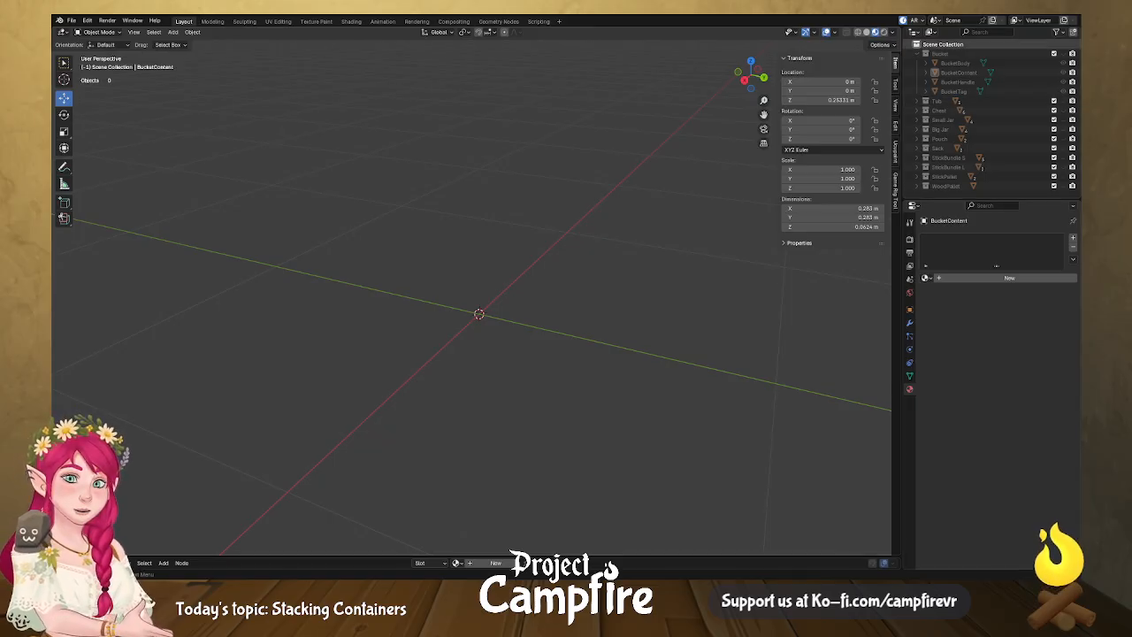
Show the Bucket collection to examine the bucket model from several sides, and hide and collapse the collection again.
{"action": "left_click", "coordinate": [1064, 55]}
{"action": "middle_click_drag", "start_coordinate": [646, 301], "coordinate": [748, 334]}
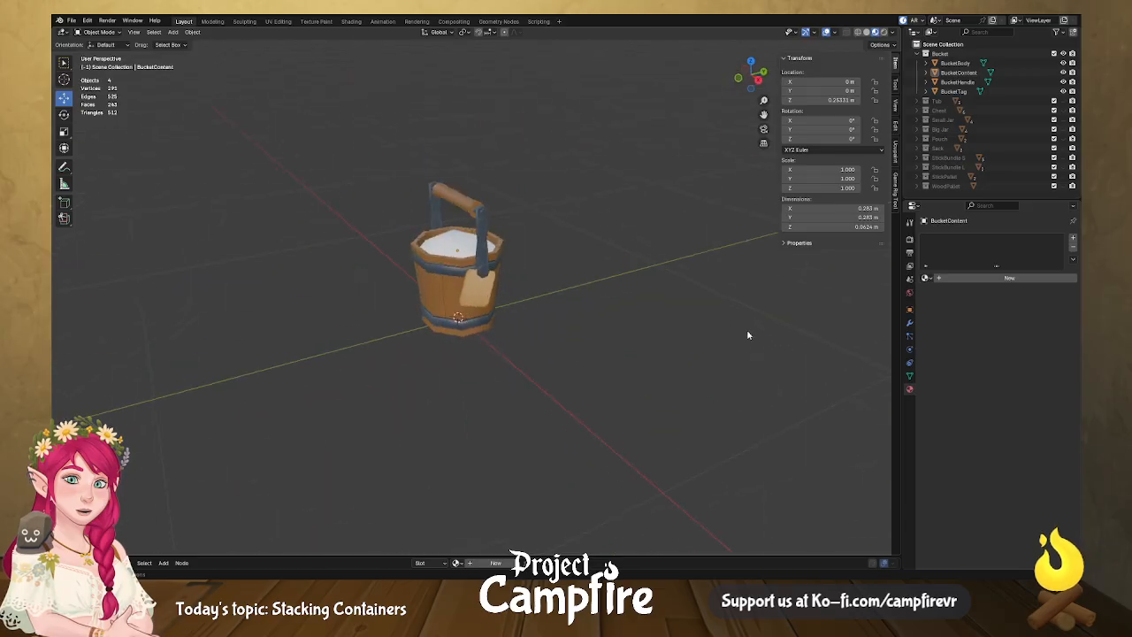
{"action": "scroll", "coordinate": [621, 336], "scroll_direction": "up", "scroll_amount": 2}
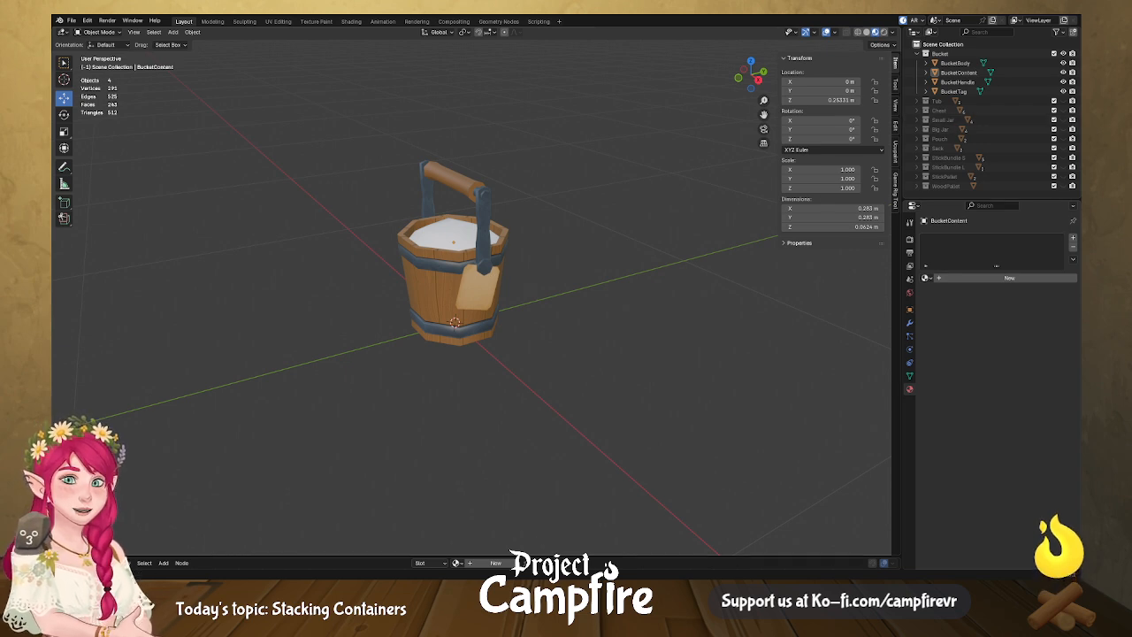
{"action": "middle_click_drag", "start_coordinate": [641, 311], "coordinate": [471, 307]}
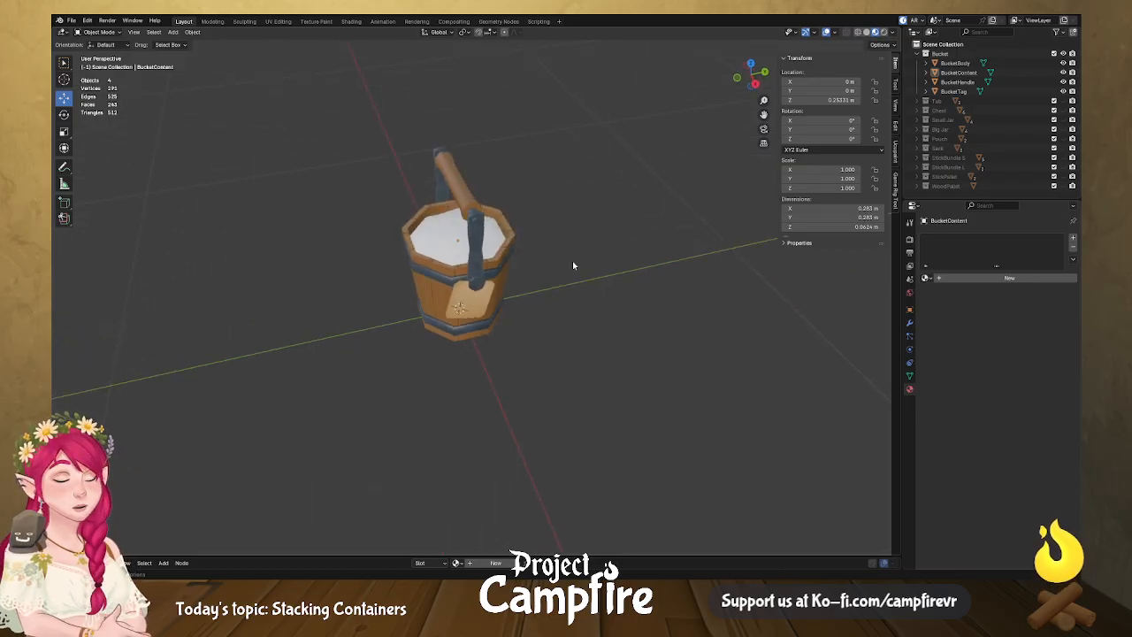
{"action": "left_click", "coordinate": [1063, 55]}
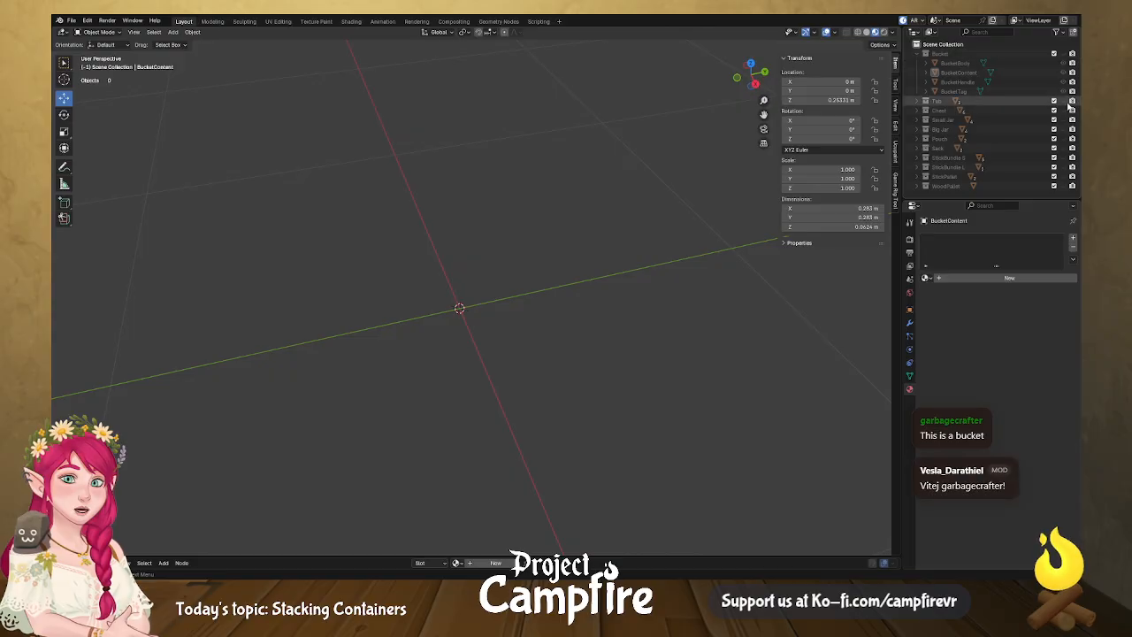
{"action": "left_click", "coordinate": [926, 54]}
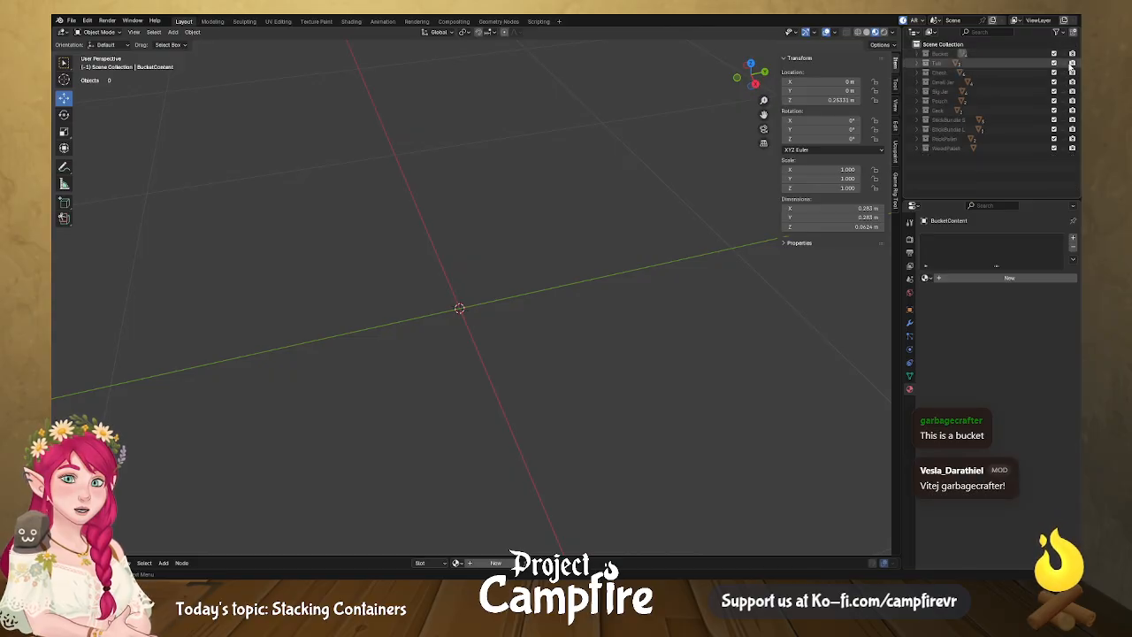
Show the Tub collection to examine the tub model from above, and hide it again.
{"action": "left_click", "coordinate": [1063, 63]}
{"action": "middle_click_drag", "start_coordinate": [580, 388], "coordinate": [415, 323]}
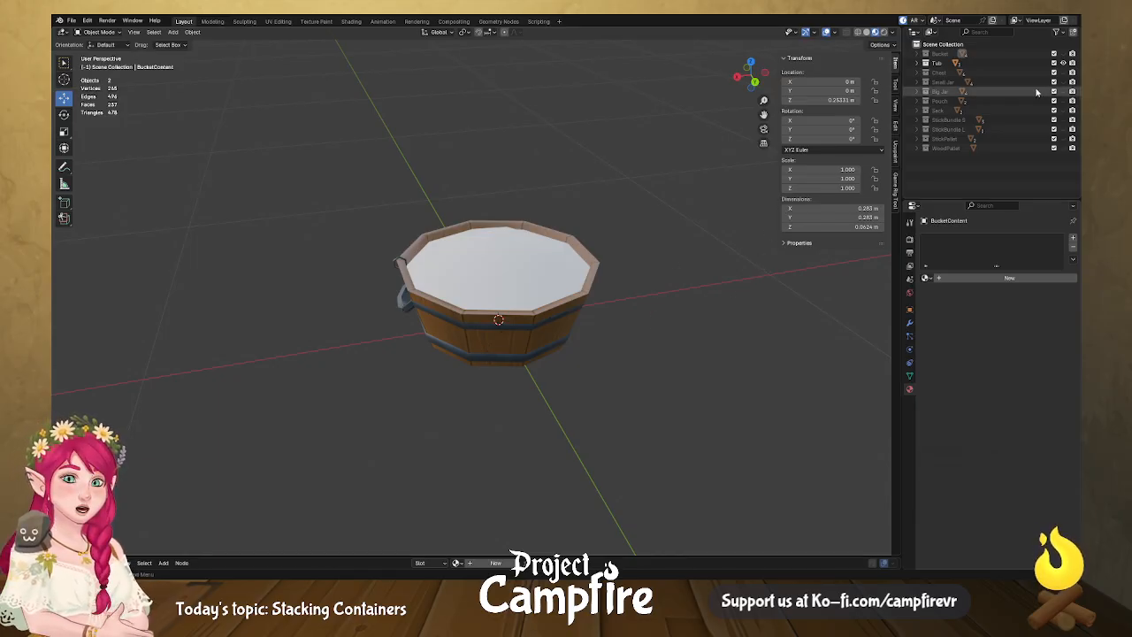
{"action": "left_click", "coordinate": [1064, 62]}
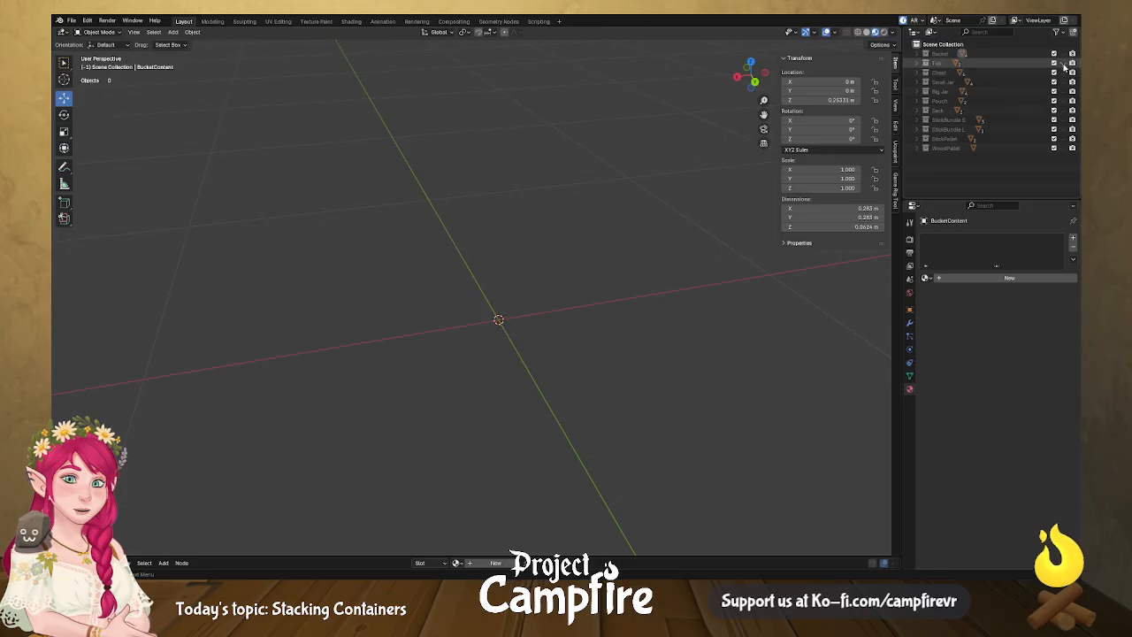
Show the Chest collection and tilt the chest lid around the global Y axis to about -2.3°.
{"action": "left_click", "coordinate": [1064, 73]}
{"action": "middle_click_drag", "start_coordinate": [545, 401], "coordinate": [327, 239]}
{"action": "left_click", "coordinate": [450, 212]}
{"action": "left_click", "coordinate": [64, 115]}
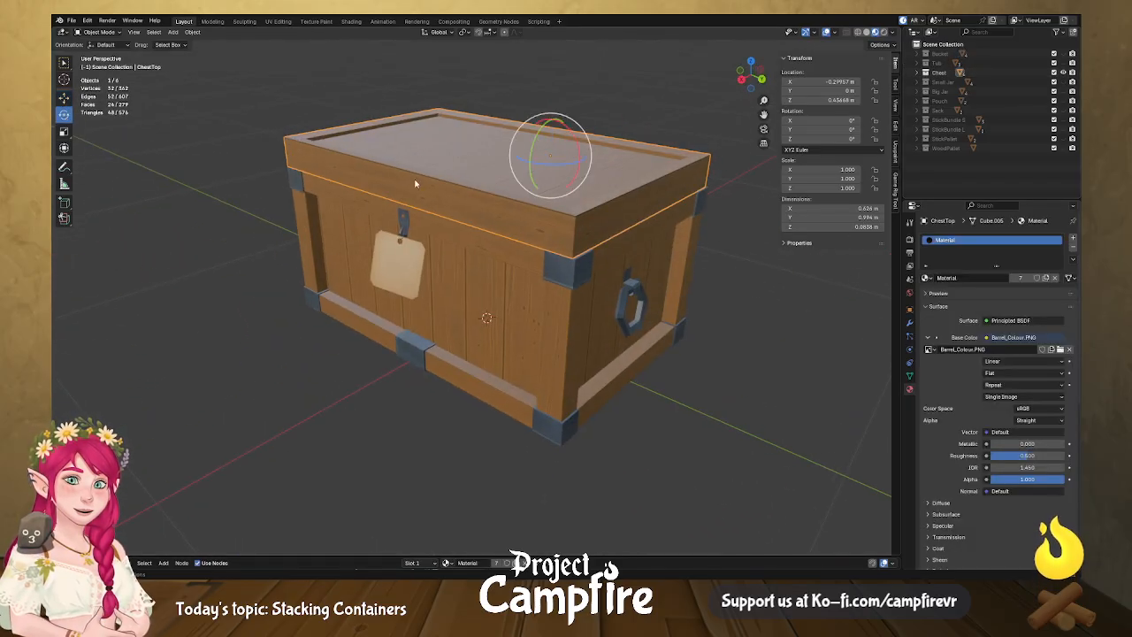
{"action": "mouse_move", "coordinate": [534, 152]}
{"action": "left_mouse_down"}
{"action": "mouse_move", "coordinate": [554, 104]}
{"action": "mouse_move", "coordinate": [544, 149]}
{"action": "left_mouse_up"}
{"action": "middle_click_drag", "start_coordinate": [544, 148], "coordinate": [547, 295]}
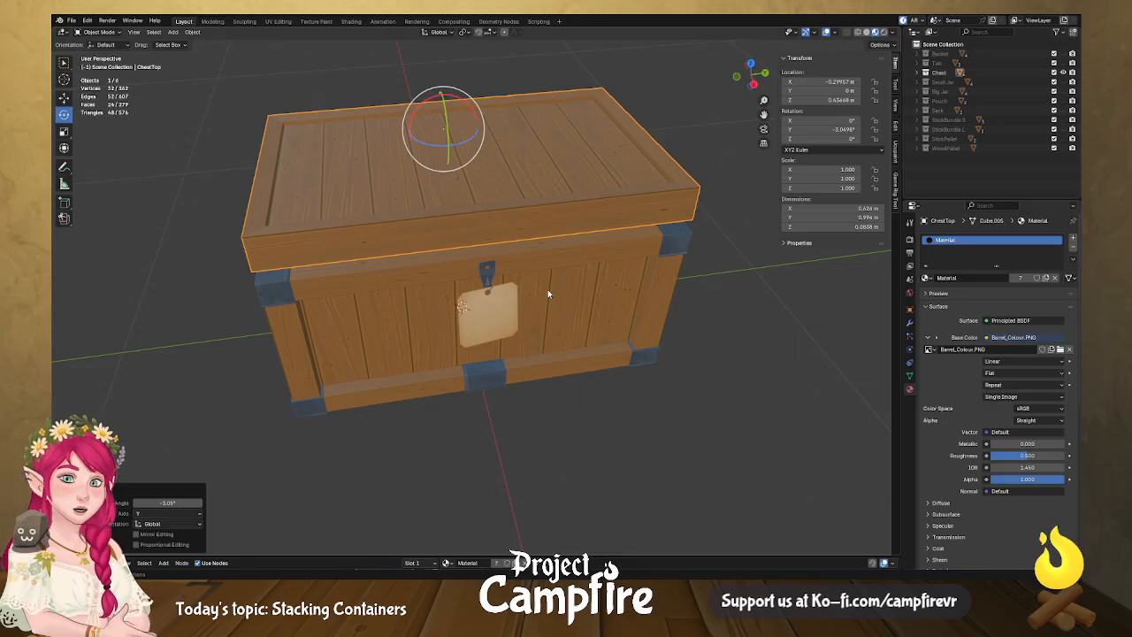
{"action": "middle_click_drag", "start_coordinate": [520, 416], "coordinate": [522, 155]}
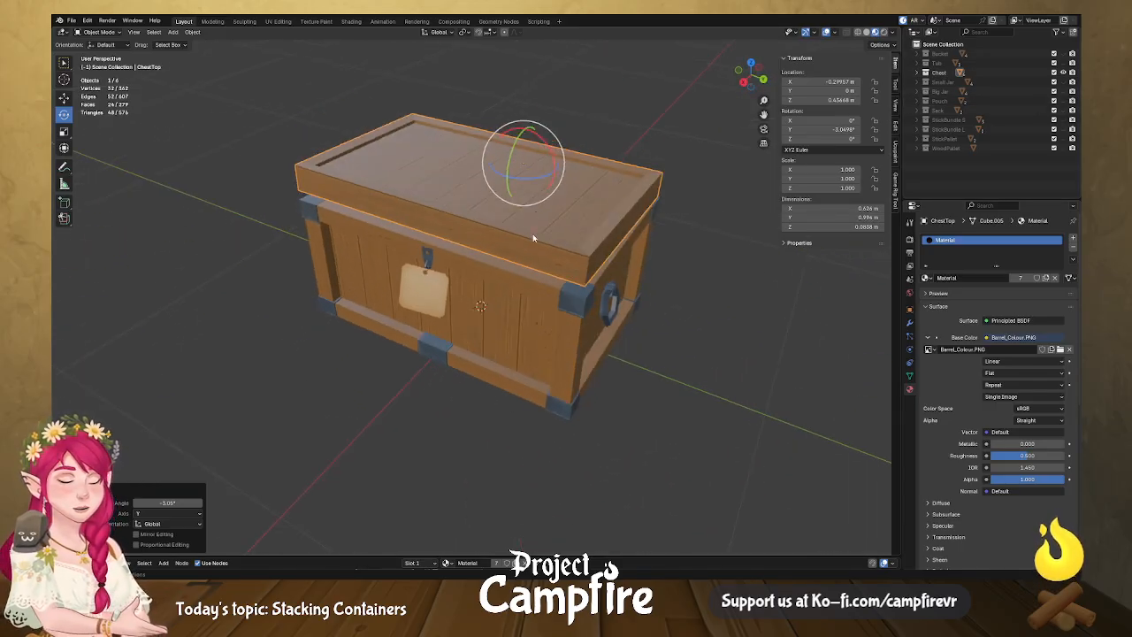
{"action": "left_click_drag", "start_coordinate": [514, 158], "coordinate": [515, 156]}
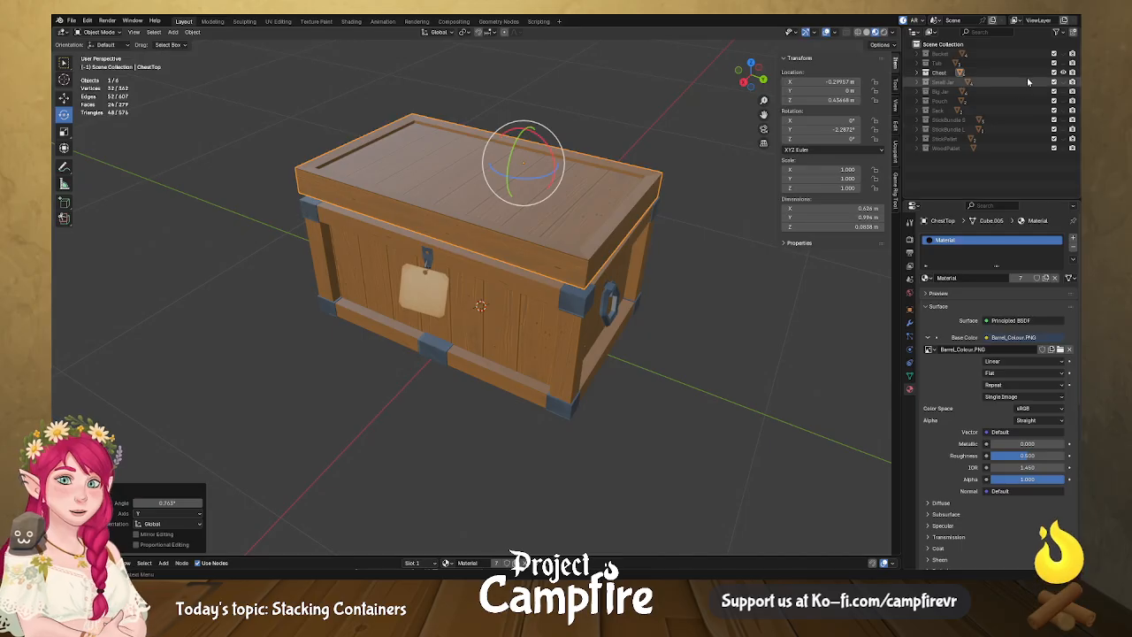
Hide the Chest collection and show the Small Jar collection to examine the jar's separate parts up close.
{"action": "left_click", "coordinate": [1071, 73]}
{"action": "left_click", "coordinate": [1071, 81]}
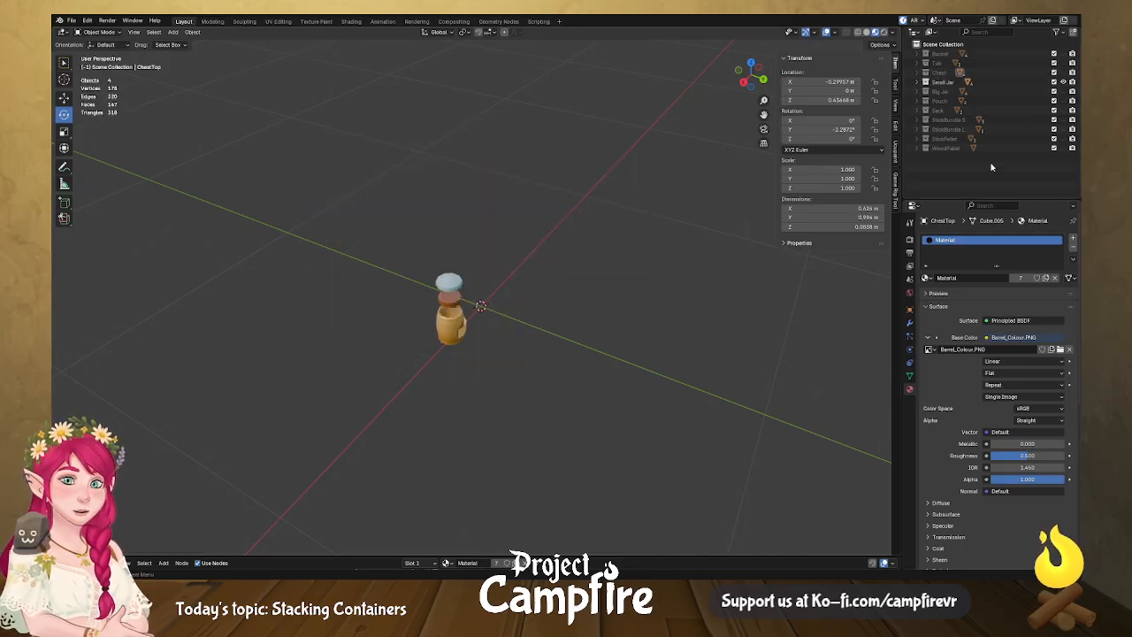
{"action": "middle_click_drag", "start_coordinate": [690, 384], "coordinate": [626, 394]}
{"action": "scroll", "coordinate": [614, 389], "scroll_direction": "up", "scroll_amount": 7}
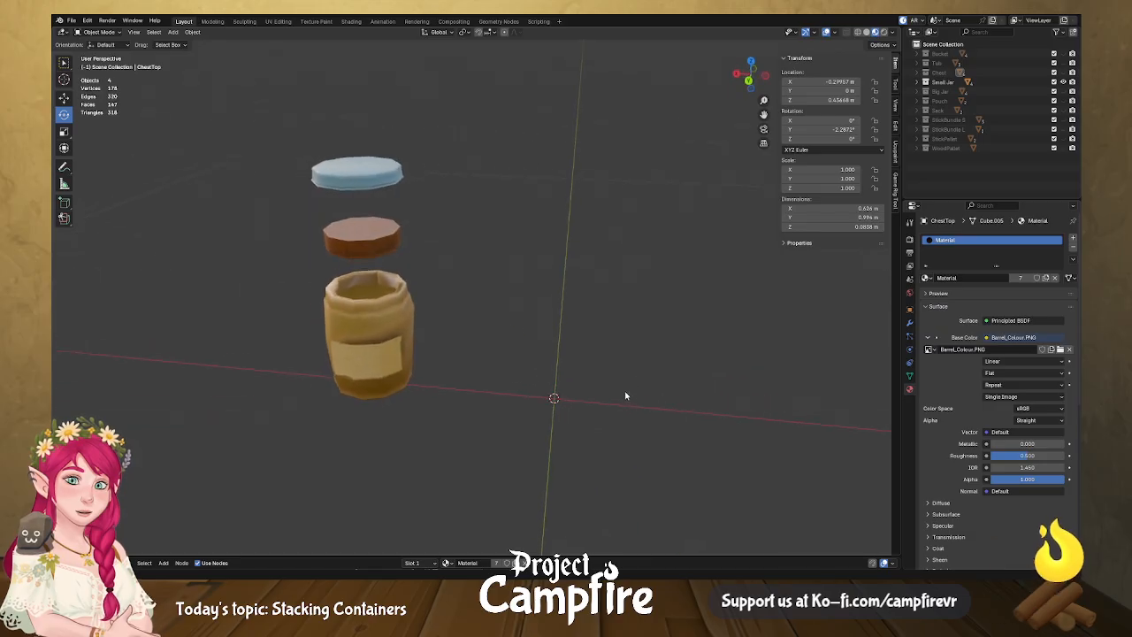
Show the Big Jar collection beside the small jar, compare both jars with their lids and contents, and hide both collections.
{"action": "left_click", "coordinate": [1071, 91]}
{"action": "middle_click_drag", "start_coordinate": [746, 372], "coordinate": [714, 321]}
{"action": "scroll", "coordinate": [619, 292], "scroll_direction": "down", "scroll_amount": 4}
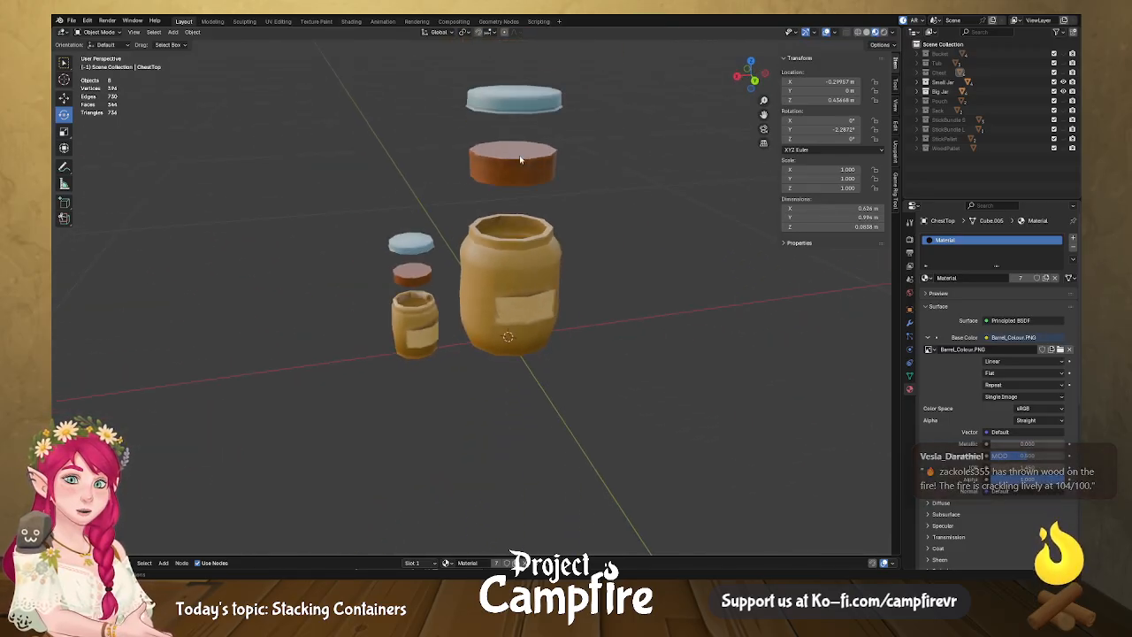
{"action": "middle_click_drag", "start_coordinate": [581, 346], "coordinate": [499, 333]}
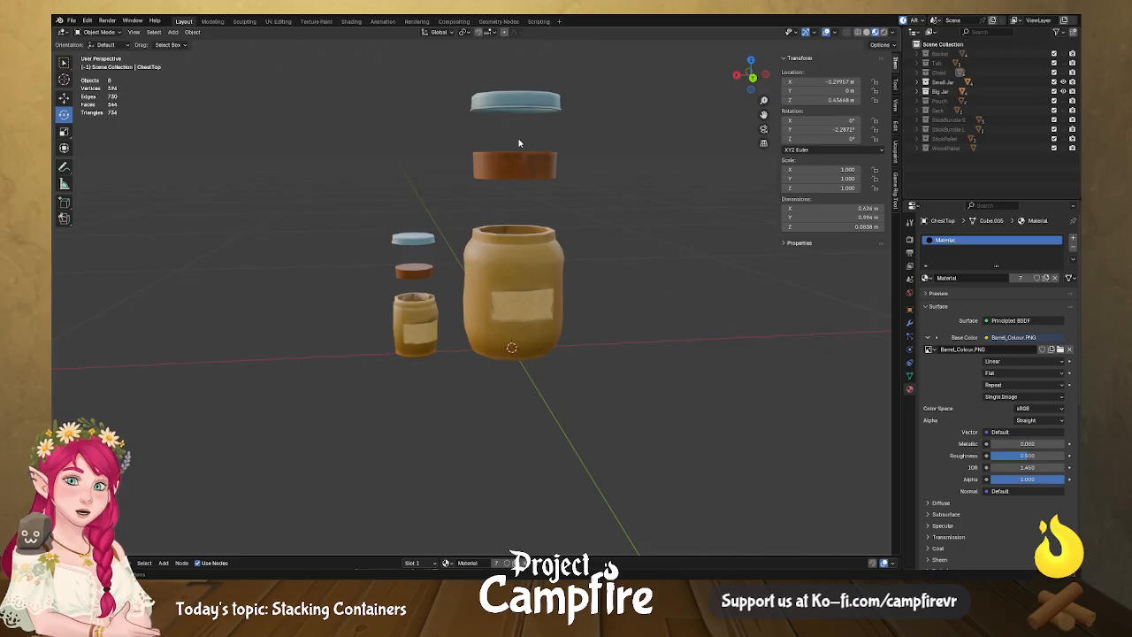
{"action": "middle_click_drag", "start_coordinate": [536, 168], "coordinate": [507, 225]}
{"action": "scroll", "coordinate": [511, 315], "scroll_direction": "up", "scroll_amount": 3}
{"action": "mouse_move", "coordinate": [522, 316]}
{"action": "middle_mouse_down"}
{"action": "mouse_move", "coordinate": [581, 318]}
{"action": "mouse_move", "coordinate": [532, 318]}
{"action": "middle_mouse_up"}
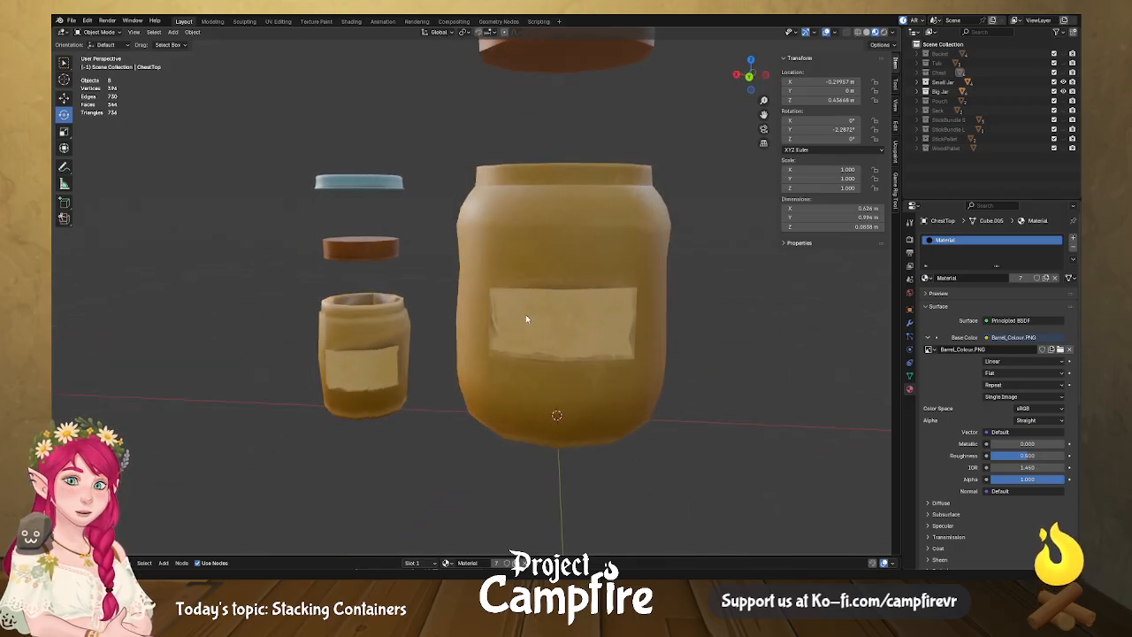
{"action": "scroll", "coordinate": [525, 319], "scroll_direction": "down", "scroll_amount": 3}
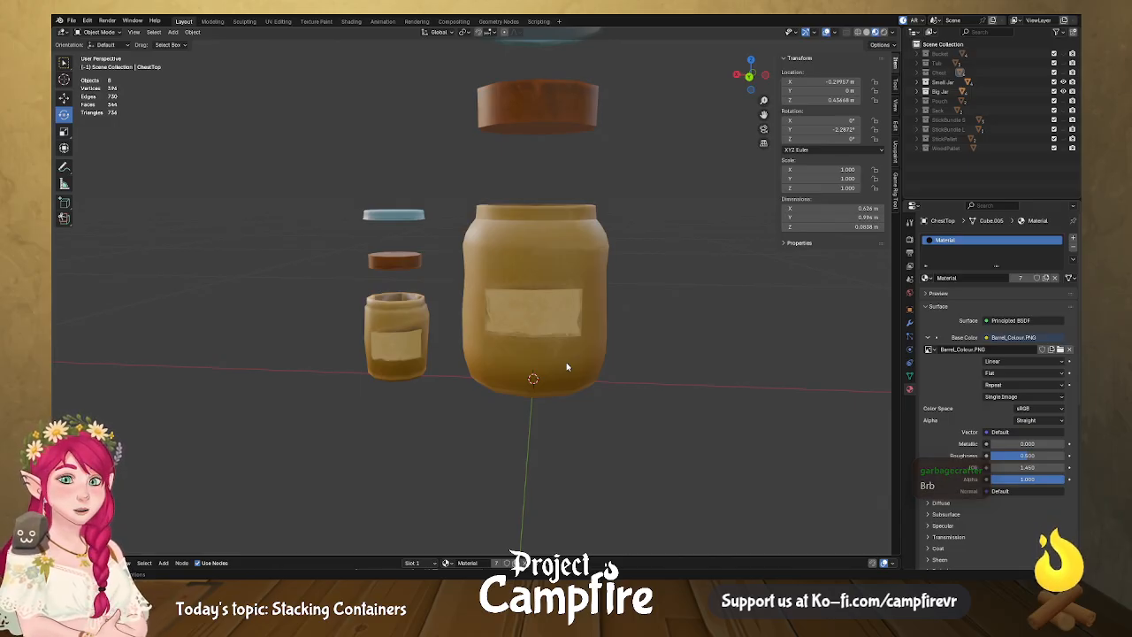
{"action": "middle_click_drag", "start_coordinate": [564, 362], "coordinate": [494, 160]}
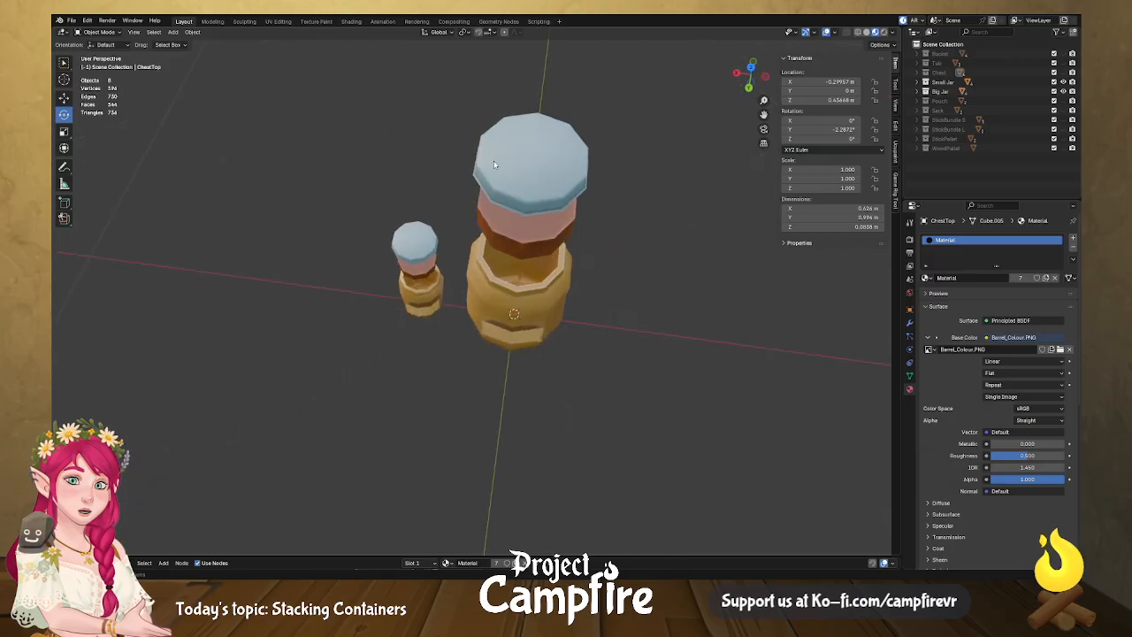
{"action": "scroll", "coordinate": [530, 177], "scroll_direction": "up", "scroll_amount": 3}
{"action": "middle_click_drag", "start_coordinate": [551, 181], "coordinate": [498, 231]}
{"action": "scroll", "coordinate": [653, 259], "scroll_direction": "down", "scroll_amount": 10}
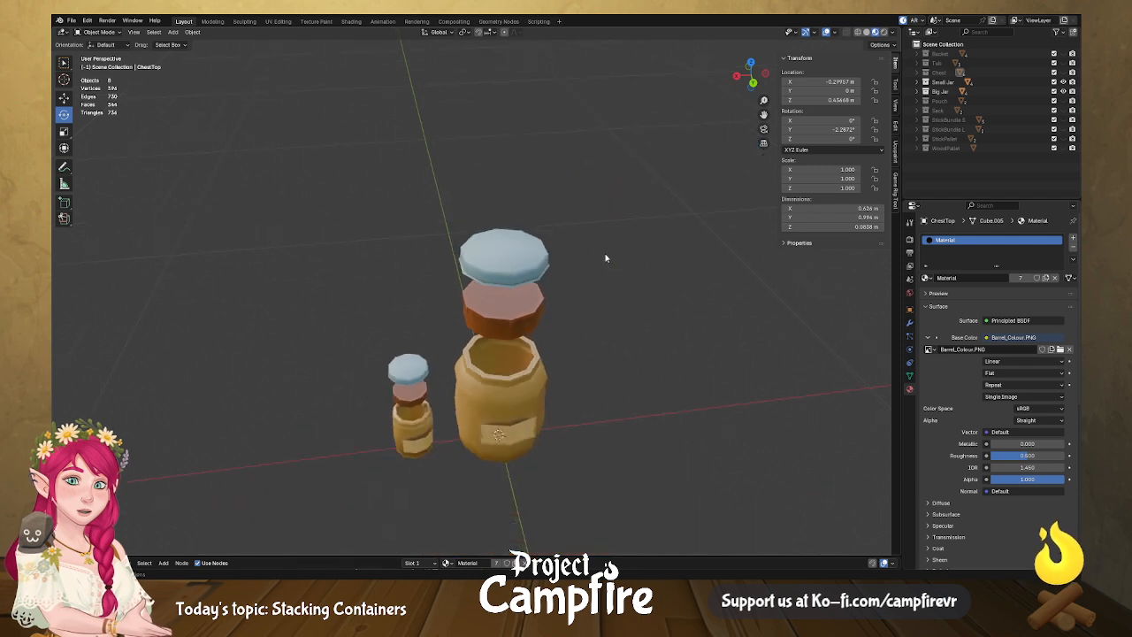
{"action": "scroll", "coordinate": [568, 319], "scroll_direction": "up", "scroll_amount": 1}
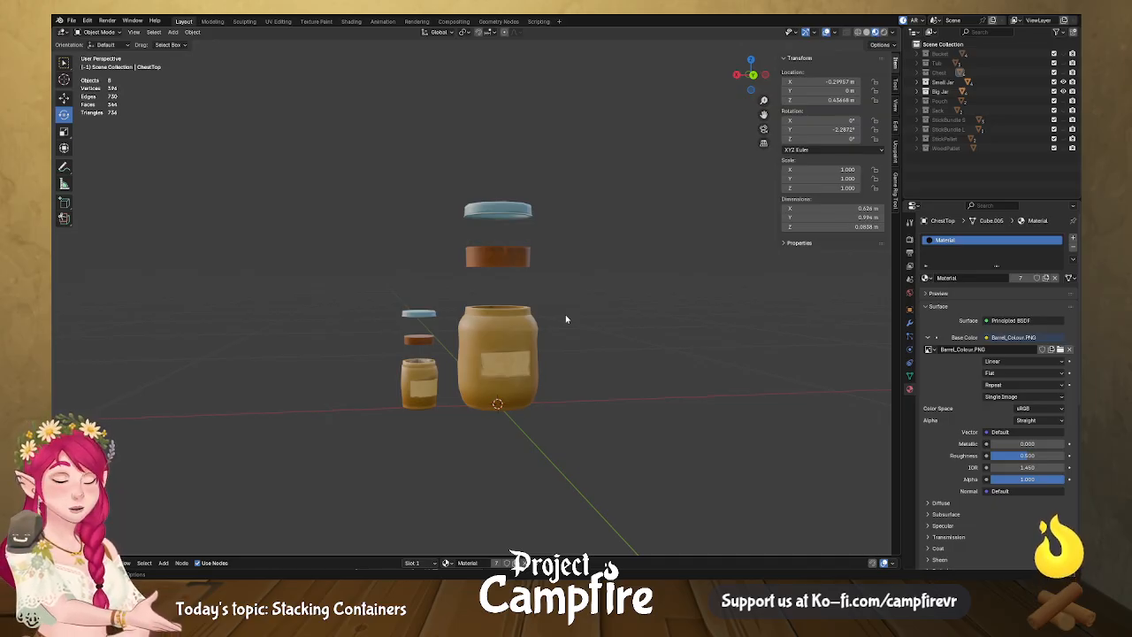
{"action": "left_click", "coordinate": [1063, 82]}
{"action": "left_click", "coordinate": [1063, 91]}
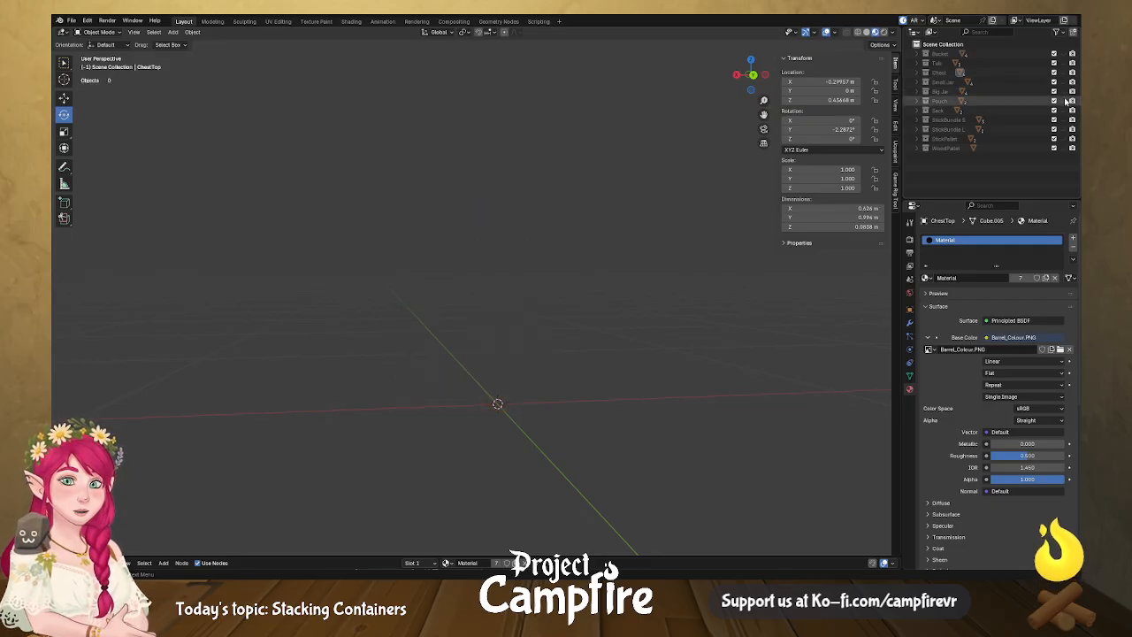
Show the Pouch and Sack collections to view both bags, and hide the Sack collection so only the pouch is displayed.
{"action": "left_click", "coordinate": [1063, 101]}
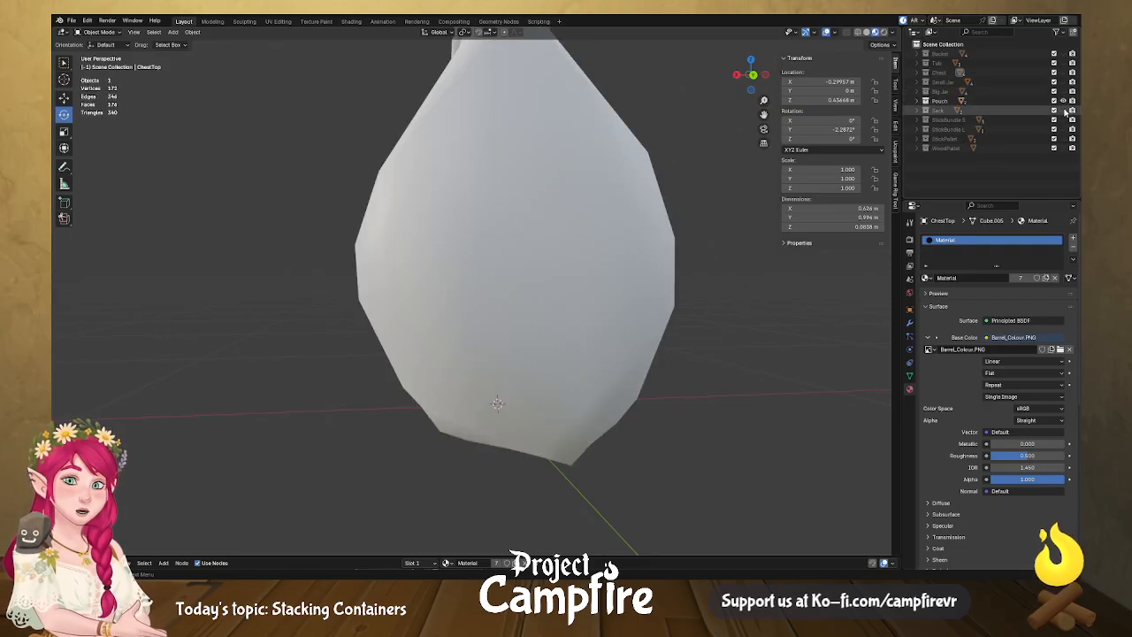
{"action": "left_click", "coordinate": [1063, 109]}
{"action": "scroll", "coordinate": [699, 248], "scroll_direction": "down", "scroll_amount": 5}
{"action": "scroll", "coordinate": [700, 247], "scroll_direction": "up", "scroll_amount": 2}
{"action": "mouse_move", "coordinate": [700, 248]}
{"action": "middle_mouse_down"}
{"action": "mouse_move", "coordinate": [636, 274]}
{"action": "mouse_move", "coordinate": [776, 266]}
{"action": "mouse_move", "coordinate": [708, 265]}
{"action": "middle_mouse_up"}
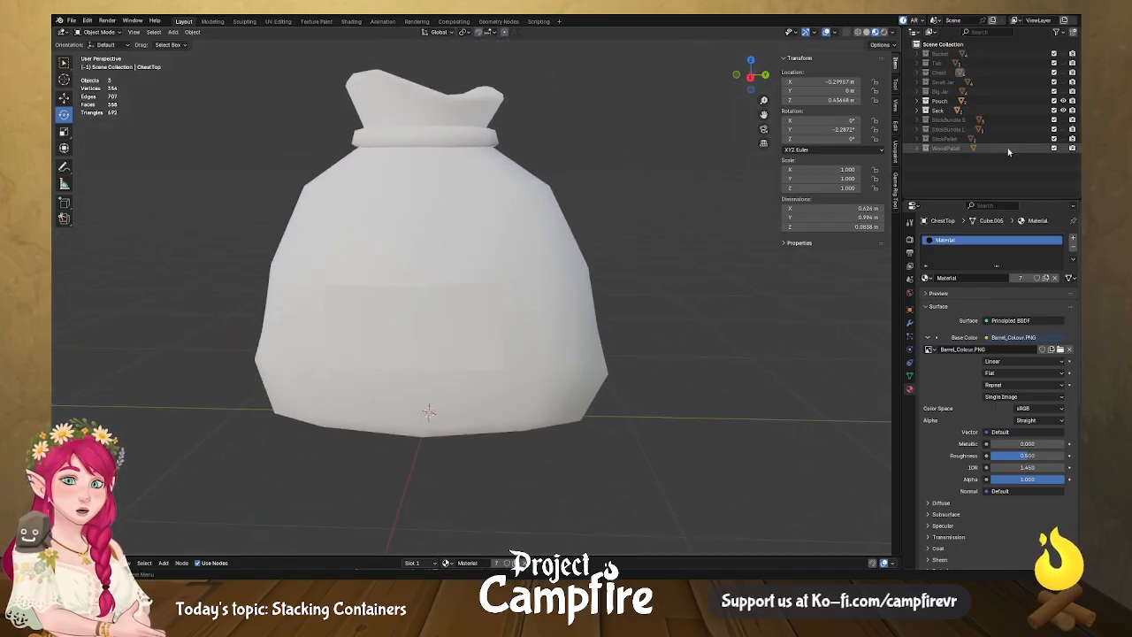
{"action": "left_click", "coordinate": [1063, 110]}
{"action": "middle_click_drag", "start_coordinate": [526, 328], "coordinate": [584, 305]}
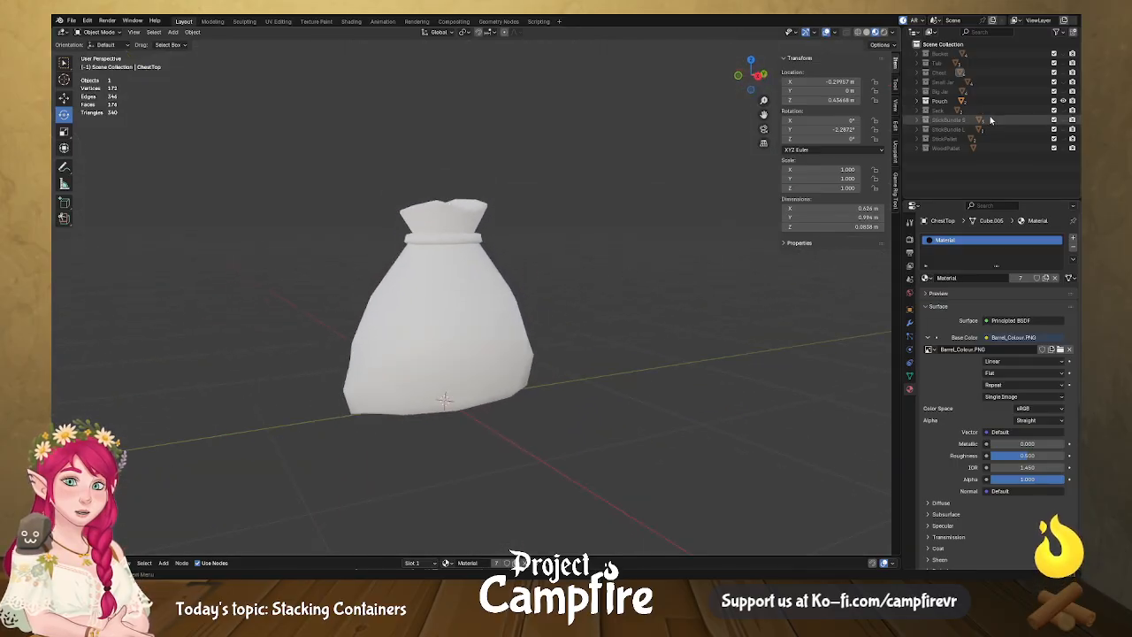
Show the Chest collection to compare its size with the selected pouch, and hide the chest again.
{"action": "left_click", "coordinate": [1063, 73]}
{"action": "middle_click_drag", "start_coordinate": [533, 383], "coordinate": [514, 381]}
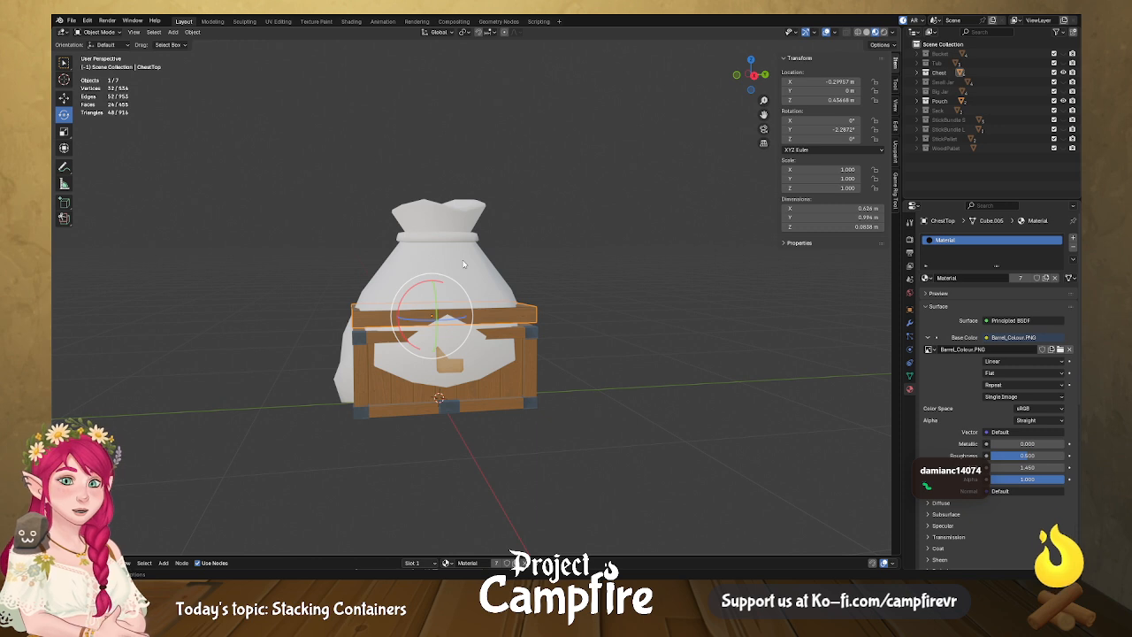
{"action": "left_click", "coordinate": [463, 263]}
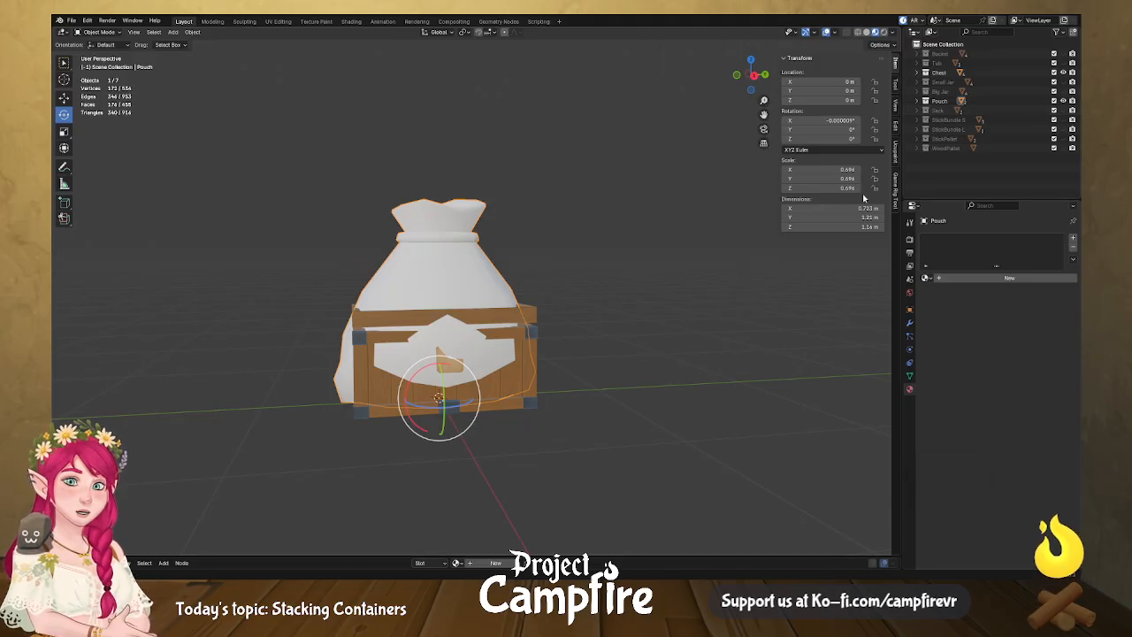
{"action": "left_click", "coordinate": [1063, 72]}
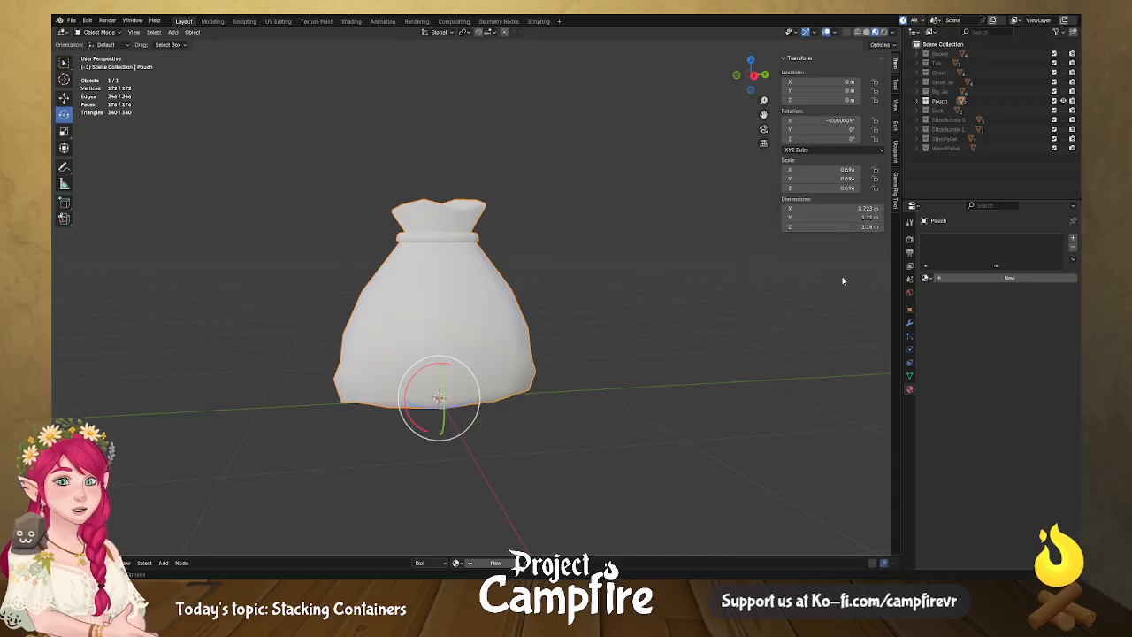
Expand the Pouch collection, select the Pouch object and scale it down uniformly by a factor of about 0.123.
{"action": "left_click", "coordinate": [917, 101]}
{"action": "left_click", "coordinate": [948, 110]}
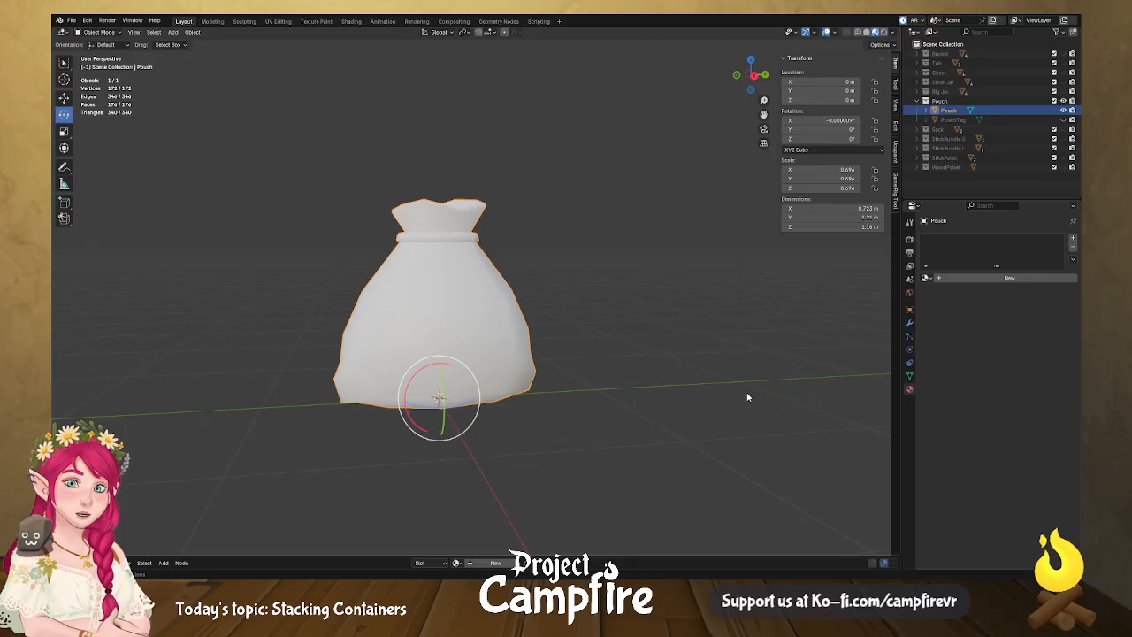
{"action": "key", "text": "s"}
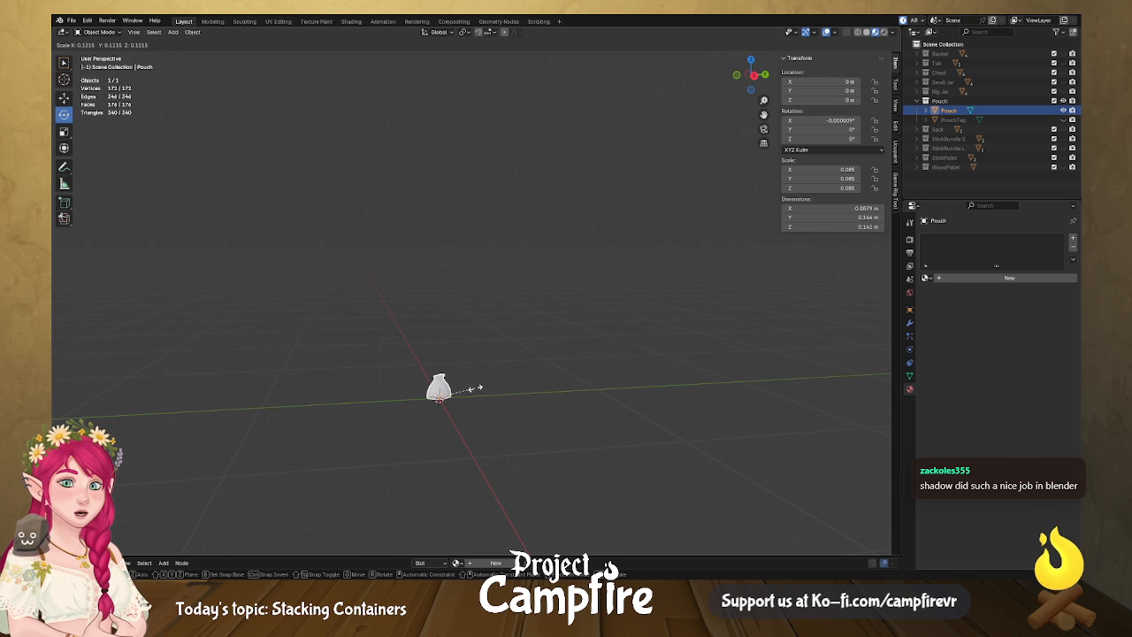
{"action": "left_click", "coordinate": [477, 389]}
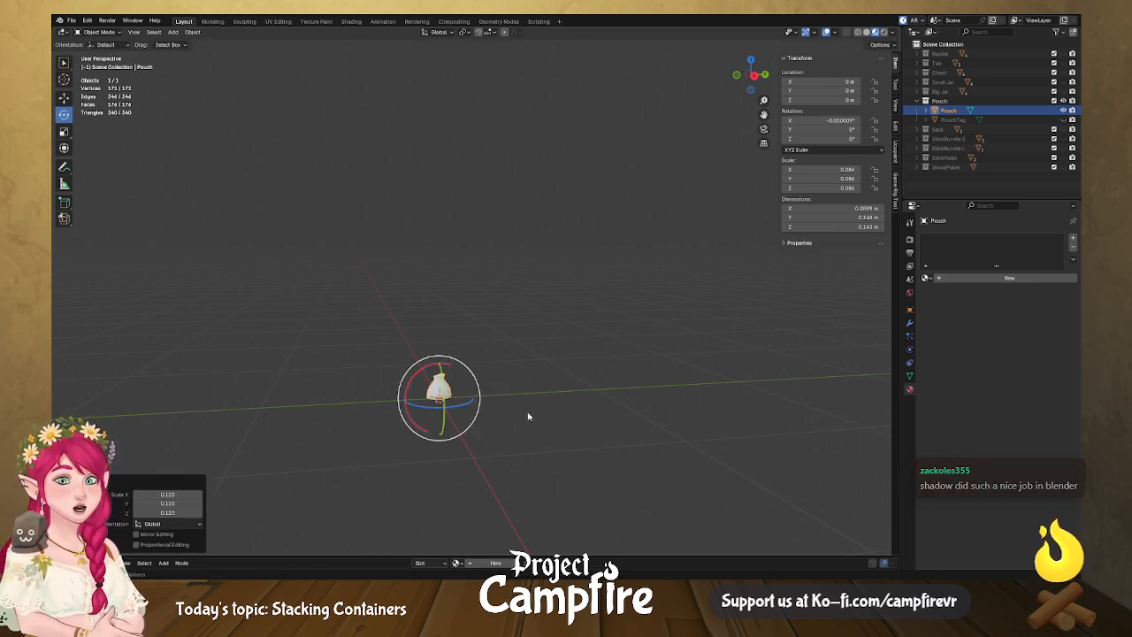
Scale the pouch up uniformly by a factor of about 1.21.
{"action": "middle_click_drag", "start_coordinate": [480, 417], "coordinate": [602, 358]}
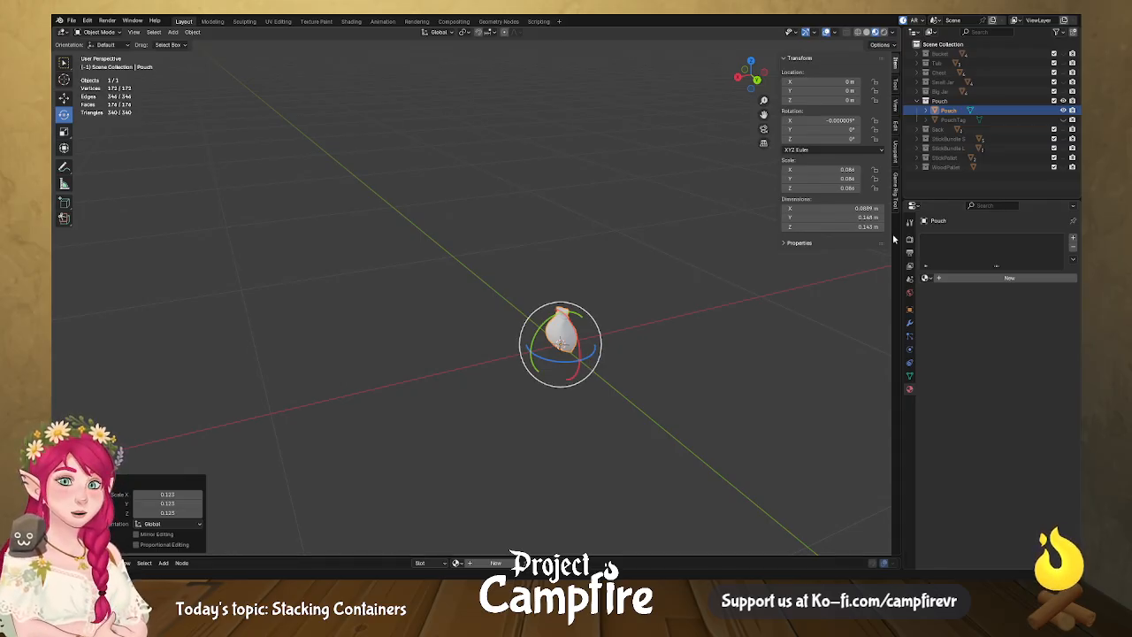
{"action": "key", "text": "s"}
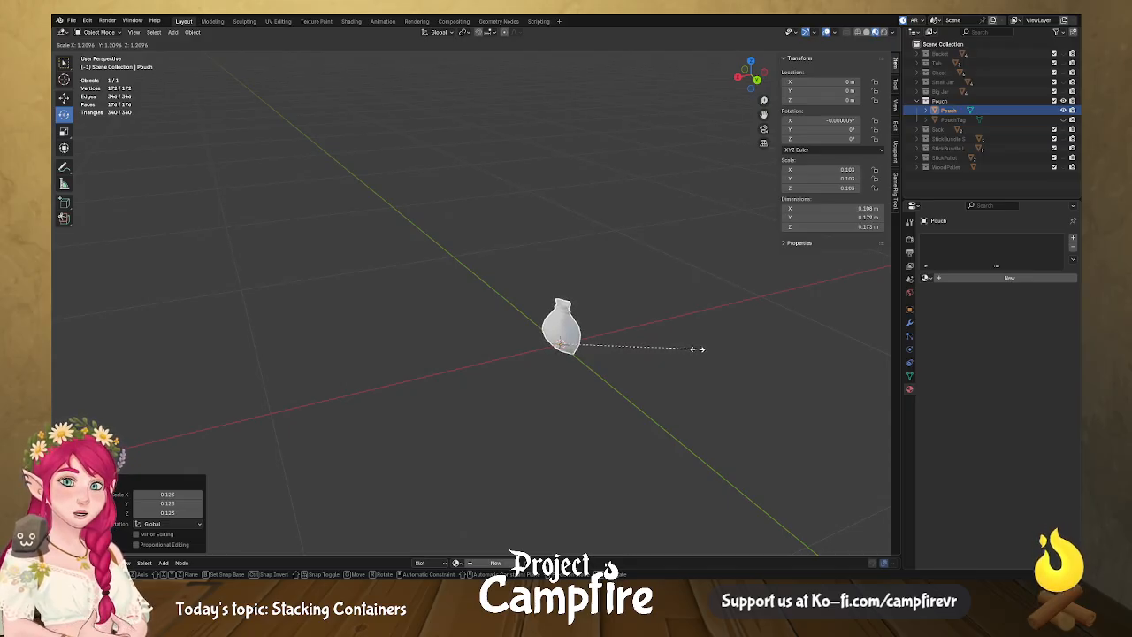
{"action": "left_click", "coordinate": [698, 348]}
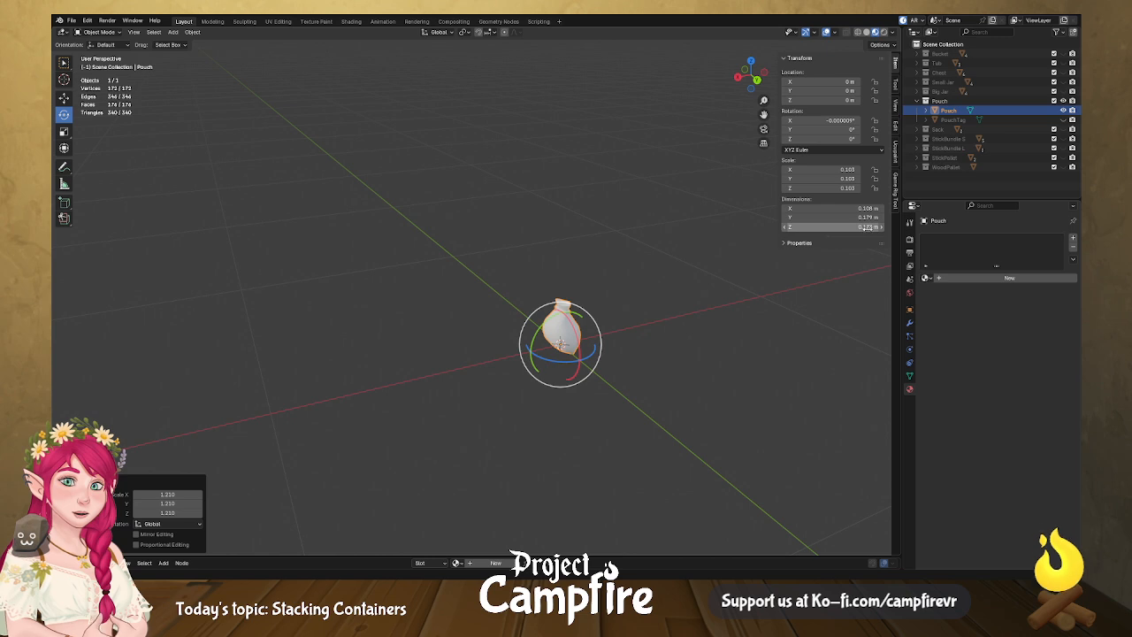
Examine the scaled-down pouch up close, from its body to the neck opening.
{"action": "scroll", "coordinate": [654, 361], "scroll_direction": "up", "scroll_amount": 4}
{"action": "middle_click_drag", "start_coordinate": [639, 369], "coordinate": [597, 413]}
{"action": "scroll", "coordinate": [597, 412], "scroll_direction": "down", "scroll_amount": 4}
{"action": "middle_click_drag", "start_coordinate": [682, 447], "coordinate": [434, 384], "text": "shift"}
{"action": "scroll", "coordinate": [615, 324], "scroll_direction": "up", "scroll_amount": 3}
{"action": "scroll", "coordinate": [596, 325], "scroll_direction": "up", "scroll_amount": 3}
{"action": "middle_click_drag", "start_coordinate": [596, 325], "coordinate": [575, 245]}
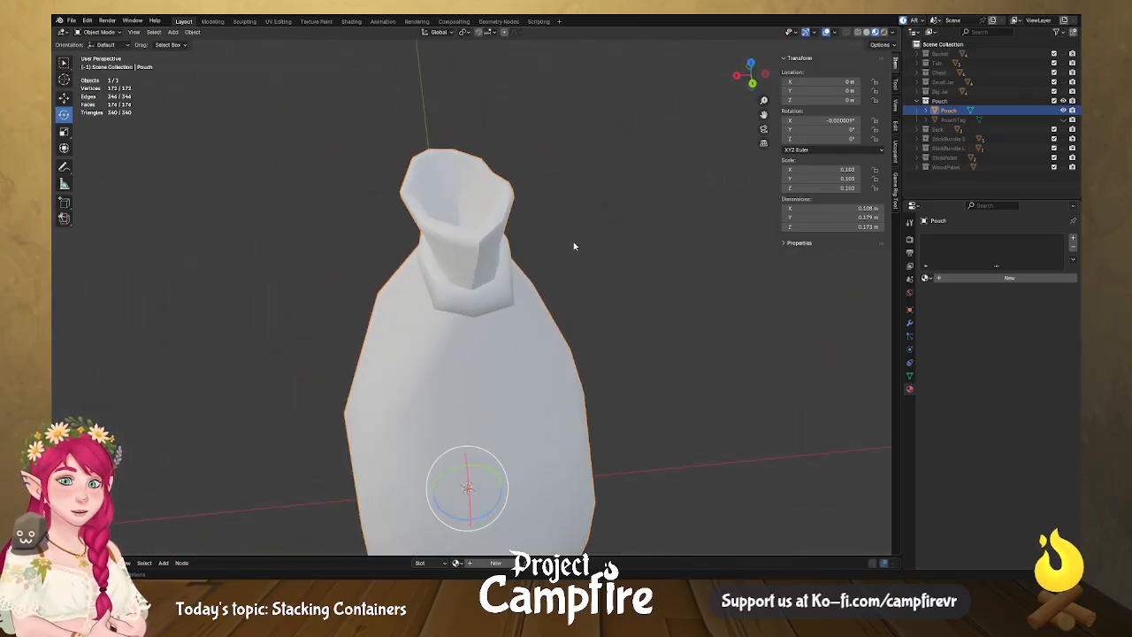
In Edit Mode, select four edges around the pouch's rim and neck and clear their sharp marking.
{"action": "key", "text": "Tab"}
{"action": "middle_click_drag", "start_coordinate": [517, 322], "coordinate": [489, 272]}
{"action": "left_click", "coordinate": [486, 274]}
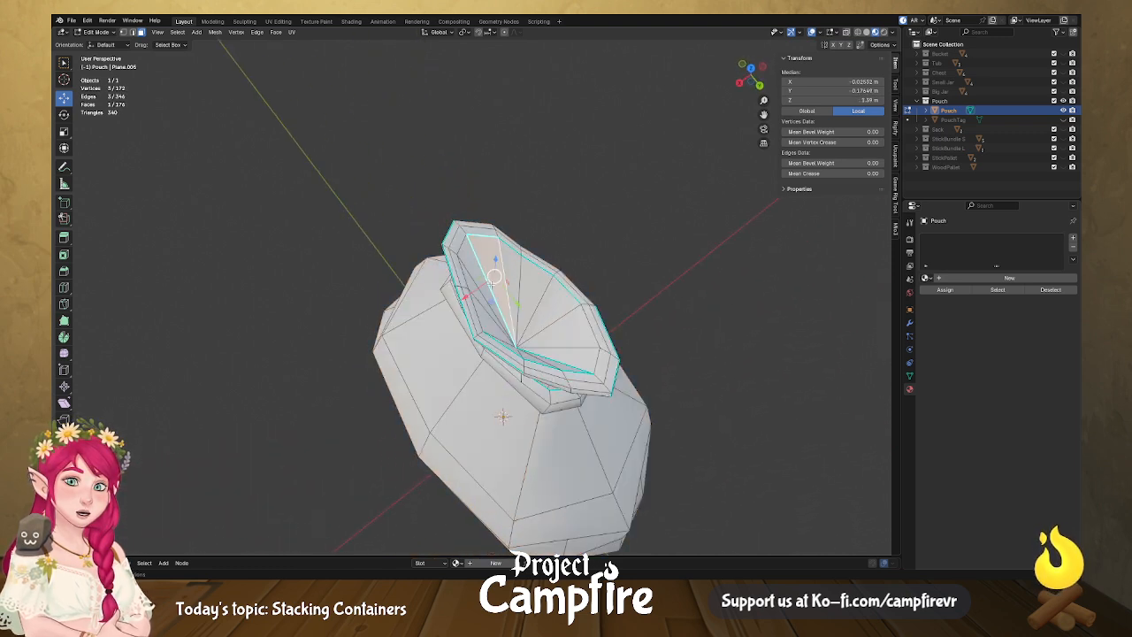
{"action": "left_click", "coordinate": [486, 279]}
{"action": "left_click", "coordinate": [580, 363], "text": "shift"}
{"action": "middle_click_drag", "start_coordinate": [580, 362], "coordinate": [522, 178]}
{"action": "left_click", "coordinate": [568, 204], "text": "shift"}
{"action": "left_click", "coordinate": [493, 184], "text": "shift"}
{"action": "right_click", "coordinate": [494, 184]}
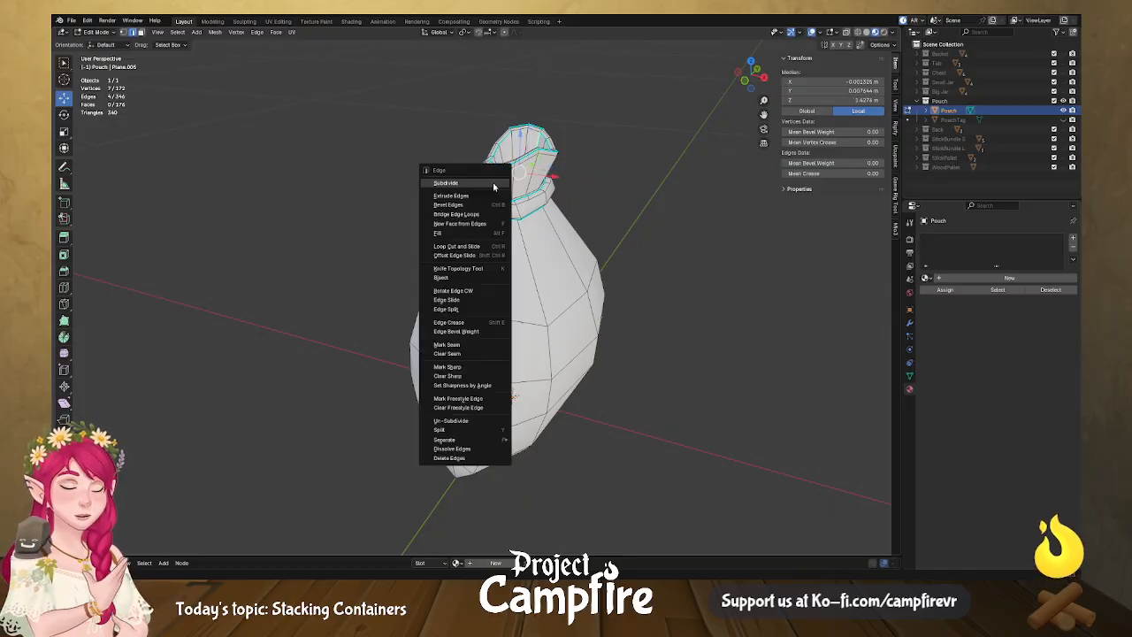
{"action": "left_click", "coordinate": [494, 376]}
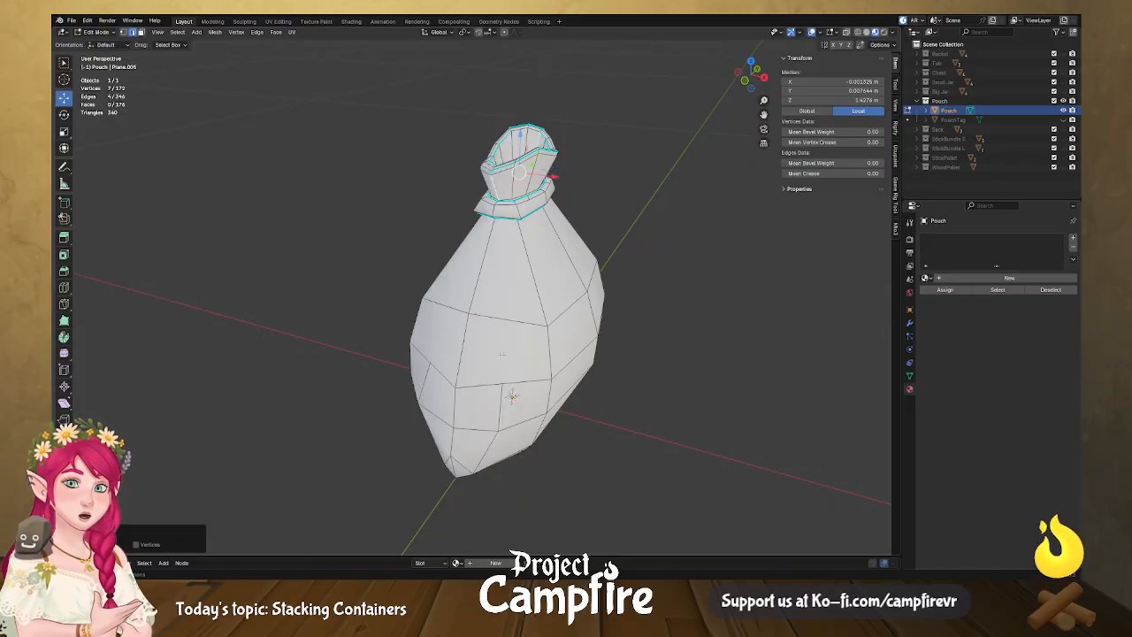
Select the edge loop around the pouch's rim, clear its sharp marking and check the shading in Object Mode.
{"action": "left_click", "coordinate": [690, 216]}
{"action": "middle_click_drag", "start_coordinate": [691, 217], "coordinate": [382, 246]}
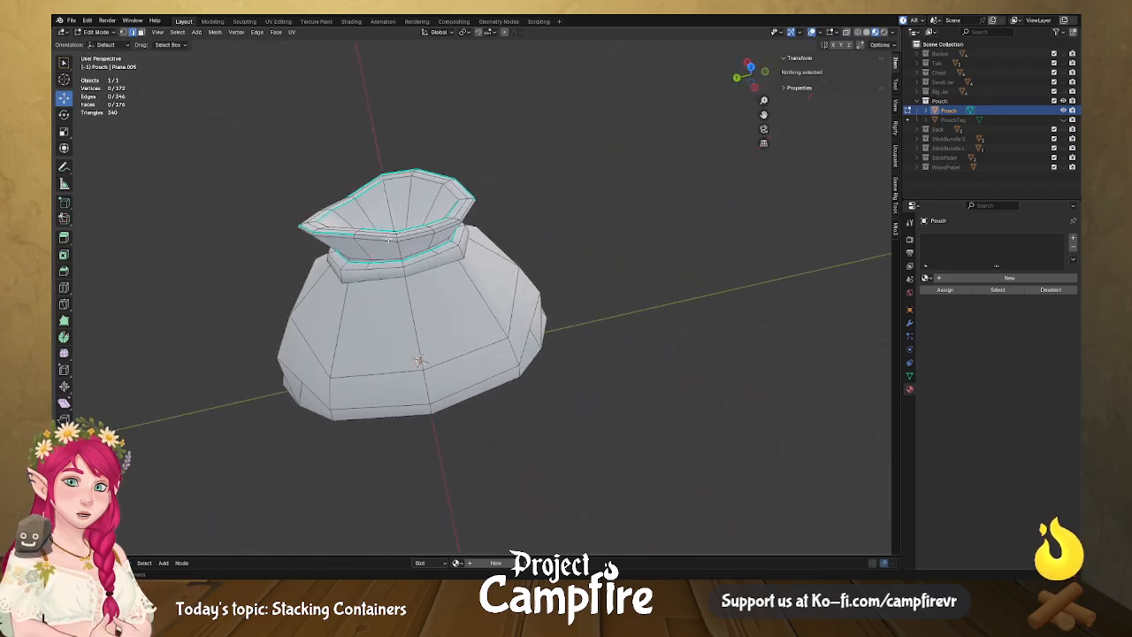
{"action": "scroll", "coordinate": [418, 206], "scroll_direction": "up", "scroll_amount": 4}
{"action": "middle_click_drag", "start_coordinate": [418, 205], "coordinate": [361, 129]}
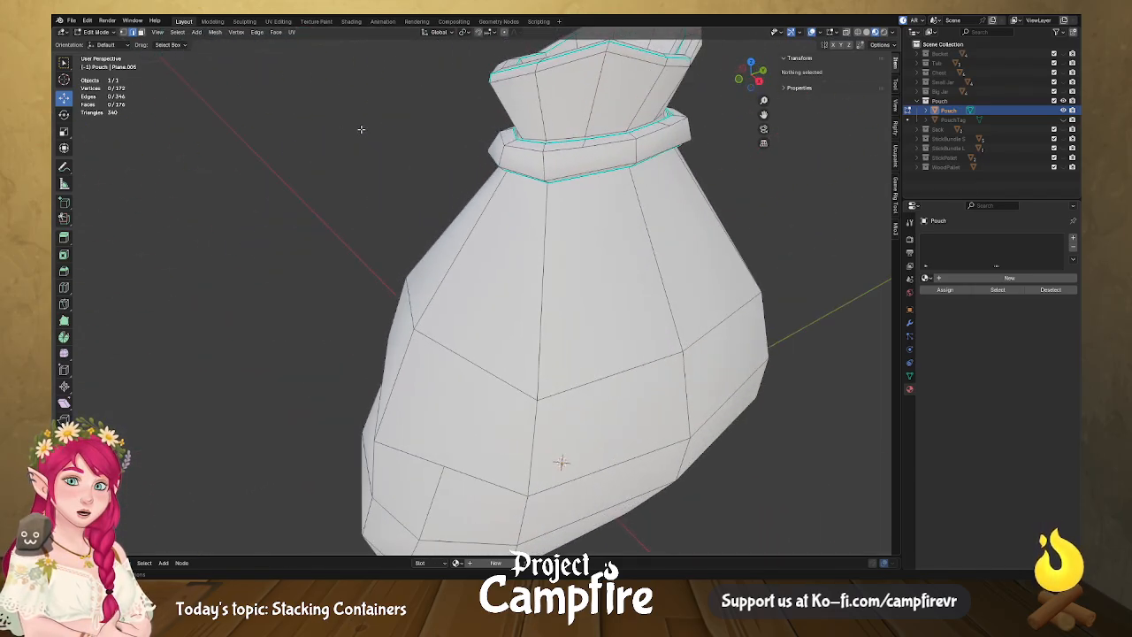
{"action": "left_click", "coordinate": [508, 69], "text": "alt"}
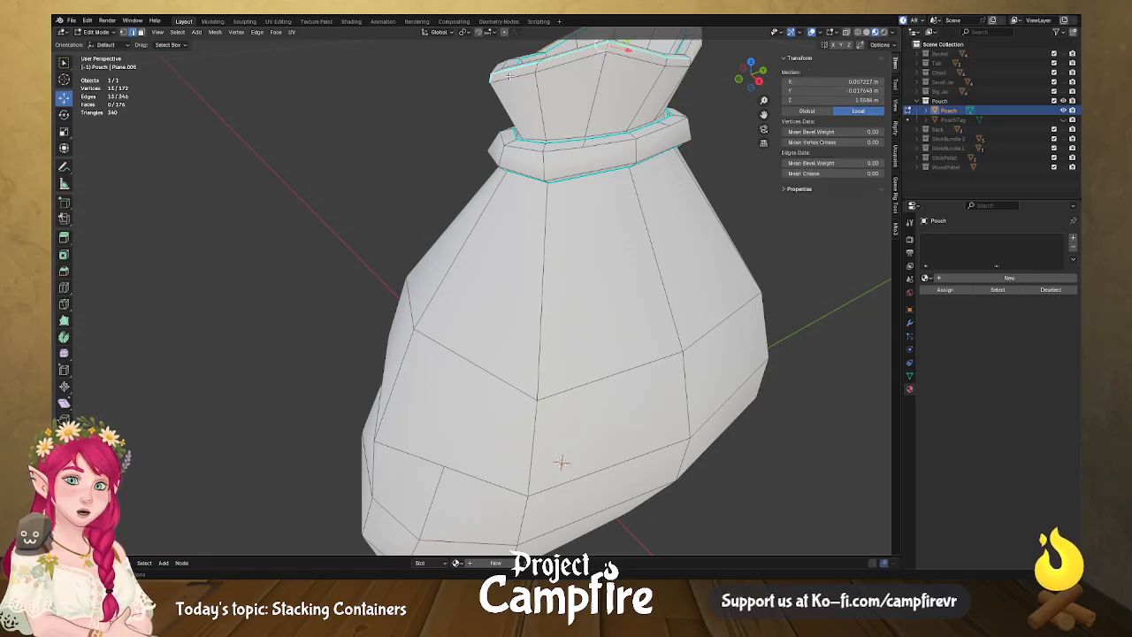
{"action": "key", "text": "ctrl+e"}
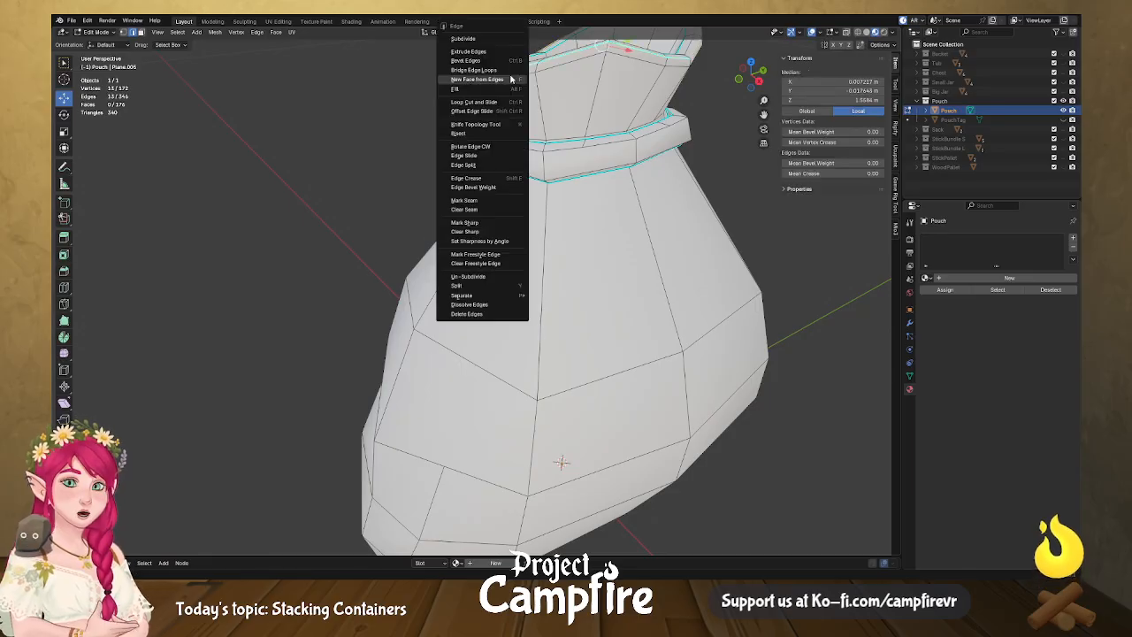
{"action": "left_click", "coordinate": [502, 231]}
{"action": "key", "text": "Tab"}
{"action": "middle_click_drag", "start_coordinate": [556, 202], "coordinate": [480, 331]}
{"action": "key", "text": "Tab"}
Try to select the faces hidden between the pouch's neck and the tie band.
{"action": "scroll", "coordinate": [651, 363], "scroll_direction": "up", "scroll_amount": 4}
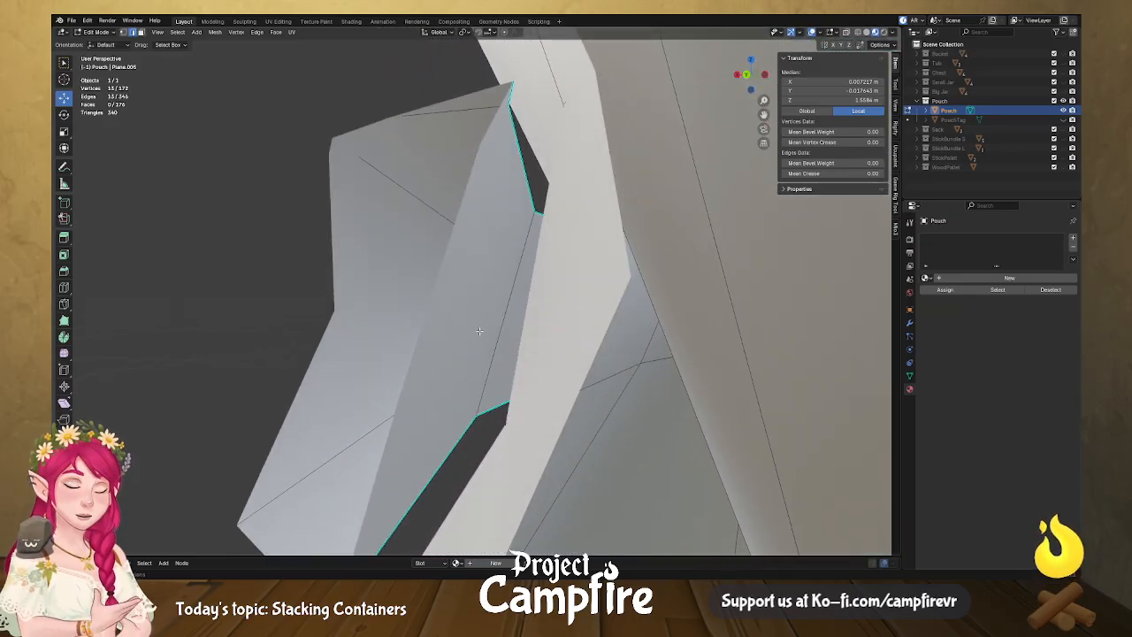
{"action": "key", "text": "alt+a"}
{"action": "left_click", "coordinate": [506, 310]}
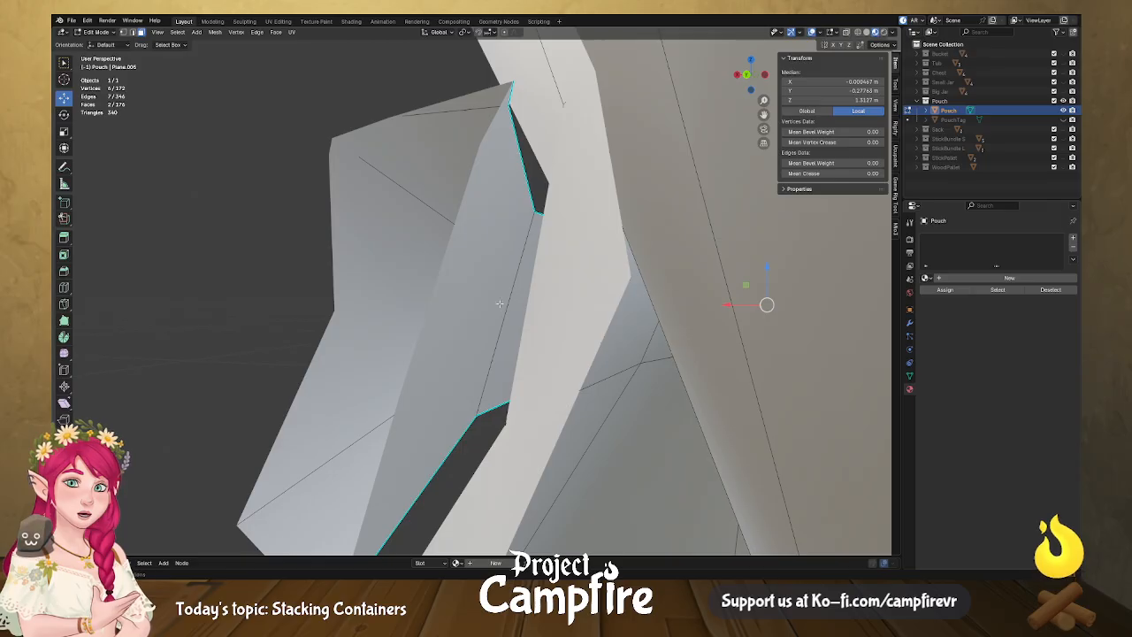
{"action": "left_click", "coordinate": [506, 302]}
{"action": "key", "text": "ctrl+z"}
{"action": "middle_click_drag", "start_coordinate": [508, 305], "coordinate": [627, 354]}
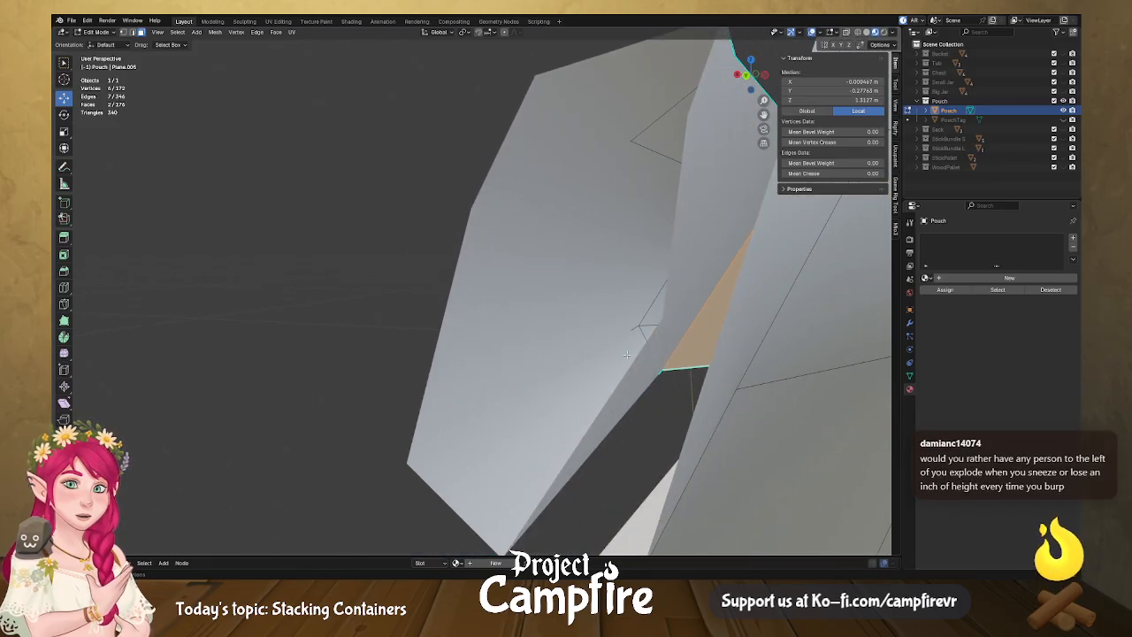
{"action": "left_click", "coordinate": [691, 319]}
{"action": "middle_click_drag", "start_coordinate": [691, 320], "coordinate": [561, 403]}
{"action": "left_click", "coordinate": [577, 358], "text": "shift"}
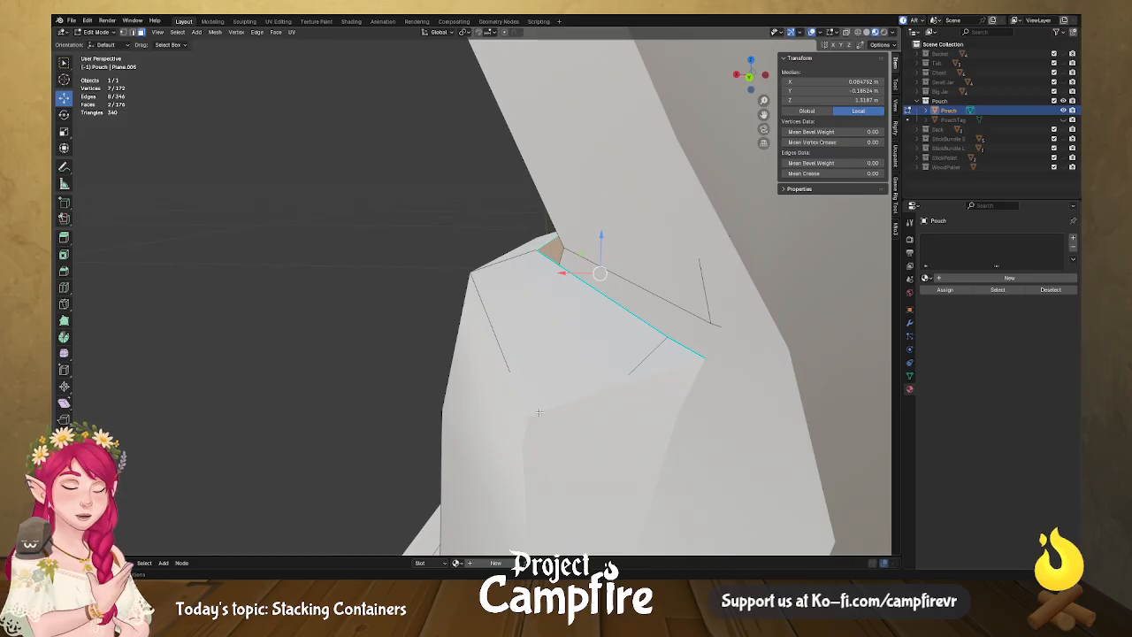
Try selecting all linked faces of the tie band and check the gap around the neck.
{"action": "key", "text": "l"}
{"action": "mouse_move", "coordinate": [534, 397]}
{"action": "middle_mouse_down"}
{"action": "mouse_move", "coordinate": [540, 414]}
{"action": "mouse_move", "coordinate": [550, 392]}
{"action": "middle_mouse_up"}
{"action": "left_click", "coordinate": [558, 374], "text": "alt"}
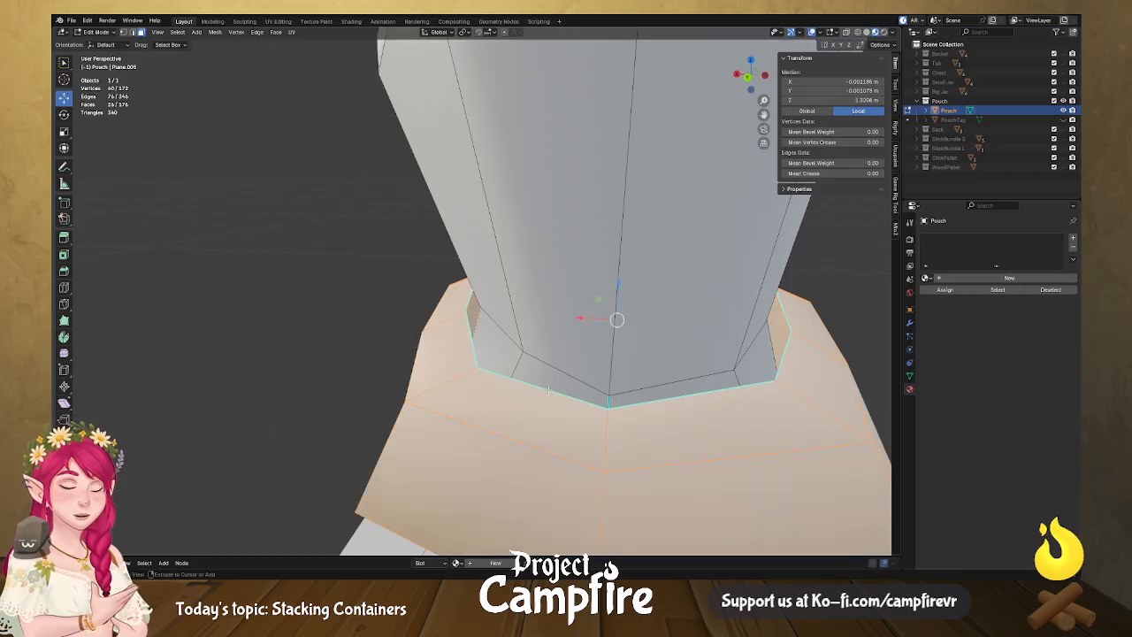
{"action": "key", "text": "l"}
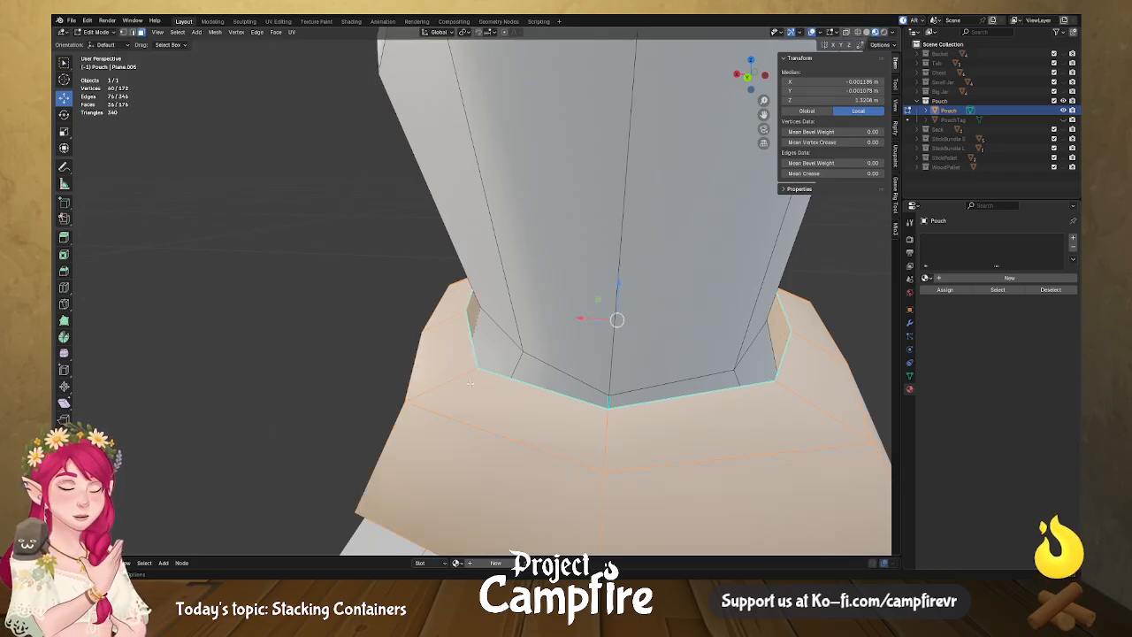
{"action": "key", "text": "ctrl+z"}
{"action": "key", "text": "l"}
{"action": "middle_click_drag", "start_coordinate": [460, 379], "coordinate": [452, 378]}
{"action": "mouse_move", "coordinate": [430, 339]}
{"action": "middle_mouse_down"}
{"action": "mouse_move", "coordinate": [419, 345]}
{"action": "mouse_move", "coordinate": [435, 351]}
{"action": "middle_mouse_up"}
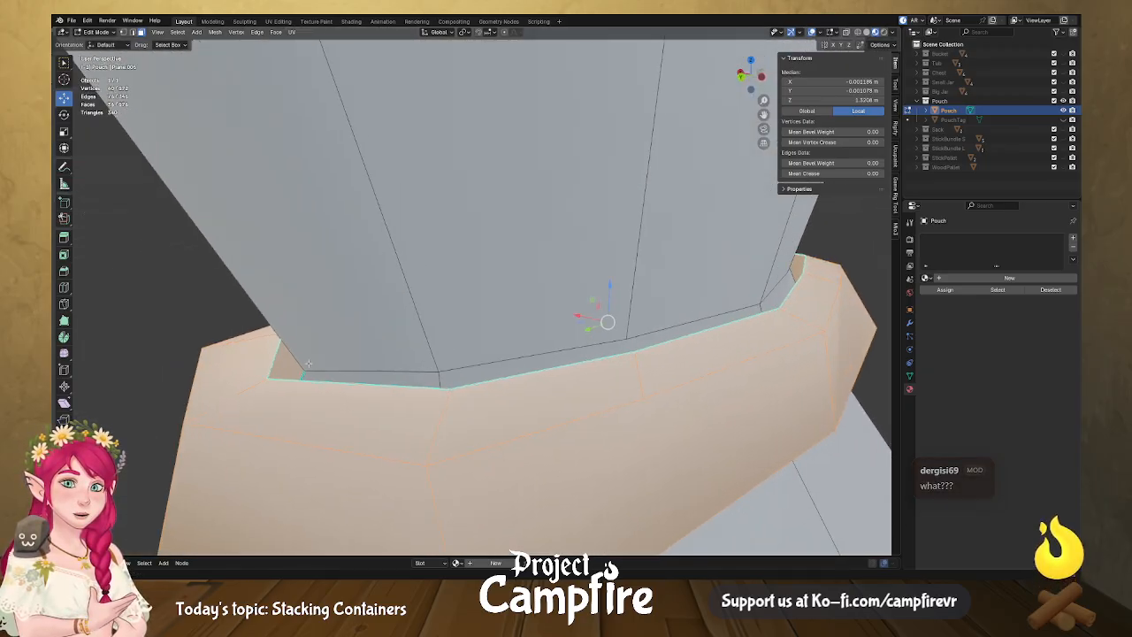
{"action": "scroll", "coordinate": [307, 364], "scroll_direction": "down", "scroll_amount": 2}
{"action": "middle_click_drag", "start_coordinate": [766, 282], "coordinate": [734, 295]}
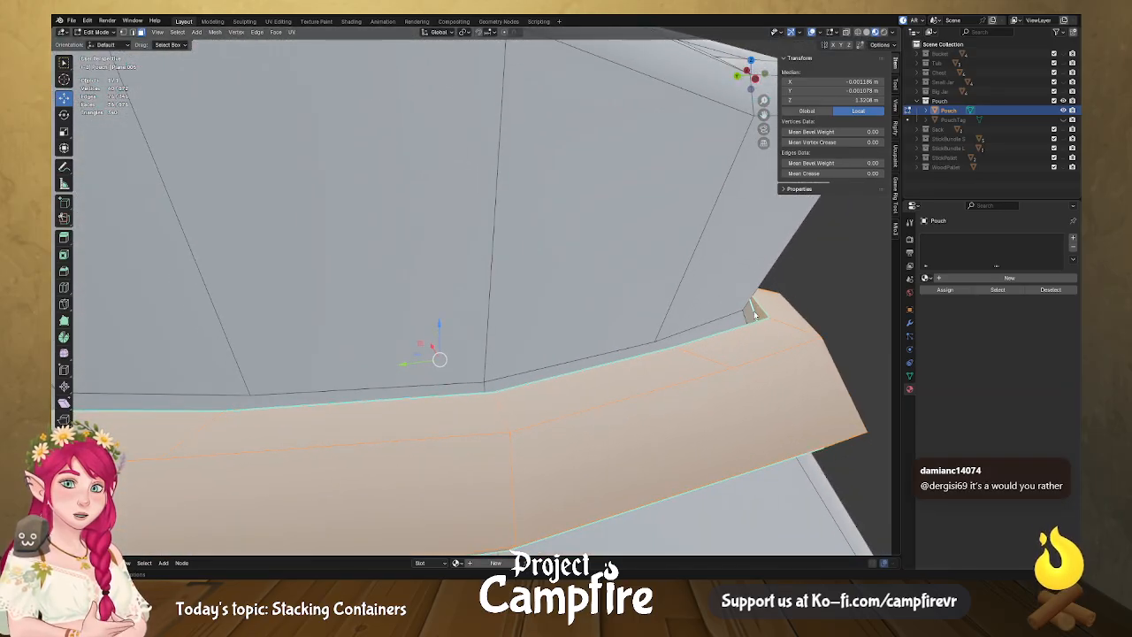
Select two hidden faces on the inner side of the tie band and delete them as faces.
{"action": "left_click", "coordinate": [799, 226]}
{"action": "left_click", "coordinate": [753, 316], "text": "shift"}
{"action": "middle_click_drag", "start_coordinate": [753, 316], "coordinate": [697, 324]}
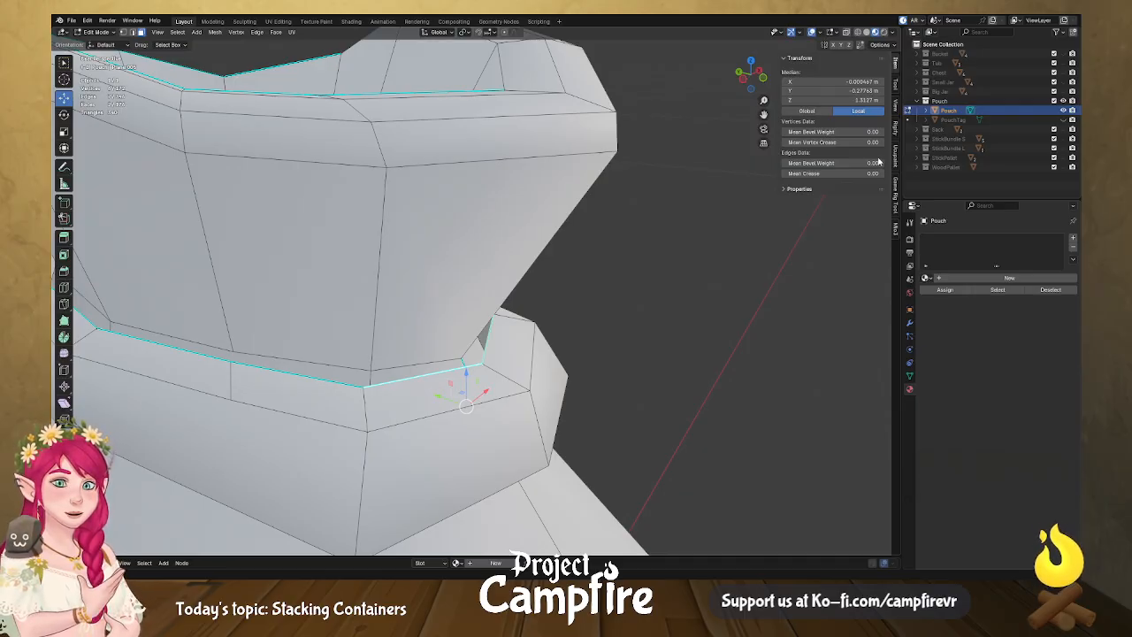
{"action": "middle_click_drag", "start_coordinate": [723, 244], "coordinate": [758, 235]}
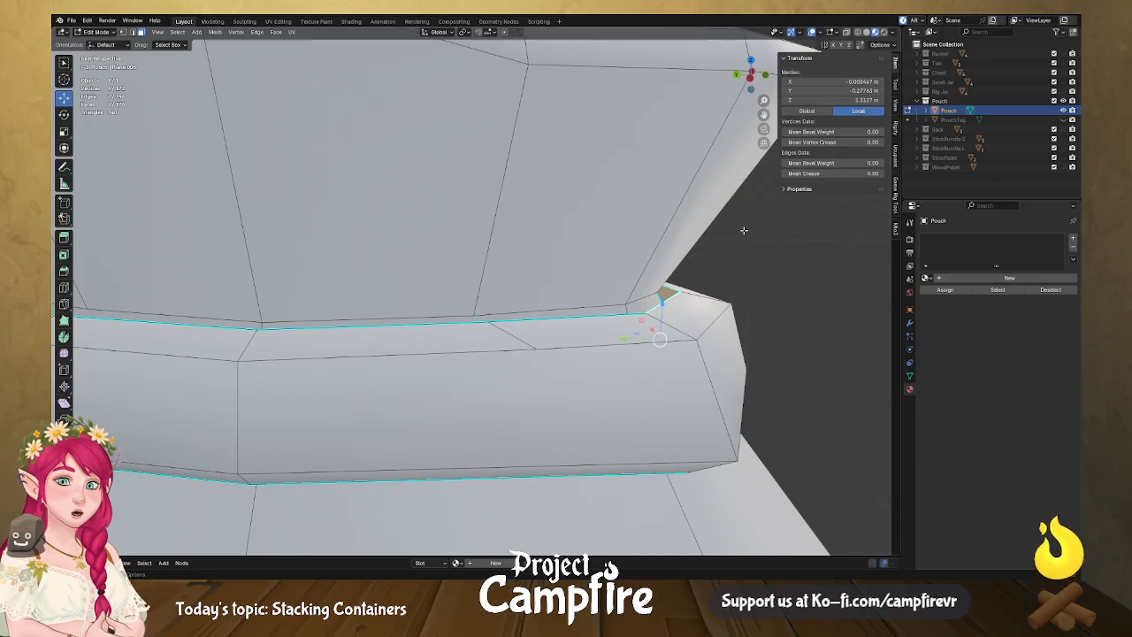
{"action": "middle_click_drag", "start_coordinate": [693, 250], "coordinate": [662, 361]}
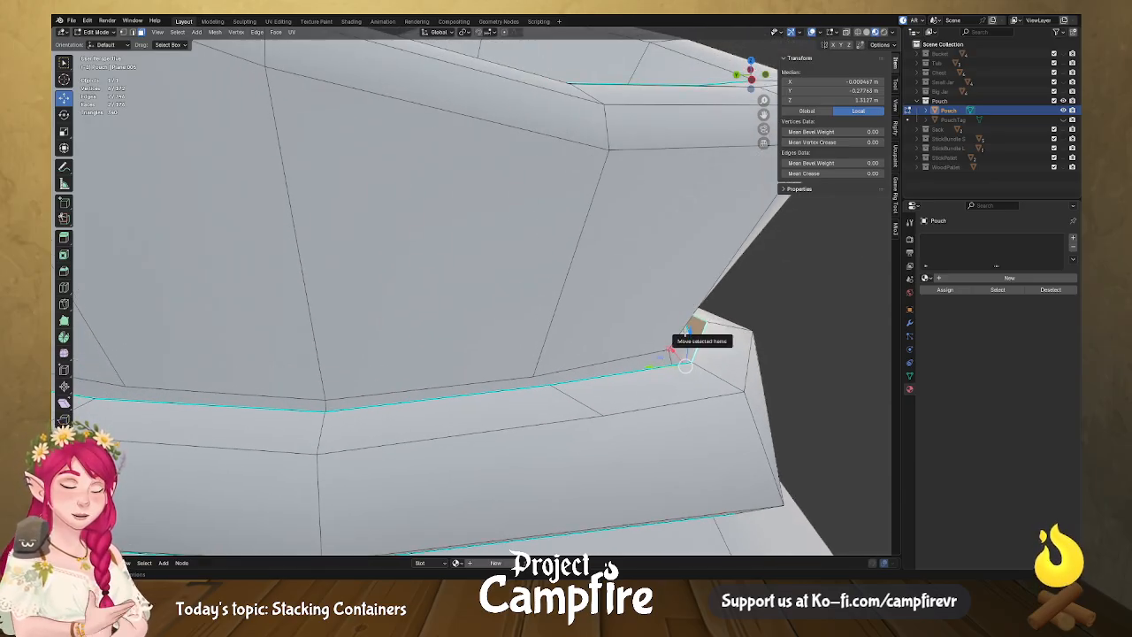
{"action": "right_click", "coordinate": [682, 324]}
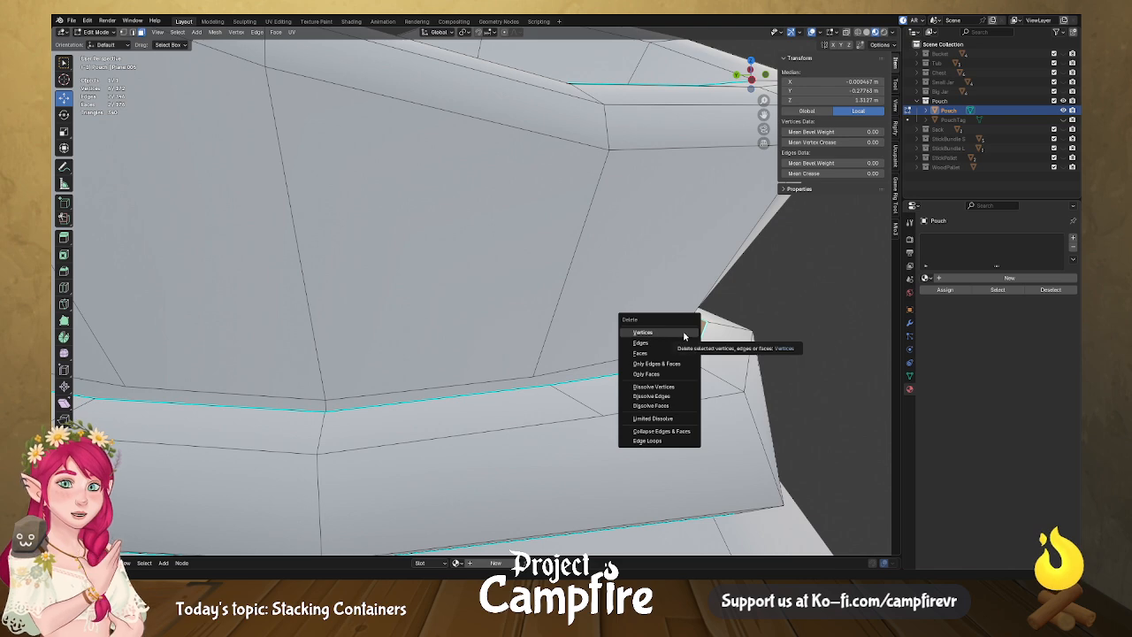
{"action": "left_click", "coordinate": [688, 358]}
Delete two more faces from the inner side of the tie band, beside the gap just opened.
{"action": "middle_click_drag", "start_coordinate": [689, 357], "coordinate": [759, 350]}
{"action": "middle_click_drag", "start_coordinate": [563, 319], "coordinate": [526, 312]}
{"action": "left_click", "coordinate": [526, 311], "text": "alt"}
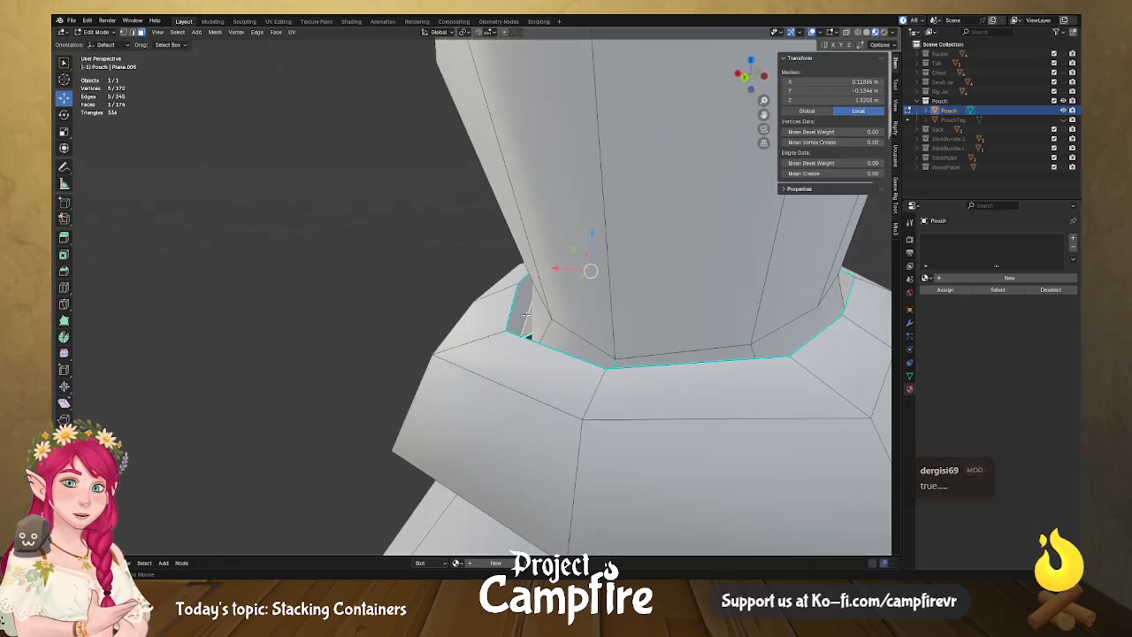
{"action": "left_click", "coordinate": [522, 314], "text": "shift"}
{"action": "key", "text": "x"}
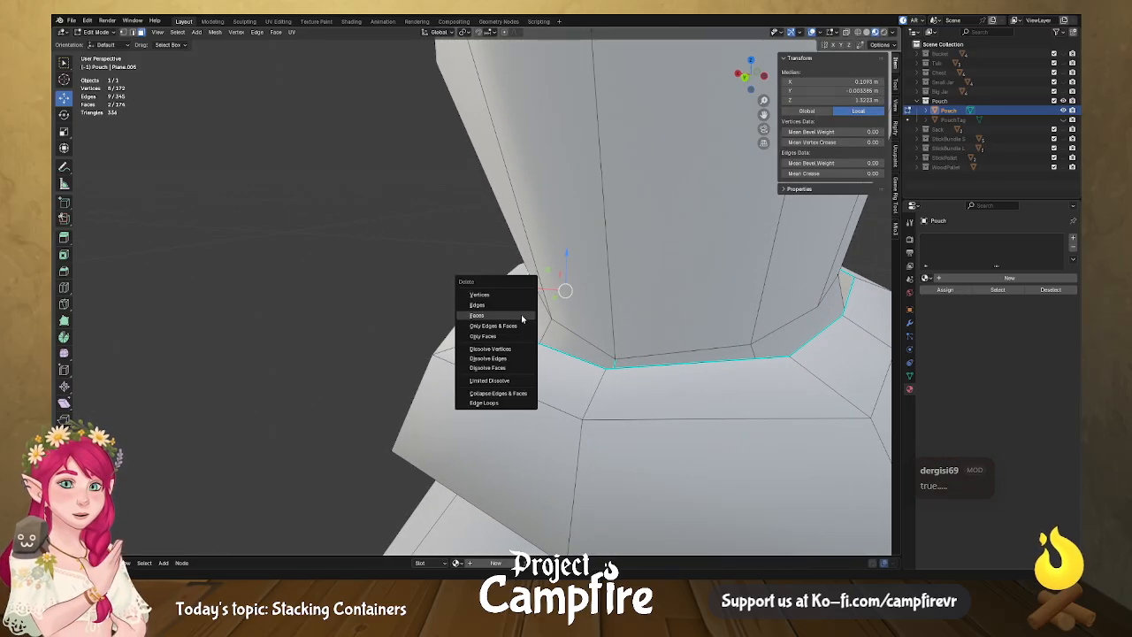
{"action": "left_click", "coordinate": [520, 314]}
Turn on X-ray, select the four remaining hidden faces inside the tie band and delete them.
{"action": "middle_click_drag", "start_coordinate": [520, 314], "coordinate": [719, 155]}
{"action": "left_click", "coordinate": [845, 33]}
{"action": "middle_click_drag", "start_coordinate": [652, 212], "coordinate": [571, 269]}
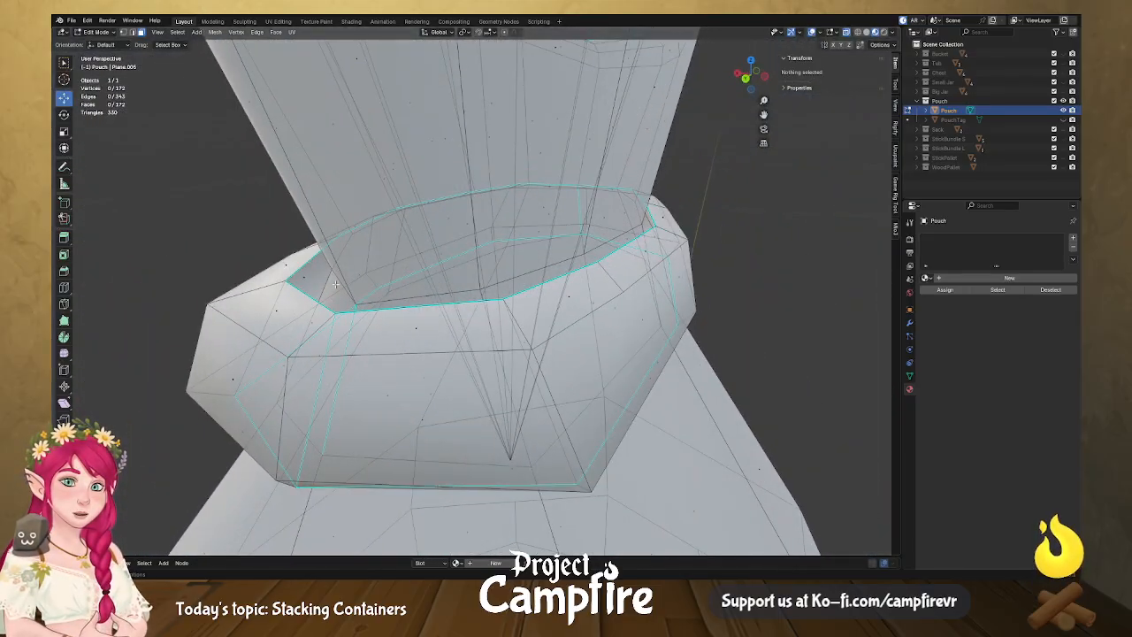
{"action": "left_click", "coordinate": [306, 281]}
{"action": "left_click", "coordinate": [305, 278]}
{"action": "middle_click_drag", "start_coordinate": [345, 276], "coordinate": [325, 337]}
{"action": "left_click", "coordinate": [331, 333]}
{"action": "middle_click_drag", "start_coordinate": [383, 360], "coordinate": [274, 359]}
{"action": "left_click", "coordinate": [189, 344], "text": "shift"}
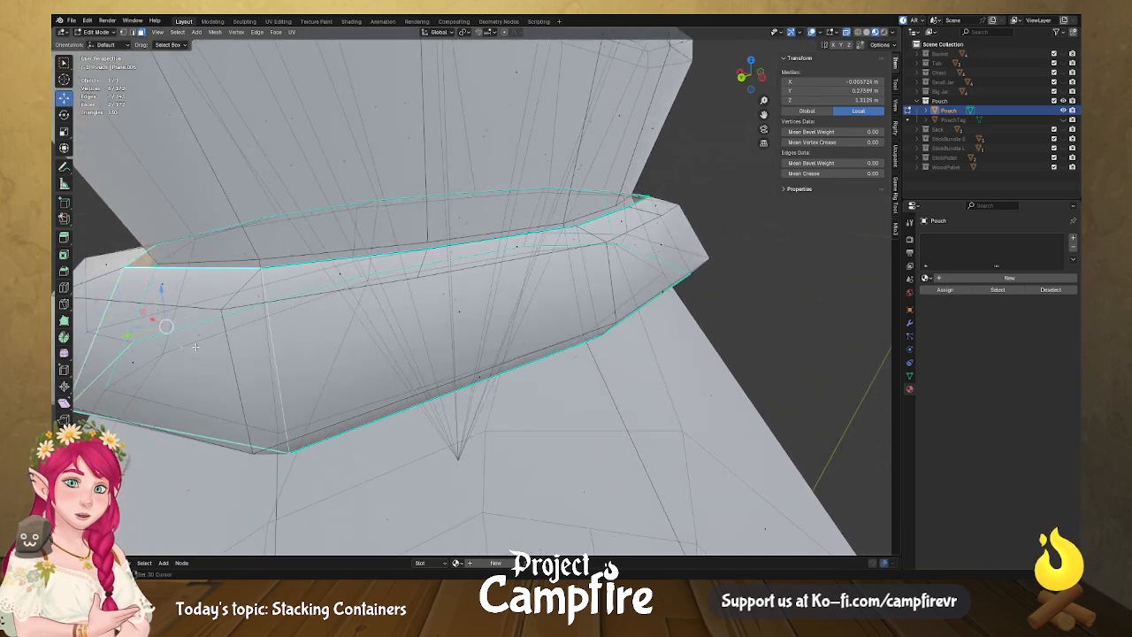
{"action": "middle_click_drag", "start_coordinate": [390, 342], "coordinate": [579, 315]}
{"action": "left_click", "coordinate": [621, 305], "text": "shift"}
{"action": "scroll", "coordinate": [622, 305], "scroll_direction": "up", "scroll_amount": 2}
{"action": "left_click", "coordinate": [611, 257], "text": "shift"}
{"action": "middle_click_drag", "start_coordinate": [610, 257], "coordinate": [461, 320]}
{"action": "left_click", "coordinate": [616, 282], "text": "shift"}
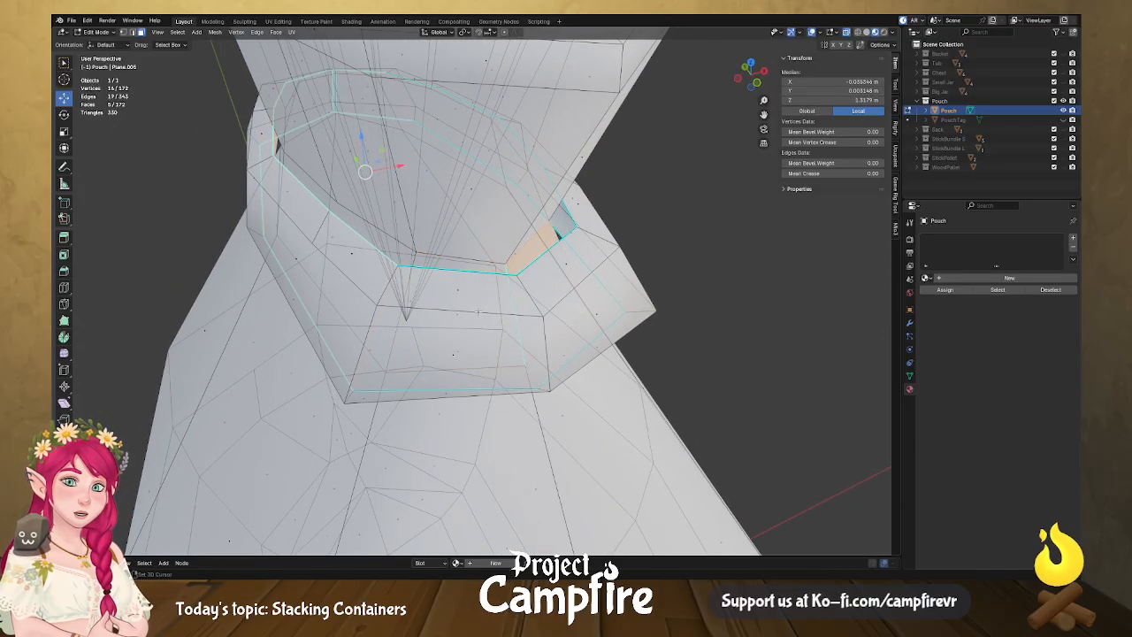
{"action": "middle_click_drag", "start_coordinate": [553, 299], "coordinate": [461, 301]}
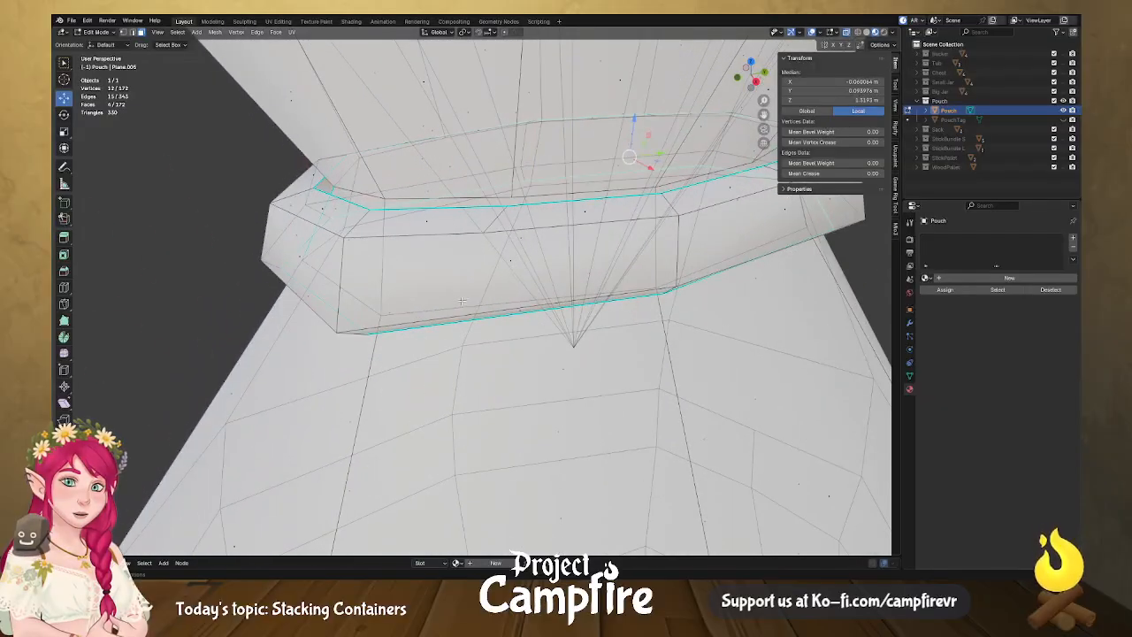
{"action": "left_click", "coordinate": [603, 264]}
{"action": "middle_click_drag", "start_coordinate": [603, 263], "coordinate": [368, 262]}
{"action": "left_click", "coordinate": [287, 224], "text": "alt"}
{"action": "middle_click_drag", "start_coordinate": [291, 215], "coordinate": [537, 283]}
{"action": "key", "text": "Tab"}
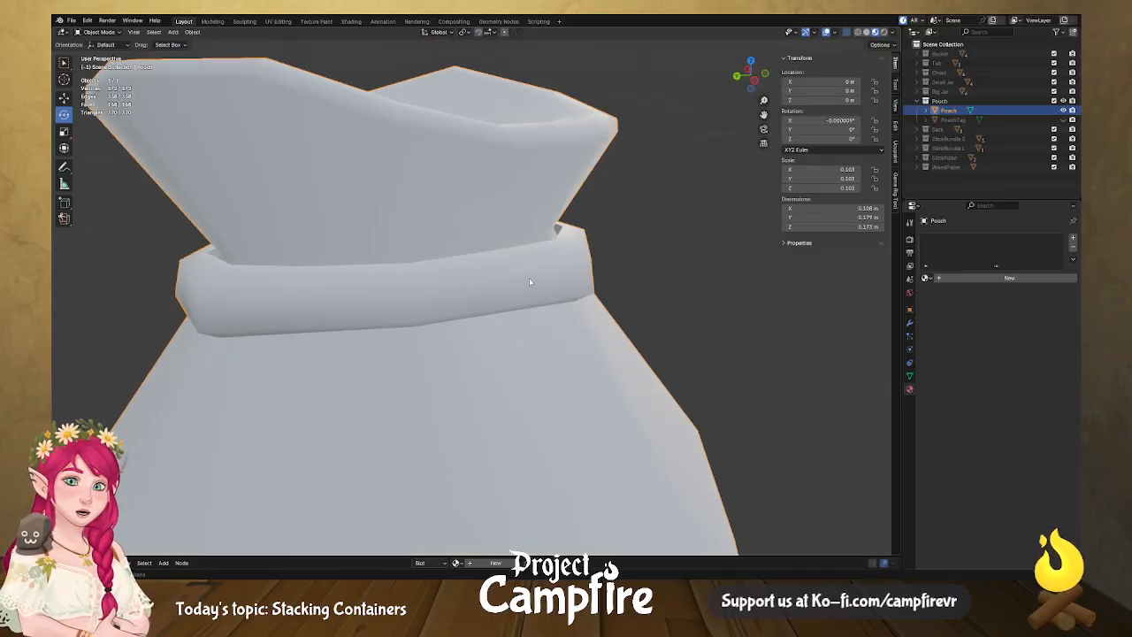
Select the whole tie band, scale it down uniformly to about 0.929 and check its fit around the neck.
{"action": "key", "text": "Tab"}
{"action": "key", "text": "alt+a"}
{"action": "left_click", "coordinate": [313, 303]}
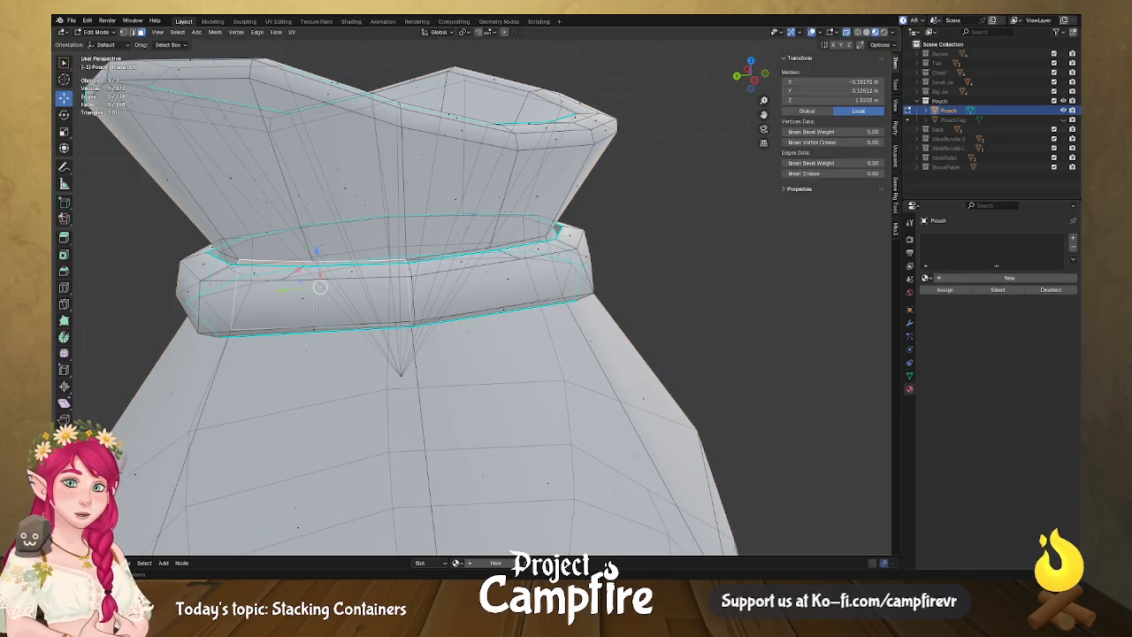
{"action": "left_click", "coordinate": [302, 299]}
{"action": "key", "text": "l"}
{"action": "middle_click_drag", "start_coordinate": [302, 299], "coordinate": [434, 305]}
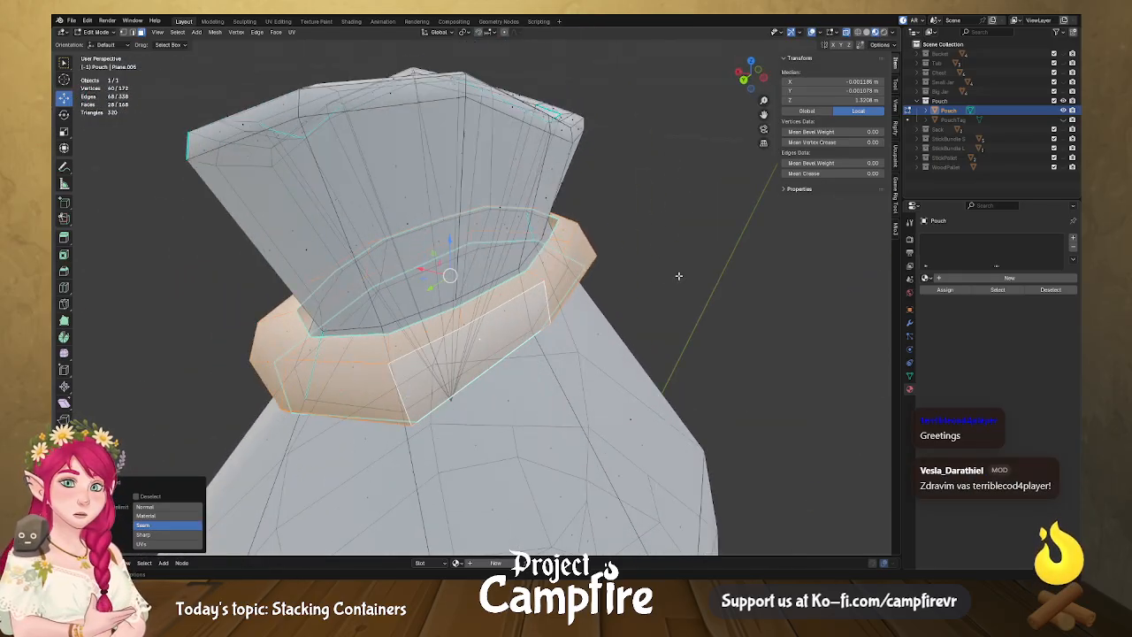
{"action": "key", "text": "s"}
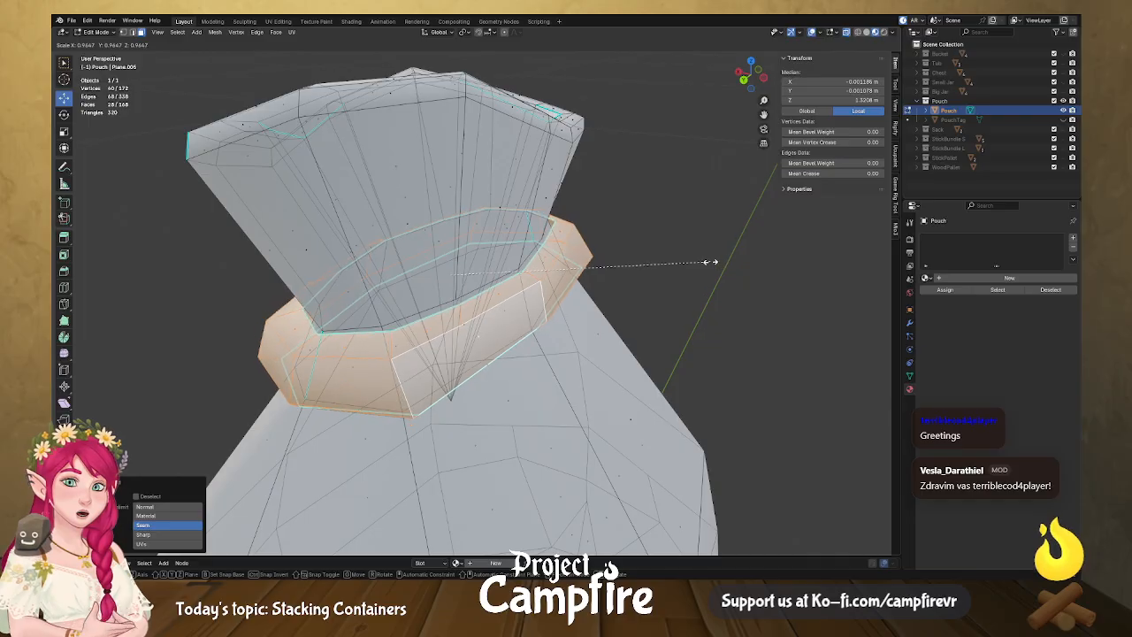
{"action": "left_click", "coordinate": [700, 262]}
{"action": "mouse_move", "coordinate": [701, 262]}
{"action": "middle_mouse_down"}
{"action": "mouse_move", "coordinate": [645, 270]}
{"action": "mouse_move", "coordinate": [542, 257]}
{"action": "mouse_move", "coordinate": [598, 242]}
{"action": "mouse_move", "coordinate": [692, 278]}
{"action": "middle_mouse_up"}
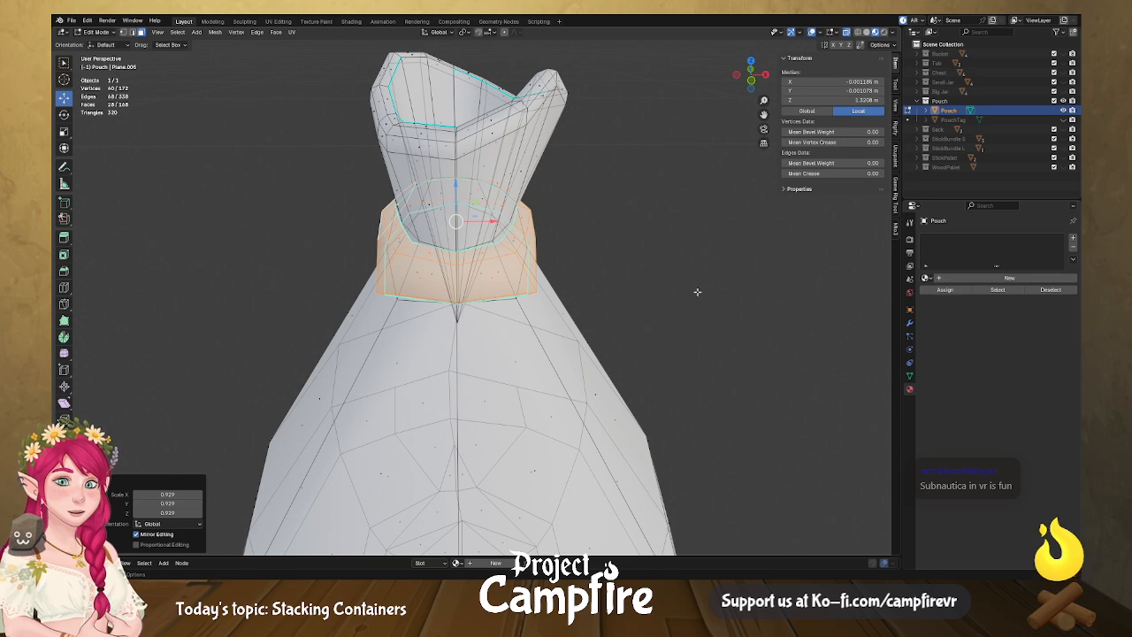
{"action": "key", "text": "Tab"}
{"action": "middle_click_drag", "start_coordinate": [678, 298], "coordinate": [670, 303]}
{"action": "scroll", "coordinate": [670, 303], "scroll_direction": "up", "scroll_amount": 6}
{"action": "scroll", "coordinate": [630, 321], "scroll_direction": "down", "scroll_amount": 5}
{"action": "middle_click_drag", "start_coordinate": [566, 292], "coordinate": [530, 281]}
Turn off X-ray, select the lengthwise edge loop along both narrow sides and inside the mouth, and mark it as a seam.
{"action": "key", "text": "Tab"}
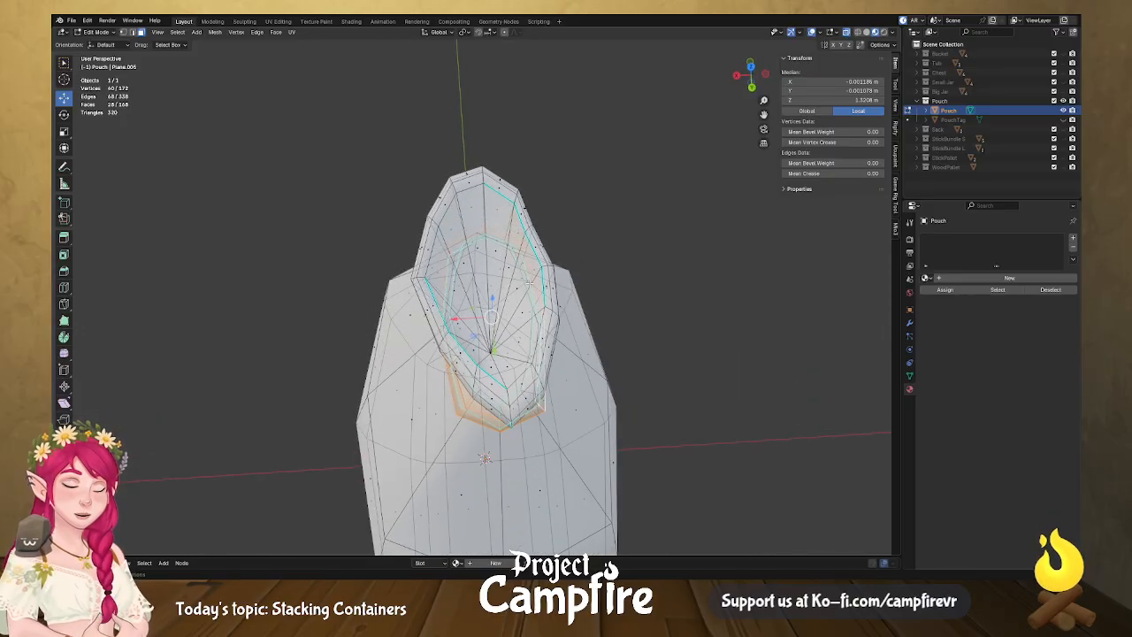
{"action": "left_click", "coordinate": [846, 33]}
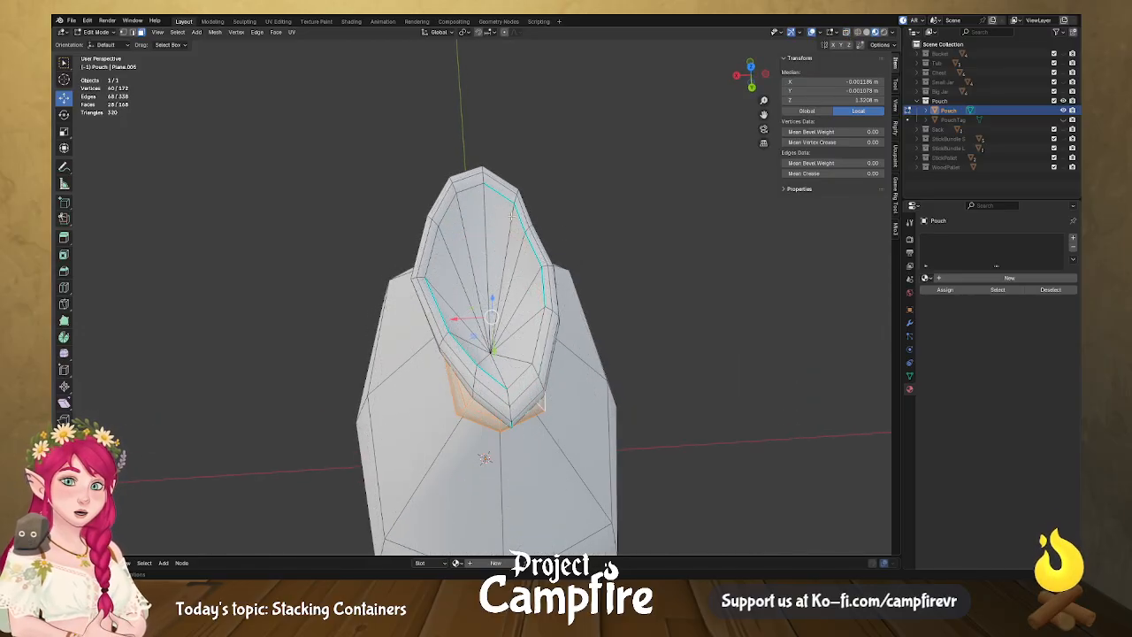
{"action": "left_click", "coordinate": [487, 233], "text": "alt"}
{"action": "mouse_move", "coordinate": [487, 232]}
{"action": "middle_mouse_down"}
{"action": "mouse_move", "coordinate": [302, 217]}
{"action": "mouse_move", "coordinate": [485, 274]}
{"action": "mouse_move", "coordinate": [485, 245]}
{"action": "middle_mouse_up"}
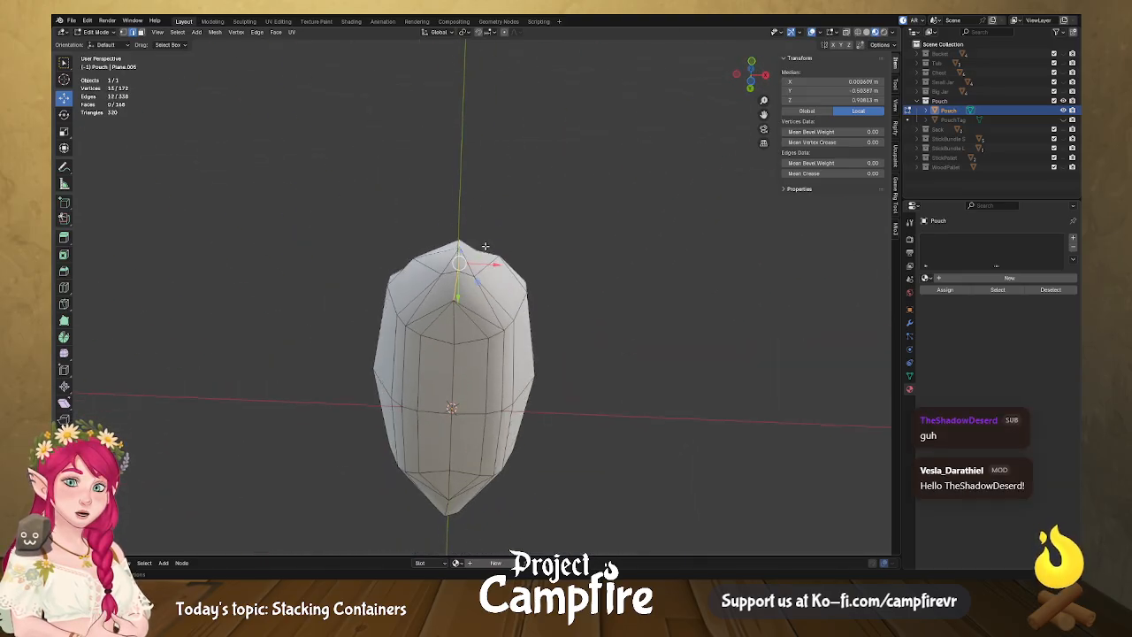
{"action": "left_click", "coordinate": [451, 331], "text": "alt"}
{"action": "middle_click_drag", "start_coordinate": [451, 330], "coordinate": [414, 204]}
{"action": "left_click", "coordinate": [371, 401], "text": "alt+shift"}
{"action": "middle_click_drag", "start_coordinate": [472, 267], "coordinate": [468, 244]}
{"action": "key", "text": "ctrl+e"}
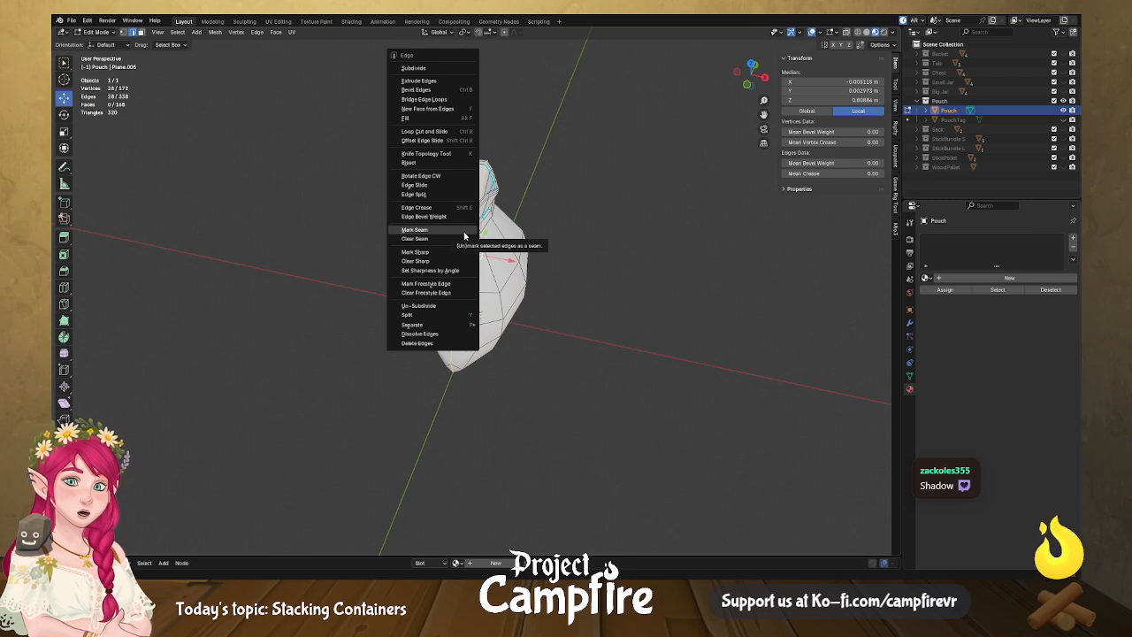
{"action": "left_click", "coordinate": [465, 231]}
Mark a seam across the tie band at one narrow side and check the seams all around the pouch.
{"action": "middle_click_drag", "start_coordinate": [465, 232], "coordinate": [598, 273]}
{"action": "scroll", "coordinate": [529, 286], "scroll_direction": "up", "scroll_amount": 5}
{"action": "left_click", "coordinate": [487, 245], "text": "alt"}
{"action": "scroll", "coordinate": [488, 246], "scroll_direction": "up", "scroll_amount": 4}
{"action": "middle_click_drag", "start_coordinate": [505, 185], "coordinate": [403, 261]}
{"action": "right_click", "coordinate": [561, 366]}
{"action": "left_click", "coordinate": [561, 366]}
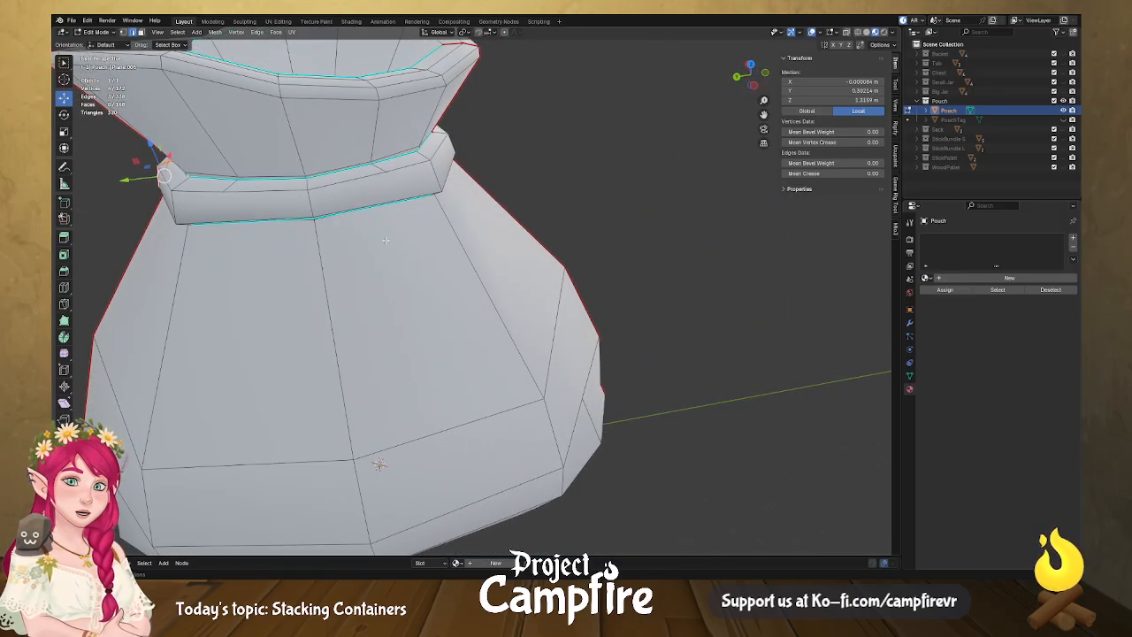
{"action": "middle_click_drag", "start_coordinate": [461, 128], "coordinate": [235, 146]}
{"action": "middle_click_drag", "start_coordinate": [496, 220], "coordinate": [535, 289]}
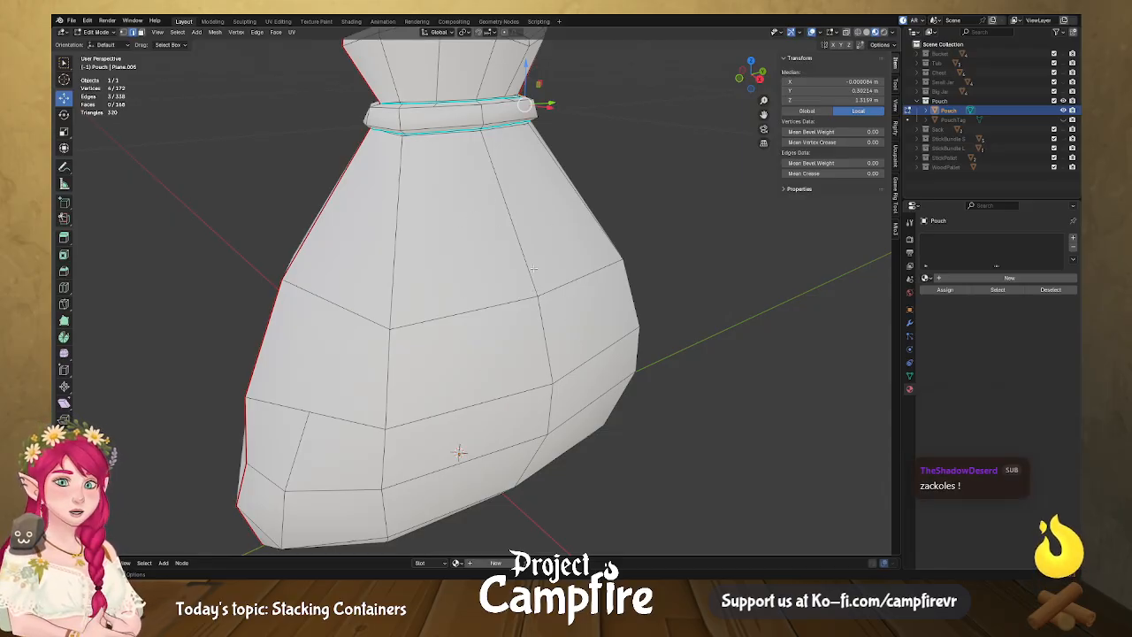
{"action": "mouse_move", "coordinate": [543, 281]}
{"action": "middle_mouse_down"}
{"action": "mouse_move", "coordinate": [531, 285]}
{"action": "mouse_move", "coordinate": [566, 287]}
{"action": "mouse_move", "coordinate": [550, 301]}
{"action": "mouse_move", "coordinate": [634, 303]}
{"action": "mouse_move", "coordinate": [534, 302]}
{"action": "mouse_move", "coordinate": [590, 362]}
{"action": "mouse_move", "coordinate": [594, 423]}
{"action": "mouse_move", "coordinate": [526, 281]}
{"action": "middle_mouse_up"}
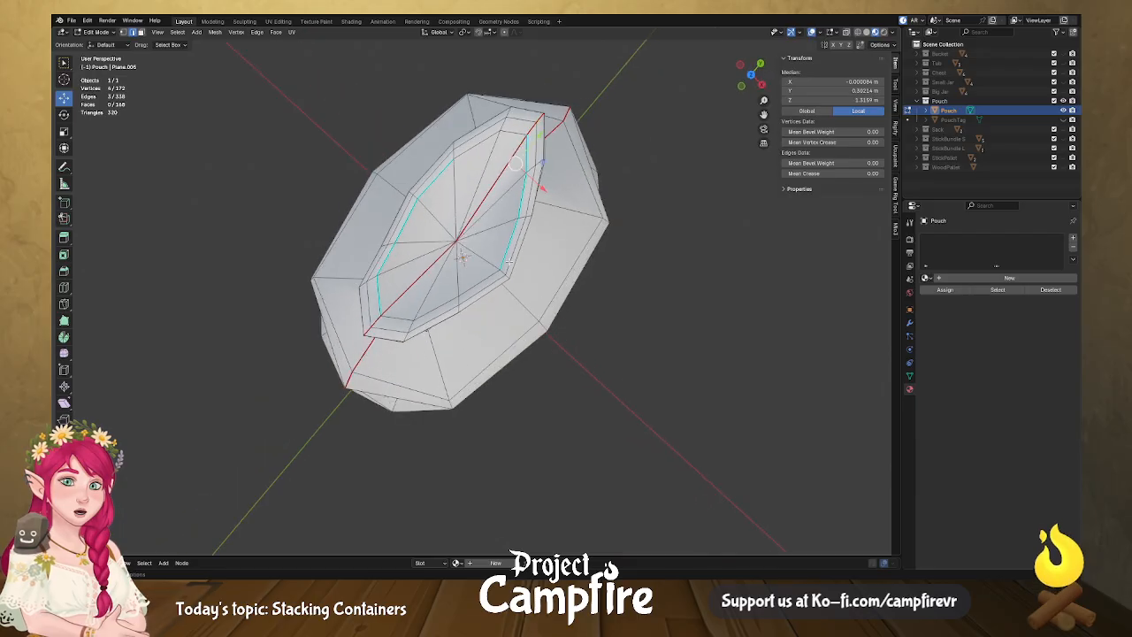
{"action": "middle_click_drag", "start_coordinate": [433, 248], "coordinate": [444, 193]}
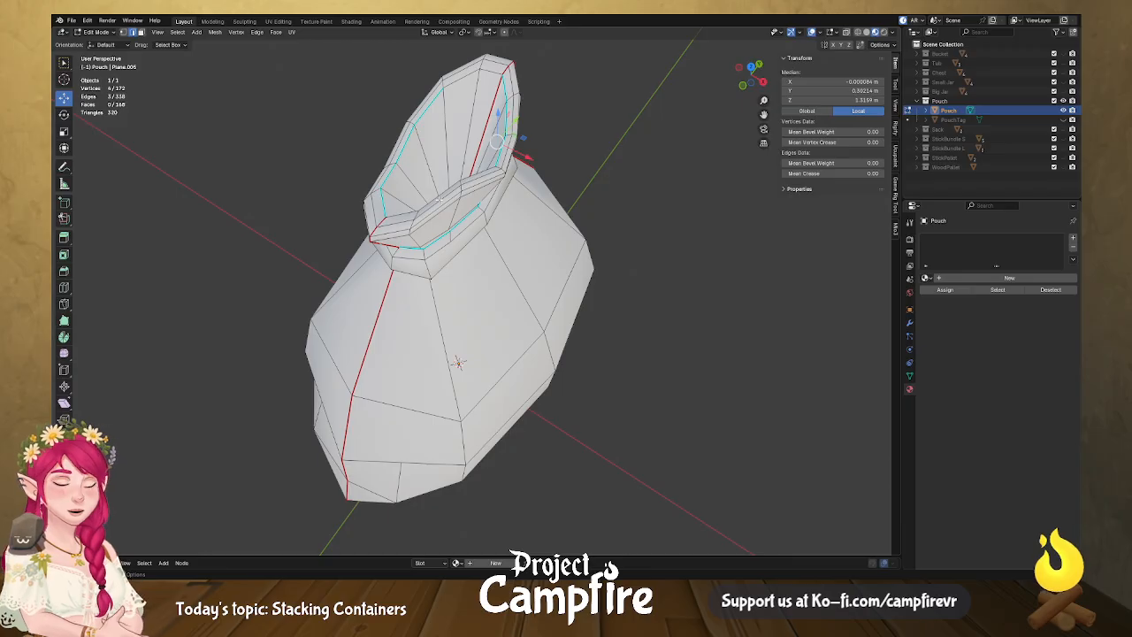
{"action": "middle_click_drag", "start_coordinate": [468, 282], "coordinate": [523, 273]}
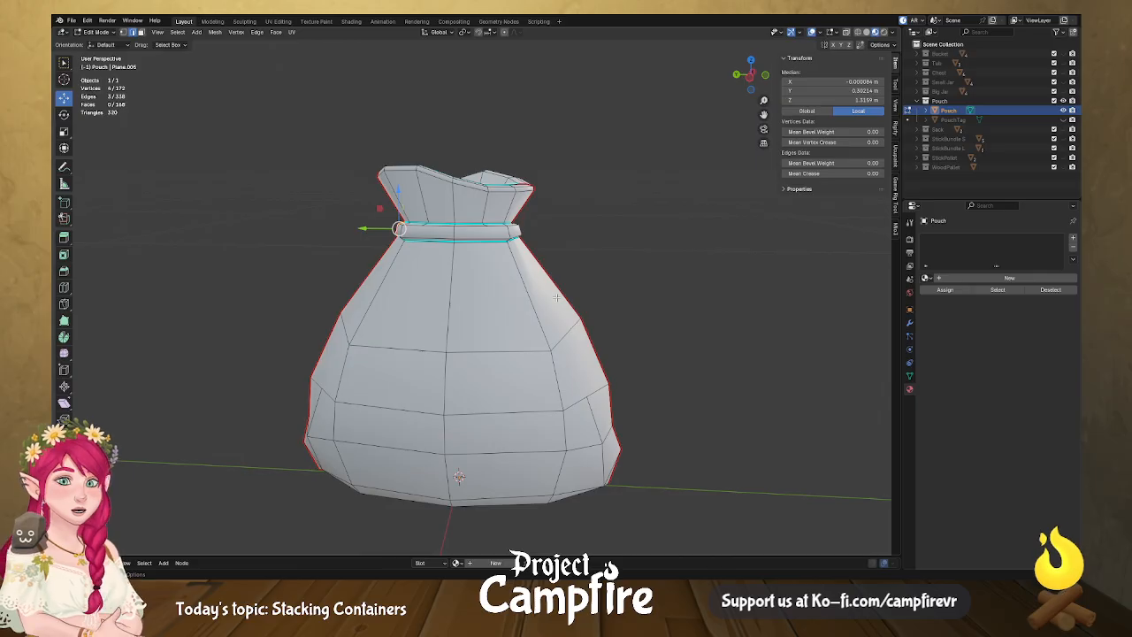
{"action": "middle_click_drag", "start_coordinate": [560, 271], "coordinate": [530, 282]}
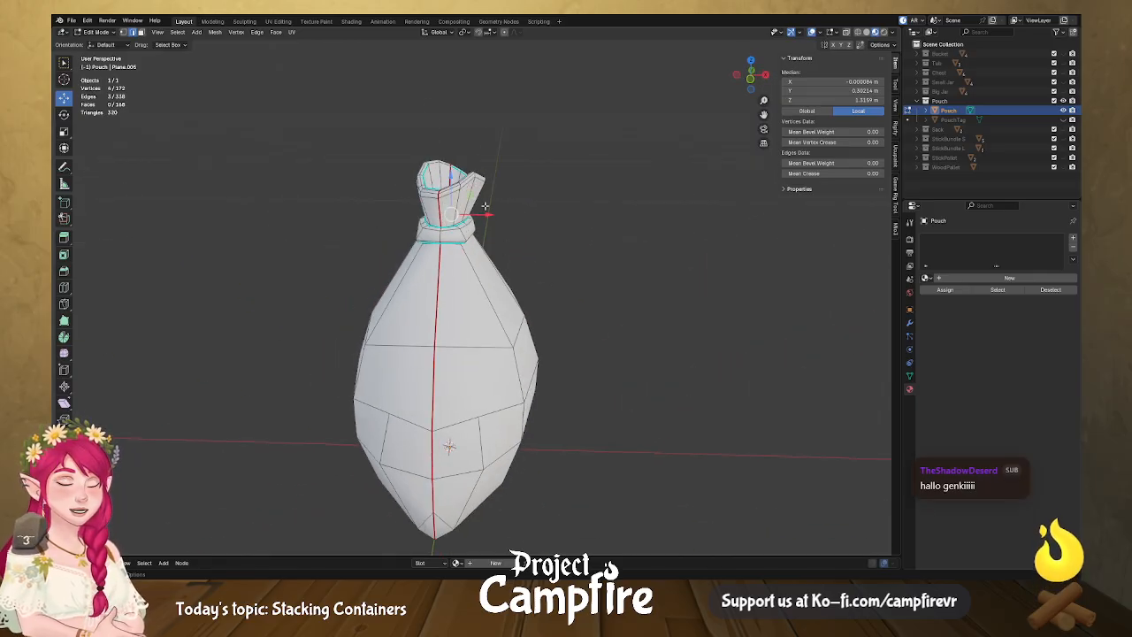
In the UV Editing workspace, select the whole pouch mesh and unwrap it with Minimum Stretch.
{"action": "left_click", "coordinate": [278, 21]}
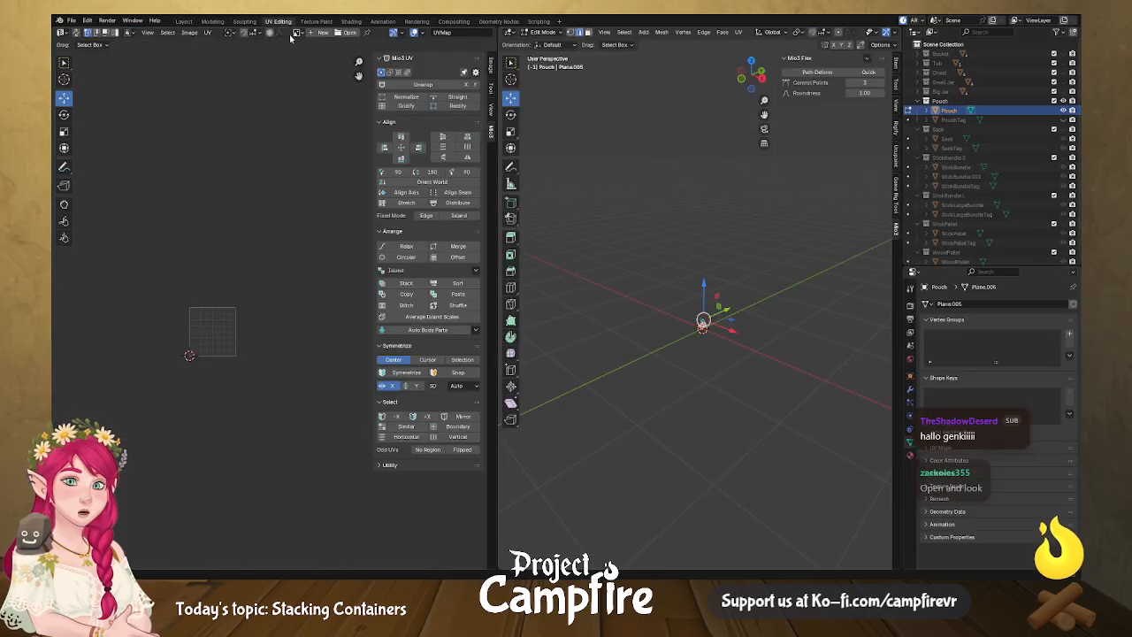
{"action": "key", "text": "a"}
{"action": "scroll", "coordinate": [750, 326], "scroll_direction": "up", "scroll_amount": 5}
{"action": "middle_click_drag", "start_coordinate": [735, 303], "coordinate": [698, 198], "text": "shift"}
{"action": "scroll", "coordinate": [686, 284], "scroll_direction": "up", "scroll_amount": 3}
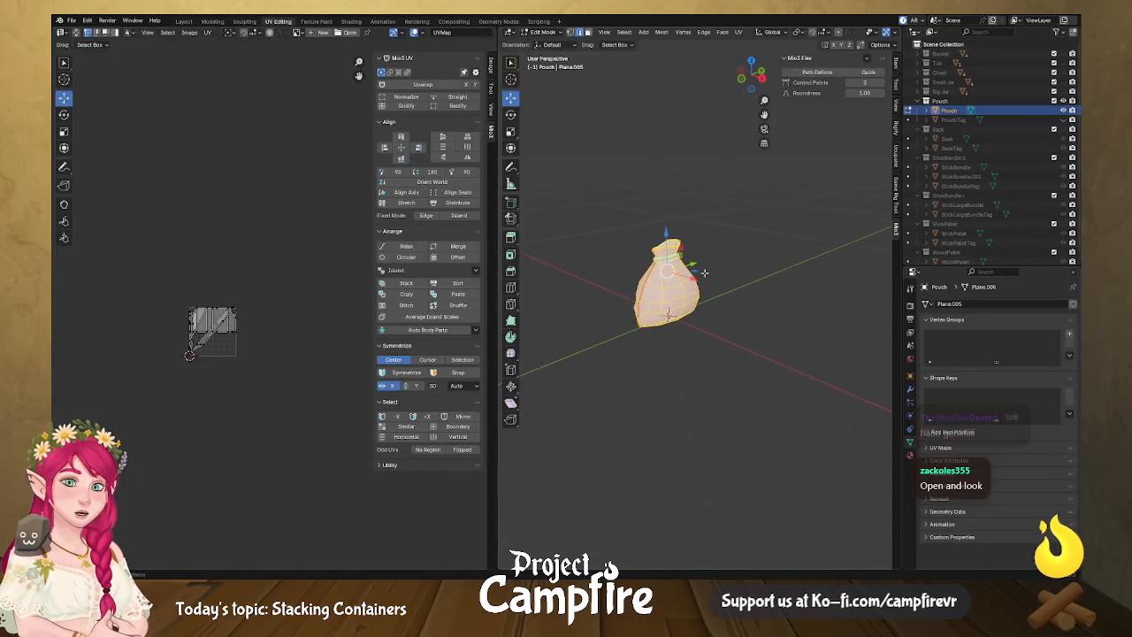
{"action": "key", "text": "u"}
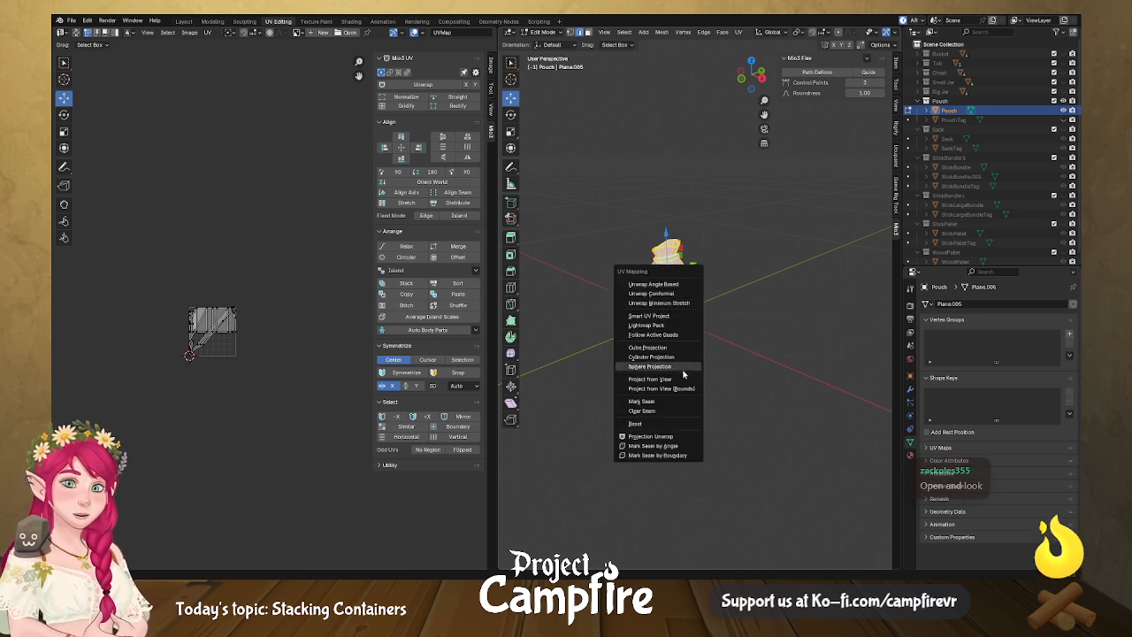
{"action": "key", "text": "u"}
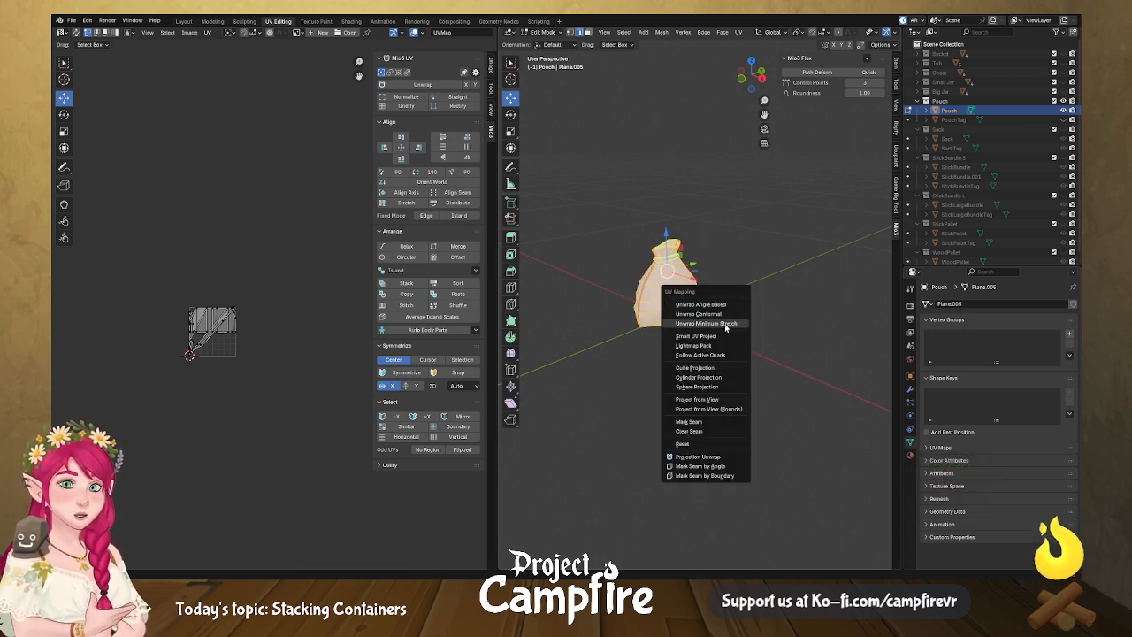
{"action": "left_click", "coordinate": [723, 324]}
{"action": "scroll", "coordinate": [205, 413], "scroll_direction": "up", "scroll_amount": 5}
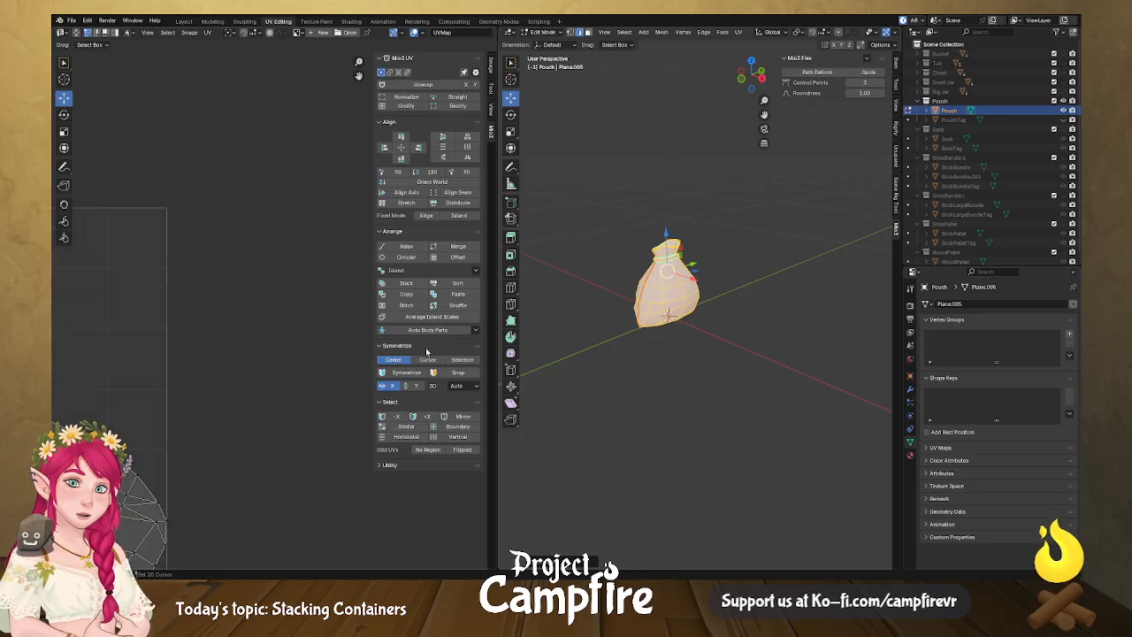
{"action": "scroll", "coordinate": [292, 403], "scroll_direction": "up", "scroll_amount": 2}
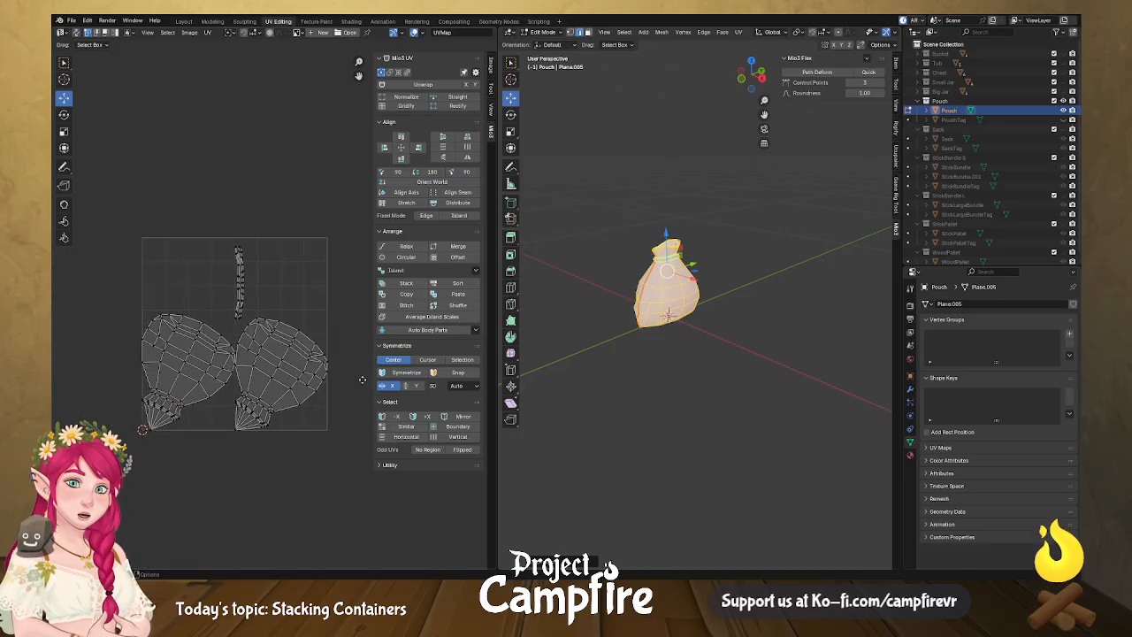
Select the second pouch-half UV island, move it onto the first one and mirror it horizontally.
{"action": "left_click", "coordinate": [294, 377]}
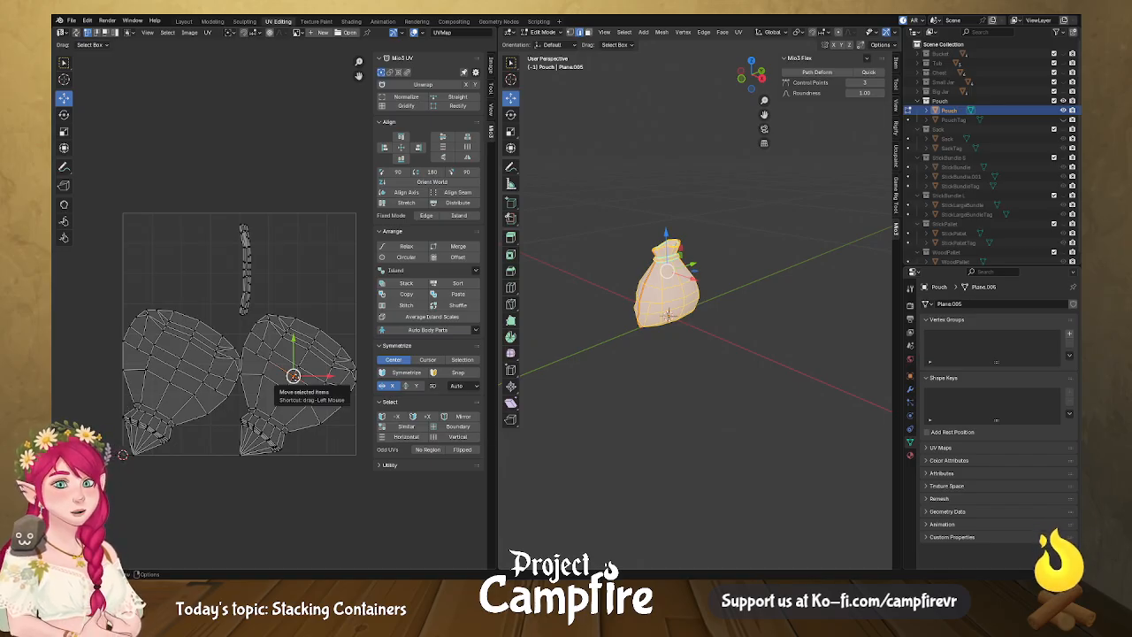
{"action": "key", "text": "l"}
{"action": "left_click_drag", "start_coordinate": [293, 376], "coordinate": [184, 380]}
{"action": "right_click", "coordinate": [184, 380]}
{"action": "left_click", "coordinate": [184, 435]}
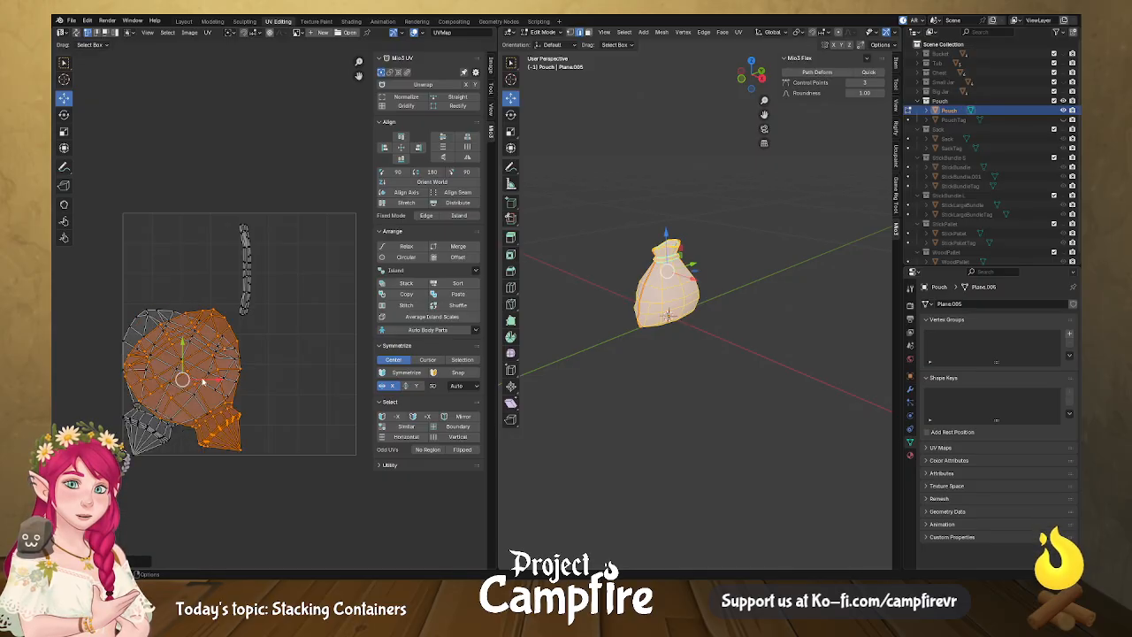
Rotate the mirrored pouch island to match the other half and move it exactly over that island.
{"action": "key", "text": "r"}
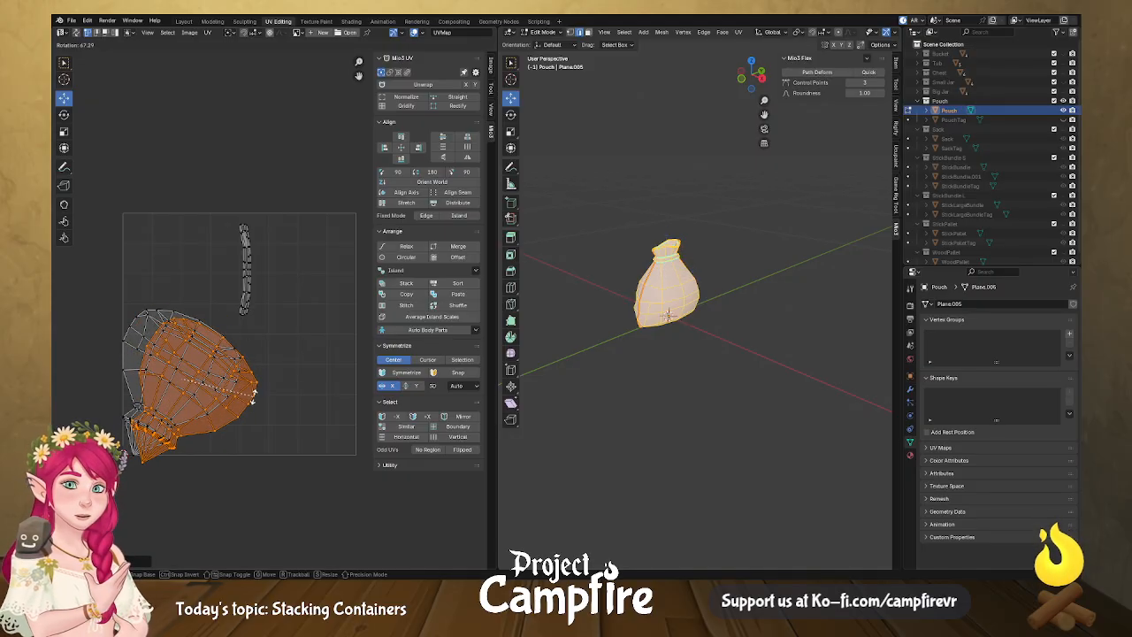
{"action": "left_click", "coordinate": [234, 395]}
{"action": "key", "text": "g"}
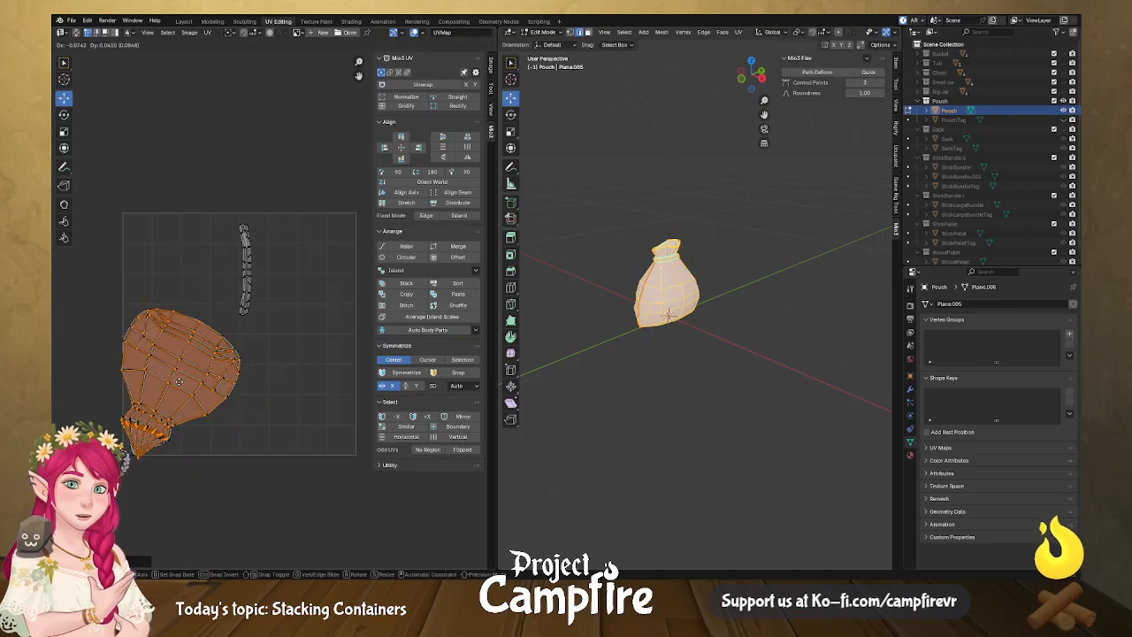
{"action": "left_click", "coordinate": [179, 380]}
Nudge the stray tip vertex, where the neck's UV edges converge, onto the matching tip of the overlapping island.
{"action": "scroll", "coordinate": [184, 456], "scroll_direction": "up", "scroll_amount": 3}
{"action": "left_click", "coordinate": [183, 453]}
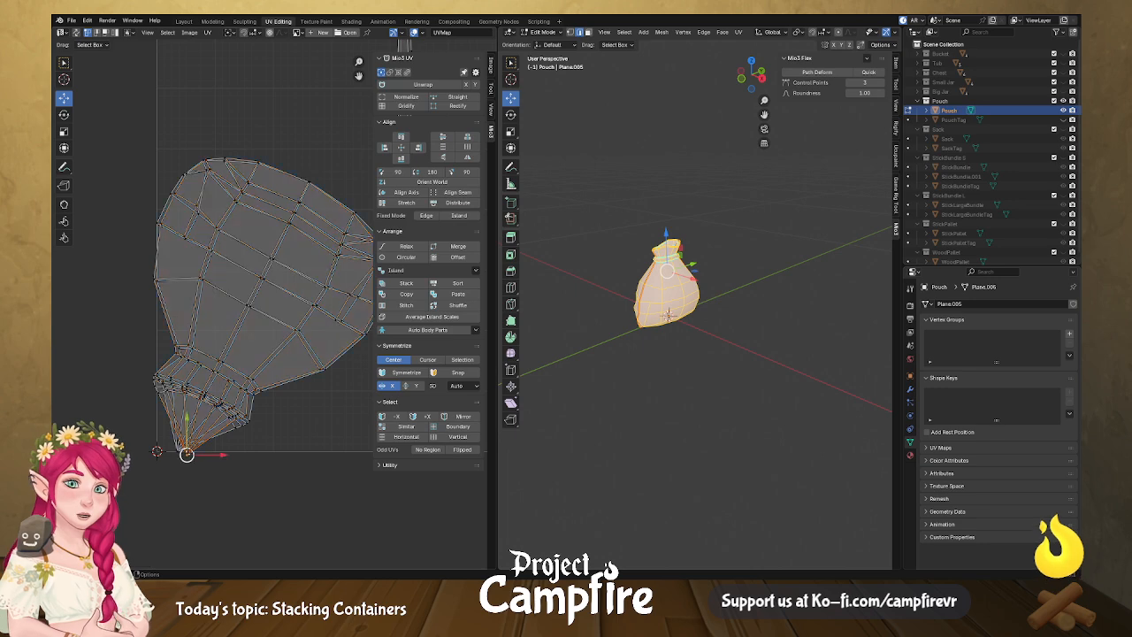
{"action": "key", "text": "g"}
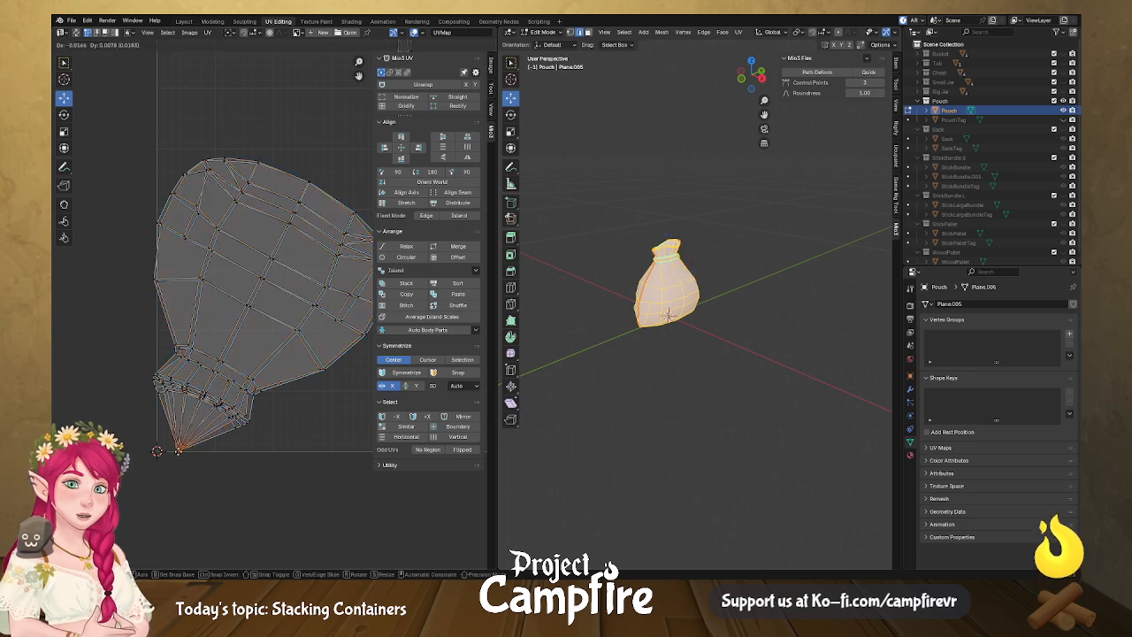
{"action": "left_click", "coordinate": [180, 451]}
{"action": "middle_click_drag", "start_coordinate": [290, 414], "coordinate": [231, 399]}
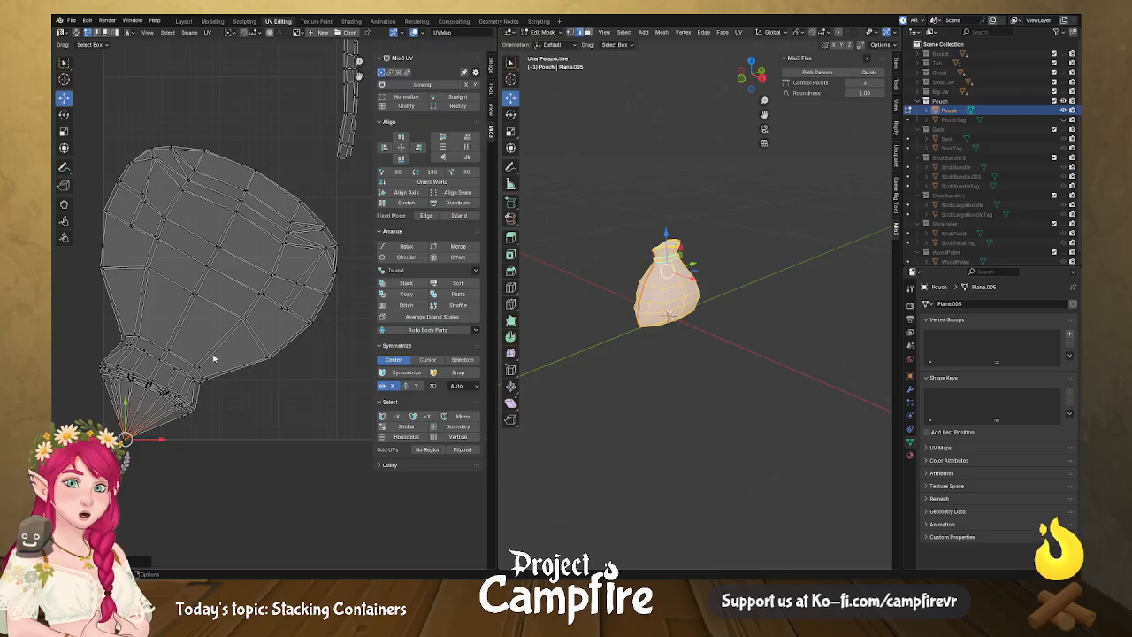
Select the tie band's narrow UV island.
{"action": "scroll", "coordinate": [292, 313], "scroll_direction": "down", "scroll_amount": 3}
{"action": "middle_click_drag", "start_coordinate": [292, 312], "coordinate": [235, 343], "text": "shift"}
{"action": "left_click_drag", "start_coordinate": [235, 161], "coordinate": [297, 283]}
Try Gridify on the tie band's UV island, inspect the strip's ends and undo it.
{"action": "left_click", "coordinate": [405, 105]}
{"action": "scroll", "coordinate": [318, 241], "scroll_direction": "up", "scroll_amount": 4}
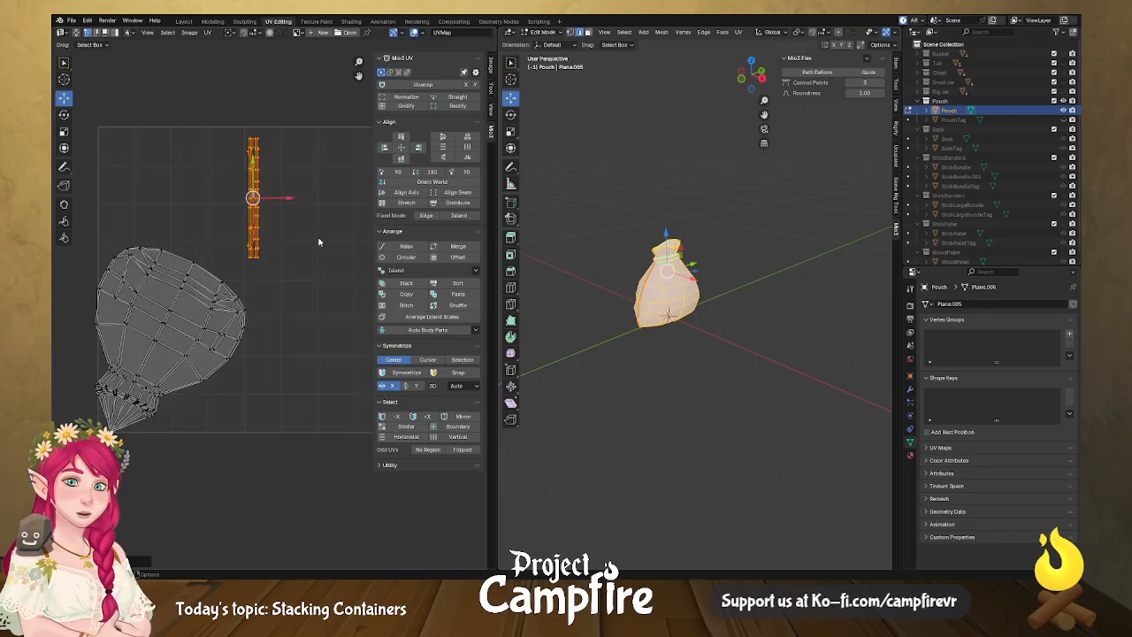
{"action": "middle_click_drag", "start_coordinate": [284, 189], "coordinate": [291, 305]}
{"action": "scroll", "coordinate": [291, 309], "scroll_direction": "up", "scroll_amount": 4}
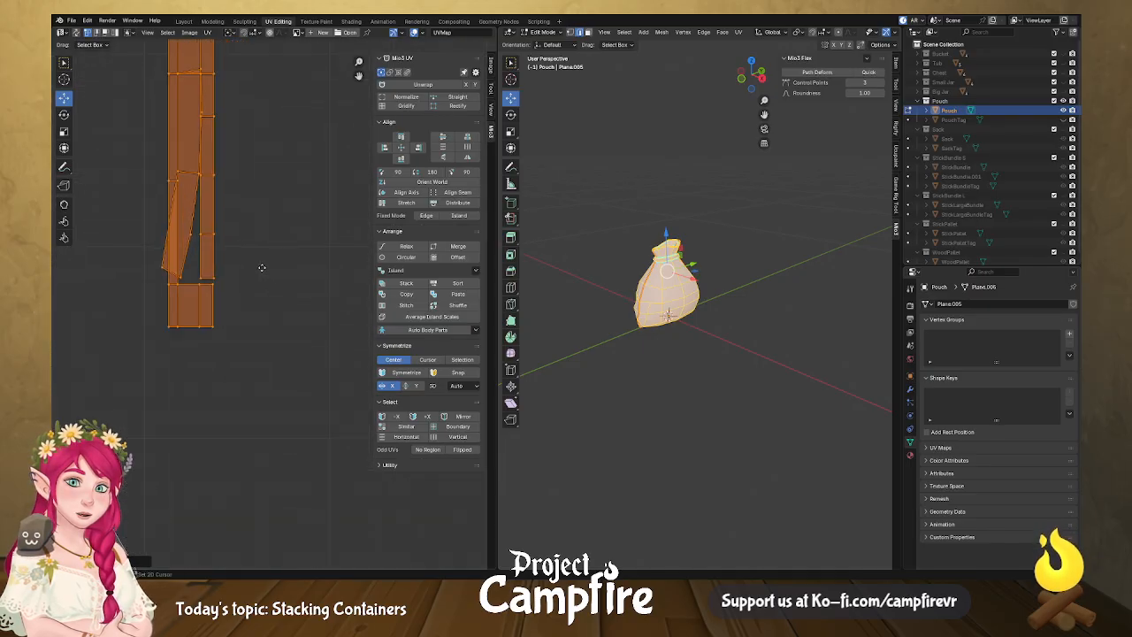
{"action": "middle_click_drag", "start_coordinate": [260, 268], "coordinate": [327, 397]}
{"action": "scroll", "coordinate": [303, 374], "scroll_direction": "up", "scroll_amount": 10, "text": "shift"}
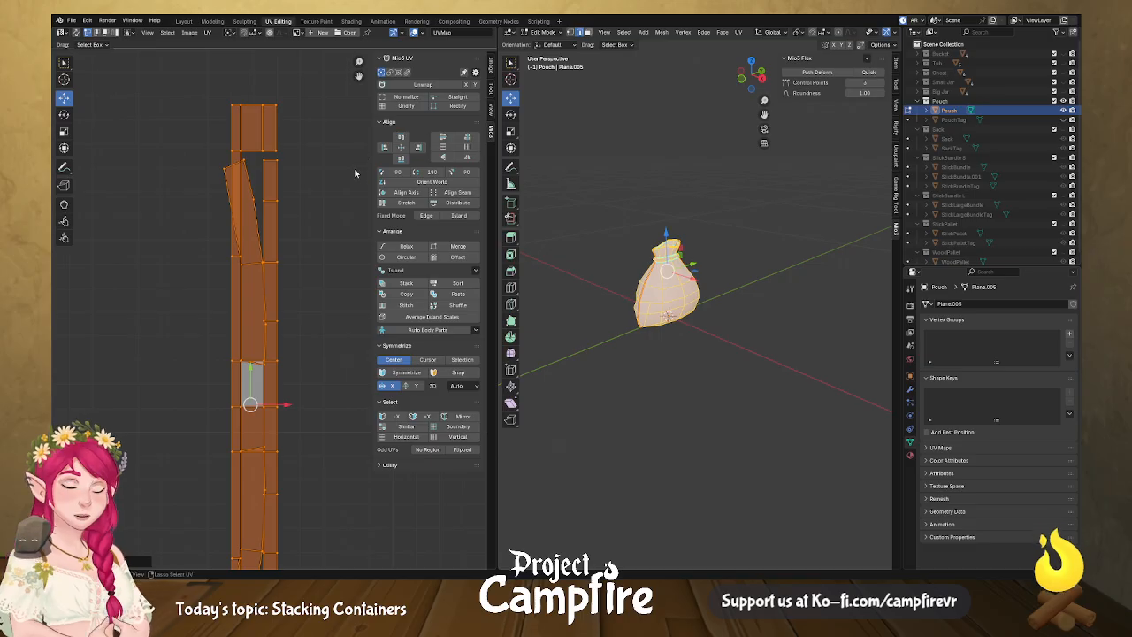
{"action": "key", "text": "ctrl+z"}
Straighten the tie band's UV island with Rectify.
{"action": "scroll", "coordinate": [349, 181], "scroll_direction": "down", "scroll_amount": 6}
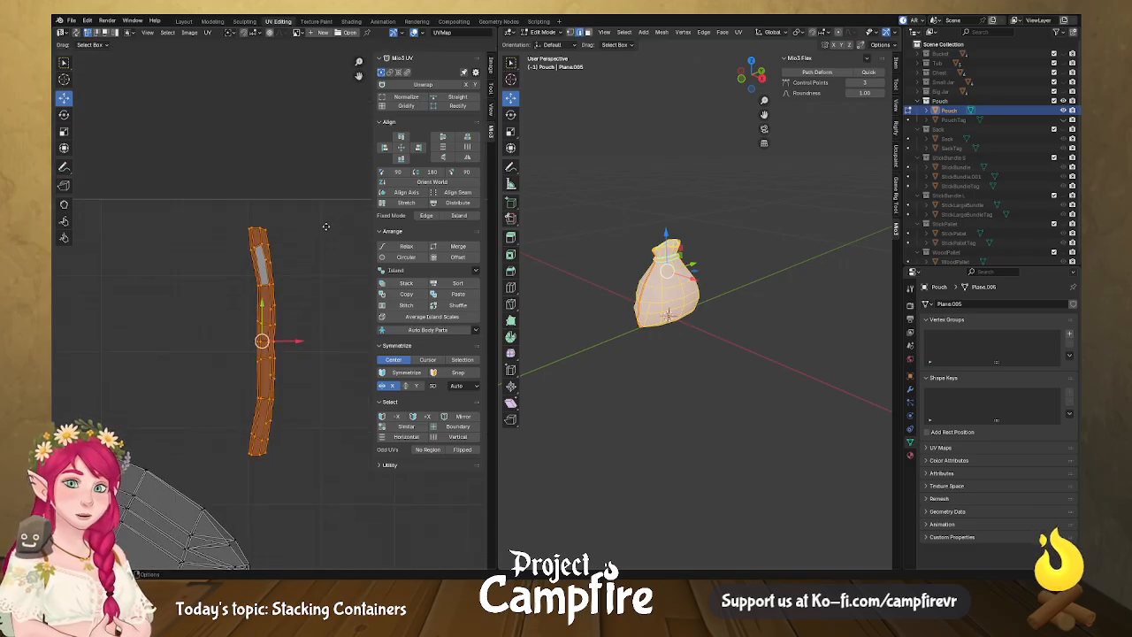
{"action": "scroll", "coordinate": [280, 246], "scroll_direction": "up", "scroll_amount": 3}
{"action": "scroll", "coordinate": [280, 245], "scroll_direction": "down", "scroll_amount": 2}
{"action": "left_click", "coordinate": [458, 107]}
{"action": "scroll", "coordinate": [292, 266], "scroll_direction": "down", "scroll_amount": 3}
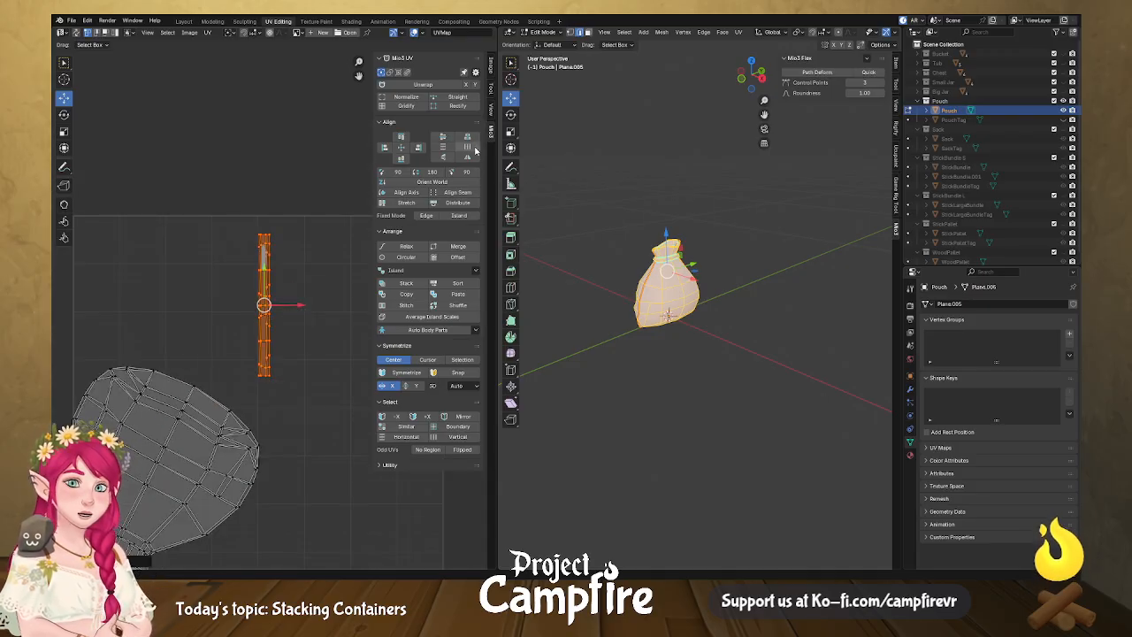
Rotate the tie band strip 90 degrees clockwise and move it into the upper-left corner of the UV square.
{"action": "left_click", "coordinate": [462, 171]}
{"action": "key", "text": "g"}
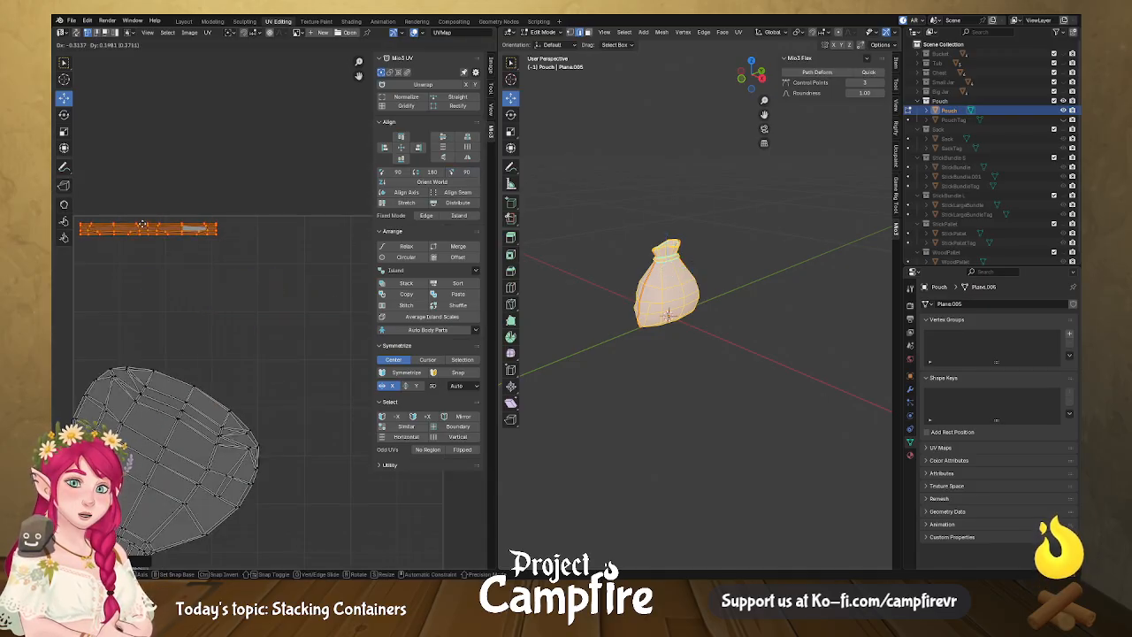
{"action": "left_click", "coordinate": [137, 220]}
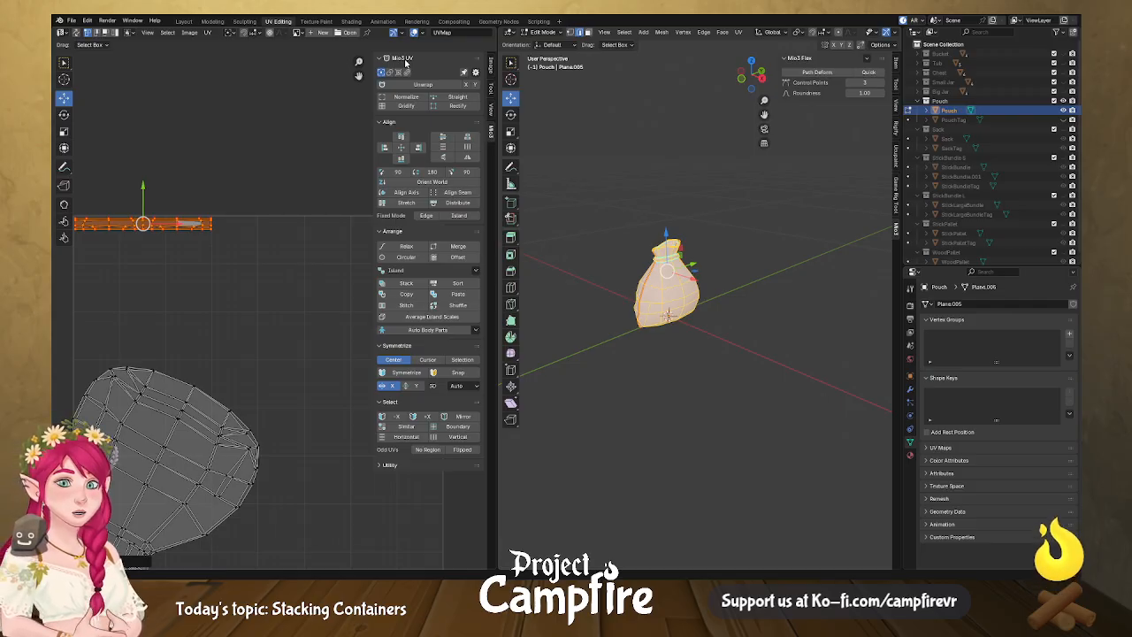
Select the overlapped pouch islands and rotate them together so the neck points upward.
{"action": "scroll", "coordinate": [278, 367], "scroll_direction": "down", "scroll_amount": 2}
{"action": "middle_click_drag", "start_coordinate": [278, 366], "coordinate": [283, 312]}
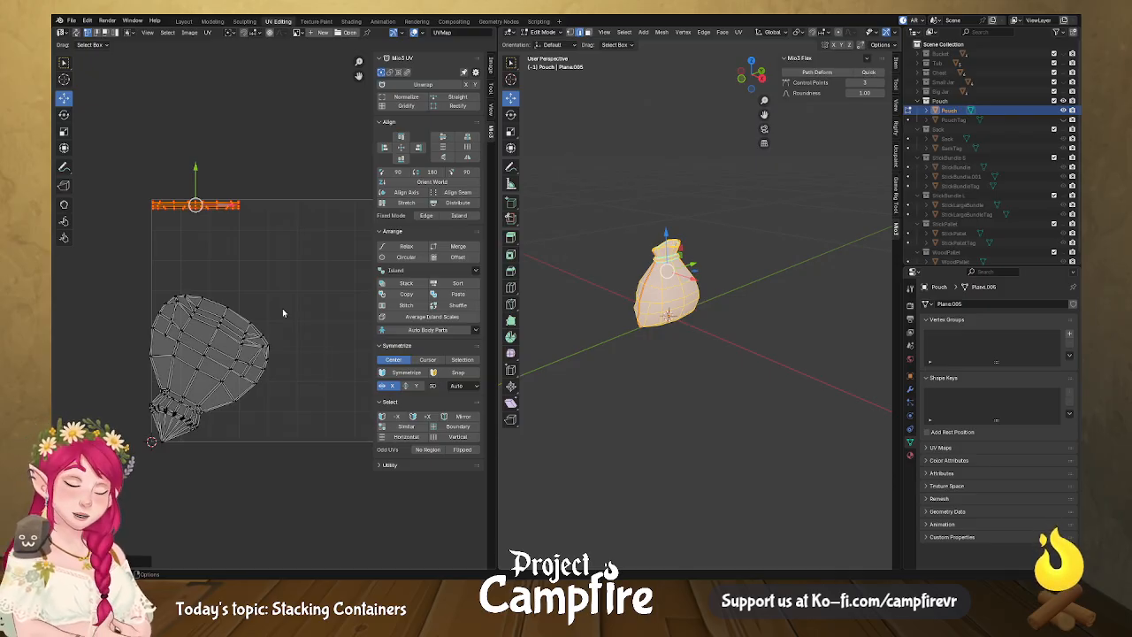
{"action": "left_click_drag", "start_coordinate": [289, 267], "coordinate": [116, 492]}
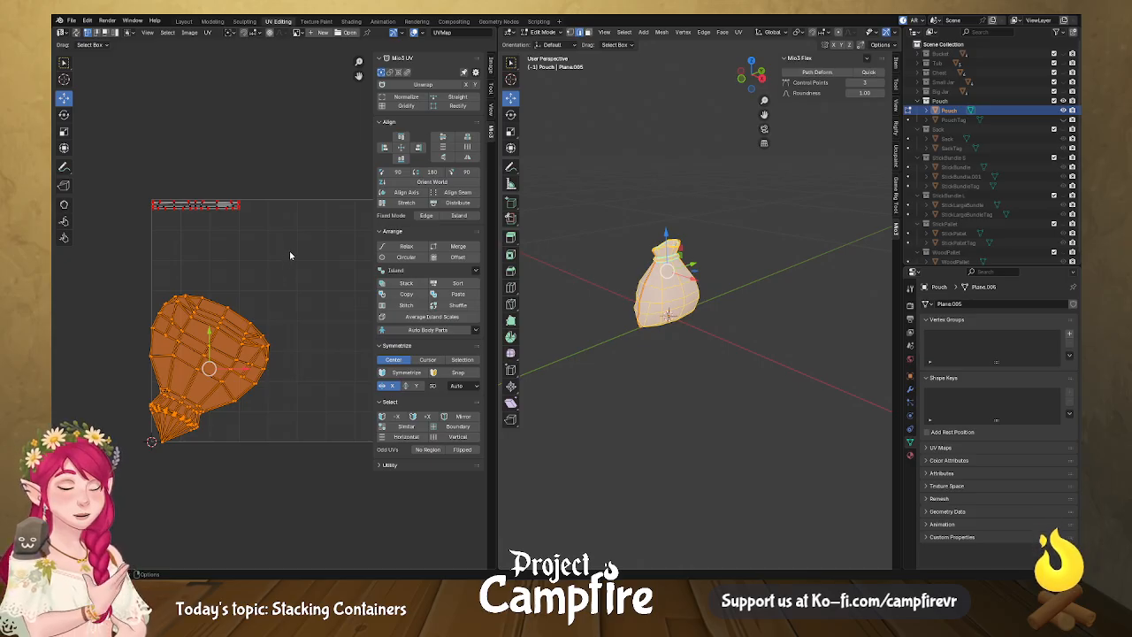
{"action": "key", "text": "r"}
{"action": "left_click", "coordinate": [192, 507]}
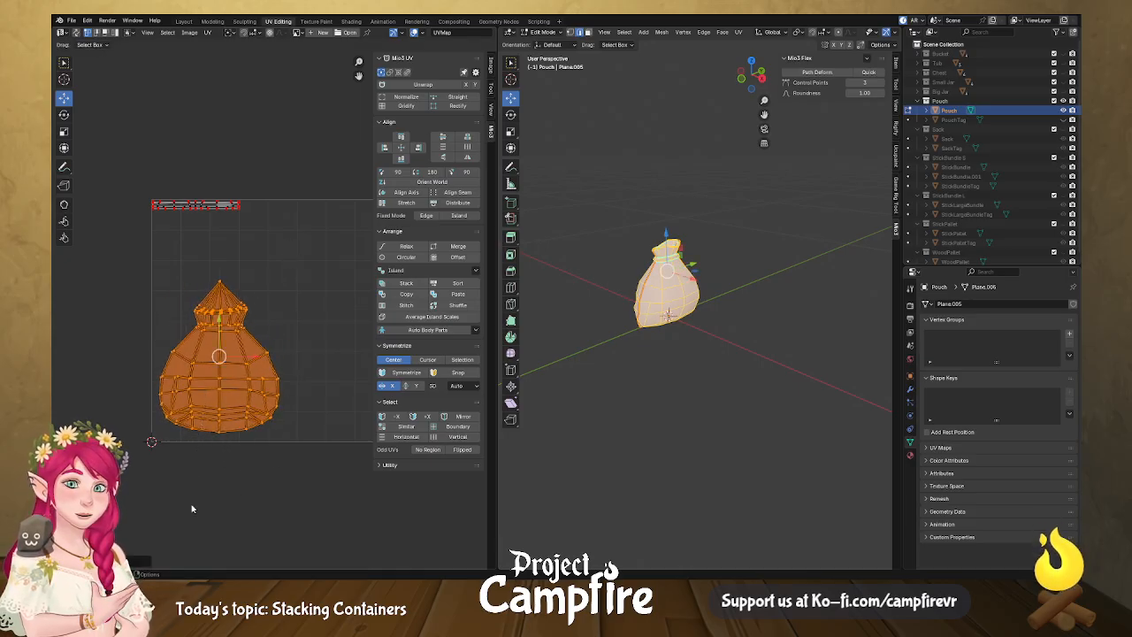
Move the pouch islands up beneath the tie band strip and tilt them so the neck sits near the UV square's left edge.
{"action": "left_click_drag", "start_coordinate": [221, 362], "coordinate": [212, 301]}
{"action": "key", "text": "r"}
{"action": "left_click", "coordinate": [228, 300]}
{"action": "key", "text": "g"}
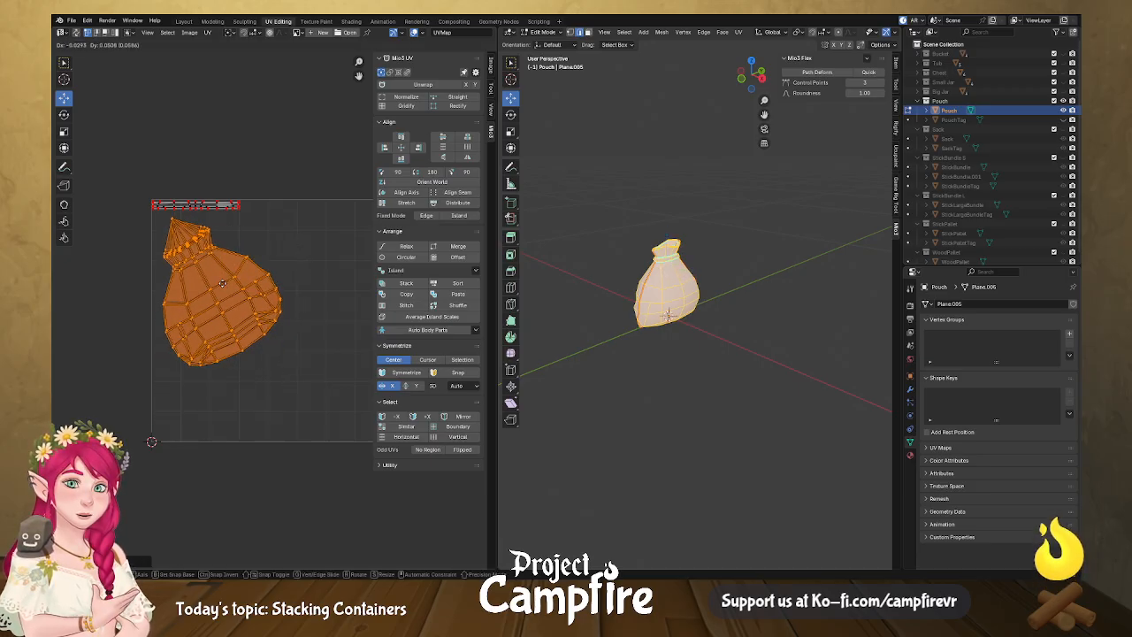
{"action": "left_click", "coordinate": [213, 282]}
{"action": "scroll", "coordinate": [121, 245], "scroll_direction": "up", "scroll_amount": 2}
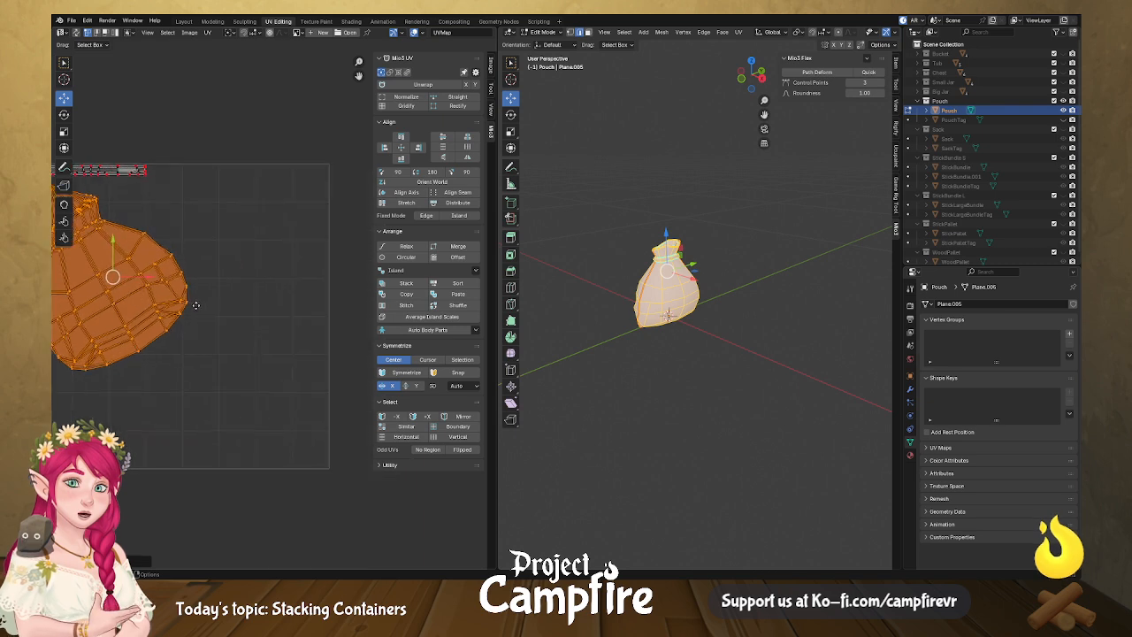
Rotate the pouch islands and tuck them directly beneath the tie band strip against the UV square's left edge.
{"action": "key", "text": "r"}
{"action": "left_click", "coordinate": [265, 329]}
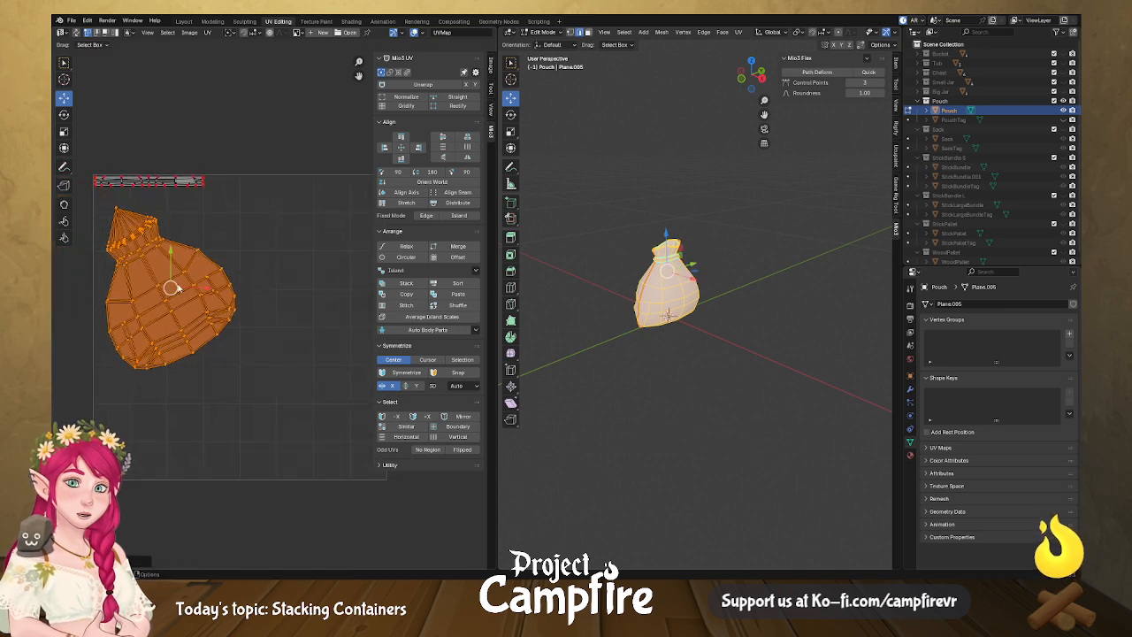
{"action": "key", "text": "g"}
{"action": "left_click", "coordinate": [161, 268]}
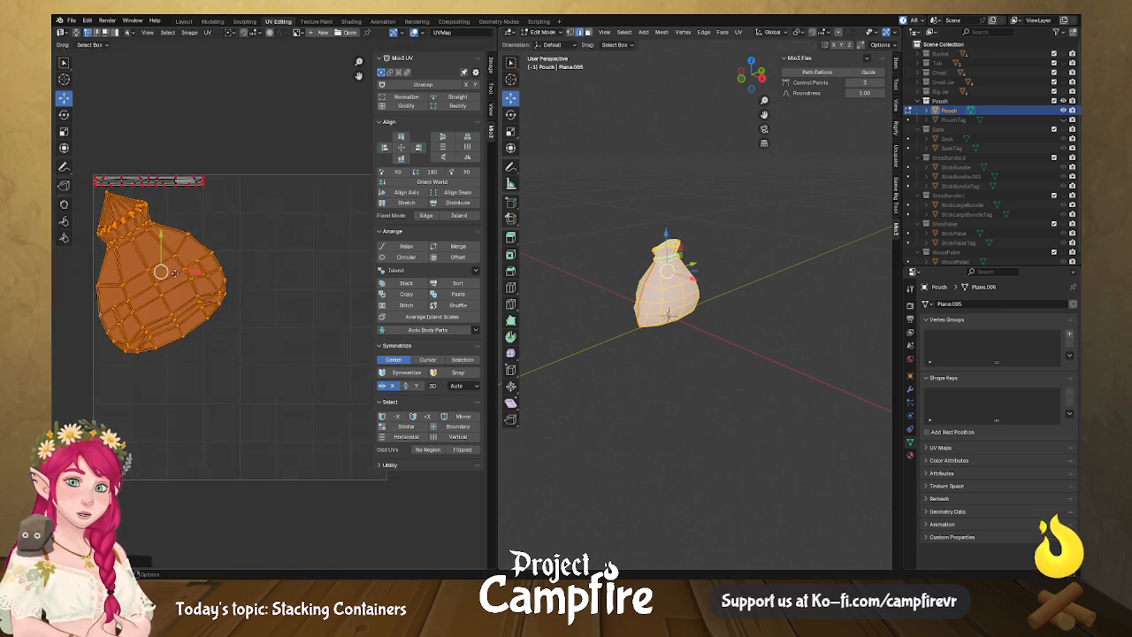
{"action": "scroll", "coordinate": [647, 288], "scroll_direction": "down", "scroll_amount": 1}
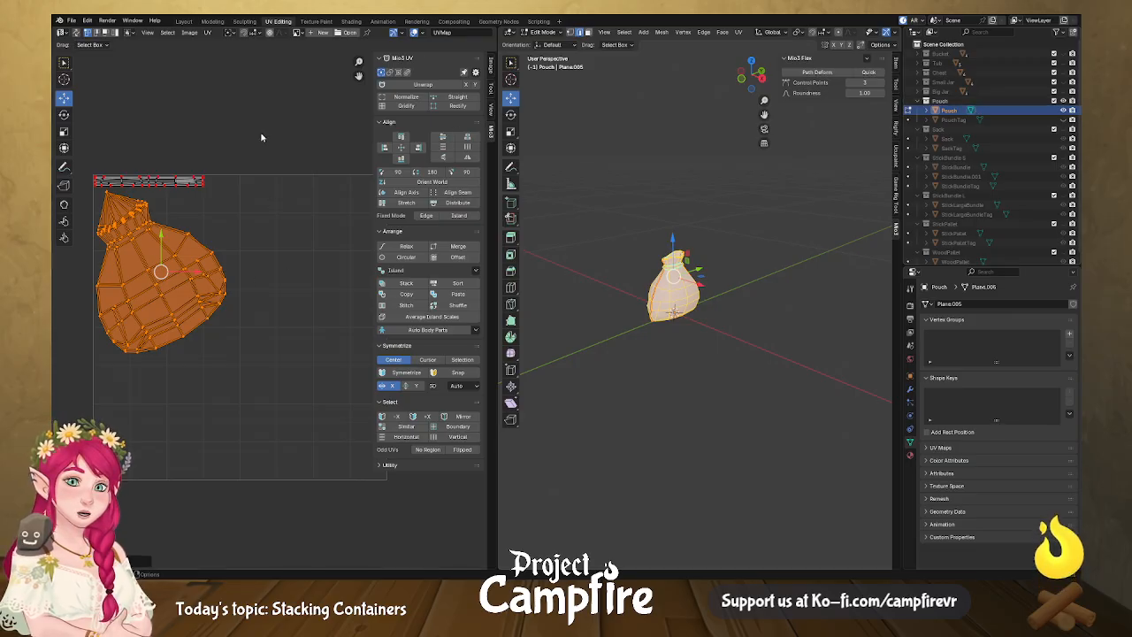
Open the Layout workspace with the Sack collection unhidden and select the sack.
{"action": "left_click", "coordinate": [183, 21]}
{"action": "scroll", "coordinate": [529, 271], "scroll_direction": "down", "scroll_amount": 2}
{"action": "middle_click_drag", "start_coordinate": [529, 271], "coordinate": [651, 257]}
{"action": "left_click", "coordinate": [948, 110]}
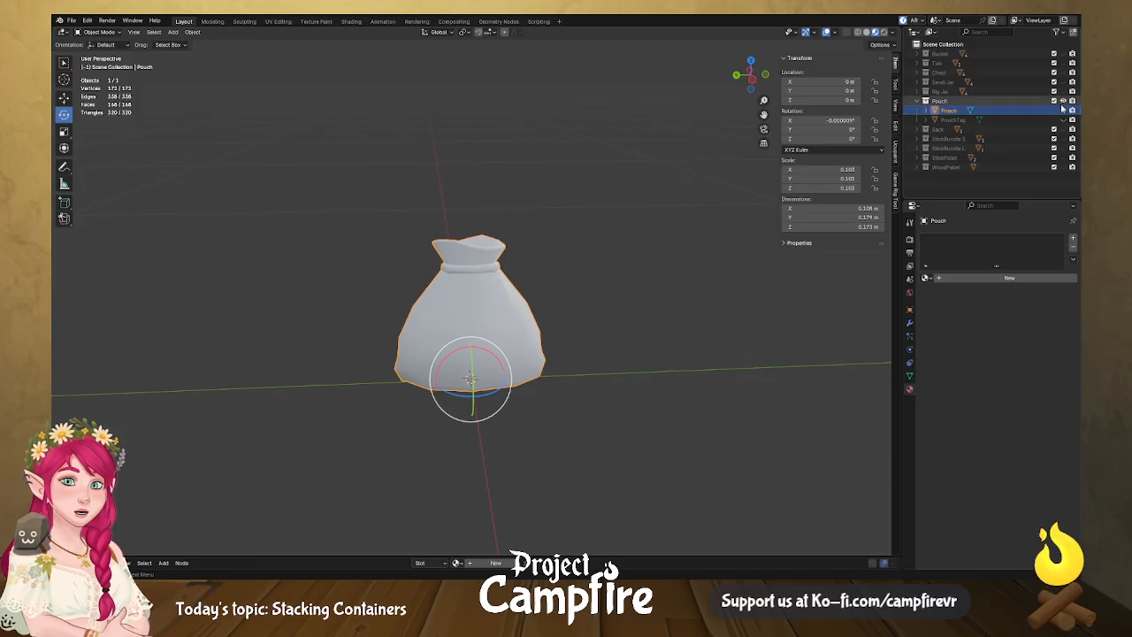
{"action": "left_click", "coordinate": [925, 129]}
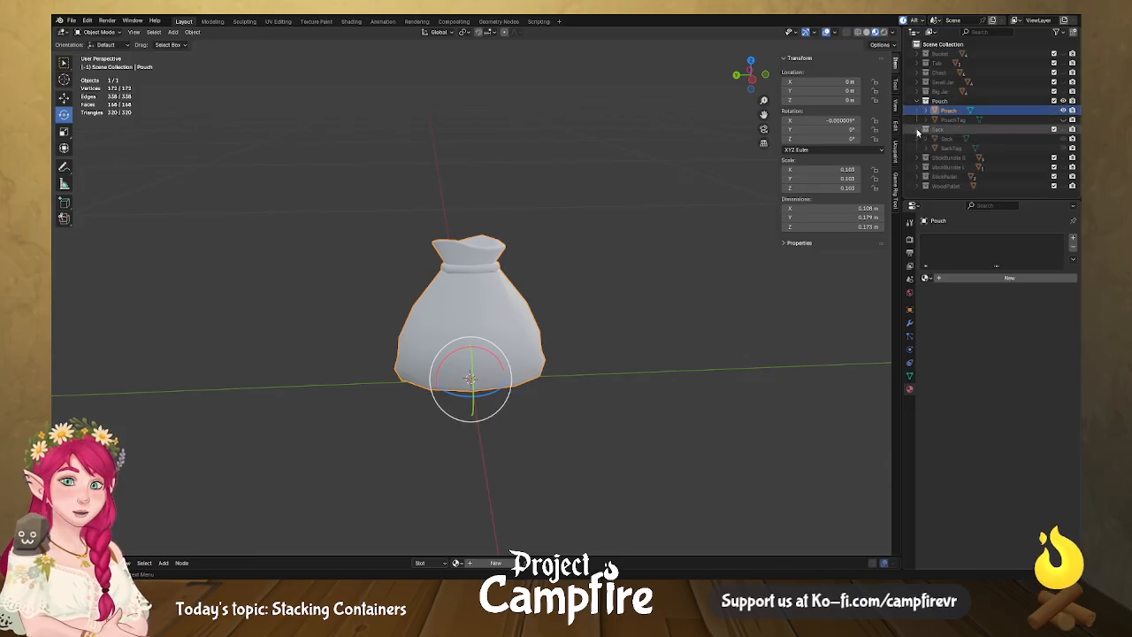
{"action": "left_click", "coordinate": [1063, 129]}
{"action": "scroll", "coordinate": [590, 295], "scroll_direction": "down", "scroll_amount": 3}
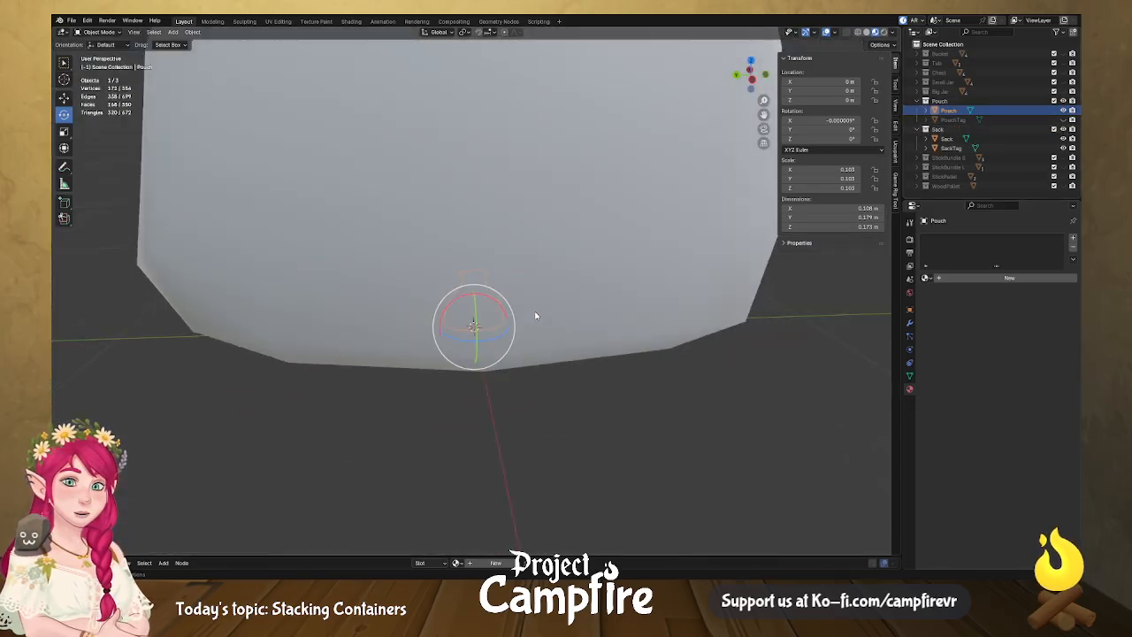
{"action": "left_click", "coordinate": [535, 230]}
{"action": "scroll", "coordinate": [535, 228], "scroll_direction": "down", "scroll_amount": 4}
{"action": "middle_click_drag", "start_coordinate": [535, 228], "coordinate": [536, 218]}
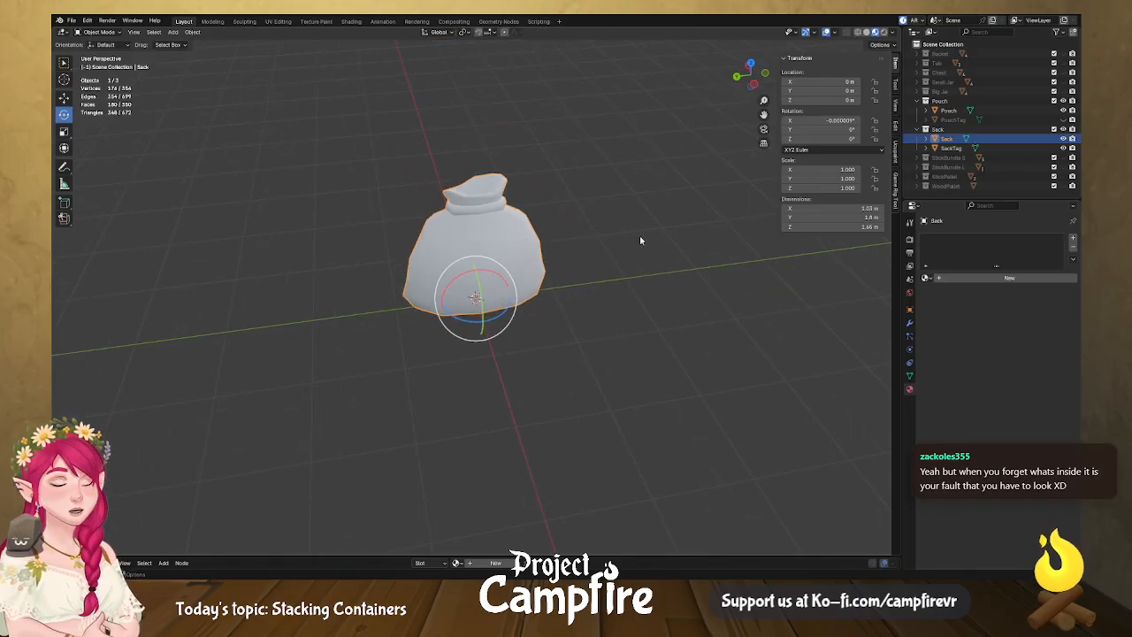
{"action": "middle_click_drag", "start_coordinate": [676, 267], "coordinate": [535, 259]}
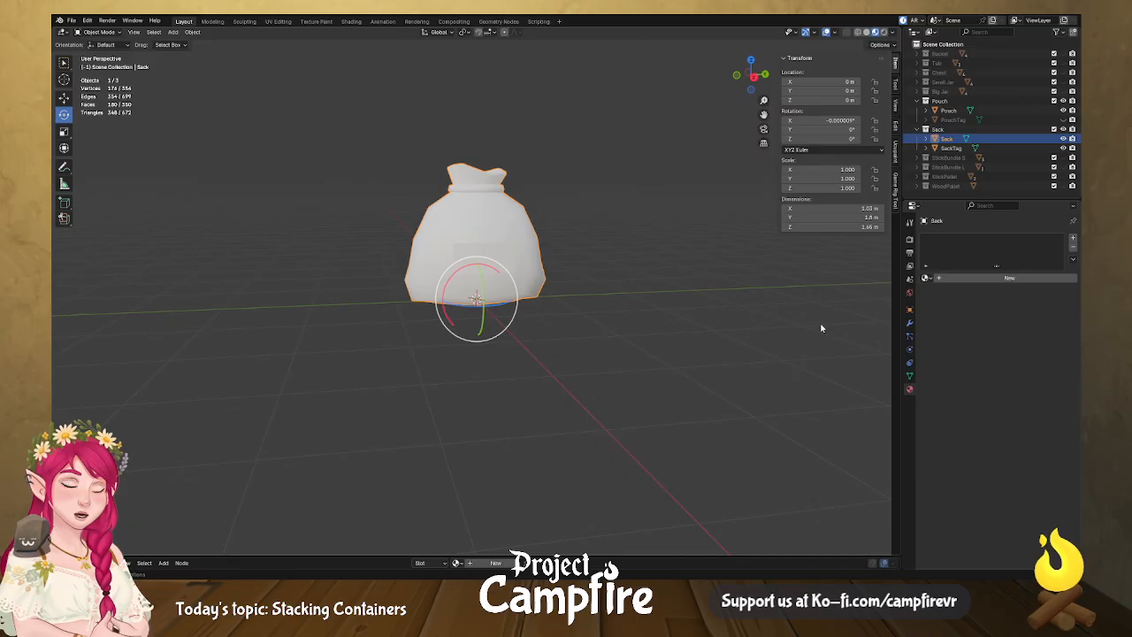
{"action": "key", "text": "s"}
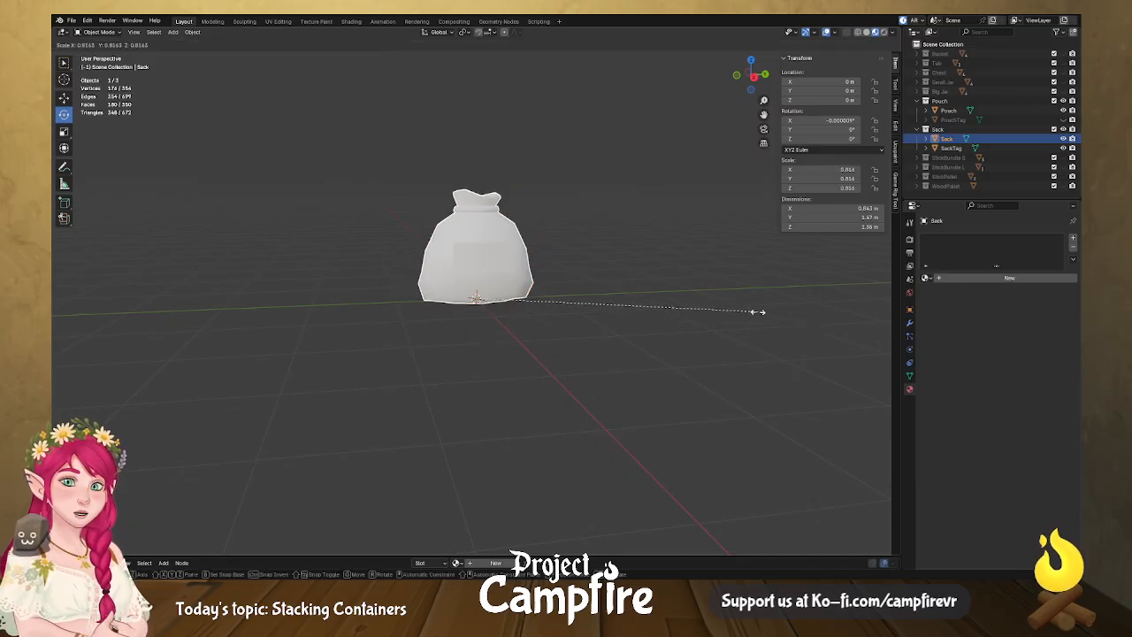
{"action": "left_click", "coordinate": [728, 322]}
{"action": "key", "text": "ctrl+z"}
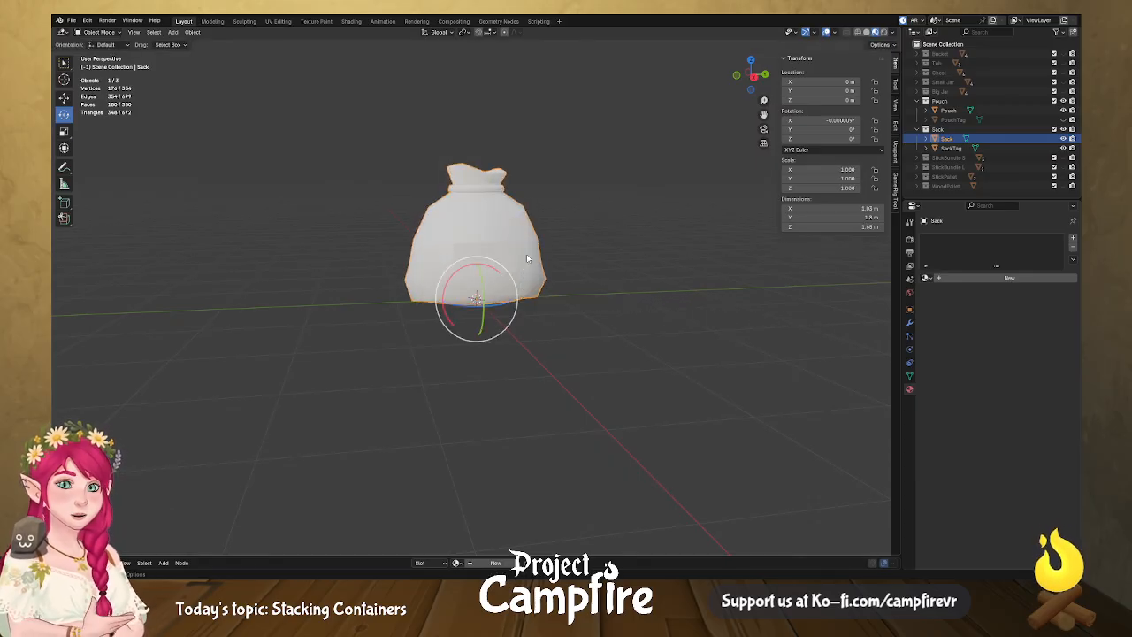
Select the sack tag along with the sack and scale both uniformly to about 0.504.
{"action": "left_click", "coordinate": [950, 148], "text": "ctrl"}
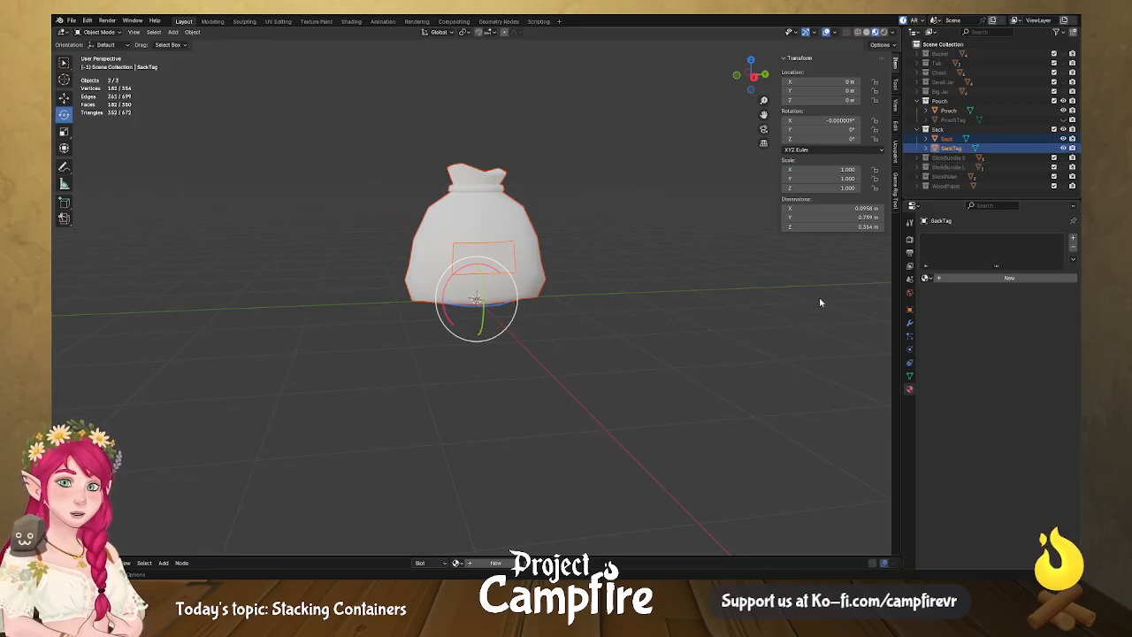
{"action": "key", "text": "s"}
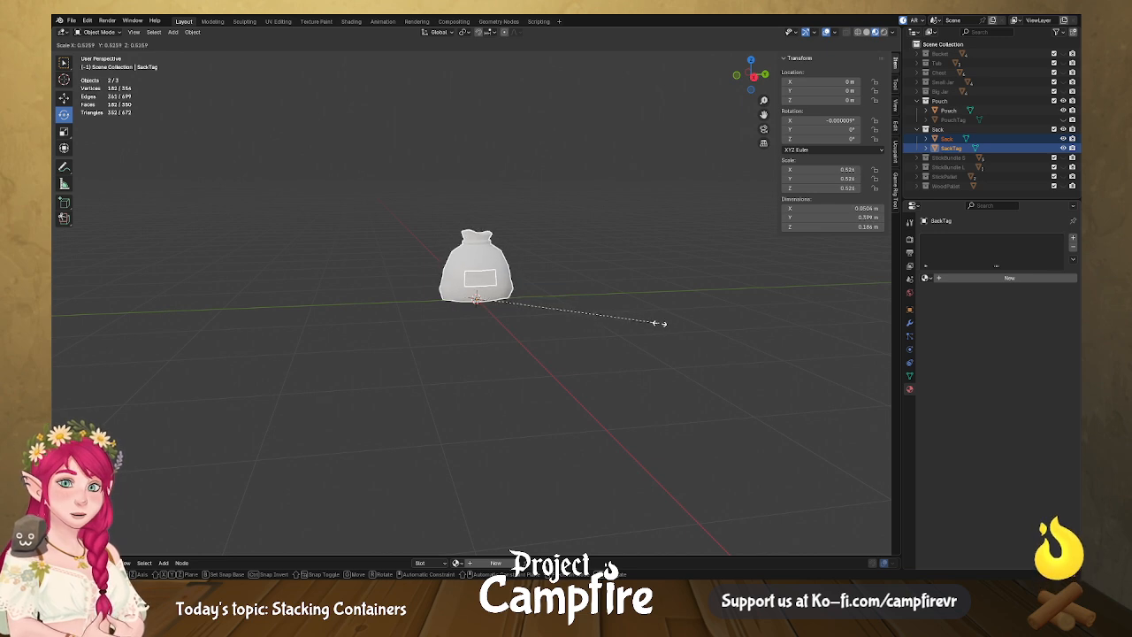
{"action": "left_click", "coordinate": [652, 322]}
{"action": "middle_click_drag", "start_coordinate": [651, 320], "coordinate": [704, 355]}
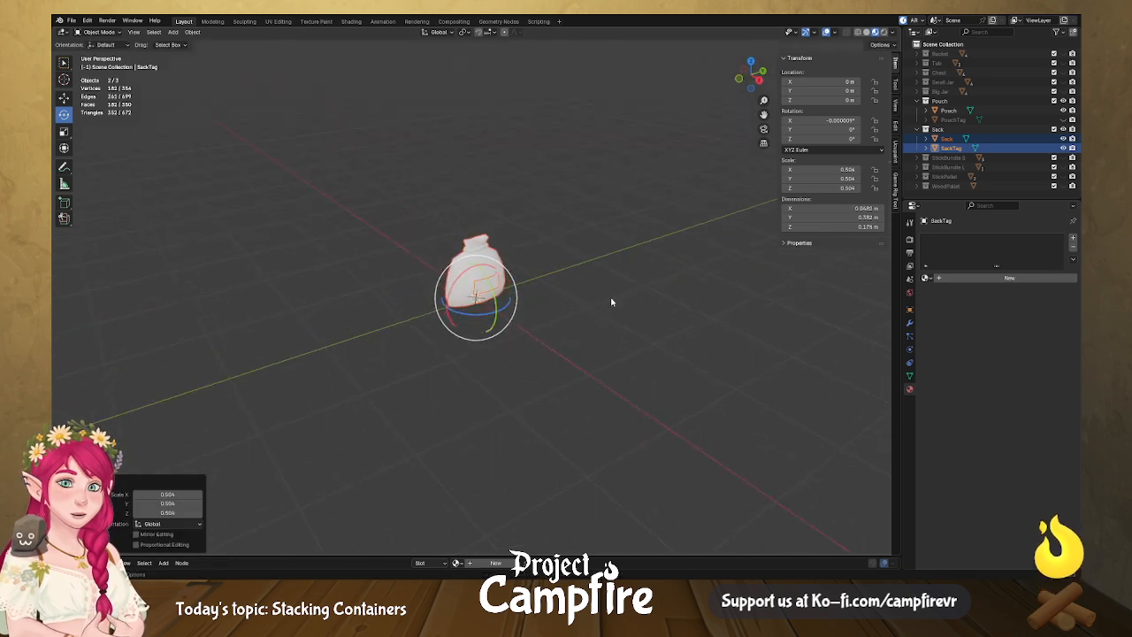
Select only the sack and narrow it along the Y axis to about 0.8 of its width.
{"action": "left_click", "coordinate": [489, 271]}
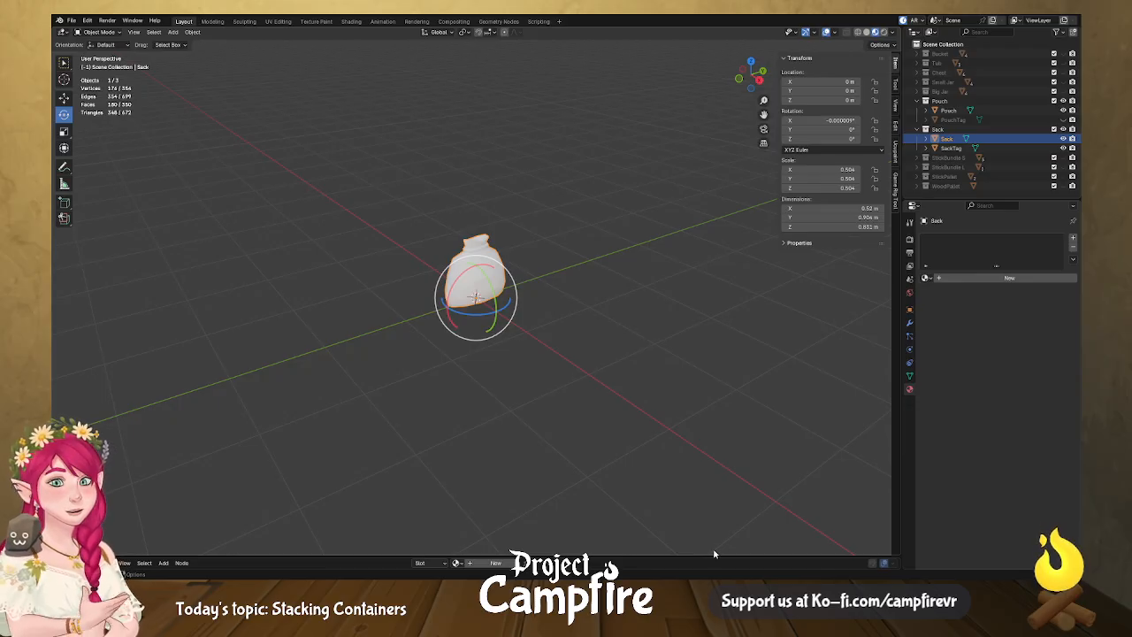
{"action": "middle_click_drag", "start_coordinate": [571, 316], "coordinate": [757, 310]}
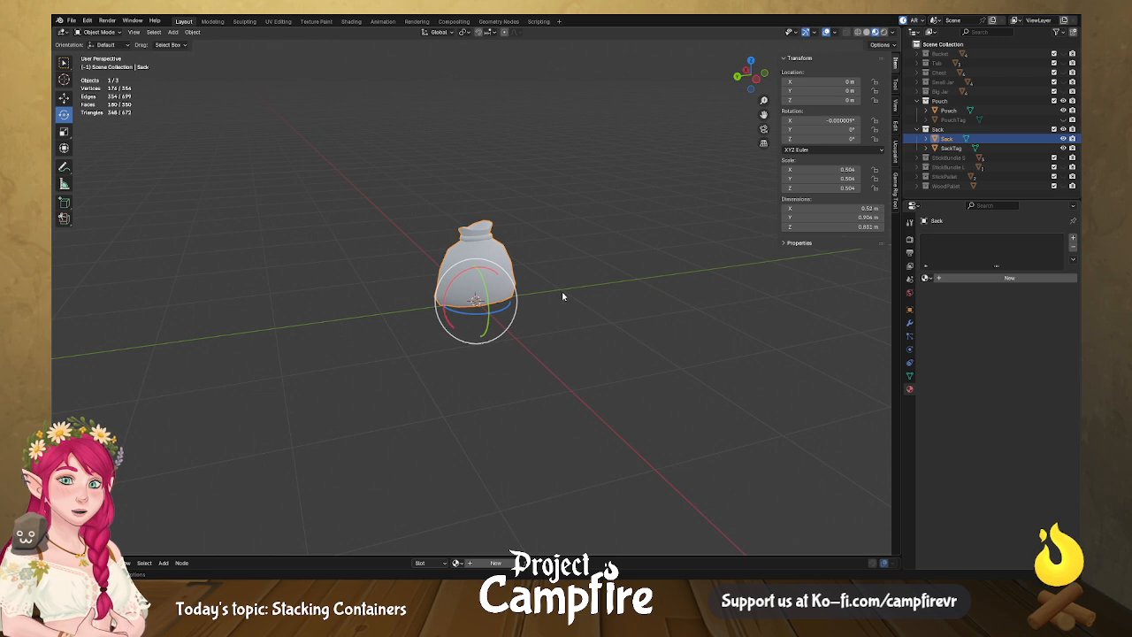
{"action": "scroll", "coordinate": [566, 296], "scroll_direction": "up", "scroll_amount": 1}
{"action": "scroll", "coordinate": [531, 272], "scroll_direction": "up", "scroll_amount": 5}
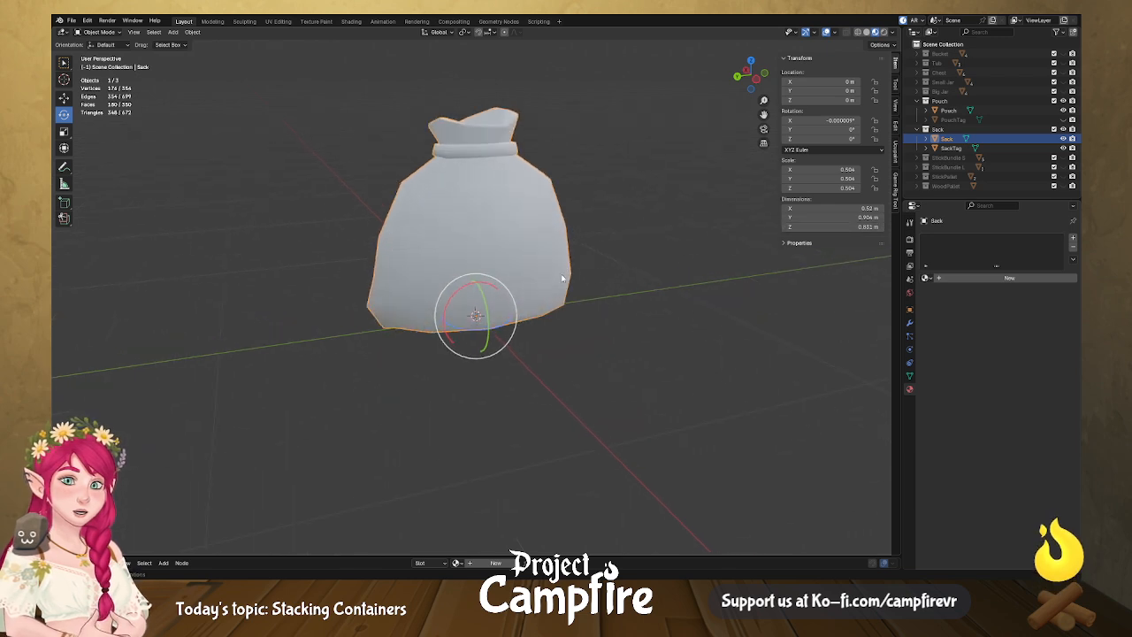
{"action": "middle_click_drag", "start_coordinate": [614, 285], "coordinate": [644, 288]}
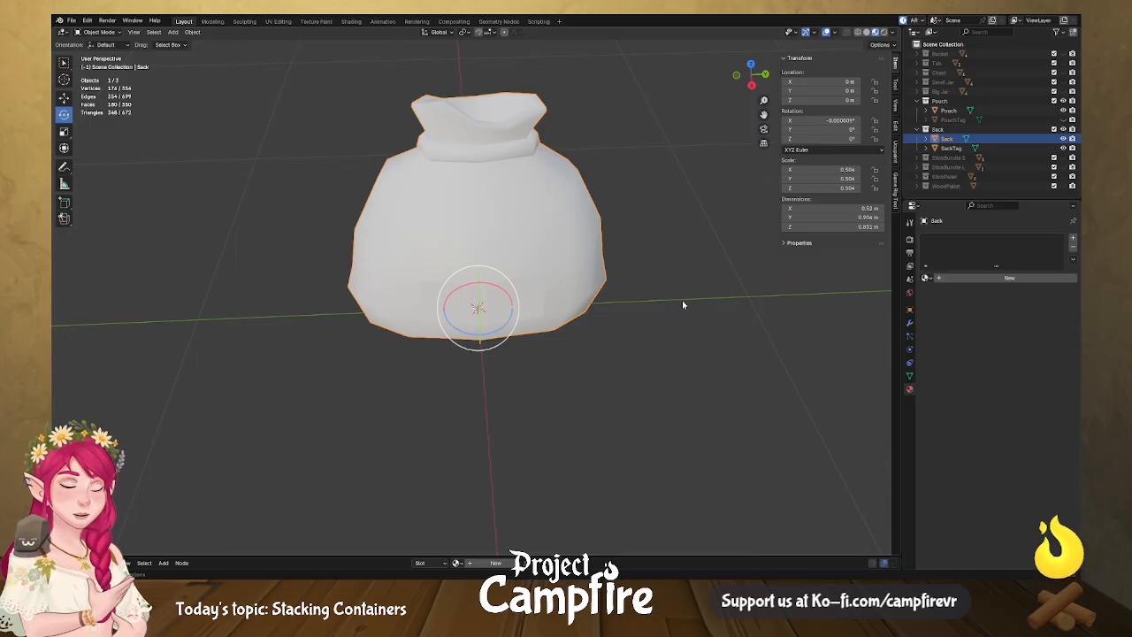
{"action": "key", "text": "s"}
{"action": "key", "text": "y"}
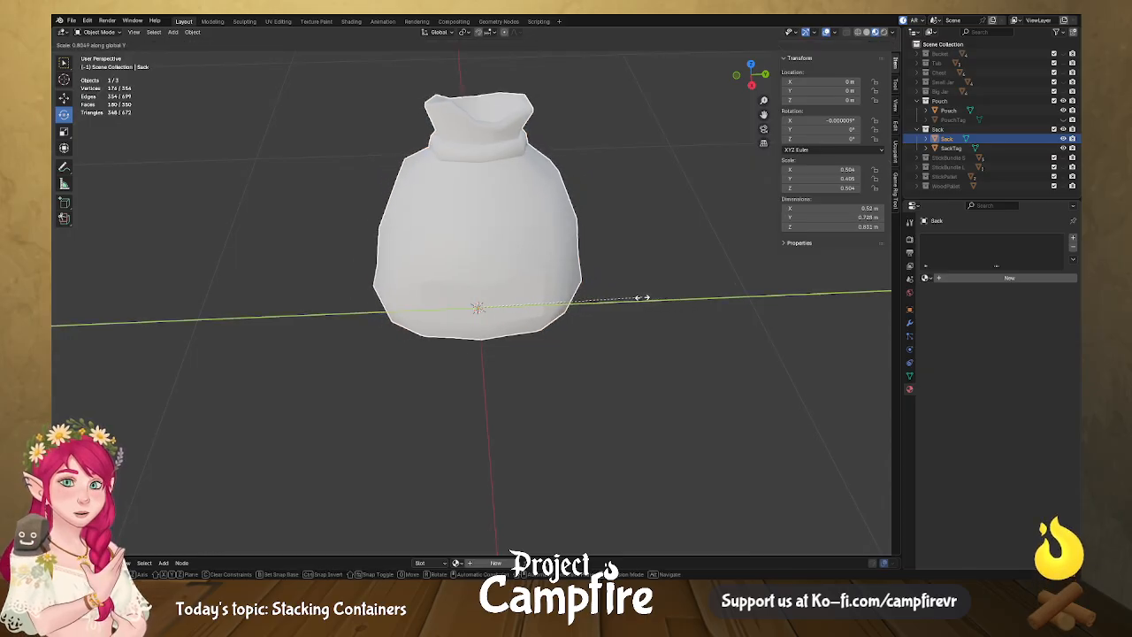
{"action": "left_click", "coordinate": [643, 299]}
{"action": "middle_click_drag", "start_coordinate": [643, 299], "coordinate": [627, 263]}
Narrow the sack tag along the Y axis by a factor of about 0.83 to suit the slimmer sack.
{"action": "left_click", "coordinate": [518, 245]}
{"action": "middle_click_drag", "start_coordinate": [518, 245], "coordinate": [768, 309]}
{"action": "key", "text": "s"}
{"action": "key", "text": "y"}
{"action": "left_click", "coordinate": [695, 352]}
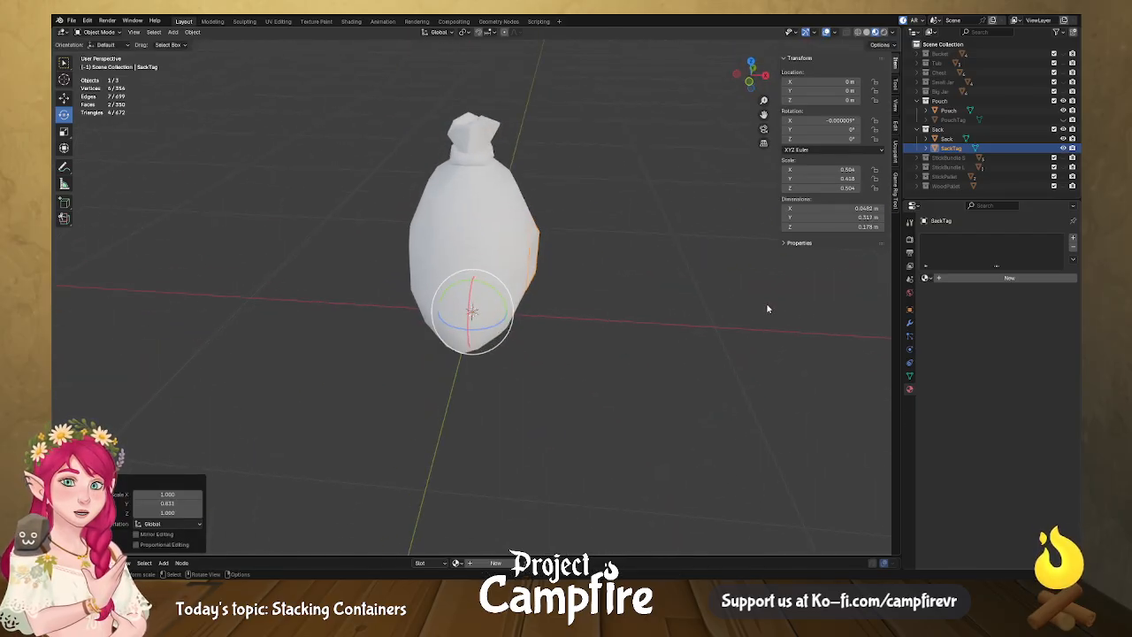
{"action": "left_click", "coordinate": [536, 261]}
{"action": "scroll", "coordinate": [552, 281], "scroll_direction": "up", "scroll_amount": 5}
{"action": "middle_click_drag", "start_coordinate": [553, 281], "coordinate": [505, 270]}
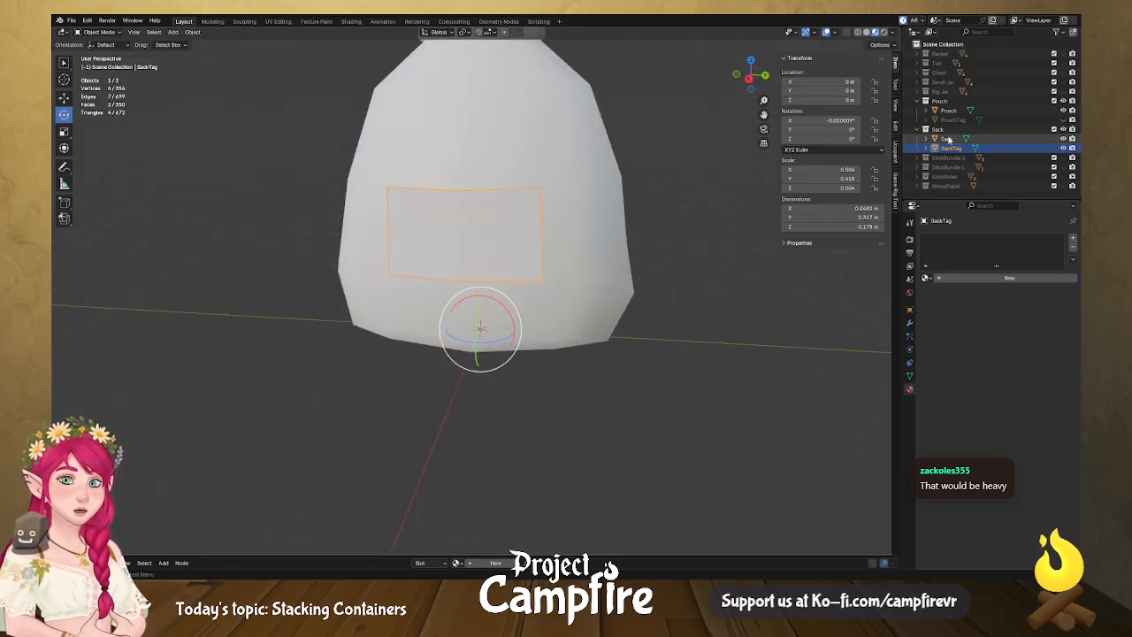
Unhide the pouch tag, hide the Sack collection and select the tag floating away from the pouch.
{"action": "left_click", "coordinate": [1064, 119]}
{"action": "scroll", "coordinate": [607, 205], "scroll_direction": "down", "scroll_amount": 3}
{"action": "middle_click_drag", "start_coordinate": [612, 207], "coordinate": [521, 222]}
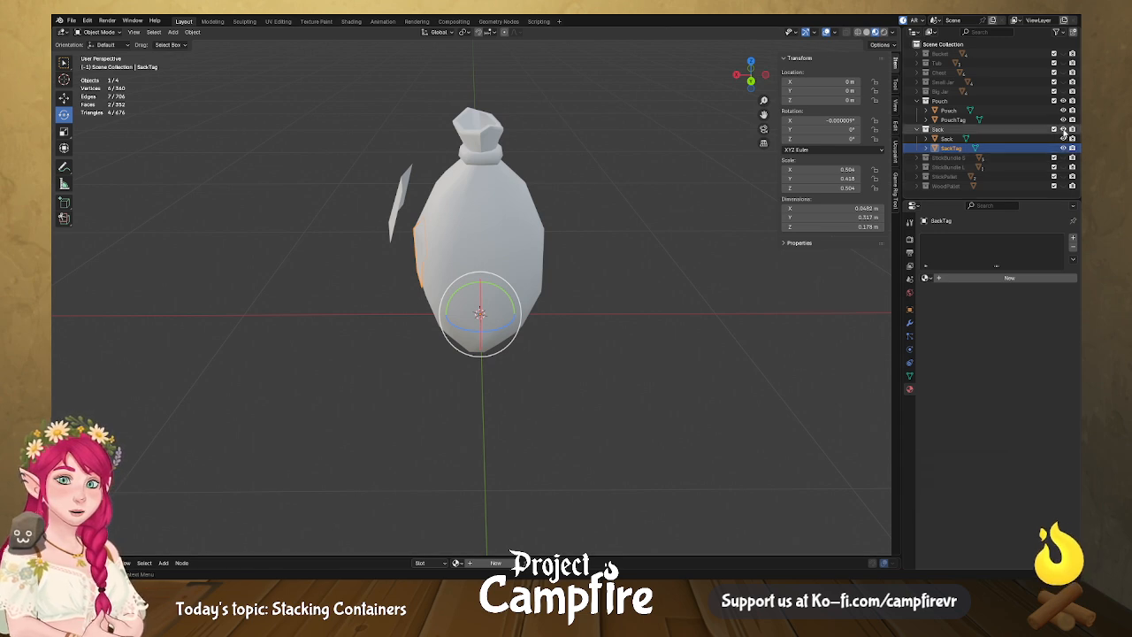
{"action": "left_click", "coordinate": [1063, 129]}
{"action": "left_click", "coordinate": [398, 213]}
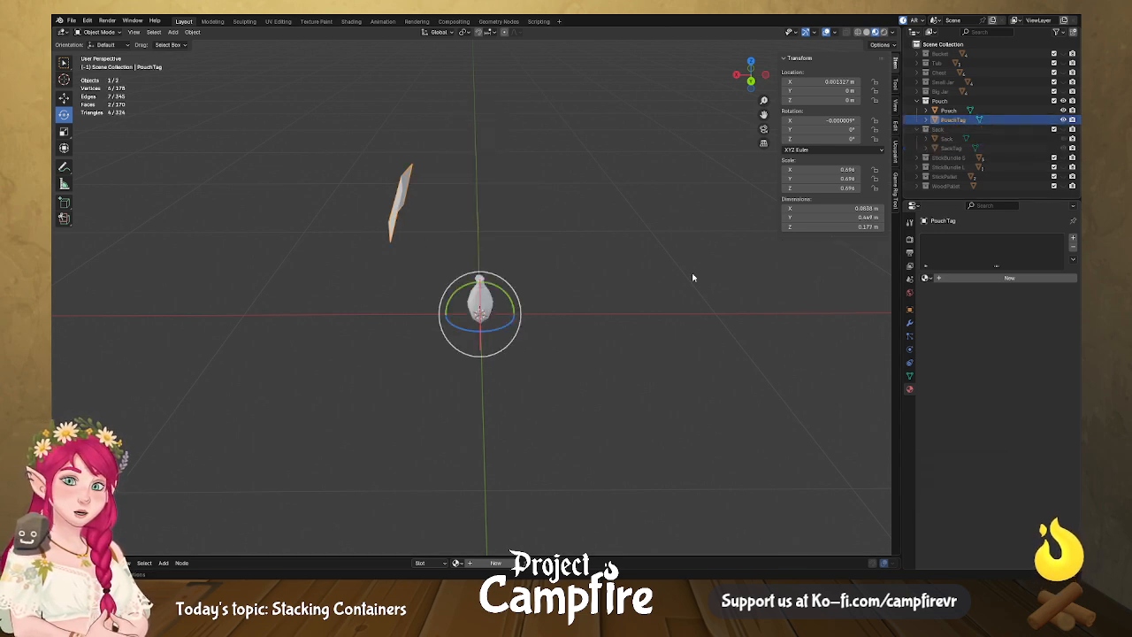
Copy the pouch's scale and set the pouch tag's X, Y and Z scale to 0.103473.
{"action": "left_click", "coordinate": [479, 305]}
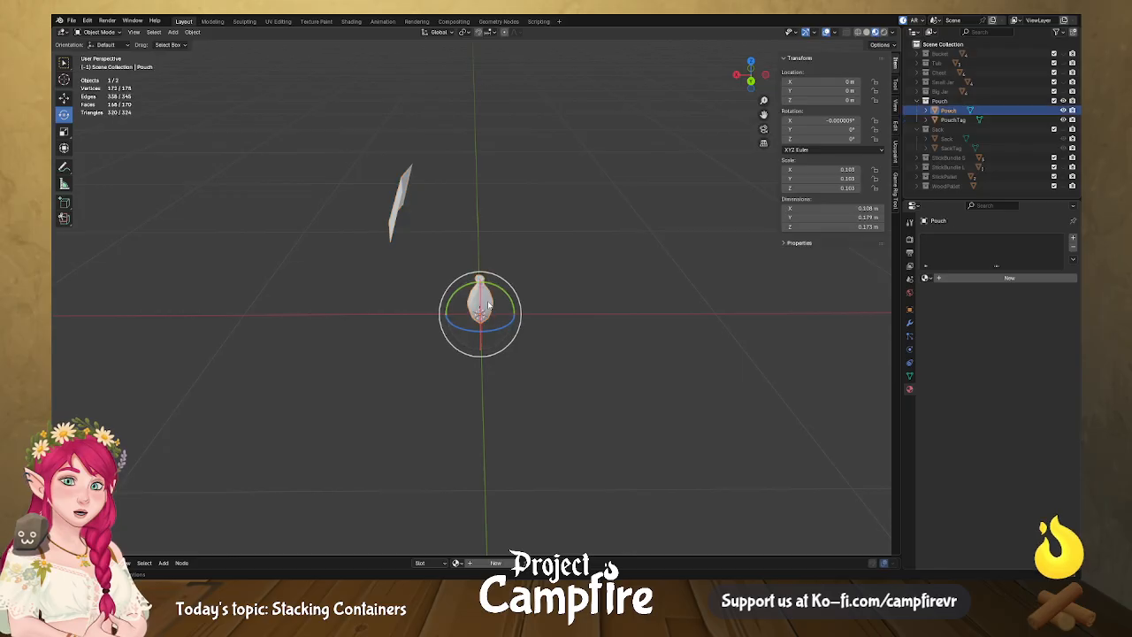
{"action": "left_click", "coordinate": [847, 170]}
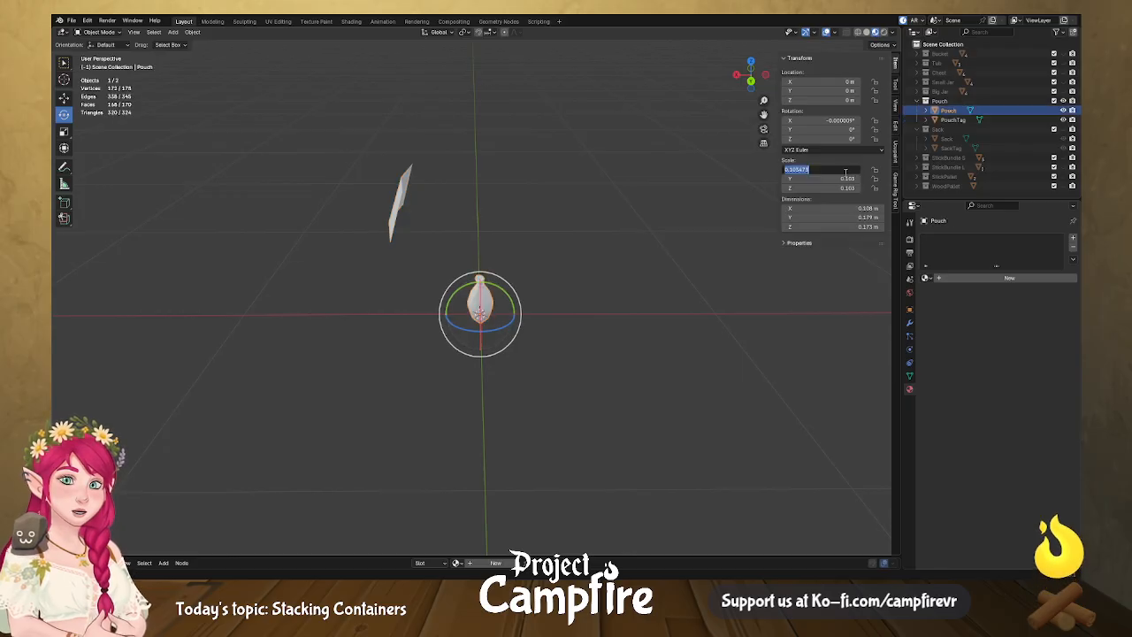
{"action": "left_click", "coordinate": [396, 210]}
{"action": "left_click", "coordinate": [396, 210]}
{"action": "left_click", "coordinate": [828, 170]}
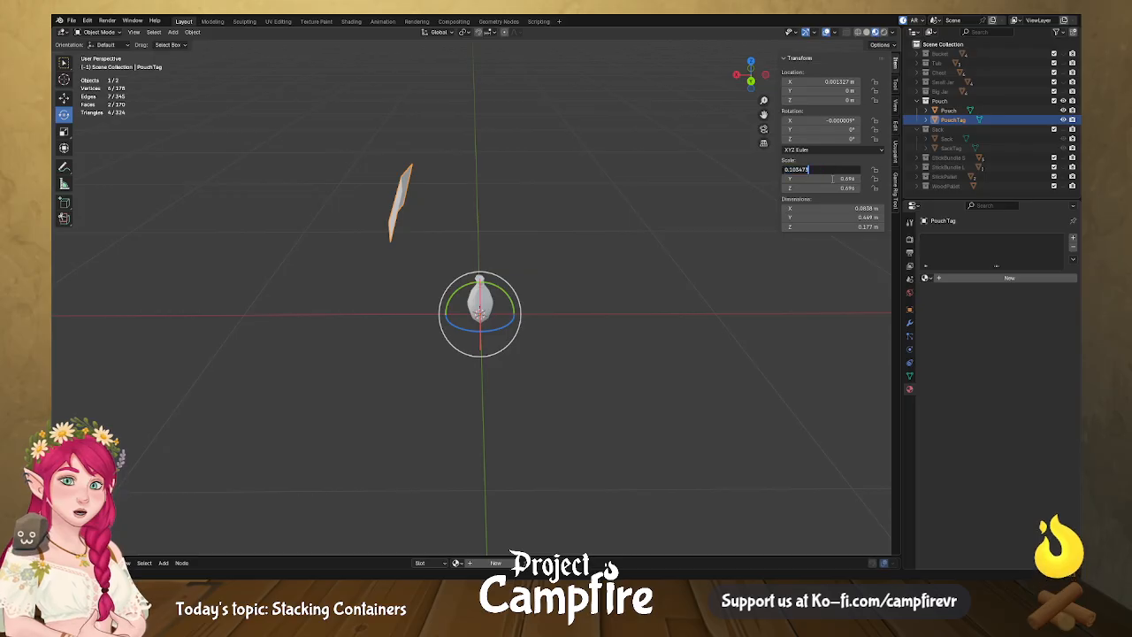
{"action": "left_click", "coordinate": [832, 178]}
{"action": "left_click", "coordinate": [833, 179]}
{"action": "type", "text": "0.103473"}
{"action": "left_click", "coordinate": [836, 188]}
{"action": "left_click", "coordinate": [836, 187]}
{"action": "key", "text": "Return"}
Move the pouch tag's two top edges about -0.0084 m in X and 0.0165 m in Z, keeping Y locked.
{"action": "scroll", "coordinate": [682, 313], "scroll_direction": "up", "scroll_amount": 5}
{"action": "middle_click_drag", "start_coordinate": [682, 313], "coordinate": [595, 363]}
{"action": "middle_click_drag", "start_coordinate": [525, 343], "coordinate": [501, 327]}
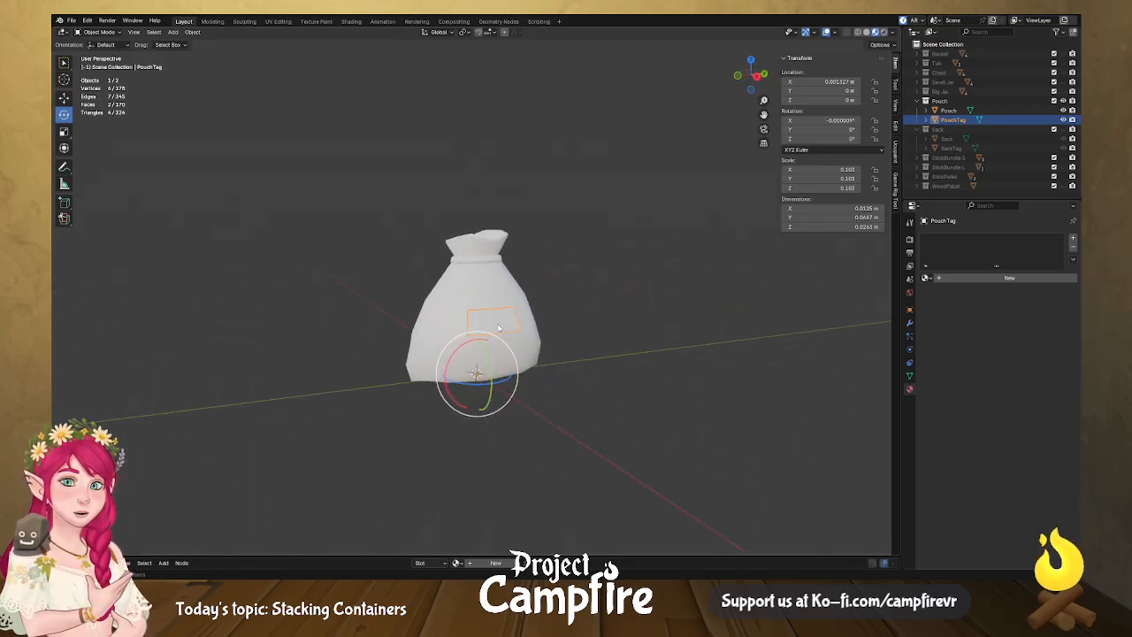
{"action": "key", "text": "Tab"}
{"action": "scroll", "coordinate": [498, 333], "scroll_direction": "up", "scroll_amount": 4}
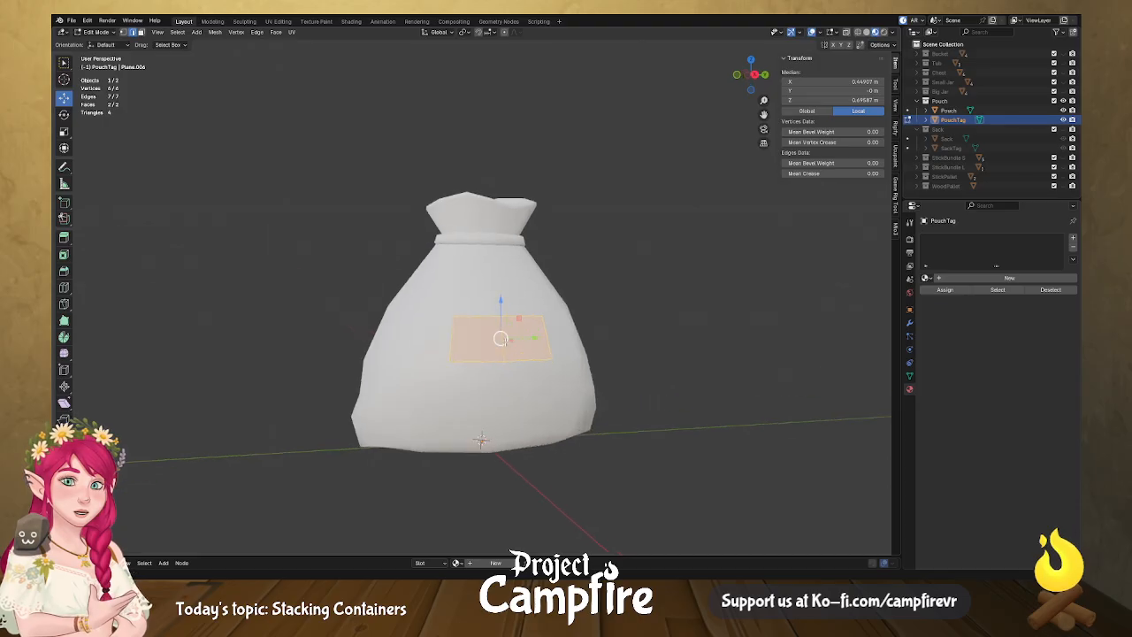
{"action": "left_click", "coordinate": [486, 317]}
{"action": "left_click", "coordinate": [519, 316], "text": "shift"}
{"action": "middle_click_drag", "start_coordinate": [518, 319], "coordinate": [618, 332]}
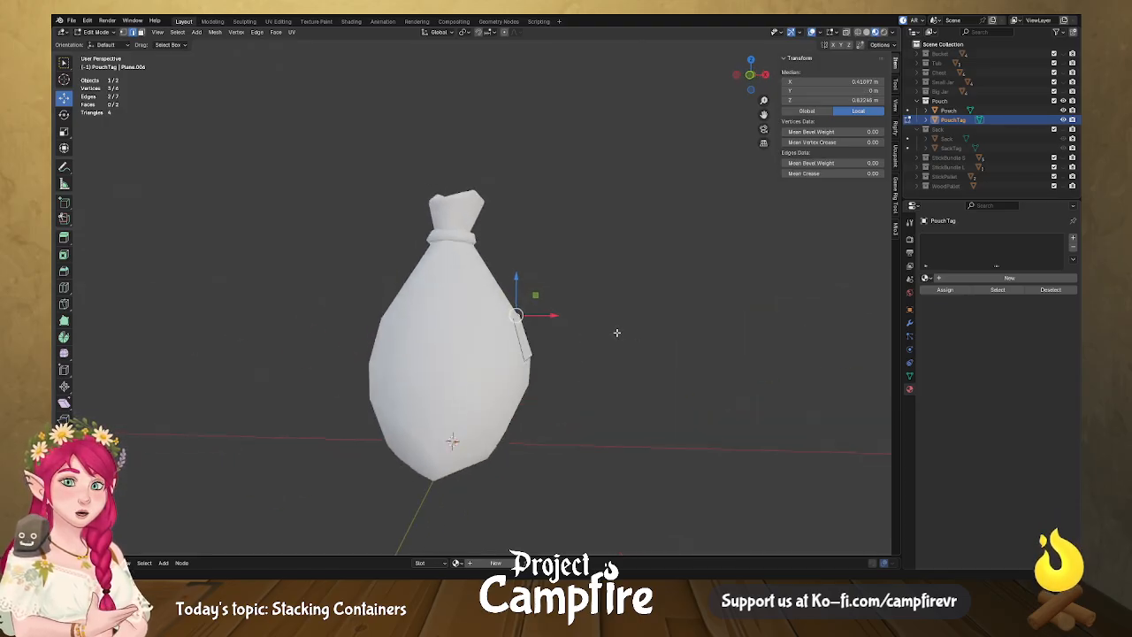
{"action": "key", "text": "g"}
{"action": "key", "text": "shift+y"}
{"action": "left_click", "coordinate": [523, 268]}
Add one horizontal loop cut across the pouch tag.
{"action": "middle_click_drag", "start_coordinate": [523, 269], "coordinate": [365, 313]}
{"action": "key", "text": "ctrl+r"}
{"action": "left_click", "coordinate": [441, 343]}
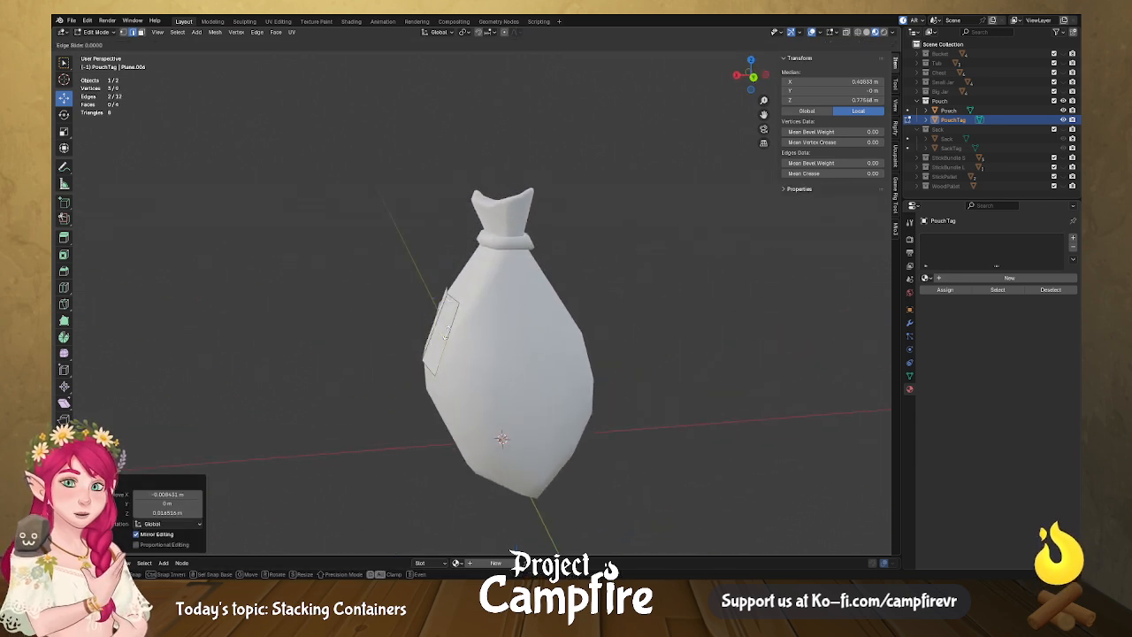
{"action": "left_click", "coordinate": [450, 325]}
Reselect the pouch tag's top edges and move them in the XZ plane to follow the pouch's slope.
{"action": "left_click", "coordinate": [452, 297]}
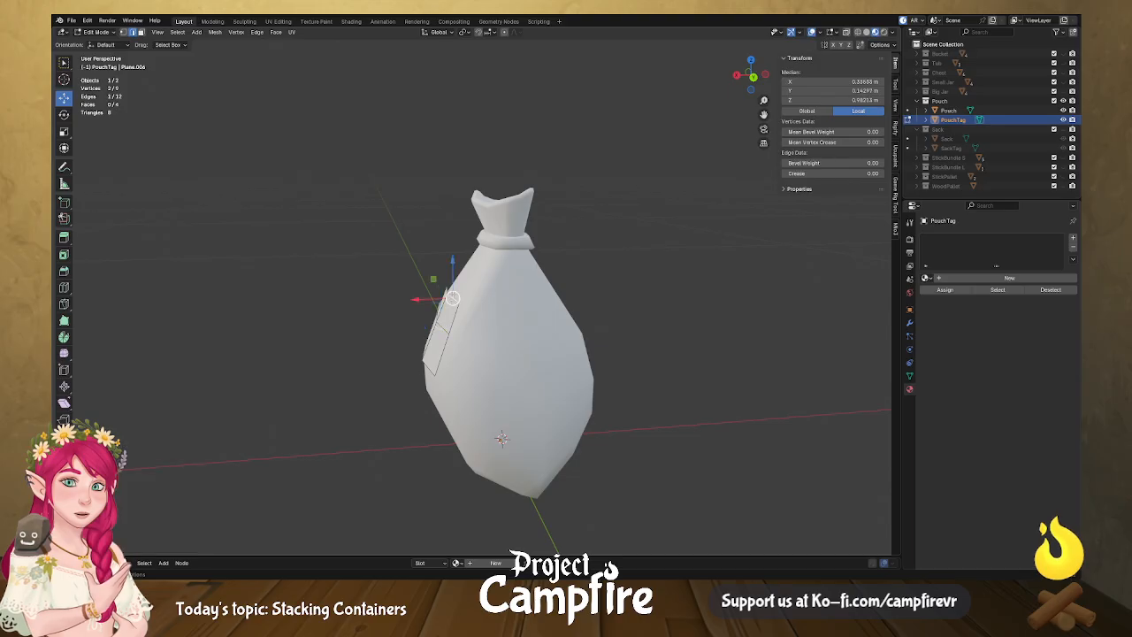
{"action": "left_click", "coordinate": [453, 299], "text": "shift"}
{"action": "middle_click_drag", "start_coordinate": [473, 300], "coordinate": [584, 272]}
{"action": "key", "text": "g"}
{"action": "key", "text": "shift+y"}
{"action": "left_click", "coordinate": [435, 276]}
{"action": "left_click", "coordinate": [669, 327]}
{"action": "mouse_move", "coordinate": [668, 327]}
{"action": "middle_mouse_down"}
{"action": "mouse_move", "coordinate": [670, 386]}
{"action": "mouse_move", "coordinate": [672, 374]}
{"action": "mouse_move", "coordinate": [540, 346]}
{"action": "mouse_move", "coordinate": [622, 384]}
{"action": "mouse_move", "coordinate": [613, 355]}
{"action": "mouse_move", "coordinate": [424, 356]}
{"action": "mouse_move", "coordinate": [608, 355]}
{"action": "middle_mouse_up"}
Unhide the Sack collection and switch from editing the pouch tag to editing the sack mesh.
{"action": "scroll", "coordinate": [614, 356], "scroll_direction": "down", "scroll_amount": 4}
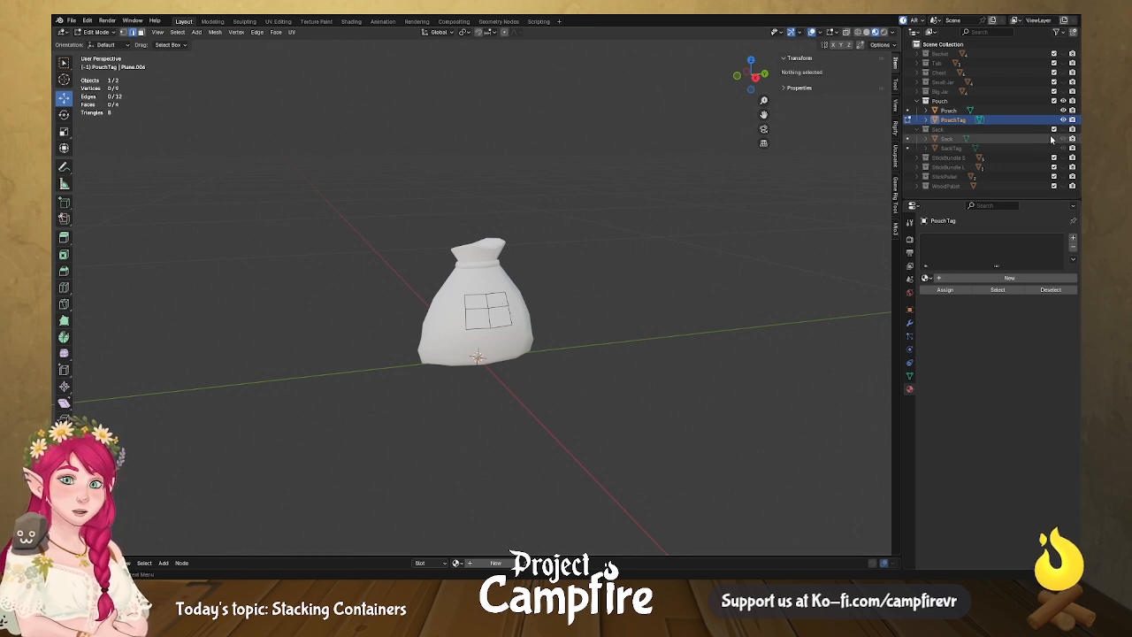
{"action": "left_click", "coordinate": [1005, 113], "text": "ctrl"}
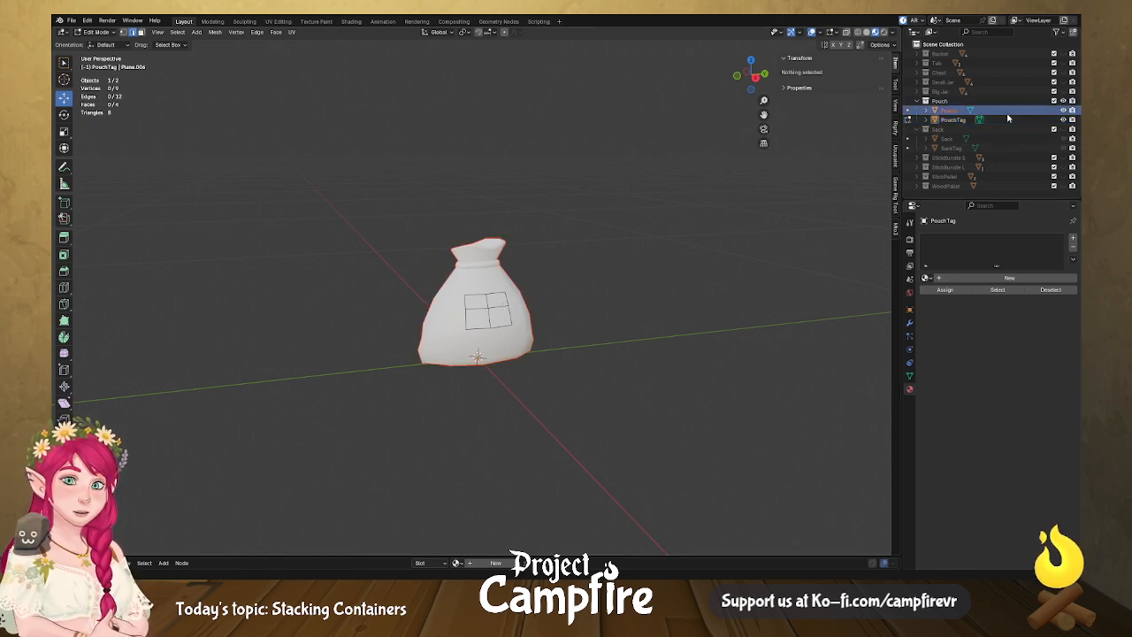
{"action": "left_click", "coordinate": [1064, 130]}
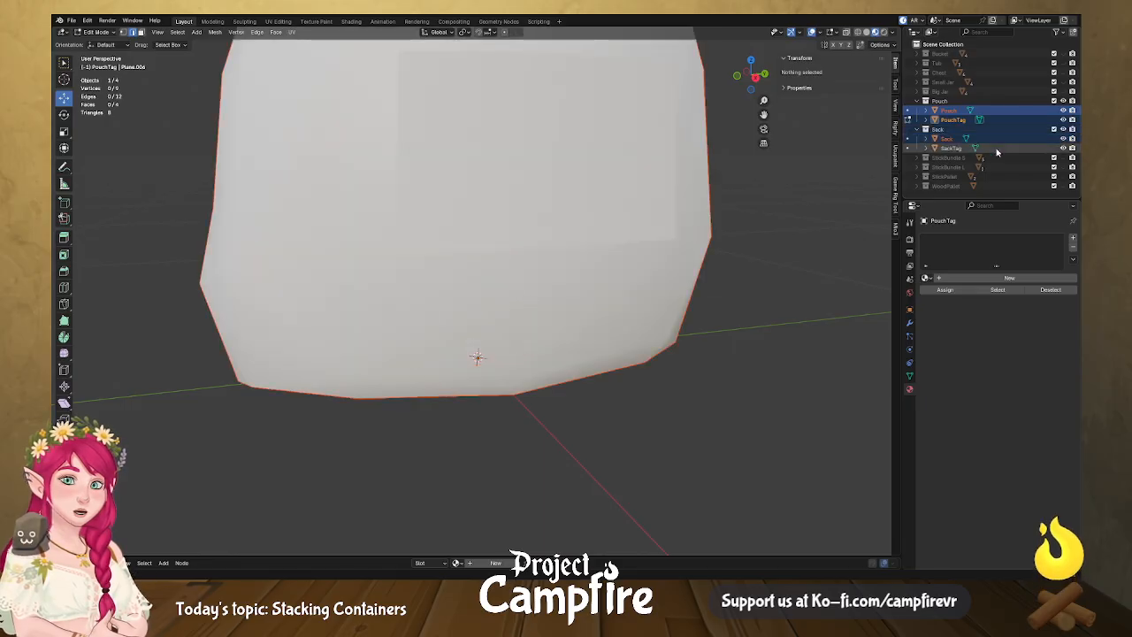
{"action": "left_click", "coordinate": [994, 150], "text": "ctrl"}
{"action": "scroll", "coordinate": [682, 227], "scroll_direction": "down", "scroll_amount": 5}
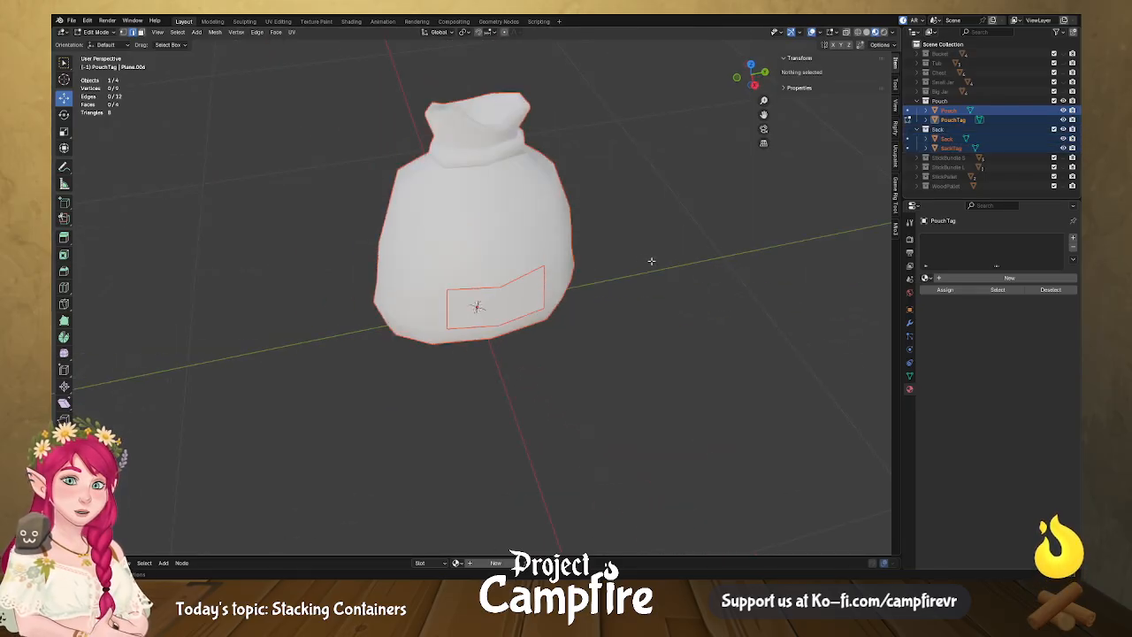
{"action": "middle_click_drag", "start_coordinate": [535, 228], "coordinate": [558, 232]}
{"action": "key", "text": "Tab"}
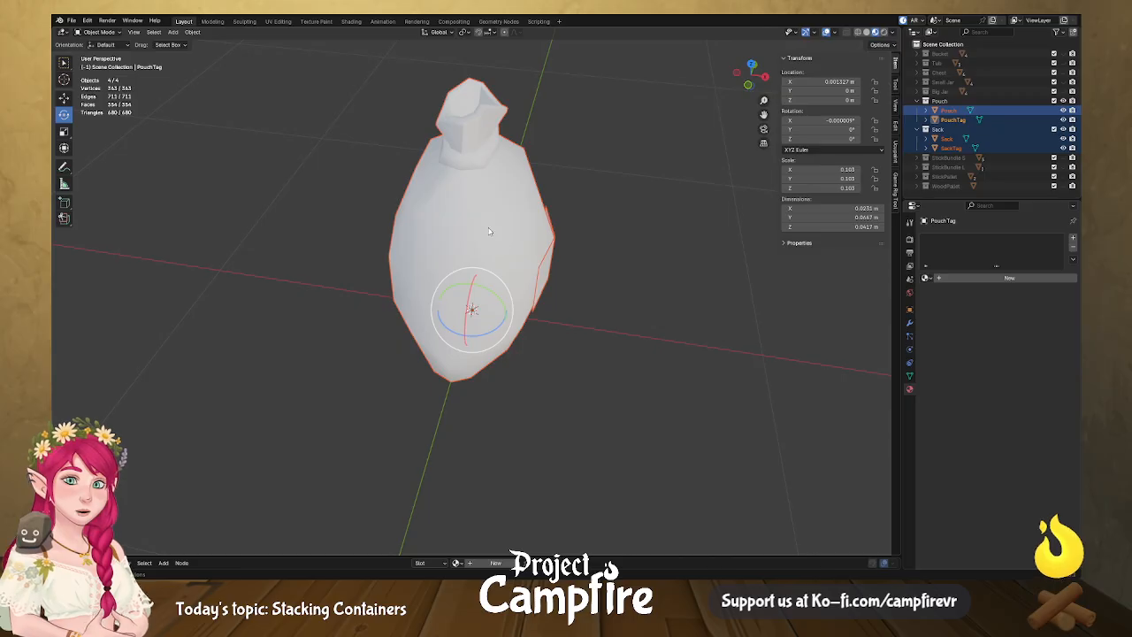
{"action": "left_click", "coordinate": [486, 198]}
{"action": "key", "text": "Tab"}
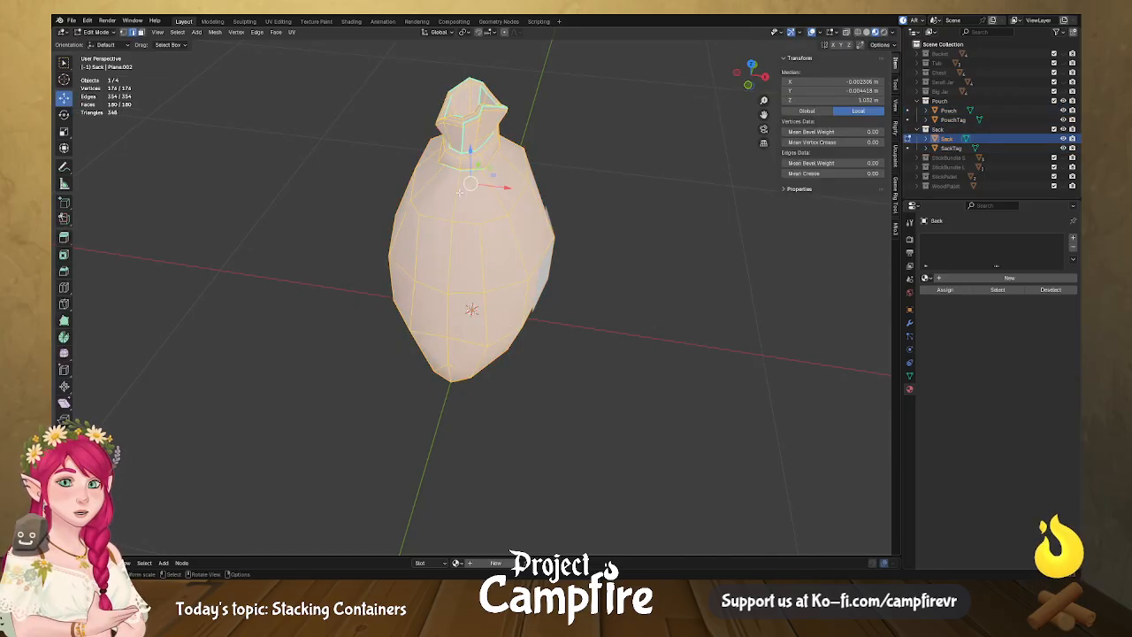
Show the sack mesh as a see-through wireframe around its neck and switch to face selection.
{"action": "middle_click_drag", "start_coordinate": [458, 202], "coordinate": [507, 162]}
{"action": "scroll", "coordinate": [508, 162], "scroll_direction": "up", "scroll_amount": 5}
{"action": "scroll", "coordinate": [507, 162], "scroll_direction": "down", "scroll_amount": 4}
{"action": "mouse_move", "coordinate": [513, 332]}
{"action": "middle_mouse_down"}
{"action": "mouse_move", "coordinate": [531, 332]}
{"action": "mouse_move", "coordinate": [516, 332]}
{"action": "middle_mouse_up"}
{"action": "scroll", "coordinate": [533, 334], "scroll_direction": "up", "scroll_amount": 5}
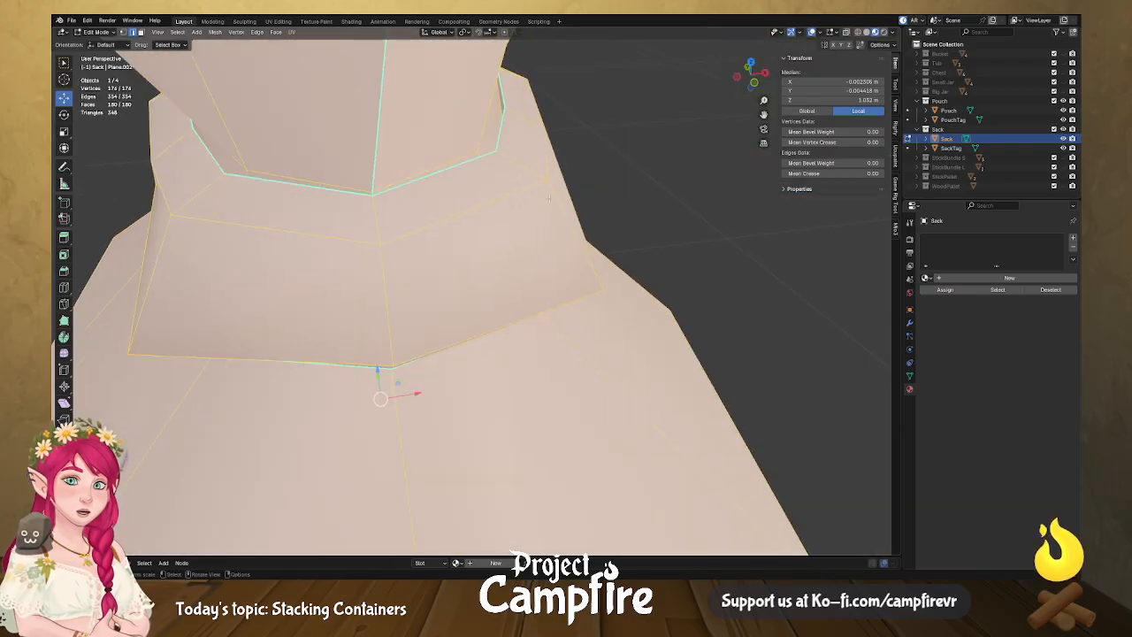
{"action": "middle_click_drag", "start_coordinate": [545, 204], "coordinate": [559, 195]}
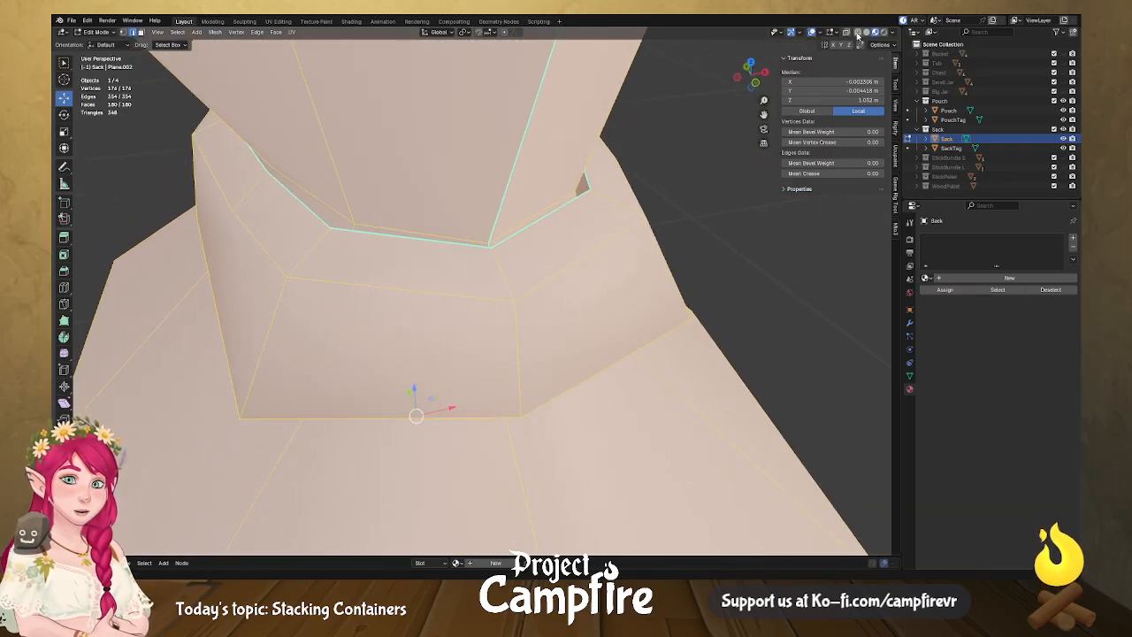
{"action": "left_click", "coordinate": [848, 33]}
{"action": "left_click", "coordinate": [848, 33]}
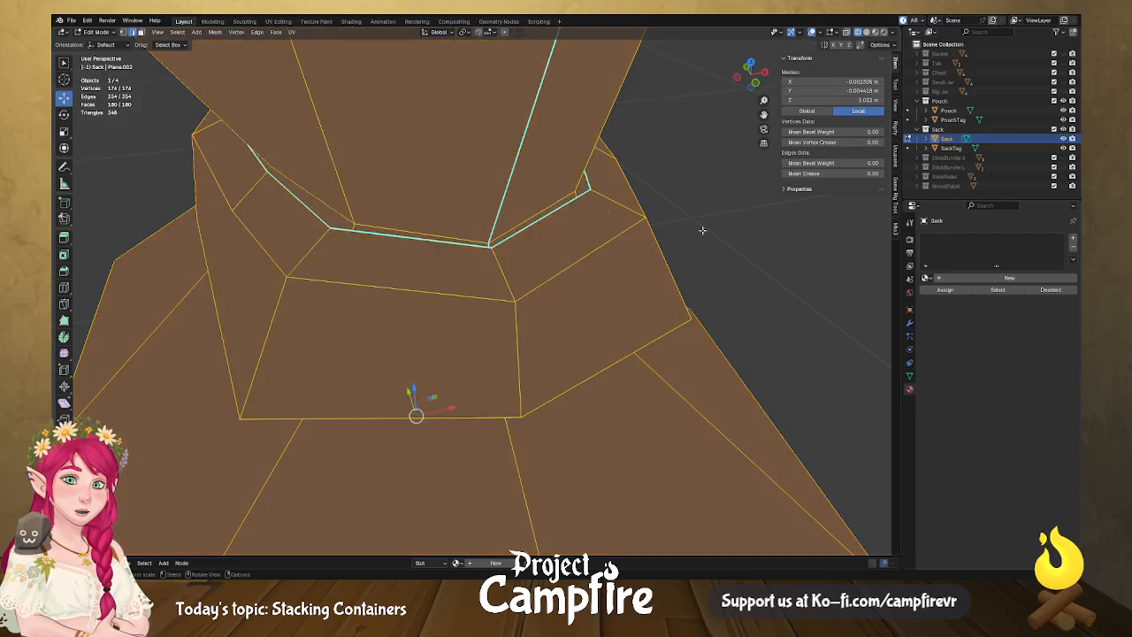
{"action": "left_click", "coordinate": [857, 32]}
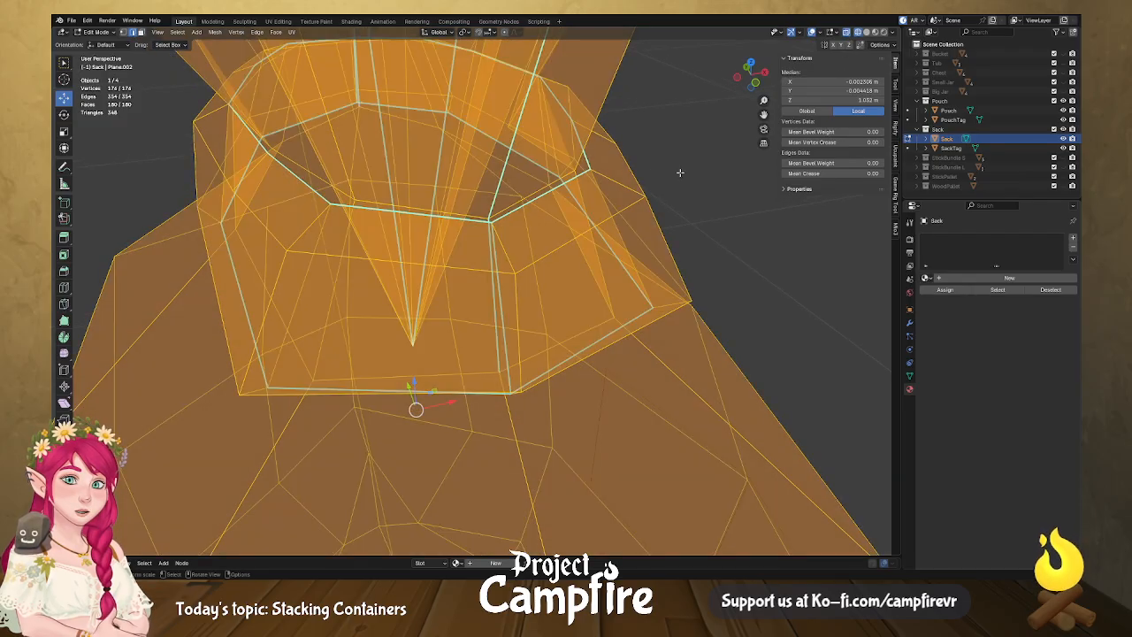
{"action": "middle_click_drag", "start_coordinate": [689, 161], "coordinate": [680, 174]}
{"action": "left_click", "coordinate": [142, 32]}
{"action": "middle_click_drag", "start_coordinate": [438, 219], "coordinate": [382, 249]}
{"action": "middle_click_drag", "start_coordinate": [237, 245], "coordinate": [241, 240]}
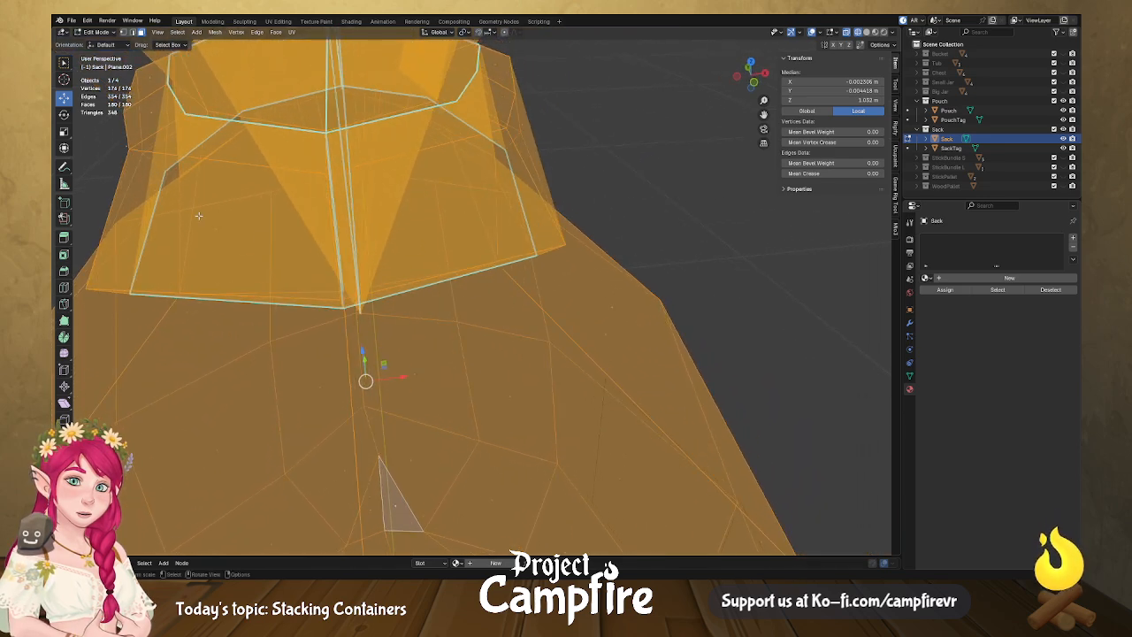
Try to pick individual faces of the hidden ring inside the sack's neck.
{"action": "left_click", "coordinate": [164, 138]}
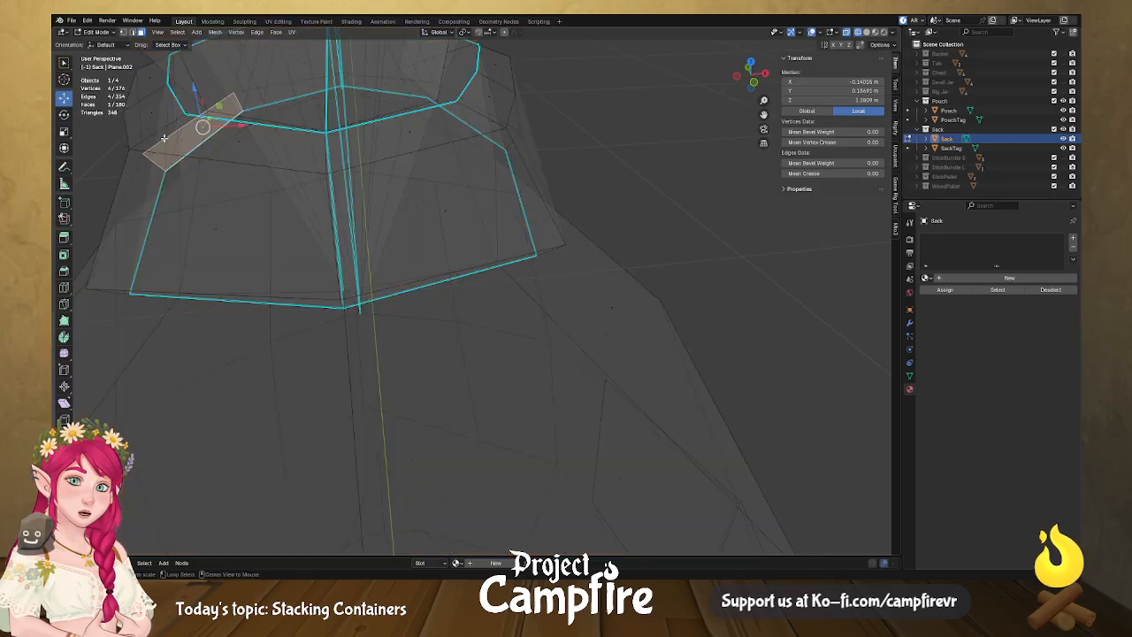
{"action": "middle_click_drag", "start_coordinate": [166, 147], "coordinate": [268, 166]}
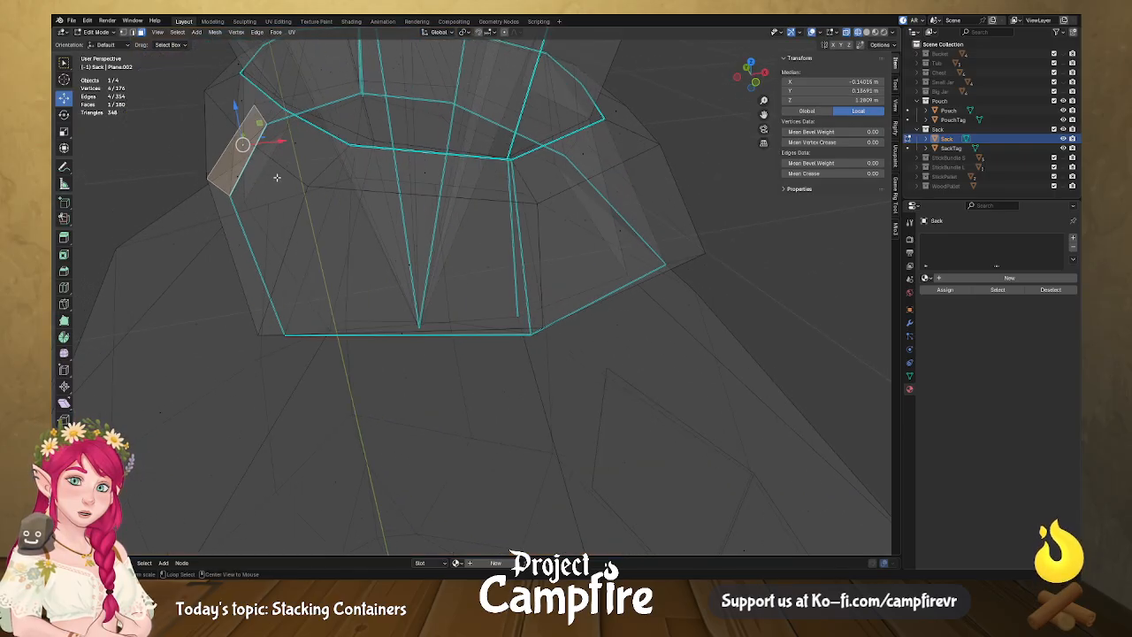
{"action": "left_click", "coordinate": [267, 168], "text": "alt"}
{"action": "left_click", "coordinate": [272, 164]}
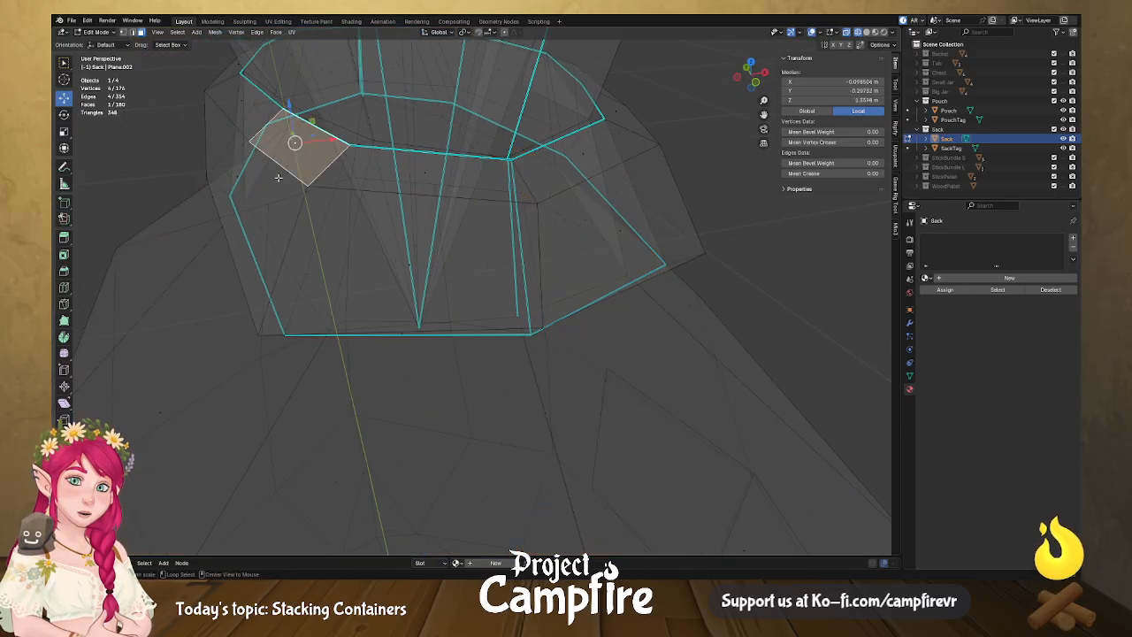
{"action": "scroll", "coordinate": [283, 180], "scroll_direction": "up", "scroll_amount": 4}
{"action": "middle_click_drag", "start_coordinate": [283, 180], "coordinate": [434, 260], "text": "shift"}
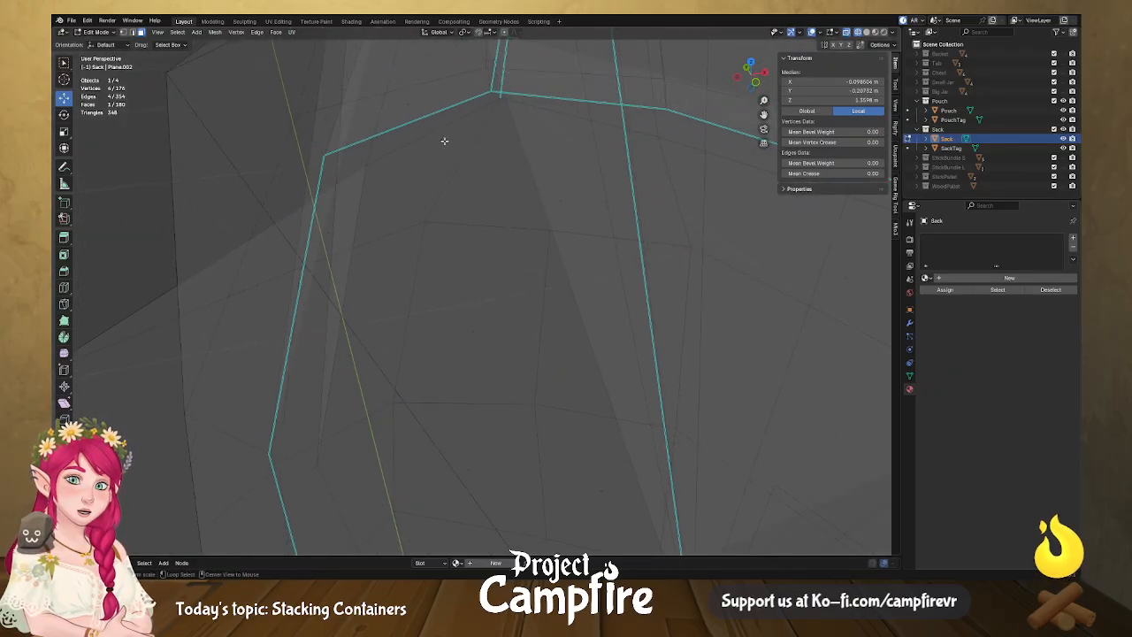
{"action": "left_click", "coordinate": [442, 139], "text": "ctrl"}
{"action": "left_click", "coordinate": [442, 139]}
{"action": "middle_click_drag", "start_coordinate": [451, 152], "coordinate": [399, 227]}
{"action": "scroll", "coordinate": [358, 213], "scroll_direction": "down", "scroll_amount": 5}
{"action": "scroll", "coordinate": [399, 227], "scroll_direction": "up", "scroll_amount": 1}
{"action": "scroll", "coordinate": [345, 195], "scroll_direction": "up", "scroll_amount": 3}
{"action": "middle_click_drag", "start_coordinate": [316, 175], "coordinate": [301, 191]}
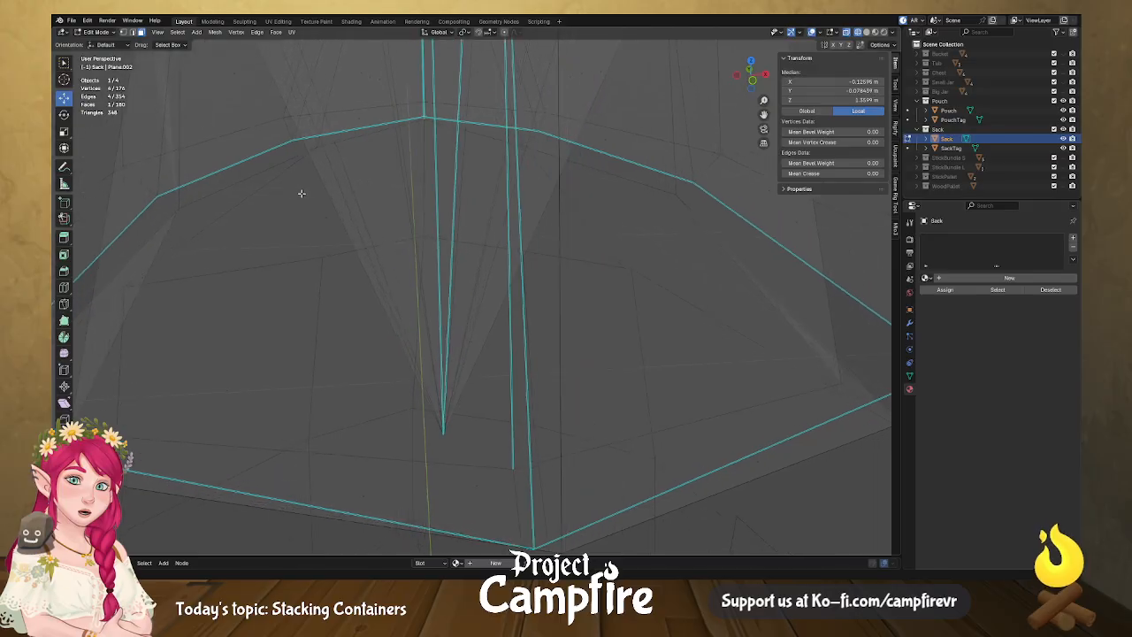
Select the eight hidden faces forming a ring inside the sack's neck and delete them.
{"action": "left_click", "coordinate": [154, 109]}
{"action": "middle_click_drag", "start_coordinate": [202, 141], "coordinate": [206, 145]}
{"action": "middle_click_drag", "start_coordinate": [268, 213], "coordinate": [239, 177]}
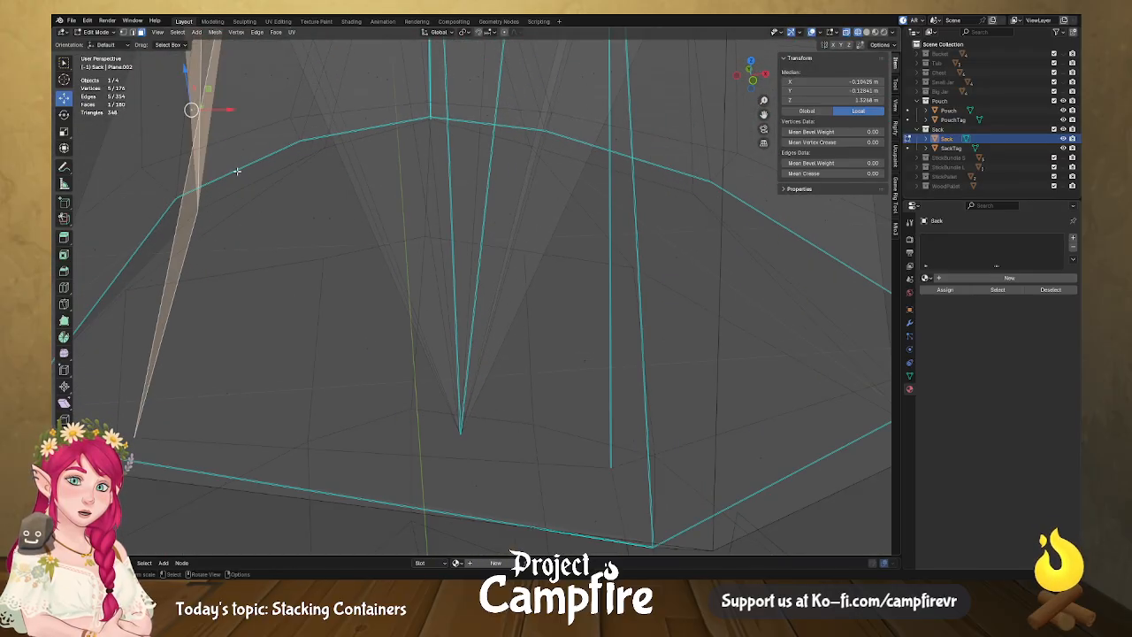
{"action": "middle_click_drag", "start_coordinate": [247, 76], "coordinate": [418, 228]}
{"action": "left_click", "coordinate": [451, 204], "text": "shift"}
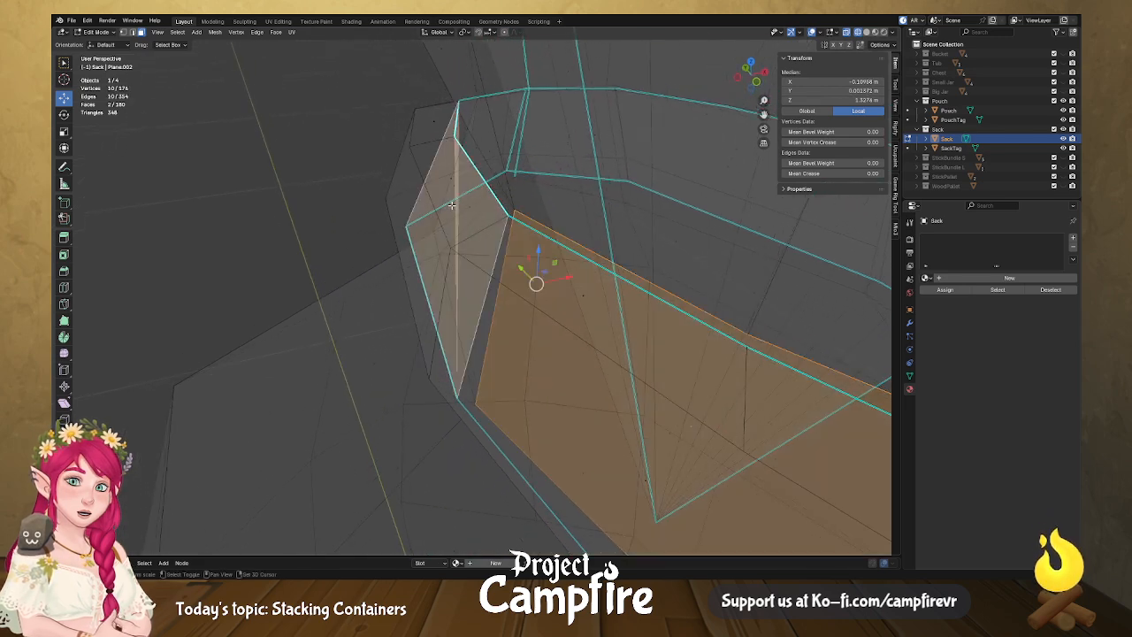
{"action": "middle_click_drag", "start_coordinate": [482, 245], "coordinate": [448, 217]}
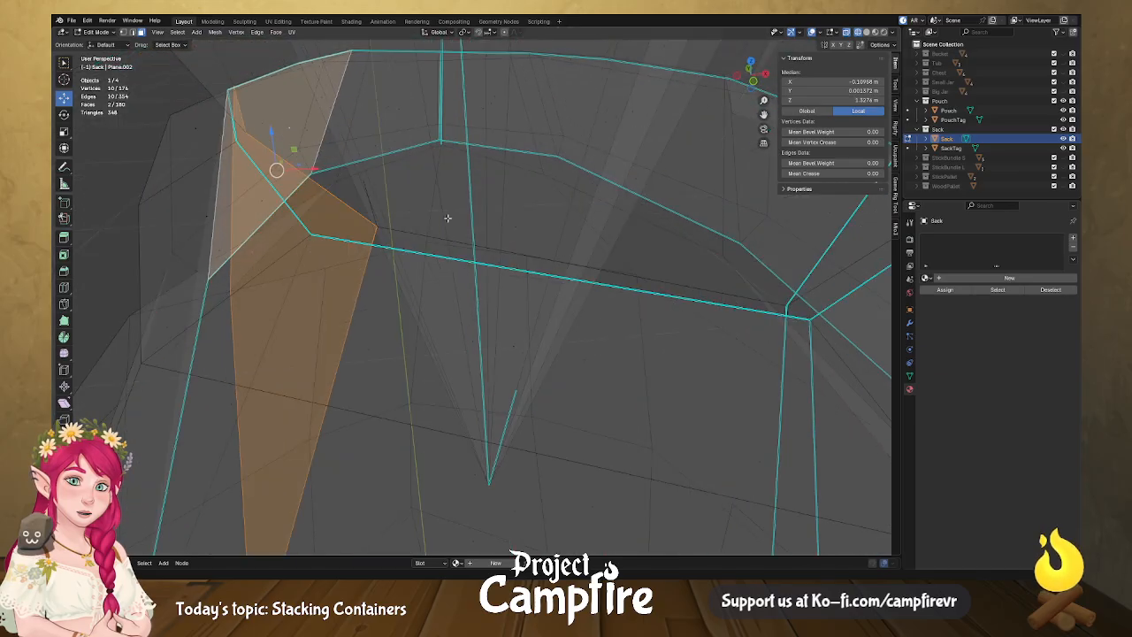
{"action": "left_click", "coordinate": [254, 252], "text": "ctrl"}
{"action": "middle_click_drag", "start_coordinate": [254, 252], "coordinate": [294, 232]}
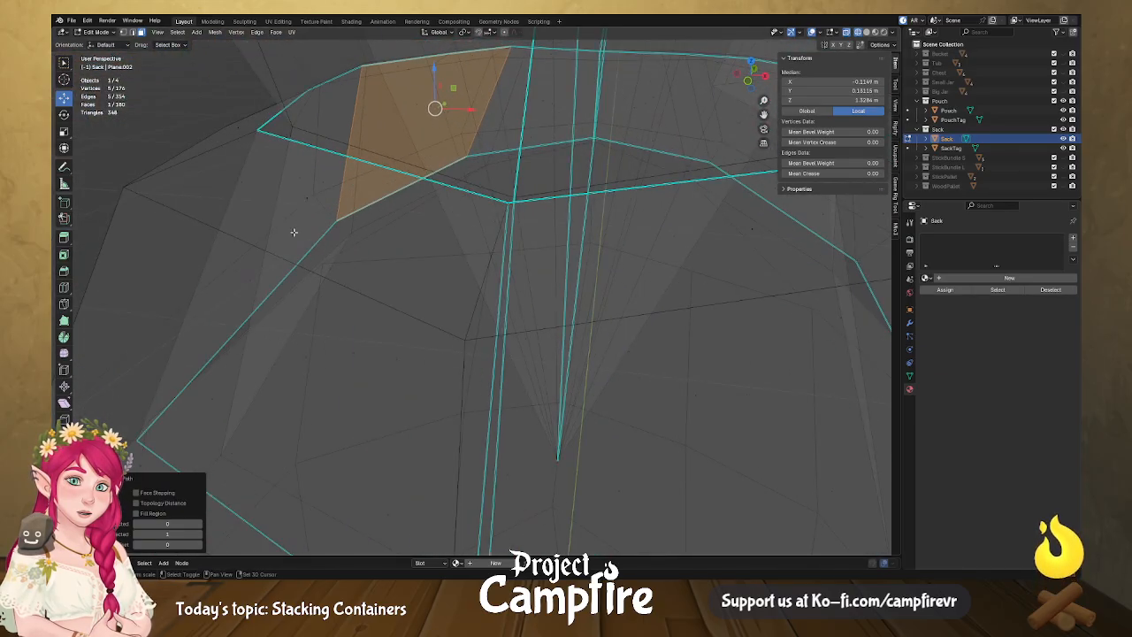
{"action": "left_click", "coordinate": [297, 177], "text": "shift"}
{"action": "left_click", "coordinate": [306, 356], "text": "shift"}
{"action": "middle_click_drag", "start_coordinate": [303, 360], "coordinate": [365, 384]}
{"action": "middle_click_drag", "start_coordinate": [556, 381], "coordinate": [509, 404]}
{"action": "middle_click_drag", "start_coordinate": [402, 353], "coordinate": [445, 365]}
{"action": "left_click", "coordinate": [767, 485], "text": "shift"}
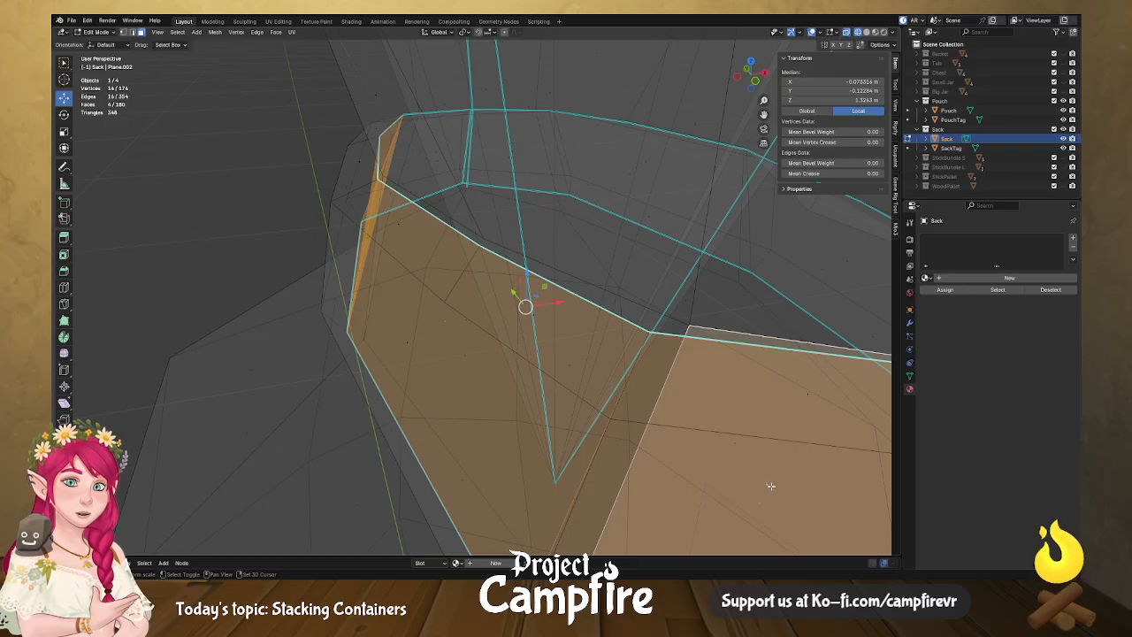
{"action": "left_click", "coordinate": [771, 485], "text": "shift"}
{"action": "middle_click_drag", "start_coordinate": [771, 485], "coordinate": [616, 370]}
{"action": "left_click", "coordinate": [613, 330], "text": "shift"}
{"action": "left_click", "coordinate": [613, 330], "text": "shift"}
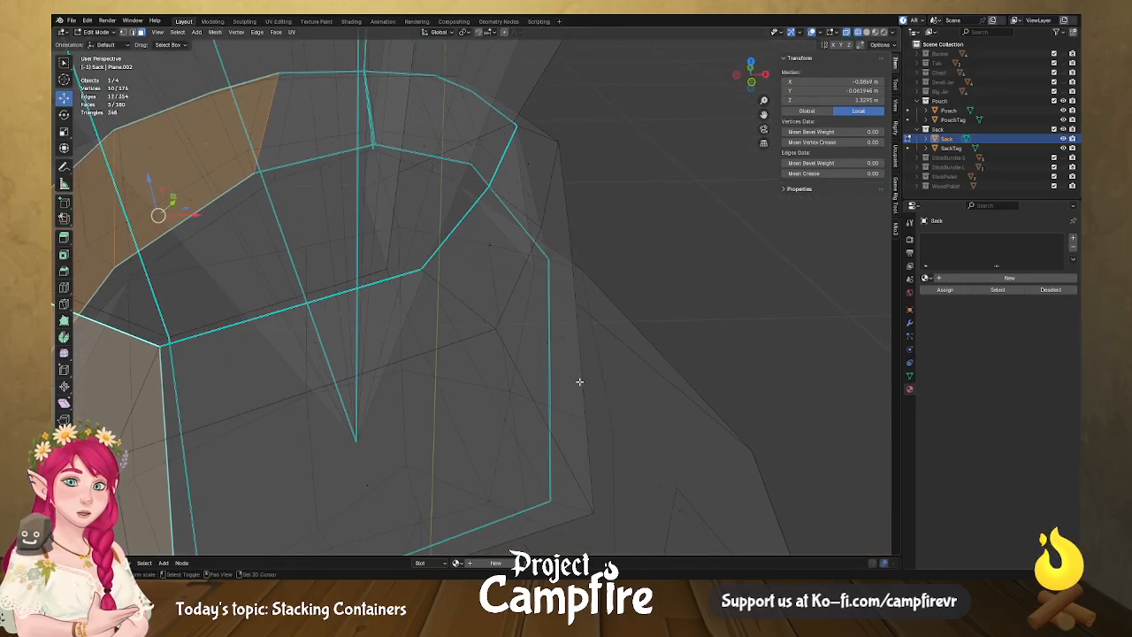
{"action": "left_click", "coordinate": [360, 444], "text": "shift"}
{"action": "left_click", "coordinate": [355, 440], "text": "shift"}
{"action": "left_click", "coordinate": [352, 436], "text": "shift"}
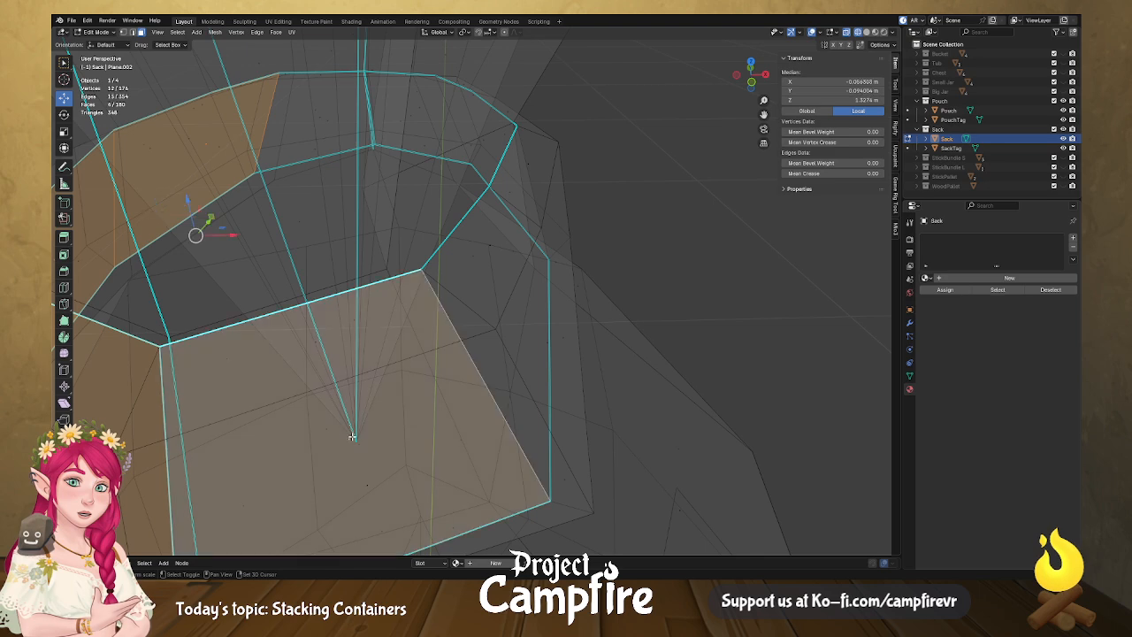
{"action": "middle_click_drag", "start_coordinate": [521, 273], "coordinate": [502, 276]}
{"action": "left_click", "coordinate": [363, 308], "text": "shift"}
{"action": "left_click", "coordinate": [363, 301], "text": "shift"}
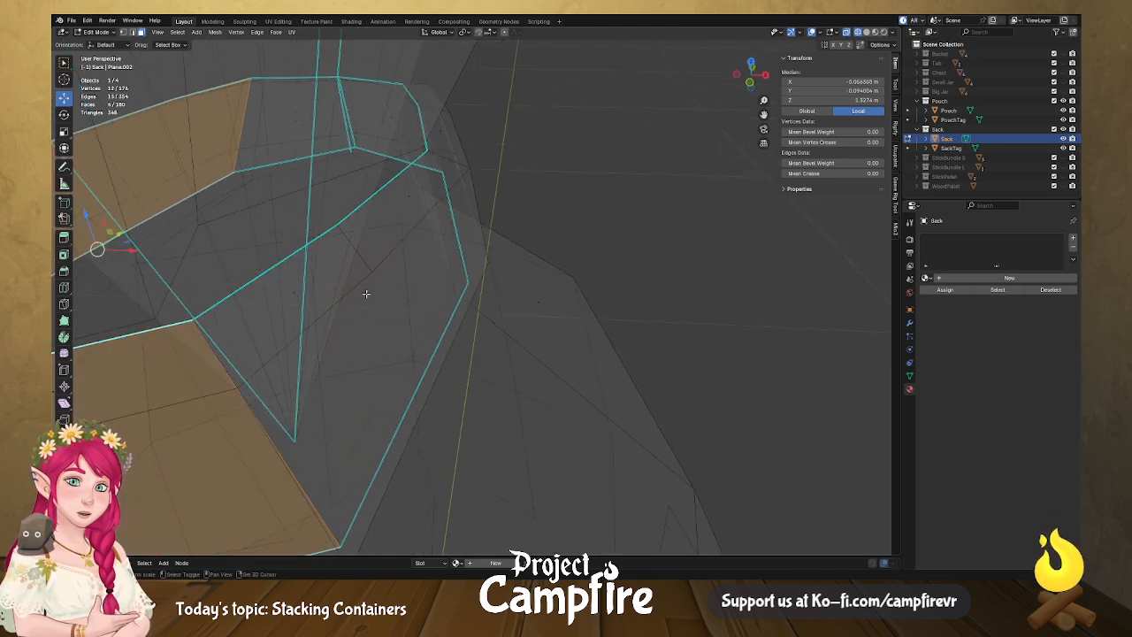
{"action": "left_click", "coordinate": [378, 283], "text": "shift"}
{"action": "middle_click_drag", "start_coordinate": [400, 278], "coordinate": [397, 288]}
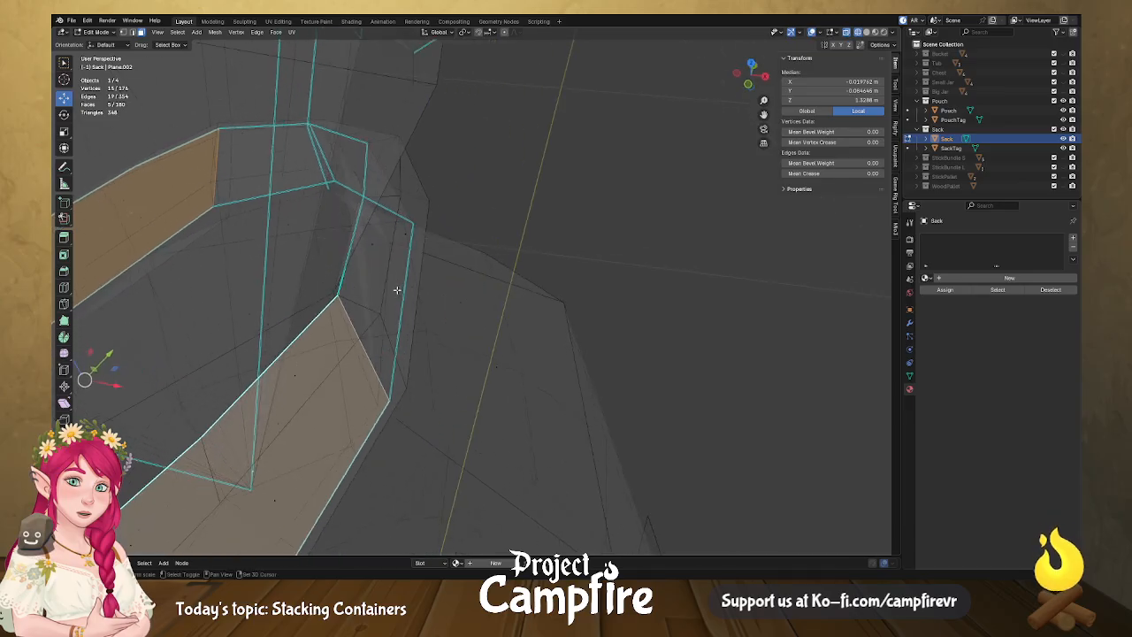
{"action": "left_click", "coordinate": [379, 240], "text": "shift"}
{"action": "middle_click_drag", "start_coordinate": [378, 241], "coordinate": [419, 249]}
{"action": "left_click", "coordinate": [387, 230], "text": "shift"}
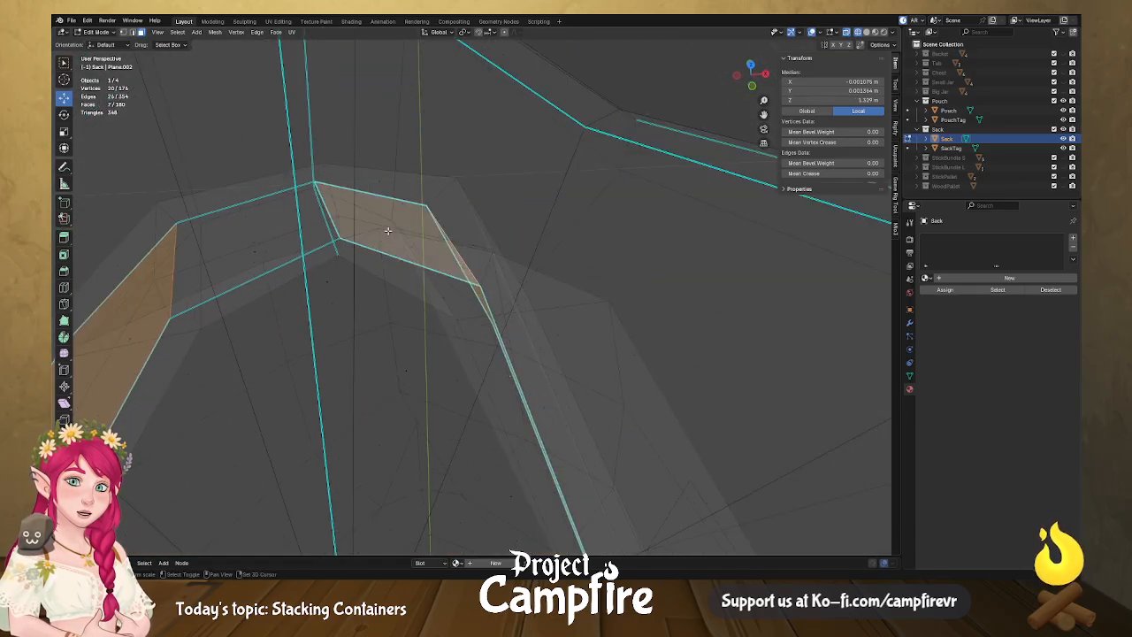
{"action": "left_click", "coordinate": [253, 240], "text": "shift"}
{"action": "middle_click_drag", "start_coordinate": [253, 241], "coordinate": [280, 251]}
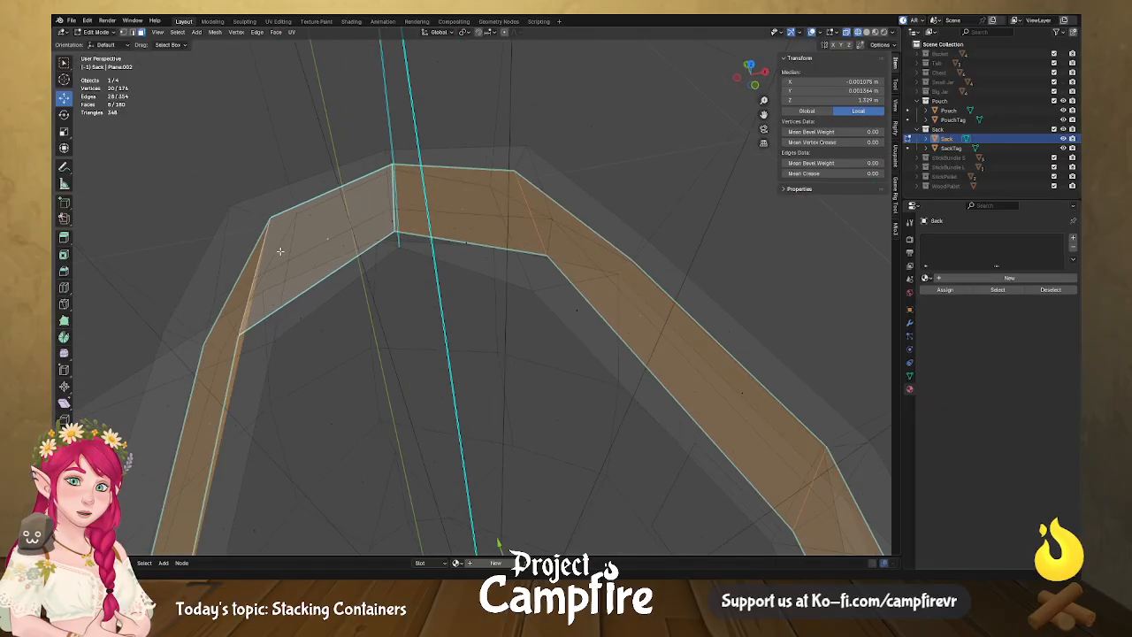
{"action": "key", "text": "x"}
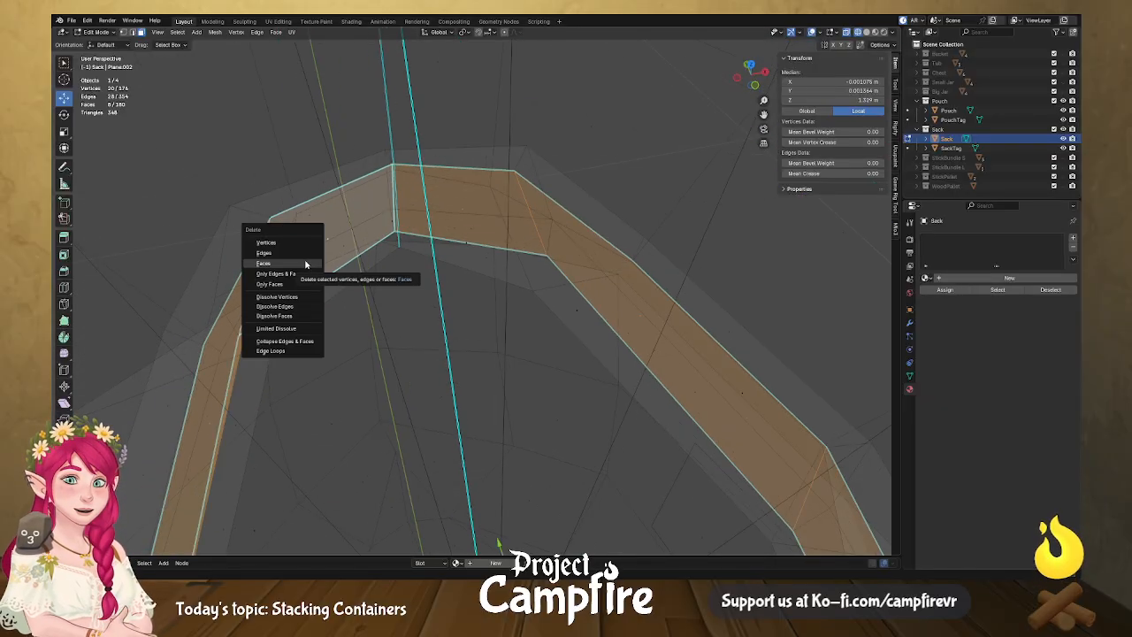
{"action": "left_click", "coordinate": [305, 264]}
Return the viewport to solid shading with X-ray turned off.
{"action": "scroll", "coordinate": [392, 306], "scroll_direction": "down", "scroll_amount": 5}
{"action": "middle_click_drag", "start_coordinate": [392, 306], "coordinate": [431, 295]}
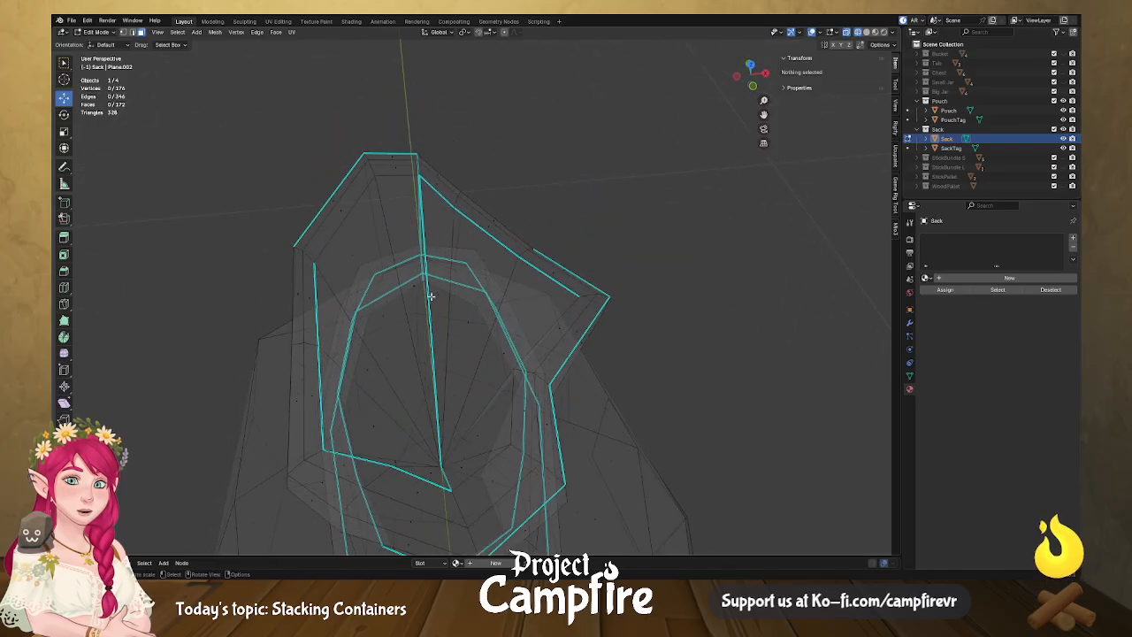
{"action": "left_click", "coordinate": [866, 33]}
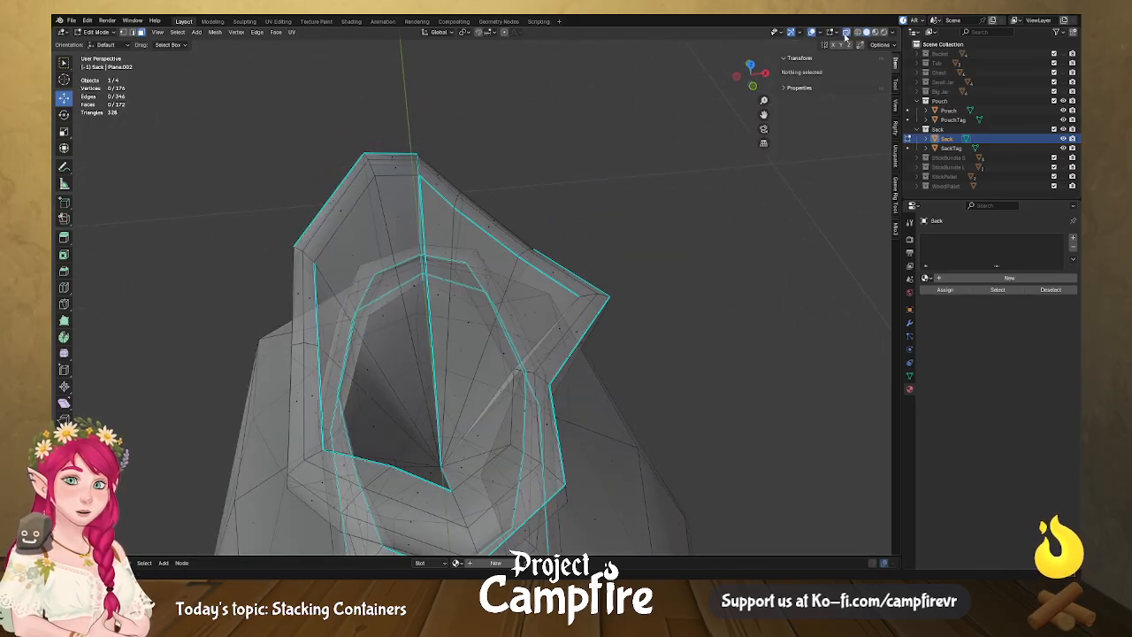
{"action": "left_click", "coordinate": [845, 34]}
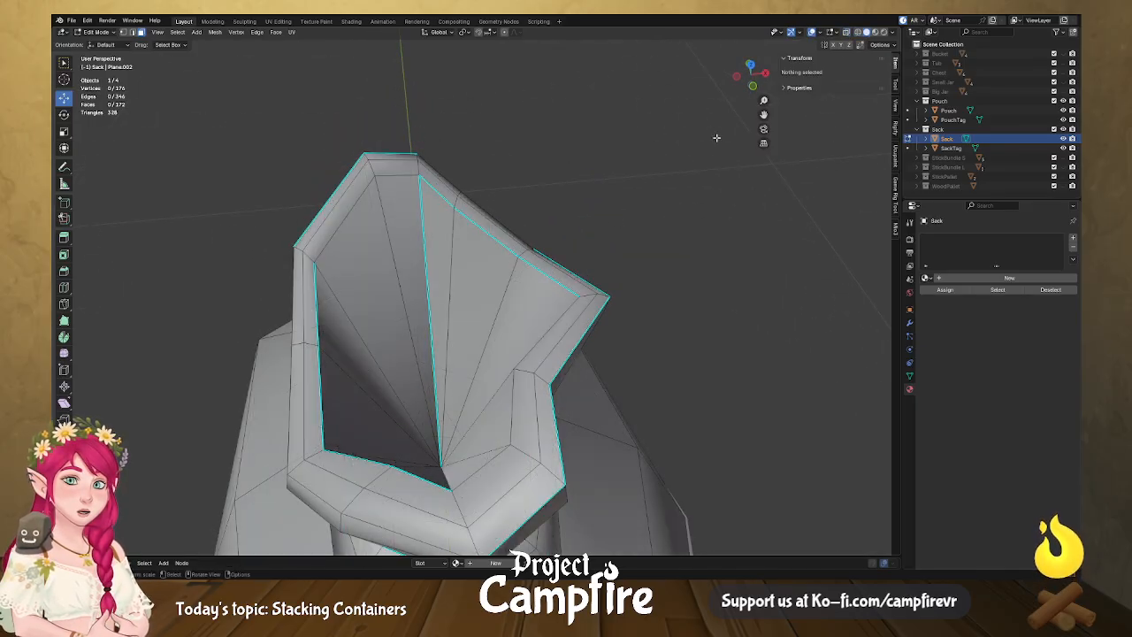
Clear the sharp marking from the vertical edge inside the sack's opening.
{"action": "left_click", "coordinate": [431, 275]}
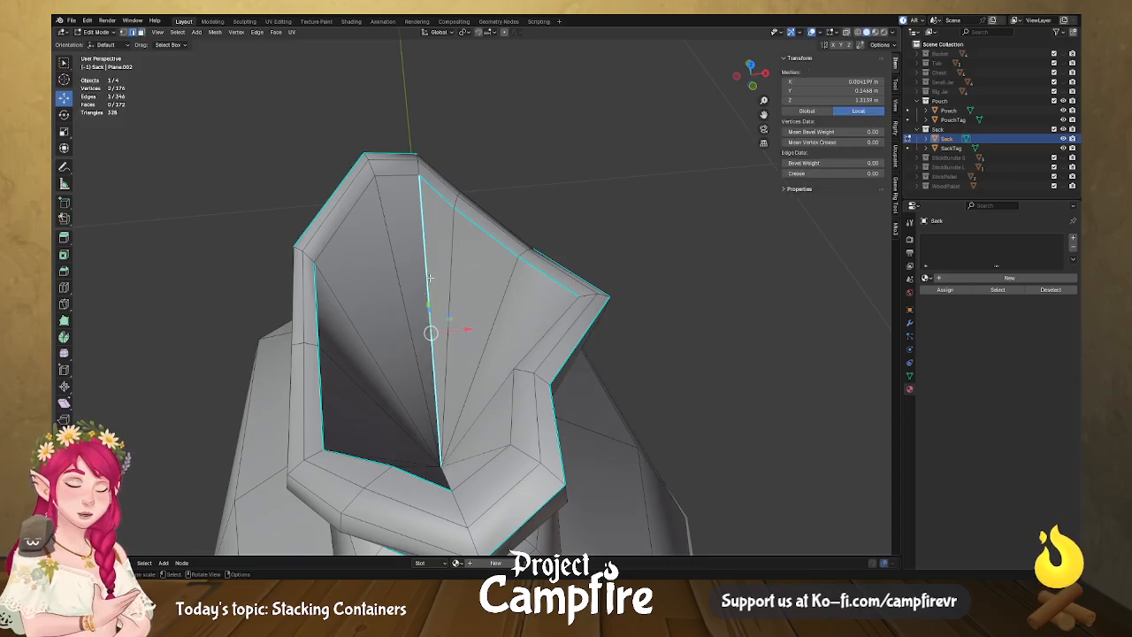
{"action": "key", "text": "ctrl+e"}
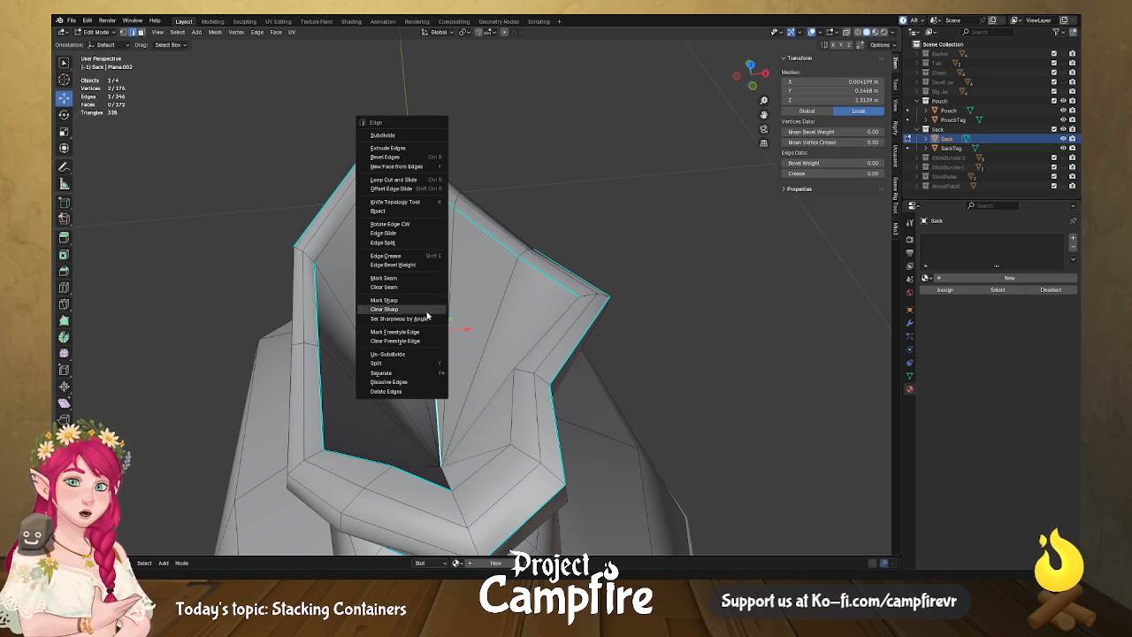
{"action": "left_click", "coordinate": [428, 310]}
Clear the sharp marking from the vertical edge loop running down inside the sack's opening.
{"action": "middle_click_drag", "start_coordinate": [428, 310], "coordinate": [434, 223]}
{"action": "left_click", "coordinate": [457, 192], "text": "alt"}
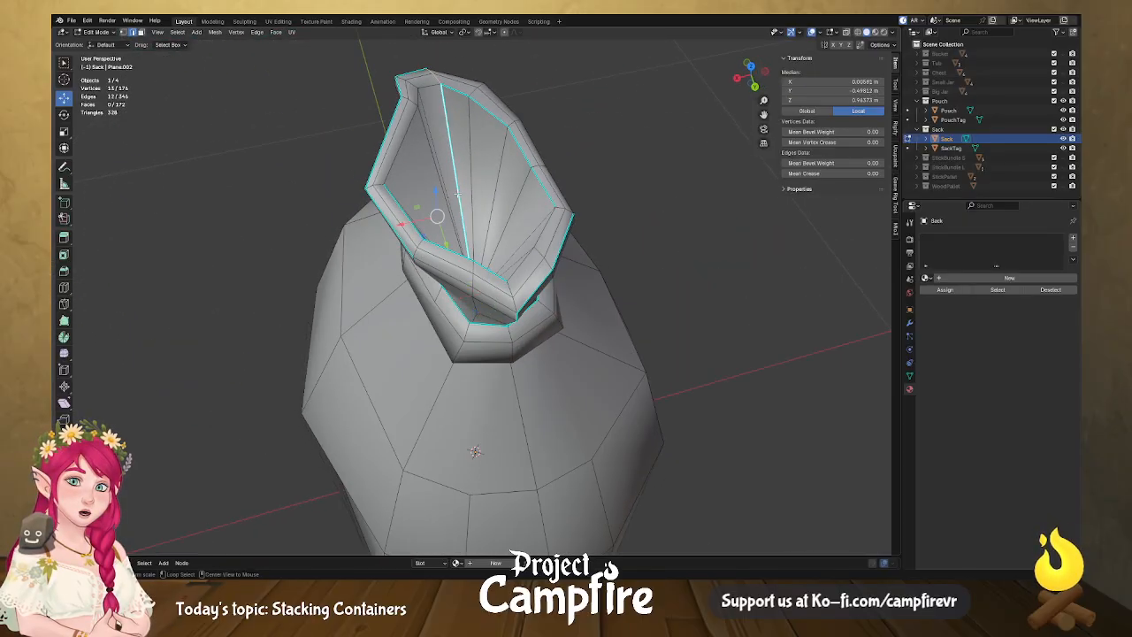
{"action": "key", "text": "ctrl+e"}
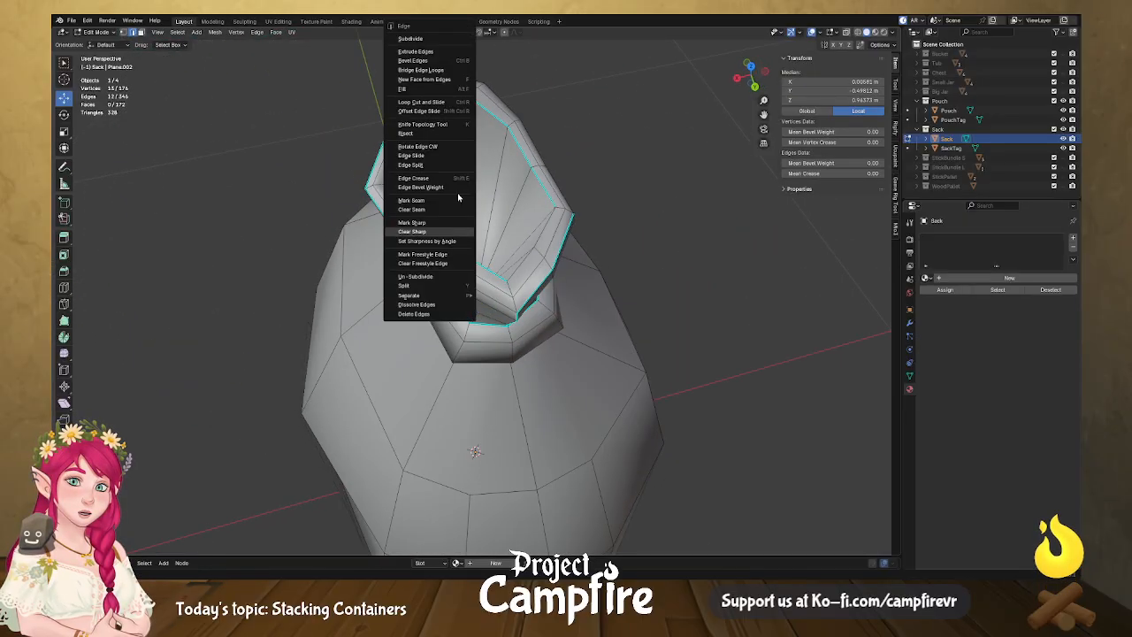
{"action": "left_click", "coordinate": [454, 241]}
{"action": "key", "text": "ctrl+e"}
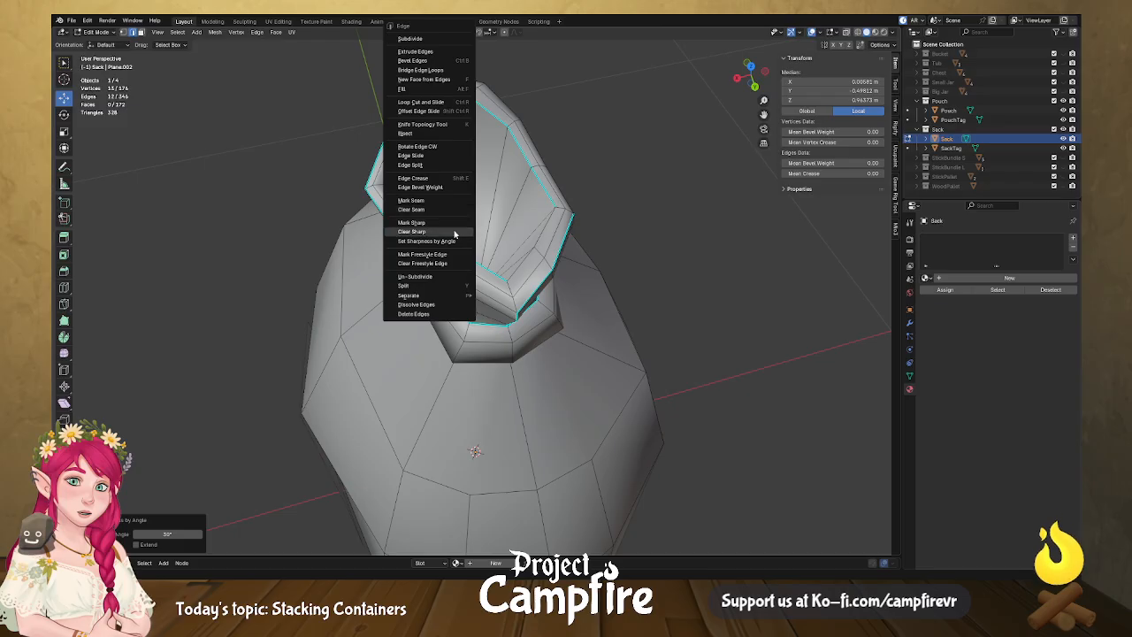
{"action": "left_click", "coordinate": [433, 231]}
Select the vertical edge loops dividing the sack into two halves and mark them as seams.
{"action": "middle_click_drag", "start_coordinate": [433, 231], "coordinate": [494, 372]}
{"action": "left_click", "coordinate": [432, 333]}
{"action": "left_click", "coordinate": [431, 332], "text": "alt"}
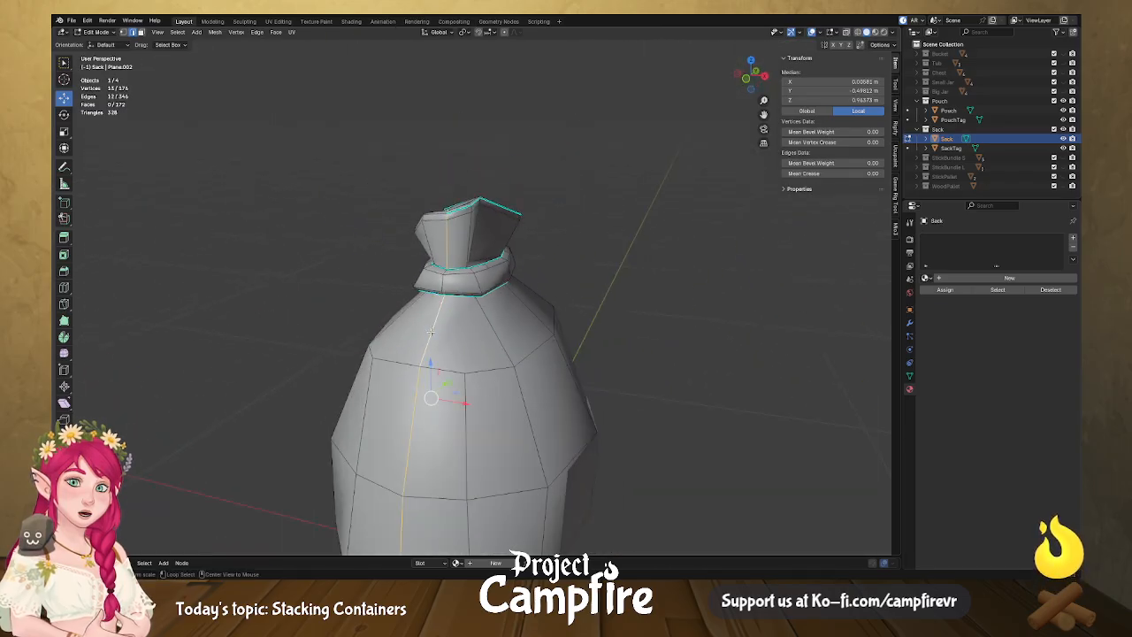
{"action": "middle_click_drag", "start_coordinate": [431, 342], "coordinate": [455, 274]}
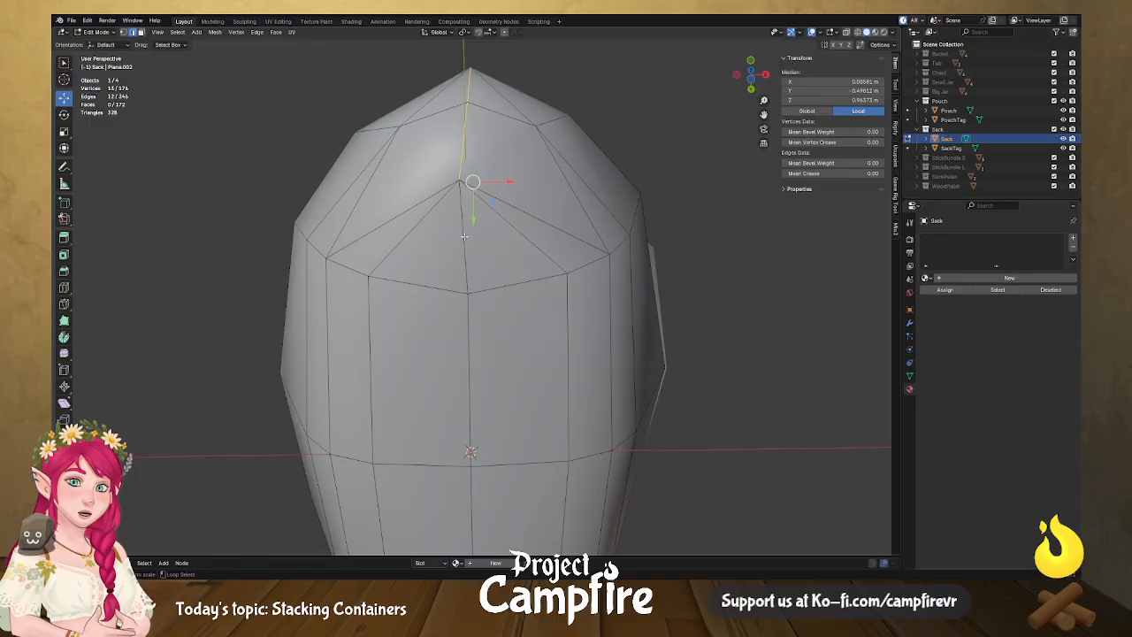
{"action": "middle_click_drag", "start_coordinate": [464, 236], "coordinate": [479, 92]}
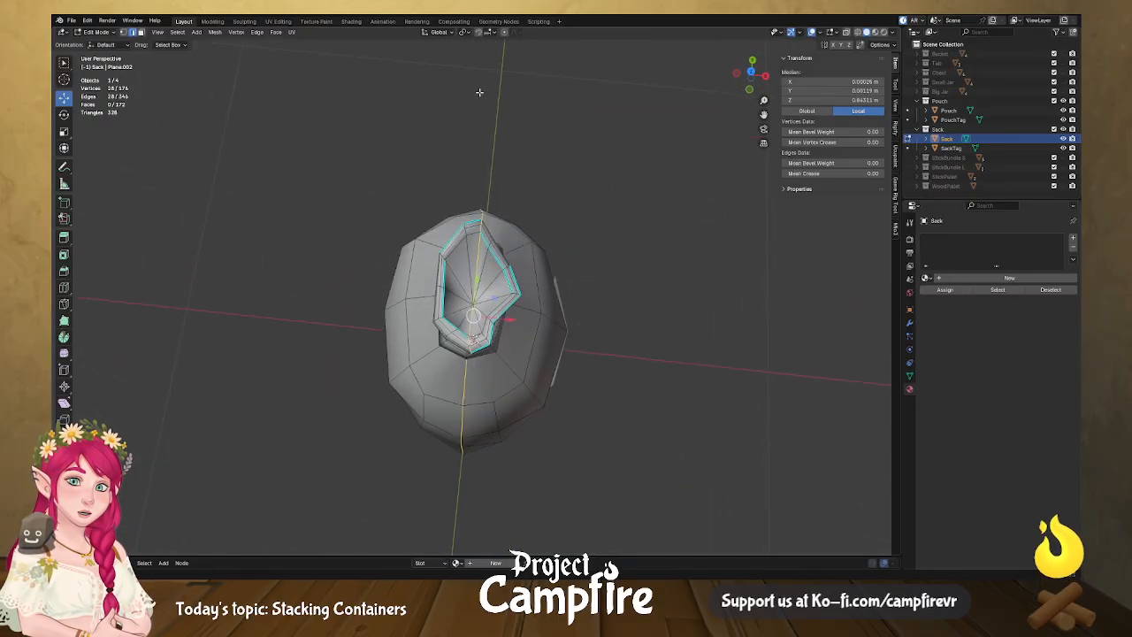
{"action": "key", "text": "ctrl+e"}
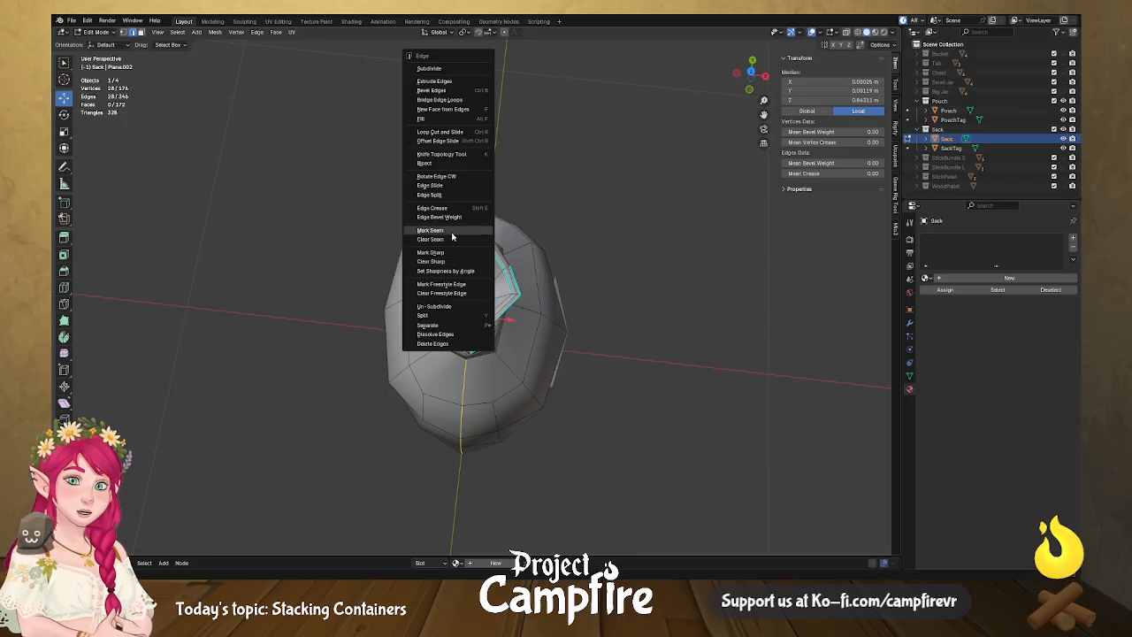
{"action": "left_click", "coordinate": [454, 229]}
{"action": "middle_click_drag", "start_coordinate": [454, 230], "coordinate": [567, 270]}
{"action": "key", "text": "Tab"}
{"action": "key", "text": "Tab"}
Clear the seam from the three edges crossing the sack's neck band on one side and return to Object Mode.
{"action": "scroll", "coordinate": [484, 294], "scroll_direction": "up", "scroll_amount": 2}
{"action": "left_click", "coordinate": [473, 280]}
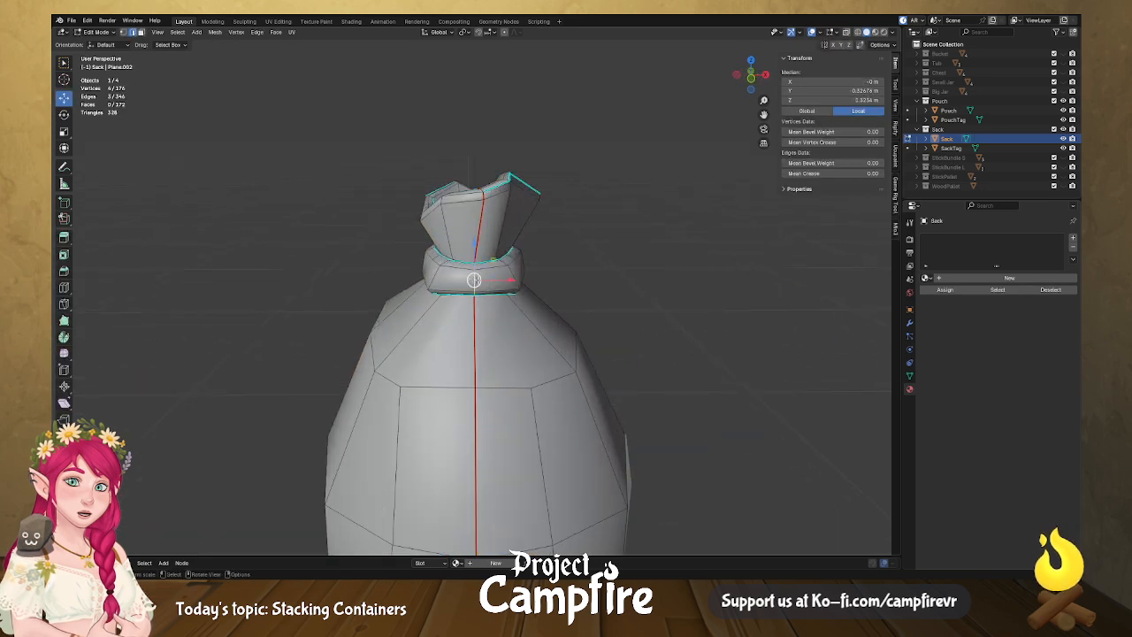
{"action": "middle_click_drag", "start_coordinate": [474, 280], "coordinate": [398, 301]}
{"action": "key", "text": "ctrl+e"}
{"action": "left_click", "coordinate": [487, 301]}
{"action": "key", "text": "Tab"}
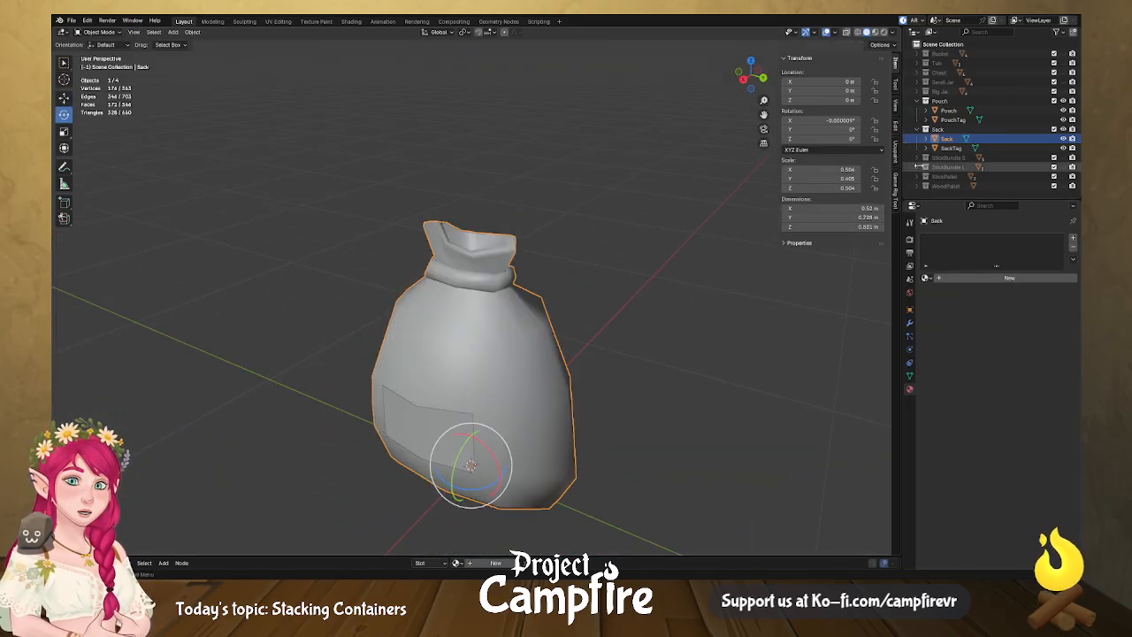
Unwrap the entire sack mesh with Unwrap Minimum Stretch.
{"action": "left_click", "coordinate": [948, 110]}
{"action": "left_click", "coordinate": [951, 148], "text": "shift"}
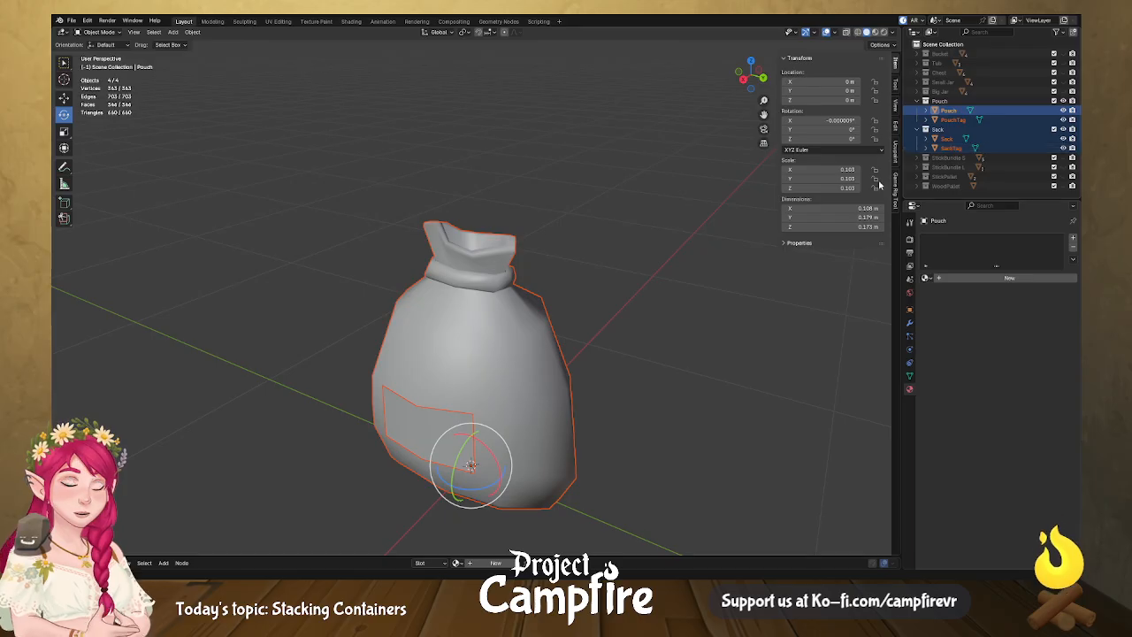
{"action": "left_click", "coordinate": [946, 139]}
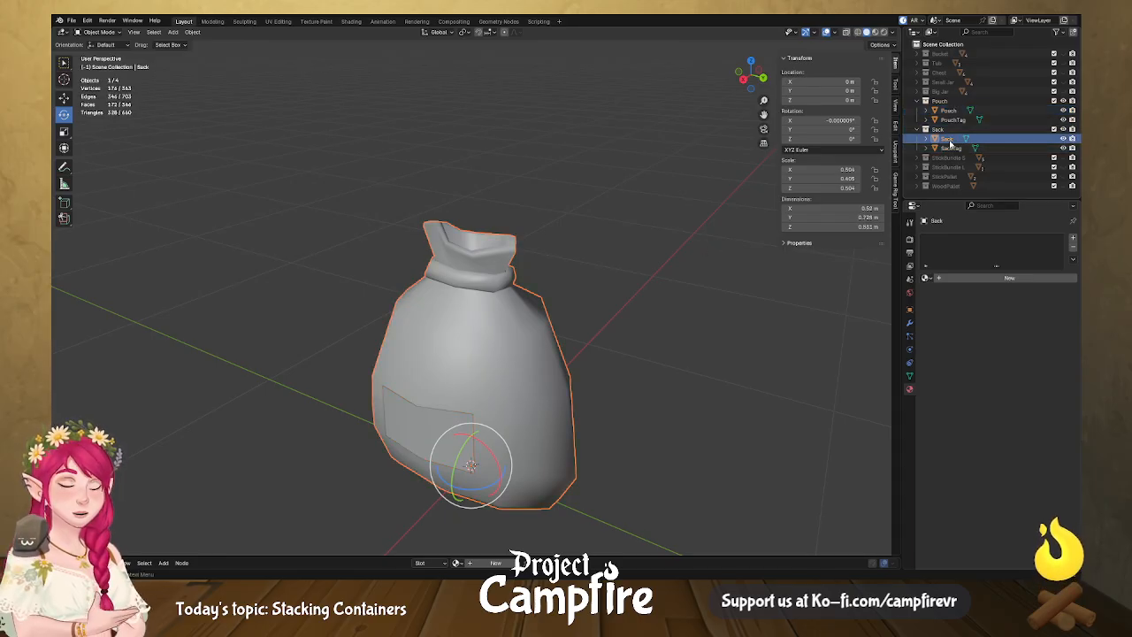
{"action": "key", "text": "Tab"}
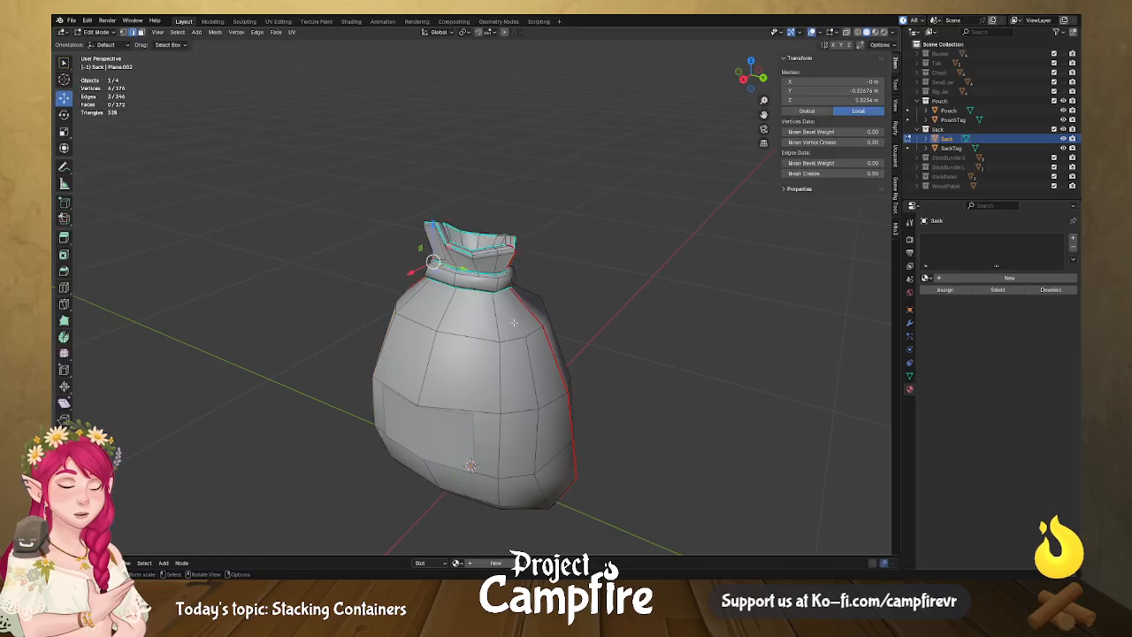
{"action": "key", "text": "a"}
{"action": "key", "text": "u"}
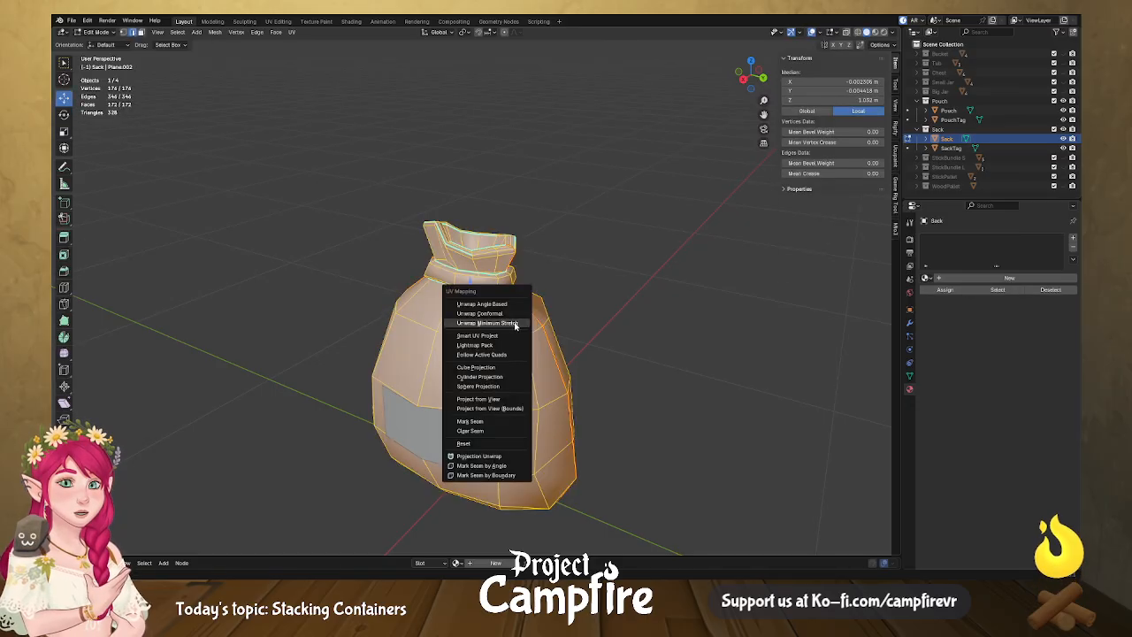
{"action": "left_click", "coordinate": [515, 323]}
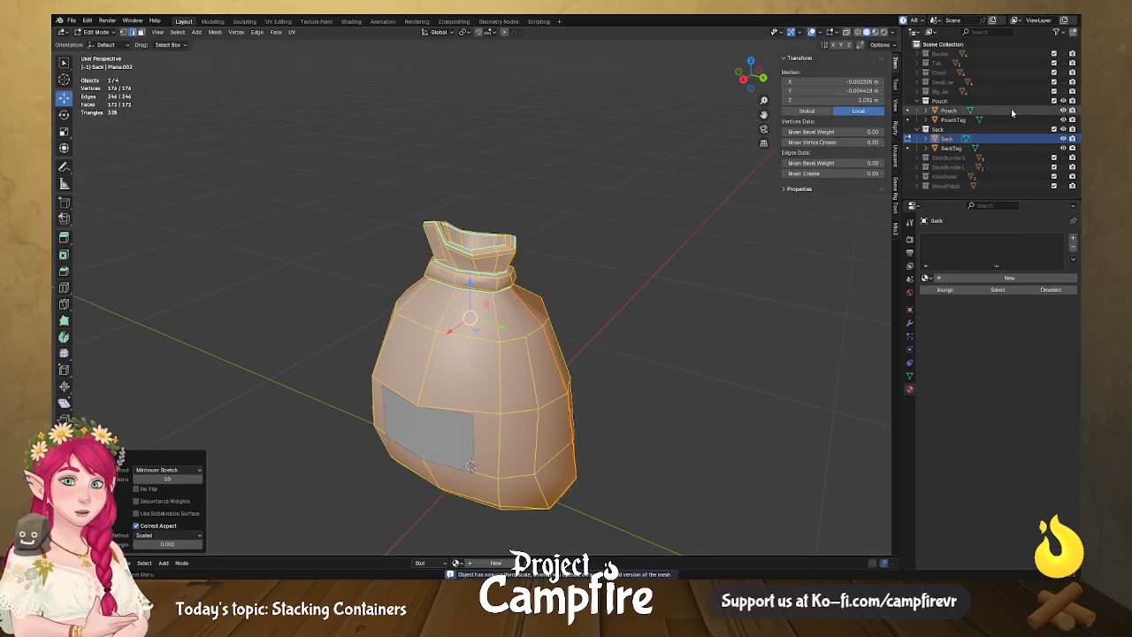
Select the Pouch, PouchTag, Sack and SackTag objects and switch to the UV Editing workspace.
{"action": "left_click", "coordinate": [960, 111]}
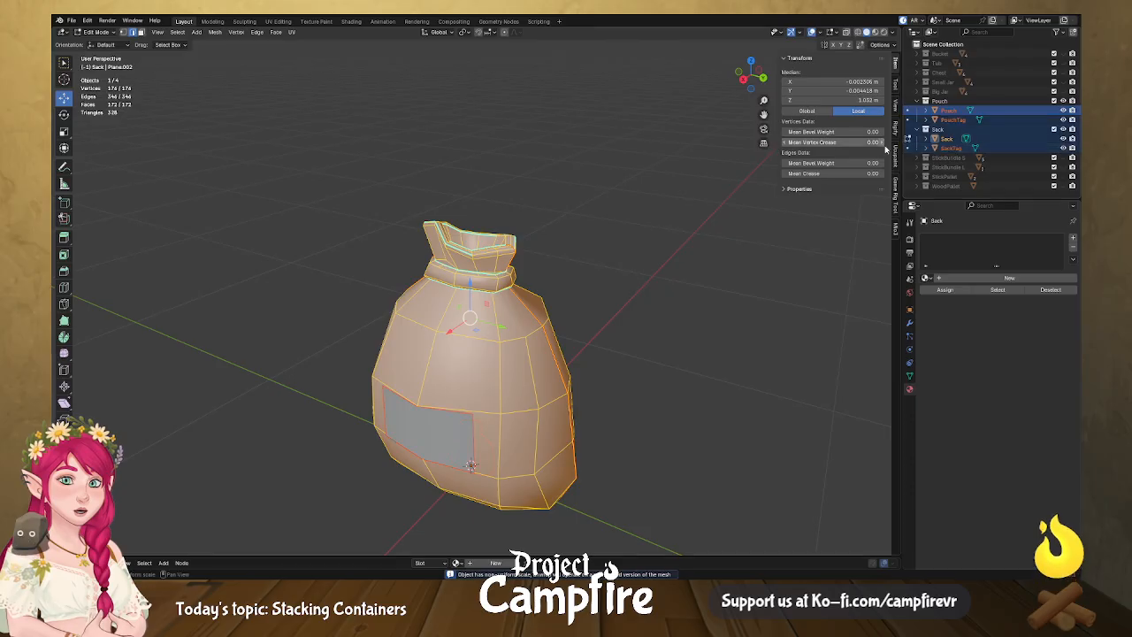
{"action": "left_click", "coordinate": [276, 20]}
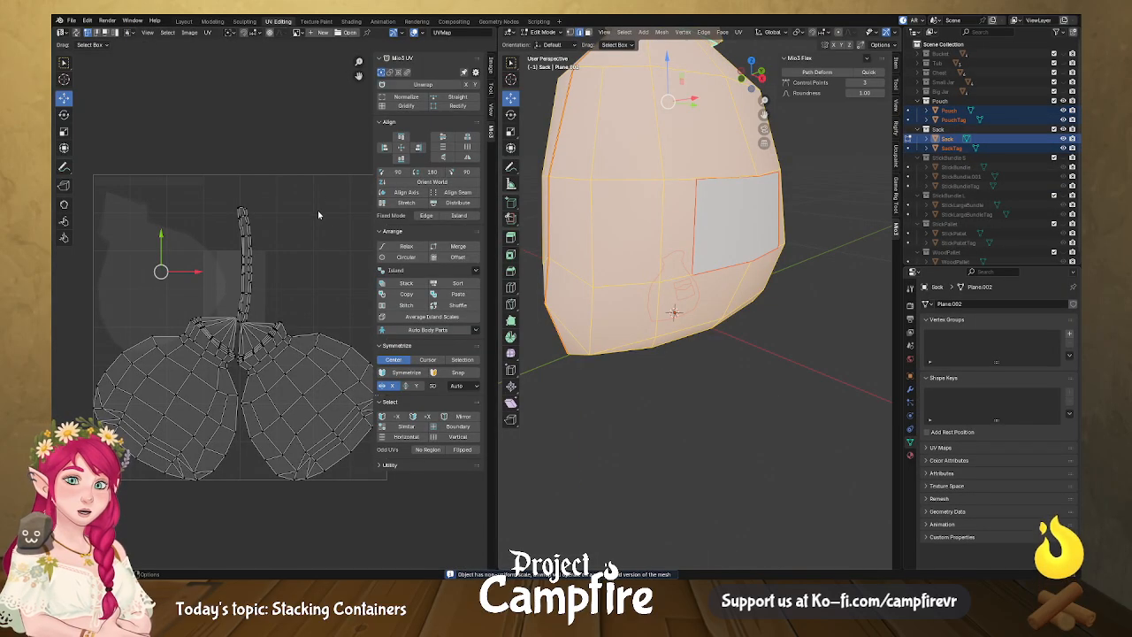
{"action": "scroll", "coordinate": [309, 248], "scroll_direction": "up", "scroll_amount": 2}
{"action": "scroll", "coordinate": [301, 285], "scroll_direction": "up", "scroll_amount": 3}
{"action": "scroll", "coordinate": [290, 287], "scroll_direction": "down", "scroll_amount": 1}
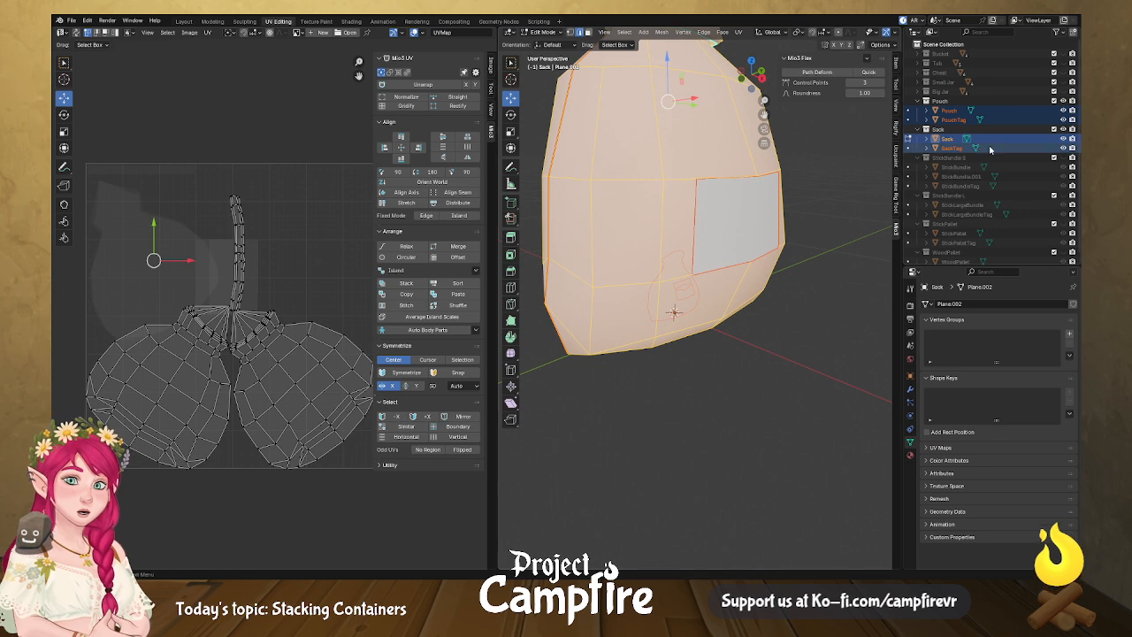
Put Pouch, PouchTag, Sack and SackTag into Edit Mode together to see all their UV layouts.
{"action": "left_click", "coordinate": [953, 141]}
{"action": "left_click", "coordinate": [951, 118]}
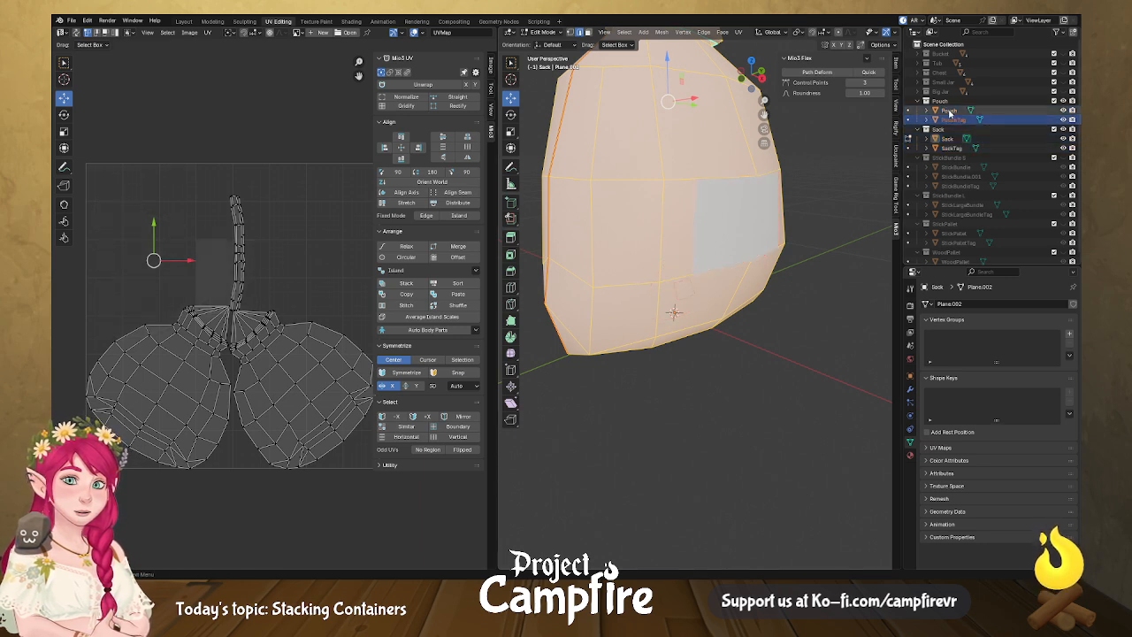
{"action": "left_click", "coordinate": [949, 112]}
{"action": "left_click", "coordinate": [948, 139]}
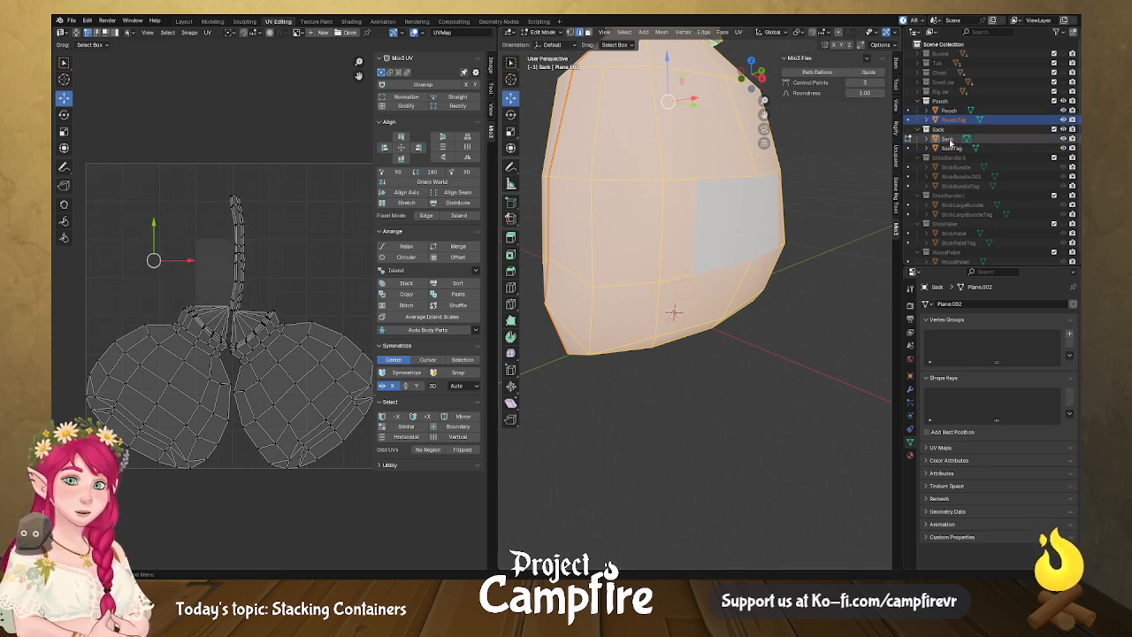
{"action": "left_click", "coordinate": [951, 148]}
{"action": "key", "text": "Tab"}
{"action": "middle_click_drag", "start_coordinate": [661, 159], "coordinate": [670, 152]}
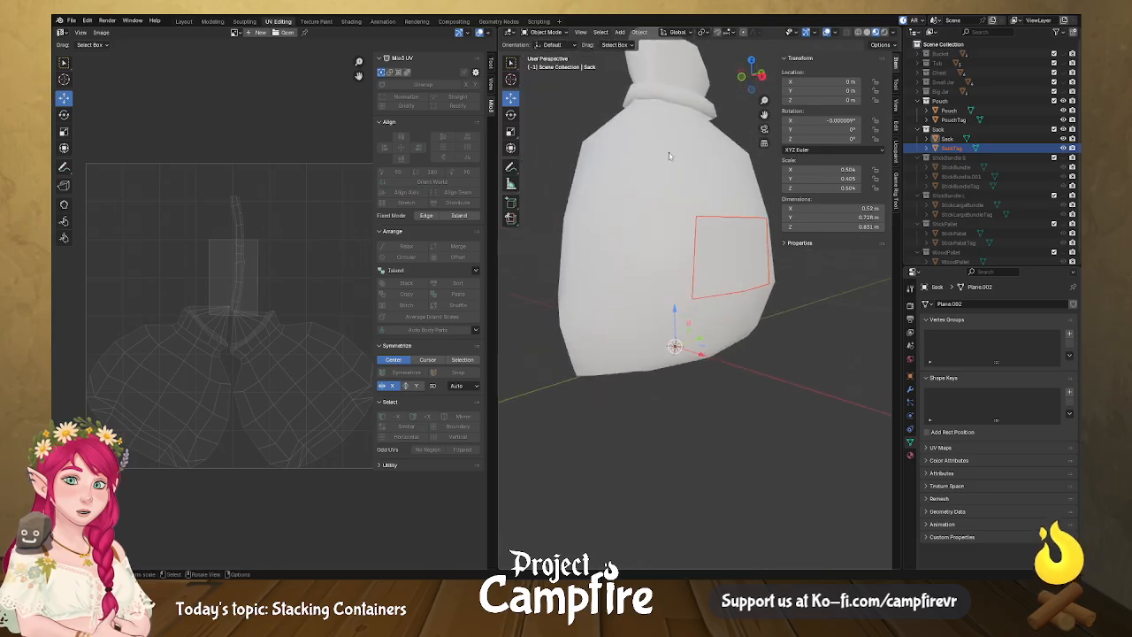
{"action": "left_click", "coordinate": [949, 111], "text": "shift"}
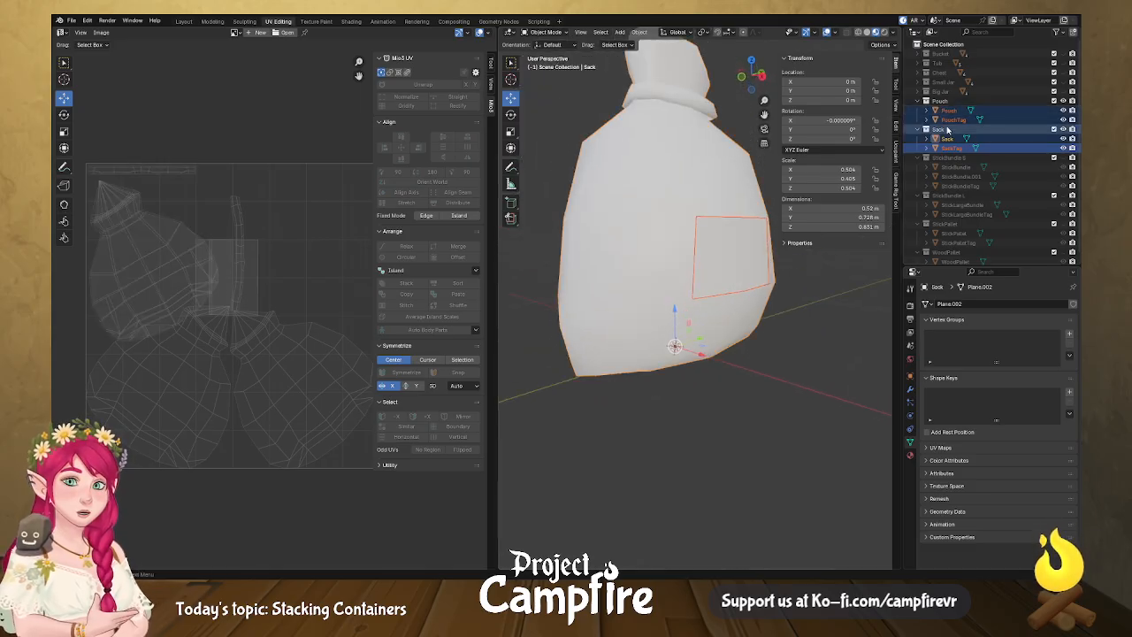
{"action": "middle_click_drag", "start_coordinate": [619, 133], "coordinate": [601, 111]}
{"action": "scroll", "coordinate": [601, 111], "scroll_direction": "down", "scroll_amount": 1}
{"action": "key", "text": "Tab"}
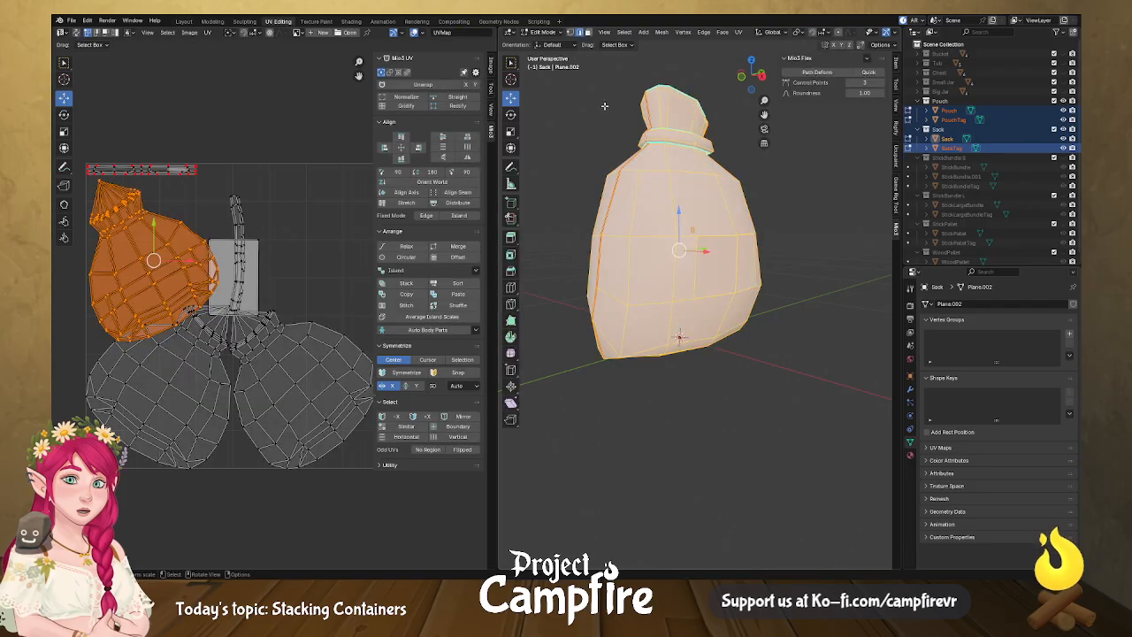
Turn on UV sync selection and select an edge at the sack tag's side.
{"action": "middle_click_drag", "start_coordinate": [352, 253], "coordinate": [344, 279]}
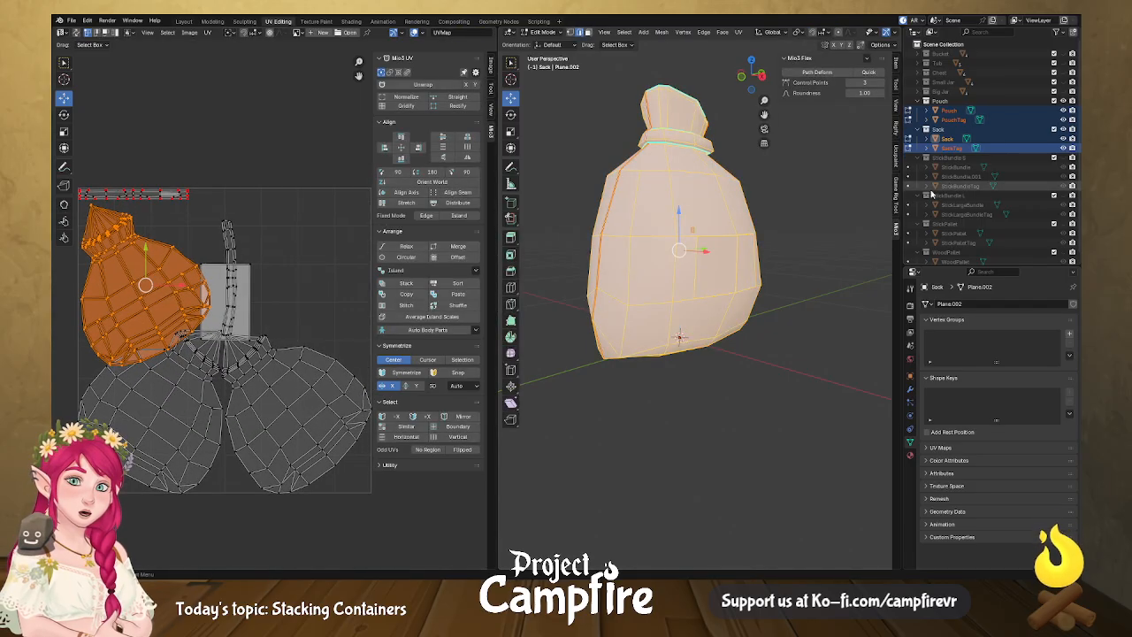
{"action": "left_click", "coordinate": [76, 31]}
{"action": "left_click", "coordinate": [727, 264]}
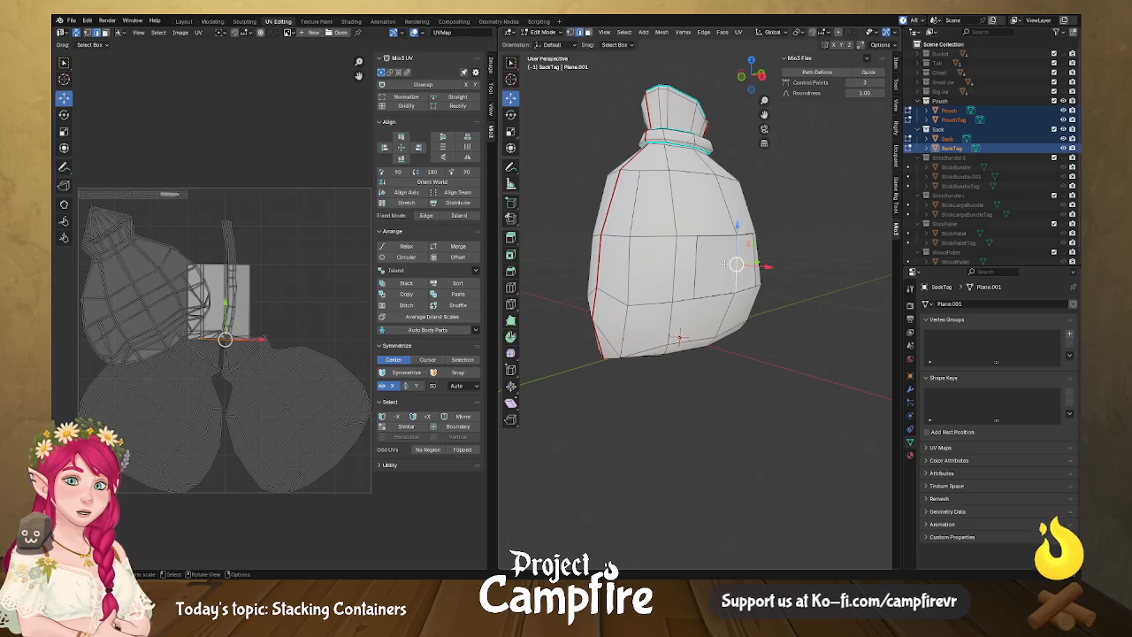
{"action": "scroll", "coordinate": [720, 264], "scroll_direction": "up", "scroll_amount": 8}
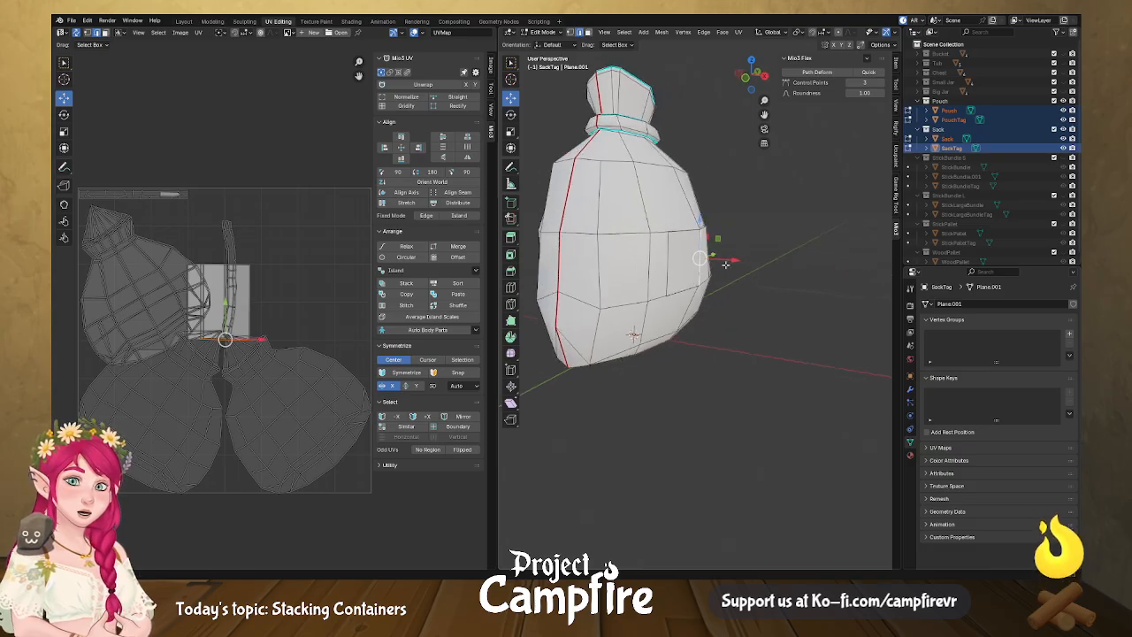
{"action": "scroll", "coordinate": [614, 285], "scroll_direction": "up", "scroll_amount": 2}
{"action": "middle_click_drag", "start_coordinate": [614, 285], "coordinate": [554, 253]}
{"action": "middle_click_drag", "start_coordinate": [645, 227], "coordinate": [826, 232]}
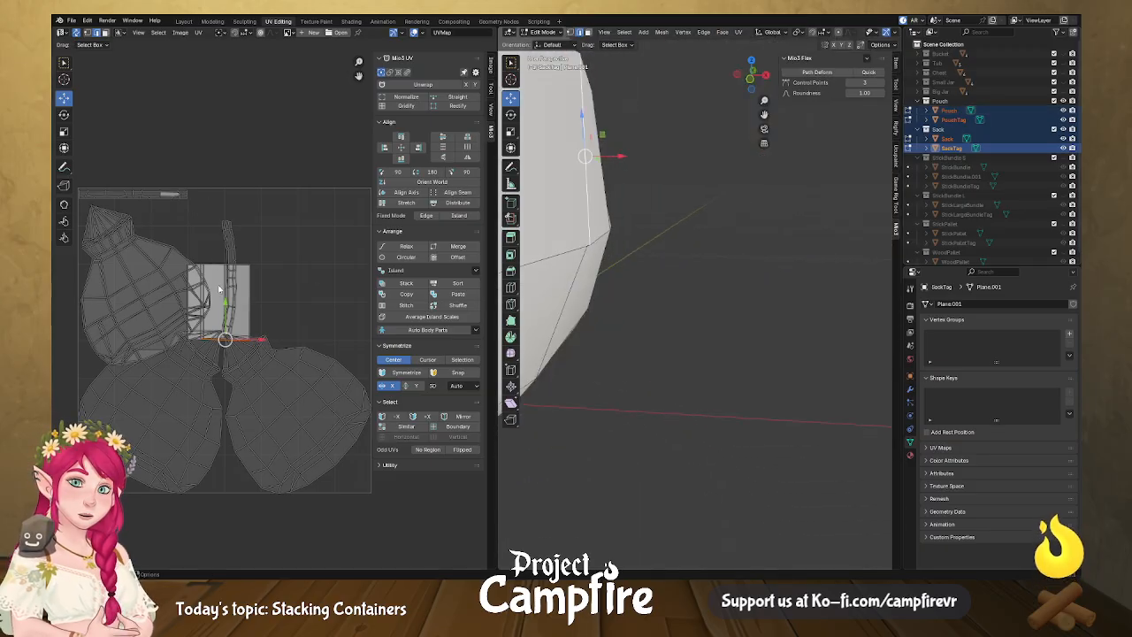
Pull the sack's neck band UV island away from the others, rectify it into a straight strip and rotate it 90 degrees.
{"action": "left_click", "coordinate": [229, 234]}
{"action": "key", "text": "l"}
{"action": "left_click_drag", "start_coordinate": [229, 278], "coordinate": [283, 207]}
{"action": "left_click", "coordinate": [457, 106]}
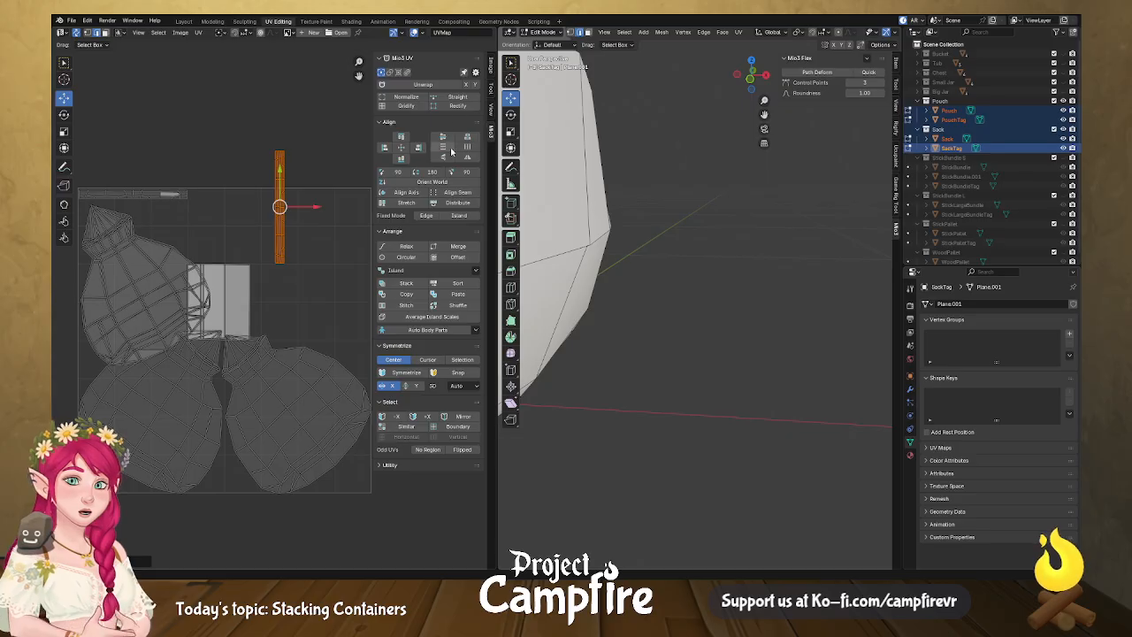
{"action": "left_click", "coordinate": [467, 172]}
Move the straightened neck band strip onto the pouch's strip at the upper-left corner of the UV space.
{"action": "left_click_drag", "start_coordinate": [280, 203], "coordinate": [240, 196]}
{"action": "middle_click_drag", "start_coordinate": [254, 240], "coordinate": [340, 254]}
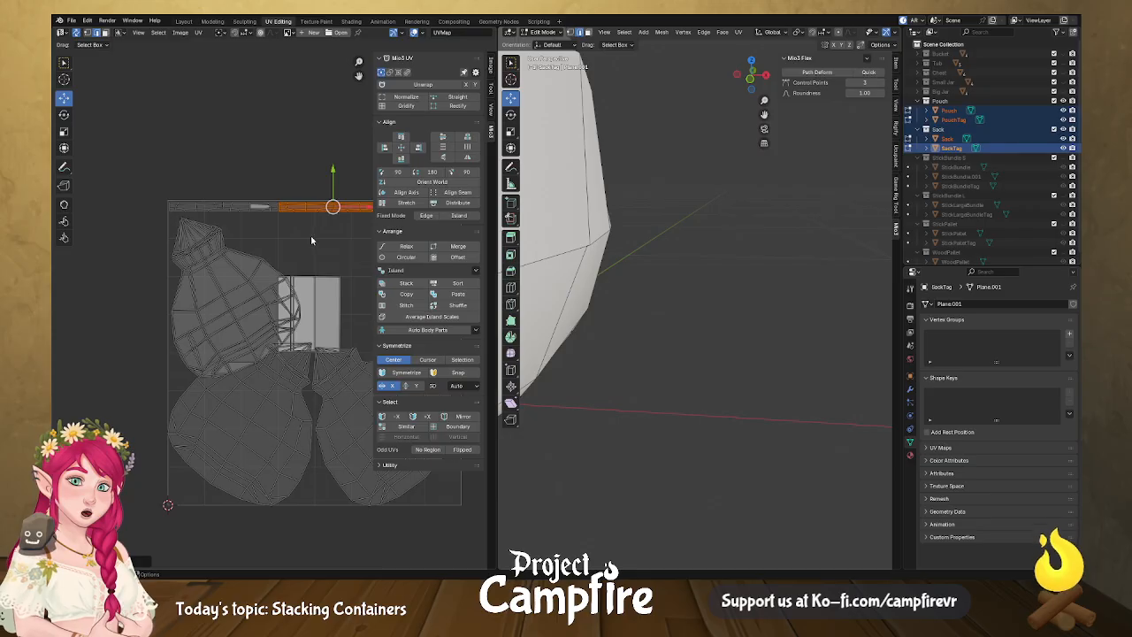
{"action": "scroll", "coordinate": [311, 237], "scroll_direction": "up", "scroll_amount": 2}
{"action": "left_click_drag", "start_coordinate": [365, 168], "coordinate": [190, 170]}
{"action": "middle_click_drag", "start_coordinate": [291, 245], "coordinate": [245, 185]}
{"action": "scroll", "coordinate": [221, 265], "scroll_direction": "down", "scroll_amount": 3}
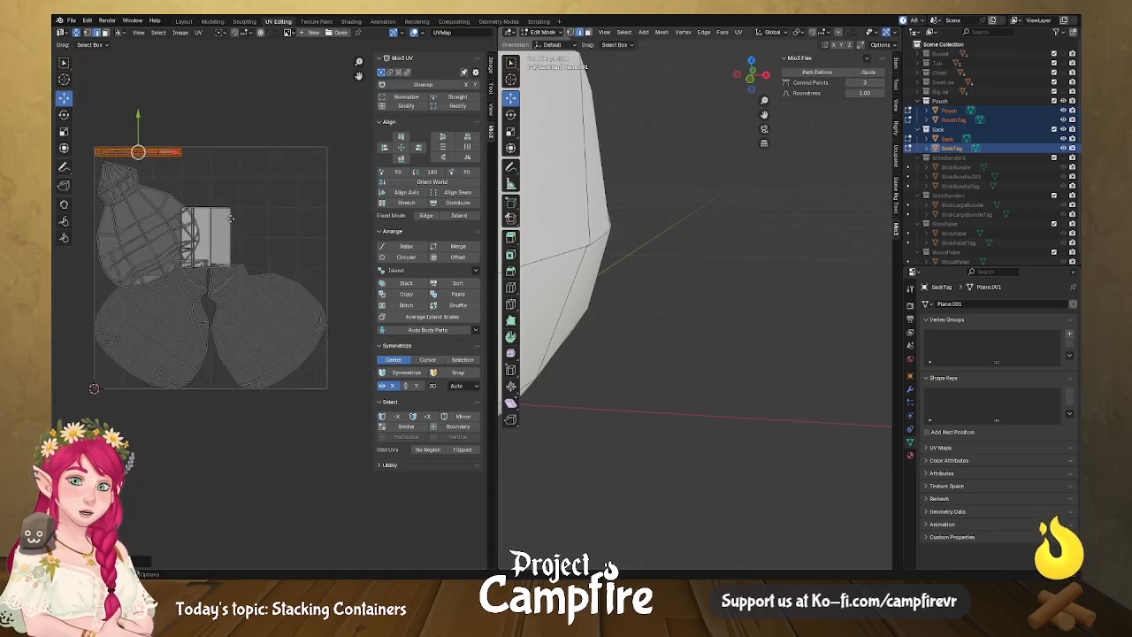
Turn off UV sync selection and select all mesh geometry so every UV island is shown.
{"action": "left_click", "coordinate": [197, 312]}
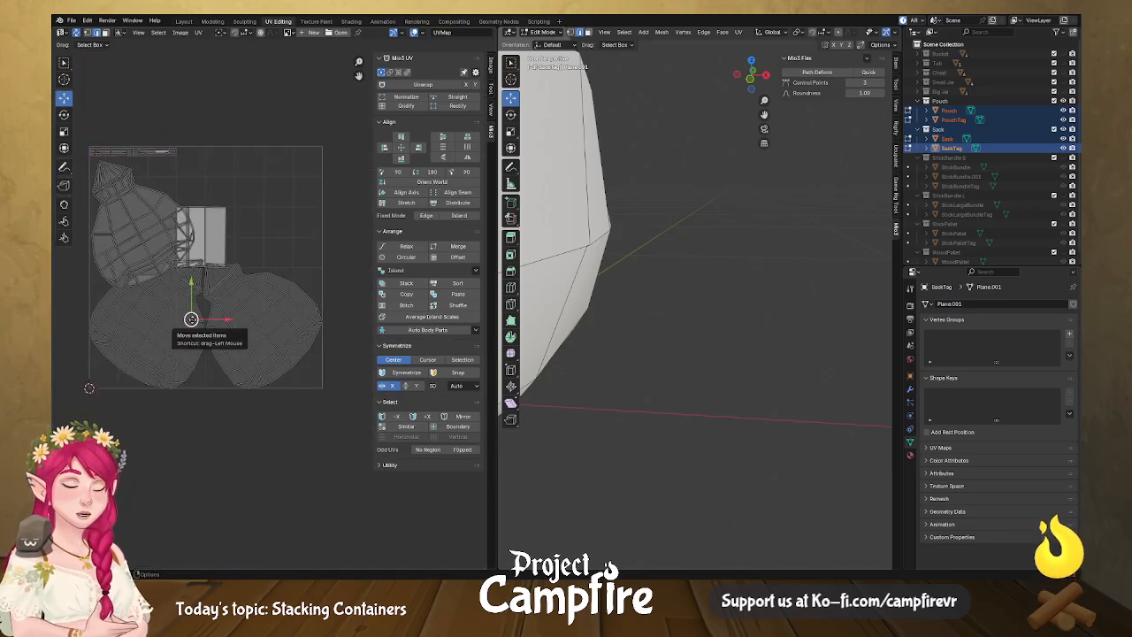
{"action": "left_click", "coordinate": [194, 323]}
{"action": "scroll", "coordinate": [194, 319], "scroll_direction": "up", "scroll_amount": 5}
{"action": "scroll", "coordinate": [195, 315], "scroll_direction": "down", "scroll_amount": 1}
{"action": "left_click", "coordinate": [77, 32]}
{"action": "key", "text": "Home"}
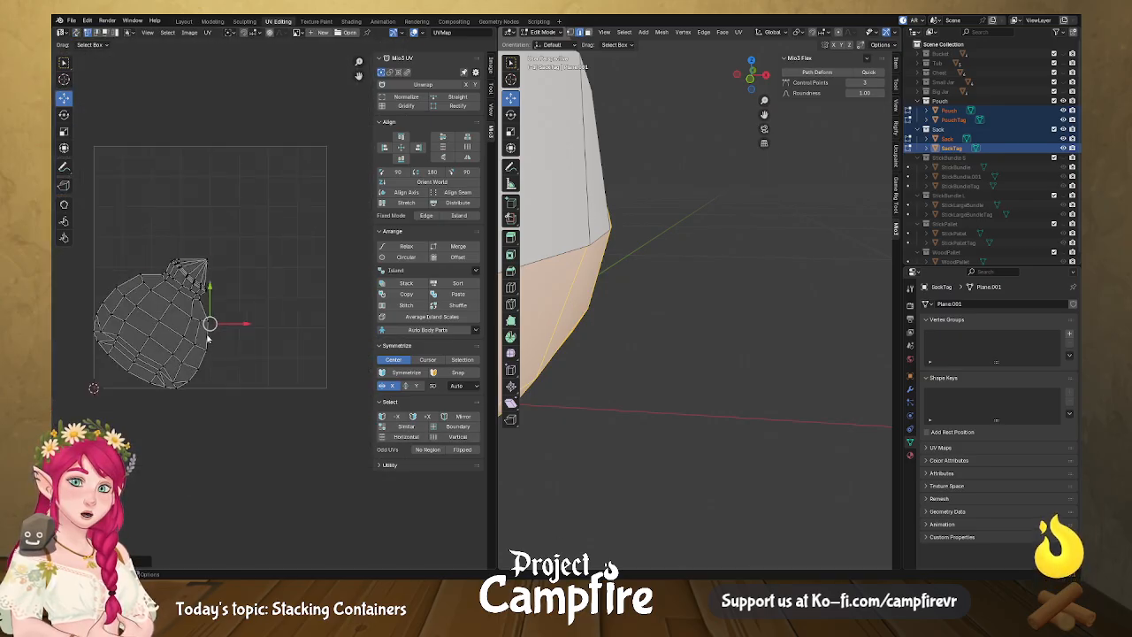
{"action": "key", "text": "a"}
{"action": "key", "text": "a"}
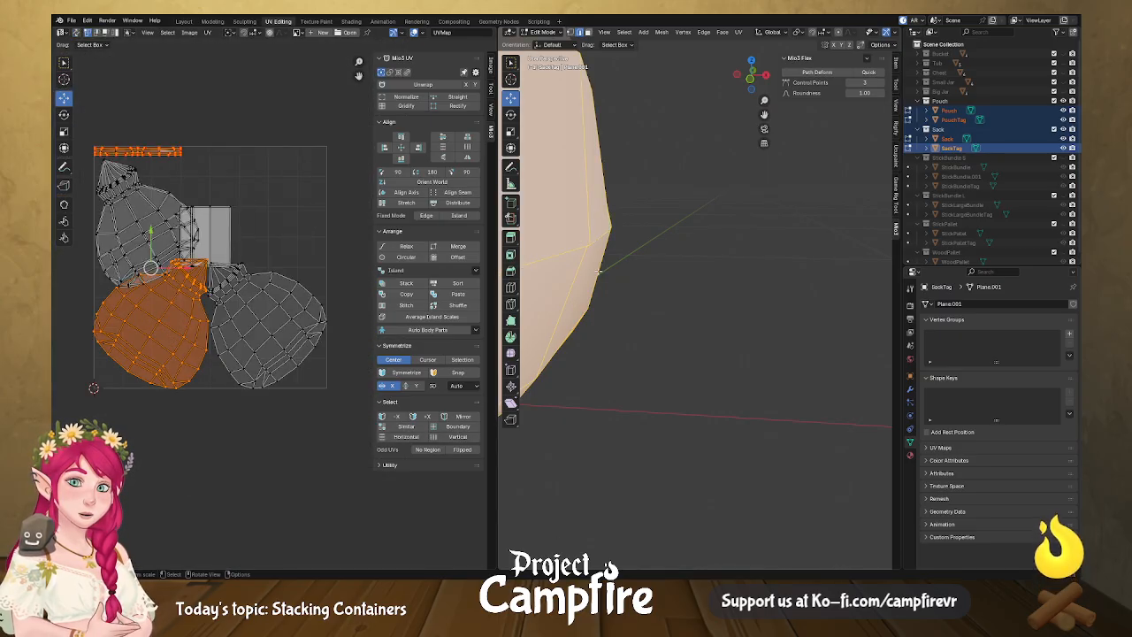
Mirror the sack's left body UV island along X and move it over the right body island.
{"action": "left_click", "coordinate": [178, 344]}
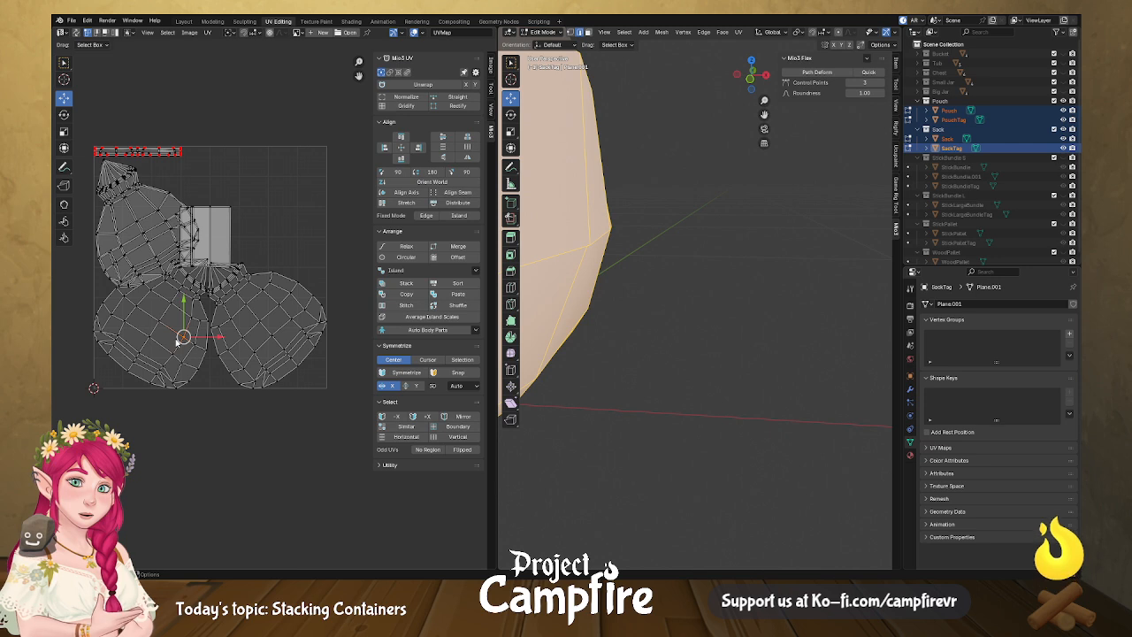
{"action": "key", "text": "l"}
{"action": "right_click", "coordinate": [178, 344]}
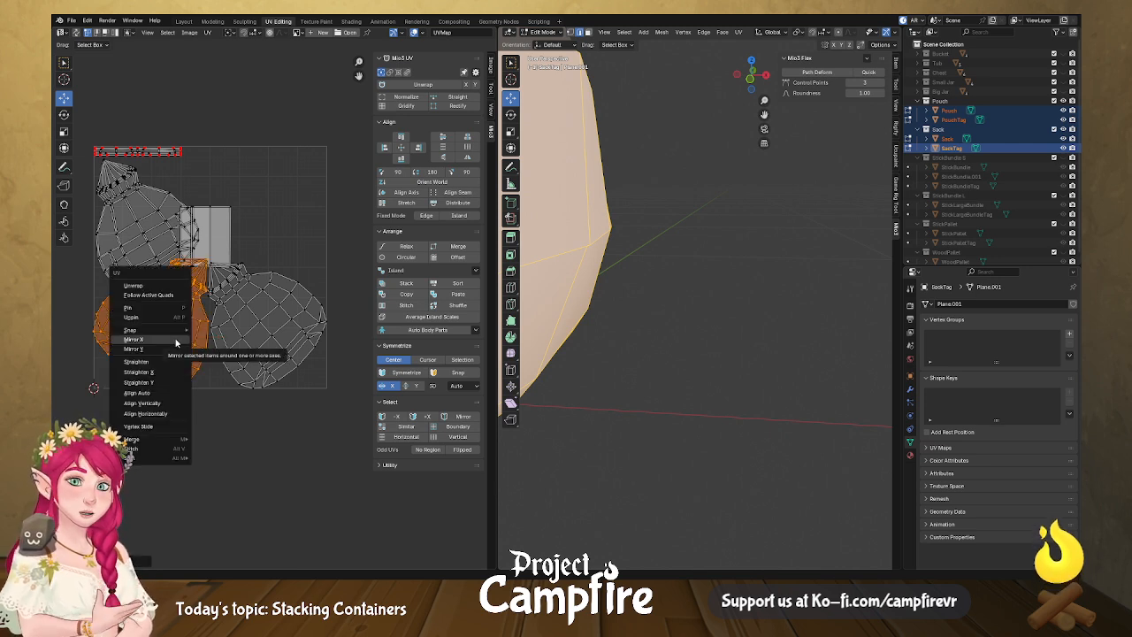
{"action": "left_click", "coordinate": [177, 353]}
{"action": "left_click_drag", "start_coordinate": [150, 323], "coordinate": [275, 322]}
{"action": "left_click", "coordinate": [275, 322]}
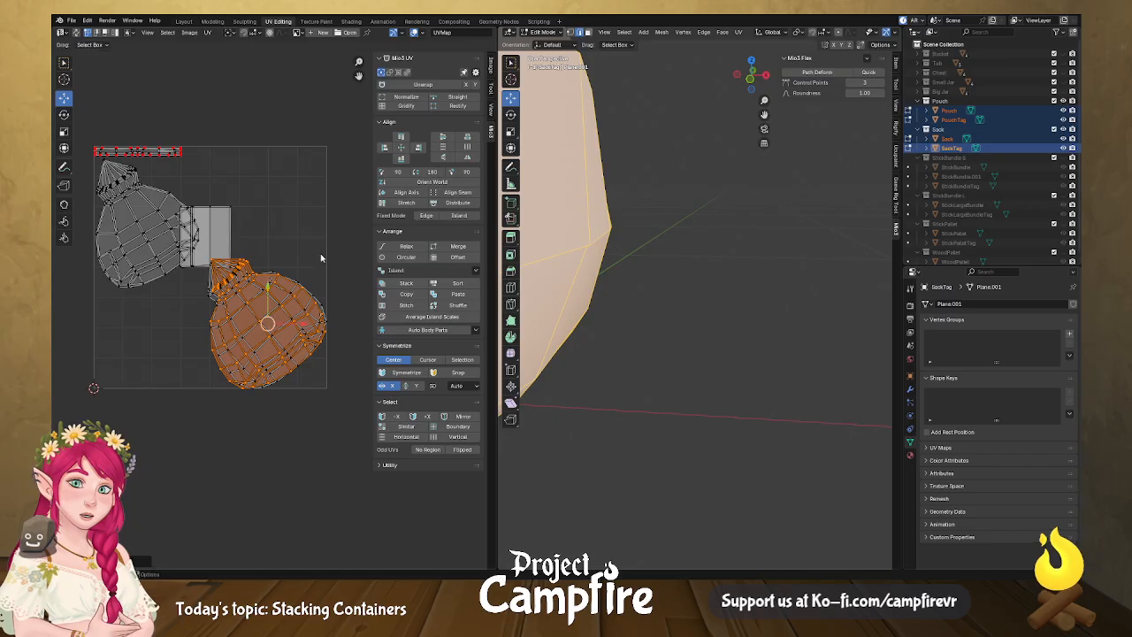
Rotate the stacked sack body UV islands slightly and nudge them up to fit the lower-right corner of the UV space.
{"action": "key", "text": "r"}
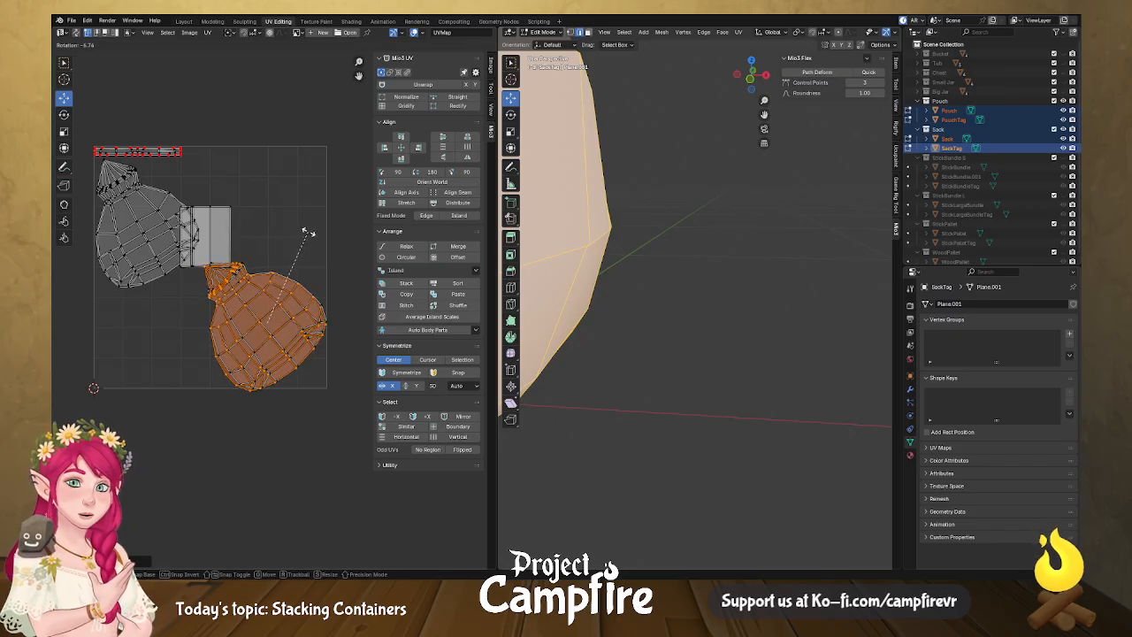
{"action": "left_click", "coordinate": [309, 235]}
{"action": "left_click_drag", "start_coordinate": [265, 326], "coordinate": [265, 323]}
{"action": "scroll", "coordinate": [260, 323], "scroll_direction": "up", "scroll_amount": 6}
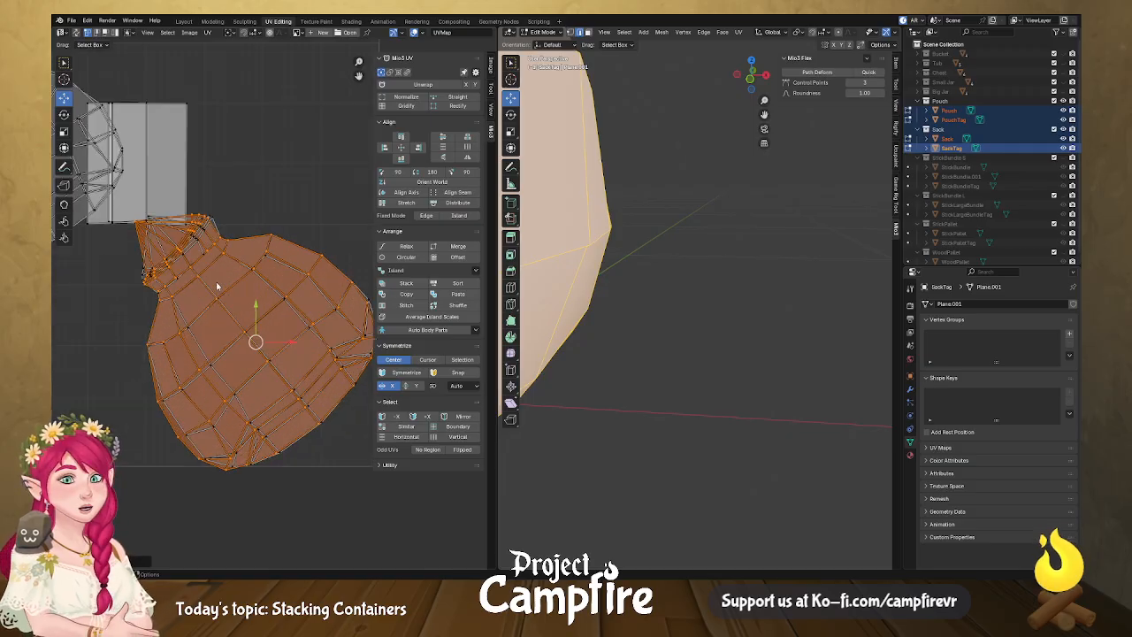
{"action": "left_click", "coordinate": [160, 241]}
{"action": "left_click_drag", "start_coordinate": [160, 241], "coordinate": [177, 232]}
Move both tag UV islands, one over the other, to the lower-left corner of the UV space below the pouch body.
{"action": "scroll", "coordinate": [237, 297], "scroll_direction": "down", "scroll_amount": 3}
{"action": "middle_click_drag", "start_coordinate": [167, 283], "coordinate": [263, 241]}
{"action": "scroll", "coordinate": [199, 291], "scroll_direction": "down", "scroll_amount": 3}
{"action": "scroll", "coordinate": [212, 284], "scroll_direction": "up", "scroll_amount": 1}
{"action": "left_click", "coordinate": [254, 157]}
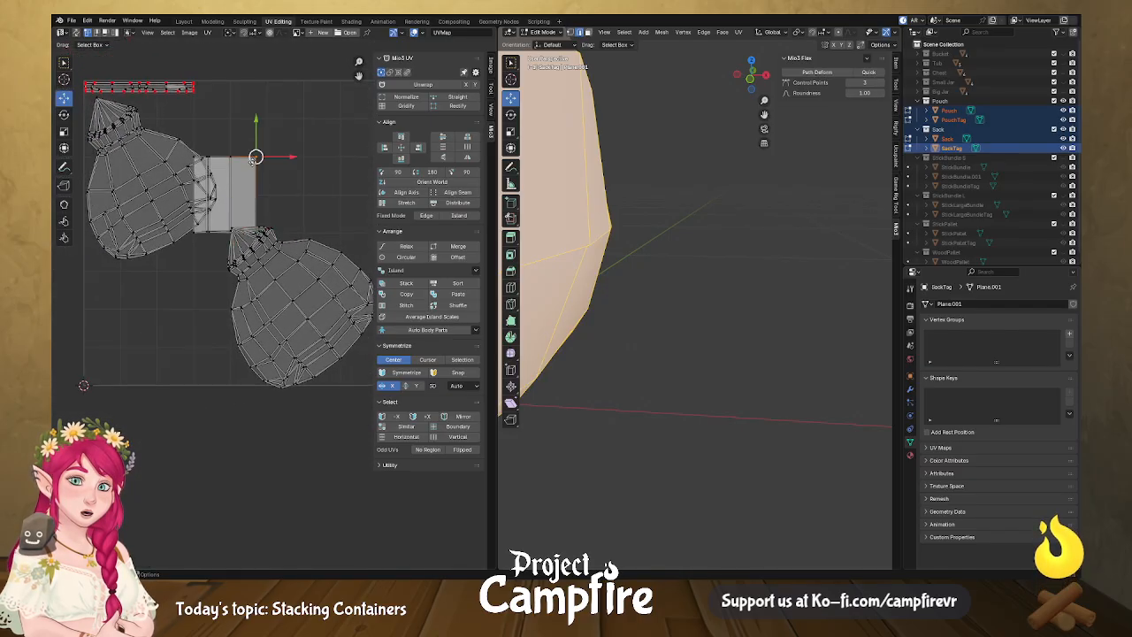
{"action": "double_click", "coordinate": [254, 163]}
{"action": "left_click_drag", "start_coordinate": [230, 194], "coordinate": [119, 333]}
{"action": "left_click", "coordinate": [229, 157]}
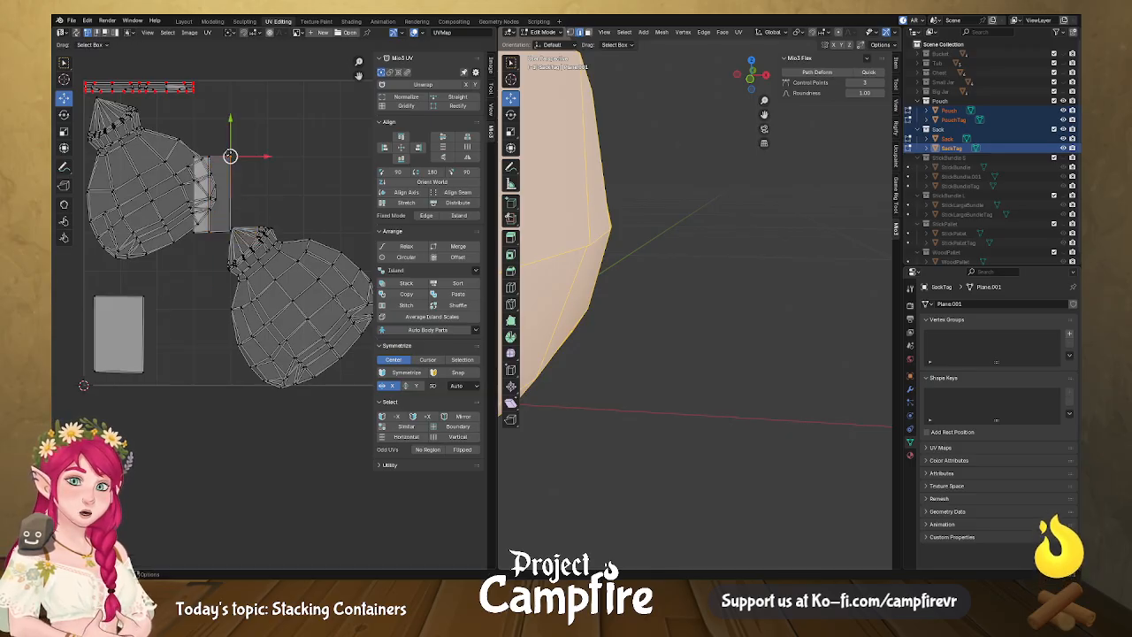
{"action": "double_click", "coordinate": [230, 156]}
{"action": "left_click_drag", "start_coordinate": [226, 192], "coordinate": [114, 334]}
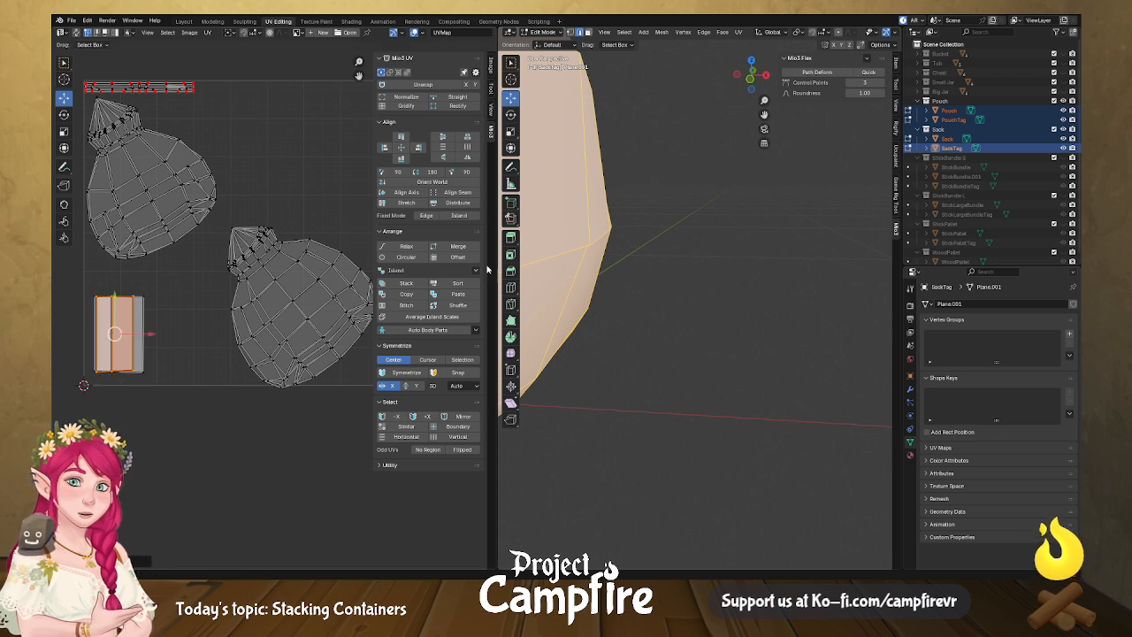
Try to shift individual edges of the narrower tag UV island lying over the sack tag's island.
{"action": "scroll", "coordinate": [620, 252], "scroll_direction": "down", "scroll_amount": 10}
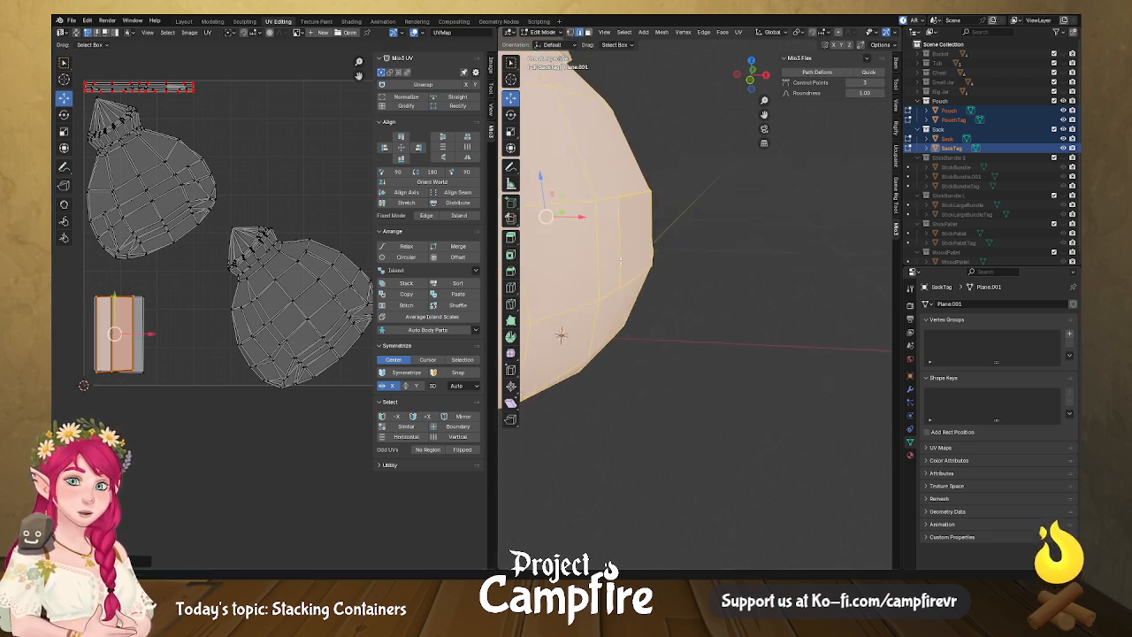
{"action": "middle_click_drag", "start_coordinate": [621, 261], "coordinate": [531, 265]}
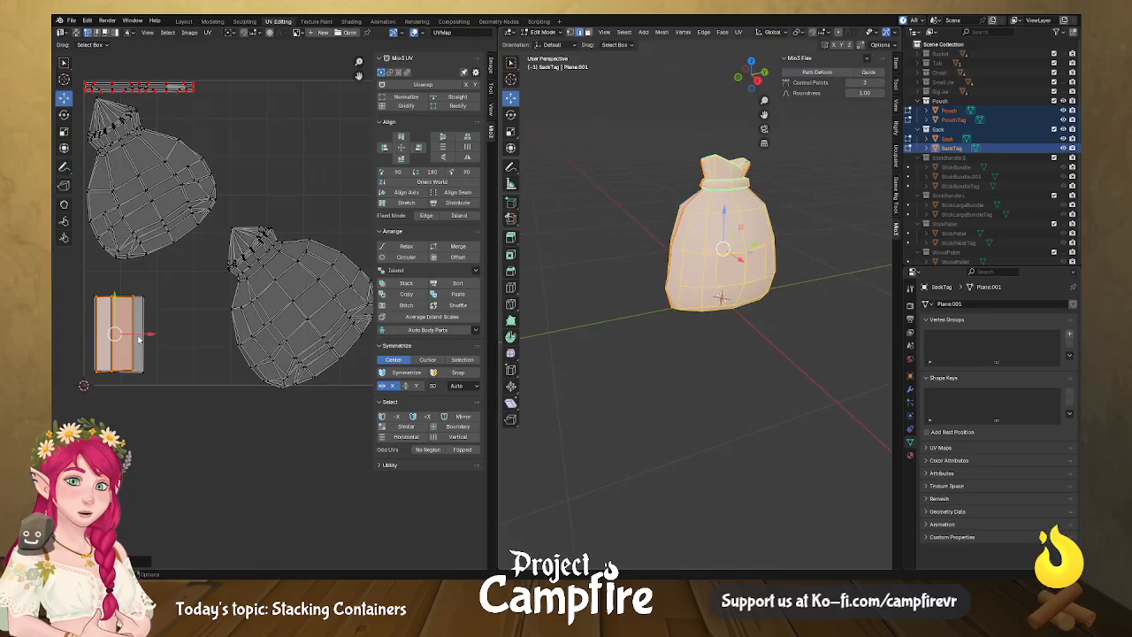
{"action": "left_click", "coordinate": [137, 310]}
{"action": "left_click", "coordinate": [141, 332]}
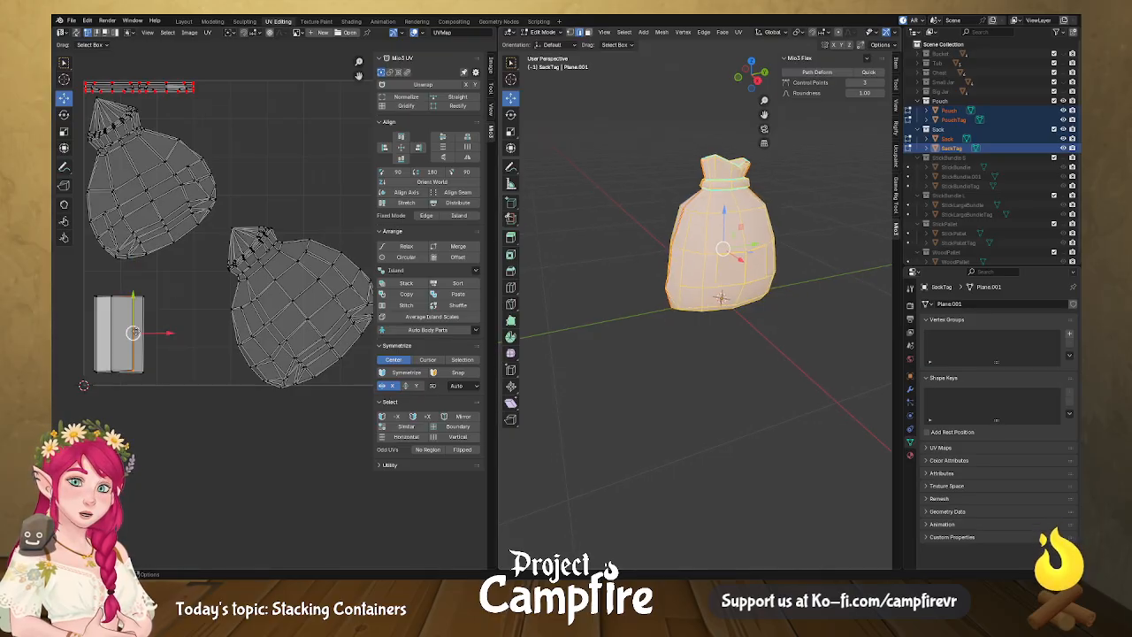
{"action": "key", "text": "g"}
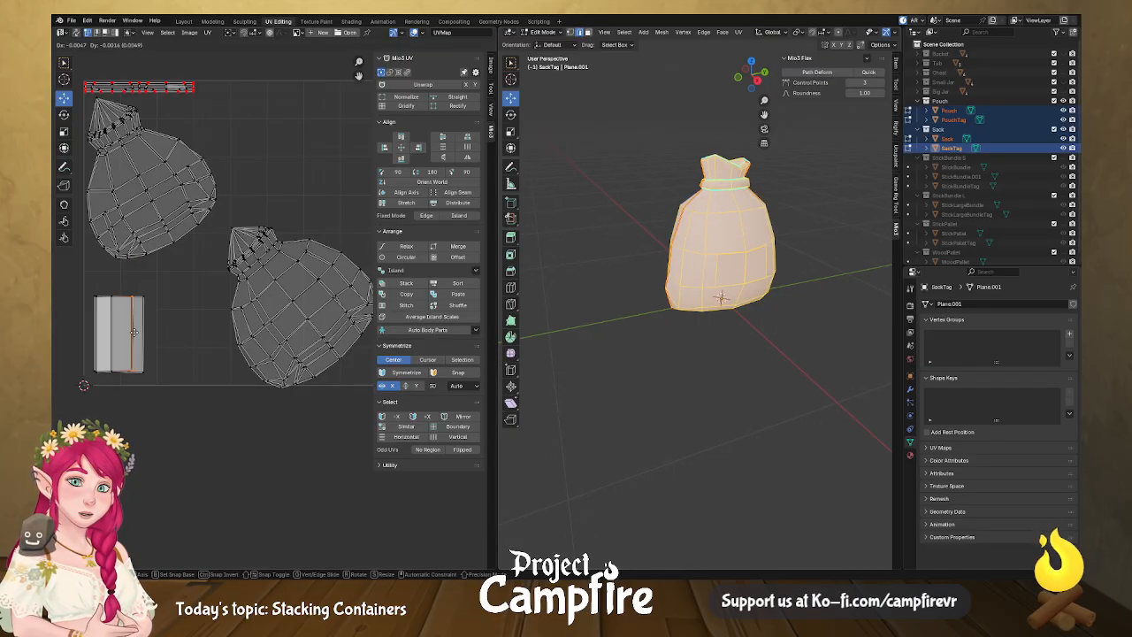
{"action": "left_click", "coordinate": [121, 351]}
{"action": "scroll", "coordinate": [121, 351], "scroll_direction": "up", "scroll_amount": 4}
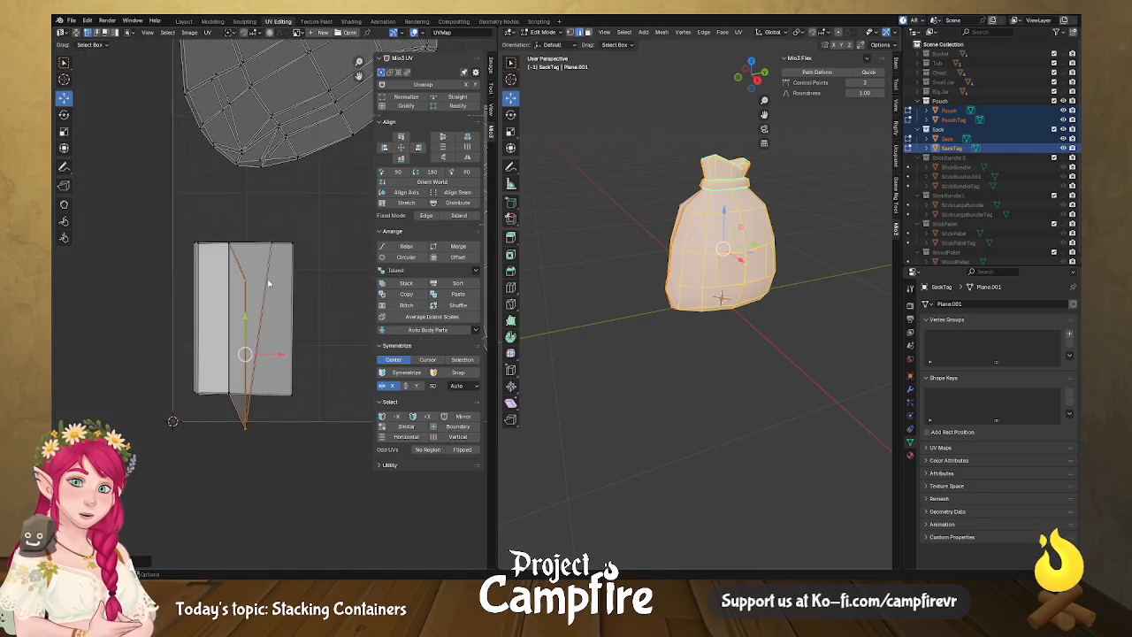
{"action": "left_click", "coordinate": [228, 251]}
{"action": "key", "text": "g"}
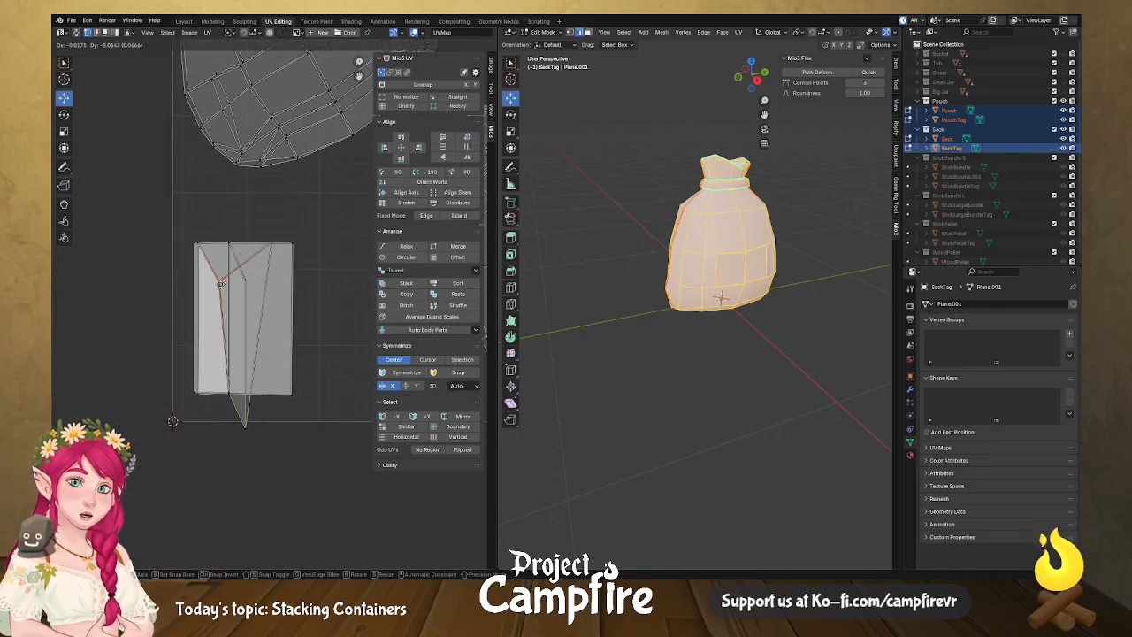
{"action": "left_click", "coordinate": [209, 237]}
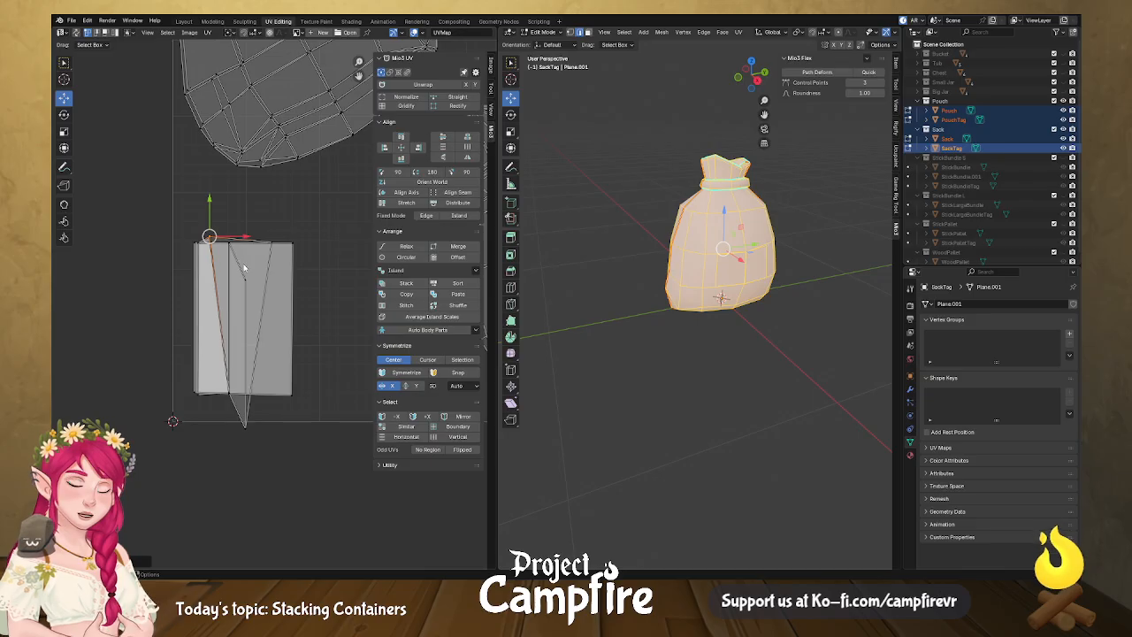
Select the whole distorted tag island and pull it aside, clear of the sack tag's island.
{"action": "key", "text": "l"}
{"action": "key", "text": "g"}
{"action": "left_click", "coordinate": [360, 264]}
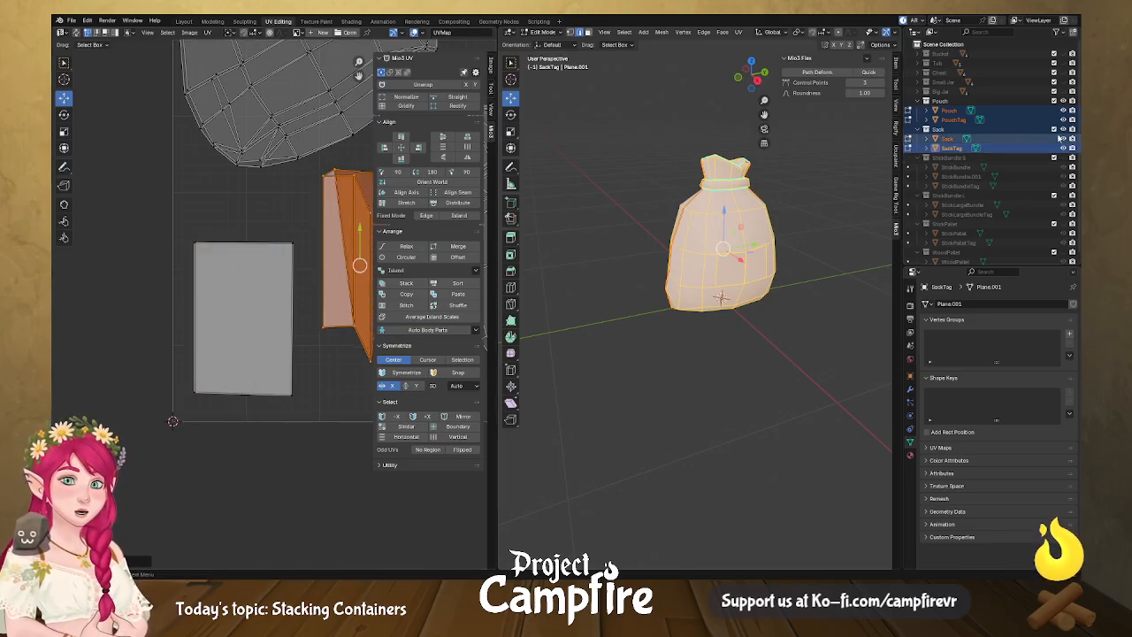
Hide the Sack and SackTag objects so that only the pouch and its tag are shown.
{"action": "left_click", "coordinate": [1063, 138]}
{"action": "left_click", "coordinate": [1063, 148]}
{"action": "scroll", "coordinate": [746, 302], "scroll_direction": "up", "scroll_amount": 4}
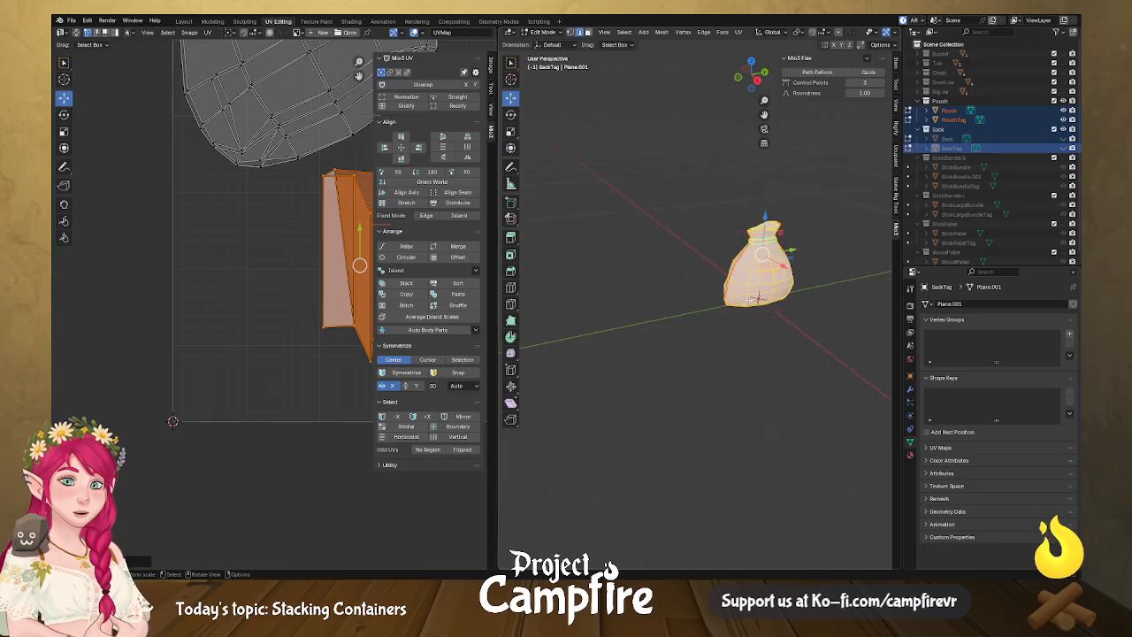
{"action": "scroll", "coordinate": [747, 301], "scroll_direction": "up", "scroll_amount": 1}
Select only the pouch tag's linked geometry and unwrap it again.
{"action": "left_click", "coordinate": [772, 268]}
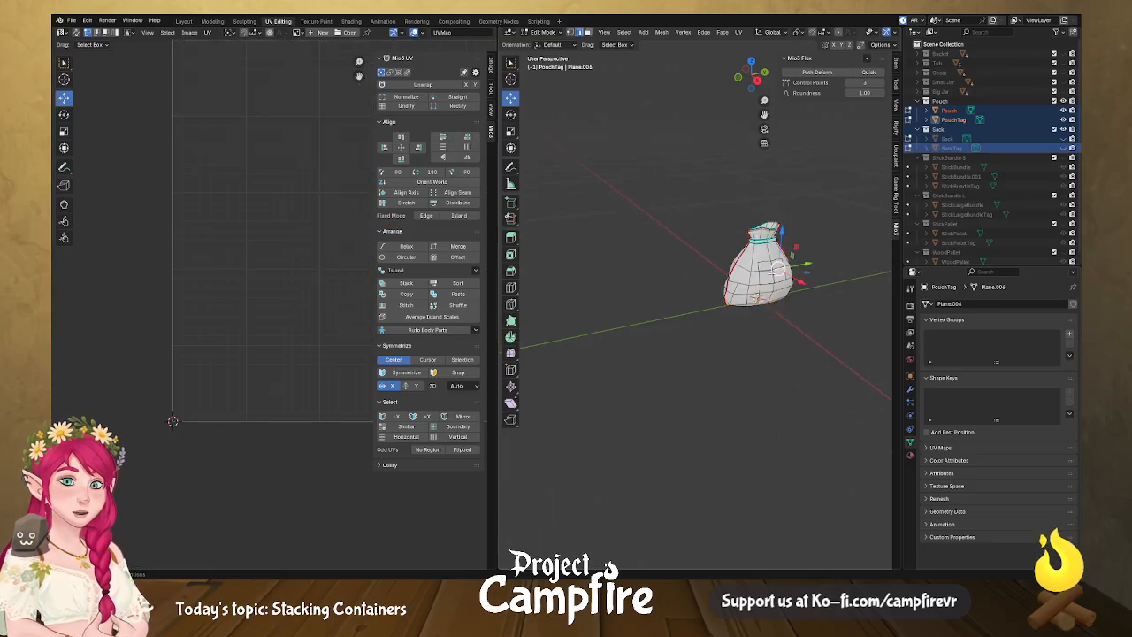
{"action": "left_click", "coordinate": [960, 120]}
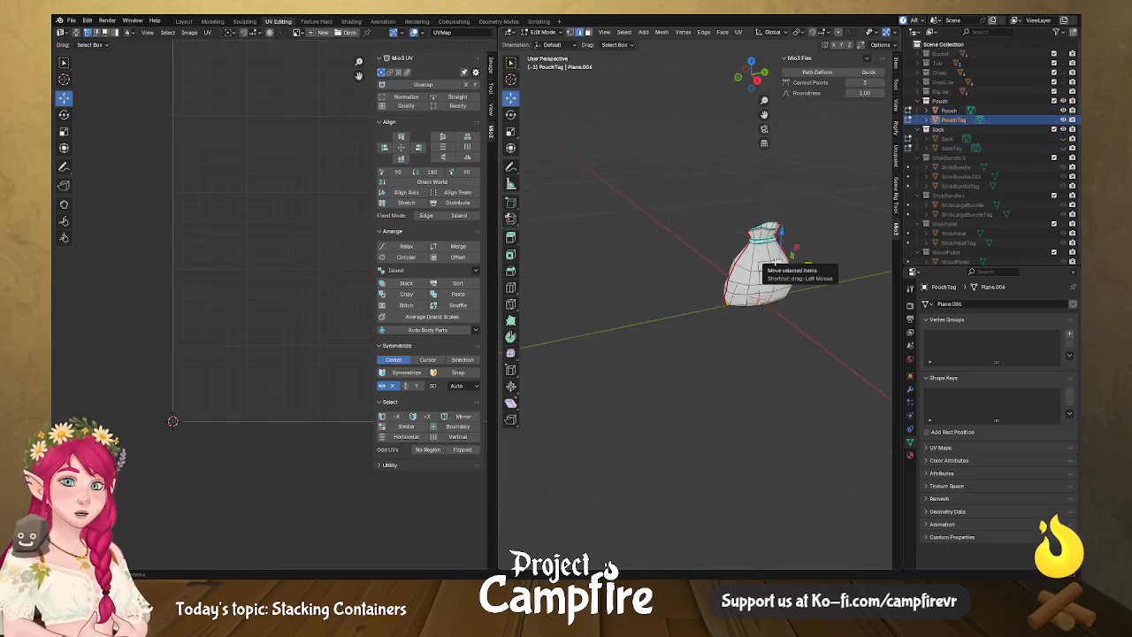
{"action": "key", "text": "a"}
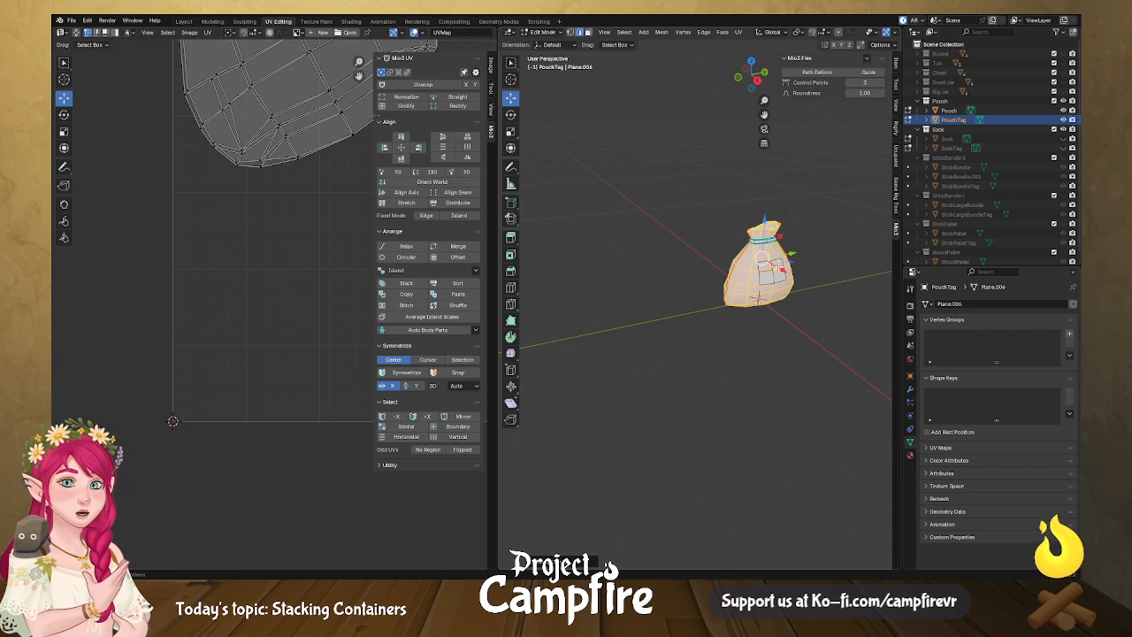
{"action": "key", "text": "alt+a"}
{"action": "key", "text": "l"}
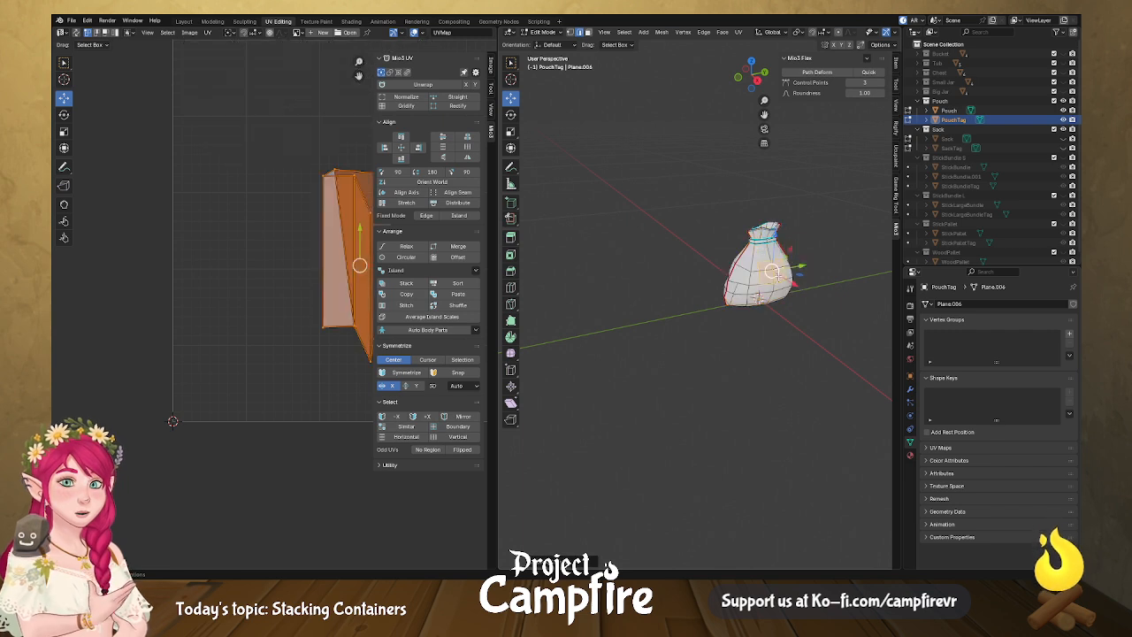
{"action": "key", "text": "u"}
{"action": "left_click", "coordinate": [698, 275]}
{"action": "scroll", "coordinate": [272, 260], "scroll_direction": "down", "scroll_amount": 3}
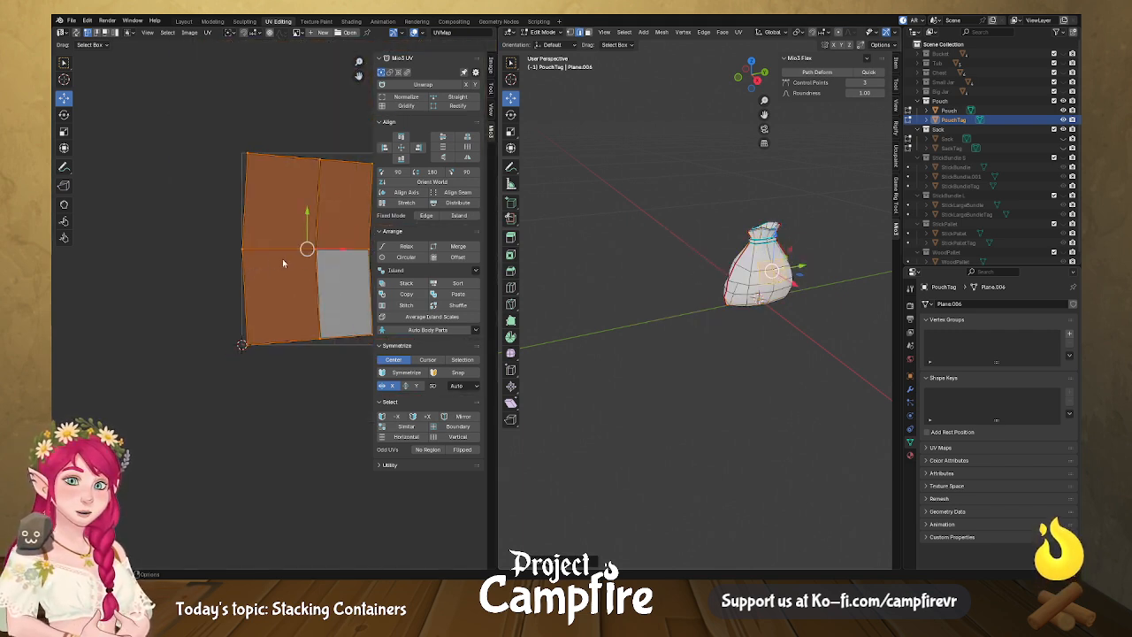
{"action": "middle_click_drag", "start_coordinate": [272, 264], "coordinate": [243, 261]}
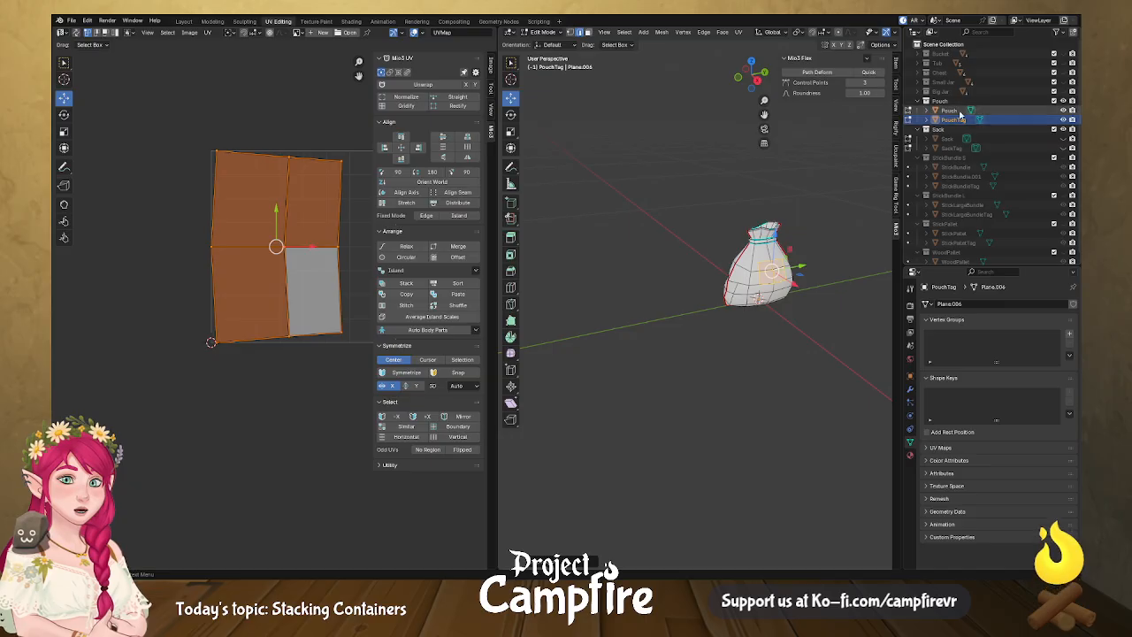
Unhide Sack and SackTag and put them into Edit Mode together with Pouch and PouchTag.
{"action": "left_click_drag", "start_coordinate": [958, 112], "coordinate": [948, 140]}
{"action": "left_click", "coordinate": [543, 32]}
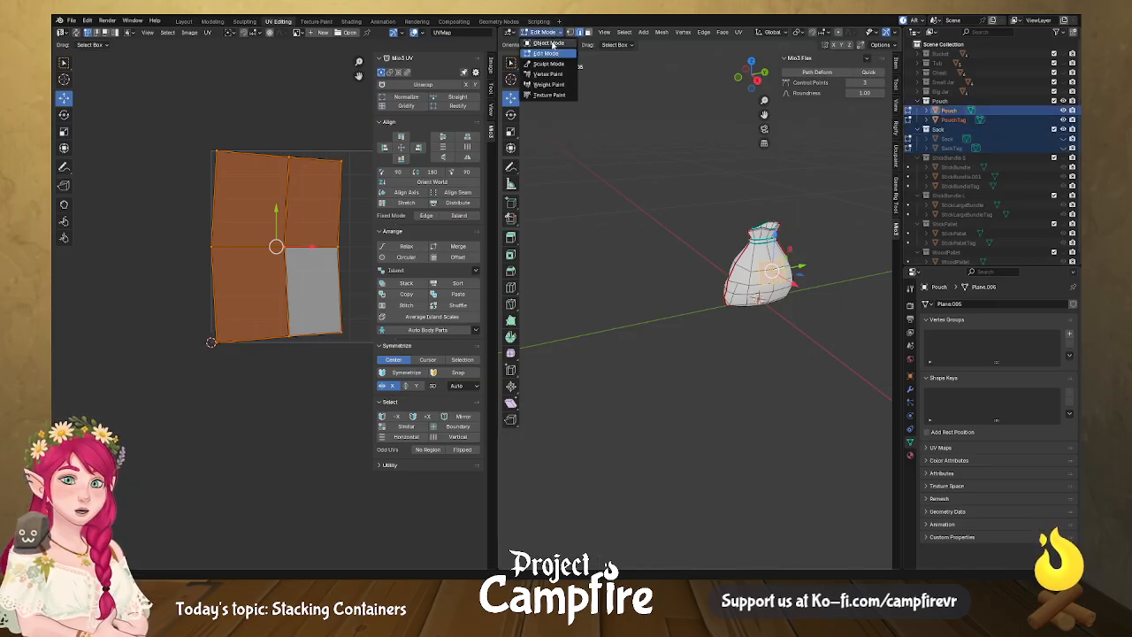
{"action": "left_click", "coordinate": [548, 44]}
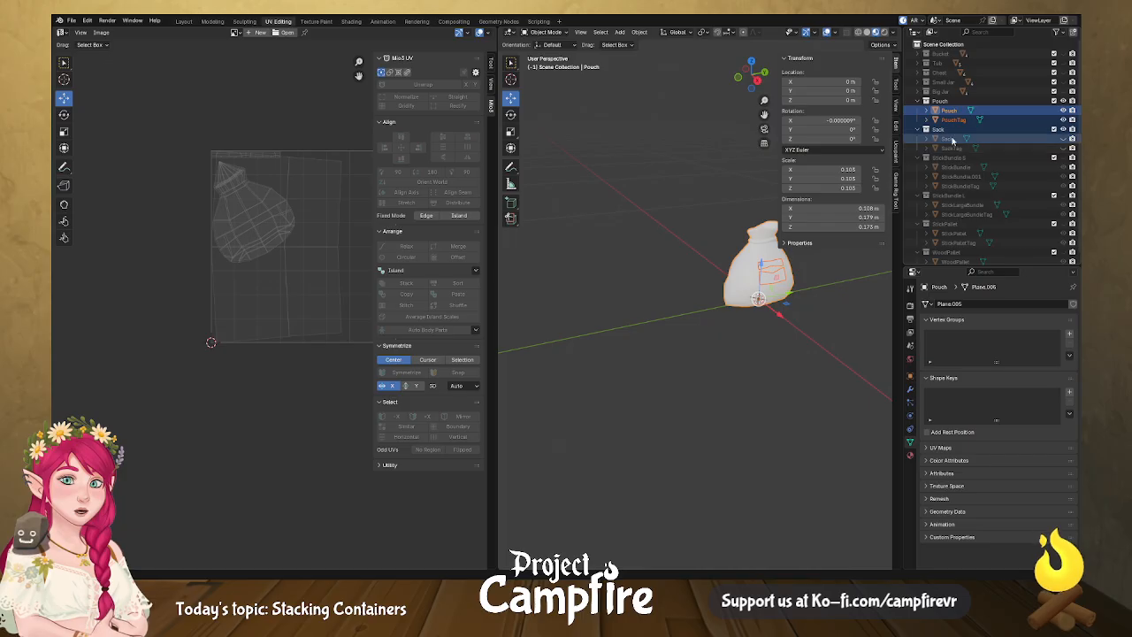
{"action": "left_click", "coordinate": [952, 140], "text": "ctrl"}
{"action": "left_click", "coordinate": [954, 150], "text": "ctrl"}
{"action": "left_click", "coordinate": [1064, 139]}
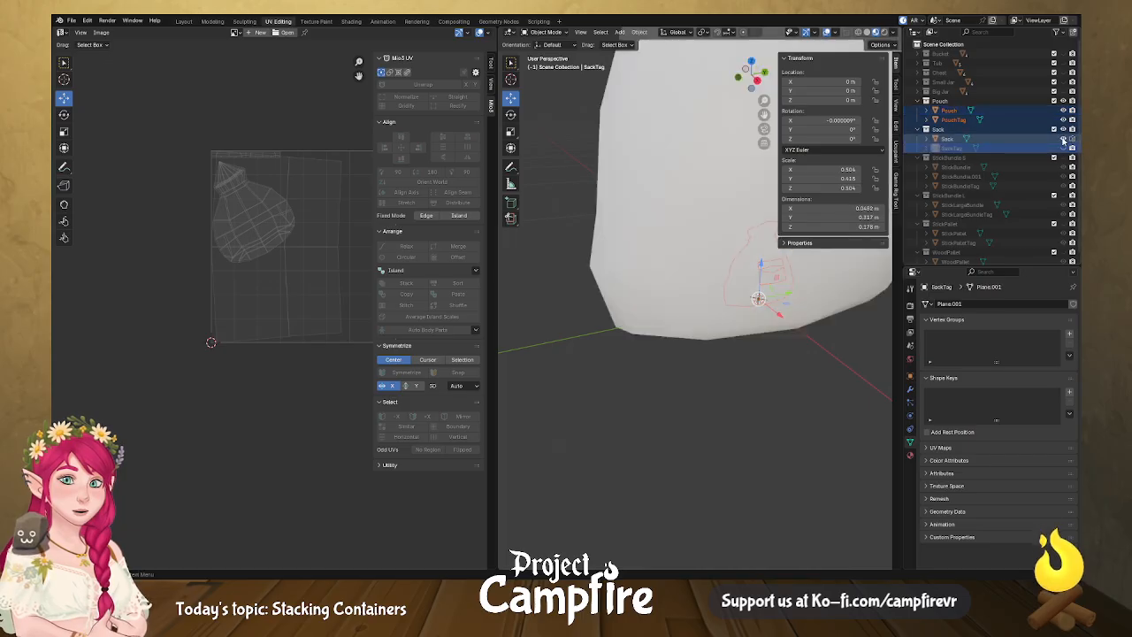
{"action": "left_click", "coordinate": [959, 146], "text": "ctrl"}
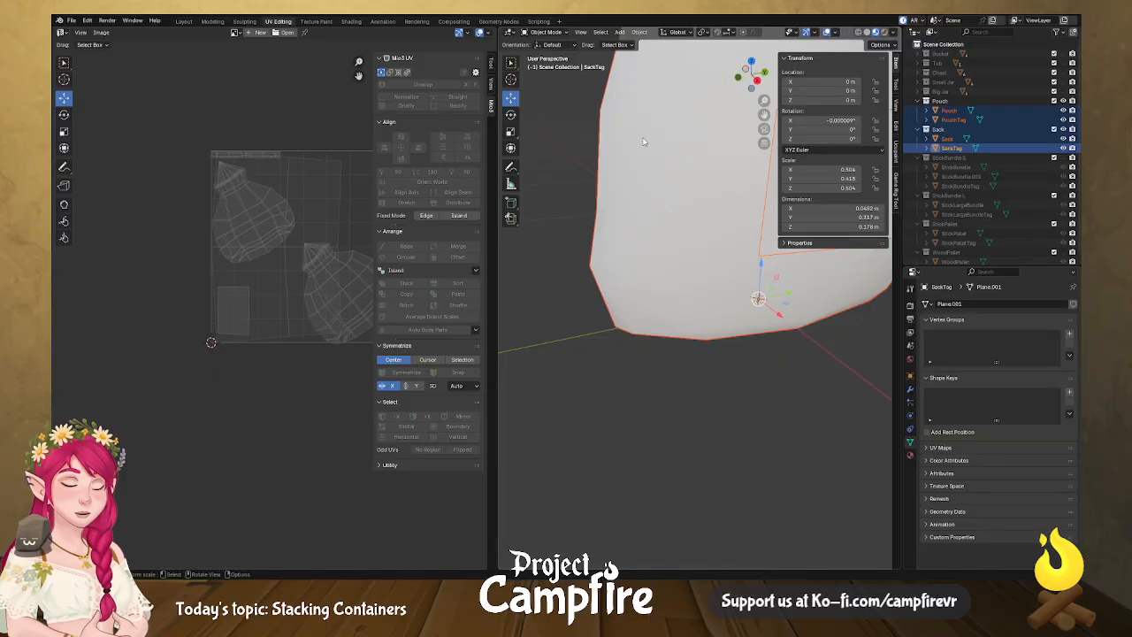
{"action": "key", "text": "Tab"}
{"action": "middle_click_drag", "start_coordinate": [304, 257], "coordinate": [189, 258]}
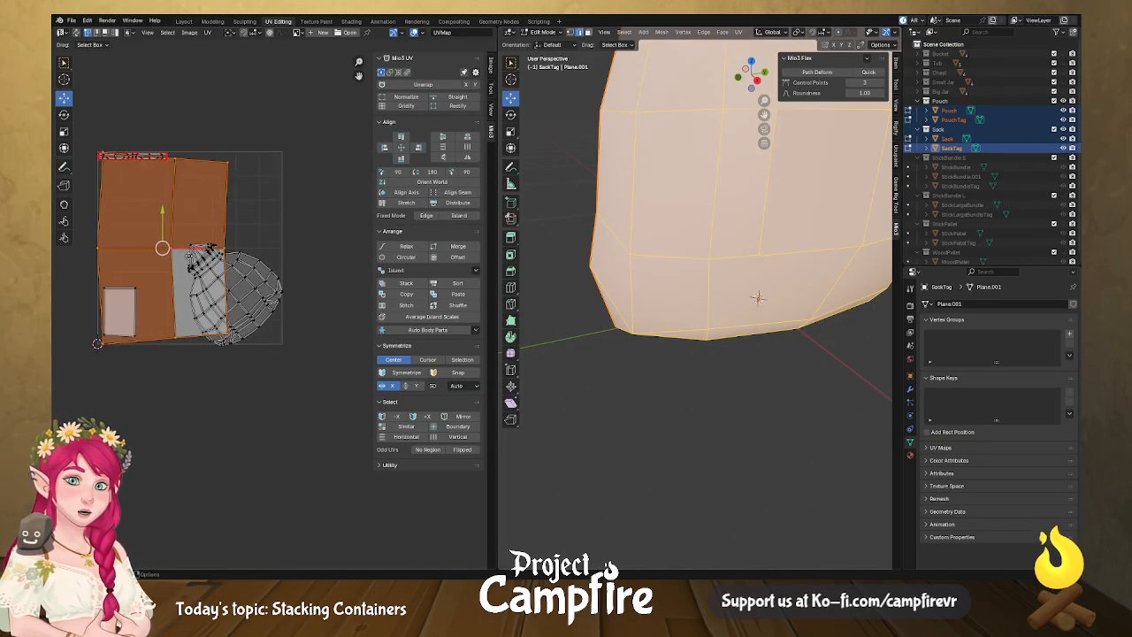
Select all mesh geometry so that the UV islands of all four objects are shown.
{"action": "key", "text": "s"}
{"action": "left_click", "coordinate": [720, 168]}
{"action": "scroll", "coordinate": [721, 168], "scroll_direction": "down", "scroll_amount": 5}
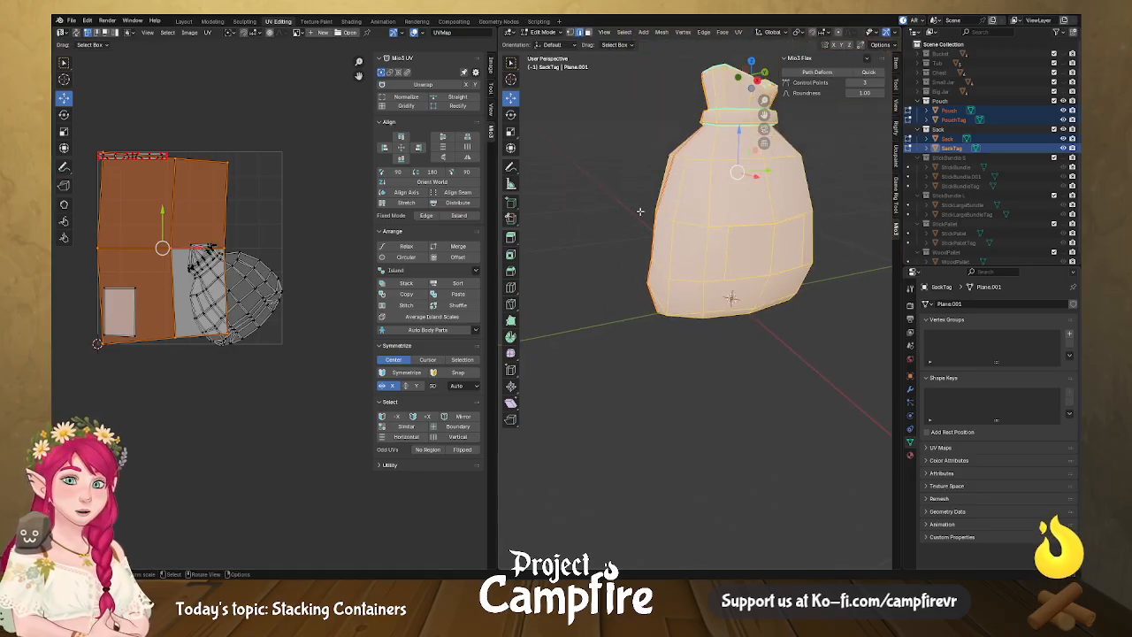
{"action": "left_click", "coordinate": [636, 211]}
{"action": "key", "text": "a"}
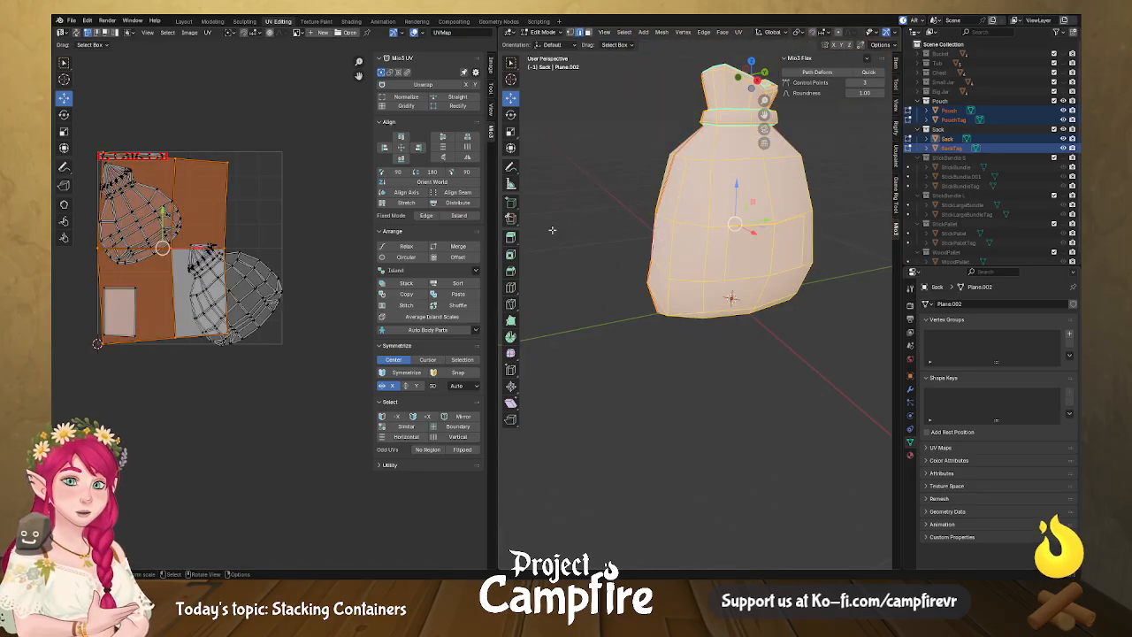
Select the pouch tag's oversized UV island and rectify it into a straight rectangular grid.
{"action": "scroll", "coordinate": [261, 207], "scroll_direction": "up", "scroll_amount": 2}
{"action": "left_click", "coordinate": [260, 129]}
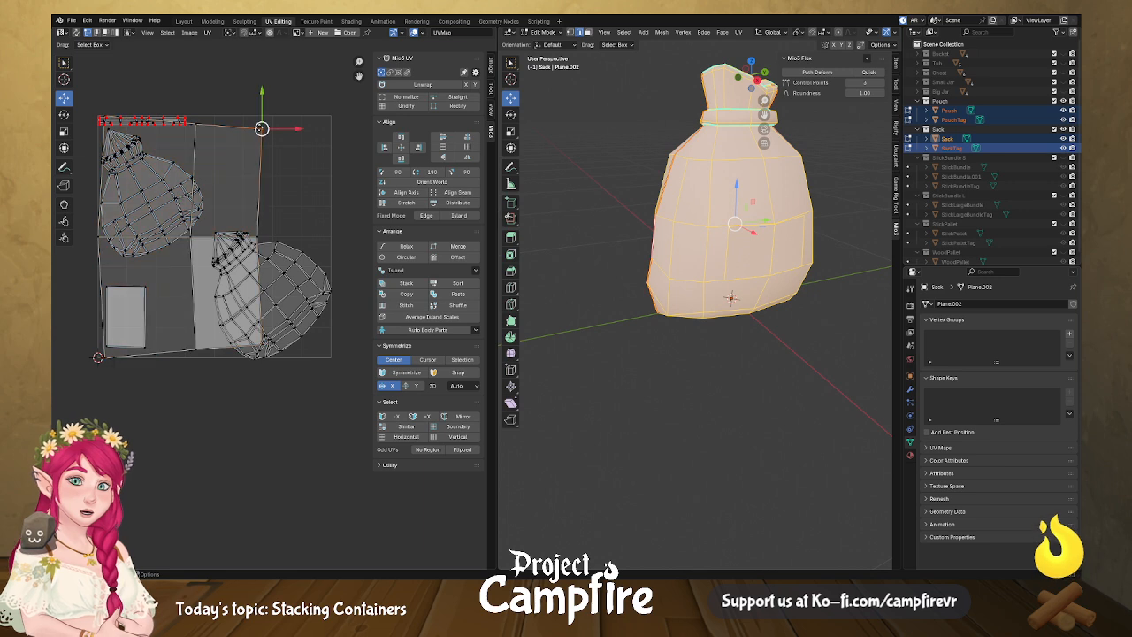
{"action": "key", "text": "a"}
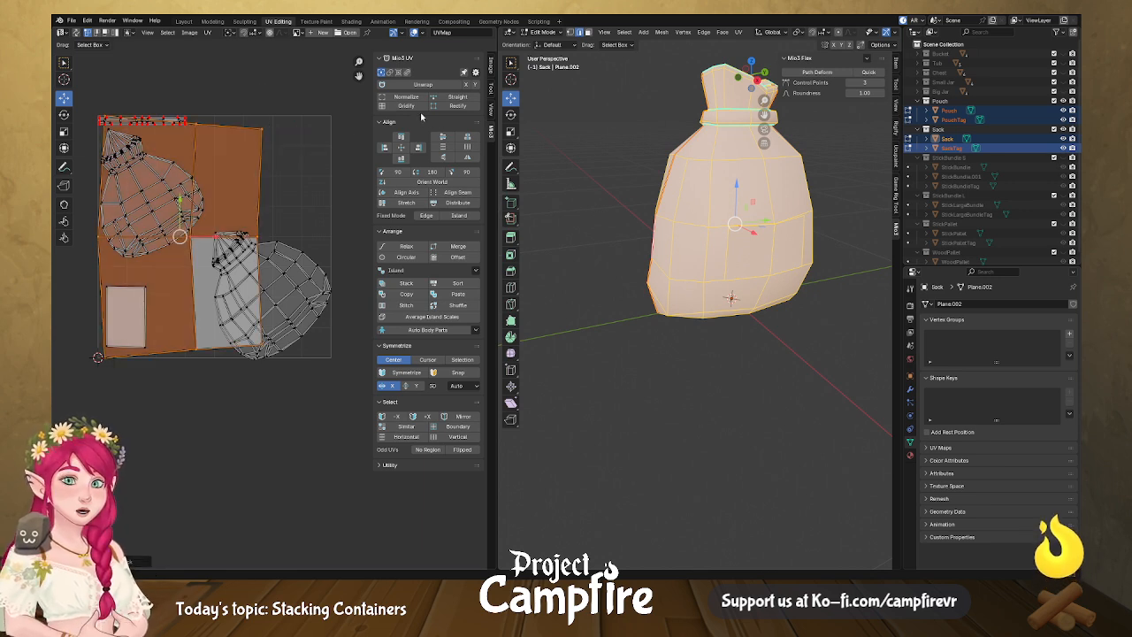
Scale the pouch tag's island down and fit it exactly over the sack tag's island in the lower-left corner.
{"action": "key", "text": "s"}
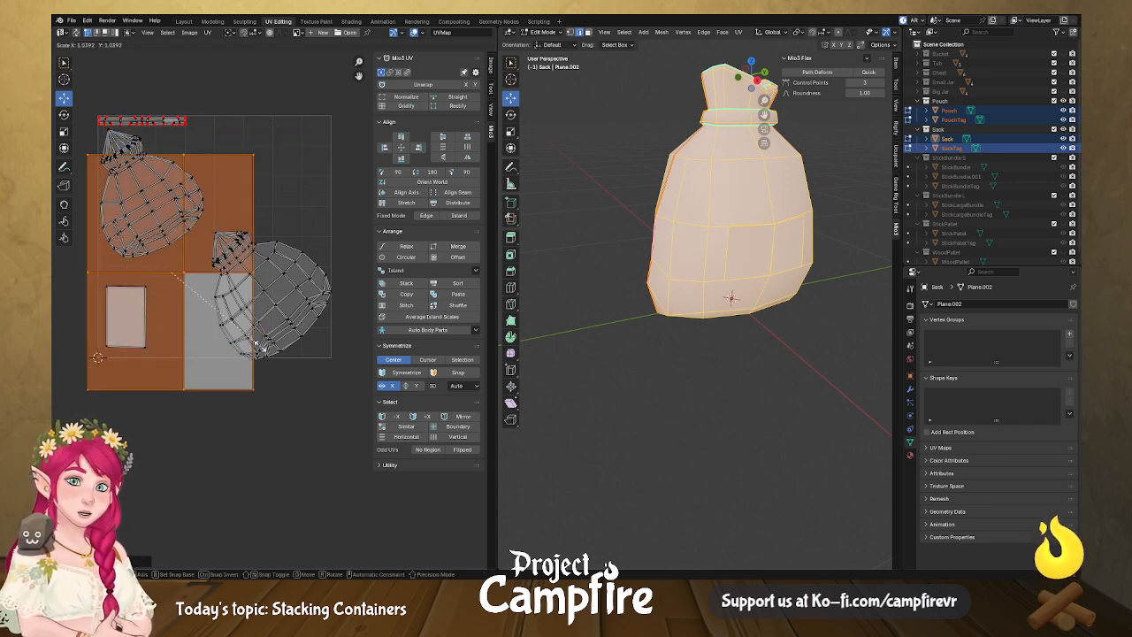
{"action": "left_click", "coordinate": [168, 256]}
{"action": "key", "text": "g"}
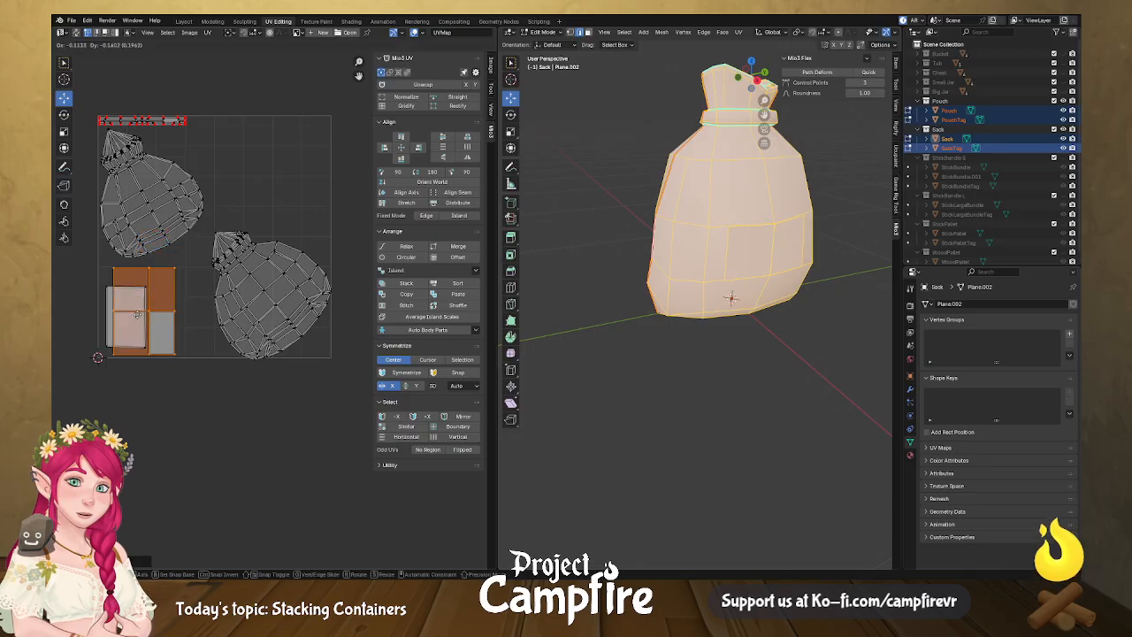
{"action": "left_click", "coordinate": [137, 312]}
{"action": "key", "text": "s"}
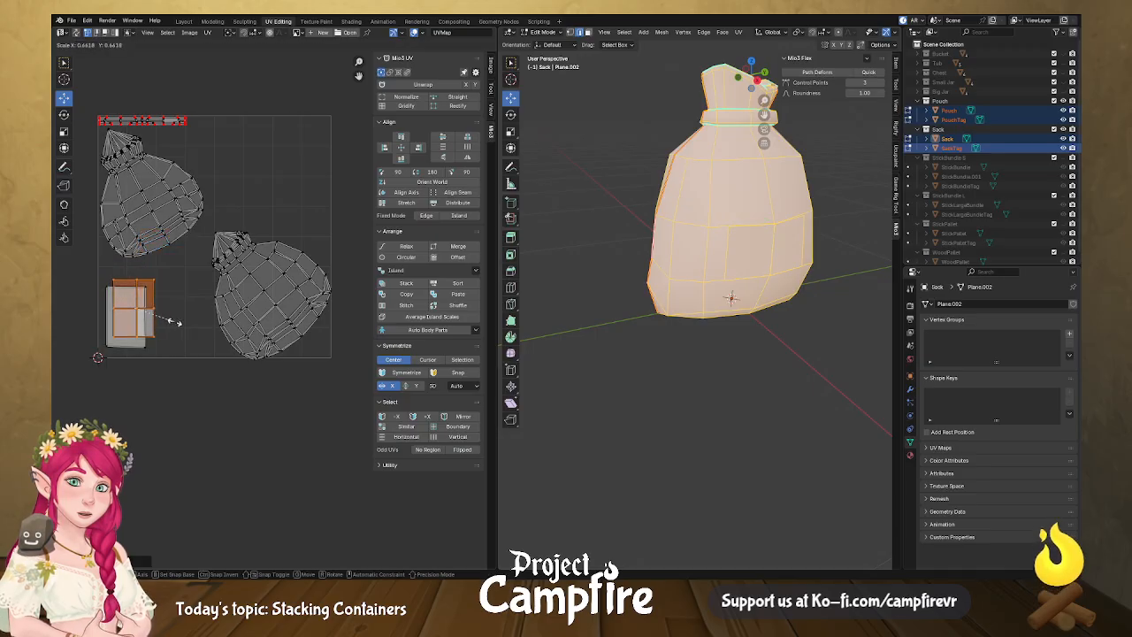
{"action": "left_click", "coordinate": [133, 309]}
{"action": "key", "text": "g"}
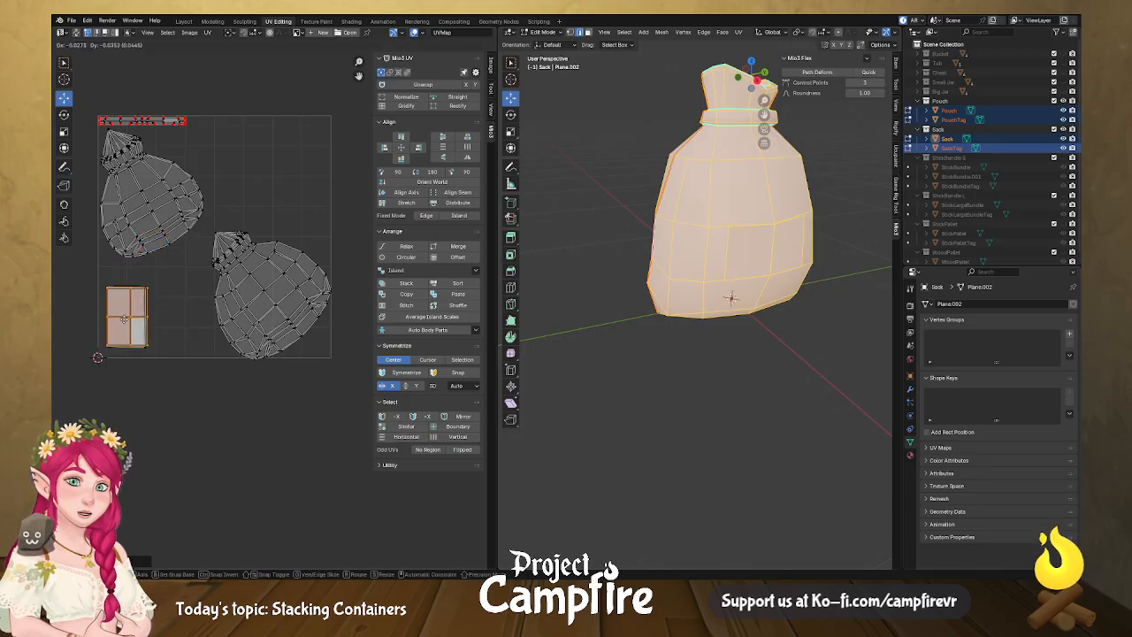
{"action": "left_click", "coordinate": [124, 318]}
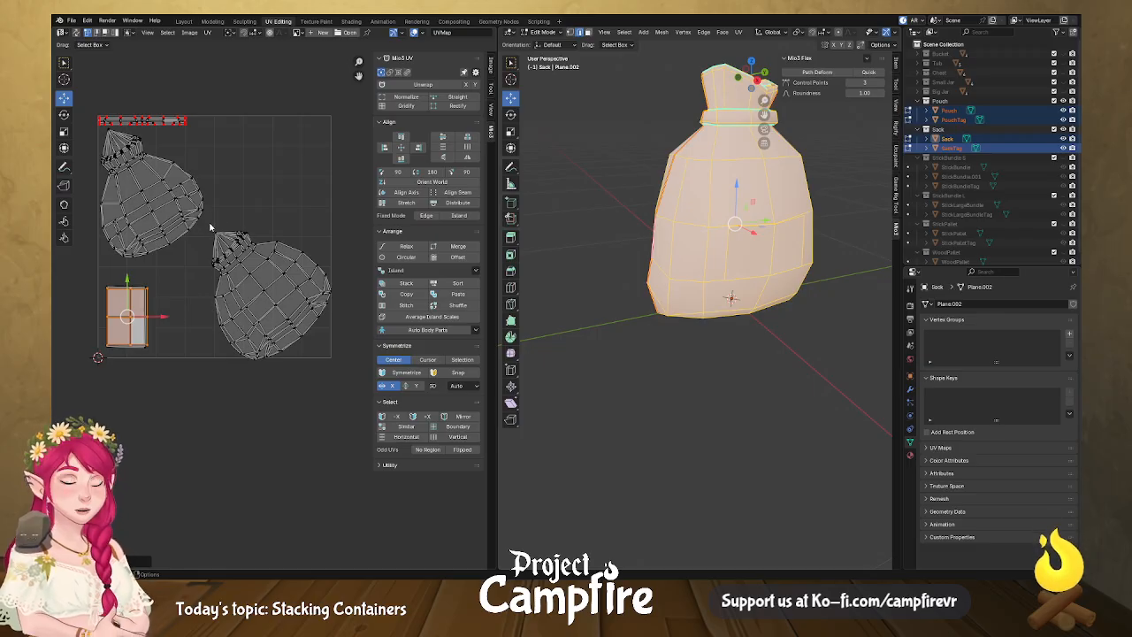
Select the stacked sack body islands and scale them up relative to the pouch body.
{"action": "left_click_drag", "start_coordinate": [207, 223], "coordinate": [363, 392]}
{"action": "key", "text": "s"}
{"action": "left_click", "coordinate": [368, 384]}
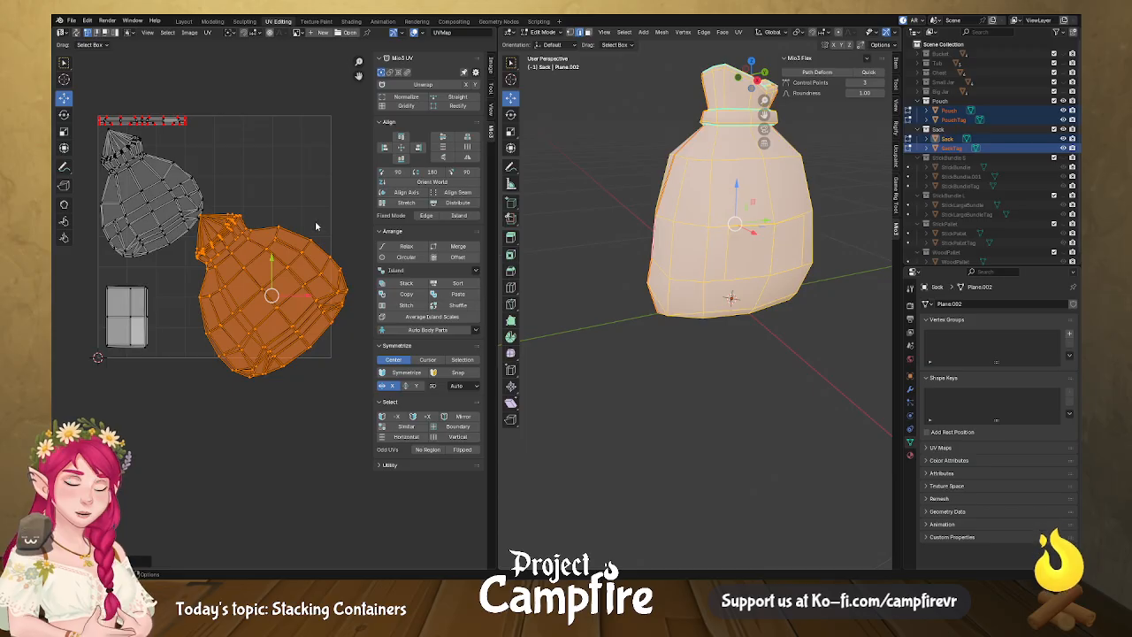
Rotate the stacked sack body islands upright and move them into the lower-right corner of the UV square.
{"action": "key", "text": "r"}
{"action": "left_click", "coordinate": [351, 273]}
{"action": "left_click_drag", "start_coordinate": [266, 274], "coordinate": [255, 268]}
{"action": "middle_click_drag", "start_coordinate": [215, 311], "coordinate": [247, 323]}
Turn the pouch body islands upside down, scale them up and place them in the upper-left area below the thin strip.
{"action": "left_click", "coordinate": [188, 226]}
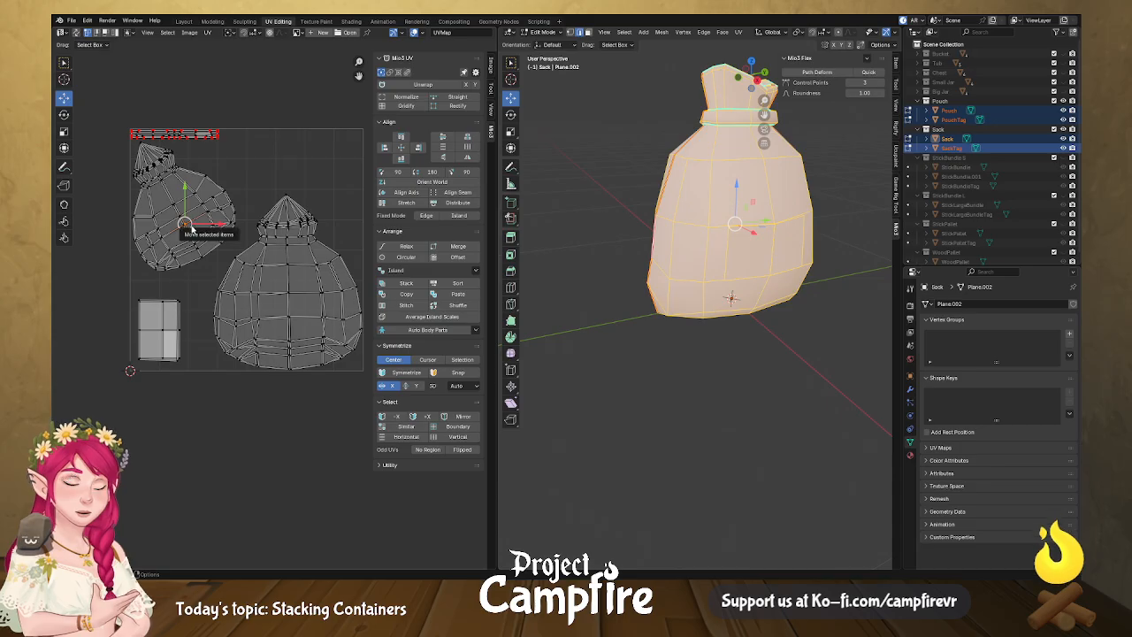
{"action": "key", "text": "l"}
{"action": "key", "text": "r"}
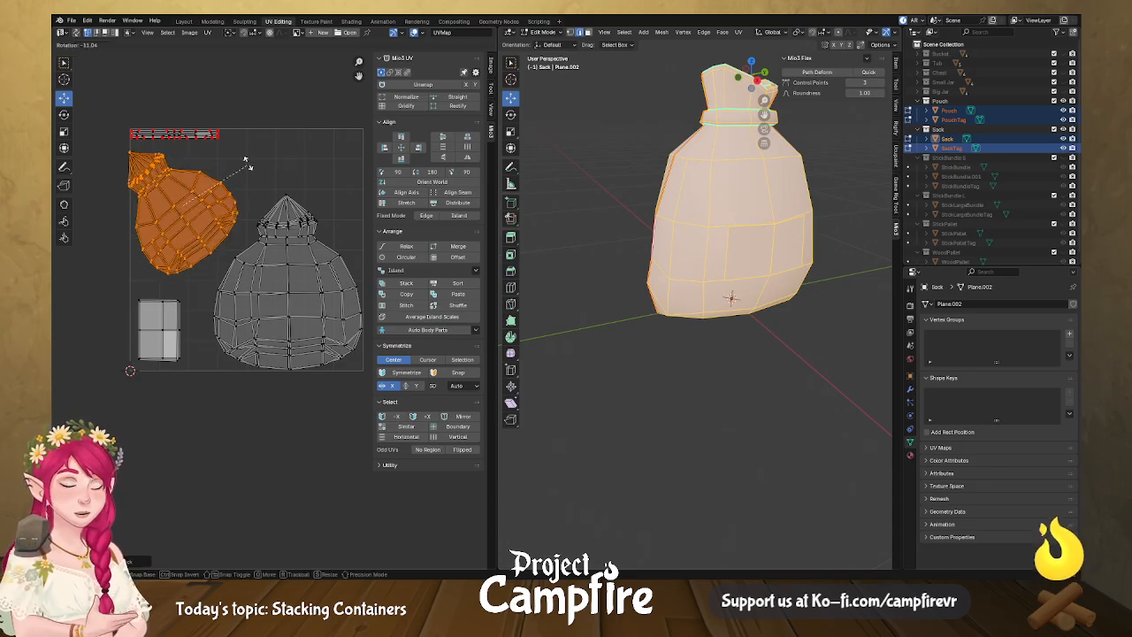
{"action": "left_click", "coordinate": [78, 181]}
{"action": "key", "text": "s"}
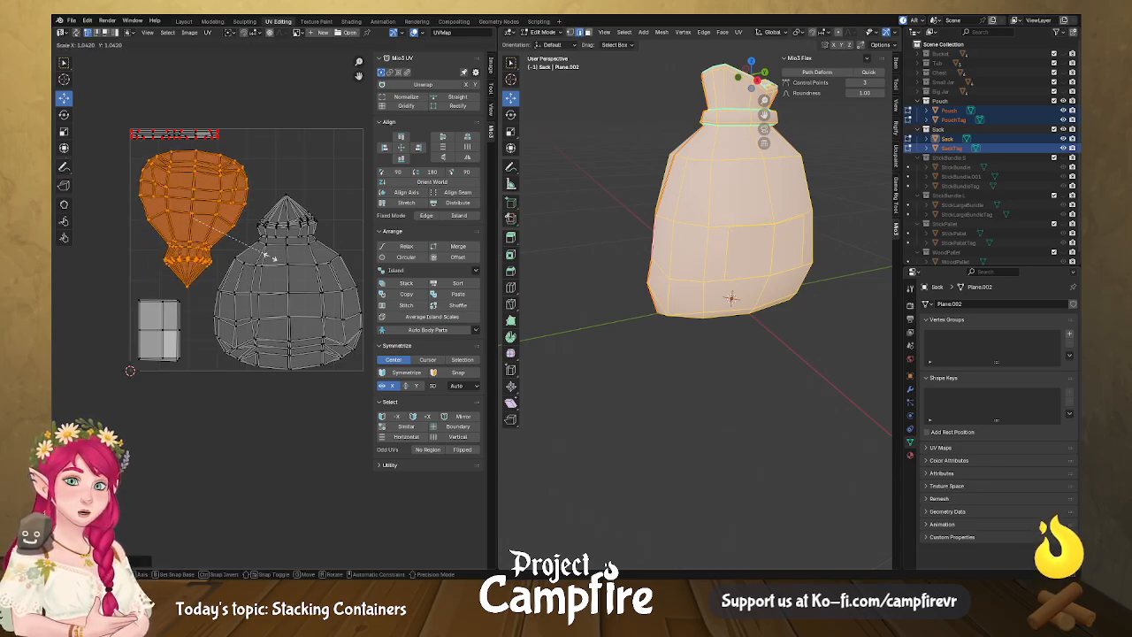
{"action": "left_click", "coordinate": [279, 277]}
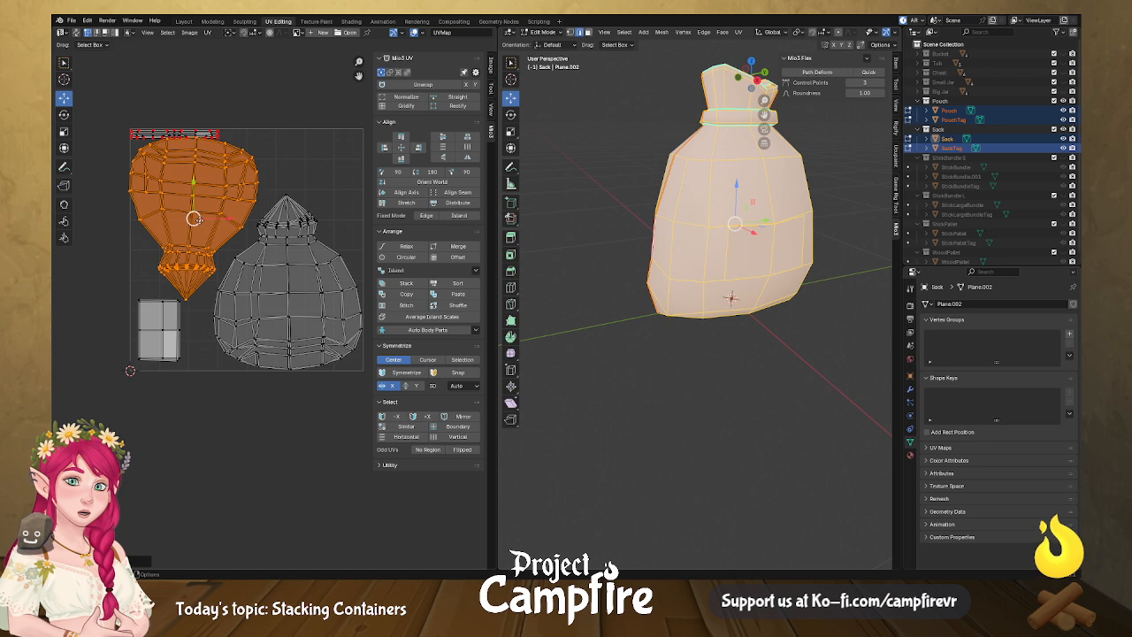
{"action": "key", "text": "g"}
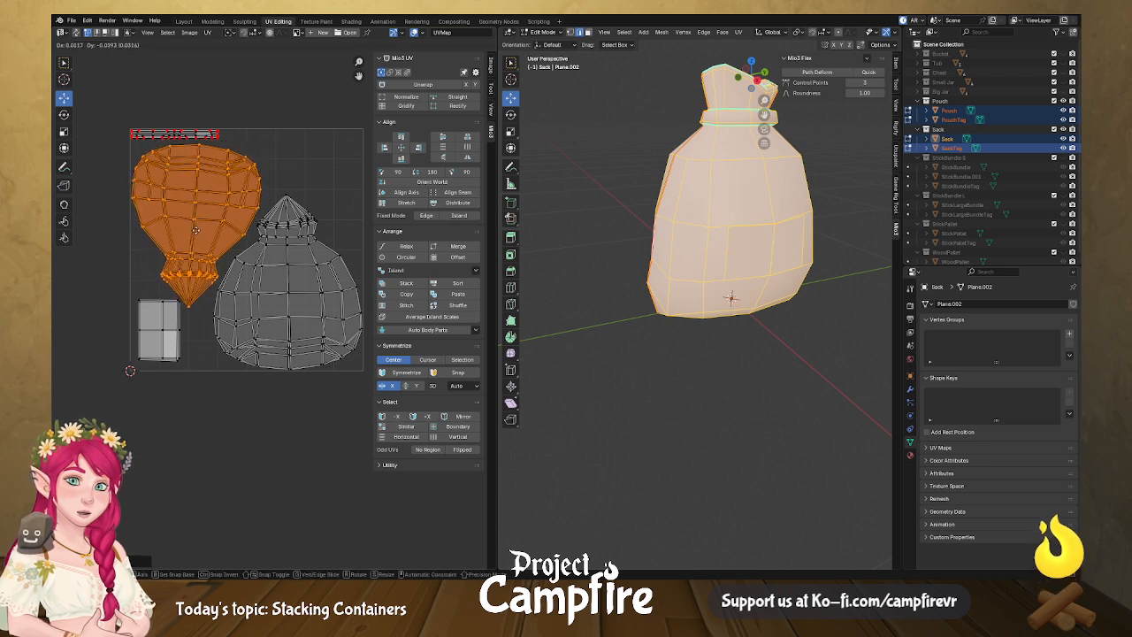
{"action": "left_click", "coordinate": [197, 228]}
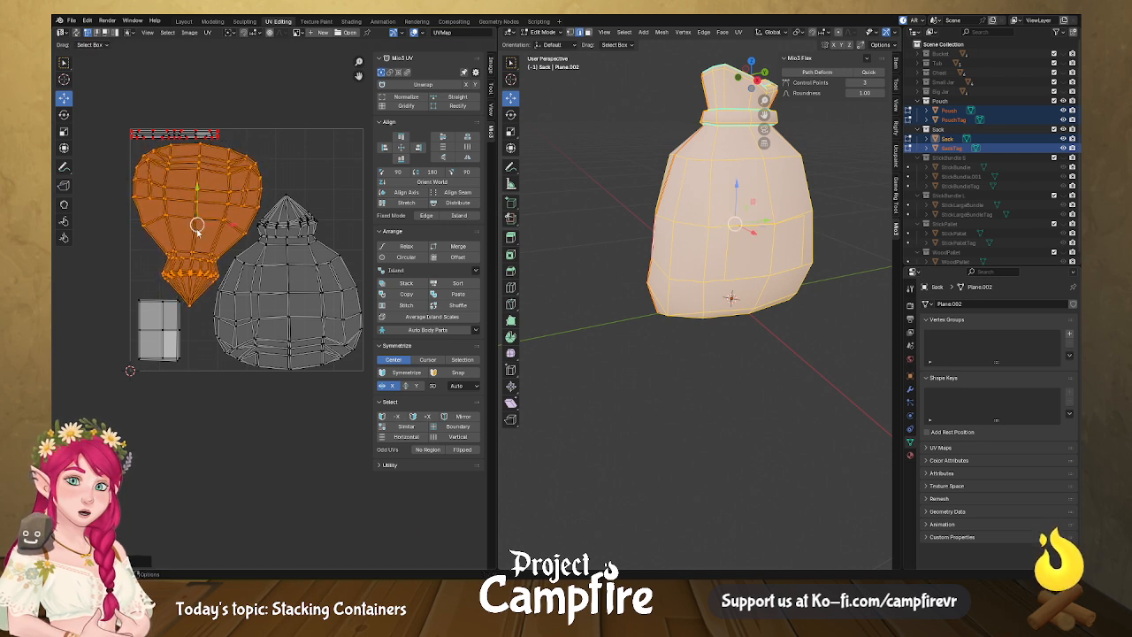
Move the stacked tag islands to the upper-right corner, turn them 90 degrees and scale them up above the sack's neck.
{"action": "left_click", "coordinate": [178, 352]}
{"action": "key", "text": "l"}
{"action": "left_click_drag", "start_coordinate": [159, 329], "coordinate": [301, 163]}
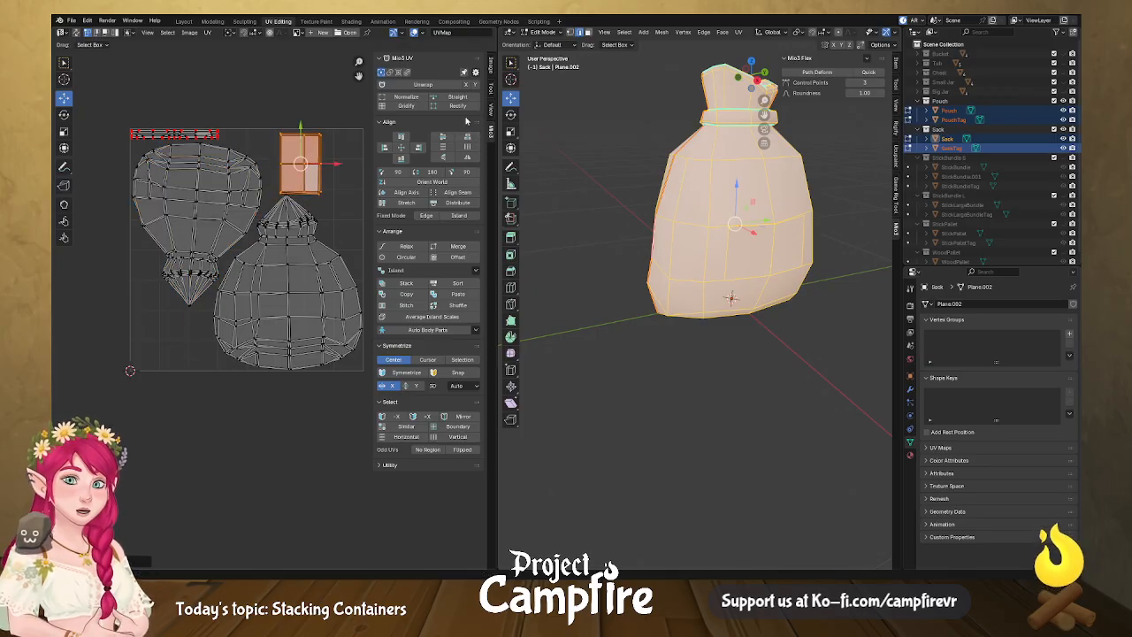
{"action": "key", "text": "s"}
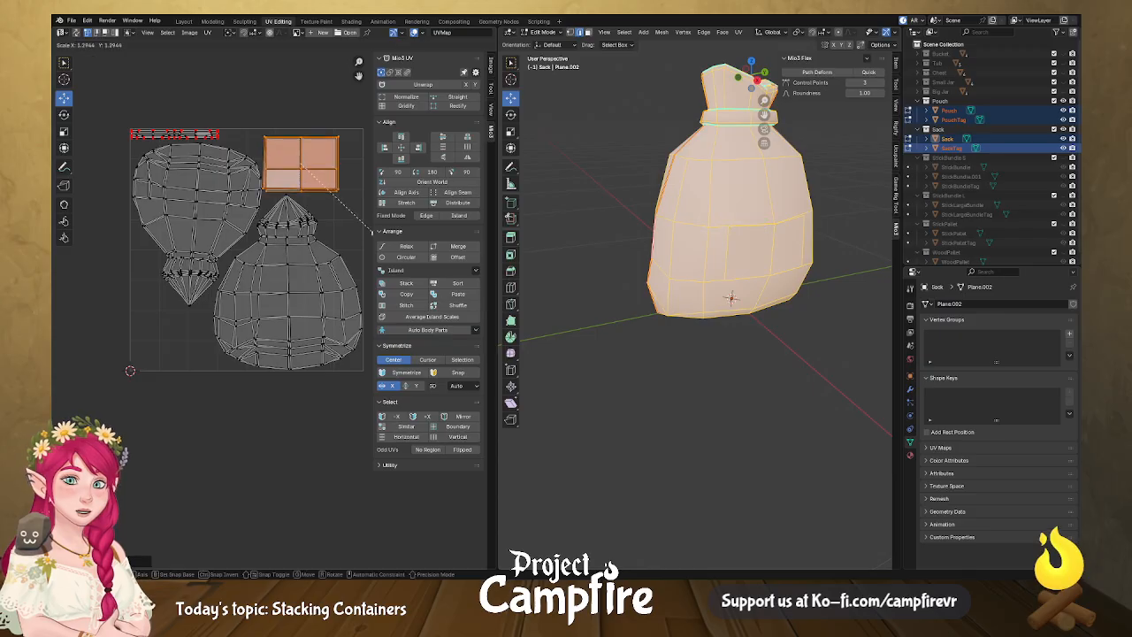
{"action": "left_click", "coordinate": [343, 205]}
Select only the straight tag island and shift it so its upper-right corner meets that of the overlapping tag island.
{"action": "scroll", "coordinate": [290, 172], "scroll_direction": "up", "scroll_amount": 6}
{"action": "mouse_move", "coordinate": [288, 156]}
{"action": "middle_mouse_down"}
{"action": "mouse_move", "coordinate": [254, 406]}
{"action": "mouse_move", "coordinate": [259, 463]}
{"action": "middle_mouse_up"}
{"action": "middle_click_drag", "start_coordinate": [291, 310], "coordinate": [217, 428]}
{"action": "middle_click_drag", "start_coordinate": [240, 327], "coordinate": [246, 353]}
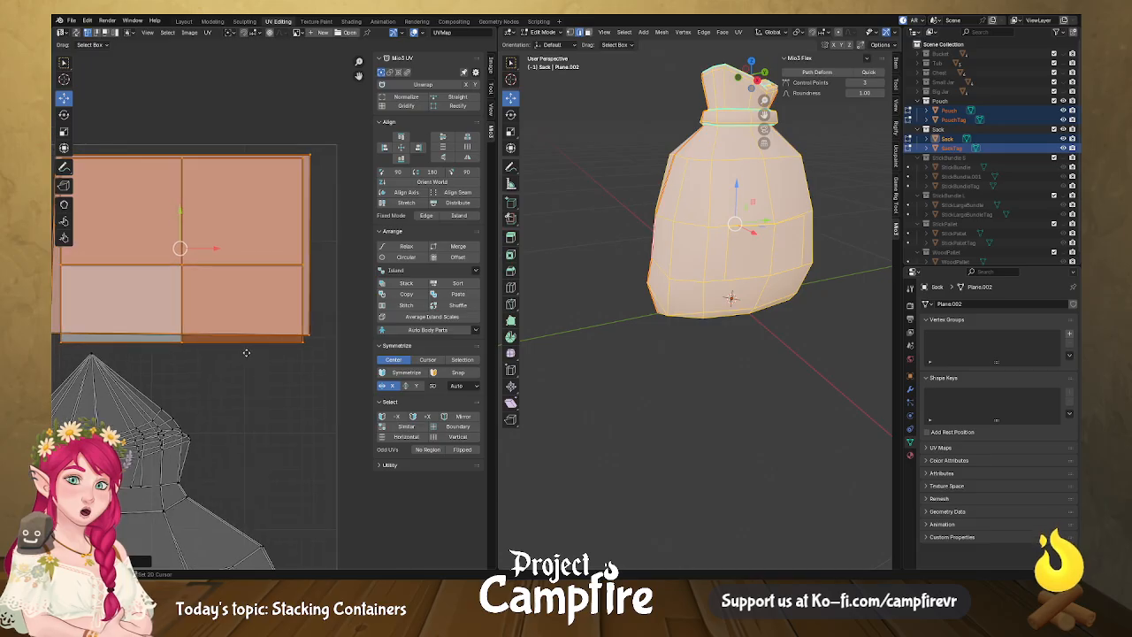
{"action": "left_click", "coordinate": [302, 264]}
{"action": "key", "text": "l"}
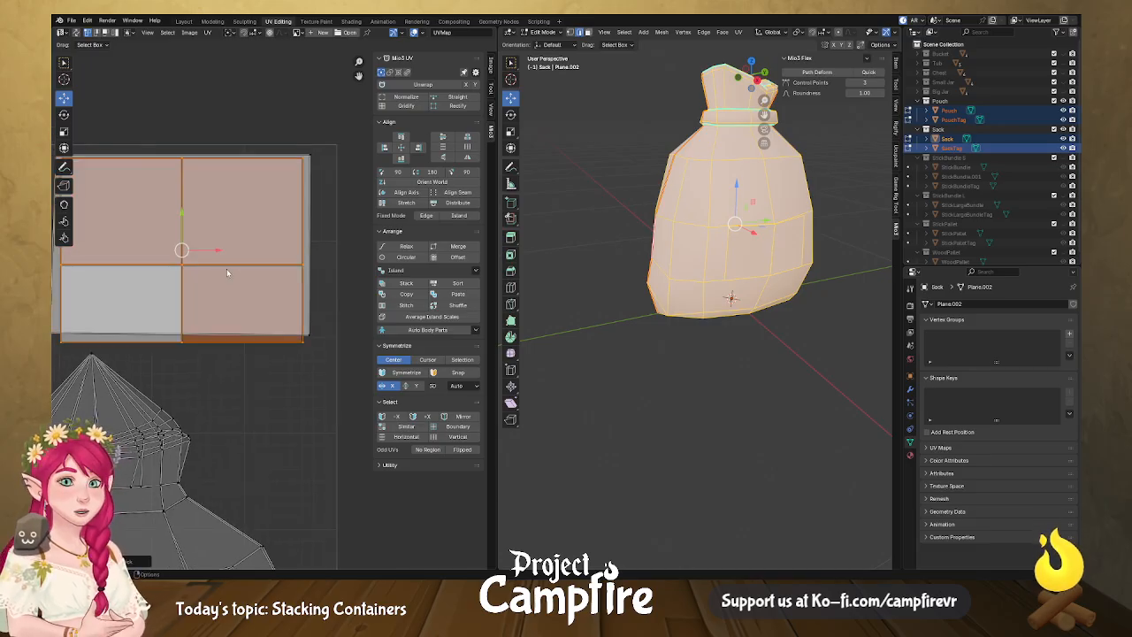
{"action": "left_click_drag", "start_coordinate": [187, 248], "coordinate": [197, 245]}
{"action": "left_click", "coordinate": [198, 244]}
Extend the straight tag island's left edge outward to match the upper-left corner of the overlapping tag.
{"action": "middle_click_drag", "start_coordinate": [202, 357], "coordinate": [241, 363]}
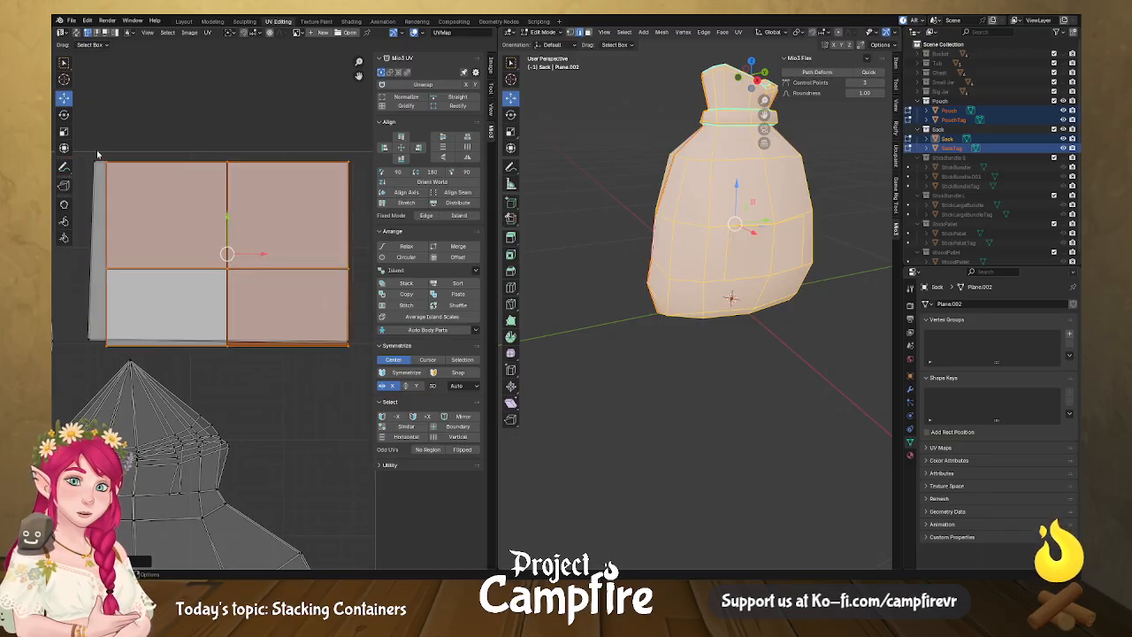
{"action": "left_click", "coordinate": [105, 343]}
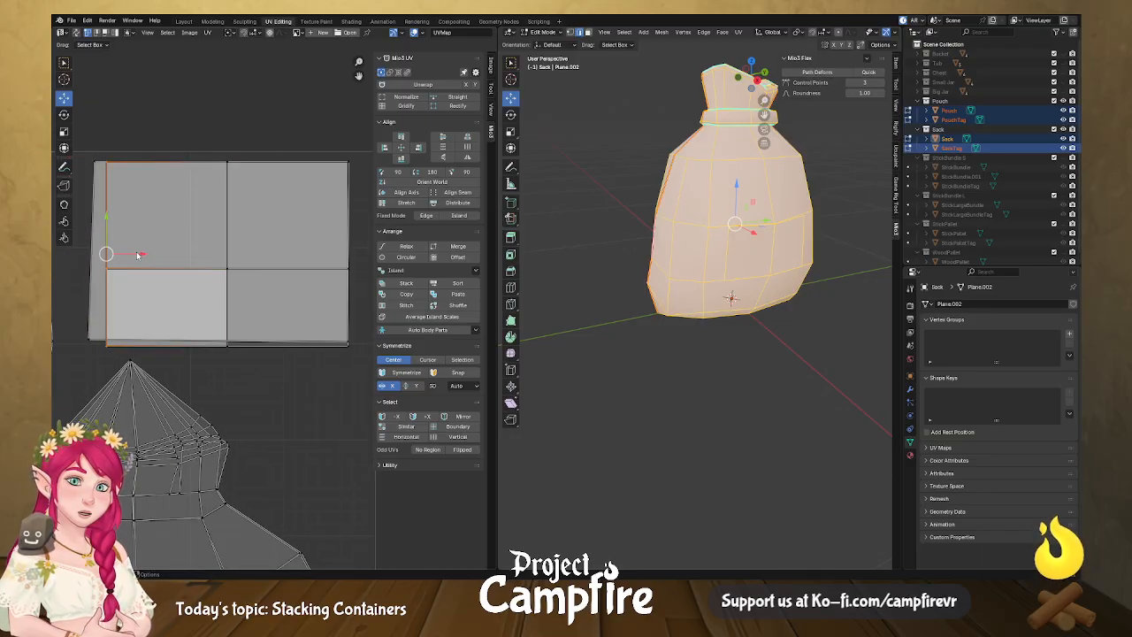
{"action": "left_click_drag", "start_coordinate": [137, 255], "coordinate": [126, 254]}
Move the slanted tag island's two bottom corners onto the bottom corners of the straight tag island.
{"action": "left_click", "coordinate": [115, 341]}
{"action": "key", "text": "g"}
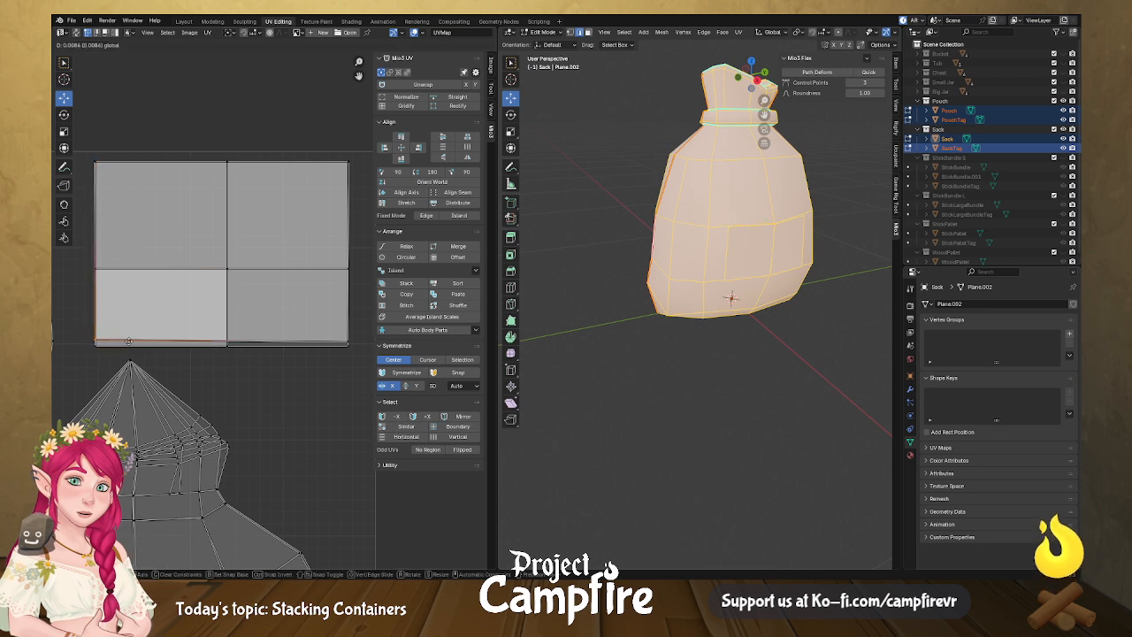
{"action": "left_click", "coordinate": [128, 341]}
{"action": "left_click", "coordinate": [349, 342]}
{"action": "key", "text": "g"}
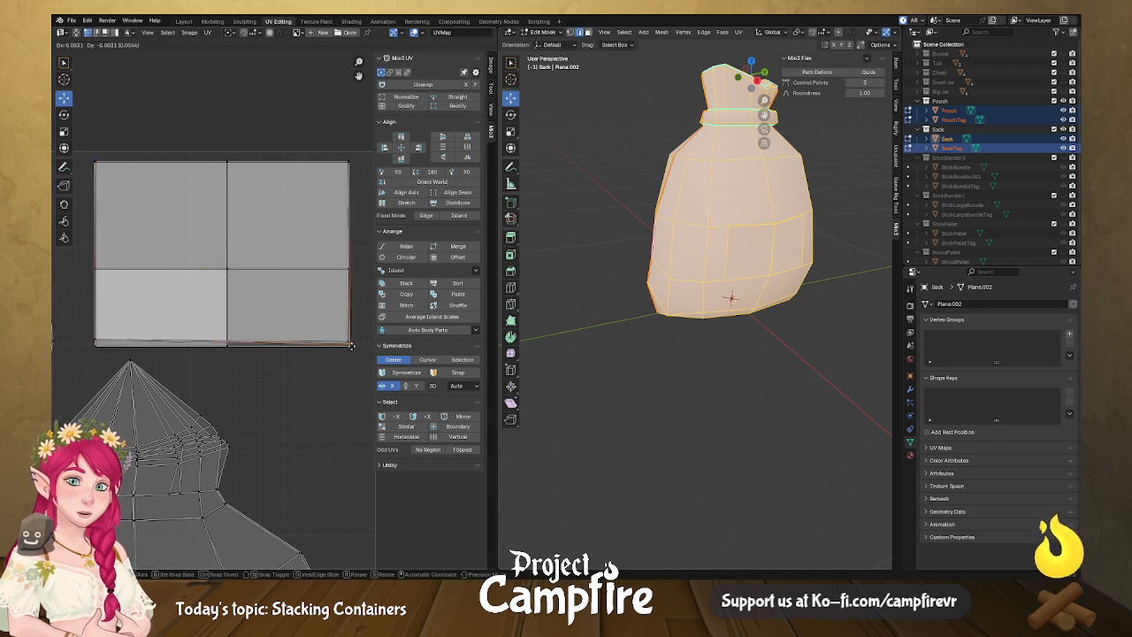
{"action": "left_click", "coordinate": [350, 347]}
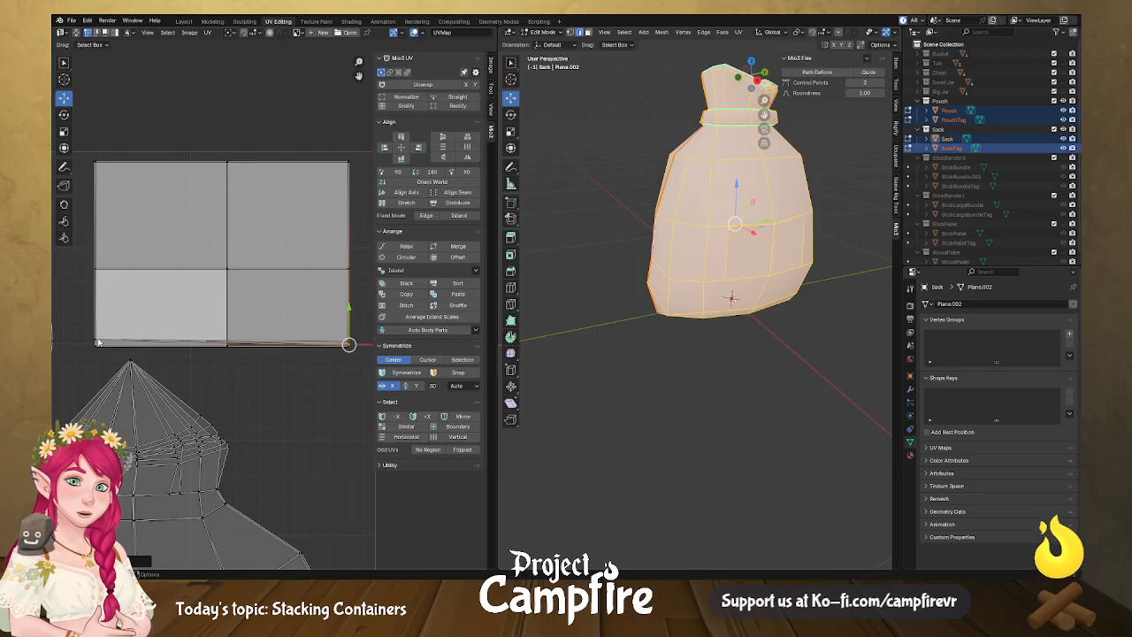
{"action": "left_click", "coordinate": [97, 341]}
{"action": "key", "text": "g"}
{"action": "left_click", "coordinate": [99, 347]}
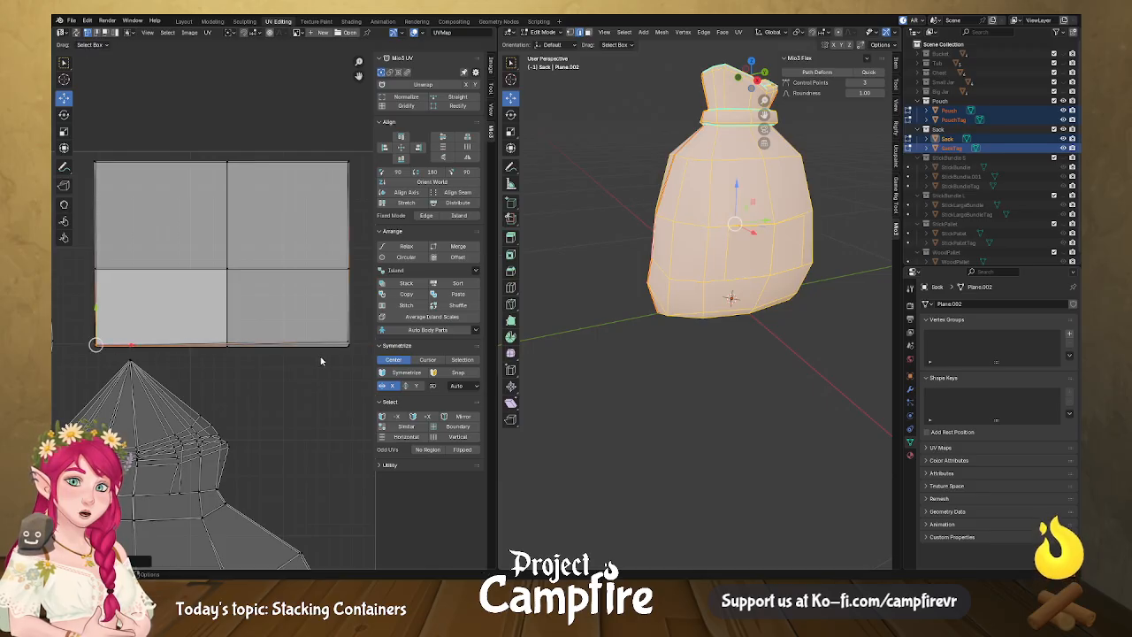
Select the sack's tag in the 3D view and unwrap it again with Minimum Stretch.
{"action": "scroll", "coordinate": [321, 356], "scroll_direction": "down", "scroll_amount": 3}
{"action": "middle_click_drag", "start_coordinate": [306, 338], "coordinate": [333, 338]}
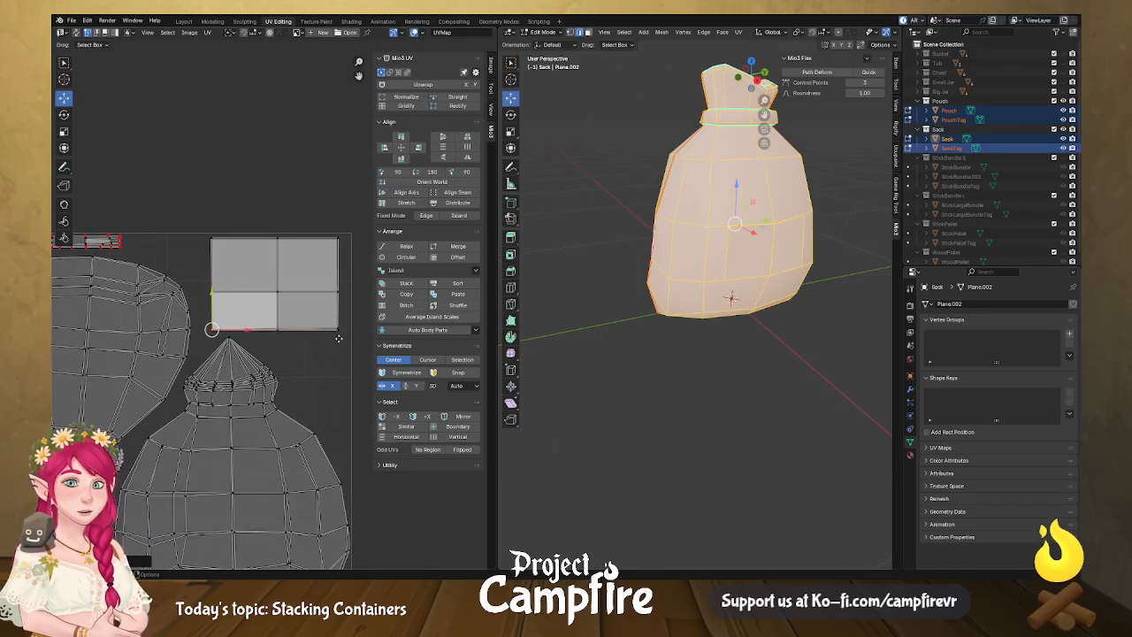
{"action": "scroll", "coordinate": [332, 338], "scroll_direction": "down", "scroll_amount": 4}
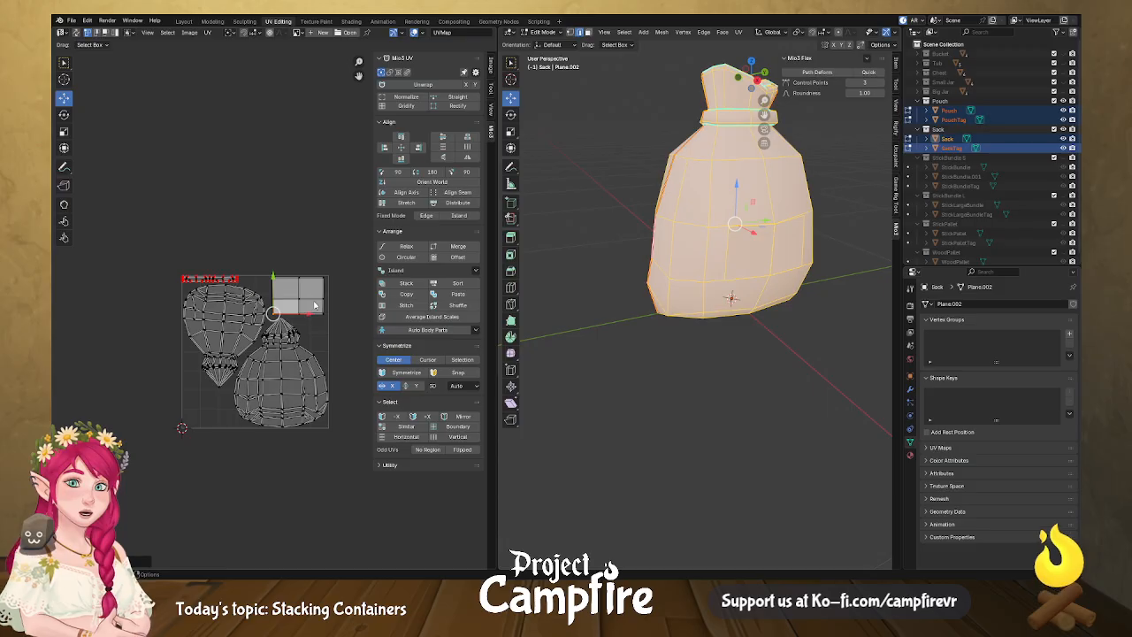
{"action": "left_click", "coordinate": [772, 251]}
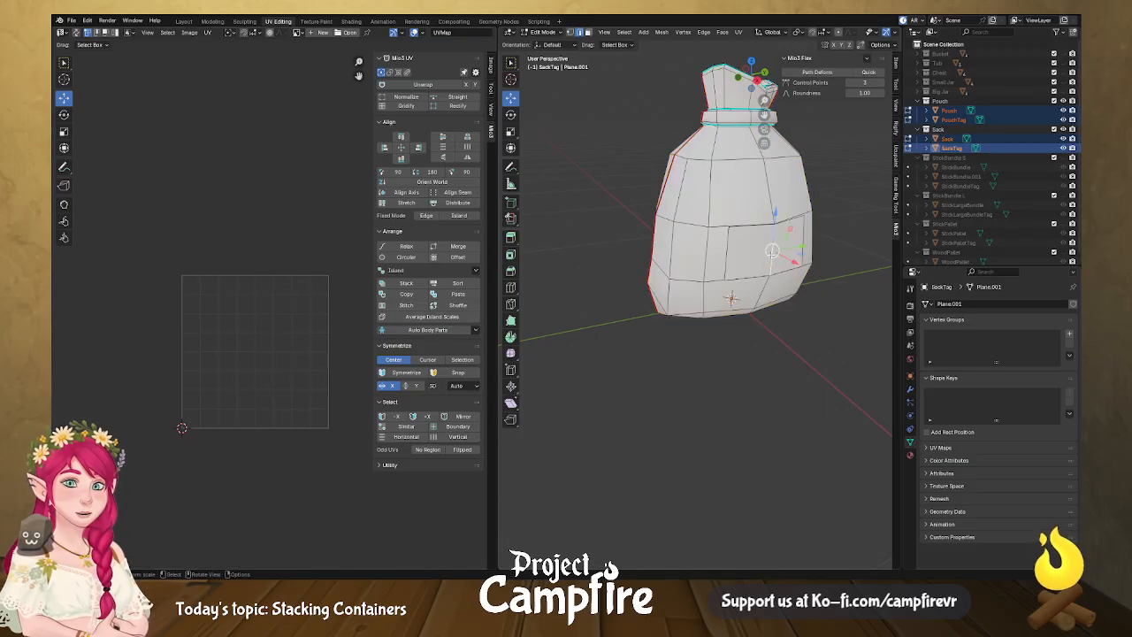
{"action": "left_click", "coordinate": [771, 251]}
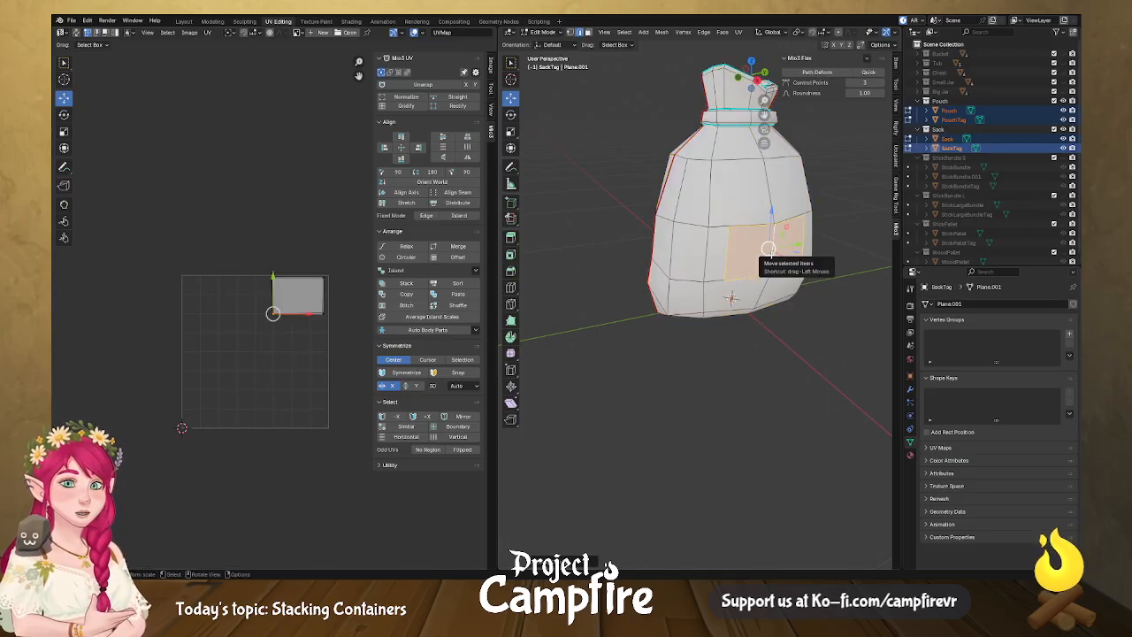
{"action": "key", "text": "u"}
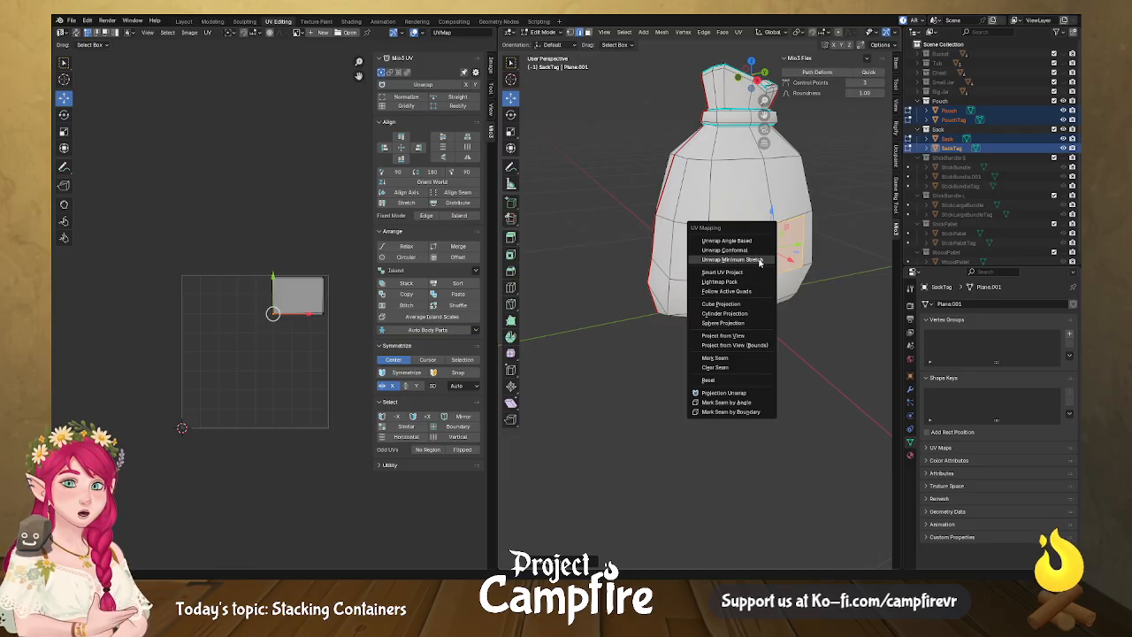
{"action": "left_click", "coordinate": [759, 260]}
Line up the left corners of the sack tag's new UV island, then gridify the whole island.
{"action": "left_click_drag", "start_coordinate": [302, 281], "coordinate": [146, 446]}
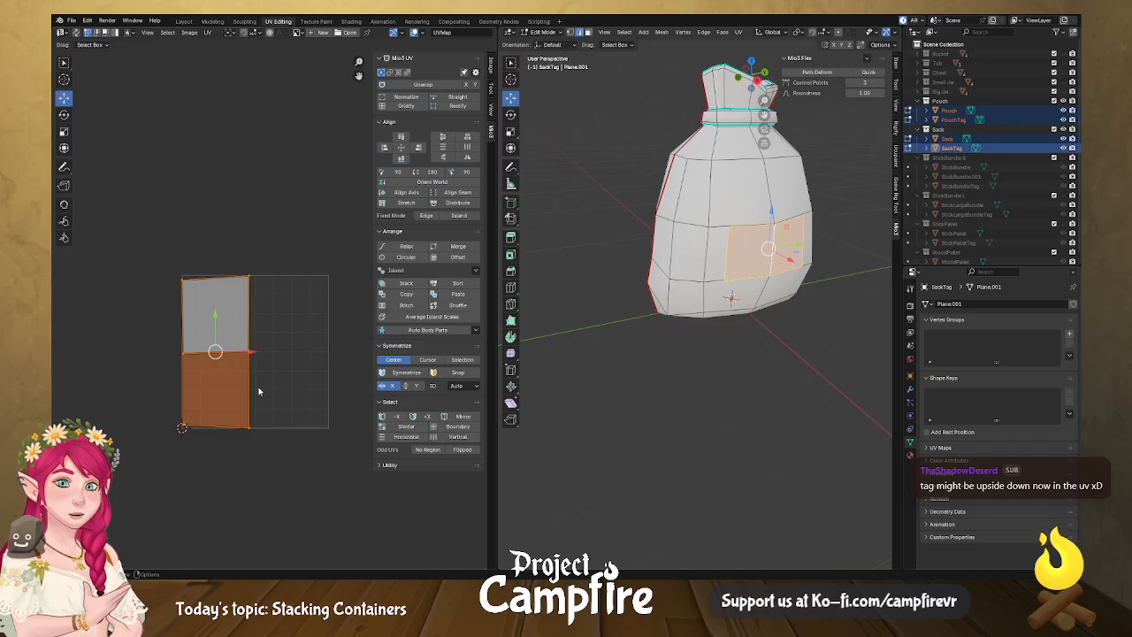
{"action": "left_click", "coordinate": [182, 278]}
{"action": "left_click_drag", "start_coordinate": [288, 246], "coordinate": [146, 476]}
{"action": "left_click", "coordinate": [183, 426]}
{"action": "left_click_drag", "start_coordinate": [183, 391], "coordinate": [182, 388]}
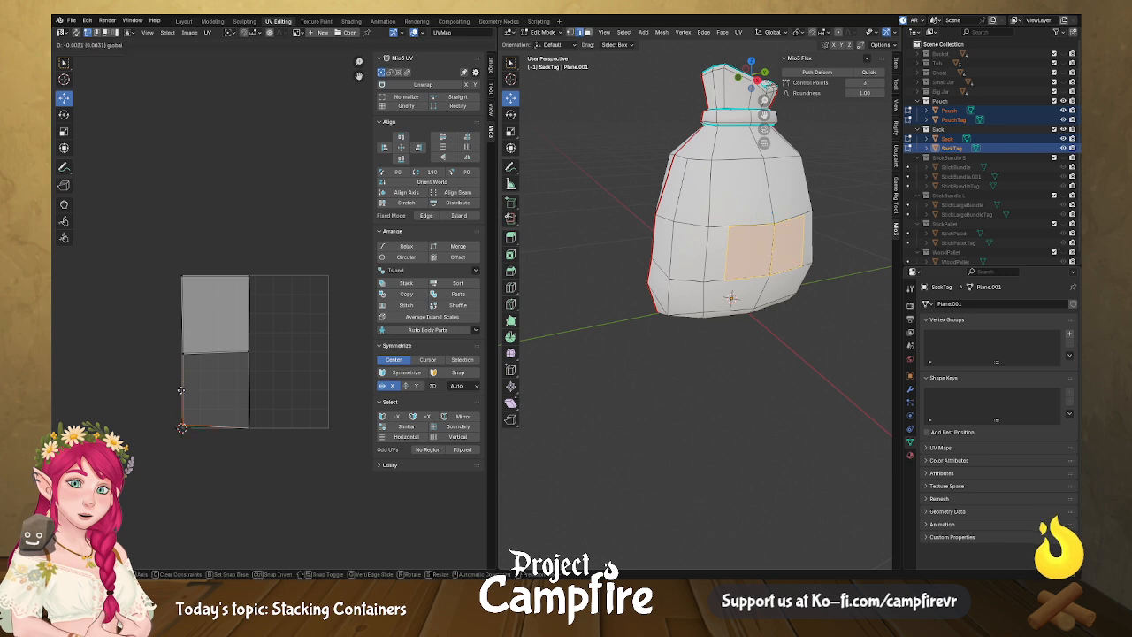
{"action": "left_click_drag", "start_coordinate": [293, 245], "coordinate": [158, 462]}
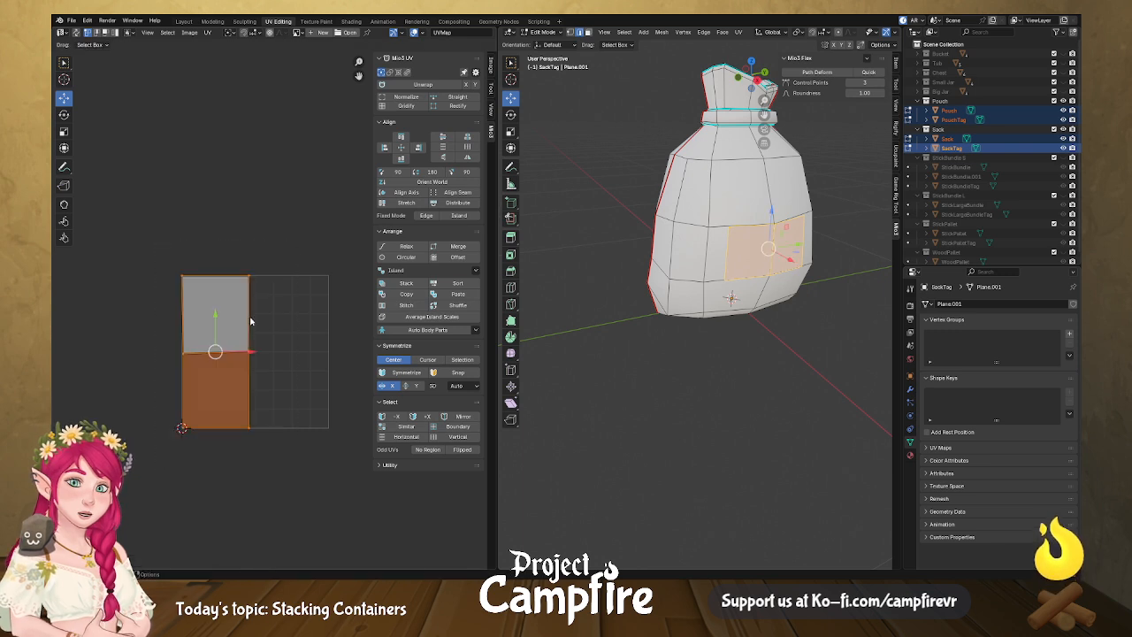
{"action": "left_click", "coordinate": [406, 106]}
Show all objects' UVs, then shrink the sack tag's island, rotate it 90 degrees and move it over the pouch tag's island.
{"action": "key", "text": "a"}
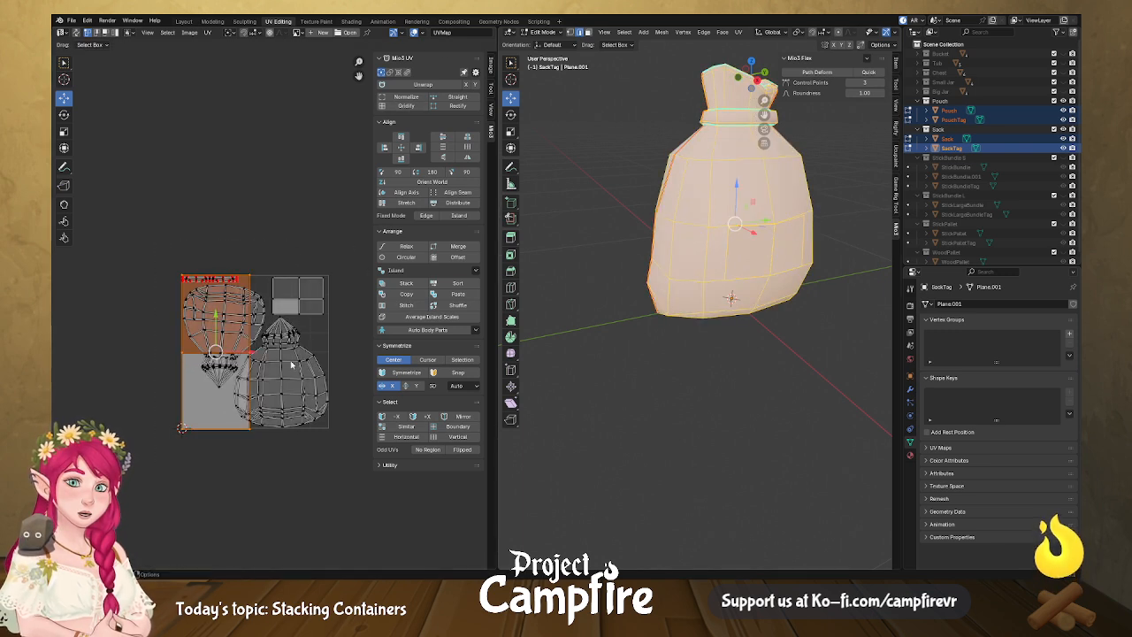
{"action": "key", "text": "s"}
{"action": "left_click", "coordinate": [243, 399]}
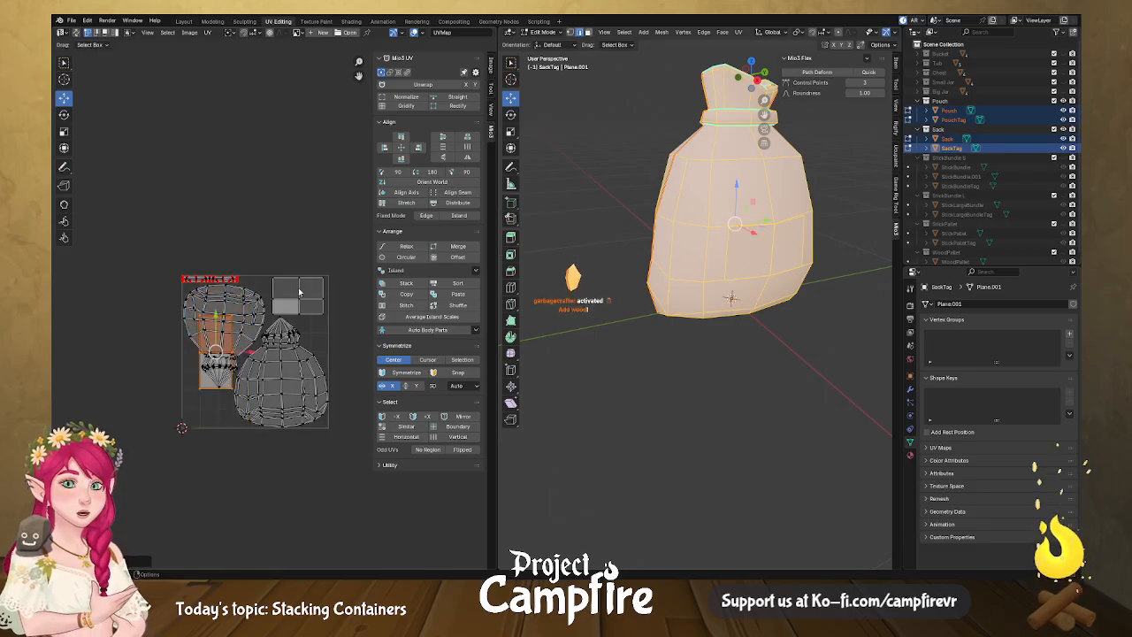
{"action": "left_click", "coordinate": [400, 171]}
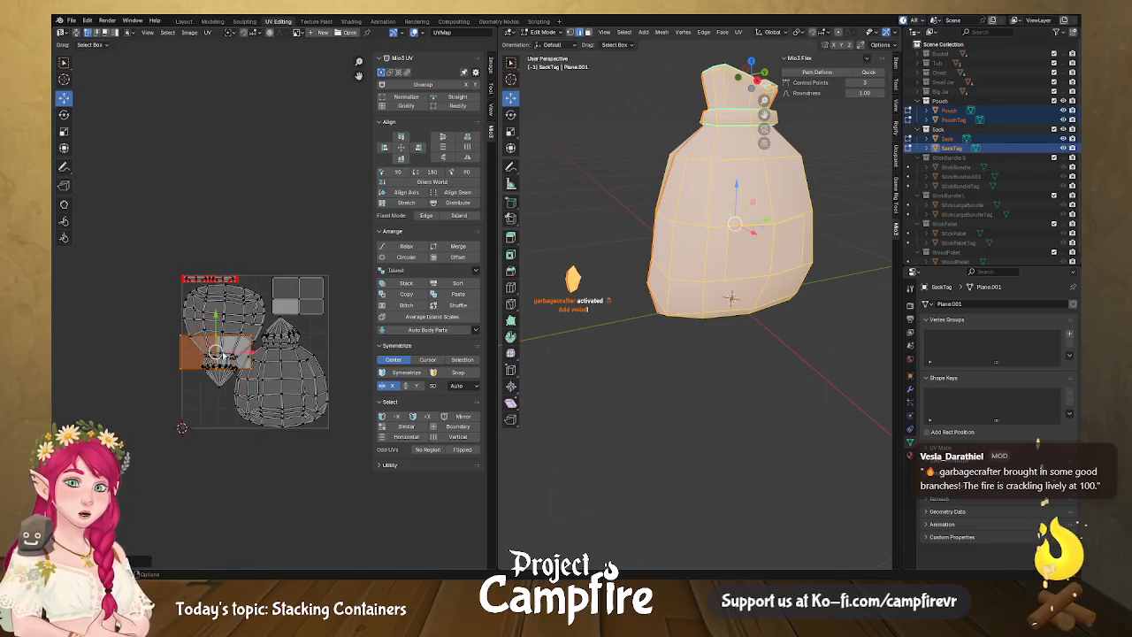
{"action": "key", "text": "g"}
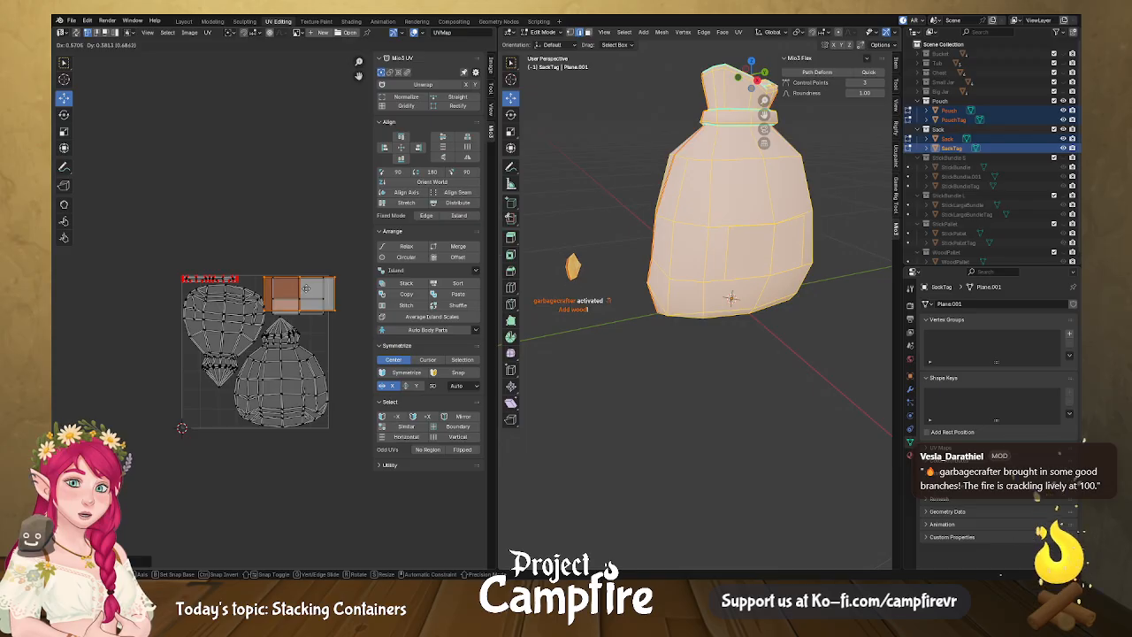
{"action": "left_click", "coordinate": [305, 288]}
Scale the sack tag's island along Y and X and shift it to fit exactly over the pouch tag's island.
{"action": "scroll", "coordinate": [310, 293], "scroll_direction": "up", "scroll_amount": 5}
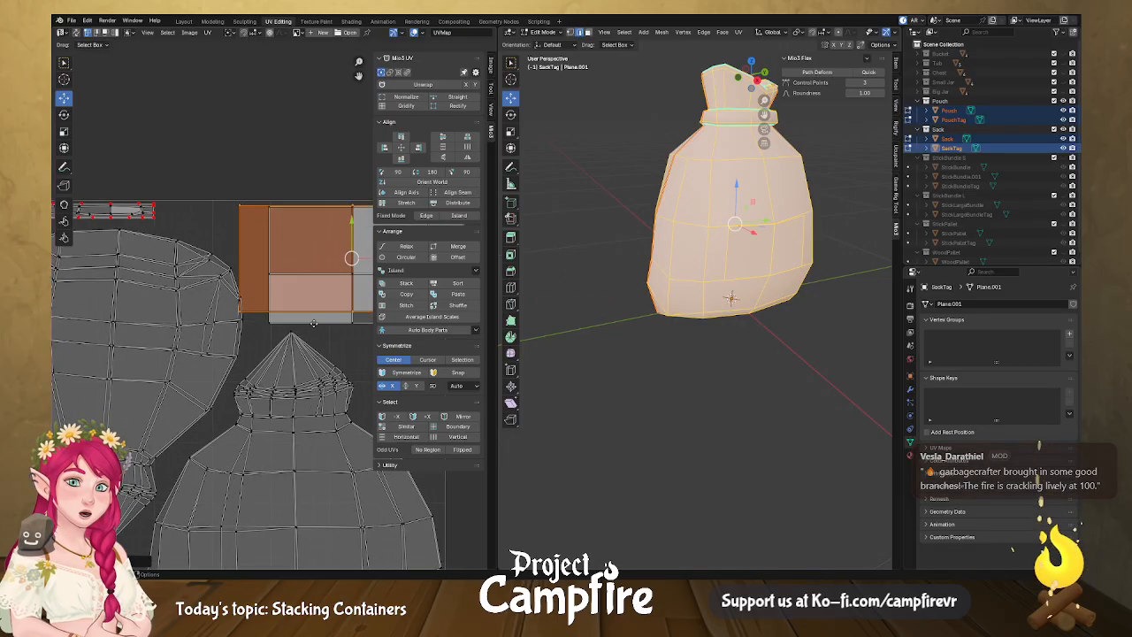
{"action": "key", "text": "s"}
{"action": "key", "text": "y"}
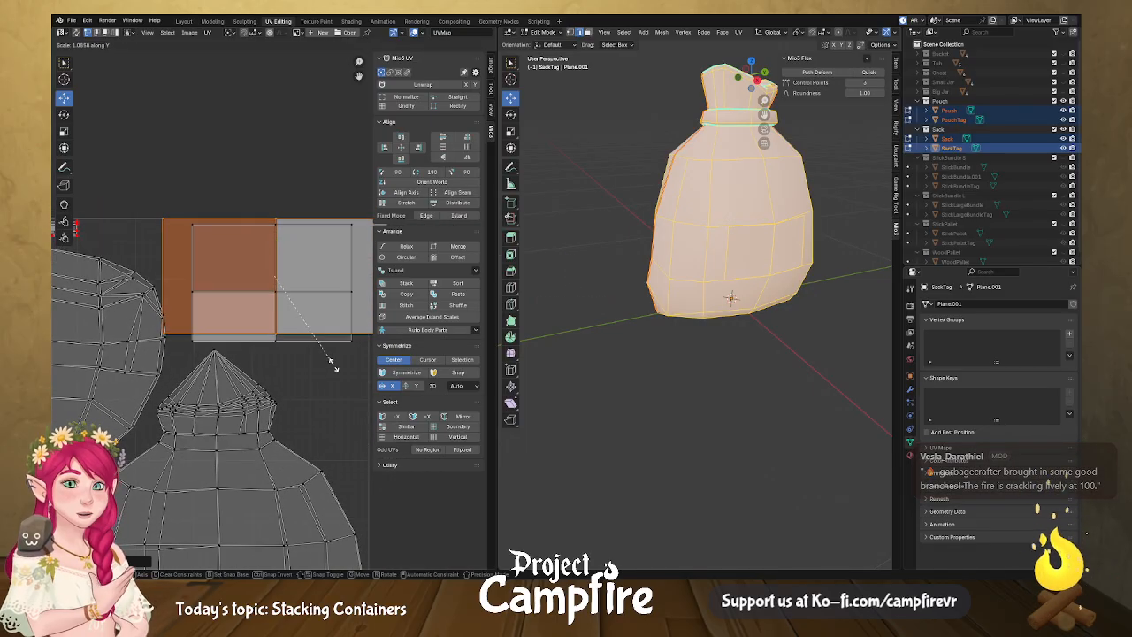
{"action": "left_click", "coordinate": [331, 363]}
{"action": "left_click_drag", "start_coordinate": [275, 239], "coordinate": [276, 247]}
{"action": "key", "text": "s"}
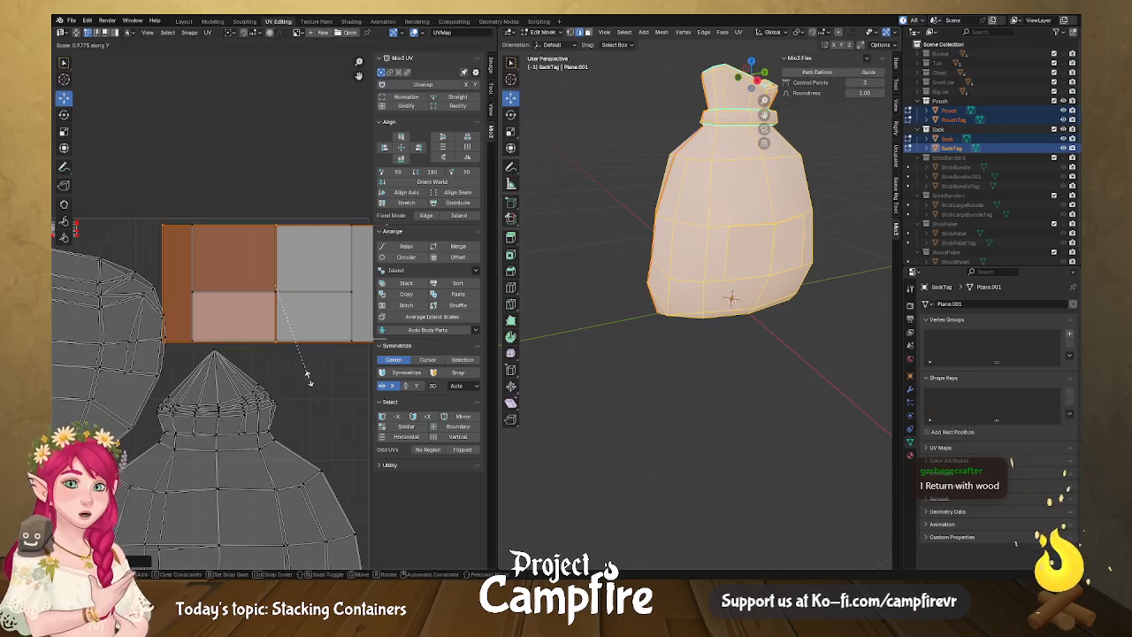
{"action": "key", "text": "x"}
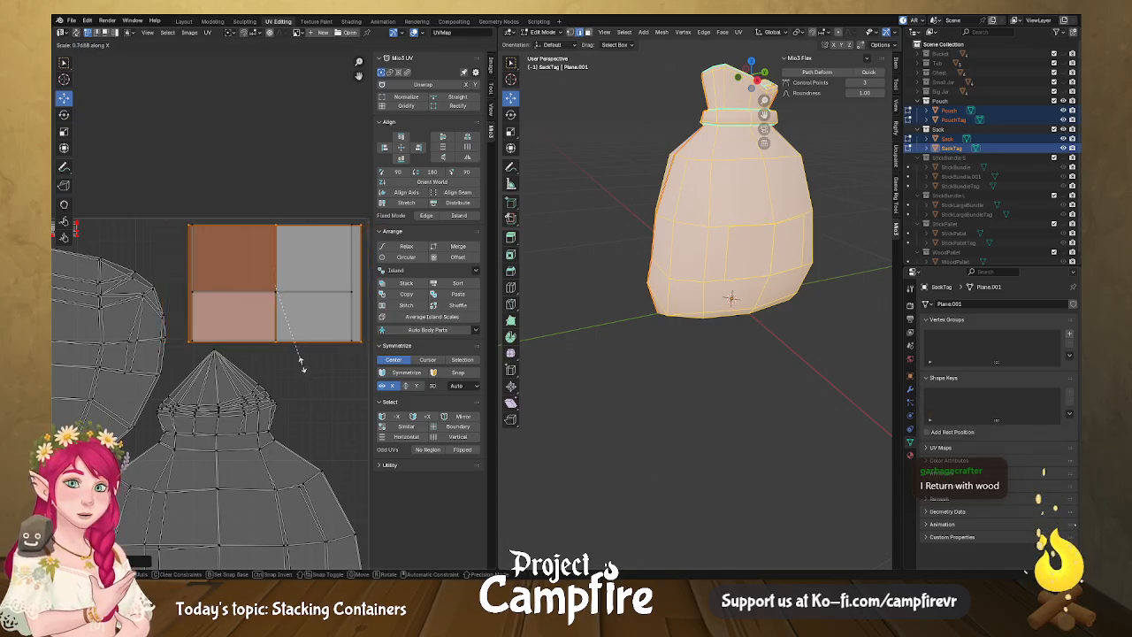
{"action": "left_click", "coordinate": [301, 350]}
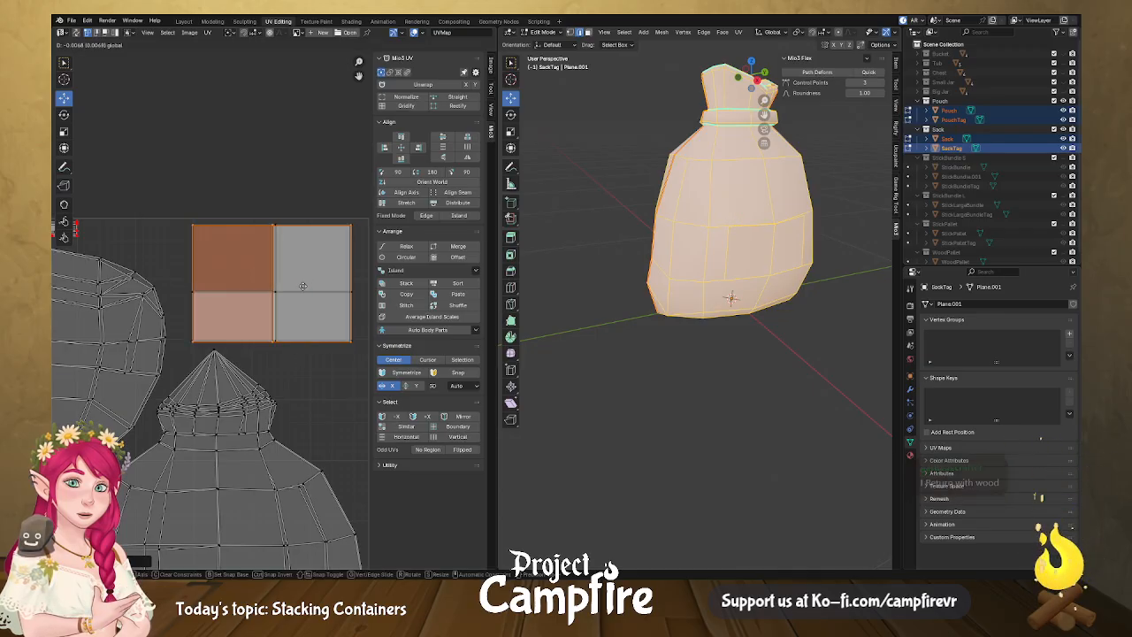
Leave Edit Mode and switch to the Layout workspace.
{"action": "scroll", "coordinate": [319, 305], "scroll_direction": "down", "scroll_amount": 8}
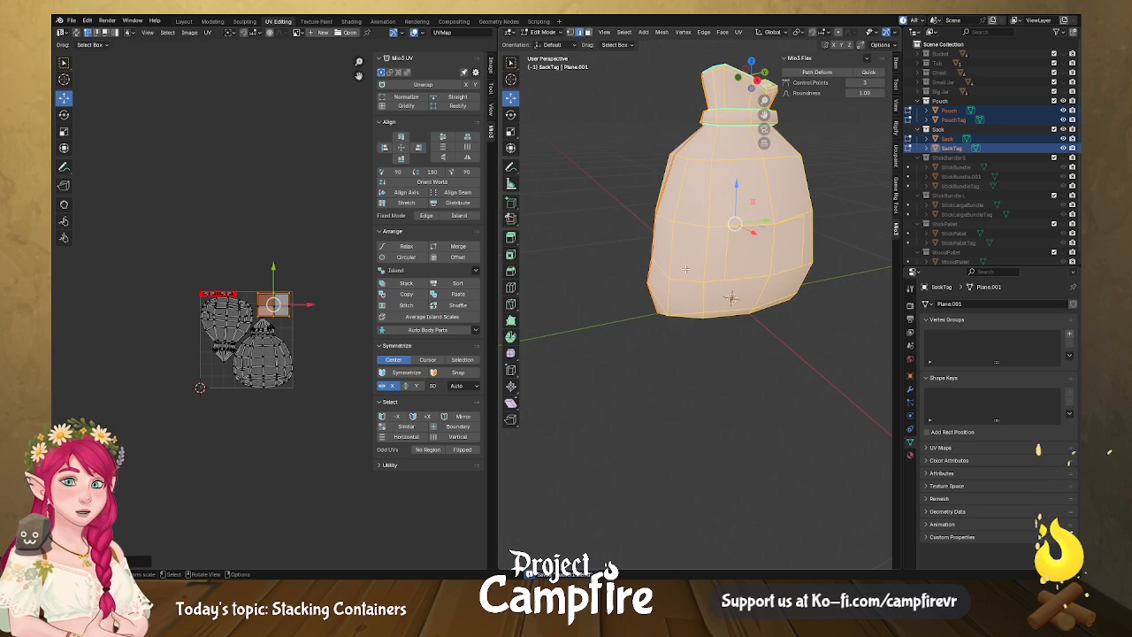
{"action": "key", "text": "Tab"}
{"action": "left_click", "coordinate": [183, 21]}
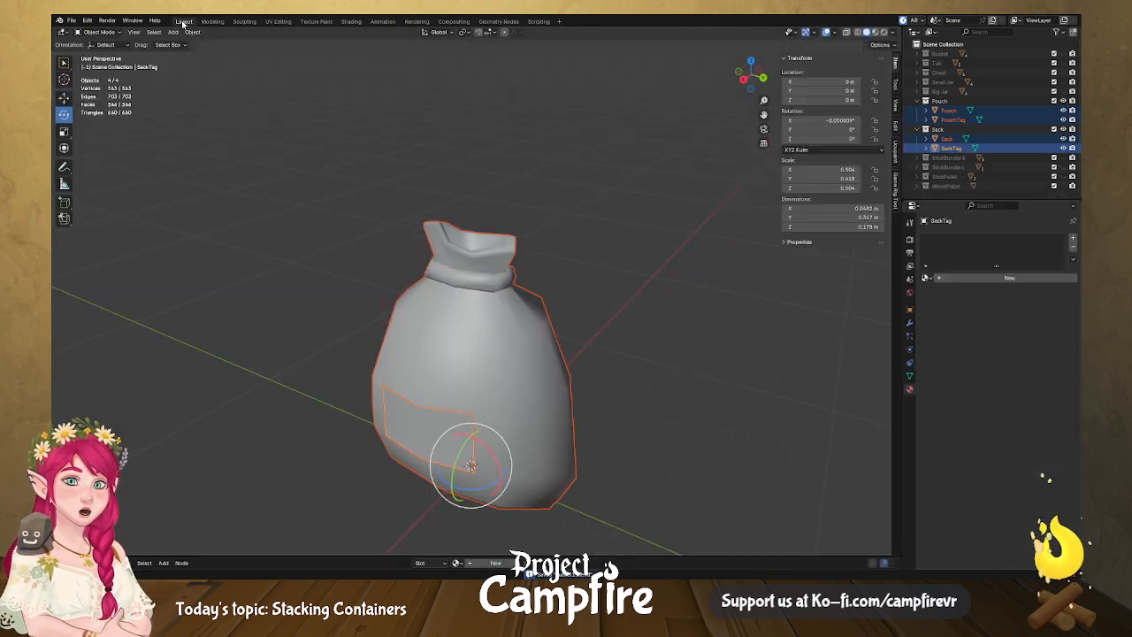
Move the sack together with its tag about 0.62 m along Y, clear of the pouch.
{"action": "middle_click_drag", "start_coordinate": [442, 300], "coordinate": [524, 299]}
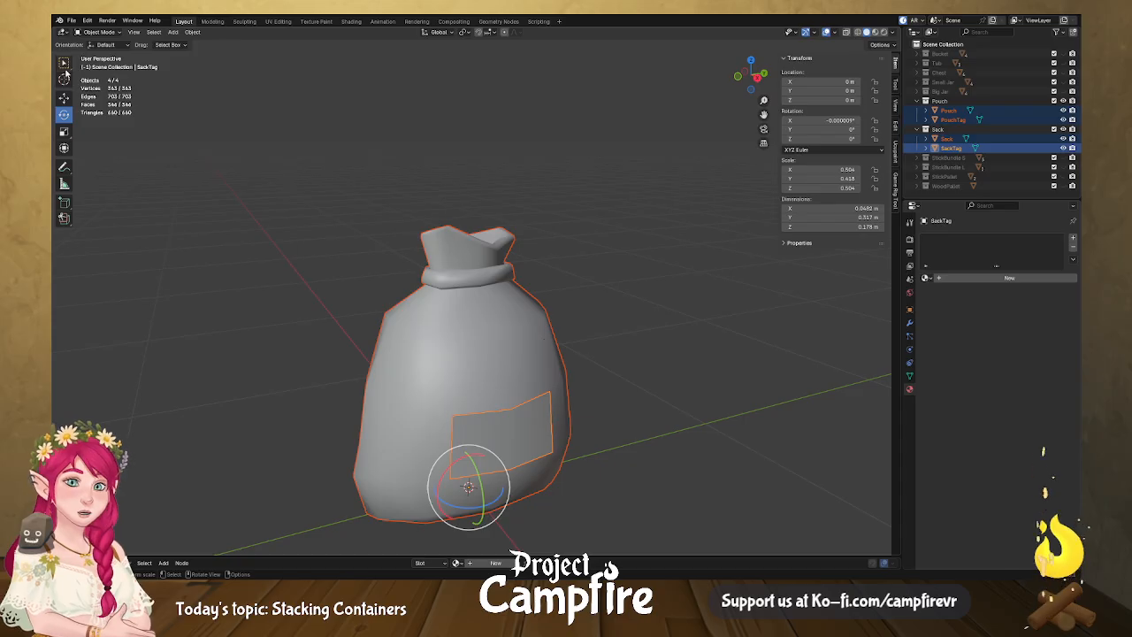
{"action": "left_click", "coordinate": [64, 97]}
{"action": "left_click", "coordinate": [491, 403]}
{"action": "middle_click_drag", "start_coordinate": [491, 403], "coordinate": [495, 405]}
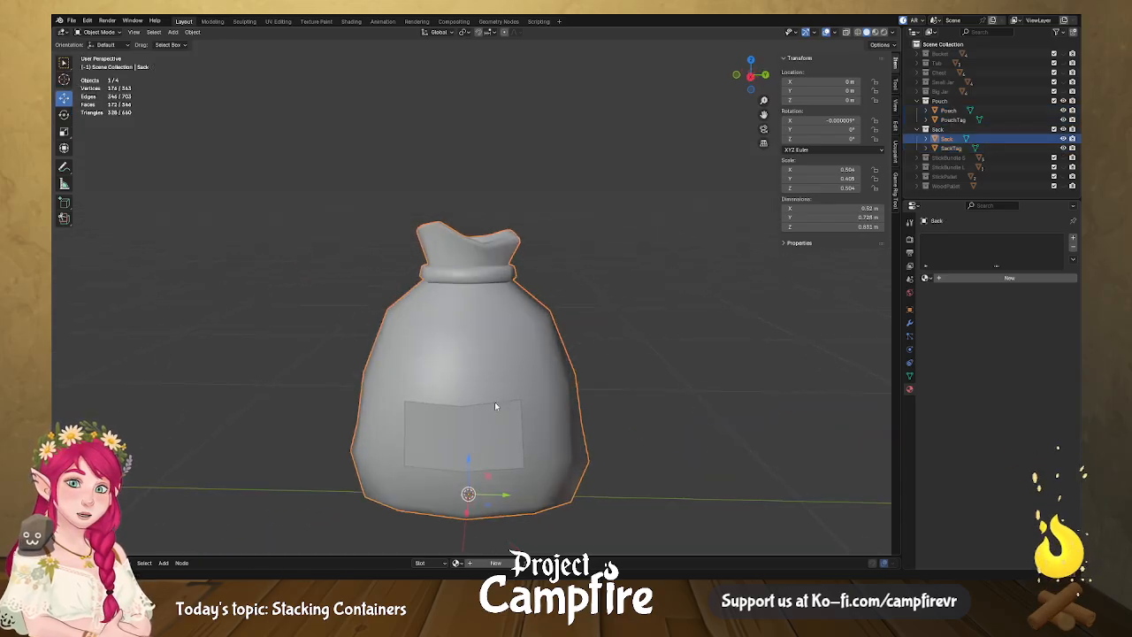
{"action": "left_click", "coordinate": [495, 435], "text": "shift"}
{"action": "key", "text": "g"}
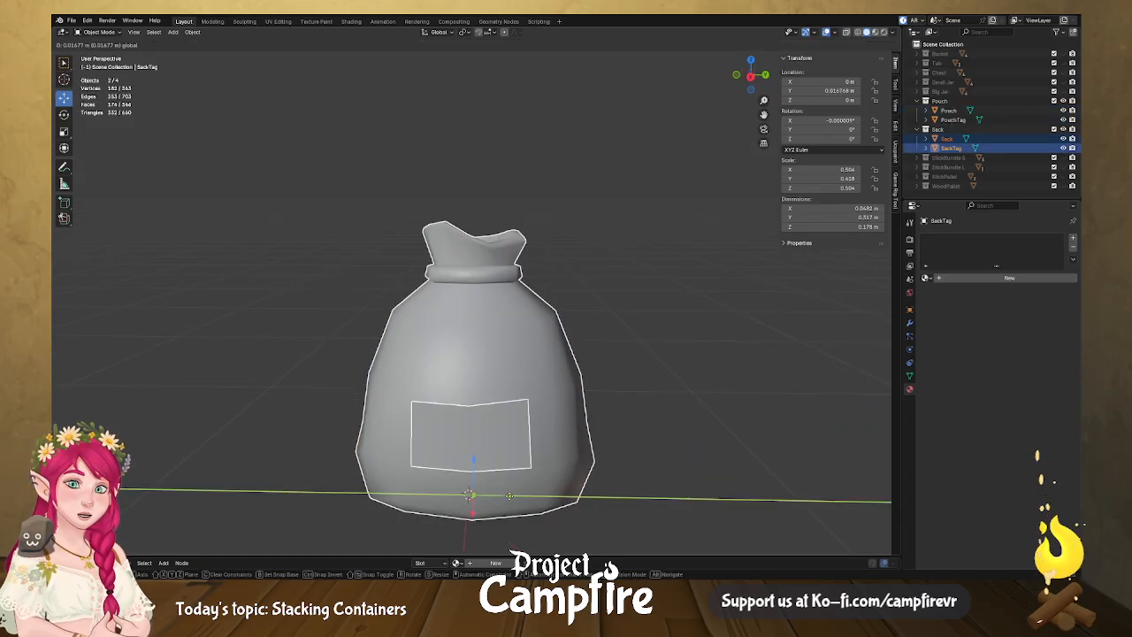
{"action": "left_click", "coordinate": [482, 486]}
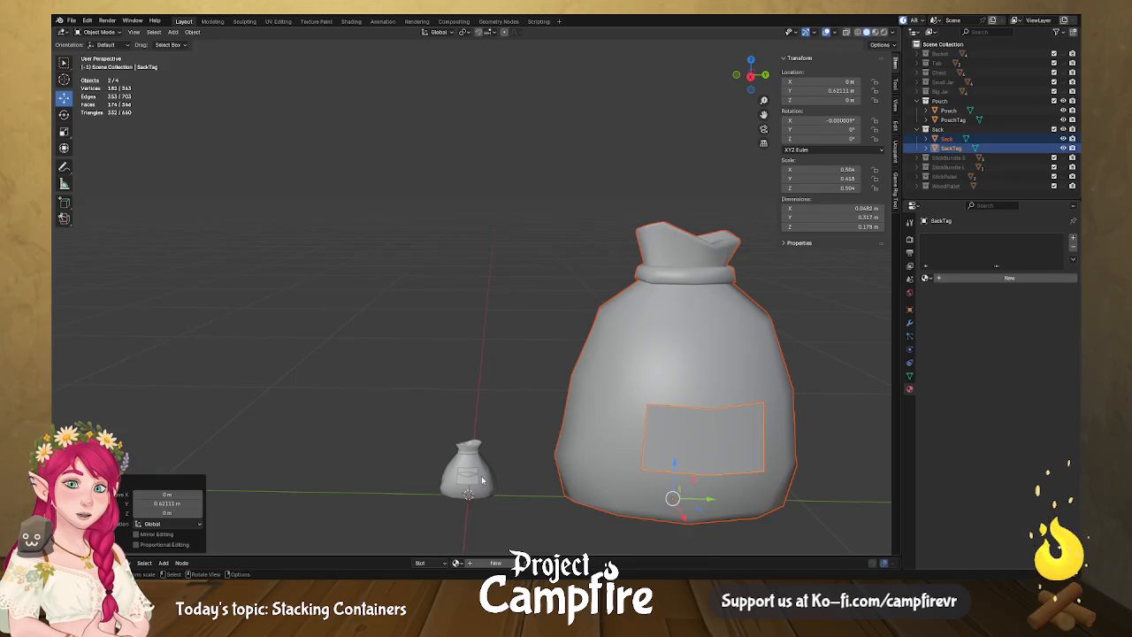
Move the pouch tag about 0.04 m along X, away from the pouch's surface.
{"action": "left_click", "coordinate": [482, 482]}
{"action": "left_click", "coordinate": [474, 482]}
{"action": "middle_click_drag", "start_coordinate": [474, 482], "coordinate": [522, 477]}
{"action": "left_click_drag", "start_coordinate": [518, 485], "coordinate": [554, 482]}
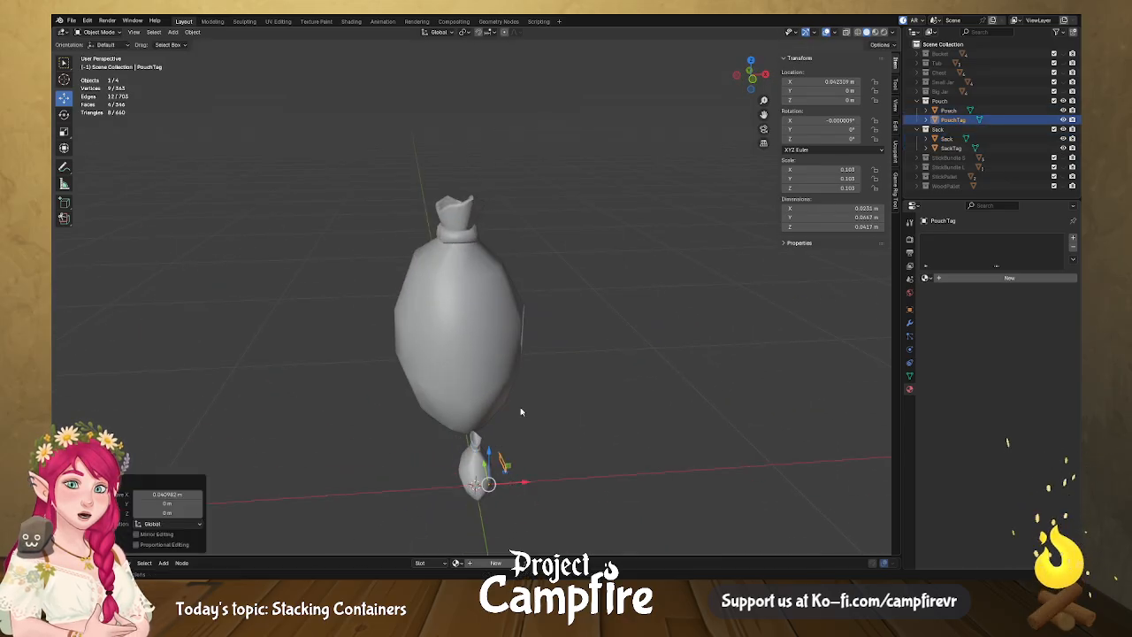
Move the sack tag outward along X so it is separated from the sack's surface.
{"action": "middle_click_drag", "start_coordinate": [519, 331], "coordinate": [527, 337]}
{"action": "left_click", "coordinate": [573, 354]}
{"action": "left_click_drag", "start_coordinate": [556, 396], "coordinate": [596, 395]}
{"action": "middle_click_drag", "start_coordinate": [596, 396], "coordinate": [587, 421]}
{"action": "scroll", "coordinate": [584, 411], "scroll_direction": "down", "scroll_amount": 4}
{"action": "scroll", "coordinate": [548, 407], "scroll_direction": "up", "scroll_amount": 4}
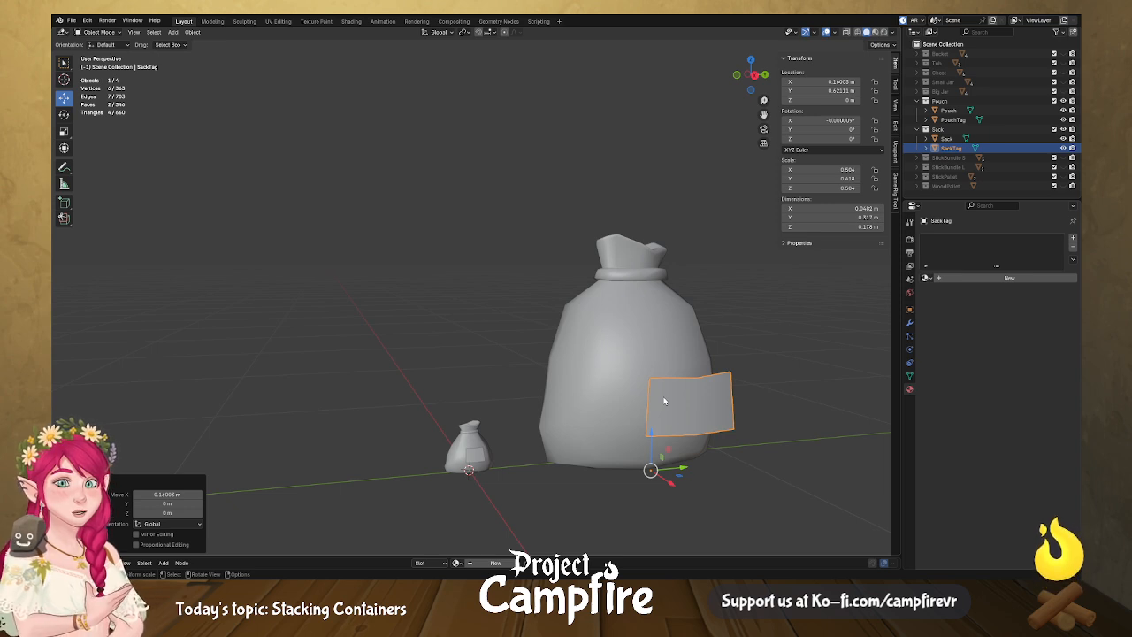
Select the pouch, the sack and both tags, and export them as FBX.
{"action": "scroll", "coordinate": [653, 373], "scroll_direction": "up", "scroll_amount": 2}
{"action": "scroll", "coordinate": [652, 368], "scroll_direction": "down", "scroll_amount": 2}
{"action": "middle_click_drag", "start_coordinate": [456, 257], "coordinate": [403, 258]}
{"action": "left_click_drag", "start_coordinate": [396, 209], "coordinate": [833, 552]}
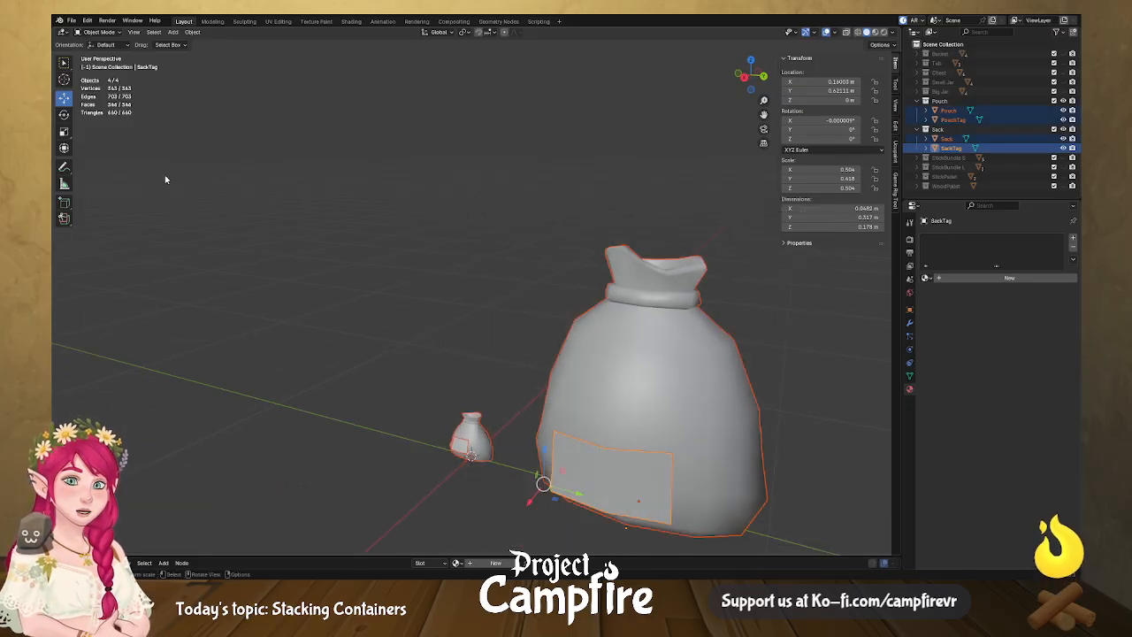
{"action": "left_click", "coordinate": [72, 21]}
{"action": "mouse_move", "coordinate": [111, 167]}
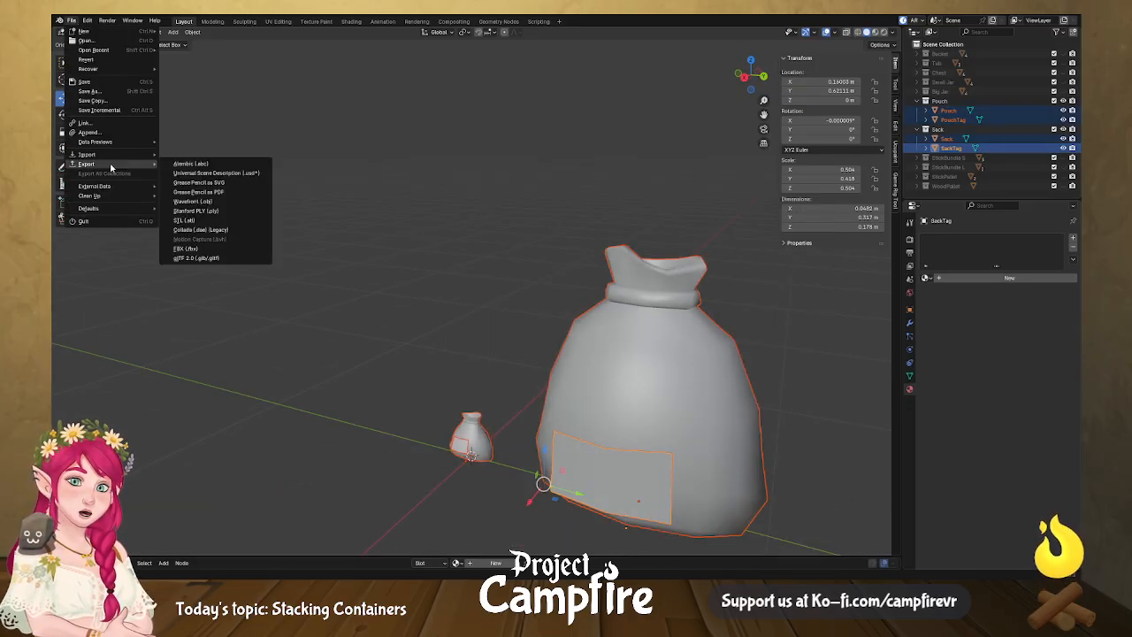
{"action": "left_click", "coordinate": [232, 248]}
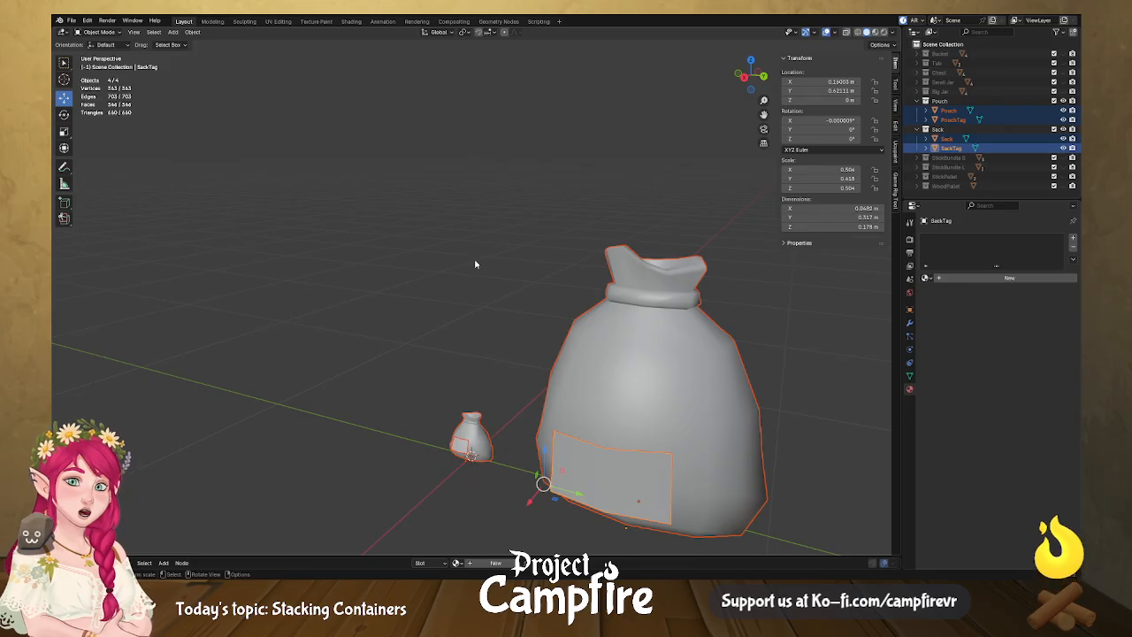
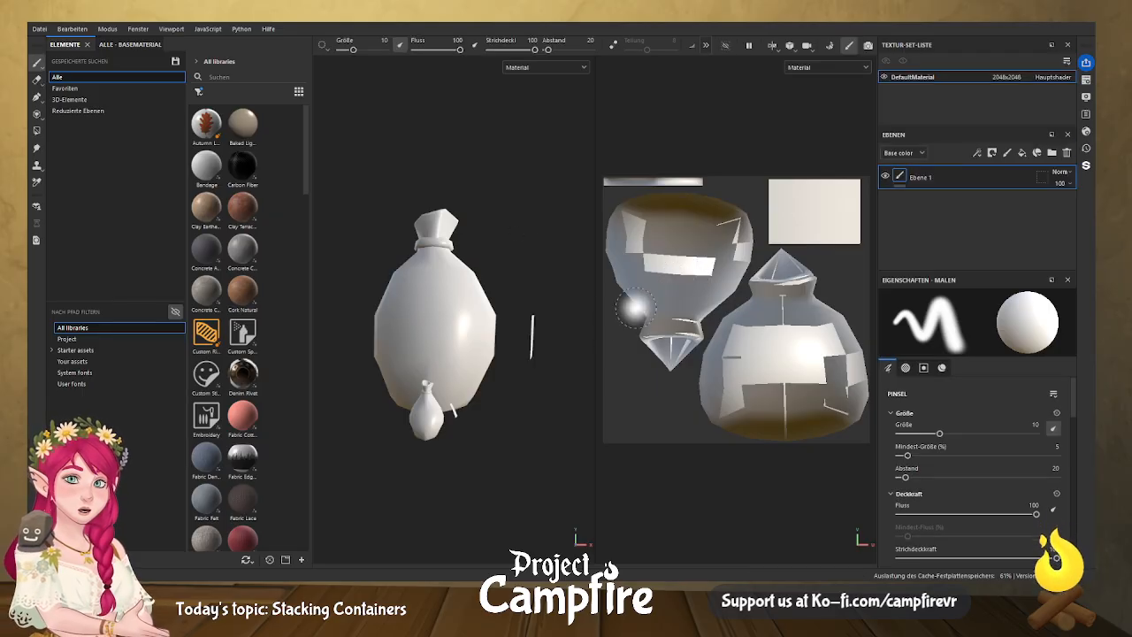
In Substance 3D Painter, narrow the asset library and bake the checked mesh maps for the DefaultMaterial texture set.
{"action": "scroll", "coordinate": [615, 350], "scroll_direction": "down", "scroll_amount": 1}
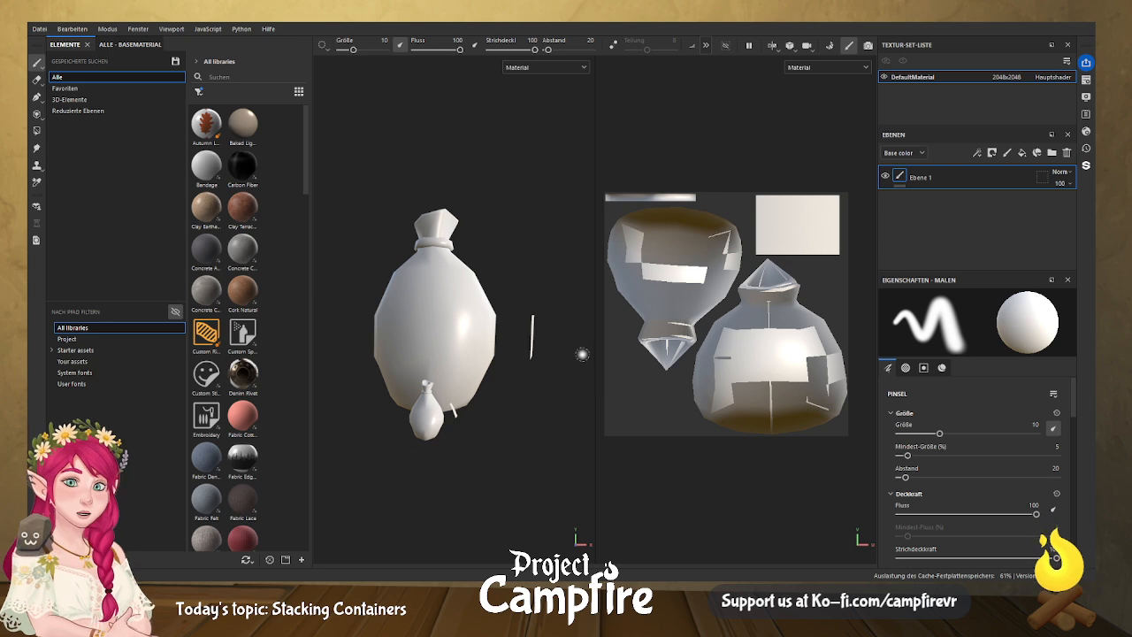
{"action": "scroll", "coordinate": [610, 268], "scroll_direction": "up", "scroll_amount": 1}
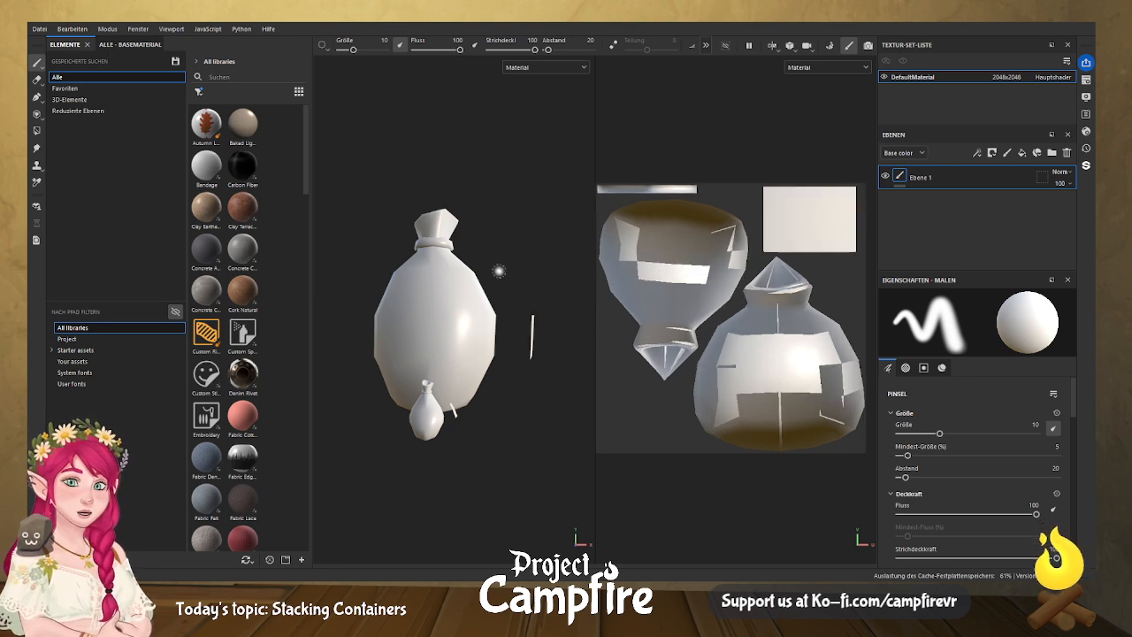
{"action": "scroll", "coordinate": [501, 270], "scroll_direction": "down", "scroll_amount": 1}
{"action": "scroll", "coordinate": [461, 278], "scroll_direction": "down", "scroll_amount": 2}
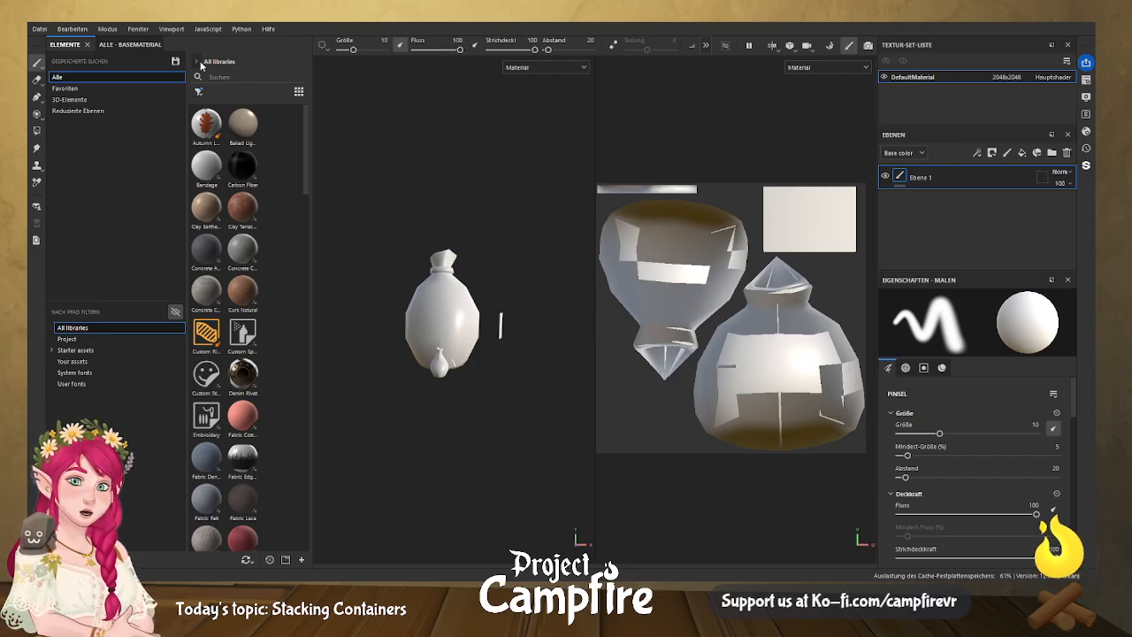
{"action": "left_click_drag", "start_coordinate": [312, 71], "coordinate": [207, 71]}
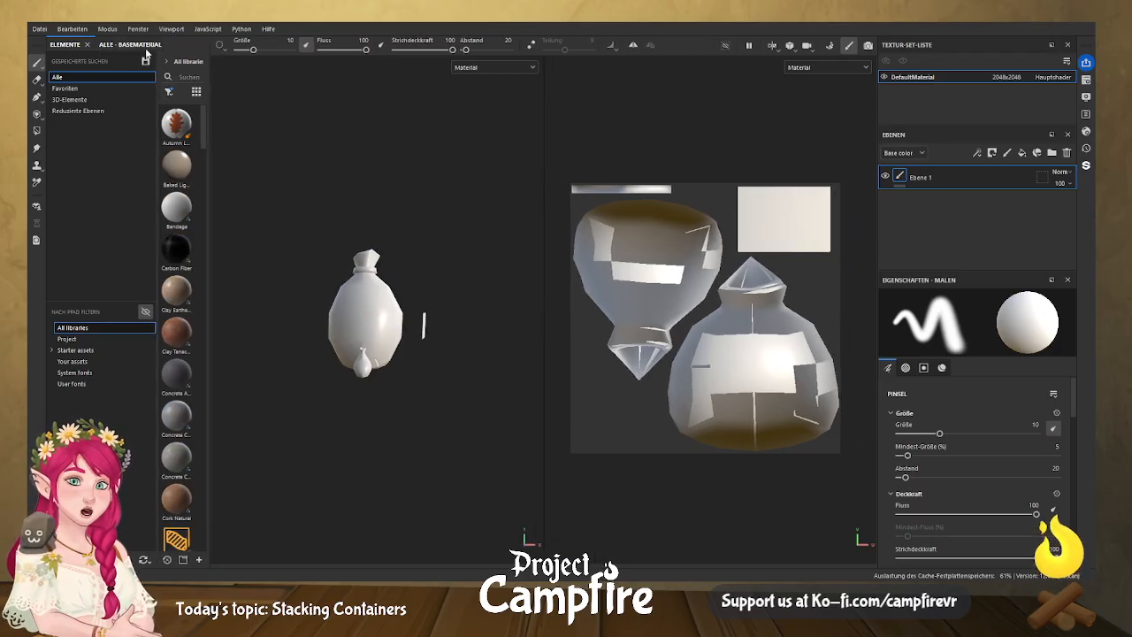
{"action": "key", "text": "ctrl+b"}
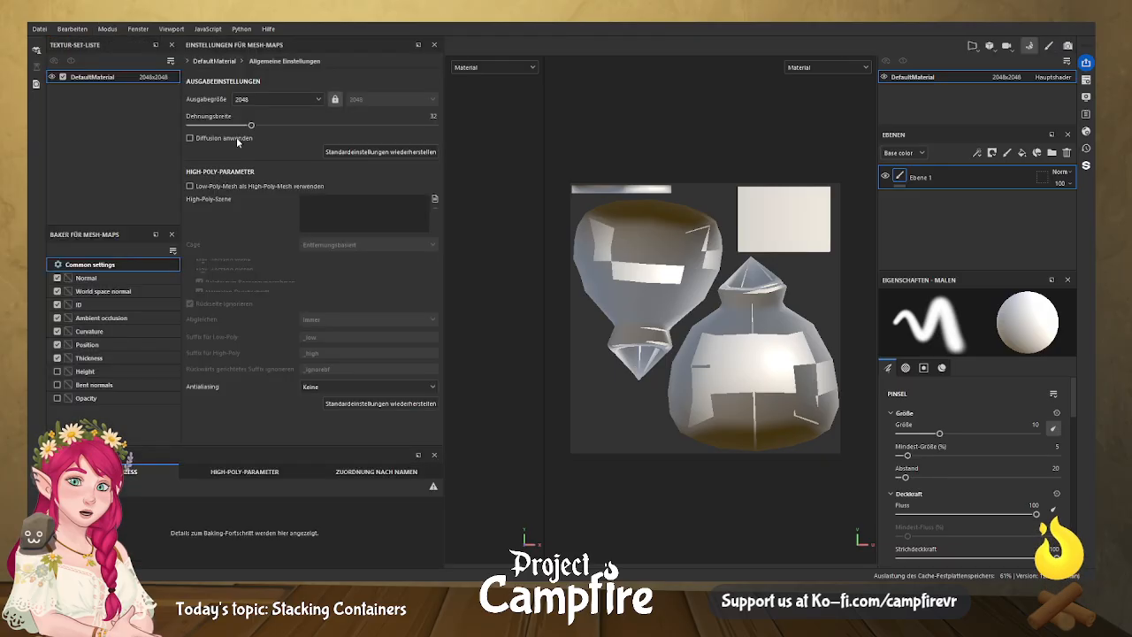
{"action": "left_click", "coordinate": [676, 539]}
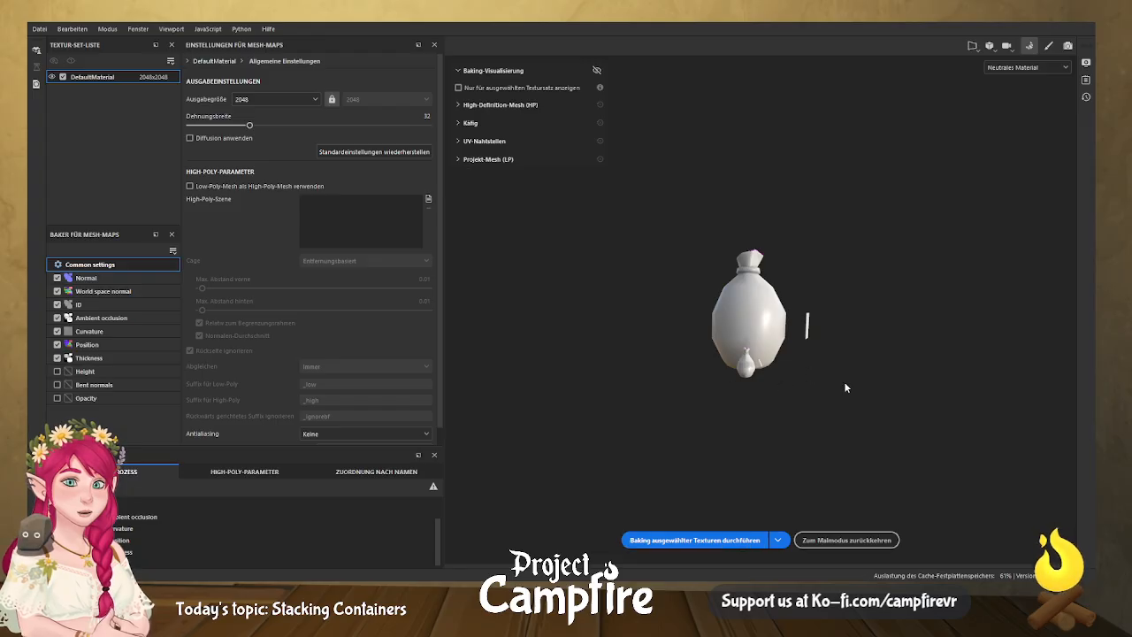
Examine the baked pouch, sack and tags from several sides and distances for shading flaws.
{"action": "mouse_move", "coordinate": [857, 380]}
{"action": "left_mouse_down", "text": "alt"}
{"action": "mouse_move", "coordinate": [791, 386]}
{"action": "mouse_move", "coordinate": [818, 361]}
{"action": "mouse_move", "coordinate": [645, 399]}
{"action": "mouse_move", "coordinate": [509, 380]}
{"action": "mouse_move", "coordinate": [768, 376]}
{"action": "mouse_move", "coordinate": [732, 389]}
{"action": "mouse_move", "coordinate": [743, 392]}
{"action": "mouse_move", "coordinate": [847, 378]}
{"action": "left_mouse_up", "text": "alt"}
{"action": "scroll", "coordinate": [757, 364], "scroll_direction": "up", "scroll_amount": 4}
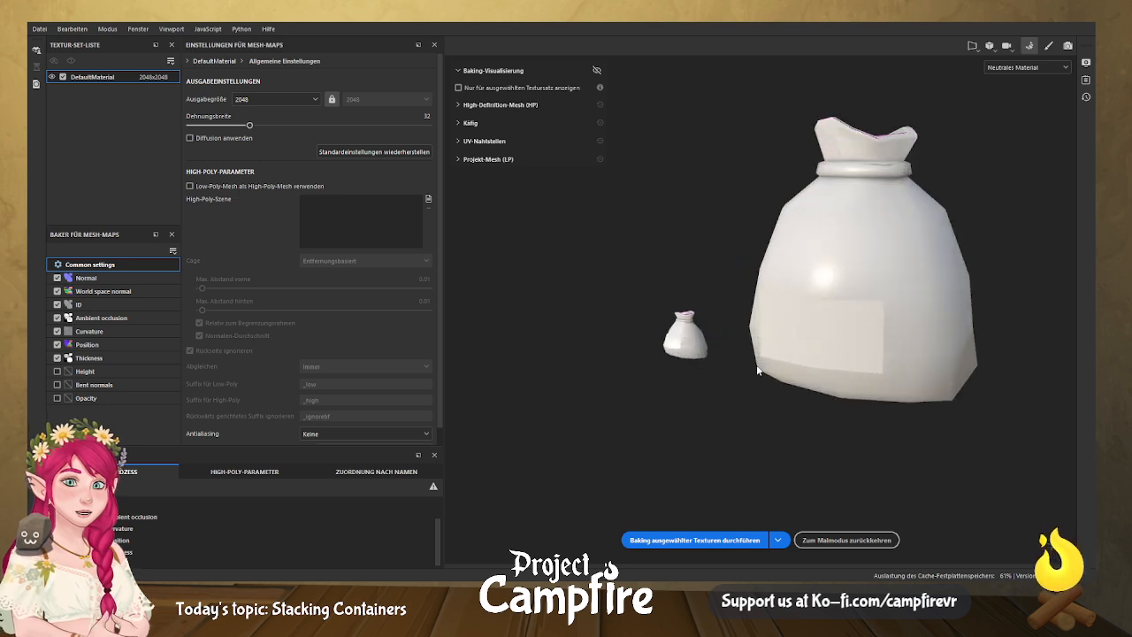
{"action": "left_click_drag", "start_coordinate": [676, 376], "coordinate": [563, 327], "text": "alt"}
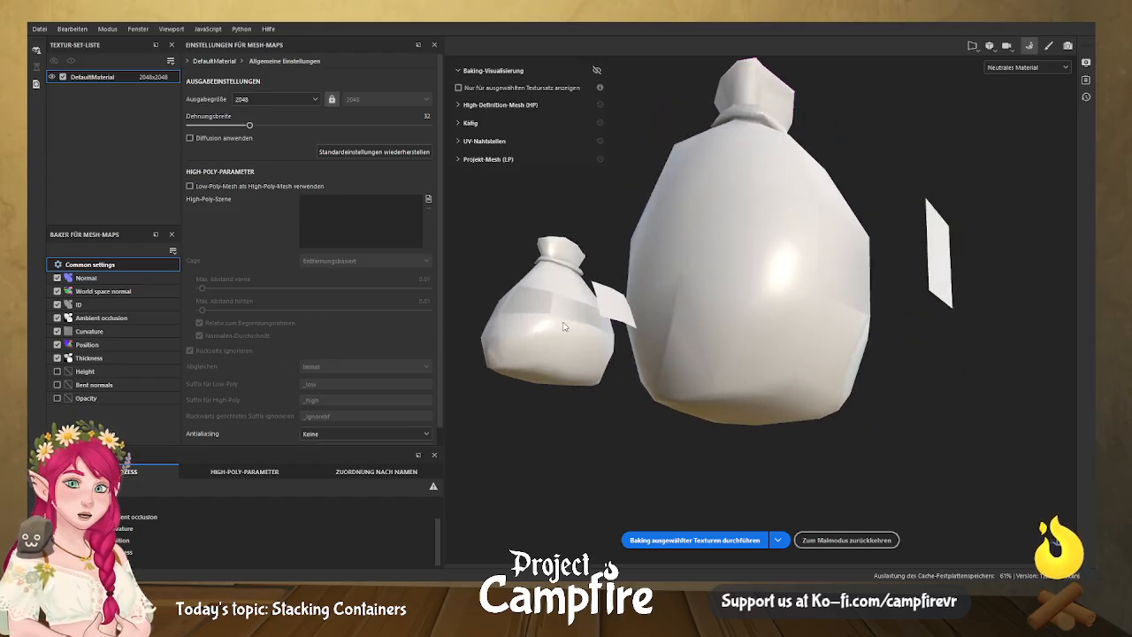
{"action": "scroll", "coordinate": [563, 326], "scroll_direction": "up", "scroll_amount": 6}
{"action": "left_click_drag", "start_coordinate": [749, 357], "coordinate": [748, 328], "text": "alt"}
{"action": "scroll", "coordinate": [596, 318], "scroll_direction": "down", "scroll_amount": 4}
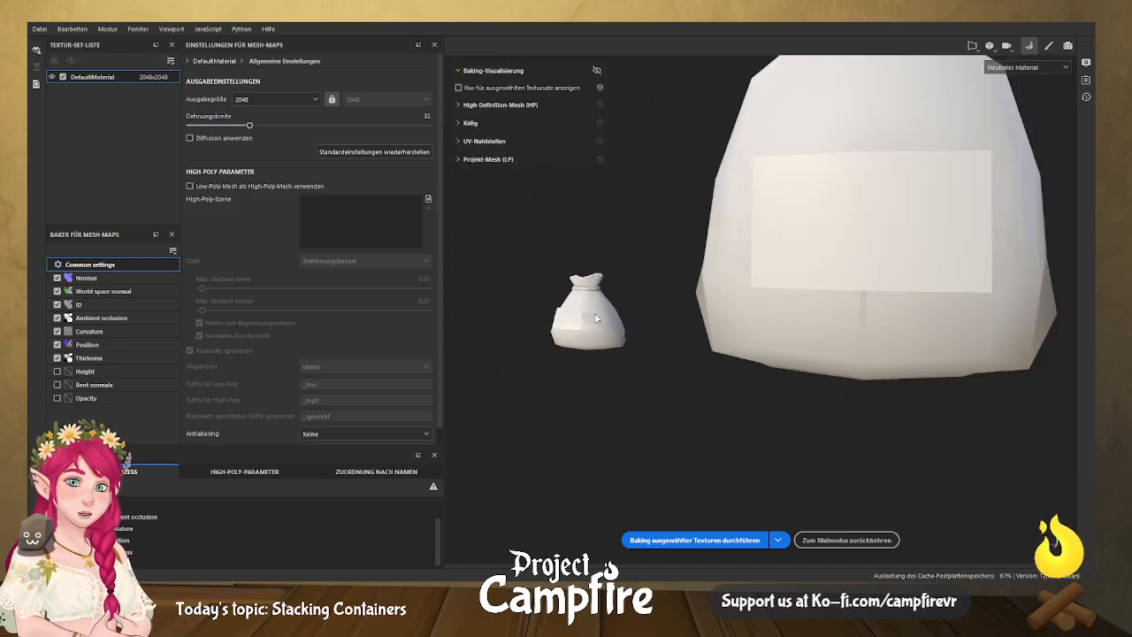
{"action": "scroll", "coordinate": [596, 319], "scroll_direction": "down", "scroll_amount": 3}
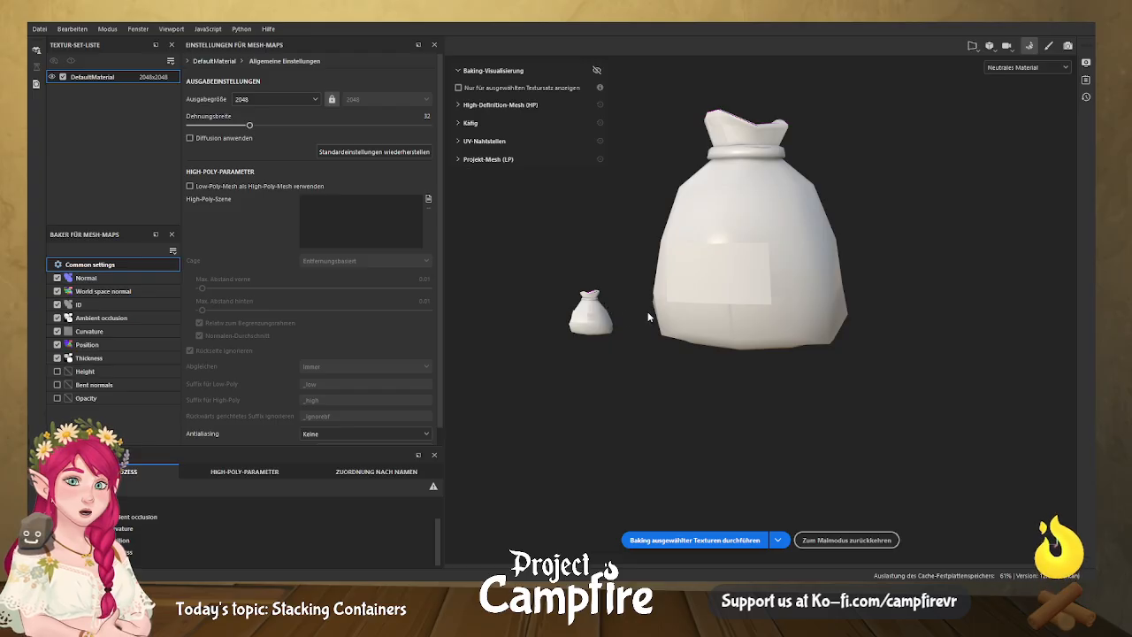
{"action": "scroll", "coordinate": [621, 299], "scroll_direction": "up", "scroll_amount": 1}
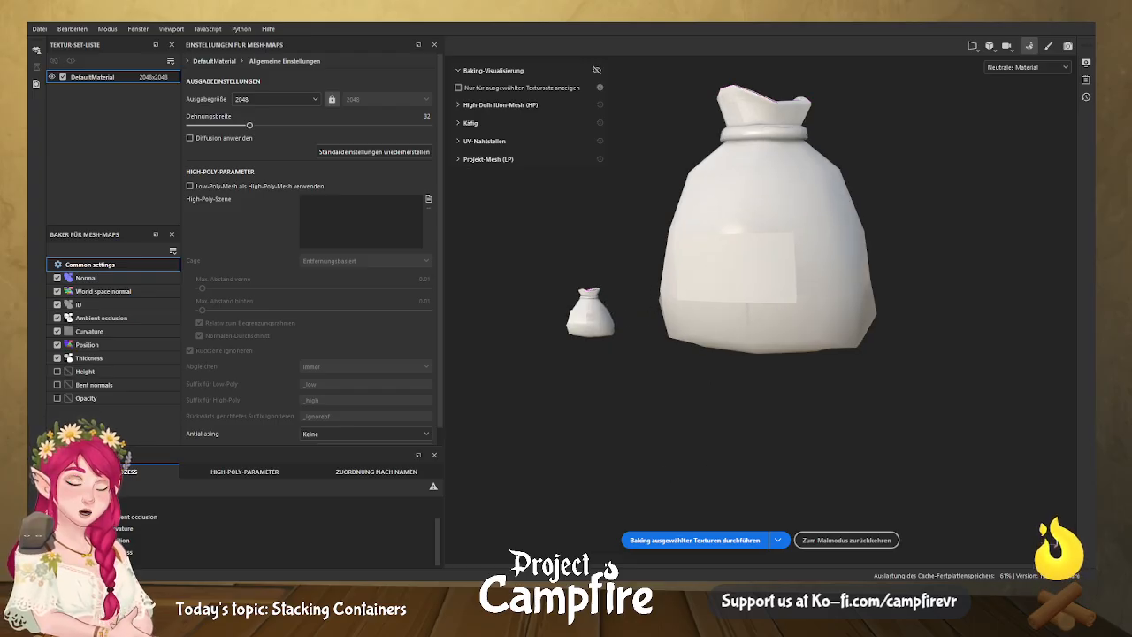
Switch back to Blender and put the sack in Edit Mode.
{"action": "key", "text": "alt+Tab"}
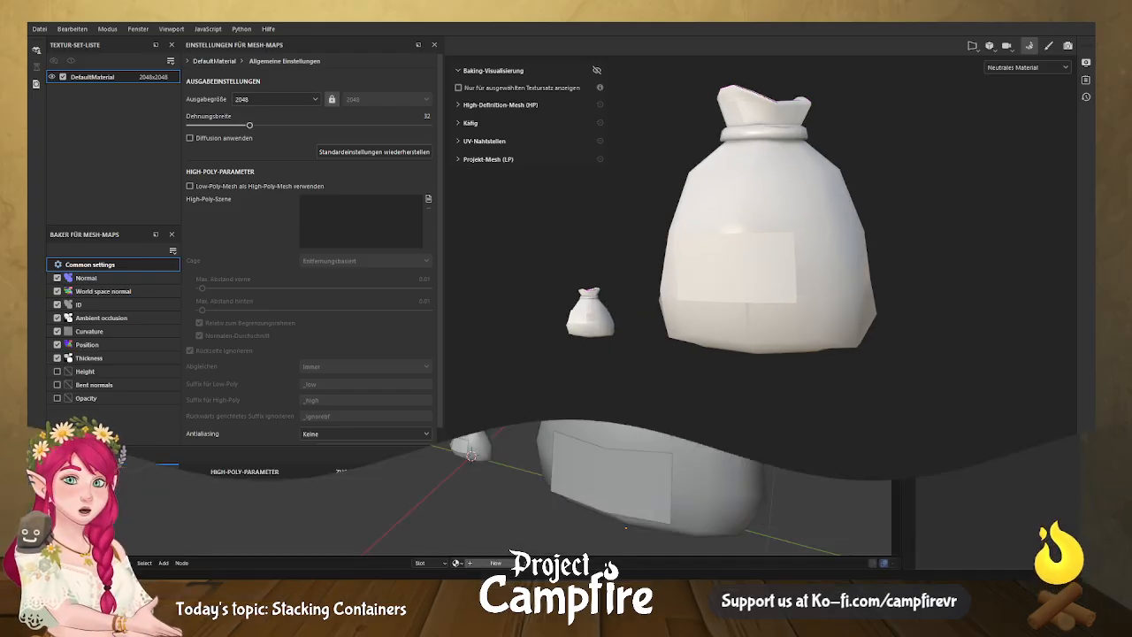
{"action": "left_click", "coordinate": [627, 361]}
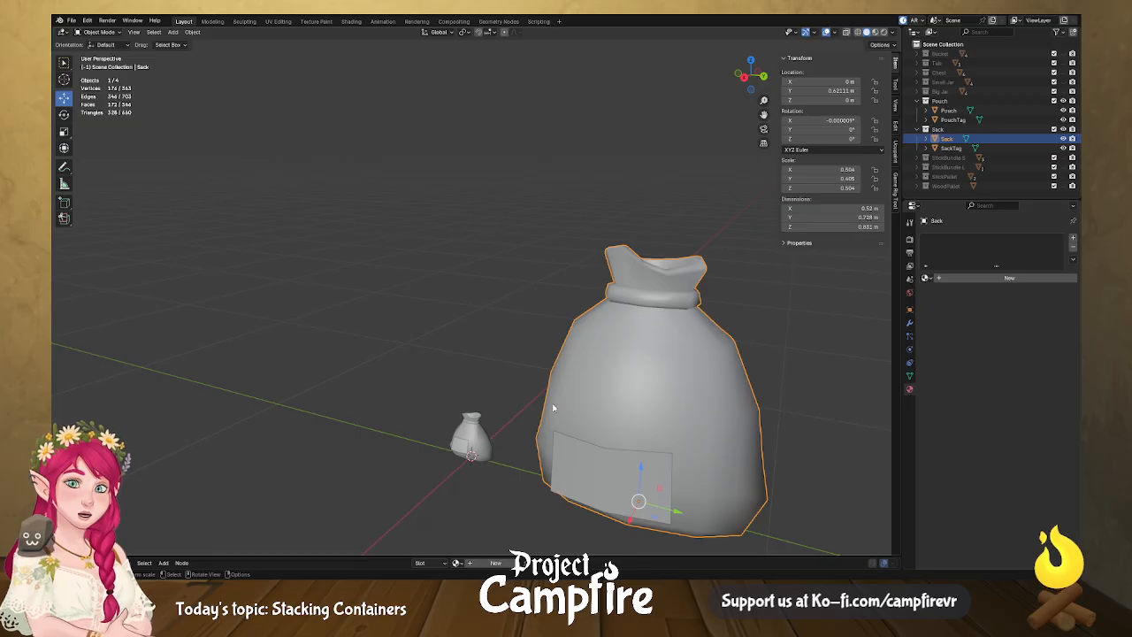
{"action": "key", "text": "Tab"}
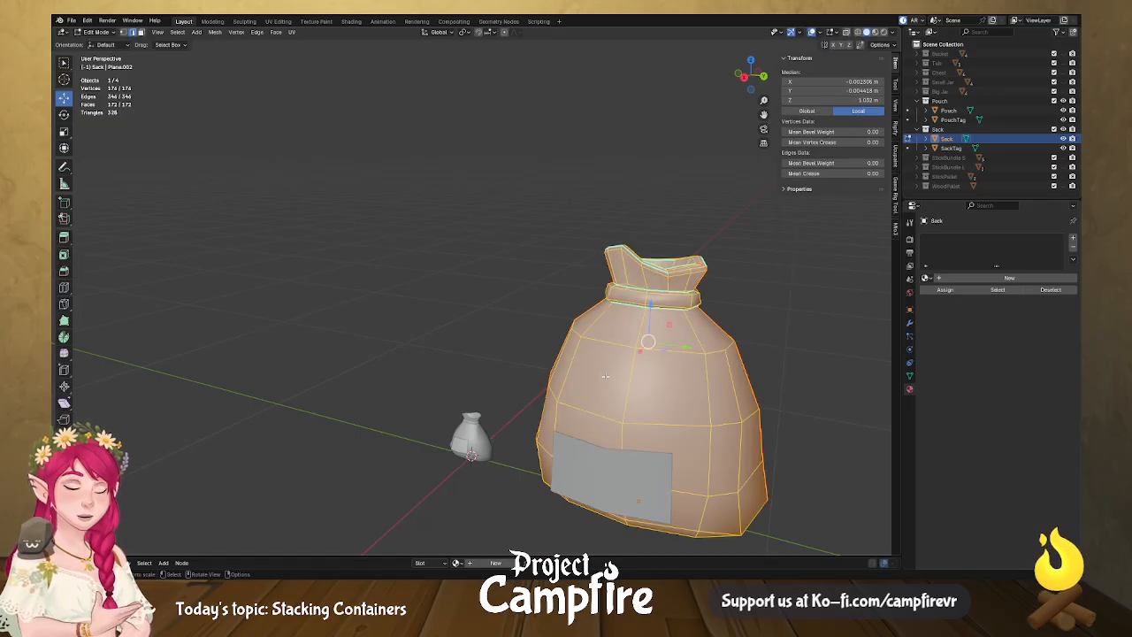
Select the sack's body as linked geometry delimited by UVs, recalculate its normals to the outside, and leave Edit Mode.
{"action": "left_click", "coordinate": [637, 371]}
{"action": "key", "text": "l"}
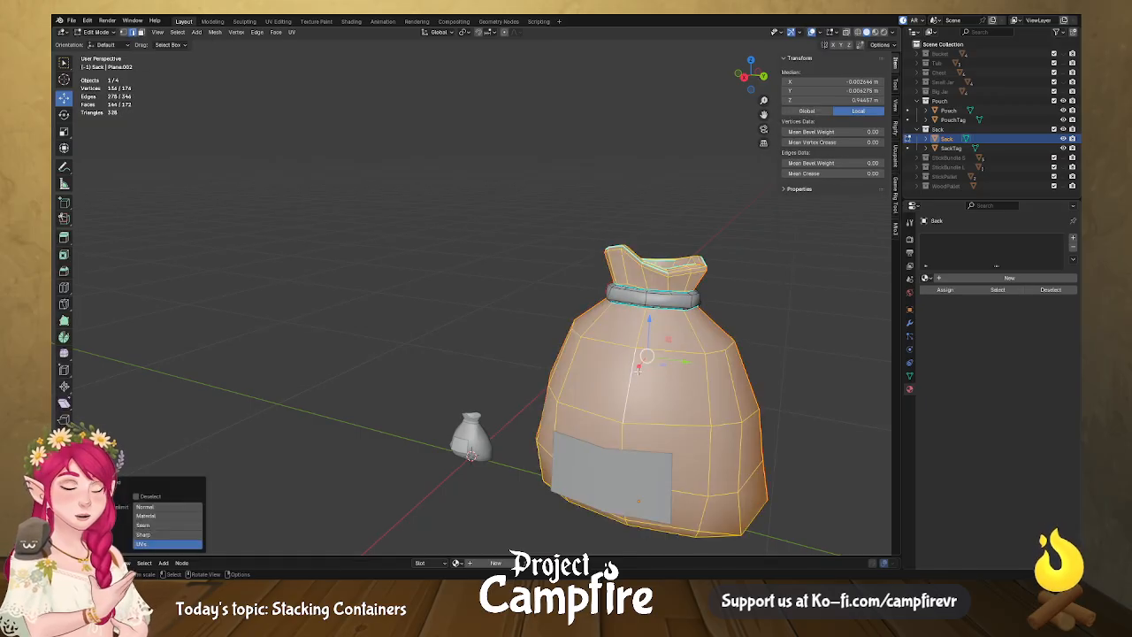
{"action": "left_click", "coordinate": [216, 33]}
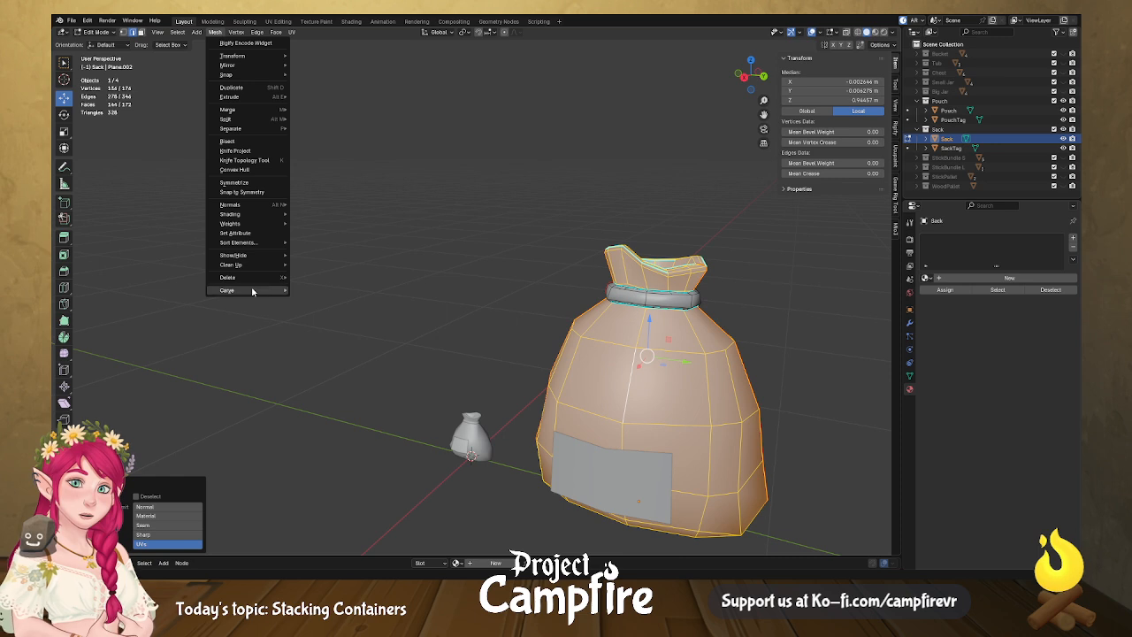
{"action": "mouse_move", "coordinate": [249, 256]}
{"action": "mouse_move", "coordinate": [232, 204]}
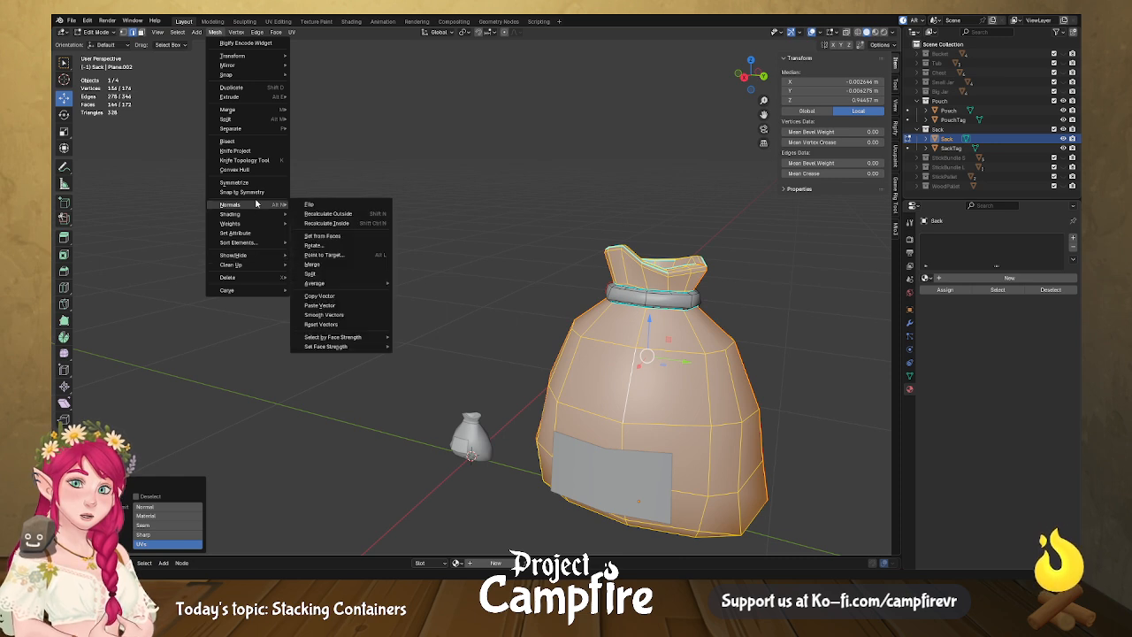
{"action": "left_click", "coordinate": [374, 213]}
{"action": "key", "text": "alt+a"}
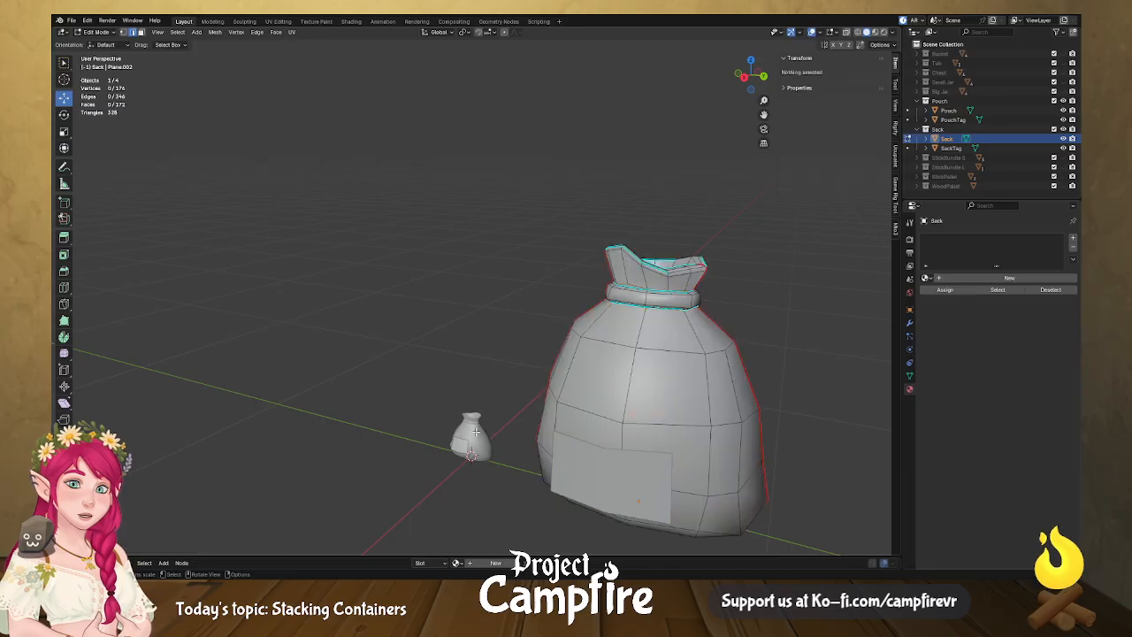
{"action": "middle_click_drag", "start_coordinate": [473, 420], "coordinate": [402, 475]}
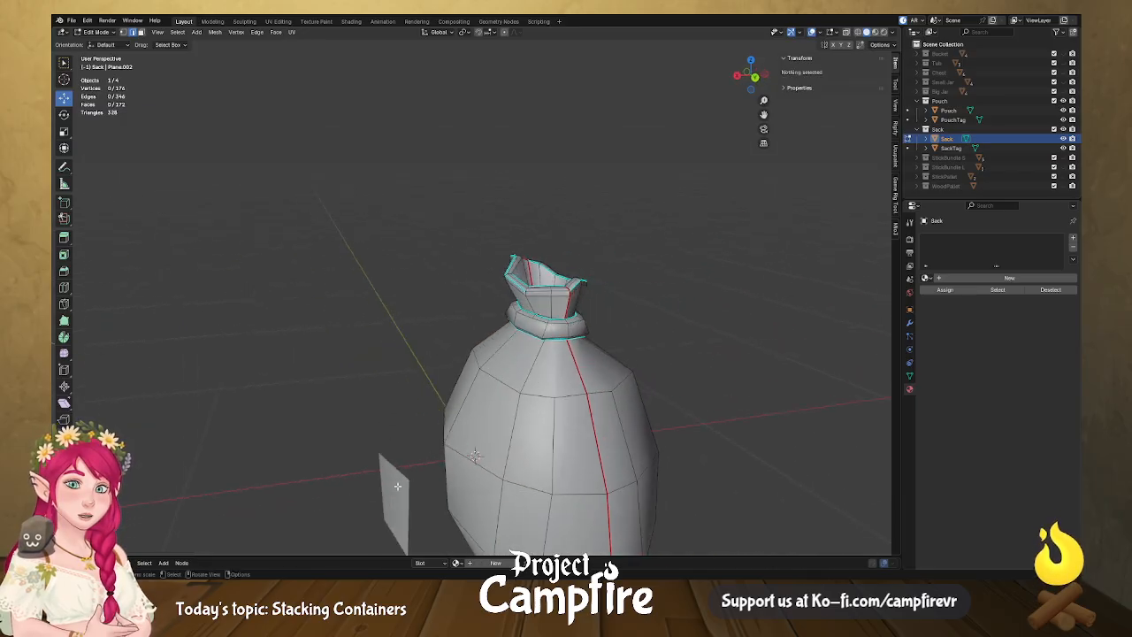
{"action": "middle_click_drag", "start_coordinate": [422, 420], "coordinate": [475, 435]}
{"action": "key", "text": "Tab"}
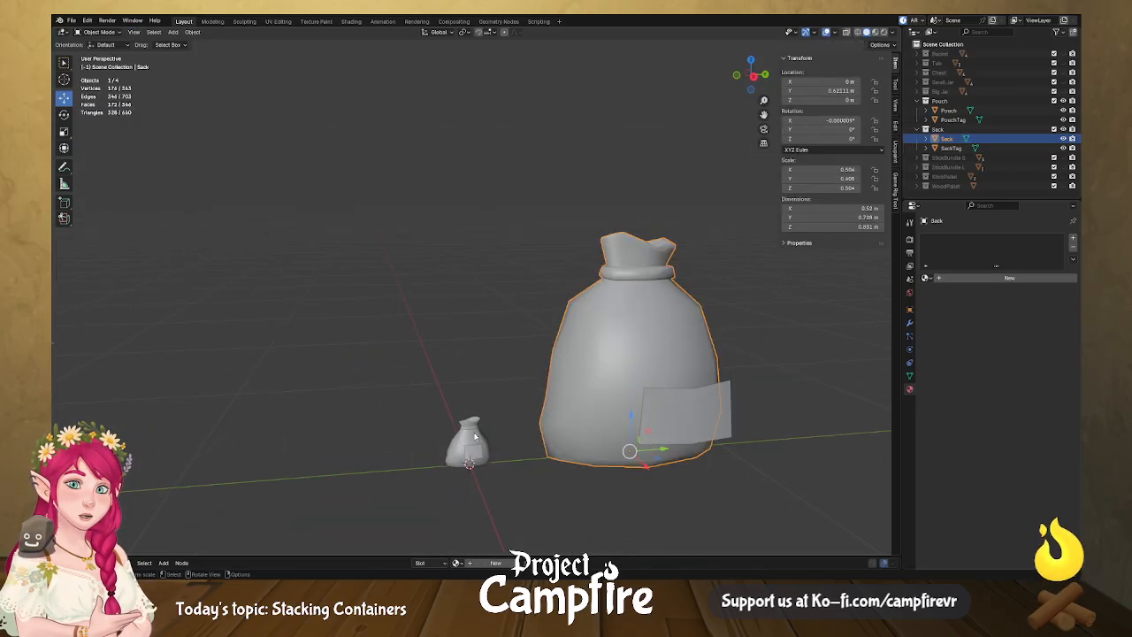
Recalculate the normals of the whole pouch mesh to the outside and leave Edit Mode.
{"action": "left_click", "coordinate": [475, 436]}
{"action": "key", "text": "Tab"}
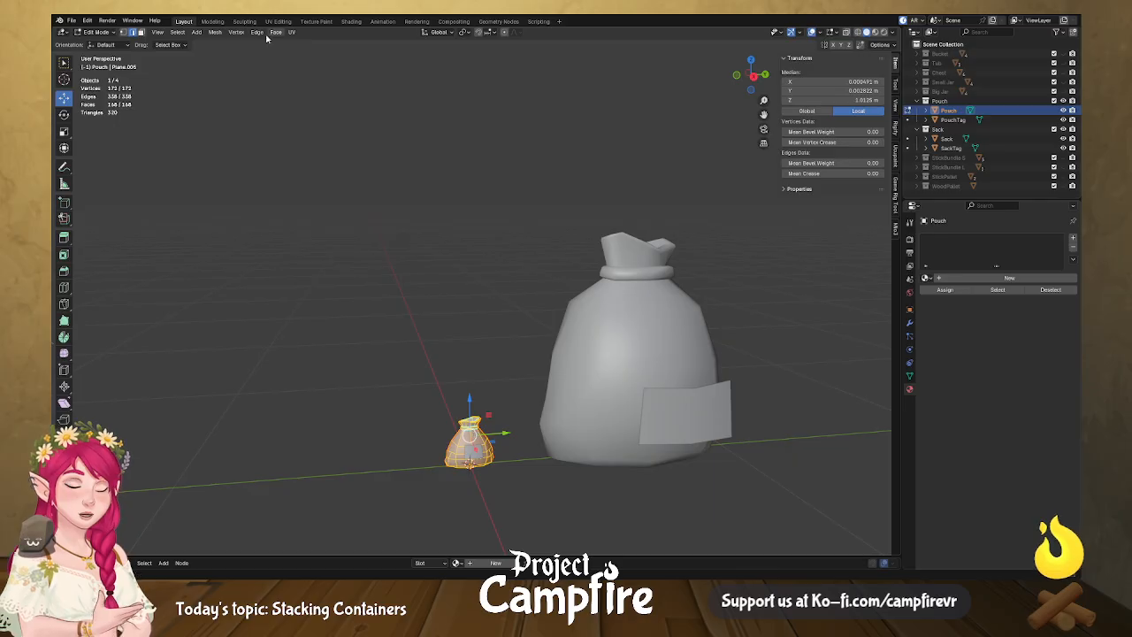
{"action": "left_click", "coordinate": [215, 33]}
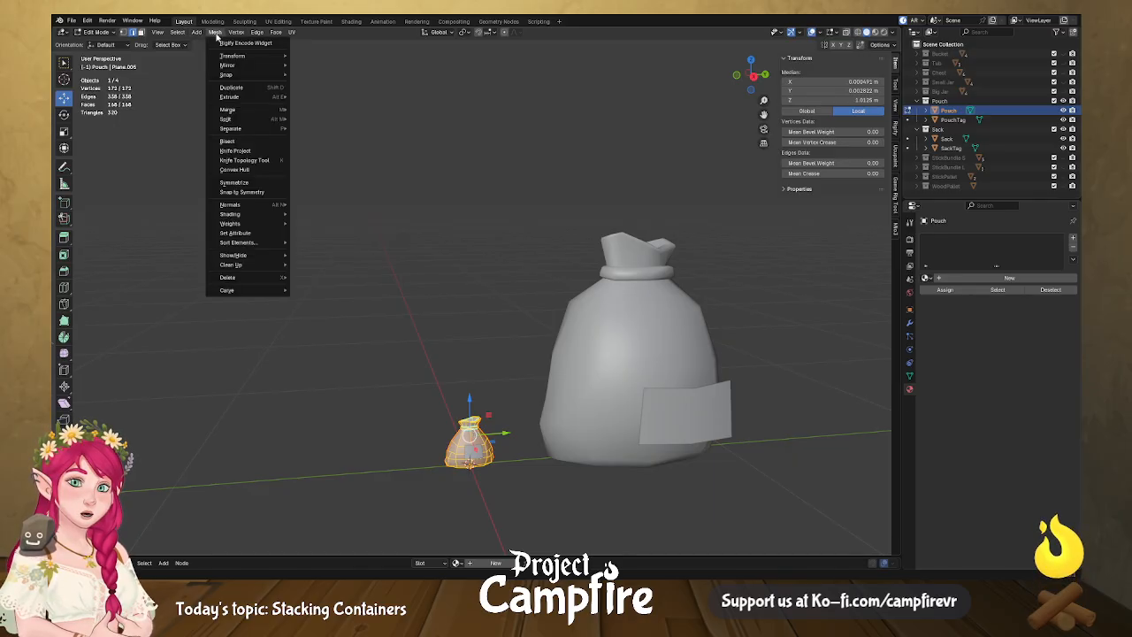
{"action": "mouse_move", "coordinate": [264, 209]}
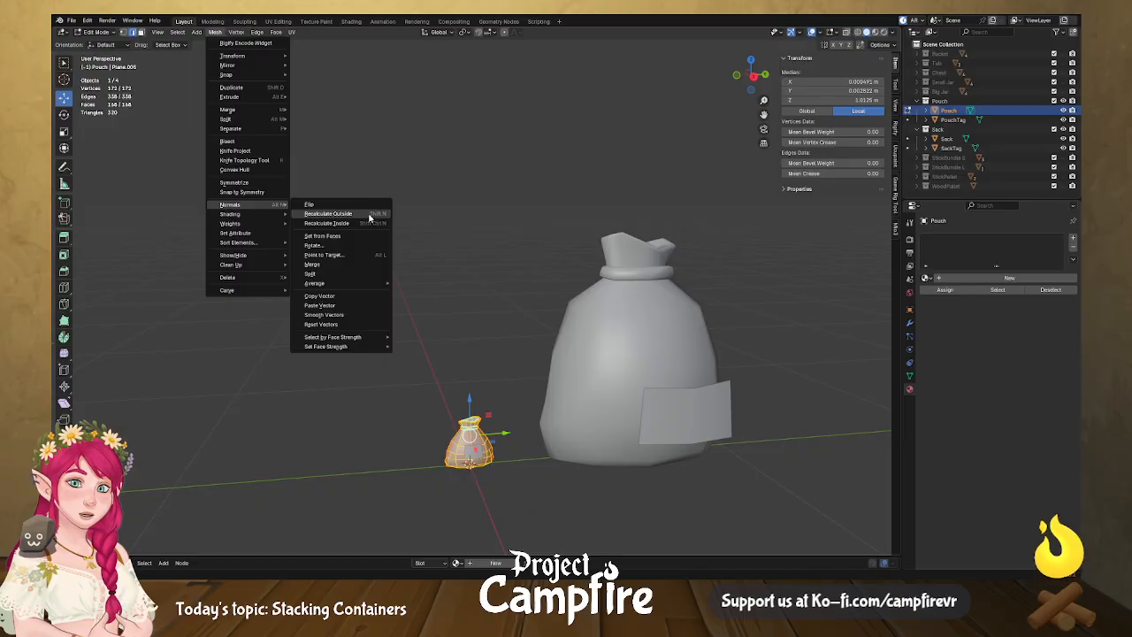
{"action": "left_click", "coordinate": [370, 217]}
{"action": "key", "text": "Tab"}
Move the sack tag farther out along X, and the pouch tag about 0.13 m farther along X.
{"action": "middle_click_drag", "start_coordinate": [577, 429], "coordinate": [710, 413]}
{"action": "left_click", "coordinate": [661, 414]}
{"action": "left_click_drag", "start_coordinate": [571, 389], "coordinate": [602, 388]}
{"action": "left_click", "coordinate": [495, 437]}
{"action": "left_click_drag", "start_coordinate": [521, 460], "coordinate": [555, 459]}
Move the pouch together with its tag about 0.29 m along negative Y, farther from the sack.
{"action": "middle_click_drag", "start_coordinate": [619, 447], "coordinate": [483, 460]}
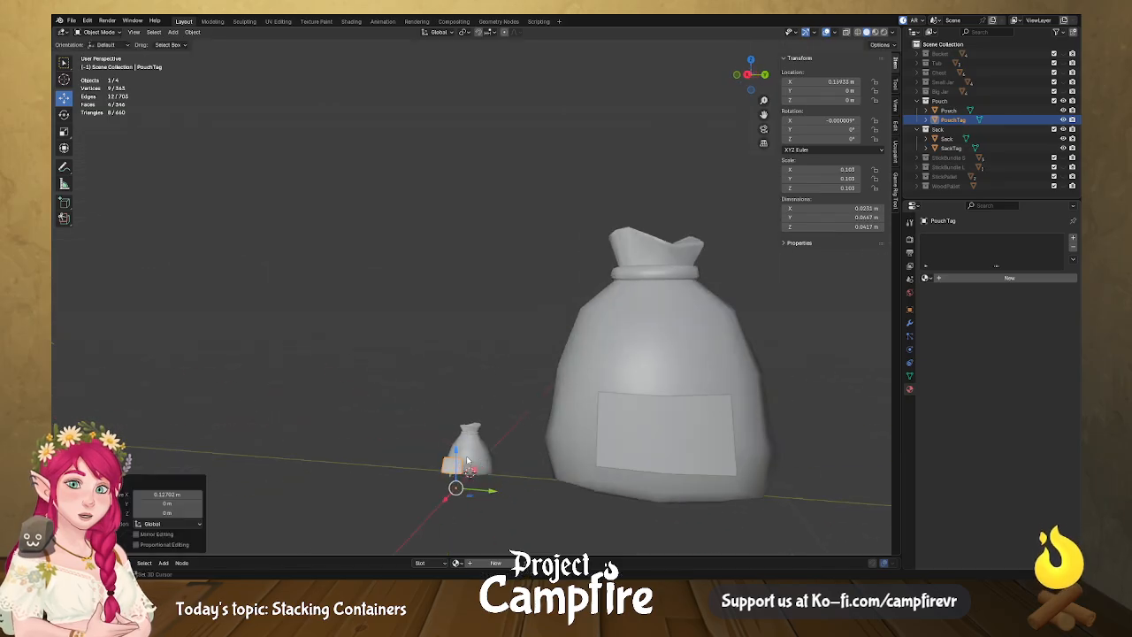
{"action": "left_click", "coordinate": [469, 462]}
{"action": "left_click_drag", "start_coordinate": [499, 480], "coordinate": [422, 474]}
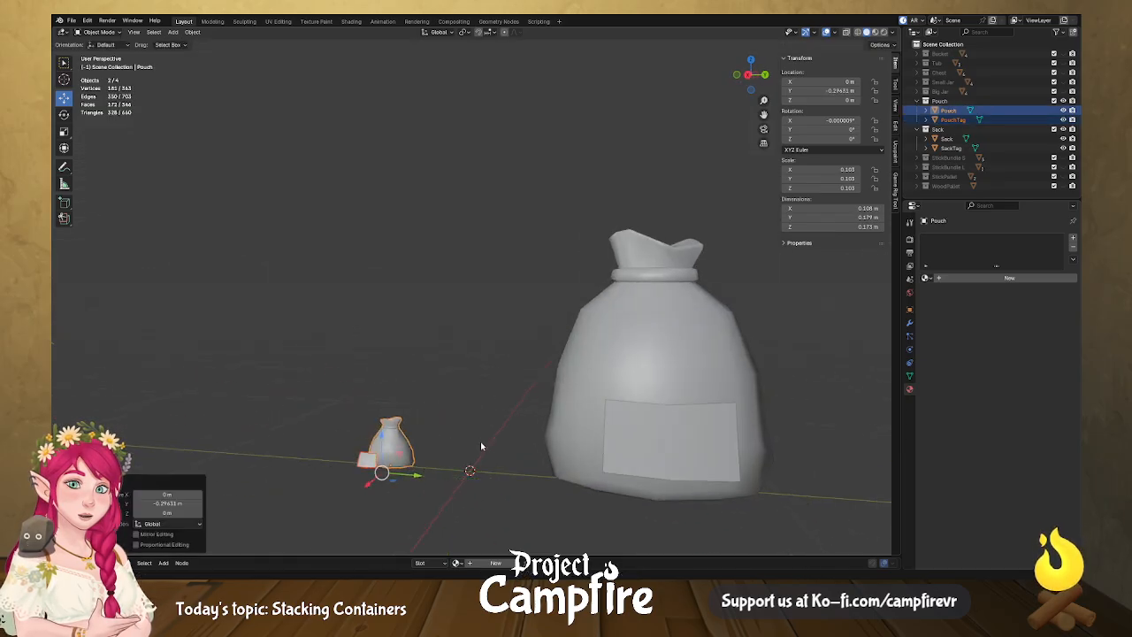
Select the pouch, the sack and both of their tags, and start an FBX export.
{"action": "middle_click_drag", "start_coordinate": [473, 469], "coordinate": [409, 325]}
{"action": "scroll", "coordinate": [408, 325], "scroll_direction": "down", "scroll_amount": 3}
{"action": "left_click_drag", "start_coordinate": [331, 171], "coordinate": [747, 493]}
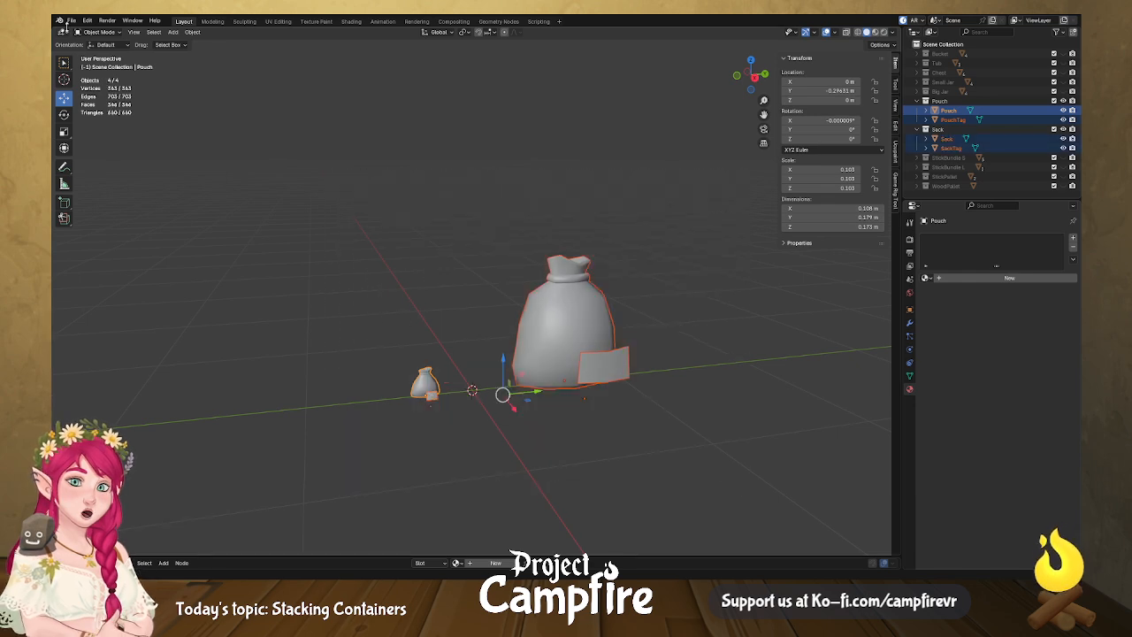
{"action": "left_click", "coordinate": [70, 19]}
{"action": "mouse_move", "coordinate": [131, 167]}
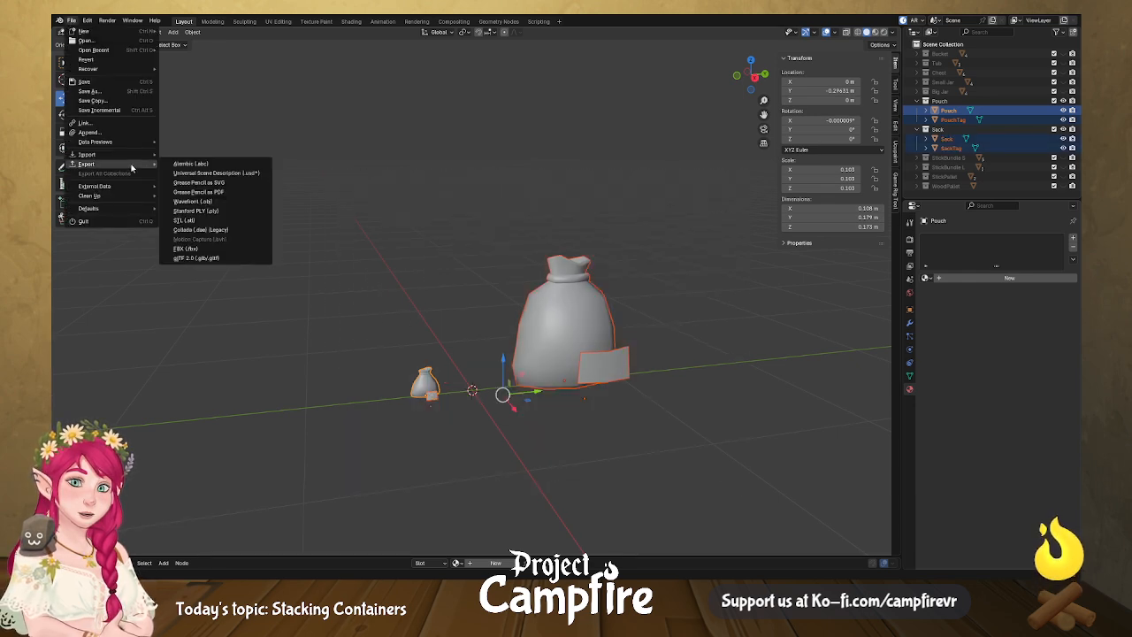
{"action": "left_click", "coordinate": [239, 248]}
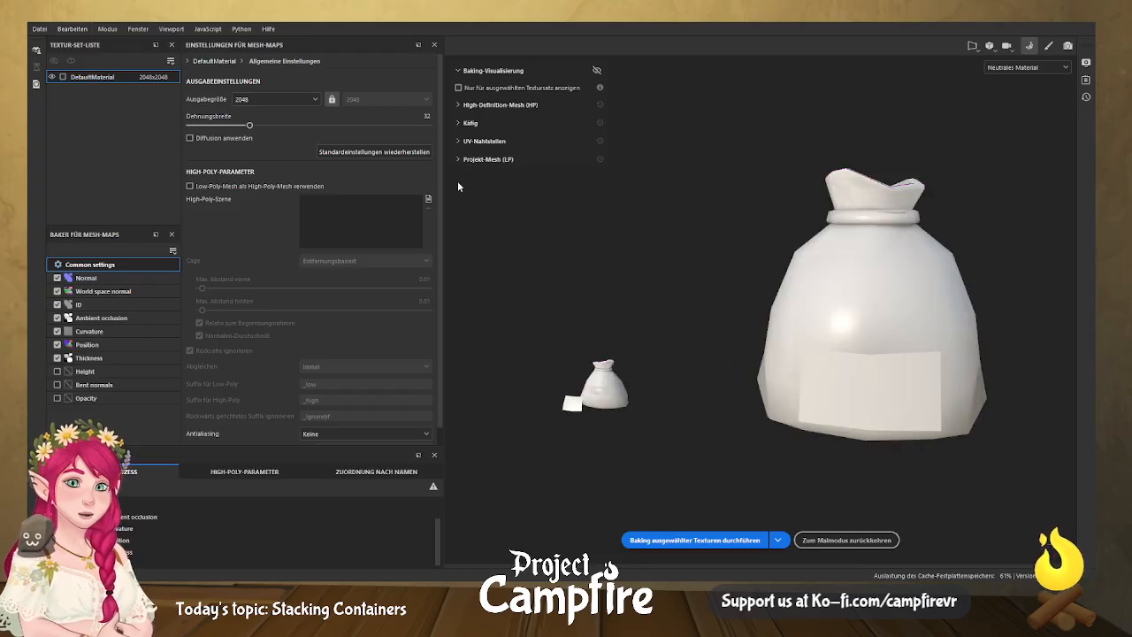
In Substance 3D Painter, bake the selected mesh maps at 2048, inspect the baked sack from several sides, and return to painting mode.
{"action": "left_click", "coordinate": [737, 539]}
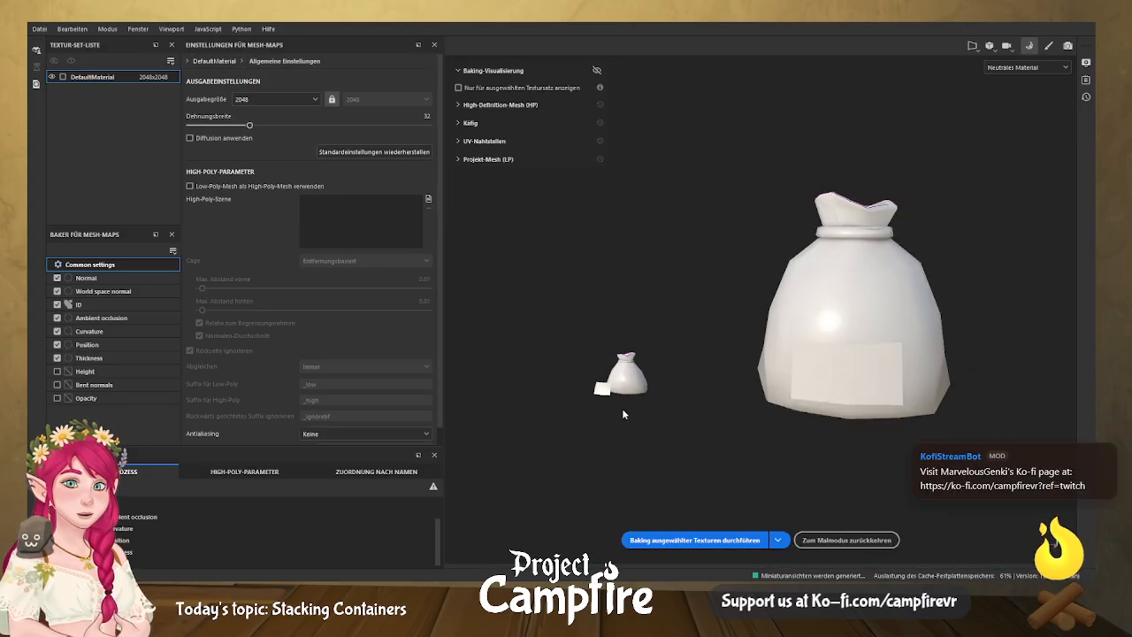
{"action": "left_click_drag", "start_coordinate": [579, 428], "coordinate": [717, 318], "text": "alt"}
{"action": "left_click_drag", "start_coordinate": [646, 360], "coordinate": [823, 514], "text": "alt"}
{"action": "left_click_drag", "start_coordinate": [882, 510], "coordinate": [906, 456], "text": "alt"}
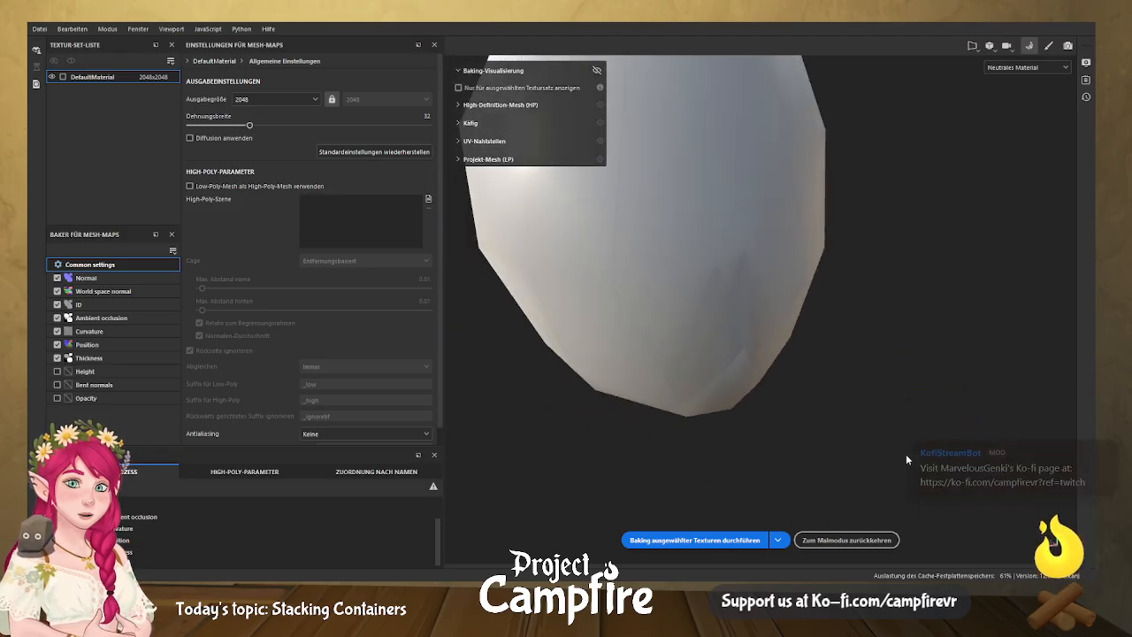
{"action": "scroll", "coordinate": [836, 380], "scroll_direction": "down", "scroll_amount": 3}
{"action": "left_click_drag", "start_coordinate": [753, 362], "coordinate": [696, 332], "text": "alt"}
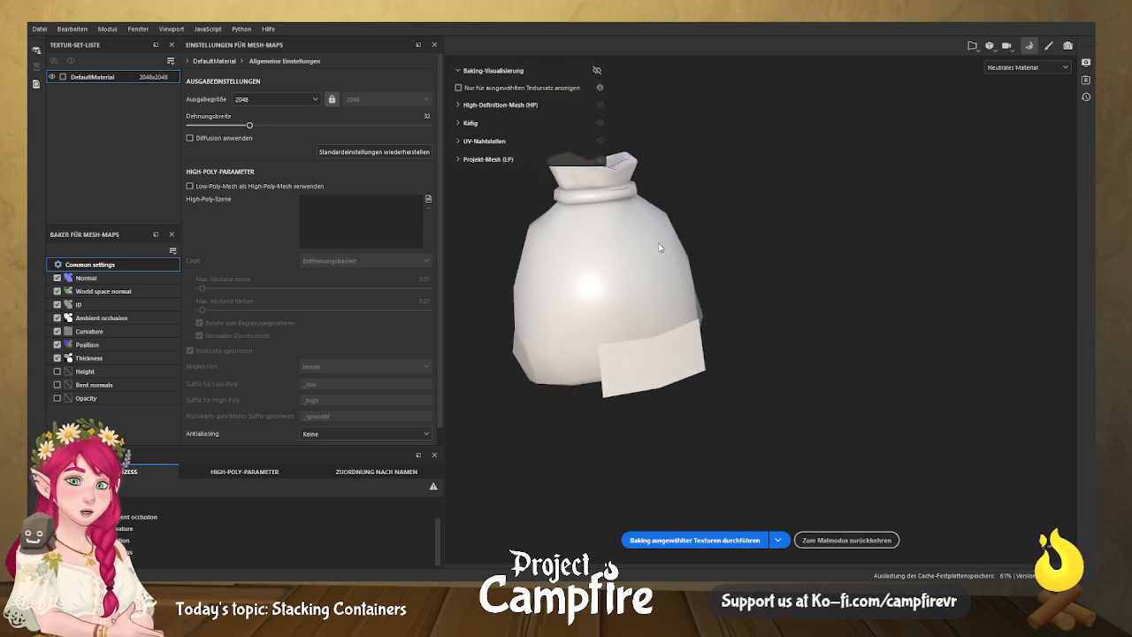
{"action": "left_click_drag", "start_coordinate": [659, 248], "coordinate": [730, 258], "text": "alt"}
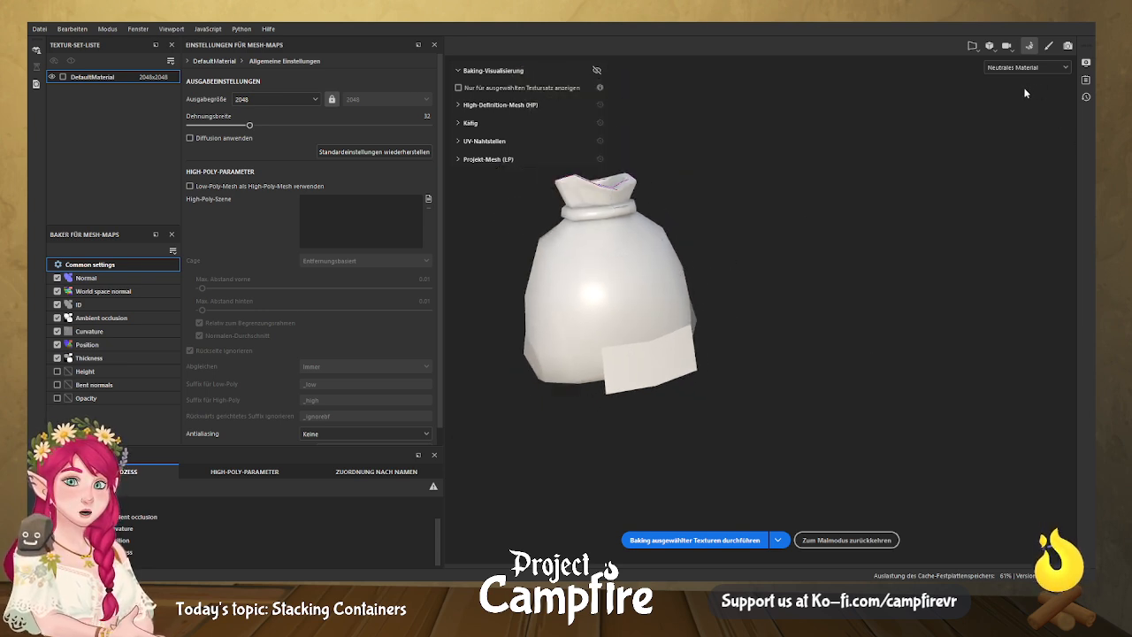
{"action": "left_click", "coordinate": [135, 64]}
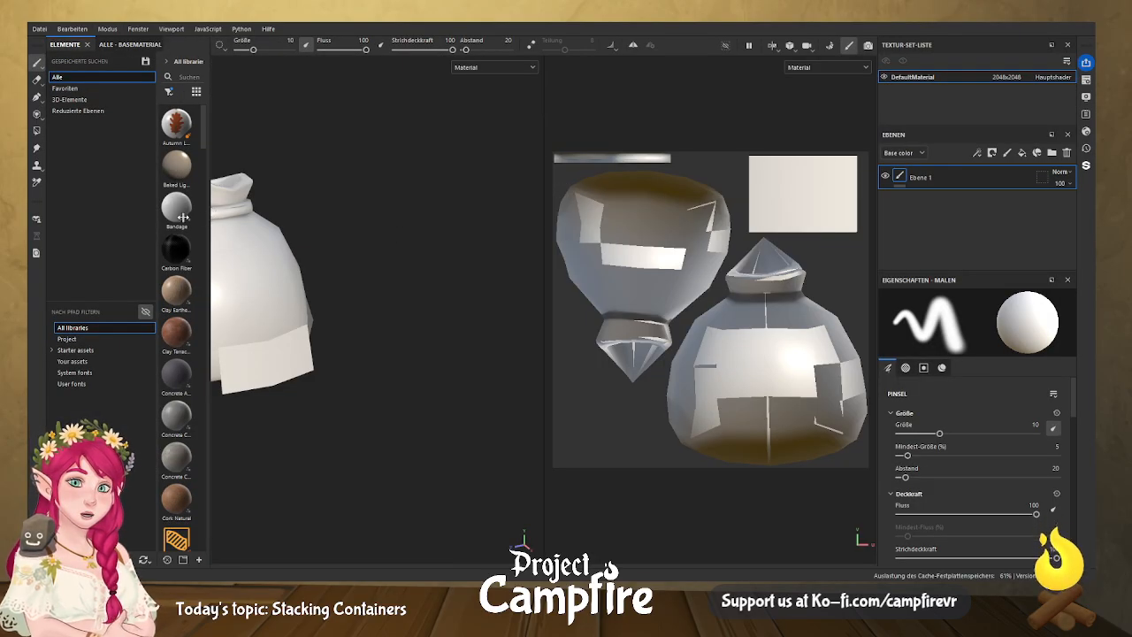
Examine the baked sack, pouch and tags in the 3D view alongside their UV layout.
{"action": "left_click_drag", "start_coordinate": [543, 203], "coordinate": [805, 206]}
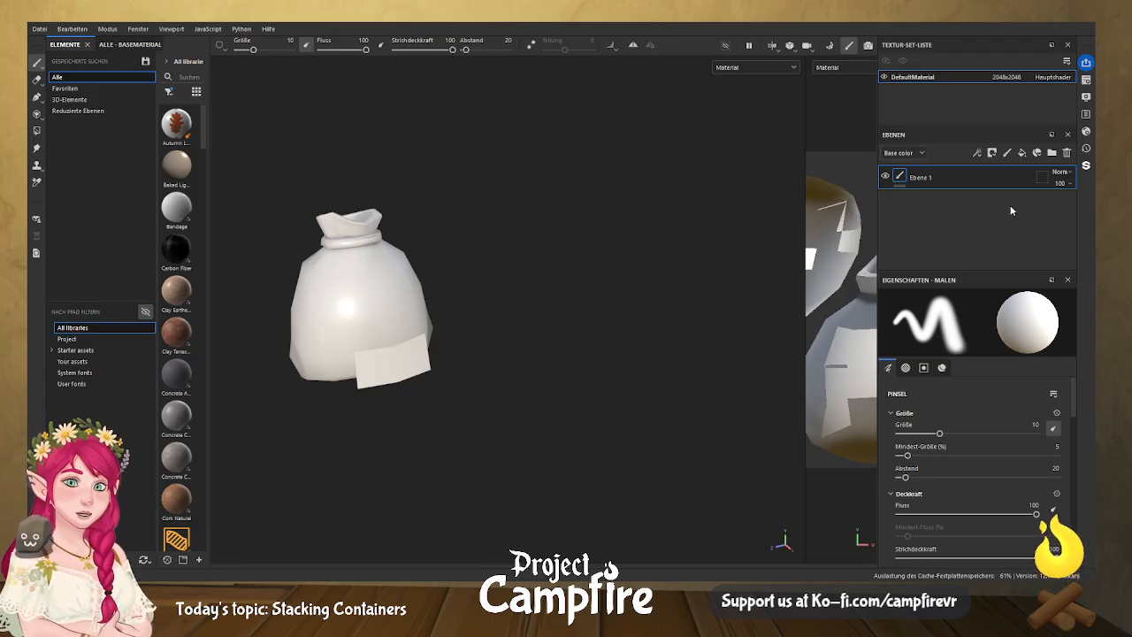
{"action": "scroll", "coordinate": [530, 298], "scroll_direction": "down", "scroll_amount": 3}
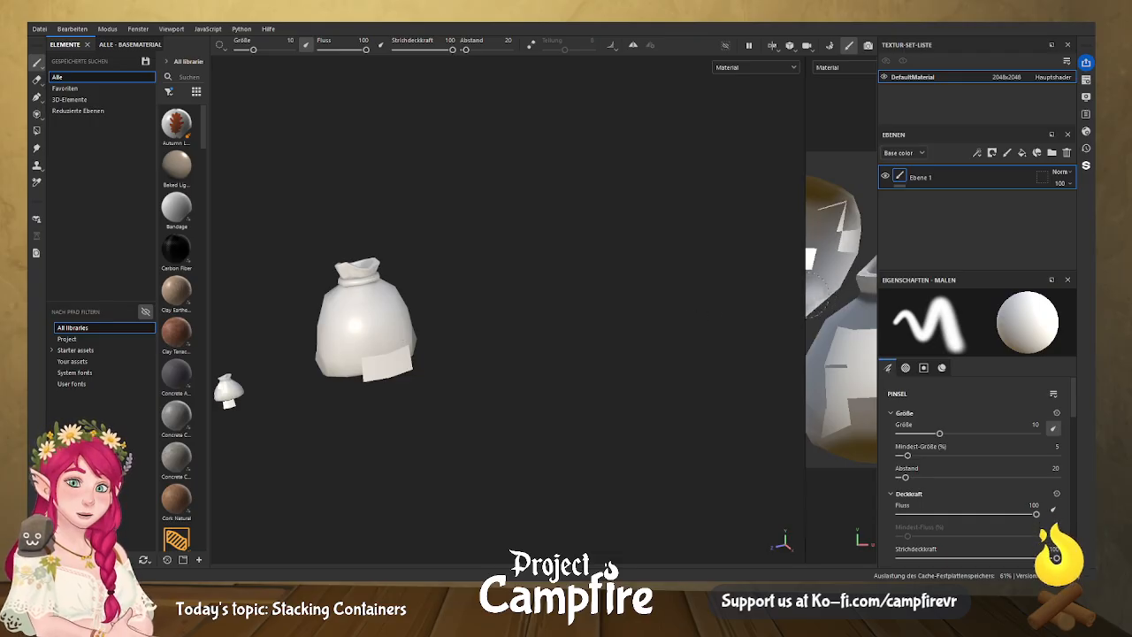
{"action": "left_click_drag", "start_coordinate": [806, 292], "coordinate": [563, 296]}
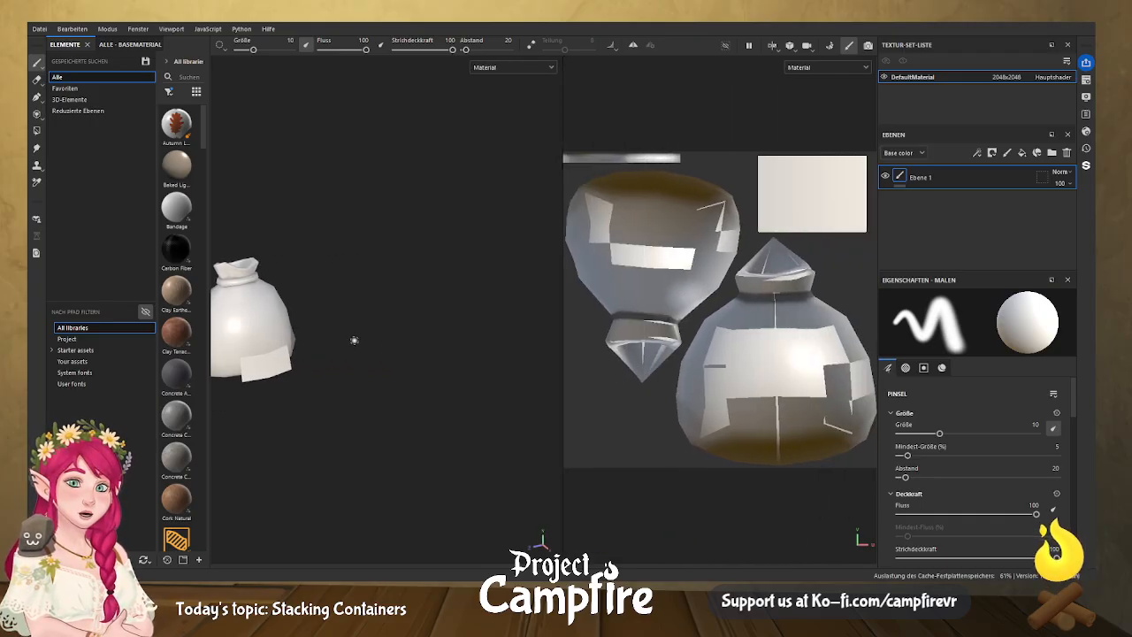
{"action": "mouse_move", "coordinate": [312, 338]}
{"action": "left_mouse_down", "text": "alt"}
{"action": "mouse_move", "coordinate": [356, 344]}
{"action": "mouse_move", "coordinate": [294, 349]}
{"action": "left_mouse_up", "text": "alt"}
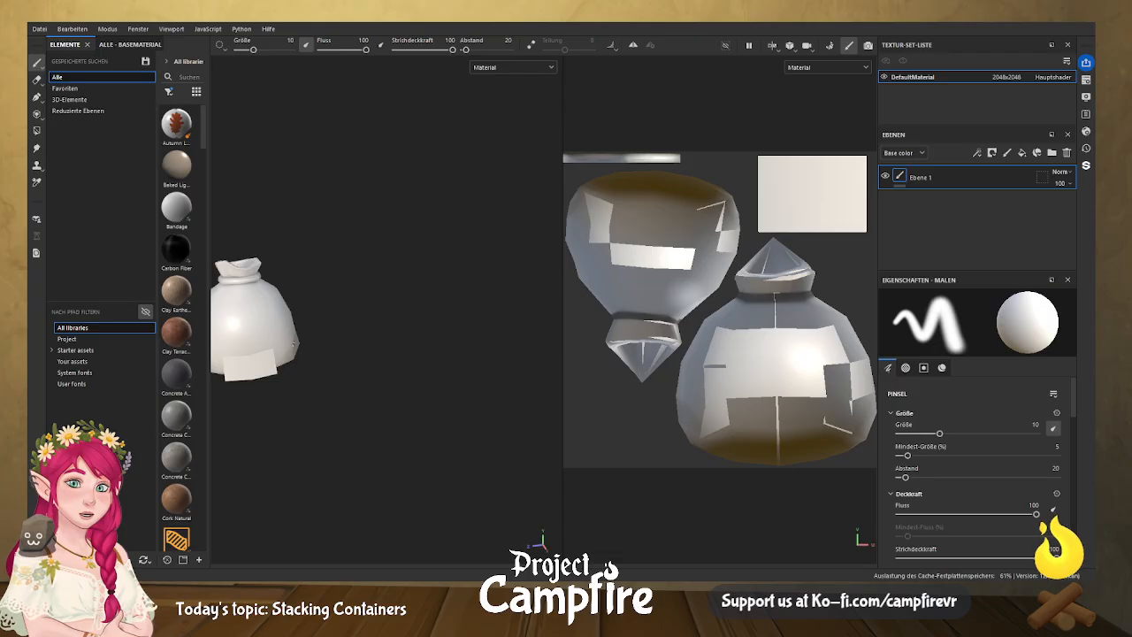
{"action": "scroll", "coordinate": [349, 343], "scroll_direction": "up", "scroll_amount": 5}
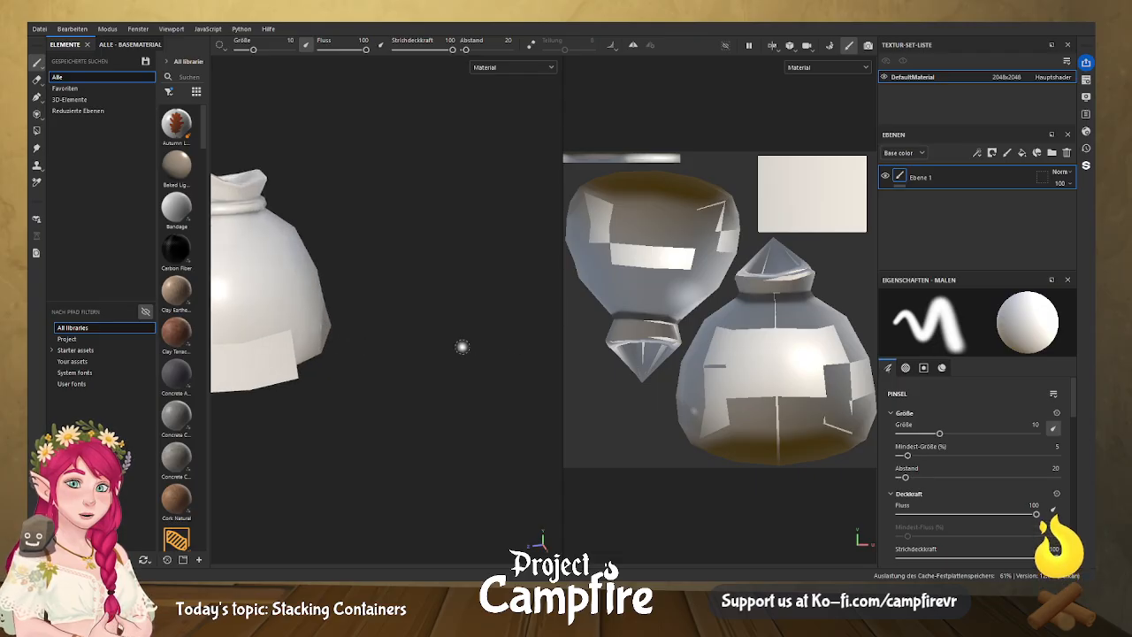
{"action": "scroll", "coordinate": [316, 353], "scroll_direction": "down", "scroll_amount": 3}
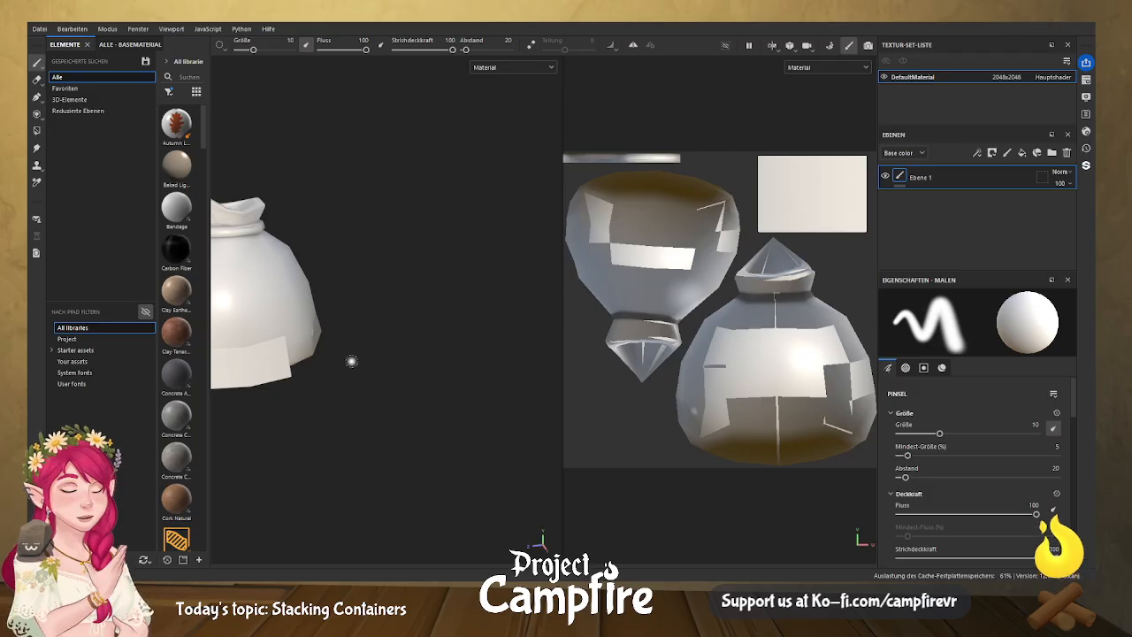
{"action": "mouse_move", "coordinate": [412, 364]}
{"action": "right_mouse_down", "text": "ctrl"}
{"action": "mouse_move", "coordinate": [345, 363]}
{"action": "mouse_move", "coordinate": [417, 362]}
{"action": "right_mouse_up", "text": "ctrl"}
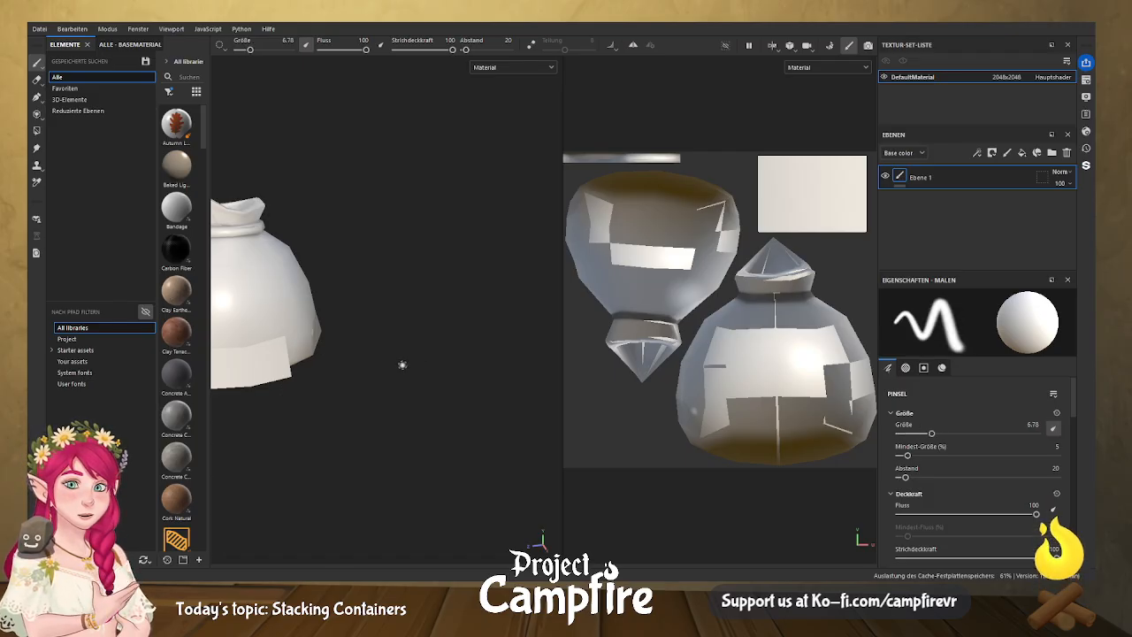
{"action": "key", "text": "ctrl+z"}
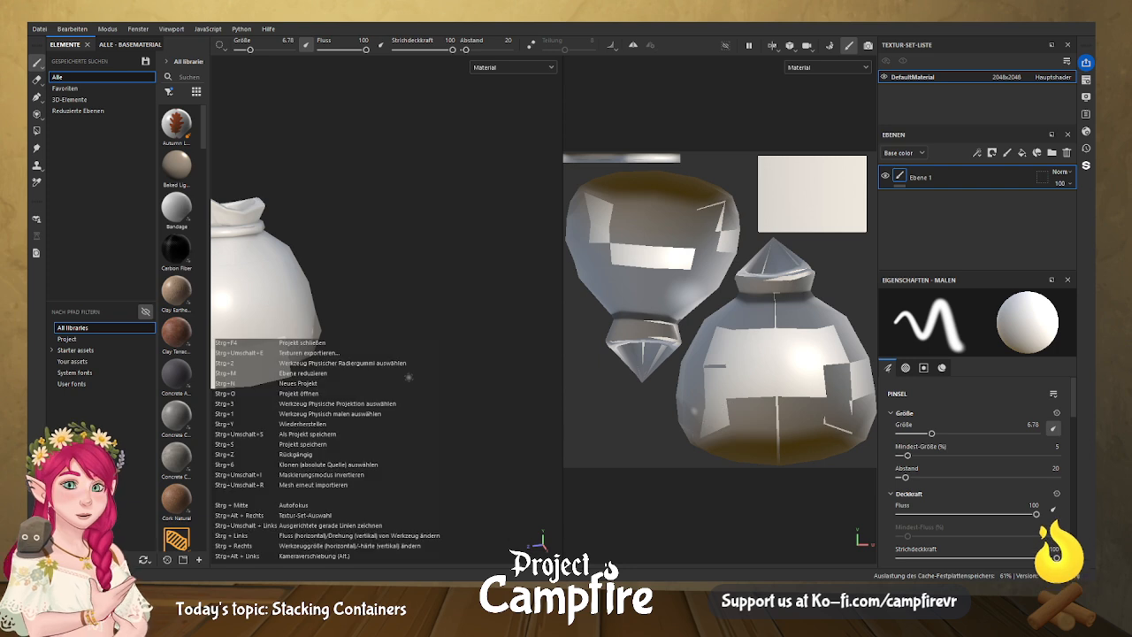
{"action": "right_click_drag", "start_coordinate": [418, 398], "coordinate": [437, 376], "text": "alt"}
{"action": "mouse_move", "coordinate": [335, 365]}
{"action": "middle_mouse_down", "text": "alt"}
{"action": "mouse_move", "coordinate": [465, 377]}
{"action": "mouse_move", "coordinate": [452, 417]}
{"action": "mouse_move", "coordinate": [536, 384]}
{"action": "mouse_move", "coordinate": [515, 382]}
{"action": "middle_mouse_up", "text": "alt"}
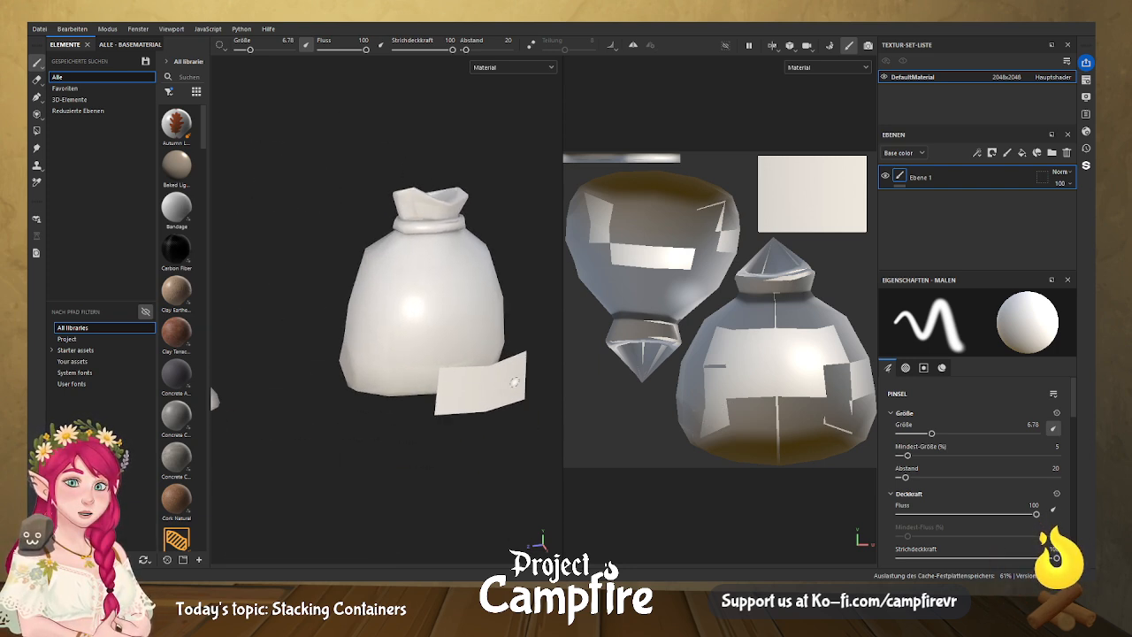
Add three folders above the paint layer Ebene 1 and name the lowest one Sack.
{"action": "left_click", "coordinate": [1053, 154]}
{"action": "left_click", "coordinate": [1053, 154]}
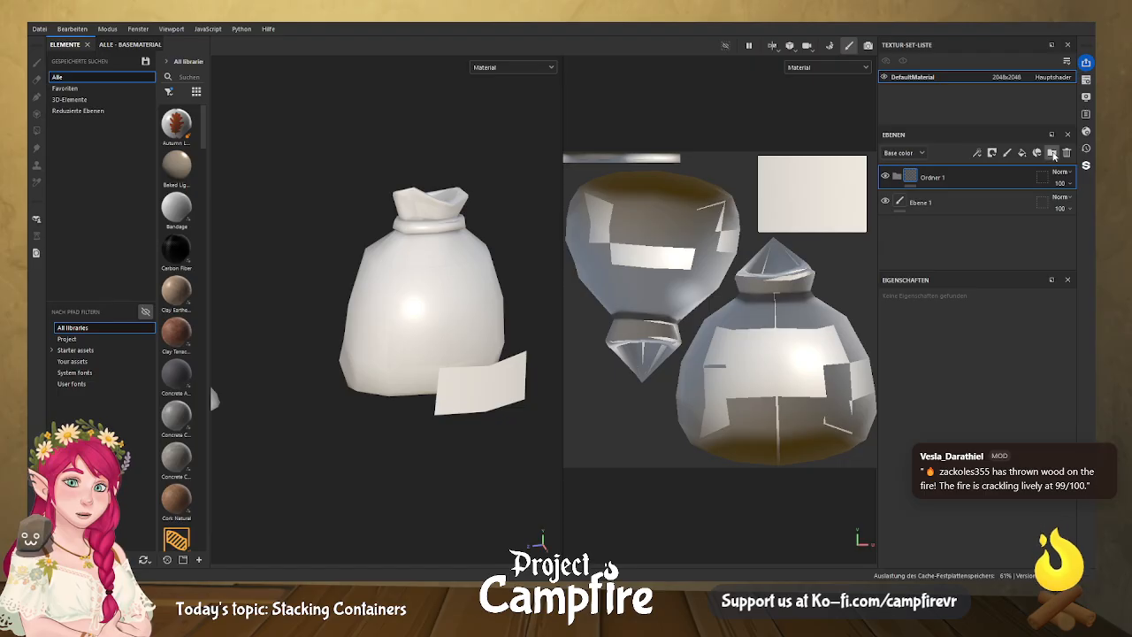
{"action": "left_click", "coordinate": [1053, 154]}
{"action": "double_click", "coordinate": [933, 228]}
{"action": "type", "text": "Sack"}
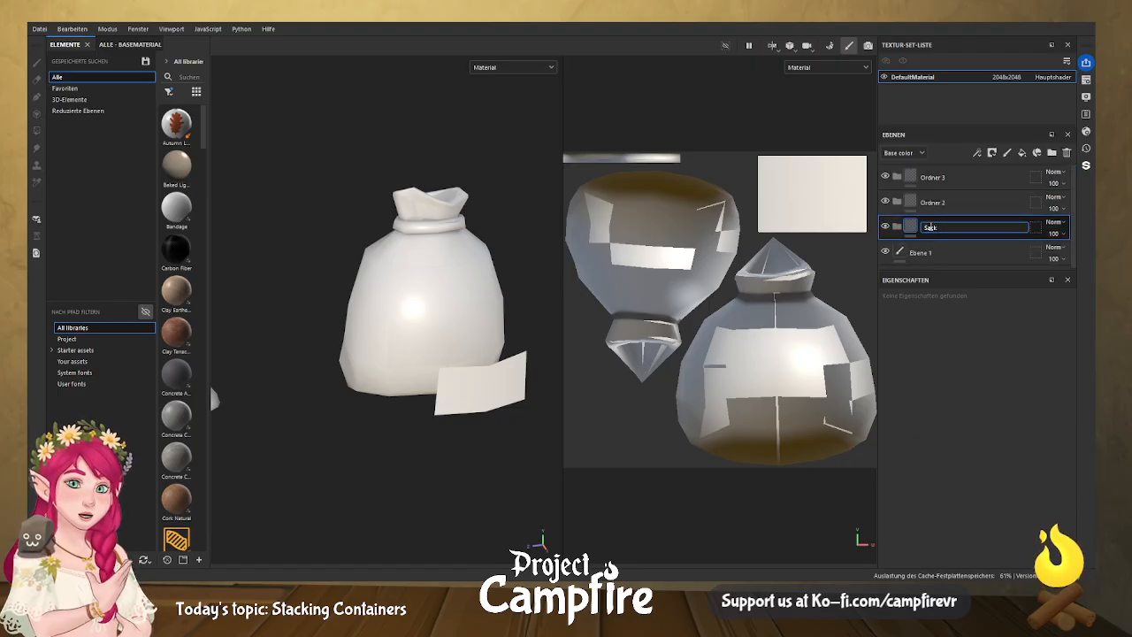
{"action": "key", "text": "Return"}
Rename the folder above Sack as Band and the uppermost folder as Label.
{"action": "double_click", "coordinate": [936, 203]}
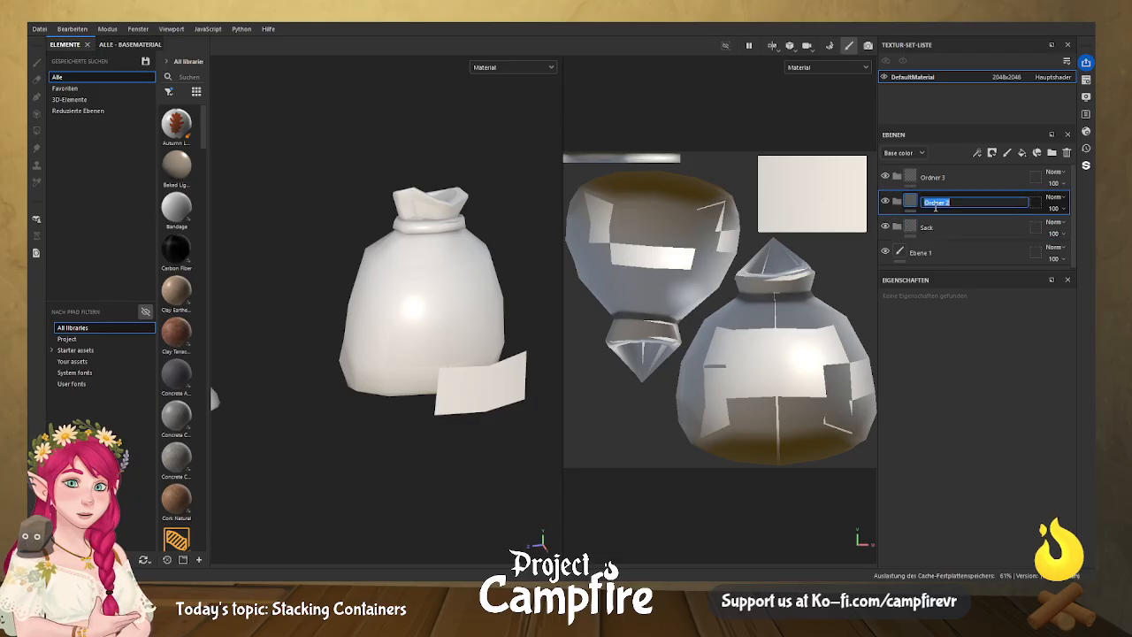
{"action": "type", "text": "Barr"}
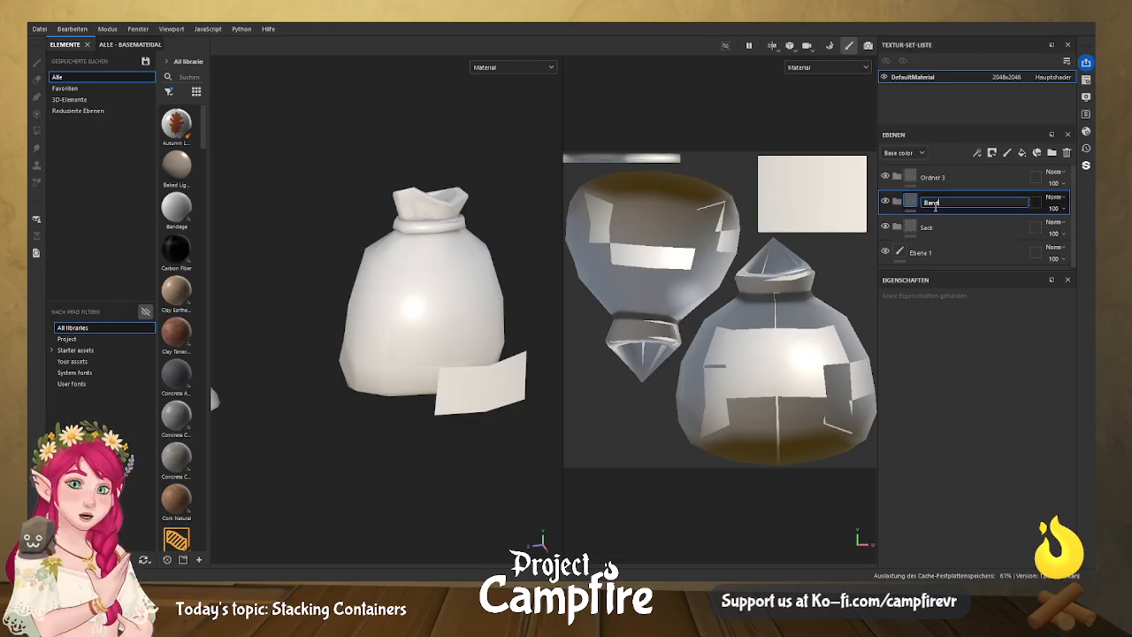
{"action": "key", "text": "Return"}
{"action": "double_click", "coordinate": [936, 178]}
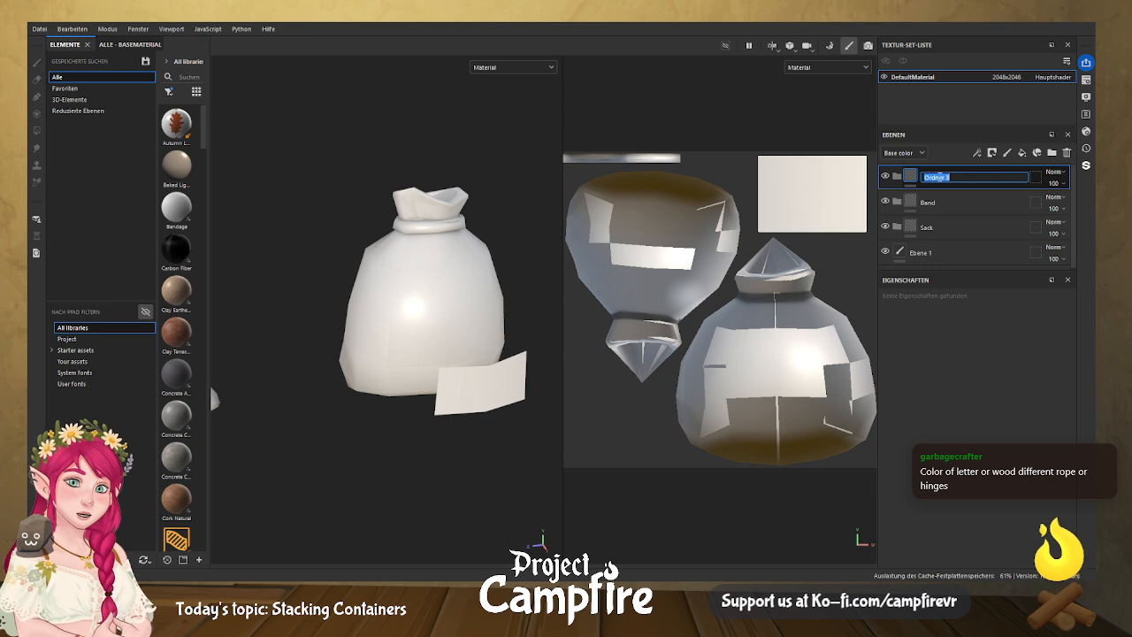
{"action": "type", "text": "Label"}
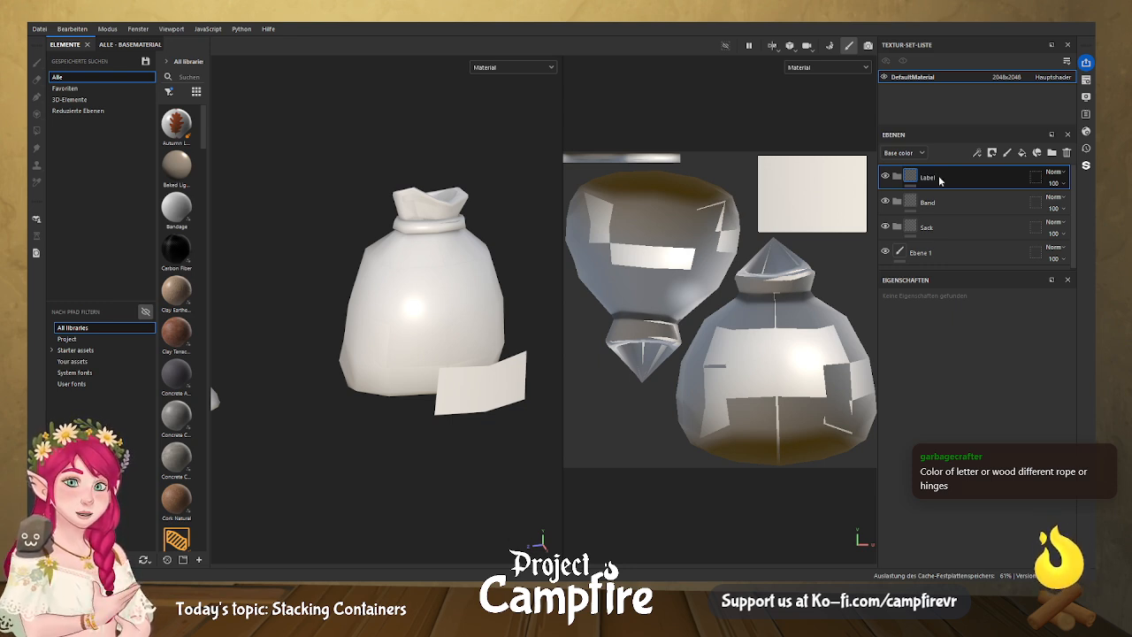
{"action": "key", "text": "Return"}
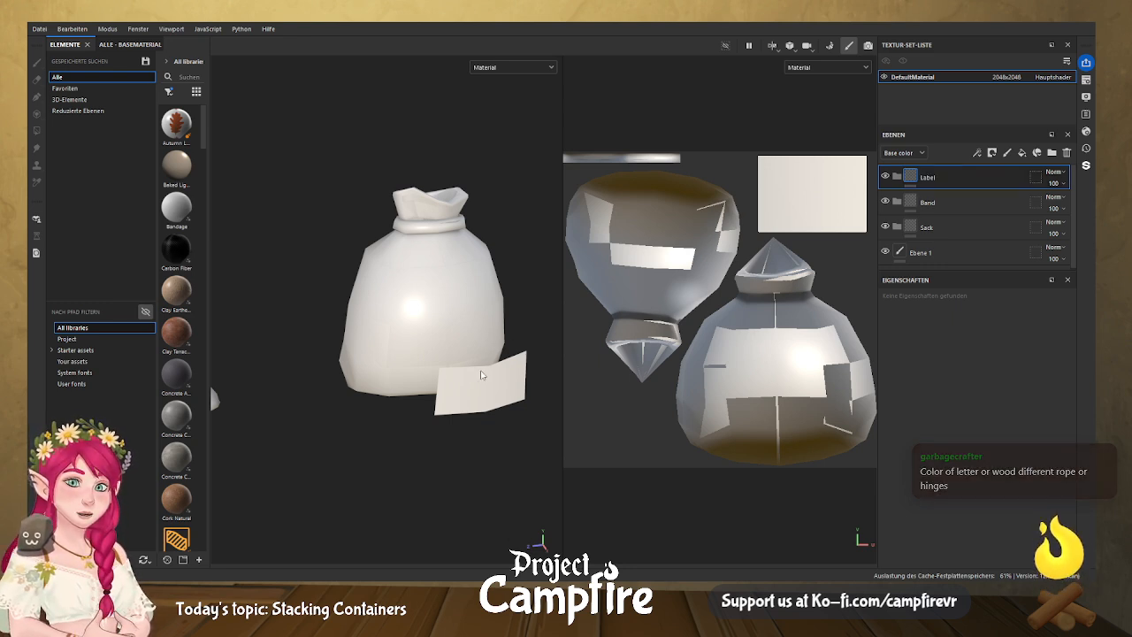
Limit the Sack folder's geometry mask to the Pouch and Sack meshes, excluding PouchTag and SackTag.
{"action": "left_click", "coordinate": [913, 229]}
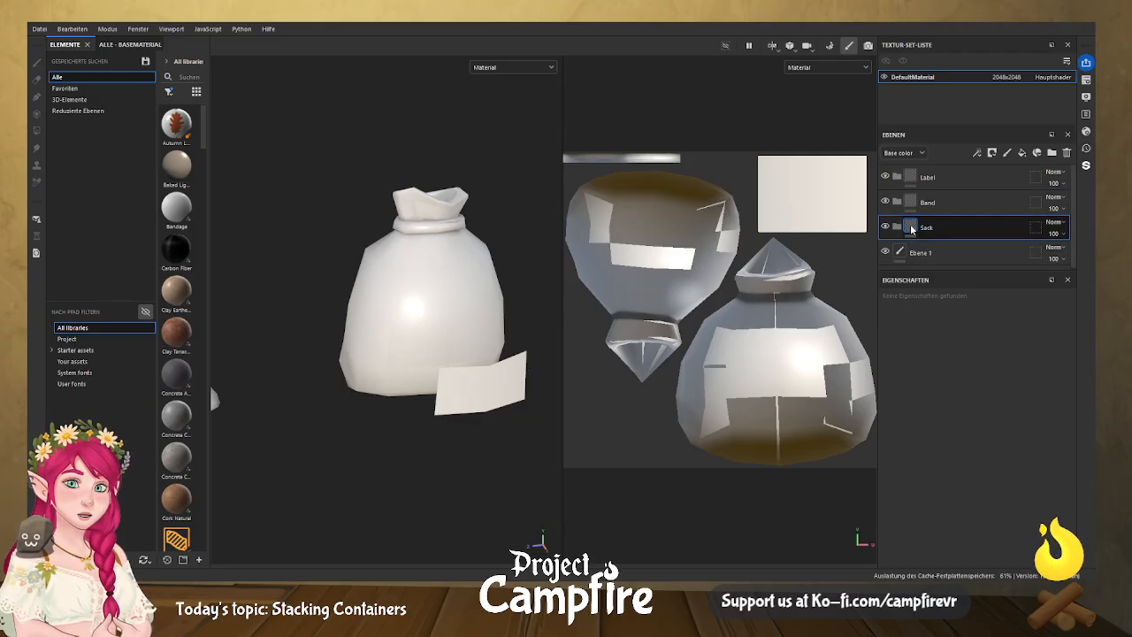
{"action": "left_click", "coordinate": [1034, 227]}
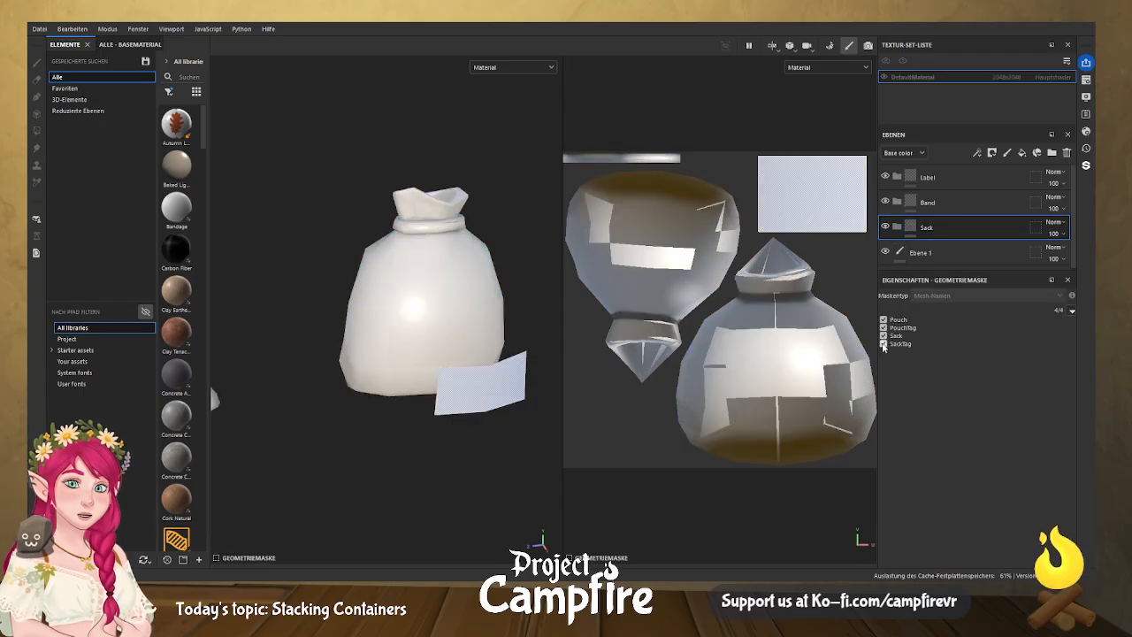
{"action": "left_click", "coordinate": [883, 328]}
{"action": "left_click", "coordinate": [884, 320]}
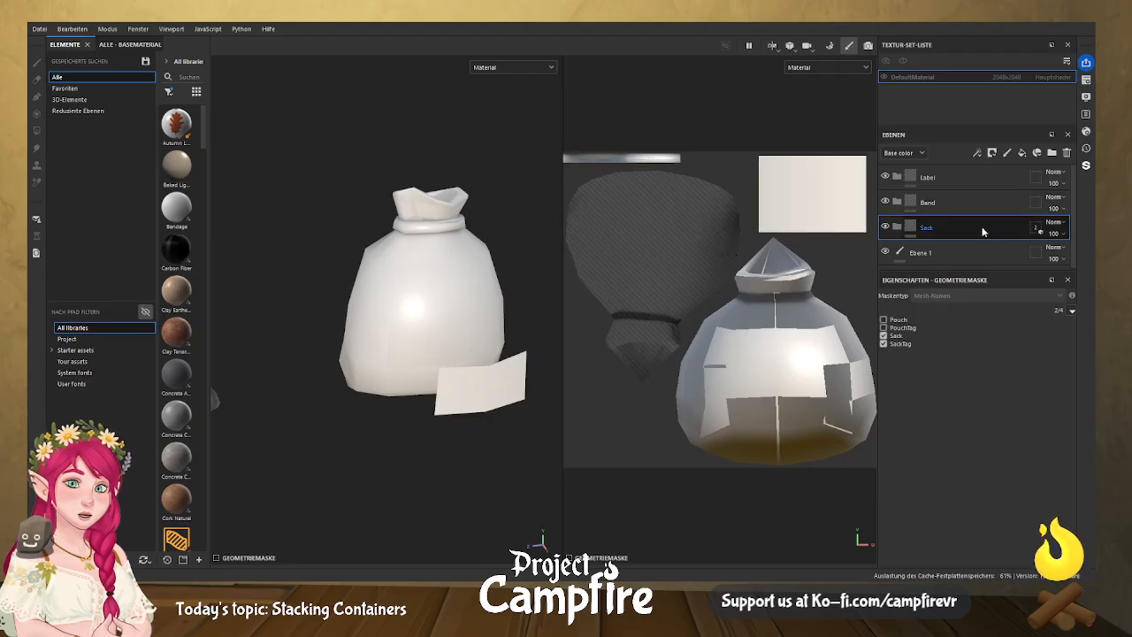
{"action": "left_click", "coordinate": [884, 319]}
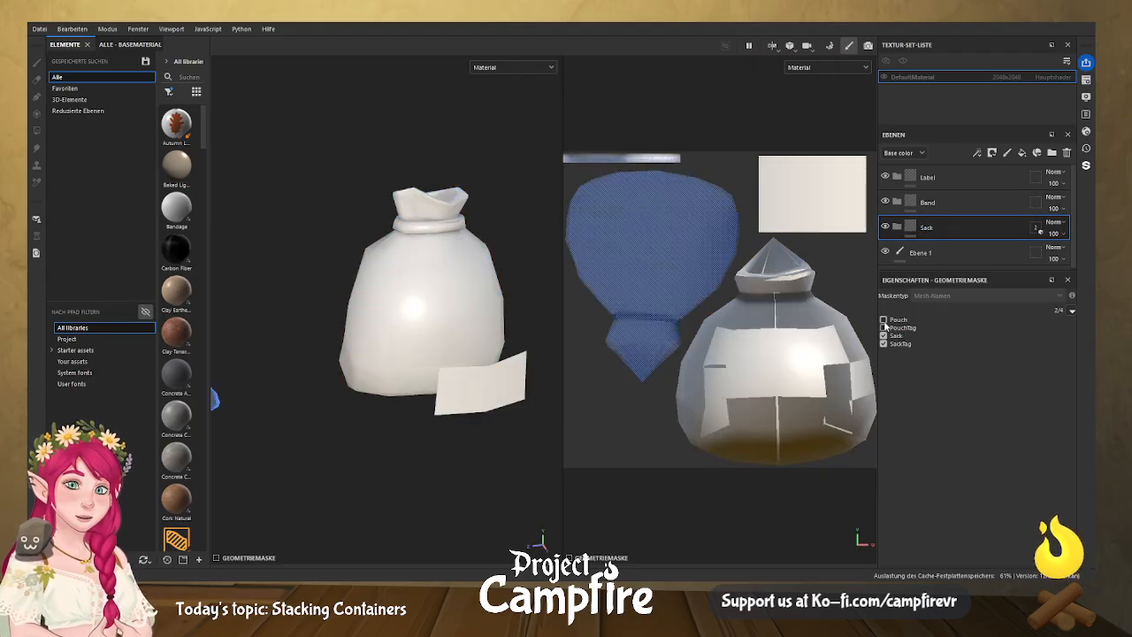
{"action": "left_click", "coordinate": [883, 344]}
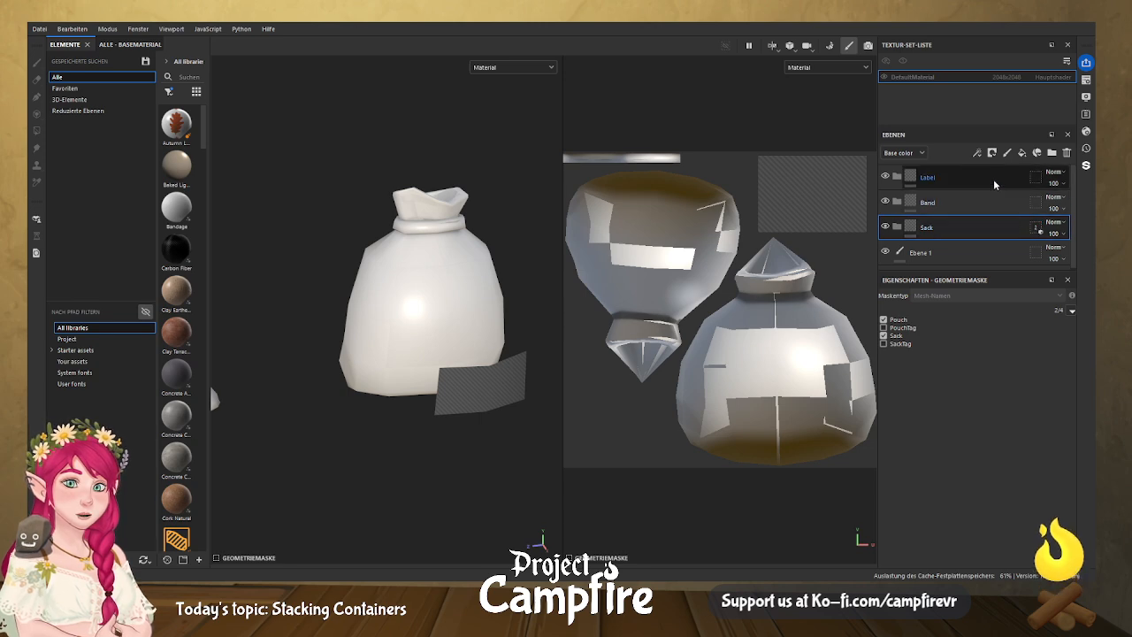
Limit the Label folder's geometry mask to PouchTag and SackTag, and delete the paint layer Ebene 1.
{"action": "left_click", "coordinate": [1037, 182]}
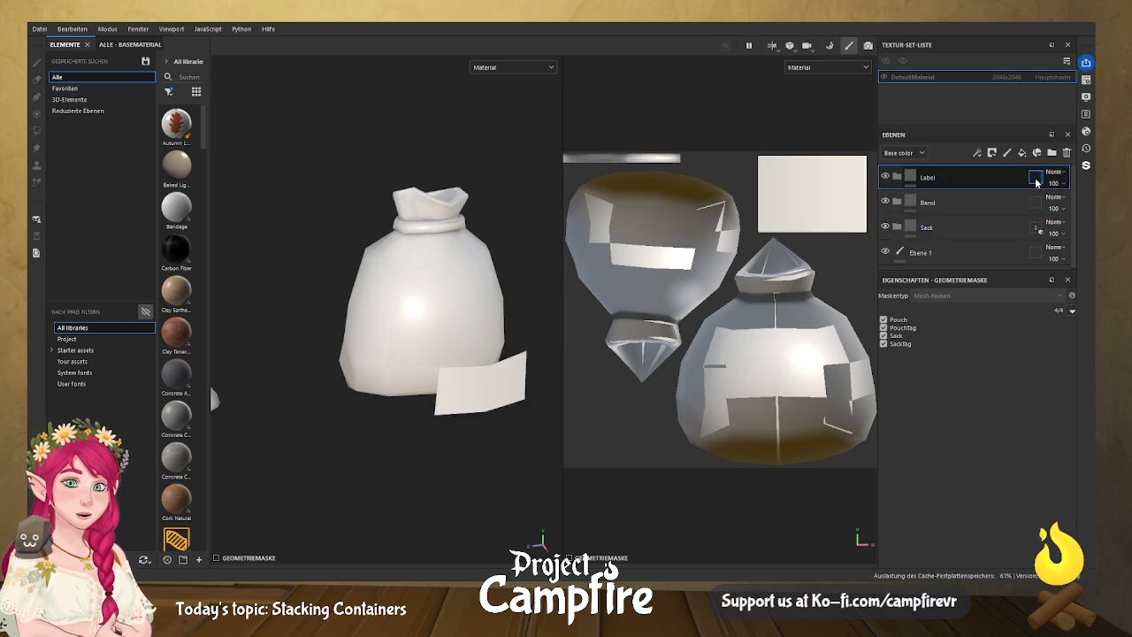
{"action": "left_click", "coordinate": [882, 320]}
{"action": "left_click", "coordinate": [883, 336]}
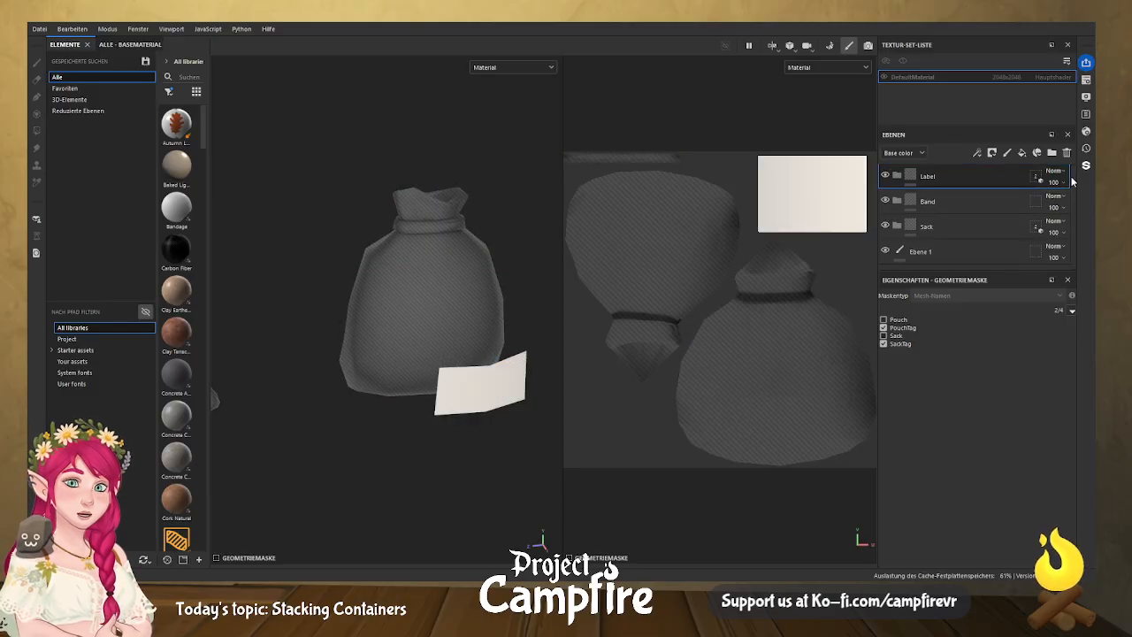
{"action": "left_click", "coordinate": [991, 255]}
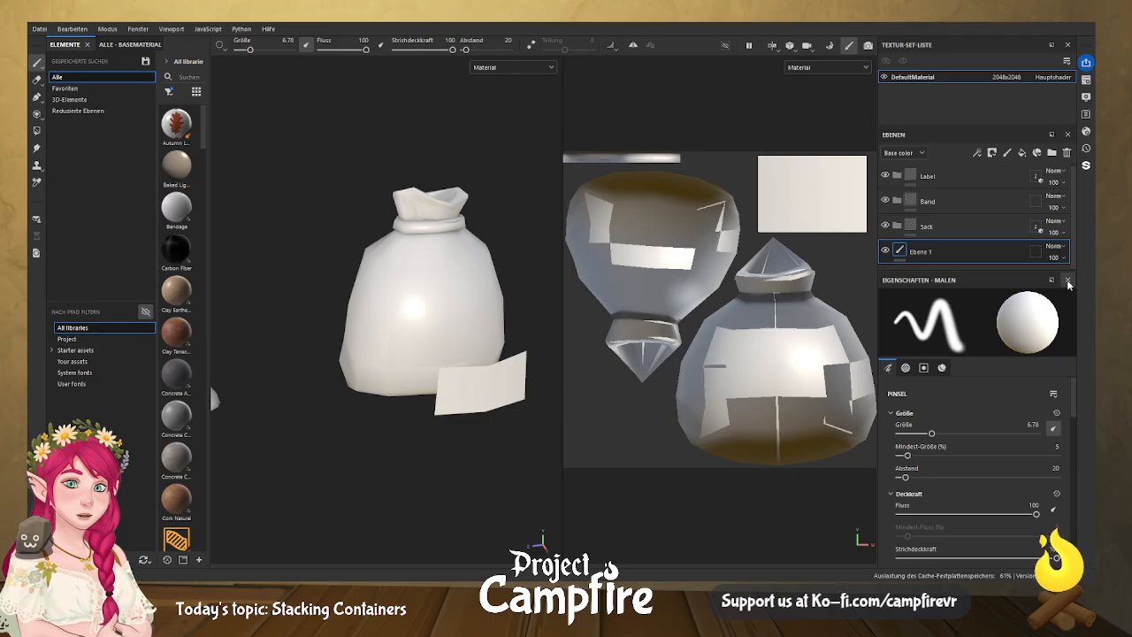
{"action": "left_click", "coordinate": [1067, 152]}
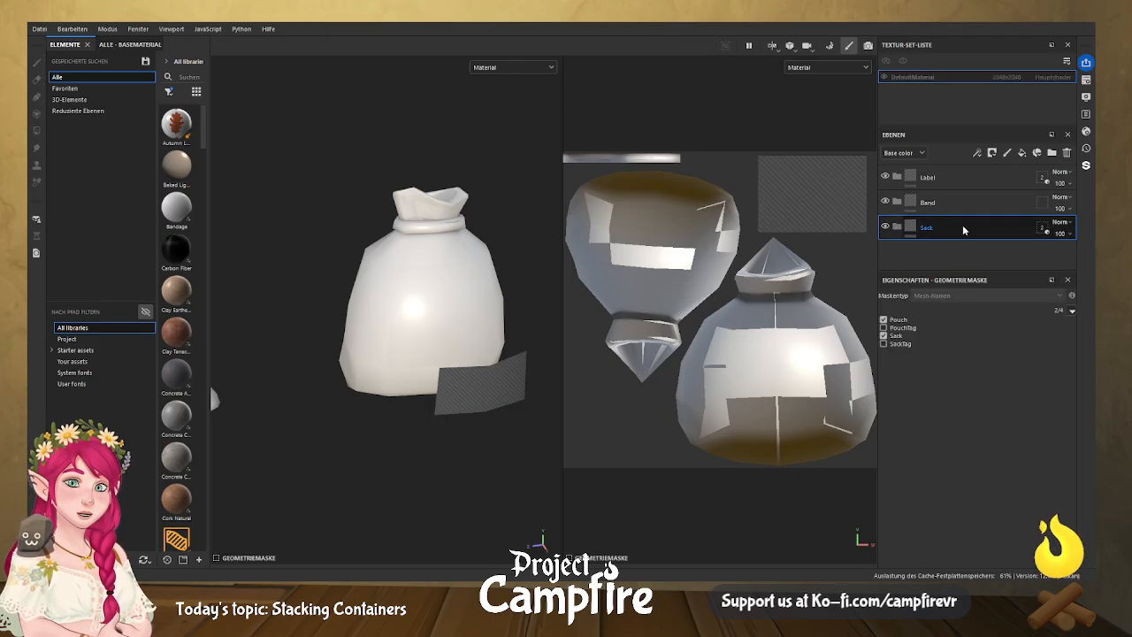
Add a fill layer inside the Sack folder with only the color channel active and a uniform tan-brown base color.
{"action": "left_click", "coordinate": [1022, 154]}
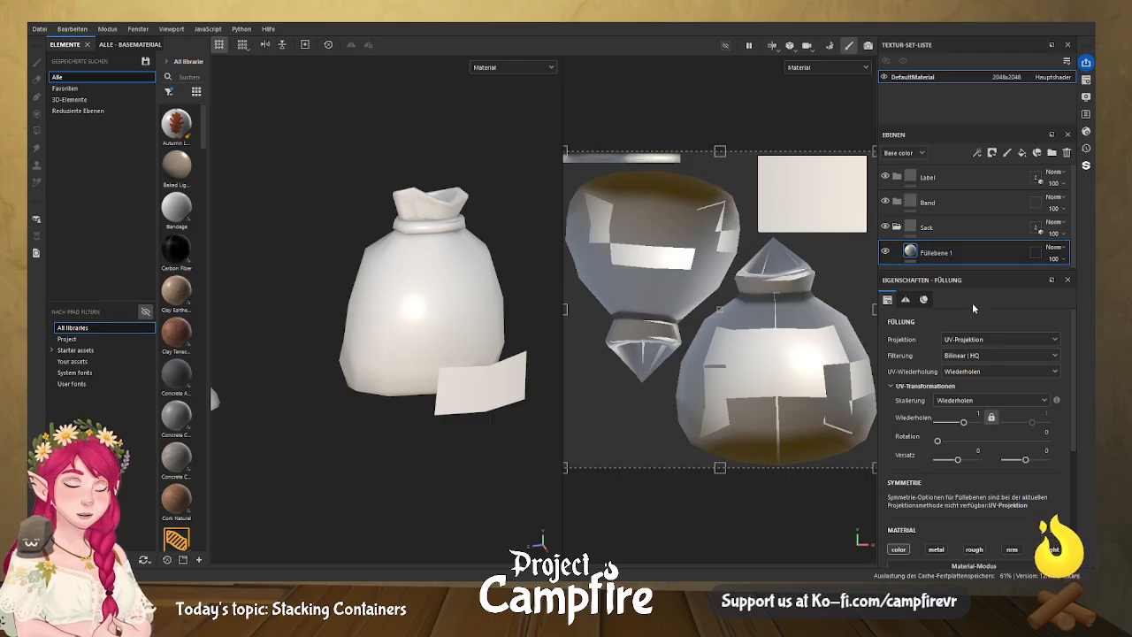
{"action": "scroll", "coordinate": [978, 336], "scroll_direction": "down", "scroll_amount": 3}
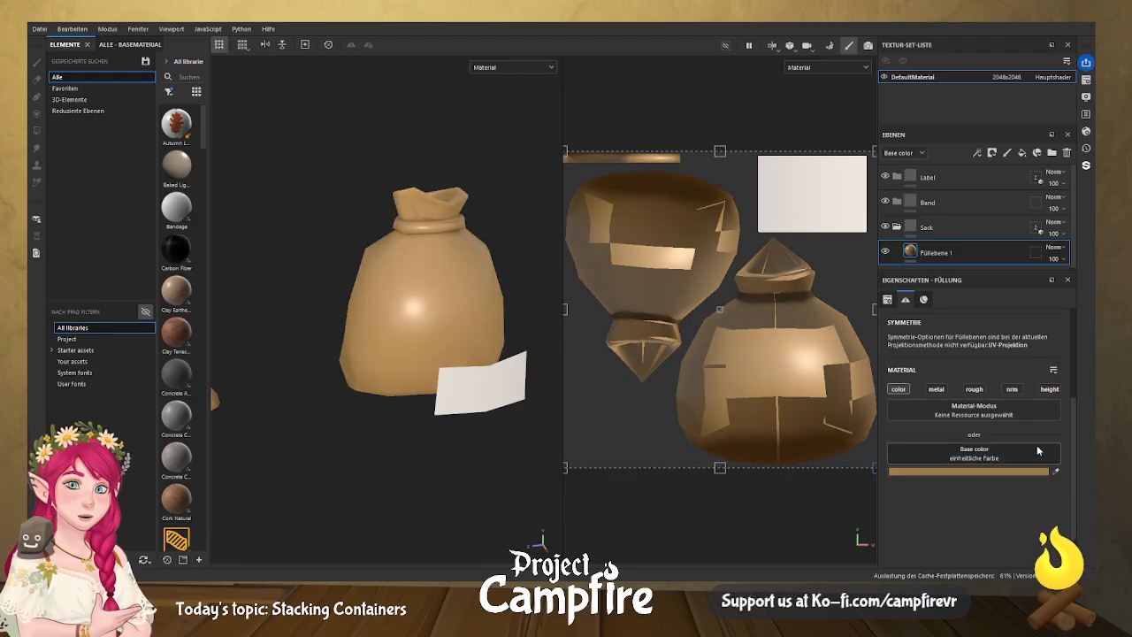
Activate the roughness channel on the Sack folder's fill layer and set its roughness to about 0.79.
{"action": "left_click", "coordinate": [975, 389]}
{"action": "left_click", "coordinate": [946, 521]}
{"action": "left_click_drag", "start_coordinate": [945, 521], "coordinate": [1012, 521]}
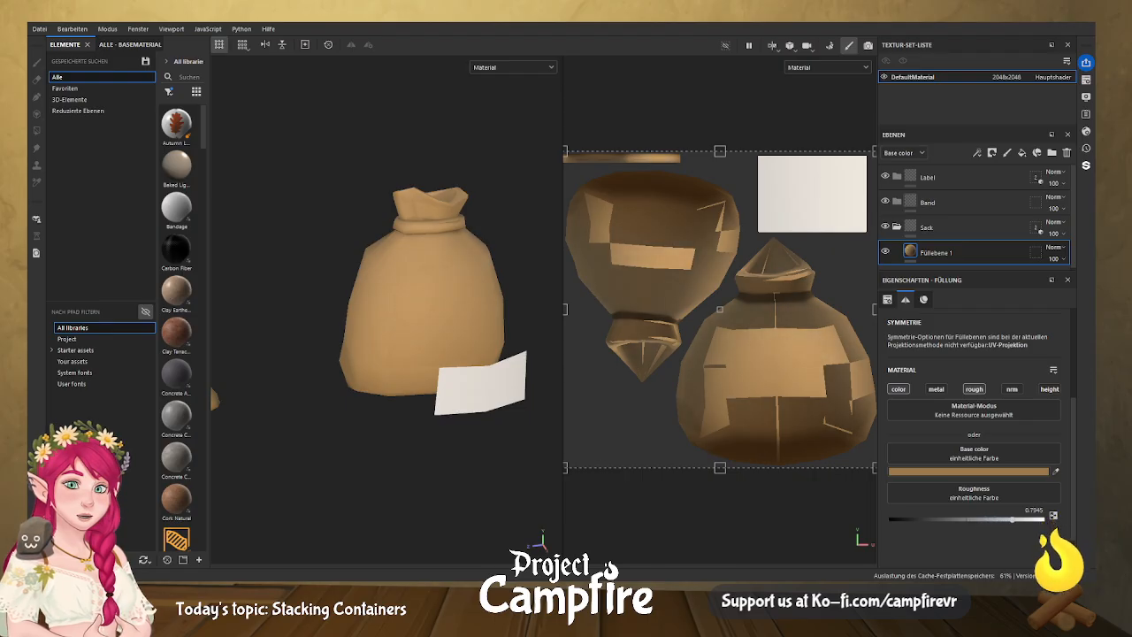
{"action": "scroll", "coordinate": [798, 396], "scroll_direction": "down", "scroll_amount": 3}
{"action": "scroll", "coordinate": [693, 382], "scroll_direction": "up", "scroll_amount": 2}
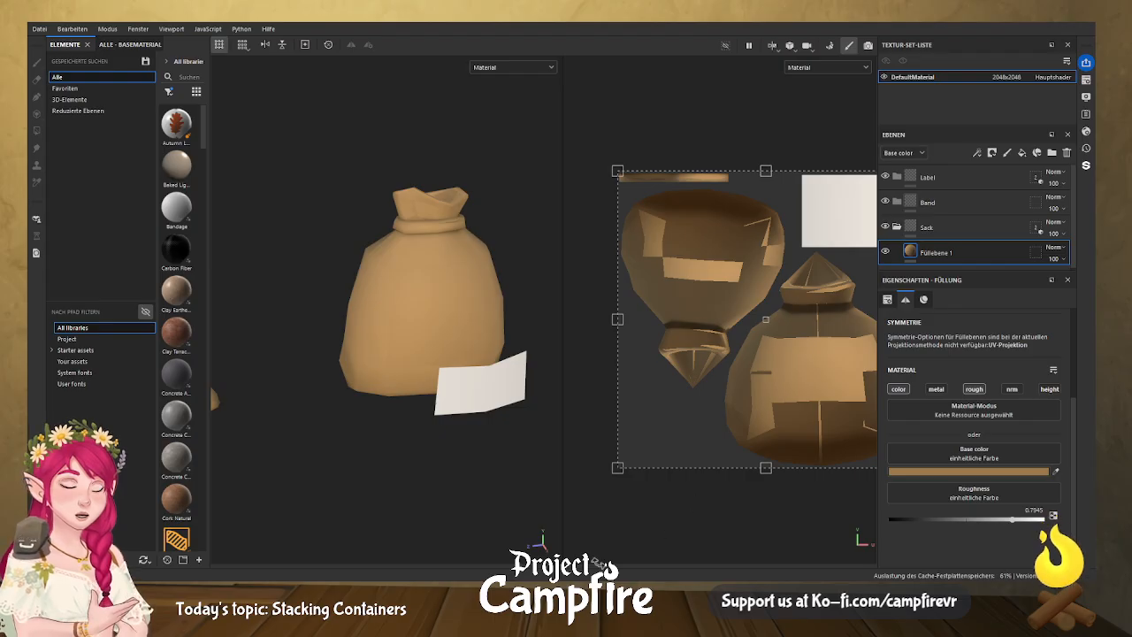
{"action": "middle_click_drag", "start_coordinate": [345, 422], "coordinate": [386, 425]}
{"action": "middle_click_drag", "start_coordinate": [462, 445], "coordinate": [427, 431]}
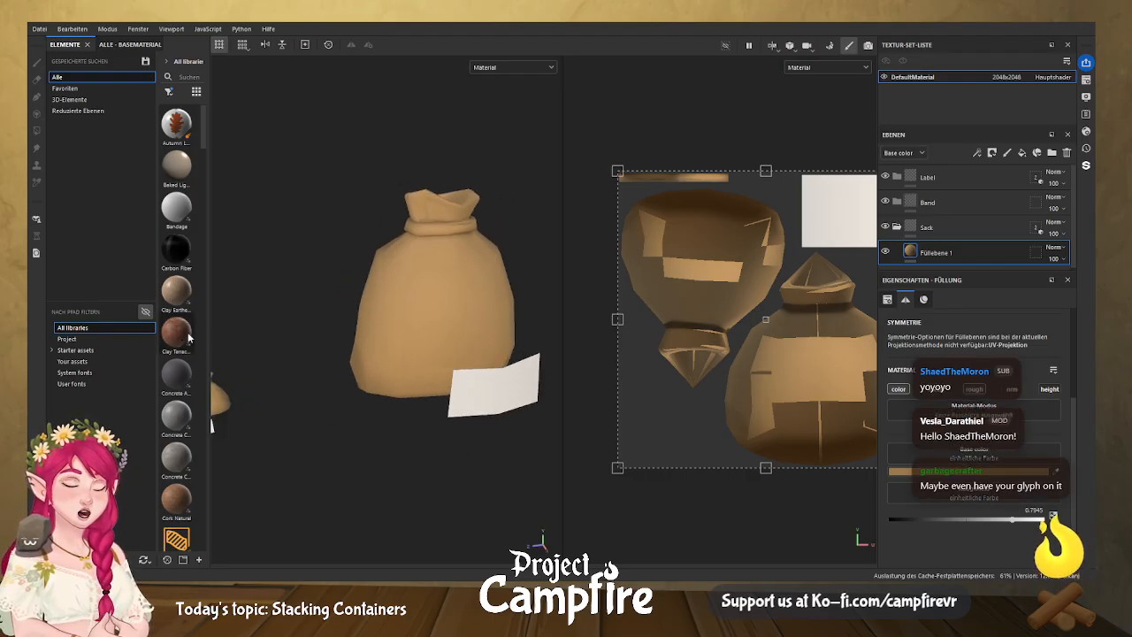
Close the Elemente and Alle - Basematerial asset panels.
{"action": "left_click", "coordinate": [87, 44]}
{"action": "left_click", "coordinate": [201, 45]}
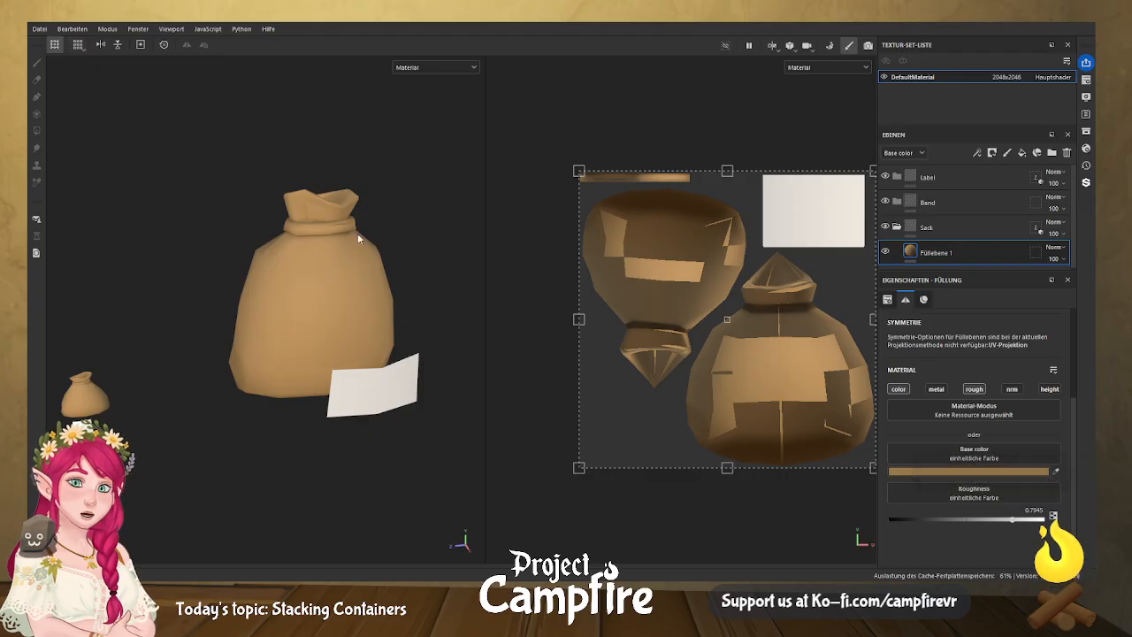
{"action": "left_click_drag", "start_coordinate": [342, 222], "coordinate": [372, 240], "text": "alt"}
{"action": "scroll", "coordinate": [421, 266], "scroll_direction": "down", "scroll_amount": 1}
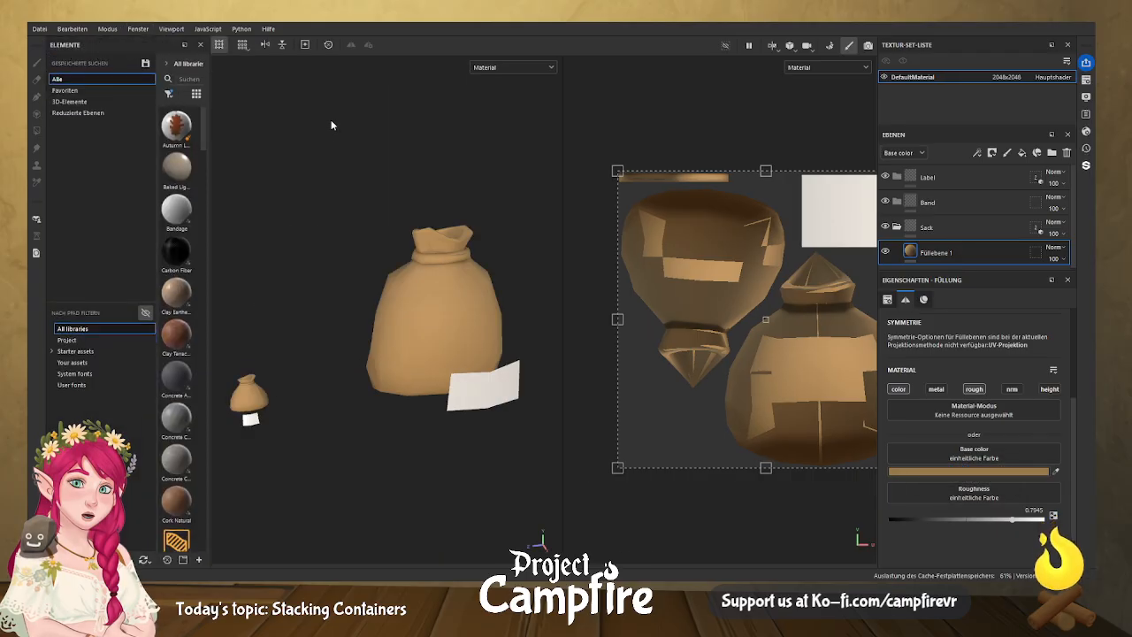
Browse the asset library, including the user fonts and starter assets, for a base material suited to the sack.
{"action": "scroll", "coordinate": [190, 170], "scroll_direction": "down", "scroll_amount": 20}
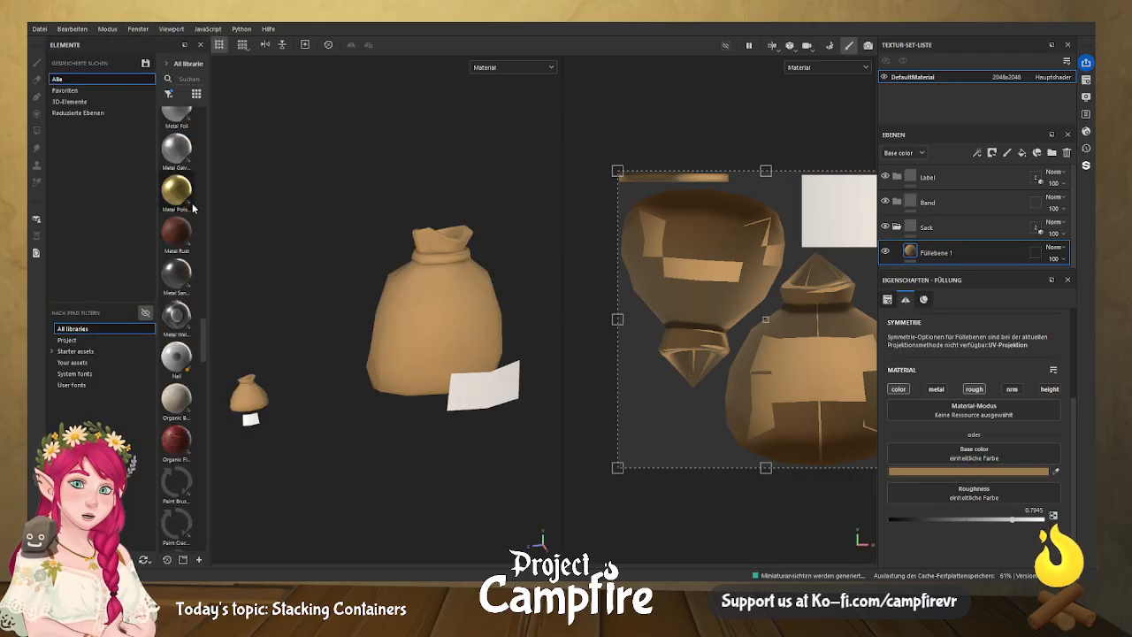
{"action": "scroll", "coordinate": [191, 216], "scroll_direction": "up", "scroll_amount": 5}
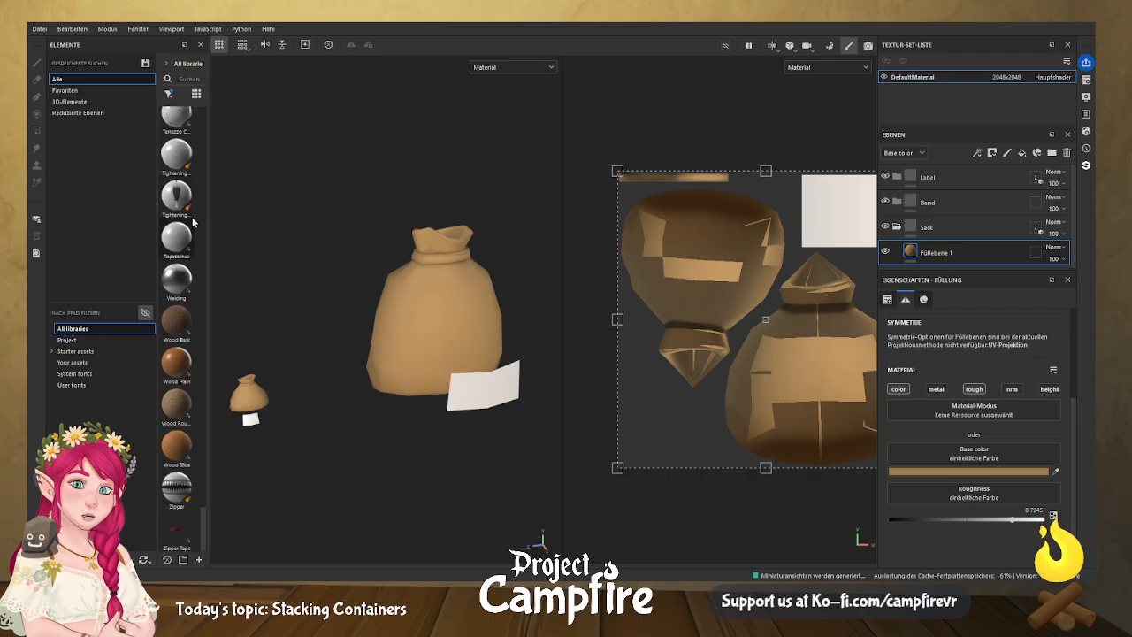
{"action": "scroll", "coordinate": [185, 227], "scroll_direction": "up", "scroll_amount": 10}
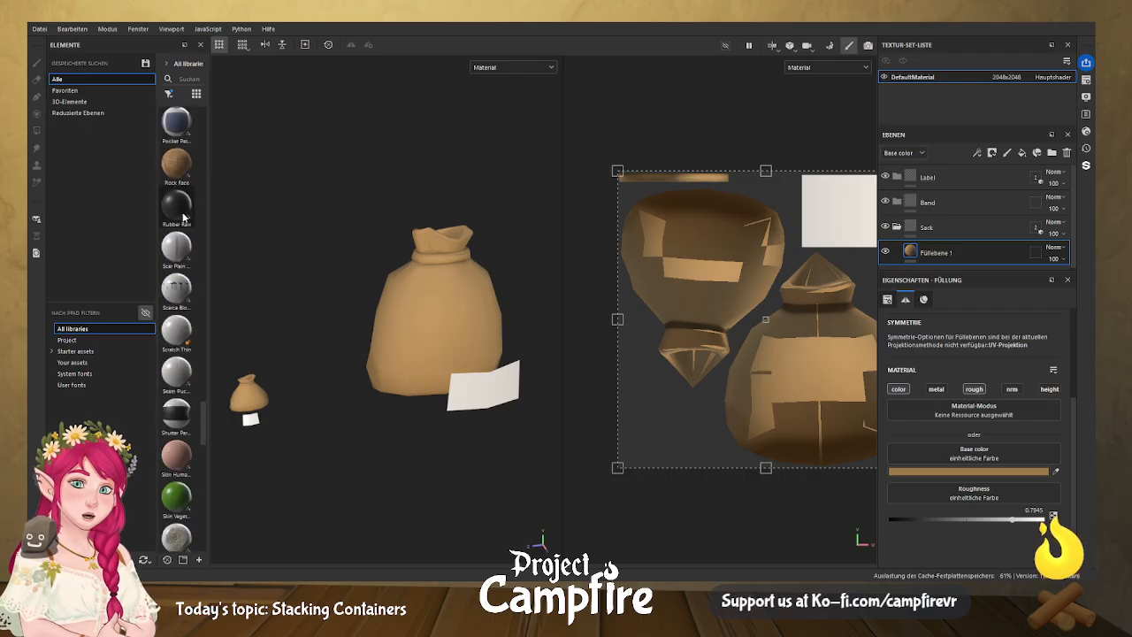
{"action": "scroll", "coordinate": [185, 182], "scroll_direction": "up", "scroll_amount": 10}
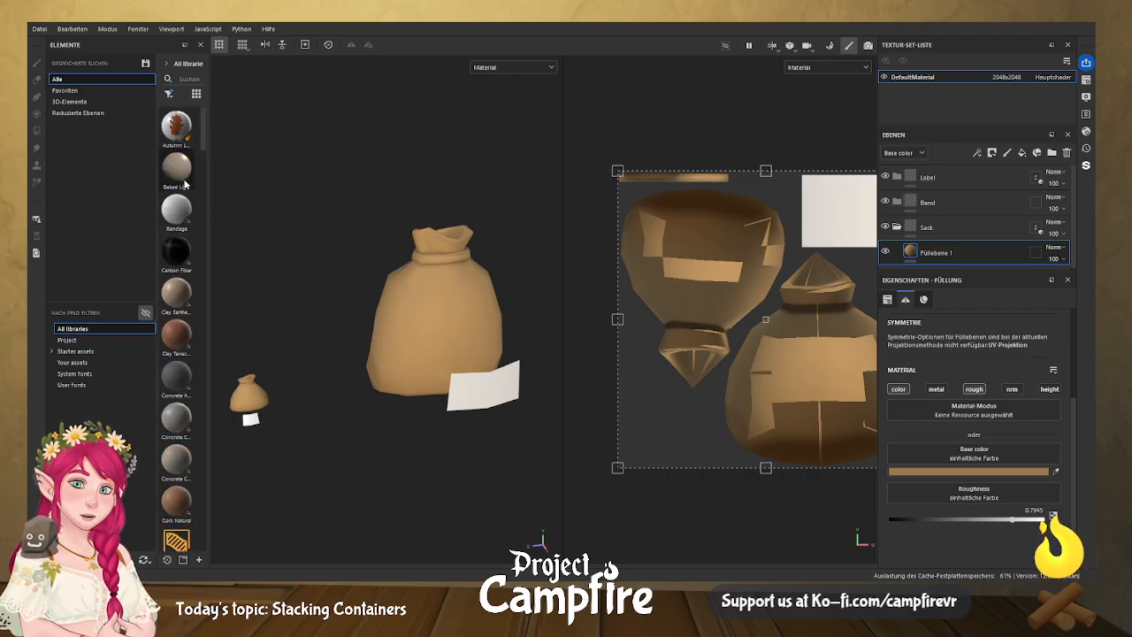
{"action": "left_click_drag", "start_coordinate": [157, 112], "coordinate": [141, 113]}
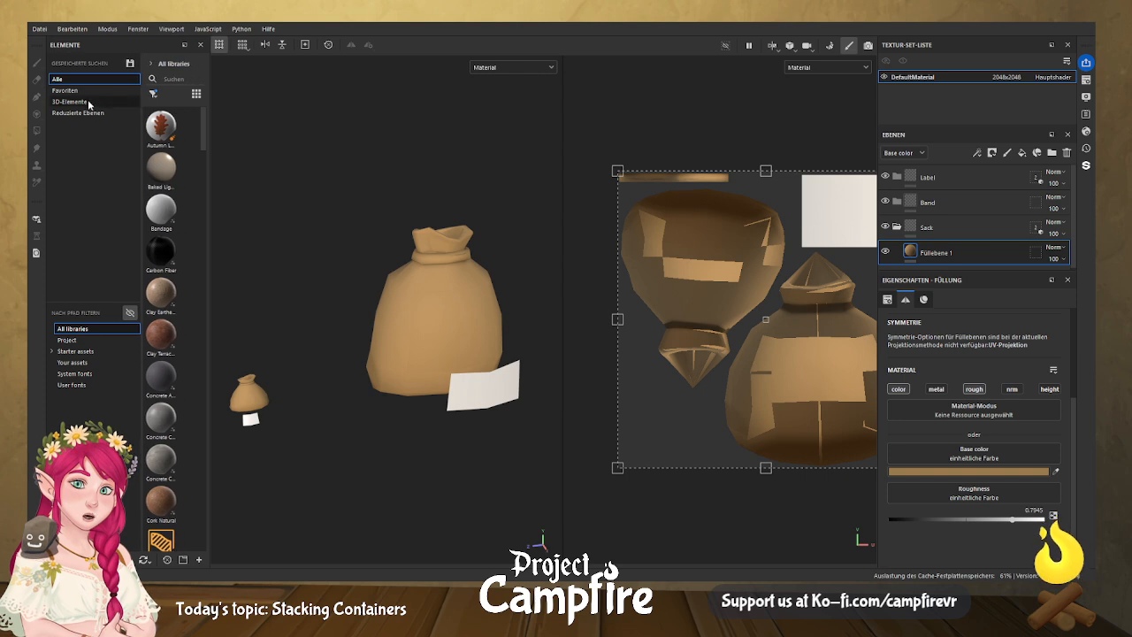
{"action": "left_click", "coordinate": [73, 362]}
{"action": "left_click", "coordinate": [77, 386]}
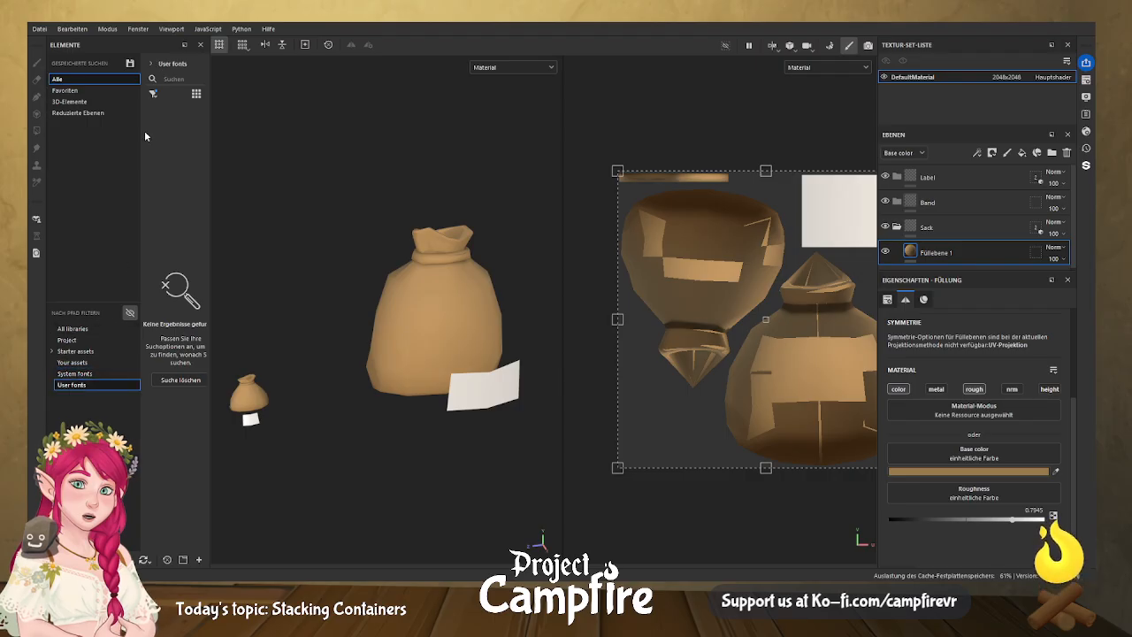
{"action": "left_click_drag", "start_coordinate": [142, 136], "coordinate": [98, 133]}
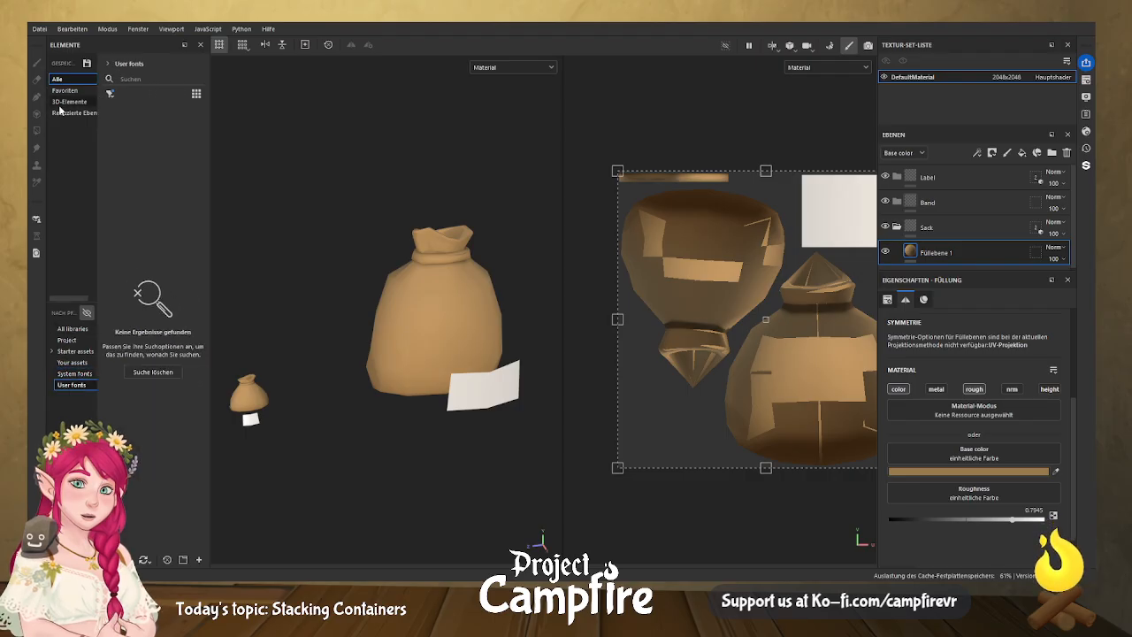
{"action": "left_click", "coordinate": [133, 105]}
{"action": "scroll", "coordinate": [155, 230], "scroll_direction": "down", "scroll_amount": 10}
{"action": "scroll", "coordinate": [155, 231], "scroll_direction": "up", "scroll_amount": 10}
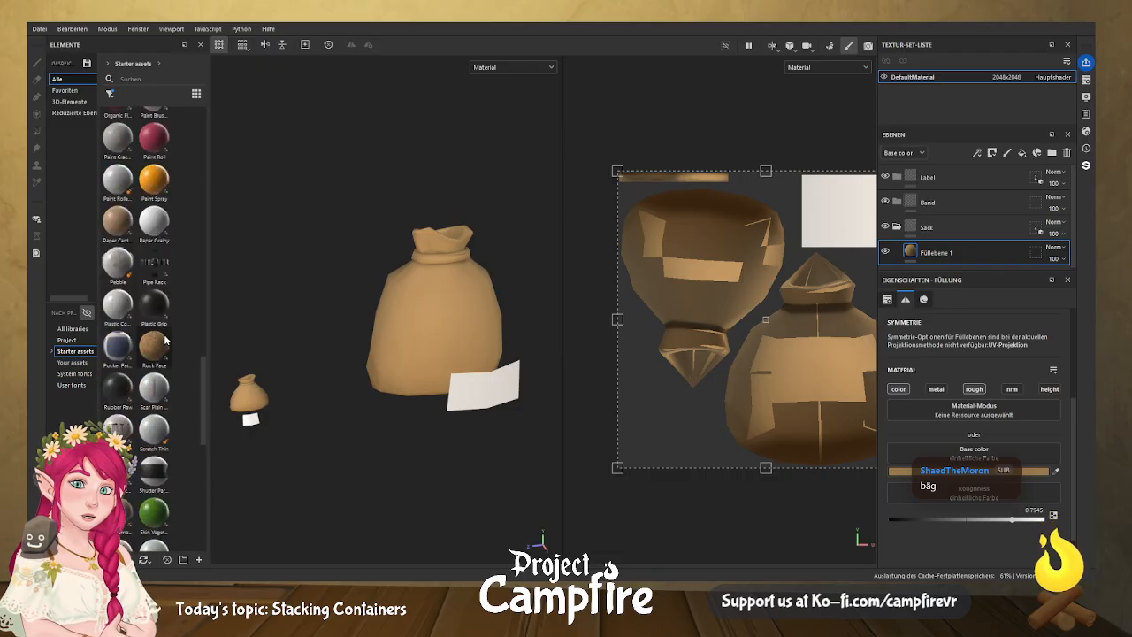
{"action": "scroll", "coordinate": [165, 338], "scroll_direction": "up", "scroll_amount": 5}
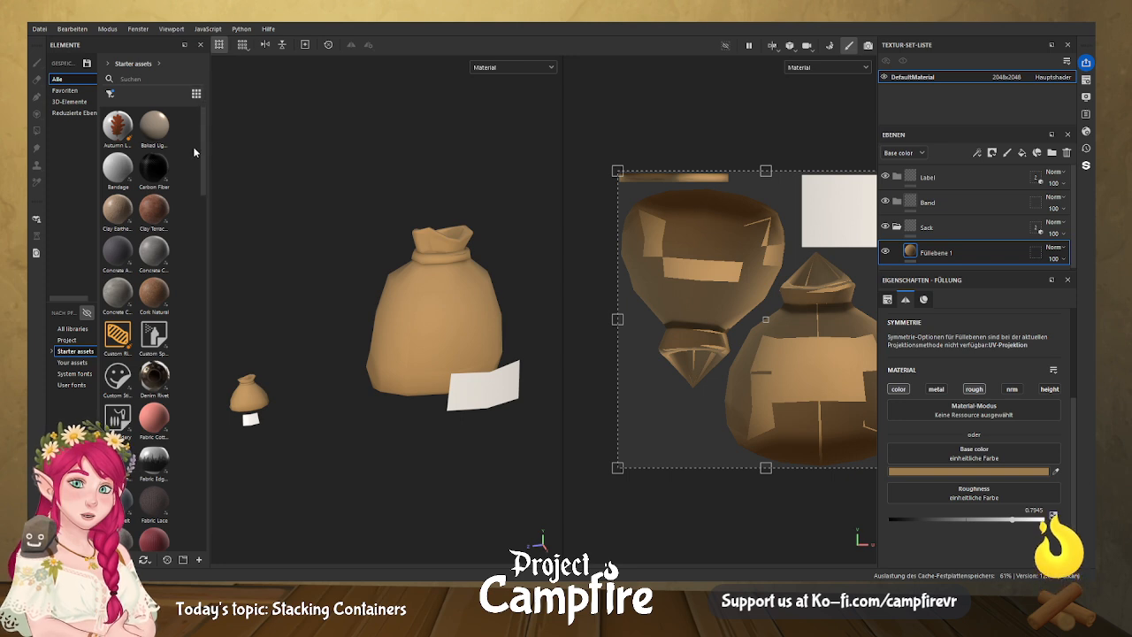
{"action": "left_click_drag", "start_coordinate": [202, 180], "coordinate": [197, 303]}
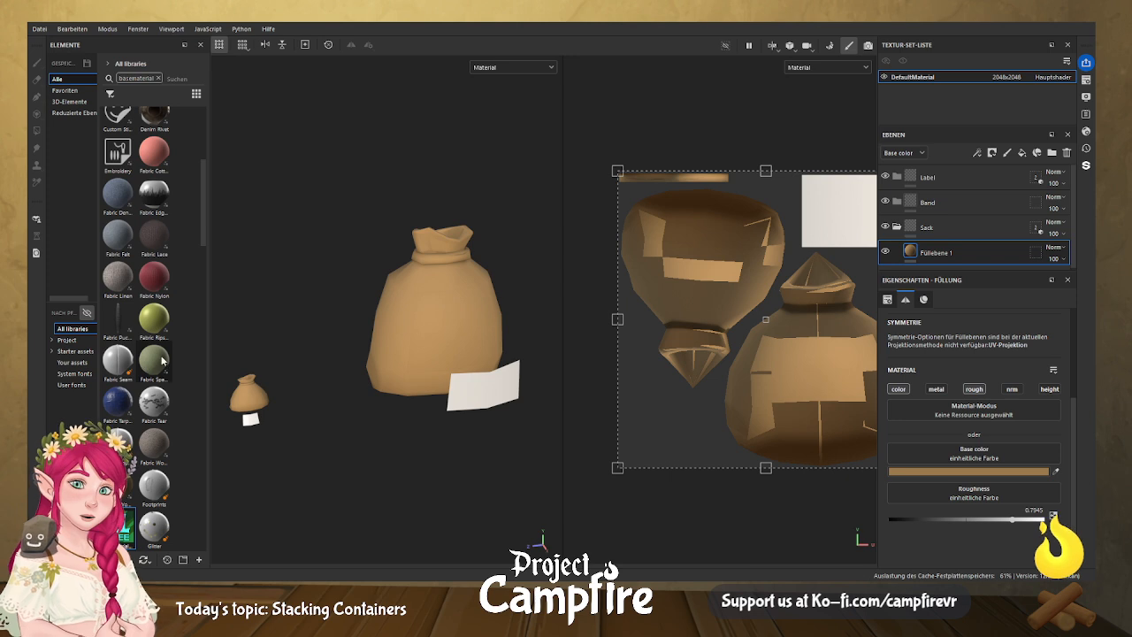
Add FT Material Free to the model and move its layer into the Sack folder above Füllebene 1.
{"action": "left_click_drag", "start_coordinate": [122, 531], "coordinate": [436, 308]}
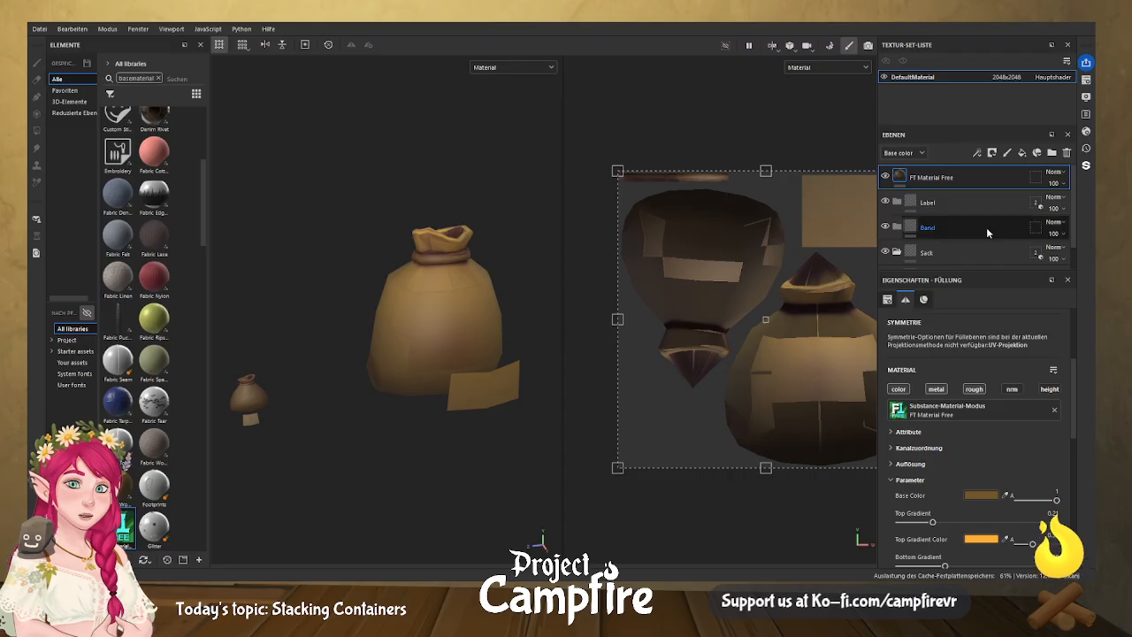
{"action": "left_click_drag", "start_coordinate": [901, 176], "coordinate": [920, 256]}
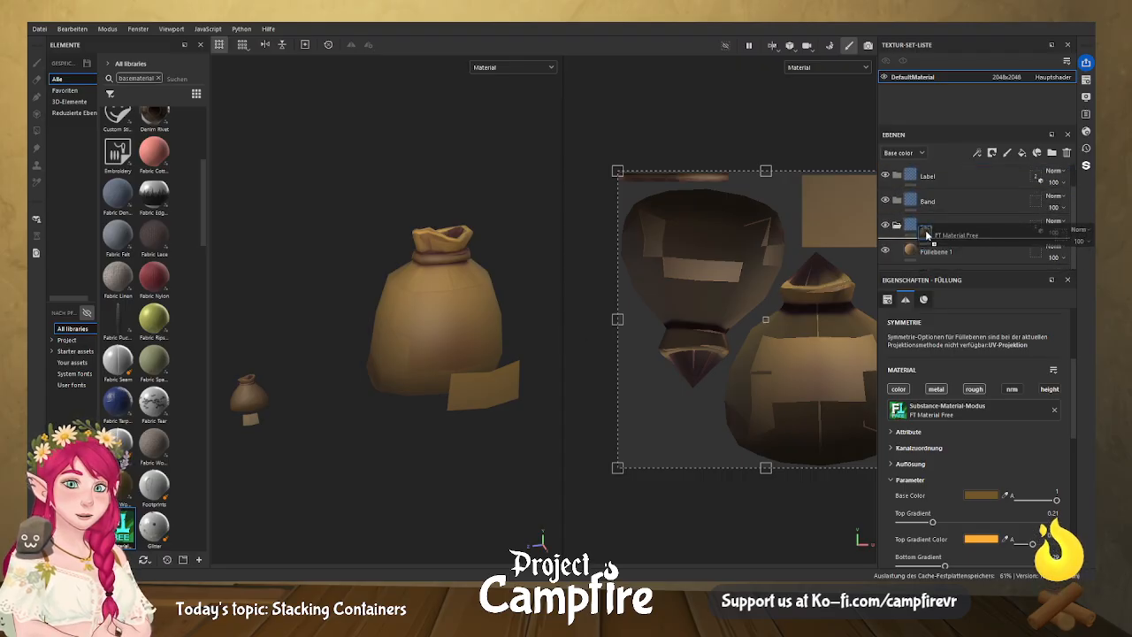
{"action": "scroll", "coordinate": [521, 337], "scroll_direction": "up", "scroll_amount": 4}
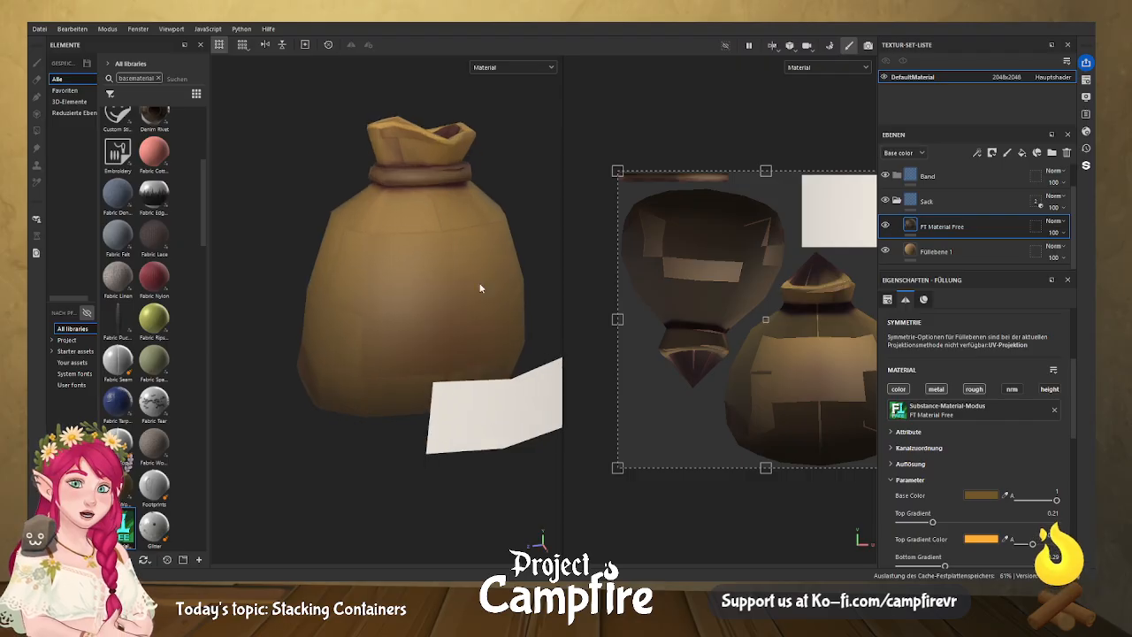
{"action": "scroll", "coordinate": [358, 277], "scroll_direction": "down", "scroll_amount": 3}
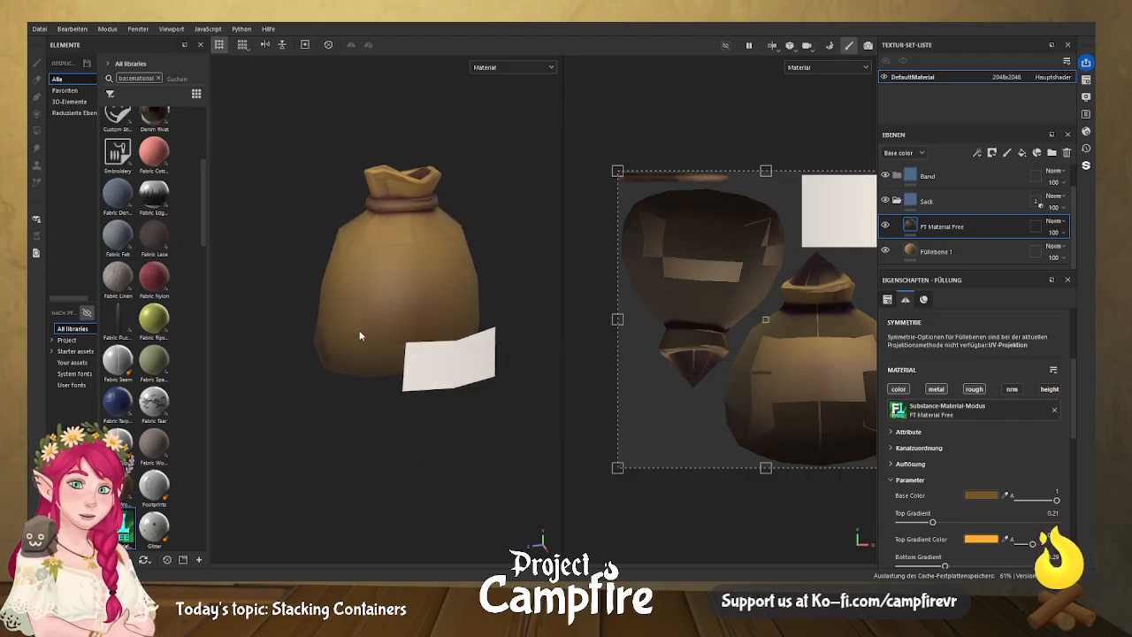
{"action": "left_click_drag", "start_coordinate": [292, 354], "coordinate": [531, 363], "text": "alt"}
{"action": "scroll", "coordinate": [470, 351], "scroll_direction": "up", "scroll_amount": 4}
{"action": "mouse_move", "coordinate": [329, 366]}
{"action": "left_mouse_down", "text": "alt"}
{"action": "mouse_move", "coordinate": [483, 366]}
{"action": "mouse_move", "coordinate": [519, 306]}
{"action": "mouse_move", "coordinate": [609, 257]}
{"action": "mouse_move", "coordinate": [553, 319]}
{"action": "mouse_move", "coordinate": [487, 324]}
{"action": "mouse_move", "coordinate": [523, 349]}
{"action": "mouse_move", "coordinate": [477, 331]}
{"action": "mouse_move", "coordinate": [460, 351]}
{"action": "left_mouse_up", "text": "alt"}
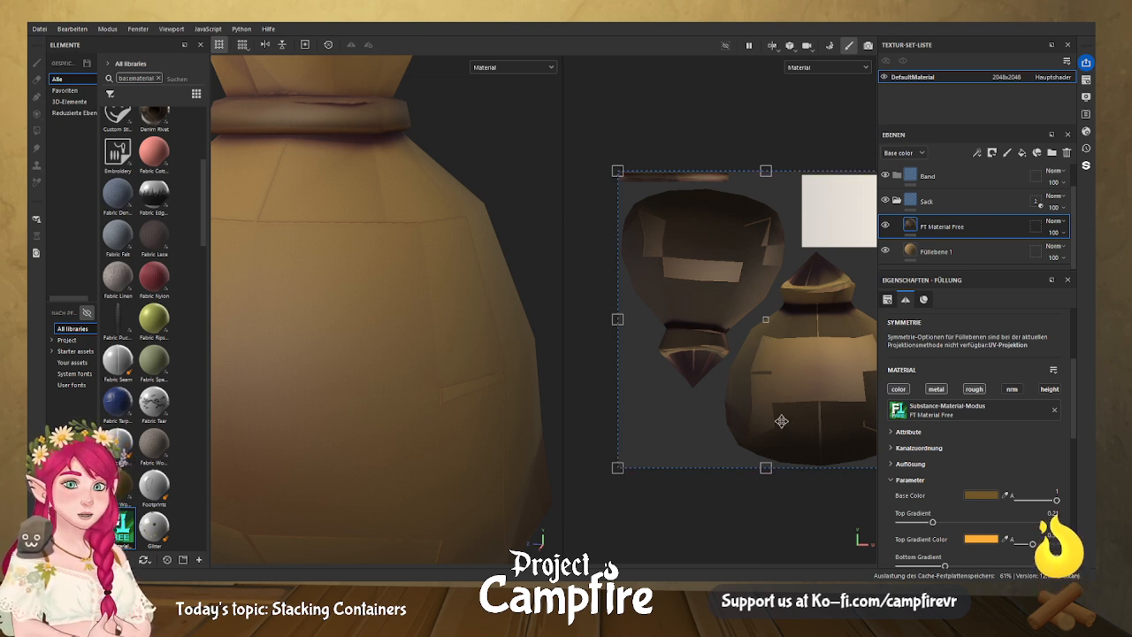
{"action": "scroll", "coordinate": [778, 419], "scroll_direction": "down", "scroll_amount": 2}
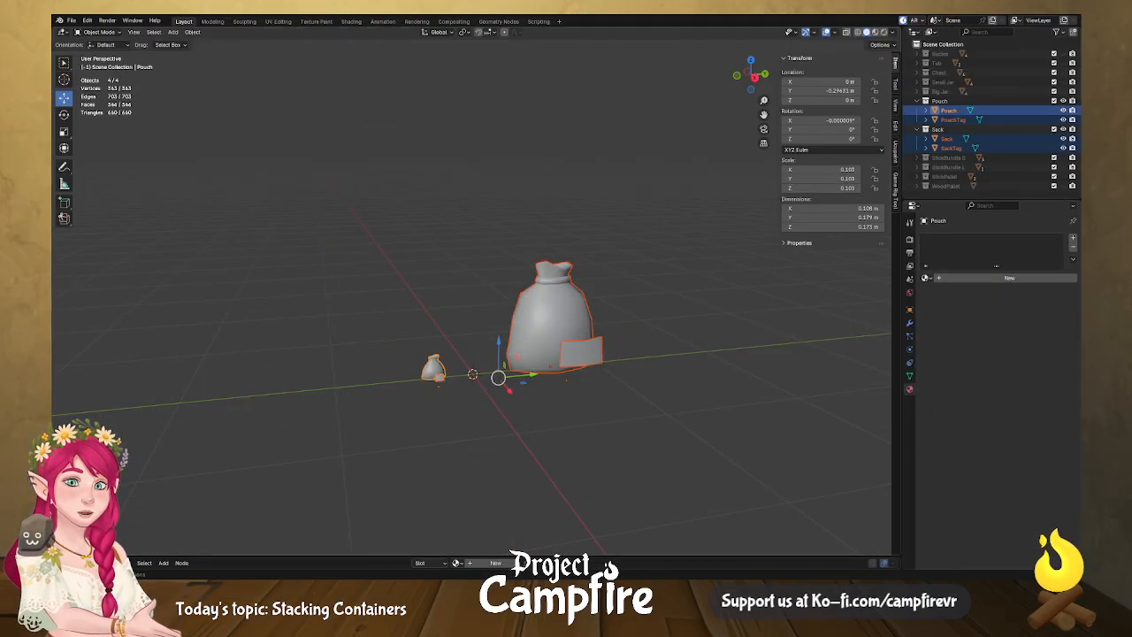
Switch to Blender and open the Sack mesh in Edit Mode to examine its shoulder topology.
{"action": "scroll", "coordinate": [531, 371], "scroll_direction": "up", "scroll_amount": 3}
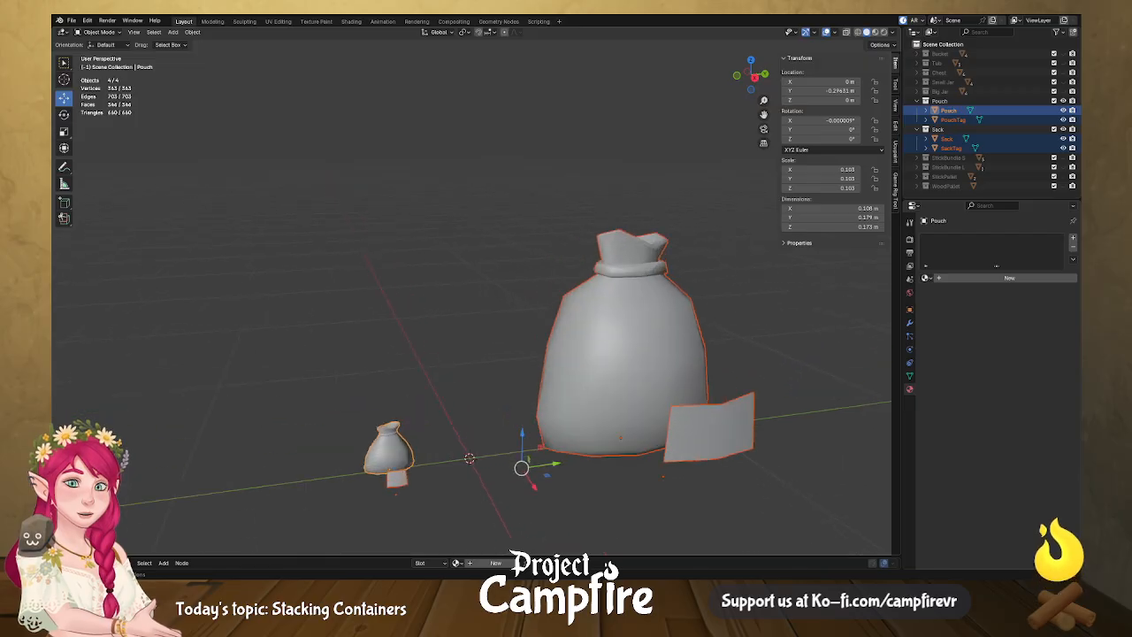
{"action": "middle_click_drag", "start_coordinate": [707, 385], "coordinate": [548, 330]}
{"action": "left_click", "coordinate": [669, 378]}
{"action": "key", "text": "Tab"}
{"action": "scroll", "coordinate": [548, 331], "scroll_direction": "up", "scroll_amount": 4}
{"action": "middle_click_drag", "start_coordinate": [499, 379], "coordinate": [532, 333]}
{"action": "scroll", "coordinate": [570, 378], "scroll_direction": "down", "scroll_amount": 3}
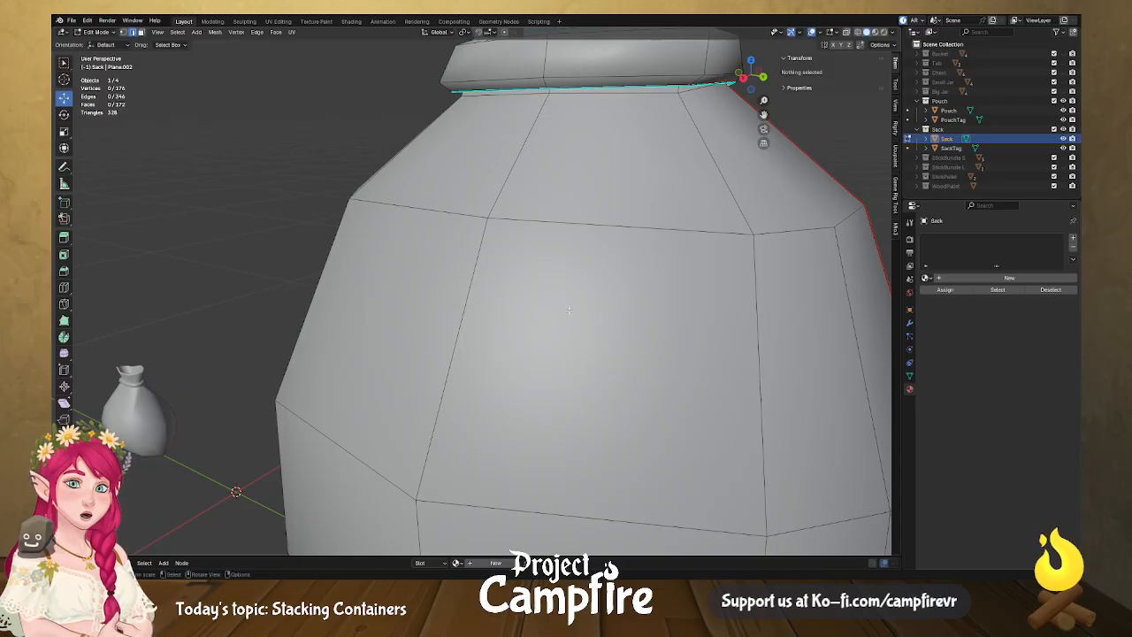
{"action": "scroll", "coordinate": [532, 332], "scroll_direction": "down", "scroll_amount": 2}
{"action": "key", "text": "Tab"}
{"action": "key", "text": "Tab"}
{"action": "right_click", "coordinate": [531, 333]}
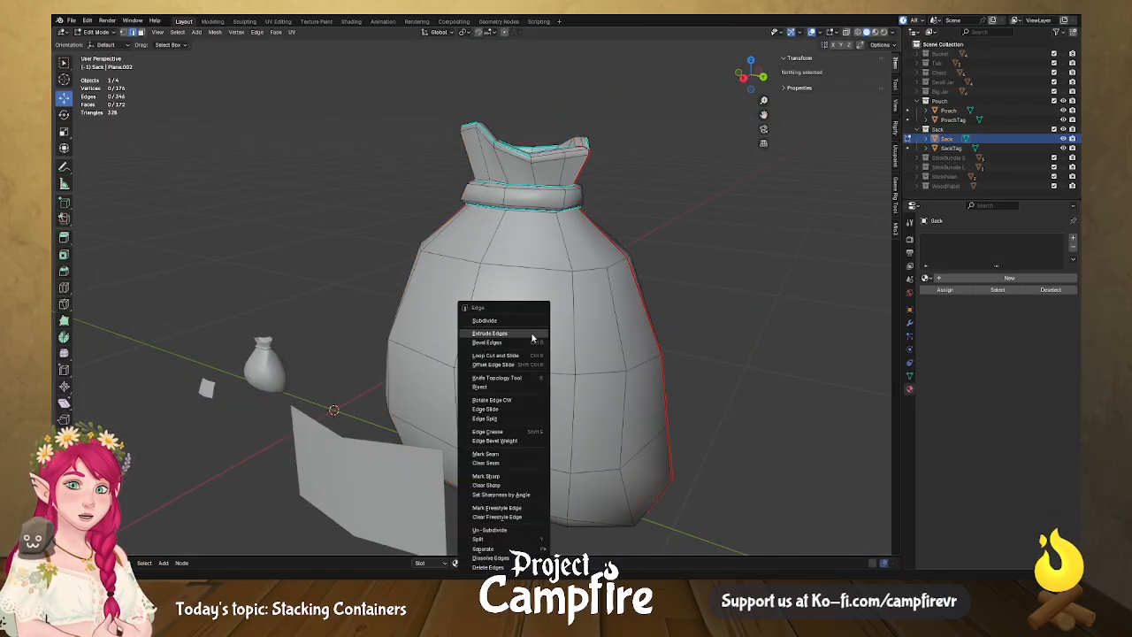
{"action": "key", "text": "Escape"}
{"action": "key", "text": "a"}
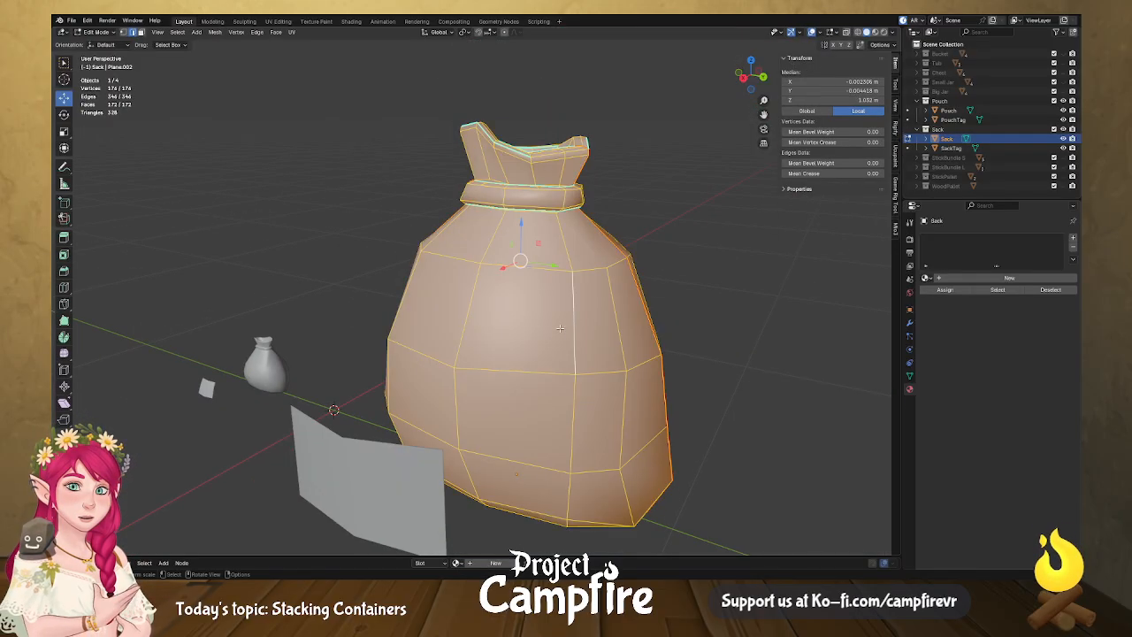
{"action": "right_click", "coordinate": [560, 328]}
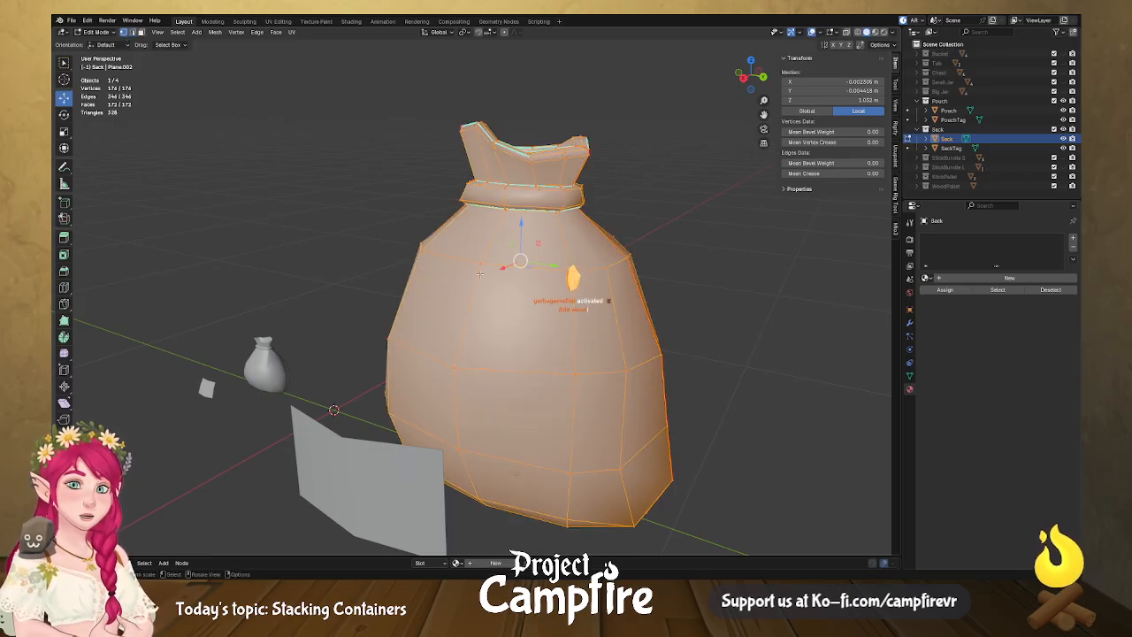
Shift a vertex on the sack's shoulder ring along the global Y axis by -0.011475 m.
{"action": "left_click", "coordinate": [479, 263]}
{"action": "key", "text": "g"}
{"action": "key", "text": "y"}
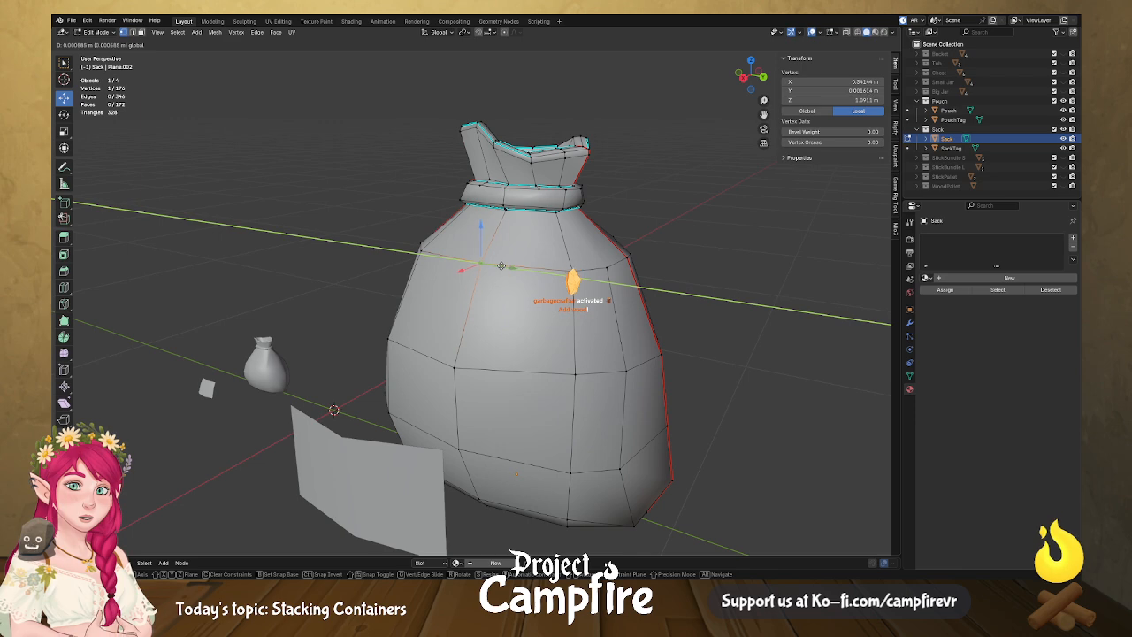
{"action": "left_click", "coordinate": [592, 268]}
Select the linked sack body and knife-cut an edge from the shoulder up to the neck on each side of one side seam.
{"action": "middle_click_drag", "start_coordinate": [614, 279], "coordinate": [486, 126]}
{"action": "scroll", "coordinate": [504, 319], "scroll_direction": "up", "scroll_amount": 5}
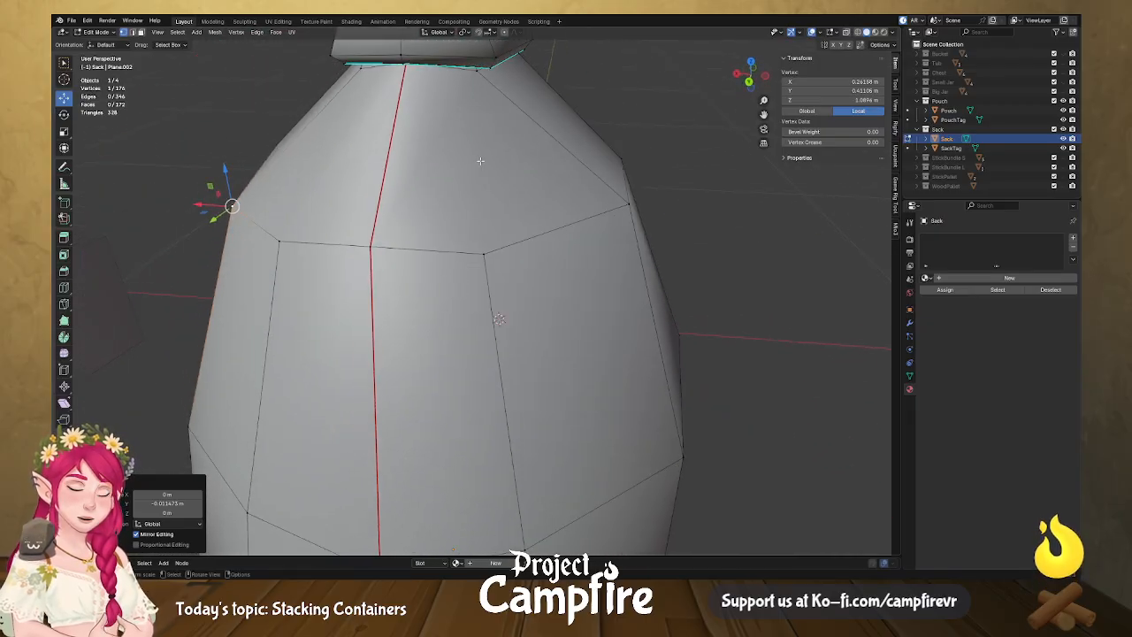
{"action": "key", "text": "l"}
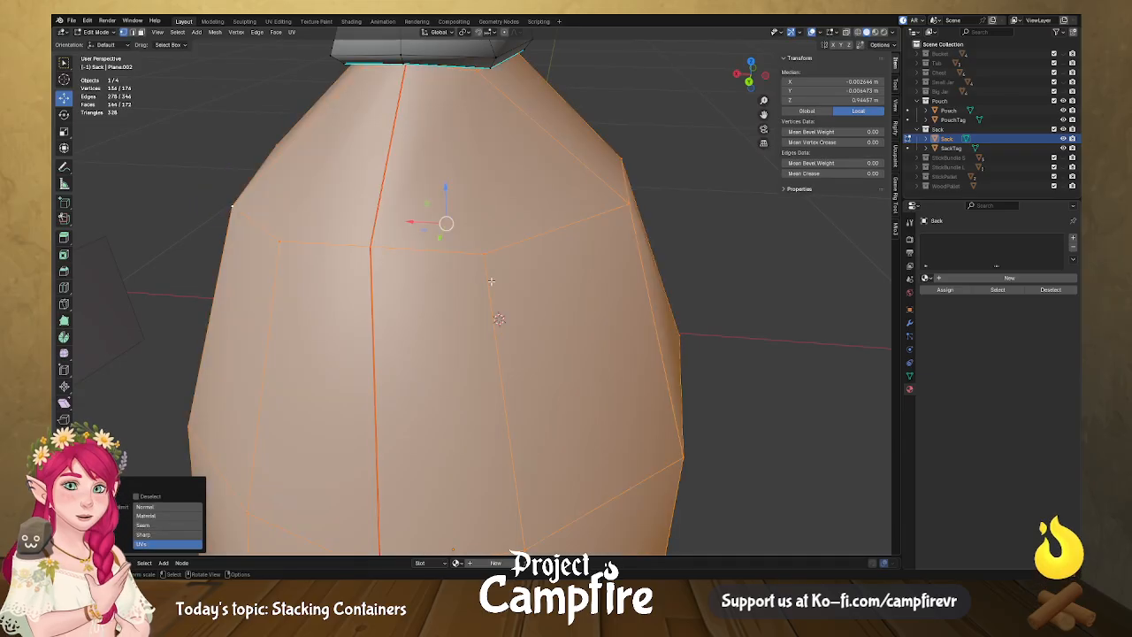
{"action": "key", "text": "k"}
{"action": "left_click", "coordinate": [485, 251]}
{"action": "key", "text": "Return"}
{"action": "middle_click_drag", "start_coordinate": [460, 111], "coordinate": [489, 187]}
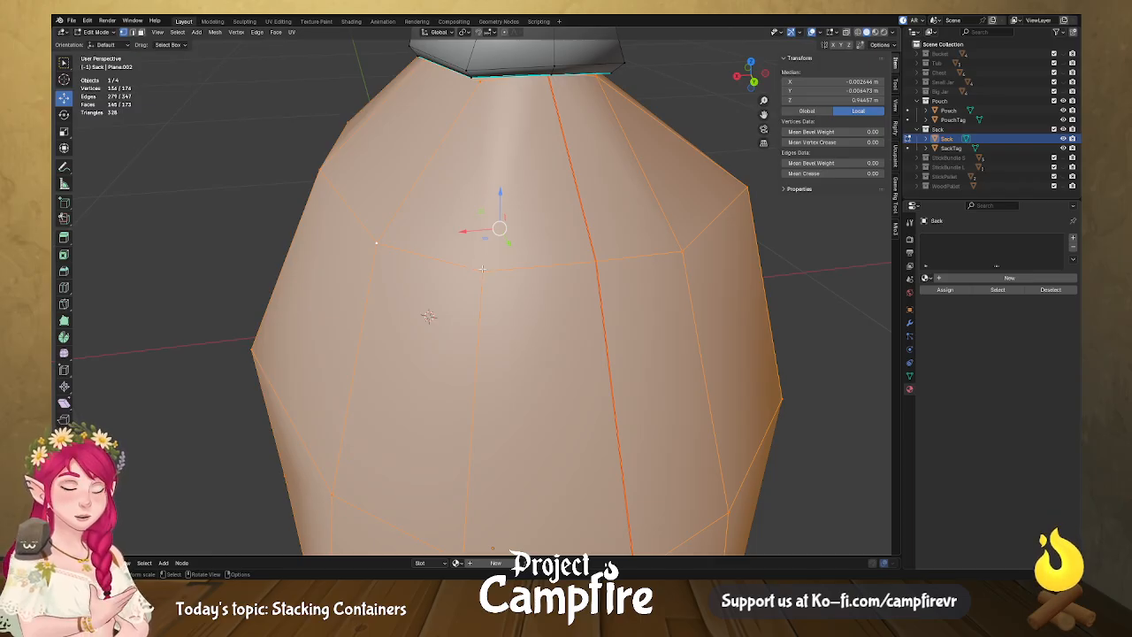
{"action": "key", "text": "k"}
{"action": "left_click", "coordinate": [482, 268]}
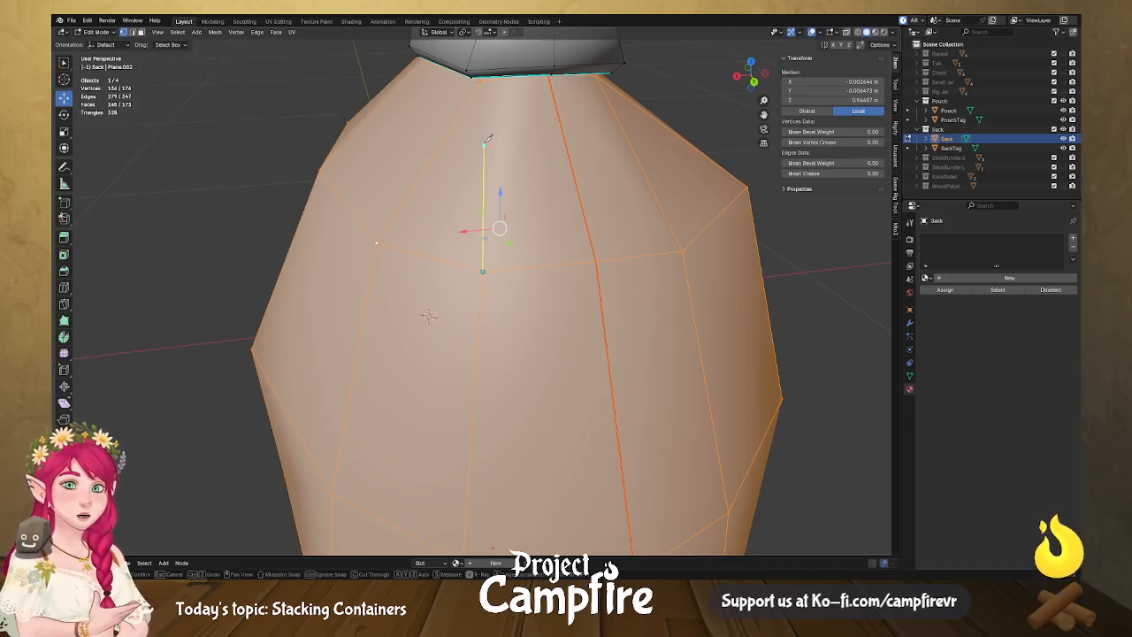
{"action": "left_click", "coordinate": [482, 88]}
{"action": "key", "text": "Return"}
Knife-cut matching edges from the shoulder ring up to the neck on both sides of the opposite side seam.
{"action": "middle_click_drag", "start_coordinate": [465, 154], "coordinate": [512, 315]}
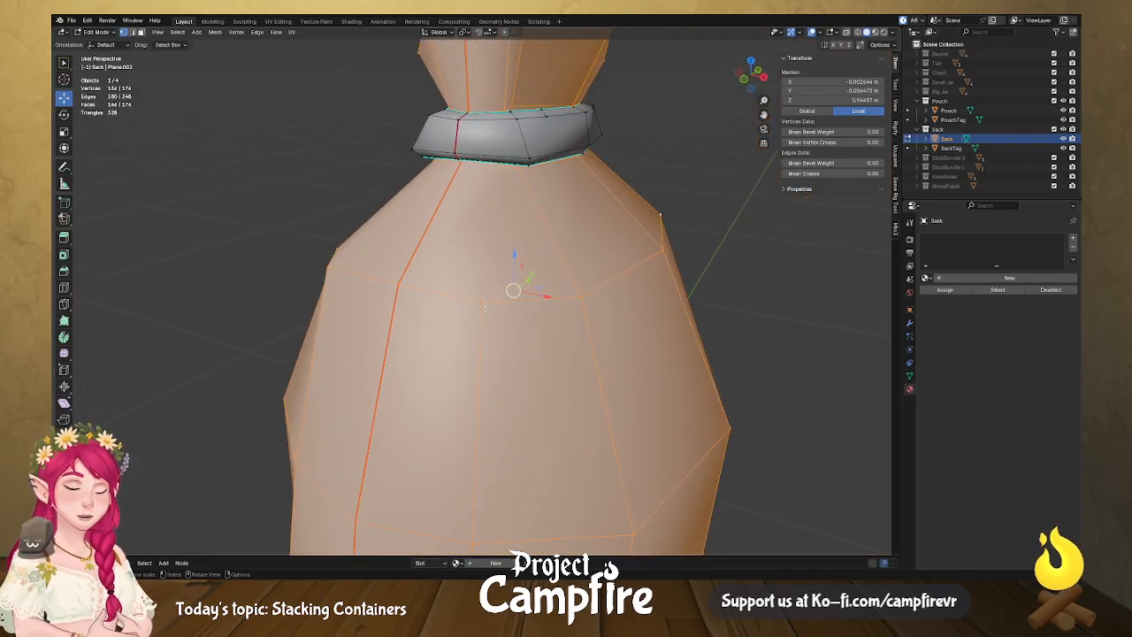
{"action": "key", "text": "k"}
{"action": "left_click", "coordinate": [484, 301]}
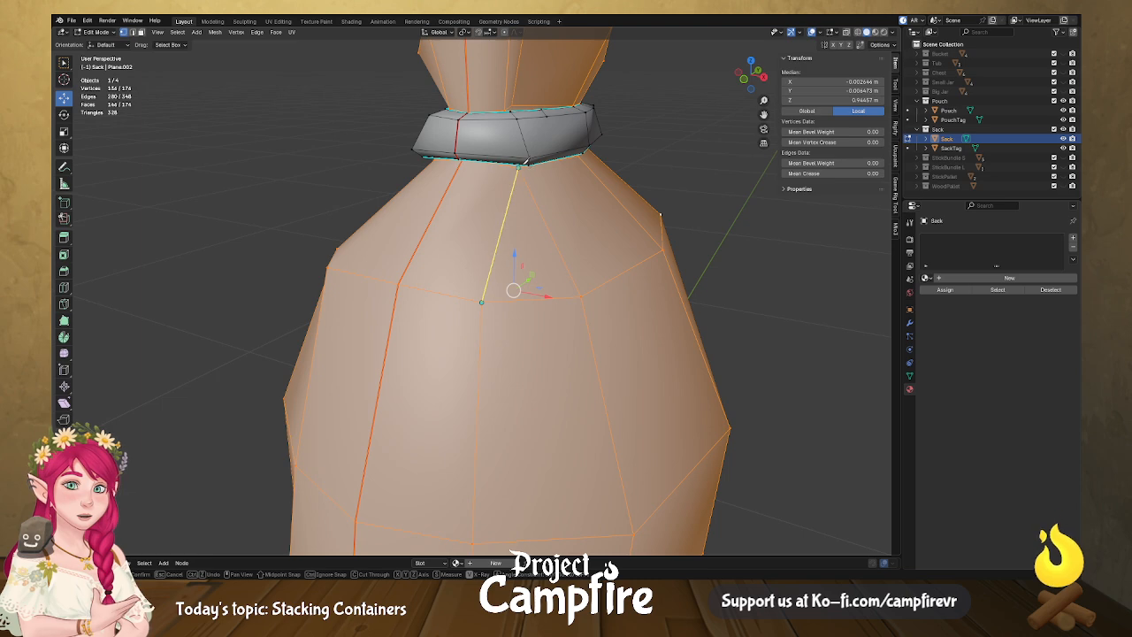
{"action": "left_click", "coordinate": [520, 164]}
{"action": "key", "text": "Return"}
{"action": "middle_click_drag", "start_coordinate": [526, 152], "coordinate": [513, 299]}
{"action": "key", "text": "k"}
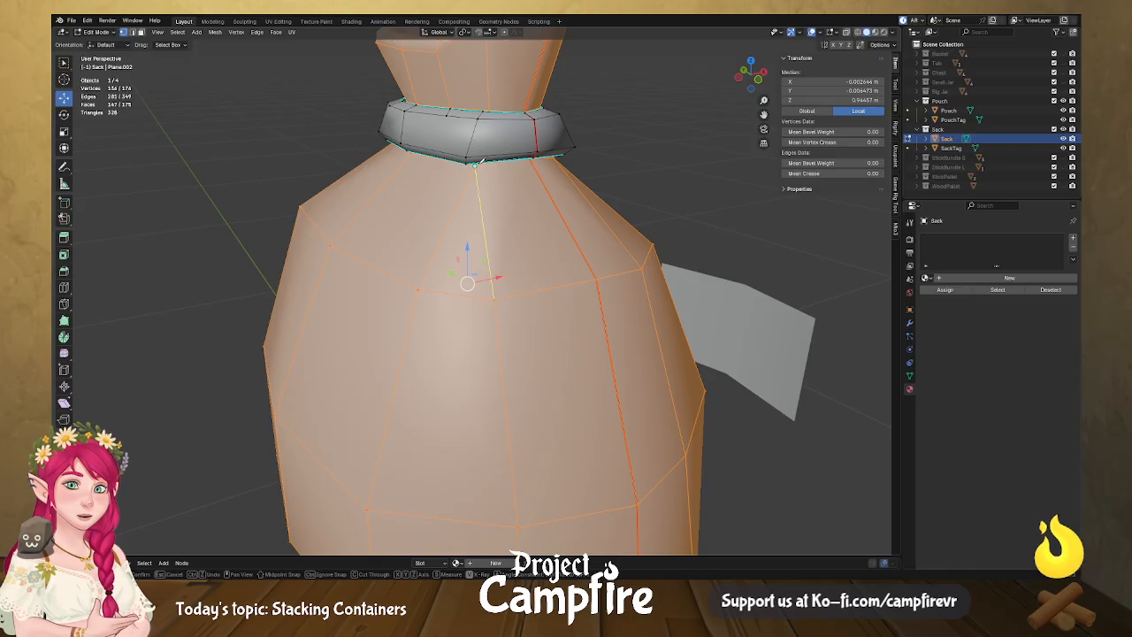
{"action": "left_click", "coordinate": [475, 164]}
{"action": "key", "text": "Return"}
{"action": "middle_click_drag", "start_coordinate": [492, 222], "coordinate": [551, 426]}
{"action": "scroll", "coordinate": [525, 434], "scroll_direction": "up", "scroll_amount": 3}
{"action": "key", "text": "Tab"}
{"action": "key", "text": "Tab"}
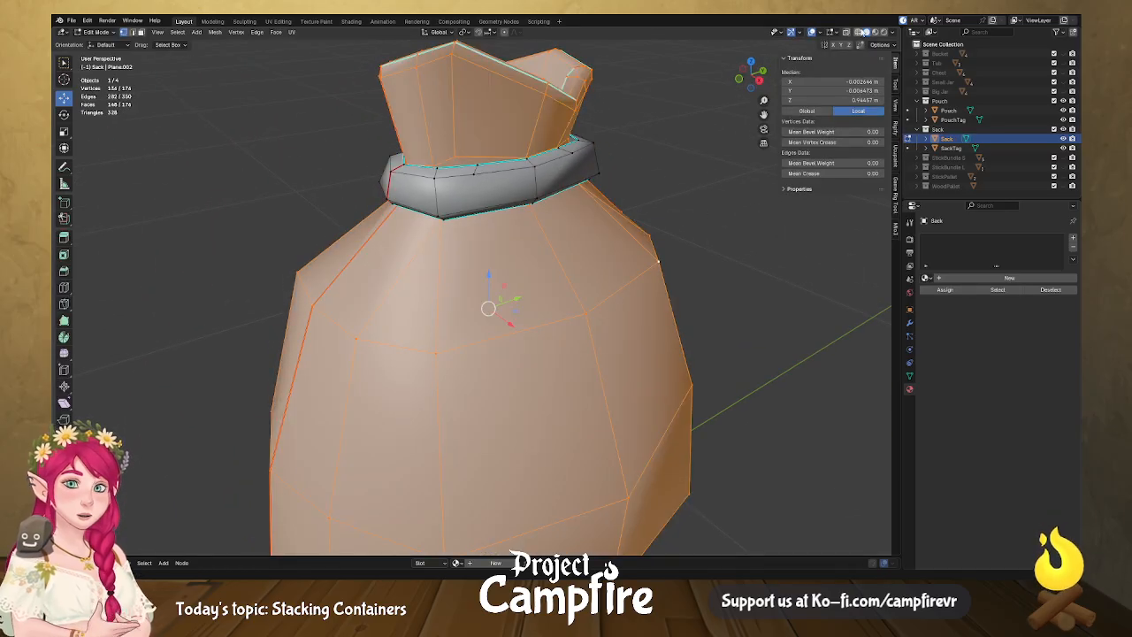
Display the sack in wireframe shading and examine its topology from several angles.
{"action": "left_click", "coordinate": [858, 33]}
{"action": "mouse_move", "coordinate": [619, 291]}
{"action": "middle_mouse_down"}
{"action": "mouse_move", "coordinate": [634, 310]}
{"action": "mouse_move", "coordinate": [736, 340]}
{"action": "mouse_move", "coordinate": [670, 235]}
{"action": "mouse_move", "coordinate": [619, 240]}
{"action": "mouse_move", "coordinate": [566, 278]}
{"action": "mouse_move", "coordinate": [422, 242]}
{"action": "mouse_move", "coordinate": [381, 248]}
{"action": "middle_mouse_up"}
{"action": "scroll", "coordinate": [422, 243], "scroll_direction": "up", "scroll_amount": 2}
{"action": "scroll", "coordinate": [402, 260], "scroll_direction": "up", "scroll_amount": 1}
{"action": "scroll", "coordinate": [402, 260], "scroll_direction": "up", "scroll_amount": 2}
{"action": "middle_click_drag", "start_coordinate": [458, 276], "coordinate": [468, 359]}
{"action": "scroll", "coordinate": [573, 290], "scroll_direction": "down", "scroll_amount": 5}
{"action": "middle_click_drag", "start_coordinate": [521, 386], "coordinate": [445, 349]}
{"action": "scroll", "coordinate": [445, 349], "scroll_direction": "up", "scroll_amount": 4}
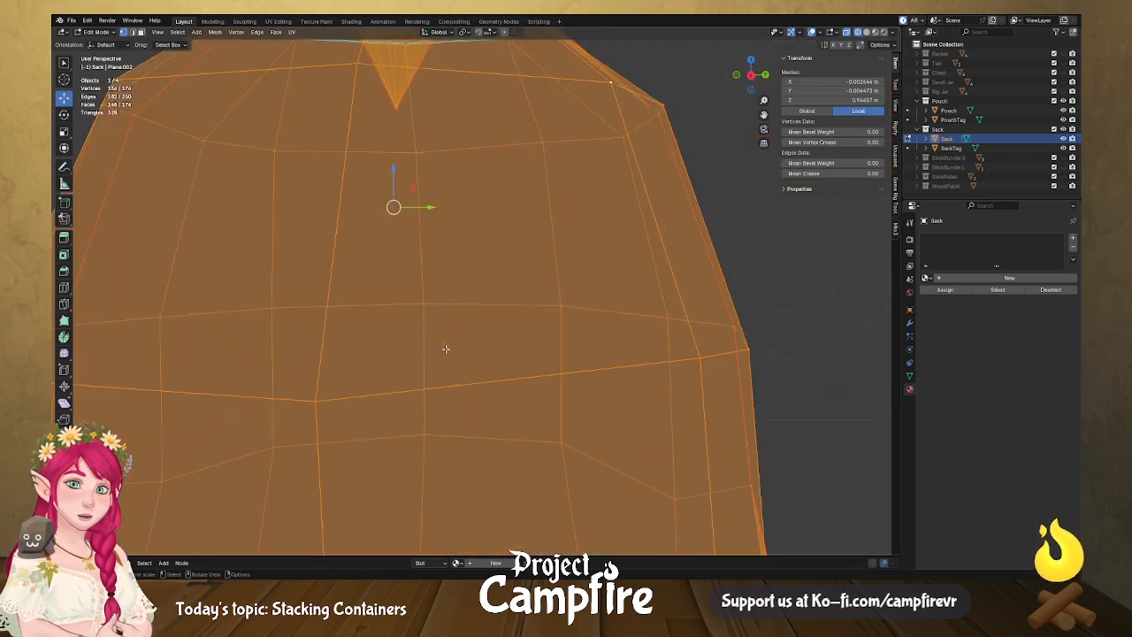
{"action": "scroll", "coordinate": [432, 274], "scroll_direction": "down", "scroll_amount": 5}
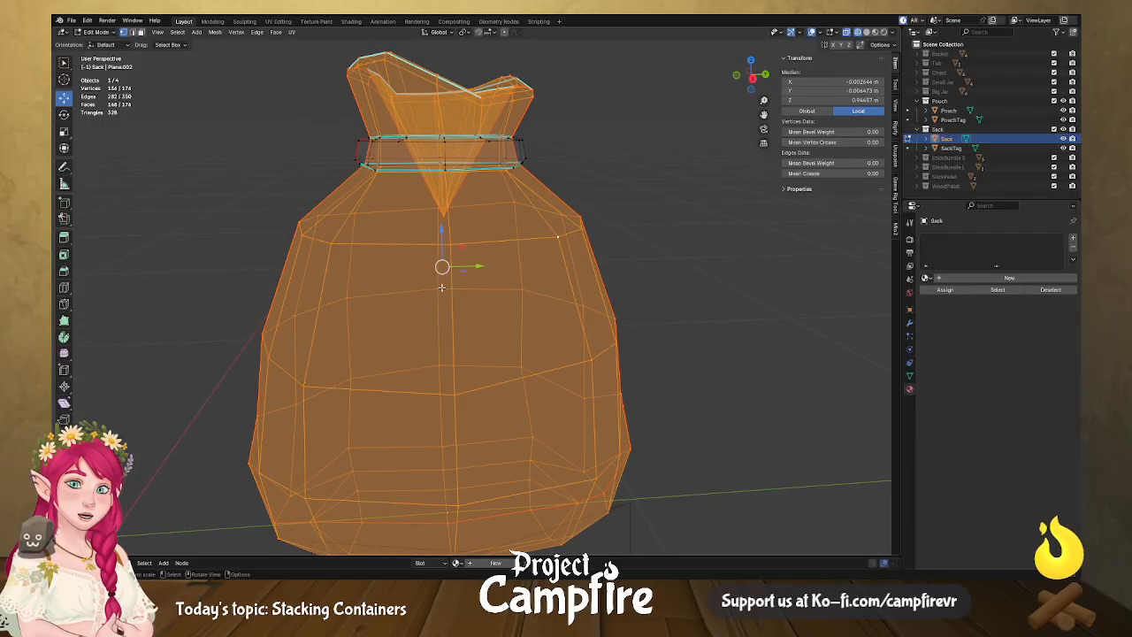
Leave Edit Mode on the sack and return the viewport to solid shading.
{"action": "key", "text": "Tab"}
{"action": "middle_click_drag", "start_coordinate": [490, 289], "coordinate": [458, 327]}
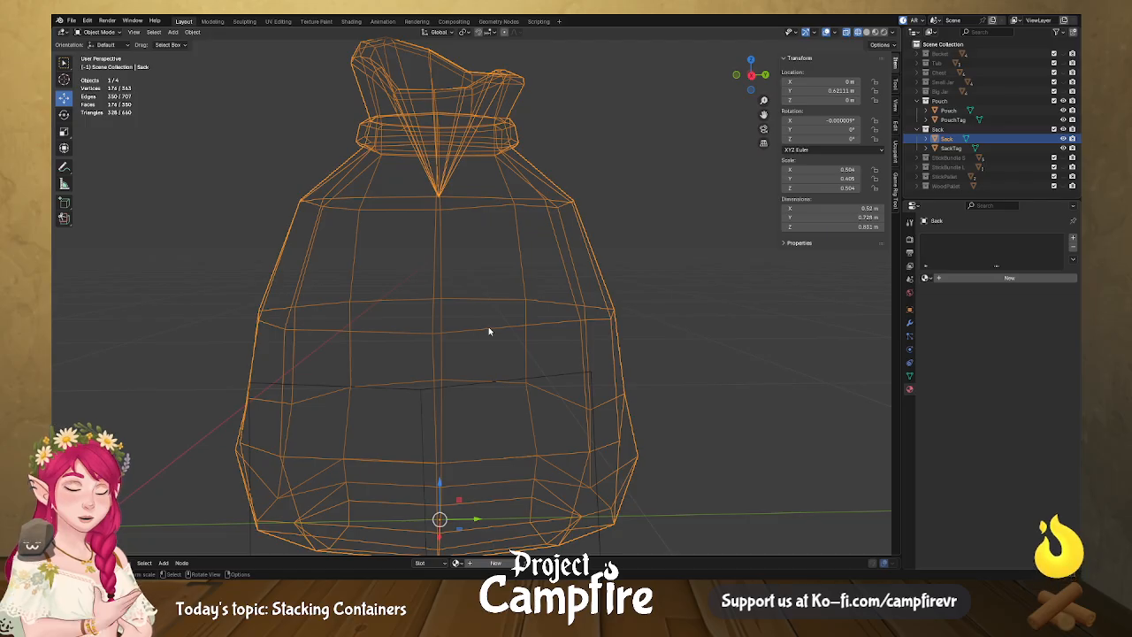
{"action": "key", "text": "2"}
{"action": "scroll", "coordinate": [478, 336], "scroll_direction": "down", "scroll_amount": 1}
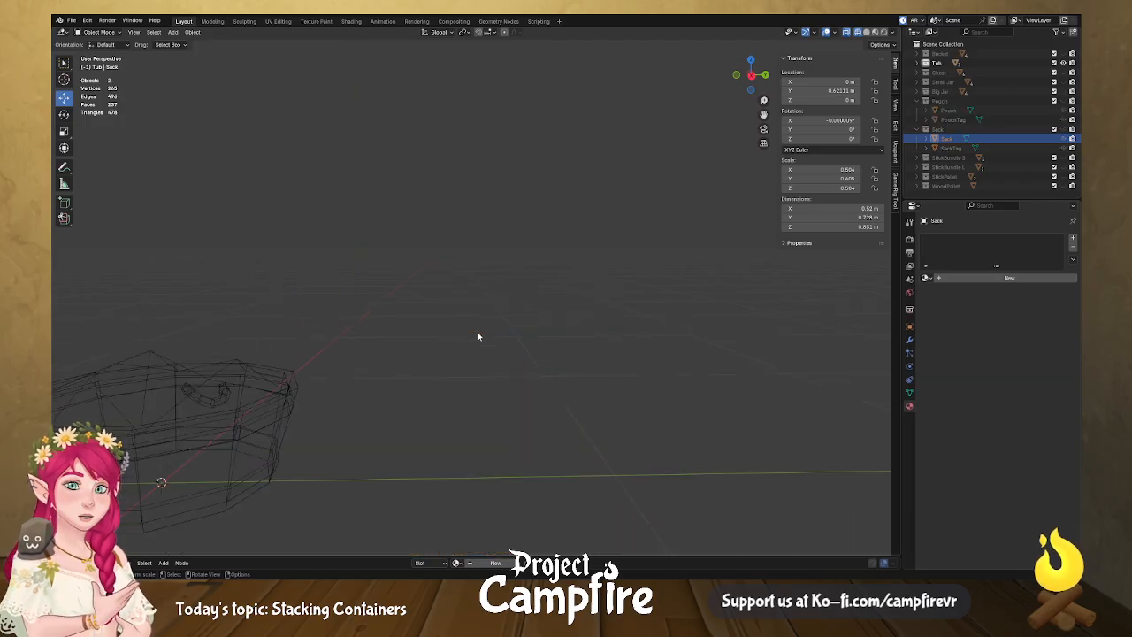
{"action": "left_click", "coordinate": [1065, 139]}
{"action": "scroll", "coordinate": [580, 302], "scroll_direction": "down", "scroll_amount": 3}
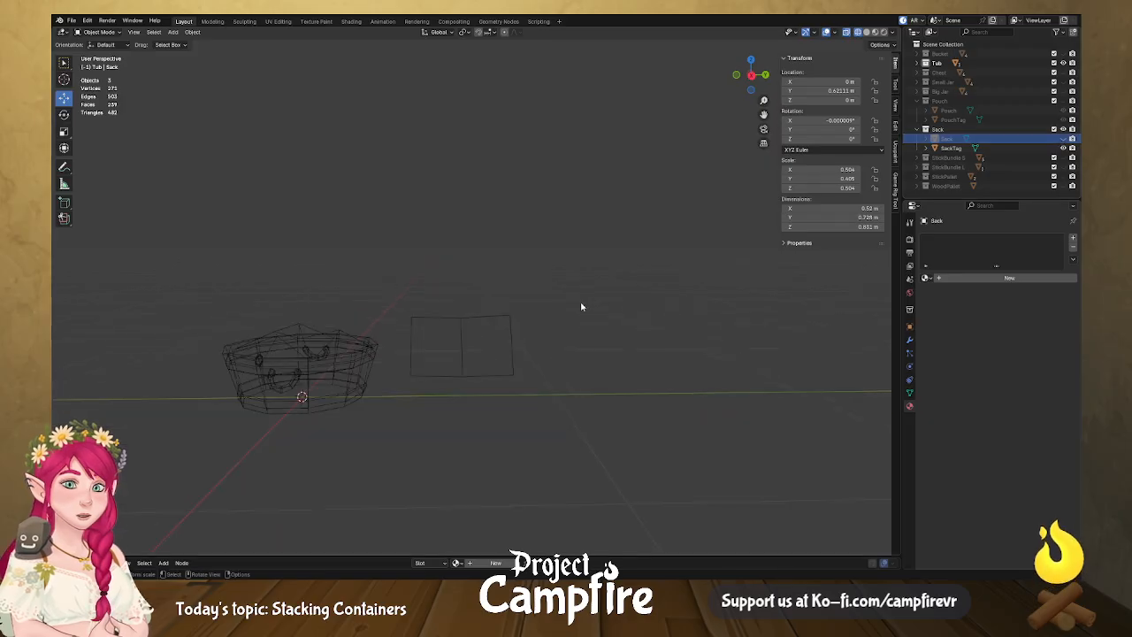
{"action": "left_click", "coordinate": [865, 32]}
{"action": "left_click", "coordinate": [847, 33]}
{"action": "left_click", "coordinate": [846, 34]}
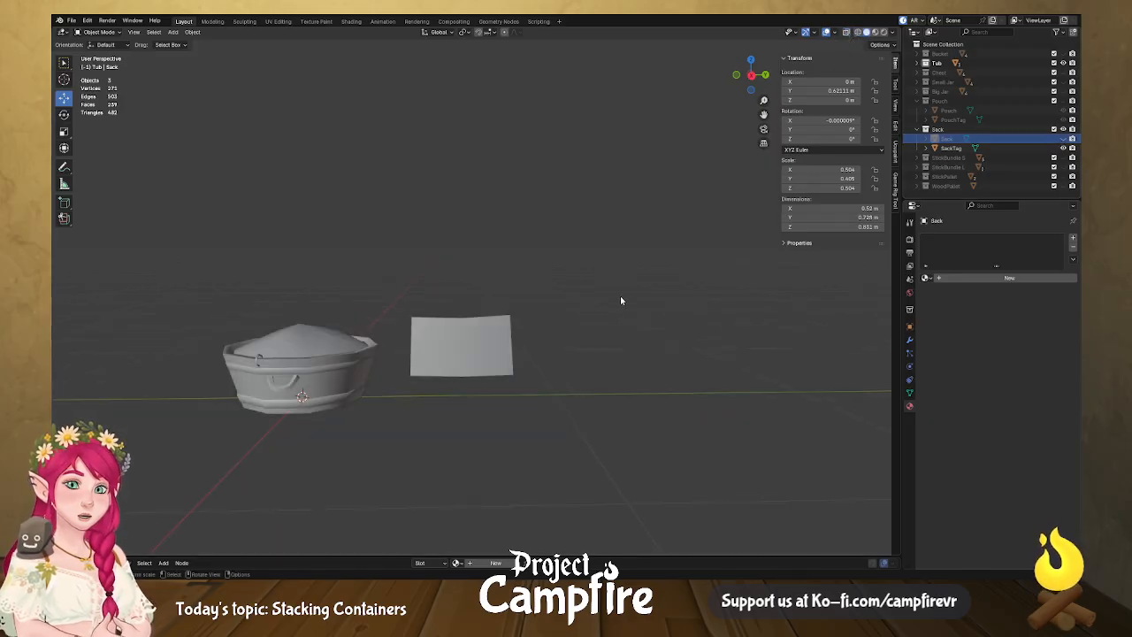
Isolate the Sack collection in the viewport and unhide the Sack object.
{"action": "key", "text": "1"}
{"action": "key", "text": "2"}
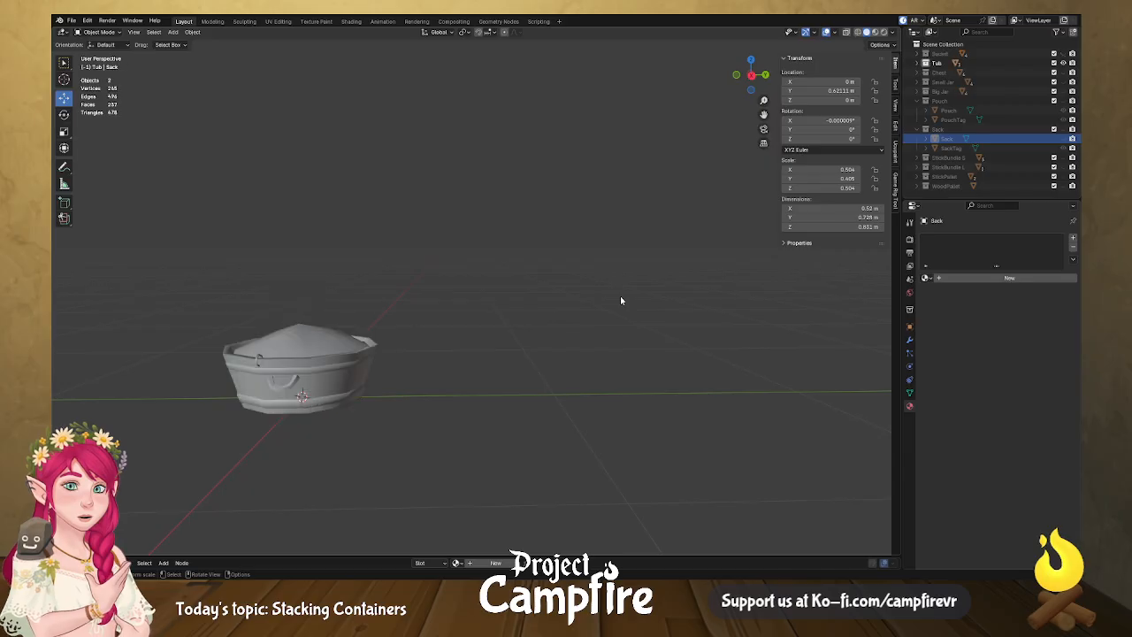
{"action": "key", "text": "3"}
{"action": "key", "text": "4"}
{"action": "key", "text": "5"}
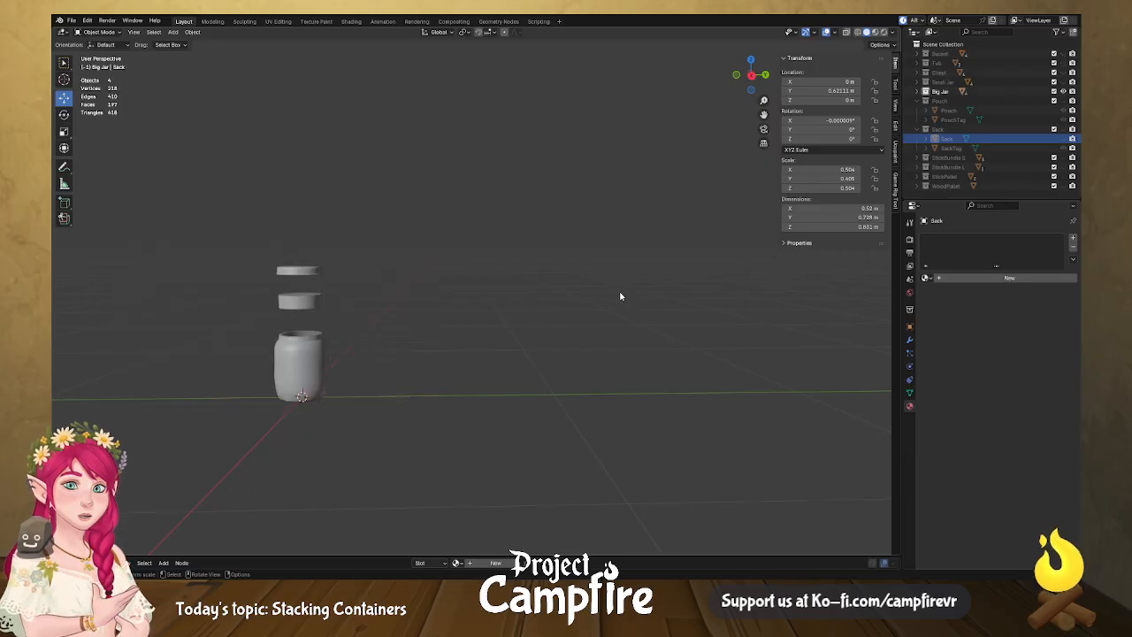
{"action": "key", "text": "6"}
{"action": "key", "text": "7"}
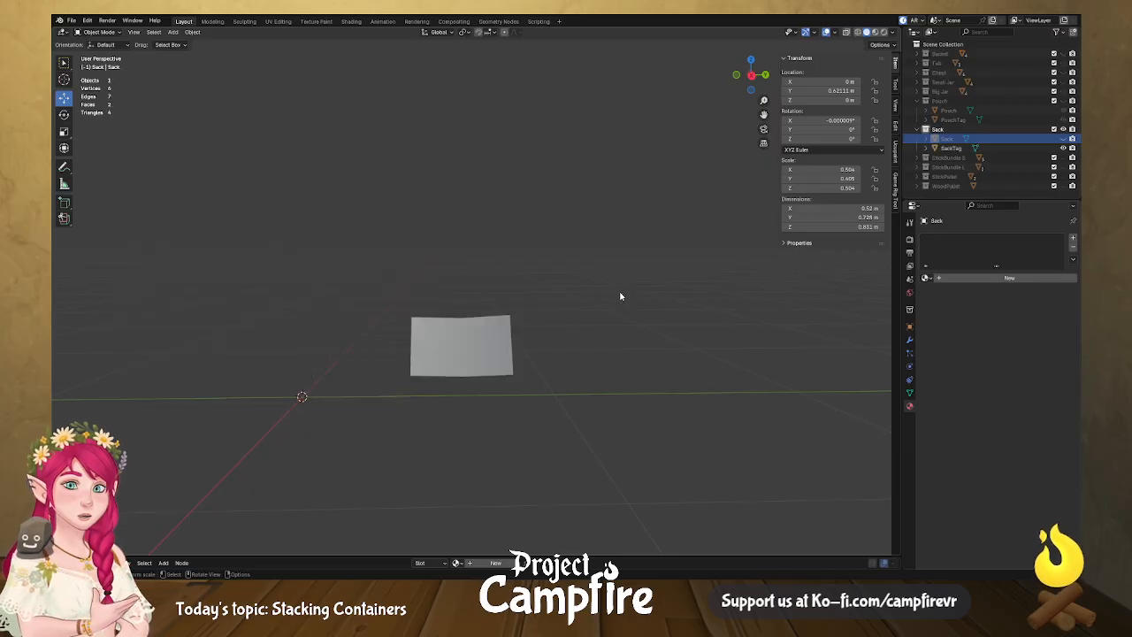
{"action": "left_click", "coordinate": [1063, 139]}
Open the Sack mesh in Edit Mode, shift a vertex on its upper body along the global Y axis, and return to Object Mode.
{"action": "middle_click_drag", "start_coordinate": [498, 326], "coordinate": [585, 263]}
{"action": "left_click", "coordinate": [491, 290]}
{"action": "key", "text": "Tab"}
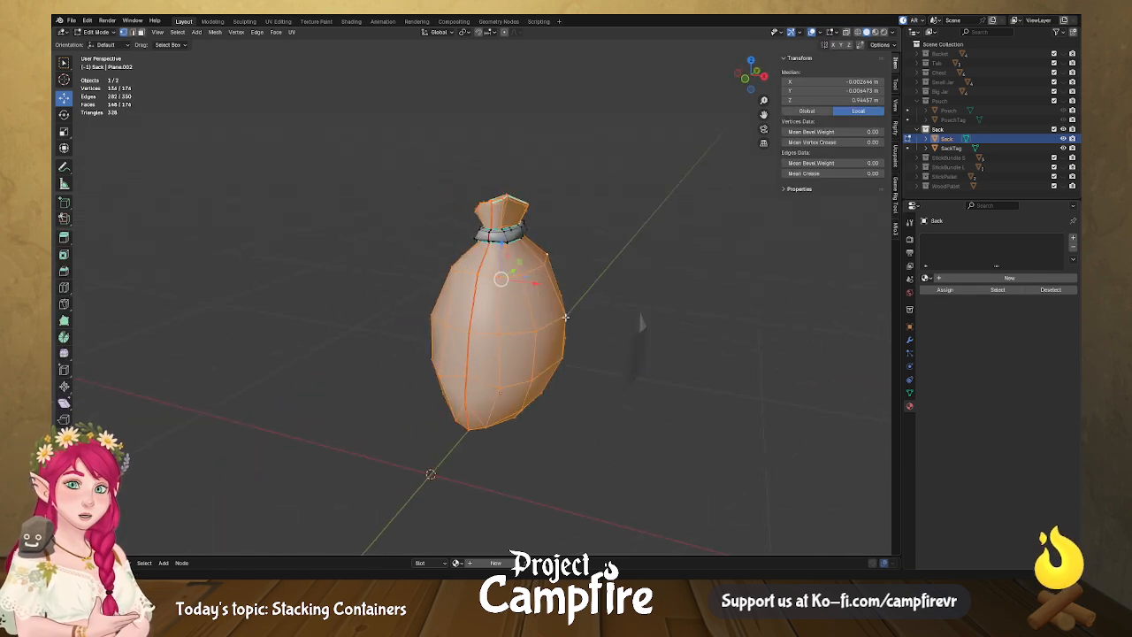
{"action": "scroll", "coordinate": [561, 301], "scroll_direction": "up", "scroll_amount": 3}
{"action": "middle_click_drag", "start_coordinate": [484, 318], "coordinate": [415, 200], "text": "shift"}
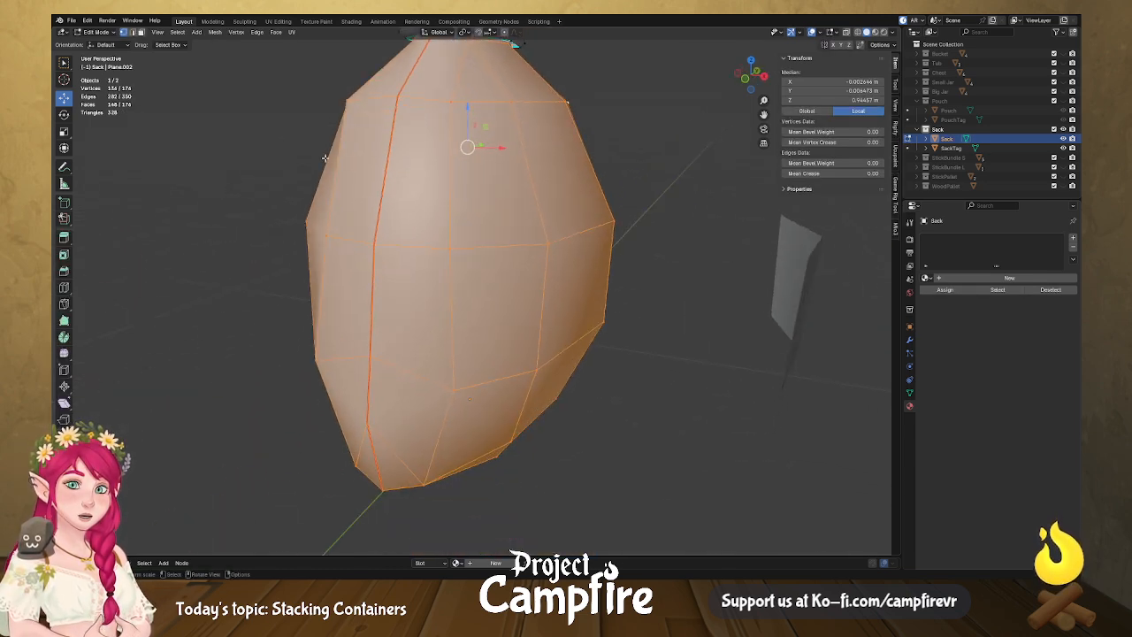
{"action": "middle_click_drag", "start_coordinate": [388, 144], "coordinate": [509, 192]}
{"action": "left_click", "coordinate": [467, 162]}
{"action": "key", "text": "g"}
{"action": "key", "text": "y"}
{"action": "left_click", "coordinate": [500, 160]}
{"action": "key", "text": "Tab"}
Apply Shade Auto Smooth to the sack with an angle of 74.7°.
{"action": "right_click", "coordinate": [510, 189]}
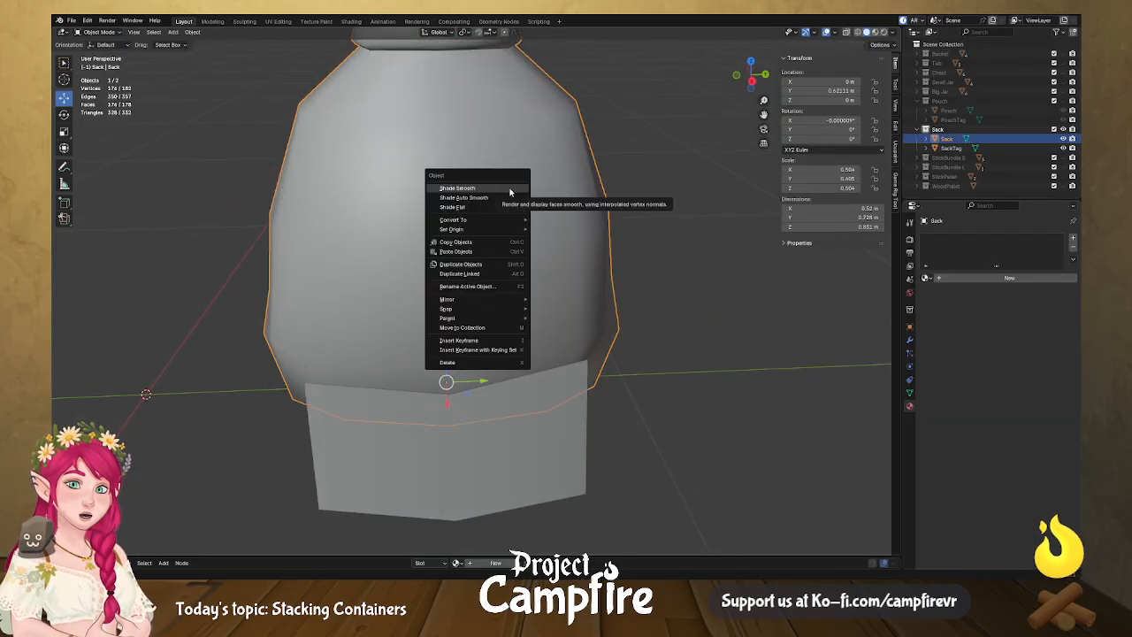
{"action": "left_click", "coordinate": [507, 195]}
{"action": "scroll", "coordinate": [506, 199], "scroll_direction": "down", "scroll_amount": 5}
{"action": "middle_click_drag", "start_coordinate": [498, 208], "coordinate": [309, 462]}
{"action": "left_click_drag", "start_coordinate": [157, 545], "coordinate": [204, 544]}
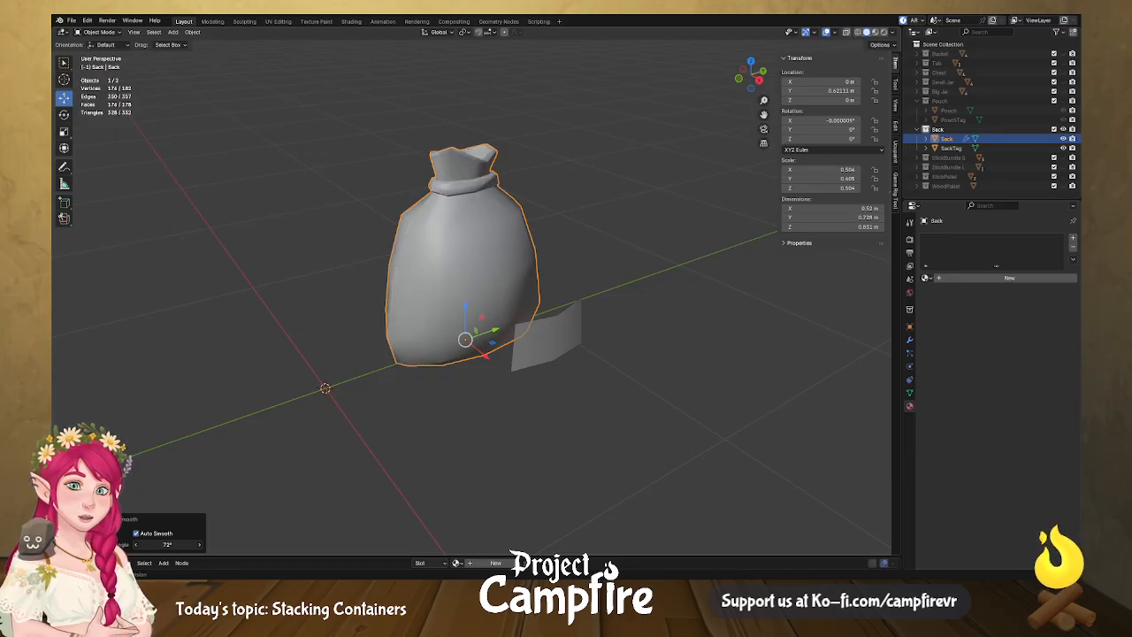
{"action": "middle_click_drag", "start_coordinate": [531, 425], "coordinate": [858, 410]}
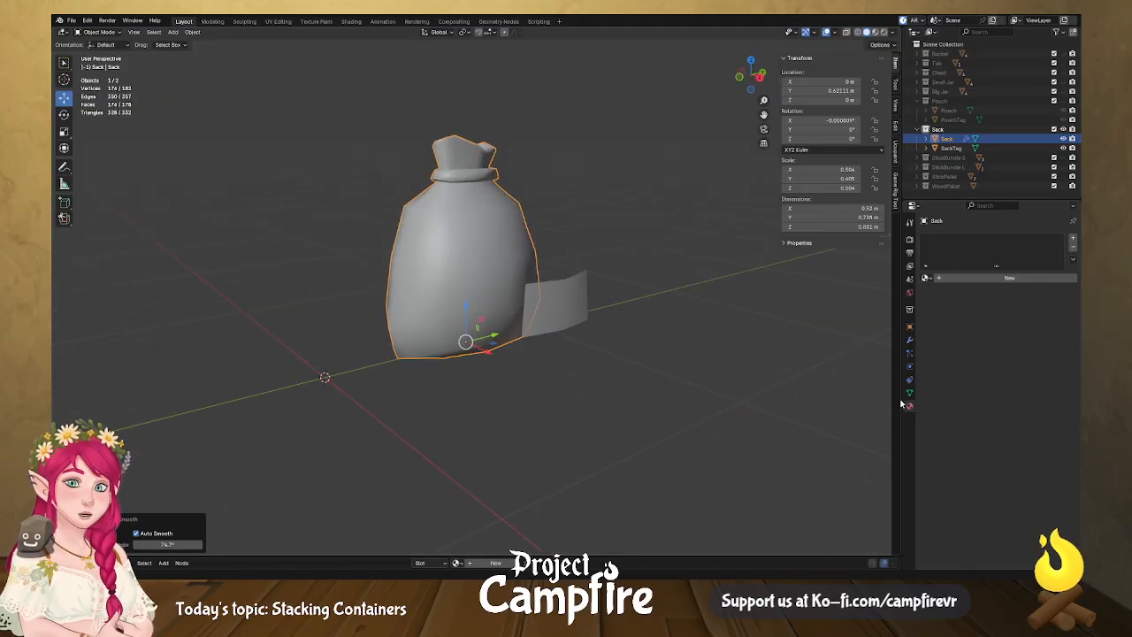
Apply the sack's Smooth by Angle modifier.
{"action": "left_click", "coordinate": [911, 341]}
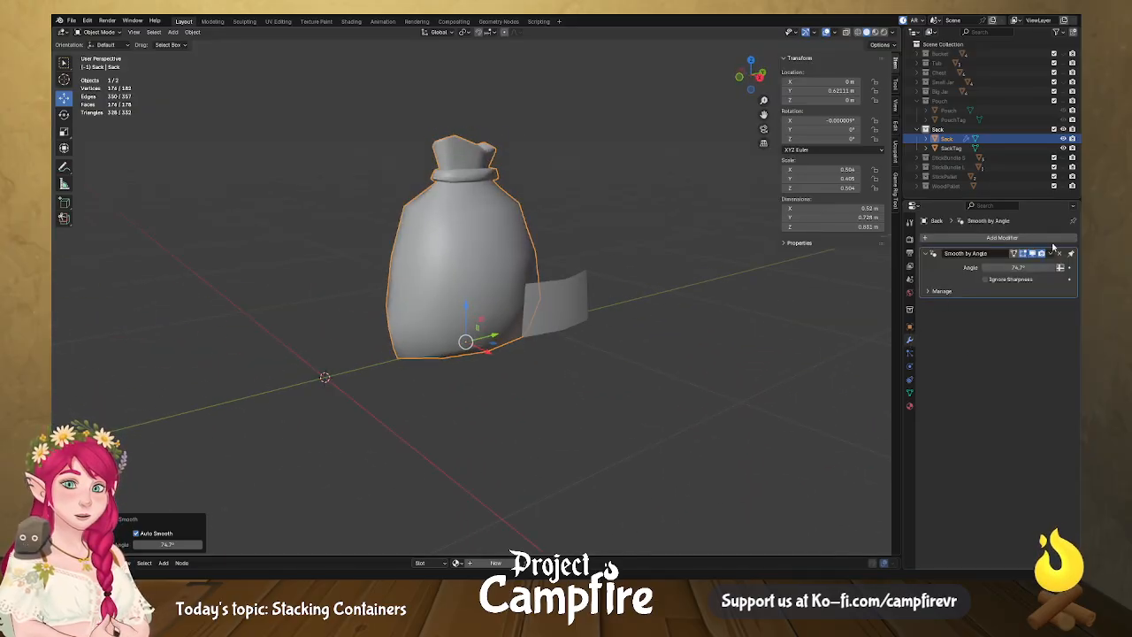
{"action": "left_click", "coordinate": [1050, 254]}
{"action": "left_click", "coordinate": [1009, 314]}
{"action": "middle_click_drag", "start_coordinate": [629, 336], "coordinate": [594, 338]}
{"action": "scroll", "coordinate": [566, 319], "scroll_direction": "down", "scroll_amount": 3}
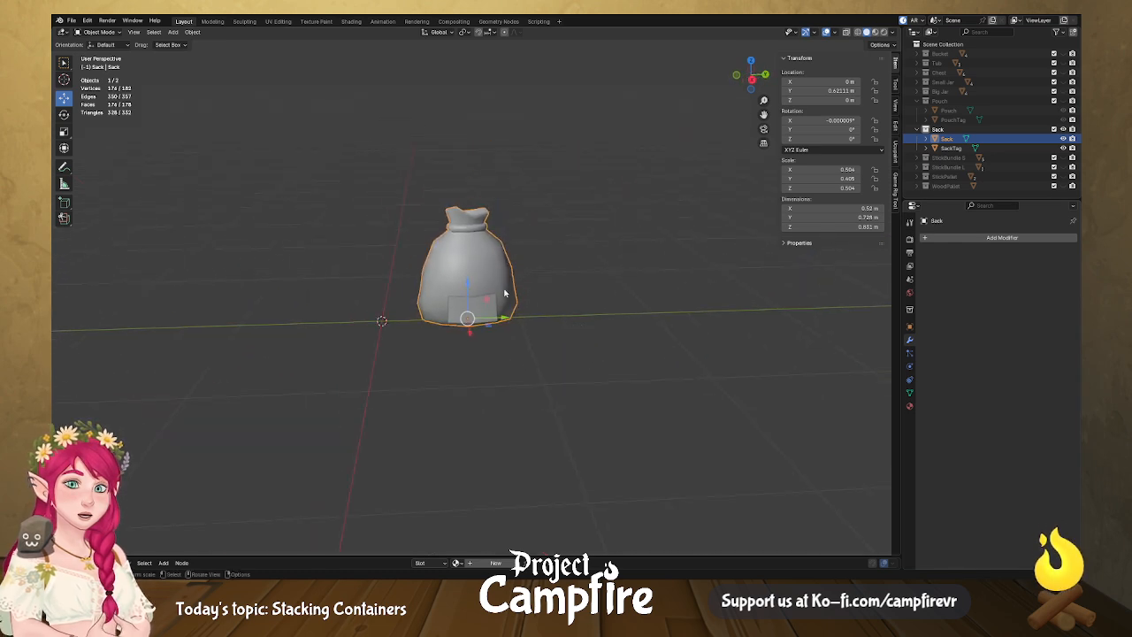
Unhide the Pouch collection and select the Pouch object.
{"action": "left_click", "coordinate": [1054, 101]}
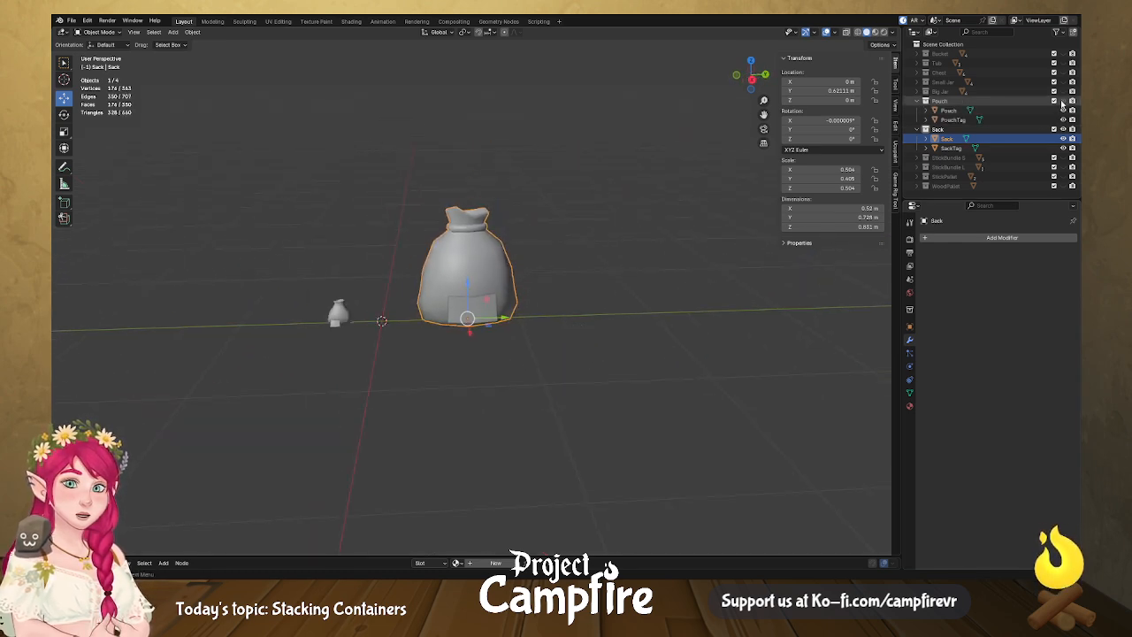
{"action": "left_click", "coordinate": [339, 316]}
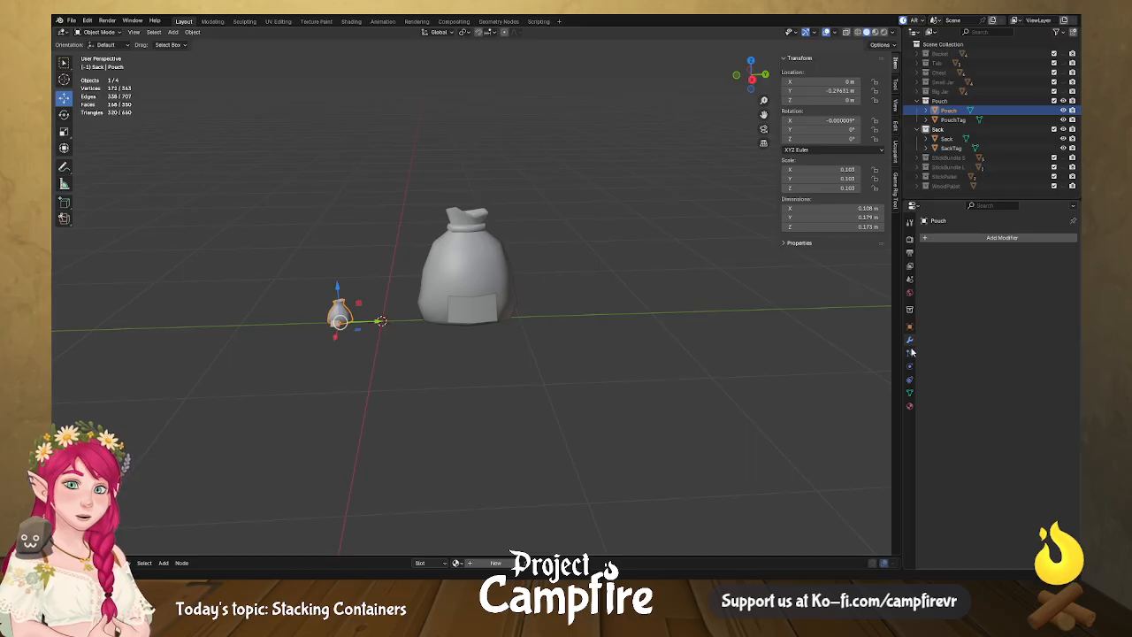
Shade the small pouch auto smooth with an angle of about 103° and apply the Smooth by Angle modifier.
{"action": "scroll", "coordinate": [364, 331], "scroll_direction": "up", "scroll_amount": 3}
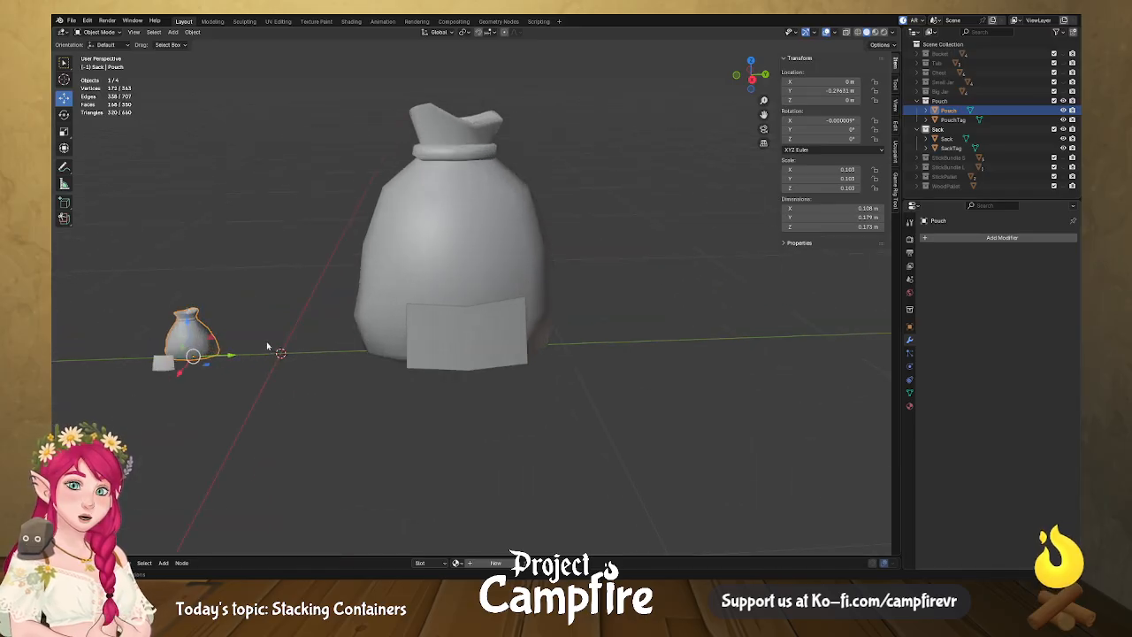
{"action": "right_click", "coordinate": [203, 328]}
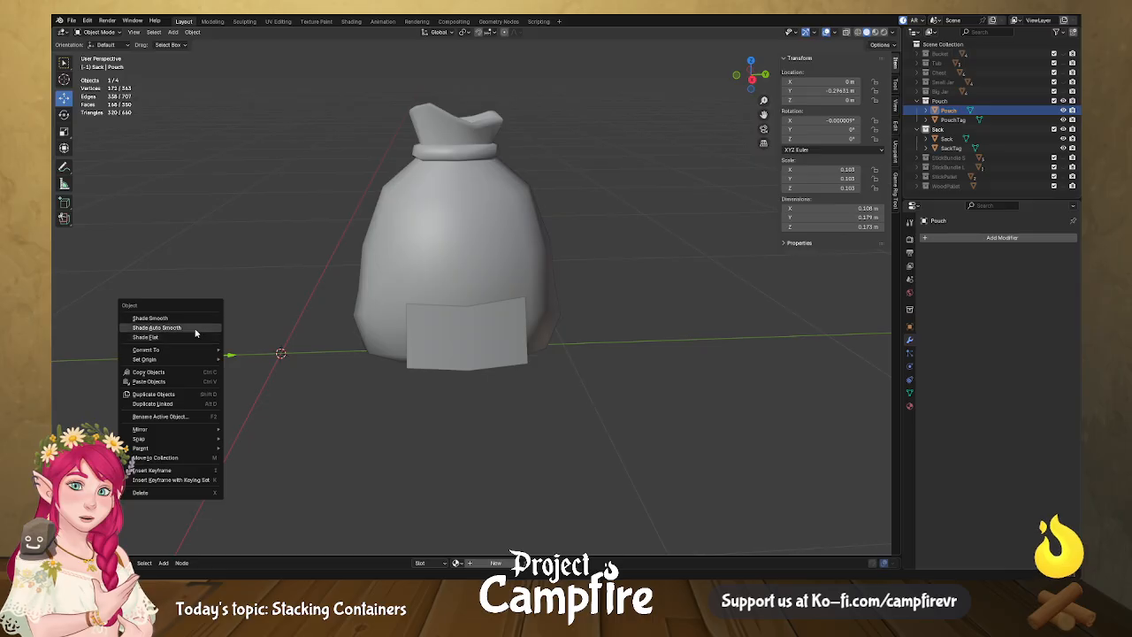
{"action": "left_click", "coordinate": [199, 328]}
{"action": "left_click_drag", "start_coordinate": [167, 544], "coordinate": [191, 544]}
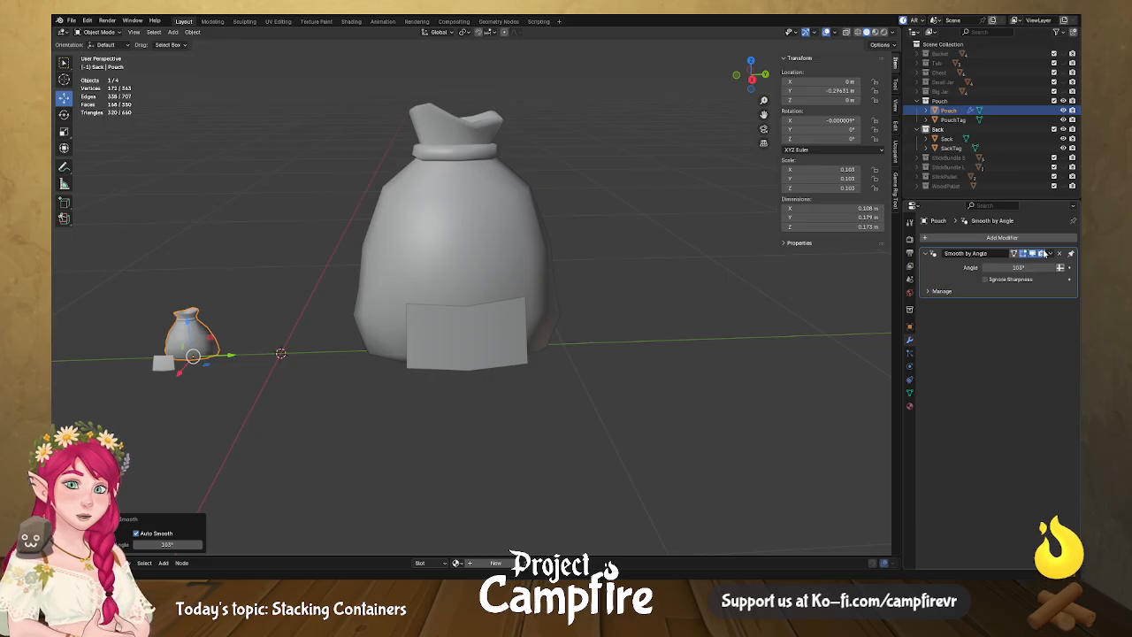
{"action": "left_click", "coordinate": [1050, 254]}
{"action": "left_click", "coordinate": [1006, 265]}
Export the pouch, the sack and both of their tags together as FBX.
{"action": "scroll", "coordinate": [614, 202], "scroll_direction": "down", "scroll_amount": 2}
{"action": "left_click_drag", "start_coordinate": [614, 131], "coordinate": [181, 421]}
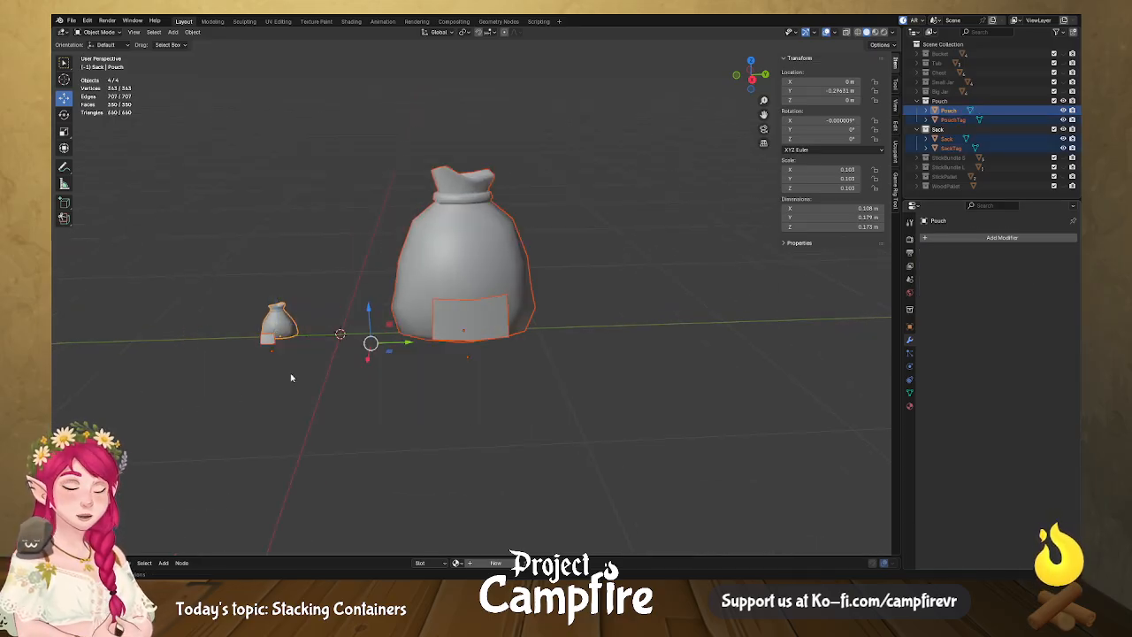
{"action": "left_click", "coordinate": [71, 21]}
{"action": "mouse_move", "coordinate": [74, 31]}
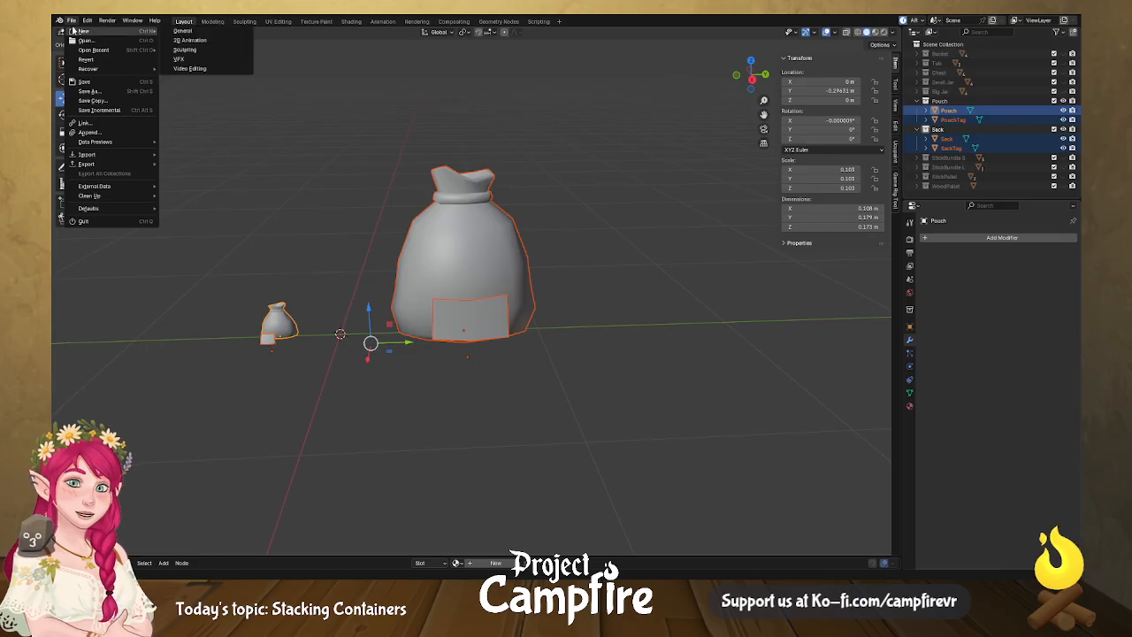
{"action": "mouse_move", "coordinate": [110, 188]}
{"action": "mouse_move", "coordinate": [122, 164]}
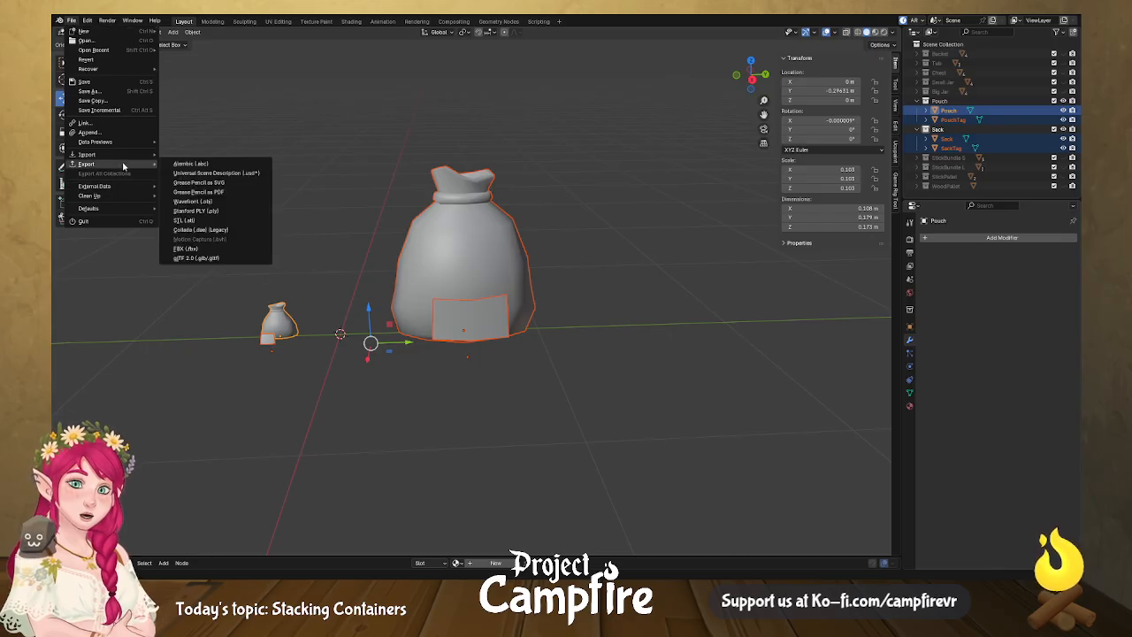
{"action": "left_click", "coordinate": [217, 247]}
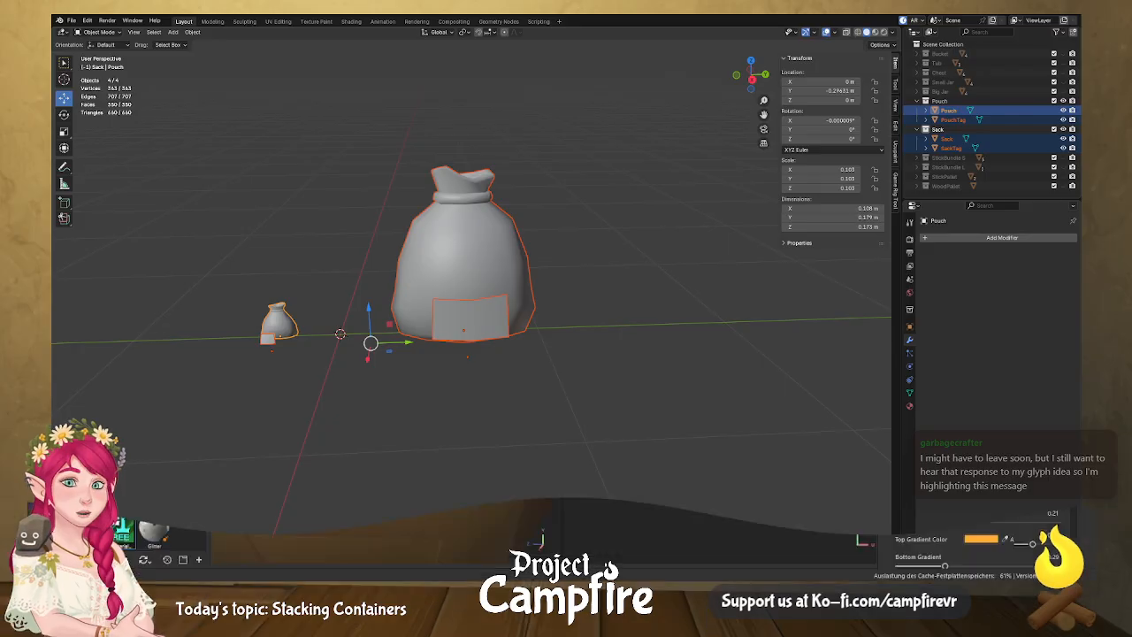
Switch to Substance 3D Painter and bake the selected mesh maps of DefaultMaterial on the updated bag meshes at 2048.
{"action": "key", "text": "alt+Tab"}
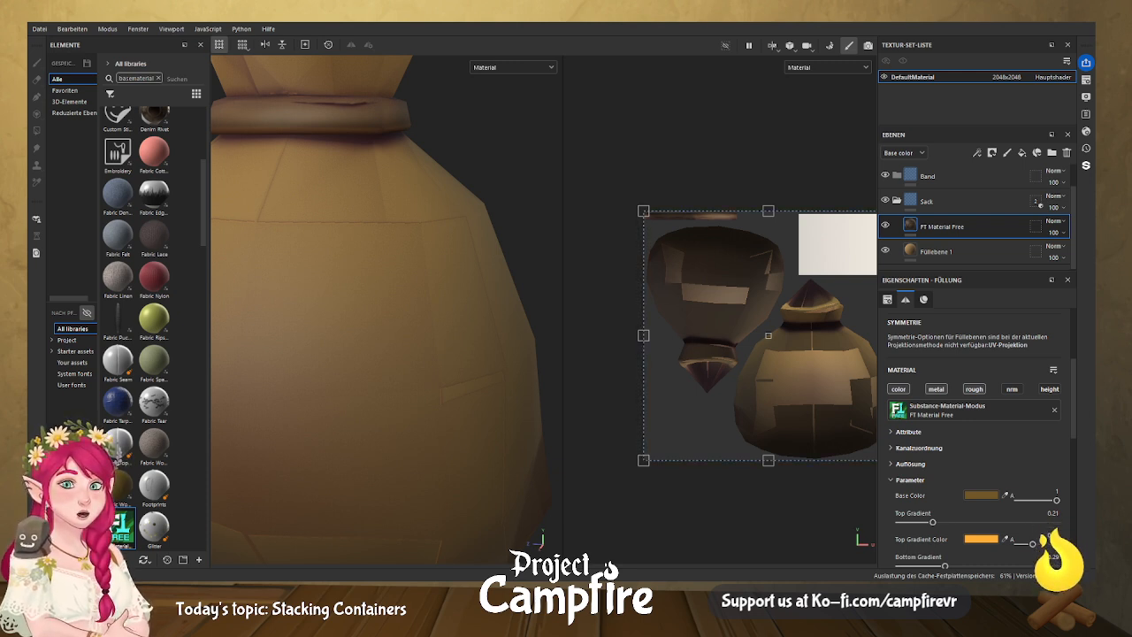
{"action": "scroll", "coordinate": [416, 344], "scroll_direction": "down", "scroll_amount": 1}
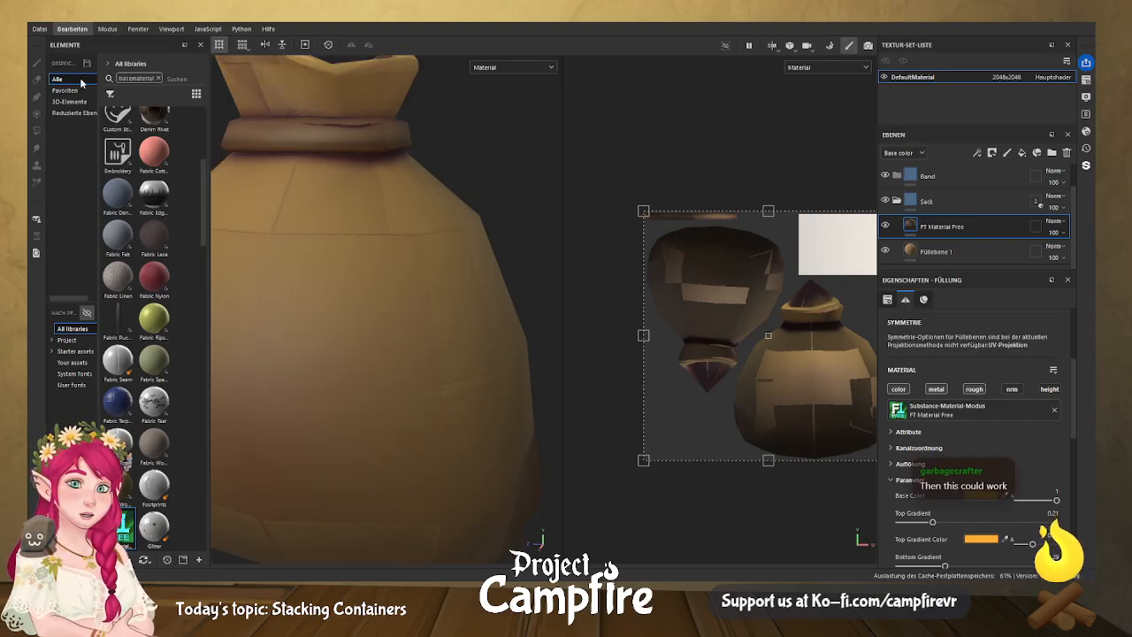
{"action": "key", "text": "f"}
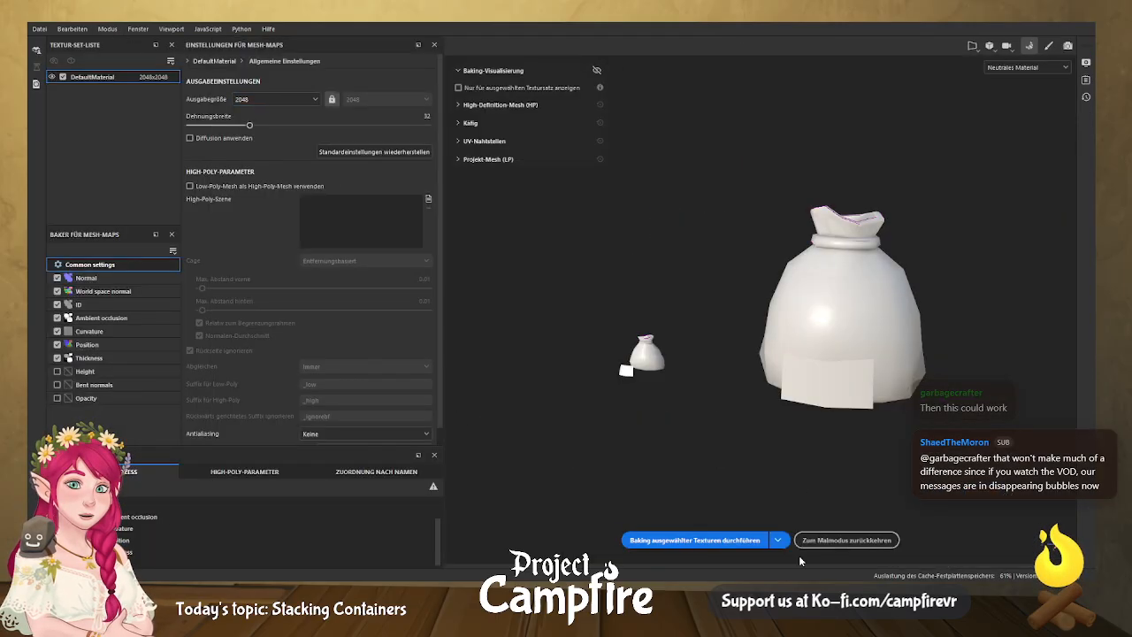
{"action": "left_click", "coordinate": [722, 543]}
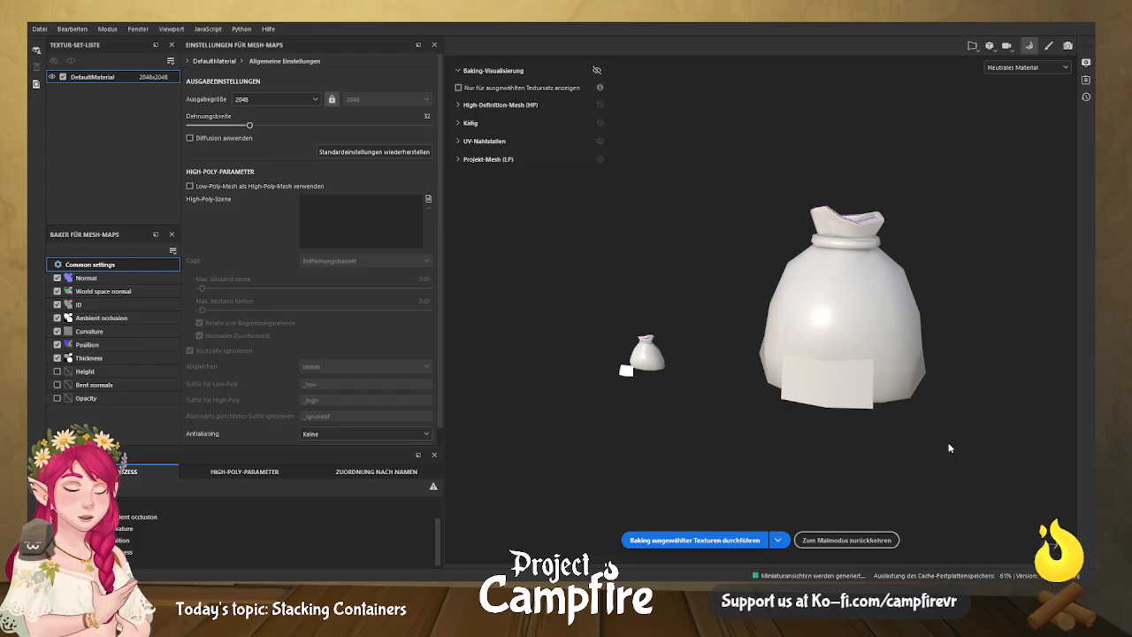
Check the baked large sack and return to painting mode.
{"action": "left_click_drag", "start_coordinate": [981, 434], "coordinate": [516, 241], "text": "alt"}
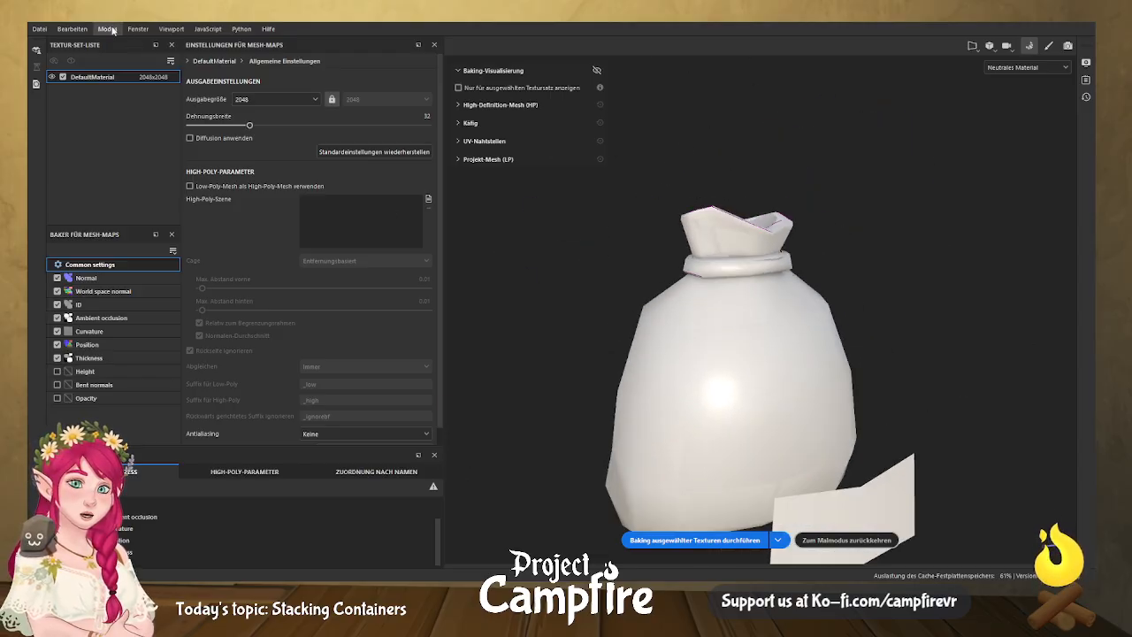
{"action": "left_click", "coordinate": [107, 28]}
{"action": "left_click", "coordinate": [117, 55]}
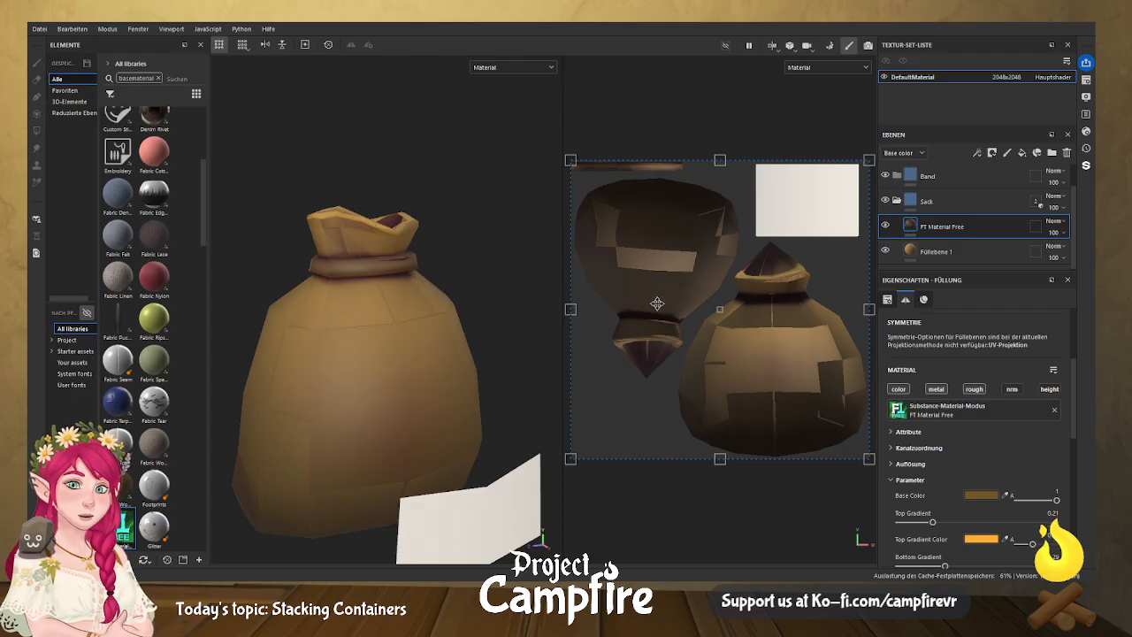
Set the top gradient of the sack's FT Material Free fill layer to 0.23.
{"action": "left_click_drag", "start_coordinate": [345, 361], "coordinate": [409, 336], "text": "alt"}
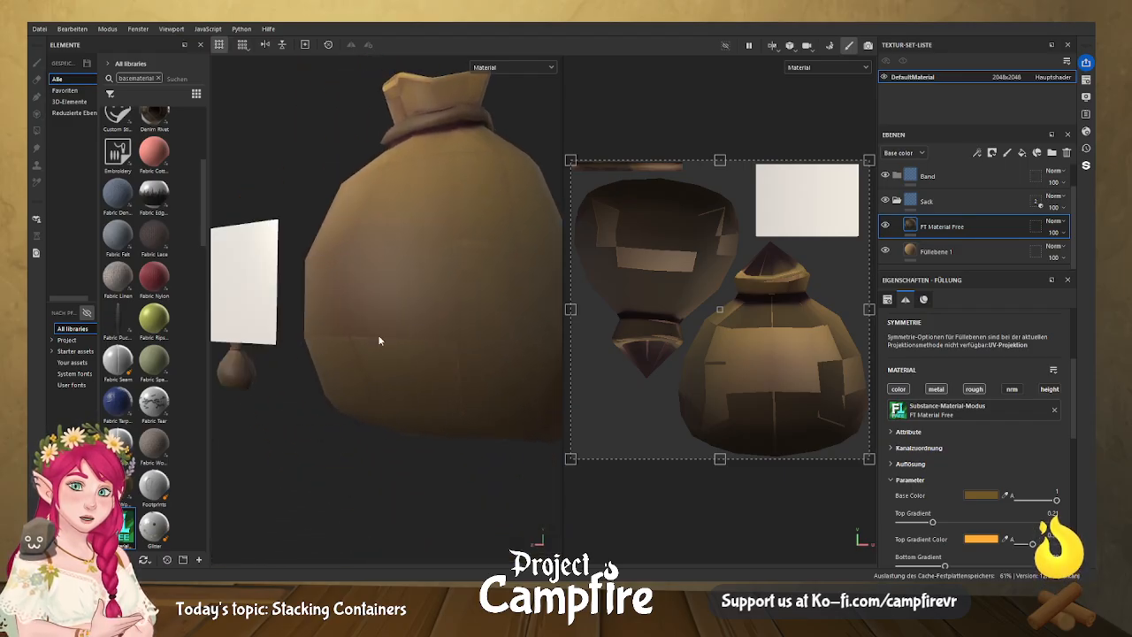
{"action": "left_click_drag", "start_coordinate": [312, 361], "coordinate": [384, 348], "text": "alt"}
{"action": "scroll", "coordinate": [384, 348], "scroll_direction": "down", "scroll_amount": 4}
{"action": "scroll", "coordinate": [384, 354], "scroll_direction": "down", "scroll_amount": 3}
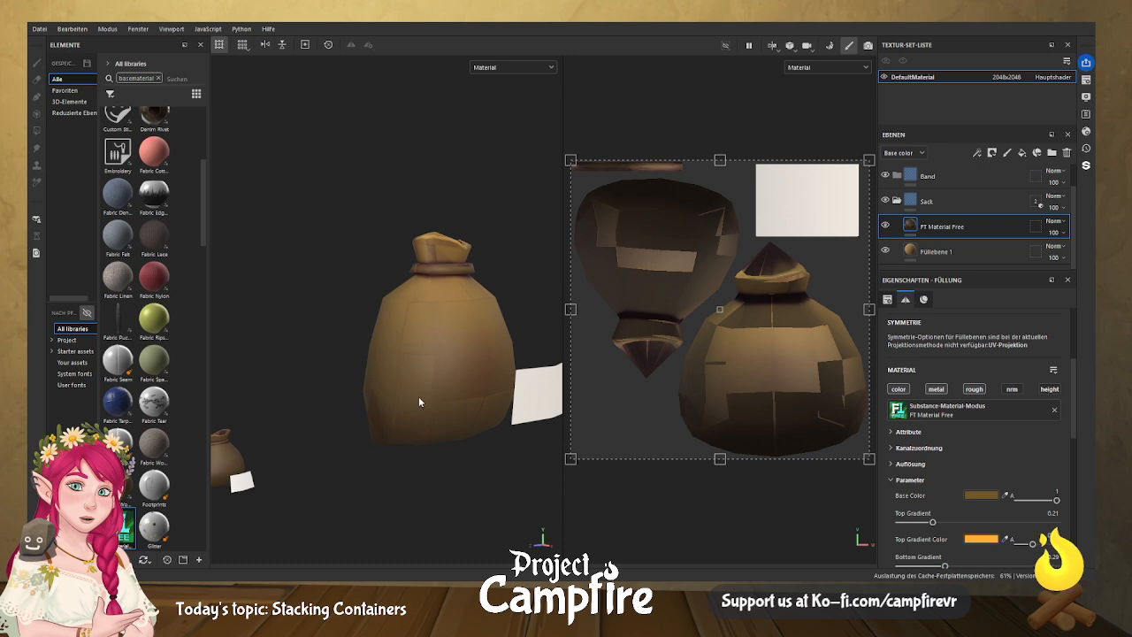
{"action": "left_click_drag", "start_coordinate": [393, 499], "coordinate": [245, 473], "text": "alt"}
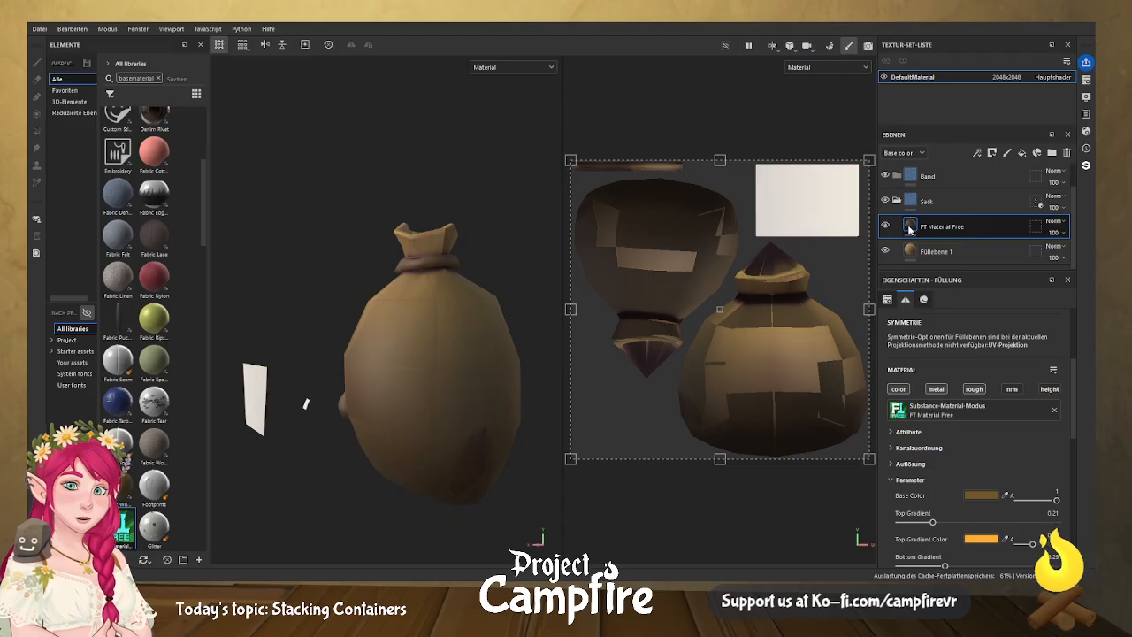
{"action": "mouse_move", "coordinate": [938, 523]}
{"action": "left_mouse_down"}
{"action": "mouse_move", "coordinate": [955, 523]}
{"action": "mouse_move", "coordinate": [936, 523]}
{"action": "left_mouse_up"}
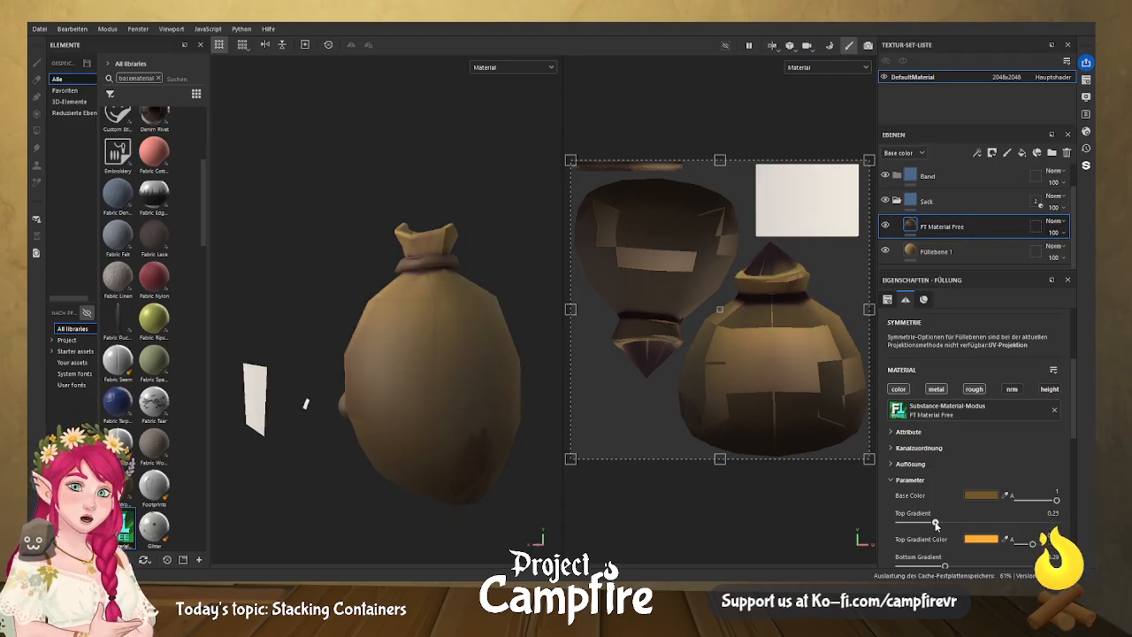
Examine the gradients and shading on the textured sack from several sides, resizing the 3D view against the UV view.
{"action": "scroll", "coordinate": [945, 466], "scroll_direction": "down", "scroll_amount": 3}
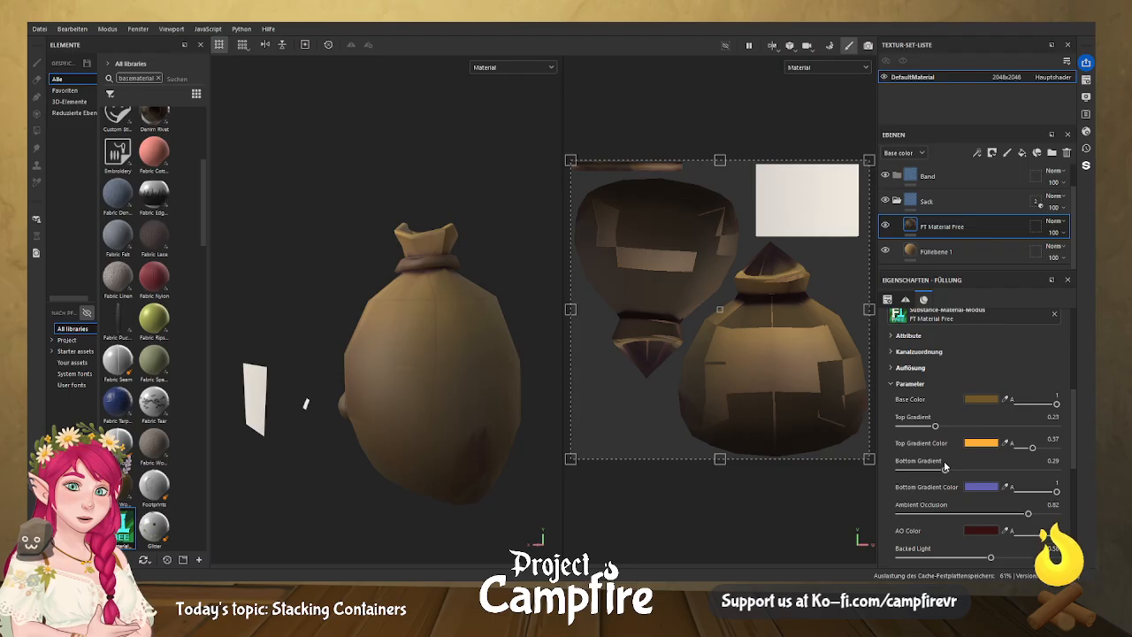
{"action": "scroll", "coordinate": [581, 405], "scroll_direction": "down", "scroll_amount": 1}
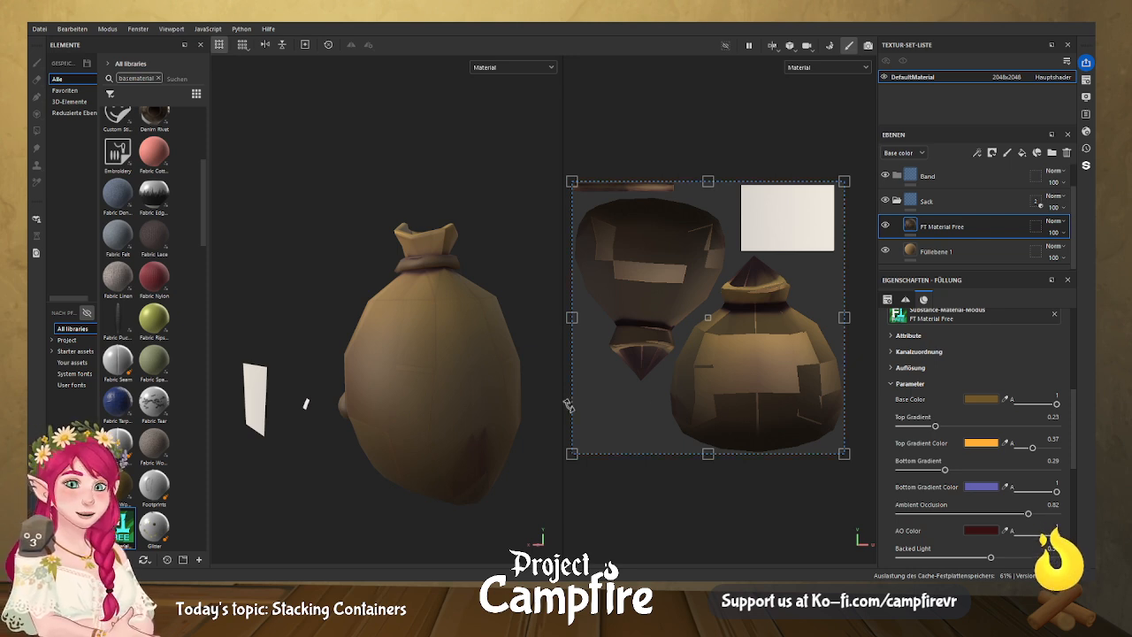
{"action": "scroll", "coordinate": [548, 424], "scroll_direction": "down", "scroll_amount": 2}
{"action": "left_click", "coordinate": [310, 479]}
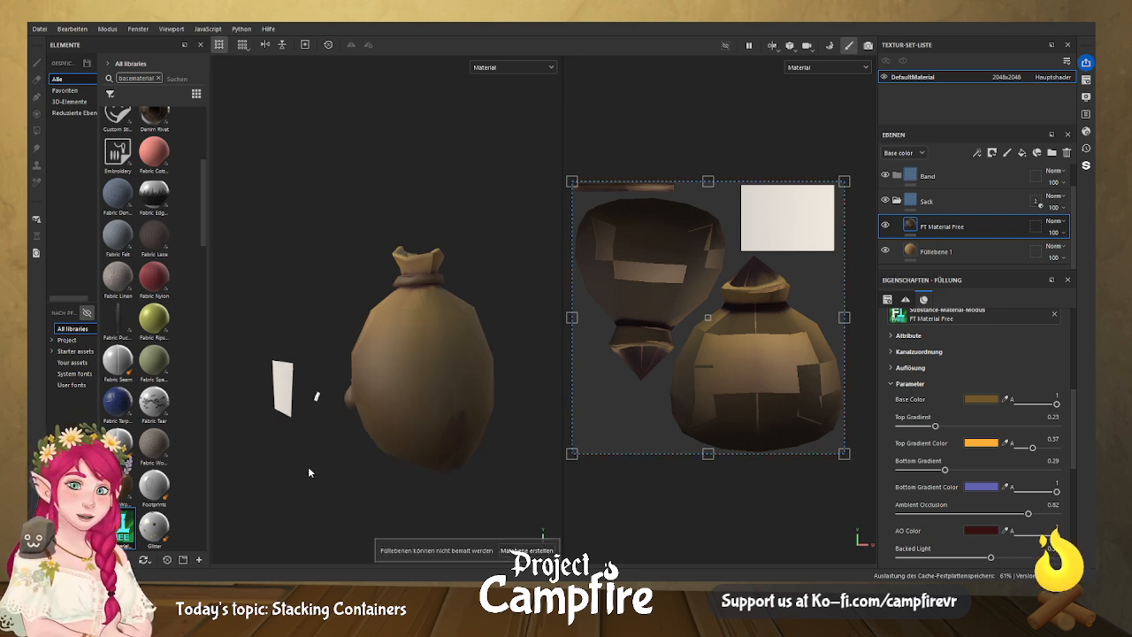
{"action": "left_click_drag", "start_coordinate": [340, 468], "coordinate": [364, 472], "text": "alt"}
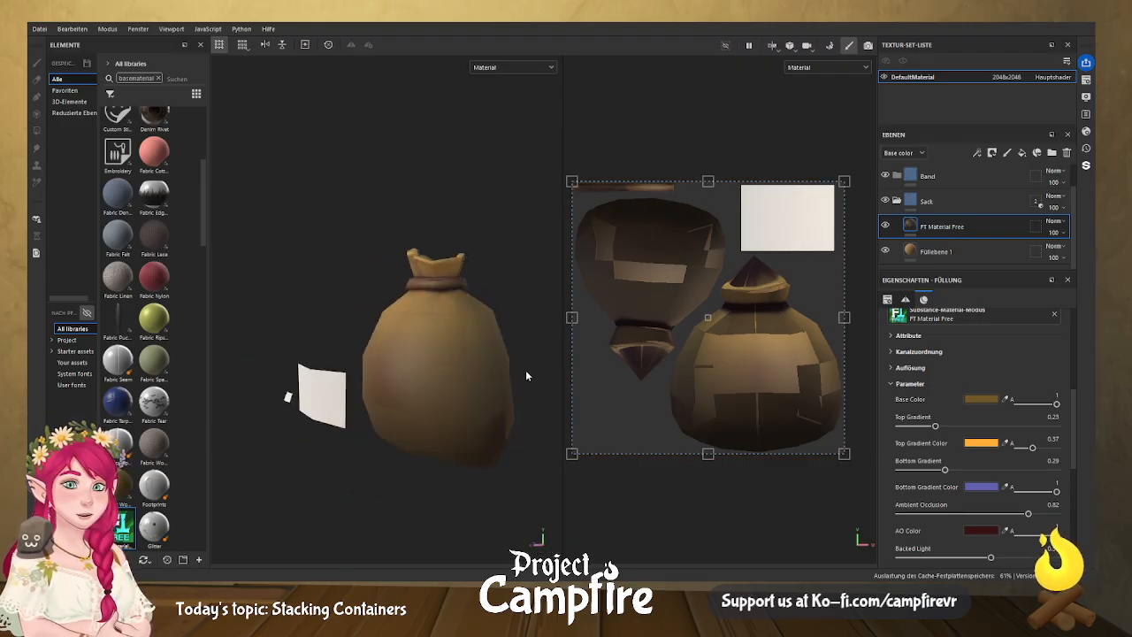
{"action": "scroll", "coordinate": [465, 399], "scroll_direction": "up", "scroll_amount": 3}
{"action": "scroll", "coordinate": [474, 406], "scroll_direction": "down", "scroll_amount": 2}
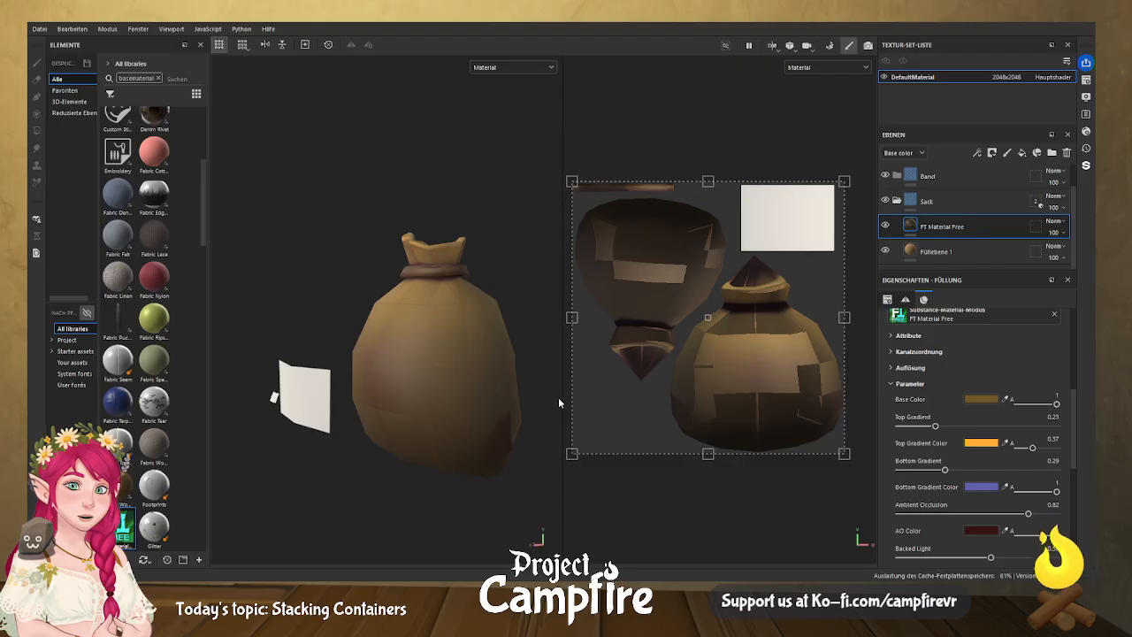
{"action": "mouse_move", "coordinate": [563, 398]}
{"action": "left_mouse_down"}
{"action": "mouse_move", "coordinate": [692, 395]}
{"action": "mouse_move", "coordinate": [685, 425]}
{"action": "mouse_move", "coordinate": [670, 422]}
{"action": "left_mouse_up"}
{"action": "left_click", "coordinate": [689, 425]}
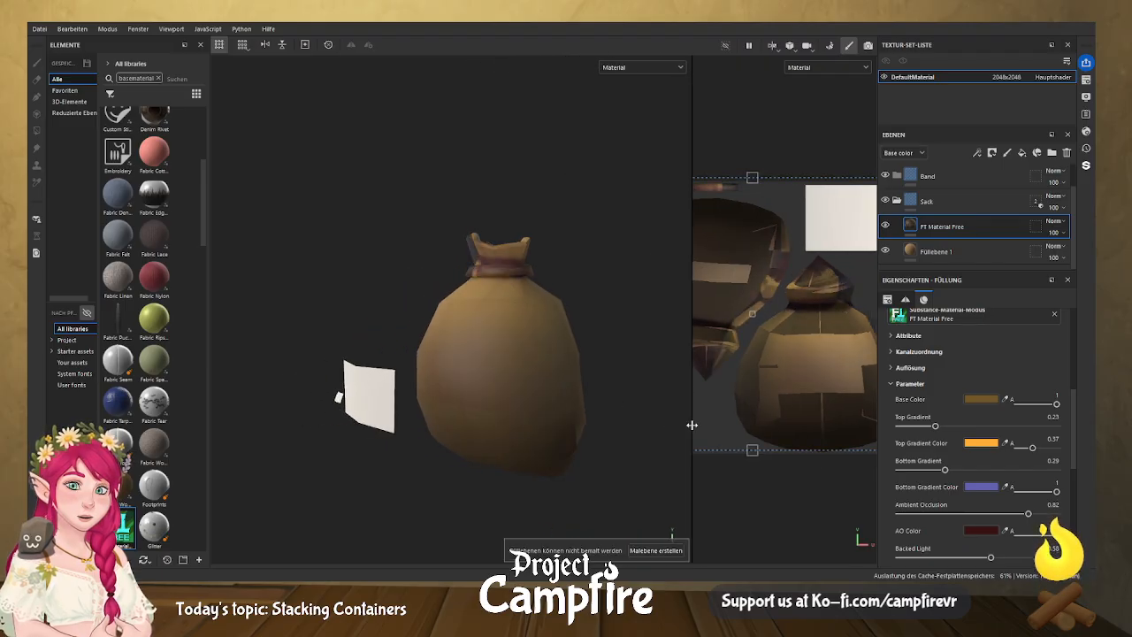
{"action": "left_click_drag", "start_coordinate": [692, 481], "coordinate": [302, 469]}
{"action": "left_click_drag", "start_coordinate": [682, 345], "coordinate": [692, 343]}
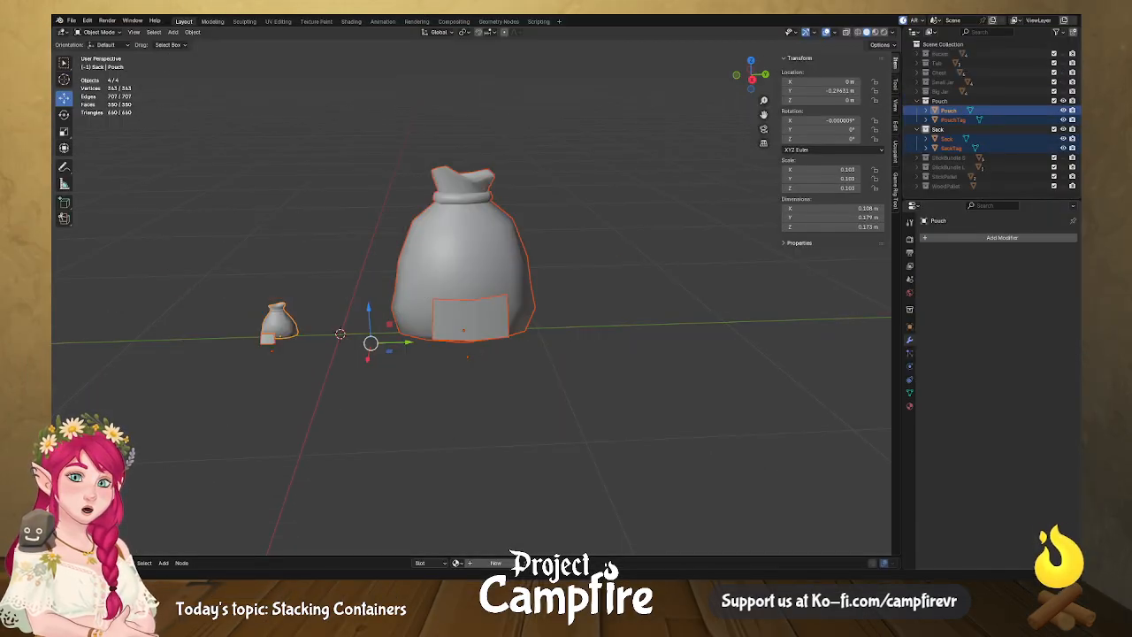
Open Blender's UV Editing workspace, select the whole geometry of all bag and tag meshes, and widen the UV editor.
{"action": "left_click", "coordinate": [278, 20]}
{"action": "scroll", "coordinate": [307, 258], "scroll_direction": "down", "scroll_amount": 1}
{"action": "scroll", "coordinate": [307, 257], "scroll_direction": "up", "scroll_amount": 3}
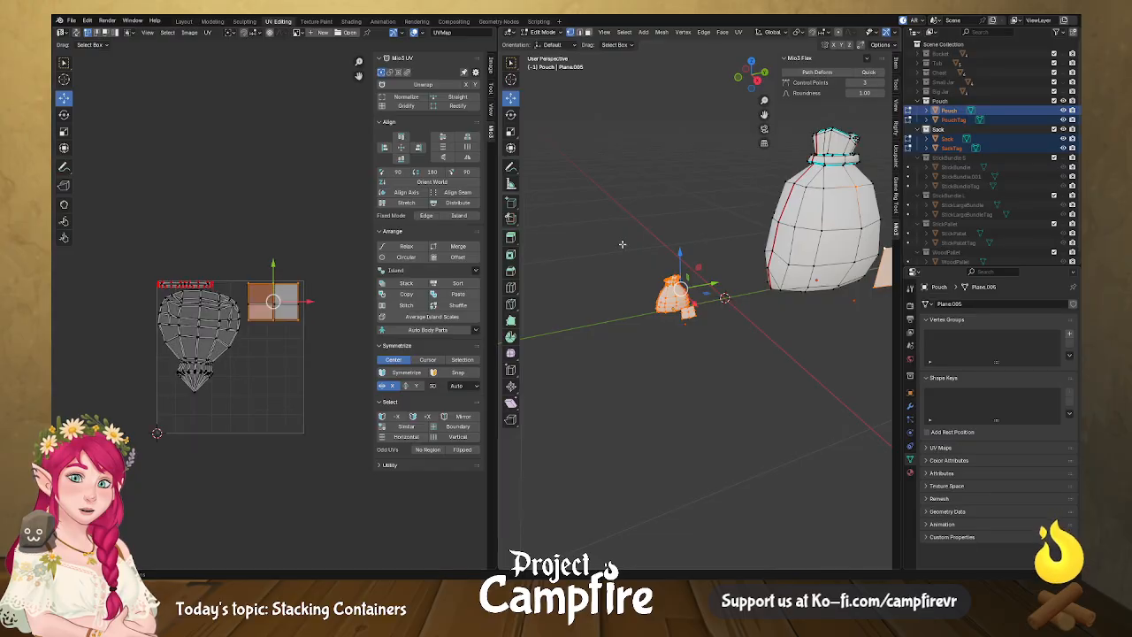
{"action": "scroll", "coordinate": [749, 239], "scroll_direction": "up", "scroll_amount": 1}
{"action": "key", "text": "a"}
{"action": "middle_click_drag", "start_coordinate": [322, 370], "coordinate": [388, 297]}
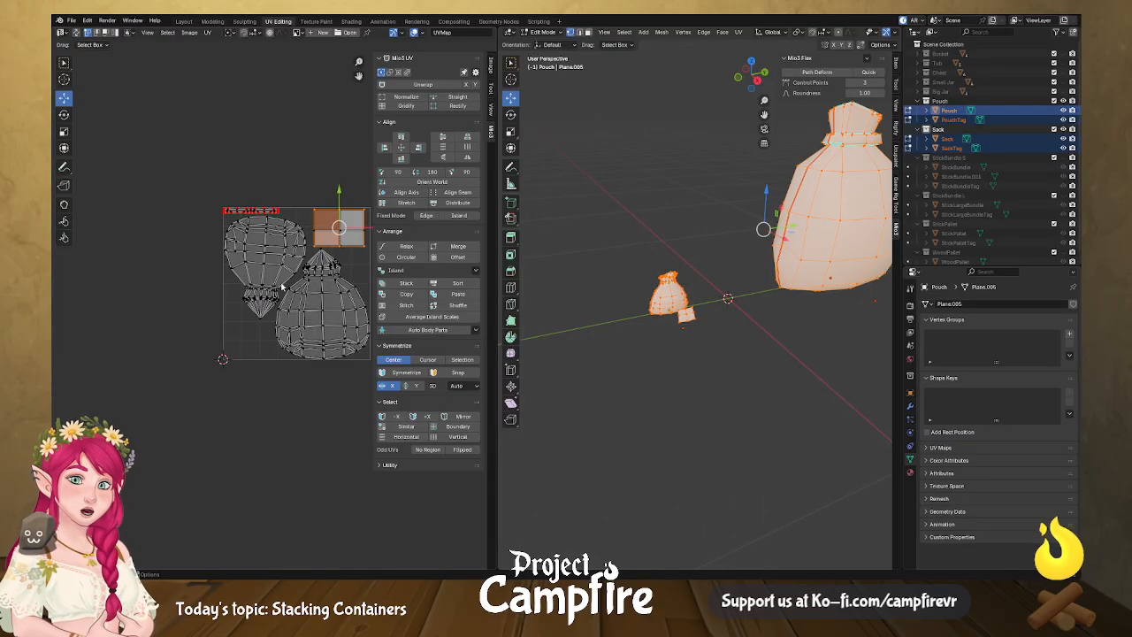
{"action": "scroll", "coordinate": [341, 307], "scroll_direction": "up", "scroll_amount": 5}
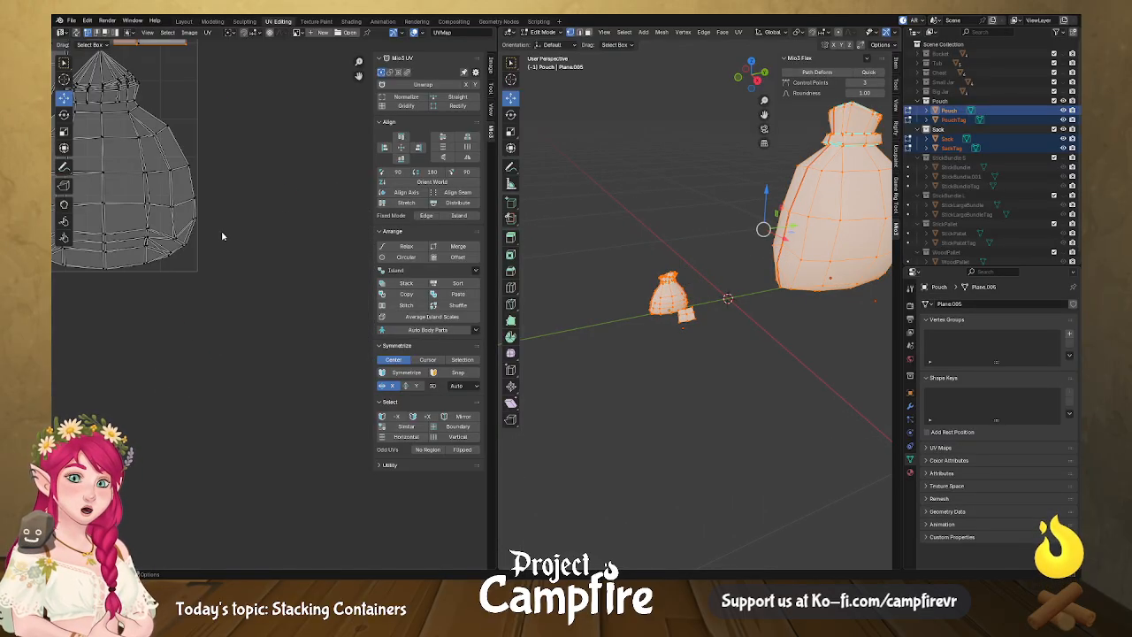
{"action": "middle_click_drag", "start_coordinate": [357, 357], "coordinate": [363, 364]}
{"action": "left_click_drag", "start_coordinate": [498, 228], "coordinate": [812, 232]}
{"action": "middle_click_drag", "start_coordinate": [233, 247], "coordinate": [306, 268]}
Move one of the overlapping upside-down bag UV islands out of the UV square, beside its left edge.
{"action": "left_click", "coordinate": [294, 302]}
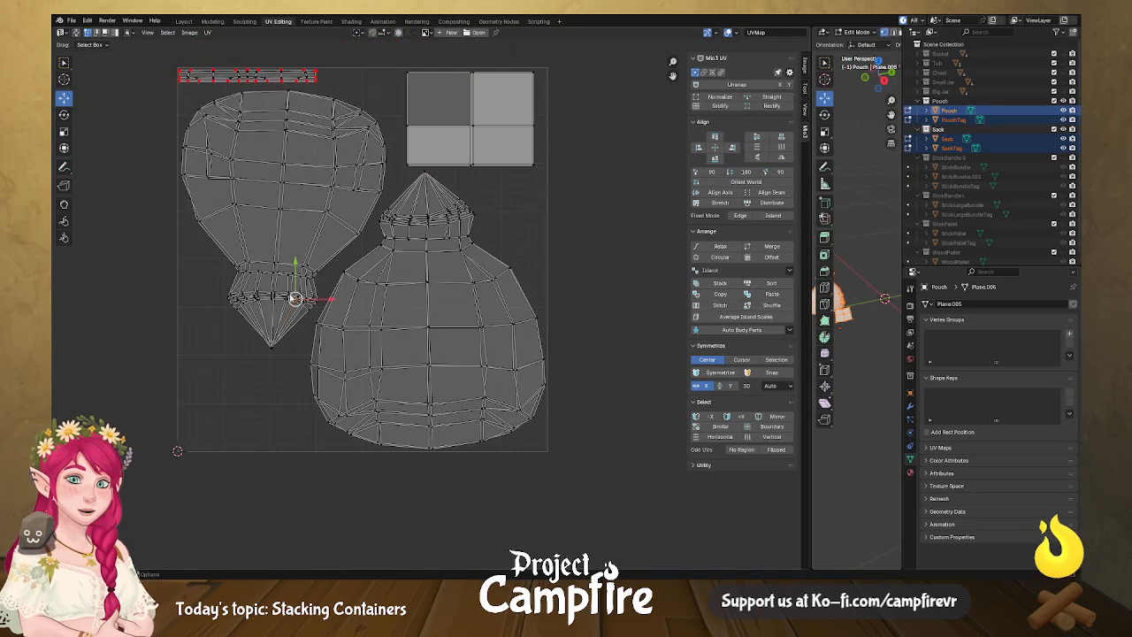
{"action": "left_click", "coordinate": [312, 277]}
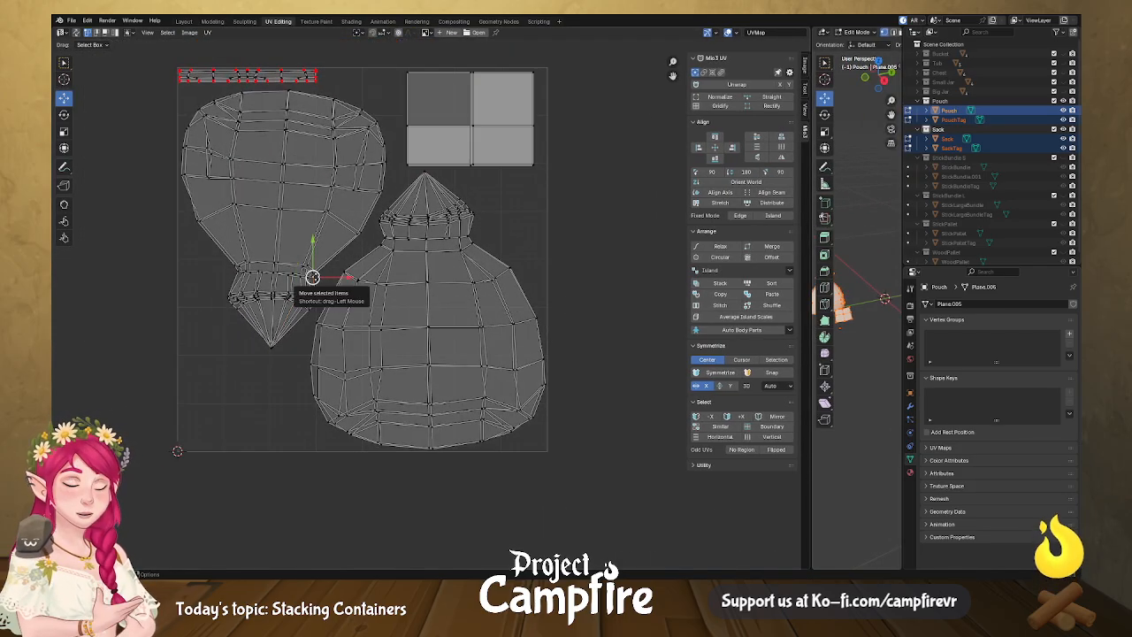
{"action": "key", "text": "l"}
{"action": "left_click_drag", "start_coordinate": [284, 220], "coordinate": [77, 231]}
Move one of the overlapping upright bag UV islands out of the UV square, below the other displaced island.
{"action": "left_click", "coordinate": [311, 323]}
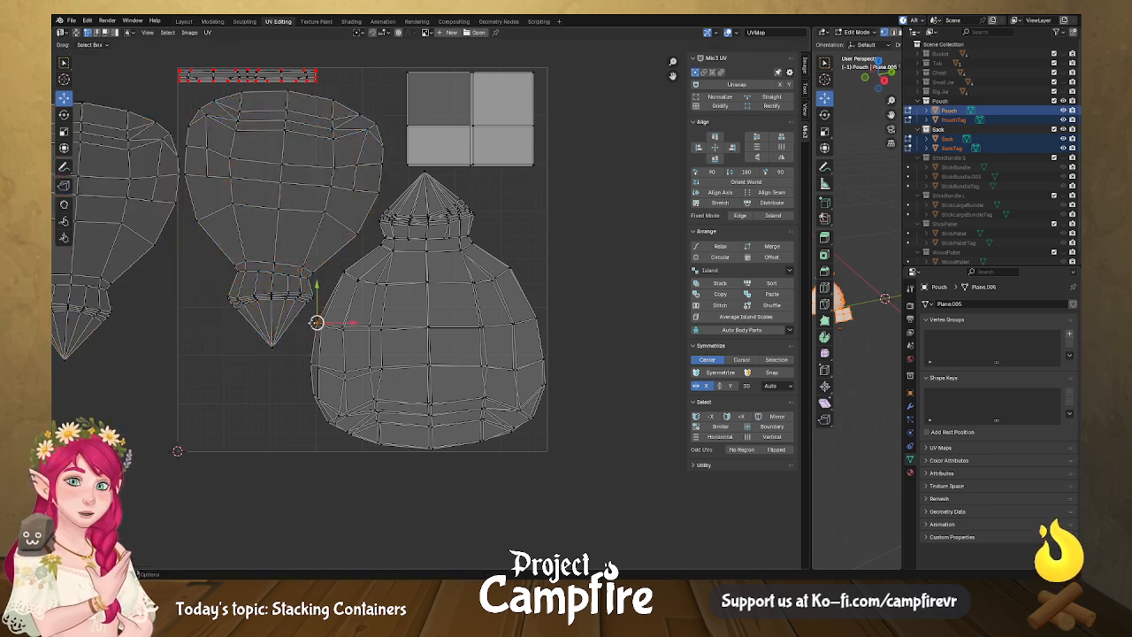
{"action": "key", "text": "l"}
{"action": "left_click_drag", "start_coordinate": [427, 309], "coordinate": [71, 482]}
{"action": "middle_click_drag", "start_coordinate": [305, 227], "coordinate": [353, 245]}
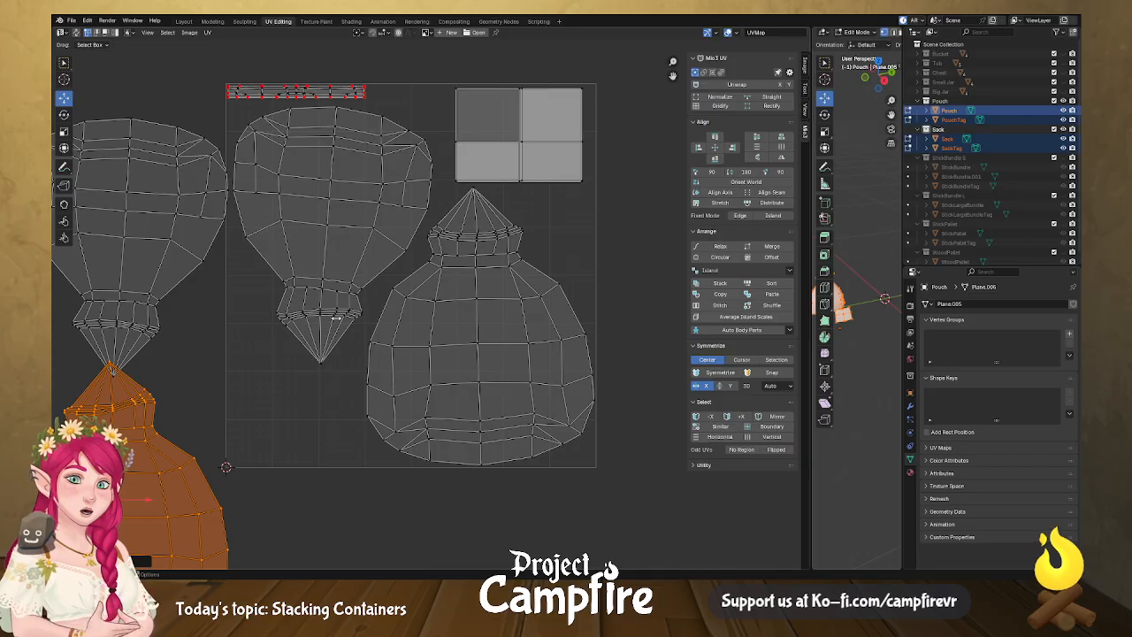
Shrink the remaining upside-down bag UV island and place it in the UV square's upper-left corner, below the band strips.
{"action": "left_click", "coordinate": [332, 316]}
{"action": "key", "text": "l"}
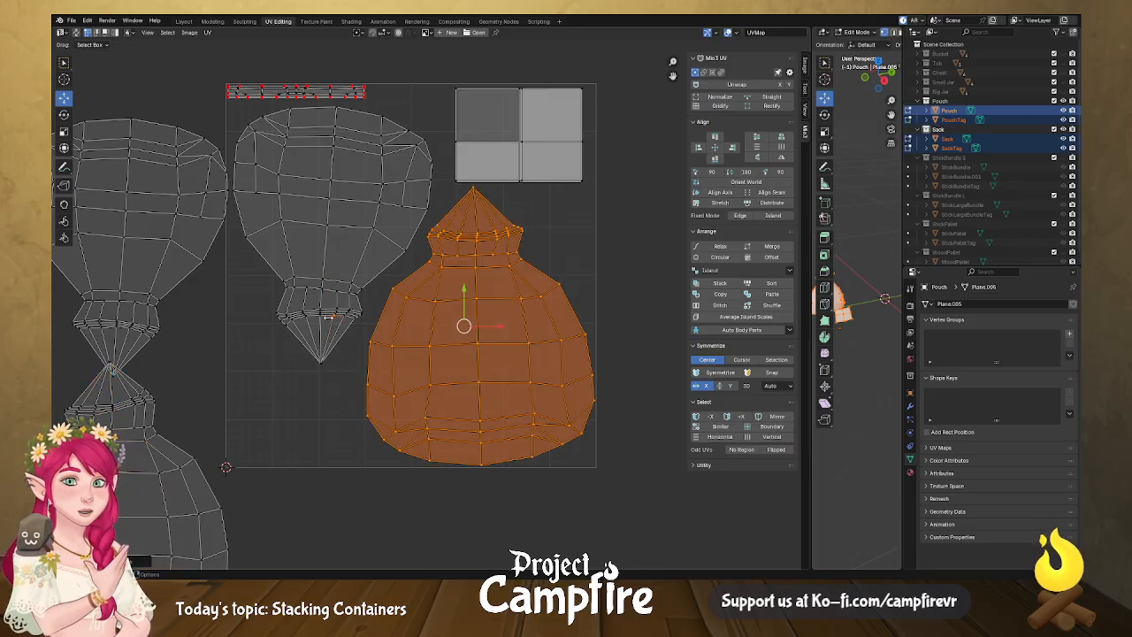
{"action": "left_click", "coordinate": [327, 317]}
{"action": "key", "text": "l"}
{"action": "key", "text": "s"}
{"action": "left_click", "coordinate": [320, 329]}
{"action": "key", "text": "g"}
{"action": "key", "text": "Return"}
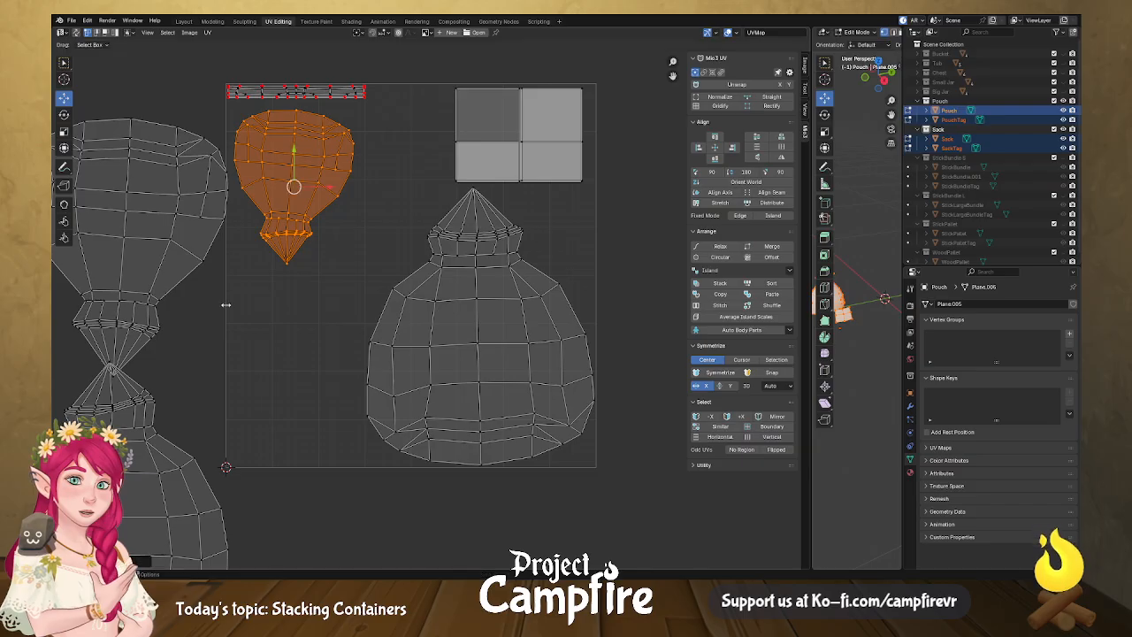
Shrink the upright bag island inside the UV square, tilt it about 34 degrees clockwise, and place it in the lower-right corner.
{"action": "middle_click_drag", "start_coordinate": [310, 340], "coordinate": [261, 337]}
{"action": "left_click", "coordinate": [469, 295]}
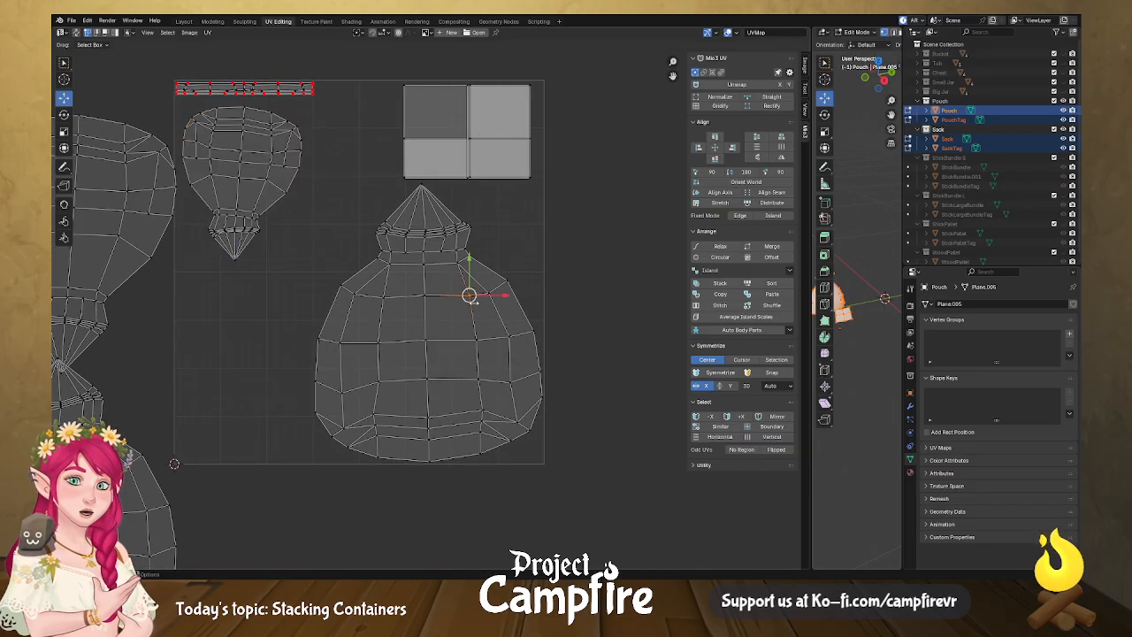
{"action": "key", "text": "l"}
{"action": "key", "text": "s"}
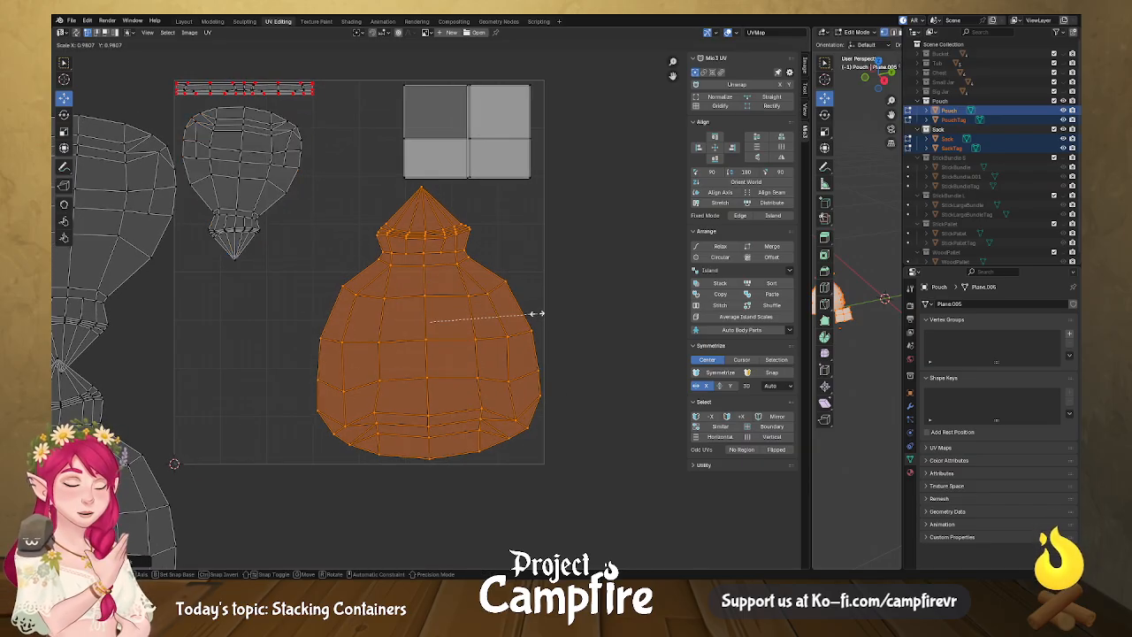
{"action": "left_click", "coordinate": [496, 305]}
{"action": "key", "text": "g"}
{"action": "left_click", "coordinate": [427, 360]}
{"action": "key", "text": "r"}
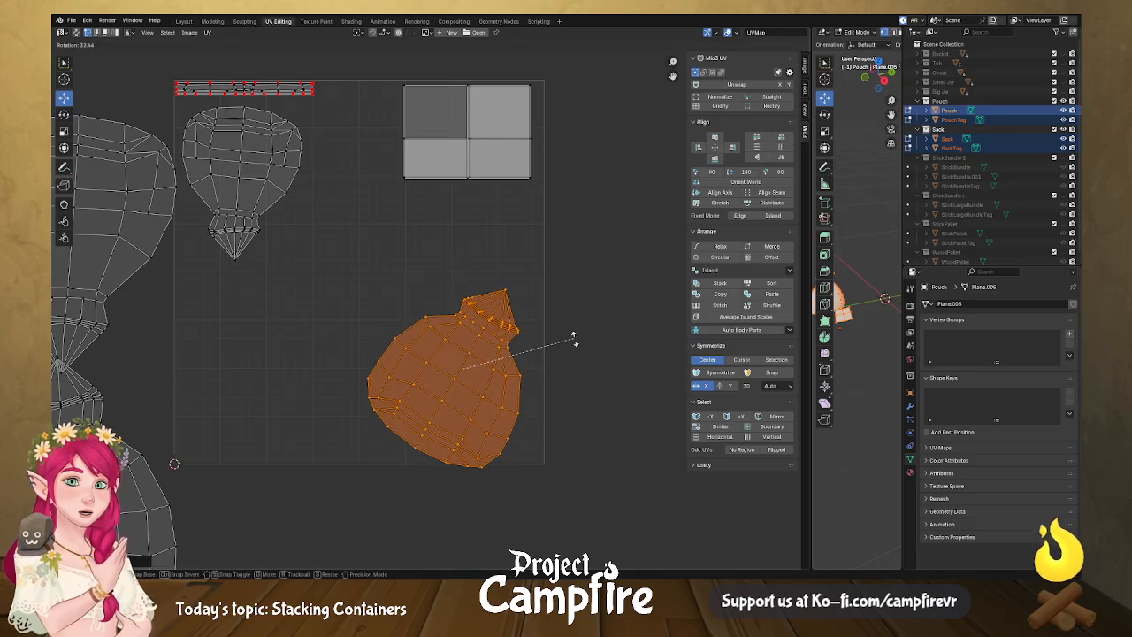
{"action": "left_click", "coordinate": [576, 341]}
{"action": "key", "text": "g"}
{"action": "left_click", "coordinate": [411, 343]}
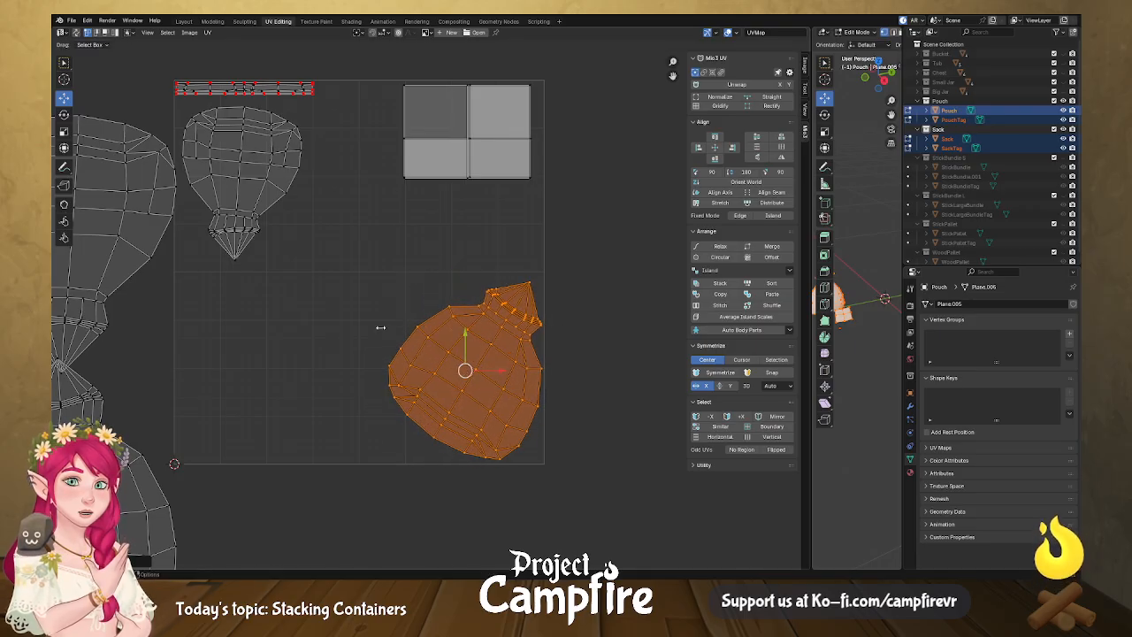
Tilt the upside-down bag island clockwise and fit it into the UV square's upper-left corner, below the band strips.
{"action": "left_click", "coordinate": [245, 222]}
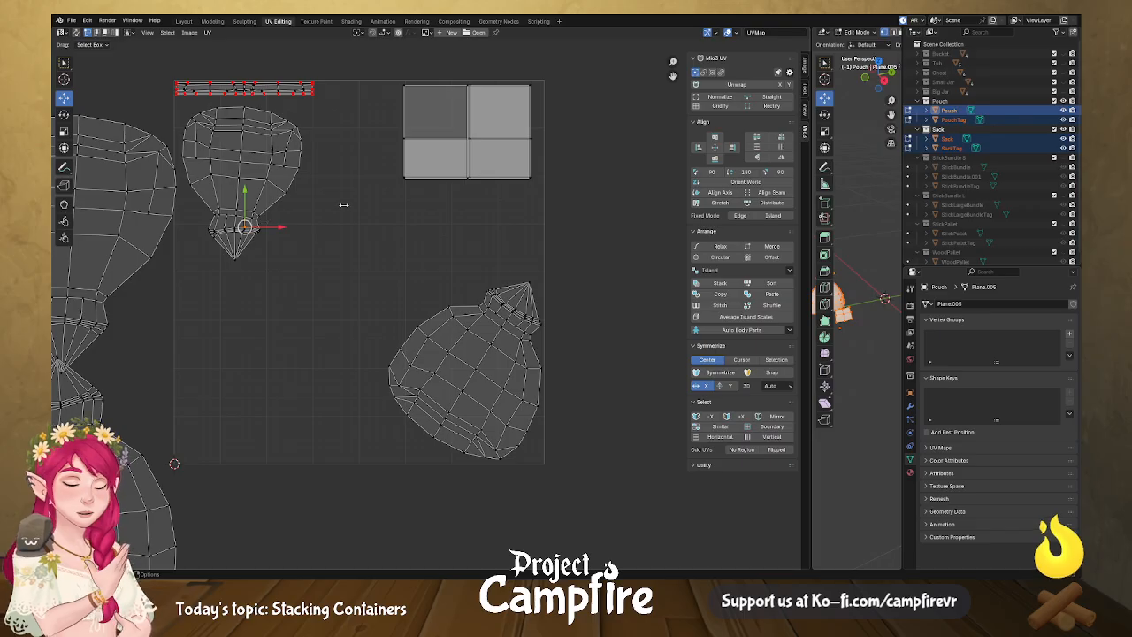
{"action": "key", "text": "l"}
{"action": "key", "text": "r"}
{"action": "left_click", "coordinate": [279, 206]}
{"action": "key", "text": "g"}
{"action": "left_click", "coordinate": [245, 177]}
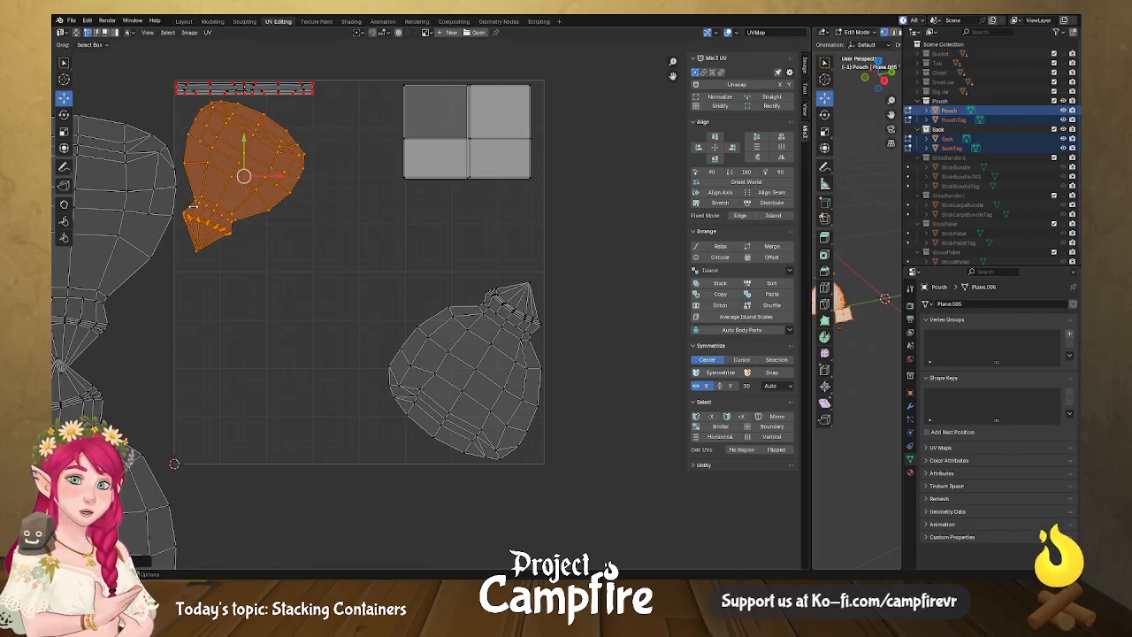
Move the displaced upside-down bag island into the UV square and turn it upright.
{"action": "left_click", "coordinate": [103, 302]}
{"action": "key", "text": "l"}
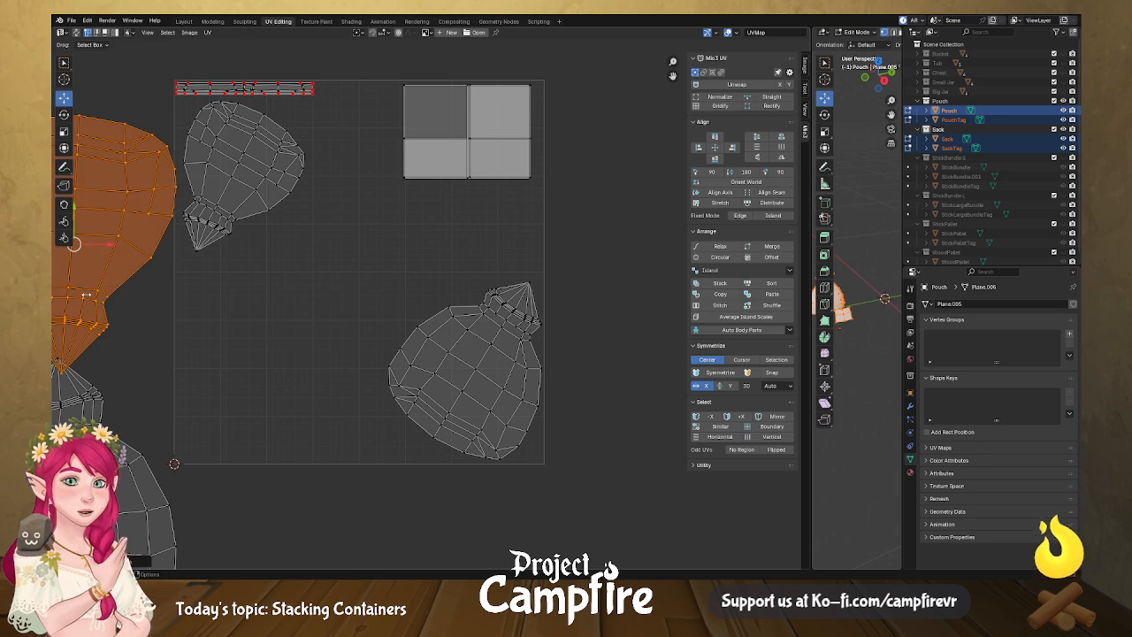
{"action": "key", "text": "g"}
{"action": "left_click", "coordinate": [377, 262]}
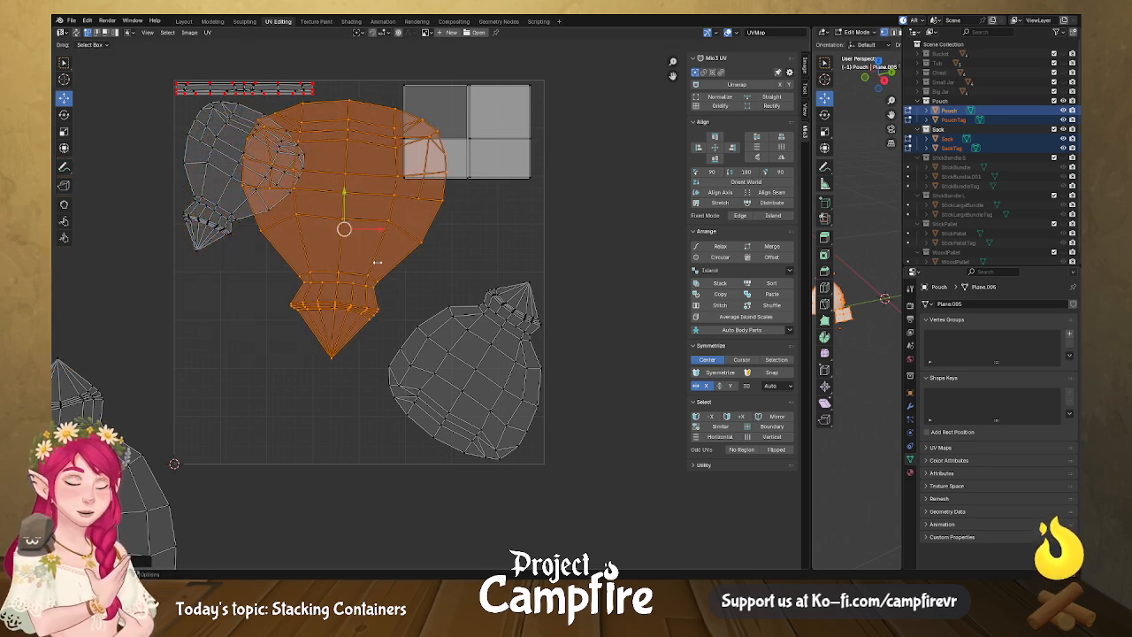
{"action": "right_click", "coordinate": [371, 215]}
{"action": "left_click", "coordinate": [371, 213]}
{"action": "right_click", "coordinate": [372, 213]}
{"action": "left_click", "coordinate": [372, 215]}
Shrink the newly upright bag island and fit it between the upper-left bag island and the tag islands.
{"action": "key", "text": "s"}
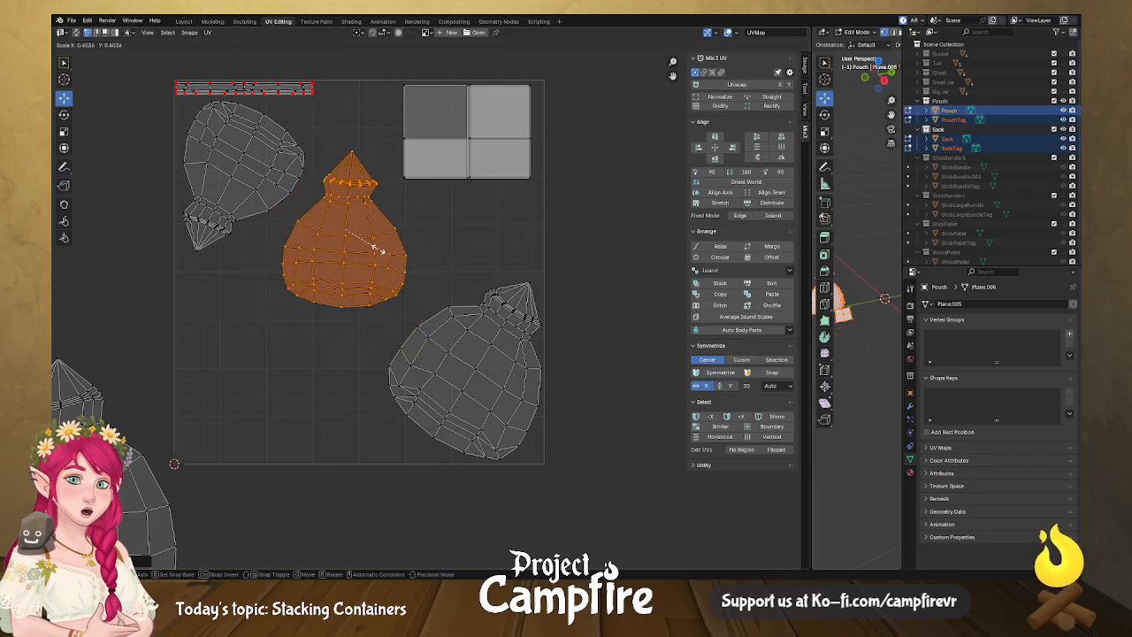
{"action": "left_click", "coordinate": [371, 250]}
{"action": "left_click_drag", "start_coordinate": [347, 229], "coordinate": [349, 213]}
{"action": "key", "text": "s"}
{"action": "left_click", "coordinate": [355, 224]}
Move the remaining displaced bag island into the UV square's lower-left area and scale it down.
{"action": "scroll", "coordinate": [243, 363], "scroll_direction": "up", "scroll_amount": 1}
{"action": "middle_click_drag", "start_coordinate": [243, 363], "coordinate": [289, 302]}
{"action": "scroll", "coordinate": [289, 301], "scroll_direction": "down", "scroll_amount": 1}
{"action": "scroll", "coordinate": [289, 301], "scroll_direction": "down", "scroll_amount": 2}
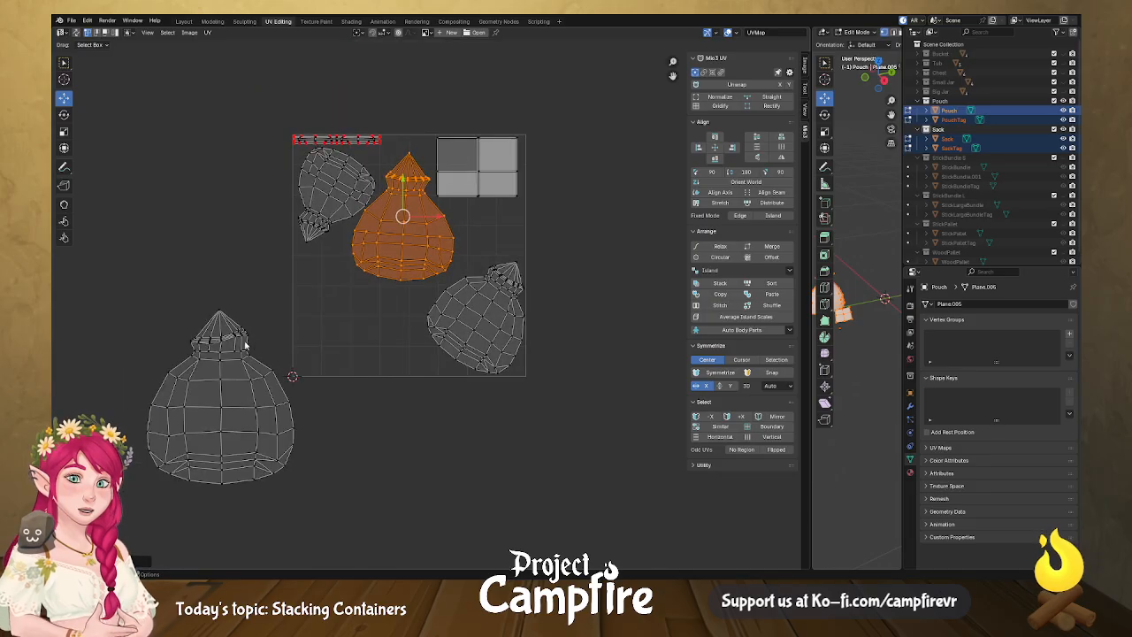
{"action": "left_click", "coordinate": [235, 351]}
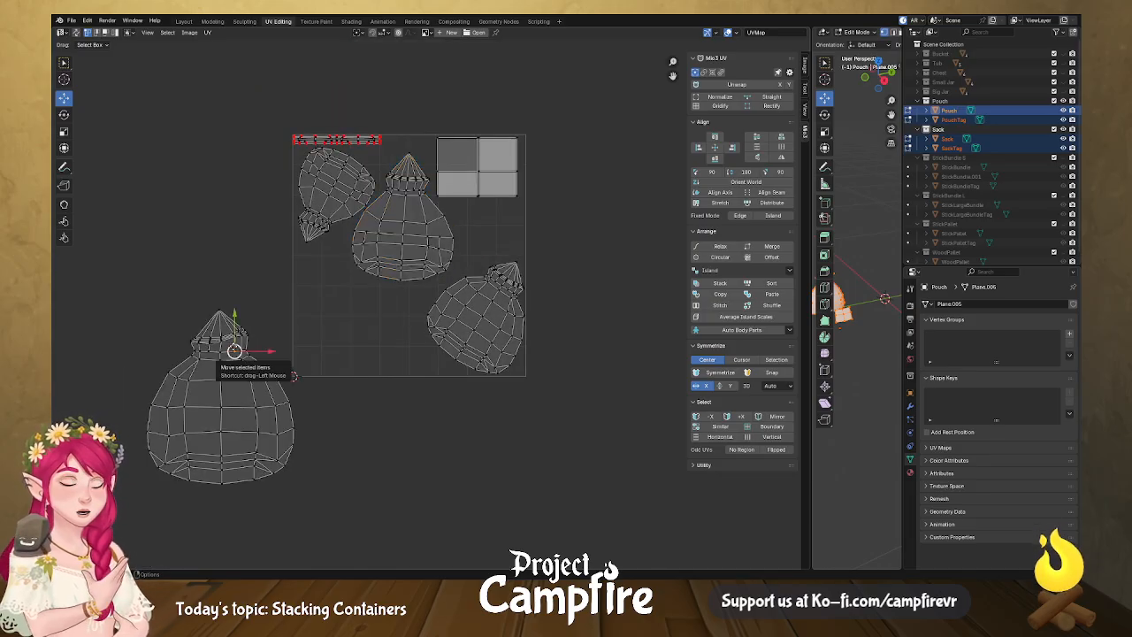
{"action": "key", "text": "ctrl+l"}
{"action": "left_click_drag", "start_coordinate": [222, 392], "coordinate": [361, 303]}
{"action": "key", "text": "s"}
{"action": "left_click", "coordinate": [402, 329]}
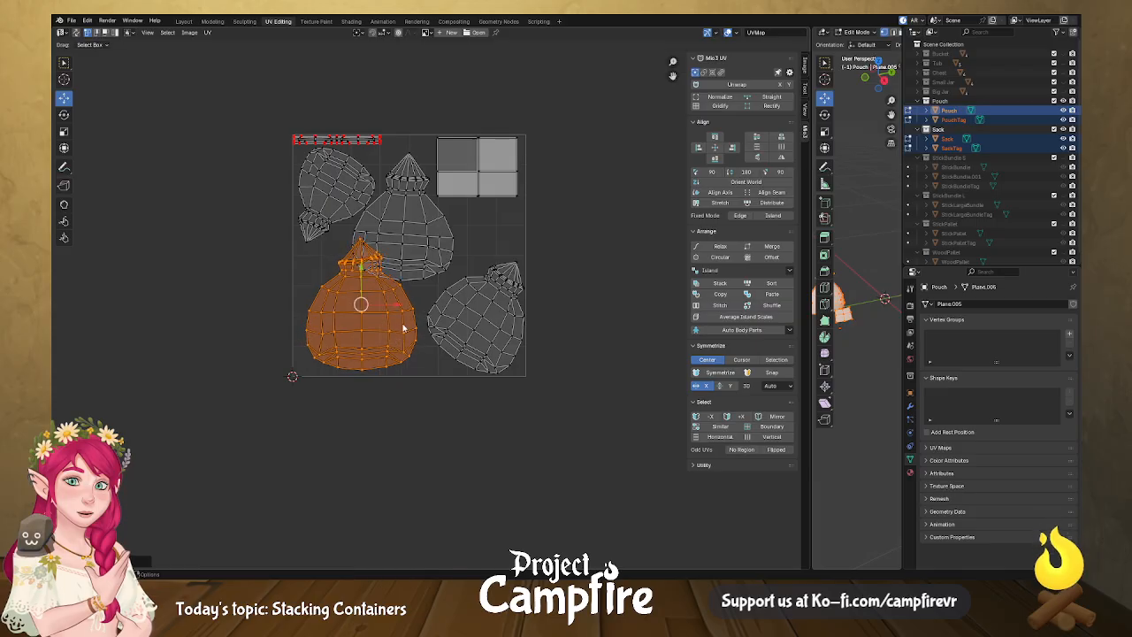
Tilt the lower-left bag island counterclockwise, shrink it, and fit it into the corner clear of its neighbours.
{"action": "key", "text": "r"}
{"action": "left_click", "coordinate": [367, 304]}
{"action": "key", "text": "g"}
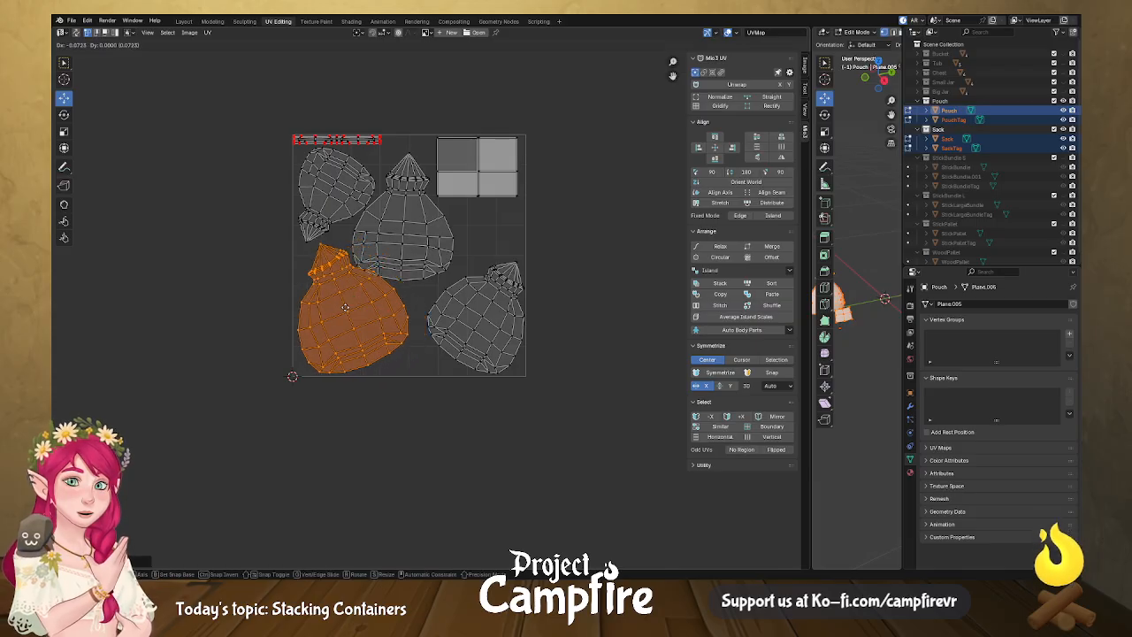
{"action": "left_click", "coordinate": [373, 322]}
{"action": "key", "text": "s"}
{"action": "left_click", "coordinate": [360, 324]}
{"action": "key", "text": "r"}
{"action": "left_click", "coordinate": [350, 315]}
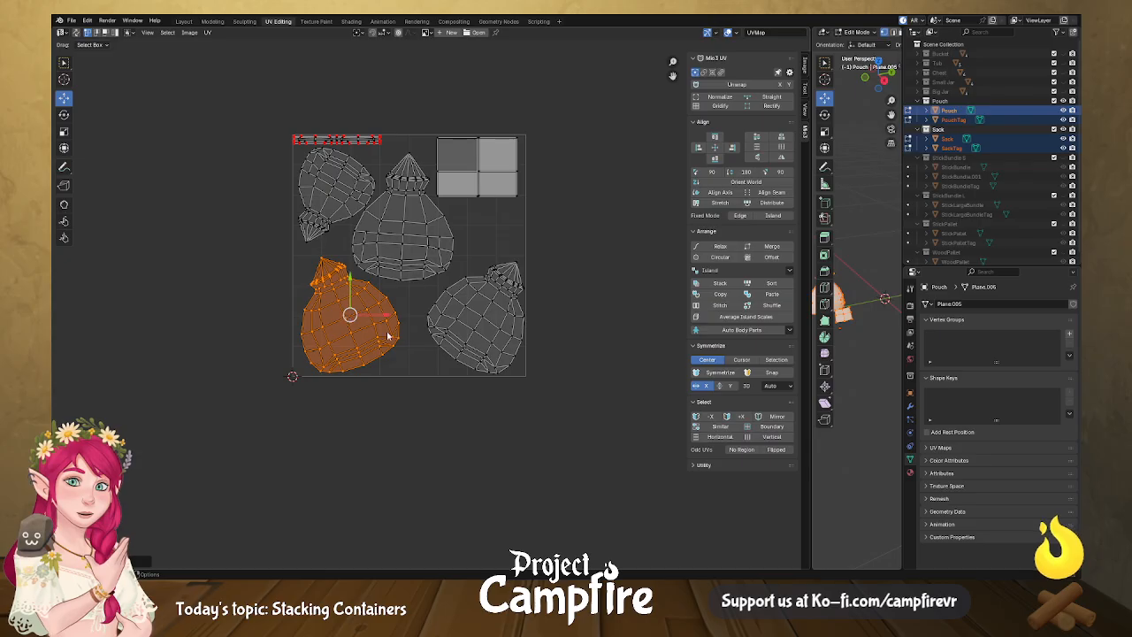
Enlarge the lower-right bag island slightly and shift it left, back inside the UV square.
{"action": "scroll", "coordinate": [399, 312], "scroll_direction": "up", "scroll_amount": 1}
{"action": "left_click", "coordinate": [462, 320]}
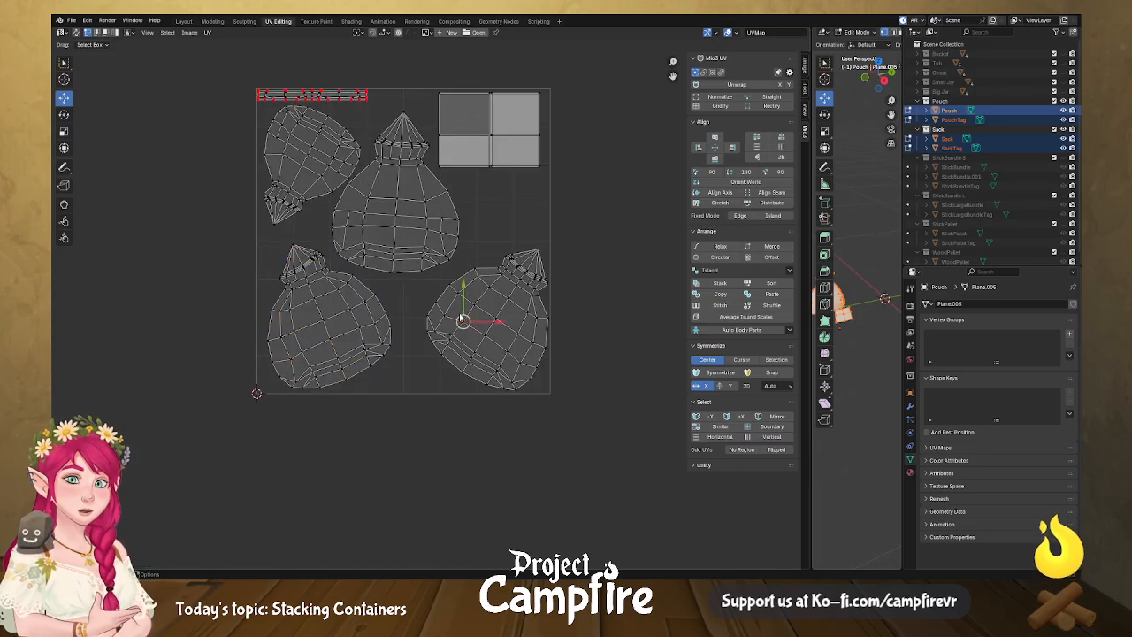
{"action": "key", "text": "l"}
{"action": "key", "text": "s"}
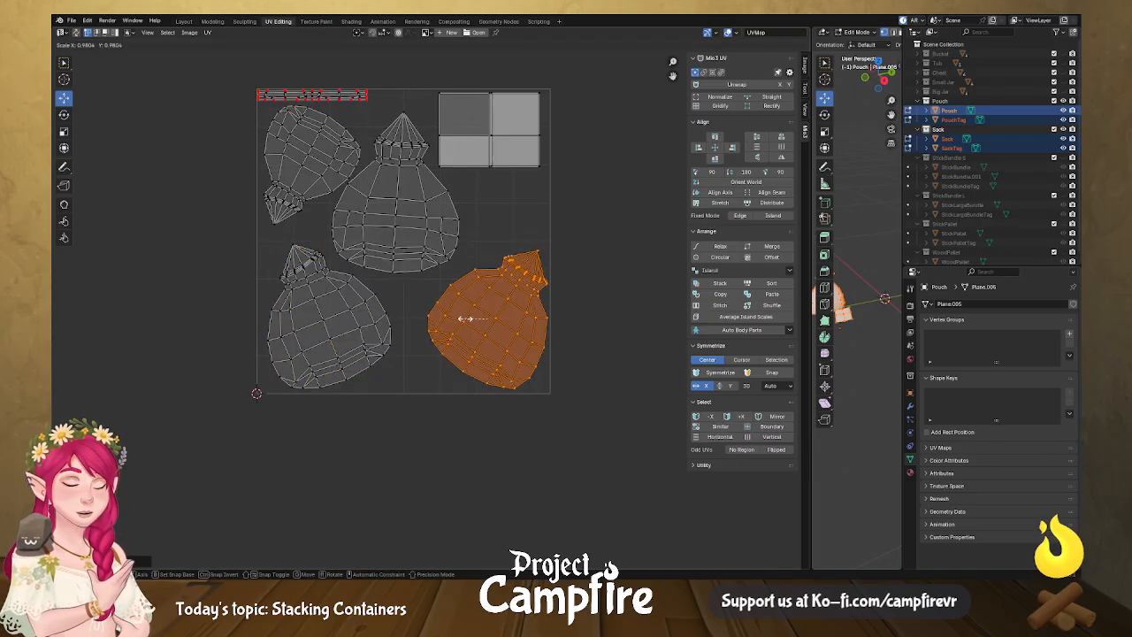
{"action": "left_click", "coordinate": [463, 325]}
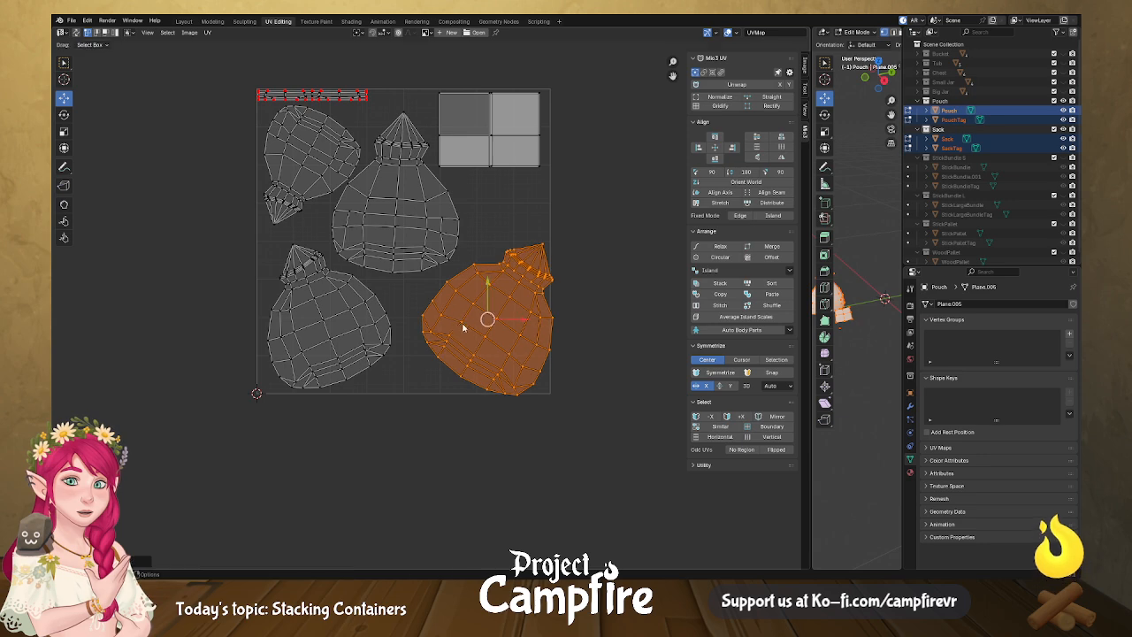
{"action": "left_click_drag", "start_coordinate": [462, 325], "coordinate": [449, 321]}
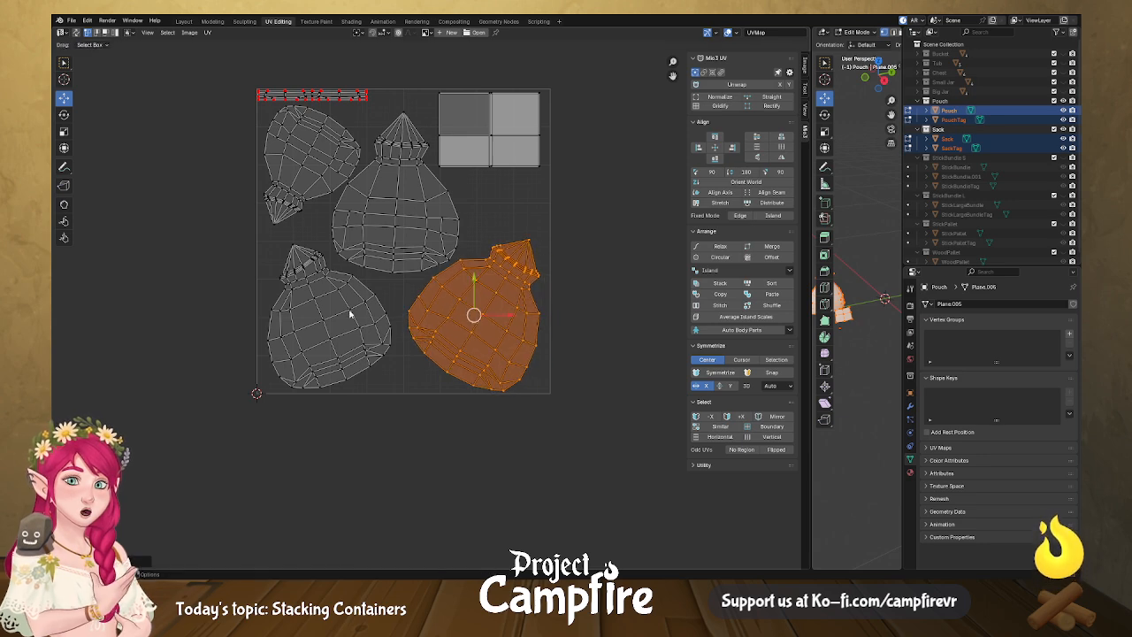
Separate the overlapping band strips by moving one just below and to the right, above the middle bag island.
{"action": "scroll", "coordinate": [323, 156], "scroll_direction": "up", "scroll_amount": 5}
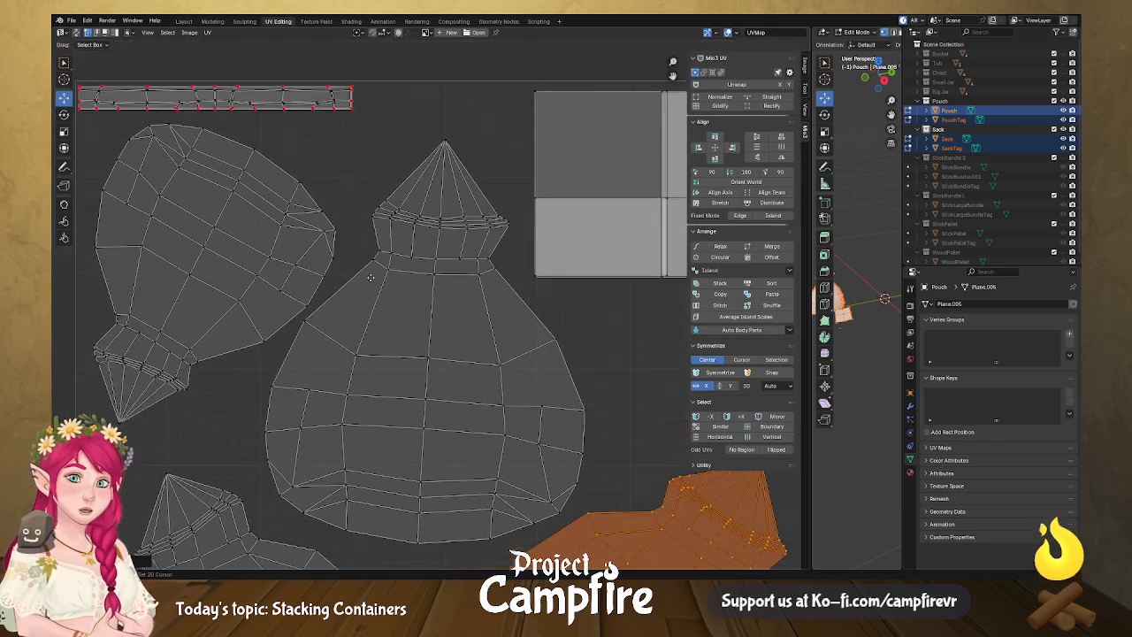
{"action": "left_click", "coordinate": [351, 176]}
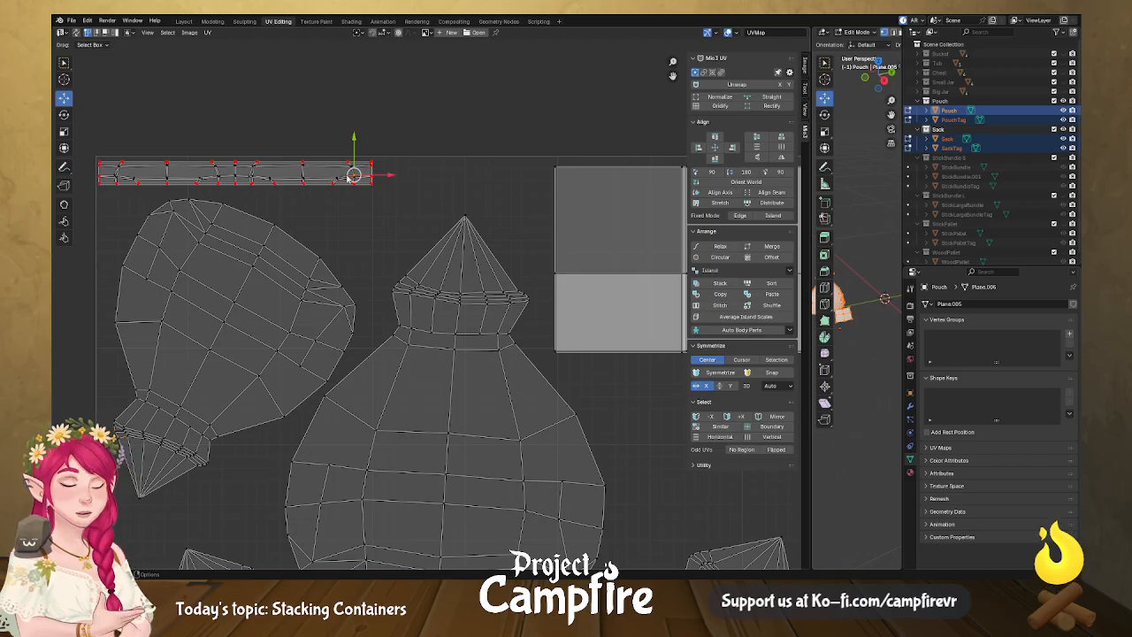
{"action": "key", "text": "l"}
{"action": "left_click_drag", "start_coordinate": [234, 172], "coordinate": [401, 203]}
Move one of the overlapping tag islands below the other, near the UV square's right edge.
{"action": "scroll", "coordinate": [401, 203], "scroll_direction": "down", "scroll_amount": 3}
{"action": "middle_click_drag", "start_coordinate": [566, 301], "coordinate": [402, 351]}
{"action": "scroll", "coordinate": [433, 171], "scroll_direction": "up", "scroll_amount": 5}
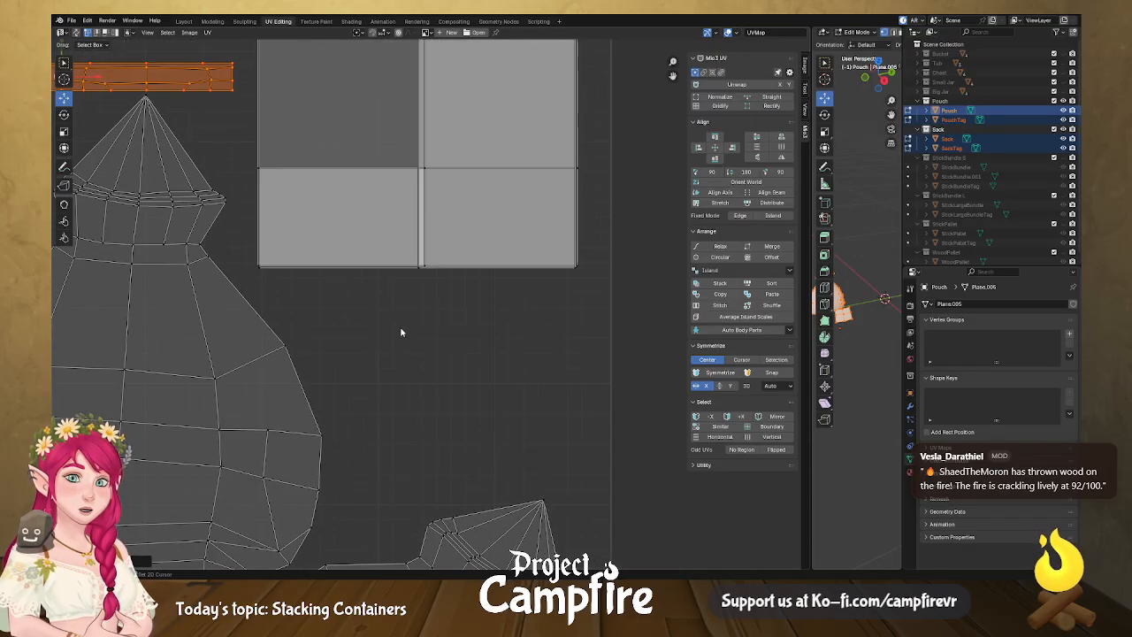
{"action": "left_click", "coordinate": [424, 268]}
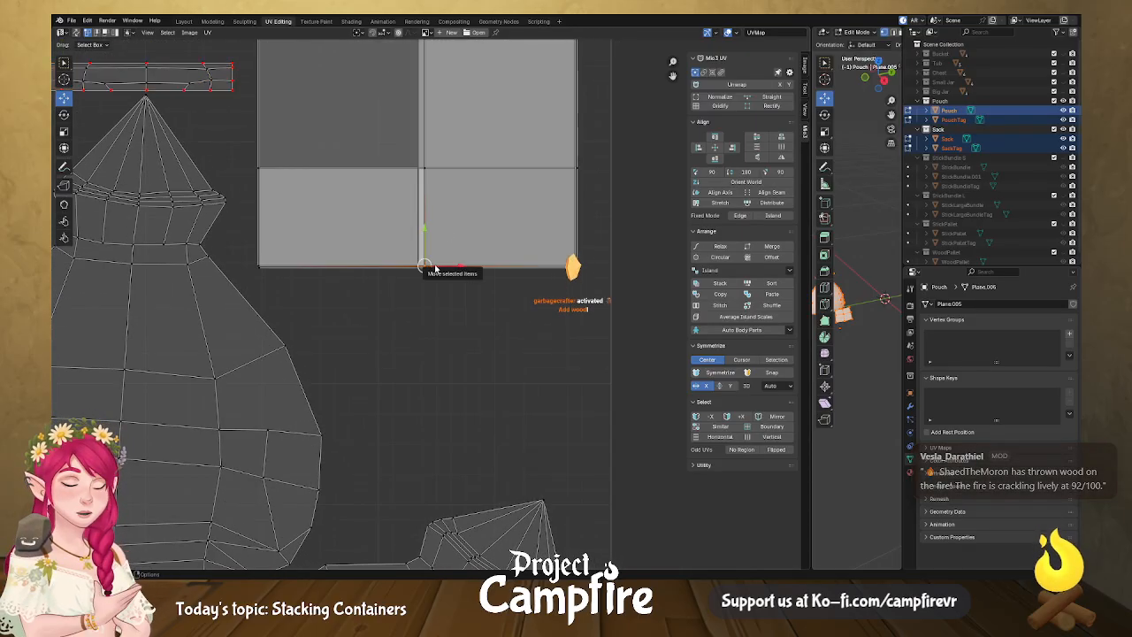
{"action": "left_click", "coordinate": [426, 191]}
{"action": "left_click_drag", "start_coordinate": [426, 191], "coordinate": [564, 423]}
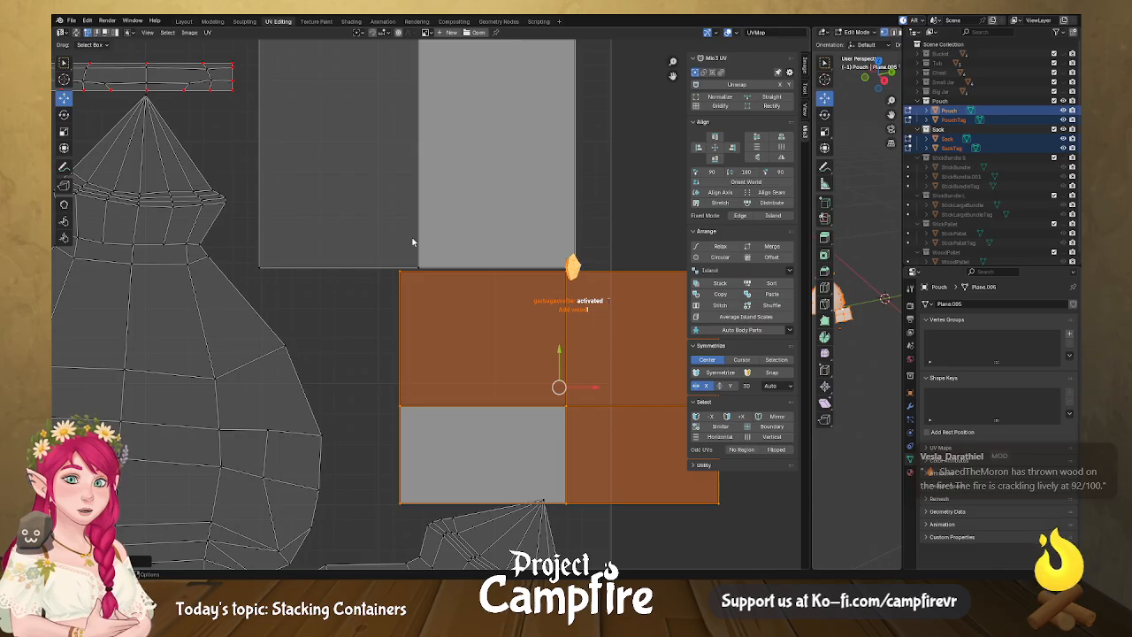
Shrink the upper tag island, rotate it 90 degrees, and place it beside the end of the lower band strip.
{"action": "scroll", "coordinate": [436, 204], "scroll_direction": "down", "scroll_amount": 3}
{"action": "left_click", "coordinate": [505, 171]}
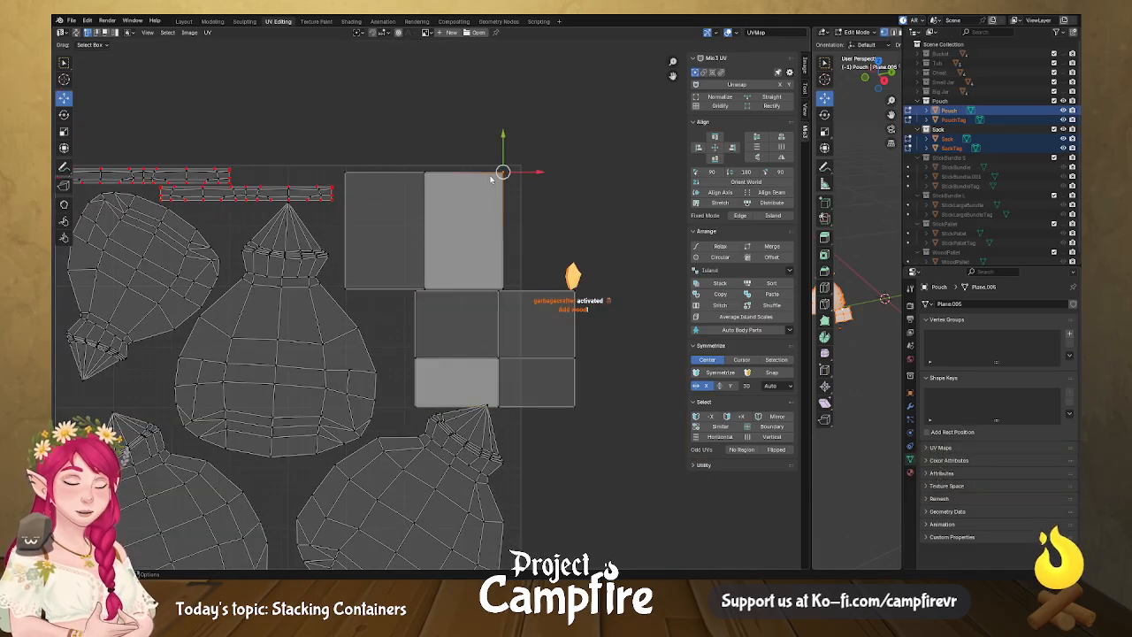
{"action": "left_click", "coordinate": [490, 180]}
{"action": "key", "text": "s"}
{"action": "left_click", "coordinate": [492, 225]}
{"action": "key", "text": "g"}
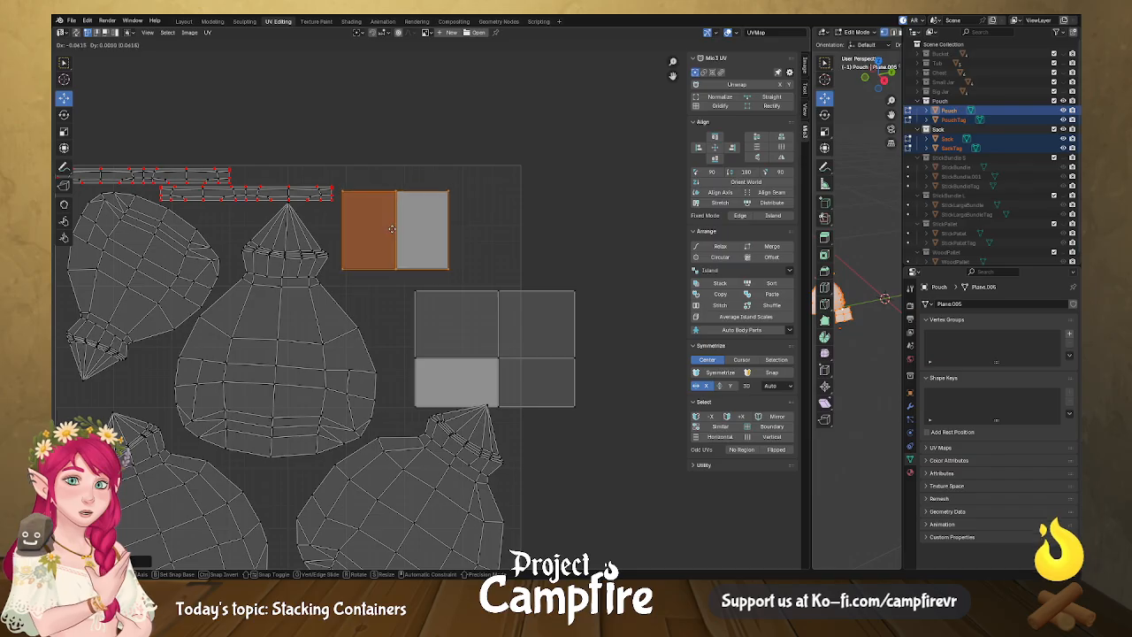
{"action": "left_click", "coordinate": [389, 235]}
{"action": "left_click", "coordinate": [779, 171]}
{"action": "key", "text": "g"}
{"action": "left_click", "coordinate": [367, 236]}
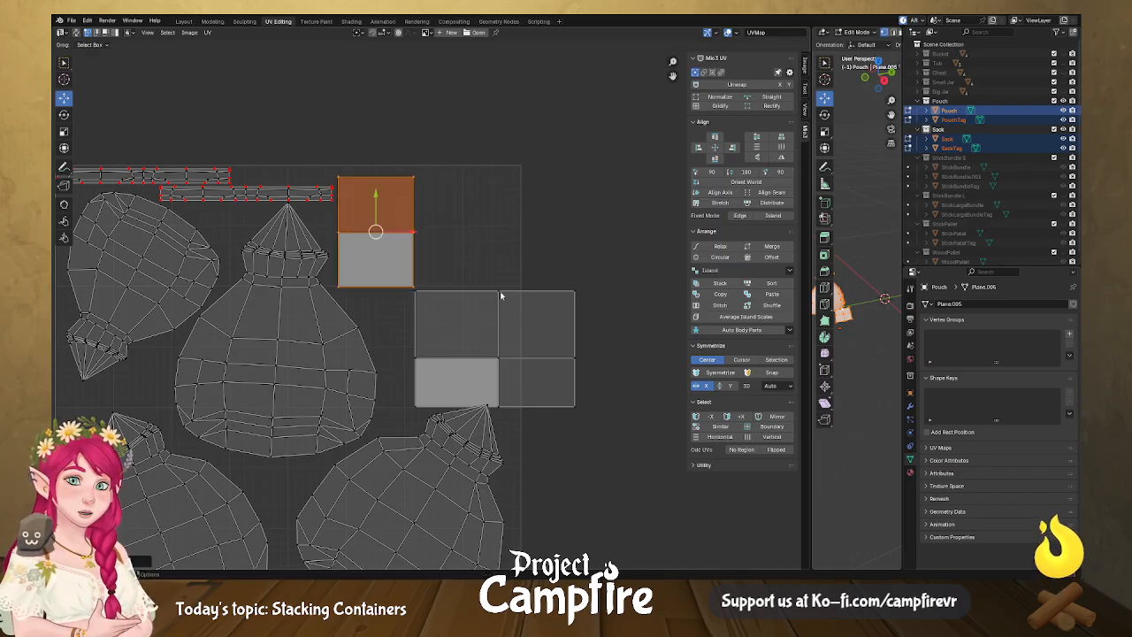
Rotate the other tag island 90 degrees, shrink it, and fit it into the UV square's upper-right corner.
{"action": "left_click", "coordinate": [498, 290]}
{"action": "key", "text": "ctrl+l"}
{"action": "left_click", "coordinate": [780, 172]}
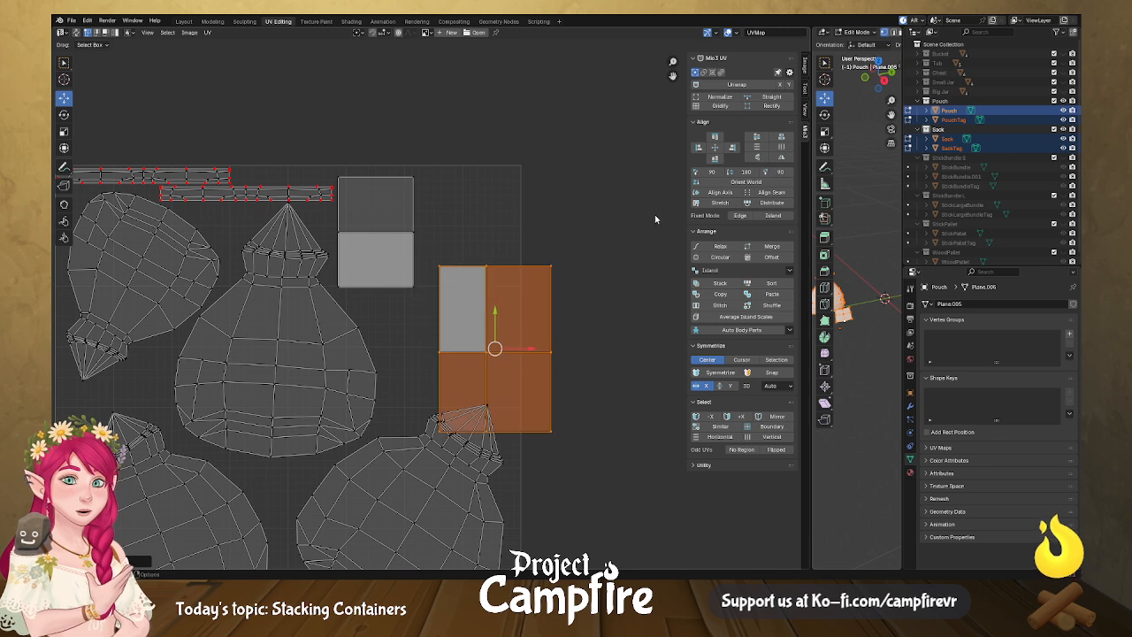
{"action": "key", "text": "g"}
{"action": "left_click", "coordinate": [463, 251]}
{"action": "key", "text": "s"}
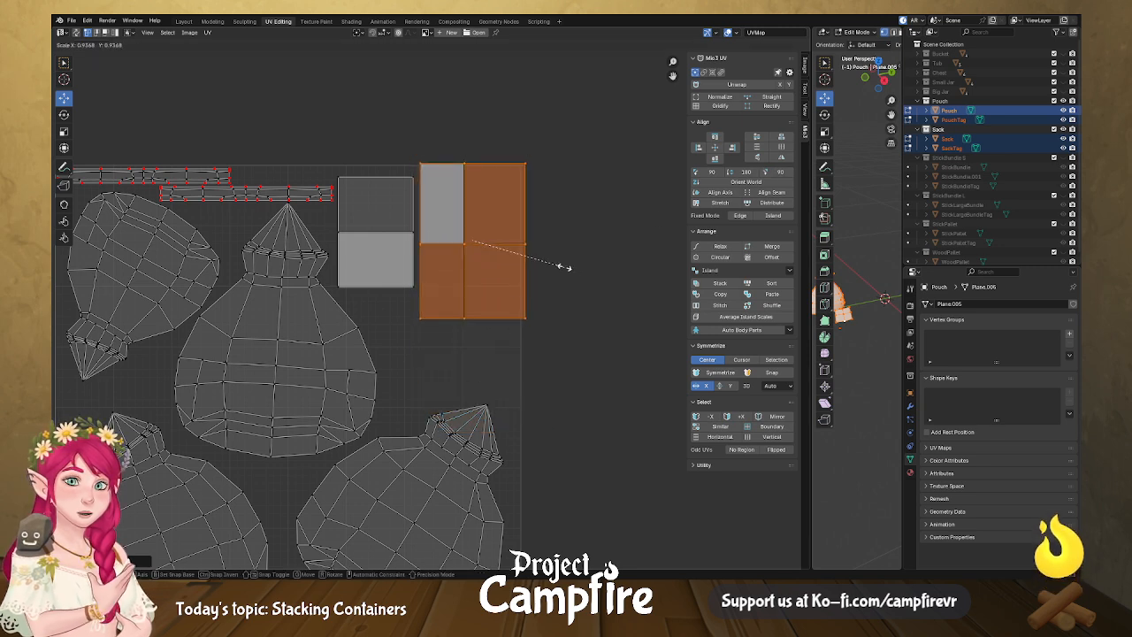
{"action": "left_click", "coordinate": [557, 261]}
{"action": "left_click_drag", "start_coordinate": [474, 242], "coordinate": [471, 246]}
{"action": "left_click", "coordinate": [399, 283]}
{"action": "scroll", "coordinate": [400, 290], "scroll_direction": "down", "scroll_amount": 3}
{"action": "middle_click_drag", "start_coordinate": [400, 292], "coordinate": [397, 238]}
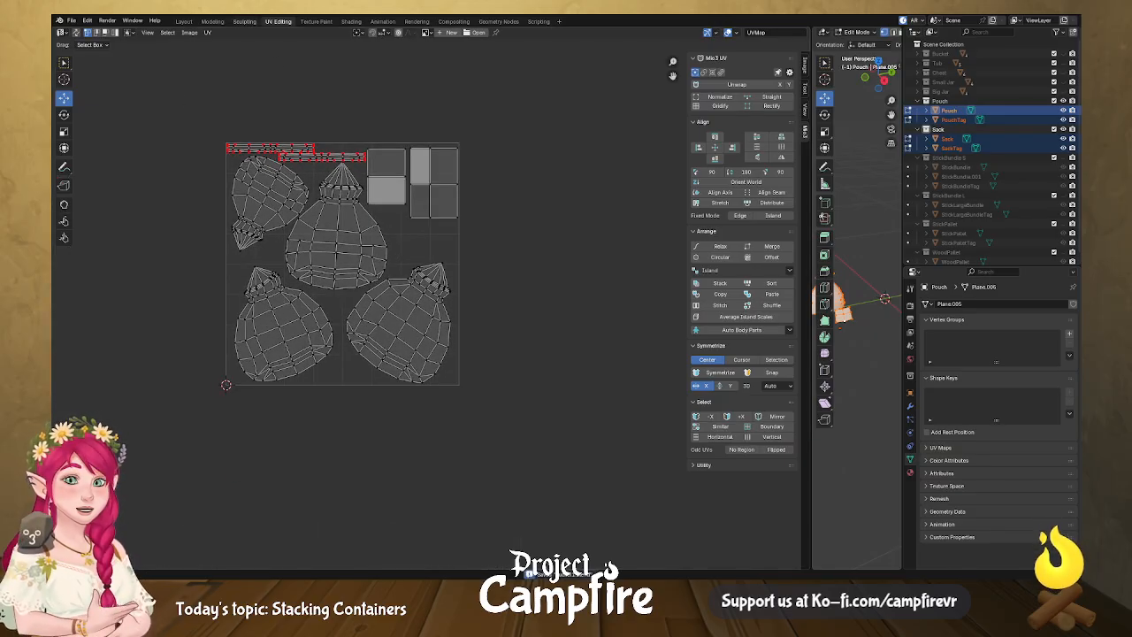
Return to the Layout workspace in Object Mode and start an FBX export of the pouch, sack and tag objects.
{"action": "left_click", "coordinate": [182, 22]}
{"action": "left_click_drag", "start_coordinate": [207, 160], "coordinate": [622, 472]}
{"action": "left_click", "coordinate": [72, 21]}
{"action": "left_click", "coordinate": [112, 173]}
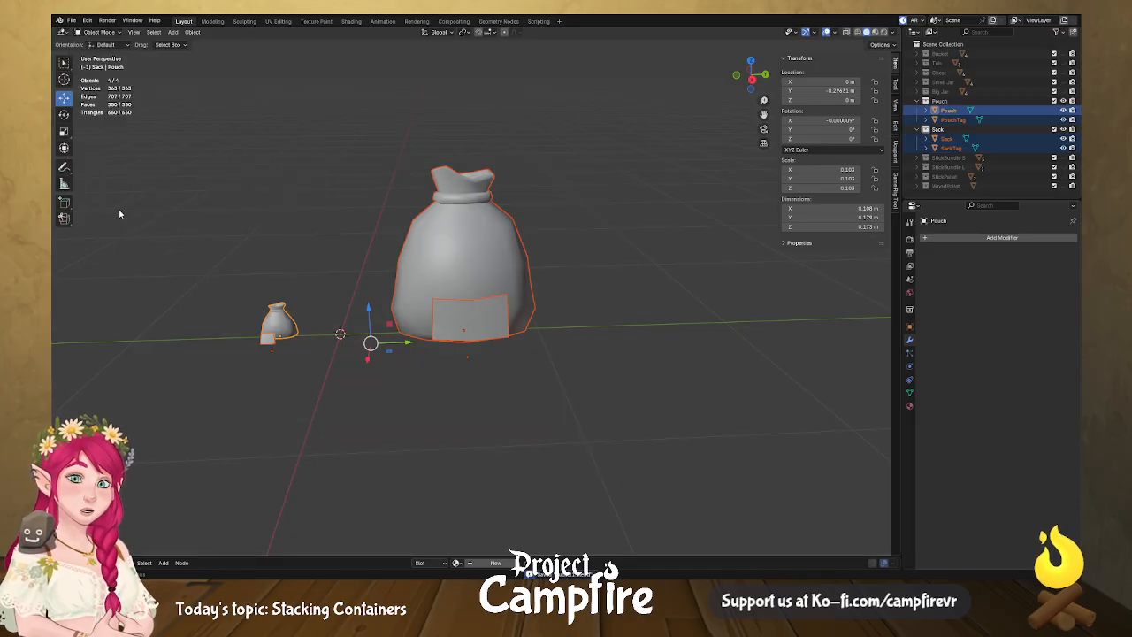
{"action": "left_click", "coordinate": [72, 21]}
{"action": "mouse_move", "coordinate": [116, 165]}
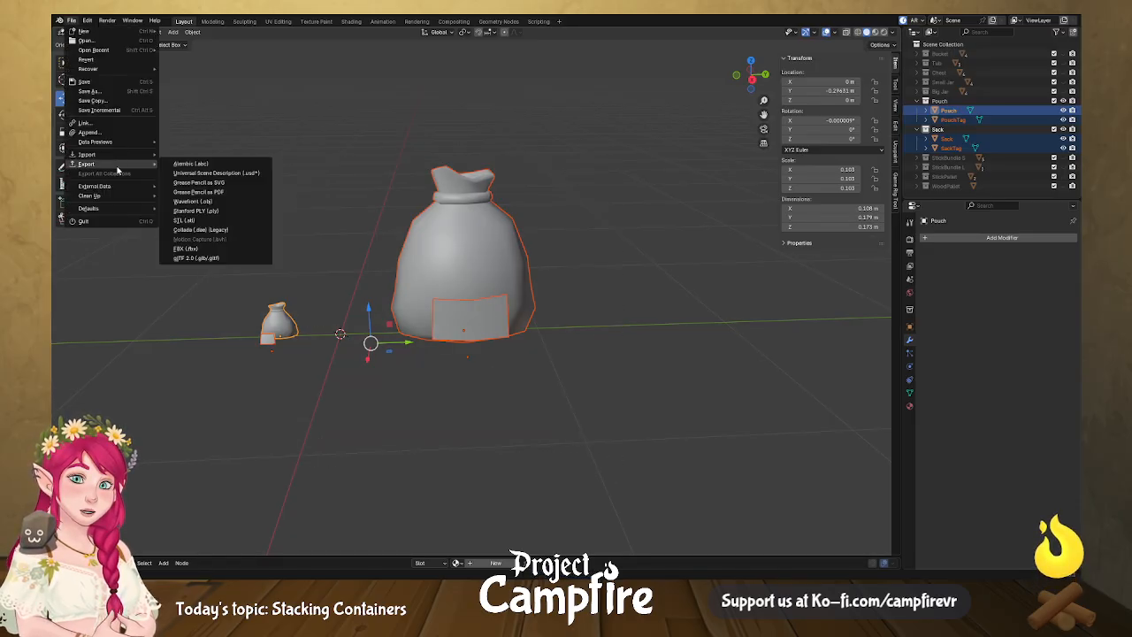
{"action": "left_click", "coordinate": [229, 247]}
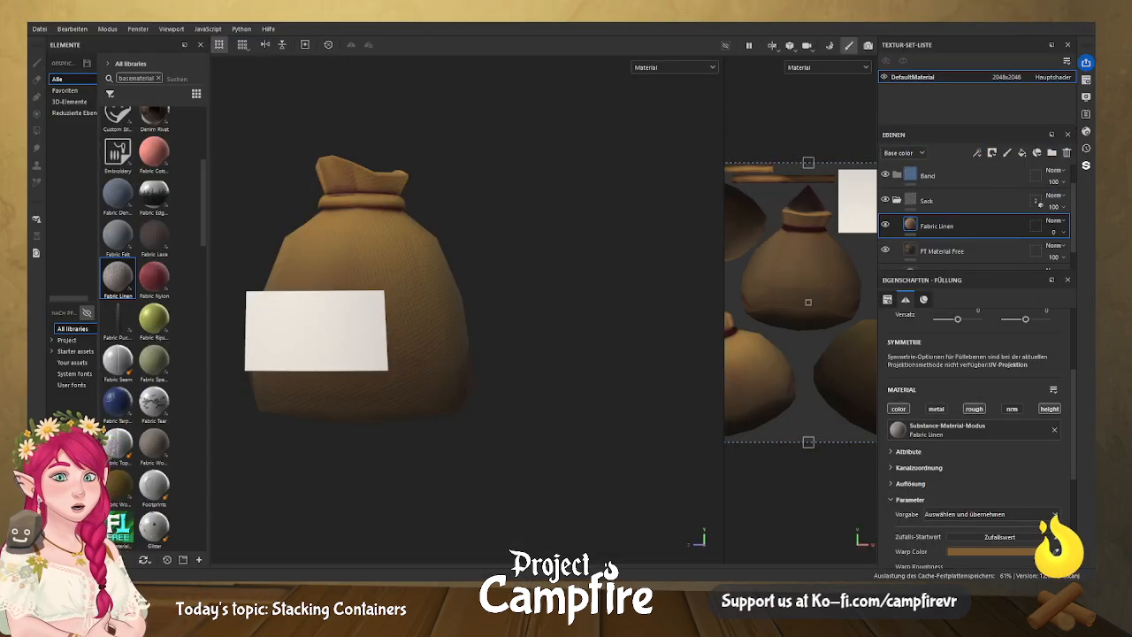
In Substance 3D Painter, examine the Fabric Linen texture on the sack and pouch from several angles and distances.
{"action": "scroll", "coordinate": [451, 338], "scroll_direction": "up", "scroll_amount": 1}
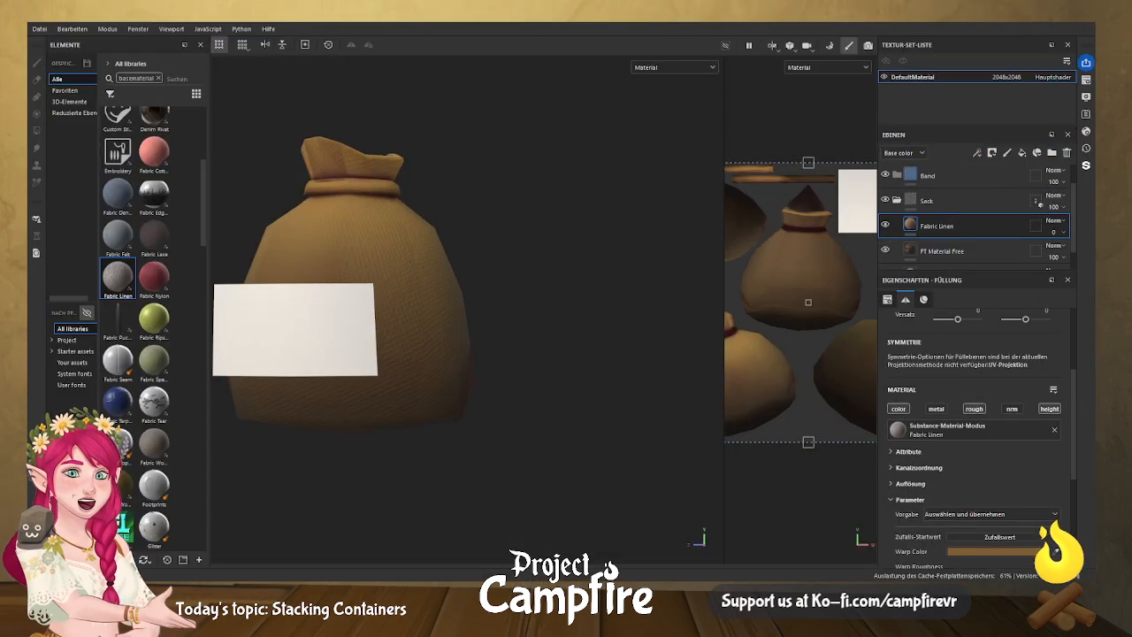
{"action": "left_click_drag", "start_coordinate": [575, 352], "coordinate": [534, 394], "text": "alt"}
{"action": "left_click_drag", "start_coordinate": [501, 335], "coordinate": [459, 369], "text": "alt"}
{"action": "left_click_drag", "start_coordinate": [608, 335], "coordinate": [427, 388], "text": "alt"}
{"action": "scroll", "coordinate": [428, 387], "scroll_direction": "down", "scroll_amount": 4}
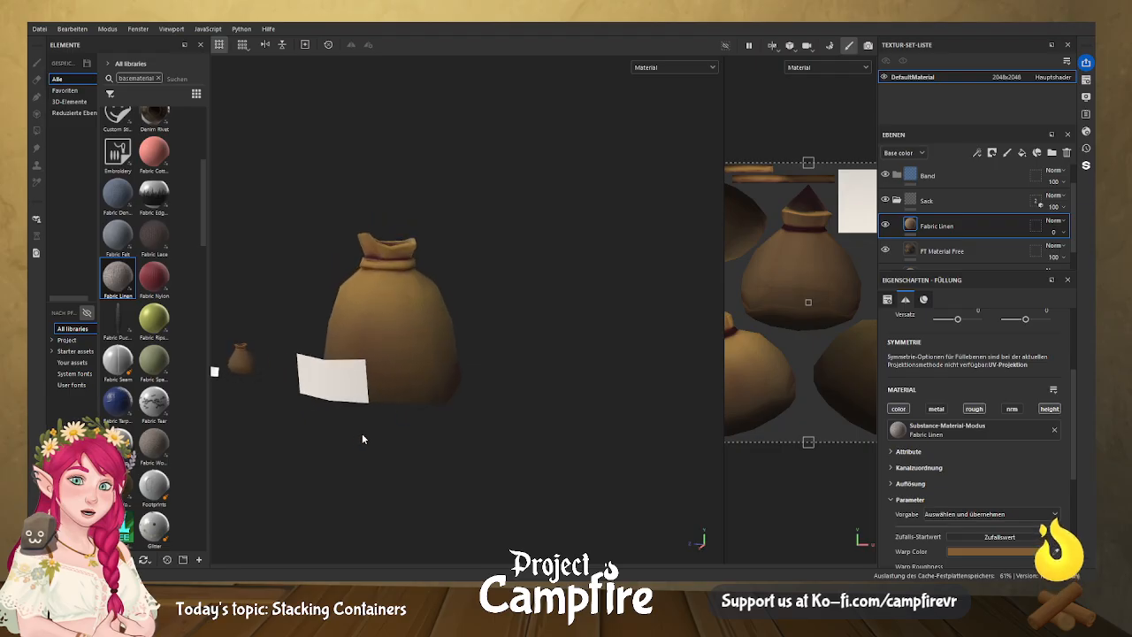
{"action": "middle_click_drag", "start_coordinate": [318, 423], "coordinate": [513, 422], "text": "alt"}
{"action": "scroll", "coordinate": [474, 413], "scroll_direction": "up", "scroll_amount": 5}
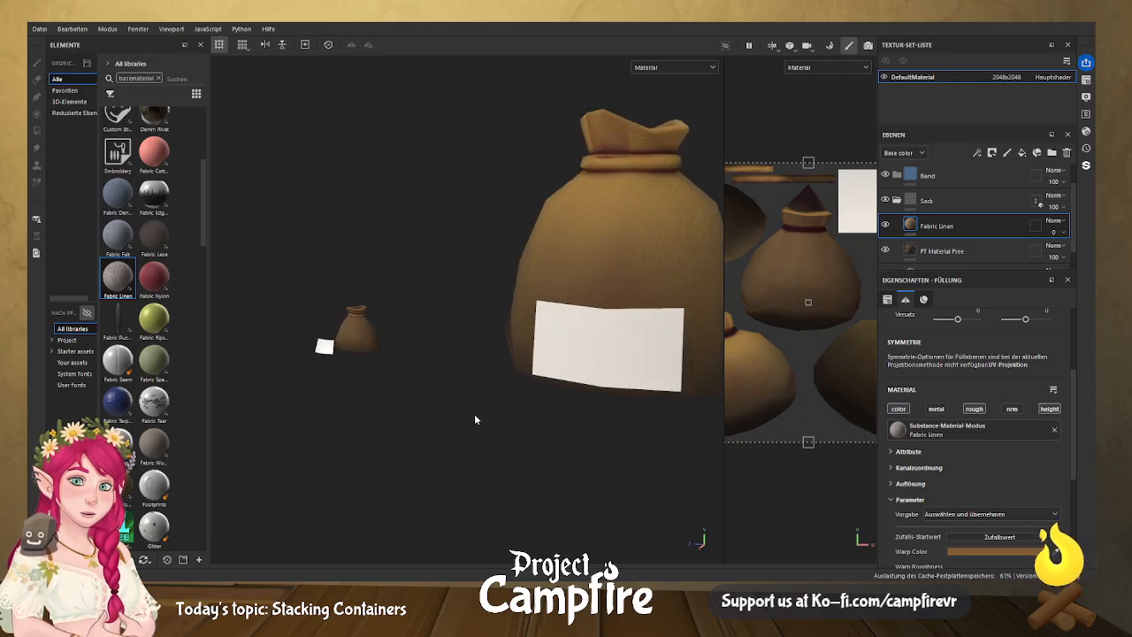
Compare the linen weave on the large sack and the small pouch by viewing both up close and from afar.
{"action": "mouse_move", "coordinate": [356, 403]}
{"action": "left_mouse_down", "text": "alt"}
{"action": "mouse_move", "coordinate": [487, 399]}
{"action": "mouse_move", "coordinate": [376, 412]}
{"action": "left_mouse_up", "text": "alt"}
{"action": "middle_click_drag", "start_coordinate": [377, 412], "coordinate": [743, 327], "text": "alt"}
{"action": "middle_click_drag", "start_coordinate": [522, 363], "coordinate": [651, 371], "text": "alt"}
{"action": "scroll", "coordinate": [619, 379], "scroll_direction": "up", "scroll_amount": 4}
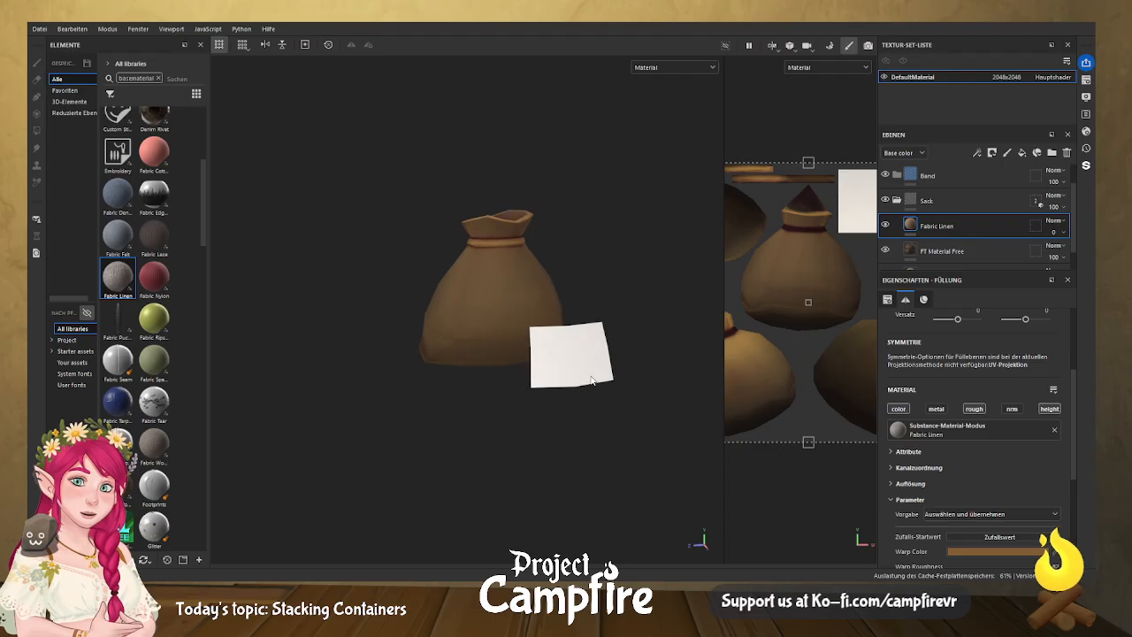
{"action": "scroll", "coordinate": [492, 404], "scroll_direction": "down", "scroll_amount": 4}
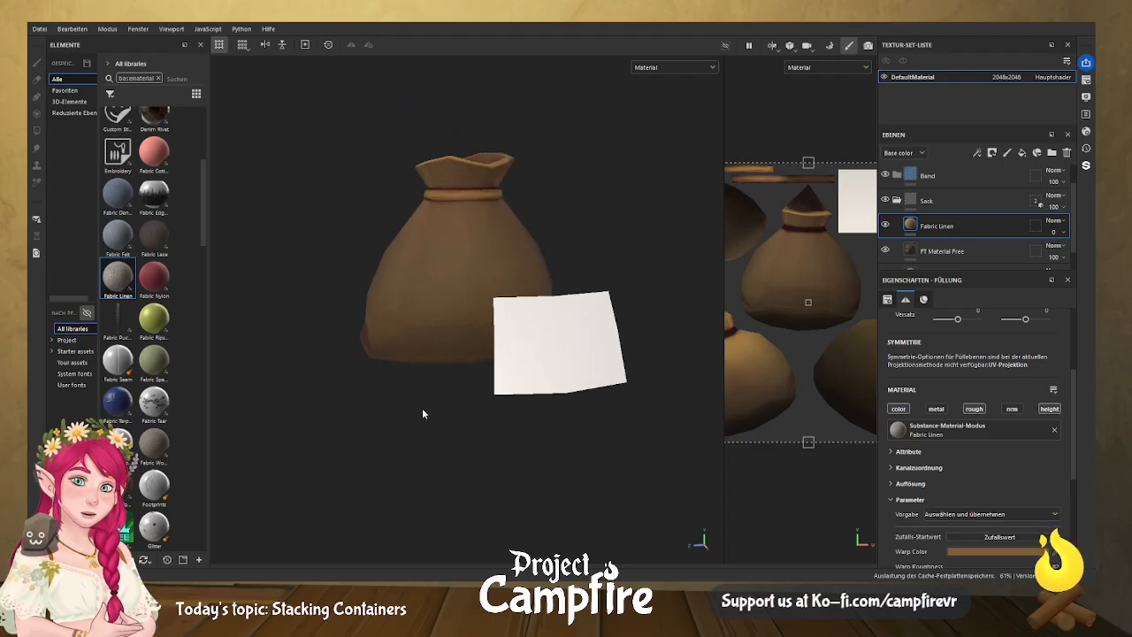
{"action": "scroll", "coordinate": [602, 397], "scroll_direction": "down", "scroll_amount": 3}
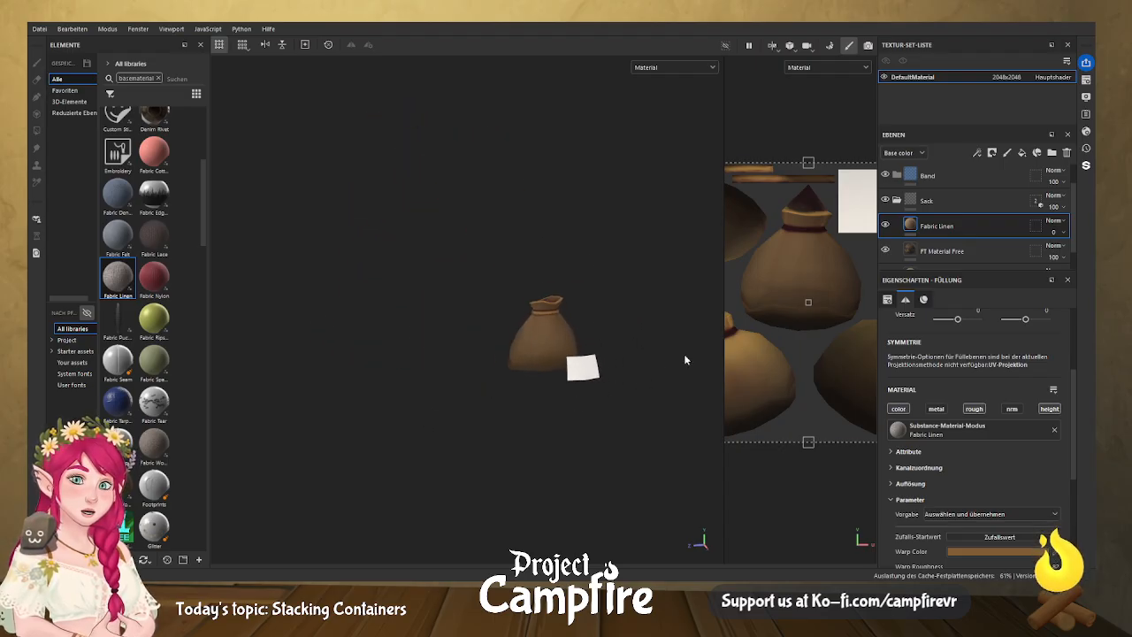
{"action": "key", "text": "alt"}
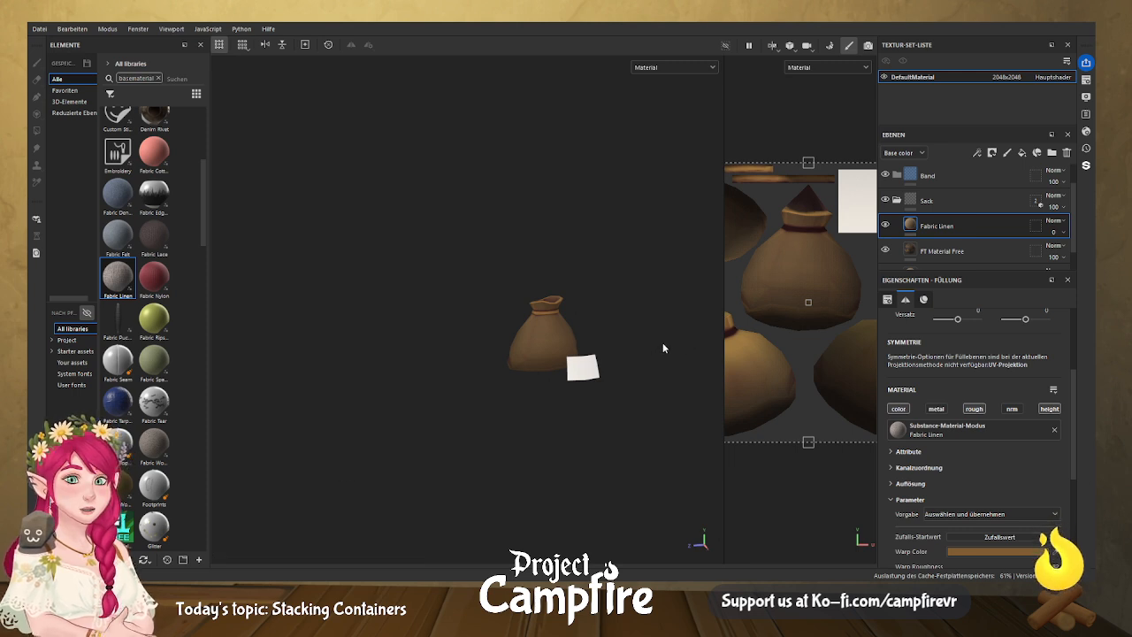
{"action": "mouse_move", "coordinate": [655, 351]}
{"action": "middle_mouse_down", "text": "alt"}
{"action": "mouse_move", "coordinate": [478, 393]}
{"action": "mouse_move", "coordinate": [375, 441]}
{"action": "middle_mouse_up", "text": "alt"}
{"action": "middle_click_drag", "start_coordinate": [497, 397], "coordinate": [435, 443], "text": "alt"}
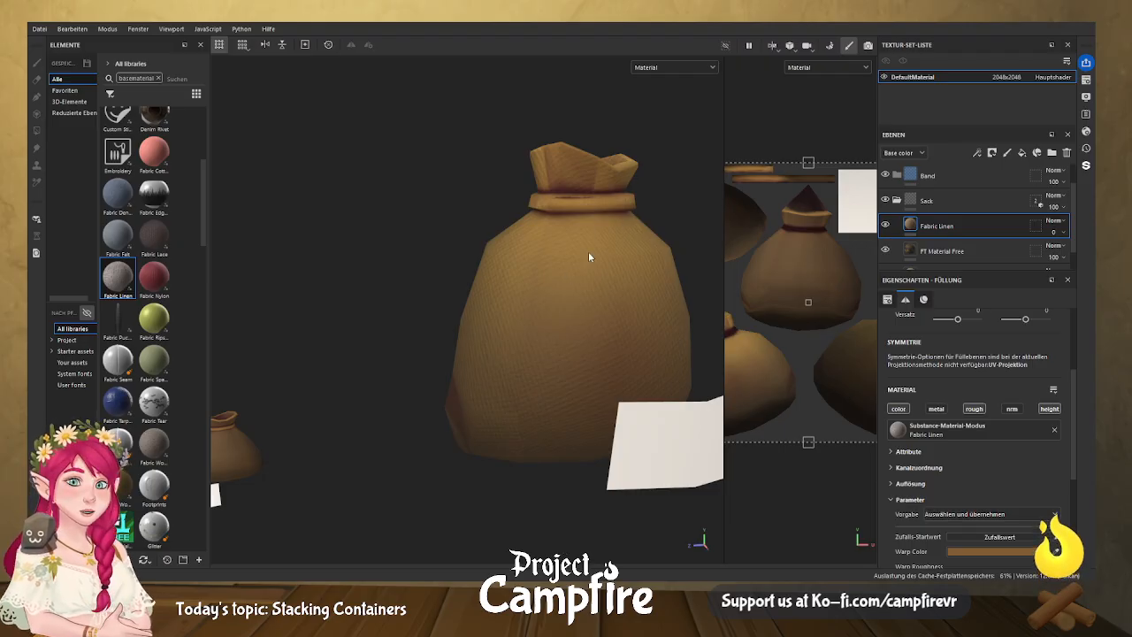
{"action": "left_click_drag", "start_coordinate": [452, 349], "coordinate": [471, 326], "text": "alt"}
{"action": "left_click_drag", "start_coordinate": [681, 267], "coordinate": [659, 313], "text": "alt"}
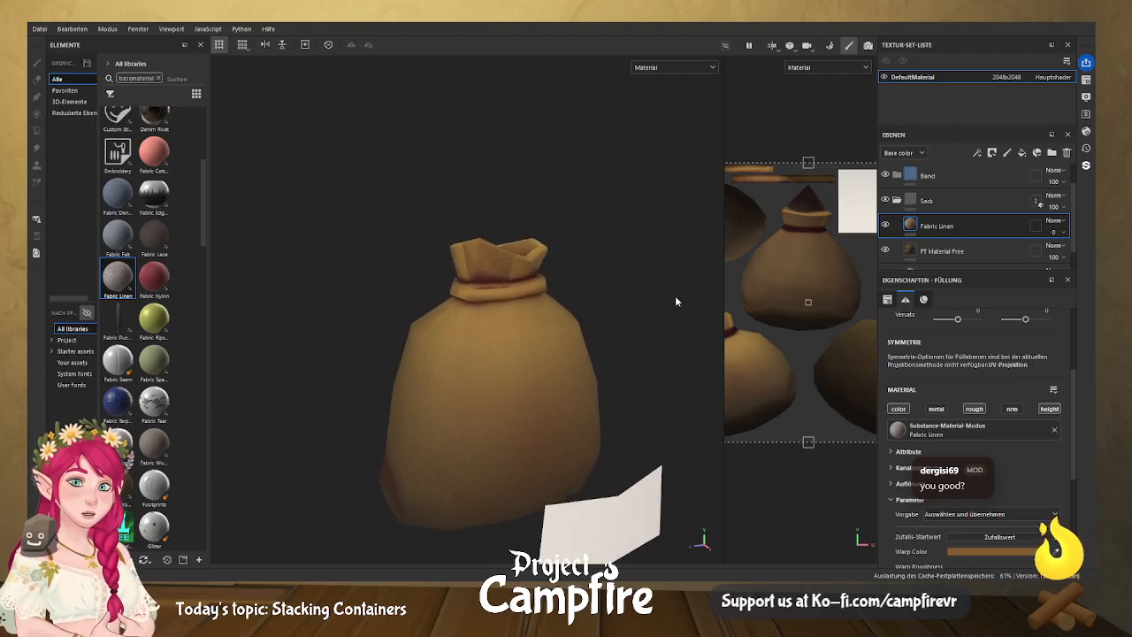
Add a paint layer directly below Fabric Linen in the Sack folder, and undo a white test scribble on the sack.
{"action": "left_click", "coordinate": [1008, 155]}
{"action": "mouse_move", "coordinate": [987, 224]}
{"action": "left_mouse_down"}
{"action": "mouse_move", "coordinate": [977, 256]}
{"action": "mouse_move", "coordinate": [982, 219]}
{"action": "left_mouse_up"}
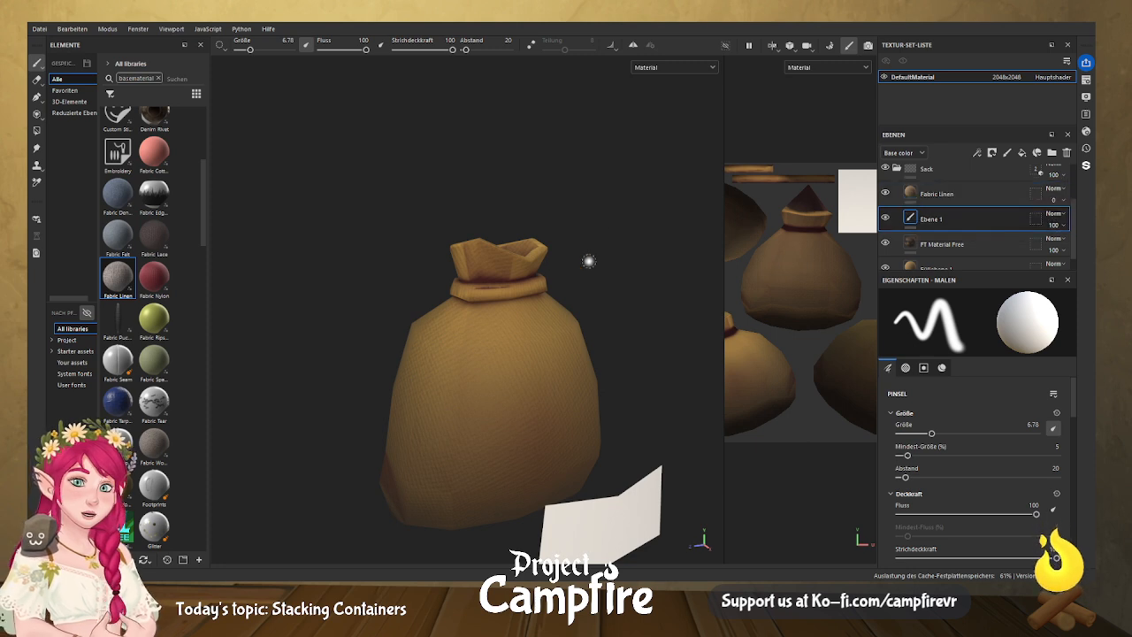
{"action": "mouse_move", "coordinate": [489, 356]}
{"action": "left_mouse_down"}
{"action": "mouse_move", "coordinate": [494, 390]}
{"action": "mouse_move", "coordinate": [549, 371]}
{"action": "left_mouse_up"}
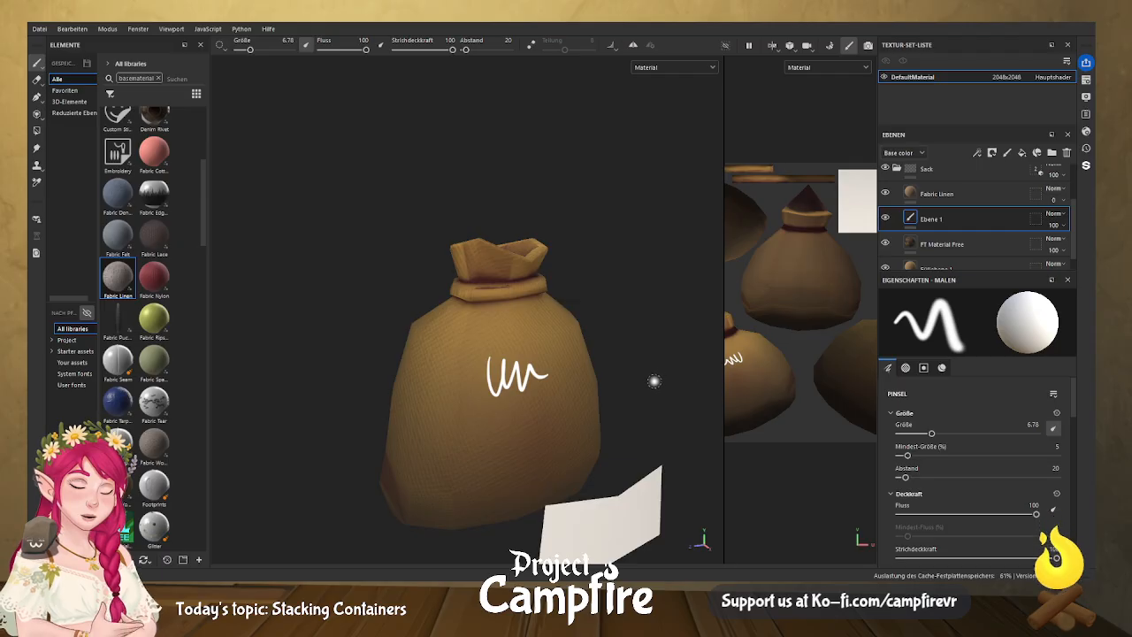
{"action": "key", "text": "ctrl+z"}
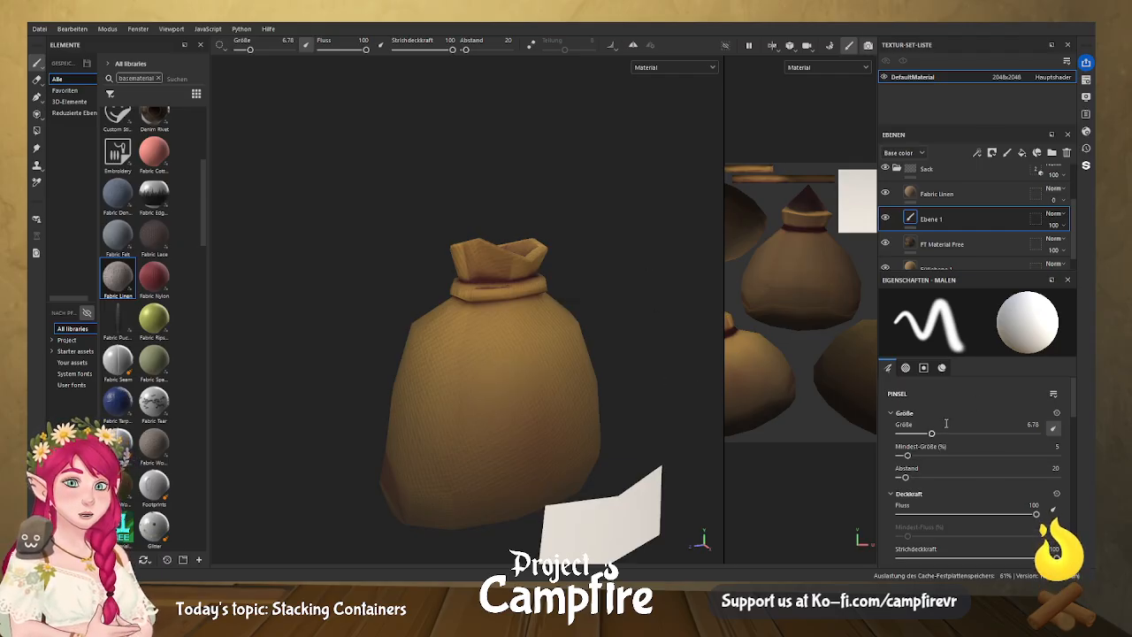
Sample a dark brown from the shading at the sack's neck as the brush's base color and paint a short stroke on the band.
{"action": "left_click_drag", "start_coordinate": [1074, 393], "coordinate": [1071, 521]}
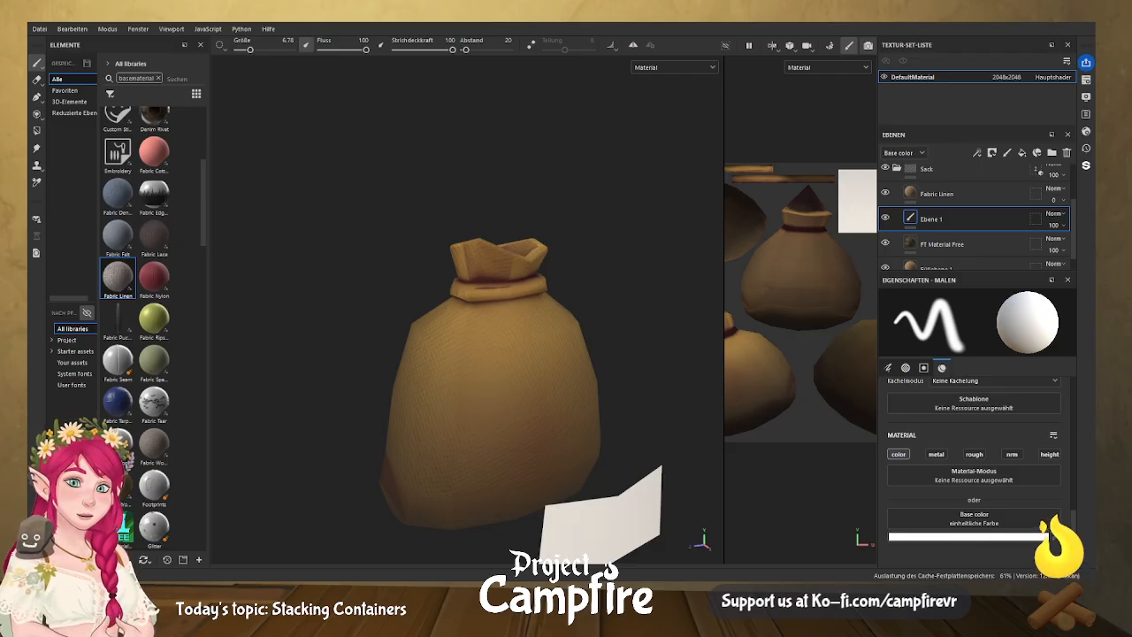
{"action": "left_click", "coordinate": [485, 276]}
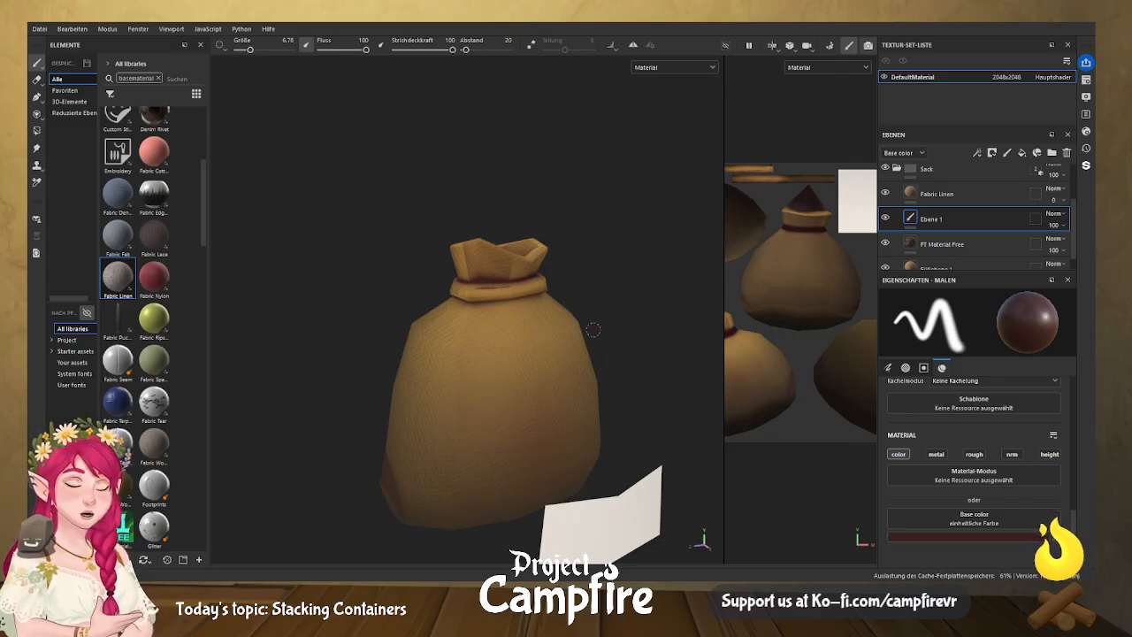
{"action": "scroll", "coordinate": [531, 373], "scroll_direction": "up", "scroll_amount": 3}
{"action": "scroll", "coordinate": [535, 373], "scroll_direction": "up", "scroll_amount": 2}
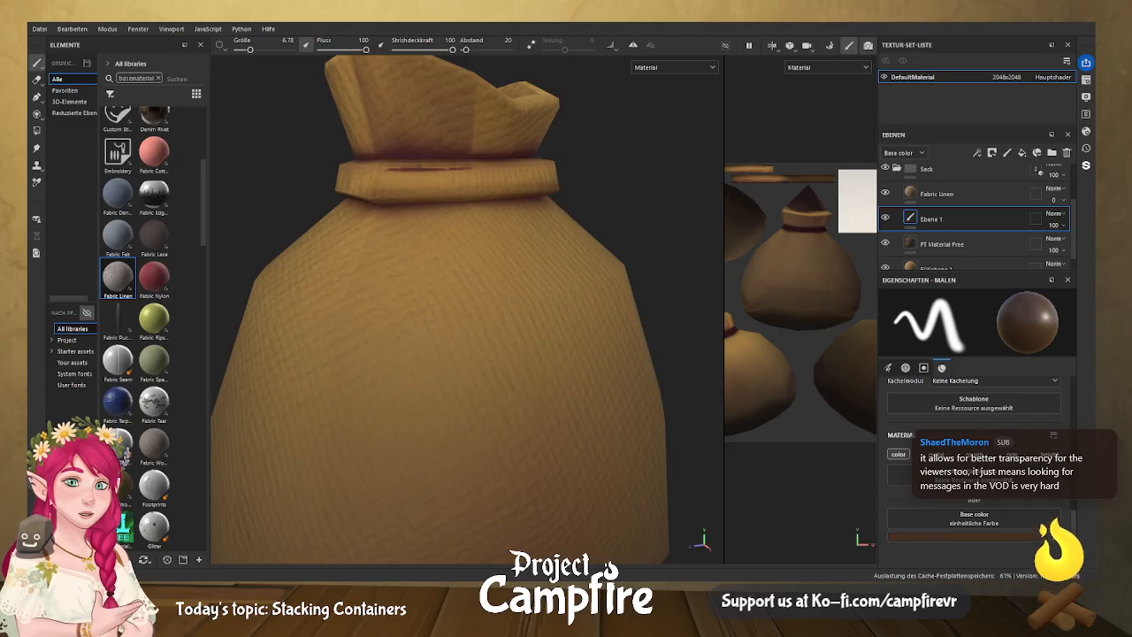
Test brush stroke opacities of 32 and 49 on the sack's neck band and set the stroke opacity to 95.
{"action": "scroll", "coordinate": [1032, 425], "scroll_direction": "up", "scroll_amount": 5}
{"action": "scroll", "coordinate": [1068, 469], "scroll_direction": "up", "scroll_amount": 6}
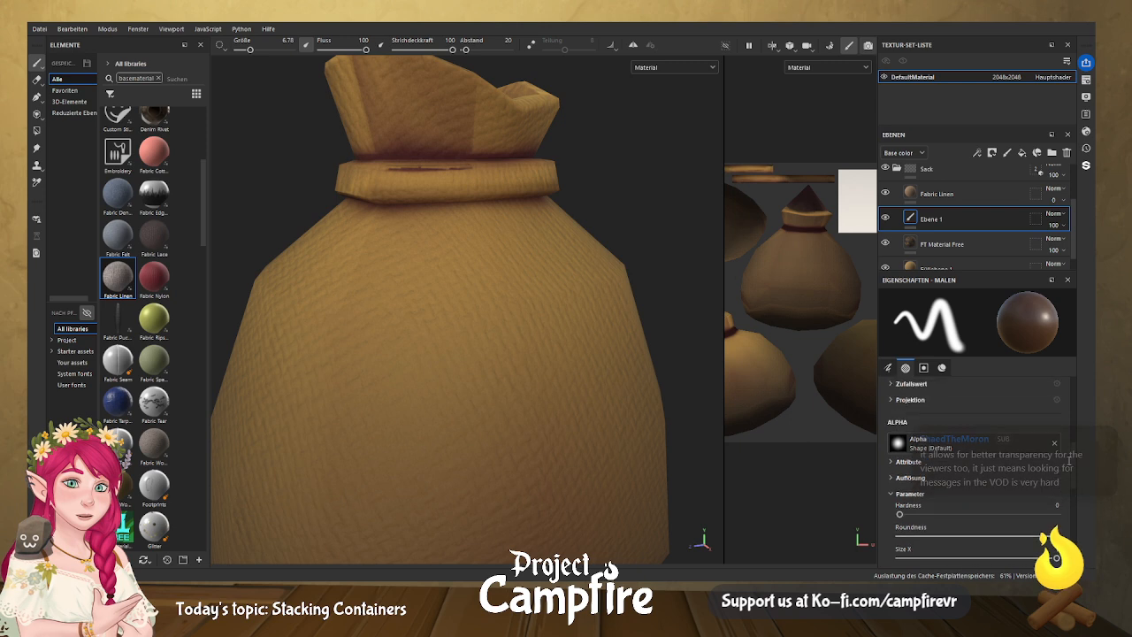
{"action": "scroll", "coordinate": [1066, 440], "scroll_direction": "up", "scroll_amount": 3}
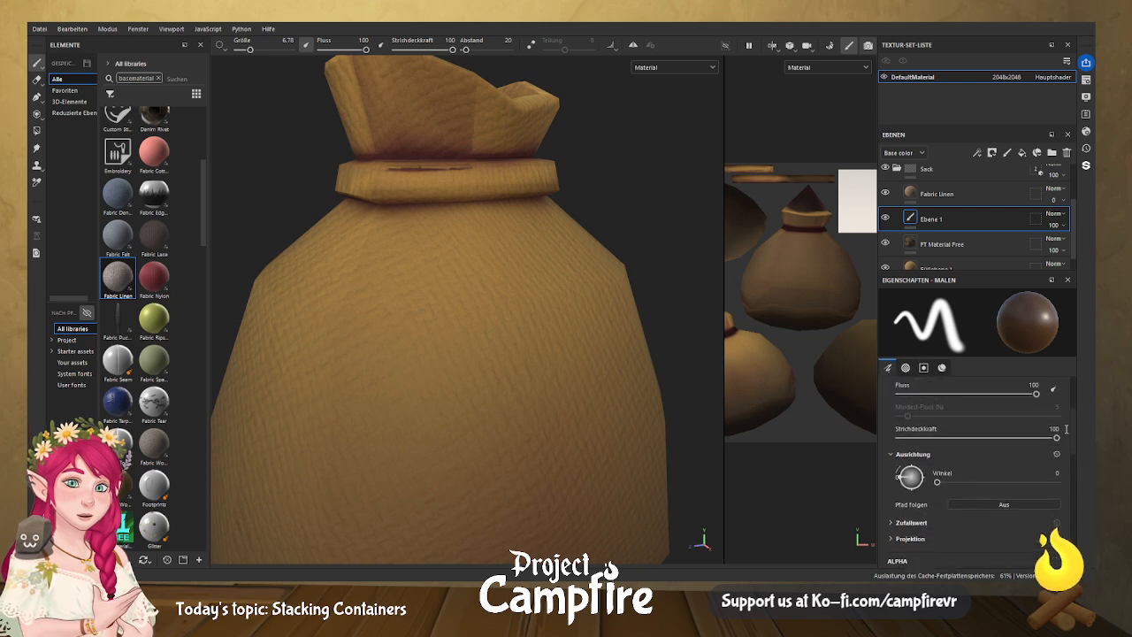
{"action": "left_click_drag", "start_coordinate": [964, 440], "coordinate": [948, 443]}
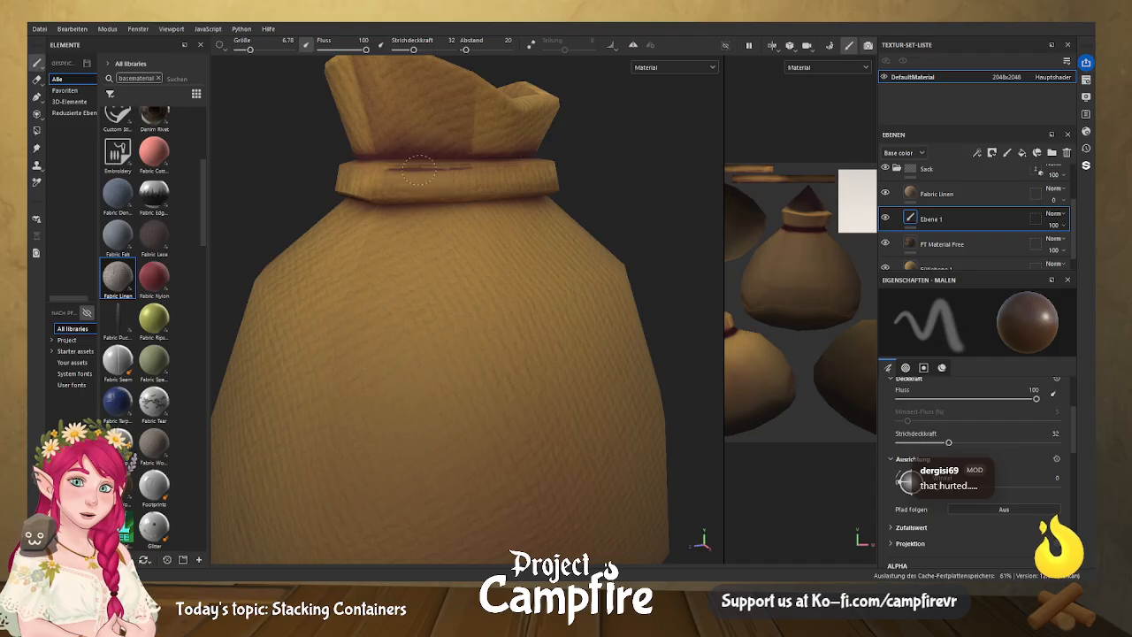
{"action": "left_click_drag", "start_coordinate": [948, 442], "coordinate": [976, 443]}
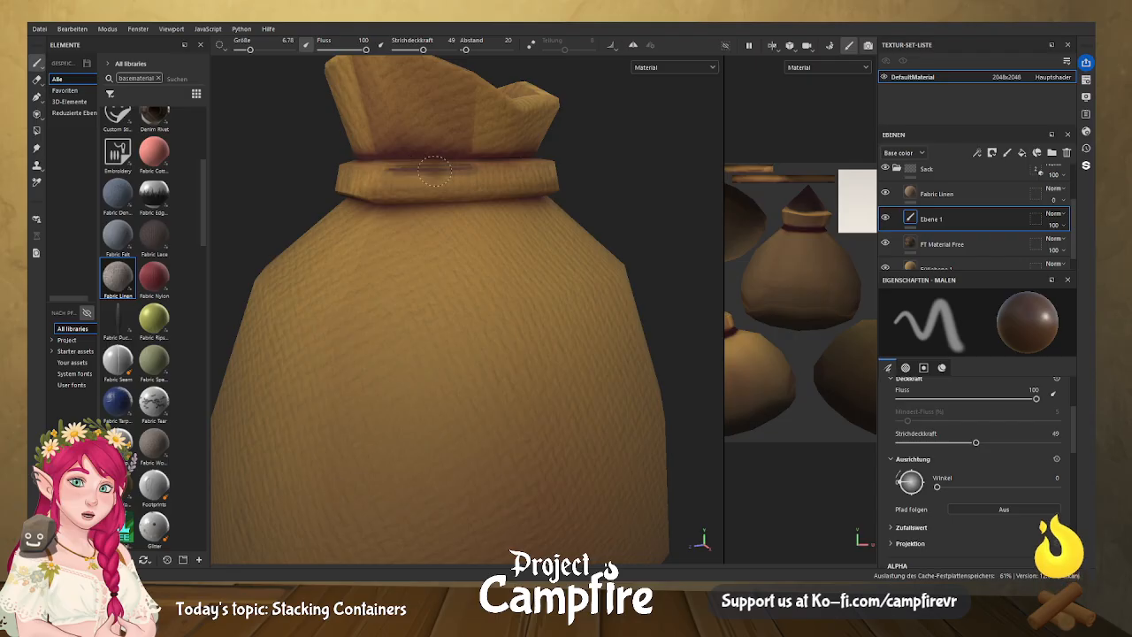
{"action": "left_click_drag", "start_coordinate": [976, 444], "coordinate": [1049, 442]}
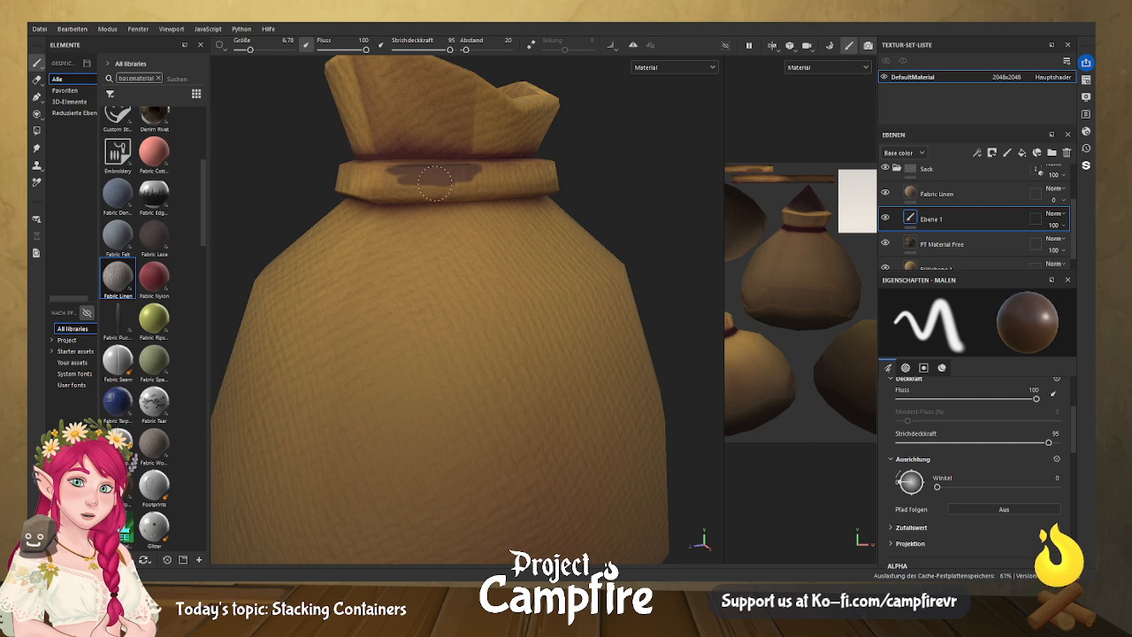
Paint the front of the sack's neck band dark brown in the 3D view, redoing the first stroke.
{"action": "mouse_move", "coordinate": [407, 185]}
{"action": "left_mouse_down"}
{"action": "mouse_move", "coordinate": [473, 181]}
{"action": "mouse_move", "coordinate": [461, 198]}
{"action": "mouse_move", "coordinate": [407, 196]}
{"action": "mouse_move", "coordinate": [407, 173]}
{"action": "mouse_move", "coordinate": [447, 166]}
{"action": "left_mouse_up"}
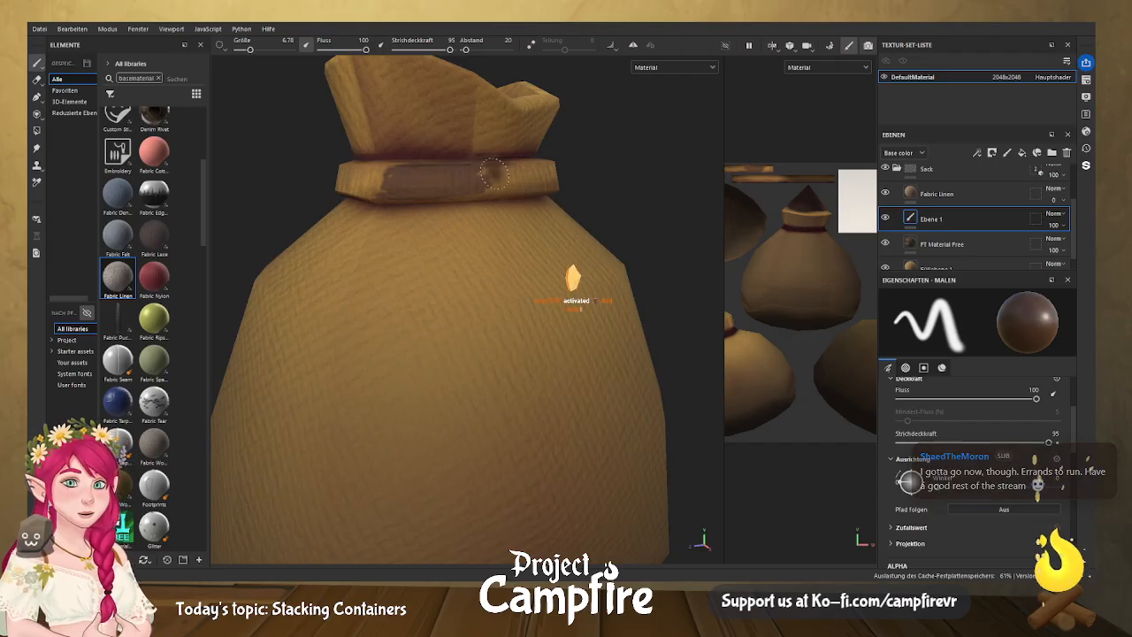
{"action": "key", "text": "ctrl+z"}
{"action": "mouse_move", "coordinate": [472, 175]}
{"action": "left_mouse_down"}
{"action": "mouse_move", "coordinate": [529, 177]}
{"action": "mouse_move", "coordinate": [409, 182]}
{"action": "left_mouse_up"}
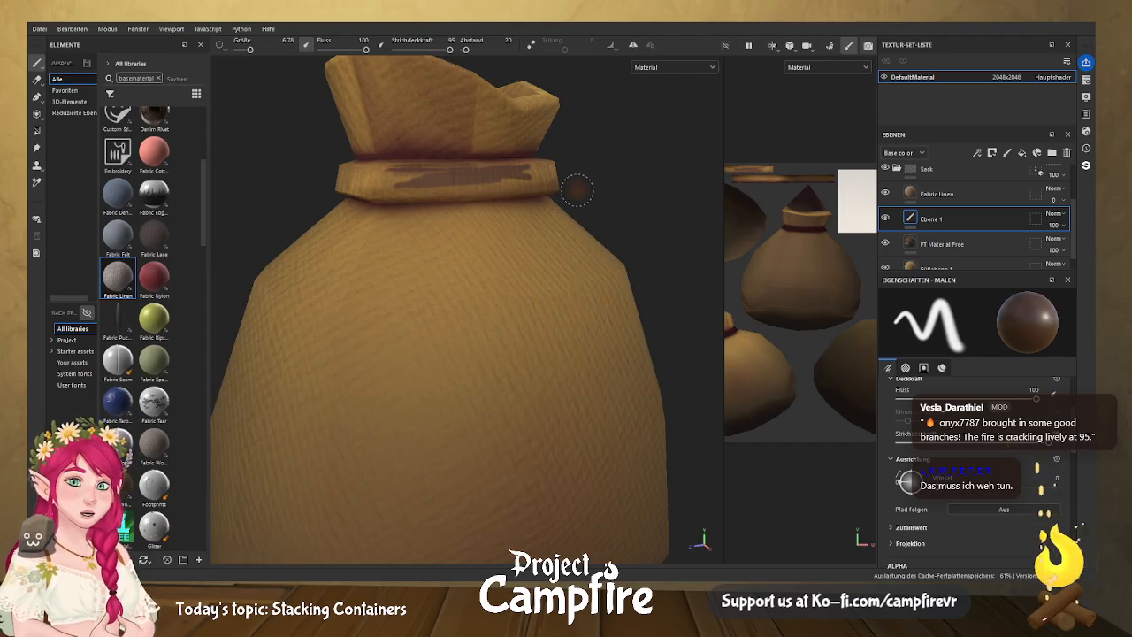
{"action": "scroll", "coordinate": [647, 148], "scroll_direction": "up", "scroll_amount": 3}
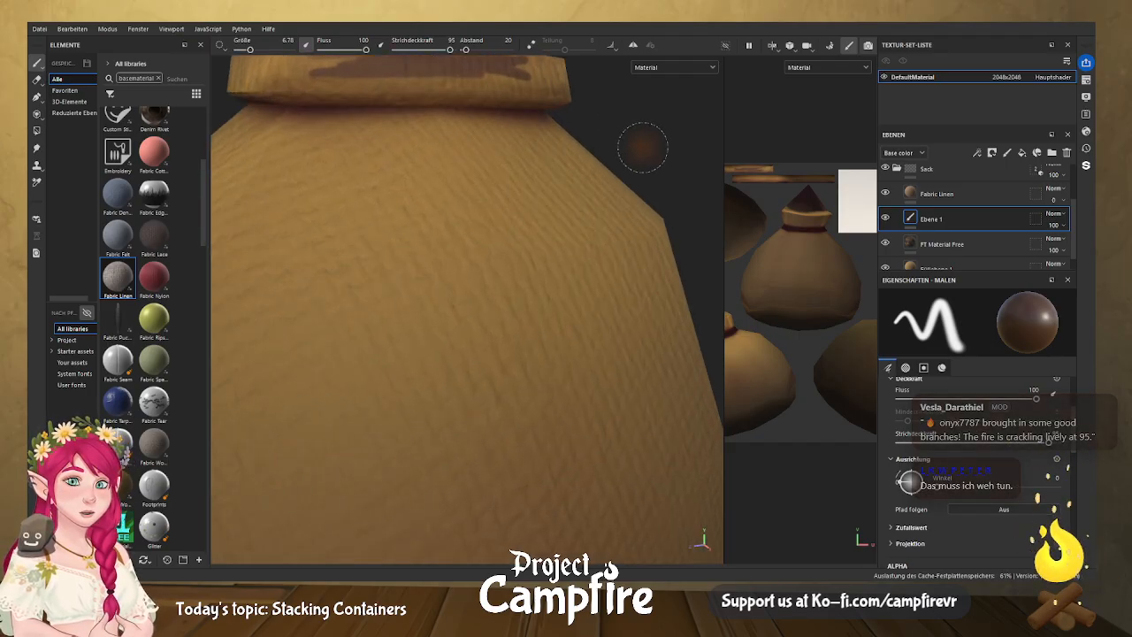
{"action": "mouse_move", "coordinate": [640, 147]}
{"action": "left_mouse_down", "text": "alt"}
{"action": "mouse_move", "coordinate": [645, 238]}
{"action": "mouse_move", "coordinate": [635, 226]}
{"action": "left_mouse_up", "text": "alt"}
{"action": "mouse_move", "coordinate": [623, 182]}
{"action": "left_mouse_down", "text": "alt"}
{"action": "mouse_move", "coordinate": [632, 251]}
{"action": "mouse_move", "coordinate": [529, 297]}
{"action": "mouse_move", "coordinate": [368, 311]}
{"action": "mouse_move", "coordinate": [362, 335]}
{"action": "mouse_move", "coordinate": [411, 353]}
{"action": "mouse_move", "coordinate": [340, 364]}
{"action": "mouse_move", "coordinate": [342, 310]}
{"action": "mouse_move", "coordinate": [324, 307]}
{"action": "left_mouse_up", "text": "alt"}
{"action": "left_click_drag", "start_coordinate": [469, 295], "coordinate": [587, 265]}
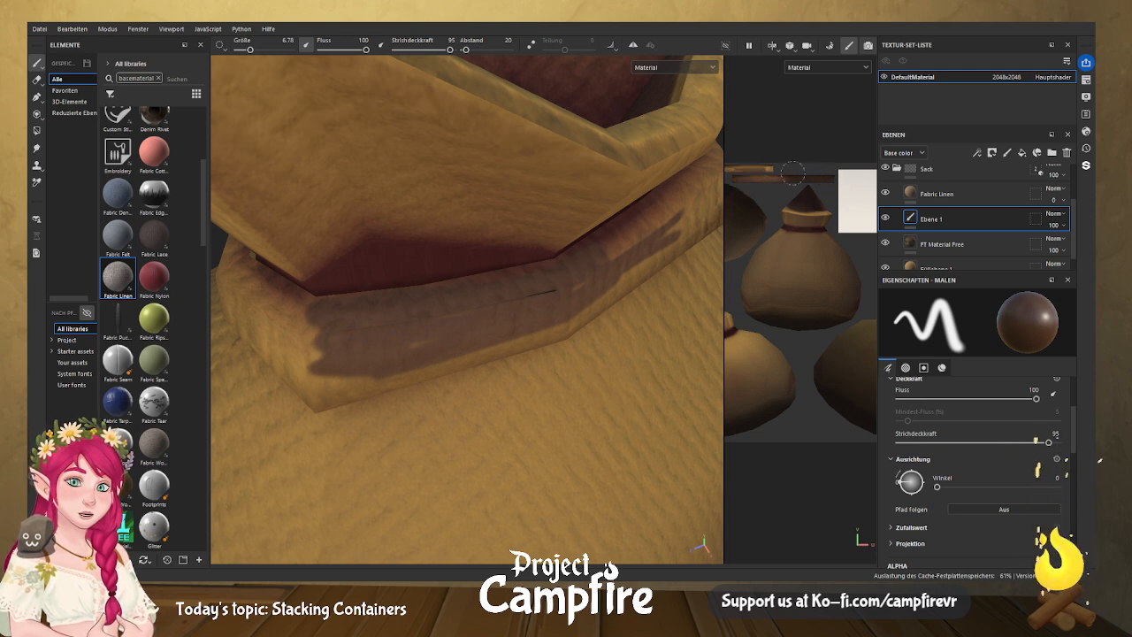
Enlarge the 2D view, set the brush size to 9.35, and cover the rest of the band's UV strips in brown.
{"action": "left_click_drag", "start_coordinate": [776, 168], "coordinate": [581, 173]}
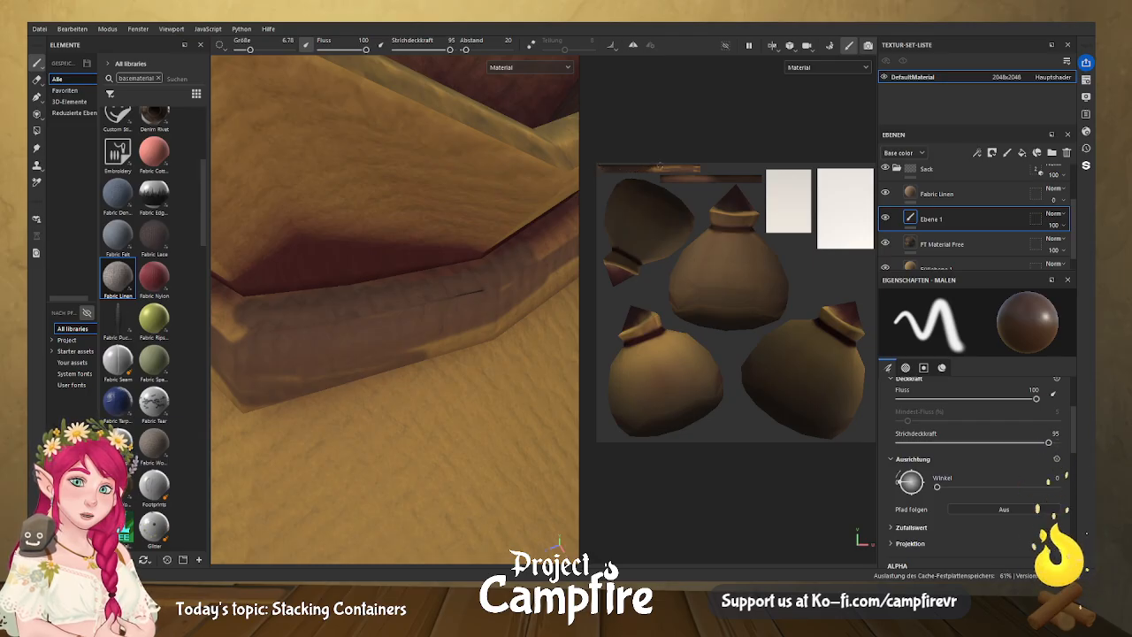
{"action": "left_click_drag", "start_coordinate": [658, 171], "coordinate": [689, 165]}
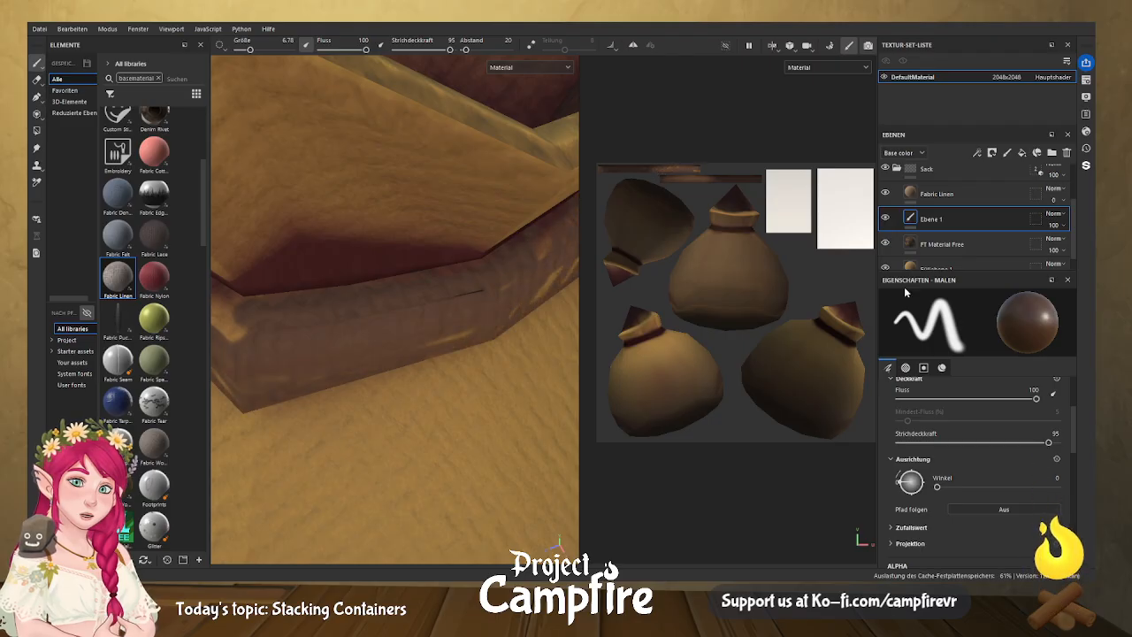
{"action": "scroll", "coordinate": [973, 433], "scroll_direction": "up", "scroll_amount": 5}
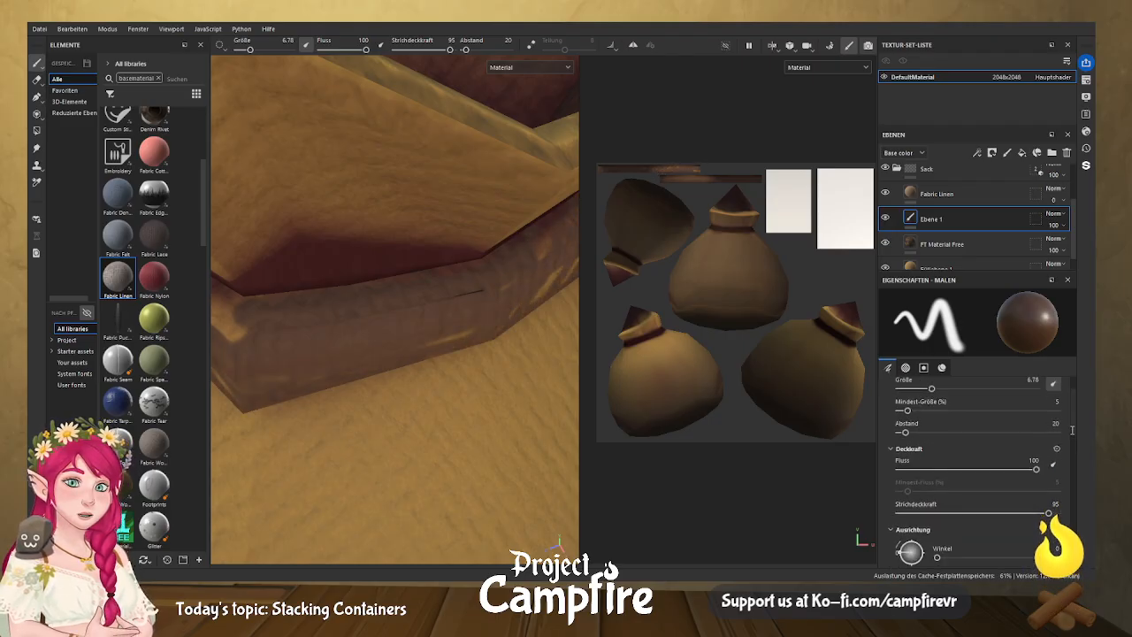
{"action": "left_click_drag", "start_coordinate": [931, 424], "coordinate": [937, 425]}
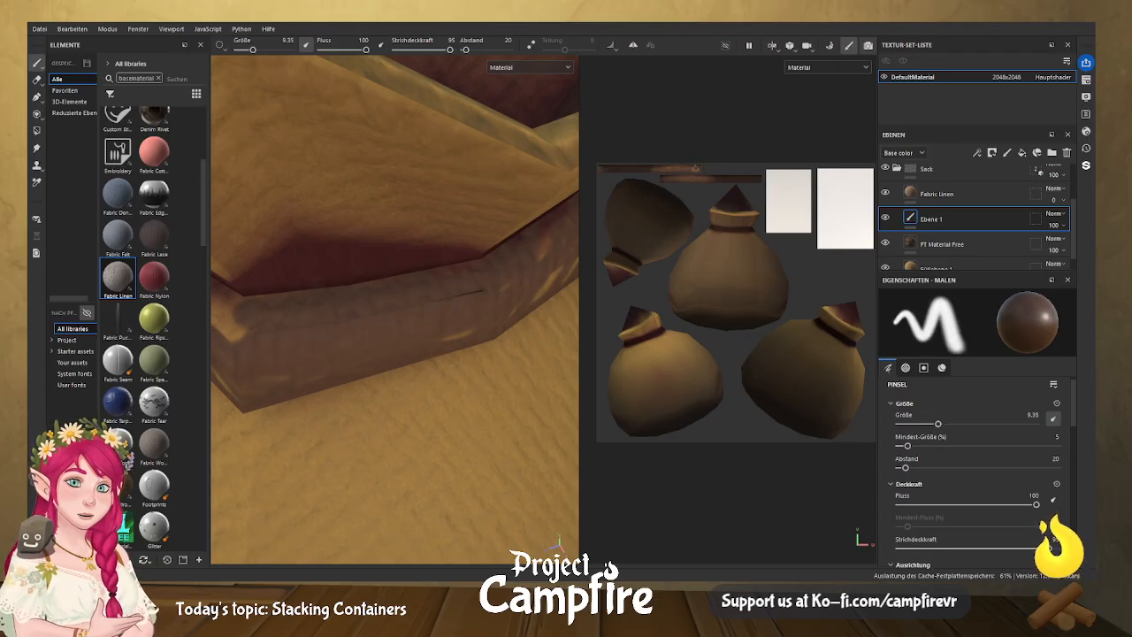
{"action": "left_click_drag", "start_coordinate": [698, 167], "coordinate": [700, 170]}
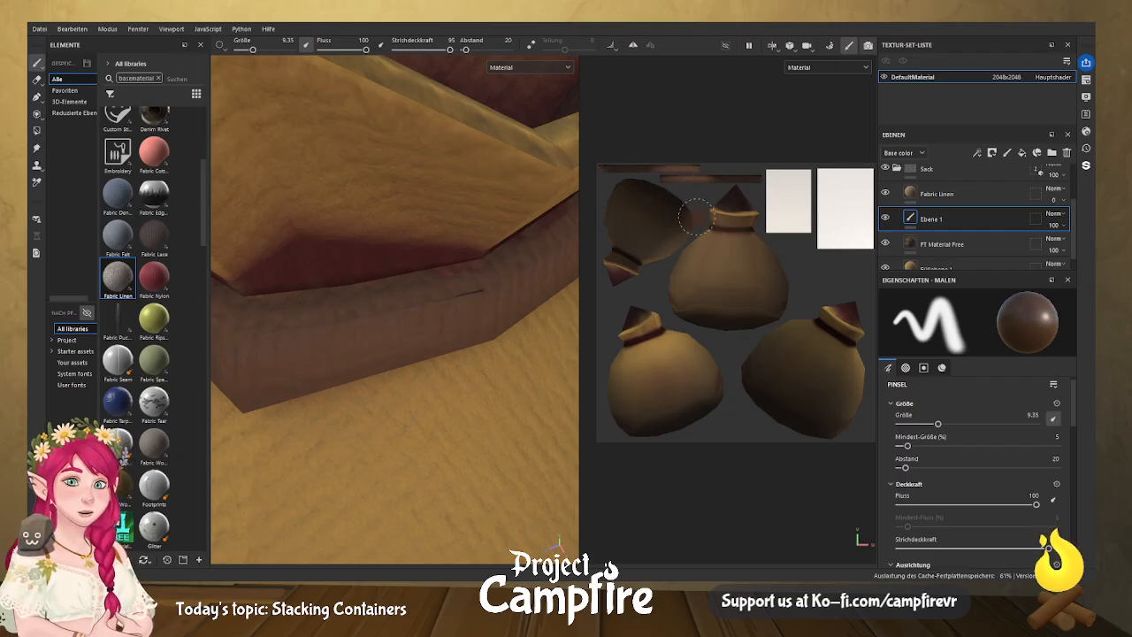
{"action": "scroll", "coordinate": [447, 256], "scroll_direction": "down", "scroll_amount": 8}
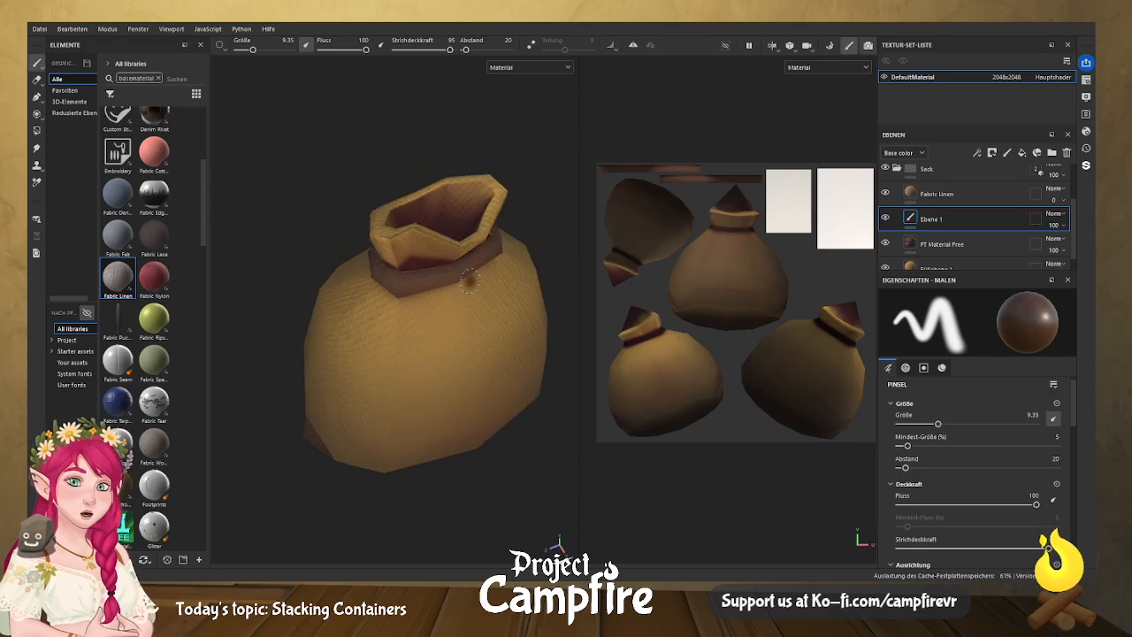
{"action": "scroll", "coordinate": [428, 376], "scroll_direction": "up", "scroll_amount": 10}
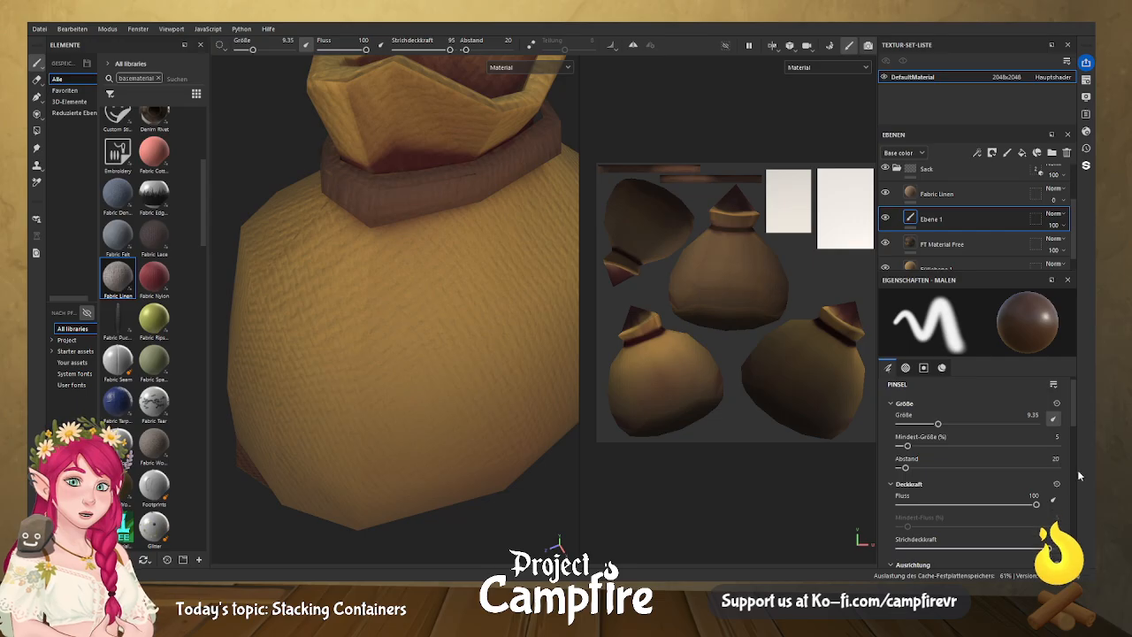
Sample a darker reddish brown from the shadow above the sack's neck band and set the brush's stroke opacity to 62.
{"action": "left_click_drag", "start_coordinate": [1074, 407], "coordinate": [1073, 548]}
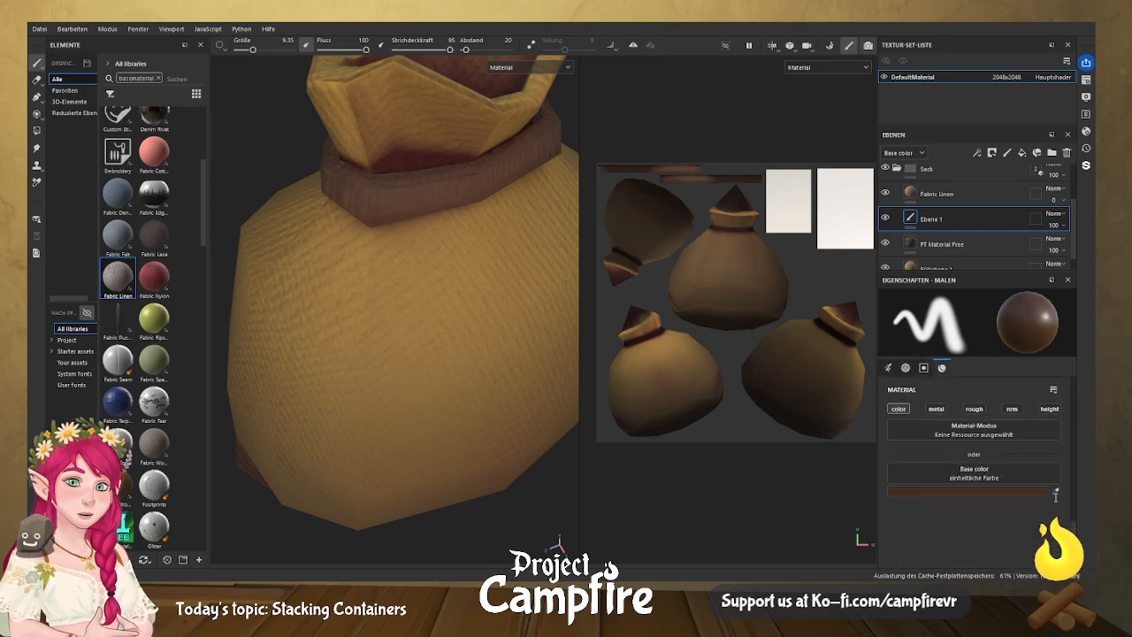
{"action": "left_click", "coordinate": [422, 158]}
{"action": "mouse_move", "coordinate": [1074, 530]}
{"action": "left_mouse_down"}
{"action": "mouse_move", "coordinate": [1073, 422]}
{"action": "mouse_move", "coordinate": [997, 444]}
{"action": "left_mouse_up"}
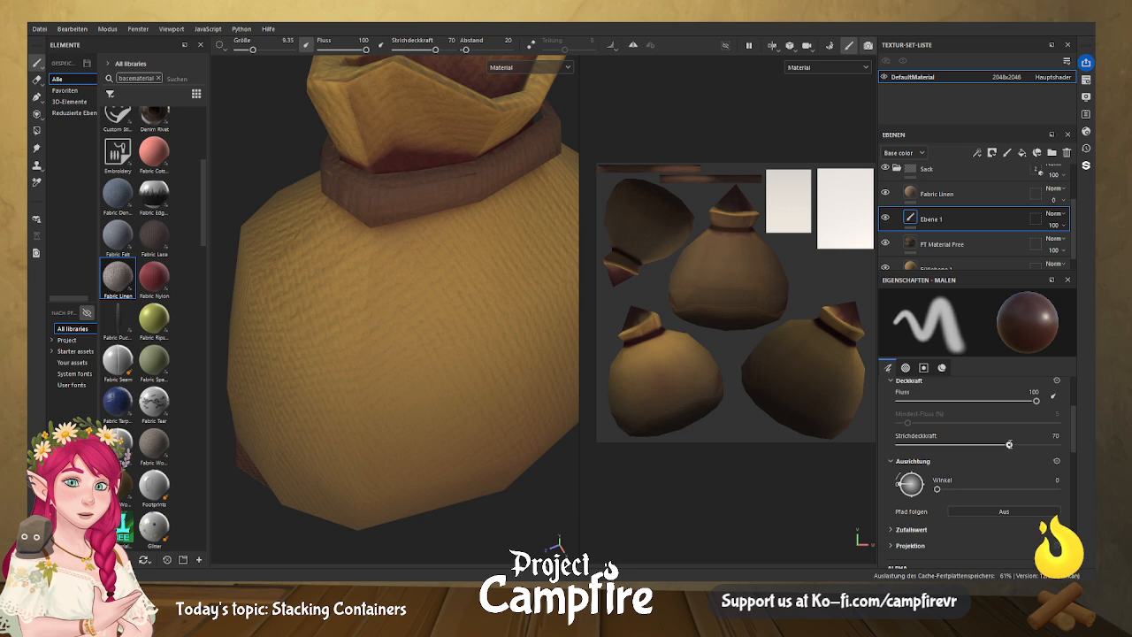
{"action": "scroll", "coordinate": [546, 303], "scroll_direction": "up", "scroll_amount": 2}
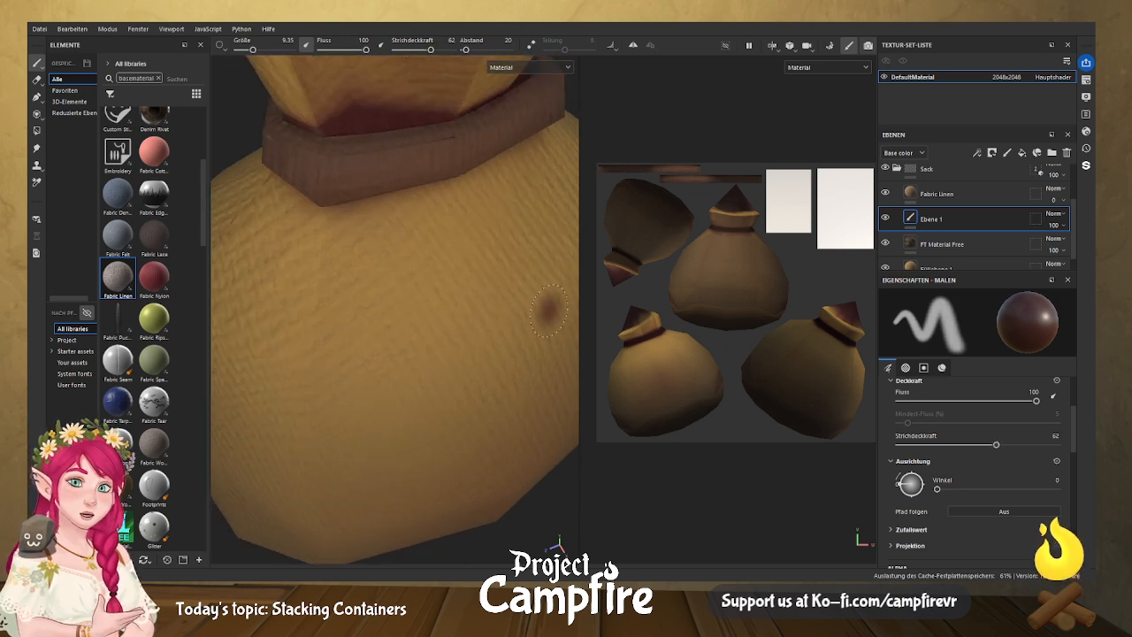
{"action": "scroll", "coordinate": [546, 303], "scroll_direction": "down", "scroll_amount": 3}
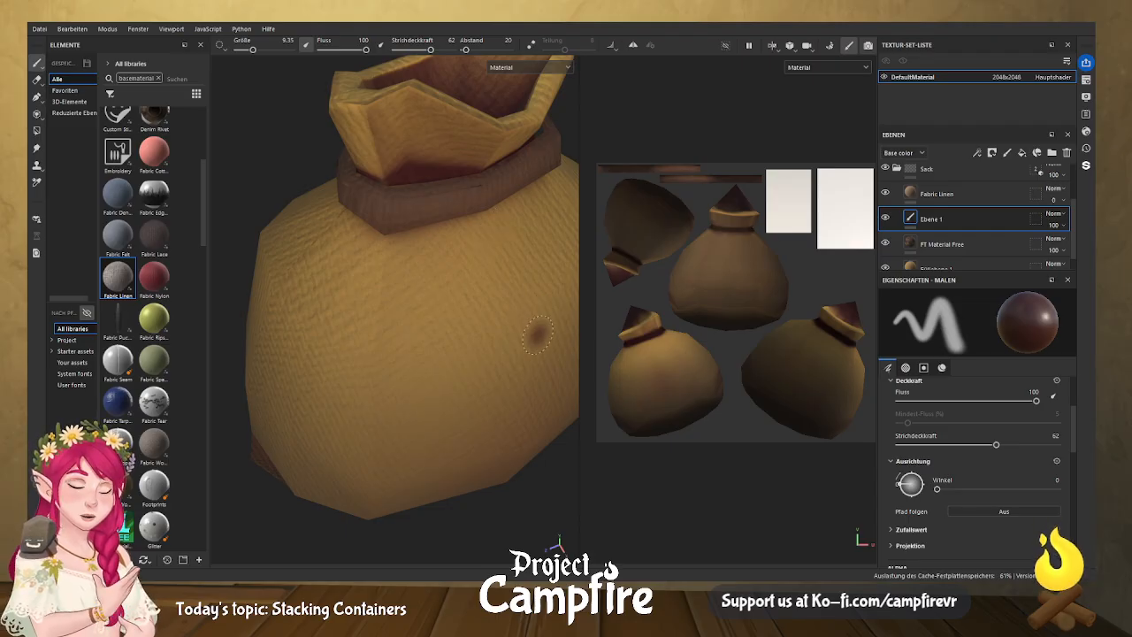
{"action": "left_click_drag", "start_coordinate": [531, 323], "coordinate": [473, 216], "text": "alt"}
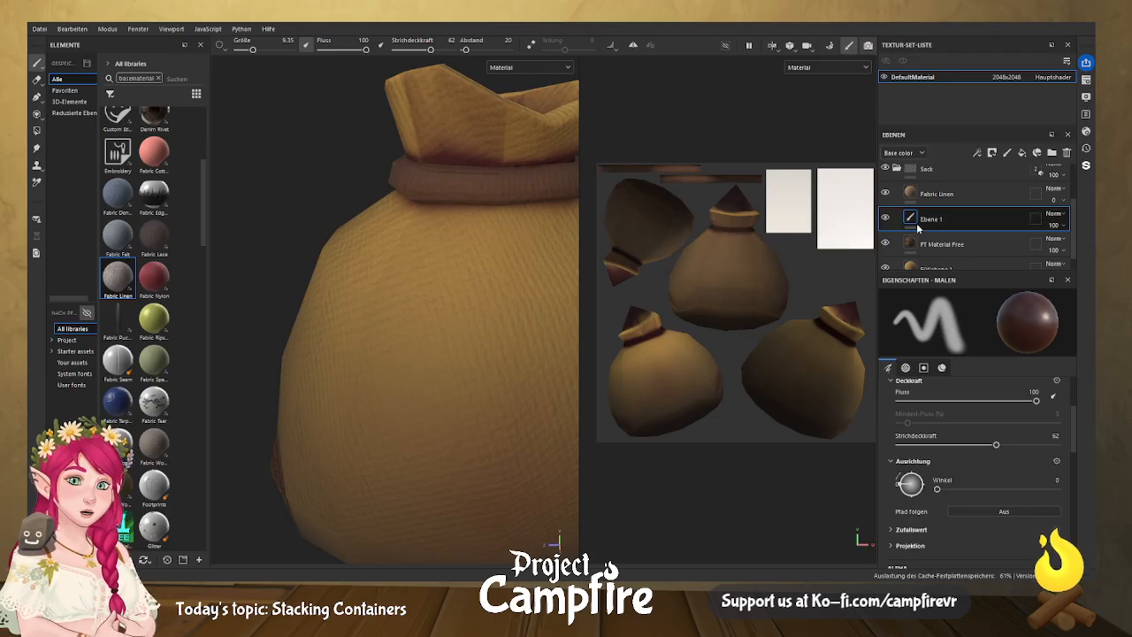
Set Backed Light on the sack's FT Material Free layer to 0.78 and widen the 3D view to show the whole sack.
{"action": "left_click", "coordinate": [973, 244]}
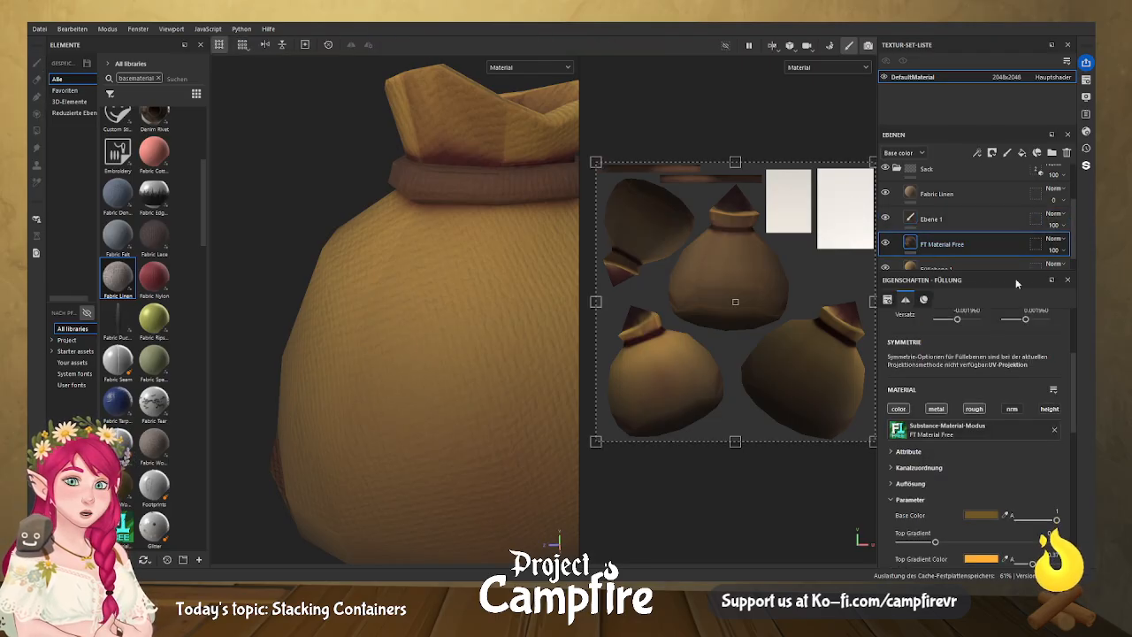
{"action": "scroll", "coordinate": [1072, 409], "scroll_direction": "down", "scroll_amount": 5}
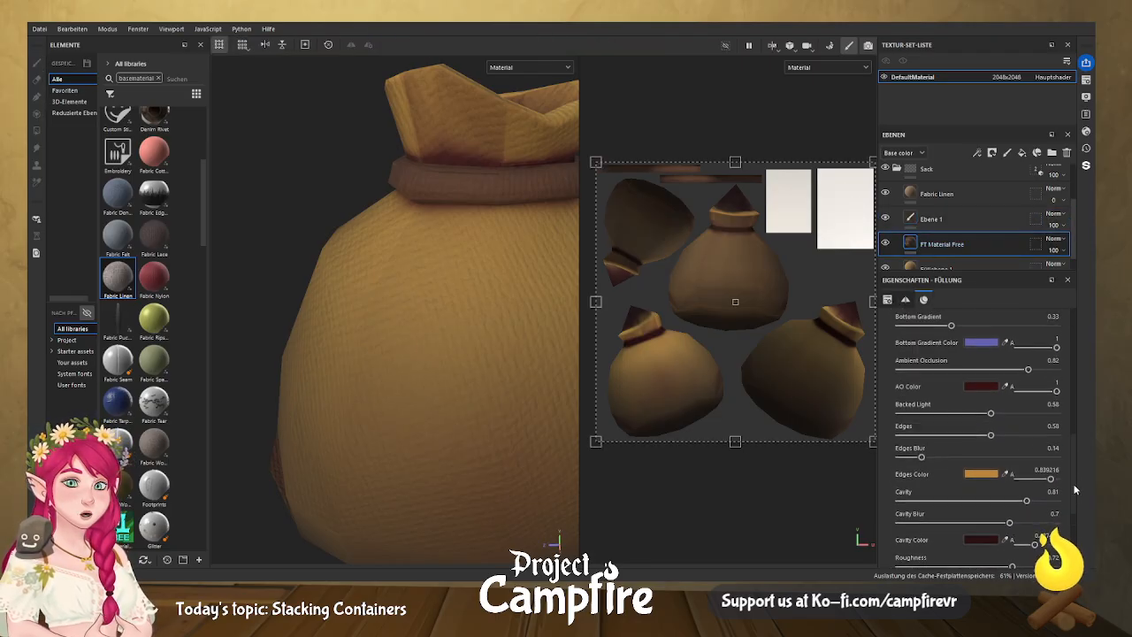
{"action": "left_click_drag", "start_coordinate": [993, 417], "coordinate": [1022, 416]}
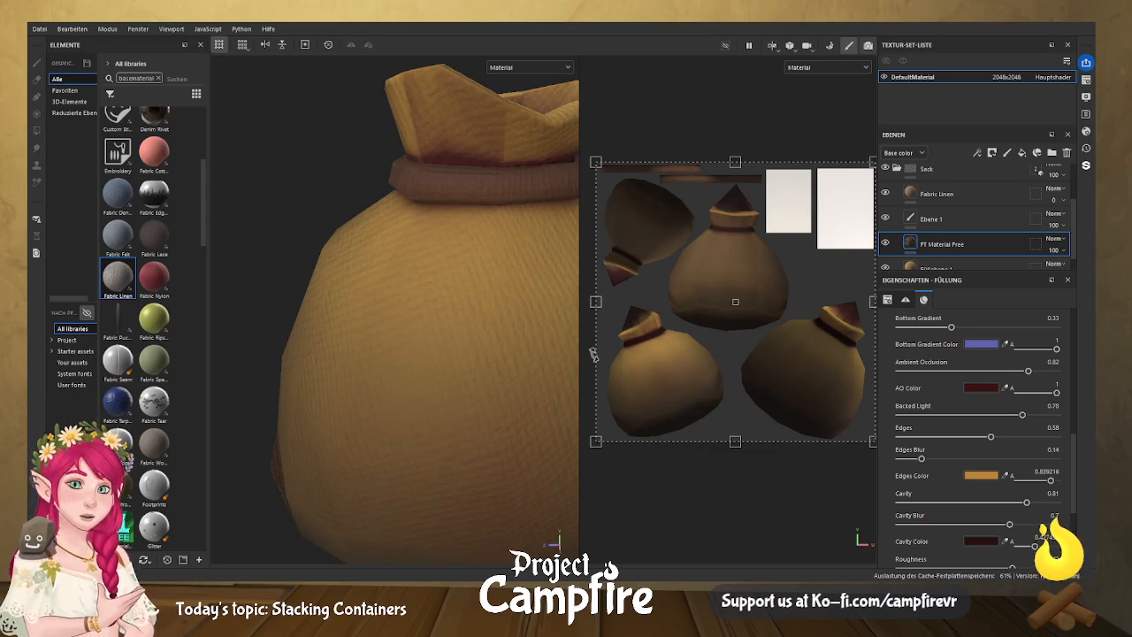
{"action": "left_click_drag", "start_coordinate": [579, 363], "coordinate": [801, 354]}
{"action": "scroll", "coordinate": [680, 340], "scroll_direction": "down", "scroll_amount": 2}
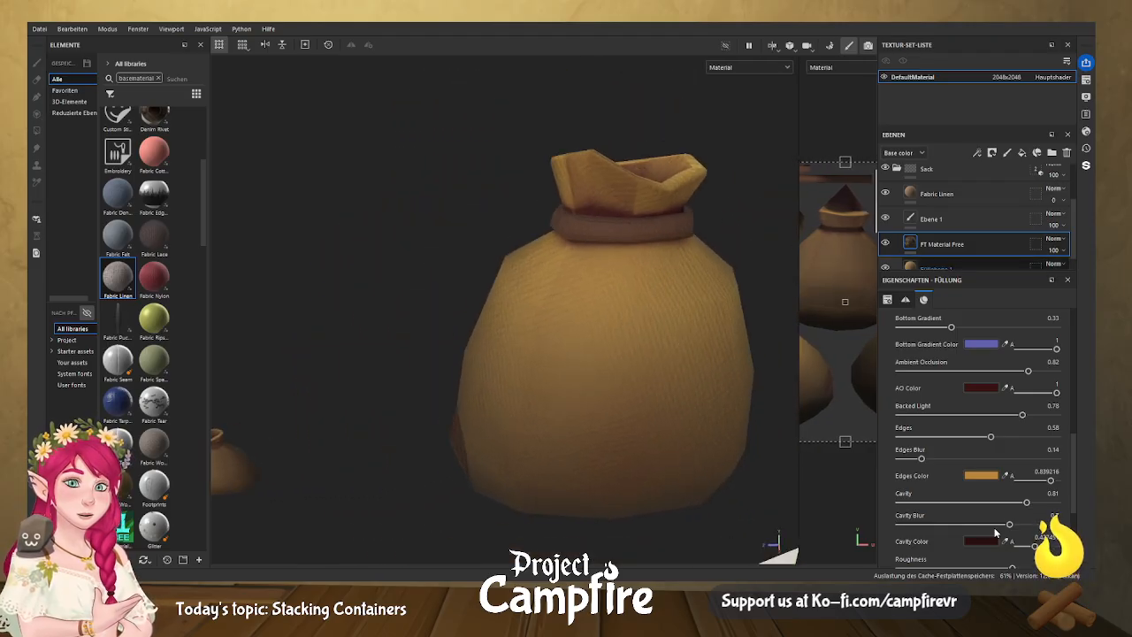
Set the material's Cavity to 0.89, Cavity Blur to 0.78, Cavity Color alpha to 0.52 and Edges Blur to 0.18.
{"action": "scroll", "coordinate": [1069, 451], "scroll_direction": "down", "scroll_amount": 3}
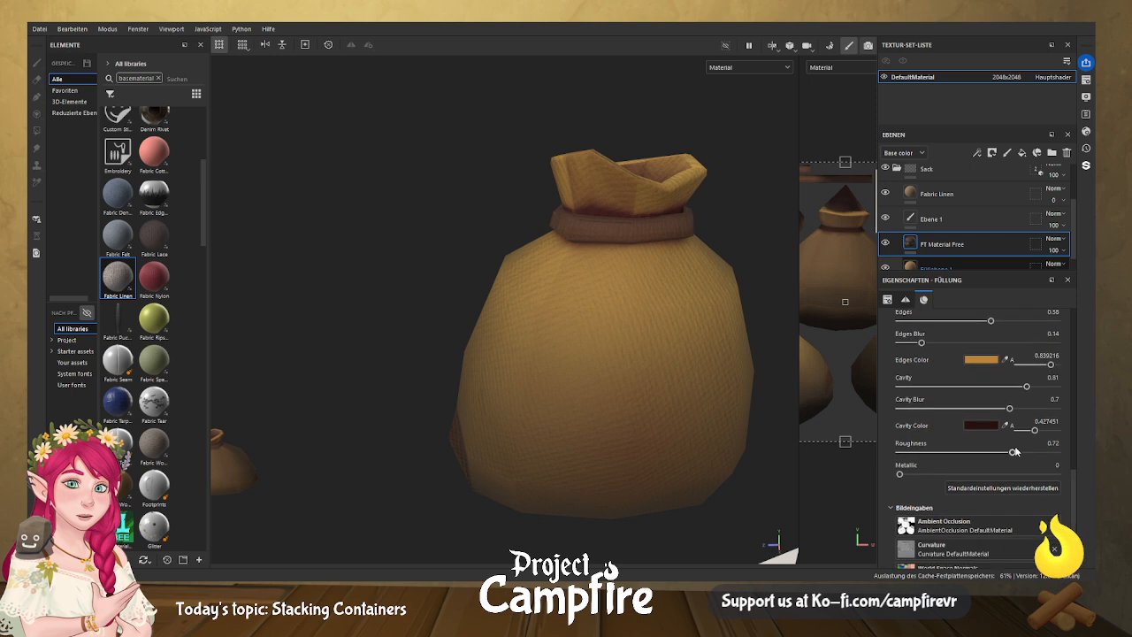
{"action": "left_click_drag", "start_coordinate": [1009, 408], "coordinate": [1040, 389]}
{"action": "left_click_drag", "start_coordinate": [1037, 431], "coordinate": [1038, 430]}
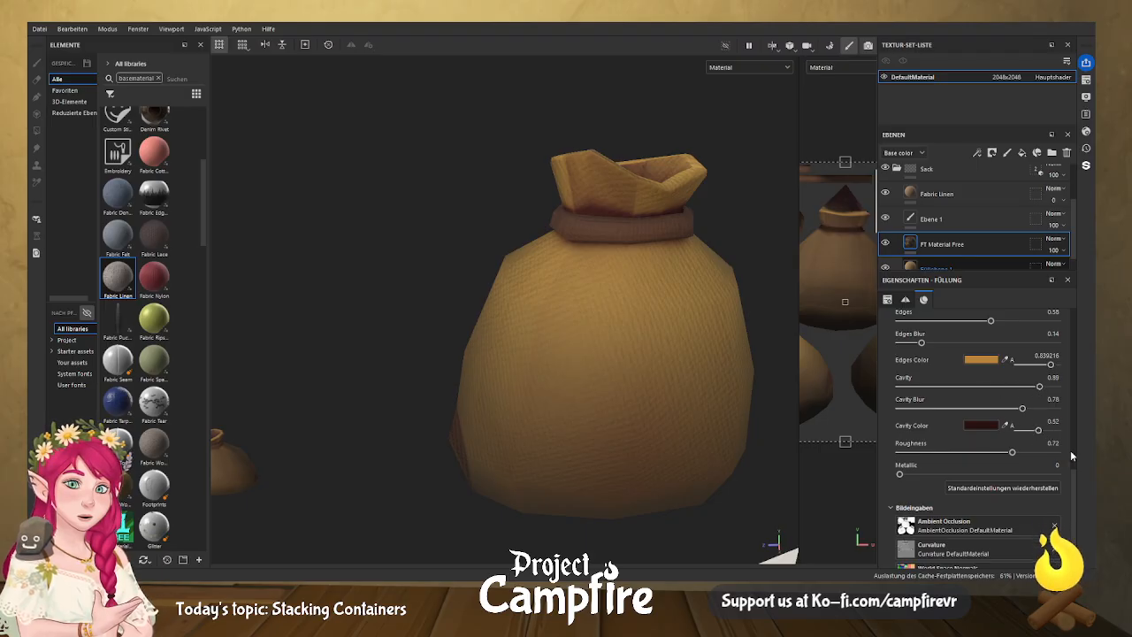
{"action": "mouse_move", "coordinate": [921, 344]}
{"action": "left_mouse_down"}
{"action": "mouse_move", "coordinate": [977, 347]}
{"action": "mouse_move", "coordinate": [927, 344]}
{"action": "left_mouse_up"}
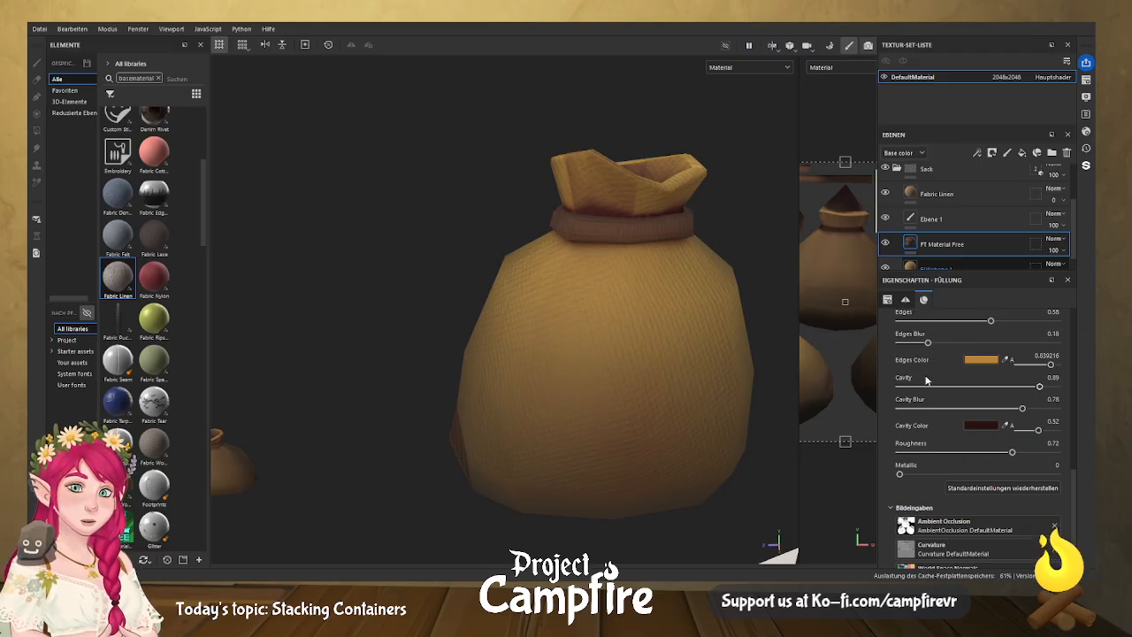
Set Backed Light to 0.76, Edges to 0.79 and Ambient Occlusion to 0.7, and change the Bottom Gradient Color to a reddish orange-brown.
{"action": "scroll", "coordinate": [1072, 482], "scroll_direction": "up", "scroll_amount": 3}
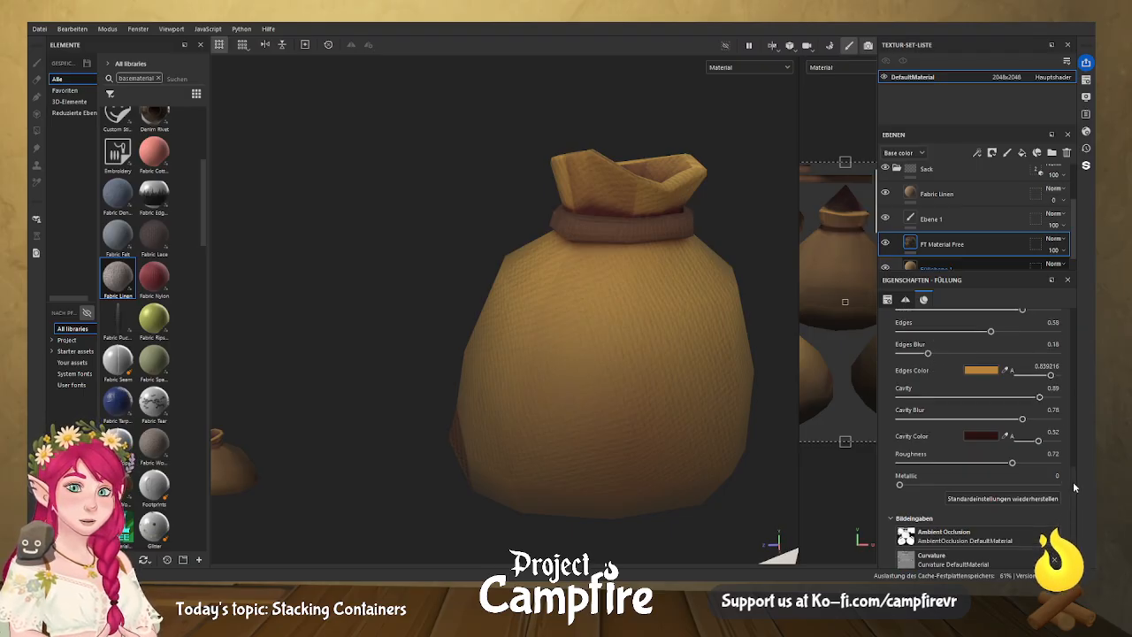
{"action": "left_click_drag", "start_coordinate": [990, 419], "coordinate": [1019, 399]}
{"action": "mouse_move", "coordinate": [1027, 354]}
{"action": "left_mouse_down"}
{"action": "mouse_move", "coordinate": [980, 357]}
{"action": "mouse_move", "coordinate": [1009, 355]}
{"action": "left_mouse_up"}
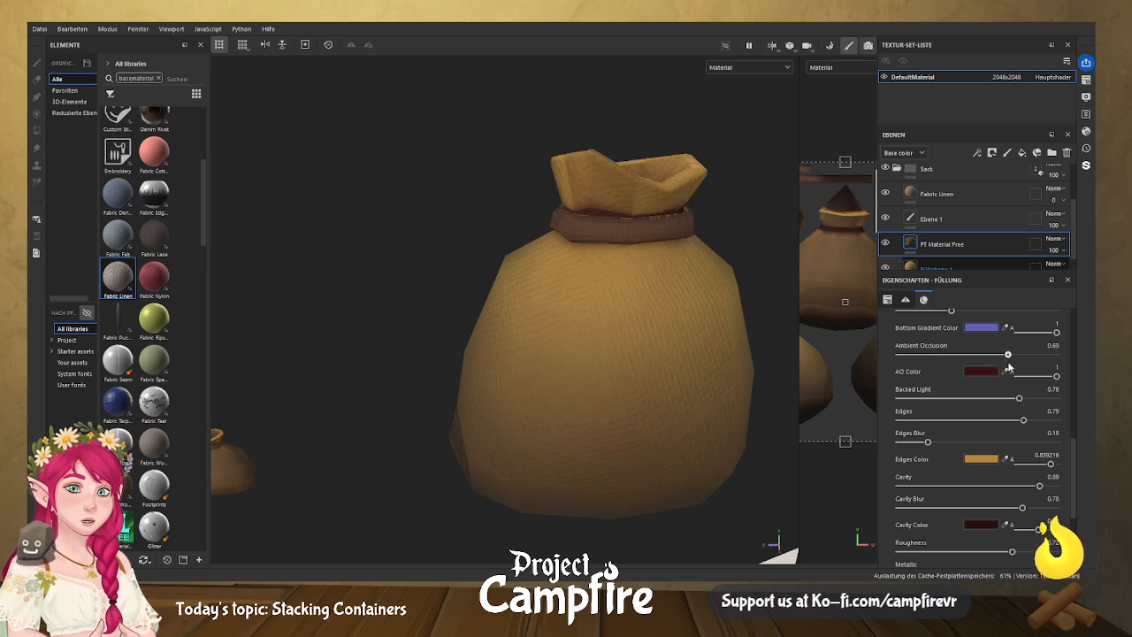
{"action": "left_click_drag", "start_coordinate": [1073, 457], "coordinate": [1075, 424]}
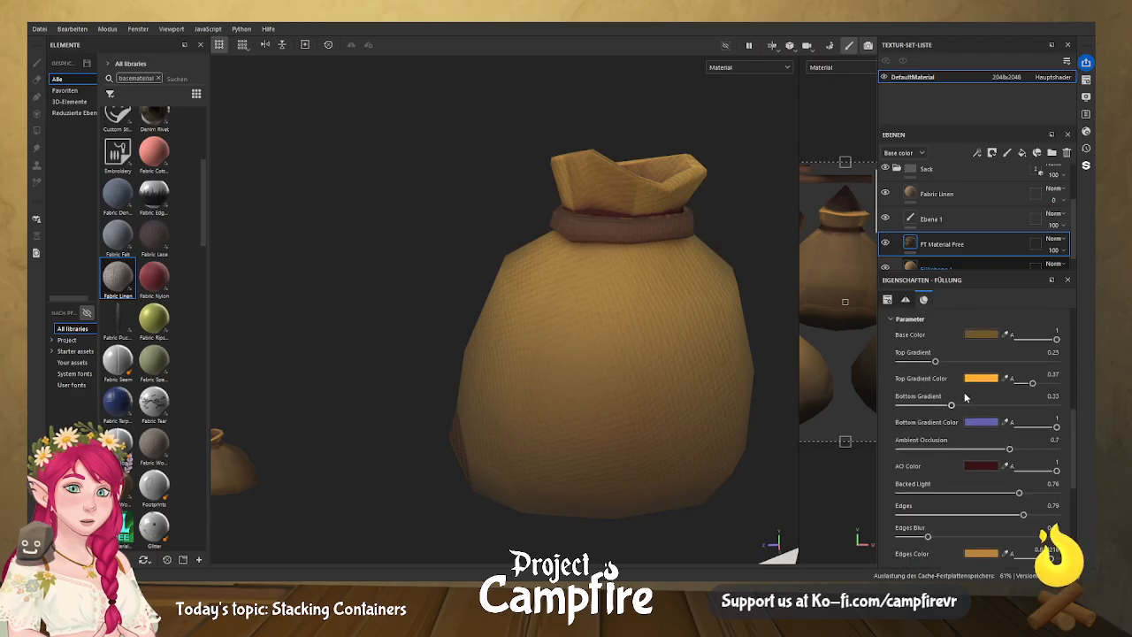
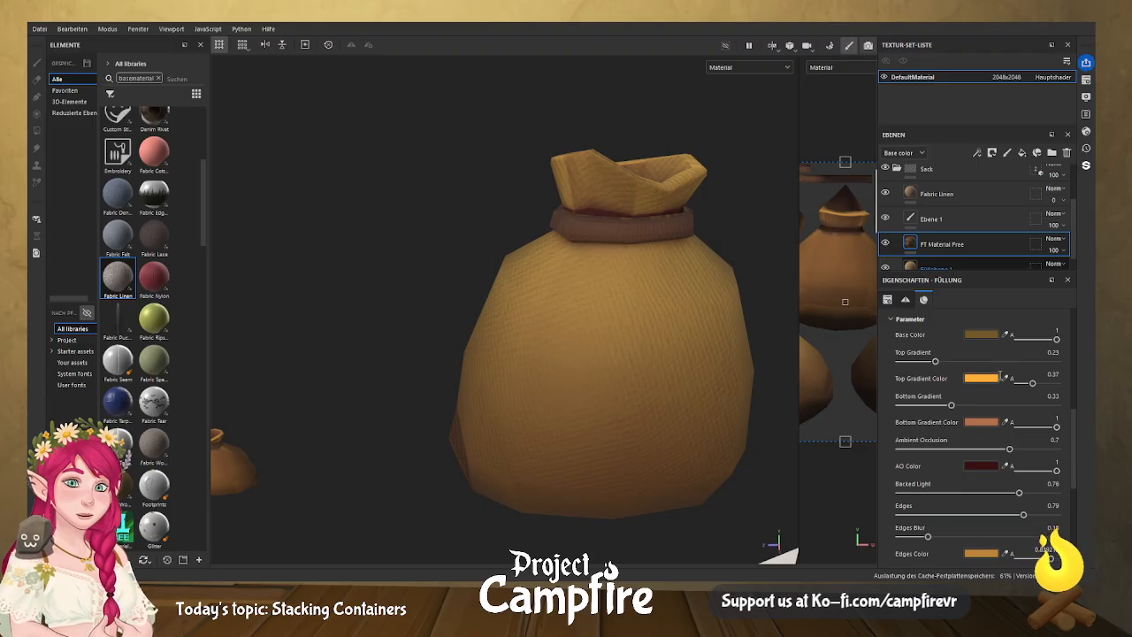
{"action": "scroll", "coordinate": [999, 379], "scroll_direction": "up", "scroll_amount": 3}
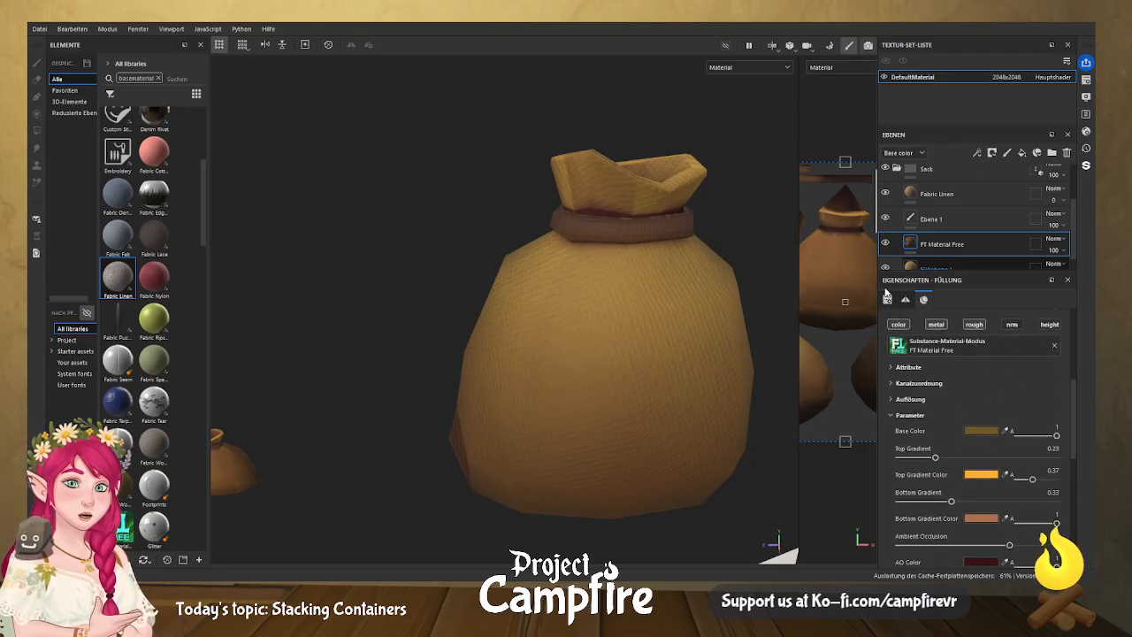
Set Edges Blur to 0.34, Cavity Blur to 0.84, Cavity to 0.85 and Edges to 0.48 on the sack material.
{"action": "scroll", "coordinate": [976, 478], "scroll_direction": "down", "scroll_amount": 3}
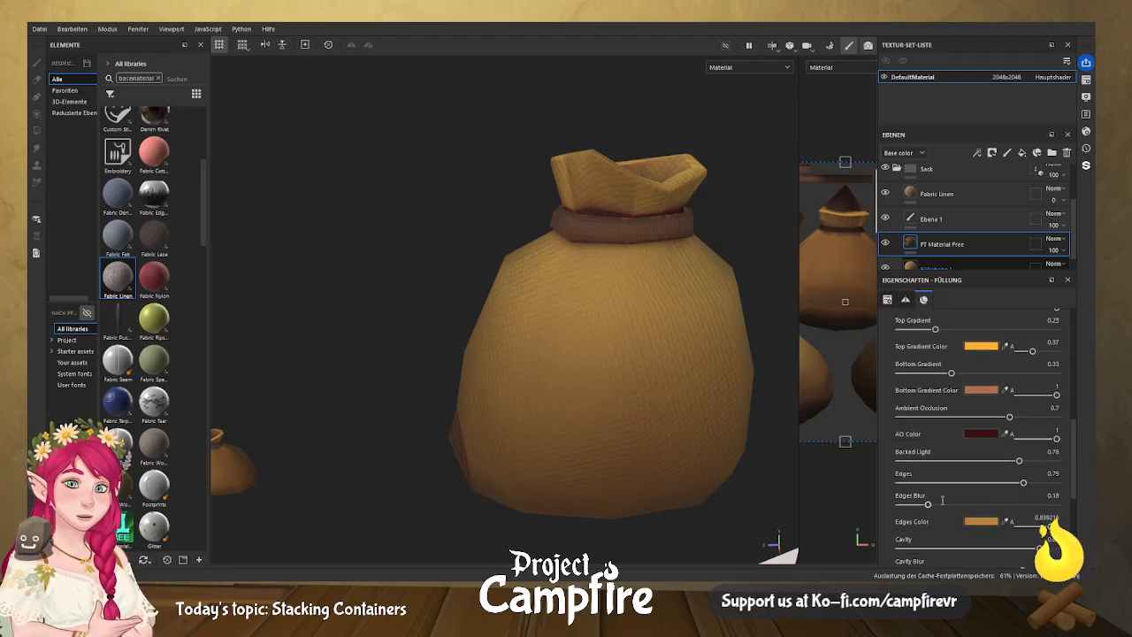
{"action": "left_click_drag", "start_coordinate": [932, 503], "coordinate": [993, 504]}
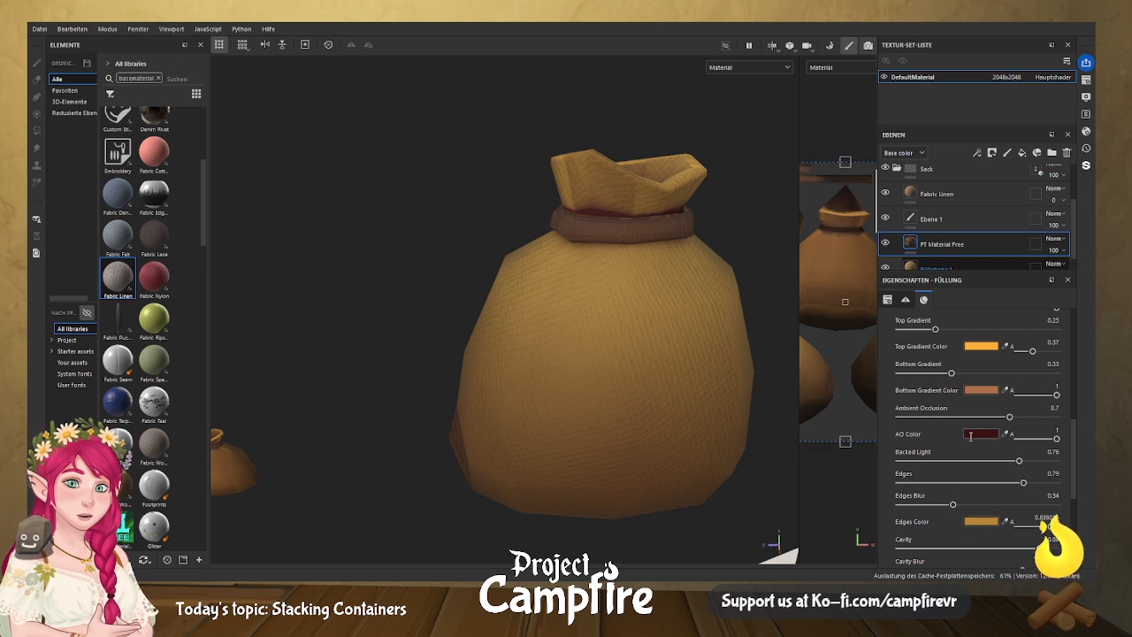
{"action": "scroll", "coordinate": [994, 466], "scroll_direction": "down", "scroll_amount": 3}
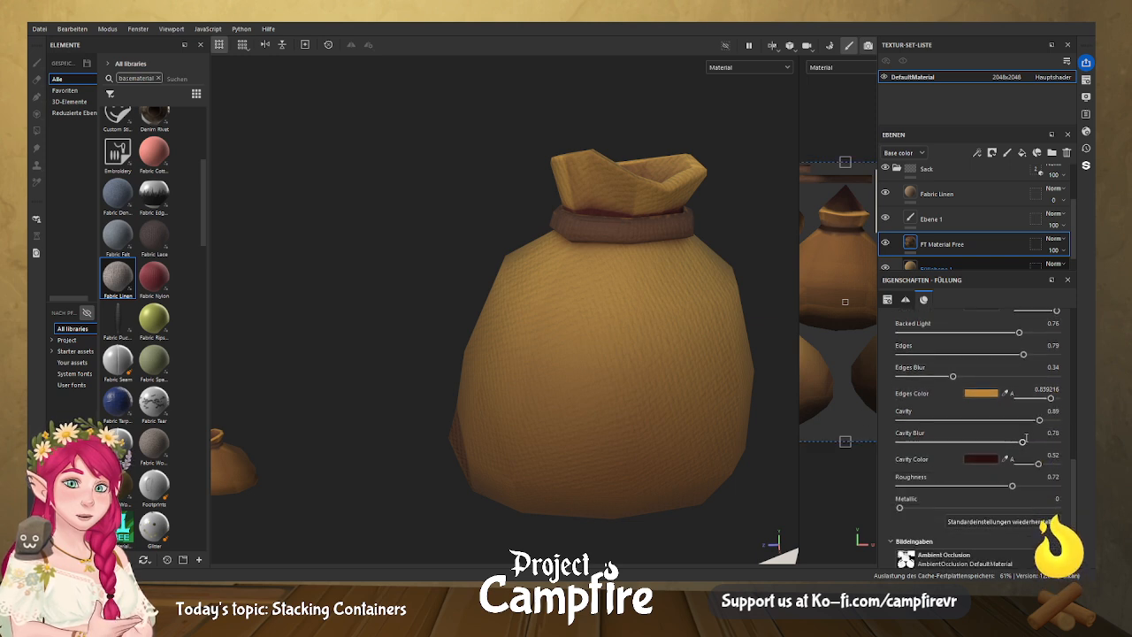
{"action": "left_click_drag", "start_coordinate": [1022, 442], "coordinate": [1032, 420]}
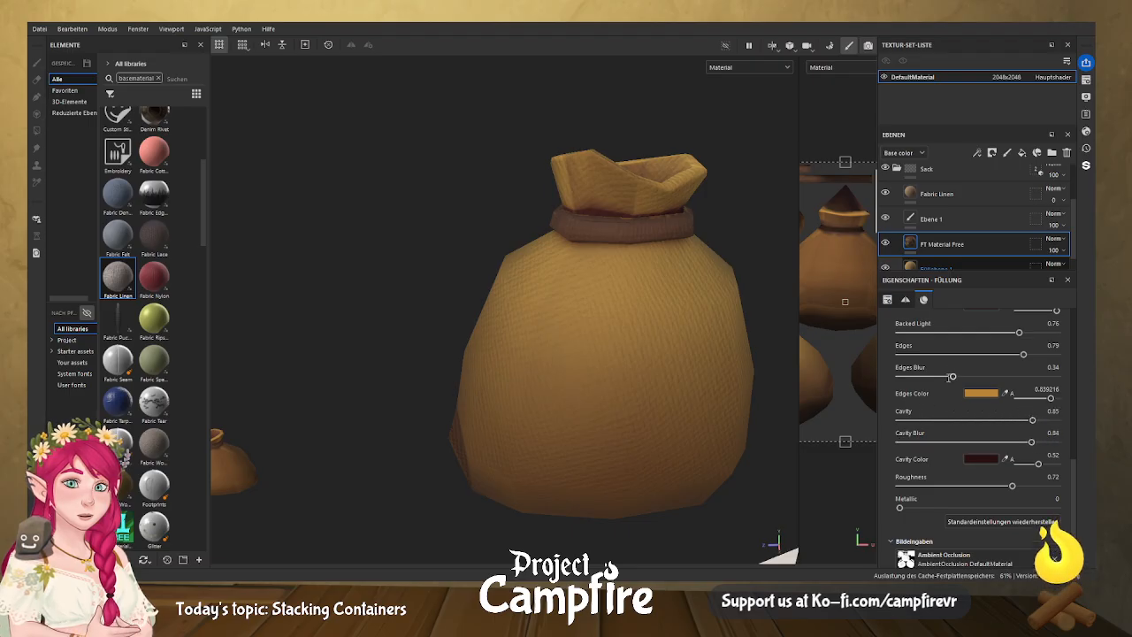
{"action": "mouse_move", "coordinate": [1023, 354]}
{"action": "left_mouse_down"}
{"action": "mouse_move", "coordinate": [951, 355]}
{"action": "mouse_move", "coordinate": [1013, 354]}
{"action": "mouse_move", "coordinate": [970, 354]}
{"action": "left_mouse_up"}
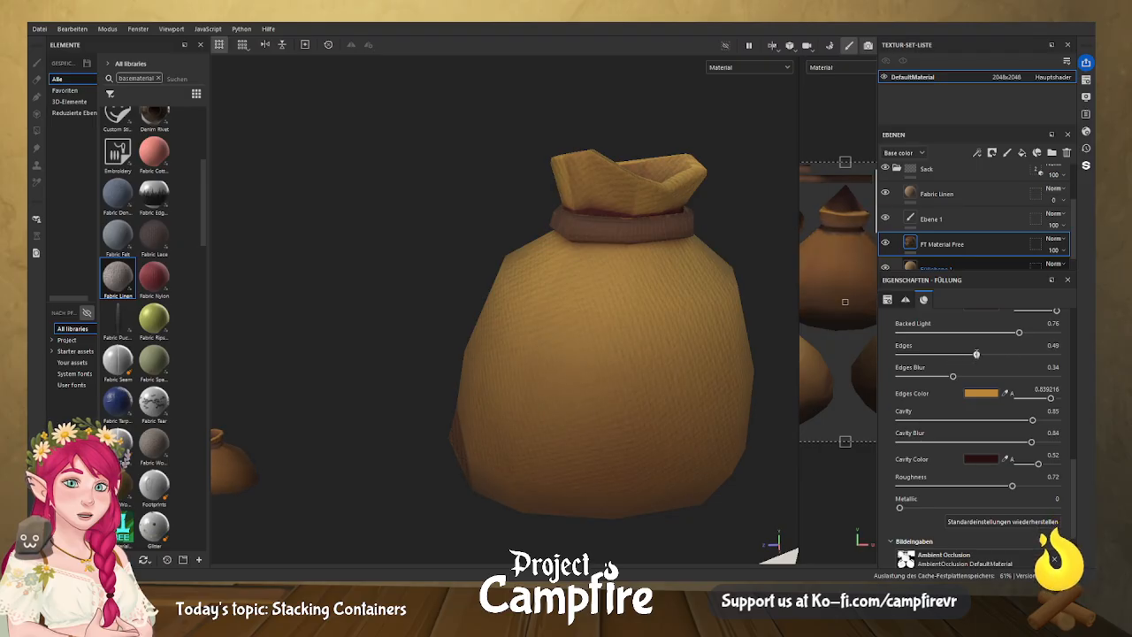
Raise the sack material's Roughness slightly, keep Metallic at 0, and set Ambient Occlusion to 0.84.
{"action": "scroll", "coordinate": [1026, 368], "scroll_direction": "down", "scroll_amount": 2}
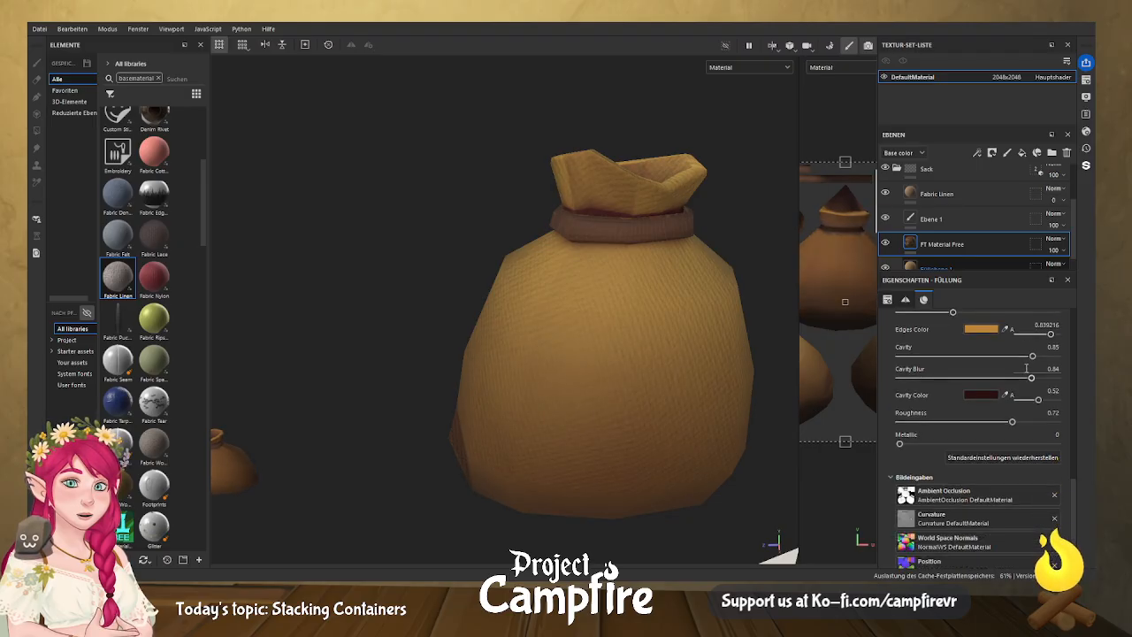
{"action": "mouse_move", "coordinate": [899, 443]}
{"action": "left_mouse_down"}
{"action": "mouse_move", "coordinate": [937, 443]}
{"action": "mouse_move", "coordinate": [865, 440]}
{"action": "left_mouse_up"}
{"action": "left_click_drag", "start_coordinate": [1013, 422], "coordinate": [1025, 422]}
{"action": "scroll", "coordinate": [1040, 413], "scroll_direction": "up", "scroll_amount": 4}
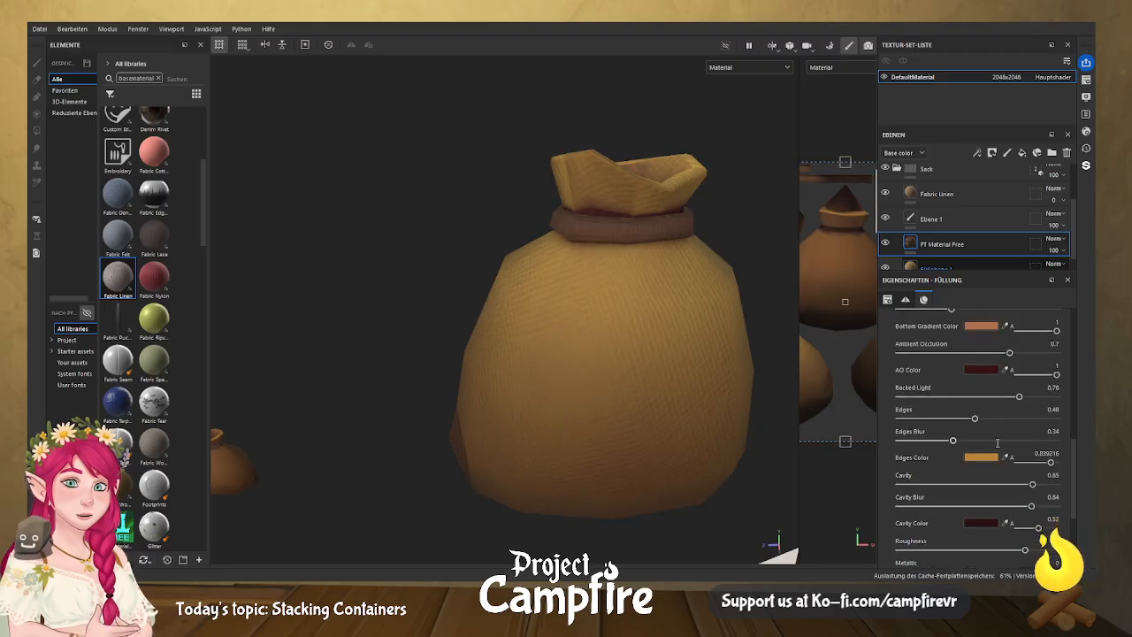
{"action": "scroll", "coordinate": [993, 403], "scroll_direction": "up", "scroll_amount": 2}
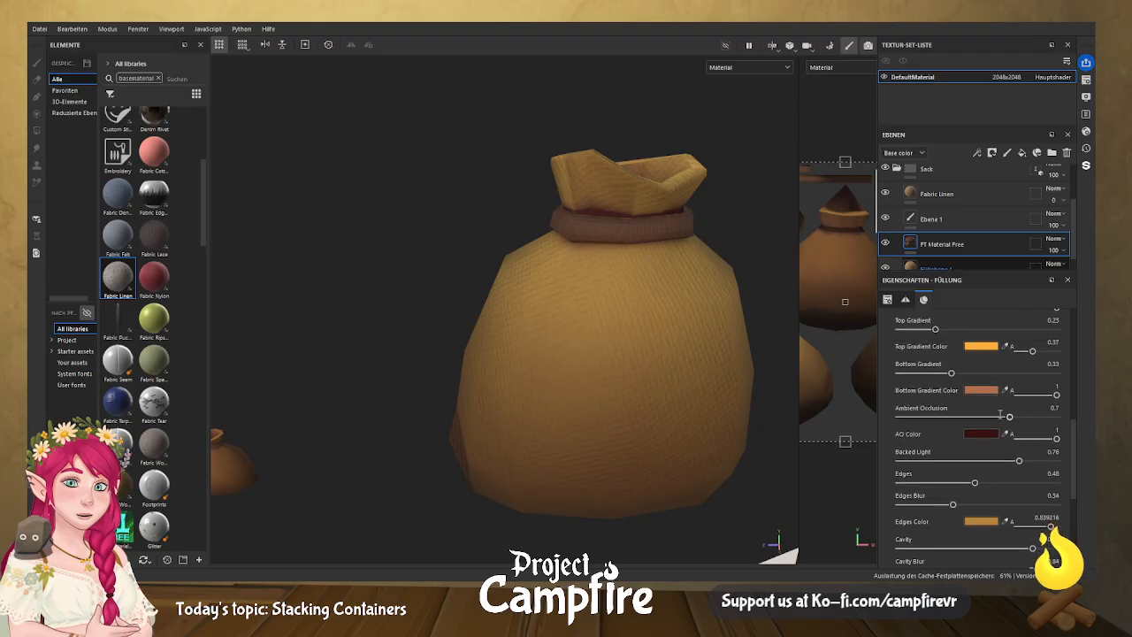
{"action": "left_click_drag", "start_coordinate": [1010, 416], "coordinate": [1025, 417]}
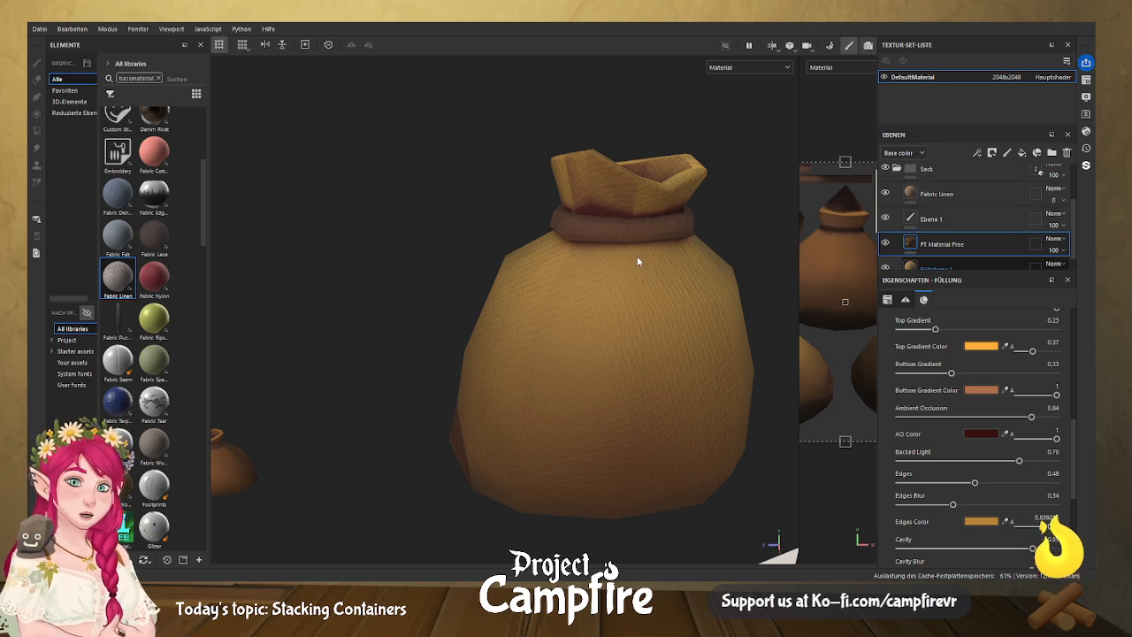
Inspect the adjusted fabric shading on the sack's underside and opposite side.
{"action": "scroll", "coordinate": [489, 545], "scroll_direction": "up", "scroll_amount": 1}
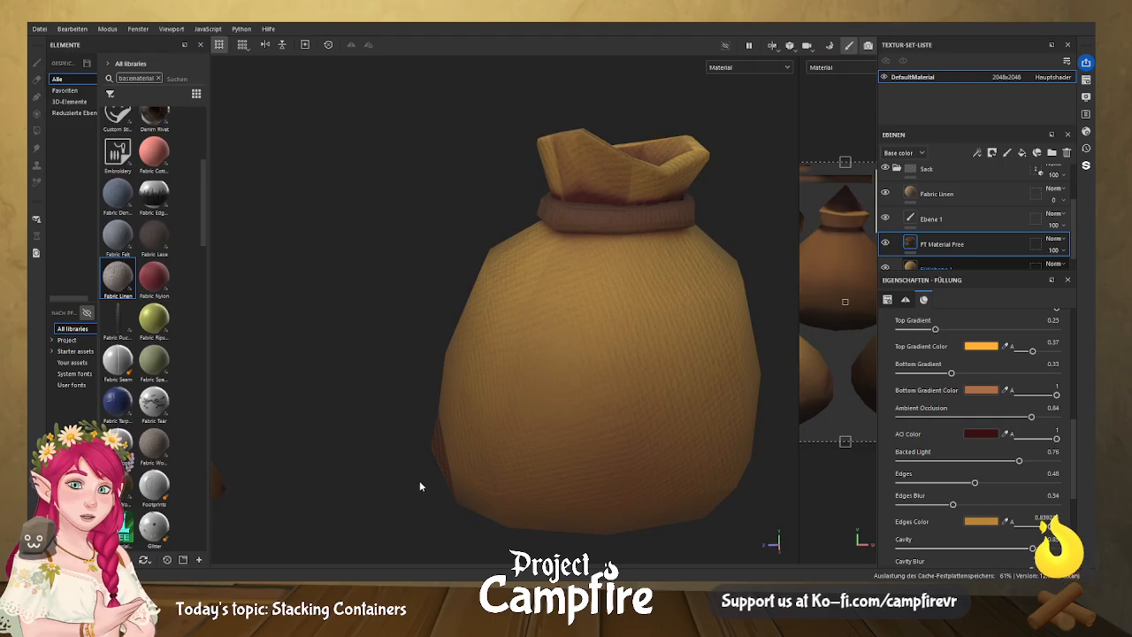
{"action": "left_click_drag", "start_coordinate": [410, 501], "coordinate": [552, 331], "text": "alt"}
{"action": "left_click_drag", "start_coordinate": [389, 447], "coordinate": [379, 420], "text": "alt"}
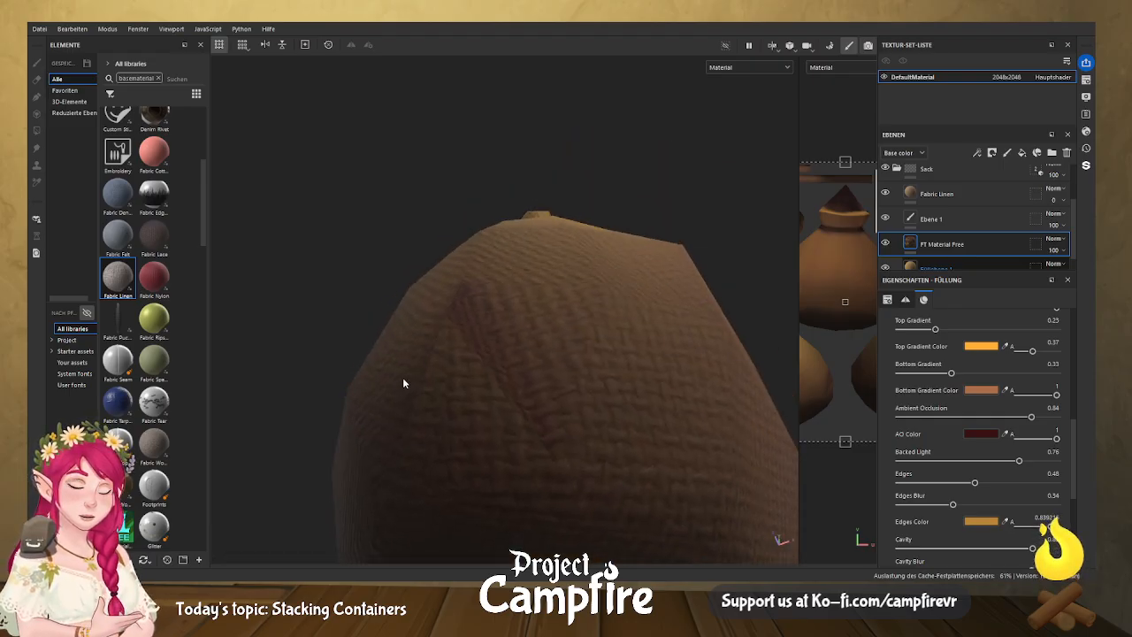
{"action": "scroll", "coordinate": [402, 382], "scroll_direction": "down", "scroll_amount": 6}
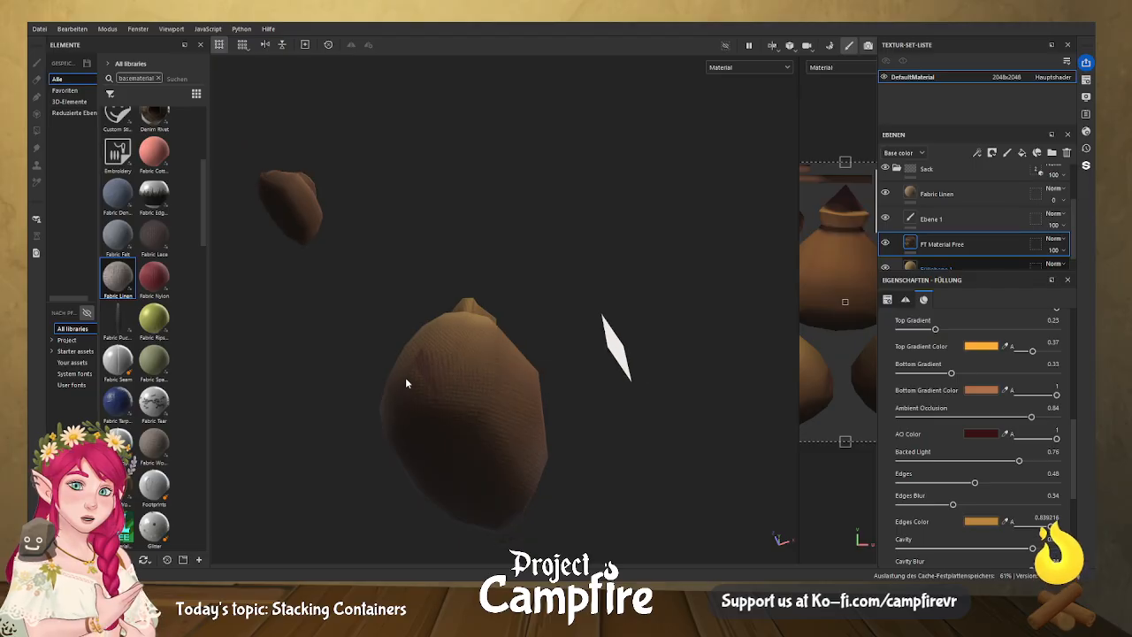
{"action": "scroll", "coordinate": [517, 354], "scroll_direction": "down", "scroll_amount": 1}
{"action": "scroll", "coordinate": [552, 353], "scroll_direction": "up", "scroll_amount": 3}
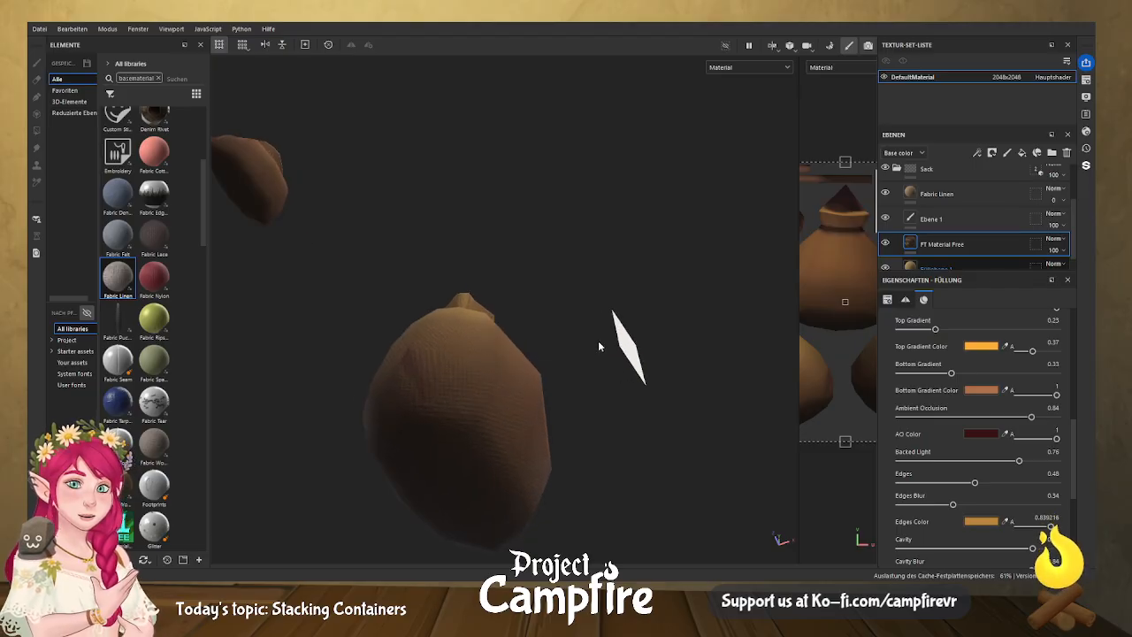
{"action": "left_click_drag", "start_coordinate": [635, 329], "coordinate": [875, 416], "text": "alt"}
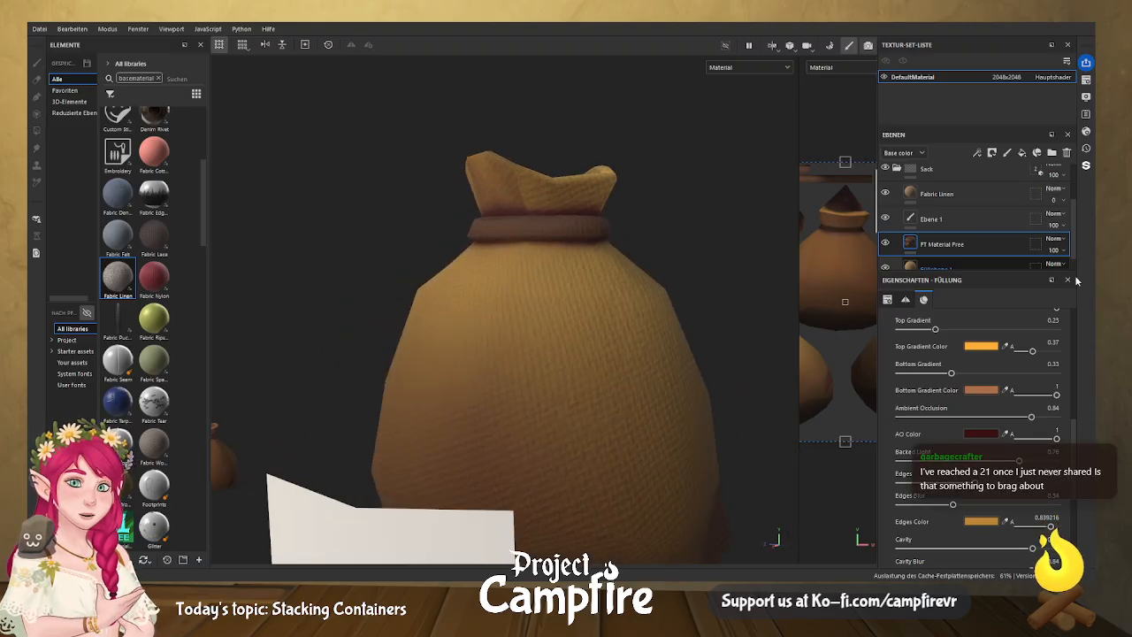
Select the paint layer Ebene 1 in the Sack group and set the brush flow to 87, keeping its pen pressure off.
{"action": "scroll", "coordinate": [998, 231], "scroll_direction": "up", "scroll_amount": 1}
{"action": "scroll", "coordinate": [994, 230], "scroll_direction": "down", "scroll_amount": 1}
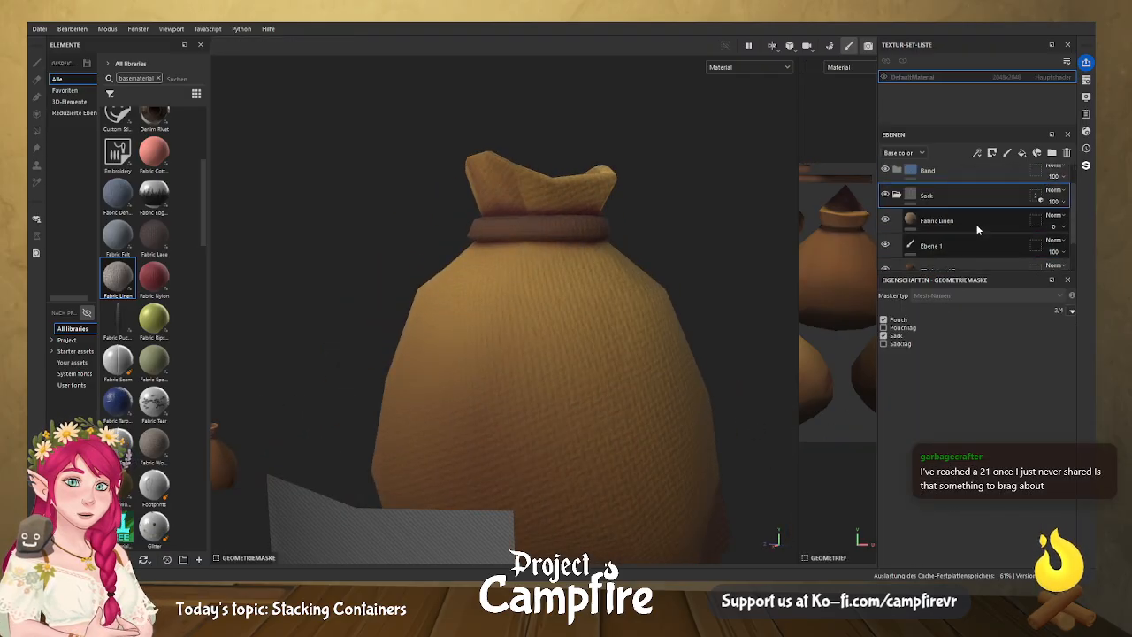
{"action": "left_click", "coordinate": [981, 246]}
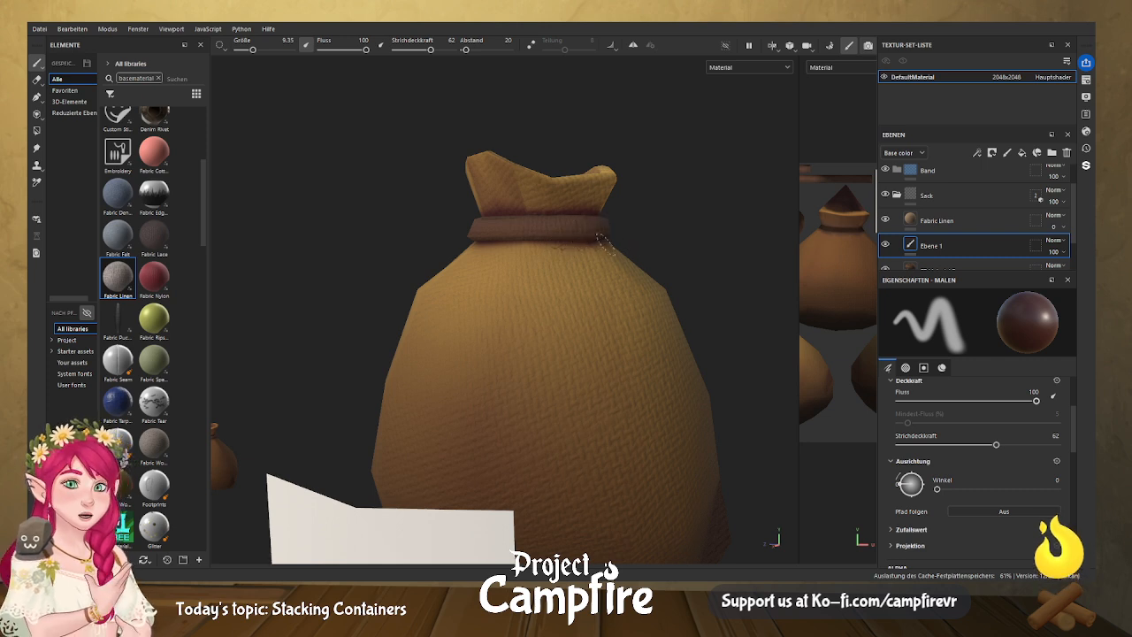
{"action": "key", "text": "ctrl"}
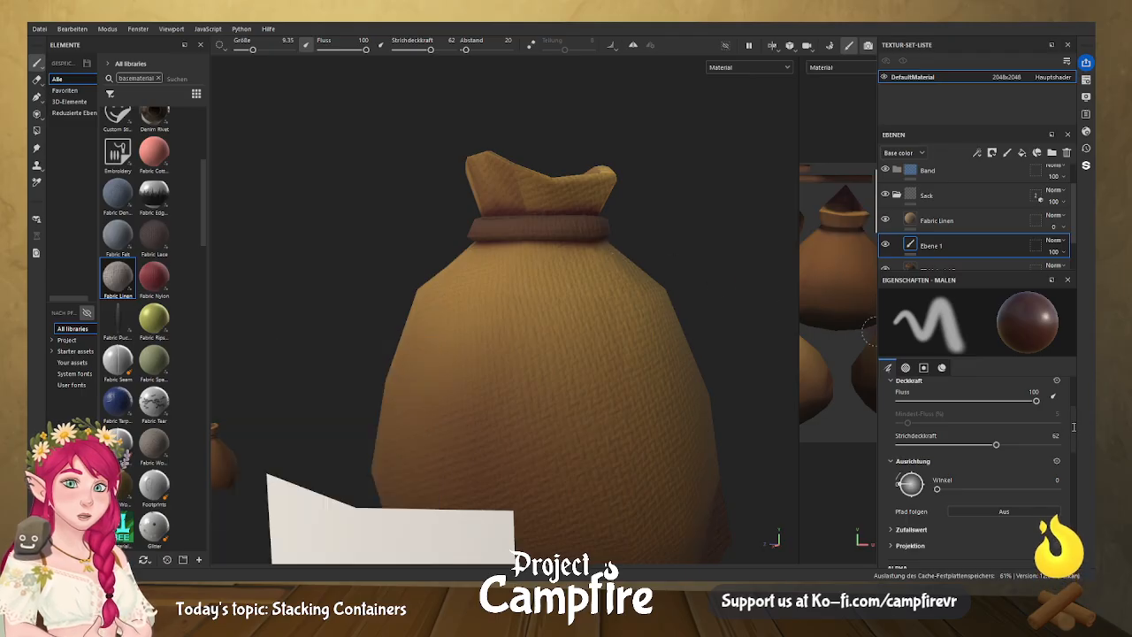
{"action": "scroll", "coordinate": [1072, 437], "scroll_direction": "up", "scroll_amount": 3}
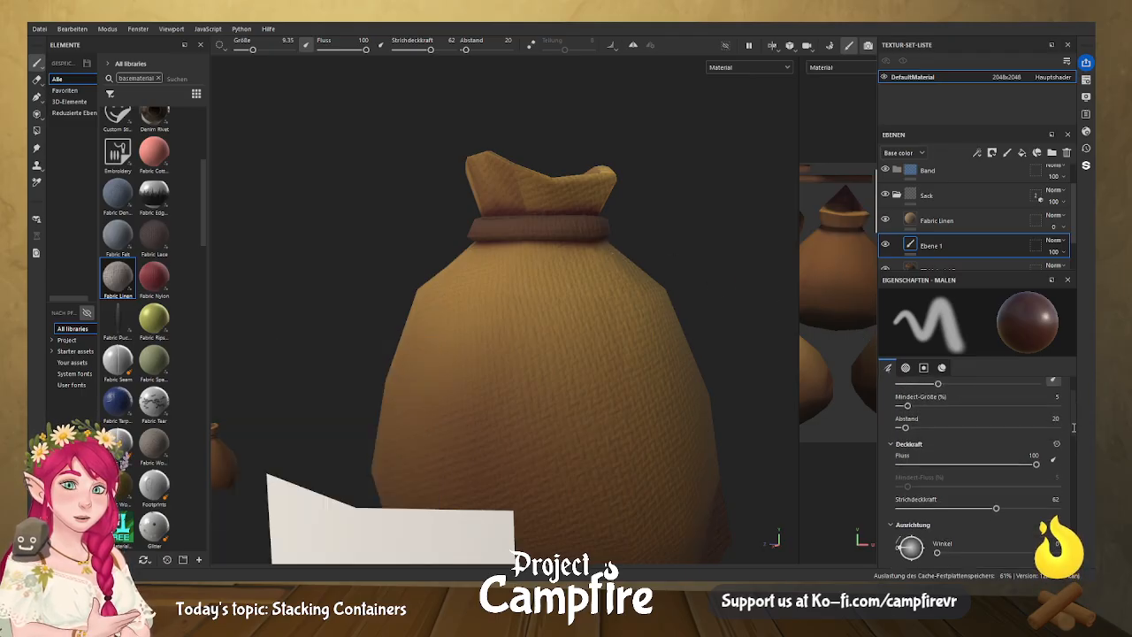
{"action": "left_click", "coordinate": [1052, 468]}
{"action": "left_click", "coordinate": [1052, 470]}
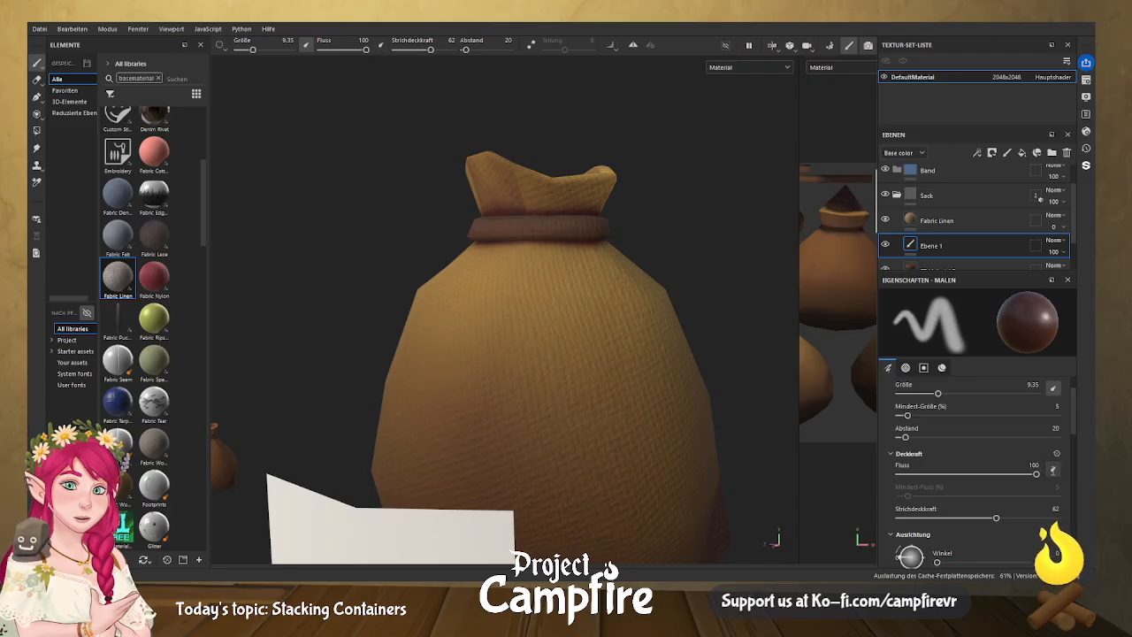
{"action": "mouse_move", "coordinate": [1036, 474]}
{"action": "left_mouse_down"}
{"action": "mouse_move", "coordinate": [973, 475]}
{"action": "mouse_move", "coordinate": [1018, 475]}
{"action": "left_mouse_up"}
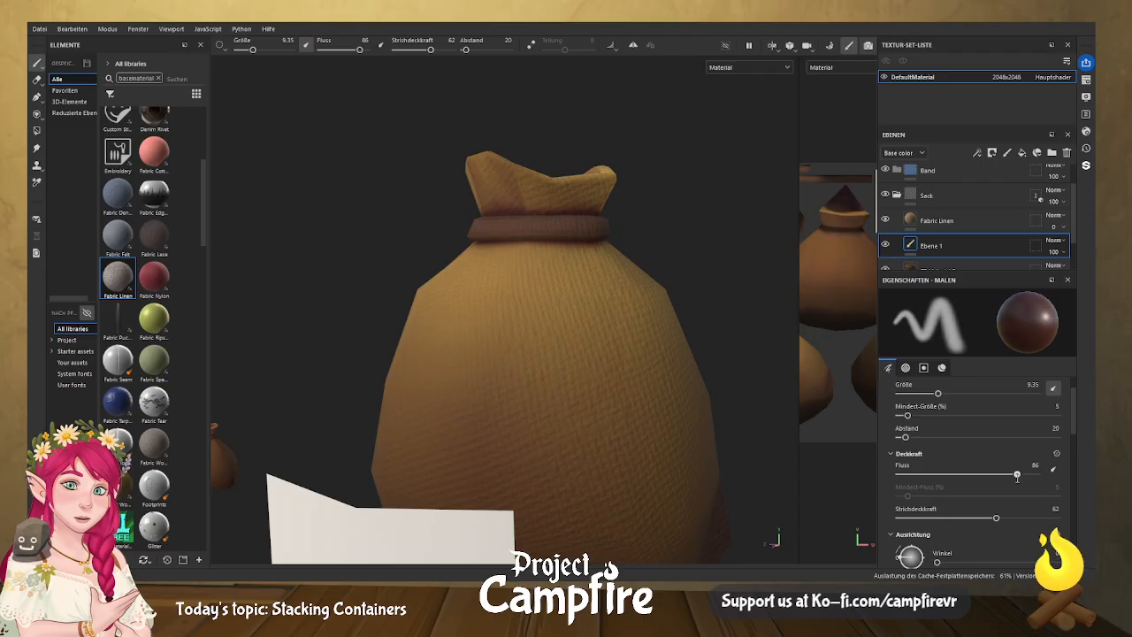
Turn off pen pressure control for the brush size and review the remaining brush settings.
{"action": "scroll", "coordinate": [1073, 430], "scroll_direction": "up", "scroll_amount": 2}
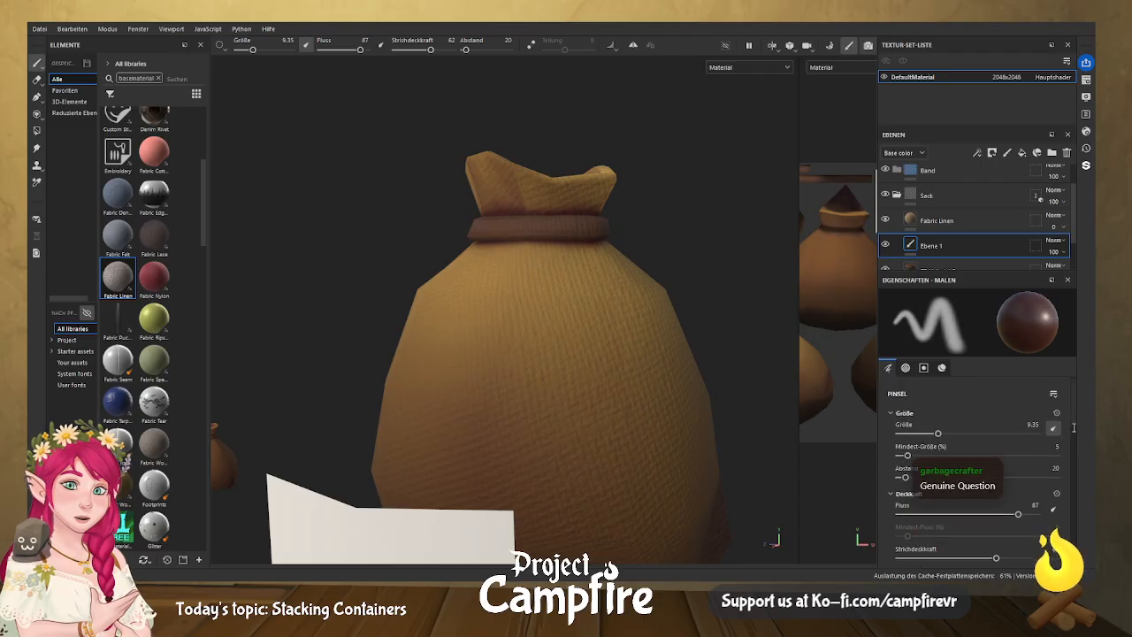
{"action": "left_click", "coordinate": [1052, 428]}
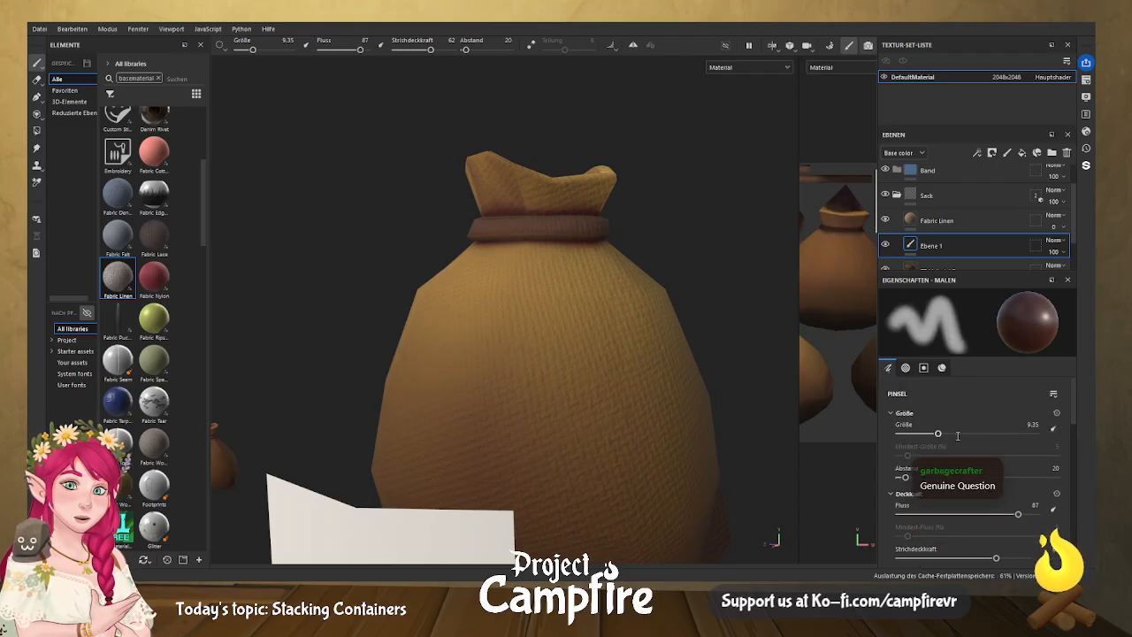
{"action": "scroll", "coordinate": [1074, 440], "scroll_direction": "down", "scroll_amount": 3}
{"action": "scroll", "coordinate": [1073, 440], "scroll_direction": "down", "scroll_amount": 4}
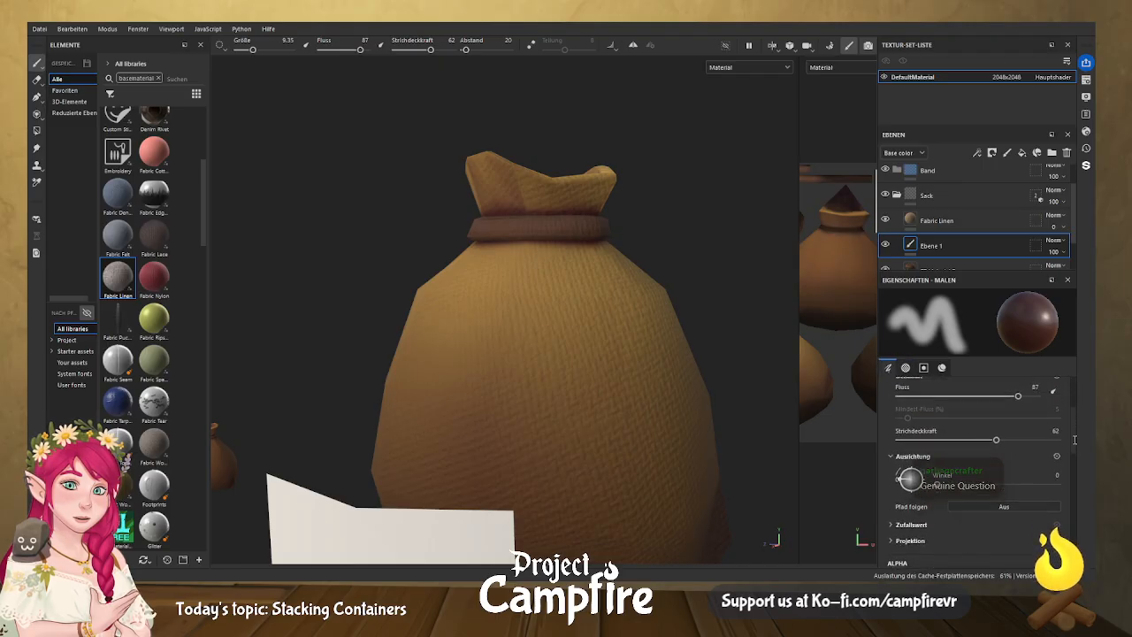
Paint dark shading onto the large sack's fabric along the lower edge of its neck band.
{"action": "scroll", "coordinate": [1044, 477], "scroll_direction": "down", "scroll_amount": 4}
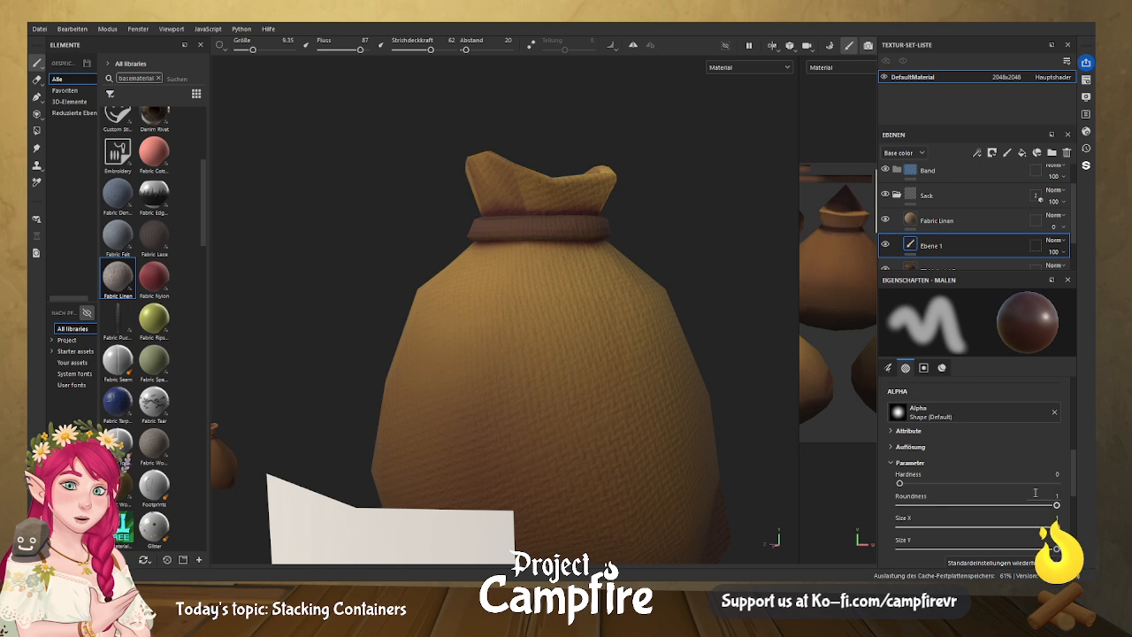
{"action": "scroll", "coordinate": [973, 442], "scroll_direction": "up", "scroll_amount": 2}
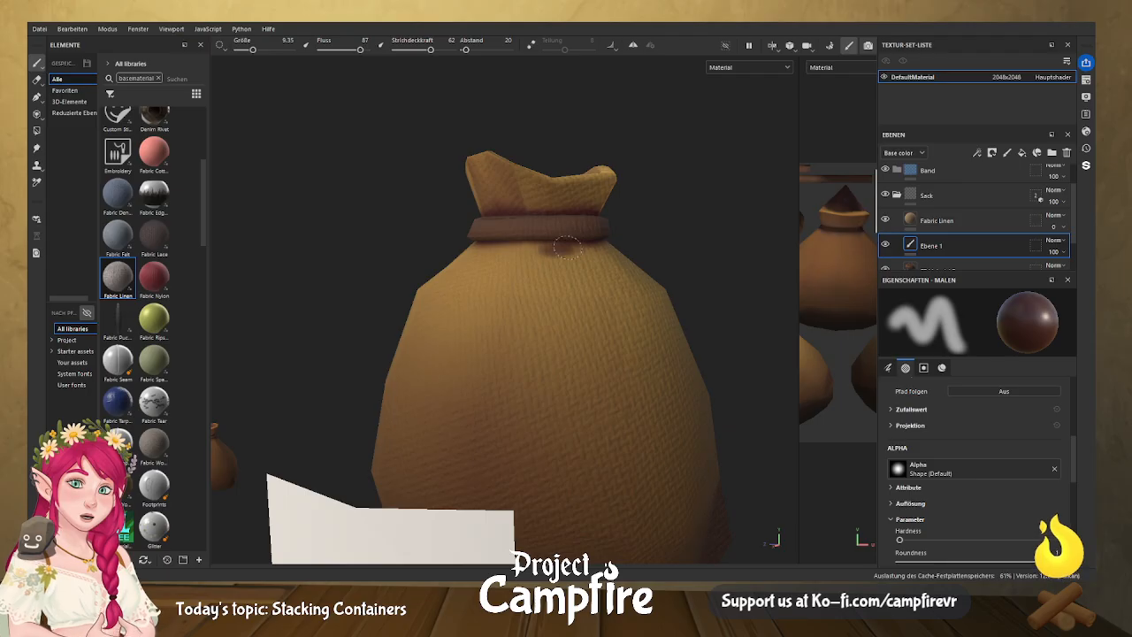
{"action": "mouse_move", "coordinate": [533, 239]}
{"action": "left_mouse_down"}
{"action": "mouse_move", "coordinate": [552, 241]}
{"action": "mouse_move", "coordinate": [486, 237]}
{"action": "left_mouse_up"}
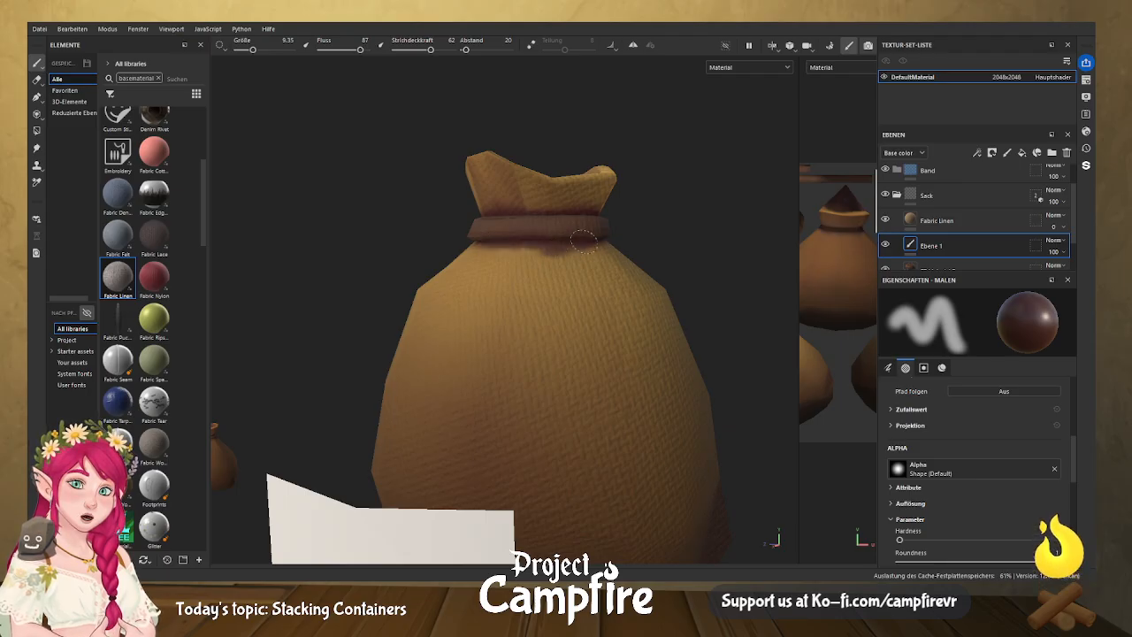
Set the brush size to 7.34 and continue the dark shading beneath the neck band around the large sack.
{"action": "scroll", "coordinate": [1077, 415], "scroll_direction": "up", "scroll_amount": 5}
{"action": "scroll", "coordinate": [1077, 403], "scroll_direction": "down", "scroll_amount": 1}
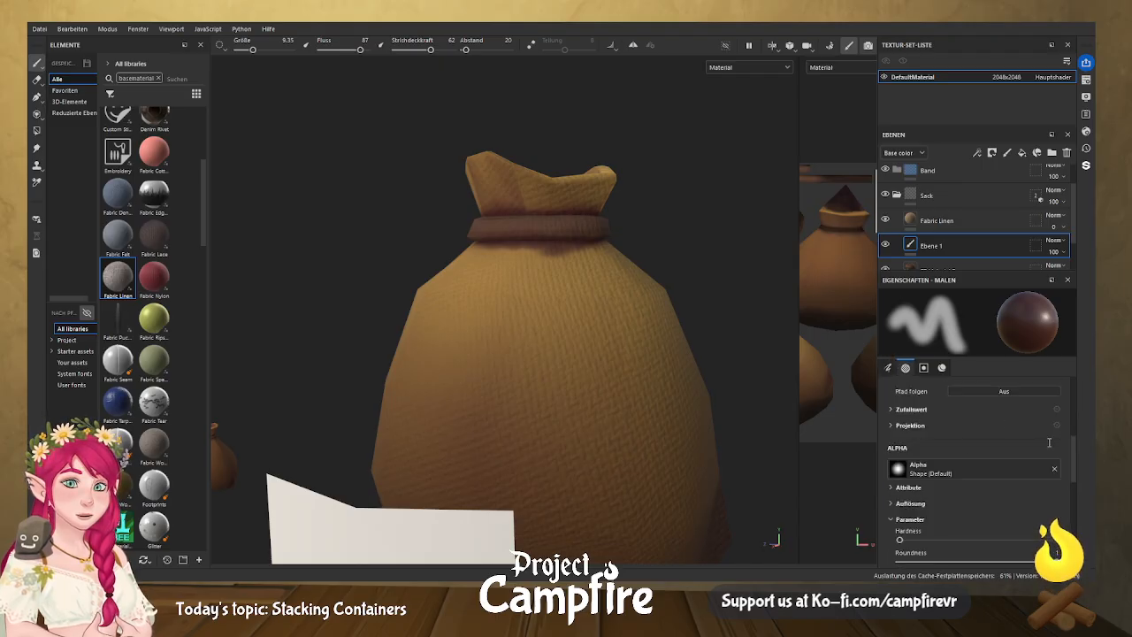
{"action": "scroll", "coordinate": [1076, 417], "scroll_direction": "down", "scroll_amount": 1}
{"action": "scroll", "coordinate": [1076, 420], "scroll_direction": "up", "scroll_amount": 1}
{"action": "left_click_drag", "start_coordinate": [938, 393], "coordinate": [933, 393]}
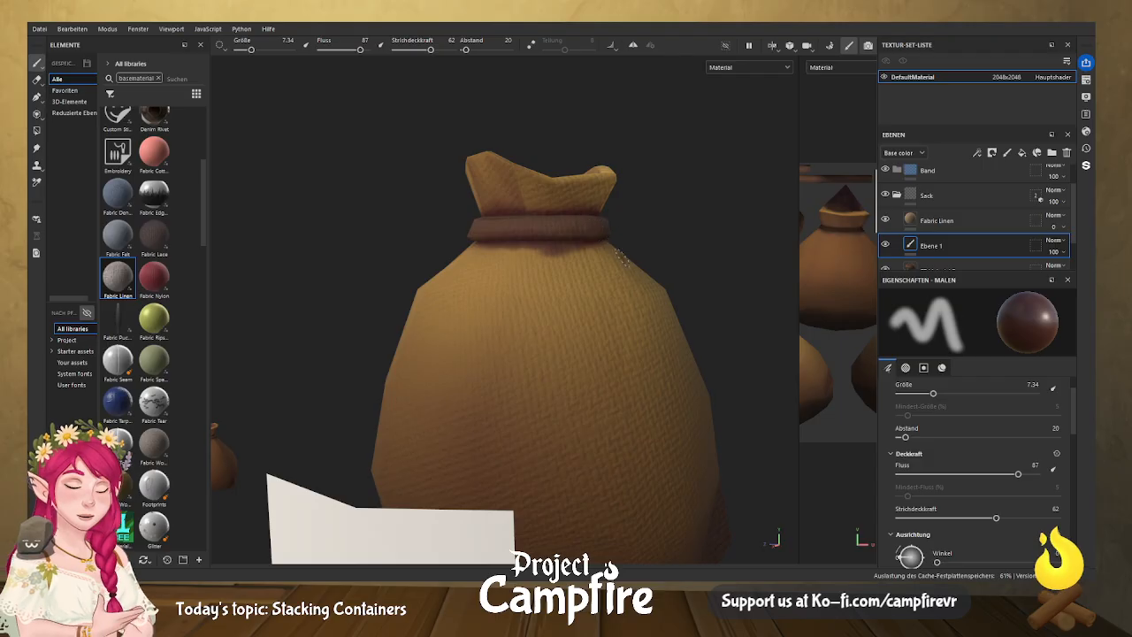
{"action": "mouse_move", "coordinate": [591, 231]}
{"action": "left_mouse_down", "text": "alt"}
{"action": "mouse_move", "coordinate": [664, 240]}
{"action": "mouse_move", "coordinate": [624, 260]}
{"action": "mouse_move", "coordinate": [571, 261]}
{"action": "left_mouse_up", "text": "alt"}
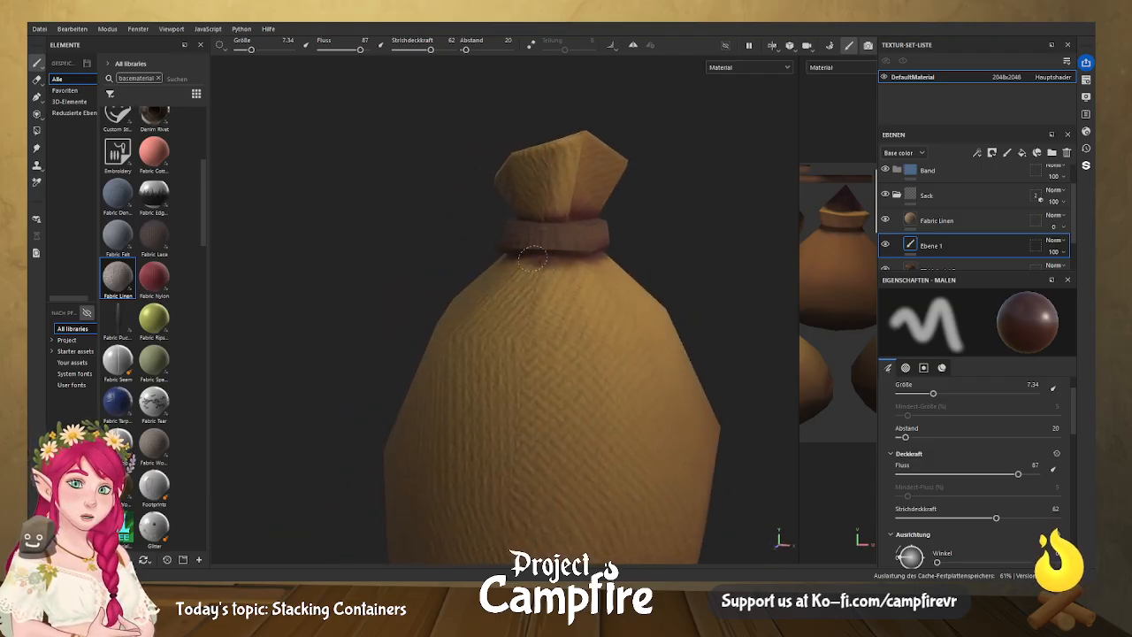
{"action": "left_click_drag", "start_coordinate": [541, 260], "coordinate": [501, 273], "text": "alt"}
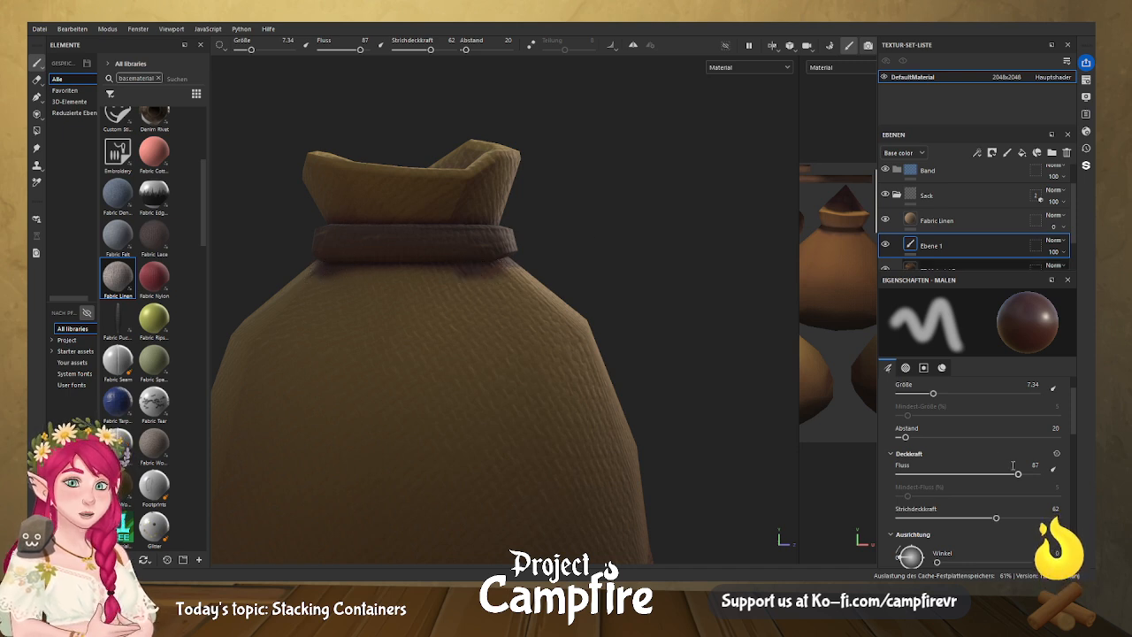
Set the brush size to 2.28 and paint a column of short dark stitches down one side seam of the large sack.
{"action": "left_click_drag", "start_coordinate": [934, 393], "coordinate": [916, 393]}
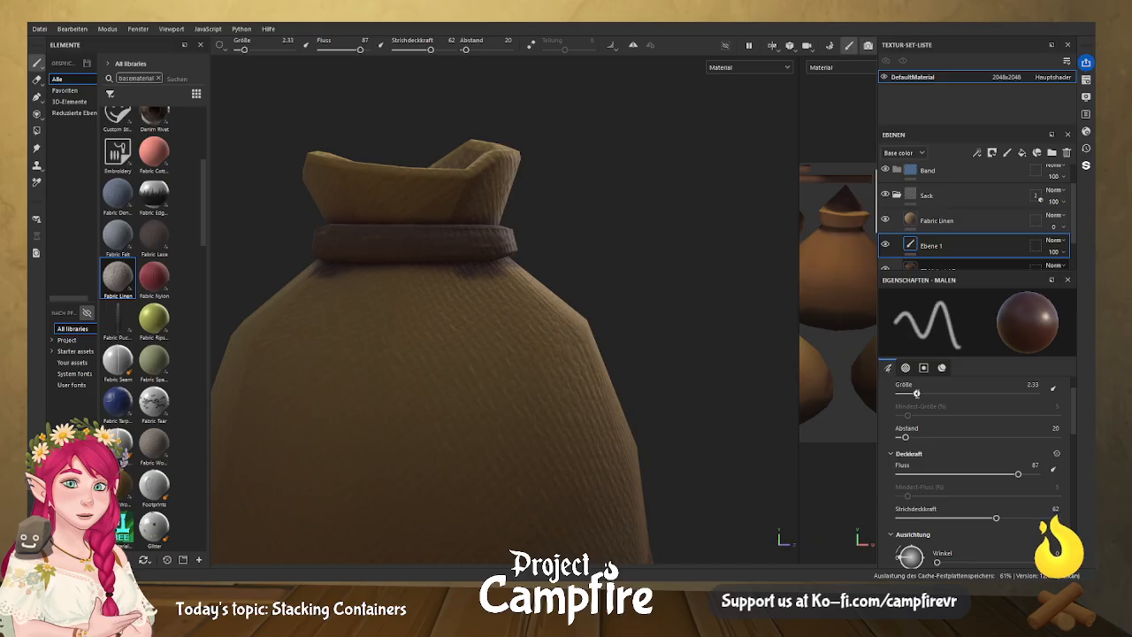
{"action": "left_click_drag", "start_coordinate": [665, 328], "coordinate": [538, 305], "text": "alt"}
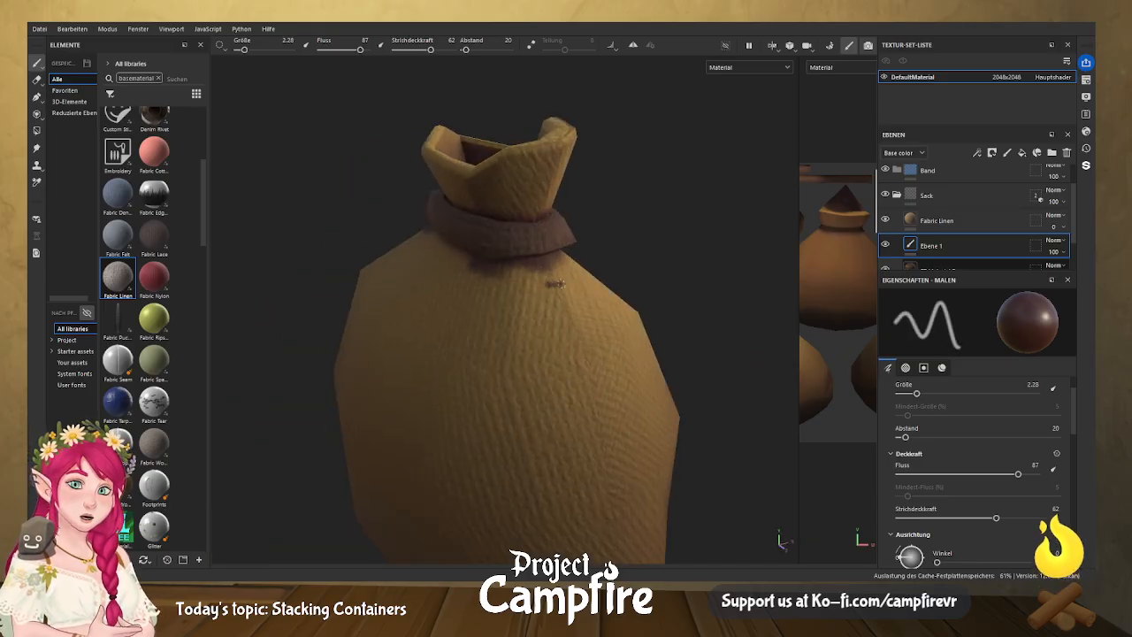
{"action": "left_click_drag", "start_coordinate": [566, 332], "coordinate": [593, 388]}
{"action": "mouse_move", "coordinate": [595, 456]}
{"action": "left_mouse_down"}
{"action": "mouse_move", "coordinate": [616, 452]}
{"action": "mouse_move", "coordinate": [624, 473]}
{"action": "mouse_move", "coordinate": [593, 475]}
{"action": "left_mouse_up"}
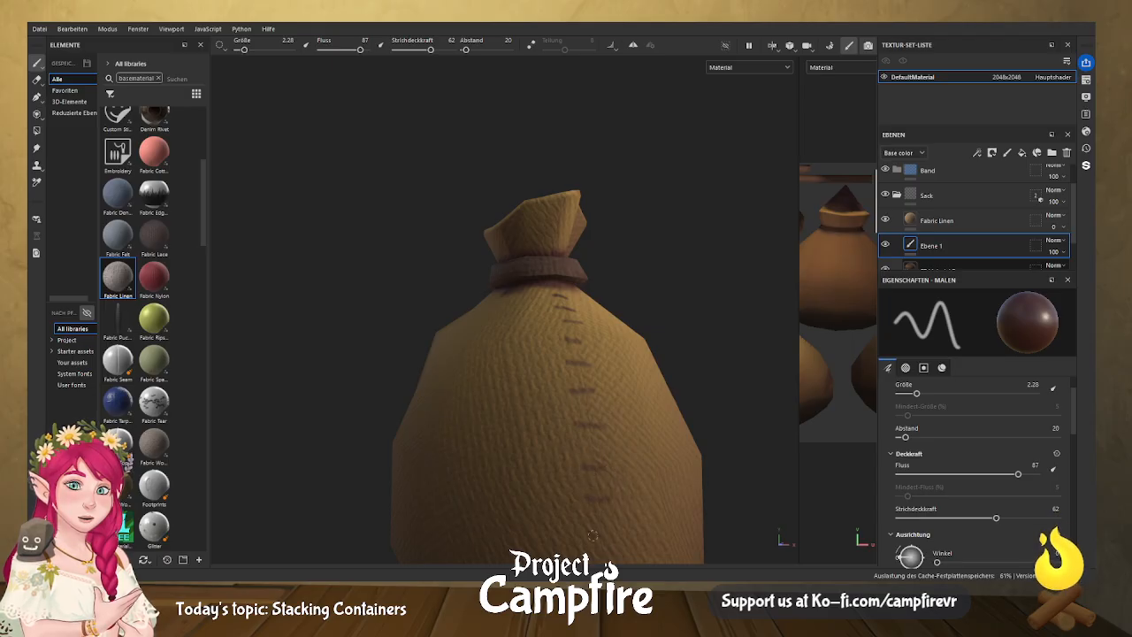
{"action": "mouse_move", "coordinate": [672, 478]}
{"action": "left_mouse_down", "text": "alt"}
{"action": "mouse_move", "coordinate": [664, 413]}
{"action": "mouse_move", "coordinate": [622, 313]}
{"action": "left_mouse_up", "text": "alt"}
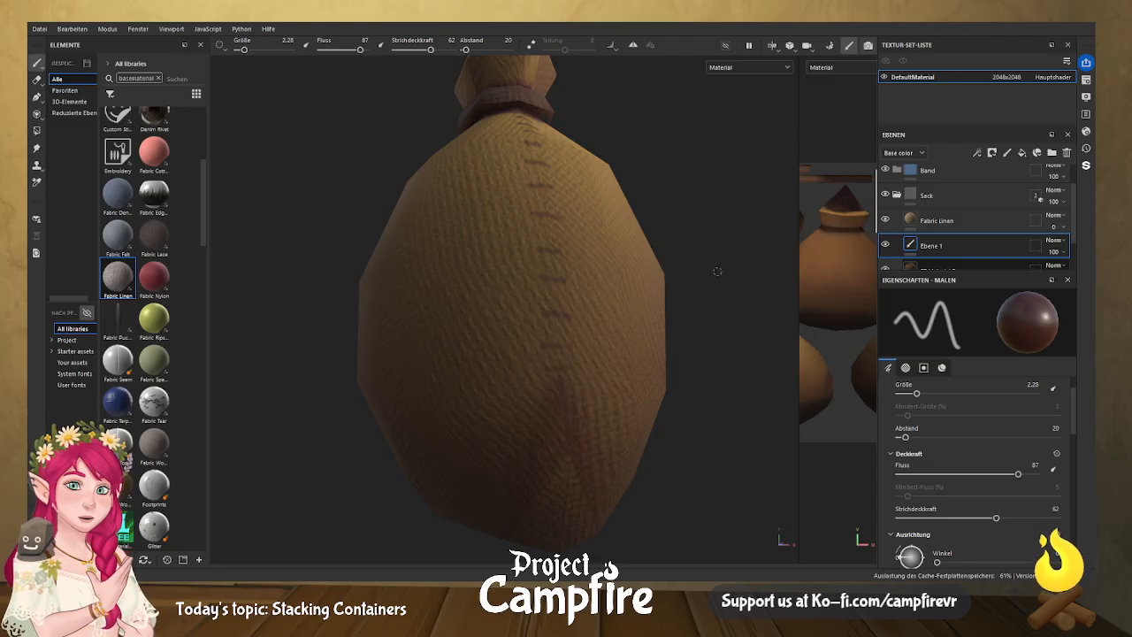
Paint matching short dark stitches down the opposite side seam of the large sack, from the neck to the base.
{"action": "left_click_drag", "start_coordinate": [693, 222], "coordinate": [629, 182], "text": "alt"}
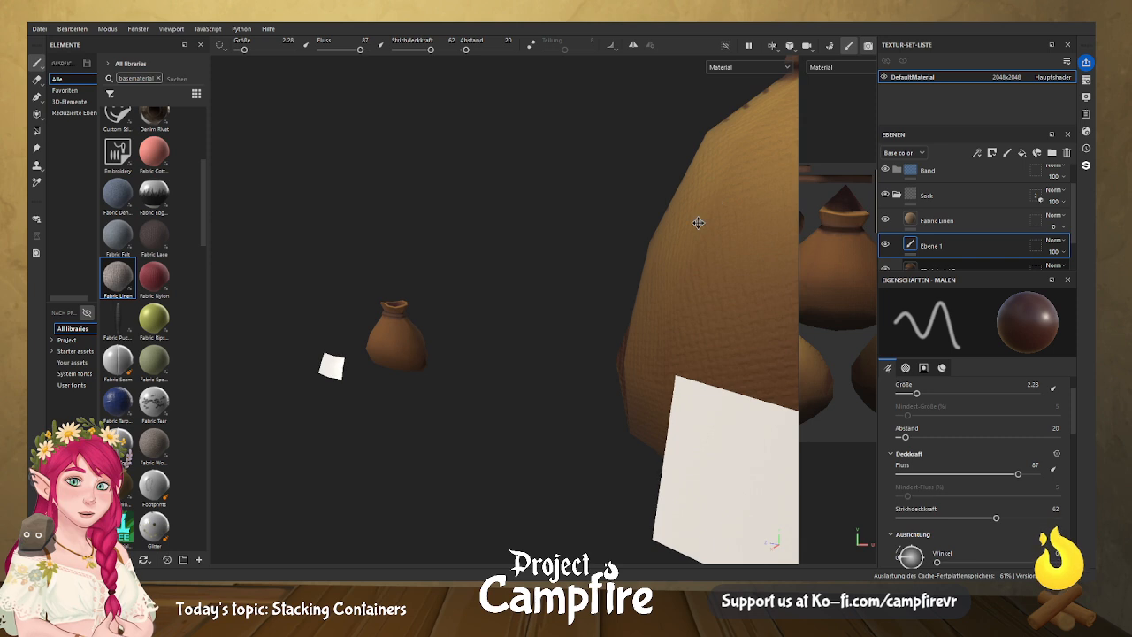
{"action": "left_click_drag", "start_coordinate": [696, 220], "coordinate": [485, 225], "text": "alt"}
{"action": "left_click_drag", "start_coordinate": [641, 198], "coordinate": [414, 167], "text": "alt"}
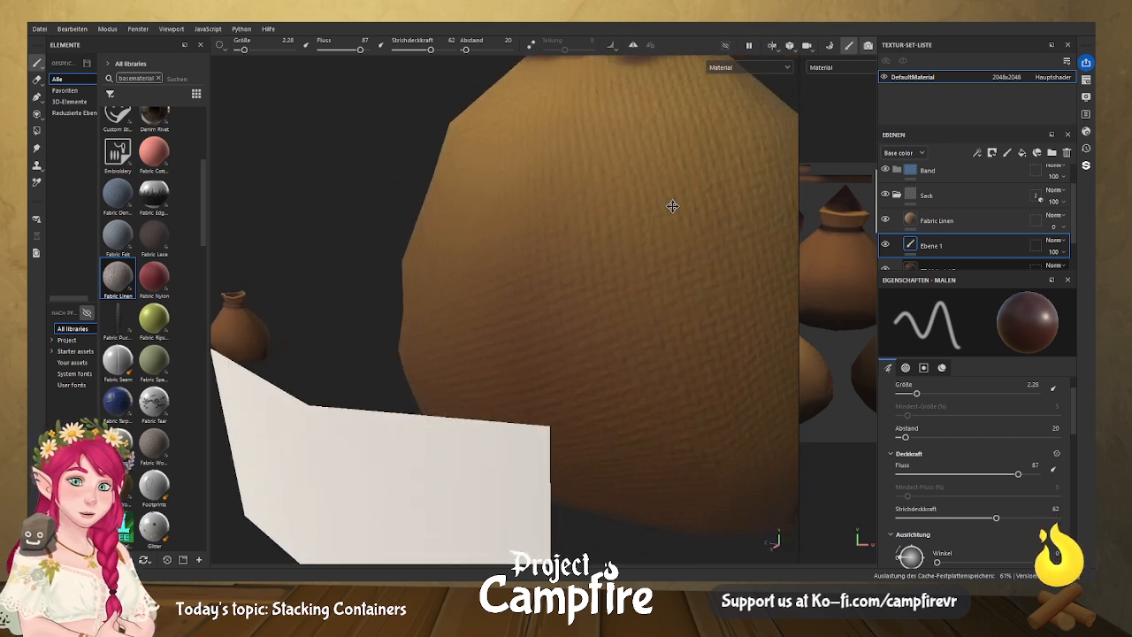
{"action": "left_click_drag", "start_coordinate": [677, 200], "coordinate": [427, 293], "text": "alt"}
{"action": "mouse_move", "coordinate": [657, 220]}
{"action": "left_mouse_down", "text": "alt"}
{"action": "mouse_move", "coordinate": [572, 247]}
{"action": "mouse_move", "coordinate": [587, 184]}
{"action": "mouse_move", "coordinate": [610, 189]}
{"action": "left_mouse_up", "text": "alt"}
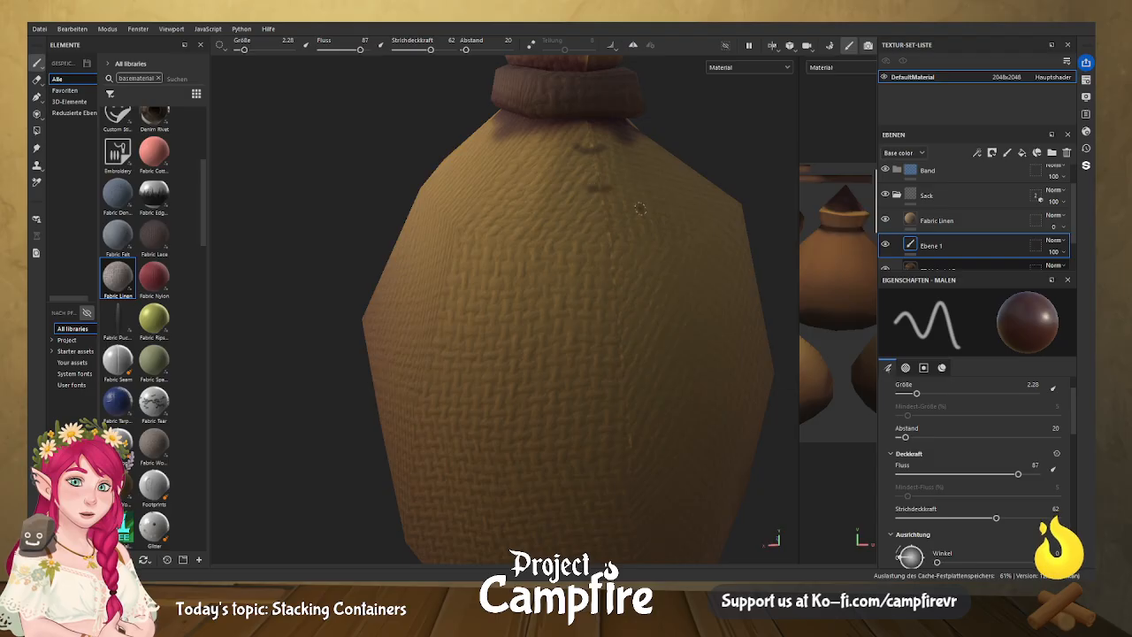
{"action": "left_click_drag", "start_coordinate": [587, 237], "coordinate": [621, 237]}
{"action": "left_click_drag", "start_coordinate": [594, 289], "coordinate": [617, 292]}
{"action": "left_click_drag", "start_coordinate": [599, 338], "coordinate": [631, 345]}
{"action": "left_click_drag", "start_coordinate": [608, 398], "coordinate": [648, 401]}
{"action": "left_click_drag", "start_coordinate": [611, 447], "coordinate": [646, 453]}
{"action": "mouse_move", "coordinate": [708, 494]}
{"action": "left_mouse_down", "text": "alt"}
{"action": "mouse_move", "coordinate": [688, 432]}
{"action": "mouse_move", "coordinate": [685, 458]}
{"action": "mouse_move", "coordinate": [696, 468]}
{"action": "mouse_move", "coordinate": [669, 278]}
{"action": "mouse_move", "coordinate": [580, 290]}
{"action": "left_mouse_up", "text": "alt"}
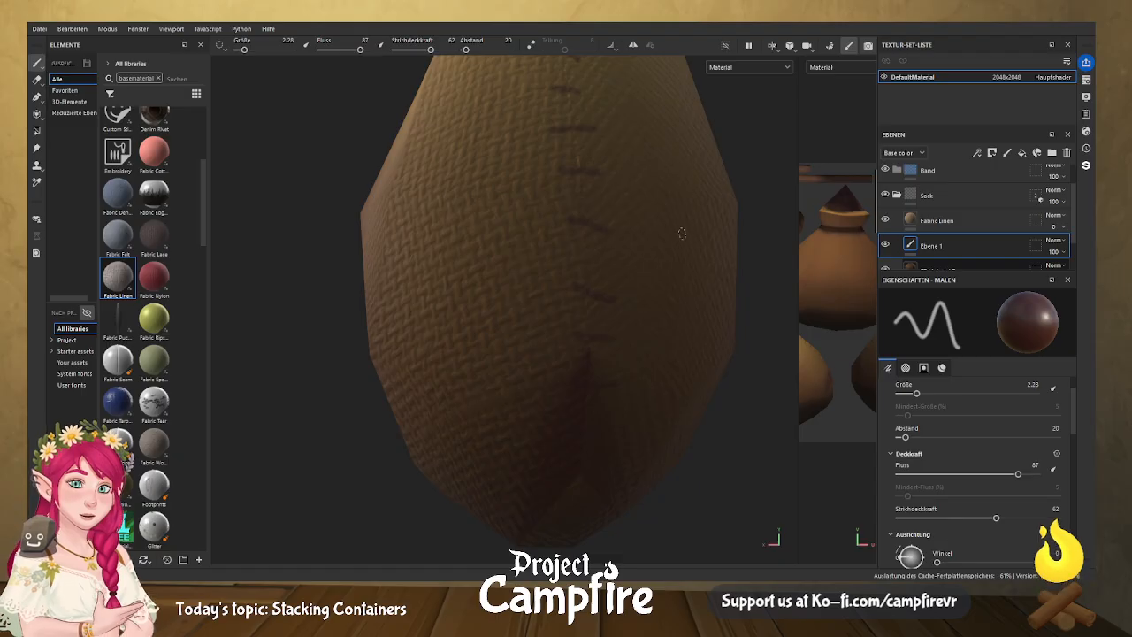
Set the brush size to 0.85 and paint short dark stitches down one side seam of the small pouch.
{"action": "scroll", "coordinate": [667, 279], "scroll_direction": "down", "scroll_amount": 5}
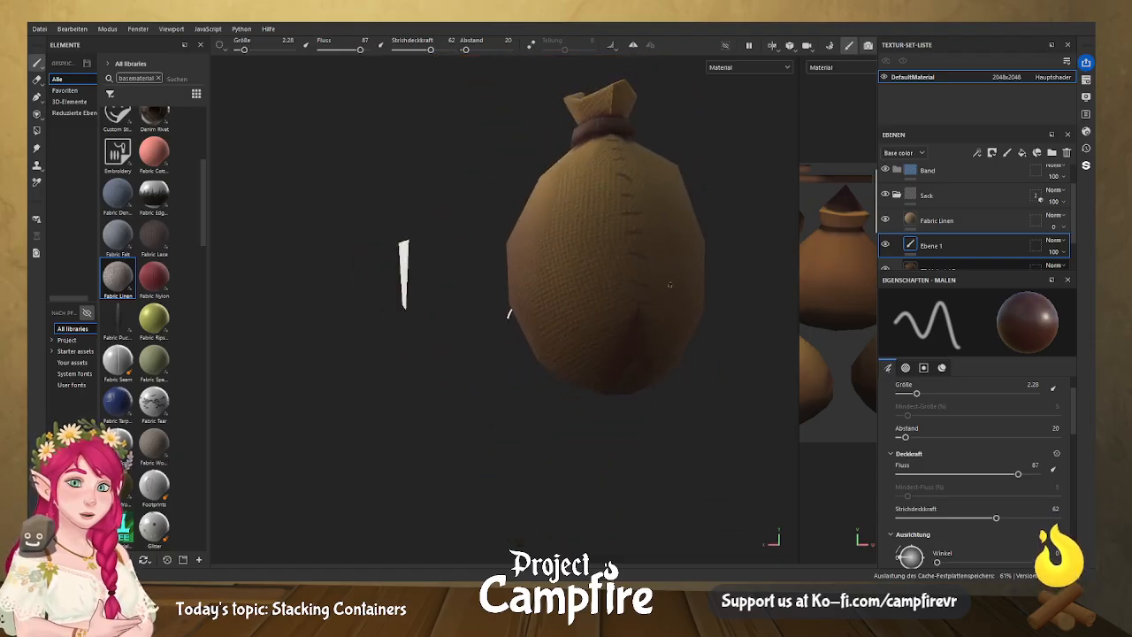
{"action": "left_click_drag", "start_coordinate": [666, 286], "coordinate": [670, 347], "text": "alt"}
{"action": "scroll", "coordinate": [575, 414], "scroll_direction": "down", "scroll_amount": 3}
{"action": "scroll", "coordinate": [819, 418], "scroll_direction": "up", "scroll_amount": 3}
{"action": "left_click_drag", "start_coordinate": [740, 410], "coordinate": [287, 436], "text": "alt"}
{"action": "middle_click_drag", "start_coordinate": [371, 447], "coordinate": [787, 397], "text": "alt"}
{"action": "scroll", "coordinate": [553, 412], "scroll_direction": "up", "scroll_amount": 4}
{"action": "scroll", "coordinate": [786, 397], "scroll_direction": "down", "scroll_amount": 1}
{"action": "middle_click_drag", "start_coordinate": [597, 396], "coordinate": [764, 394], "text": "alt"}
{"action": "scroll", "coordinate": [764, 394], "scroll_direction": "up", "scroll_amount": 6}
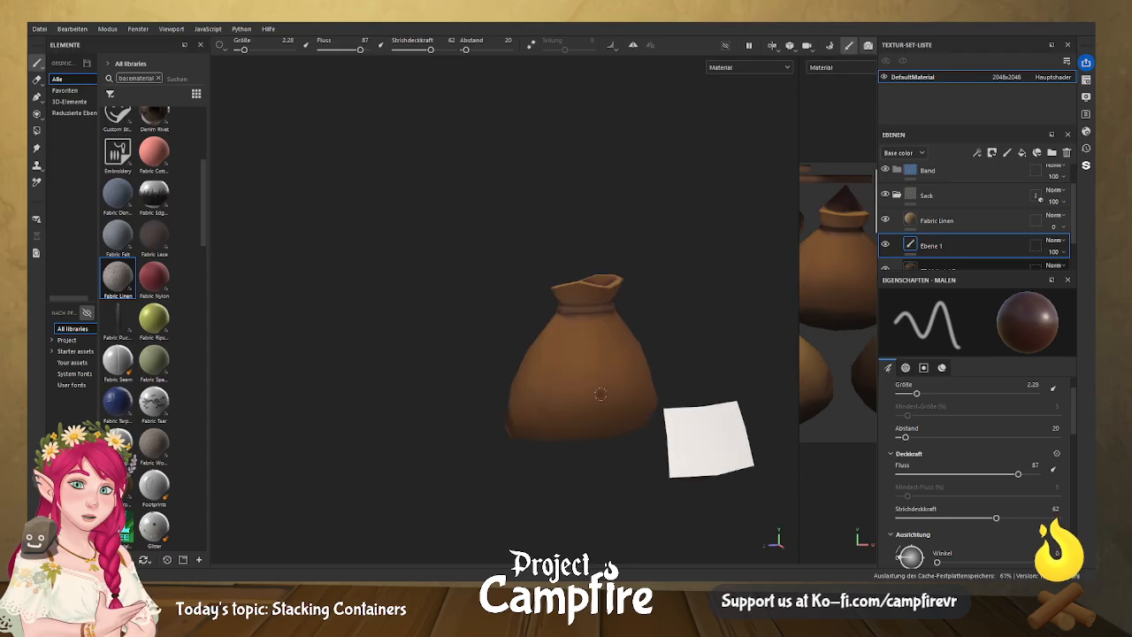
{"action": "middle_click_drag", "start_coordinate": [747, 432], "coordinate": [477, 408], "text": "alt"}
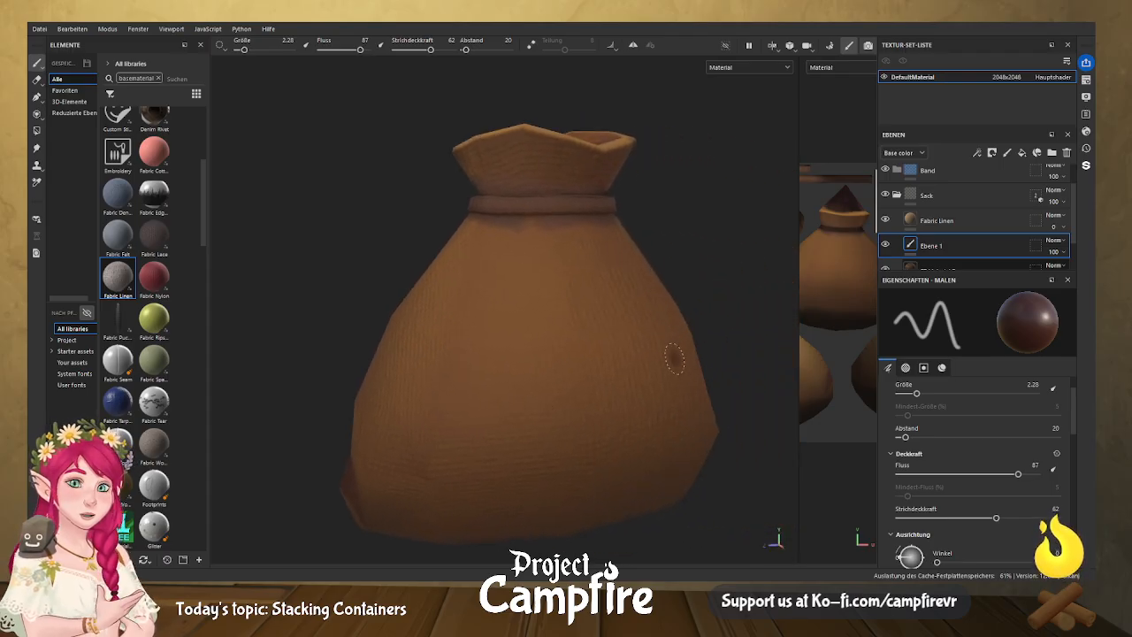
{"action": "left_click_drag", "start_coordinate": [347, 345], "coordinate": [556, 349], "text": "alt"}
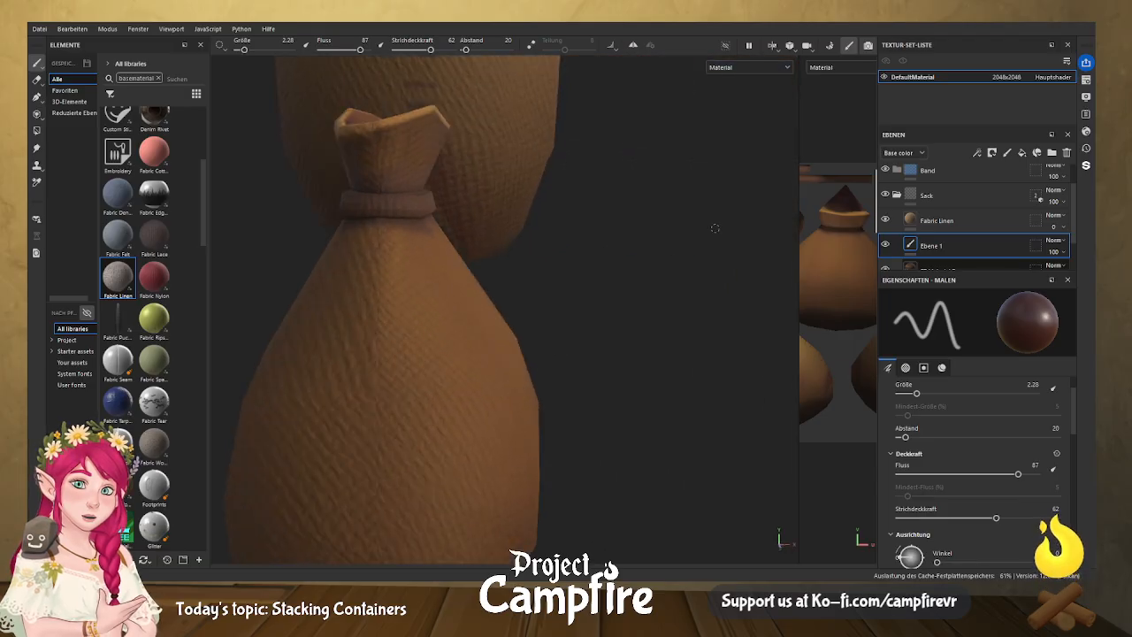
{"action": "left_click_drag", "start_coordinate": [916, 393], "coordinate": [908, 393]}
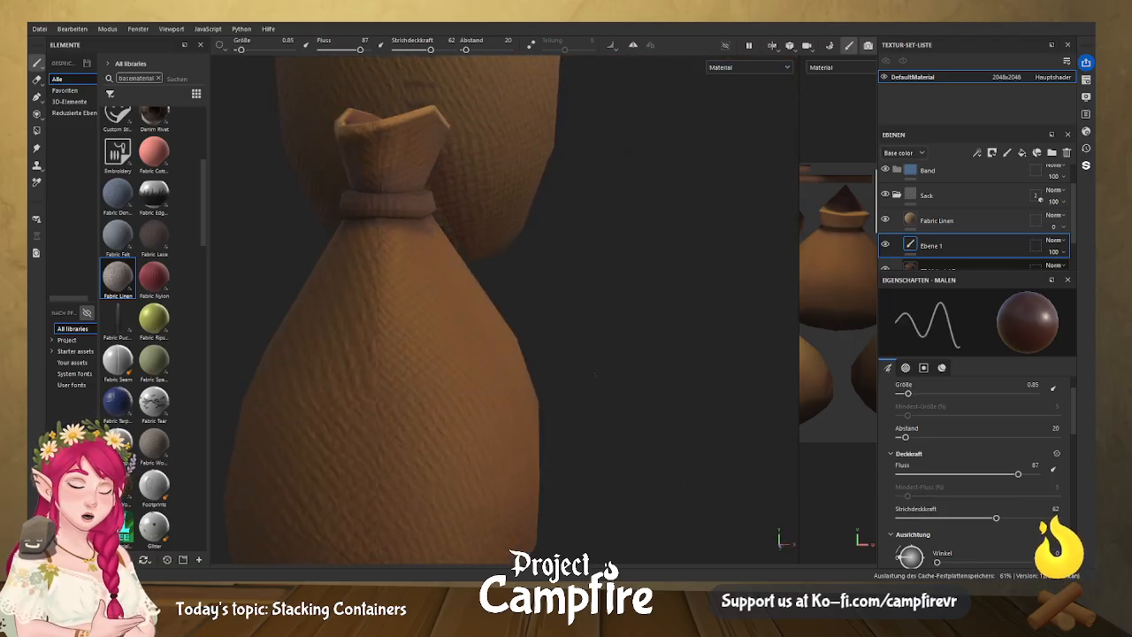
{"action": "left_click_drag", "start_coordinate": [361, 255], "coordinate": [399, 261]}
{"action": "left_click_drag", "start_coordinate": [352, 307], "coordinate": [400, 311]}
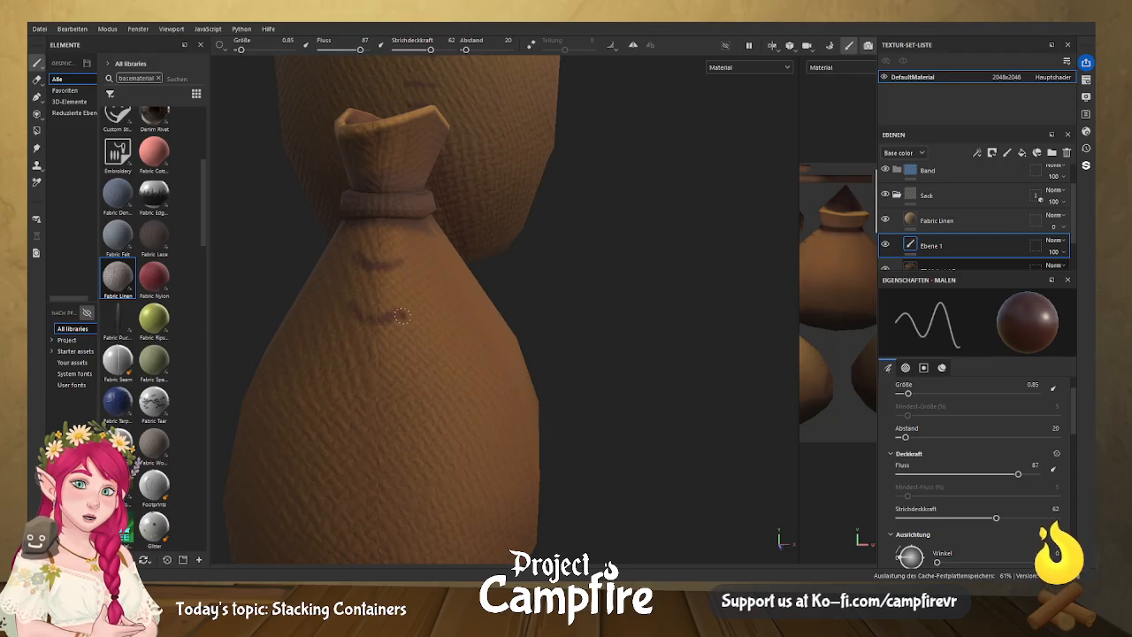
{"action": "left_click_drag", "start_coordinate": [347, 364], "coordinate": [407, 365]}
{"action": "mouse_move", "coordinate": [375, 416]}
{"action": "left_mouse_down"}
{"action": "mouse_move", "coordinate": [380, 439]}
{"action": "mouse_move", "coordinate": [351, 484]}
{"action": "mouse_move", "coordinate": [356, 509]}
{"action": "mouse_move", "coordinate": [415, 500]}
{"action": "left_mouse_up"}
{"action": "mouse_move", "coordinate": [607, 495]}
{"action": "left_mouse_down", "text": "alt"}
{"action": "mouse_move", "coordinate": [628, 435]}
{"action": "mouse_move", "coordinate": [396, 437]}
{"action": "left_mouse_up", "text": "alt"}
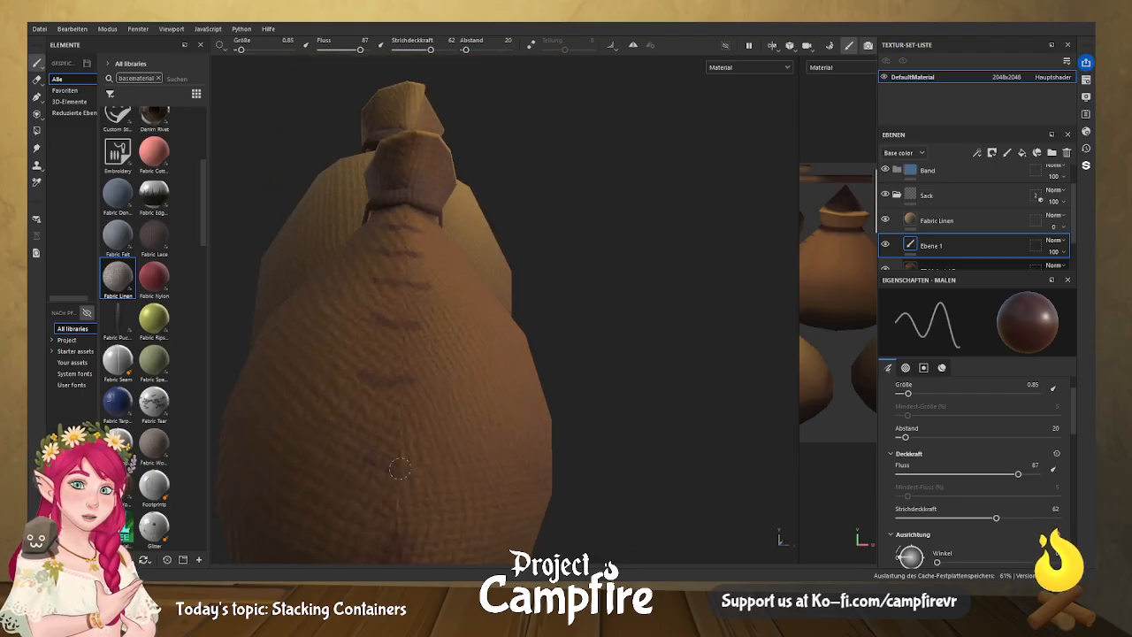
Paint matching short dark stitches down the opposite side seam of the small pouch.
{"action": "left_click_drag", "start_coordinate": [652, 371], "coordinate": [566, 354], "text": "alt"}
{"action": "left_click_drag", "start_coordinate": [730, 341], "coordinate": [488, 321], "text": "alt"}
{"action": "left_click", "coordinate": [579, 255]}
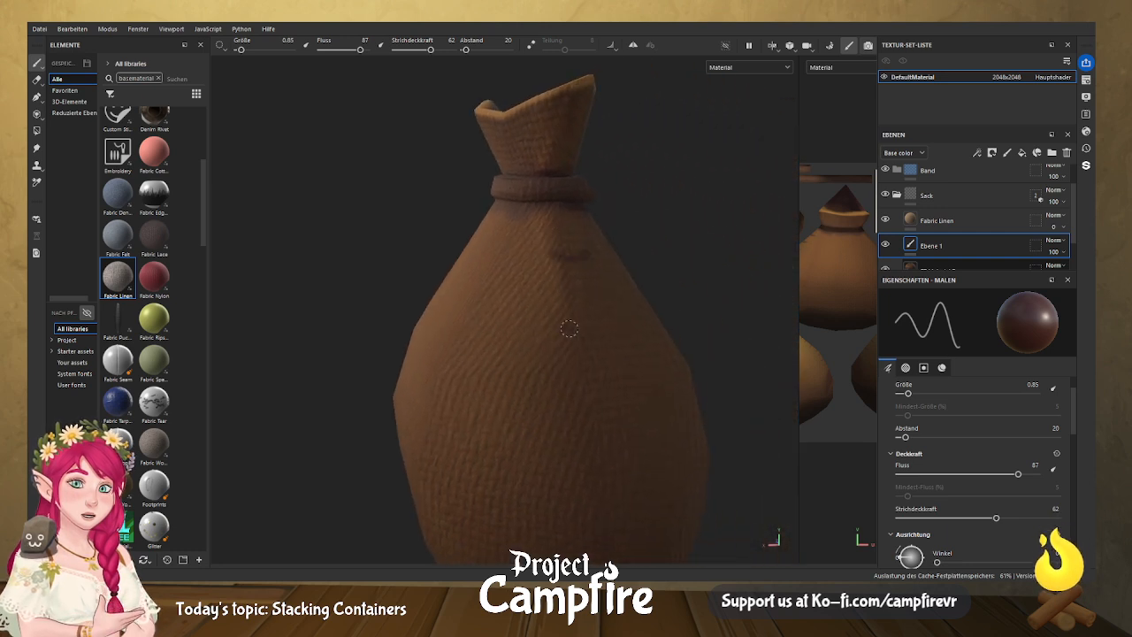
{"action": "left_click", "coordinate": [602, 471]}
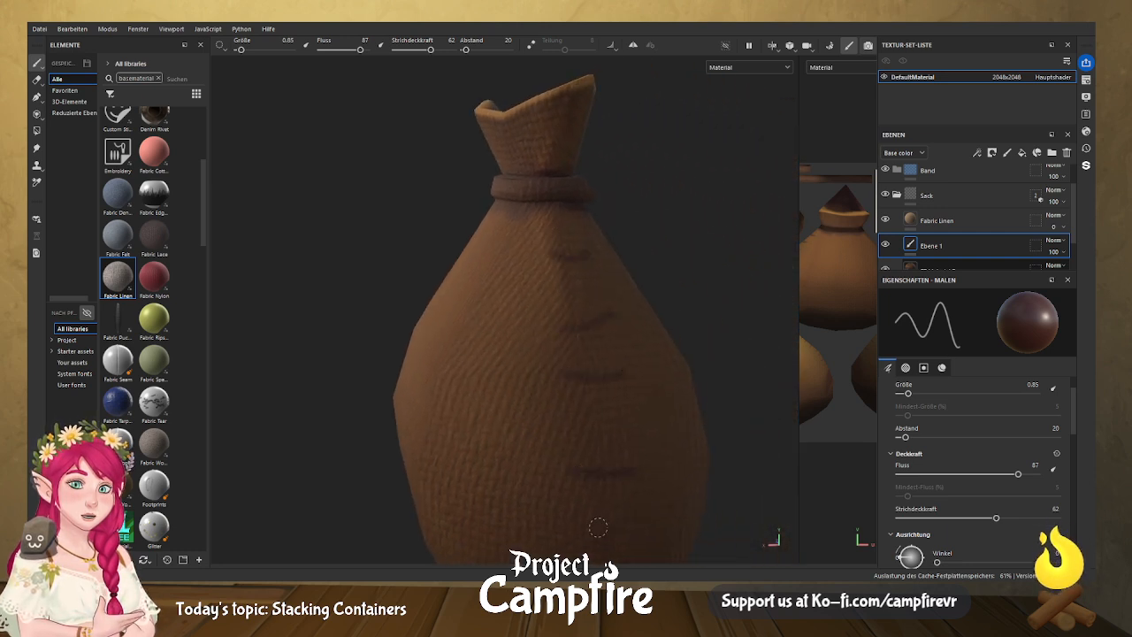
{"action": "mouse_move", "coordinate": [598, 527]}
{"action": "left_mouse_down", "text": "alt"}
{"action": "mouse_move", "coordinate": [652, 339]}
{"action": "mouse_move", "coordinate": [553, 376]}
{"action": "mouse_move", "coordinate": [559, 452]}
{"action": "left_mouse_up", "text": "alt"}
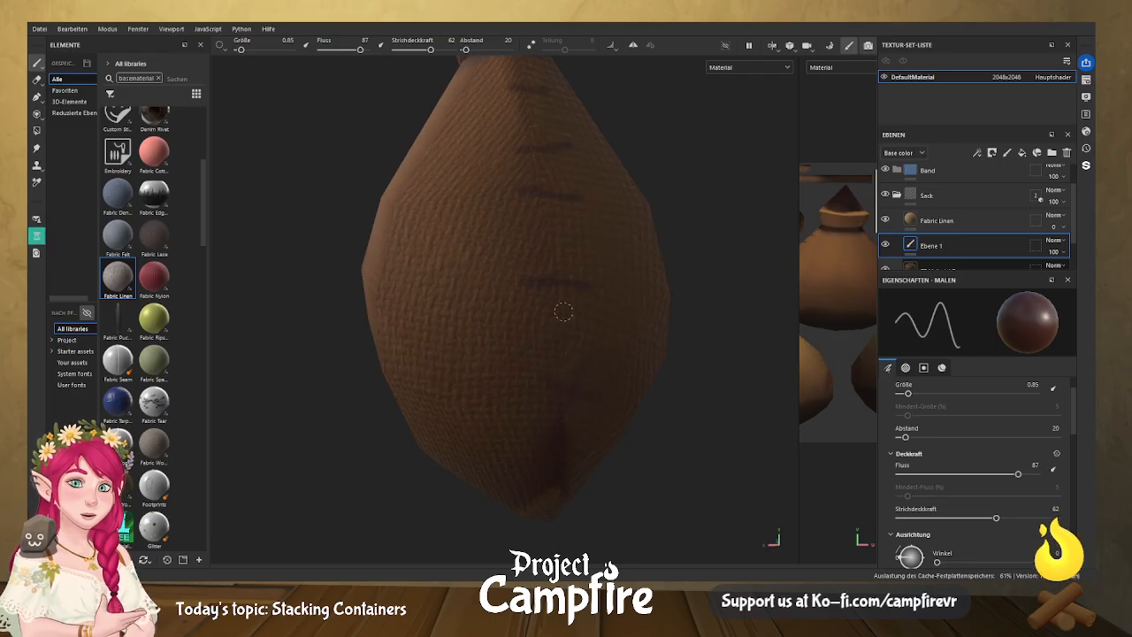
Set the brush size to 2.22 and paint dark shading beneath the neck band all around the small pouch.
{"action": "key", "text": "alt"}
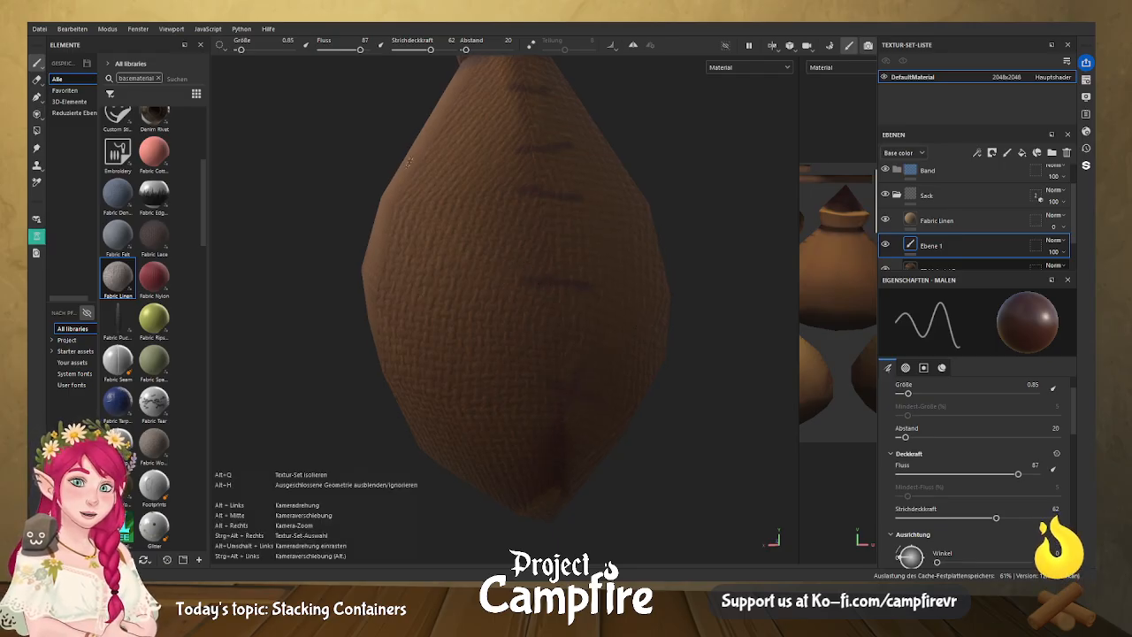
{"action": "left_click_drag", "start_coordinate": [428, 135], "coordinate": [533, 155], "text": "alt"}
{"action": "middle_click_drag", "start_coordinate": [524, 135], "coordinate": [545, 173], "text": "alt"}
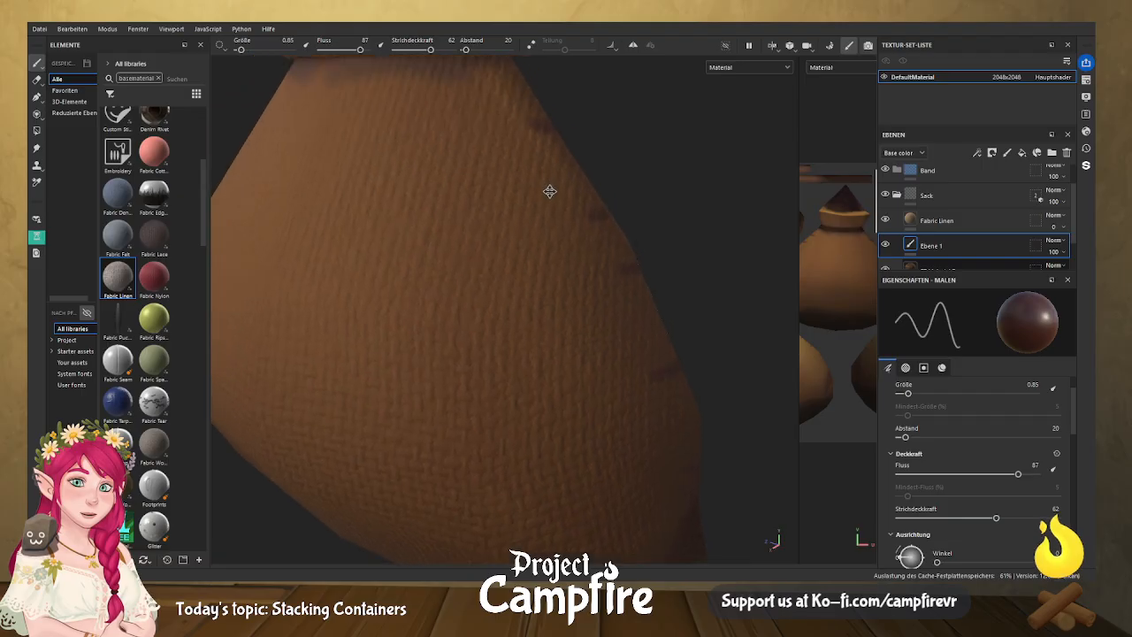
{"action": "scroll", "coordinate": [544, 174], "scroll_direction": "down", "scroll_amount": 3}
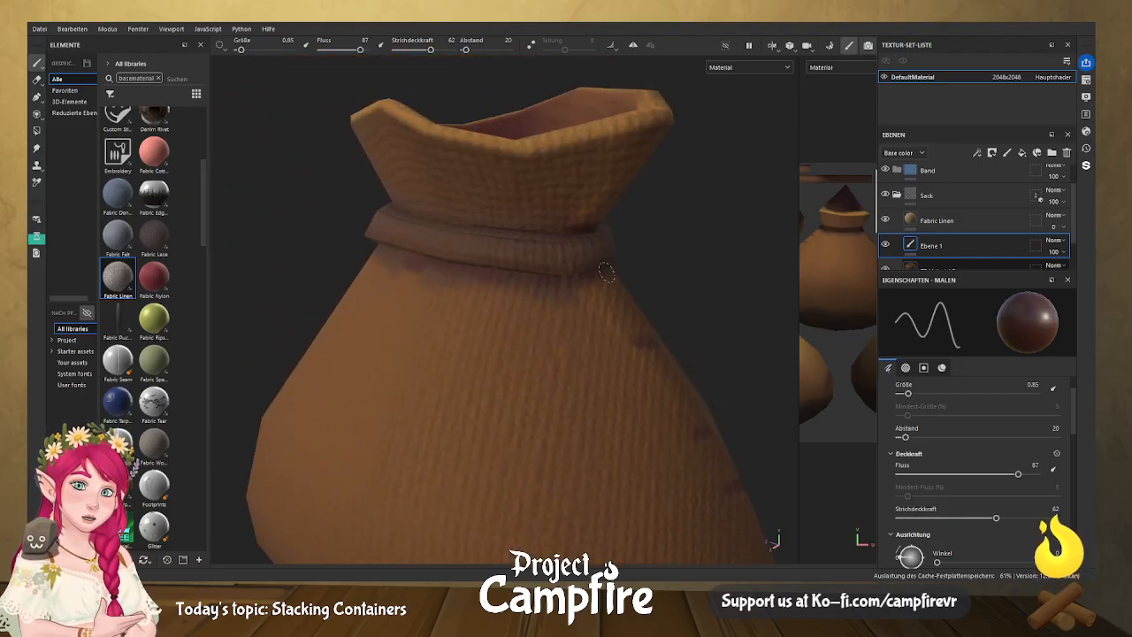
{"action": "left_click_drag", "start_coordinate": [907, 393], "coordinate": [915, 393]}
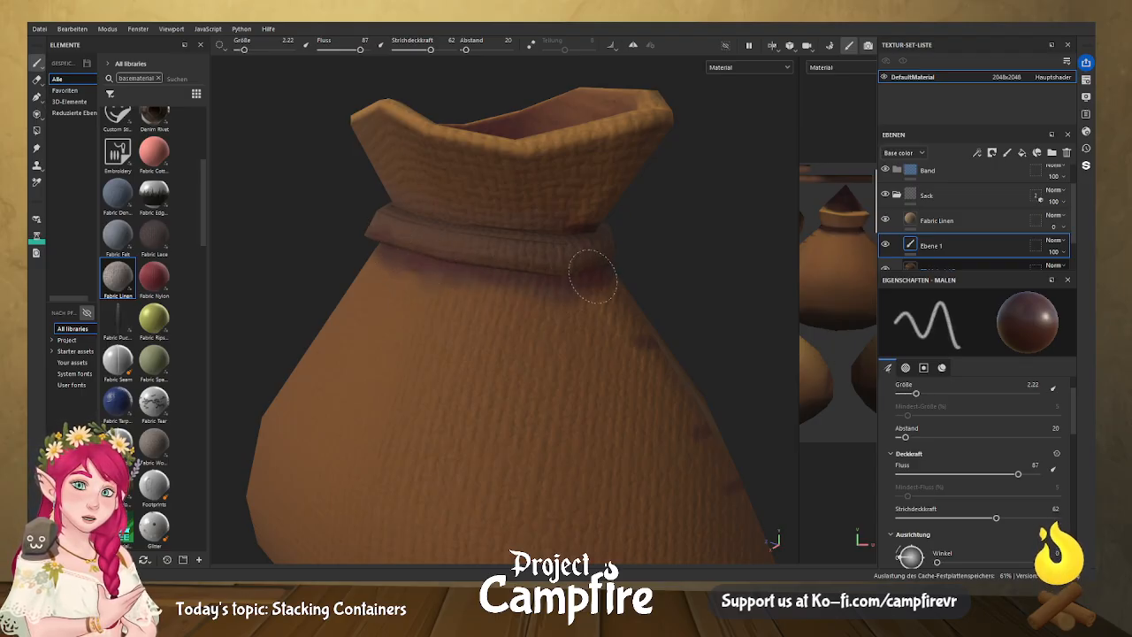
{"action": "middle_click_drag", "start_coordinate": [660, 265], "coordinate": [485, 281], "text": "alt"}
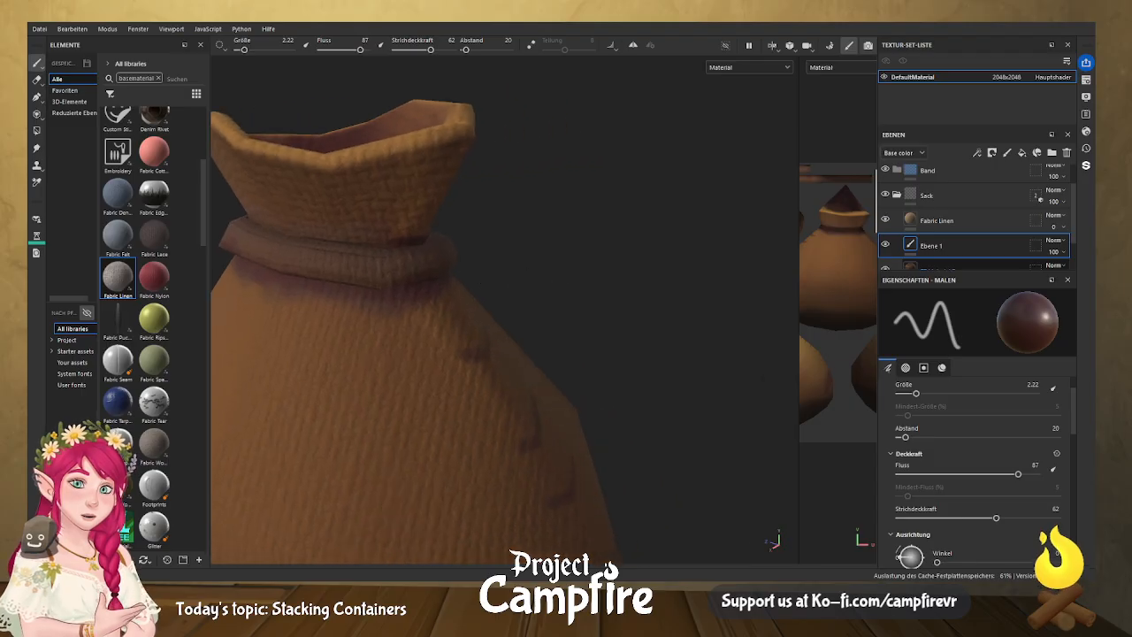
{"action": "mouse_move", "coordinate": [484, 282]}
{"action": "left_mouse_down", "text": "alt"}
{"action": "mouse_move", "coordinate": [472, 286]}
{"action": "mouse_move", "coordinate": [599, 283]}
{"action": "mouse_move", "coordinate": [576, 270]}
{"action": "left_mouse_up", "text": "alt"}
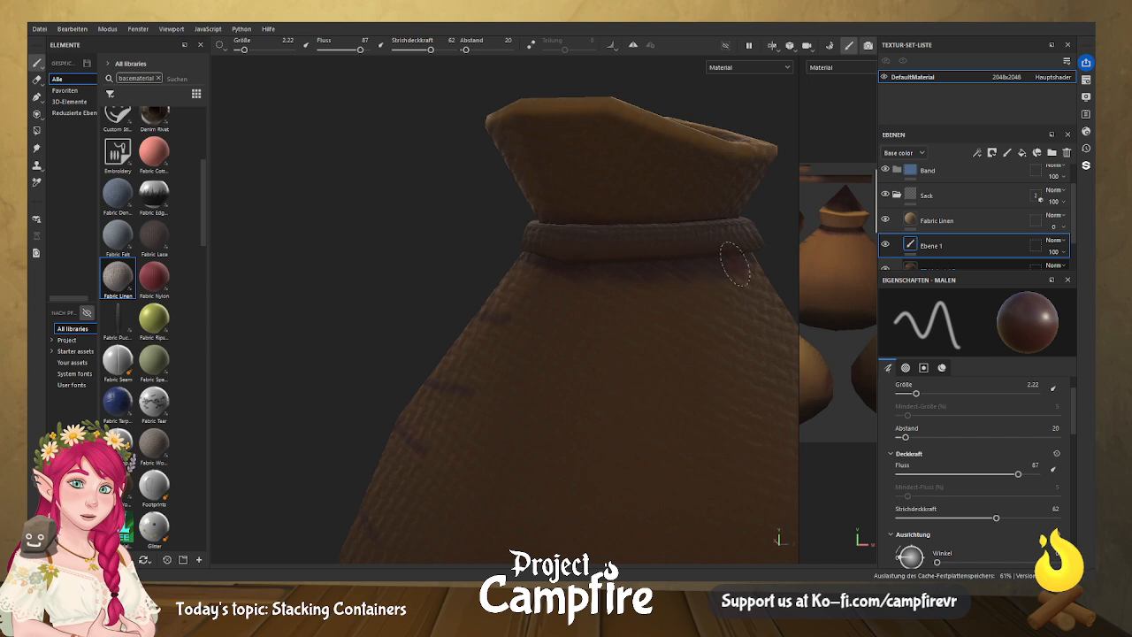
{"action": "left_click_drag", "start_coordinate": [738, 239], "coordinate": [491, 300], "text": "alt"}
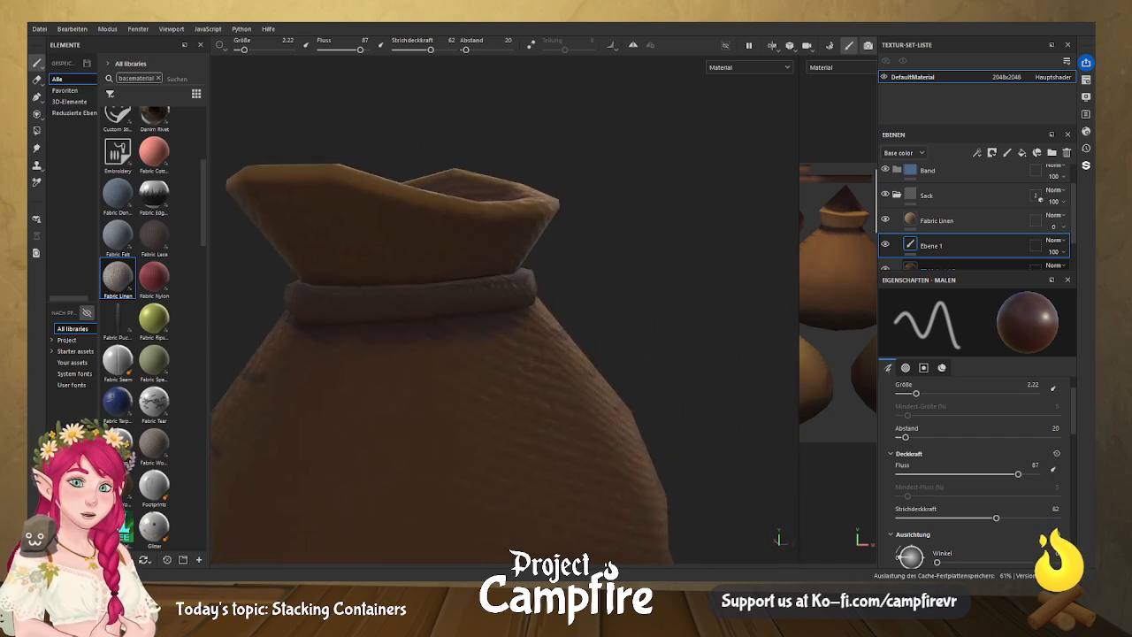
{"action": "mouse_move", "coordinate": [669, 232]}
{"action": "left_mouse_down", "text": "alt"}
{"action": "mouse_move", "coordinate": [485, 261]}
{"action": "mouse_move", "coordinate": [536, 314]}
{"action": "left_mouse_up", "text": "alt"}
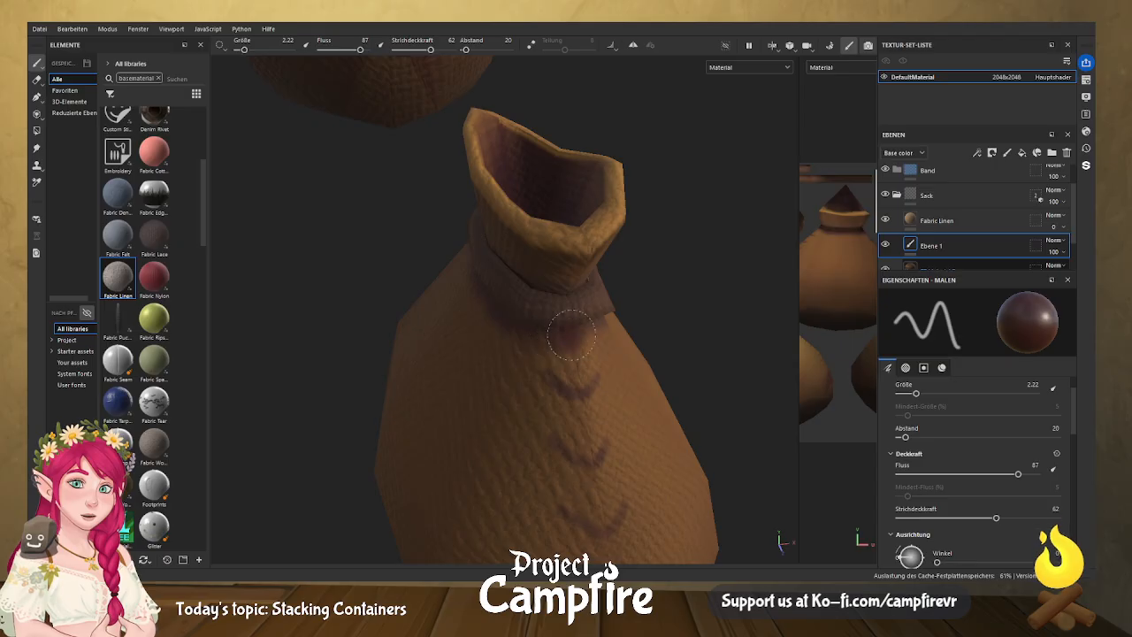
{"action": "mouse_move", "coordinate": [672, 253]}
{"action": "left_mouse_down", "text": "alt"}
{"action": "mouse_move", "coordinate": [528, 294]}
{"action": "mouse_move", "coordinate": [532, 308]}
{"action": "left_mouse_up", "text": "alt"}
{"action": "left_click_drag", "start_coordinate": [697, 418], "coordinate": [624, 270], "text": "alt"}
{"action": "scroll", "coordinate": [768, 217], "scroll_direction": "down", "scroll_amount": 4}
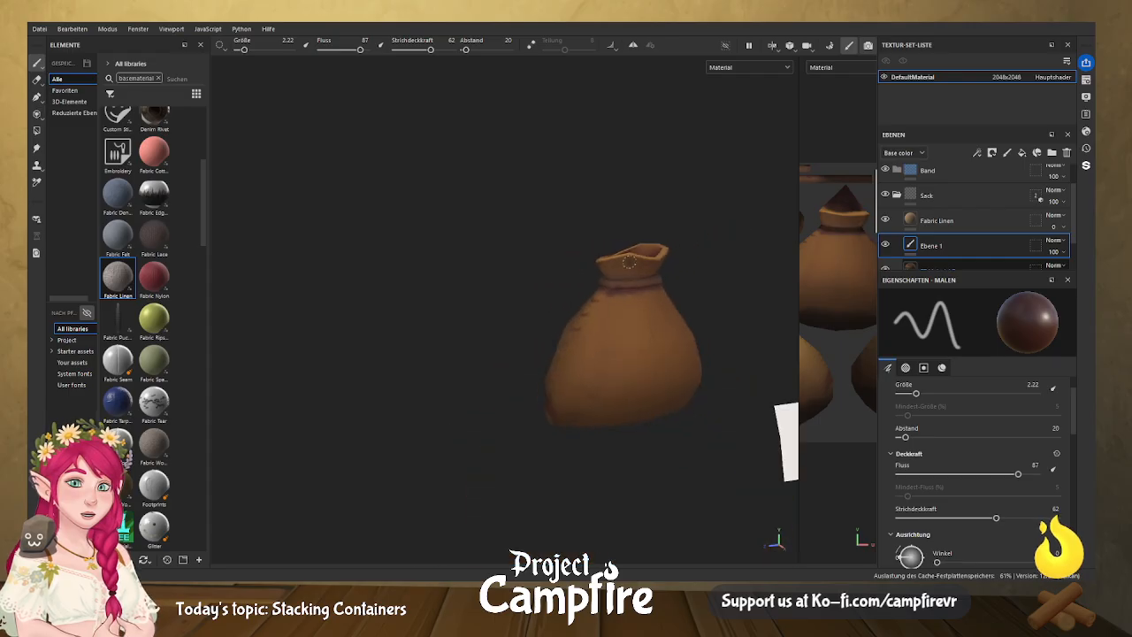
{"action": "scroll", "coordinate": [629, 272], "scroll_direction": "down", "scroll_amount": 2}
{"action": "scroll", "coordinate": [588, 420], "scroll_direction": "up", "scroll_amount": 1}
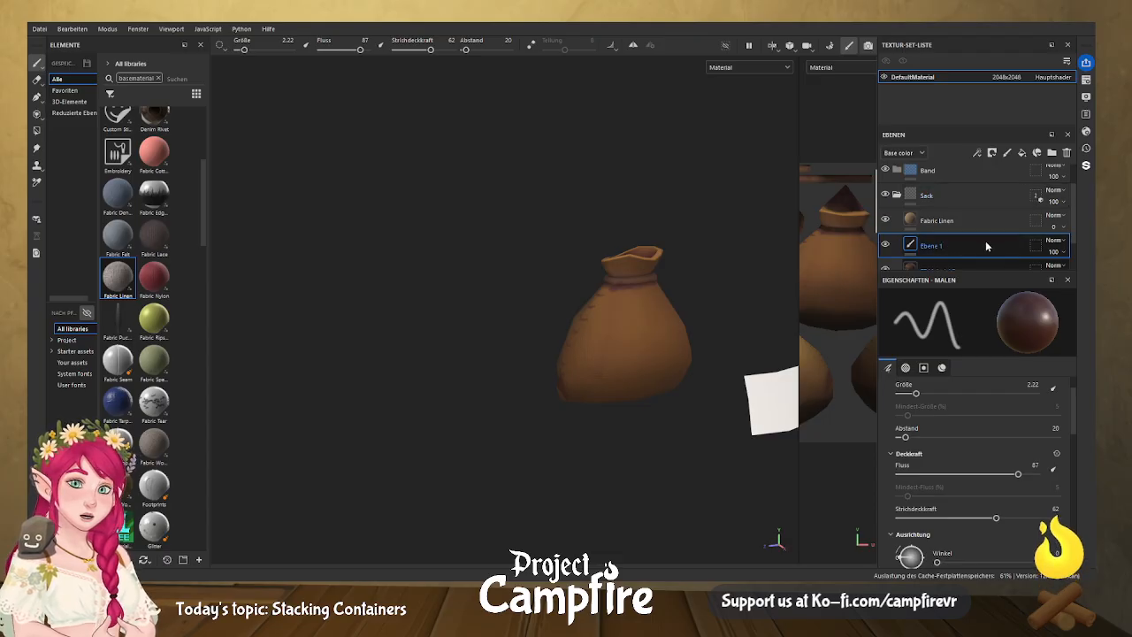
Add a paint layer above the stitch layer in the Sack folder and set its brush to height only at 0.1575.
{"action": "left_click", "coordinate": [1007, 152]}
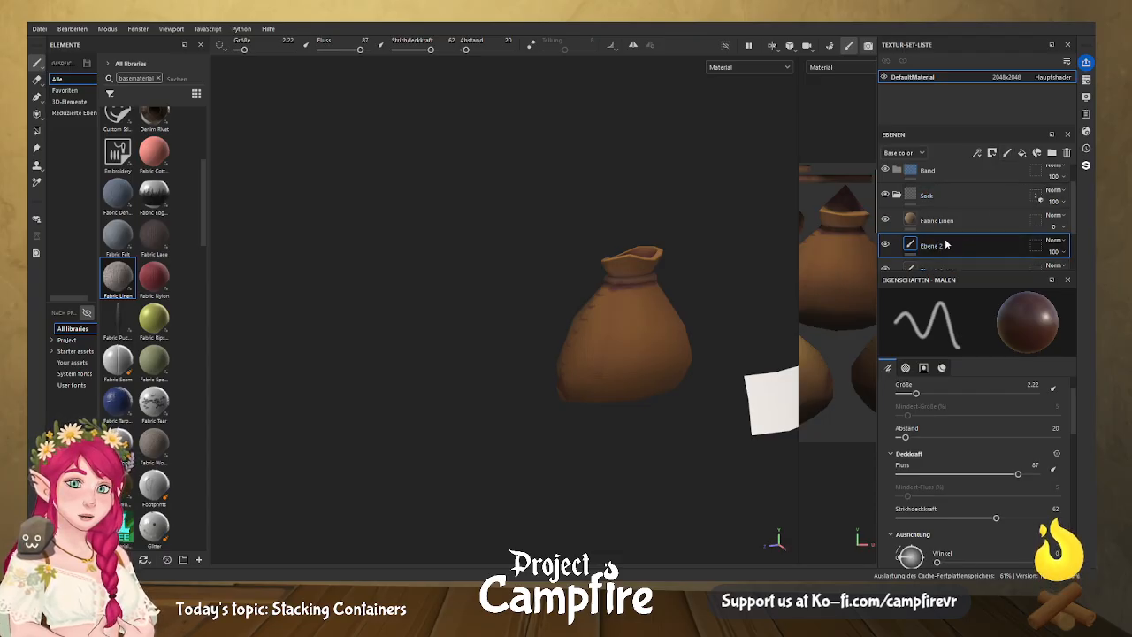
{"action": "scroll", "coordinate": [972, 460], "scroll_direction": "down", "scroll_amount": 5}
{"action": "scroll", "coordinate": [969, 412], "scroll_direction": "down", "scroll_amount": 1}
{"action": "left_click", "coordinate": [897, 409]}
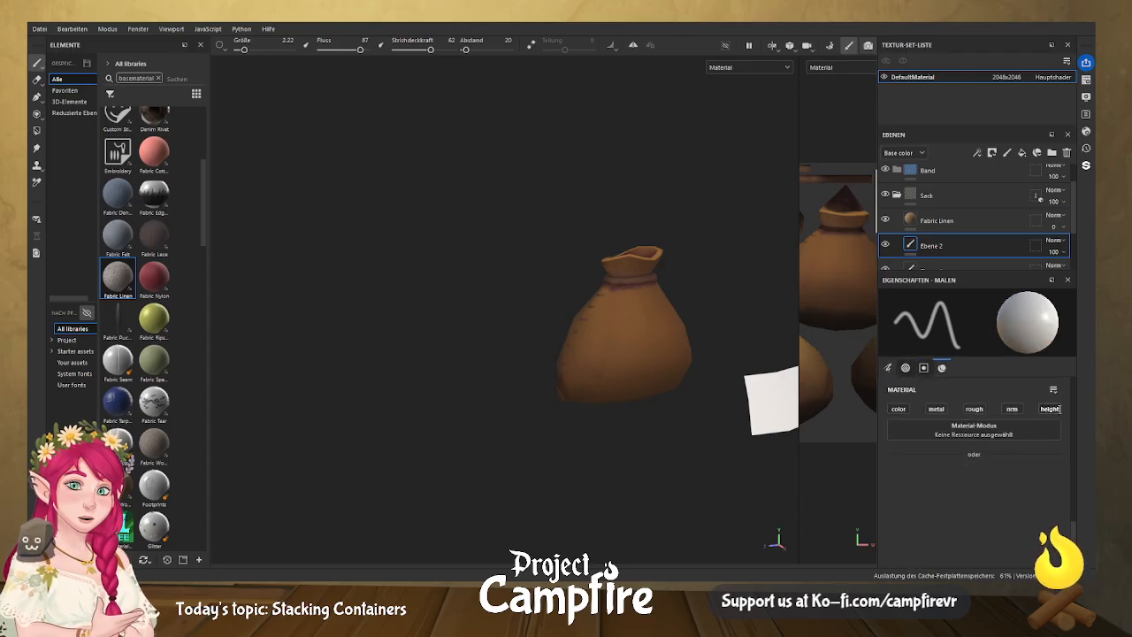
{"action": "left_click", "coordinate": [1058, 408]}
{"action": "left_click_drag", "start_coordinate": [968, 499], "coordinate": [971, 498]}
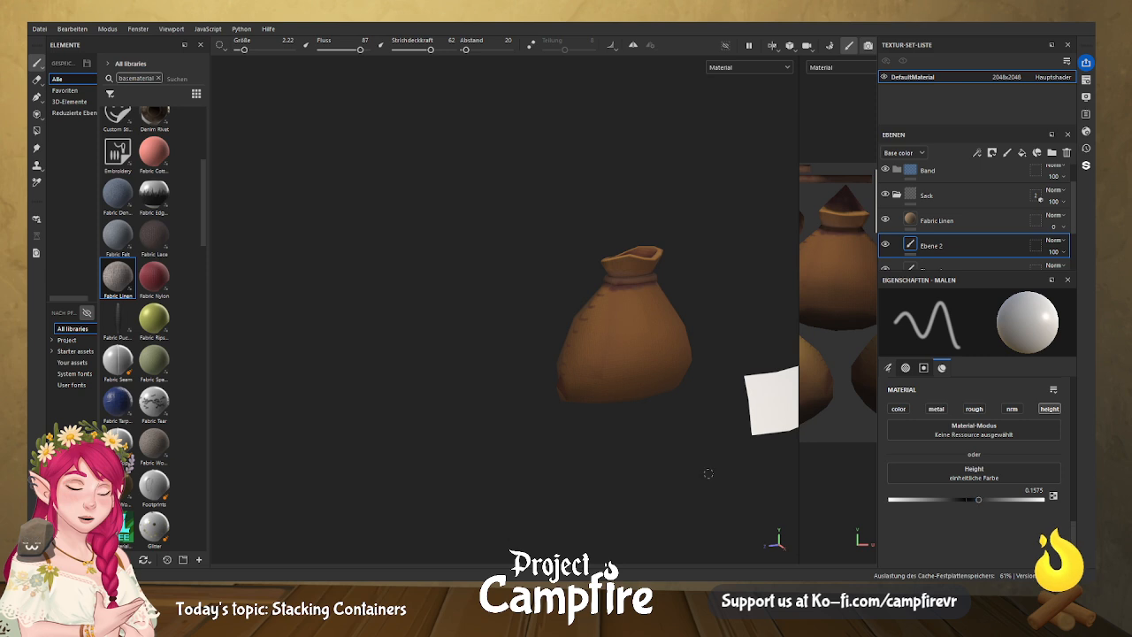
Set the brush size to 0.85 and trace the stitches on both side seams of the small pouch with raised height.
{"action": "scroll", "coordinate": [579, 319], "scroll_direction": "up", "scroll_amount": 10}
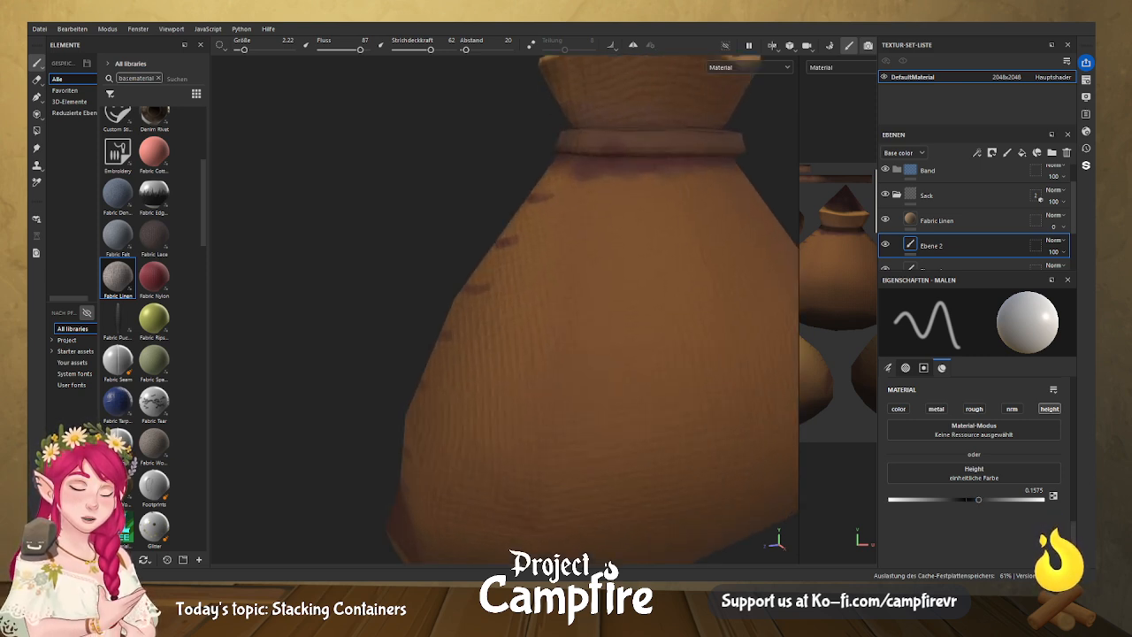
{"action": "left_click_drag", "start_coordinate": [573, 211], "coordinate": [683, 213], "text": "alt"}
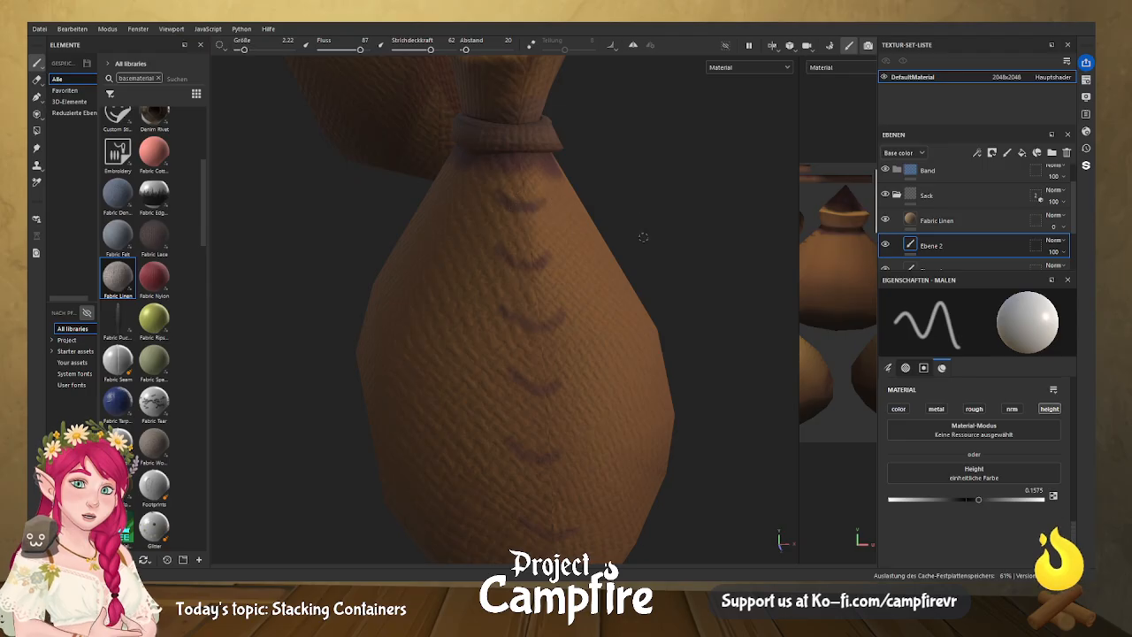
{"action": "scroll", "coordinate": [1074, 397], "scroll_direction": "up", "scroll_amount": 10}
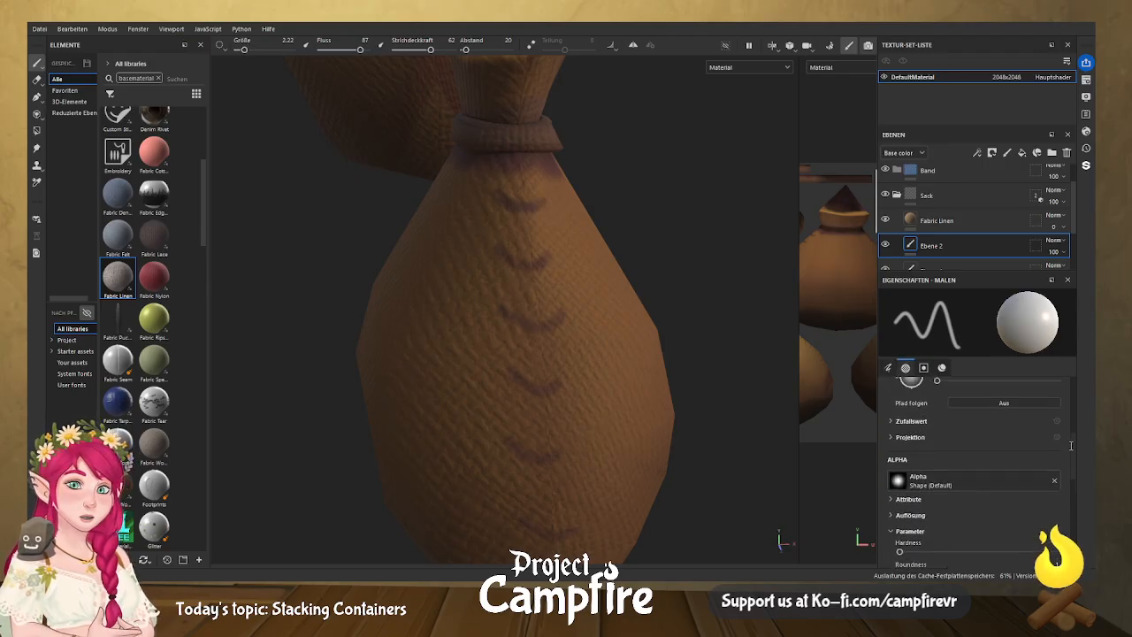
{"action": "left_click_drag", "start_coordinate": [916, 428], "coordinate": [908, 428]}
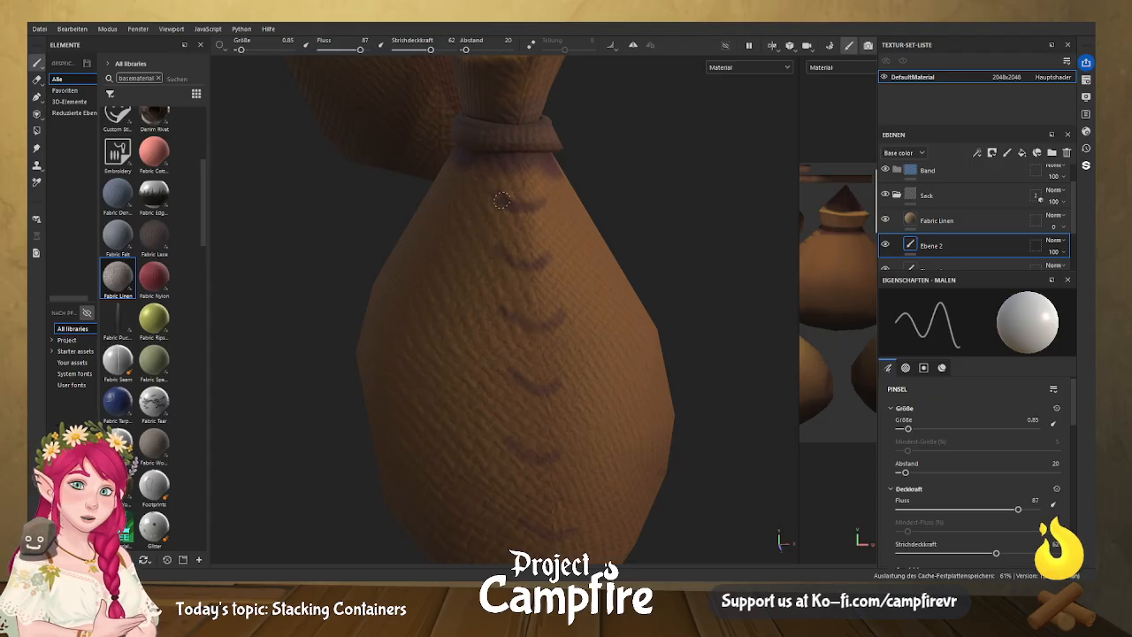
{"action": "left_click_drag", "start_coordinate": [512, 206], "coordinate": [531, 207]}
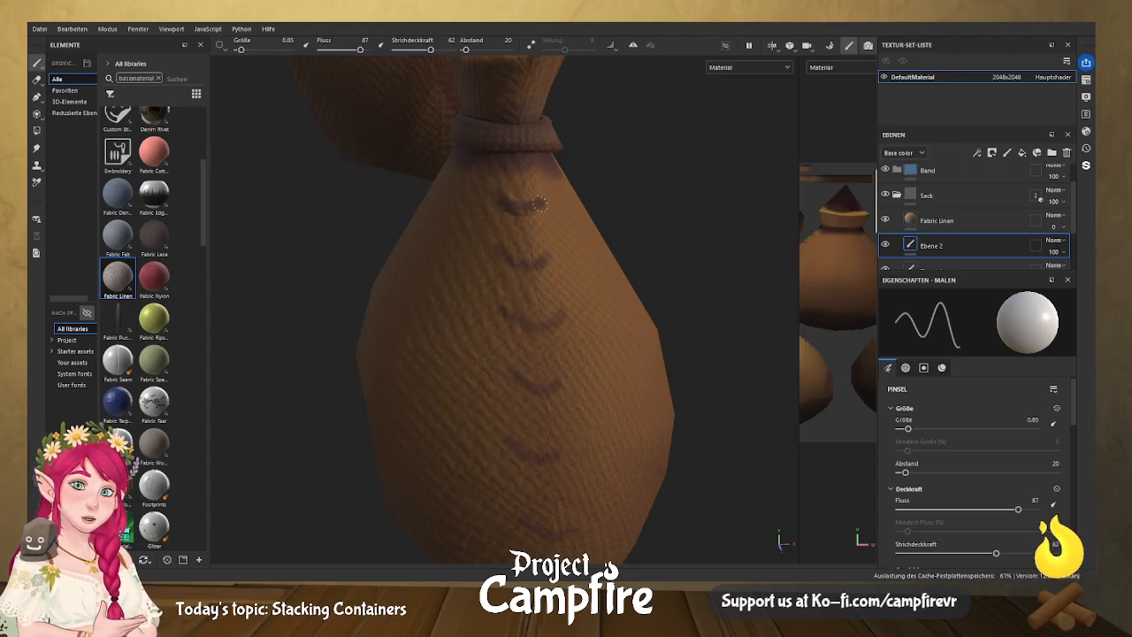
{"action": "left_click_drag", "start_coordinate": [512, 258], "coordinate": [547, 263]}
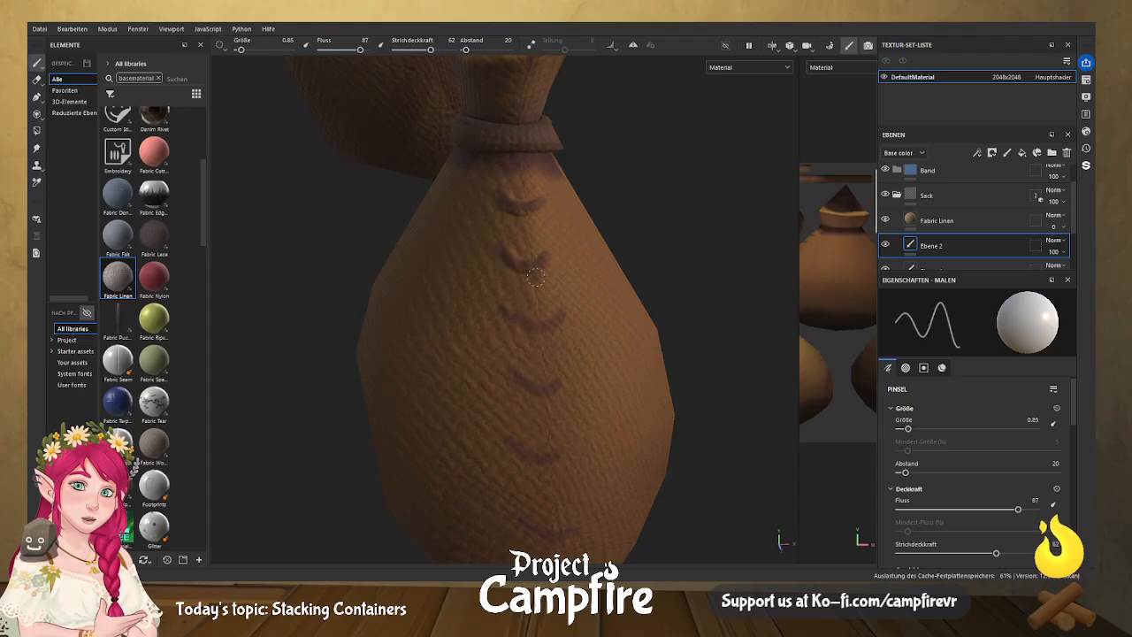
{"action": "mouse_move", "coordinate": [515, 318]}
{"action": "left_mouse_down"}
{"action": "mouse_move", "coordinate": [530, 330]}
{"action": "mouse_move", "coordinate": [560, 318]}
{"action": "left_mouse_up"}
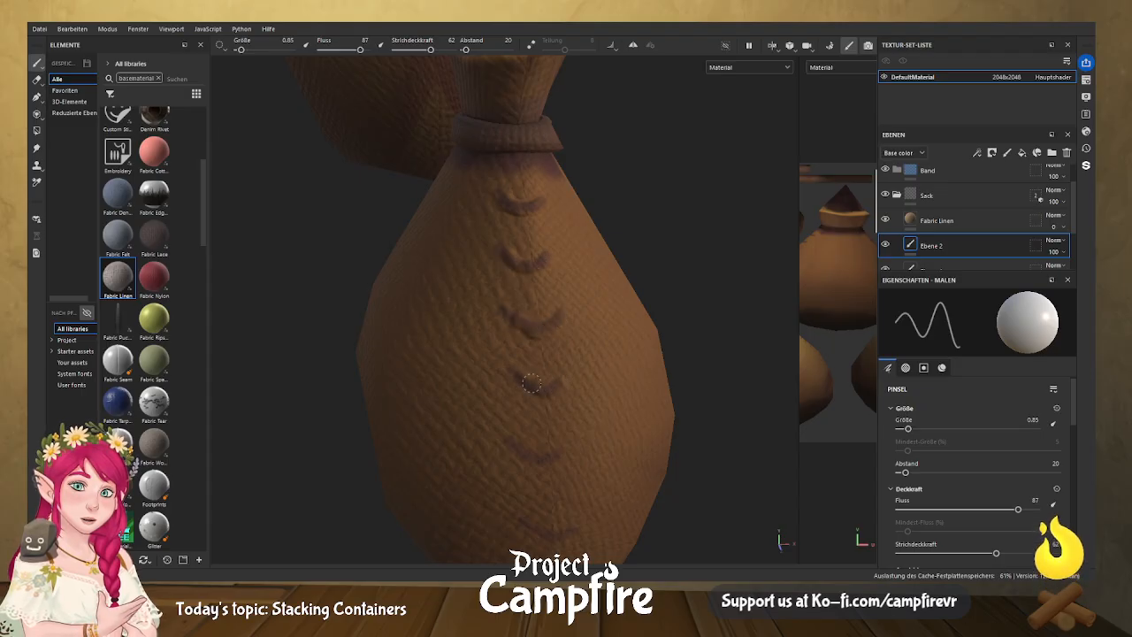
{"action": "left_click_drag", "start_coordinate": [527, 448], "coordinate": [556, 453]}
{"action": "left_click_drag", "start_coordinate": [580, 521], "coordinate": [536, 529]}
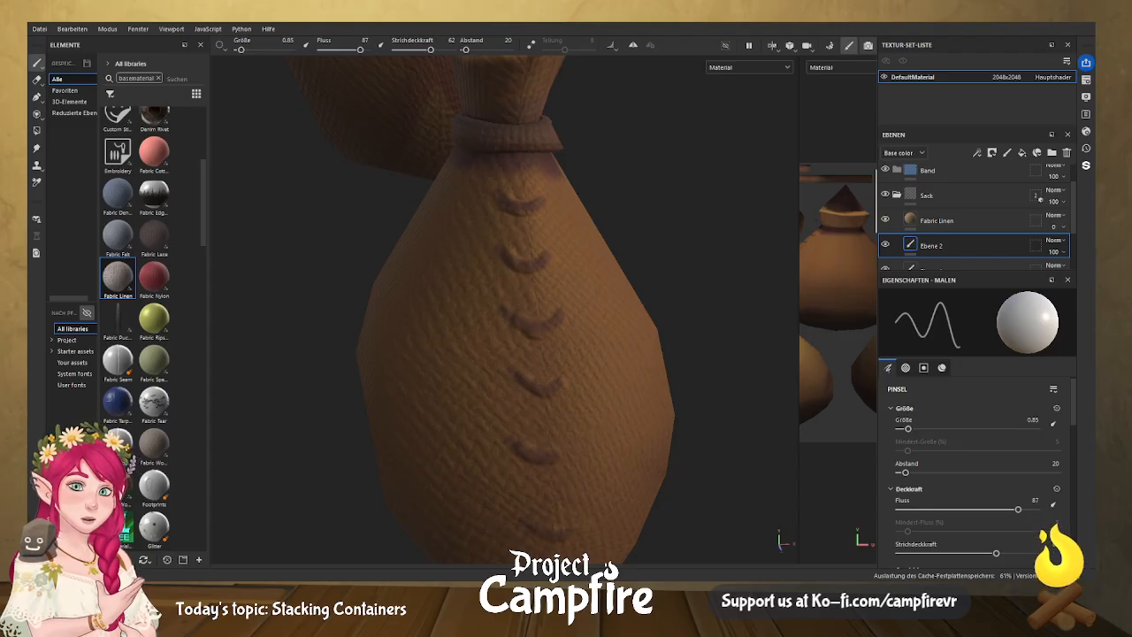
{"action": "scroll", "coordinate": [531, 310], "scroll_direction": "down", "scroll_amount": 3}
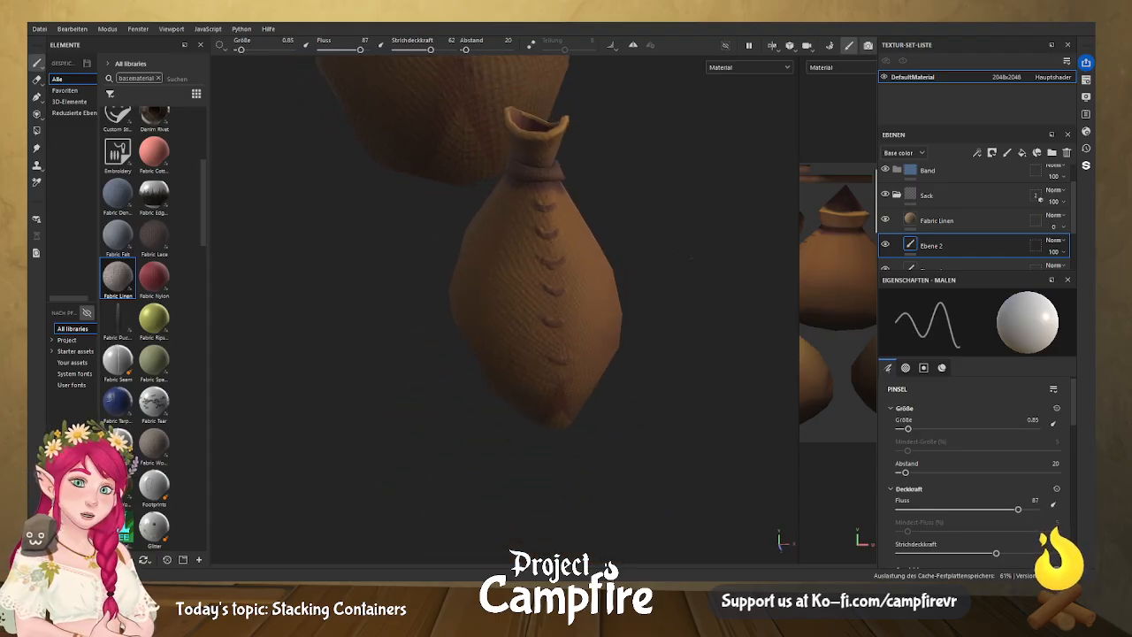
{"action": "left_click_drag", "start_coordinate": [694, 267], "coordinate": [471, 318], "text": "alt"}
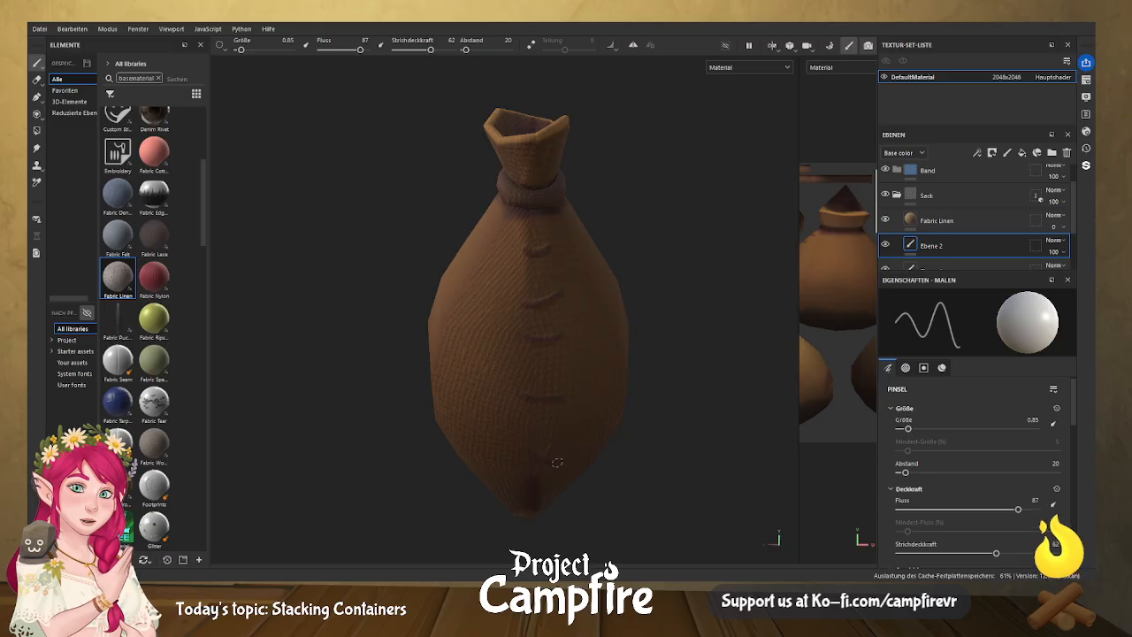
{"action": "scroll", "coordinate": [381, 320], "scroll_direction": "down", "scroll_amount": 5}
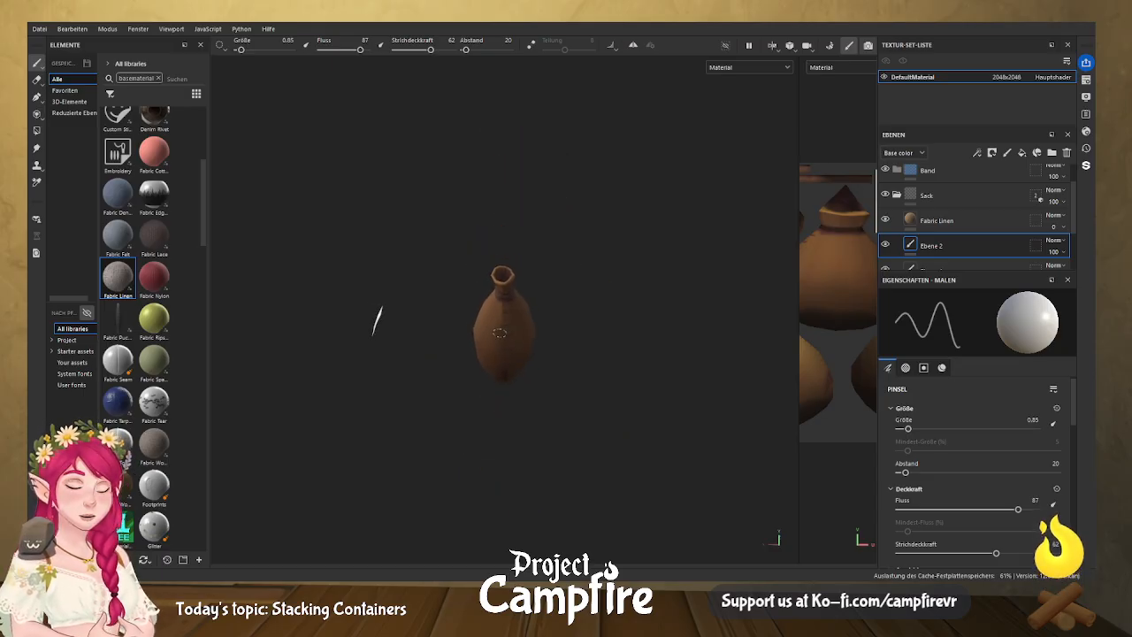
Set the brush size to 1.95 and trace raised height over the stitches down one side seam of the large sack.
{"action": "scroll", "coordinate": [500, 334], "scroll_direction": "up", "scroll_amount": 6}
{"action": "scroll", "coordinate": [524, 338], "scroll_direction": "down", "scroll_amount": 4}
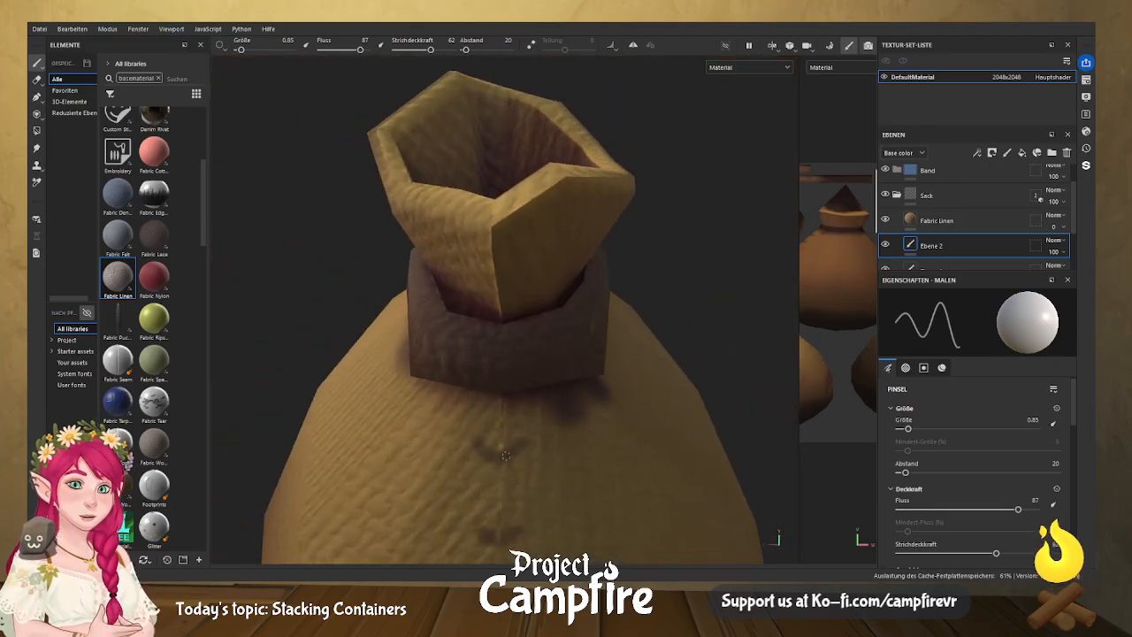
{"action": "left_click_drag", "start_coordinate": [907, 428], "coordinate": [913, 429]}
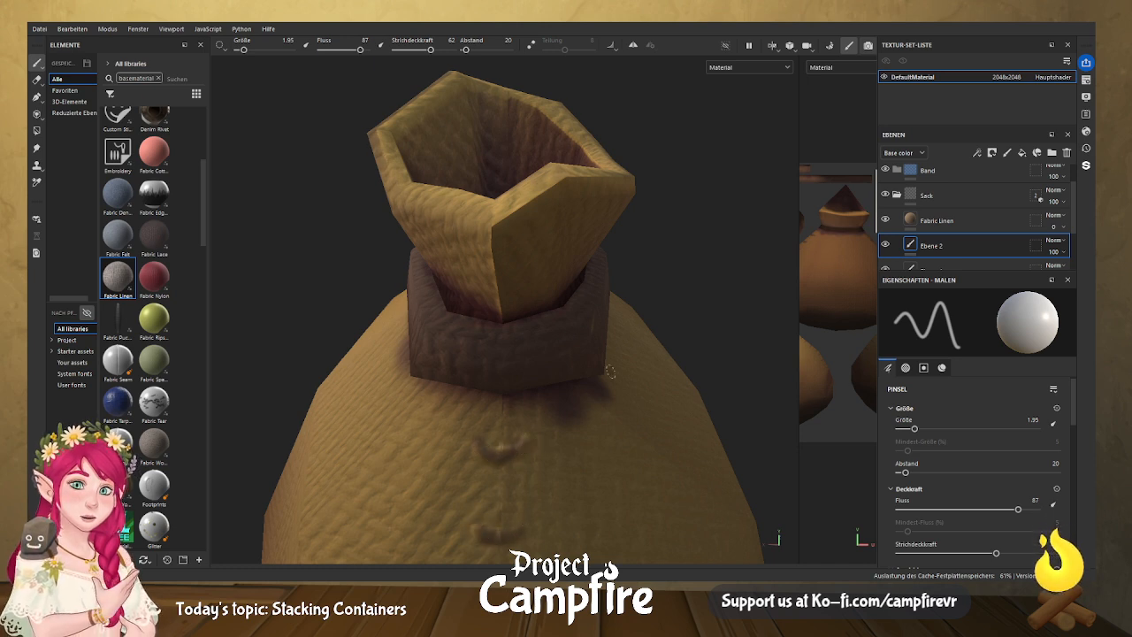
{"action": "left_click_drag", "start_coordinate": [648, 497], "coordinate": [657, 518], "text": "alt"}
{"action": "middle_click_drag", "start_coordinate": [649, 454], "coordinate": [634, 126], "text": "alt"}
{"action": "left_click_drag", "start_coordinate": [459, 274], "coordinate": [500, 263]}
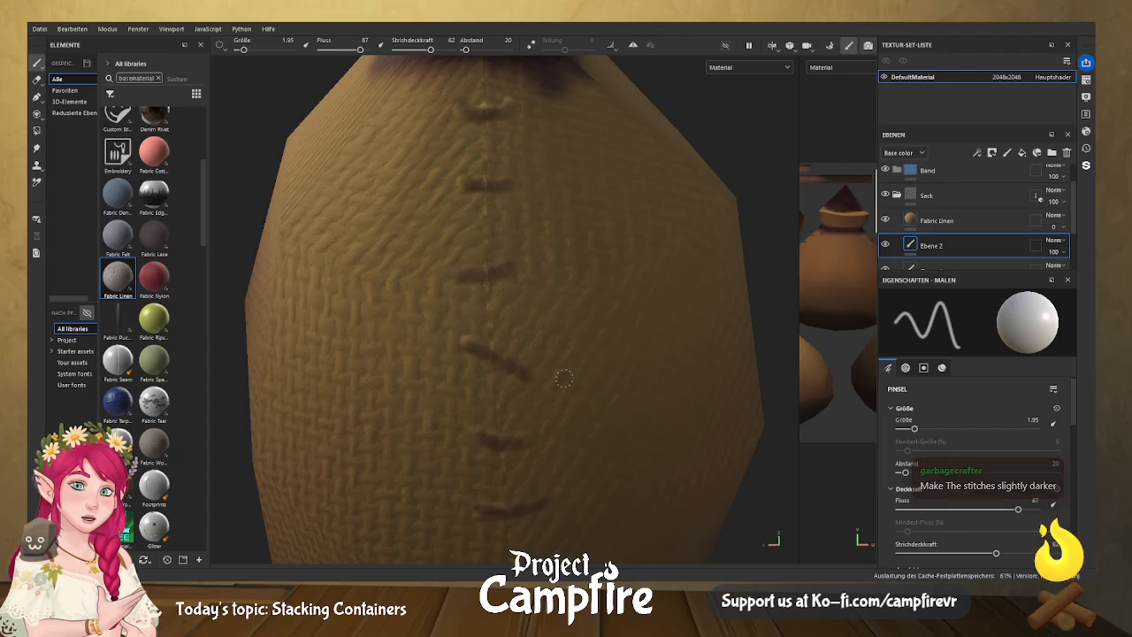
{"action": "mouse_move", "coordinate": [573, 449]}
{"action": "left_mouse_down", "text": "alt"}
{"action": "mouse_move", "coordinate": [599, 190]}
{"action": "mouse_move", "coordinate": [508, 282]}
{"action": "left_mouse_up", "text": "alt"}
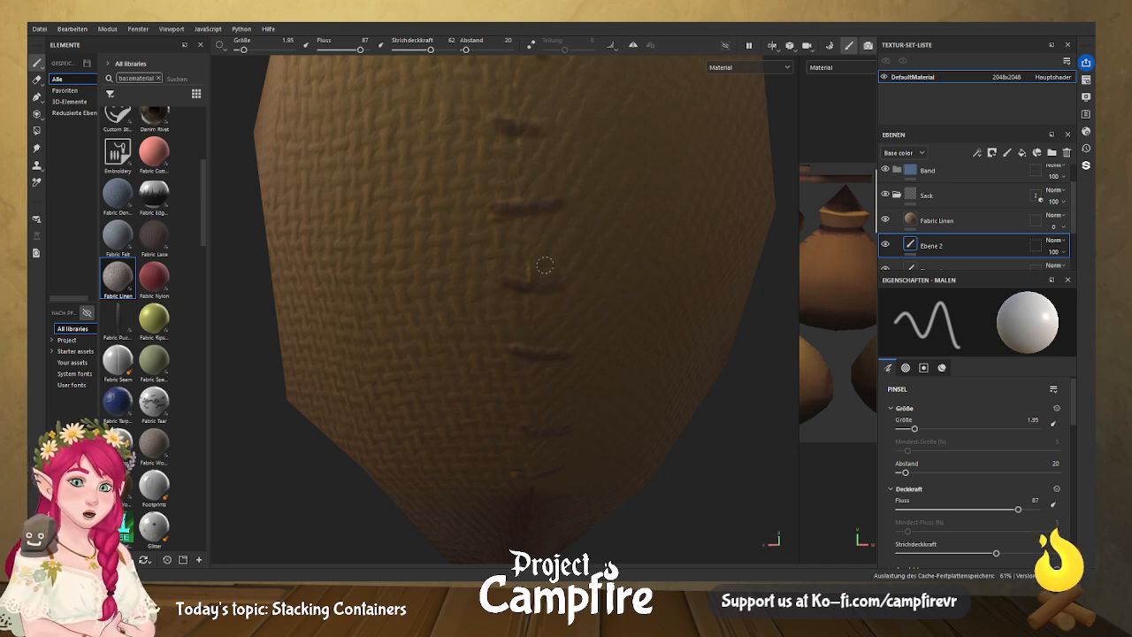
Trace raised height over the stitches down the opposite side seam of the large sack, from neck to base.
{"action": "scroll", "coordinate": [672, 316], "scroll_direction": "up", "scroll_amount": 6}
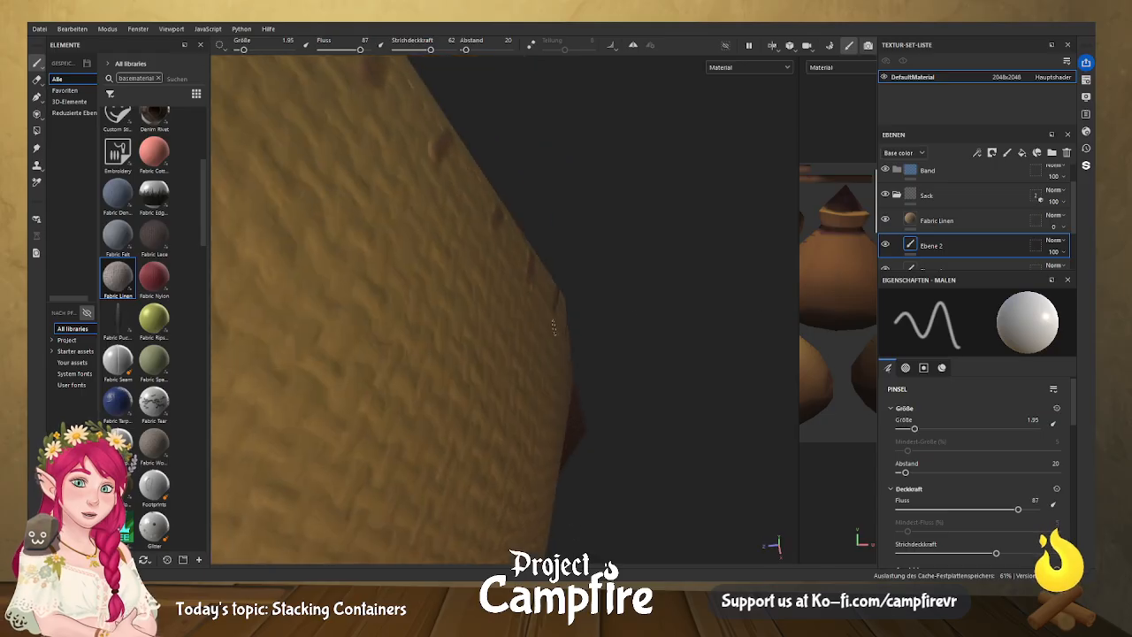
{"action": "scroll", "coordinate": [600, 290], "scroll_direction": "down", "scroll_amount": 5}
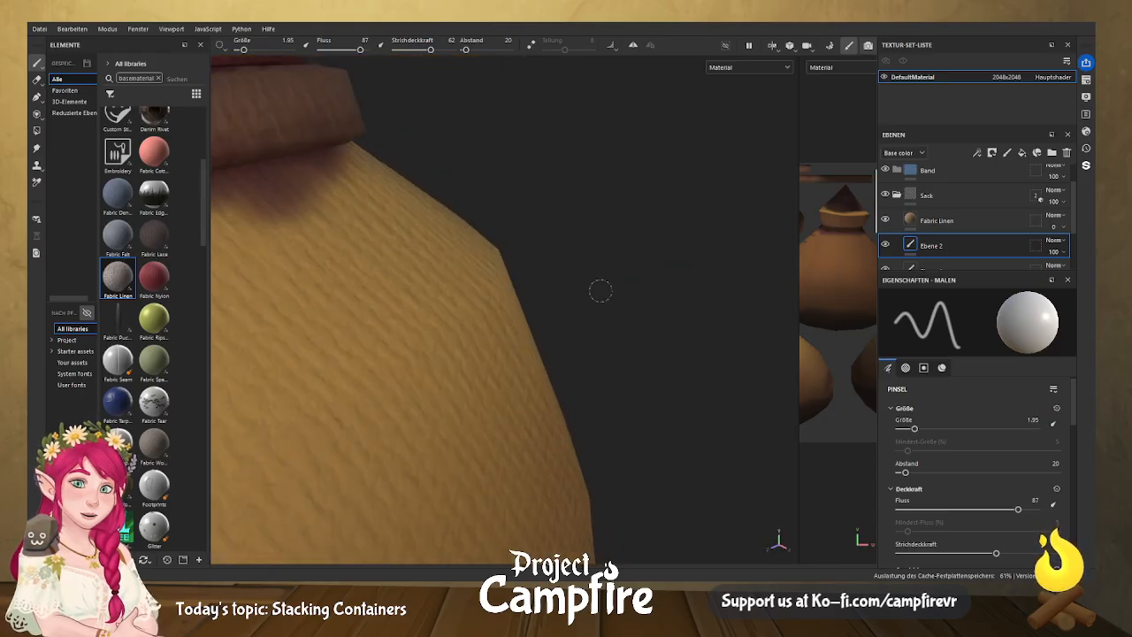
{"action": "left_click_drag", "start_coordinate": [472, 321], "coordinate": [597, 311], "text": "alt"}
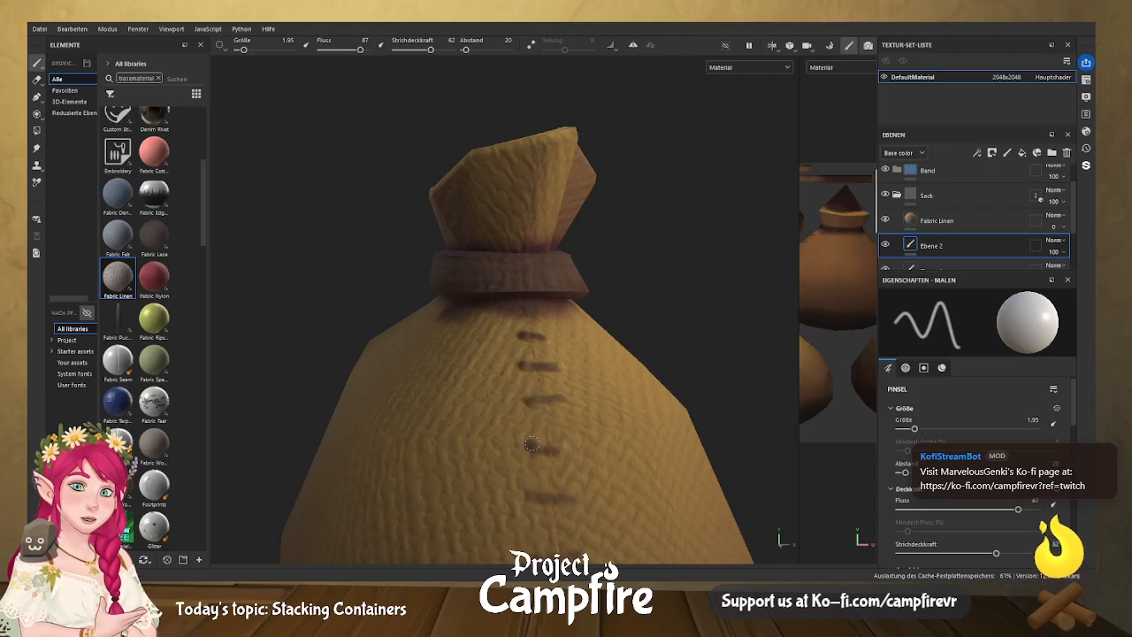
{"action": "middle_click_drag", "start_coordinate": [629, 429], "coordinate": [597, 257], "text": "alt"}
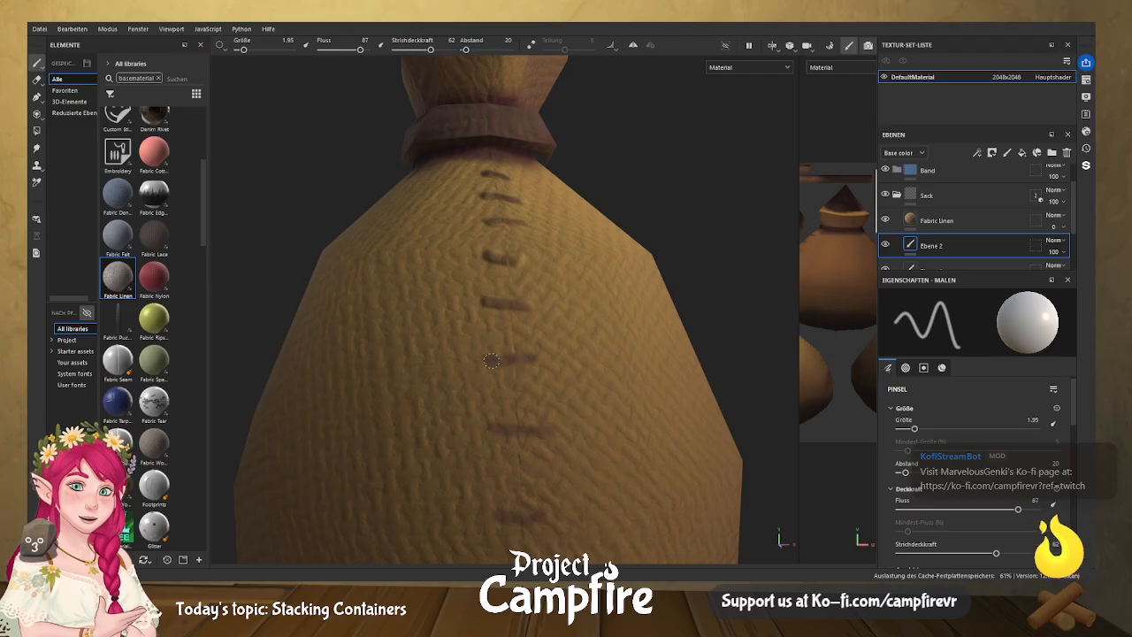
{"action": "mouse_move", "coordinate": [523, 434]}
{"action": "left_mouse_down"}
{"action": "mouse_move", "coordinate": [497, 428]}
{"action": "mouse_move", "coordinate": [549, 431]}
{"action": "mouse_move", "coordinate": [584, 342]}
{"action": "mouse_move", "coordinate": [521, 307]}
{"action": "mouse_move", "coordinate": [480, 303]}
{"action": "left_mouse_up"}
{"action": "mouse_move", "coordinate": [523, 379]}
{"action": "left_mouse_down"}
{"action": "mouse_move", "coordinate": [489, 381]}
{"action": "mouse_move", "coordinate": [529, 383]}
{"action": "left_mouse_up"}
{"action": "left_click_drag", "start_coordinate": [481, 442], "coordinate": [528, 444]}
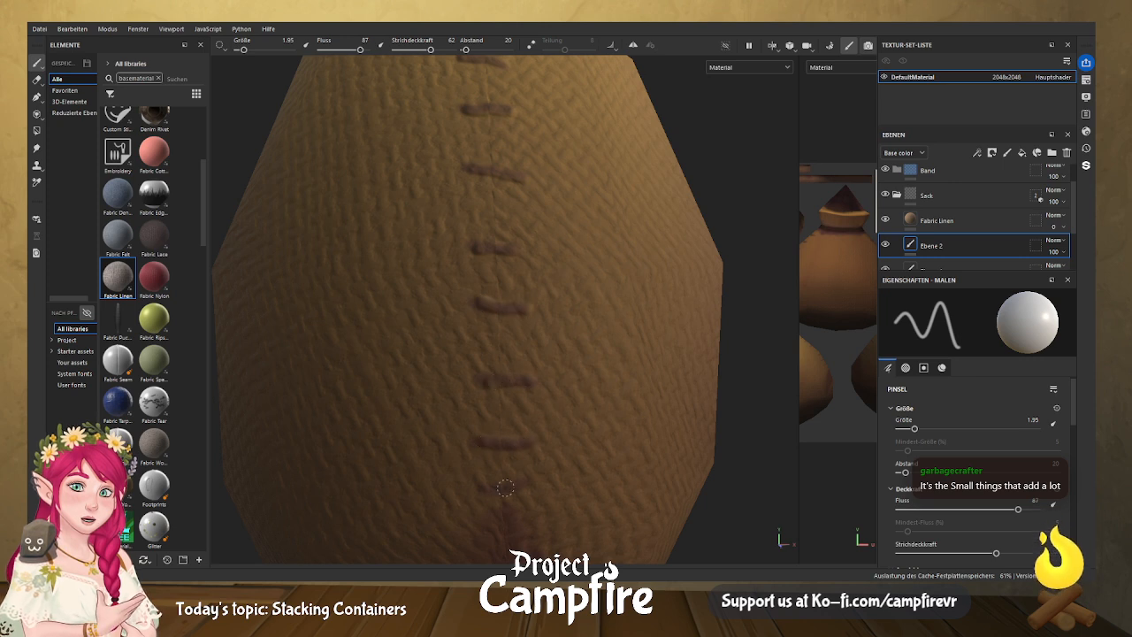
{"action": "left_click_drag", "start_coordinate": [573, 325], "coordinate": [602, 283], "text": "alt"}
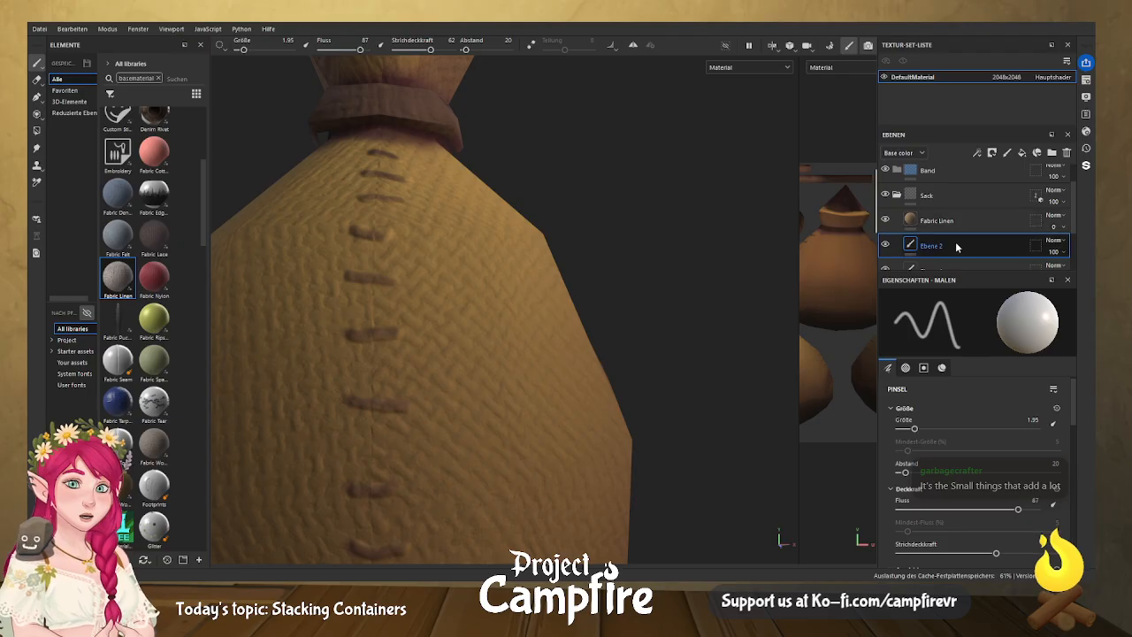
Examine the brush and material settings of the two stitch paint layers and the fill settings of the PT Material Free layer.
{"action": "scroll", "coordinate": [1072, 221], "scroll_direction": "down", "scroll_amount": 2}
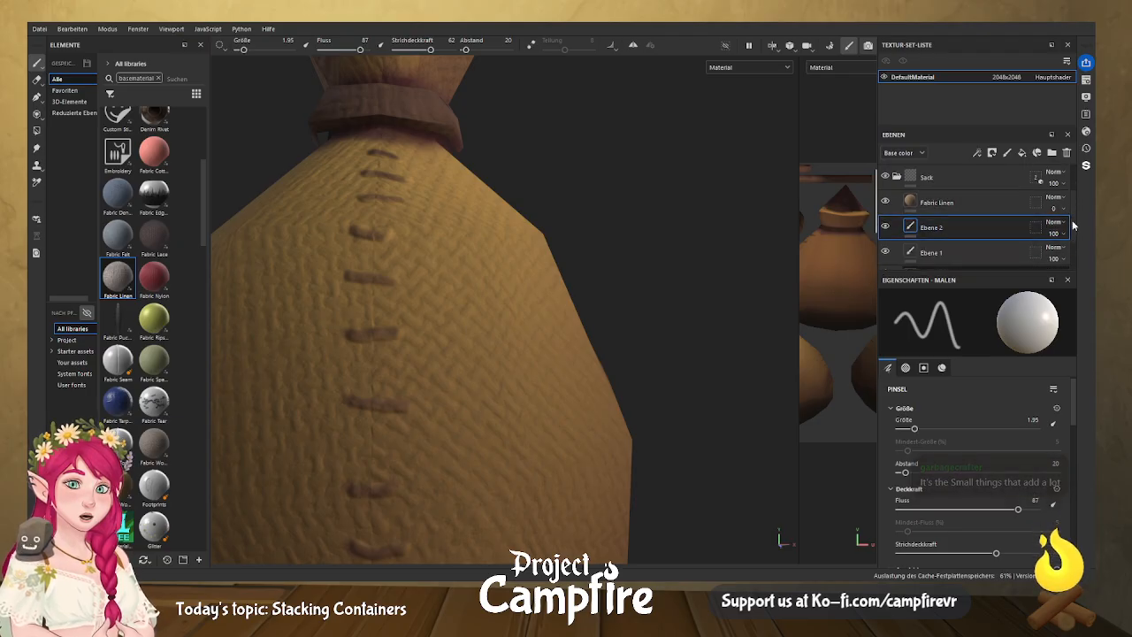
{"action": "left_click", "coordinate": [937, 228]}
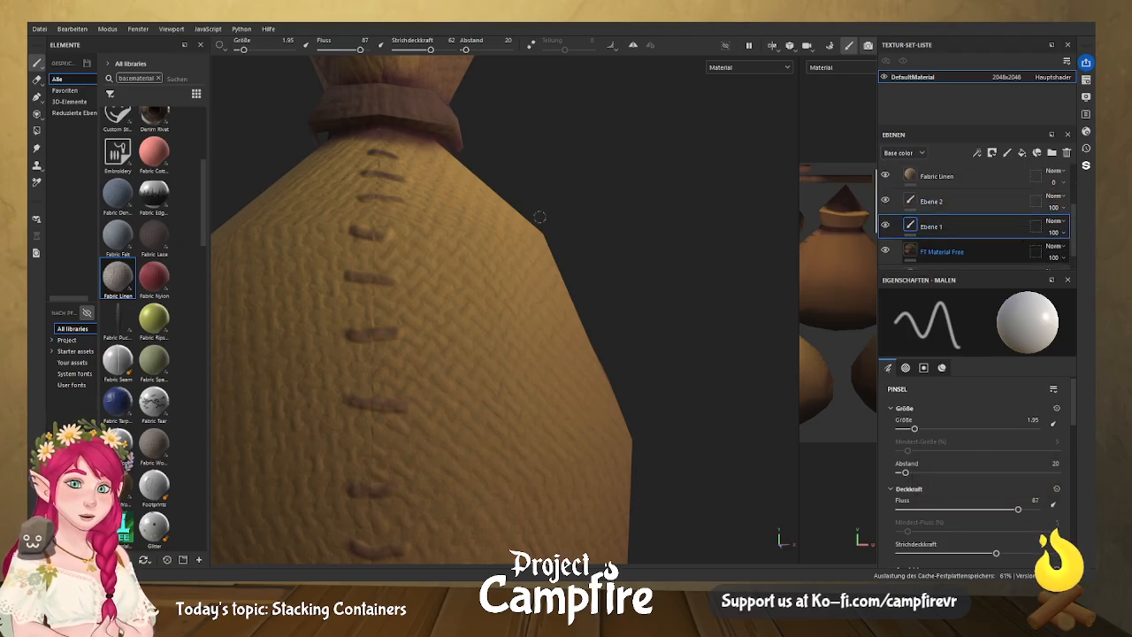
{"action": "scroll", "coordinate": [1067, 528], "scroll_direction": "down", "scroll_amount": 5}
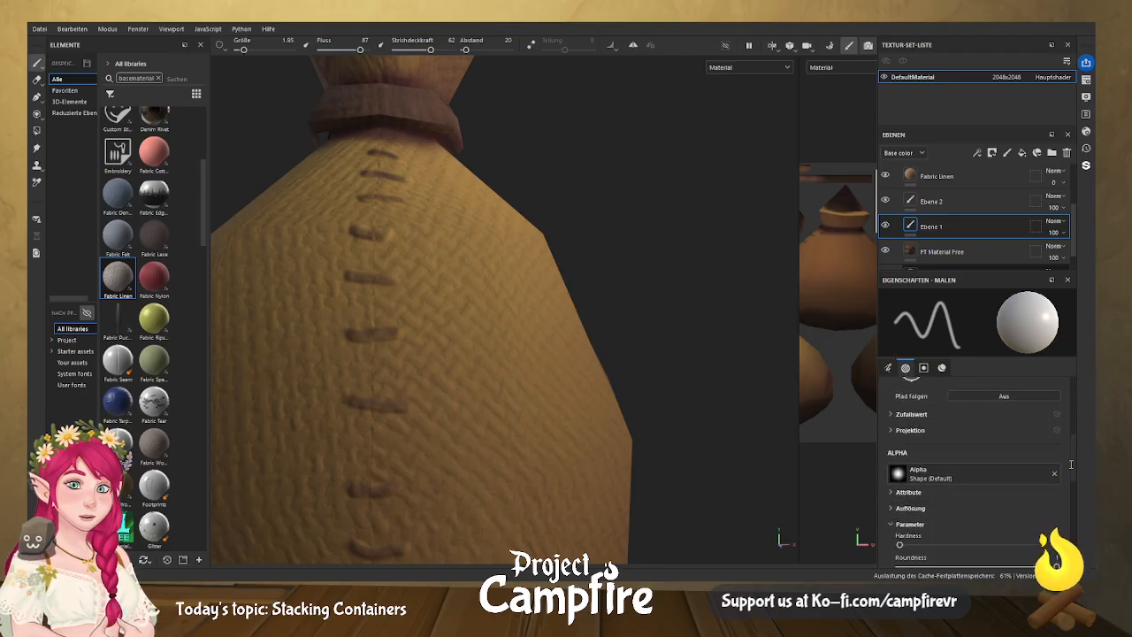
{"action": "scroll", "coordinate": [1067, 527], "scroll_direction": "up", "scroll_amount": 5}
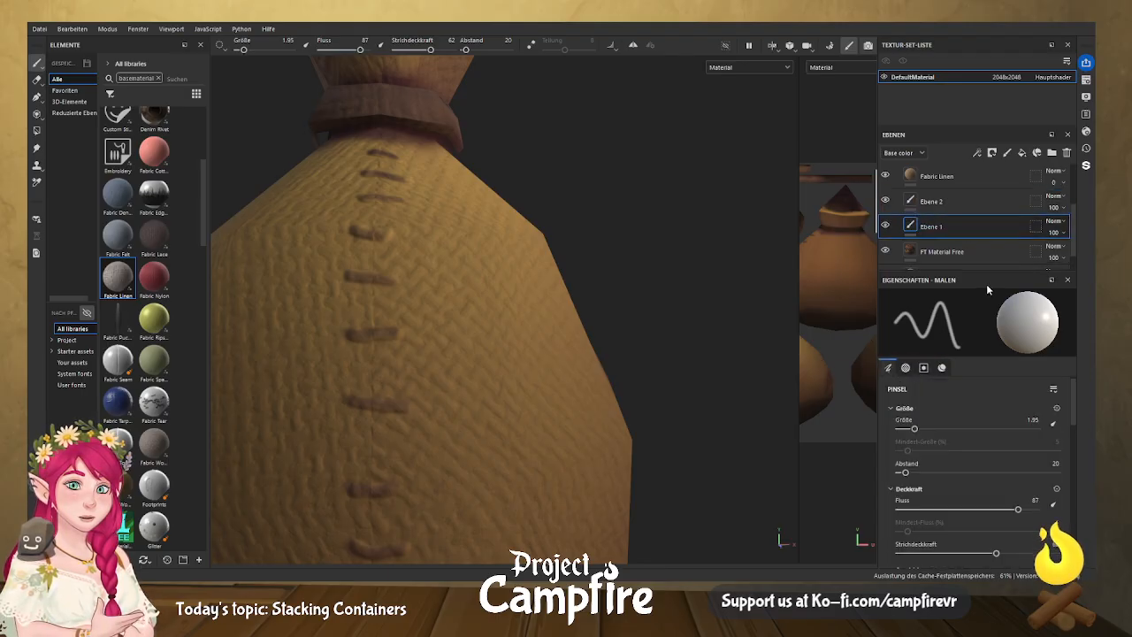
{"action": "left_click_drag", "start_coordinate": [1071, 409], "coordinate": [1072, 378]}
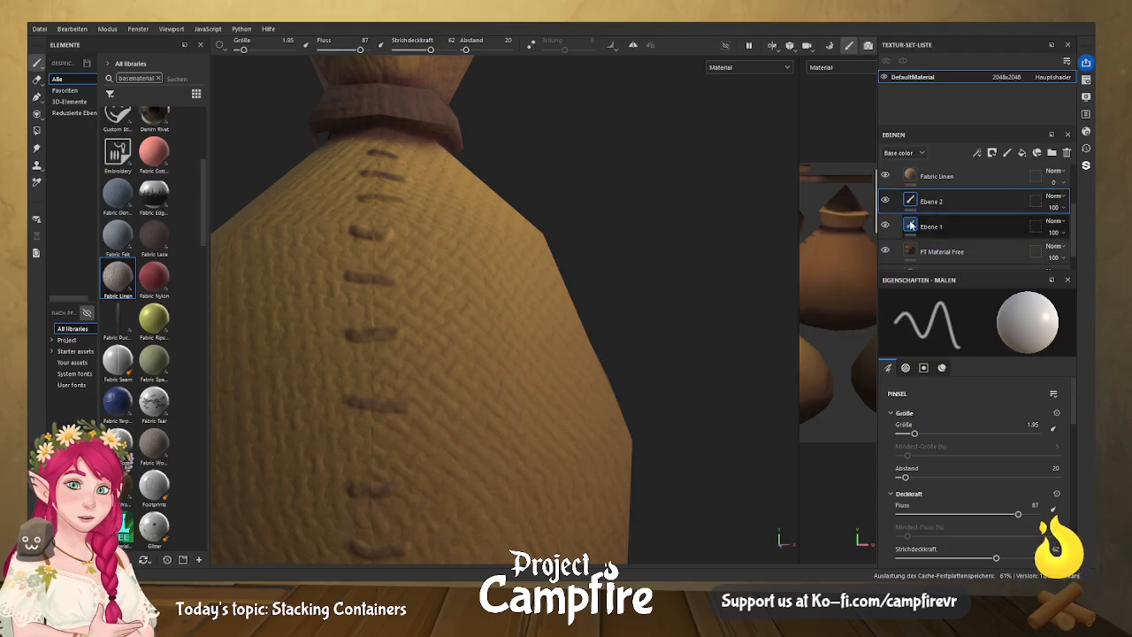
{"action": "scroll", "coordinate": [1066, 245], "scroll_direction": "down", "scroll_amount": 1}
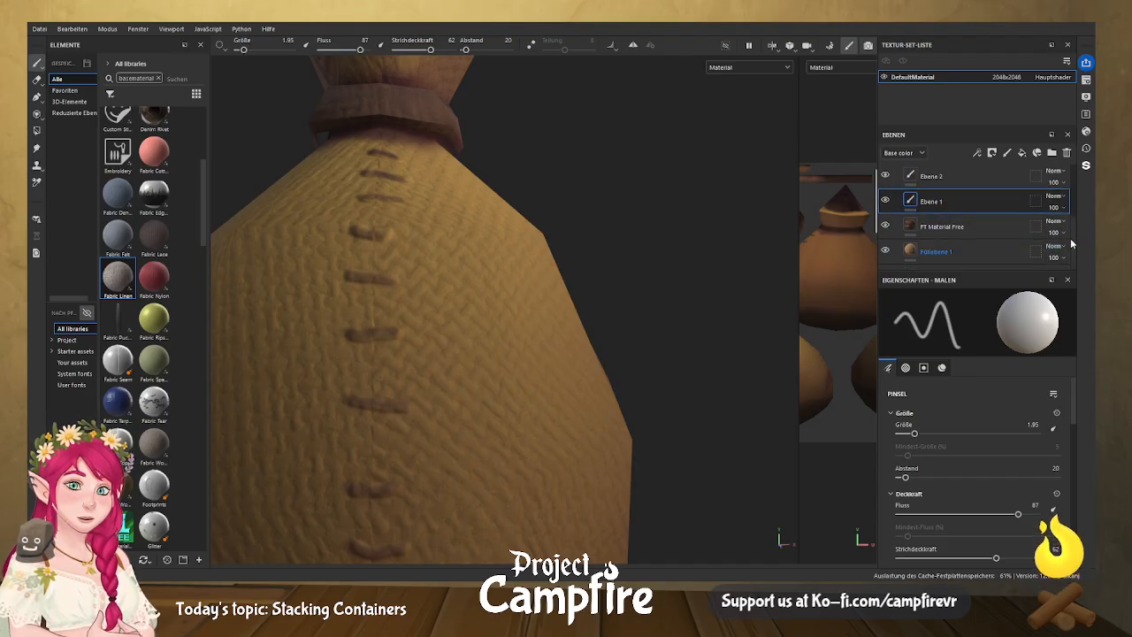
{"action": "left_click", "coordinate": [950, 227]}
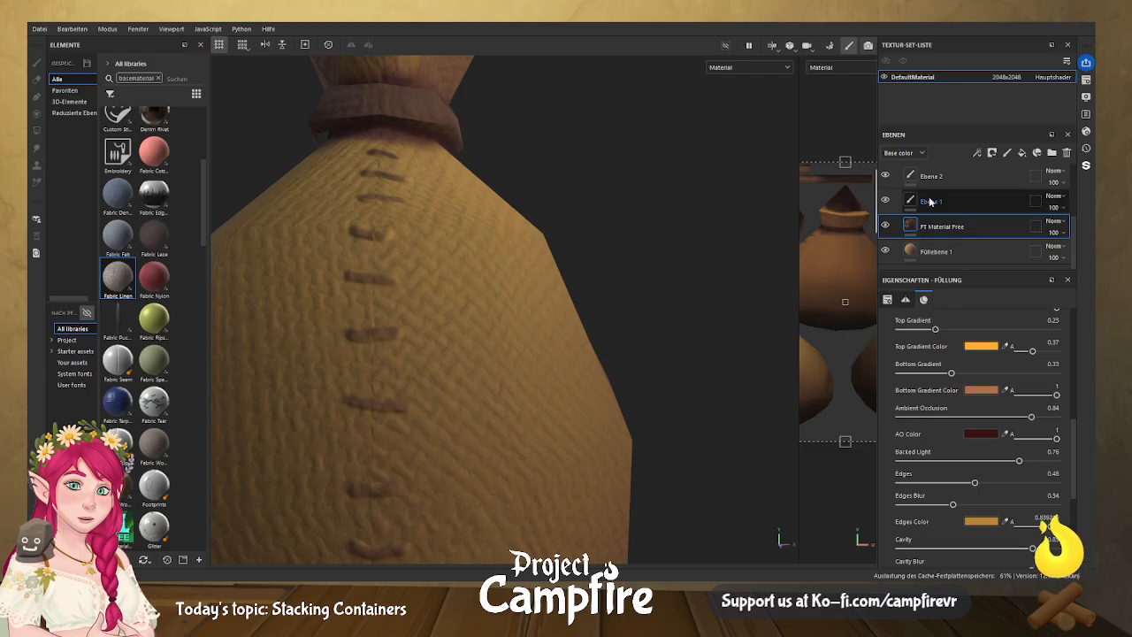
{"action": "left_click", "coordinate": [923, 202]}
{"action": "mouse_move", "coordinate": [1072, 397]}
{"action": "left_mouse_down"}
{"action": "mouse_move", "coordinate": [1073, 531]}
{"action": "mouse_move", "coordinate": [1074, 520]}
{"action": "left_mouse_up"}
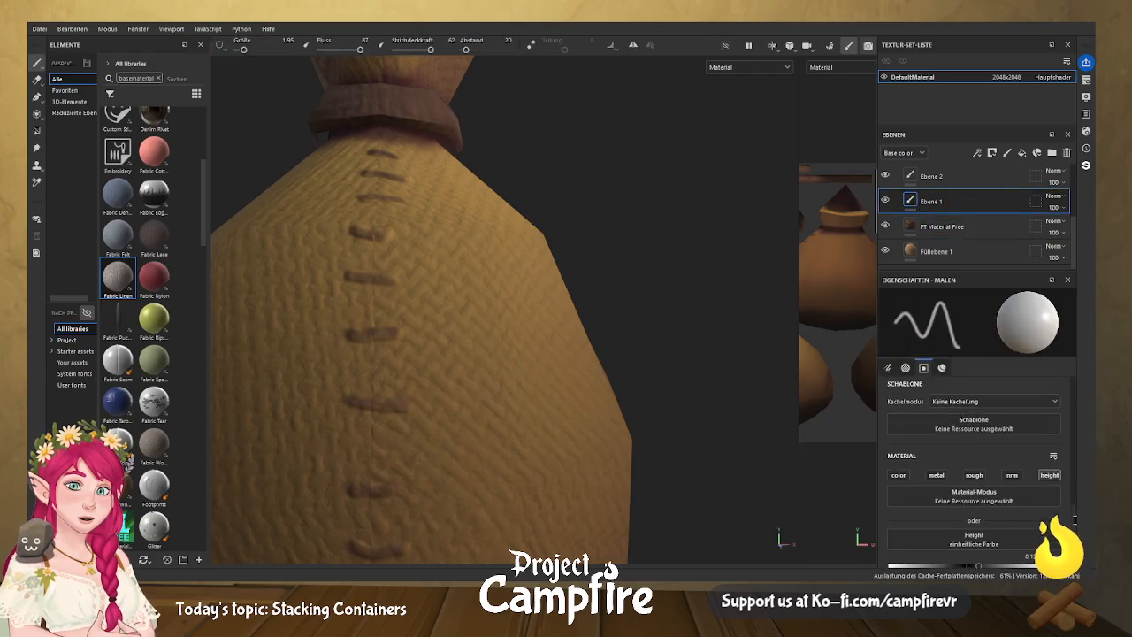
{"action": "left_click", "coordinate": [913, 176]}
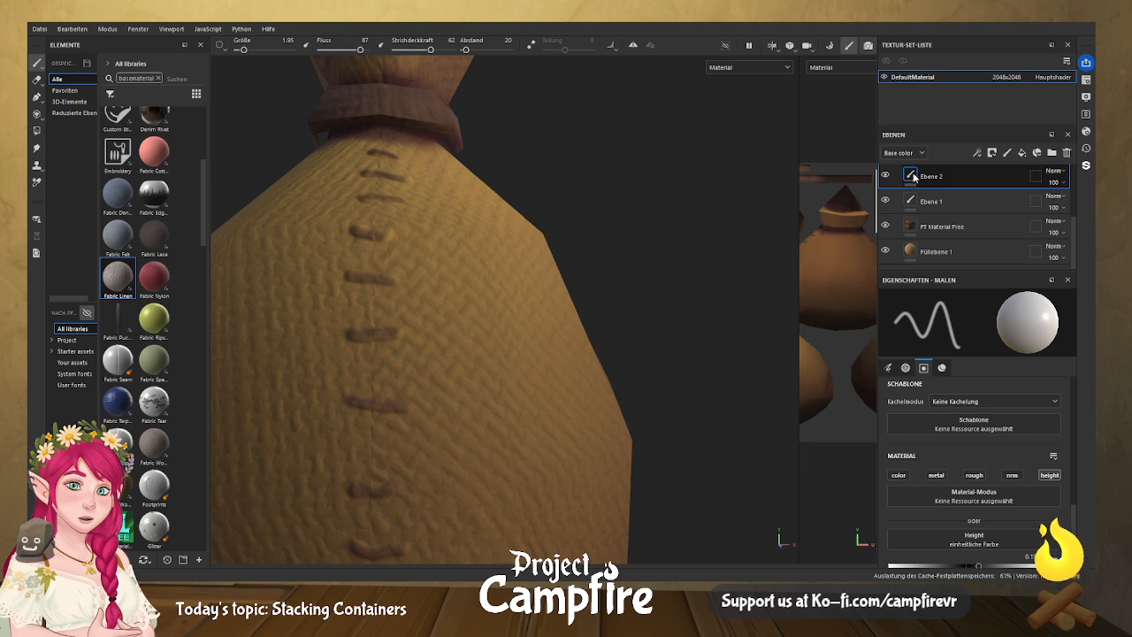
{"action": "left_click", "coordinate": [915, 200]}
{"action": "left_click", "coordinate": [912, 181]}
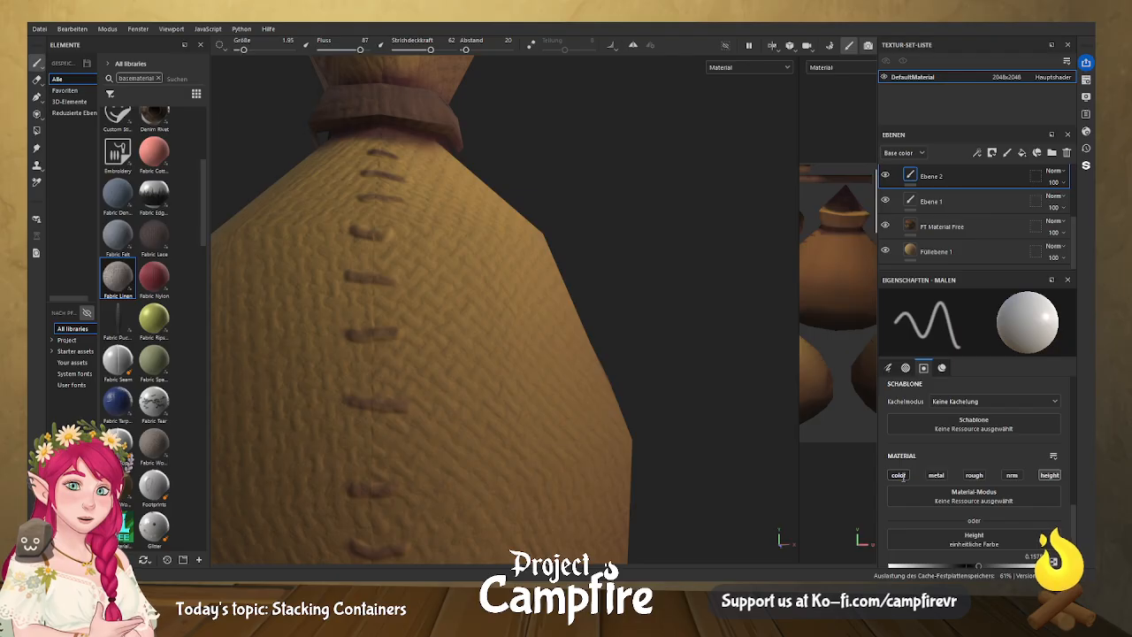
Toggle the visibility of Ebene 2 and Ebene 1 off and on to compare the stitches' height and colour.
{"action": "left_click", "coordinate": [886, 174]}
{"action": "left_click", "coordinate": [887, 174]}
{"action": "left_click", "coordinate": [887, 175]}
{"action": "left_click", "coordinate": [887, 176]}
{"action": "left_click", "coordinate": [886, 201]}
{"action": "left_click", "coordinate": [886, 201]}
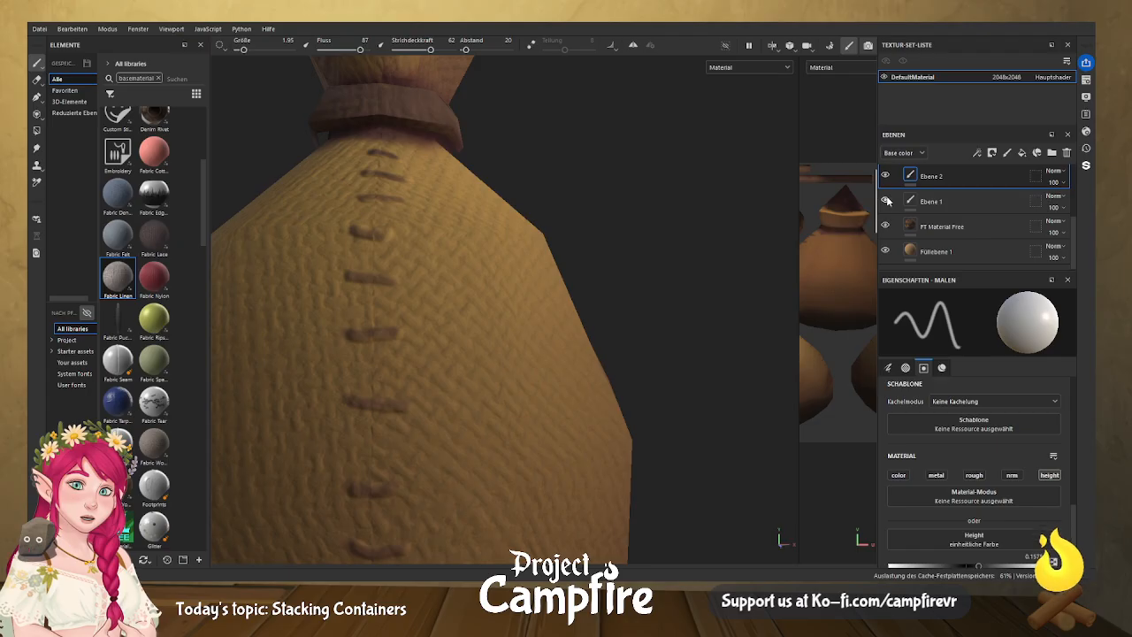
On layer Ebene 1, limit the brush to the colour channel and darken the upper stitches of the large sack's side seam.
{"action": "left_click", "coordinate": [915, 202]}
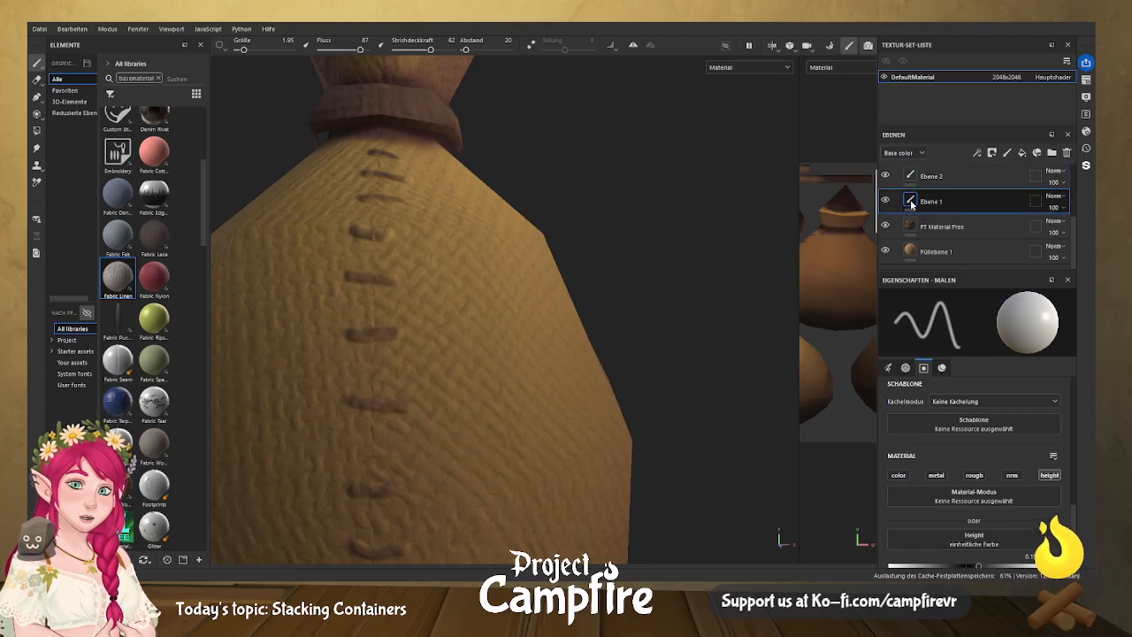
{"action": "left_click", "coordinate": [898, 475]}
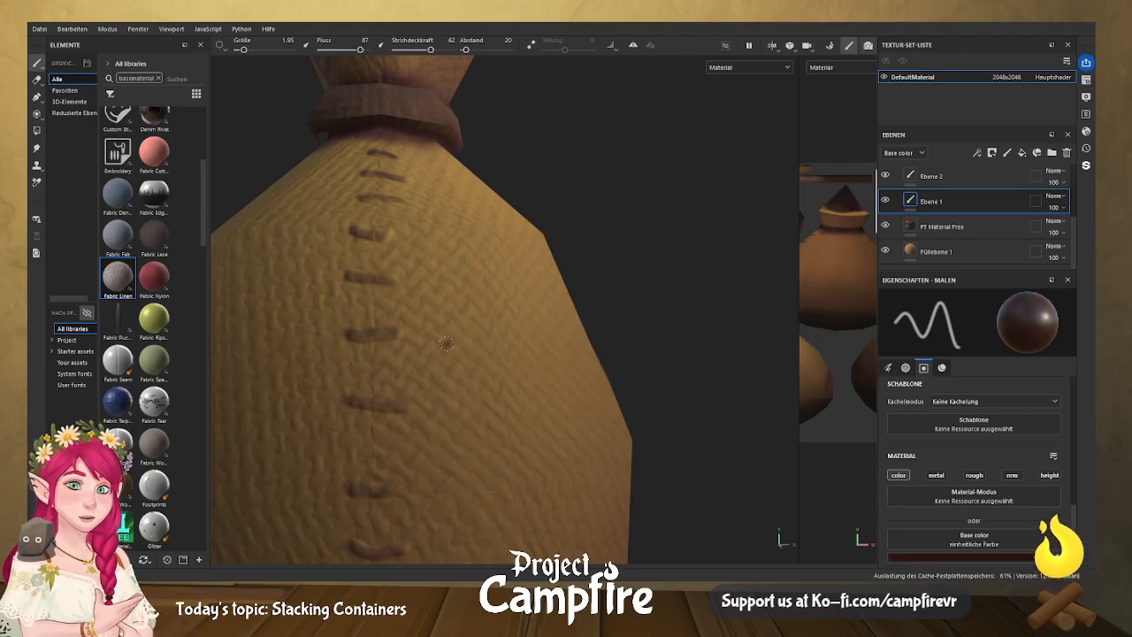
{"action": "mouse_move", "coordinate": [359, 334]}
{"action": "left_mouse_down"}
{"action": "mouse_move", "coordinate": [387, 332]}
{"action": "mouse_move", "coordinate": [378, 336]}
{"action": "left_mouse_up"}
{"action": "left_click_drag", "start_coordinate": [355, 397], "coordinate": [409, 400]}
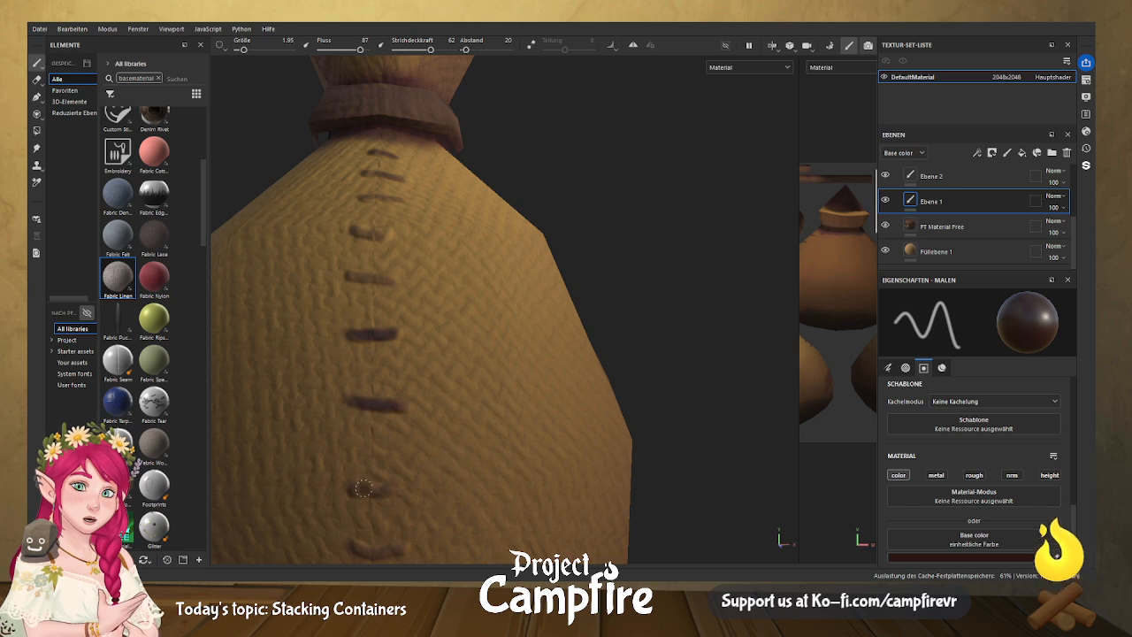
{"action": "mouse_move", "coordinate": [377, 489]}
{"action": "left_mouse_down"}
{"action": "mouse_move", "coordinate": [357, 491]}
{"action": "mouse_move", "coordinate": [385, 489]}
{"action": "left_mouse_up"}
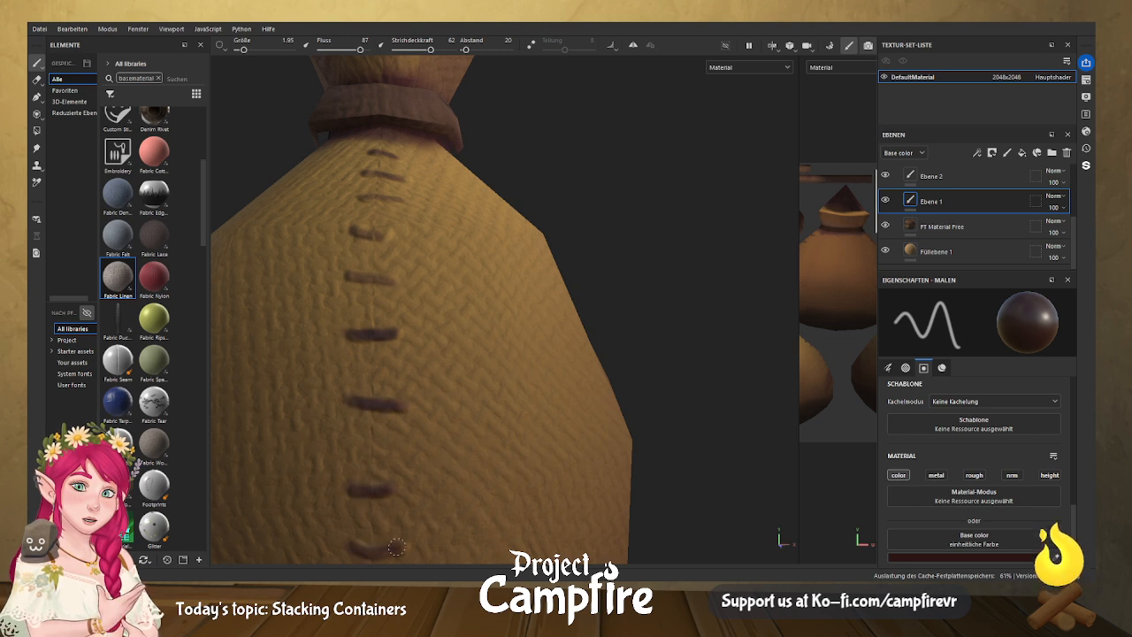
{"action": "left_click_drag", "start_coordinate": [373, 550], "coordinate": [391, 541]}
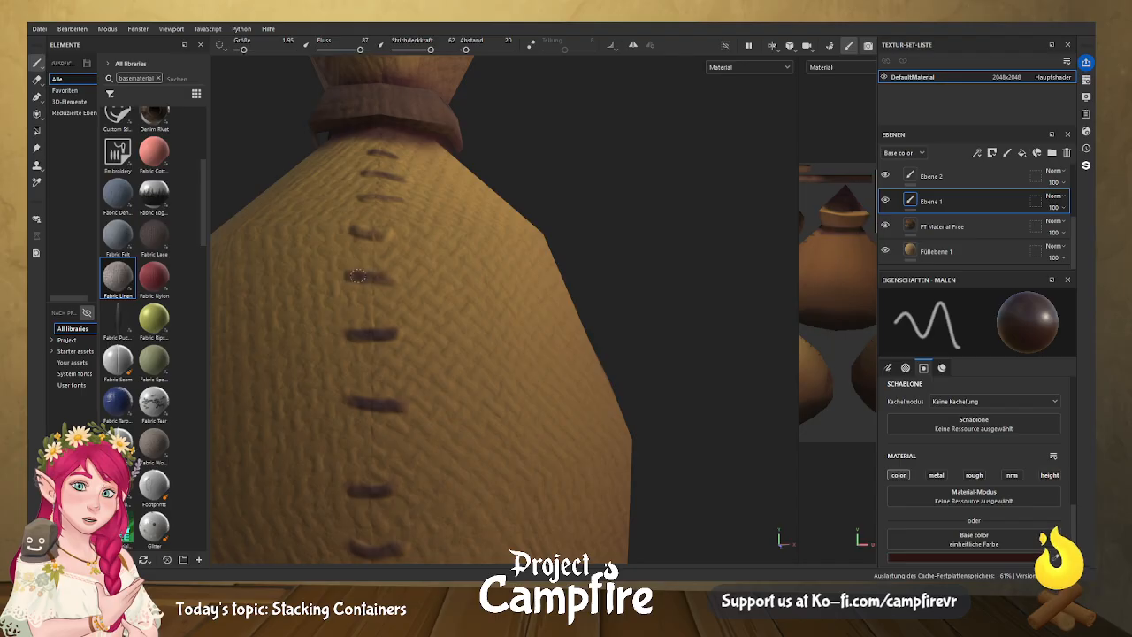
{"action": "left_click_drag", "start_coordinate": [356, 277], "coordinate": [395, 278]}
{"action": "mouse_move", "coordinate": [363, 228]}
{"action": "left_mouse_down"}
{"action": "mouse_move", "coordinate": [393, 236]}
{"action": "mouse_move", "coordinate": [370, 233]}
{"action": "left_mouse_up"}
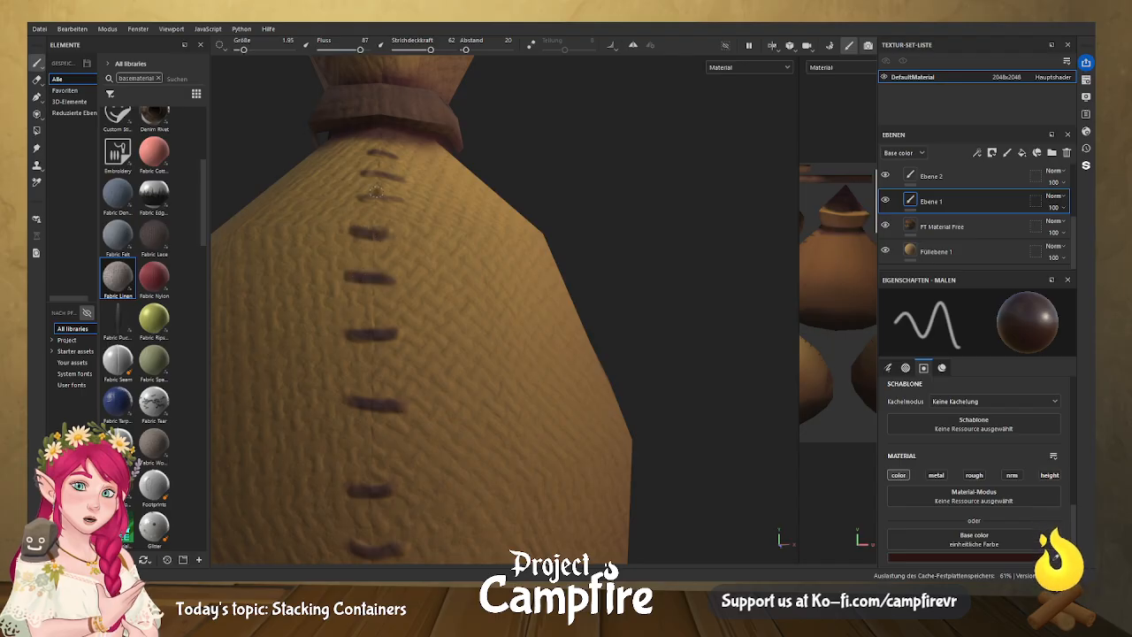
Darken the remaining stitches of the same side seam down to the large sack's base with dark brown colour.
{"action": "middle_click_drag", "start_coordinate": [528, 440], "coordinate": [559, 187], "text": "alt"}
{"action": "mouse_move", "coordinate": [409, 332]}
{"action": "left_mouse_down"}
{"action": "mouse_move", "coordinate": [437, 329]}
{"action": "mouse_move", "coordinate": [404, 331]}
{"action": "left_mouse_up"}
{"action": "mouse_move", "coordinate": [426, 377]}
{"action": "left_mouse_down"}
{"action": "mouse_move", "coordinate": [449, 387]}
{"action": "mouse_move", "coordinate": [440, 407]}
{"action": "left_mouse_up"}
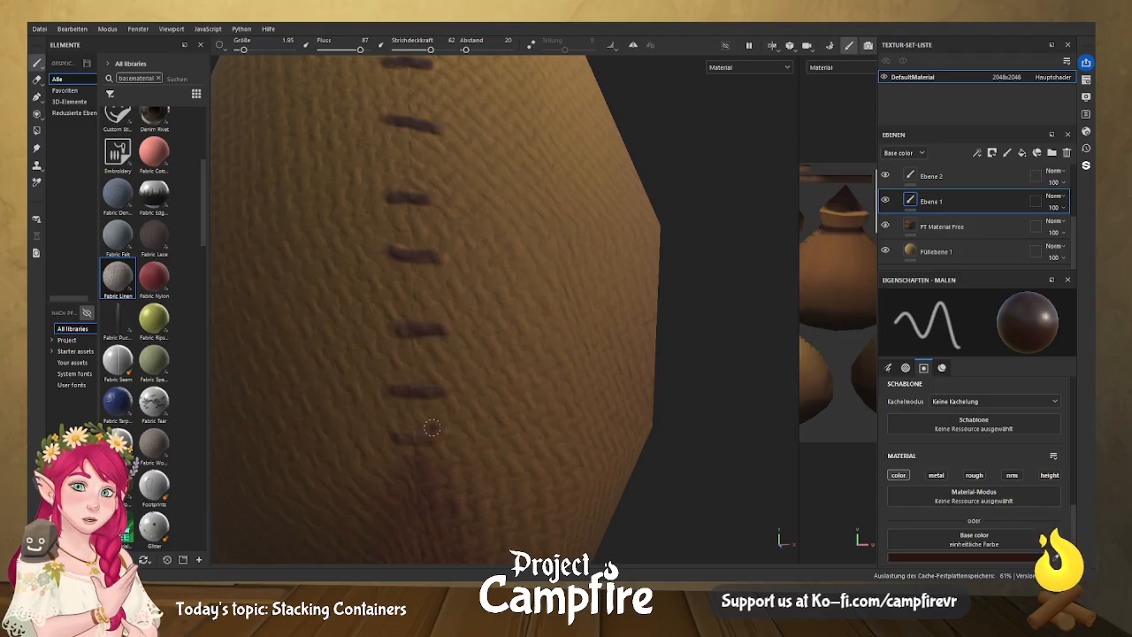
{"action": "middle_click_drag", "start_coordinate": [488, 139], "coordinate": [606, 442], "text": "alt"}
{"action": "left_click_drag", "start_coordinate": [585, 273], "coordinate": [590, 394], "text": "alt"}
{"action": "mouse_move", "coordinate": [507, 347]}
{"action": "left_mouse_down"}
{"action": "mouse_move", "coordinate": [533, 334]}
{"action": "mouse_move", "coordinate": [520, 306]}
{"action": "mouse_move", "coordinate": [539, 292]}
{"action": "mouse_move", "coordinate": [519, 264]}
{"action": "left_mouse_up"}
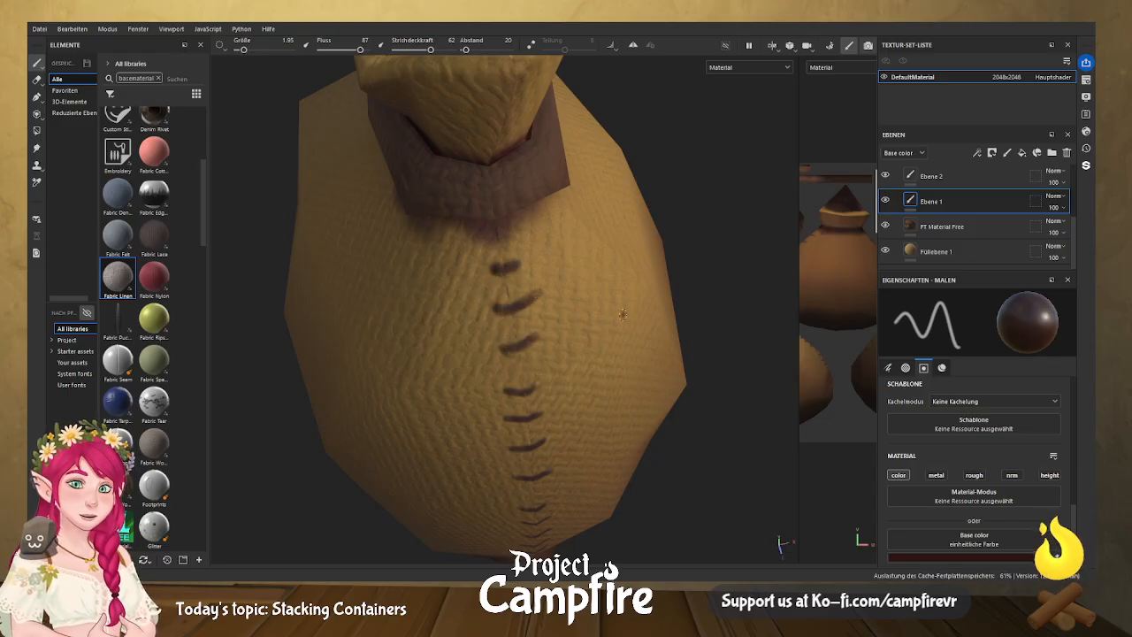
Darken the stitches of the opposite side seam on the large sack with dark brown, from the neck down towards the base.
{"action": "mouse_move", "coordinate": [632, 262]}
{"action": "left_mouse_down", "text": "alt"}
{"action": "mouse_move", "coordinate": [531, 198]}
{"action": "mouse_move", "coordinate": [474, 251]}
{"action": "left_mouse_up", "text": "alt"}
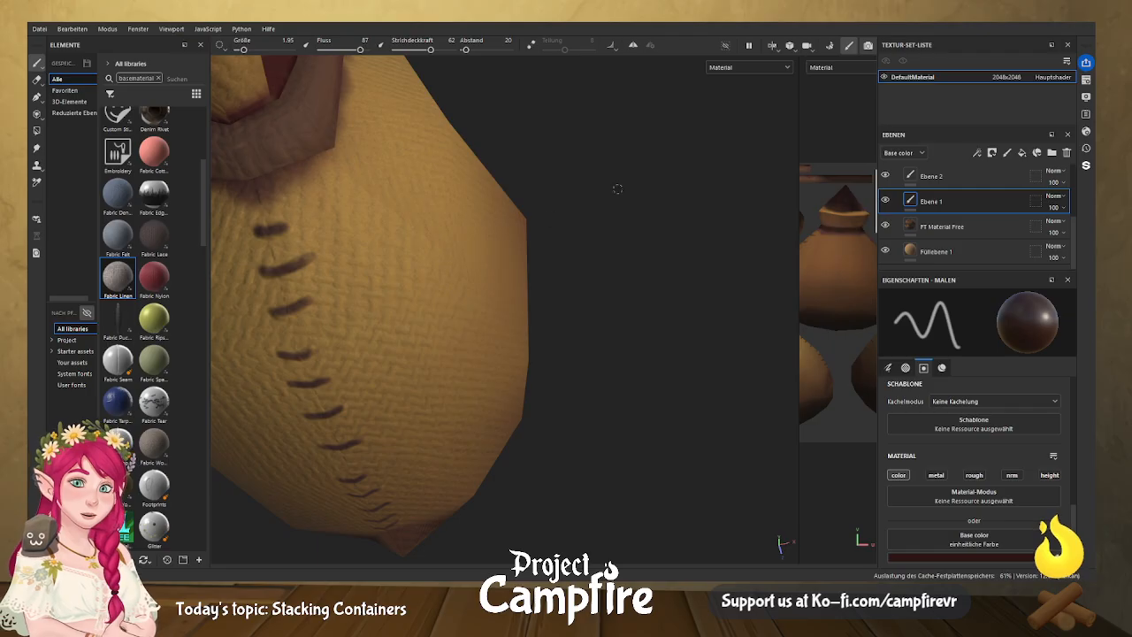
{"action": "scroll", "coordinate": [618, 188], "scroll_direction": "down", "scroll_amount": 8}
{"action": "scroll", "coordinate": [614, 210], "scroll_direction": "up", "scroll_amount": 3}
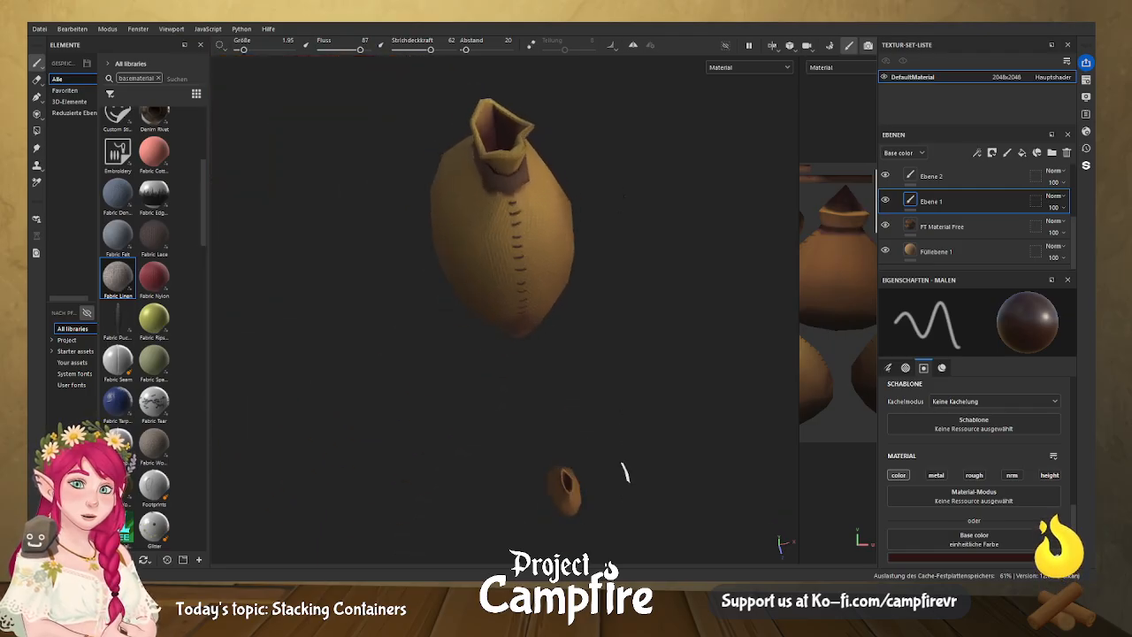
{"action": "left_click_drag", "start_coordinate": [583, 341], "coordinate": [601, 330], "text": "alt"}
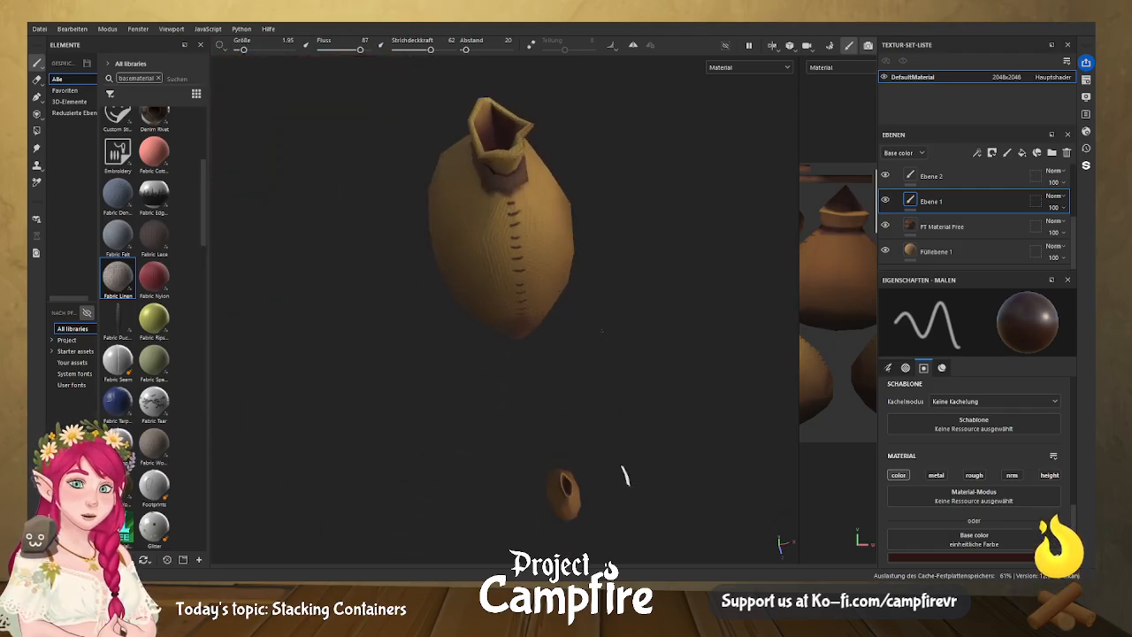
{"action": "left_click_drag", "start_coordinate": [622, 469], "coordinate": [802, 300], "text": "alt"}
{"action": "middle_click_drag", "start_coordinate": [757, 234], "coordinate": [485, 398], "text": "alt"}
{"action": "scroll", "coordinate": [485, 342], "scroll_direction": "up", "scroll_amount": 6}
{"action": "scroll", "coordinate": [485, 343], "scroll_direction": "up", "scroll_amount": 3}
{"action": "middle_click_drag", "start_coordinate": [484, 342], "coordinate": [539, 355], "text": "alt"}
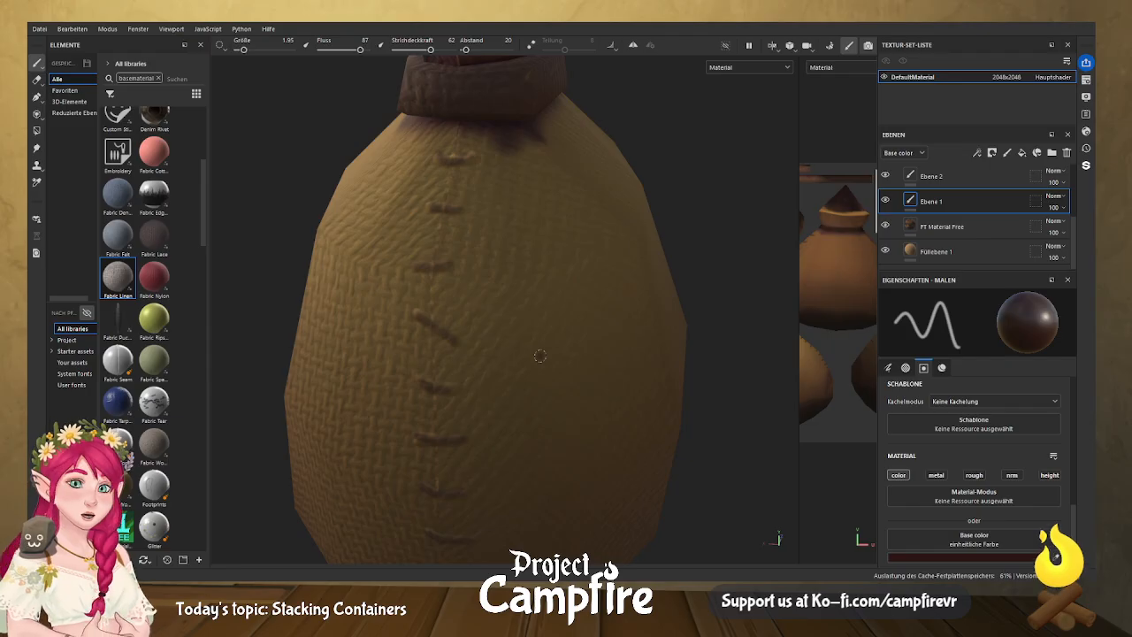
{"action": "left_click_drag", "start_coordinate": [442, 158], "coordinate": [473, 155]}
{"action": "left_click_drag", "start_coordinate": [434, 207], "coordinate": [456, 209]}
{"action": "left_click_drag", "start_coordinate": [418, 266], "coordinate": [451, 271]}
{"action": "left_click_drag", "start_coordinate": [419, 313], "coordinate": [456, 341]}
{"action": "left_click_drag", "start_coordinate": [430, 385], "coordinate": [457, 384]}
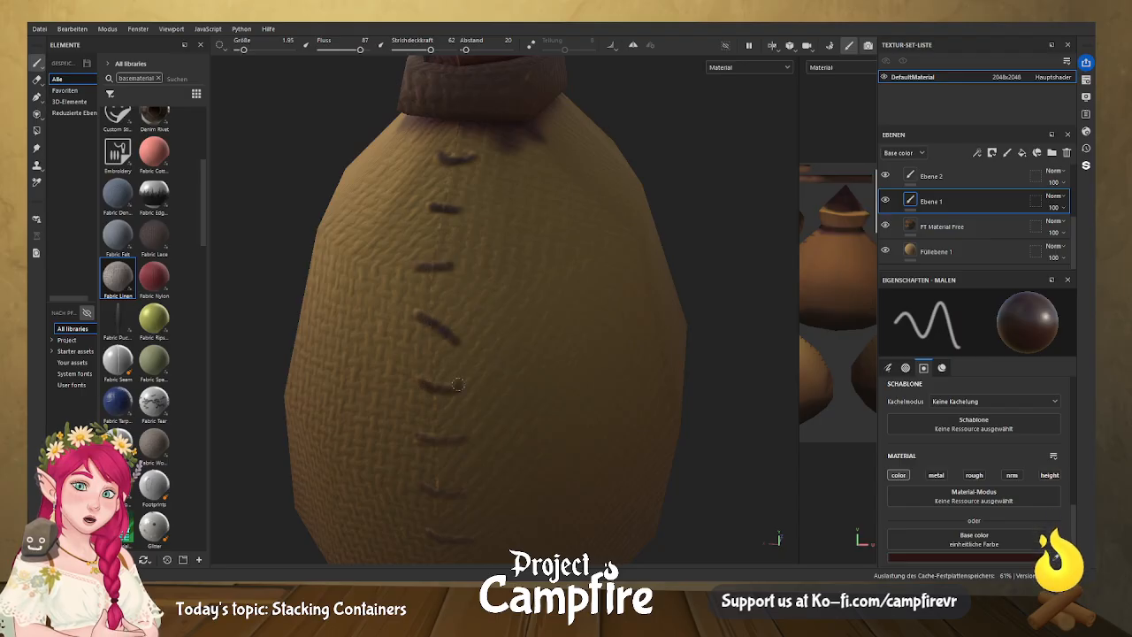
{"action": "left_click_drag", "start_coordinate": [432, 438], "coordinate": [460, 439]}
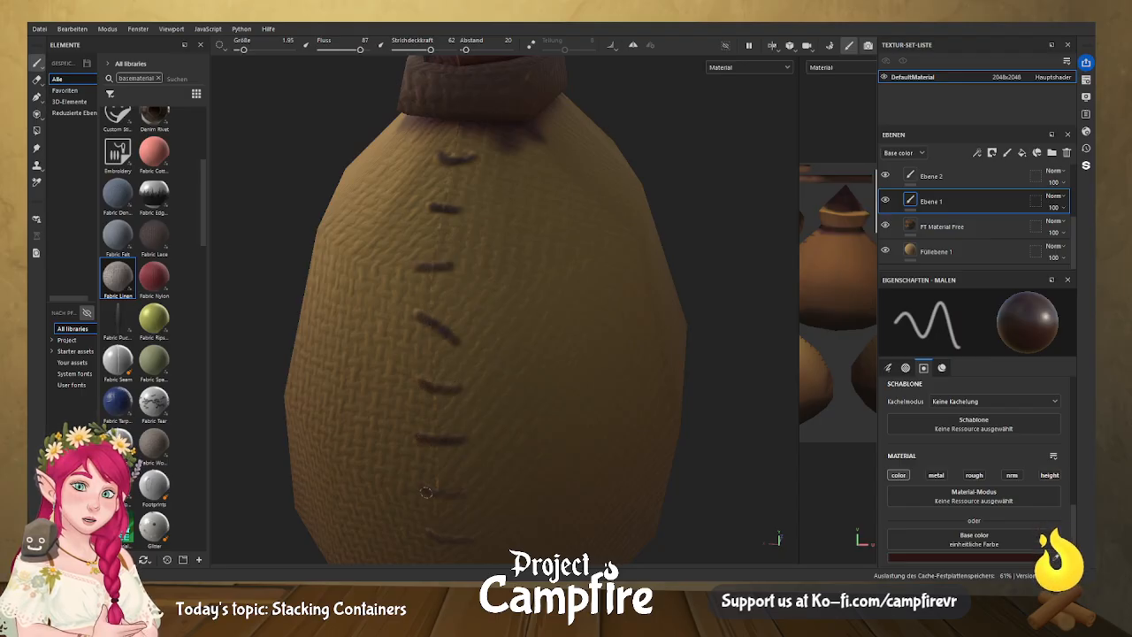
{"action": "left_click_drag", "start_coordinate": [513, 463], "coordinate": [470, 313], "text": "alt"}
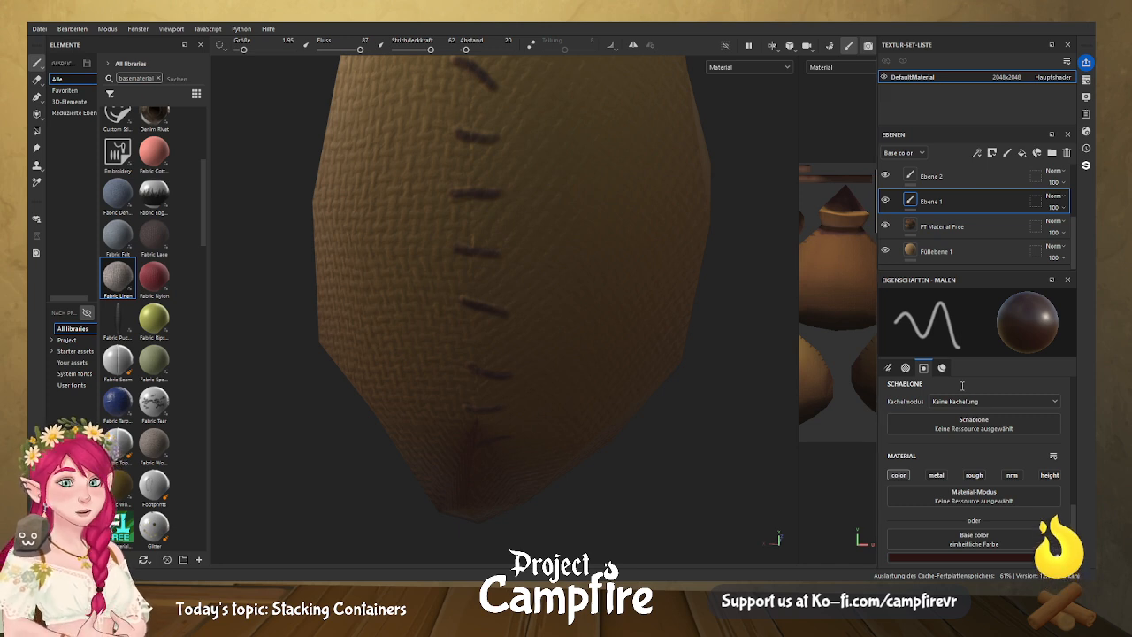
Turn on symmetry for painting on the large sack.
{"action": "left_click", "coordinate": [634, 45]}
{"action": "scroll", "coordinate": [719, 200], "scroll_direction": "down", "scroll_amount": 5}
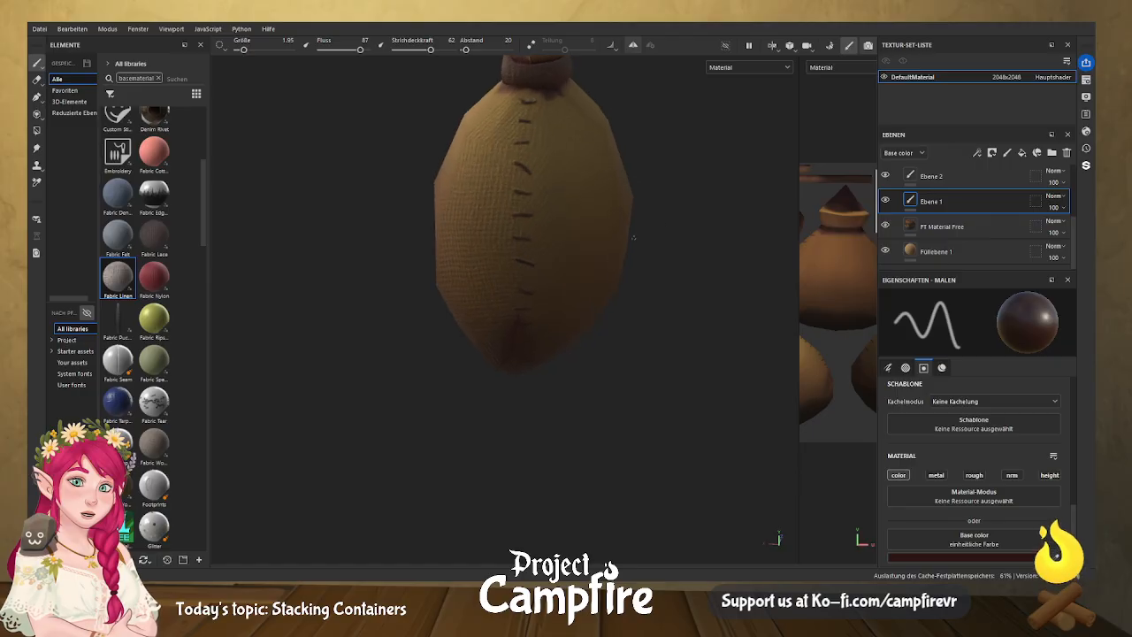
{"action": "left_click_drag", "start_coordinate": [376, 278], "coordinate": [349, 264], "text": "alt"}
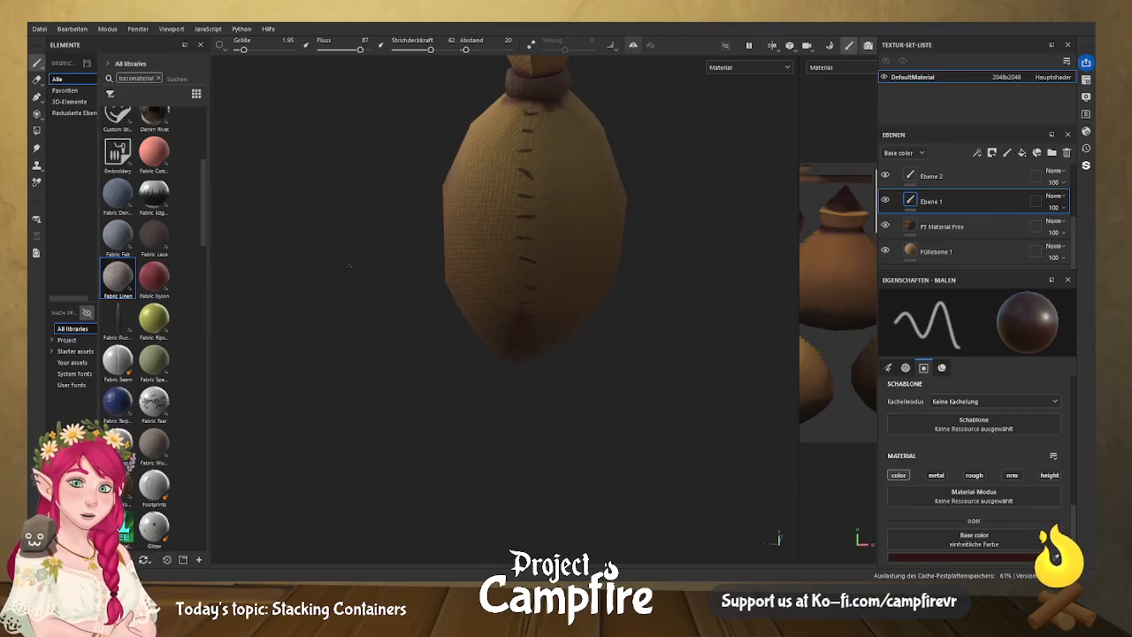
{"action": "right_click_drag", "start_coordinate": [399, 276], "coordinate": [362, 276], "text": "alt"}
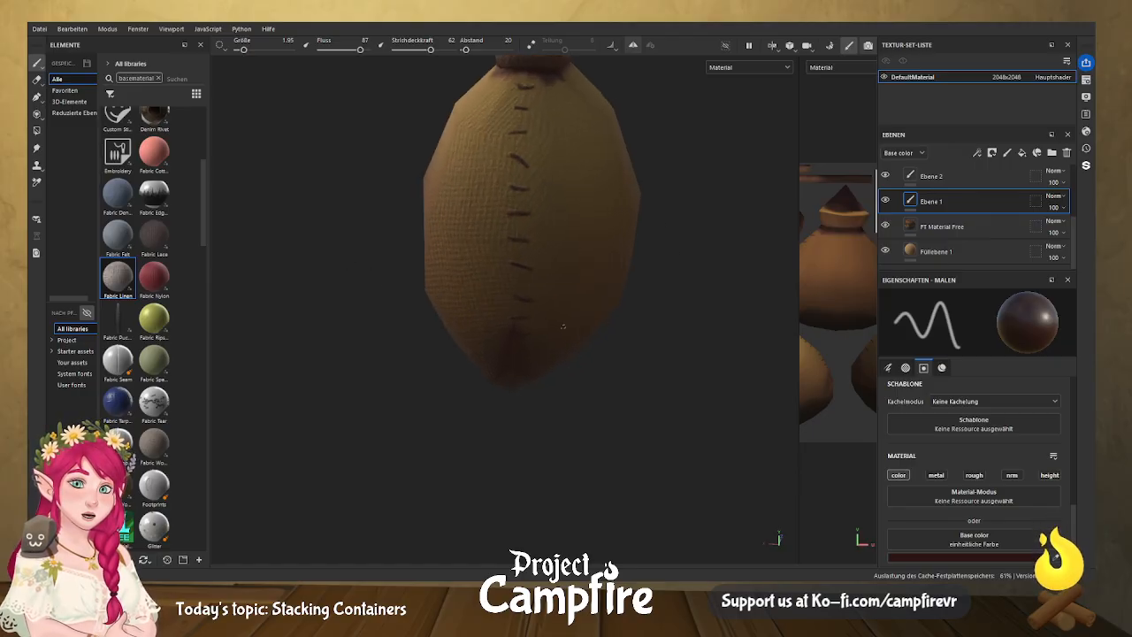
{"action": "left_click_drag", "start_coordinate": [400, 306], "coordinate": [324, 319], "text": "alt"}
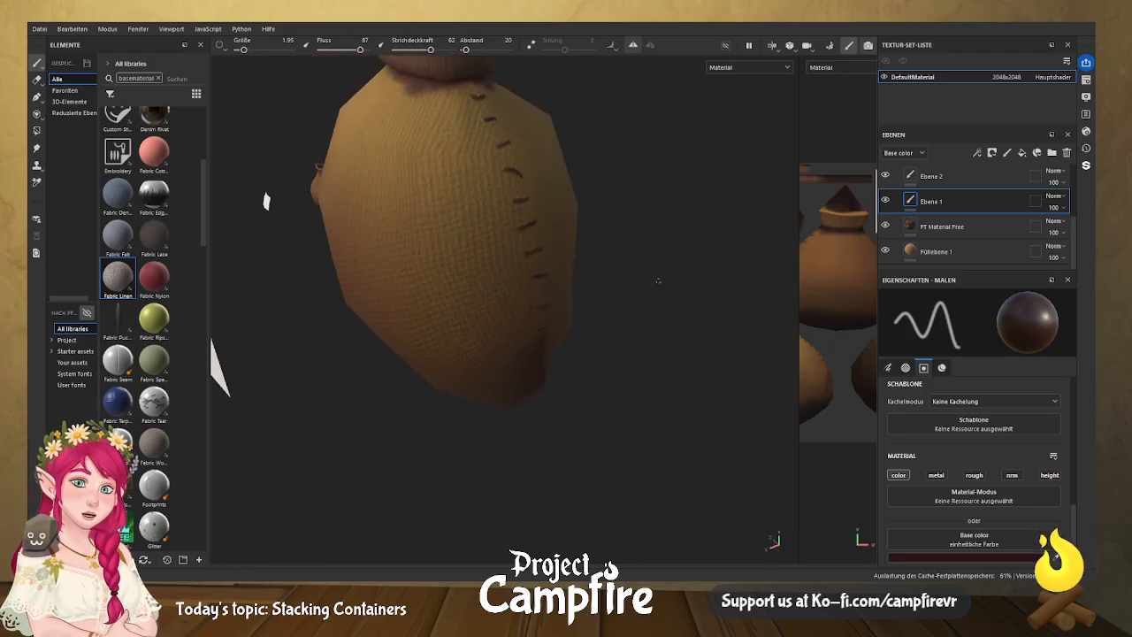
{"action": "left_click_drag", "start_coordinate": [658, 279], "coordinate": [518, 290], "text": "alt"}
{"action": "middle_click_drag", "start_coordinate": [518, 290], "coordinate": [619, 339], "text": "alt"}
{"action": "middle_click_drag", "start_coordinate": [689, 366], "coordinate": [460, 395], "text": "alt"}
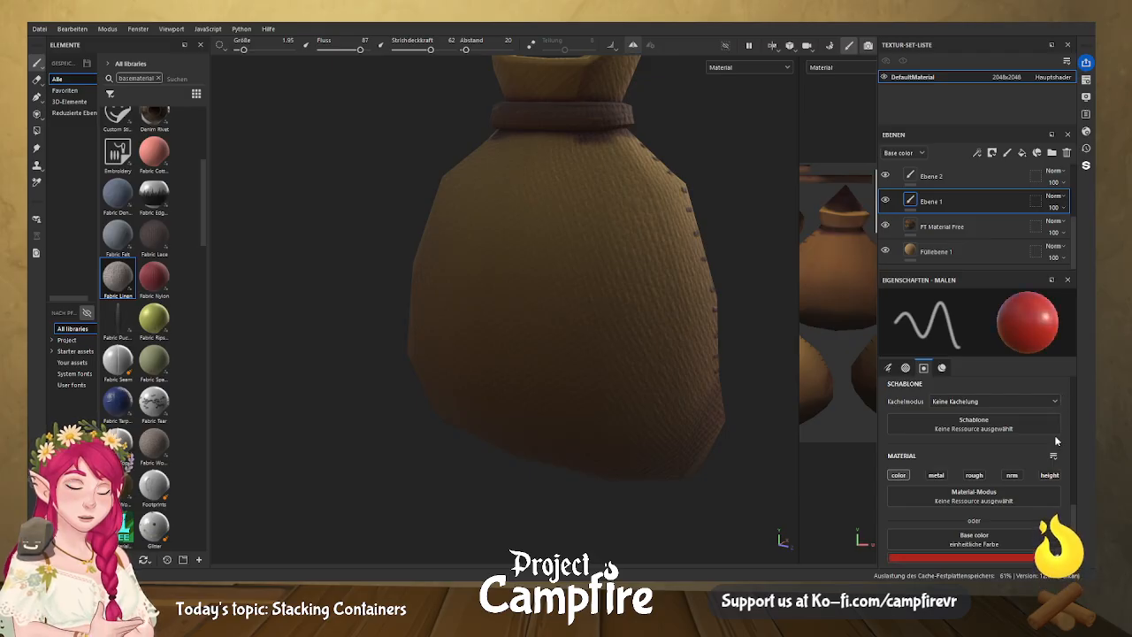
Set an orange-red base colour and a brush size of 8.5, and try a stroke on the sack's broad face.
{"action": "left_click_drag", "start_coordinate": [1090, 471], "coordinate": [1075, 413]}
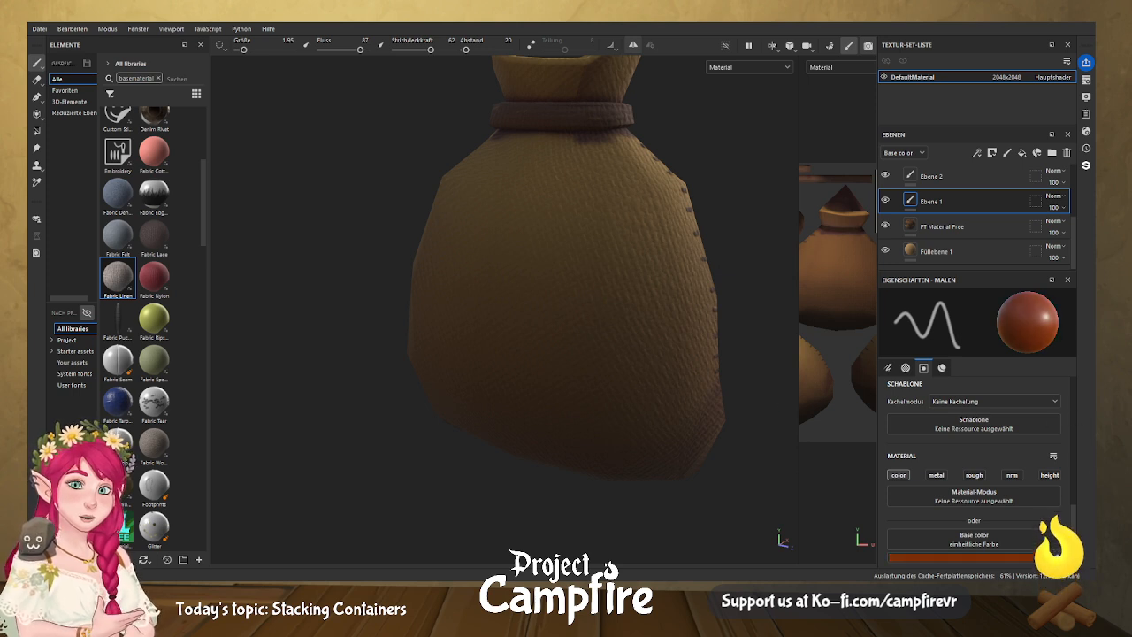
{"action": "scroll", "coordinate": [1074, 500], "scroll_direction": "up", "scroll_amount": 3}
{"action": "scroll", "coordinate": [1074, 500], "scroll_direction": "up", "scroll_amount": 8}
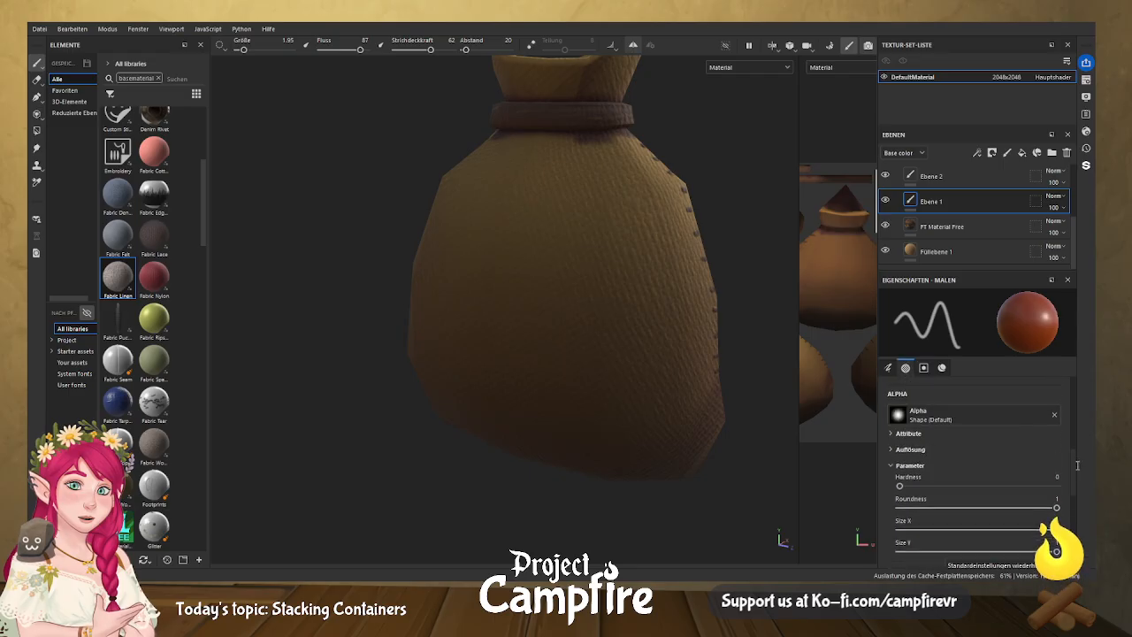
{"action": "scroll", "coordinate": [1072, 481], "scroll_direction": "up", "scroll_amount": 5}
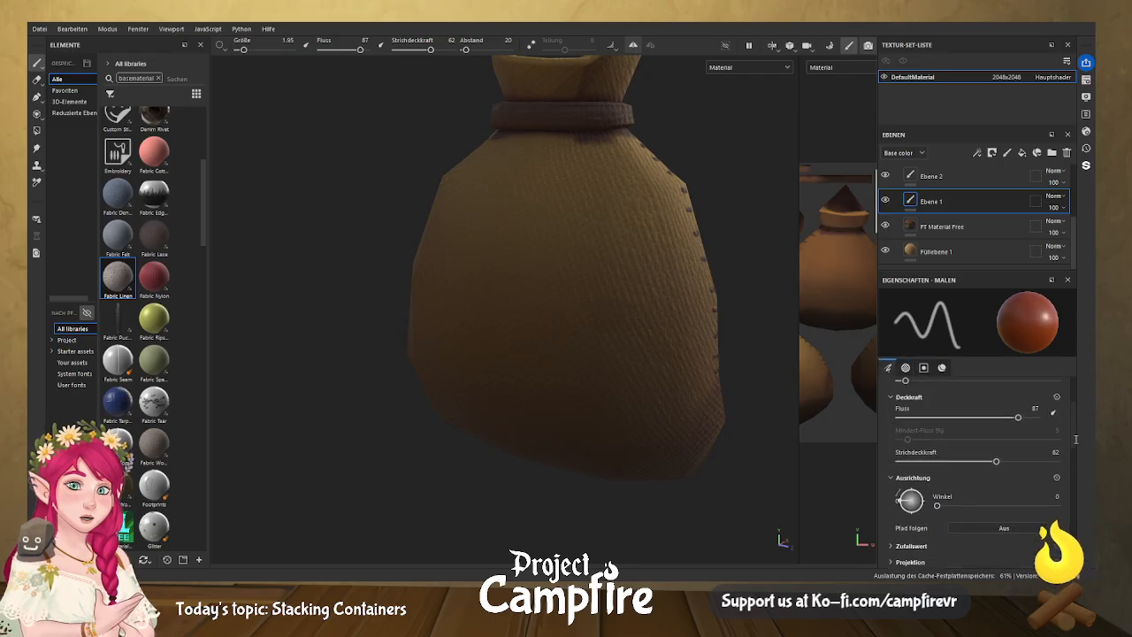
{"action": "left_click", "coordinate": [931, 432]}
{"action": "left_click_drag", "start_coordinate": [932, 432], "coordinate": [936, 432]}
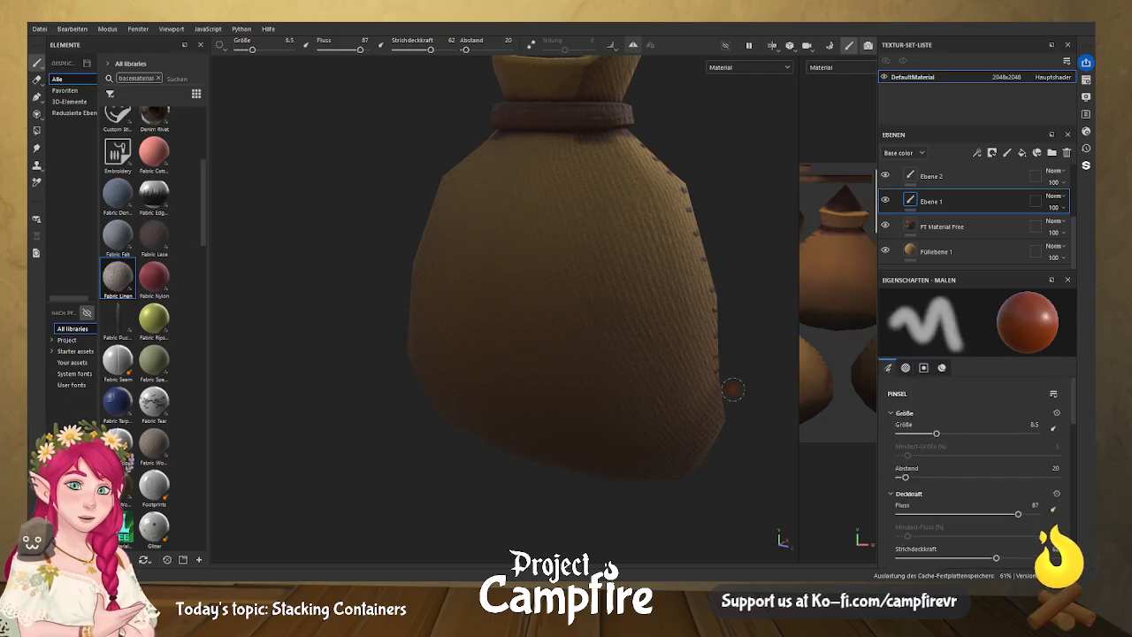
{"action": "left_click_drag", "start_coordinate": [605, 308], "coordinate": [619, 306]}
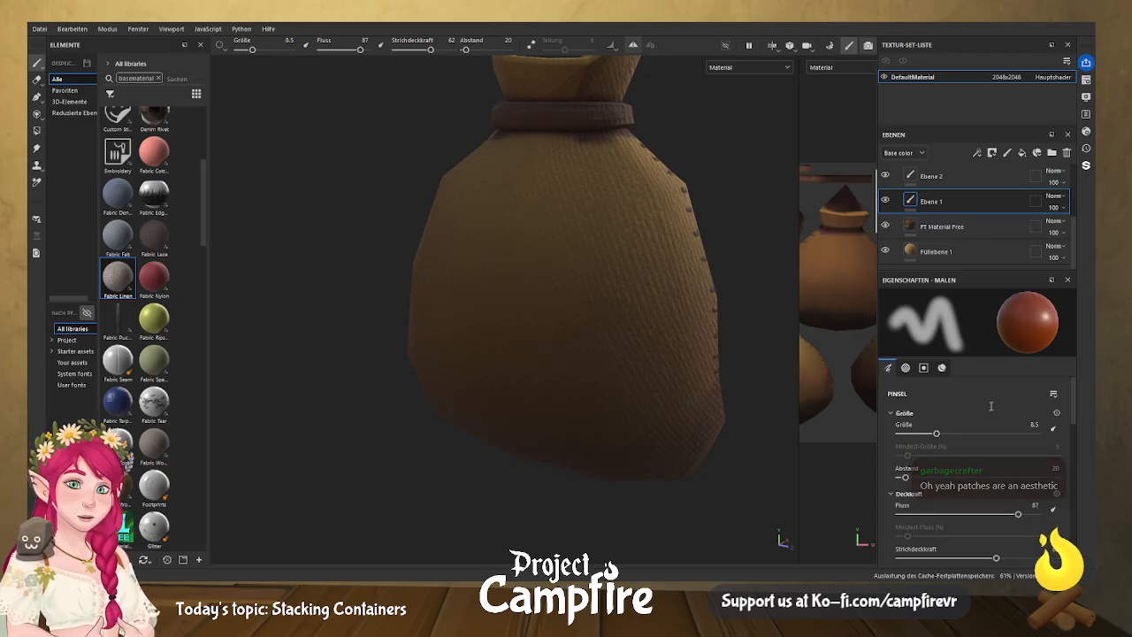
Set a green base colour, stroke opacity 100 and brush size 5.59, testing one stroke on the sack and undoing it.
{"action": "scroll", "coordinate": [1043, 442], "scroll_direction": "down", "scroll_amount": 10}
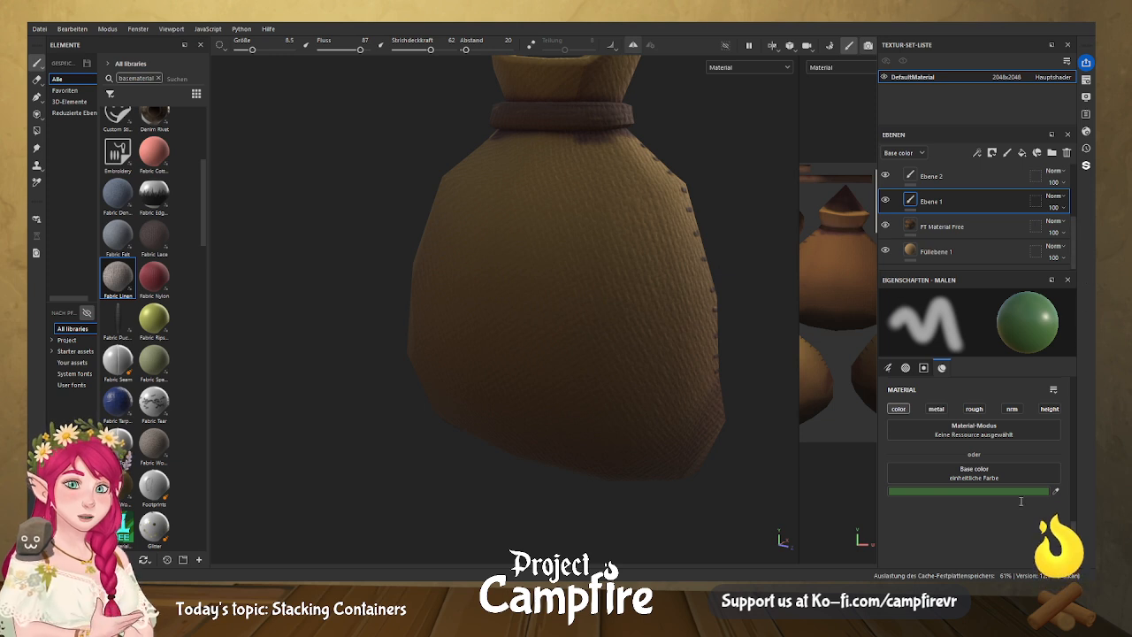
{"action": "scroll", "coordinate": [1082, 408], "scroll_direction": "up", "scroll_amount": 10}
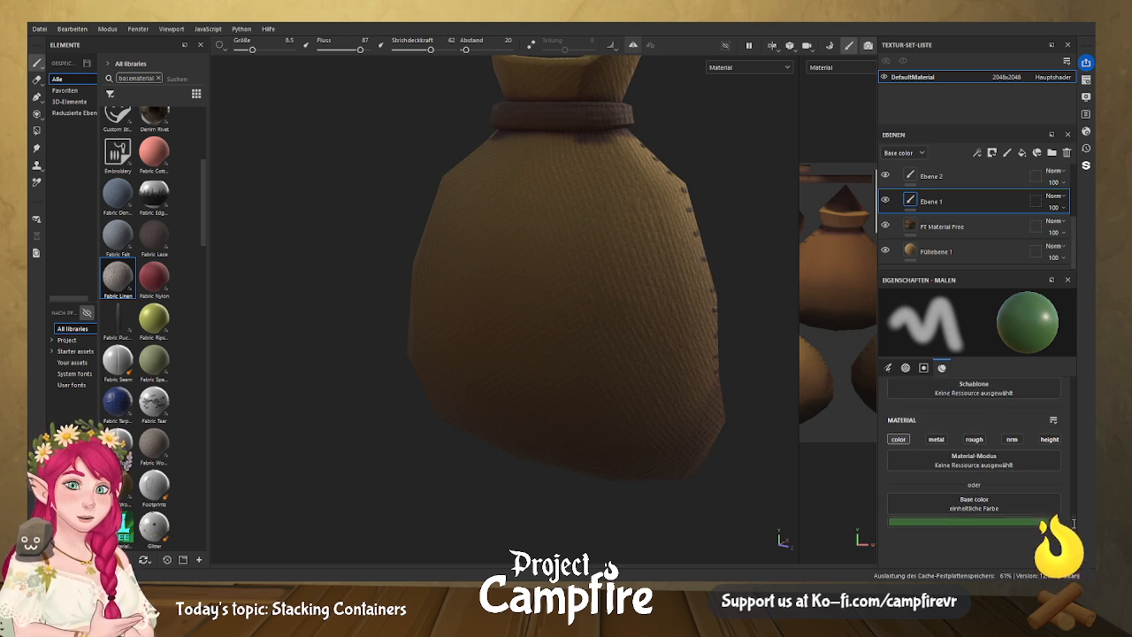
{"action": "scroll", "coordinate": [1083, 407], "scroll_direction": "up", "scroll_amount": 2}
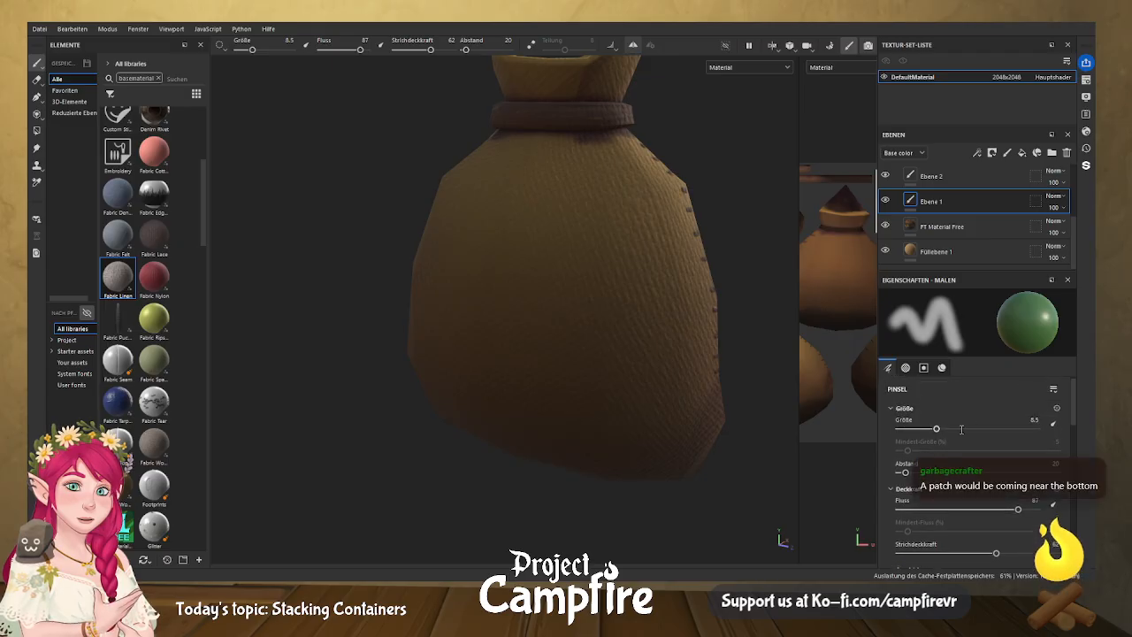
{"action": "left_click_drag", "start_coordinate": [1010, 553], "coordinate": [1048, 553]}
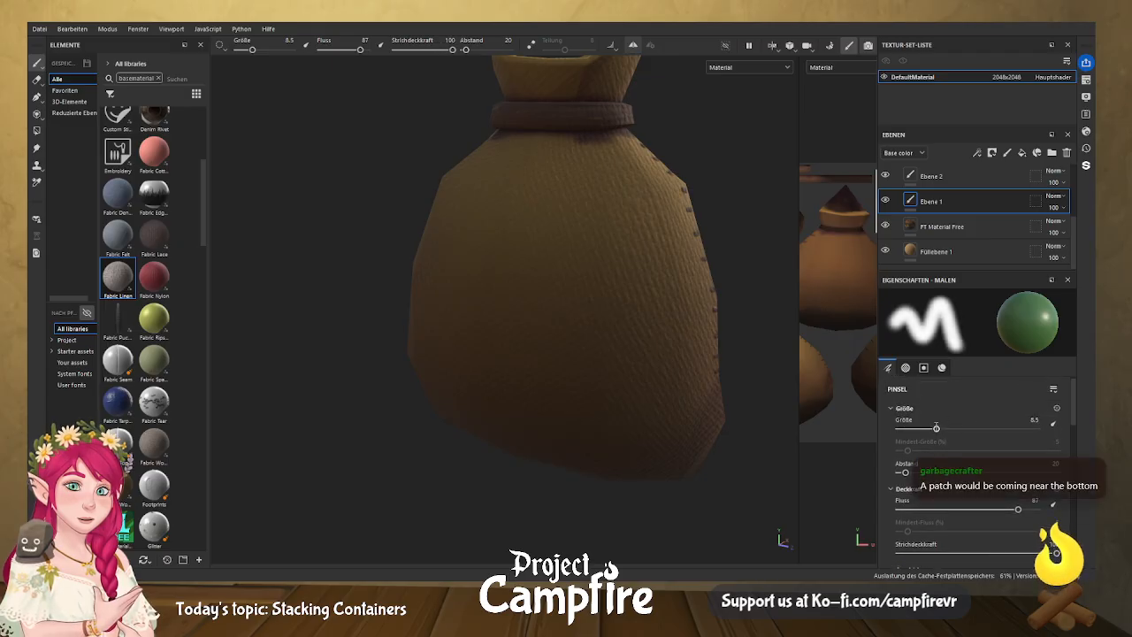
{"action": "left_click_drag", "start_coordinate": [936, 428], "coordinate": [929, 428]}
{"action": "left_click_drag", "start_coordinate": [568, 313], "coordinate": [633, 296]}
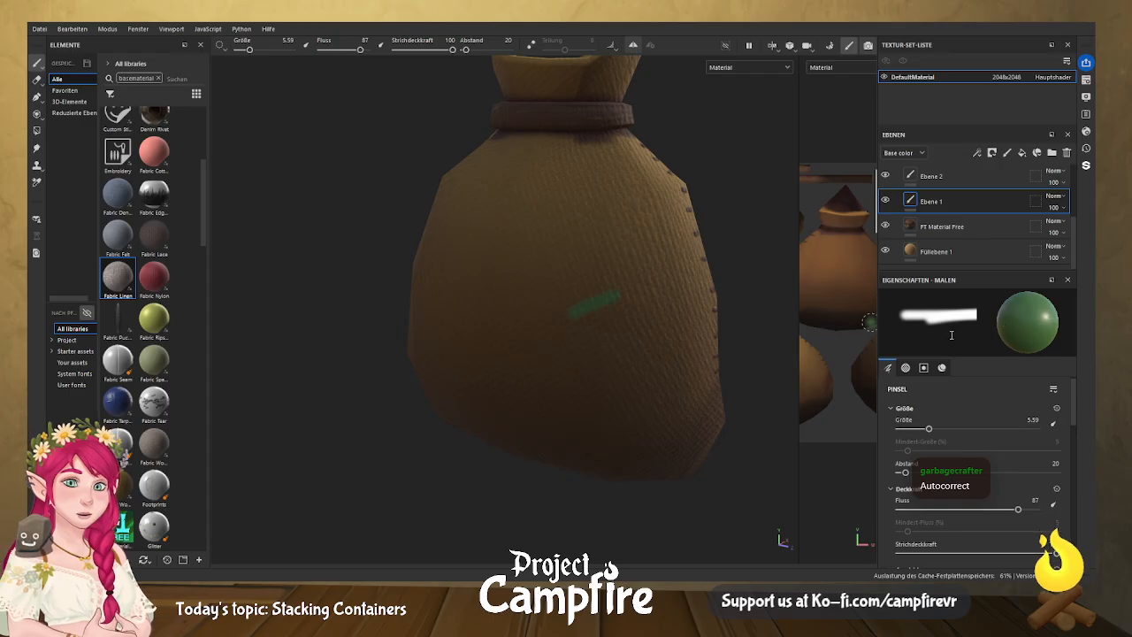
{"action": "key", "text": "ctrl+z"}
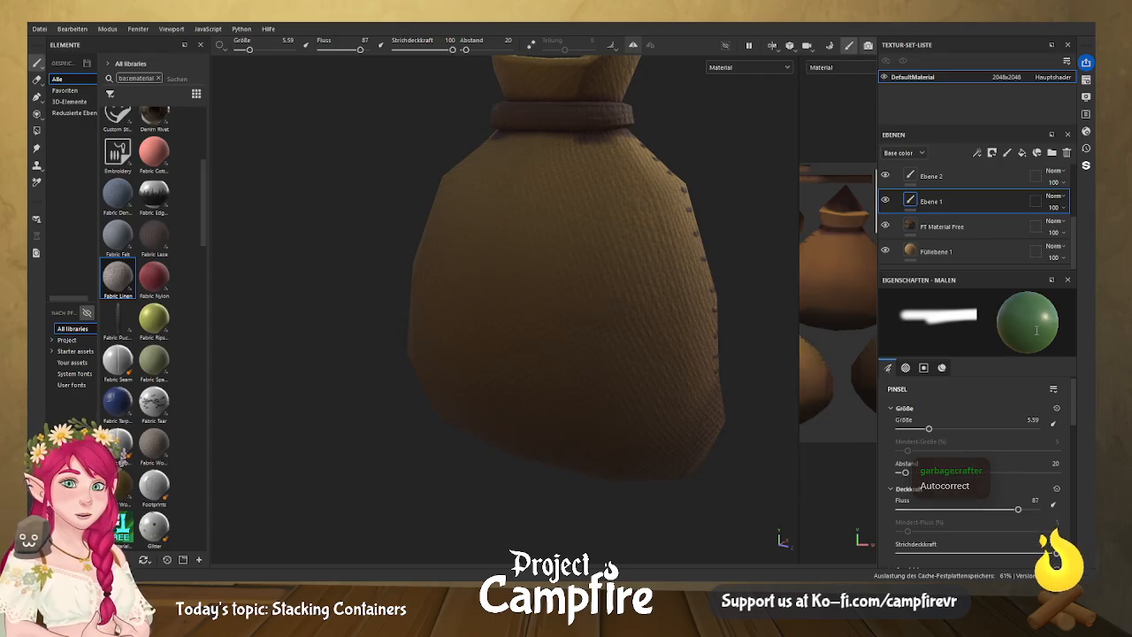
Darken the green base colour and paint a filled diamond-shaped patch near the base of the sack's broad face.
{"action": "left_click", "coordinate": [942, 367]}
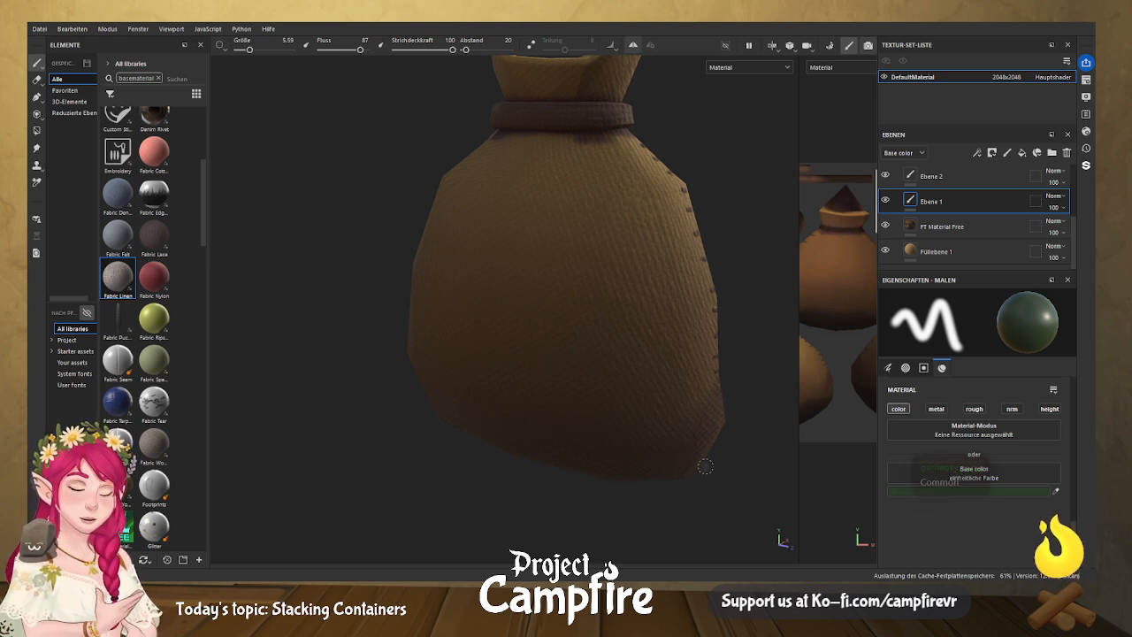
{"action": "left_click_drag", "start_coordinate": [687, 453], "coordinate": [718, 397], "text": "alt"}
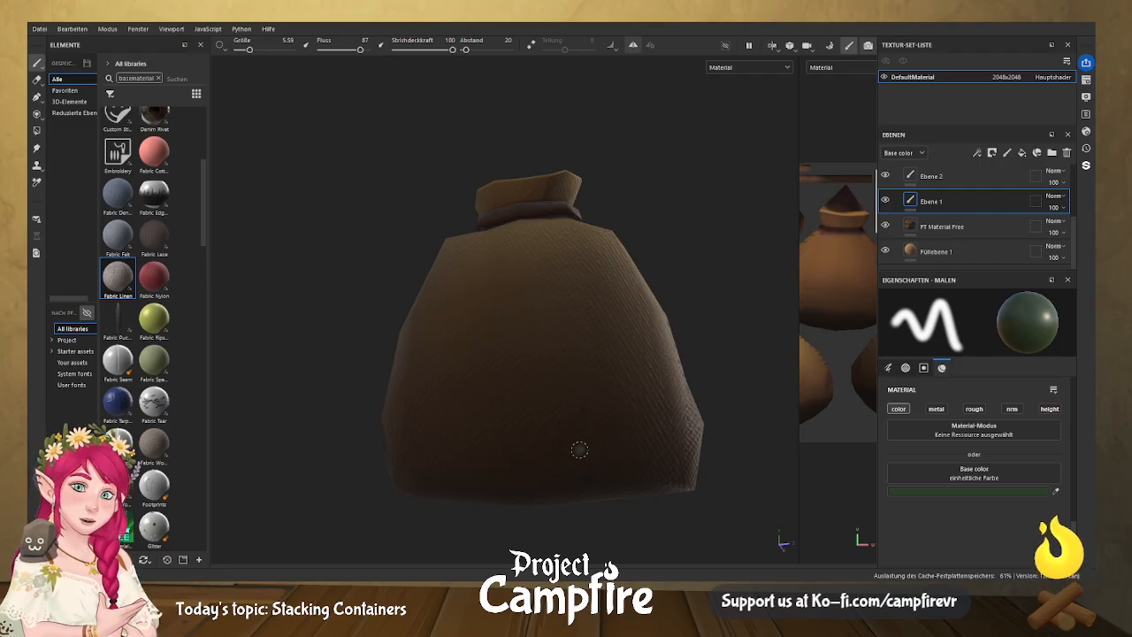
{"action": "mouse_move", "coordinate": [567, 434]}
{"action": "left_mouse_down"}
{"action": "mouse_move", "coordinate": [578, 455]}
{"action": "mouse_move", "coordinate": [571, 416]}
{"action": "mouse_move", "coordinate": [586, 457]}
{"action": "mouse_move", "coordinate": [604, 463]}
{"action": "mouse_move", "coordinate": [645, 429]}
{"action": "left_mouse_up"}
{"action": "mouse_move", "coordinate": [612, 390]}
{"action": "left_mouse_down"}
{"action": "mouse_move", "coordinate": [564, 428]}
{"action": "mouse_move", "coordinate": [616, 390]}
{"action": "mouse_move", "coordinate": [586, 439]}
{"action": "mouse_move", "coordinate": [636, 428]}
{"action": "mouse_move", "coordinate": [581, 435]}
{"action": "mouse_move", "coordinate": [582, 414]}
{"action": "mouse_move", "coordinate": [583, 441]}
{"action": "mouse_move", "coordinate": [645, 430]}
{"action": "mouse_move", "coordinate": [616, 394]}
{"action": "mouse_move", "coordinate": [574, 421]}
{"action": "left_mouse_up"}
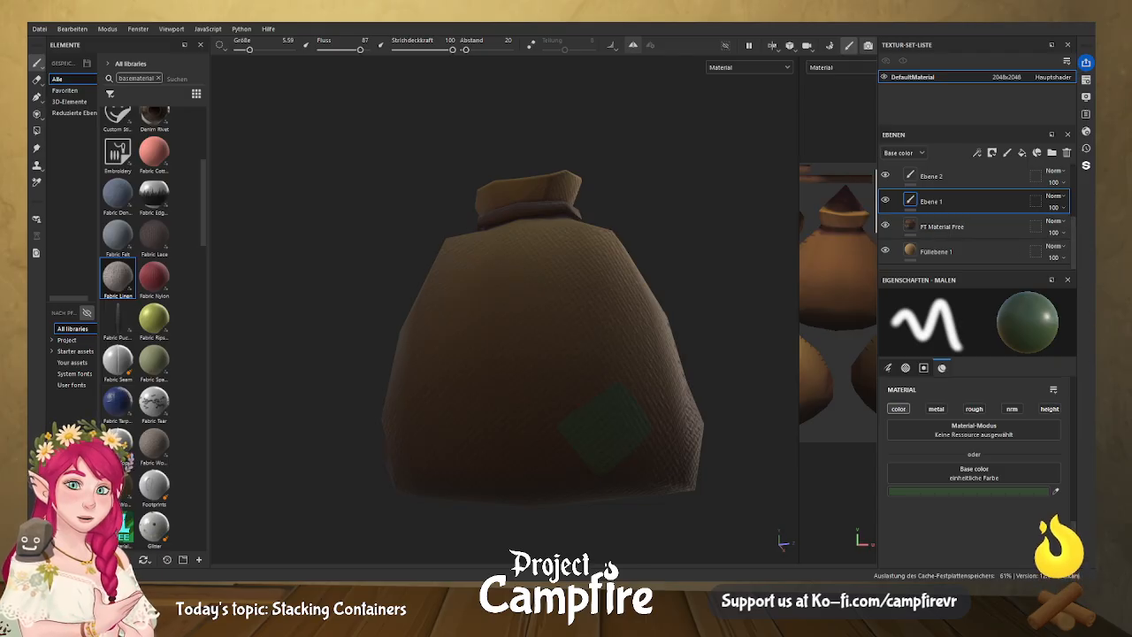
{"action": "scroll", "coordinate": [1074, 531], "scroll_direction": "up", "scroll_amount": 10}
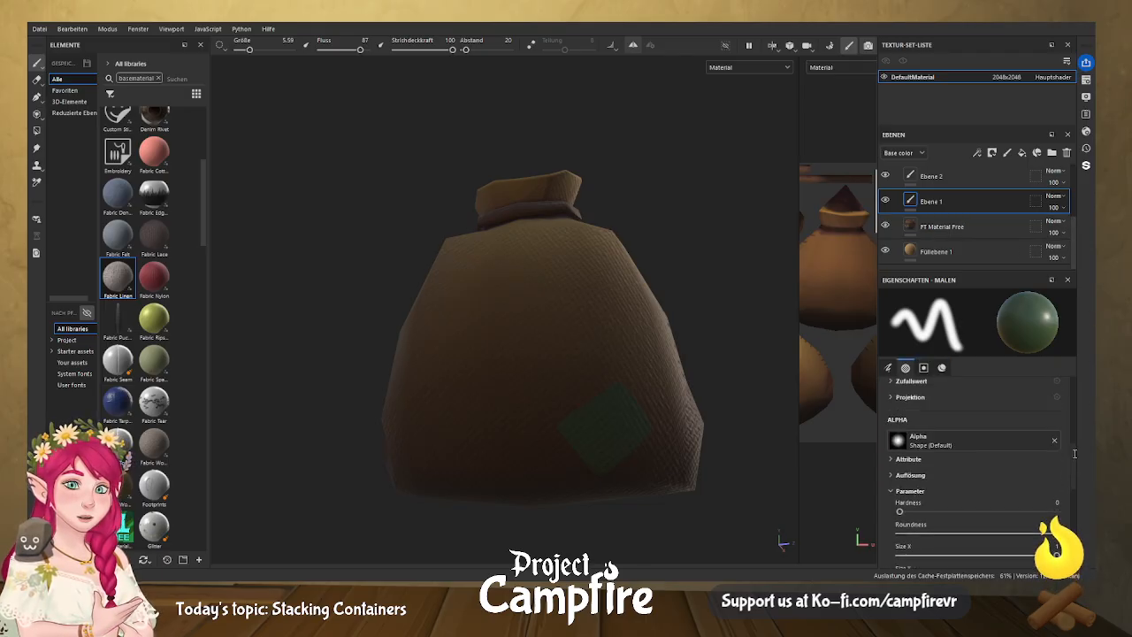
Set stroke opacity to 68 and brush size to 2.63, darken the green and paint weave detail on the patch, then rotate the lighting onto it.
{"action": "scroll", "coordinate": [1078, 398], "scroll_direction": "down", "scroll_amount": 6}
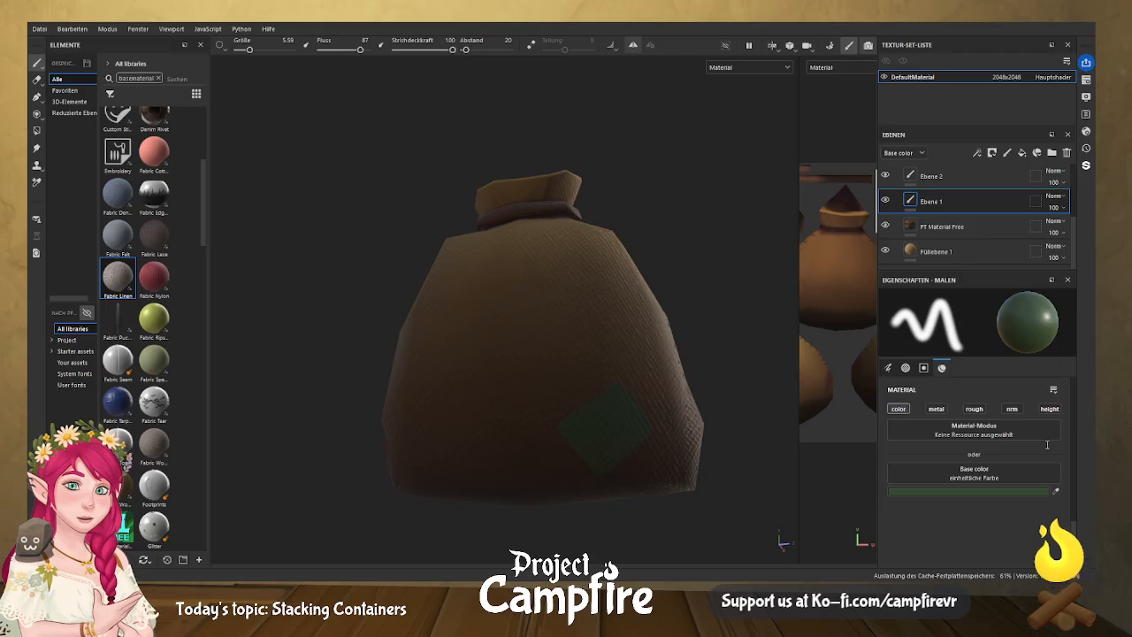
{"action": "scroll", "coordinate": [1073, 447], "scroll_direction": "up", "scroll_amount": 3}
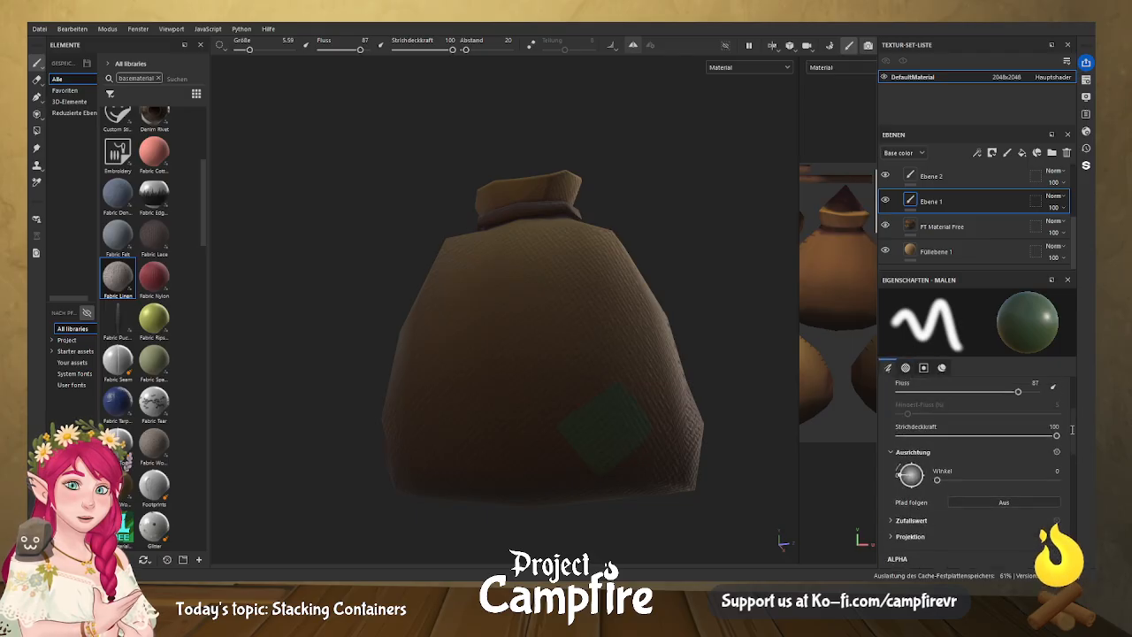
{"action": "scroll", "coordinate": [1068, 445], "scroll_direction": "down", "scroll_amount": 4}
{"action": "scroll", "coordinate": [1069, 442], "scroll_direction": "up", "scroll_amount": 2}
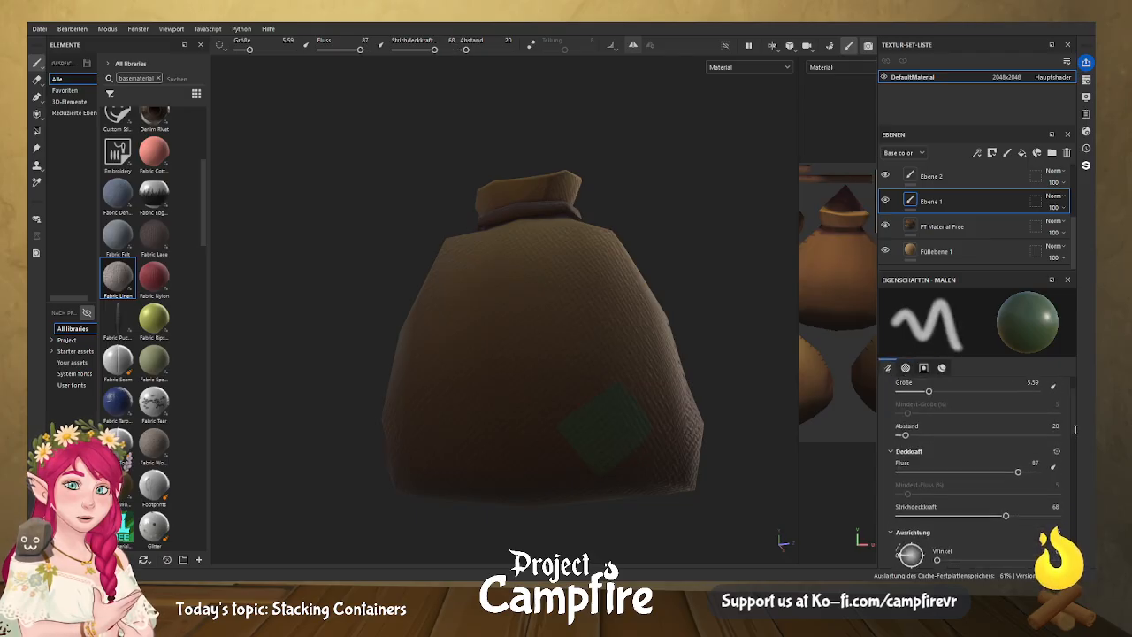
{"action": "left_click_drag", "start_coordinate": [940, 405], "coordinate": [918, 407]}
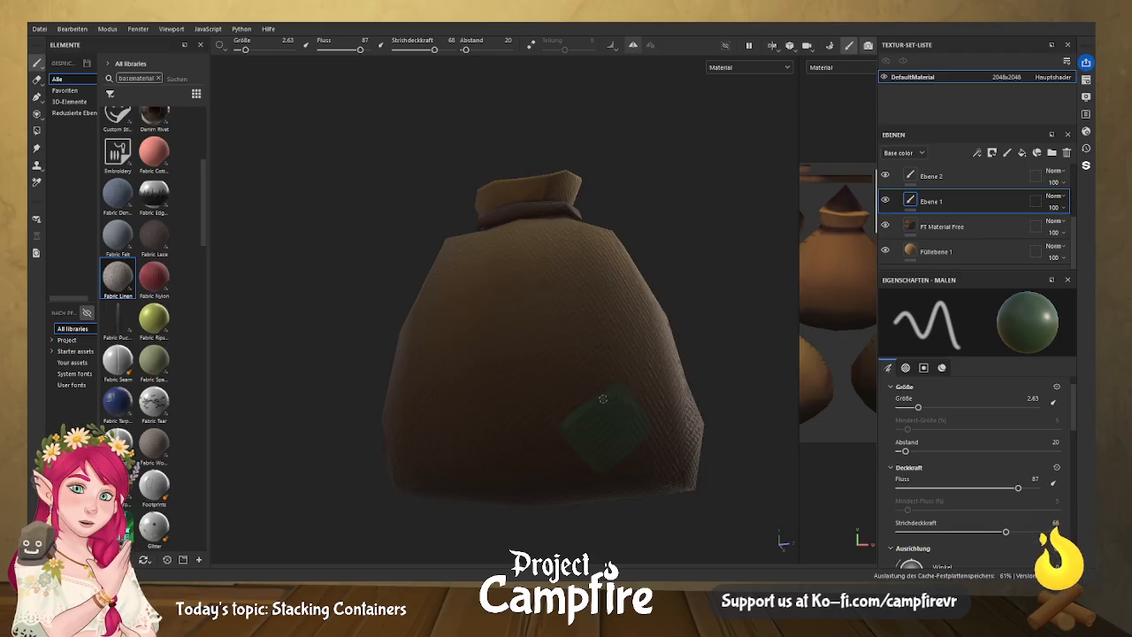
{"action": "scroll", "coordinate": [1076, 407], "scroll_direction": "down", "scroll_amount": 10}
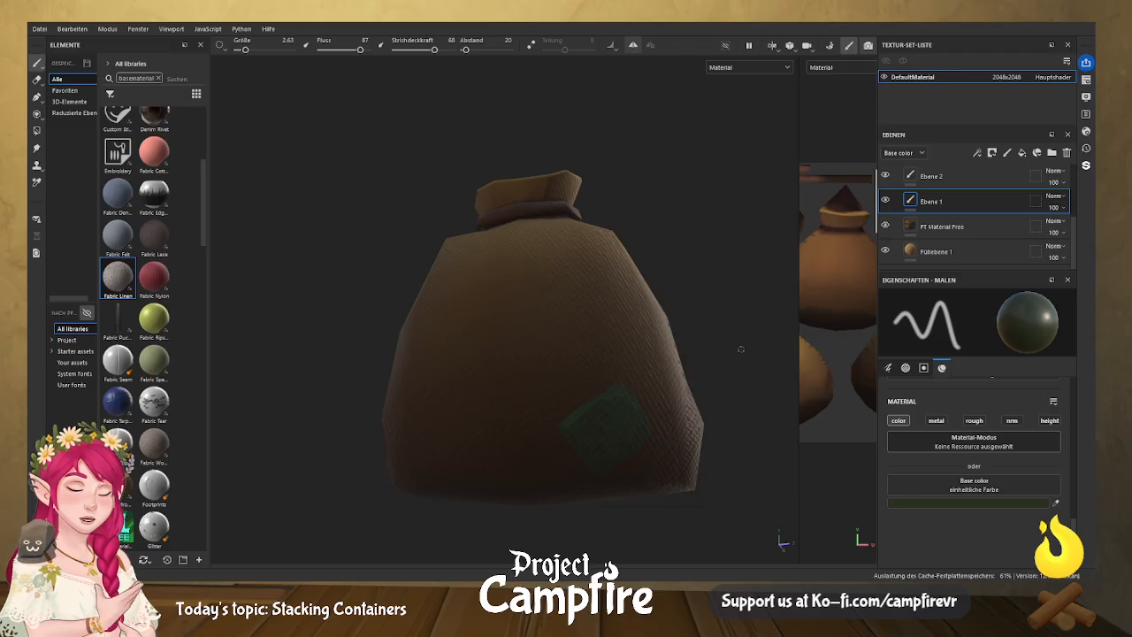
{"action": "left_click_drag", "start_coordinate": [733, 353], "coordinate": [735, 384], "text": "alt"}
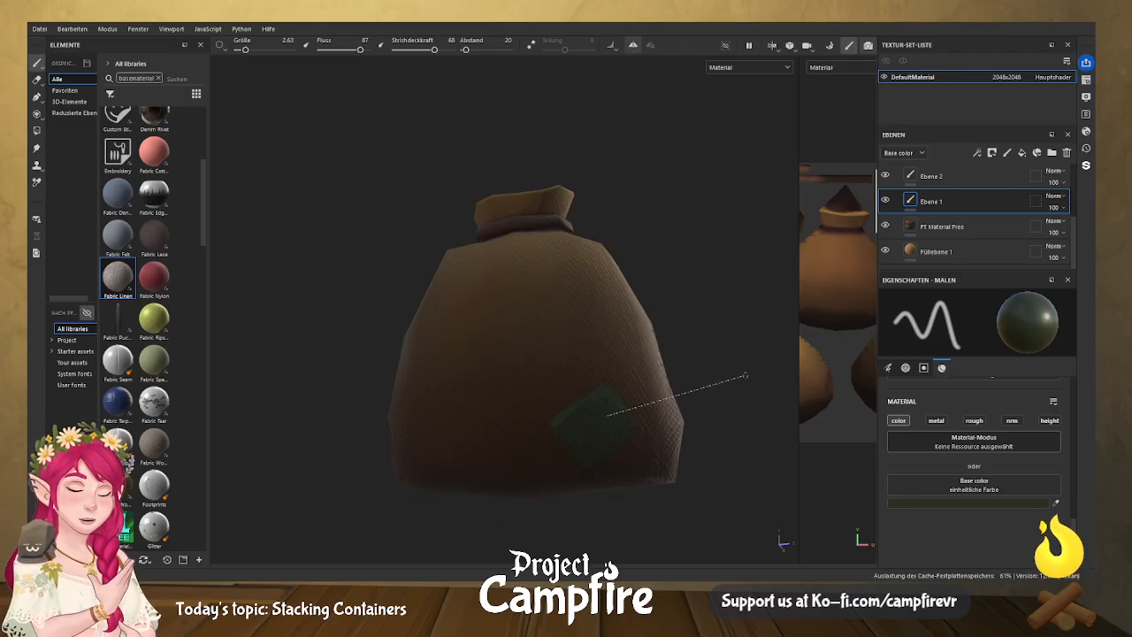
{"action": "right_click_drag", "start_coordinate": [743, 376], "coordinate": [717, 404], "text": "shift"}
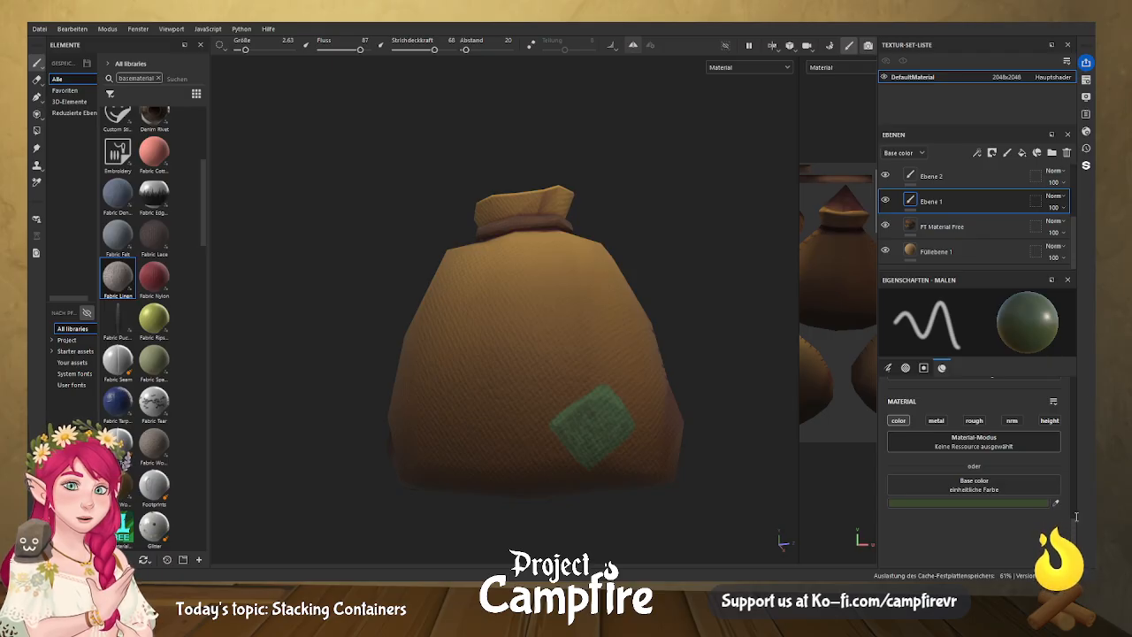
Set the brush size to 1.02 and paint fine green threads along the edges of the patch.
{"action": "scroll", "coordinate": [1076, 512], "scroll_direction": "up", "scroll_amount": 10}
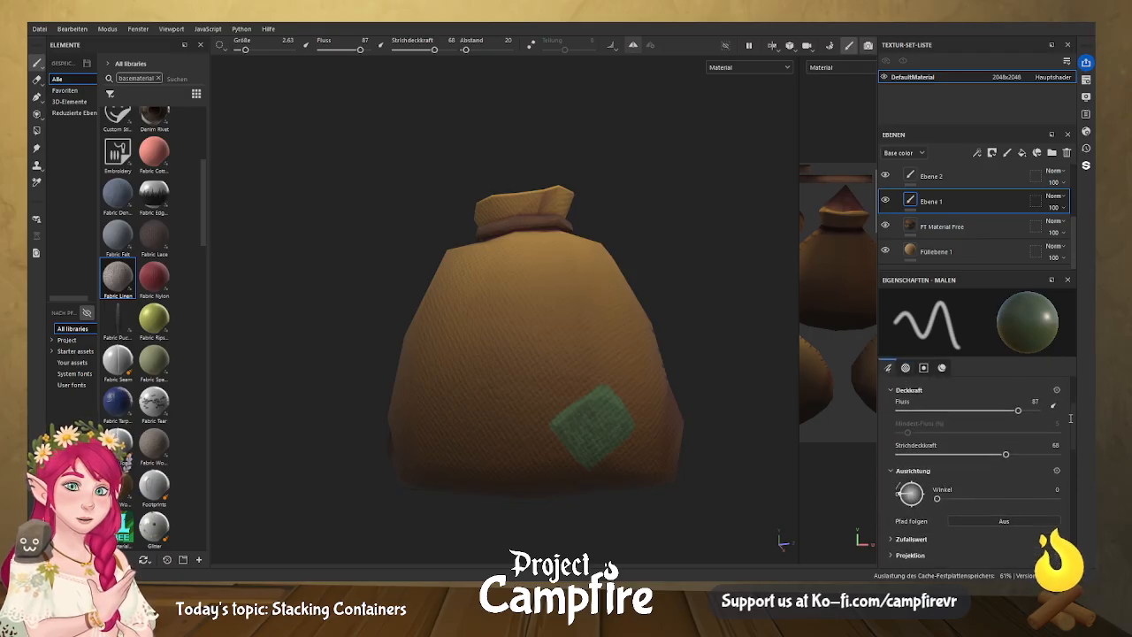
{"action": "scroll", "coordinate": [1066, 418], "scroll_direction": "up", "scroll_amount": 3}
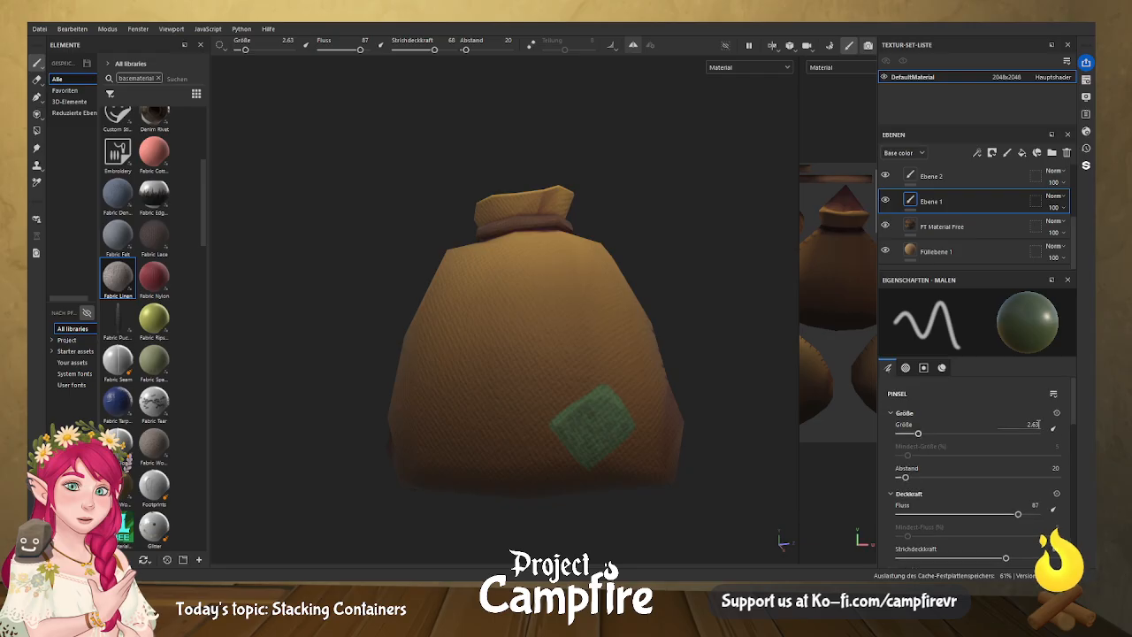
{"action": "left_click_drag", "start_coordinate": [918, 434], "coordinate": [910, 433]}
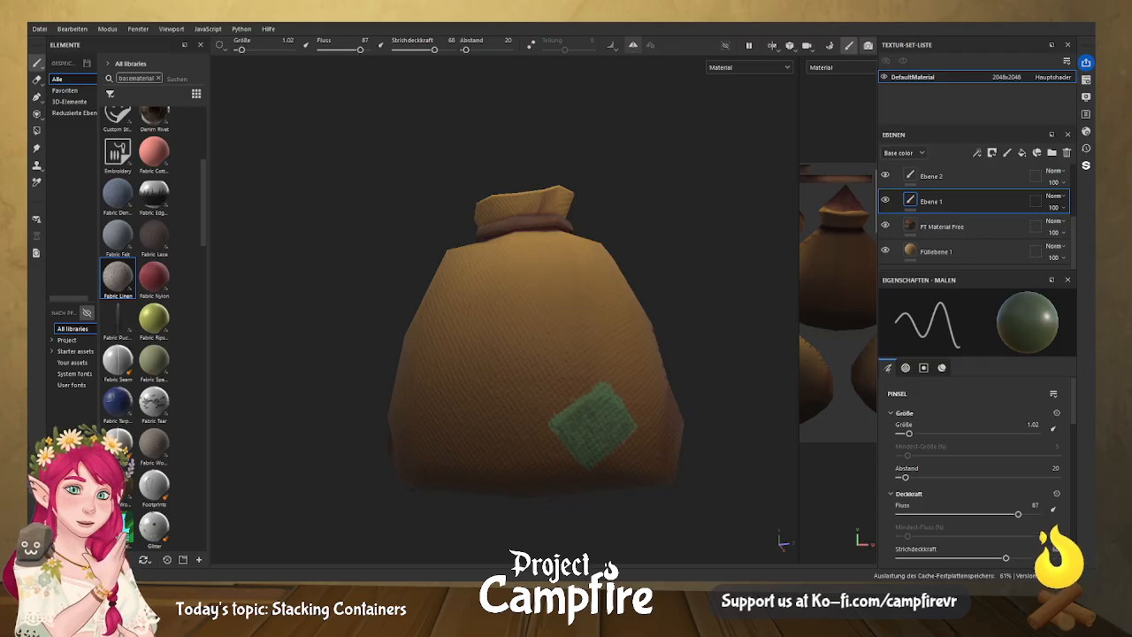
Set a dark brown base colour, increase the brush size to 3.34 and paint soft shadows around the edges of the green patch.
{"action": "scroll", "coordinate": [973, 469], "scroll_direction": "down", "scroll_amount": 5}
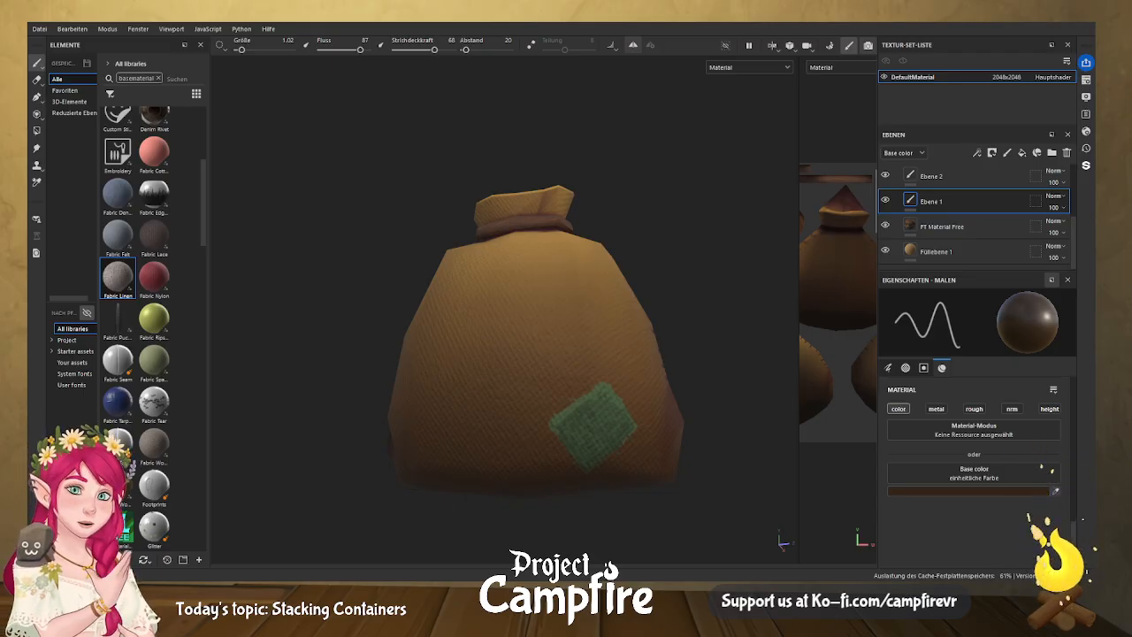
{"action": "scroll", "coordinate": [1070, 245], "scroll_direction": "up", "scroll_amount": 3}
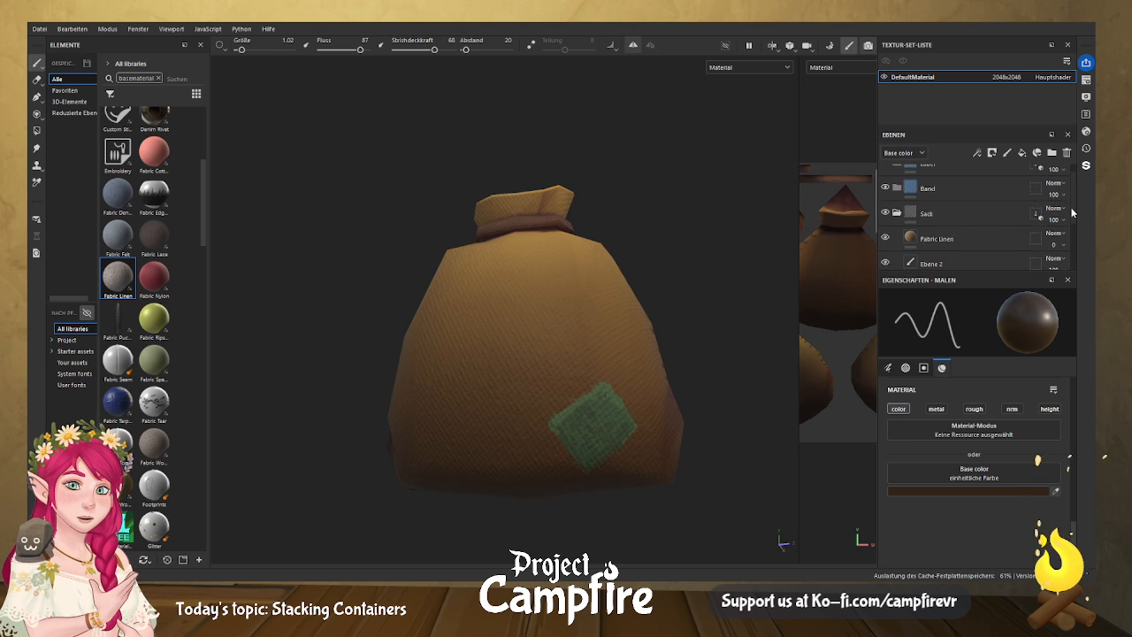
{"action": "scroll", "coordinate": [1073, 227], "scroll_direction": "down", "scroll_amount": 3}
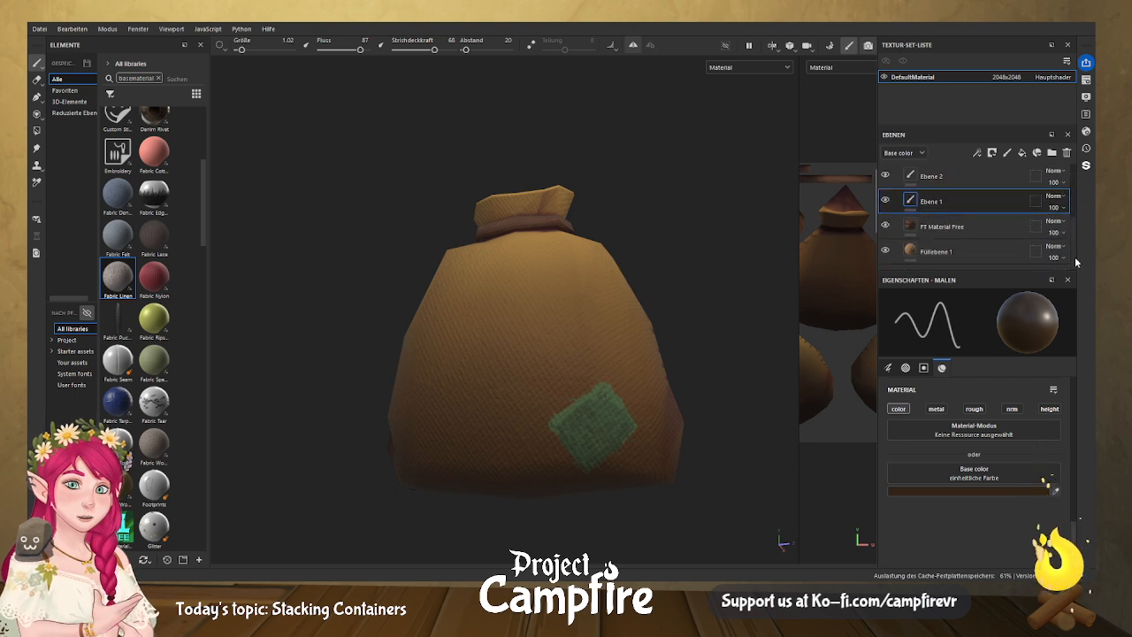
{"action": "scroll", "coordinate": [1011, 460], "scroll_direction": "up", "scroll_amount": 10}
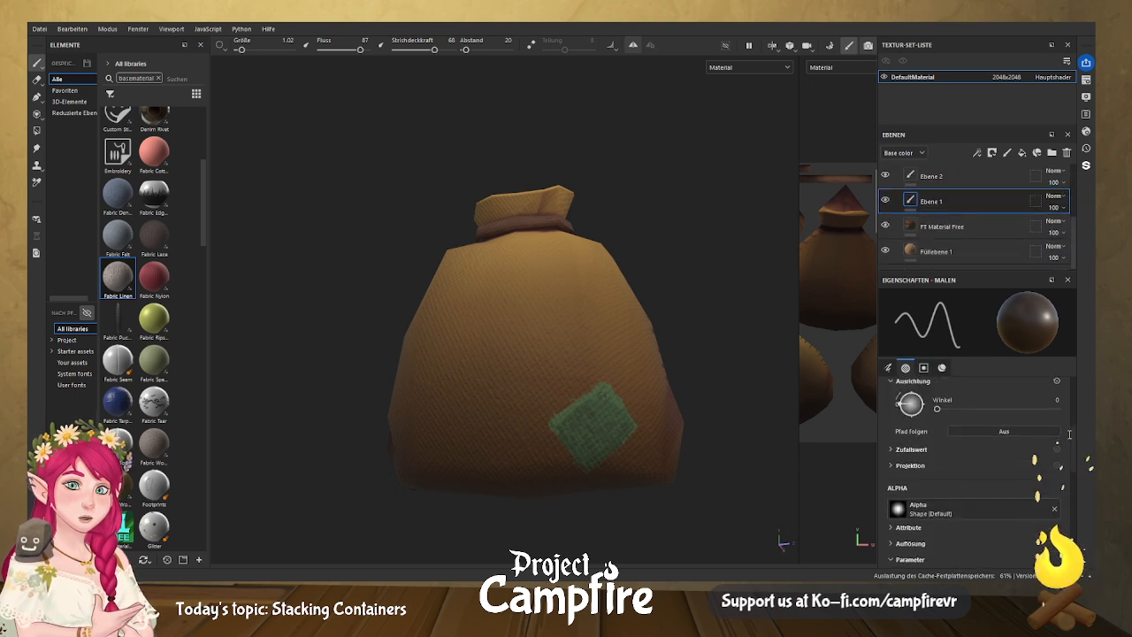
{"action": "left_click_drag", "start_coordinate": [909, 416], "coordinate": [912, 417]}
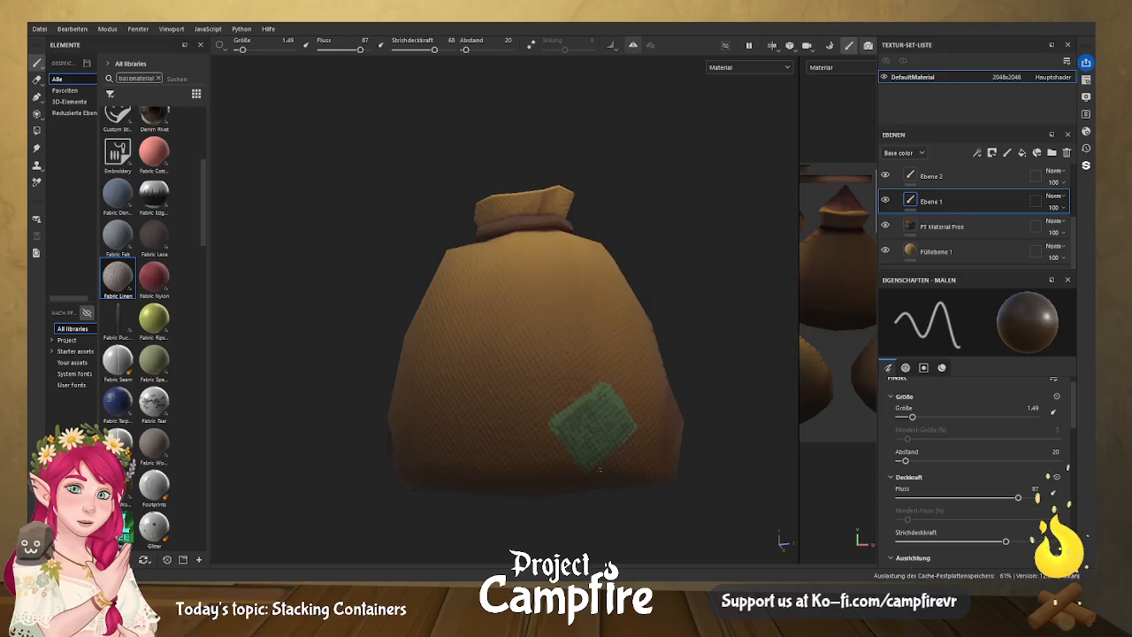
{"action": "left_click_drag", "start_coordinate": [911, 416], "coordinate": [915, 417]}
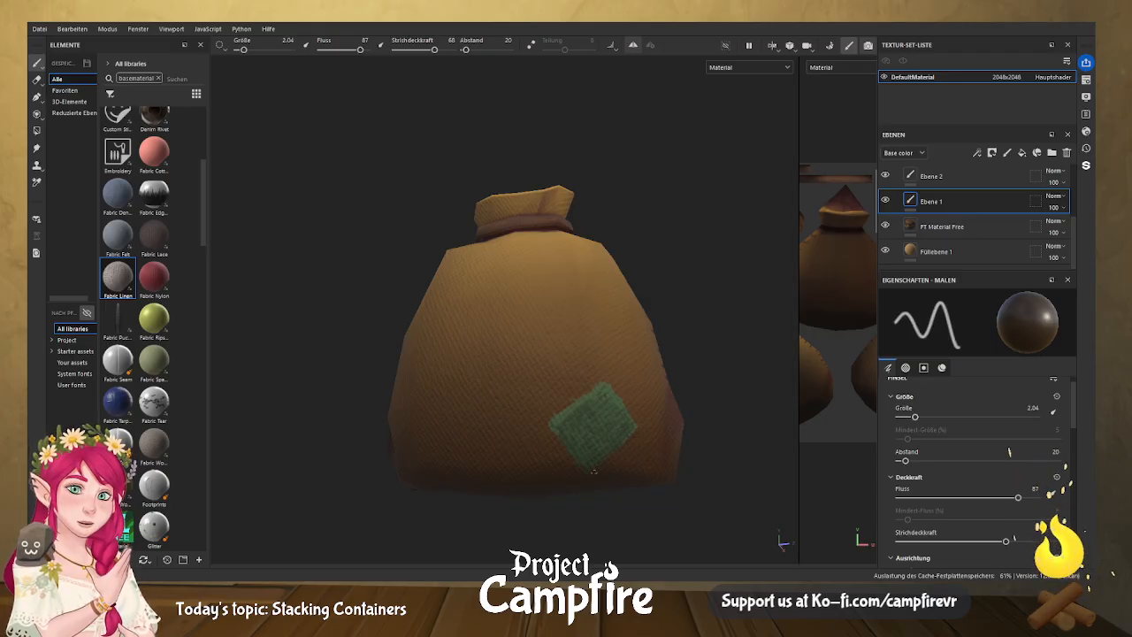
{"action": "left_click_drag", "start_coordinate": [916, 417], "coordinate": [920, 416]}
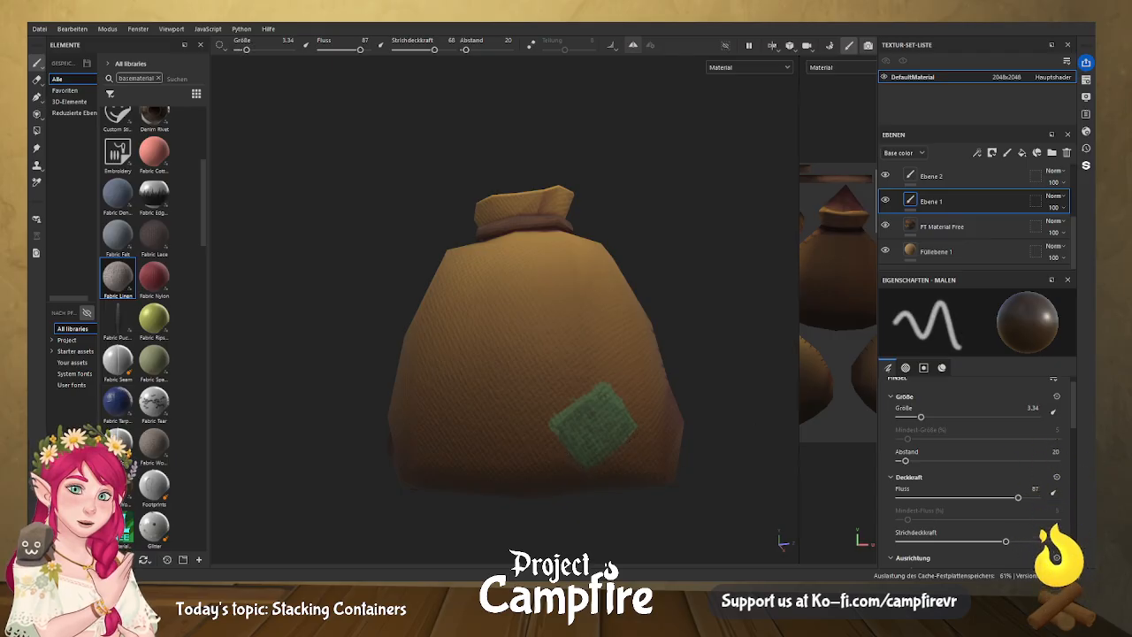
{"action": "scroll", "coordinate": [1073, 430], "scroll_direction": "down", "scroll_amount": 10}
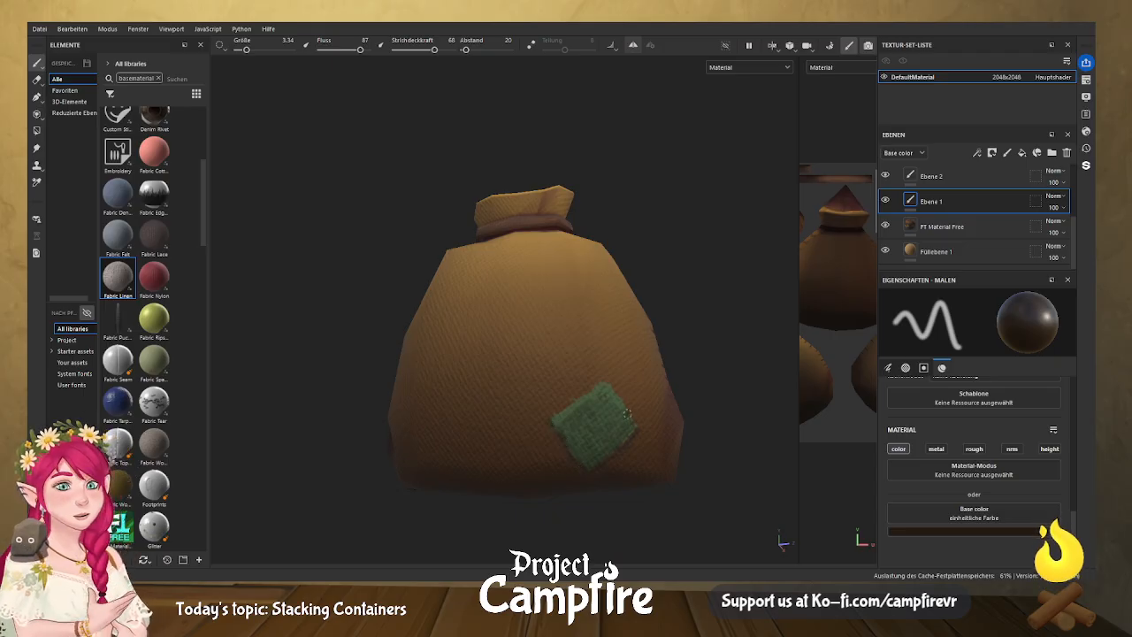
Sample the neck band's reddish brown, set the brush size to 2.92, darken the colour and paint short stitches around the patch's edges.
{"action": "scroll", "coordinate": [1072, 515], "scroll_direction": "up", "scroll_amount": 6}
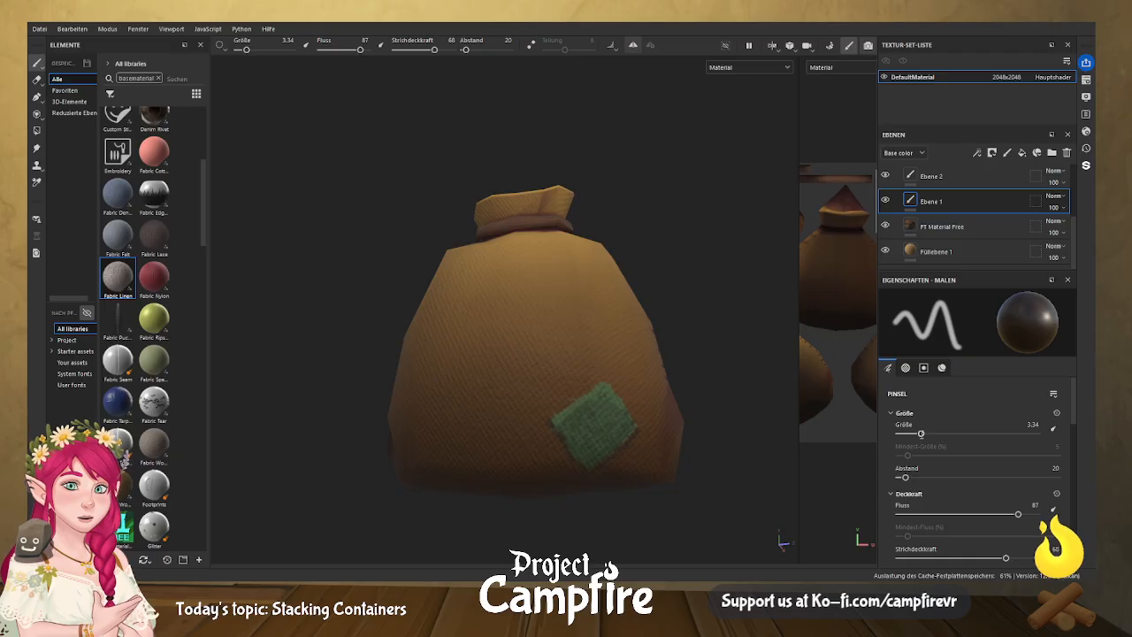
{"action": "left_click_drag", "start_coordinate": [920, 433], "coordinate": [909, 433]}
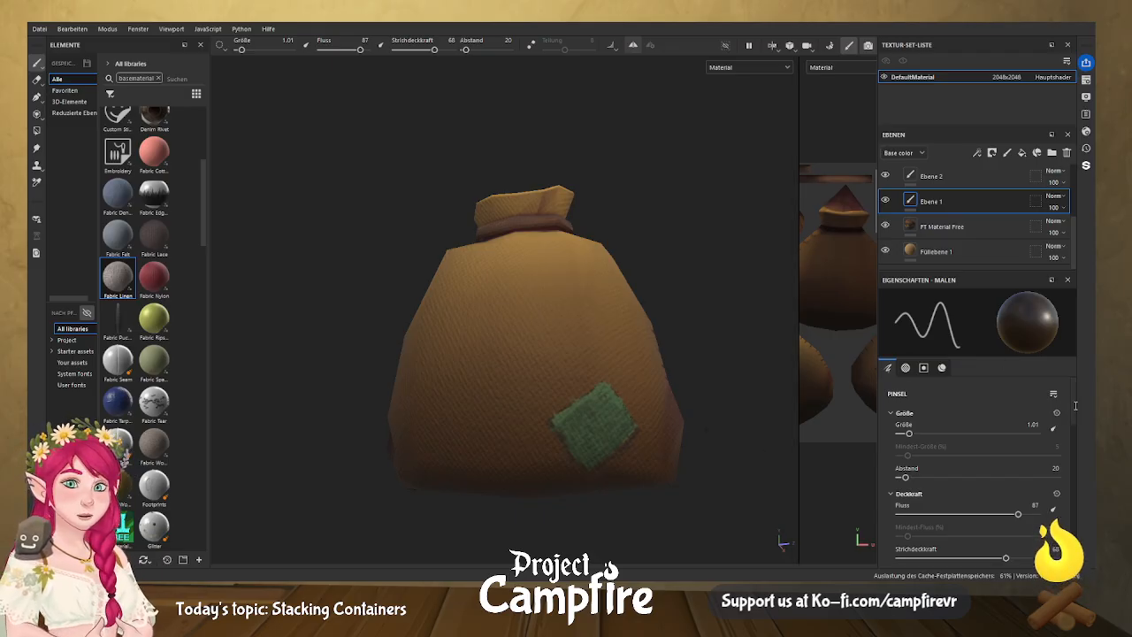
{"action": "scroll", "coordinate": [1074, 406], "scroll_direction": "down", "scroll_amount": 2}
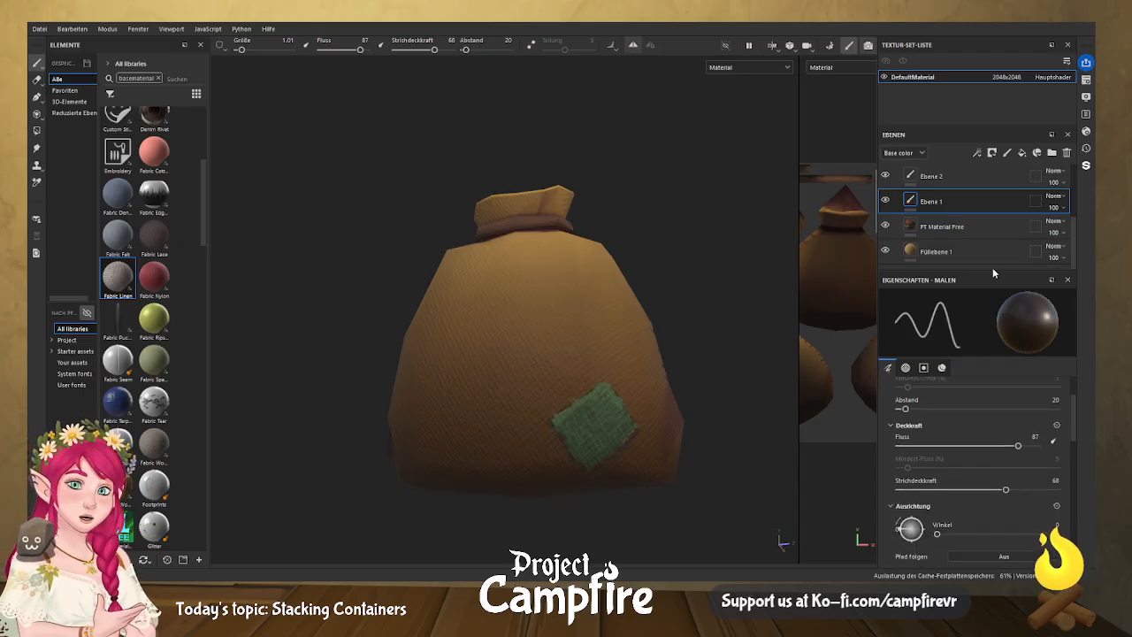
{"action": "scroll", "coordinate": [1055, 522], "scroll_direction": "down", "scroll_amount": 4}
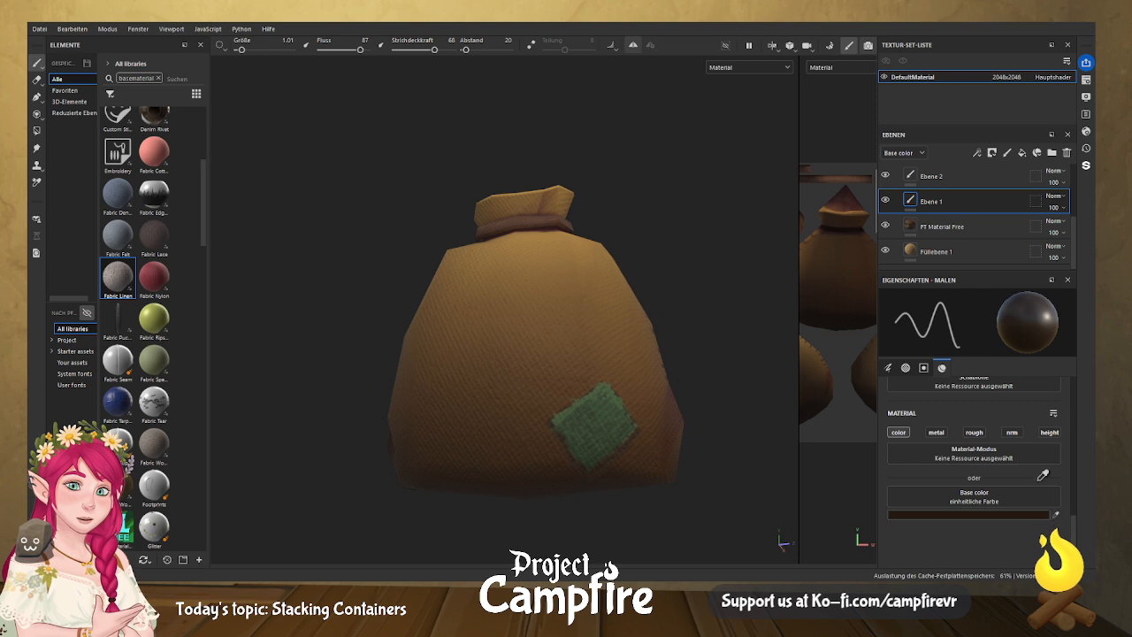
{"action": "left_click", "coordinate": [535, 209]}
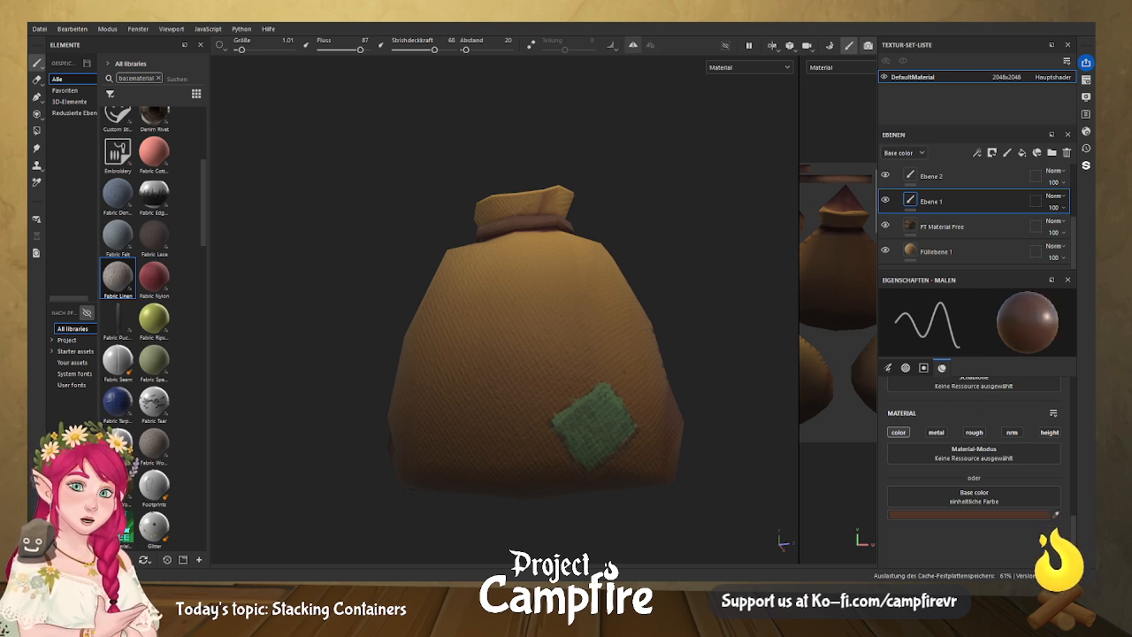
{"action": "left_click_drag", "start_coordinate": [1073, 533], "coordinate": [1076, 392]}
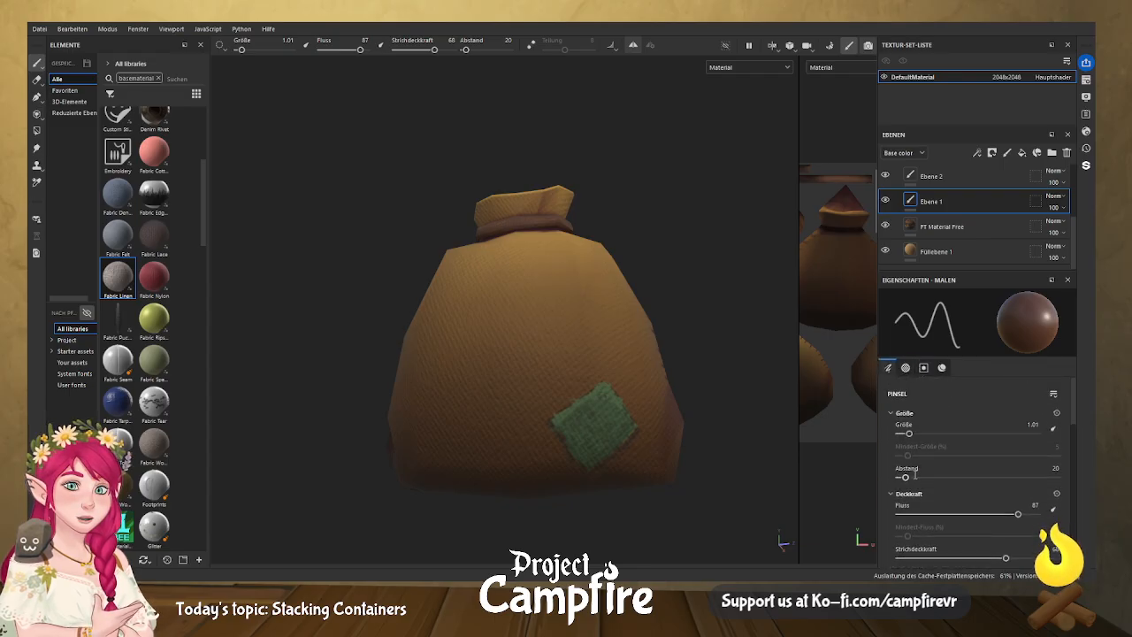
{"action": "left_click_drag", "start_coordinate": [909, 433], "coordinate": [919, 433]}
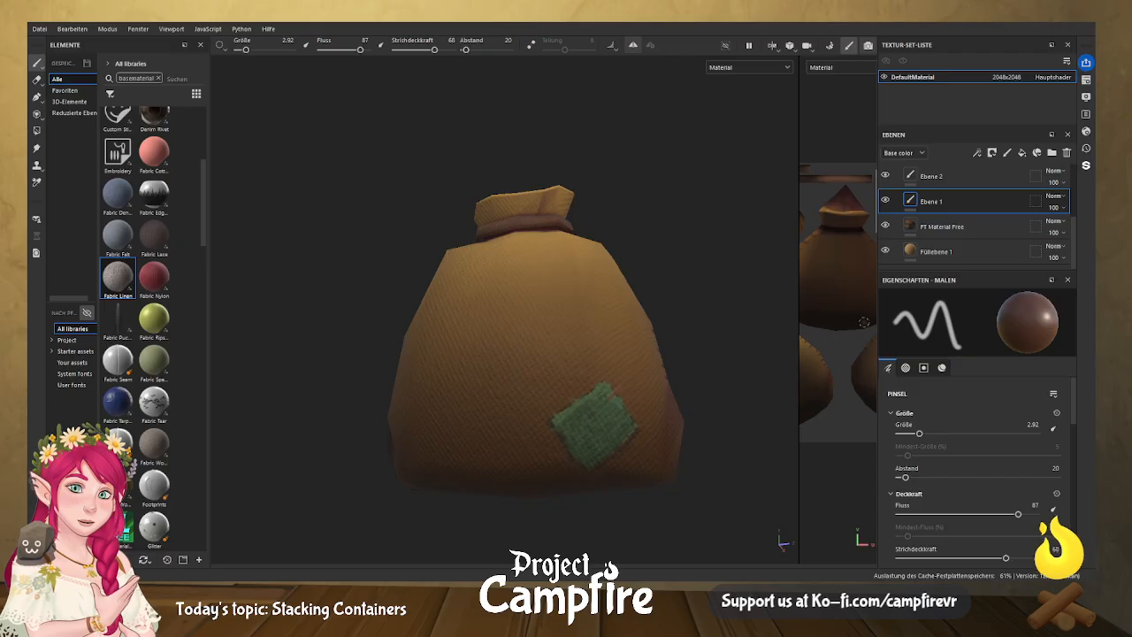
{"action": "left_click_drag", "start_coordinate": [1072, 416], "coordinate": [1073, 522]}
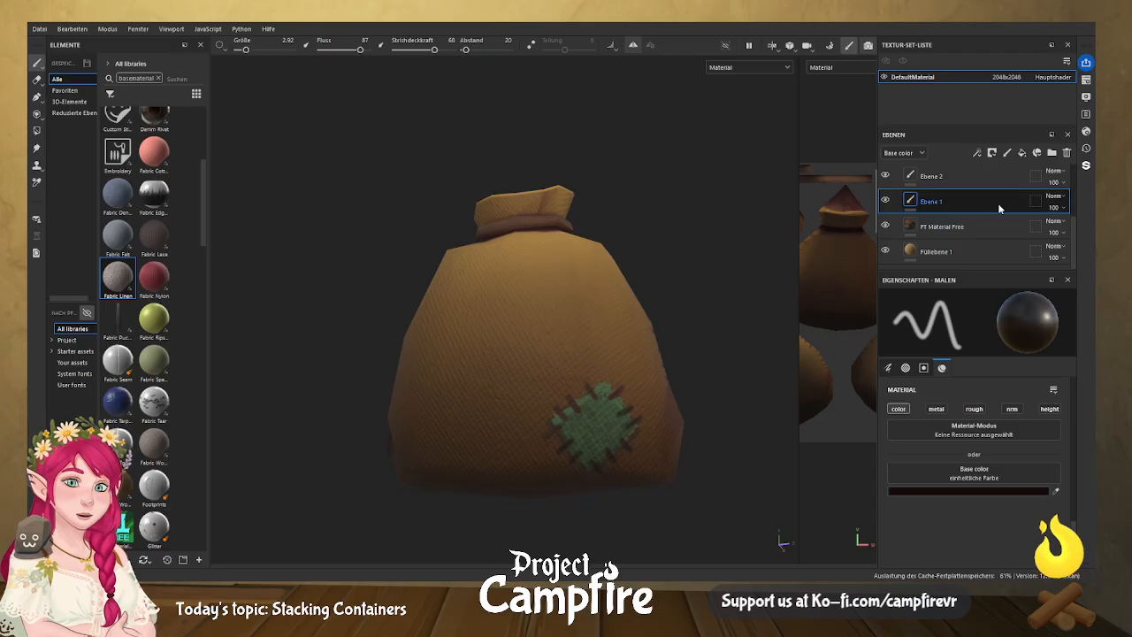
On layer Ebene 2, activate only the height channel at 0.0733 and paint relief on the patch area.
{"action": "left_click", "coordinate": [920, 178]}
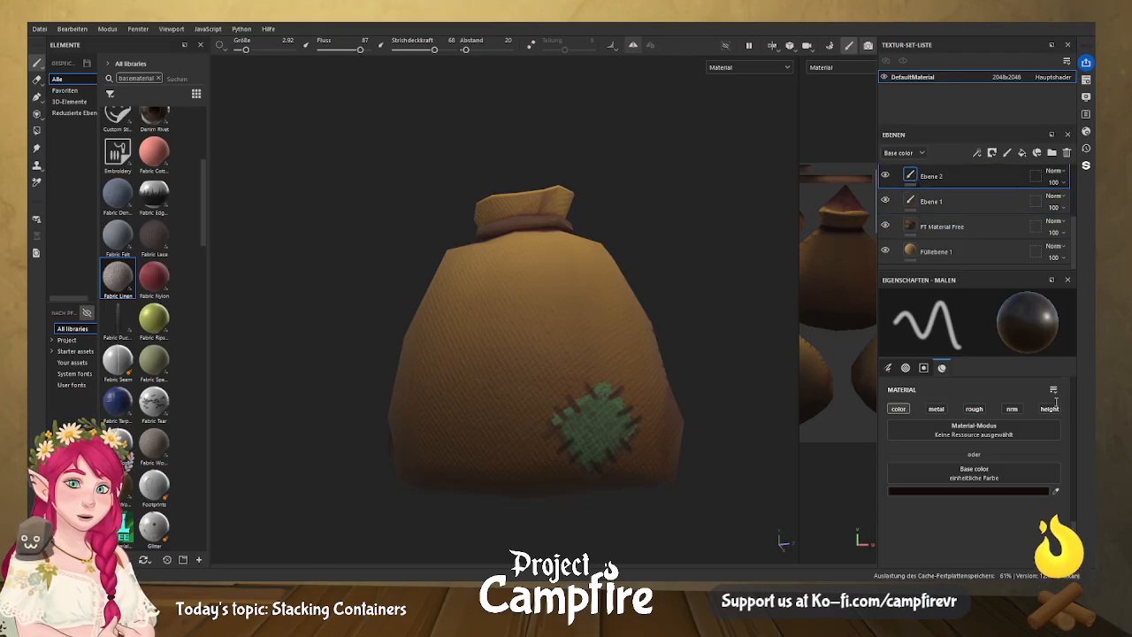
{"action": "left_click", "coordinate": [898, 408]}
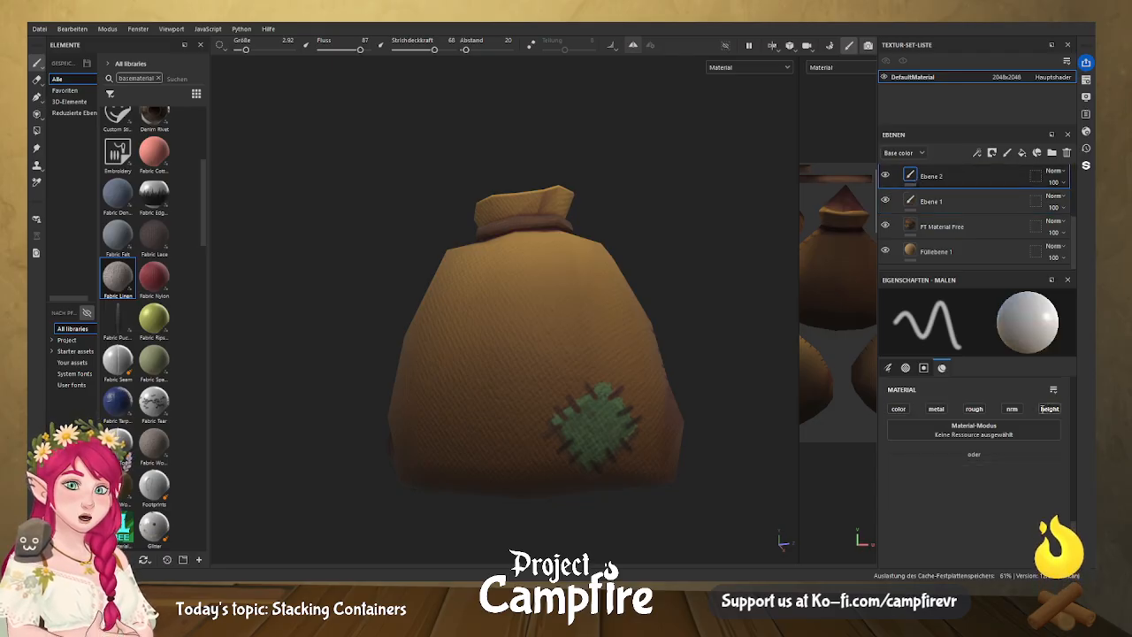
{"action": "left_click", "coordinate": [1047, 409]}
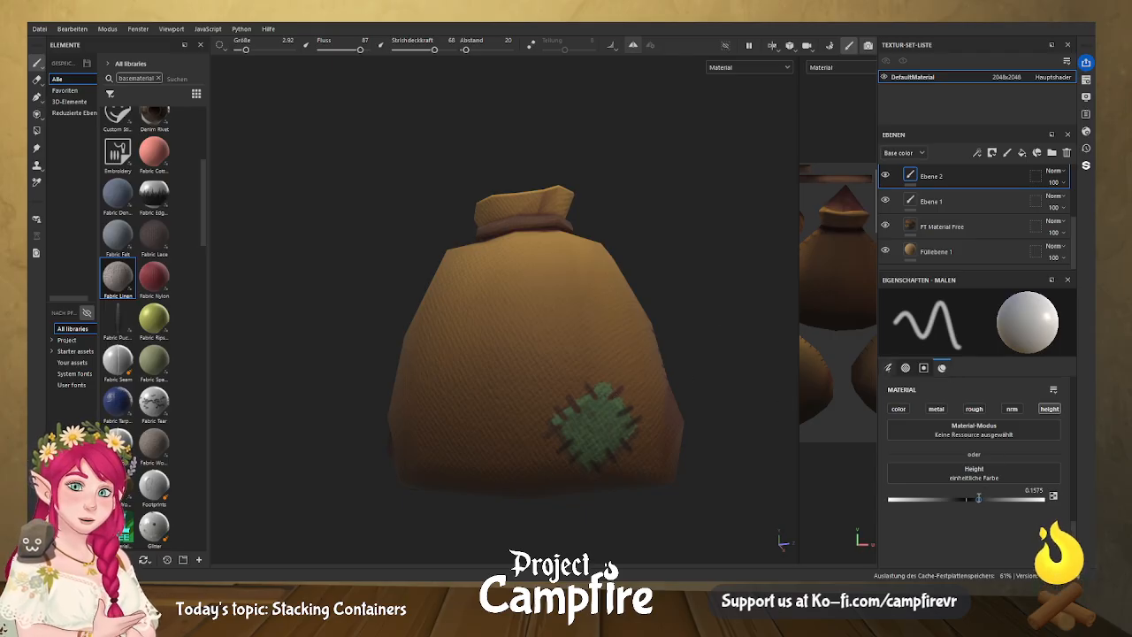
{"action": "left_click_drag", "start_coordinate": [979, 499], "coordinate": [972, 500]}
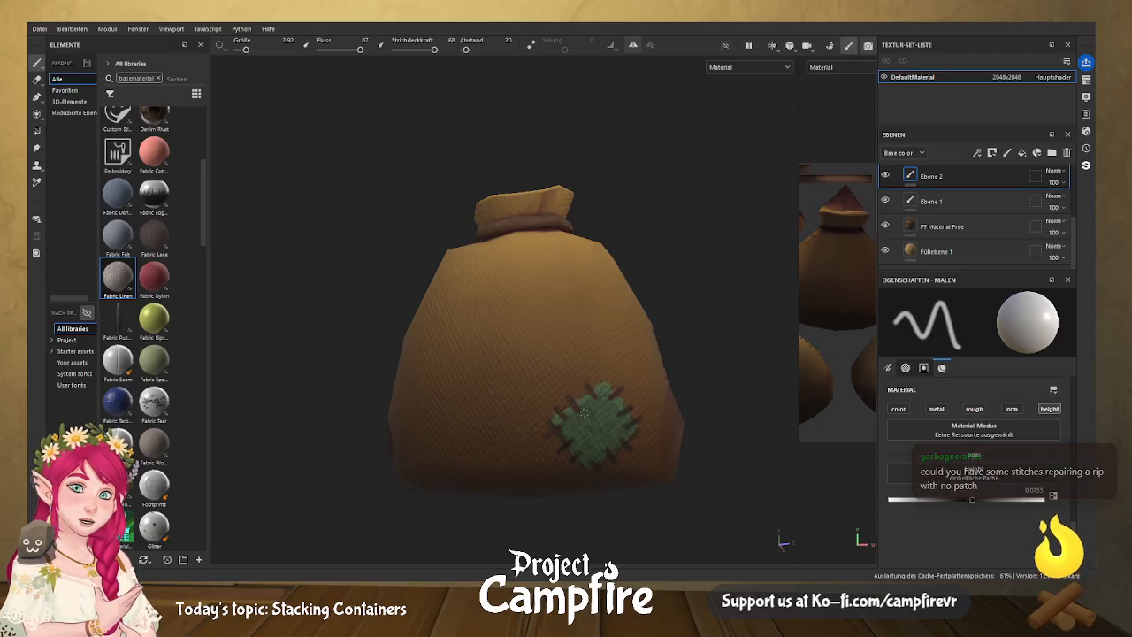
Paint relief on the stitches around the patch, trying heights 0.2397 and 0.1575 before setting 0.0959.
{"action": "left_click", "coordinate": [981, 496]}
{"action": "left_click_drag", "start_coordinate": [981, 498], "coordinate": [985, 499]}
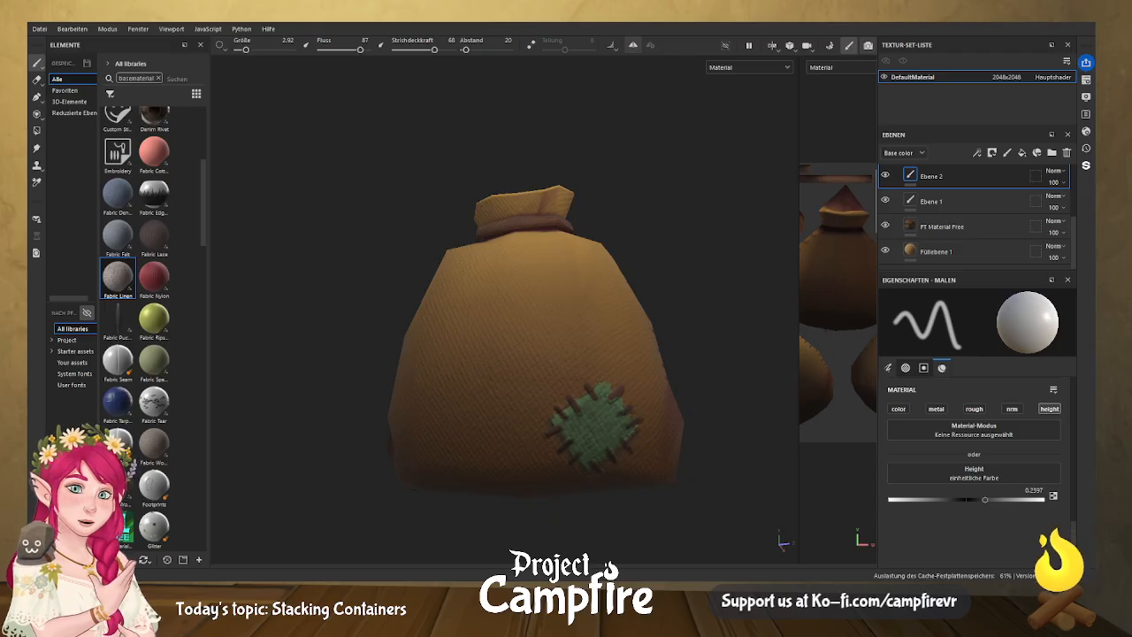
{"action": "left_click", "coordinate": [984, 497]}
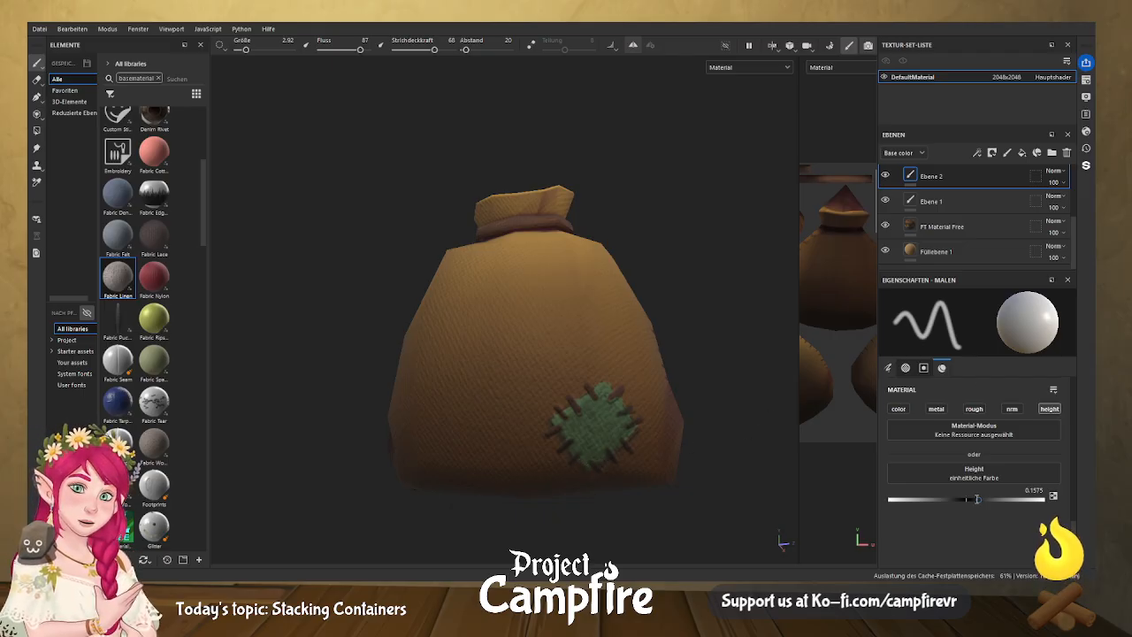
{"action": "left_click", "coordinate": [972, 499]}
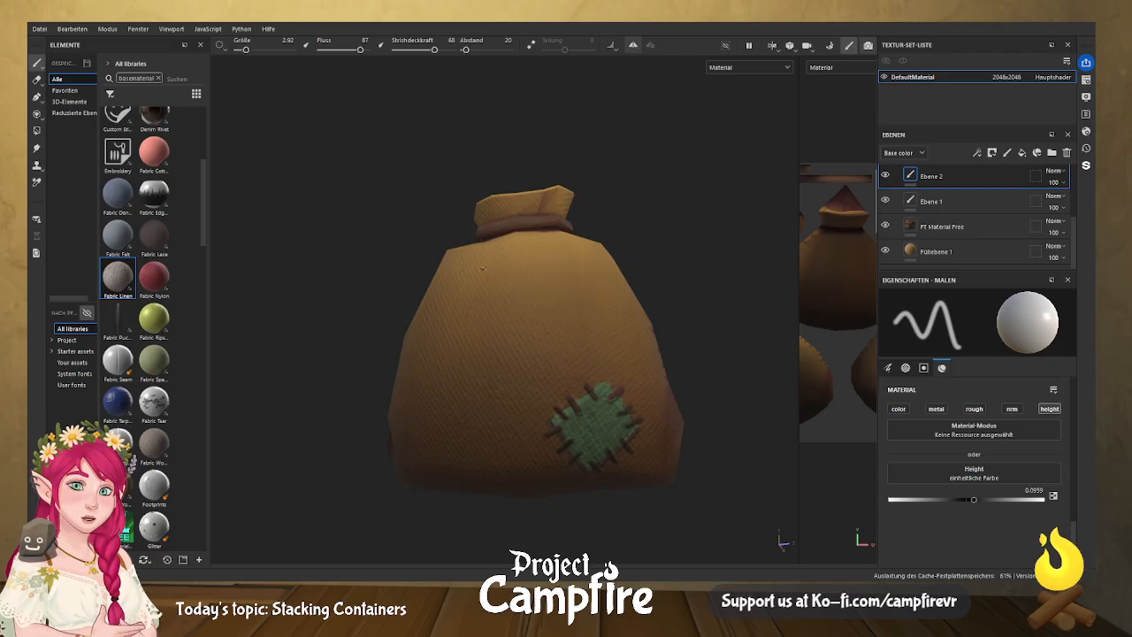
On layer Ebene 1, activate only the color channel and sample a dark brown from the sack below the neck band.
{"action": "left_click_drag", "start_coordinate": [616, 263], "coordinate": [659, 381], "text": "alt"}
{"action": "left_click", "coordinate": [1014, 204]}
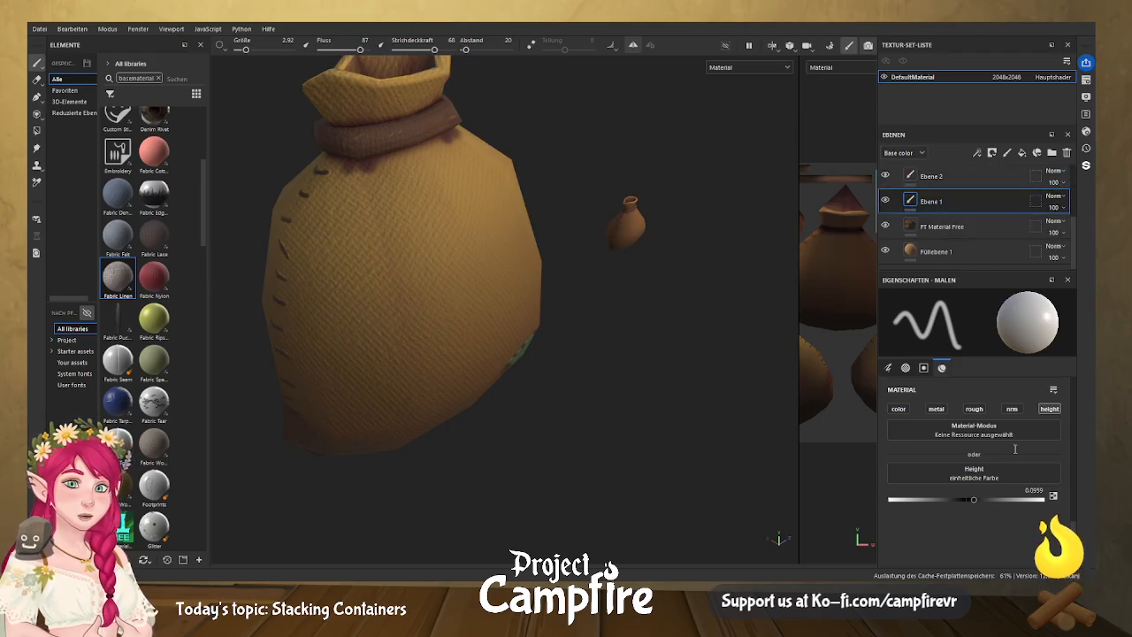
{"action": "left_click", "coordinate": [898, 409]}
{"action": "left_click", "coordinate": [1056, 489]}
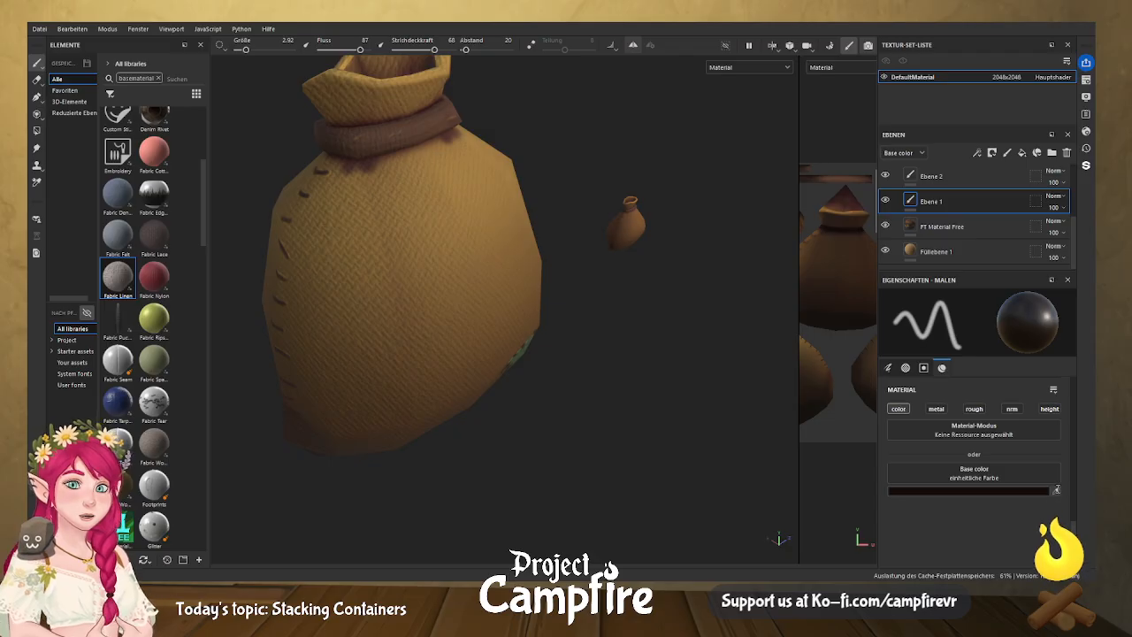
{"action": "left_click", "coordinate": [364, 188]}
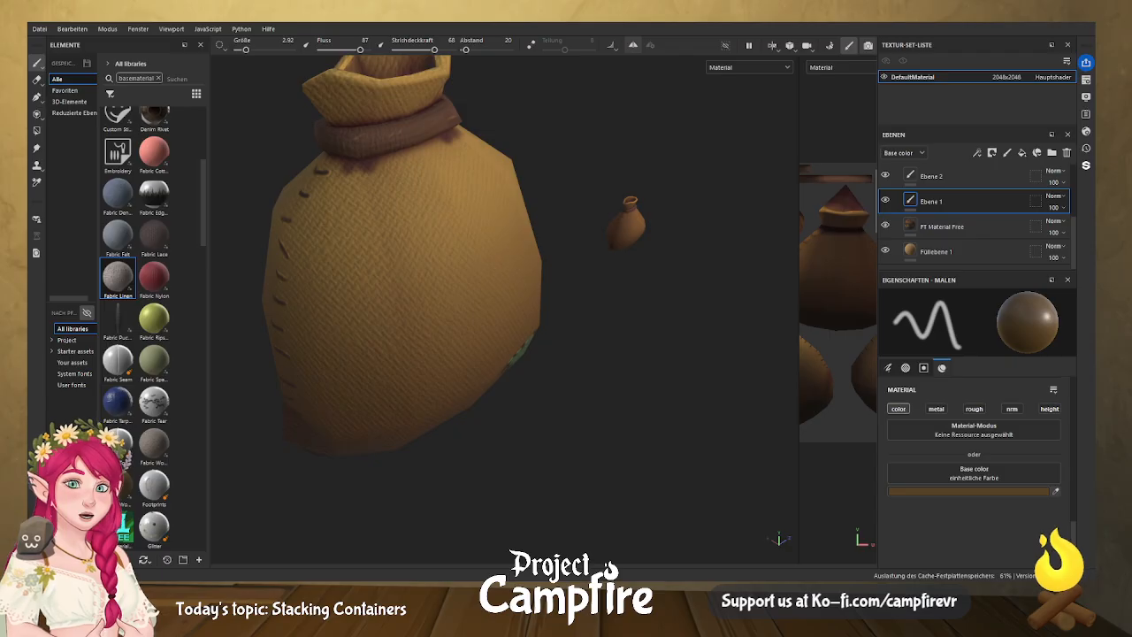
Set the brush size to 2.05 with pen-pressure sizing and a 12% minimum, and paint a jagged split down from the neck band.
{"action": "scroll", "coordinate": [1066, 463], "scroll_direction": "up", "scroll_amount": 5}
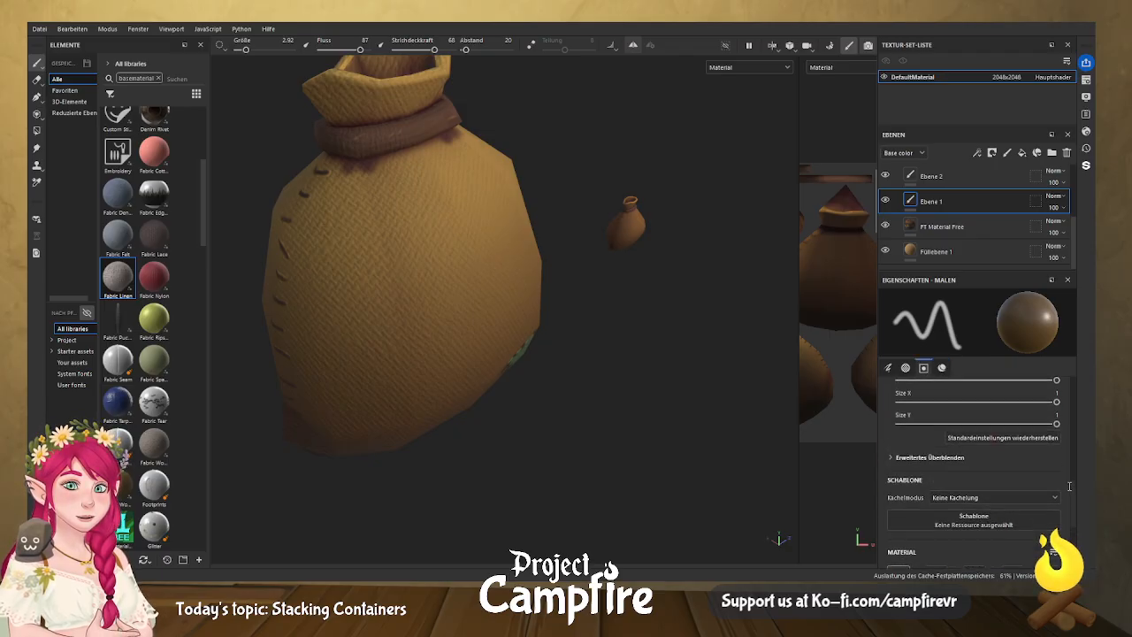
{"action": "scroll", "coordinate": [1065, 463], "scroll_direction": "up", "scroll_amount": 10}
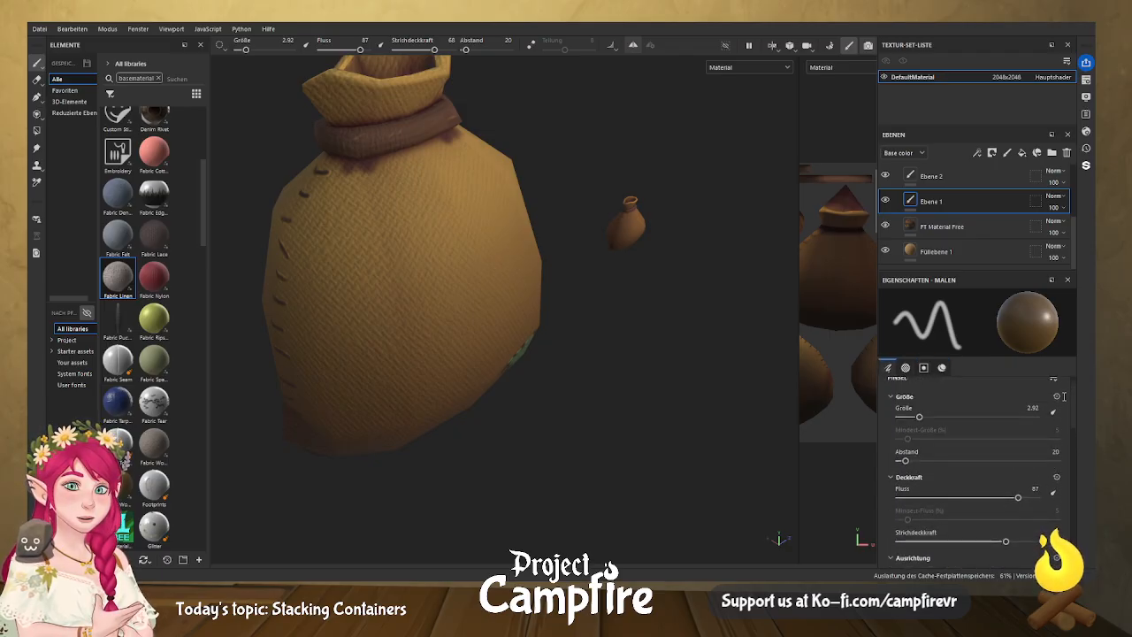
{"action": "left_click_drag", "start_coordinate": [919, 424], "coordinate": [915, 423]}
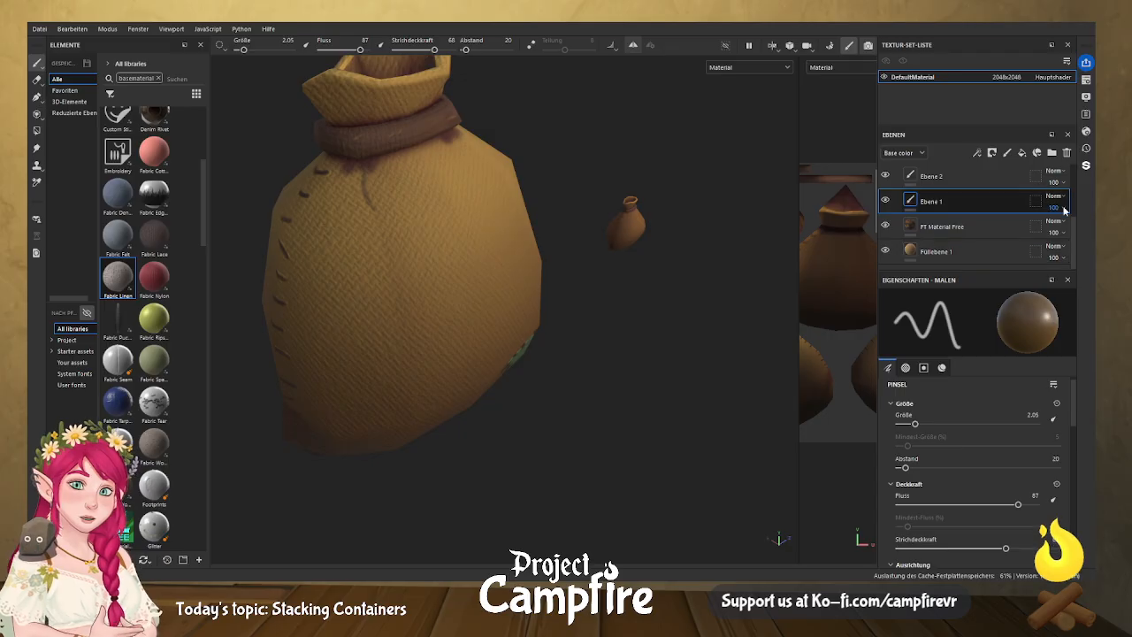
{"action": "left_click", "coordinate": [1052, 419]}
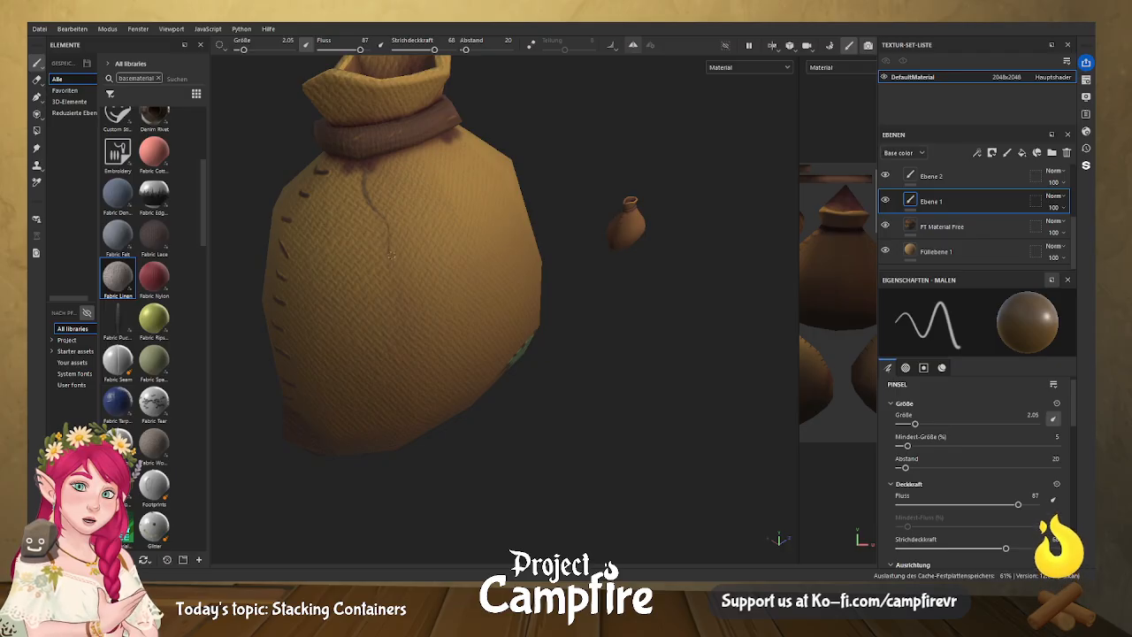
{"action": "left_click_drag", "start_coordinate": [906, 445], "coordinate": [918, 444]}
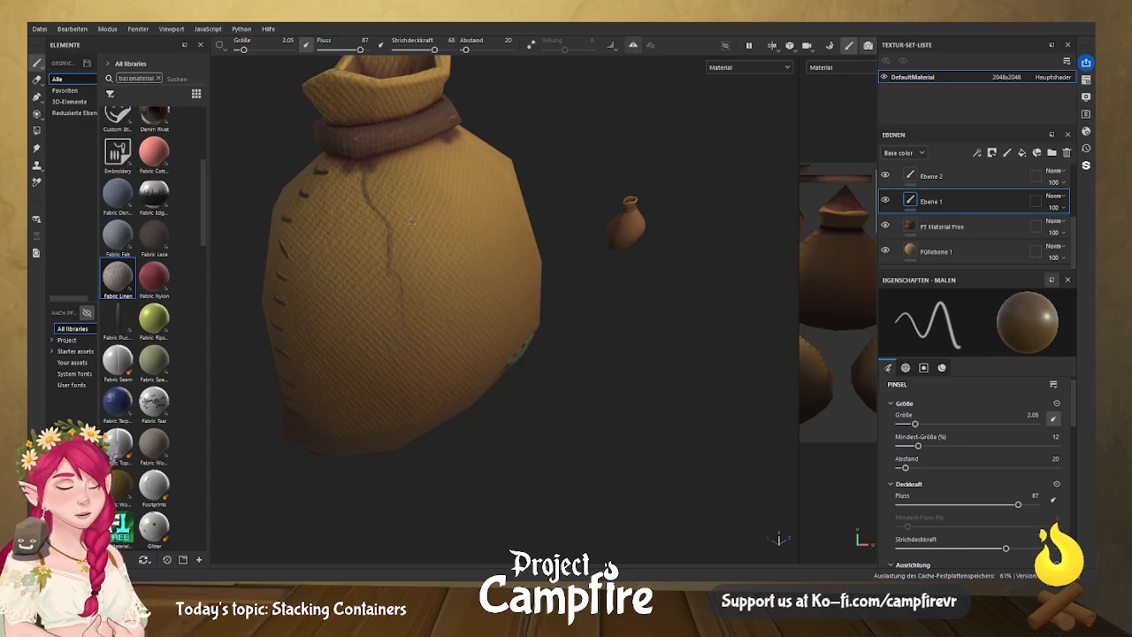
Sample the dark reddish brown shadow beneath the neck band and darken the line of the split.
{"action": "scroll", "coordinate": [1071, 504], "scroll_direction": "down", "scroll_amount": 5}
{"action": "scroll", "coordinate": [1070, 505], "scroll_direction": "down", "scroll_amount": 3}
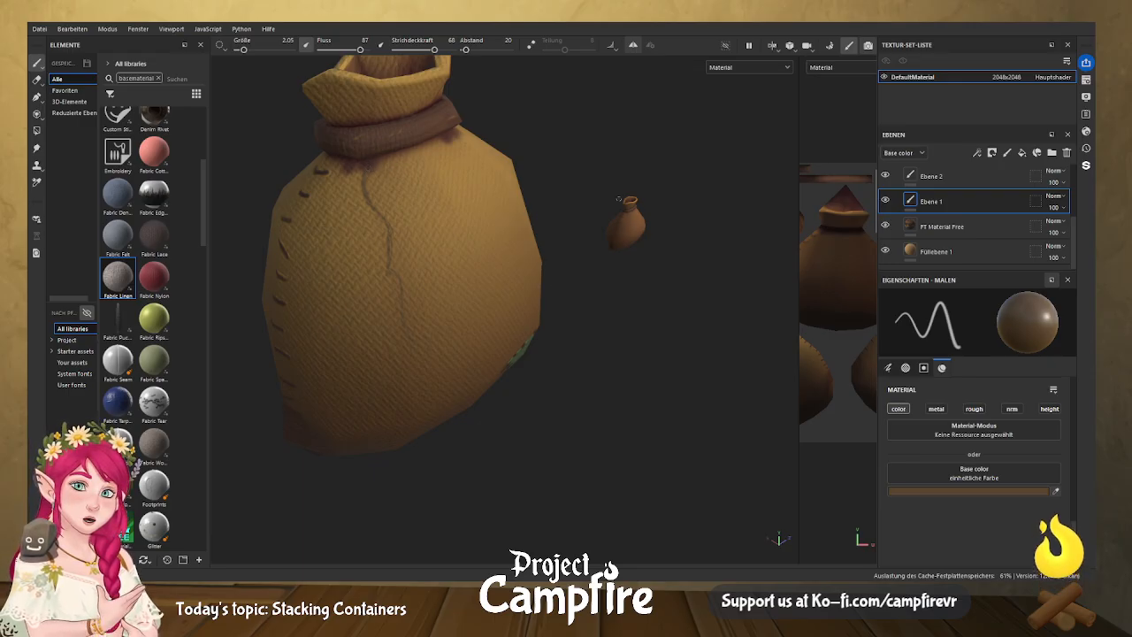
{"action": "left_click", "coordinate": [365, 167]}
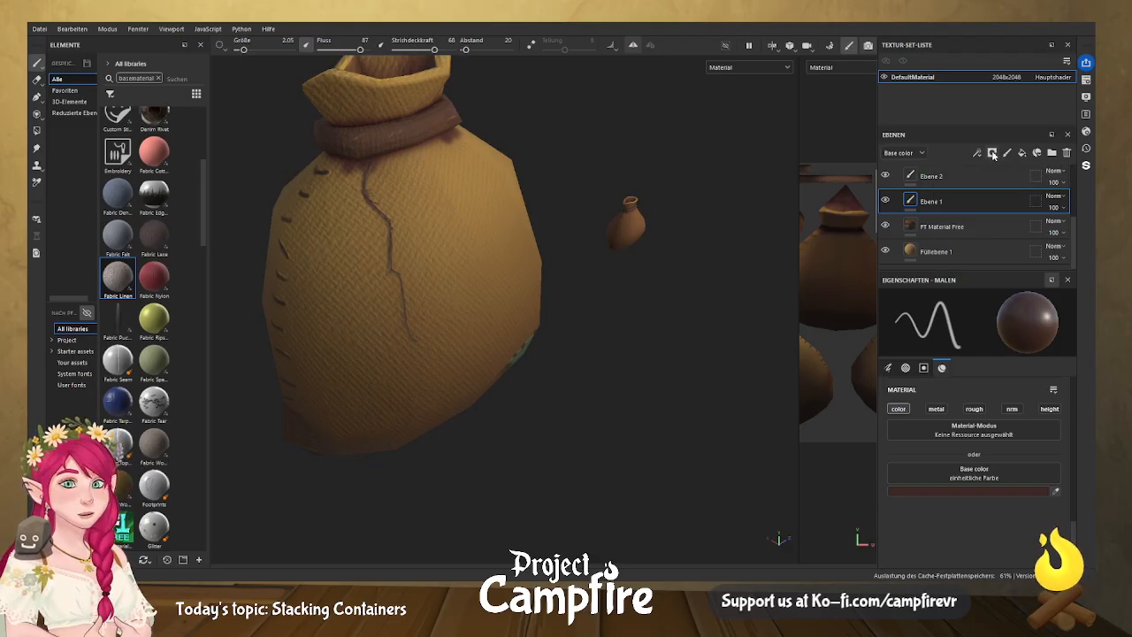
Sample the brown near the split, turn off pen-pressure sizing, set the brush size to 0.92 and paint shading along the split.
{"action": "left_click", "coordinate": [1055, 490]}
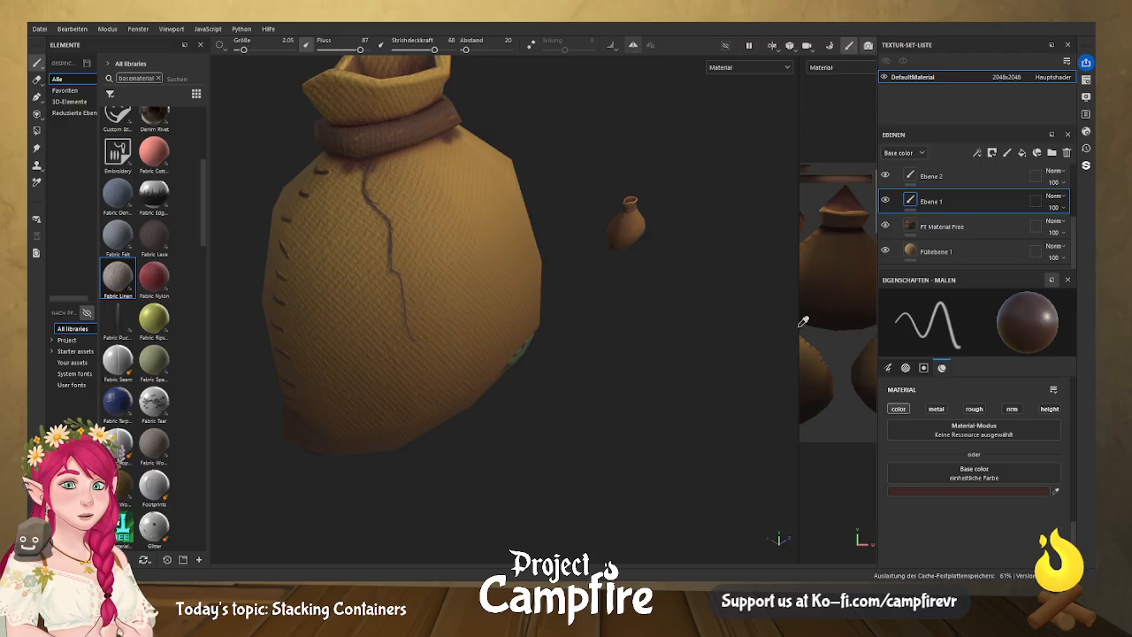
{"action": "left_click", "coordinate": [377, 177]}
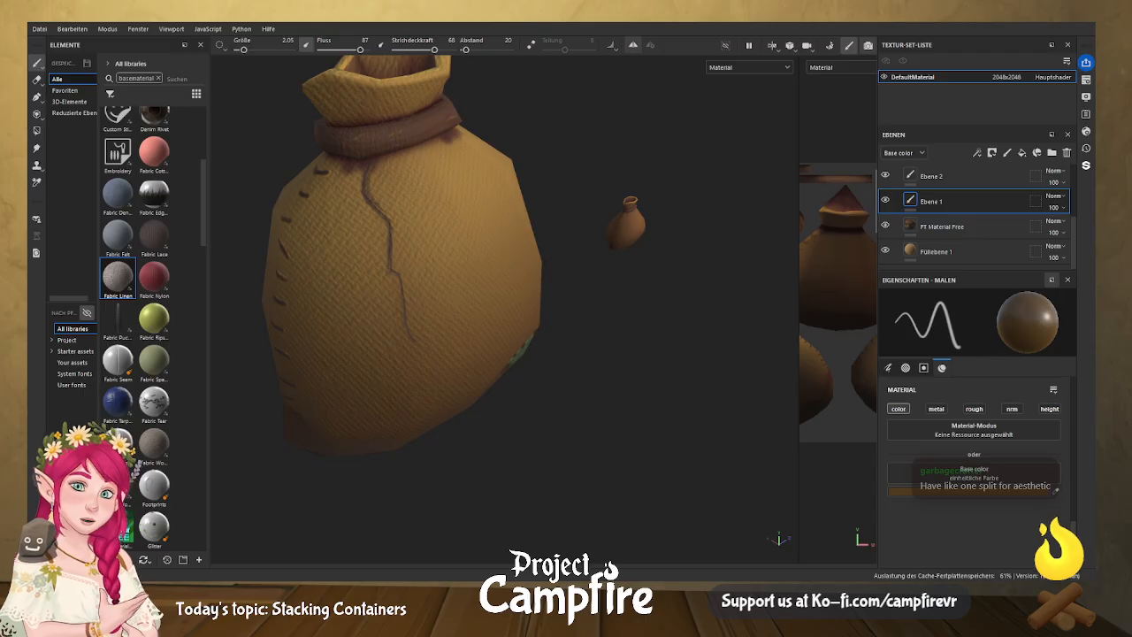
{"action": "scroll", "coordinate": [1072, 435], "scroll_direction": "up", "scroll_amount": 5}
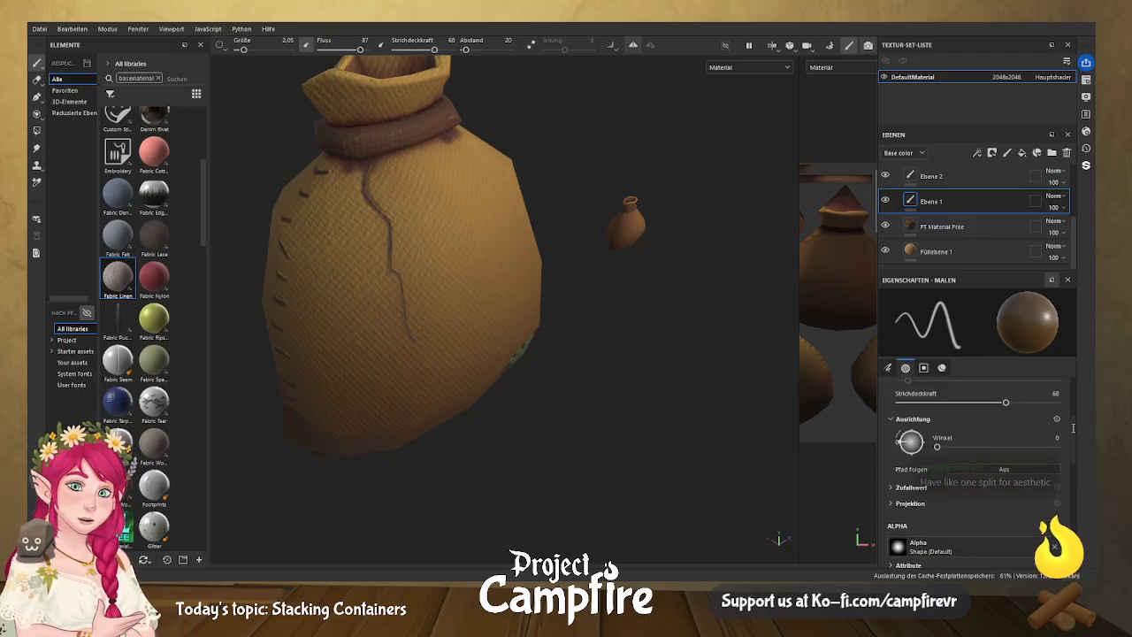
{"action": "scroll", "coordinate": [1072, 435], "scroll_direction": "up", "scroll_amount": 5}
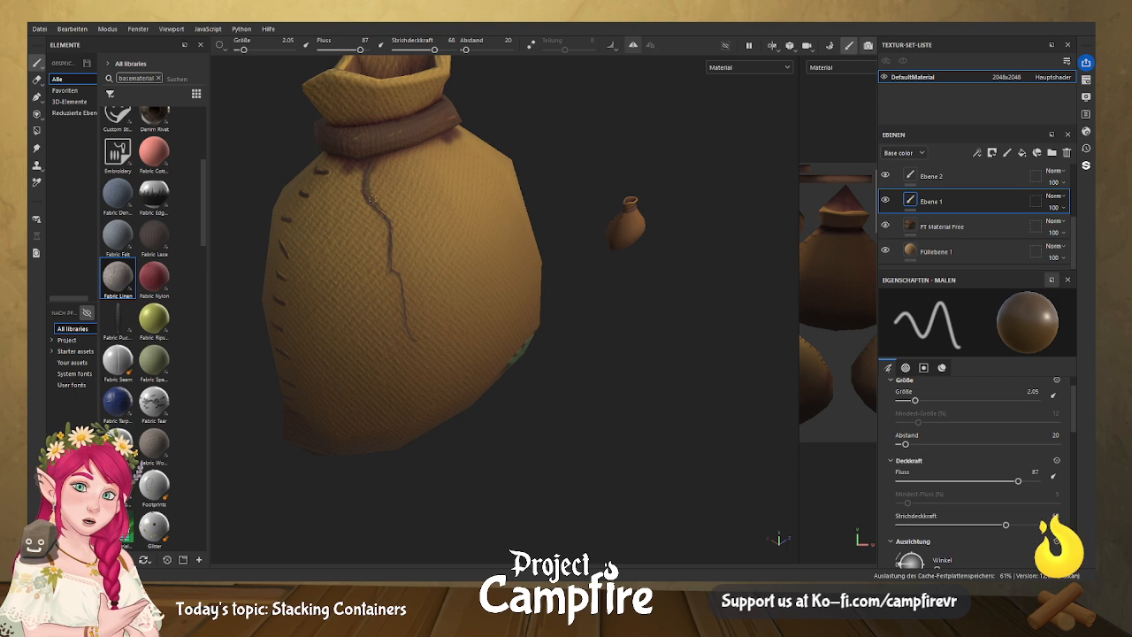
{"action": "left_click_drag", "start_coordinate": [915, 400], "coordinate": [908, 399]}
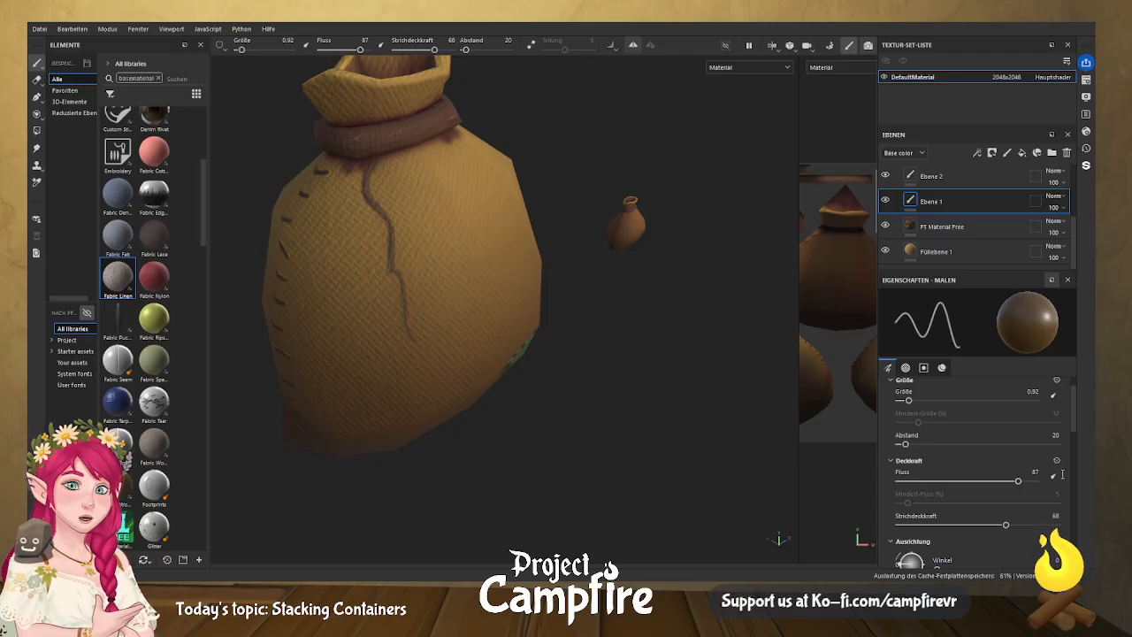
Set a light tan base colour and refine the edges of the split with fine strokes.
{"action": "scroll", "coordinate": [1066, 510], "scroll_direction": "down", "scroll_amount": 5}
{"action": "scroll", "coordinate": [1067, 508], "scroll_direction": "down", "scroll_amount": 1}
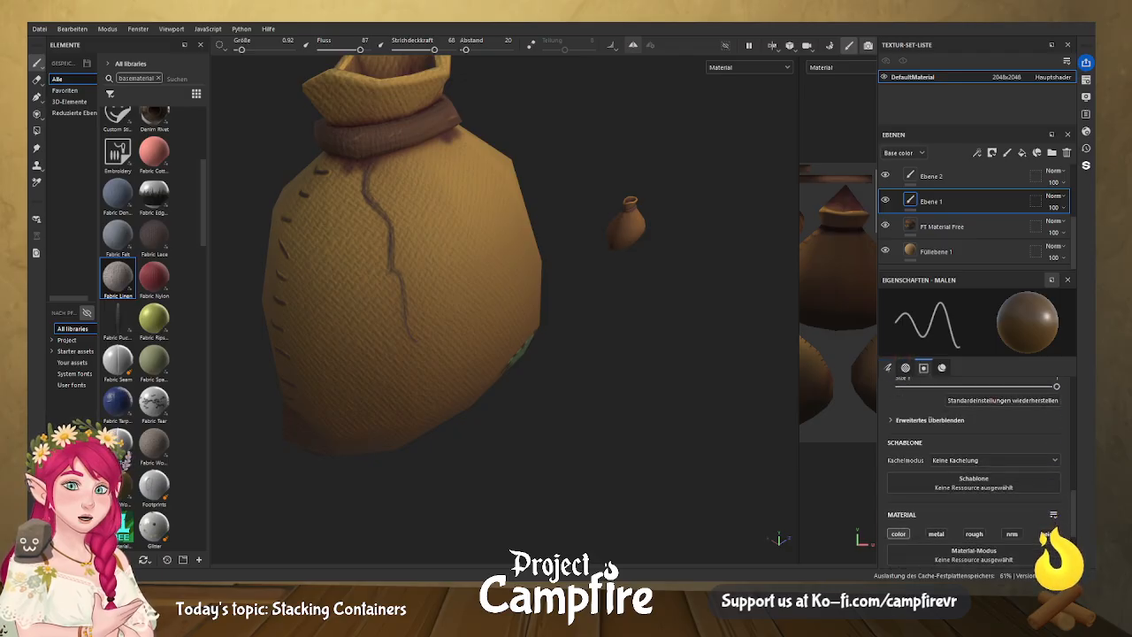
{"action": "scroll", "coordinate": [1070, 536], "scroll_direction": "down", "scroll_amount": 3}
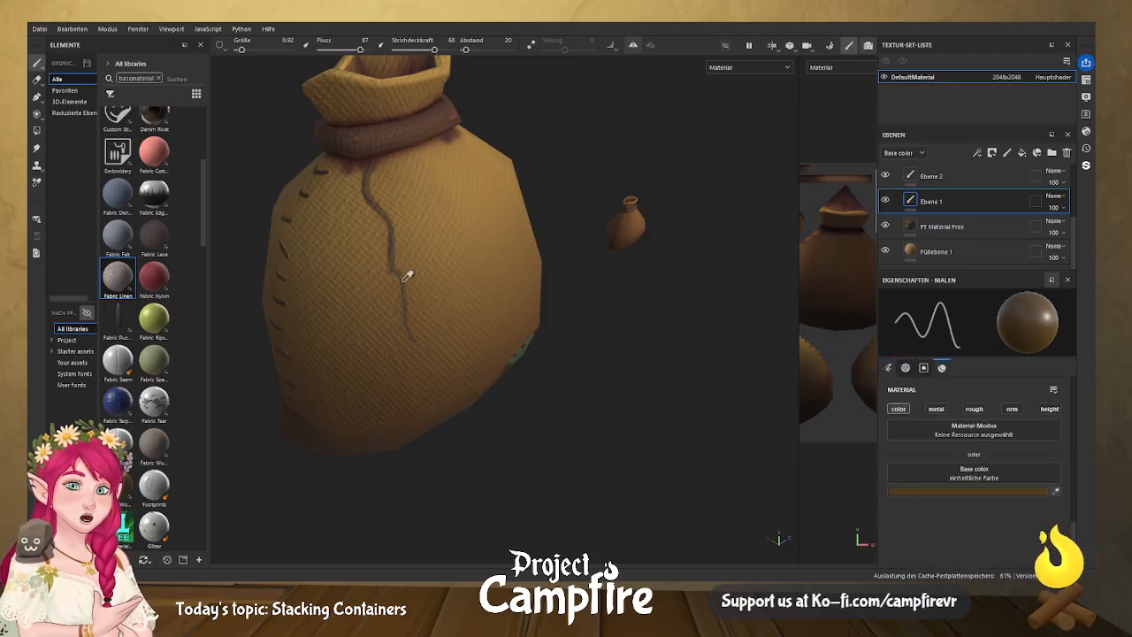
{"action": "left_click", "coordinate": [384, 246]}
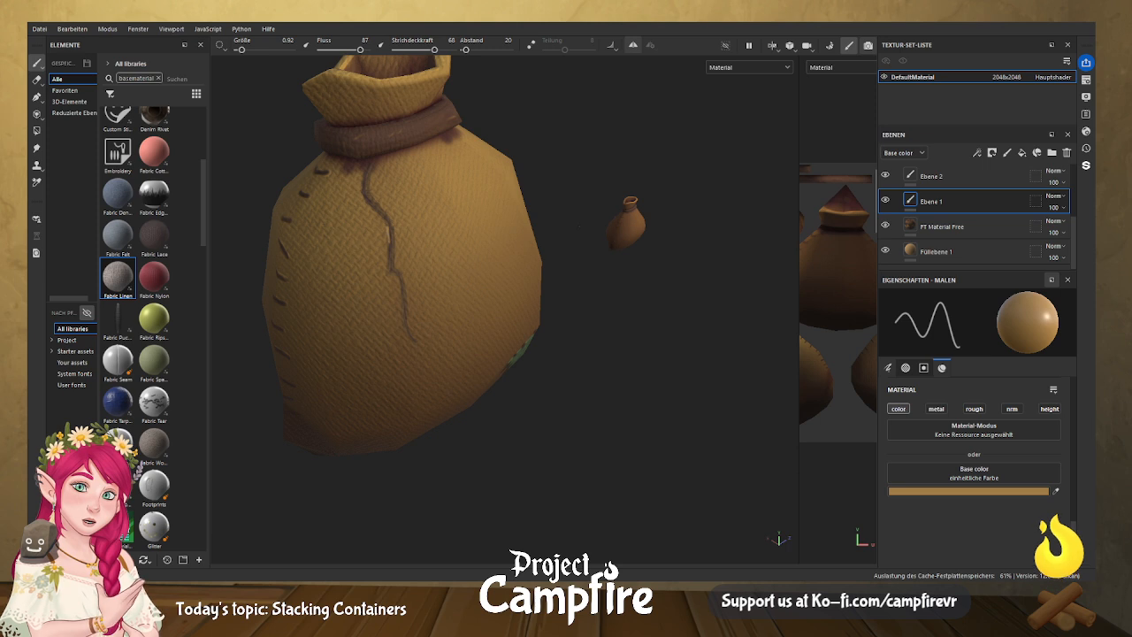
{"action": "key", "text": "ctrl"}
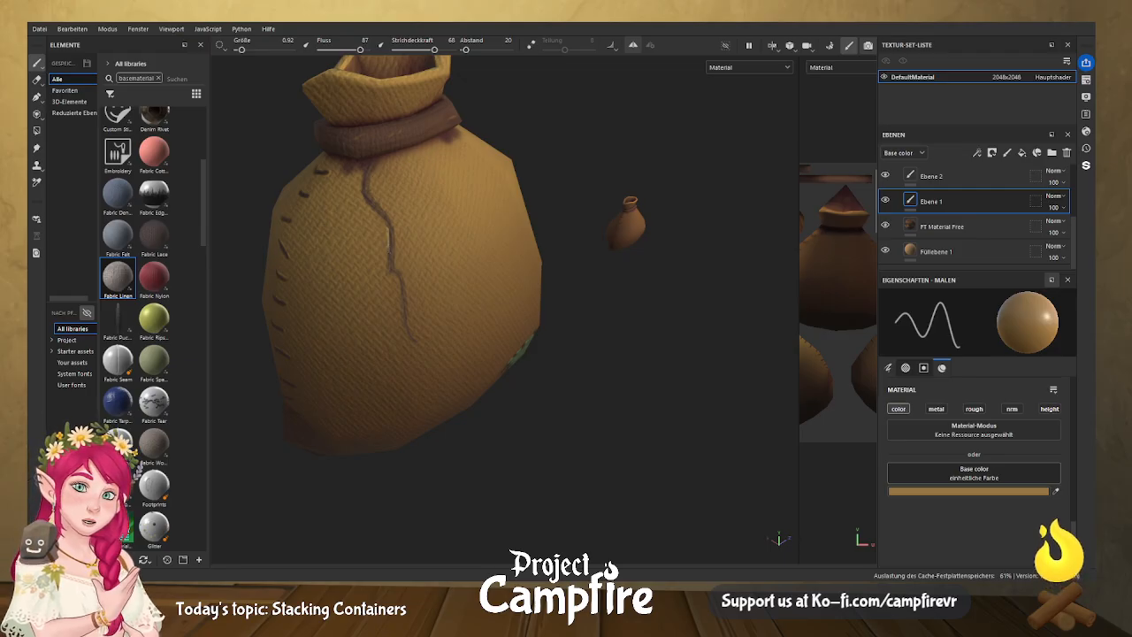
{"action": "key", "text": "ctrl"}
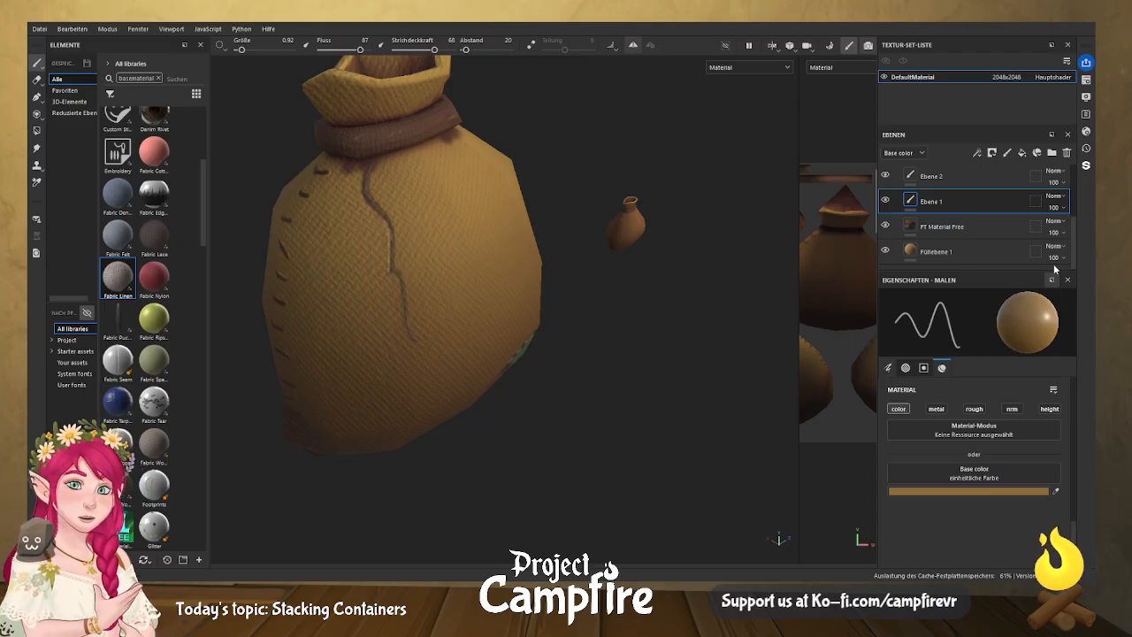
Lower the stroke opacity to 52, set the brush size to 2.64 and paint a tan highlight beside the split.
{"action": "scroll", "coordinate": [1078, 440], "scroll_direction": "up", "scroll_amount": 5}
{"action": "scroll", "coordinate": [1078, 439], "scroll_direction": "down", "scroll_amount": 5}
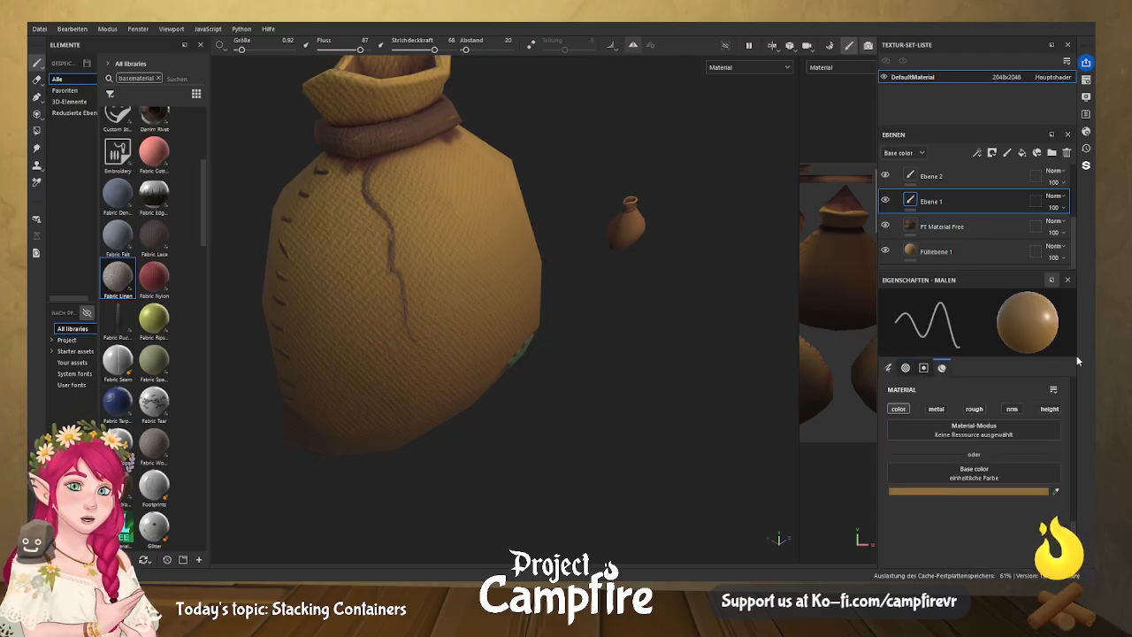
{"action": "scroll", "coordinate": [1061, 469], "scroll_direction": "up", "scroll_amount": 5}
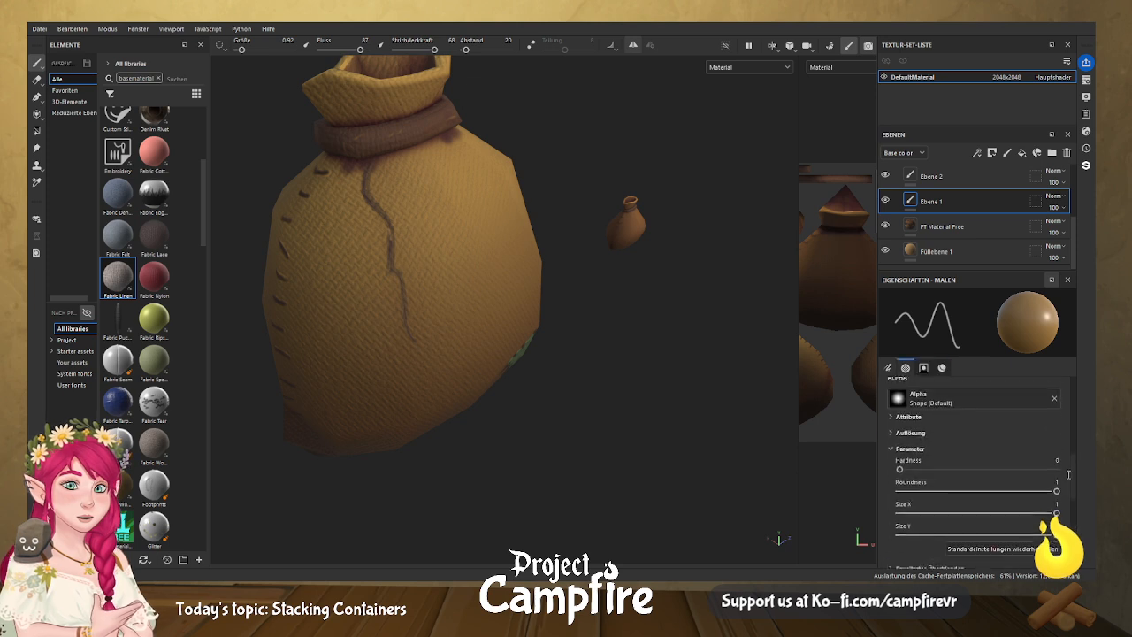
{"action": "left_click_drag", "start_coordinate": [995, 450], "coordinate": [980, 449]}
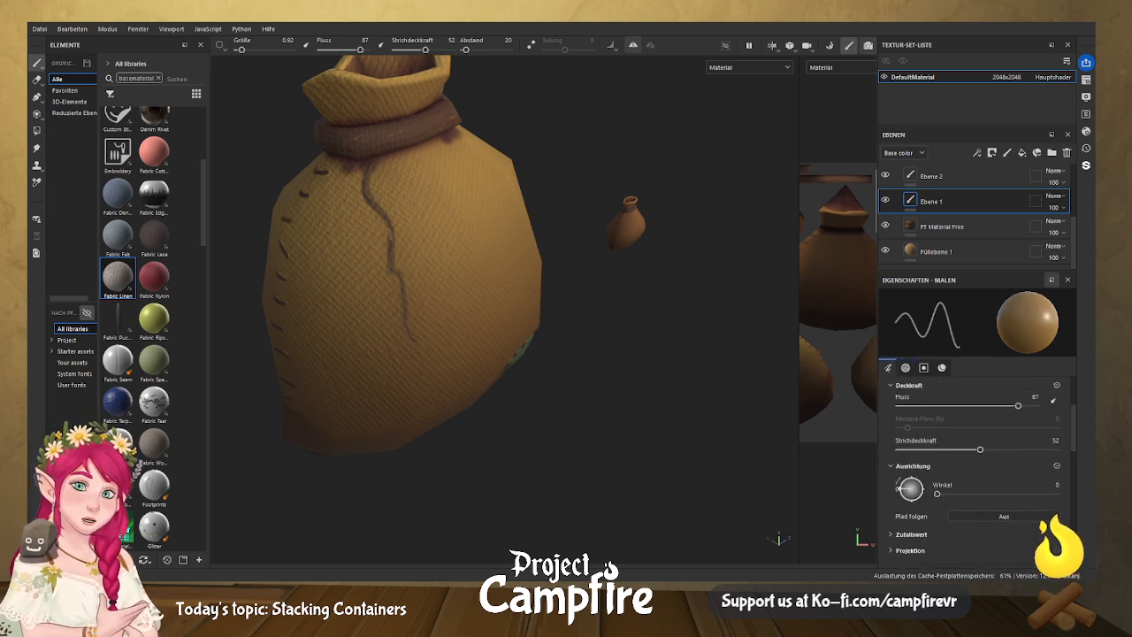
{"action": "scroll", "coordinate": [1062, 405], "scroll_direction": "up", "scroll_amount": 2}
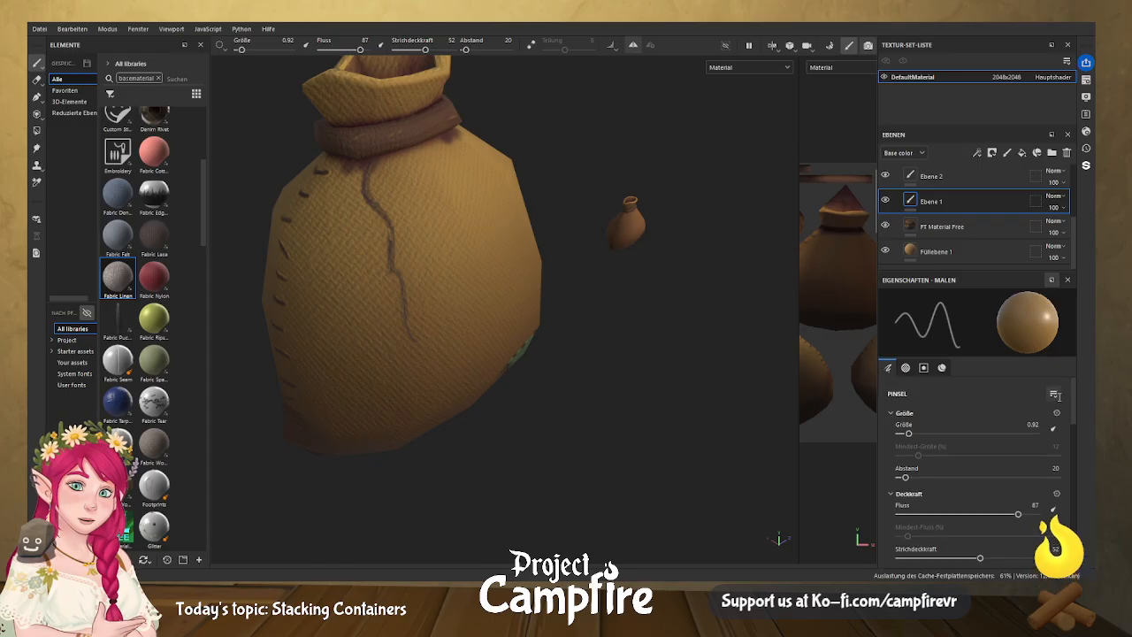
{"action": "left_click_drag", "start_coordinate": [909, 434], "coordinate": [918, 433]}
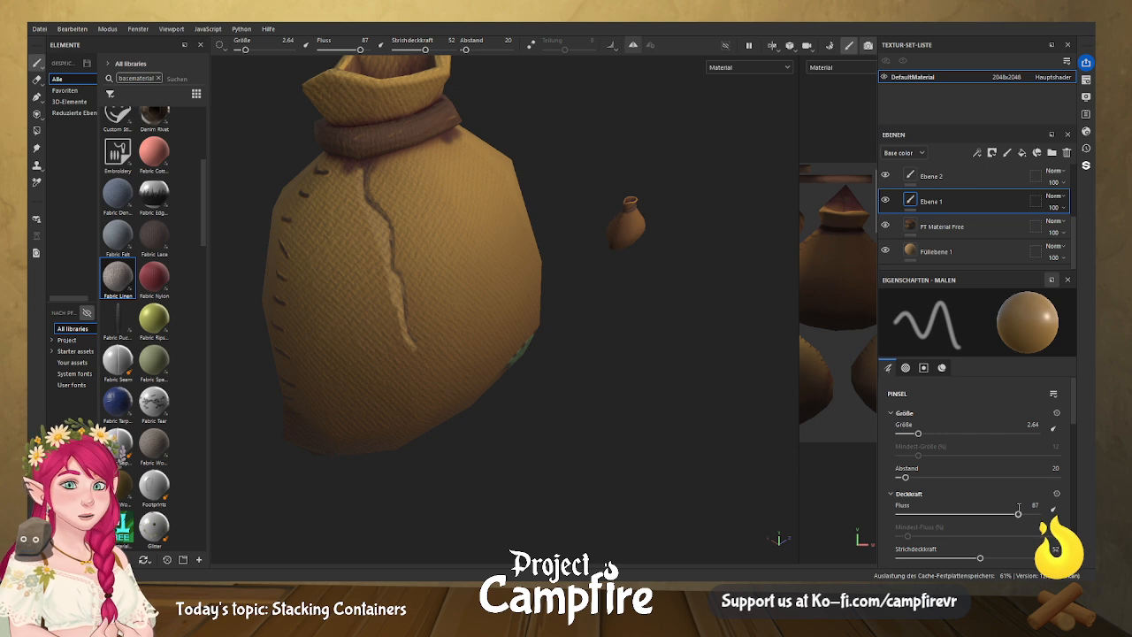
Reduce the stroke opacity to 36, sample a brown by the split's lower end and soften the highlight into the sack.
{"action": "scroll", "coordinate": [999, 456], "scroll_direction": "down", "scroll_amount": 3}
{"action": "left_click_drag", "start_coordinate": [979, 437], "coordinate": [954, 438]}
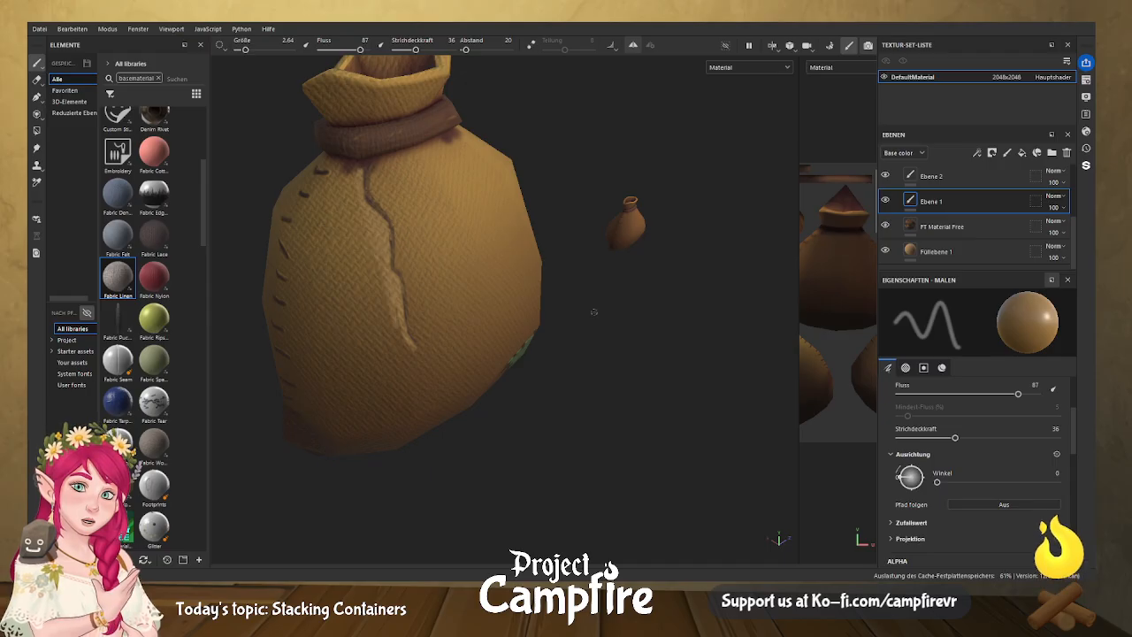
{"action": "left_click_drag", "start_coordinate": [633, 355], "coordinate": [624, 287], "text": "alt"}
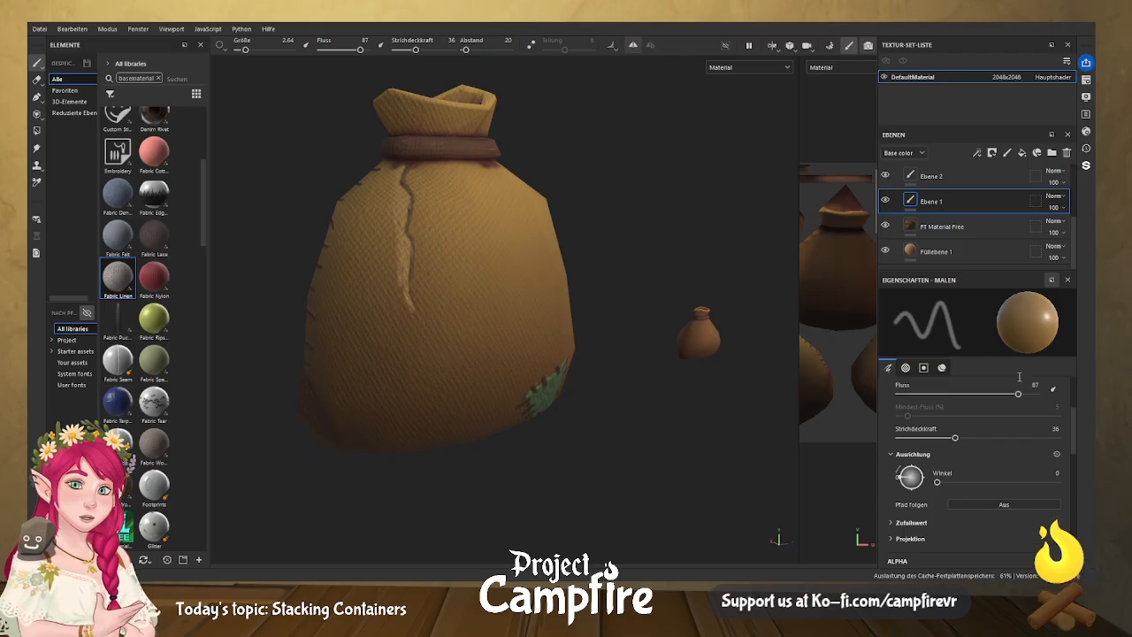
{"action": "scroll", "coordinate": [1072, 425], "scroll_direction": "down", "scroll_amount": 6}
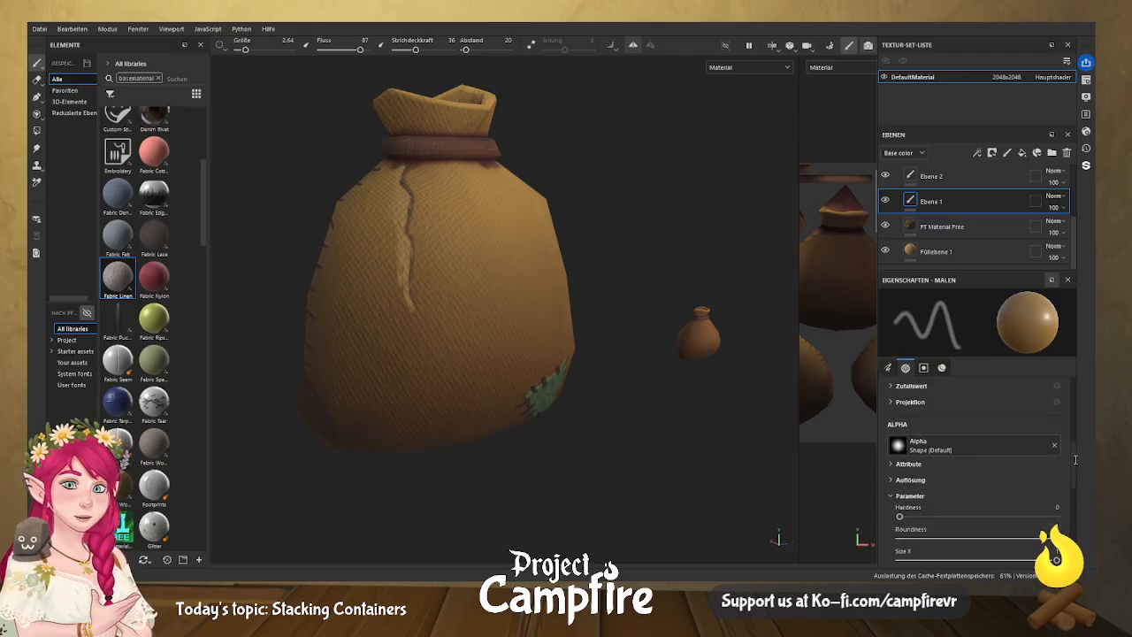
{"action": "scroll", "coordinate": [1014, 478], "scroll_direction": "down", "scroll_amount": 4}
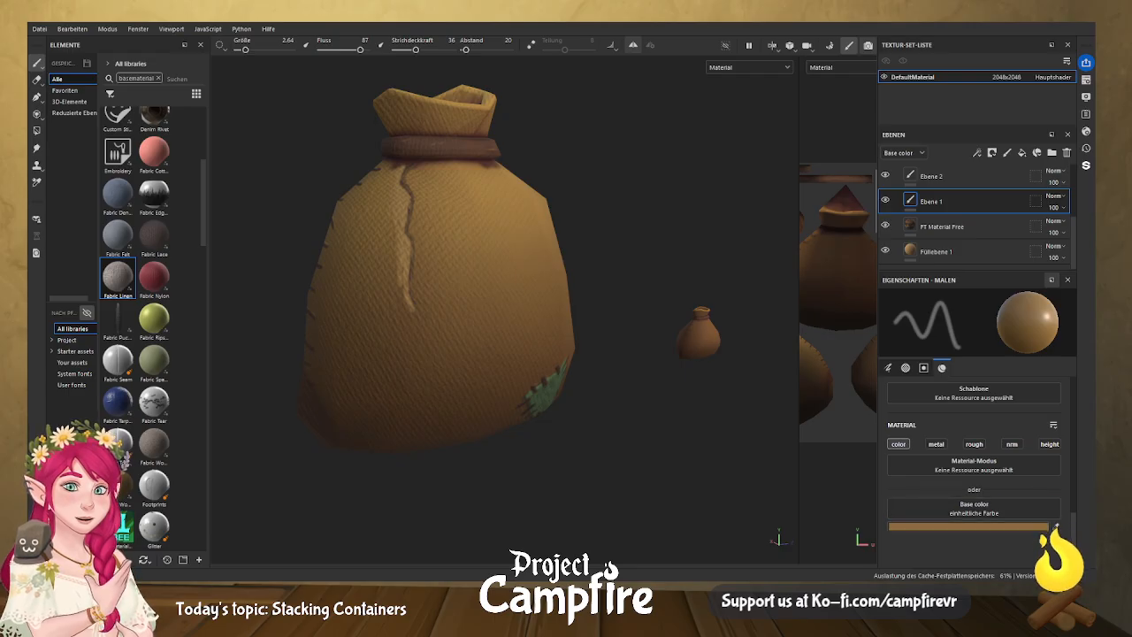
{"action": "left_click", "coordinate": [403, 296]}
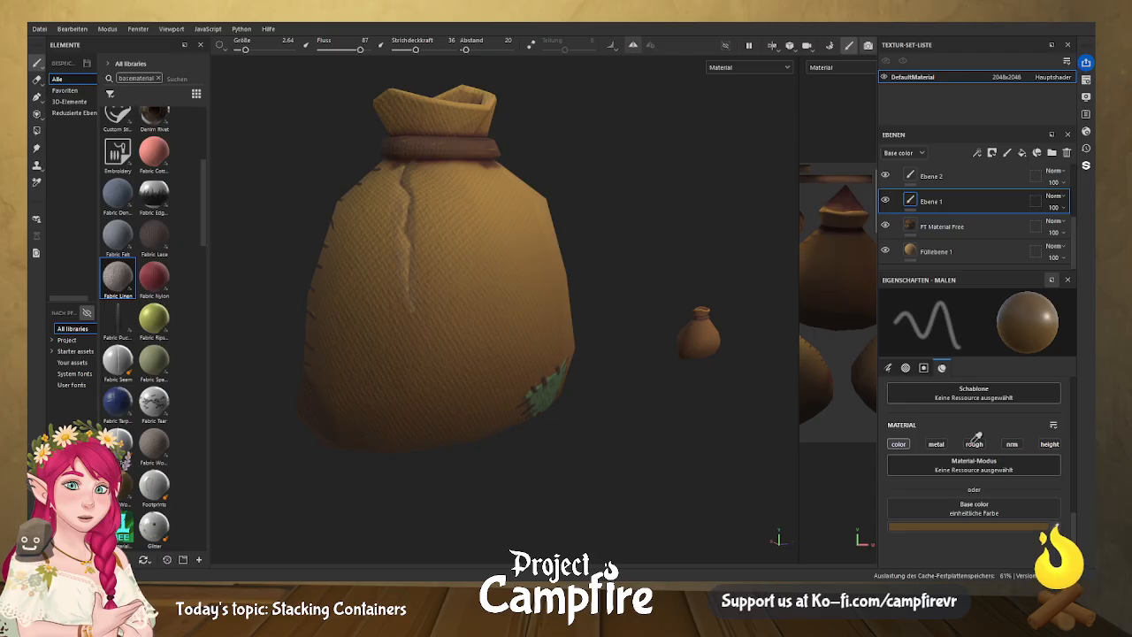
Sample the neck band's reddish brown, raise the stroke opacity to 100 and paint stitches across the whole length of the split.
{"action": "left_click", "coordinate": [440, 154]}
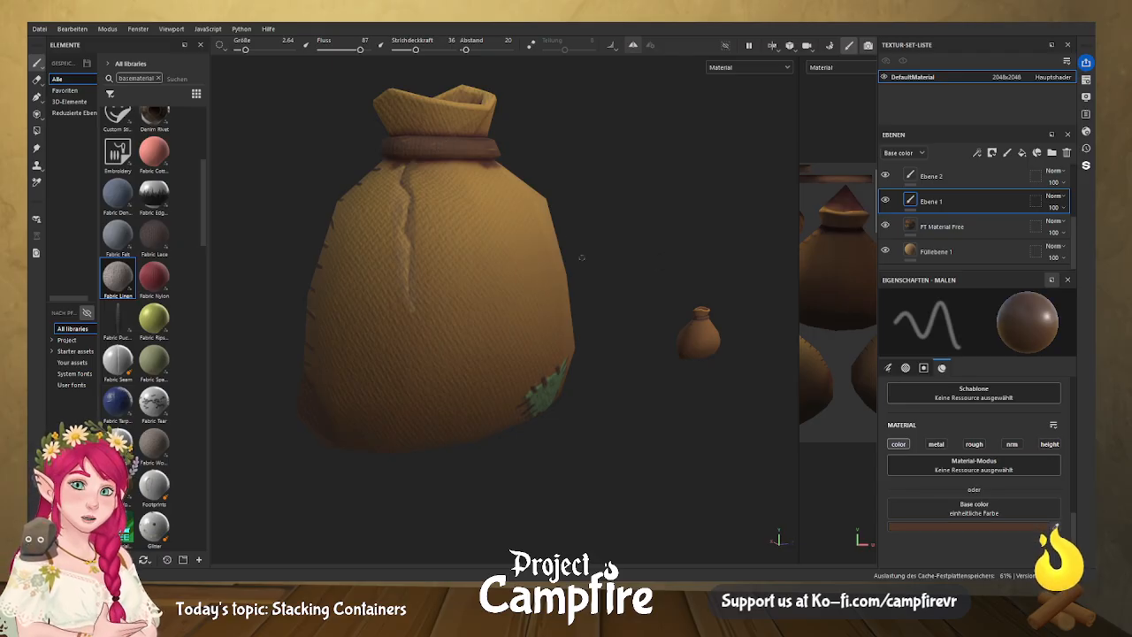
{"action": "scroll", "coordinate": [982, 447], "scroll_direction": "up", "scroll_amount": 10}
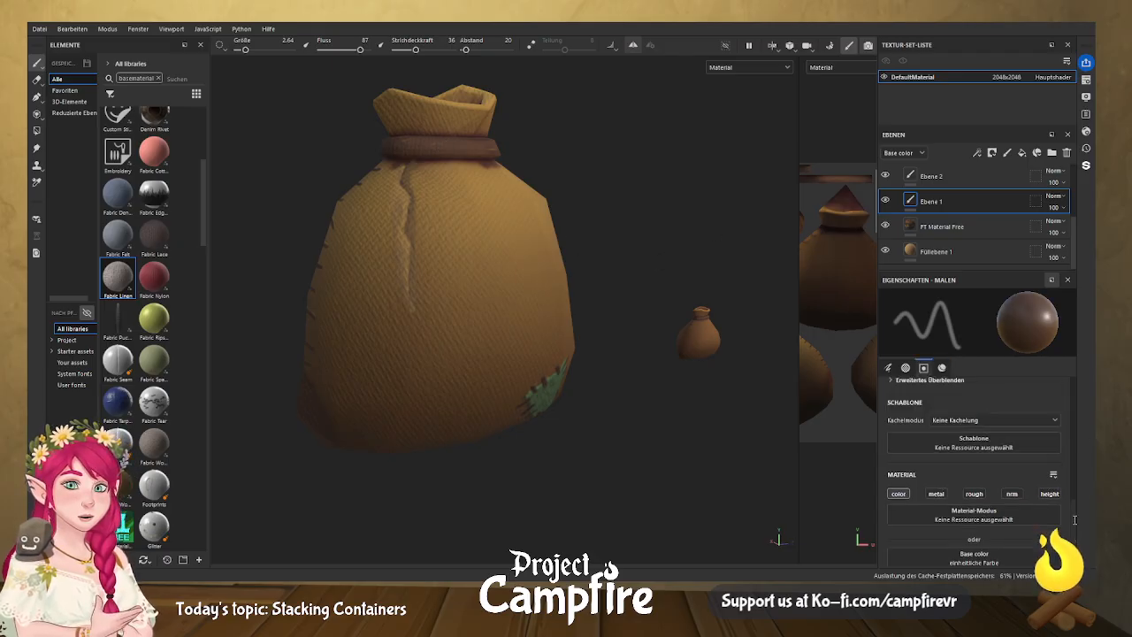
{"action": "left_click_drag", "start_coordinate": [980, 432], "coordinate": [1059, 430]}
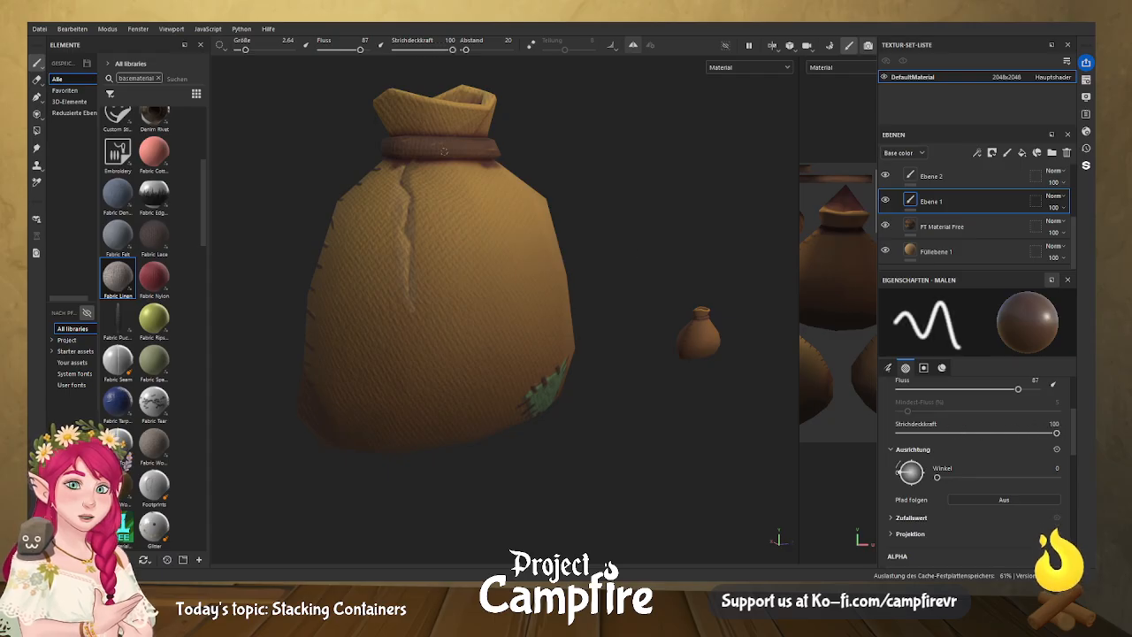
{"action": "left_click_drag", "start_coordinate": [525, 208], "coordinate": [444, 231], "text": "alt"}
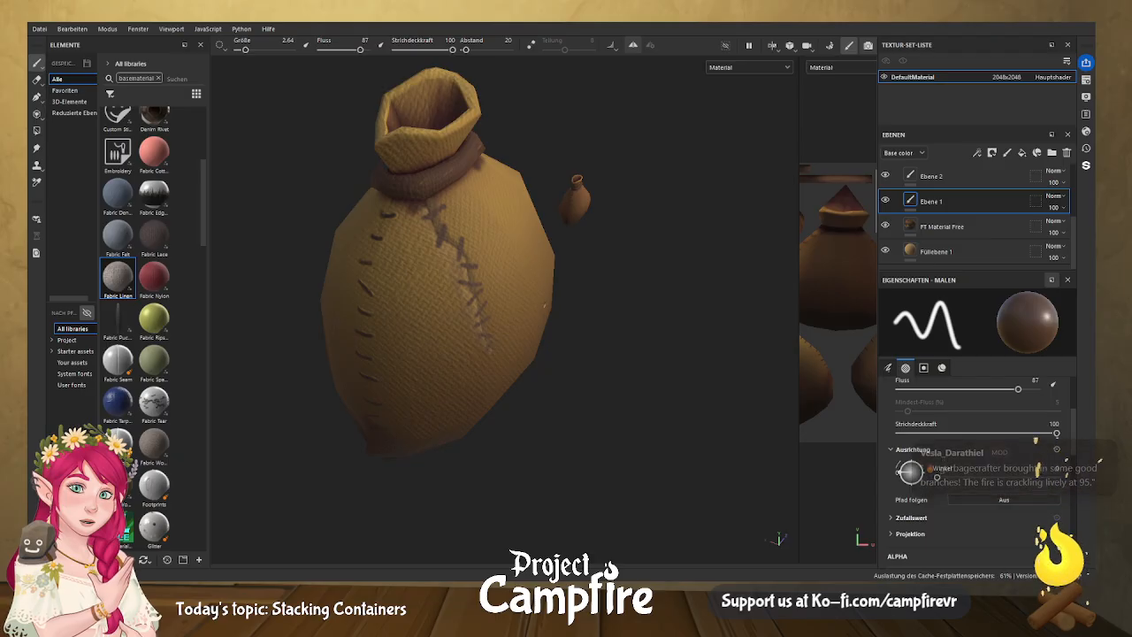
{"action": "left_click_drag", "start_coordinate": [638, 337], "coordinate": [576, 323], "text": "alt"}
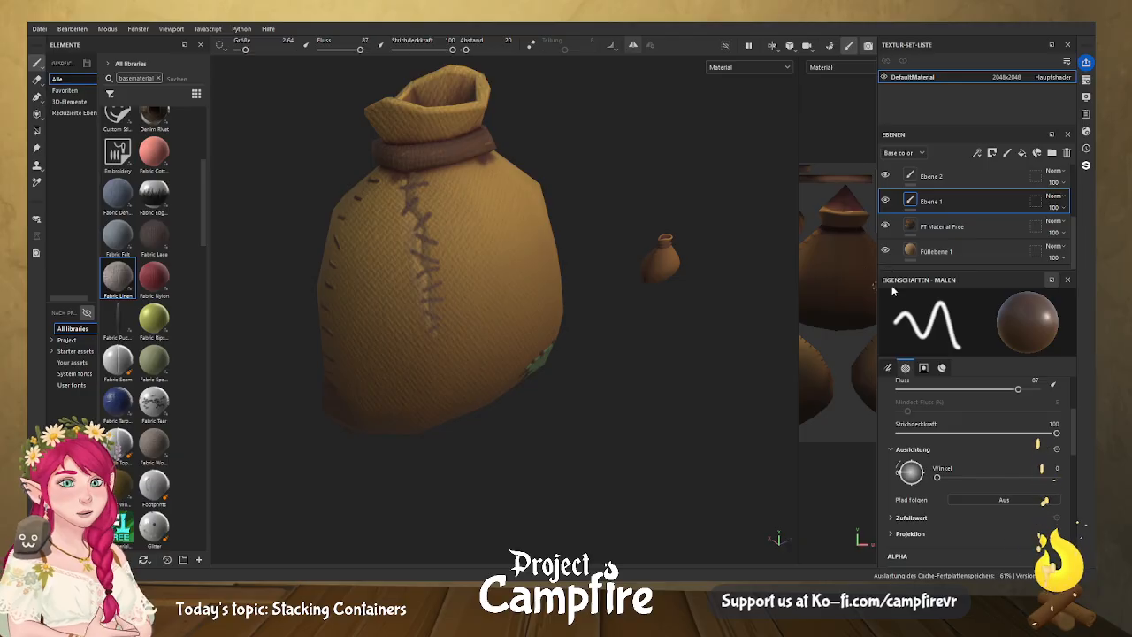
Set the brush on layer Ebene 2 to paint only height, with stroke opacity 39 and height -0.0411.
{"action": "left_click", "coordinate": [955, 176]}
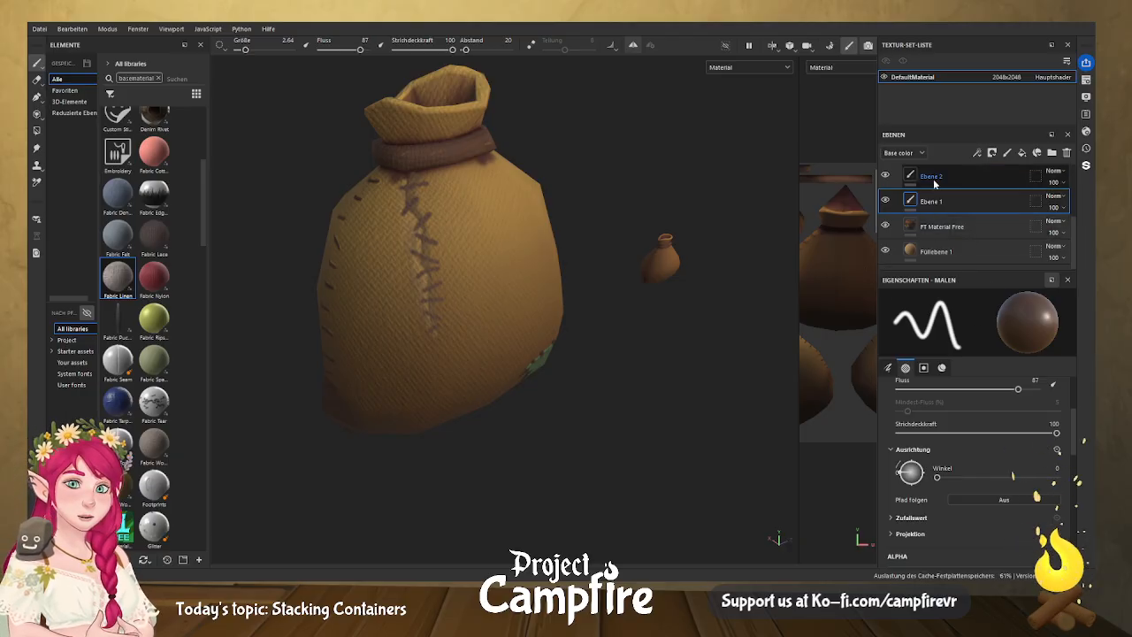
{"action": "scroll", "coordinate": [1052, 460], "scroll_direction": "down", "scroll_amount": 6}
{"action": "scroll", "coordinate": [1070, 499], "scroll_direction": "down", "scroll_amount": 2}
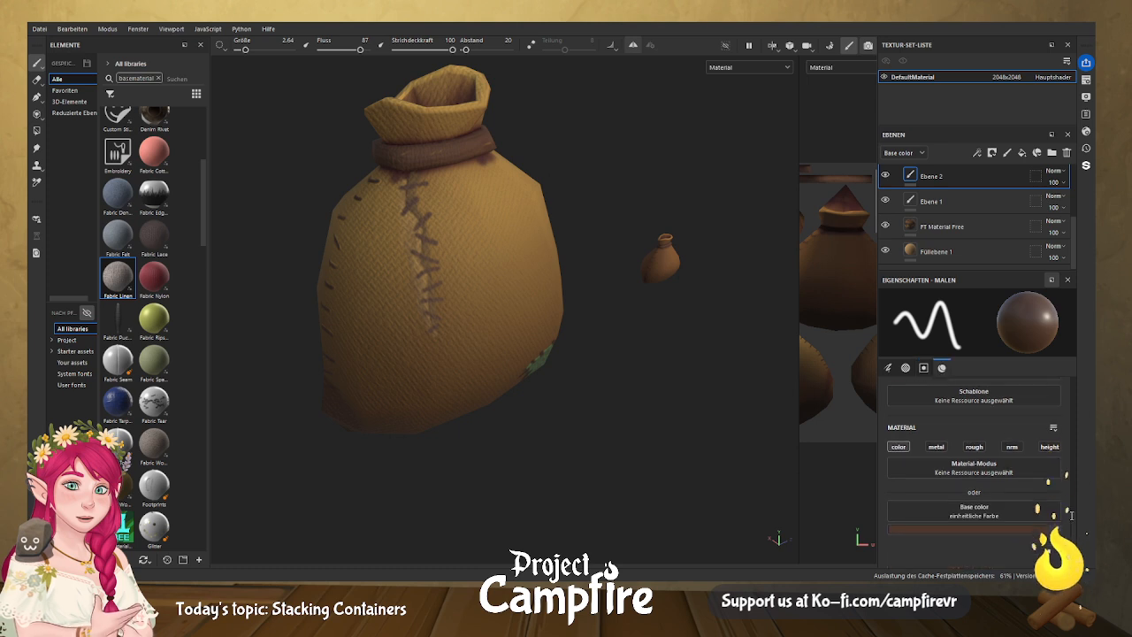
{"action": "left_click", "coordinate": [898, 446]}
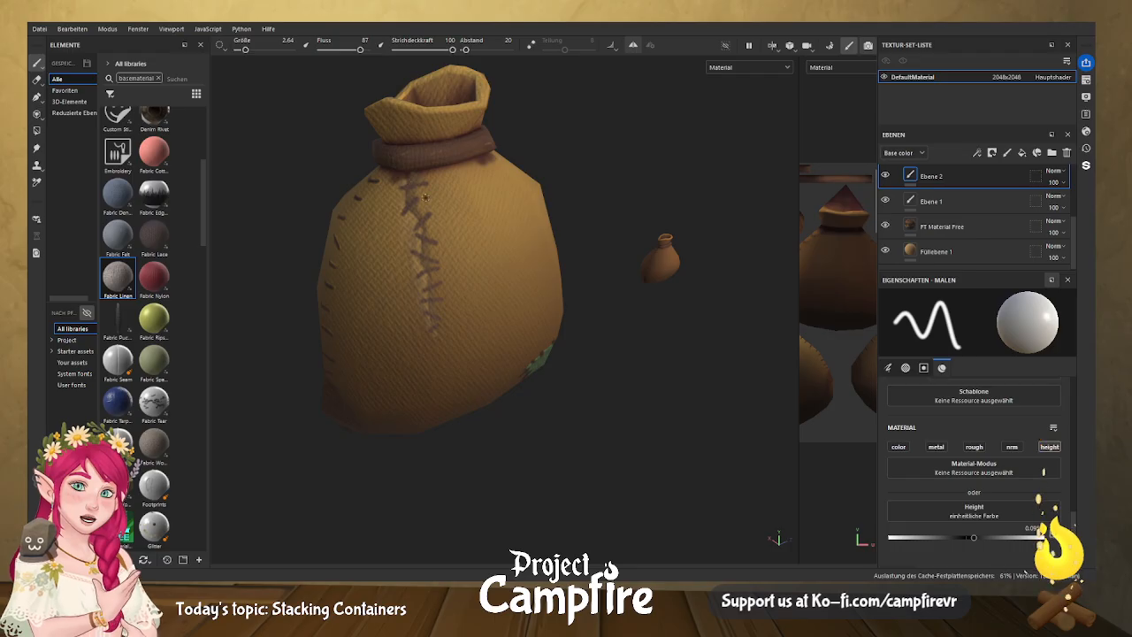
{"action": "scroll", "coordinate": [1067, 475], "scroll_direction": "up", "scroll_amount": 5}
{"action": "scroll", "coordinate": [1067, 460], "scroll_direction": "up", "scroll_amount": 3}
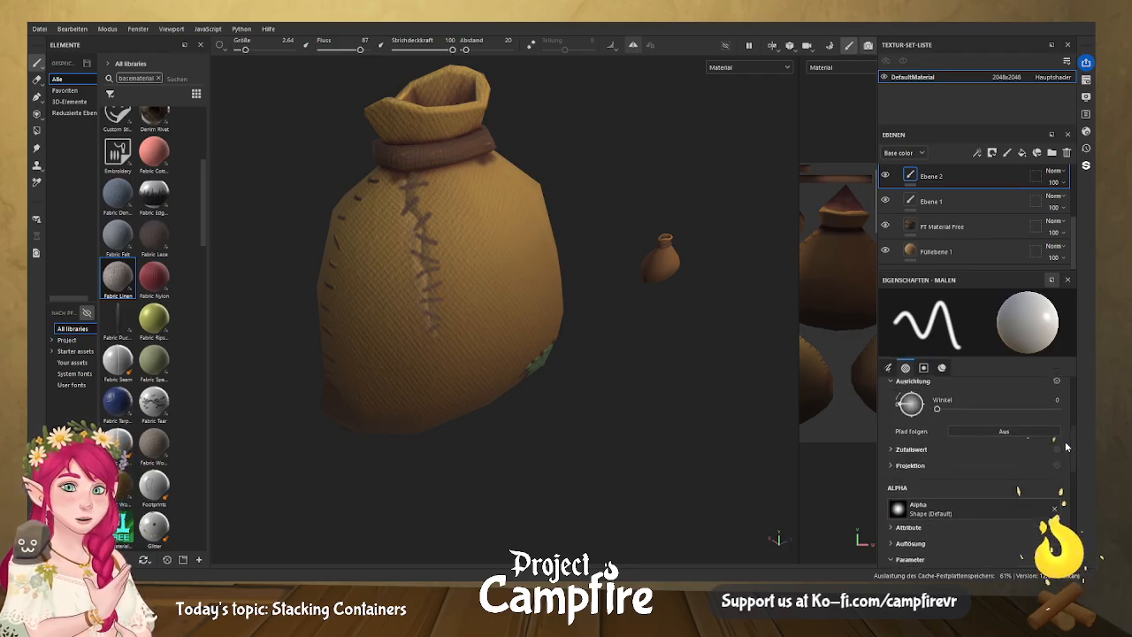
{"action": "left_click_drag", "start_coordinate": [1057, 422], "coordinate": [959, 422]}
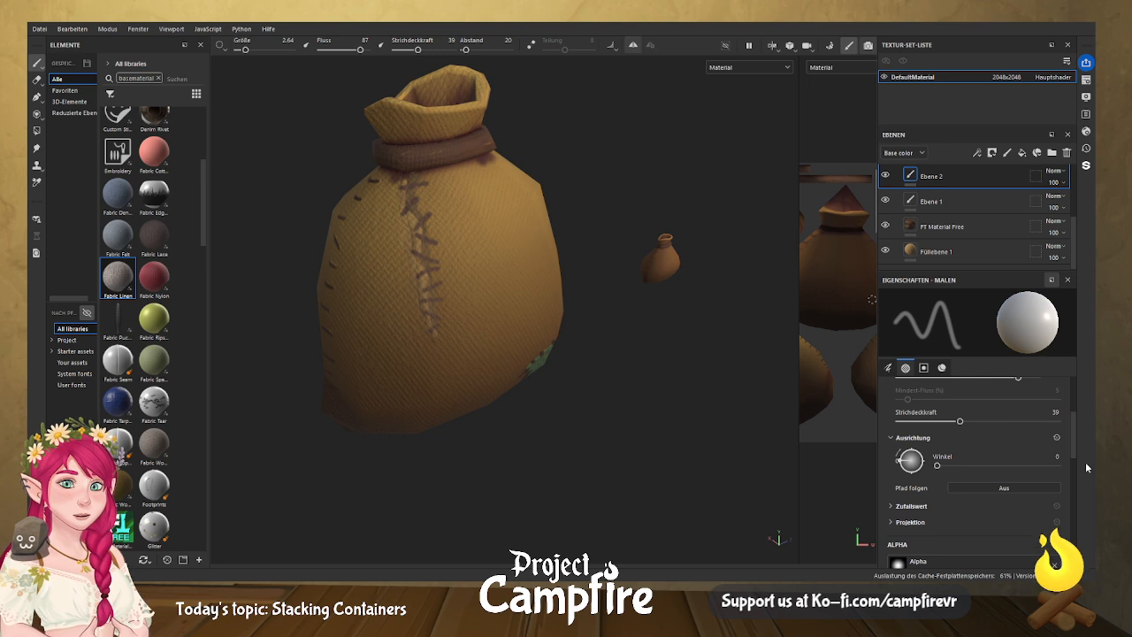
{"action": "scroll", "coordinate": [1075, 478], "scroll_direction": "down", "scroll_amount": 5}
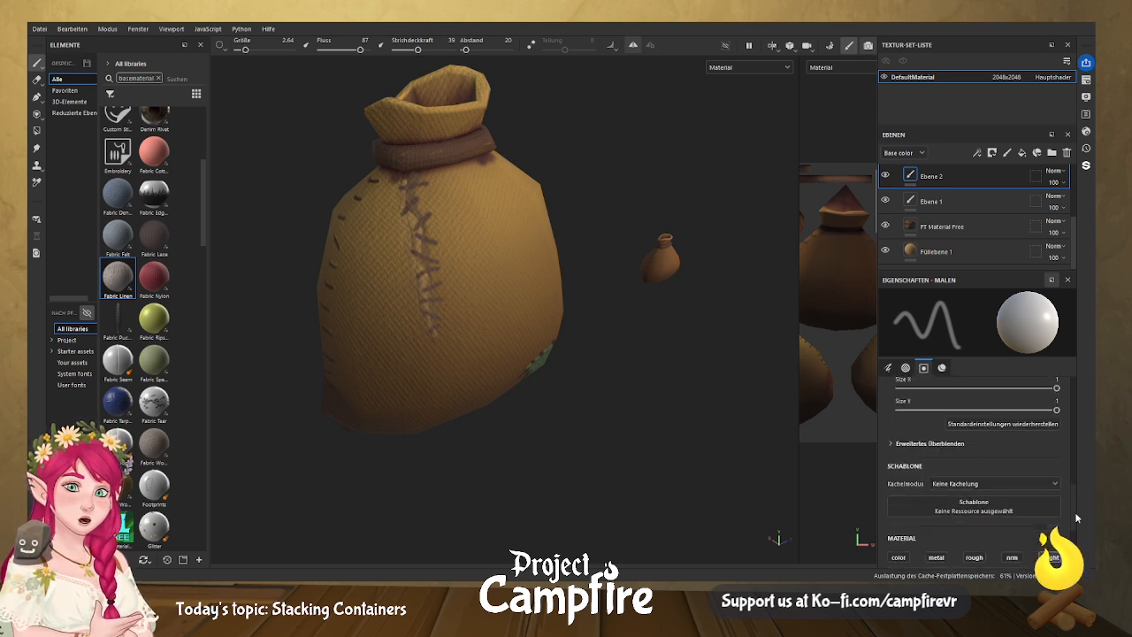
{"action": "left_click_drag", "start_coordinate": [974, 498], "coordinate": [962, 498]}
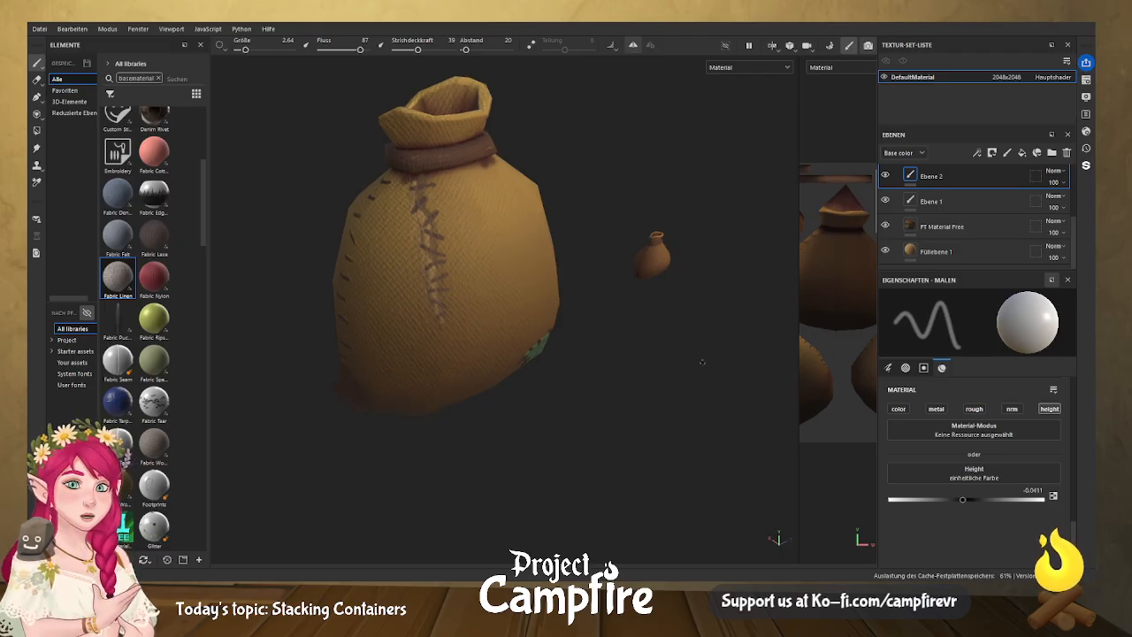
{"action": "left_click_drag", "start_coordinate": [737, 354], "coordinate": [700, 361], "text": "alt"}
{"action": "mouse_move", "coordinate": [699, 361]}
{"action": "right_mouse_down", "text": "shift"}
{"action": "mouse_move", "coordinate": [690, 356]}
{"action": "mouse_move", "coordinate": [710, 356]}
{"action": "right_mouse_up", "text": "shift"}
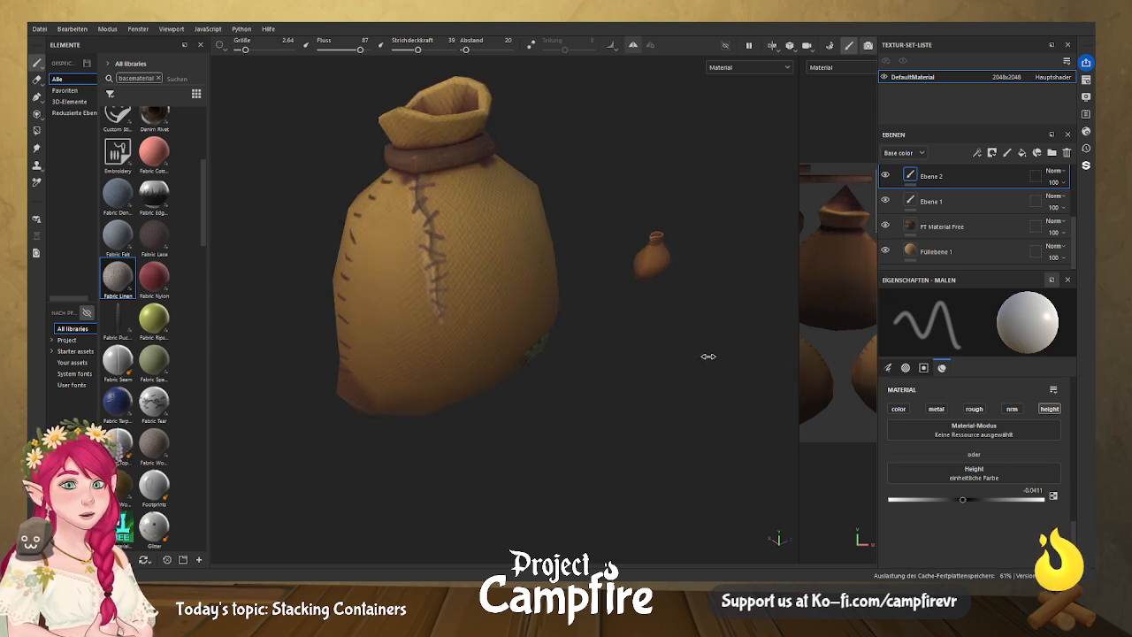
Set the brush height to about 0.33 and add relief to the stitches along the split.
{"action": "left_click", "coordinate": [991, 498]}
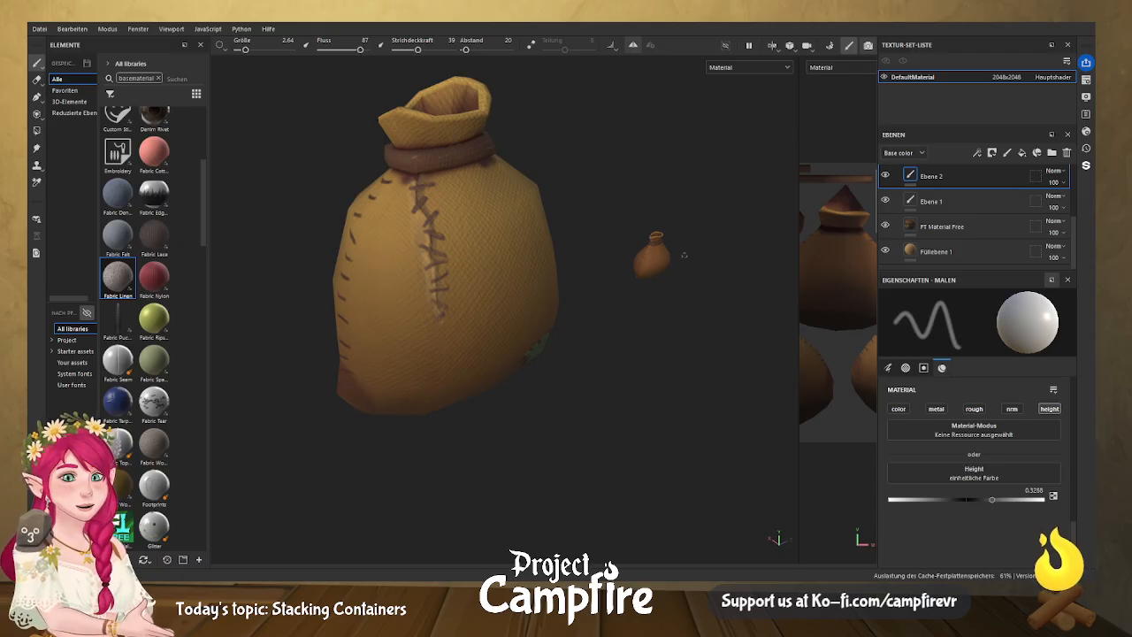
{"action": "left_click_drag", "start_coordinate": [672, 266], "coordinate": [743, 273], "text": "alt"}
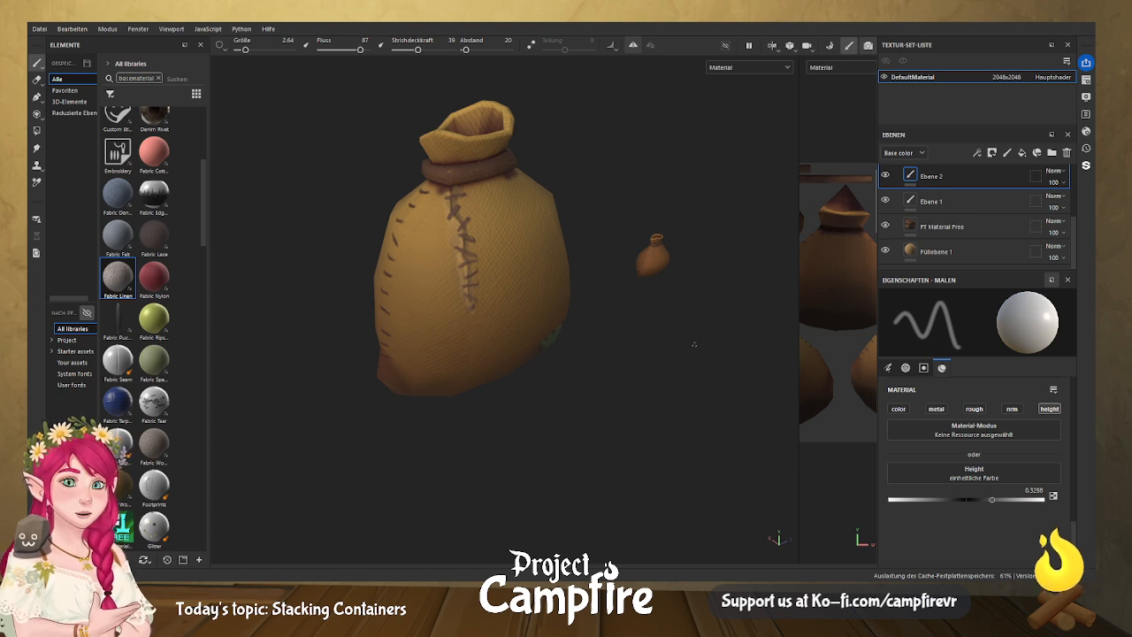
{"action": "mouse_move", "coordinate": [716, 345]}
{"action": "right_mouse_down", "text": "shift"}
{"action": "mouse_move", "coordinate": [673, 354]}
{"action": "mouse_move", "coordinate": [726, 342]}
{"action": "mouse_move", "coordinate": [687, 344]}
{"action": "mouse_move", "coordinate": [725, 348]}
{"action": "mouse_move", "coordinate": [713, 352]}
{"action": "right_mouse_up", "text": "shift"}
Examine the sack and pouch from several sides, both close up and from a distance.
{"action": "scroll", "coordinate": [661, 260], "scroll_direction": "down", "scroll_amount": 5}
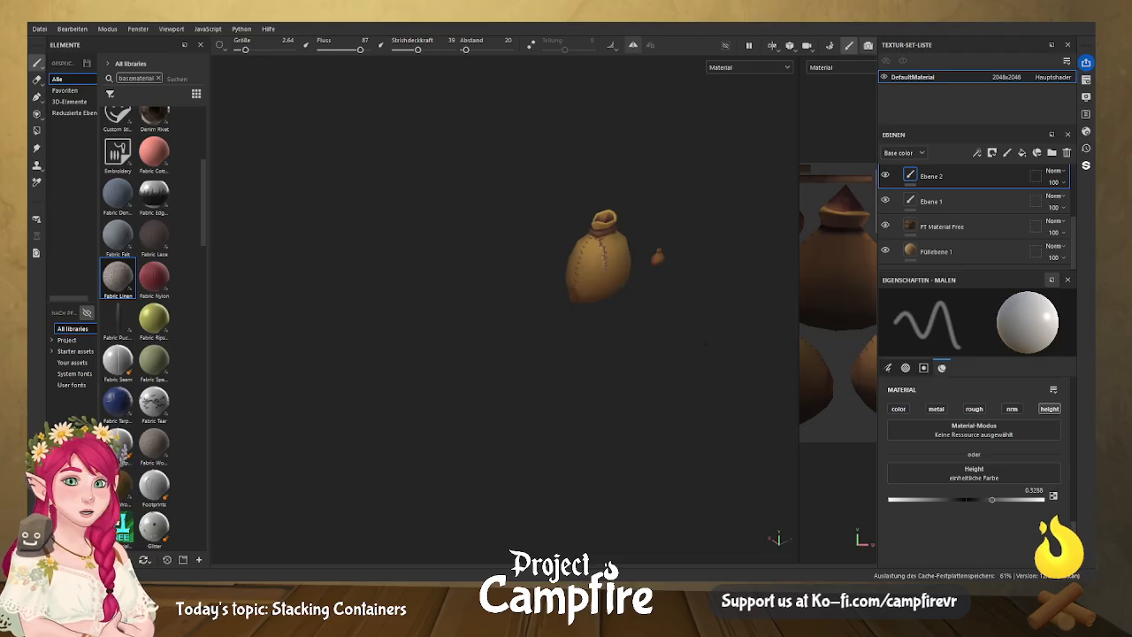
{"action": "left_click_drag", "start_coordinate": [701, 349], "coordinate": [571, 324], "text": "alt"}
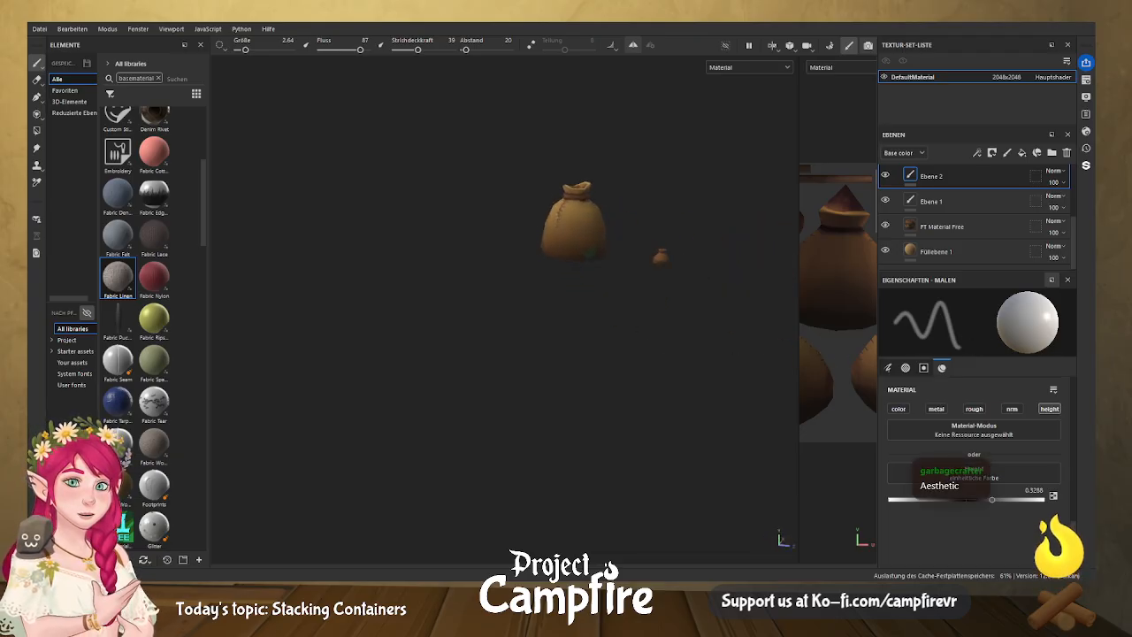
{"action": "left_click_drag", "start_coordinate": [682, 318], "coordinate": [749, 220], "text": "alt"}
{"action": "scroll", "coordinate": [673, 305], "scroll_direction": "up", "scroll_amount": 4}
{"action": "left_click_drag", "start_coordinate": [724, 336], "coordinate": [763, 366], "text": "alt"}
{"action": "left_click_drag", "start_coordinate": [651, 366], "coordinate": [496, 353], "text": "alt"}
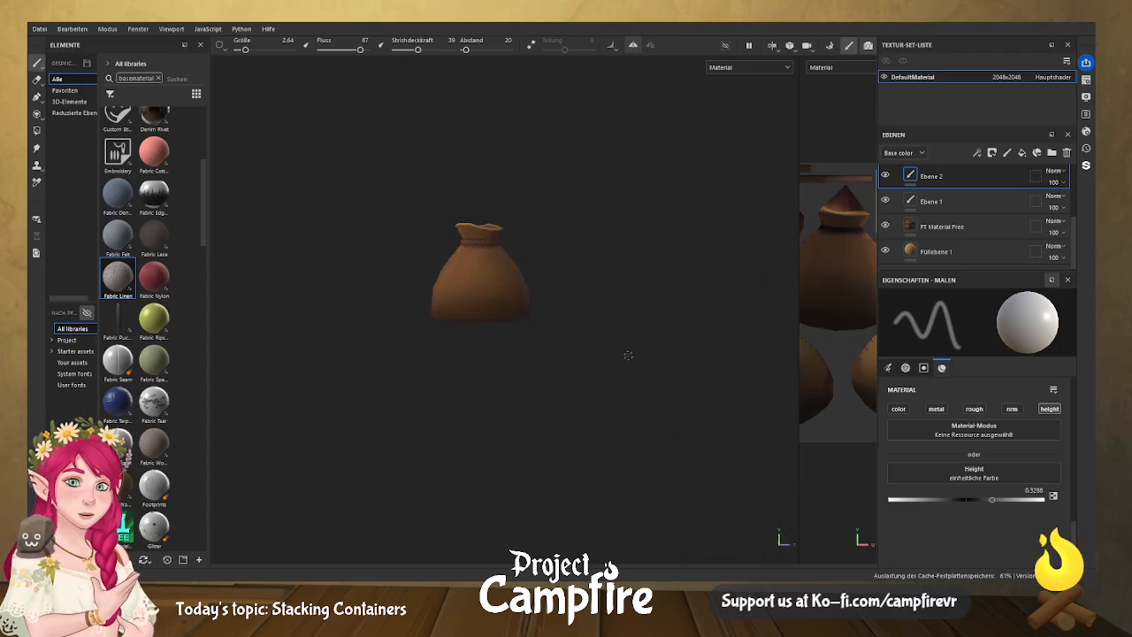
{"action": "key", "text": "alt"}
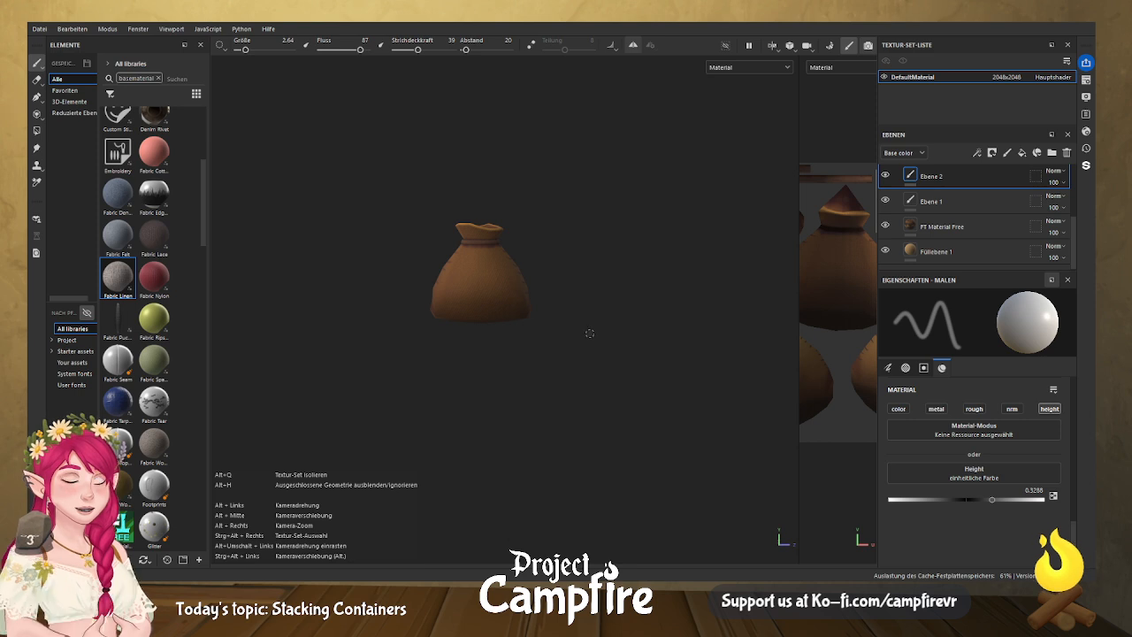
{"action": "middle_click_drag", "start_coordinate": [590, 333], "coordinate": [624, 419], "text": "alt"}
{"action": "scroll", "coordinate": [623, 416], "scroll_direction": "up", "scroll_amount": 4}
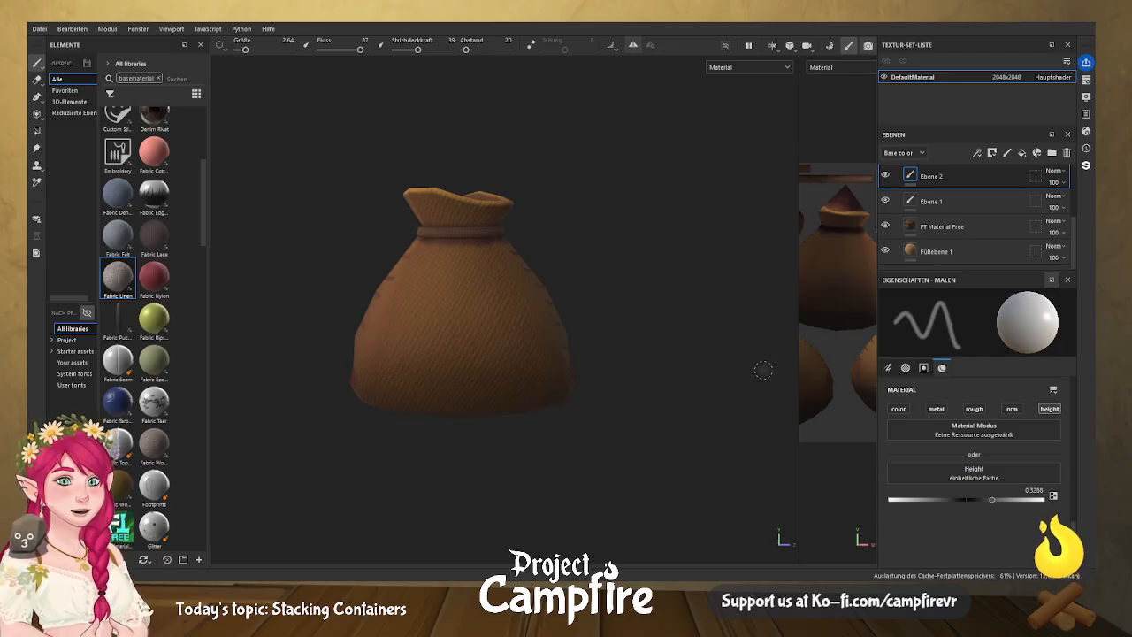
{"action": "scroll", "coordinate": [571, 275], "scroll_direction": "down", "scroll_amount": 8}
{"action": "scroll", "coordinate": [558, 402], "scroll_direction": "down", "scroll_amount": 6}
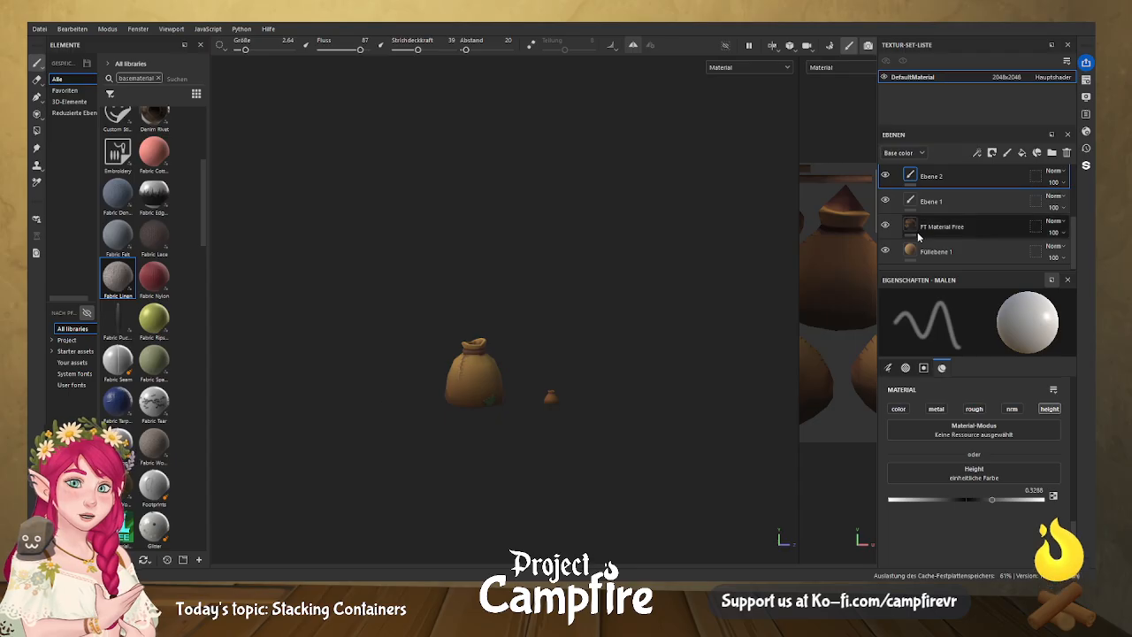
Widen the 2D texture view, collapse the Sack layer group and delete the Band group.
{"action": "left_click_drag", "start_coordinate": [801, 95], "coordinate": [544, 124]}
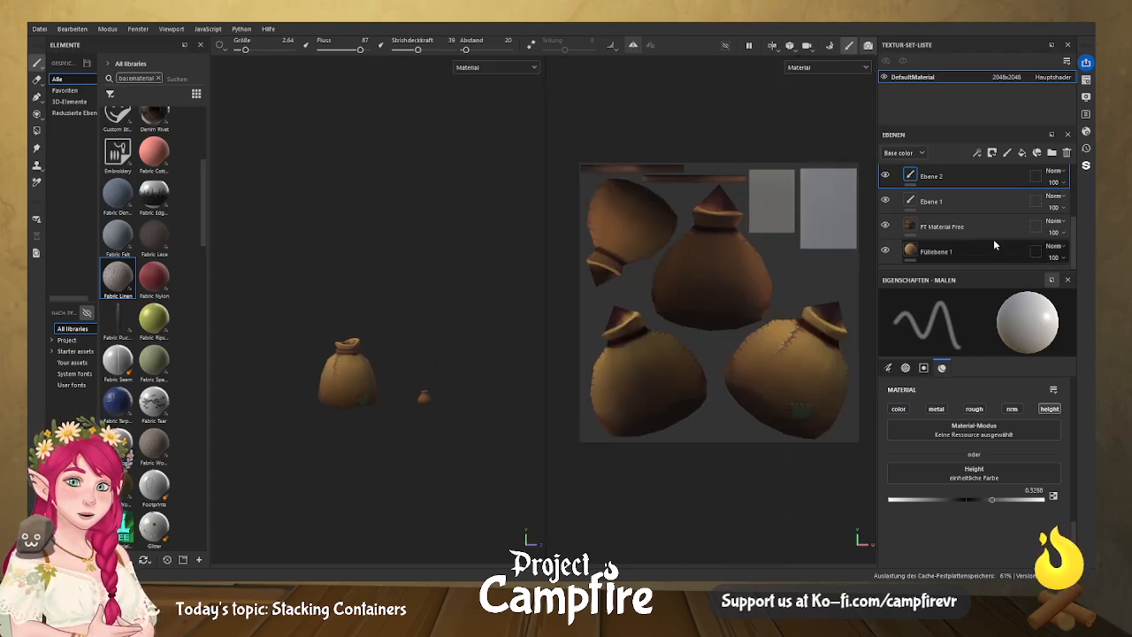
{"action": "scroll", "coordinate": [993, 239], "scroll_direction": "up", "scroll_amount": 3}
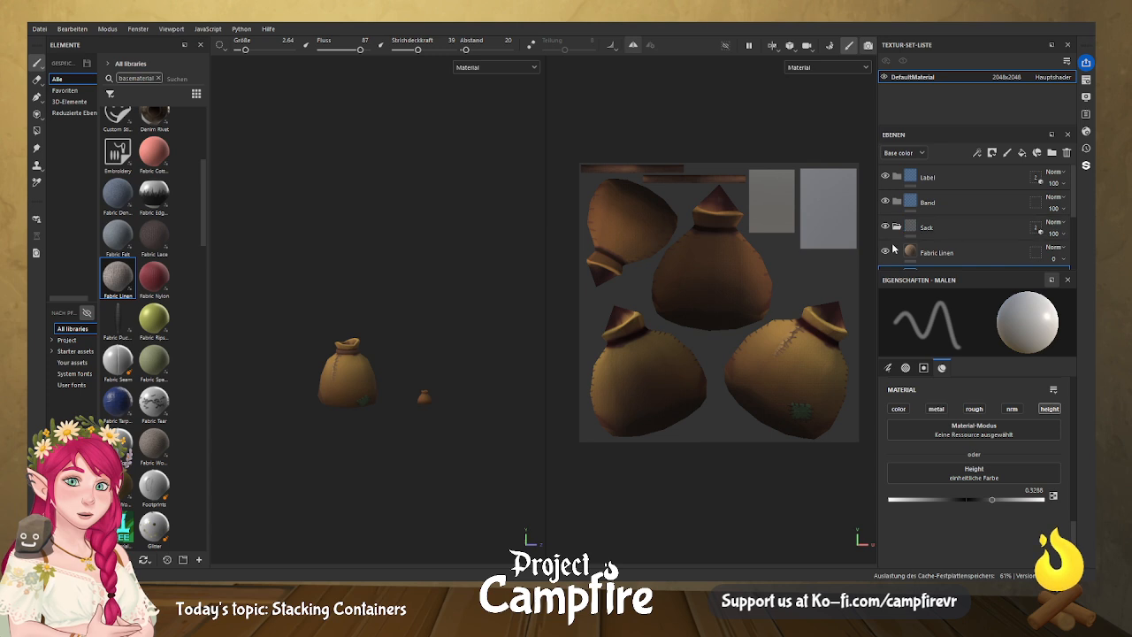
{"action": "left_click", "coordinate": [885, 226]}
{"action": "left_click", "coordinate": [885, 227]}
{"action": "left_click", "coordinate": [897, 227]}
{"action": "double_click", "coordinate": [928, 204]}
{"action": "key", "text": "Delete"}
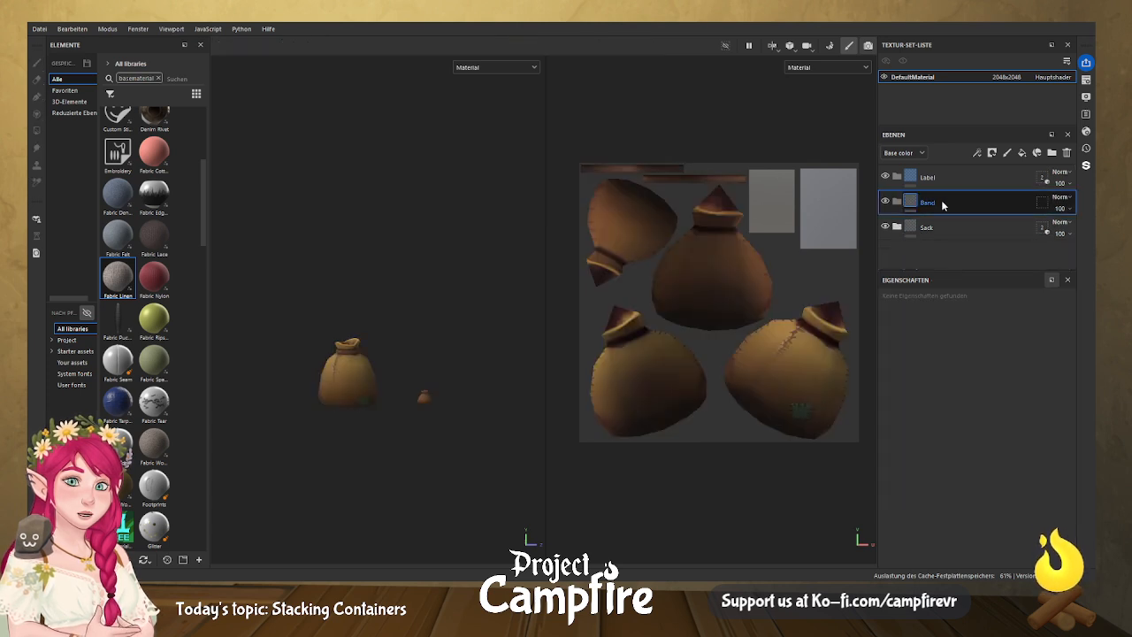
Add a colour-only fill layer with a golden tan base colour to the Label group for both tags.
{"action": "left_click", "coordinate": [928, 178]}
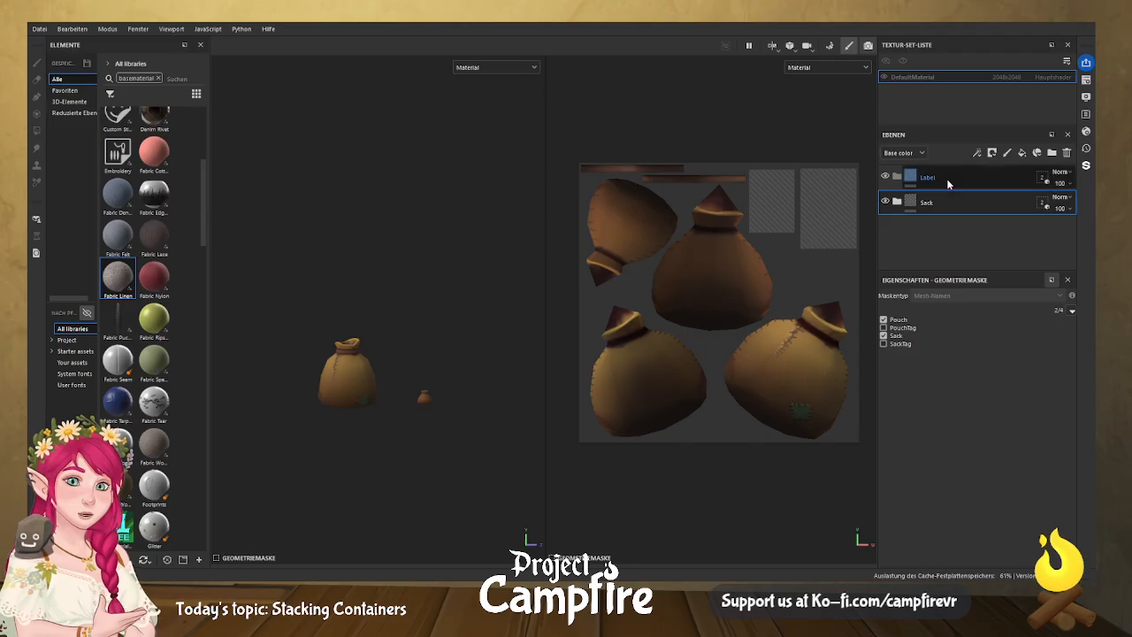
{"action": "left_click", "coordinate": [929, 178]}
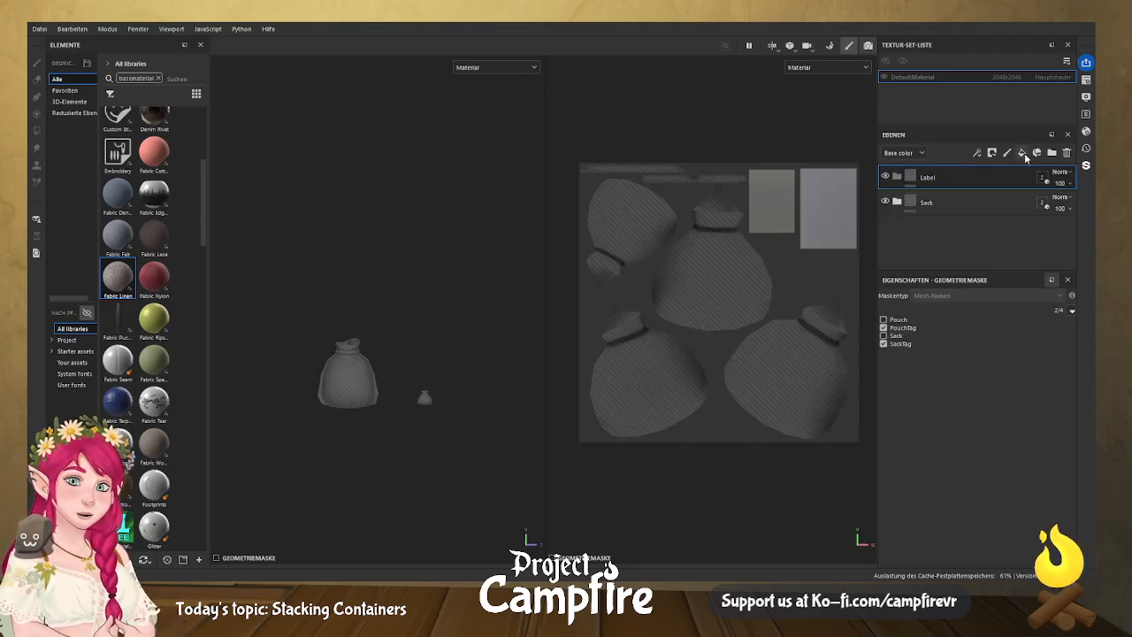
{"action": "left_click", "coordinate": [1023, 153]}
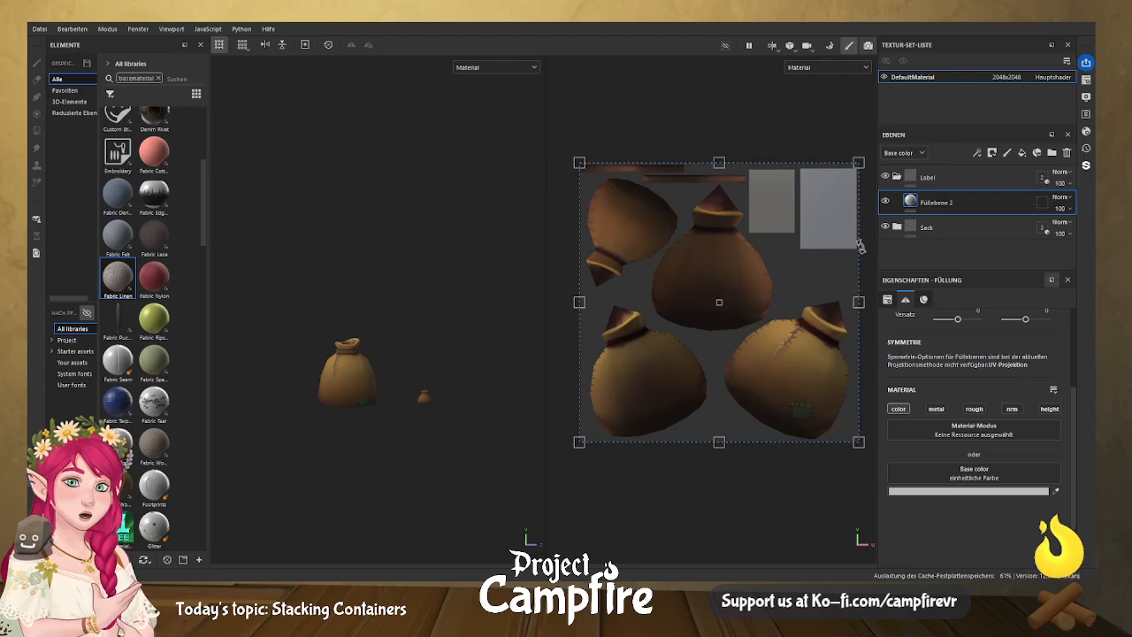
{"action": "scroll", "coordinate": [402, 399], "scroll_direction": "down", "scroll_amount": 2}
{"action": "scroll", "coordinate": [404, 395], "scroll_direction": "up", "scroll_amount": 3}
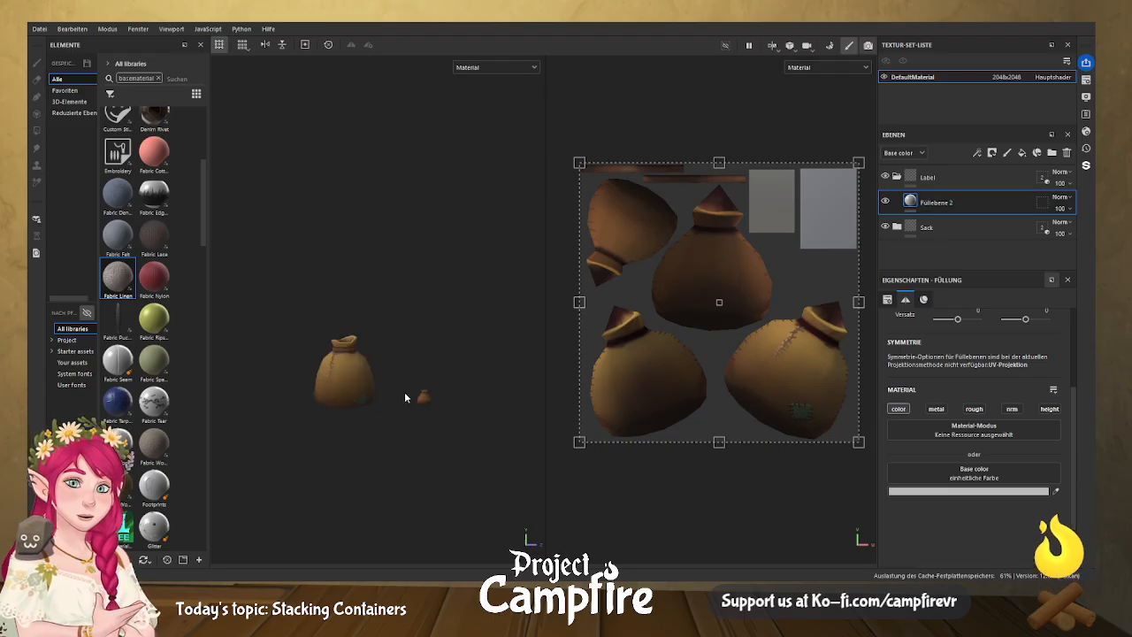
{"action": "left_click_drag", "start_coordinate": [370, 405], "coordinate": [535, 408], "text": "alt"}
{"action": "left_click_drag", "start_coordinate": [1075, 432], "coordinate": [1116, 435]}
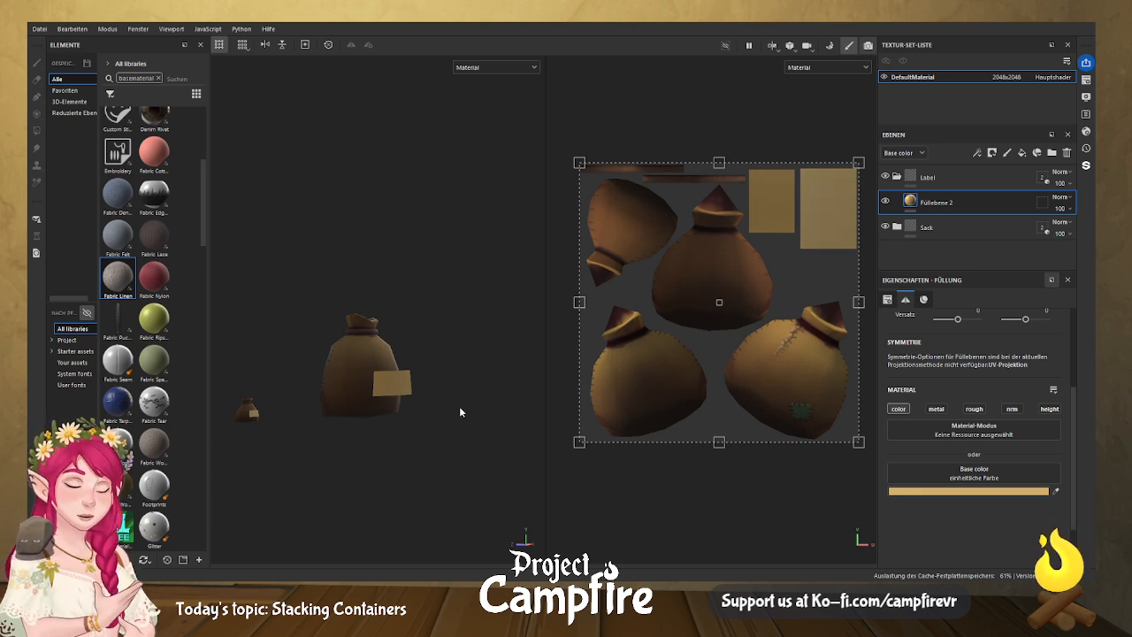
{"action": "right_click_drag", "start_coordinate": [497, 399], "coordinate": [457, 401], "text": "shift"}
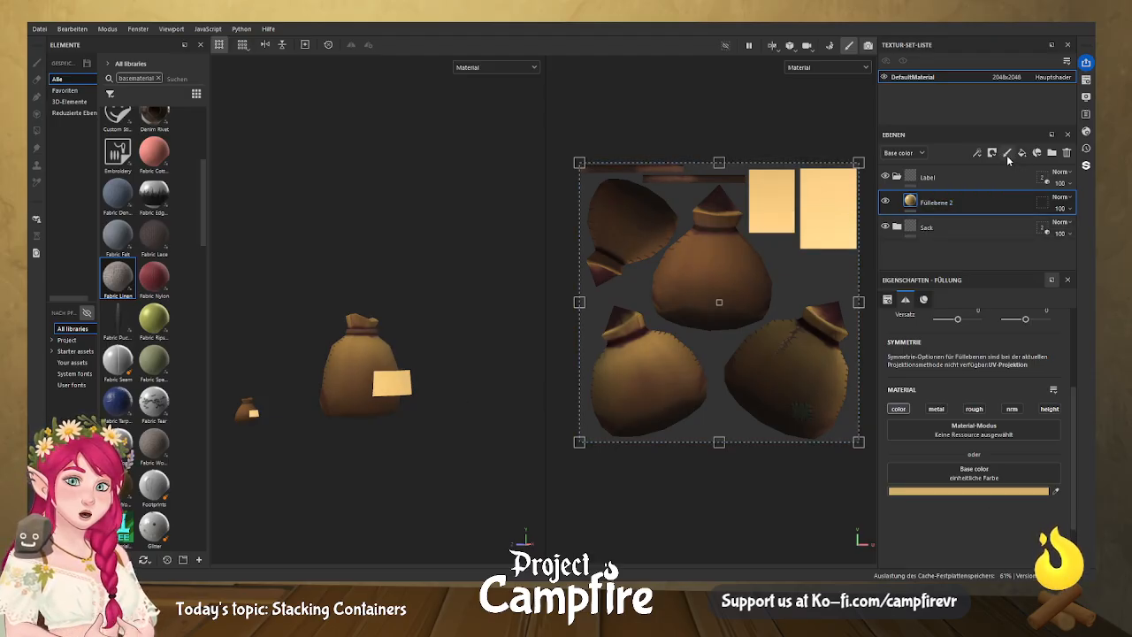
Add a second fill layer above the tags' base colour, with a black mask driven by a Dirt generator.
{"action": "left_click", "coordinate": [1020, 156]}
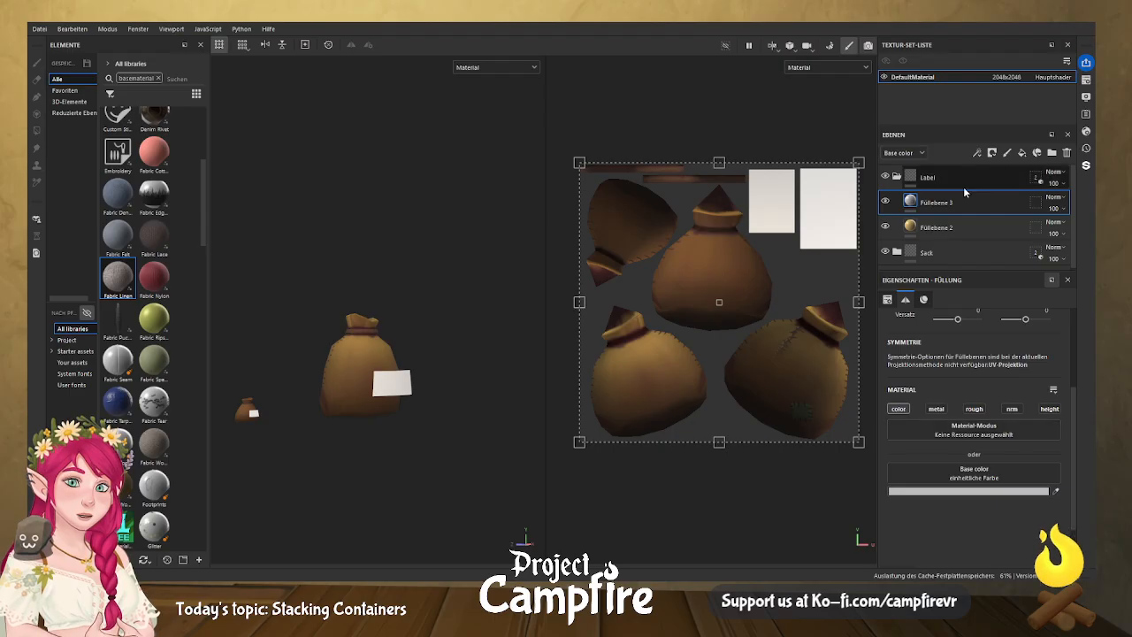
{"action": "left_click", "coordinate": [977, 153]}
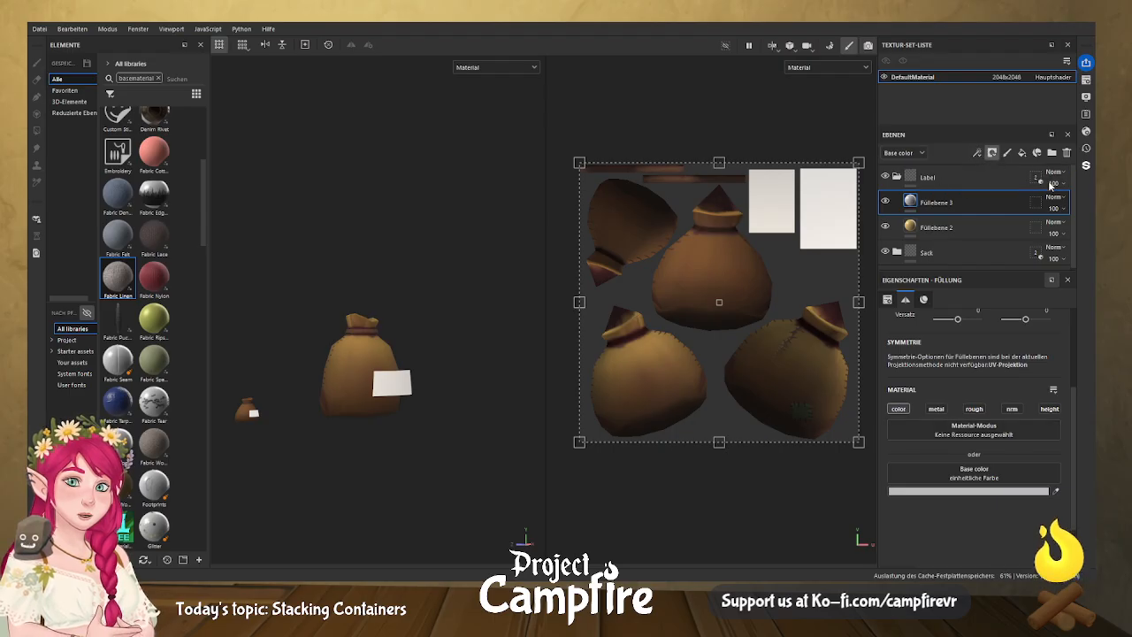
{"action": "left_click", "coordinate": [1043, 182]}
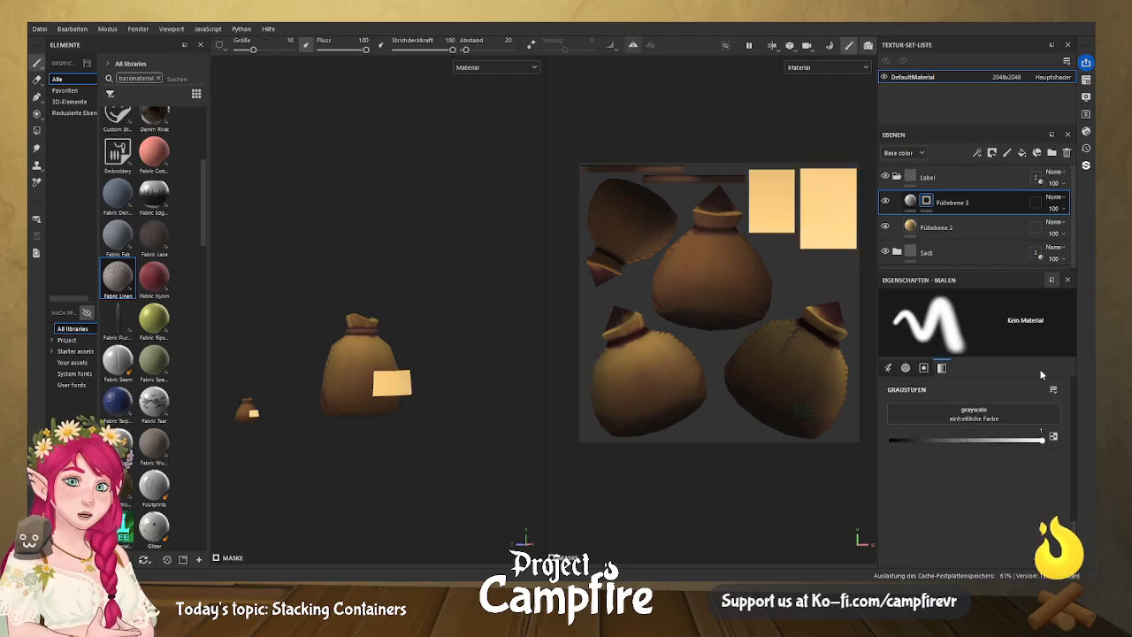
{"action": "left_click", "coordinate": [1008, 446]}
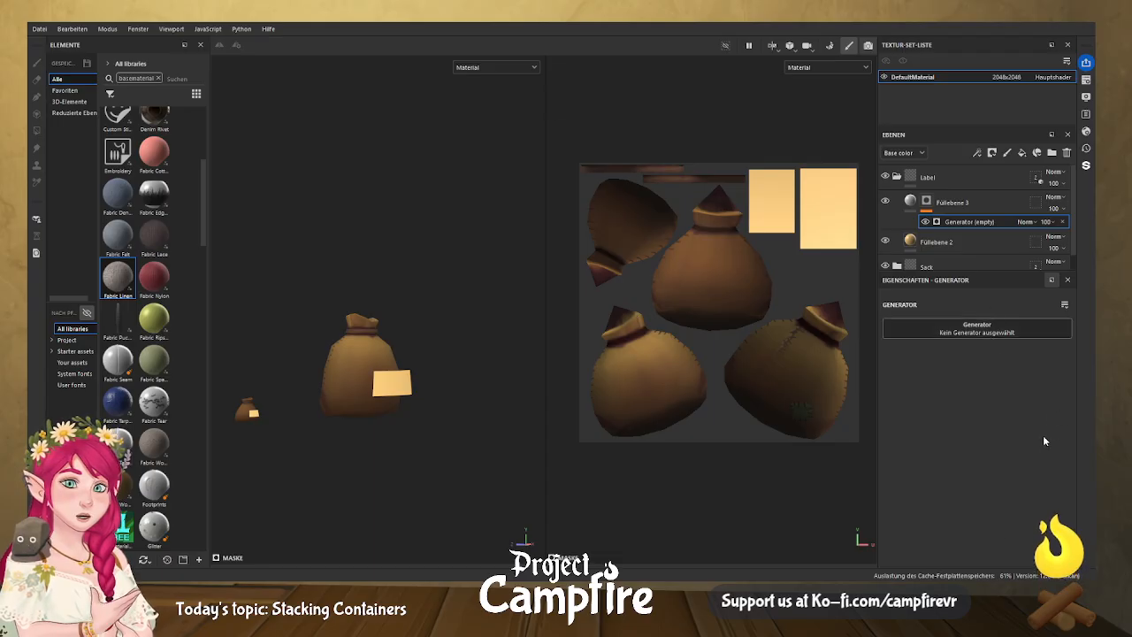
{"action": "left_click", "coordinate": [1015, 398]}
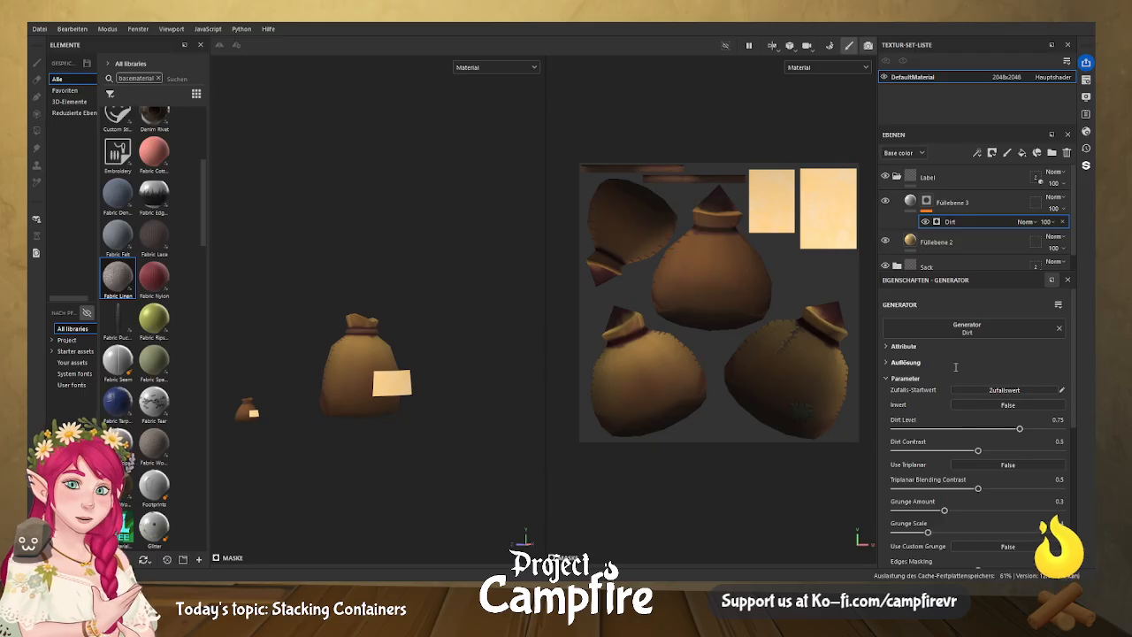
{"action": "scroll", "coordinate": [990, 436], "scroll_direction": "down", "scroll_amount": 5}
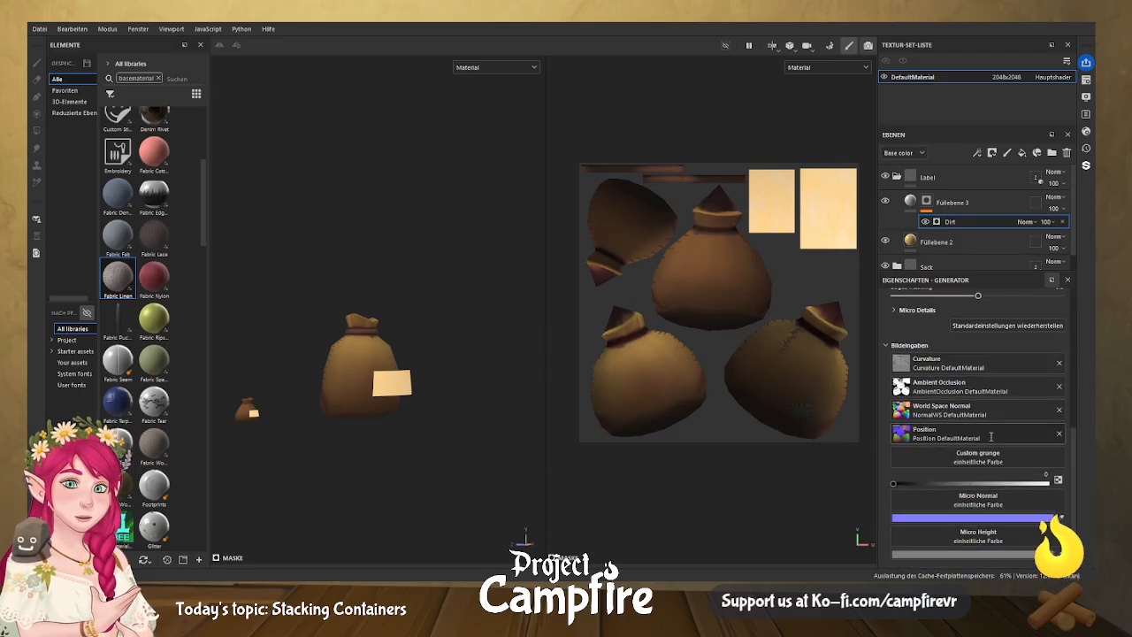
Tune the tags' parchment colours, giving Füllebene 3 a muted tan-brown base colour and Füllebene 2 a light tan.
{"action": "left_click", "coordinate": [913, 205]}
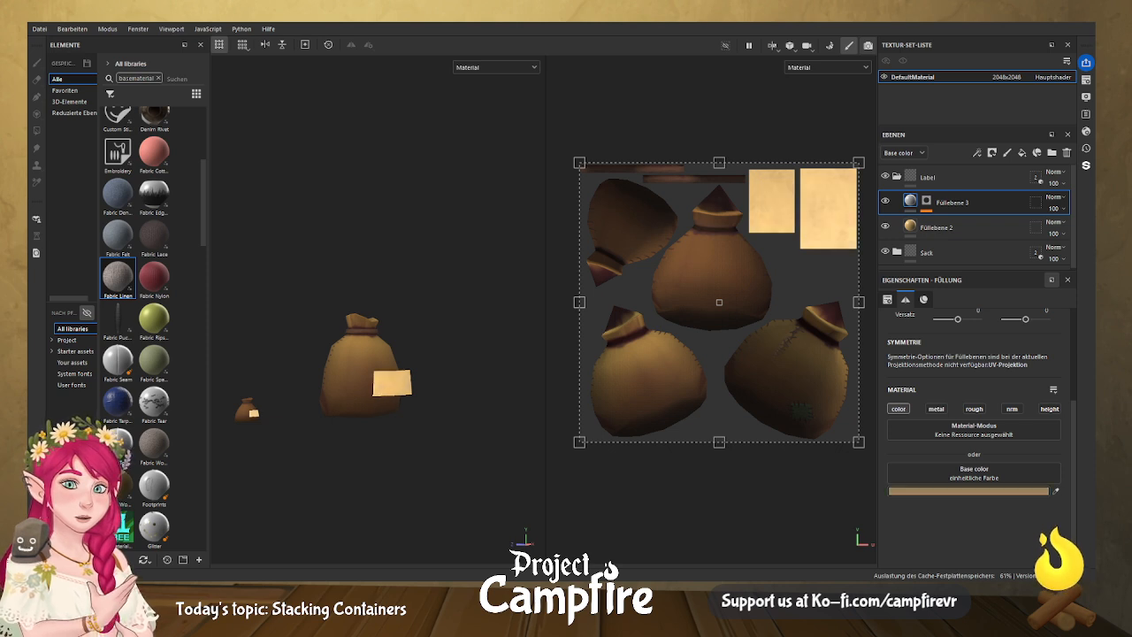
{"action": "scroll", "coordinate": [438, 417], "scroll_direction": "up", "scroll_amount": 5}
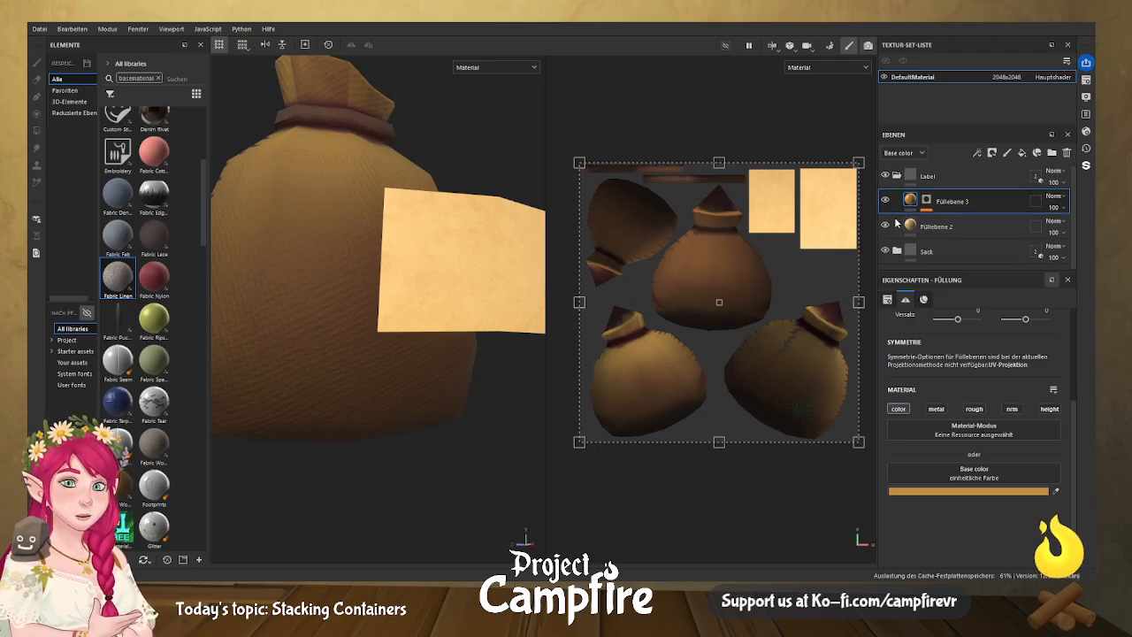
{"action": "left_click", "coordinate": [938, 227]}
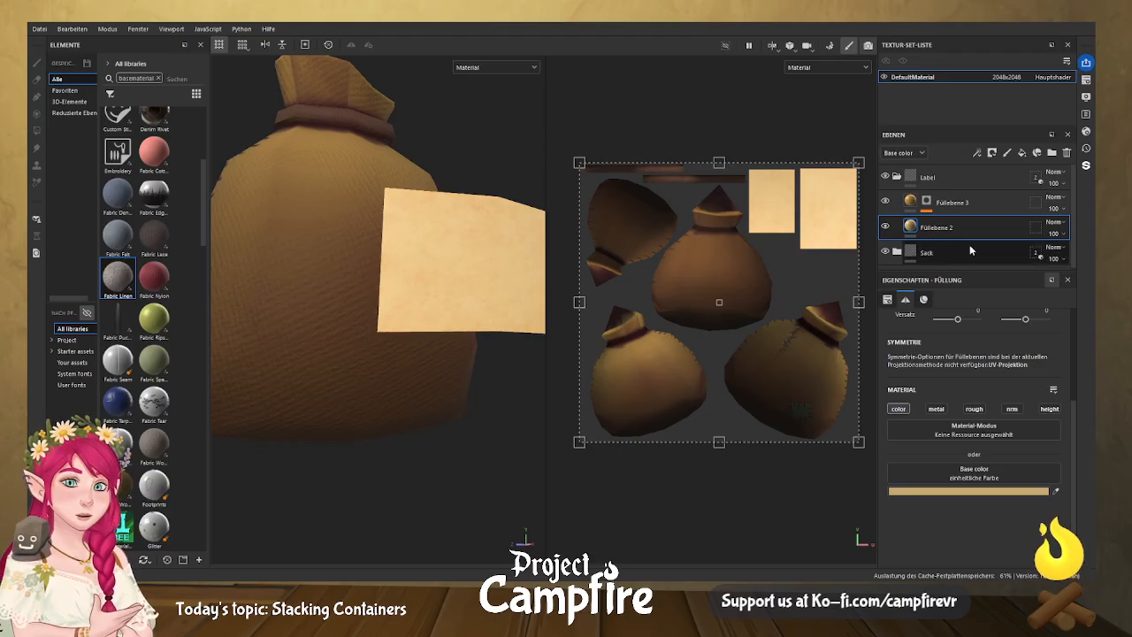
{"action": "left_click", "coordinate": [924, 209]}
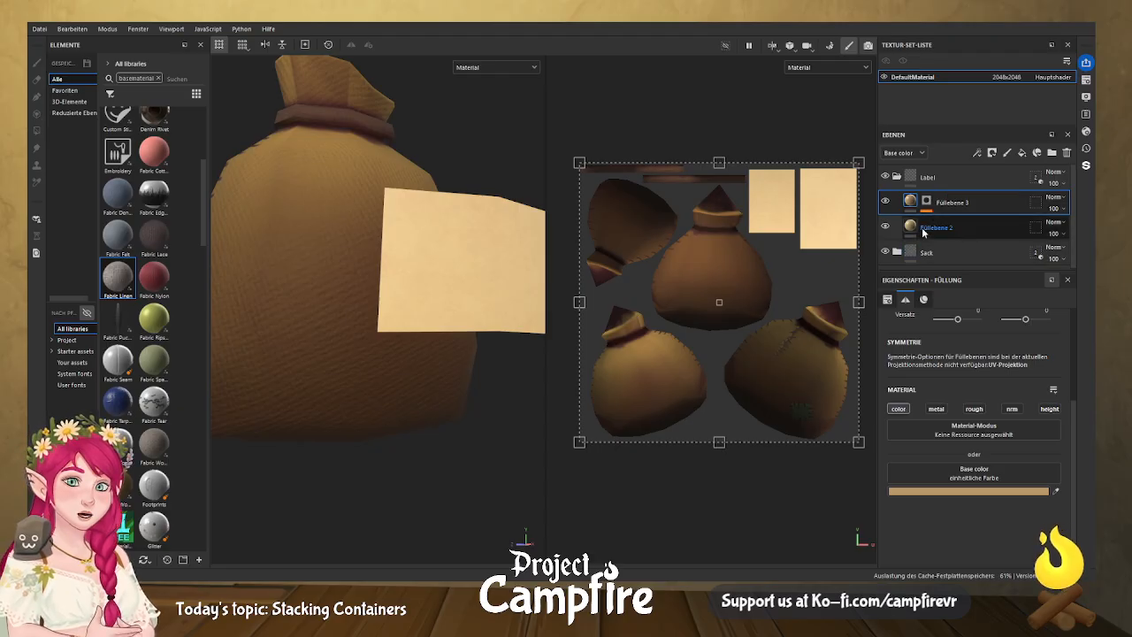
Set the Dirt generator to level 0.86, contrast 0.33, triplanar blending 0.45, grunge amount 0.29 and scale 14, and lighten Füllebene 3's base colour.
{"action": "left_click", "coordinate": [925, 202]}
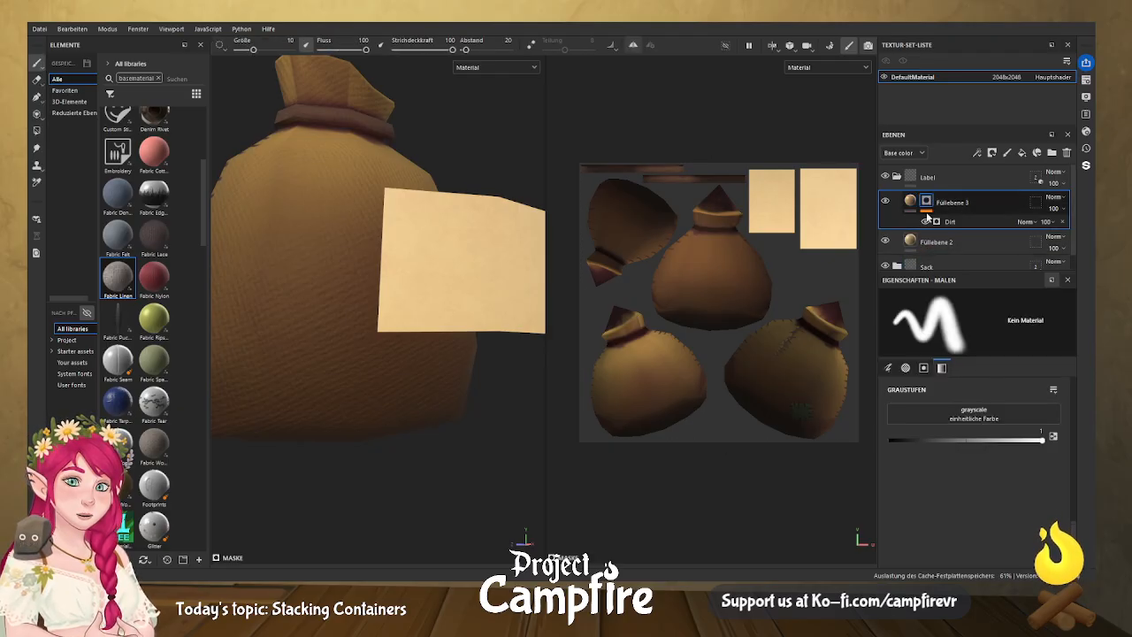
{"action": "left_click", "coordinate": [933, 222]}
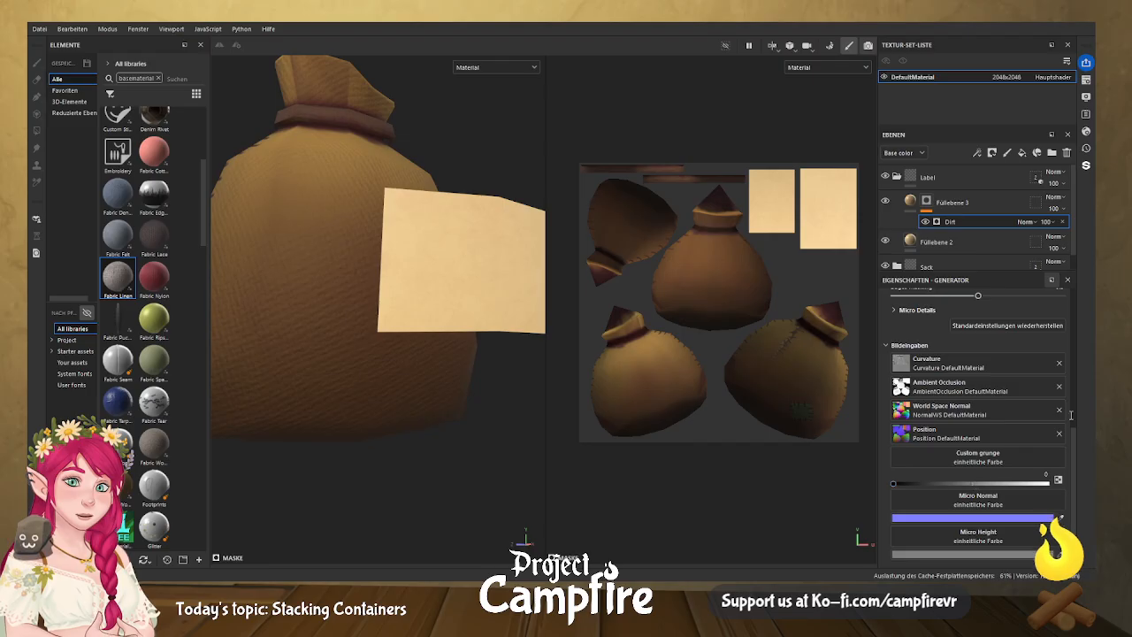
{"action": "left_click_drag", "start_coordinate": [1077, 440], "coordinate": [1079, 311]}
{"action": "left_click_drag", "start_coordinate": [1020, 428], "coordinate": [1048, 428]}
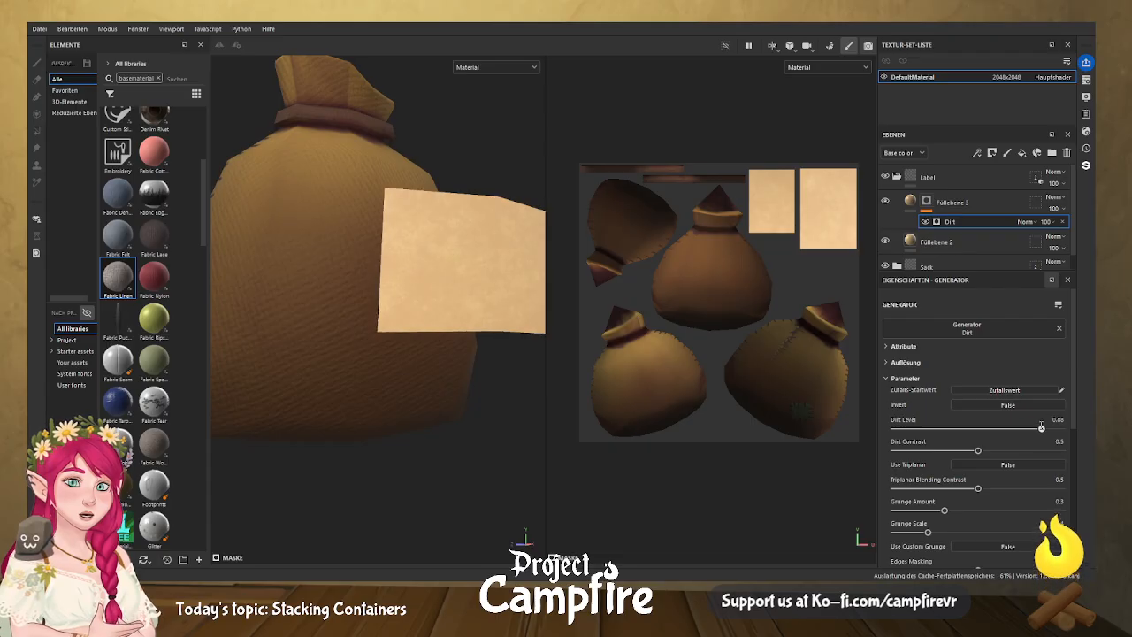
{"action": "left_click_drag", "start_coordinate": [980, 448], "coordinate": [951, 450]}
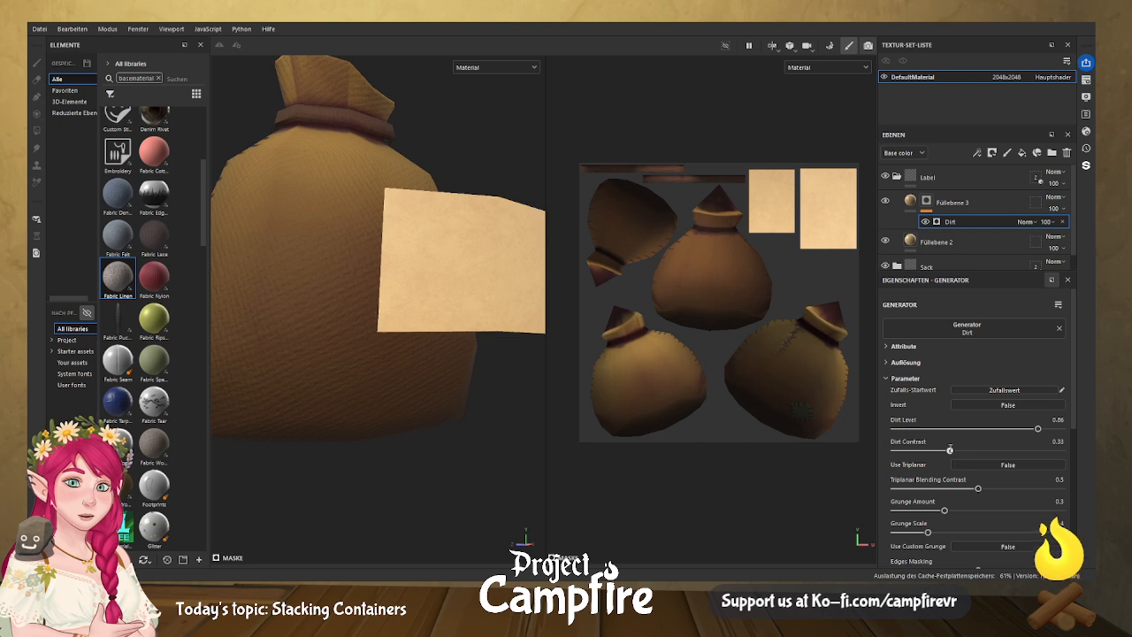
{"action": "left_click_drag", "start_coordinate": [977, 488], "coordinate": [956, 510]}
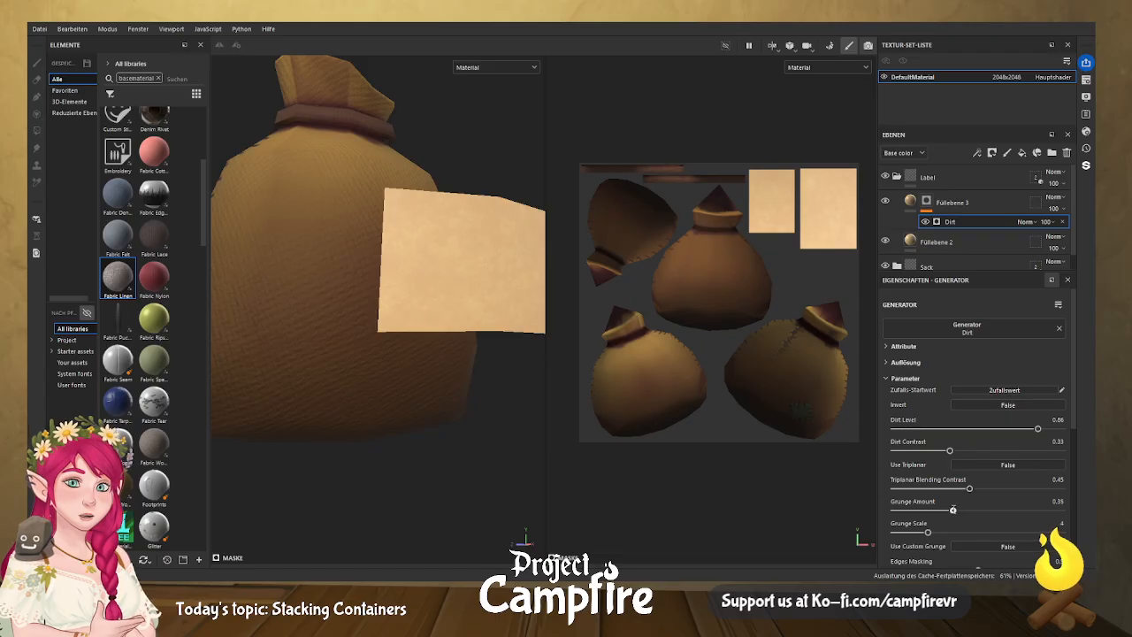
{"action": "left_click_drag", "start_coordinate": [941, 510], "coordinate": [972, 529]}
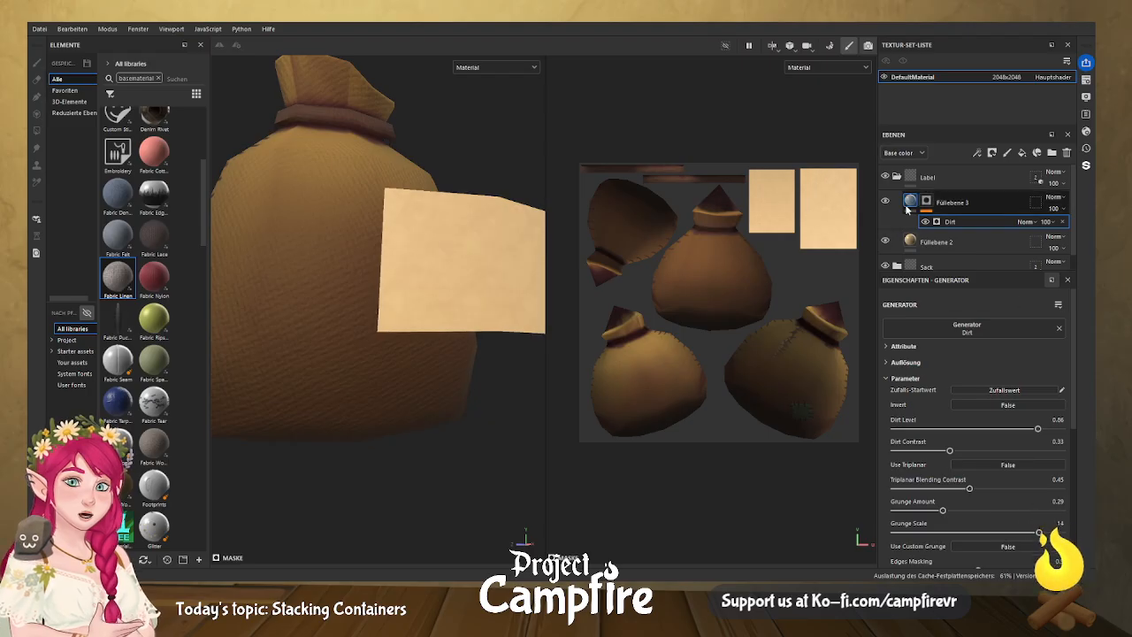
{"action": "left_click", "coordinate": [911, 204]}
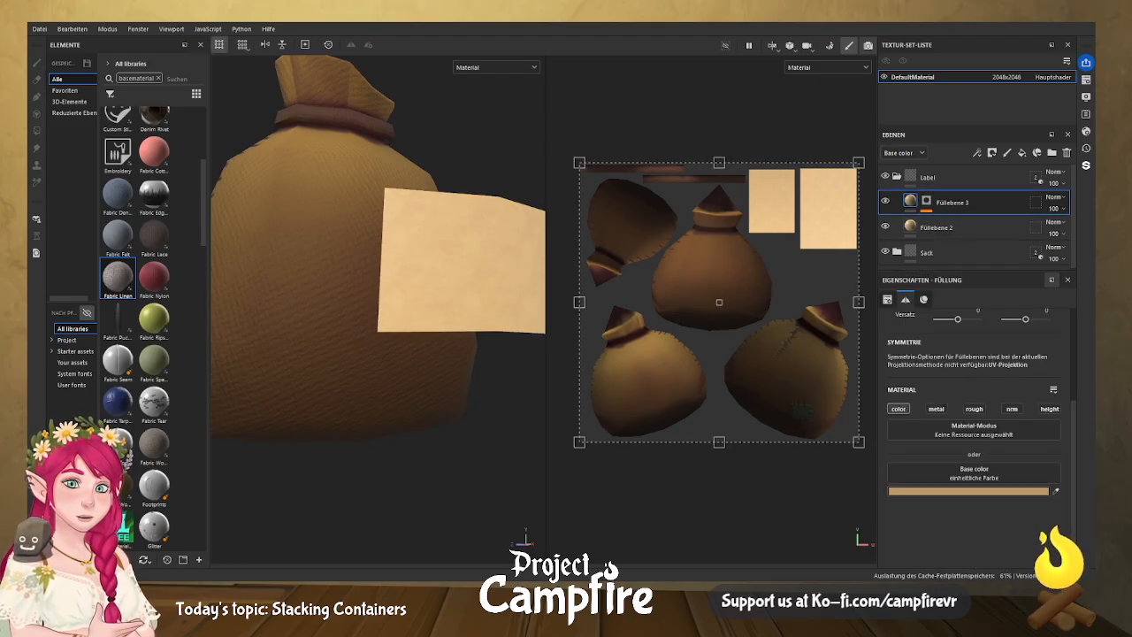
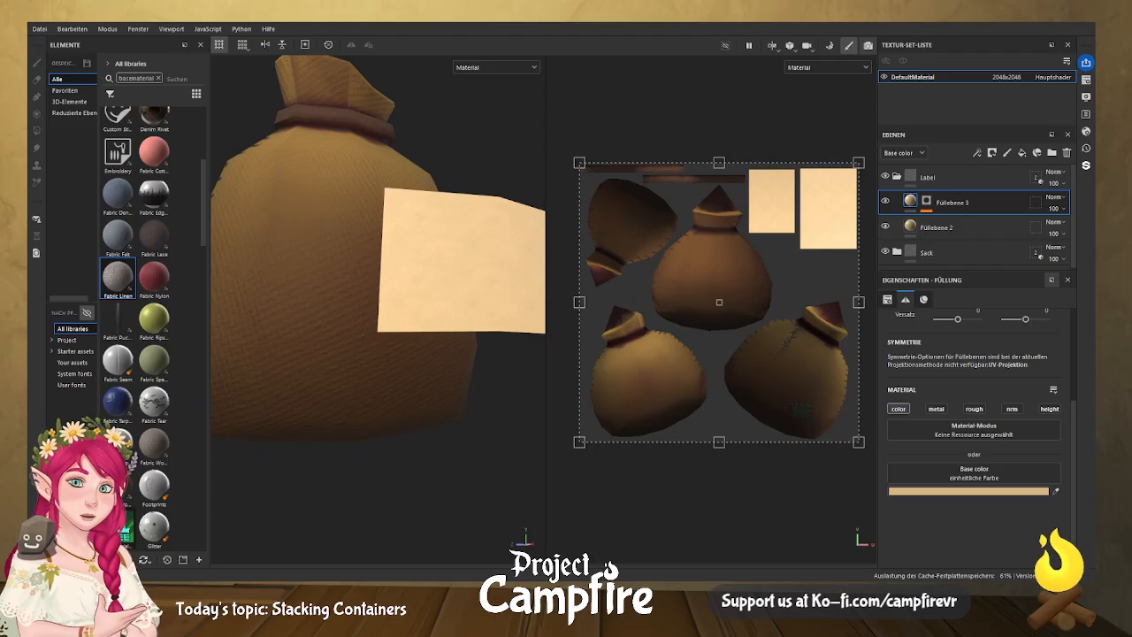
Try FT Material Free as a layer above Füllebene 3, setting its base, gradient, edges and cavity colour alphas to 0.
{"action": "left_click_drag", "start_coordinate": [118, 276], "coordinate": [947, 188]}
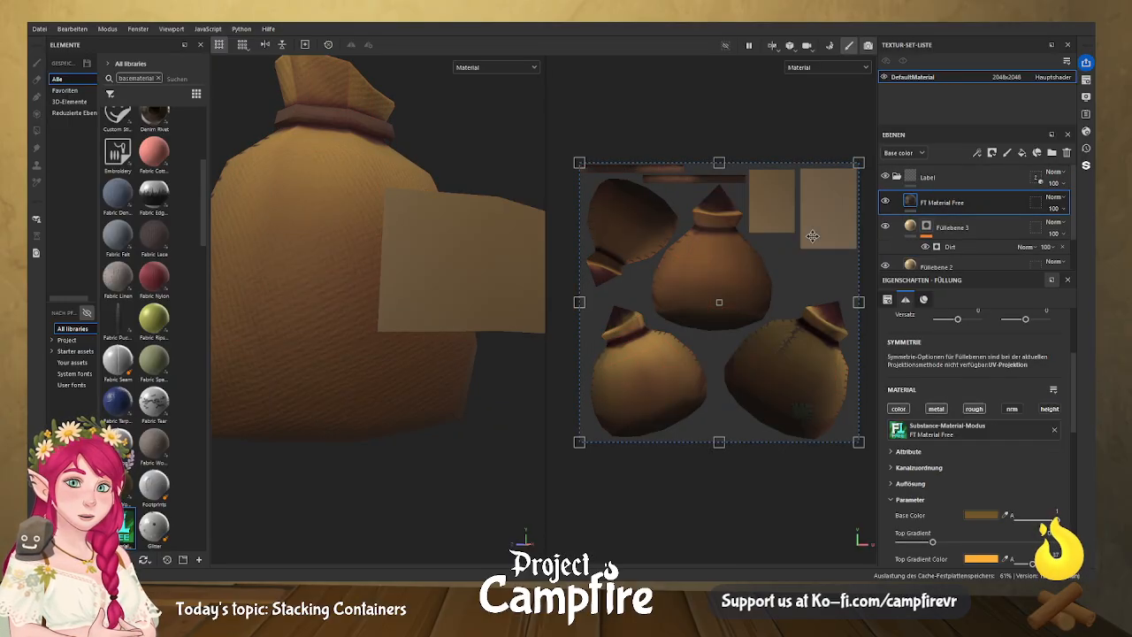
{"action": "scroll", "coordinate": [1046, 200], "scroll_direction": "down", "scroll_amount": 1}
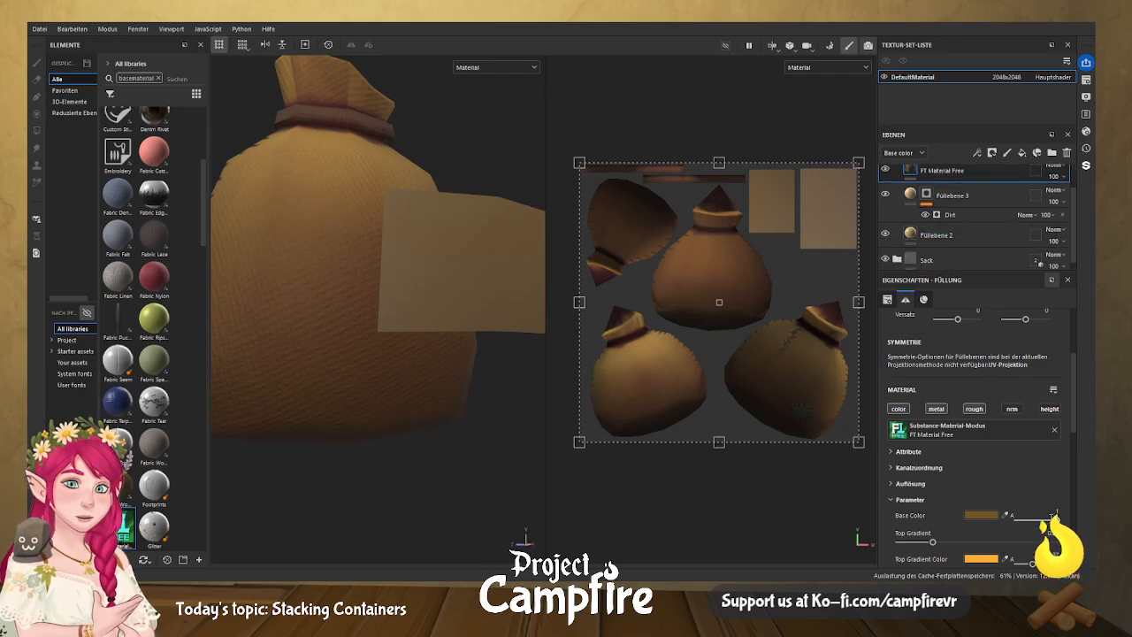
{"action": "scroll", "coordinate": [1042, 521], "scroll_direction": "down", "scroll_amount": 2}
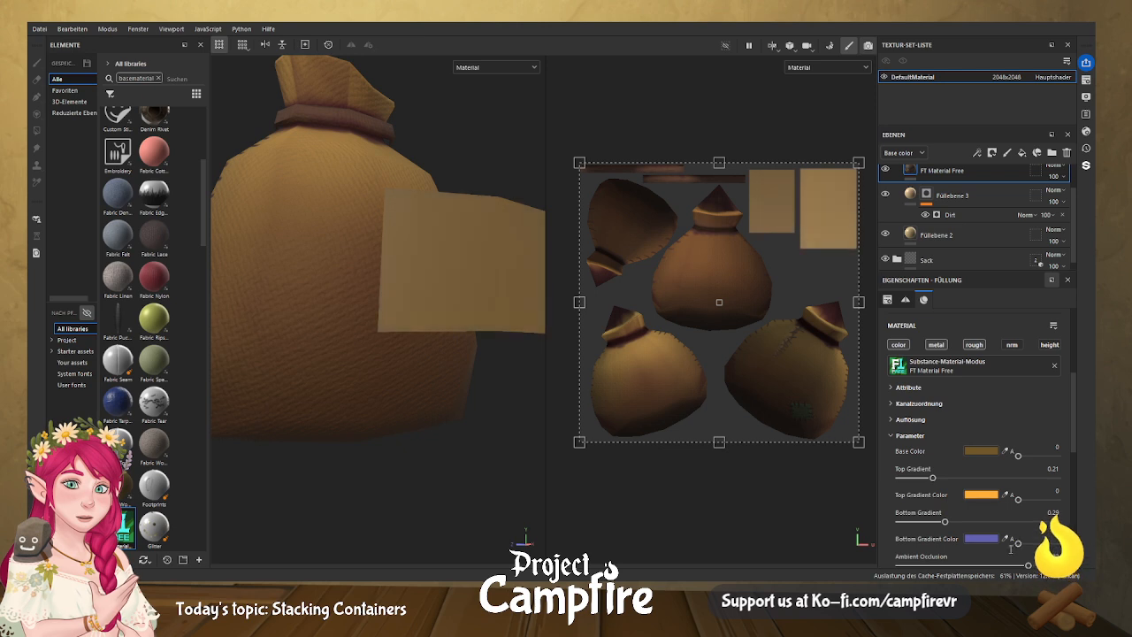
{"action": "scroll", "coordinate": [1050, 530], "scroll_direction": "down", "scroll_amount": 5}
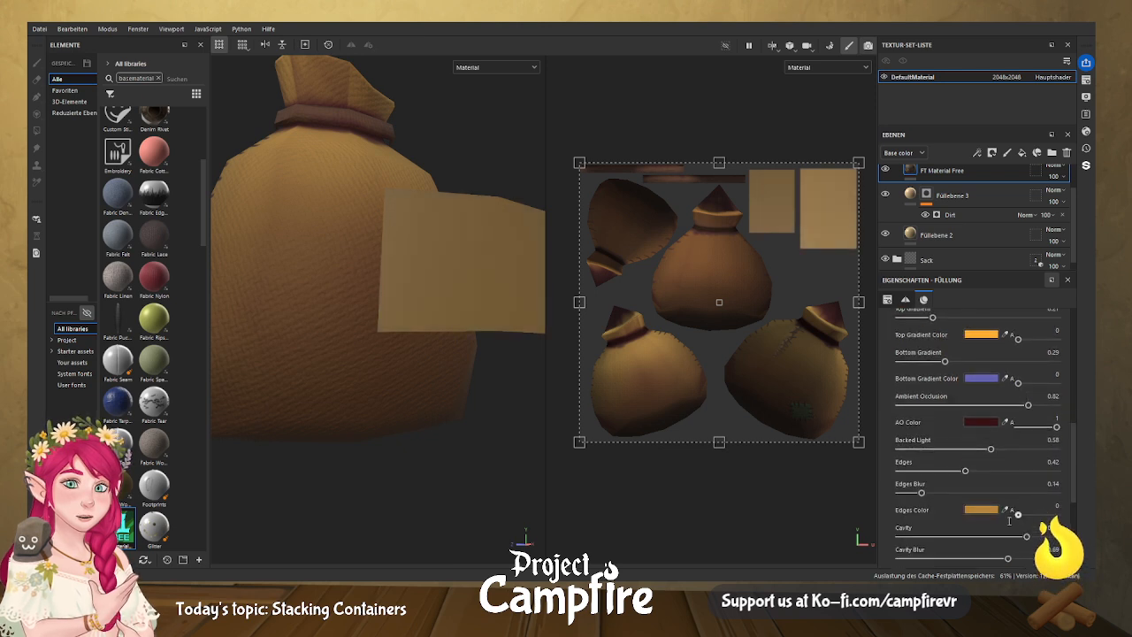
{"action": "scroll", "coordinate": [1051, 427], "scroll_direction": "down", "scroll_amount": 5}
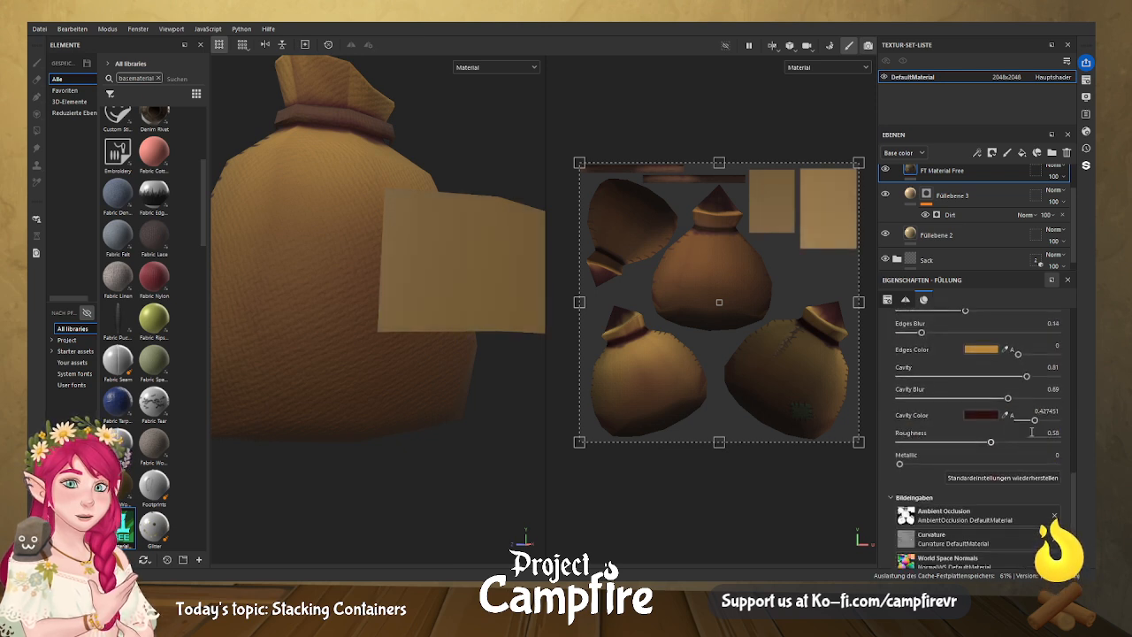
{"action": "scroll", "coordinate": [965, 204], "scroll_direction": "up", "scroll_amount": 1}
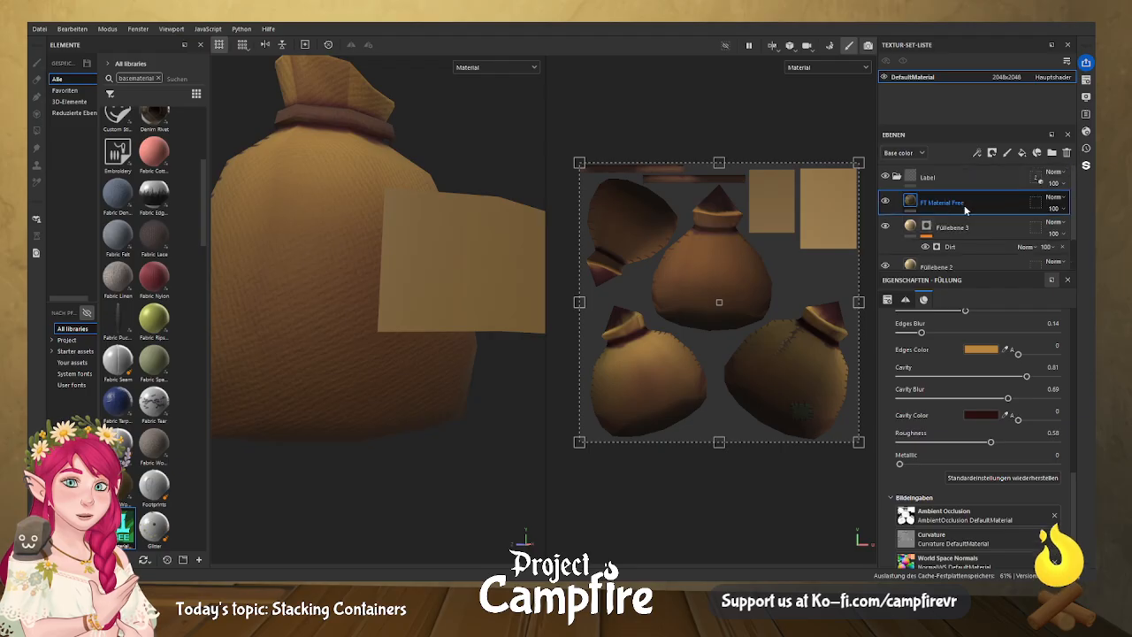
Try the FT Material Free layer beneath Füllebene 3 and delete it from the Label group.
{"action": "left_click_drag", "start_coordinate": [922, 203], "coordinate": [920, 252]}
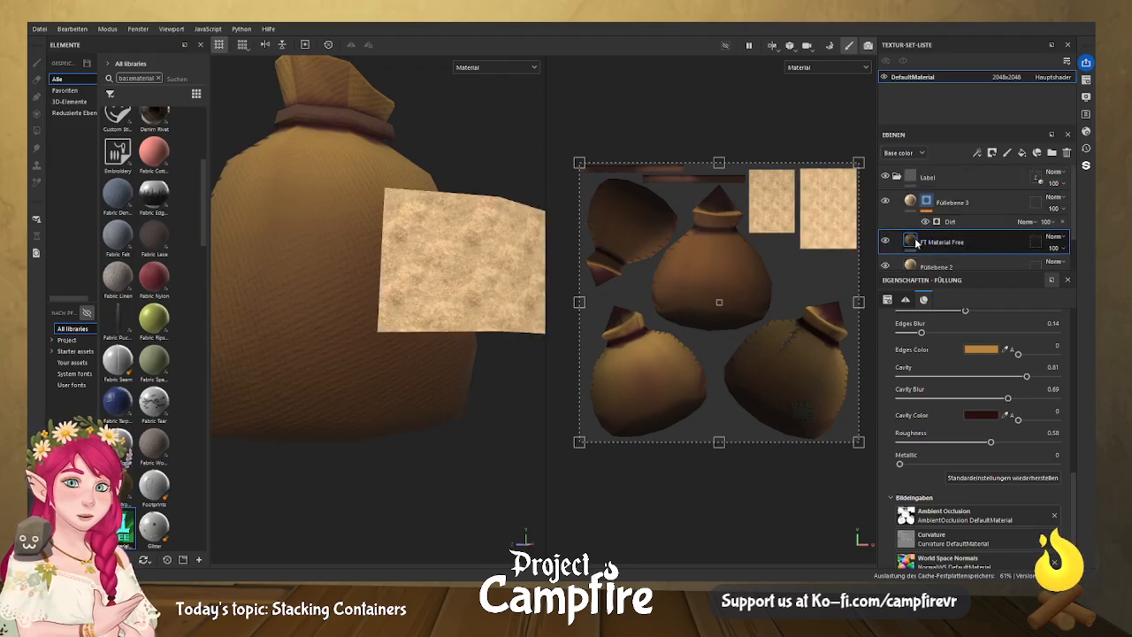
{"action": "scroll", "coordinate": [911, 243], "scroll_direction": "down", "scroll_amount": 1}
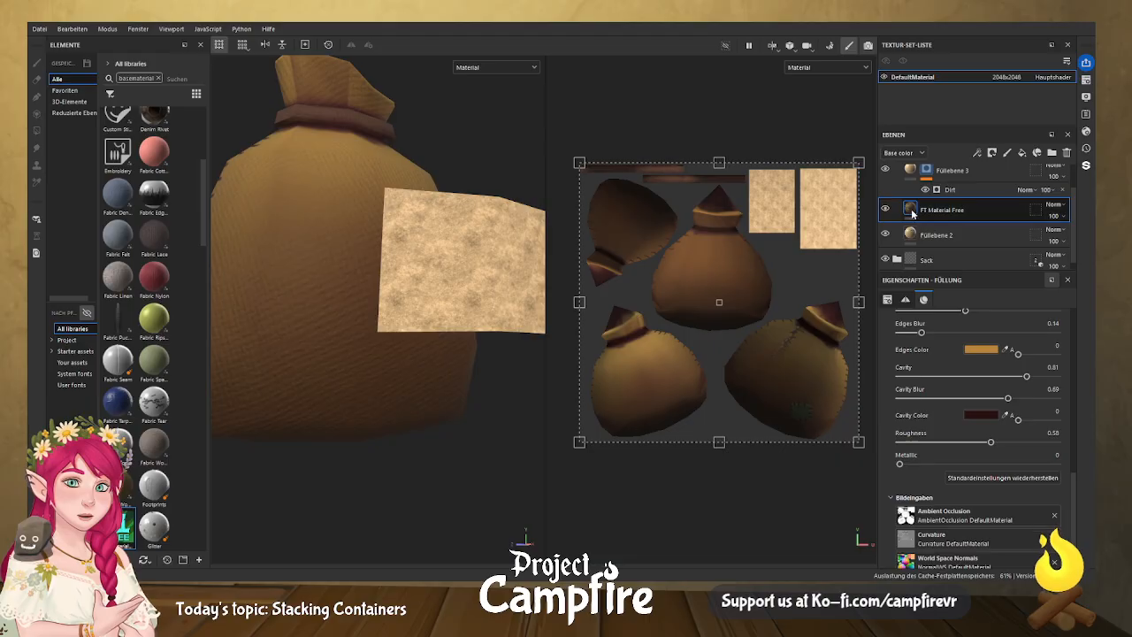
{"action": "key", "text": "Delete"}
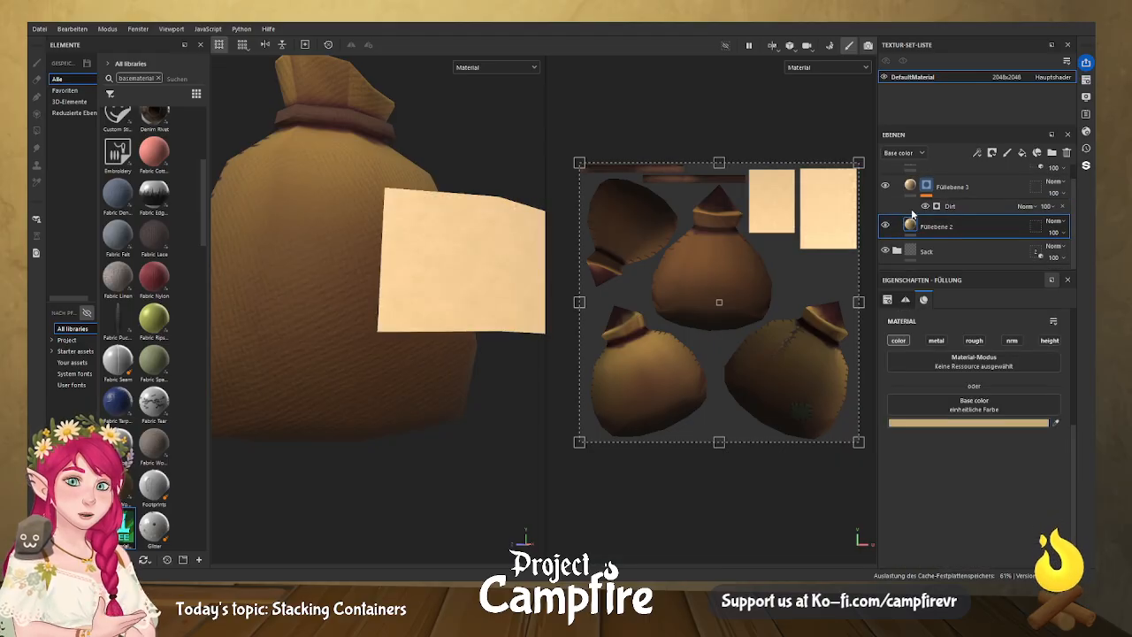
{"action": "scroll", "coordinate": [913, 215], "scroll_direction": "up", "scroll_amount": 1}
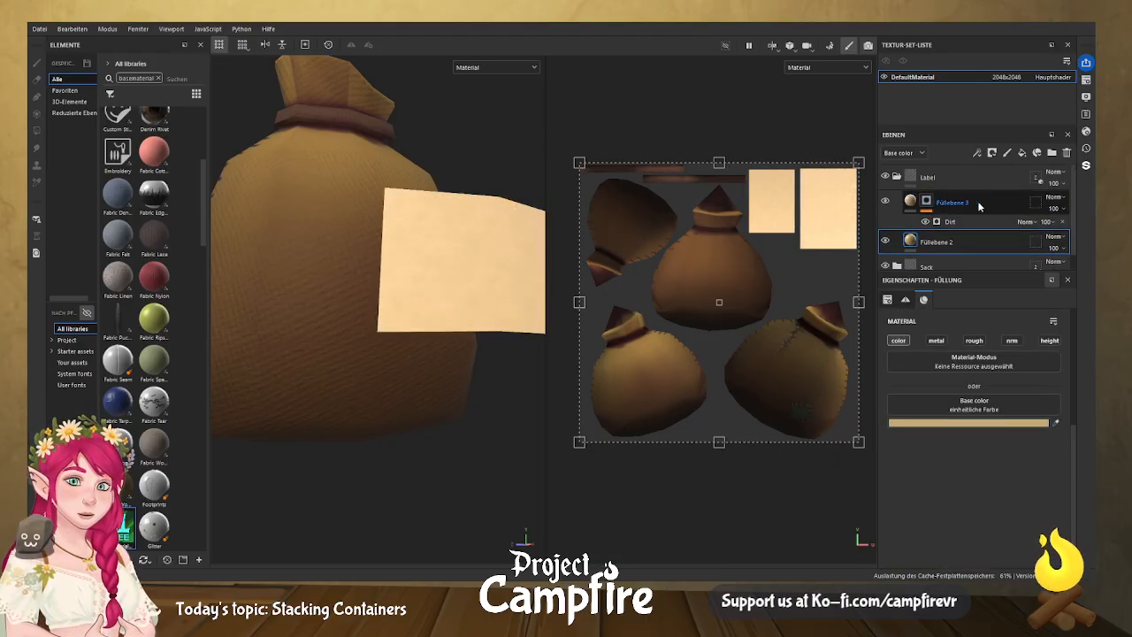
Add a colour-only fill layer above Füllebene 3 with a dark red base colour and a mask driven by a Position generator.
{"action": "left_click", "coordinate": [979, 206]}
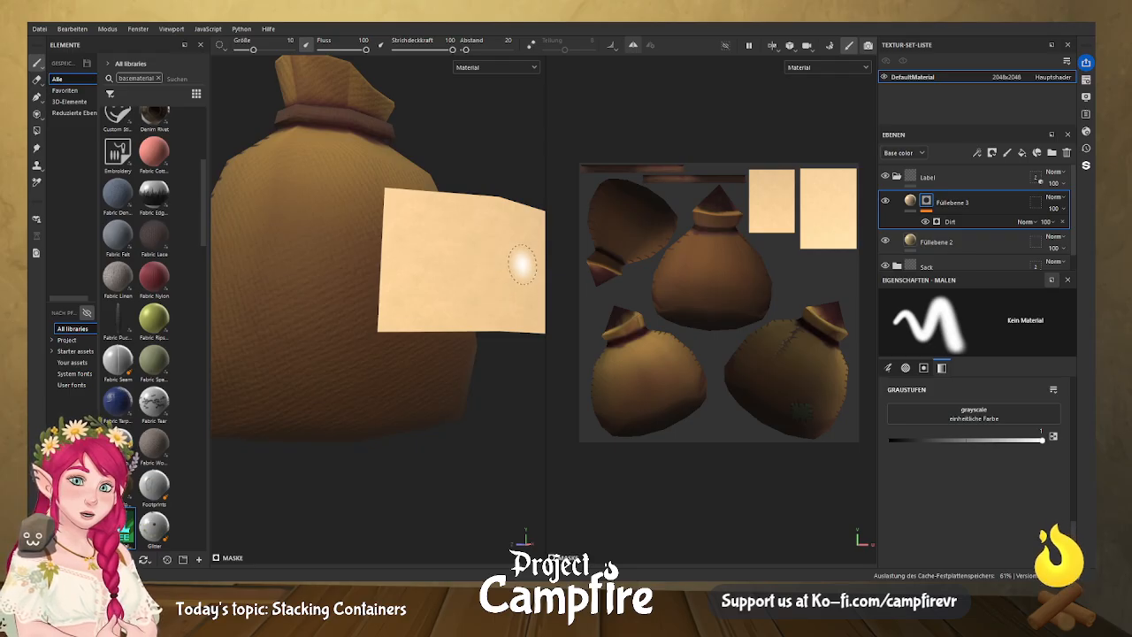
{"action": "left_click", "coordinate": [1023, 154]}
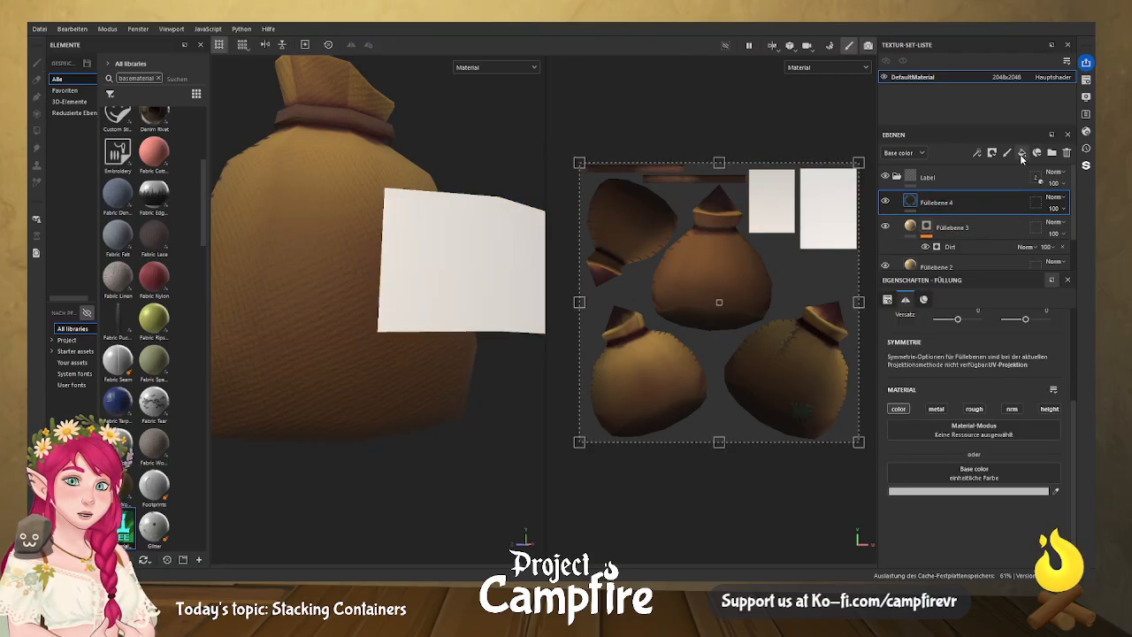
{"action": "left_click", "coordinate": [1001, 493]}
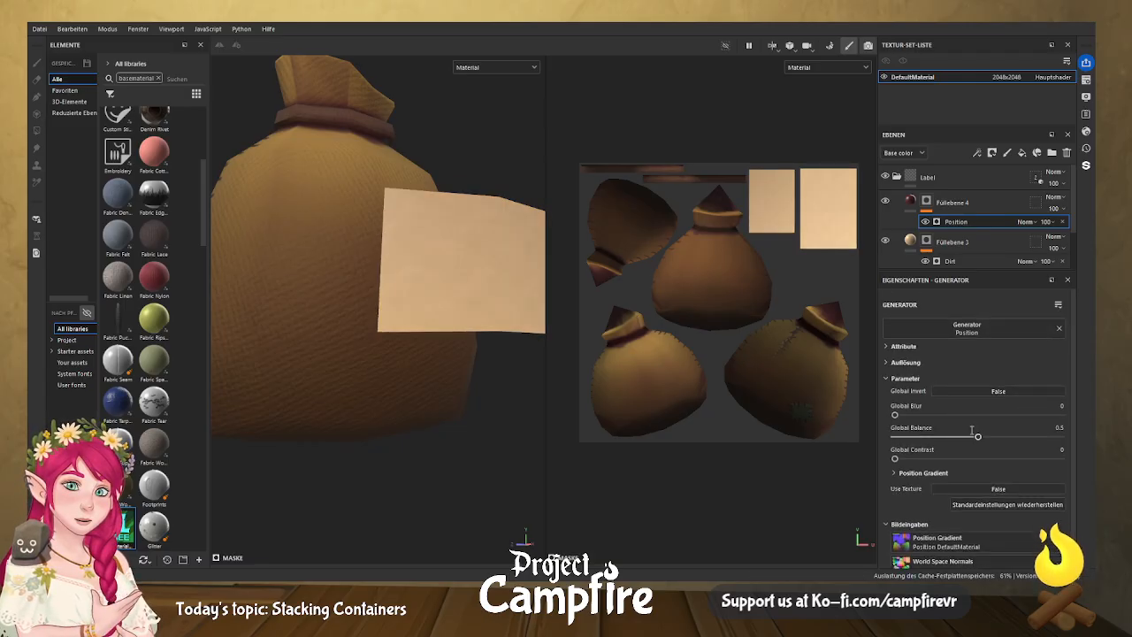
Invert the Position generator on Füllebene 4 and set its Global Balance to about 0.55.
{"action": "left_click", "coordinate": [971, 391]}
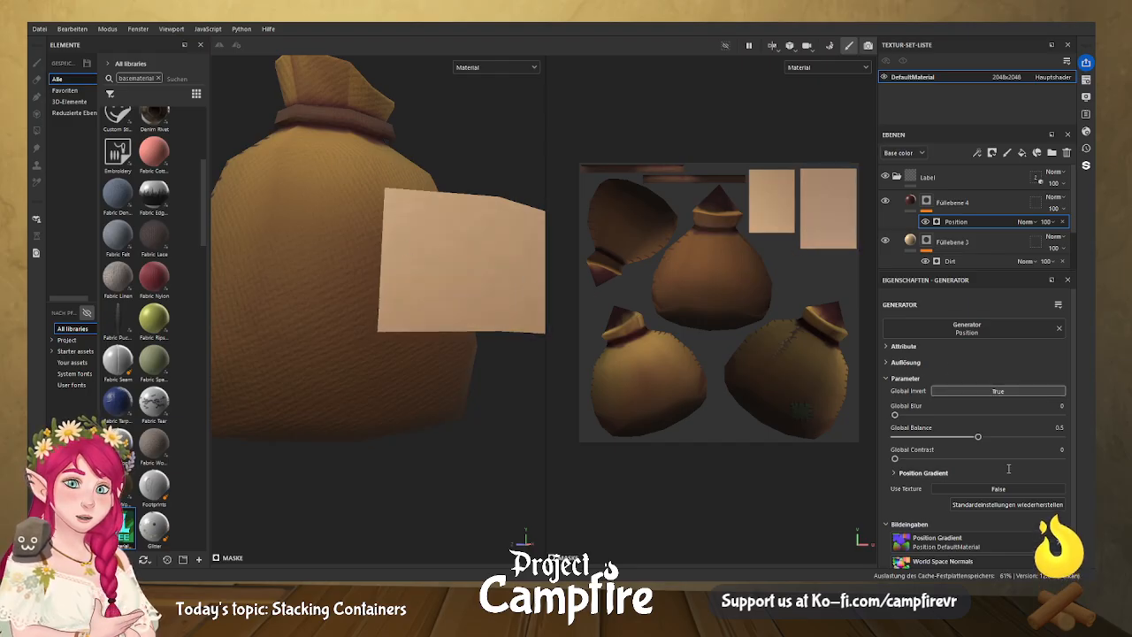
{"action": "scroll", "coordinate": [1009, 468], "scroll_direction": "down", "scroll_amount": 1}
{"action": "mouse_move", "coordinate": [978, 420]}
{"action": "left_mouse_down"}
{"action": "mouse_move", "coordinate": [942, 420]}
{"action": "mouse_move", "coordinate": [979, 419]}
{"action": "left_mouse_up"}
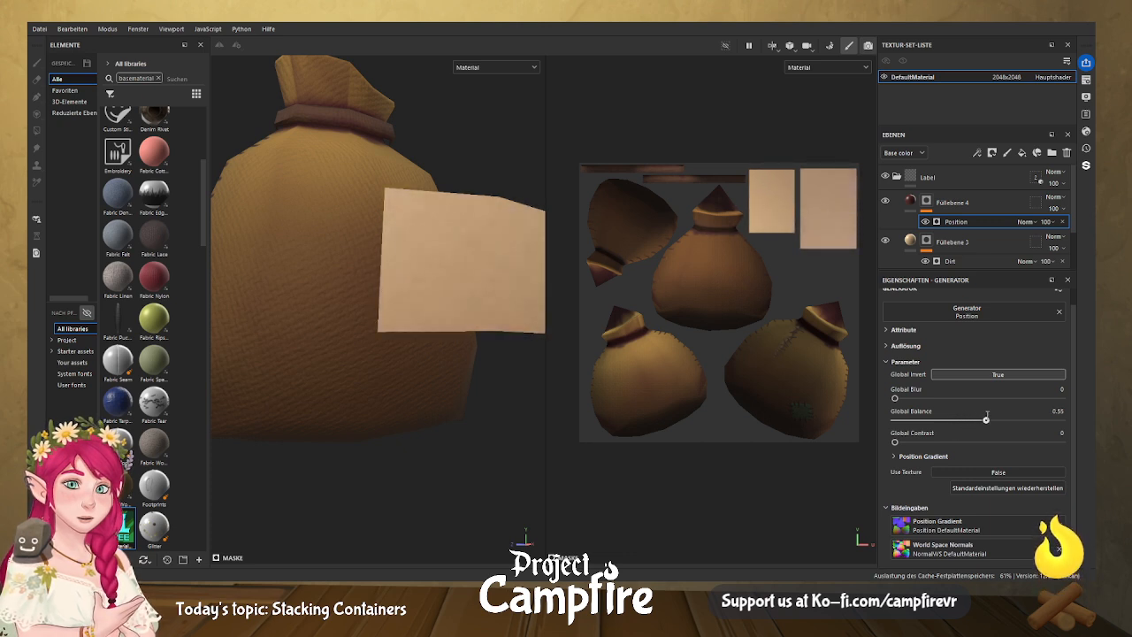
Add a colour-only fill layer above Füllebene 4 with a black mask, replacing a trial Curvature generator with Fiber Glass Edge Wear.
{"action": "left_click", "coordinate": [1021, 154]}
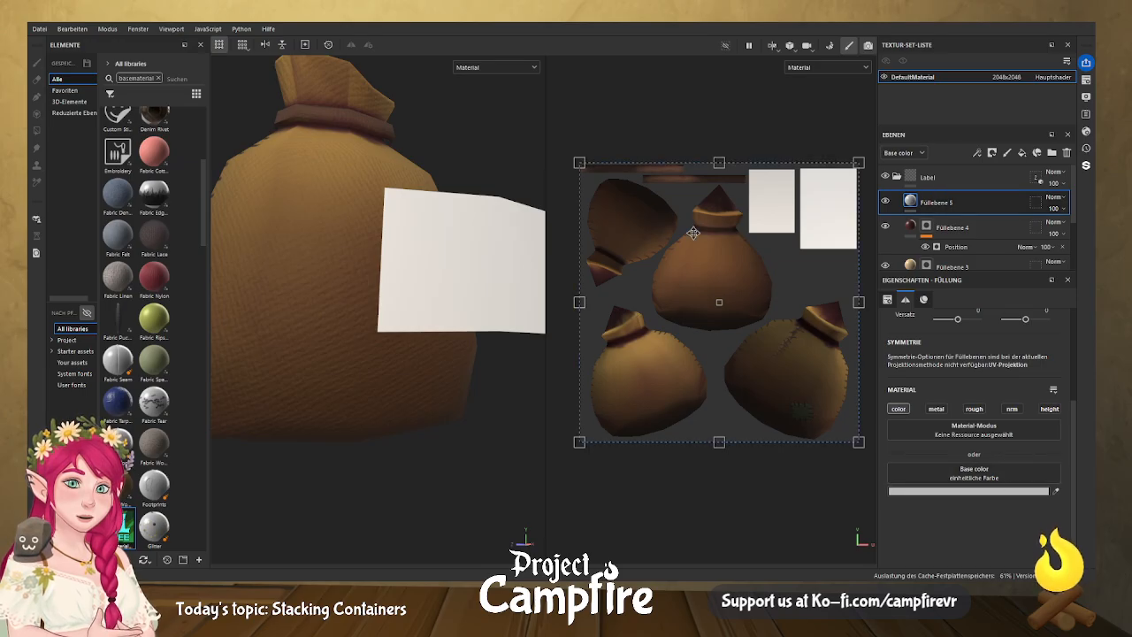
{"action": "left_click", "coordinate": [1015, 179]}
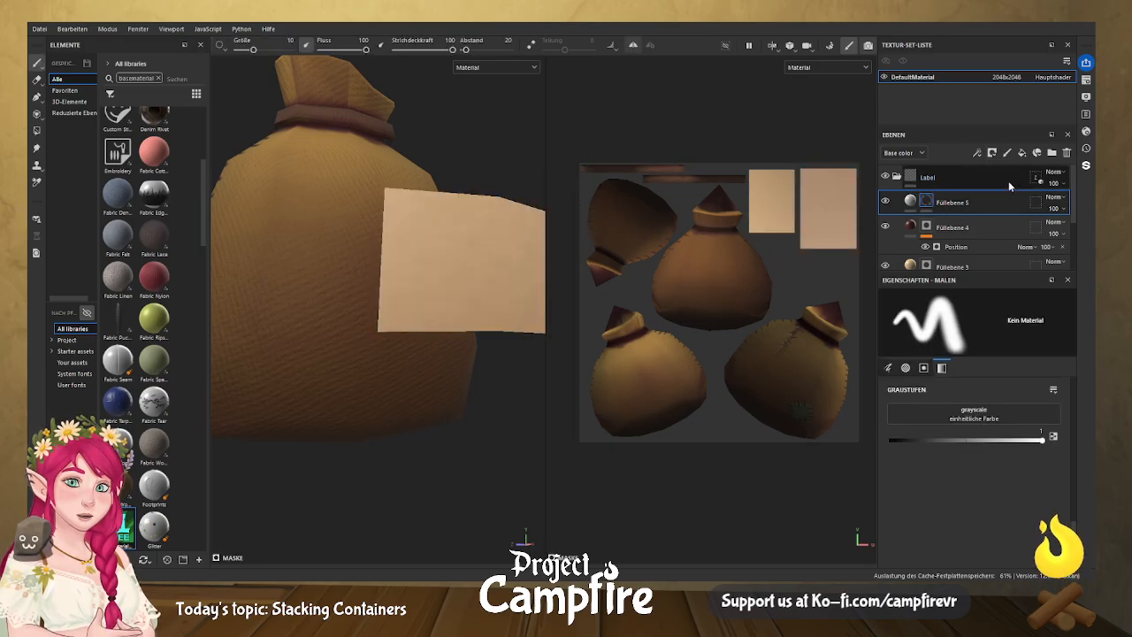
{"action": "left_click", "coordinate": [1009, 539]}
{"action": "left_click", "coordinate": [1005, 331]}
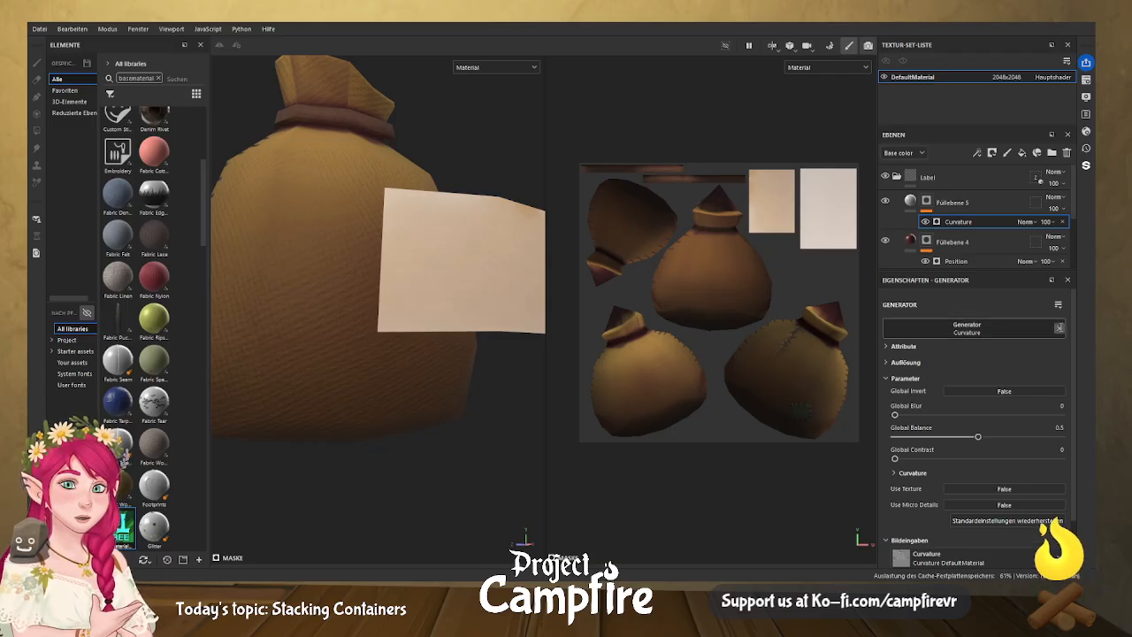
{"action": "left_click", "coordinate": [1059, 328]}
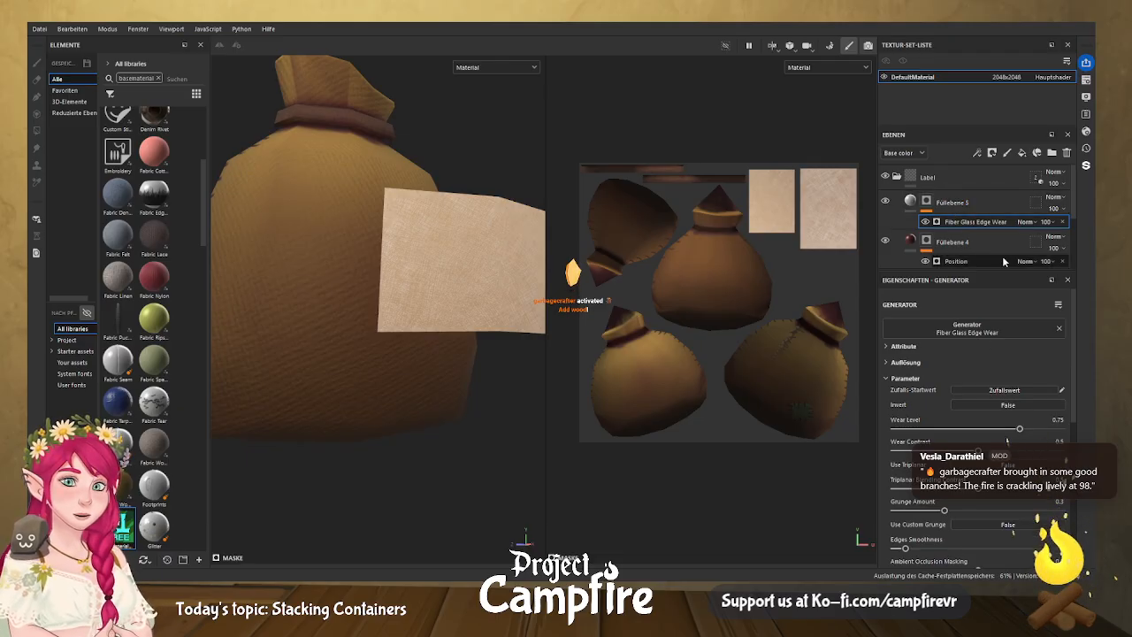
Set Fiber Glass Edge Wear to 38 opacity, wear contrast 0.8, triplanar blending 0.68, grunge 0.37, ambient occlusion masking 0.58 and curvature weight 0.15.
{"action": "left_click_drag", "start_coordinate": [1046, 222], "coordinate": [1065, 245]}
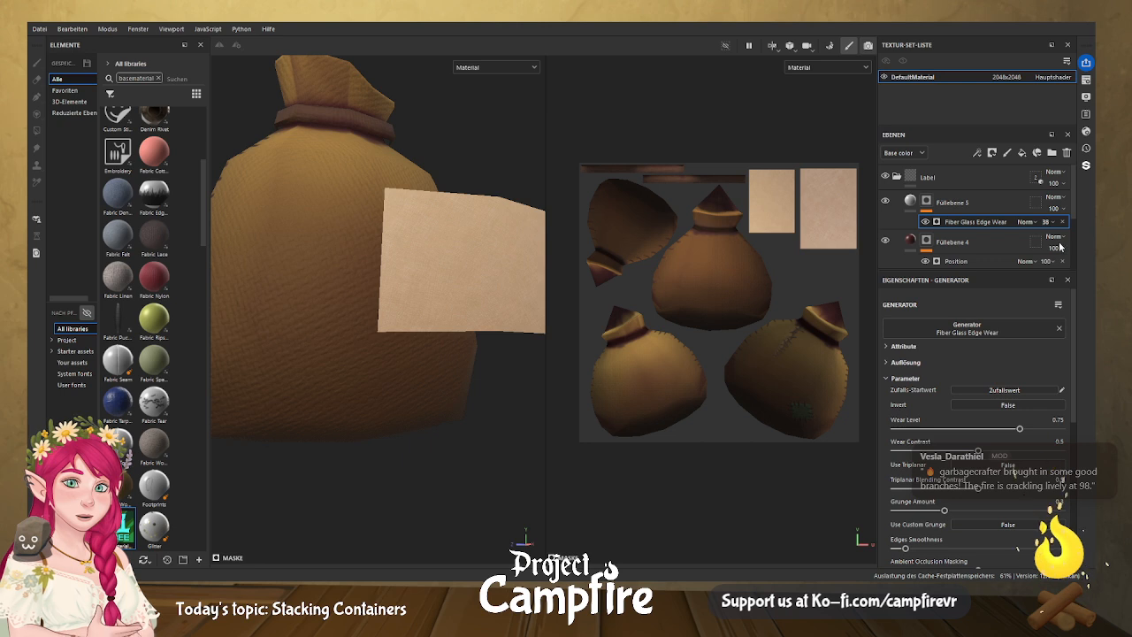
{"action": "scroll", "coordinate": [1009, 466], "scroll_direction": "down", "scroll_amount": 2}
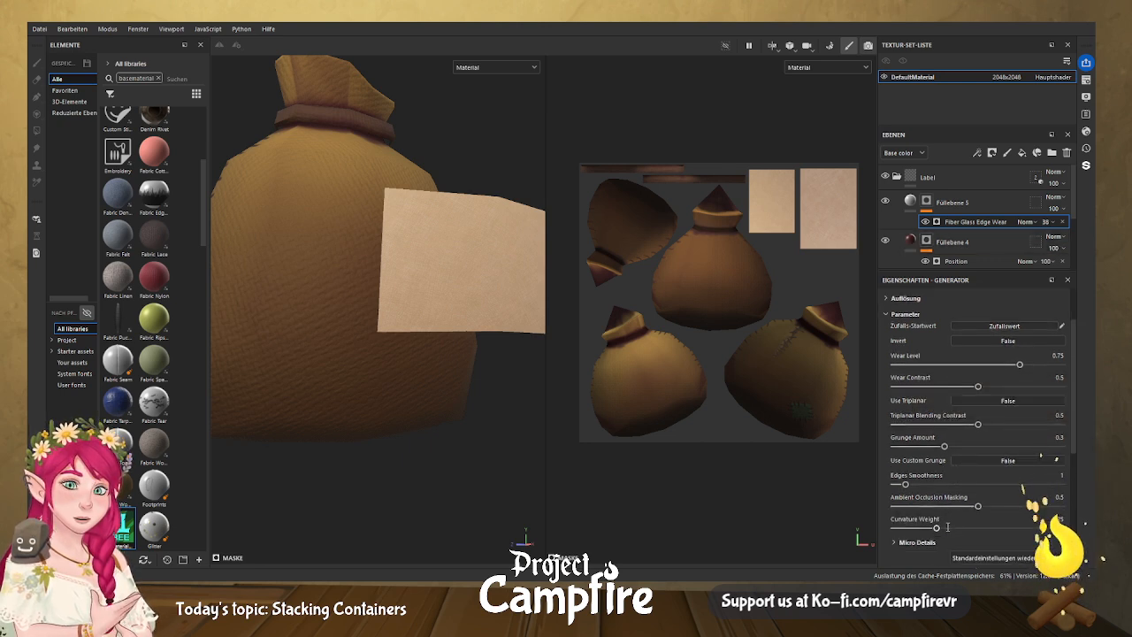
{"action": "scroll", "coordinate": [940, 491], "scroll_direction": "down", "scroll_amount": 2}
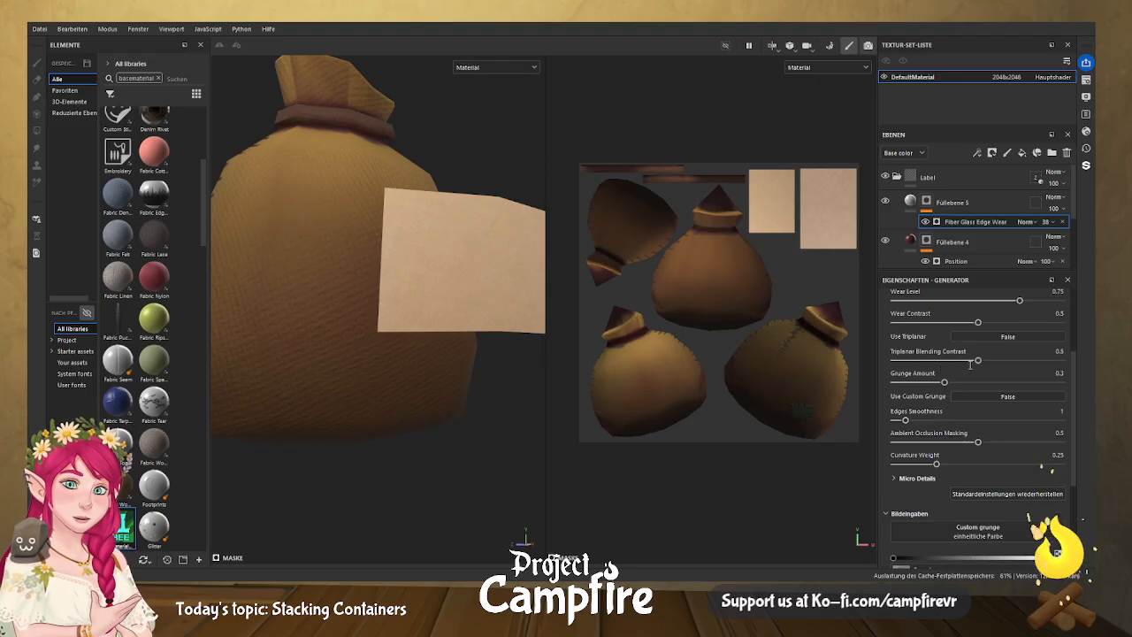
{"action": "left_click_drag", "start_coordinate": [977, 322], "coordinate": [998, 321]}
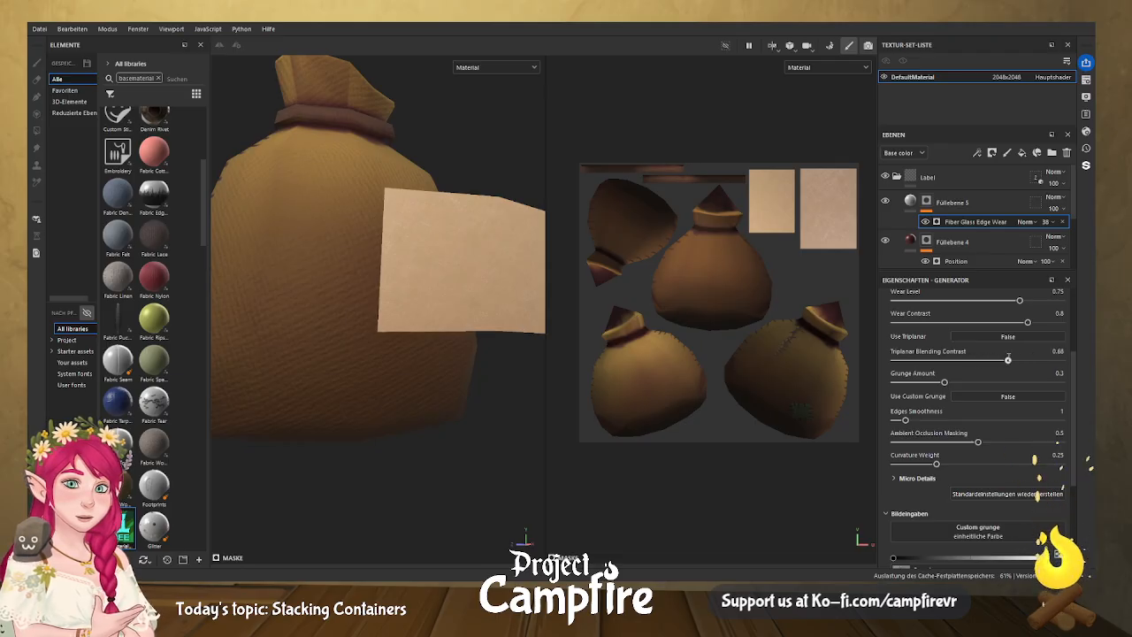
{"action": "mouse_move", "coordinate": [944, 382]}
{"action": "left_mouse_down"}
{"action": "mouse_move", "coordinate": [992, 382]}
{"action": "mouse_move", "coordinate": [963, 382]}
{"action": "left_mouse_up"}
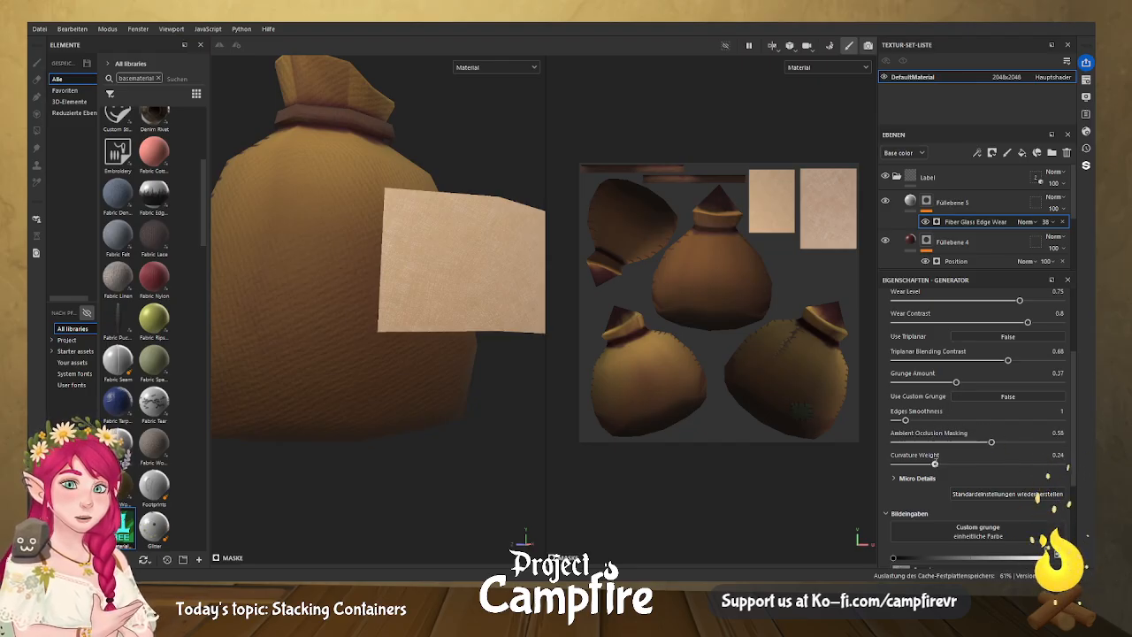
{"action": "scroll", "coordinate": [949, 469], "scroll_direction": "up", "scroll_amount": 3}
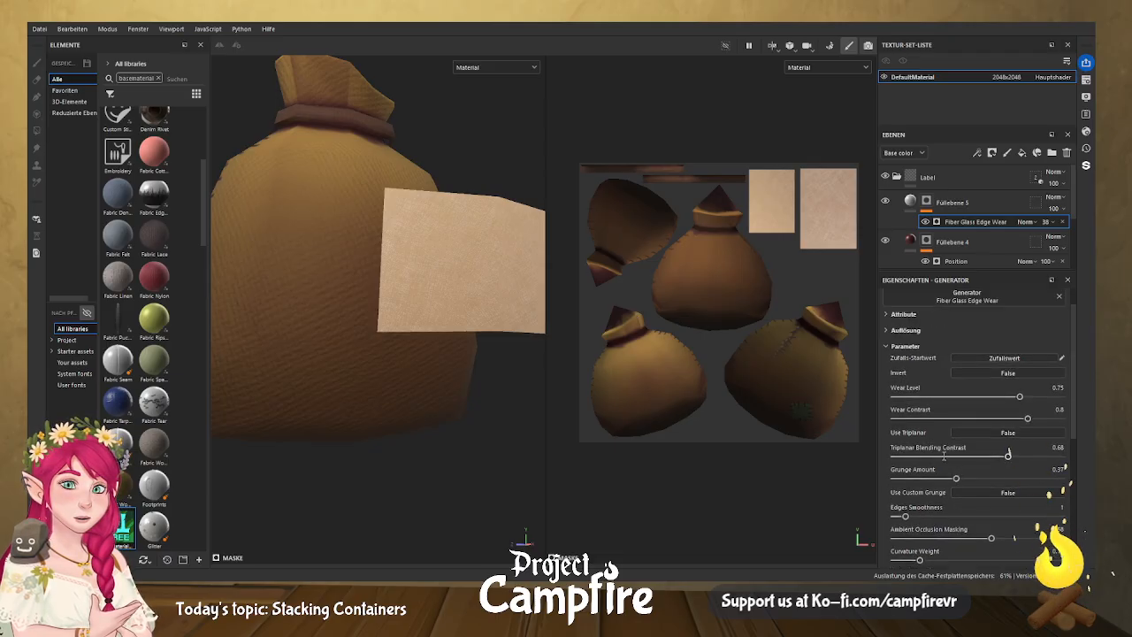
{"action": "scroll", "coordinate": [945, 372], "scroll_direction": "down", "scroll_amount": 5}
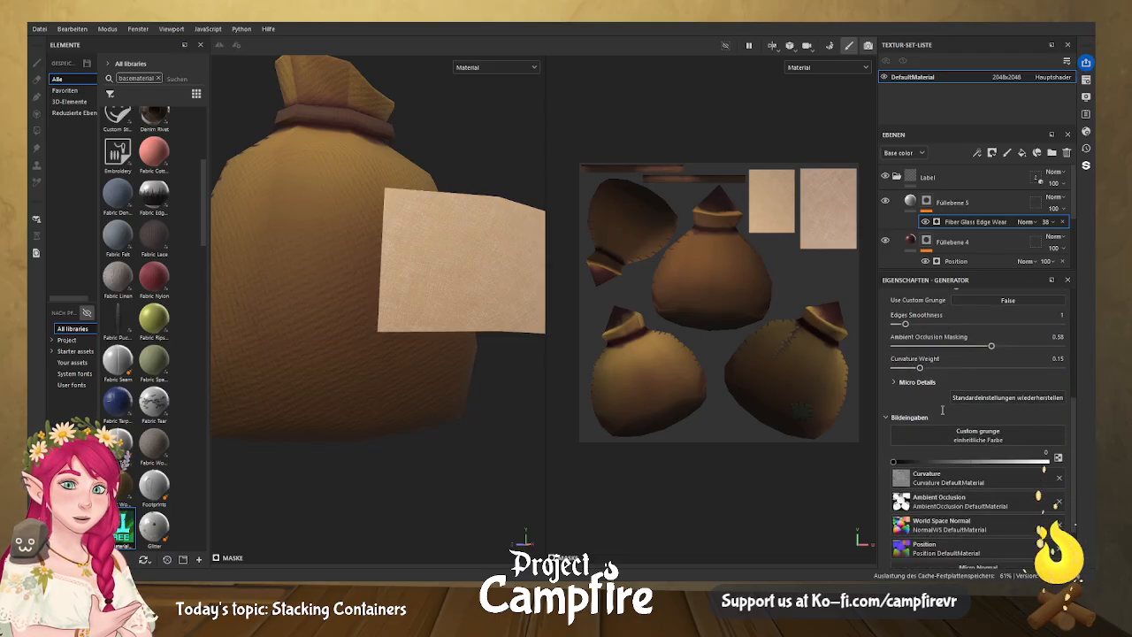
{"action": "scroll", "coordinate": [942, 410], "scroll_direction": "up", "scroll_amount": 5}
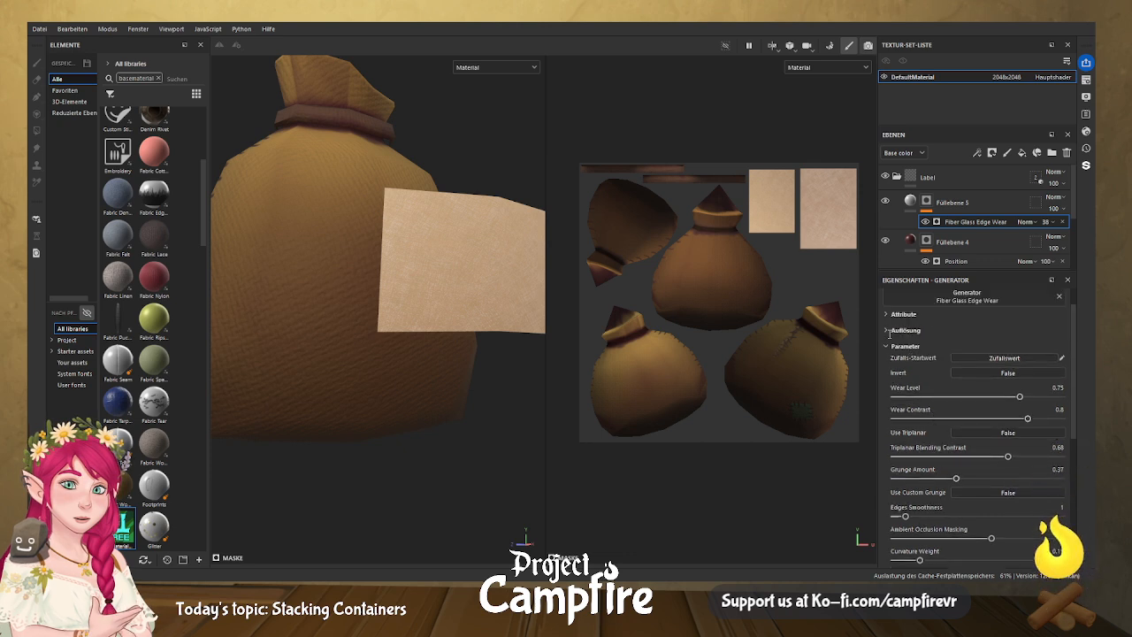
Set the Fiber Glass Edge Wear generator's resolution to UV-Kachel with the factor Wie UV-Kachel.
{"action": "left_click", "coordinate": [888, 330]}
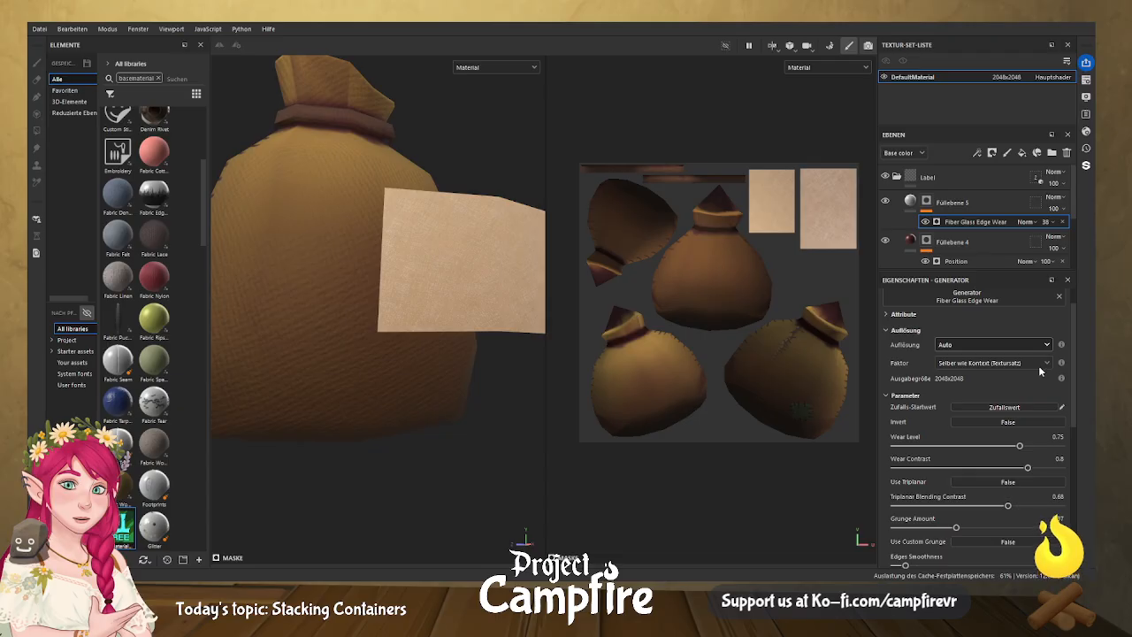
{"action": "left_click", "coordinate": [1038, 368]}
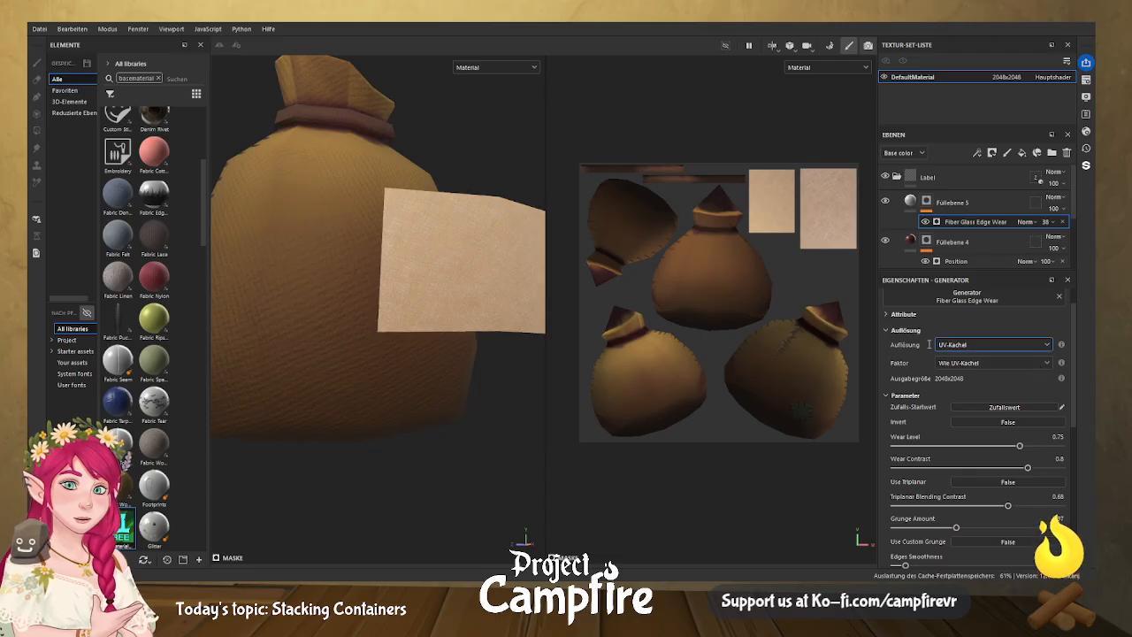
{"action": "left_click", "coordinate": [887, 315]}
Set Fiber Glass Edge Wear to edges smoothness 3.18 and opacity 27, and lower the Füllebene 5 layer's opacity to 48.
{"action": "scroll", "coordinate": [900, 395], "scroll_direction": "down", "scroll_amount": 2}
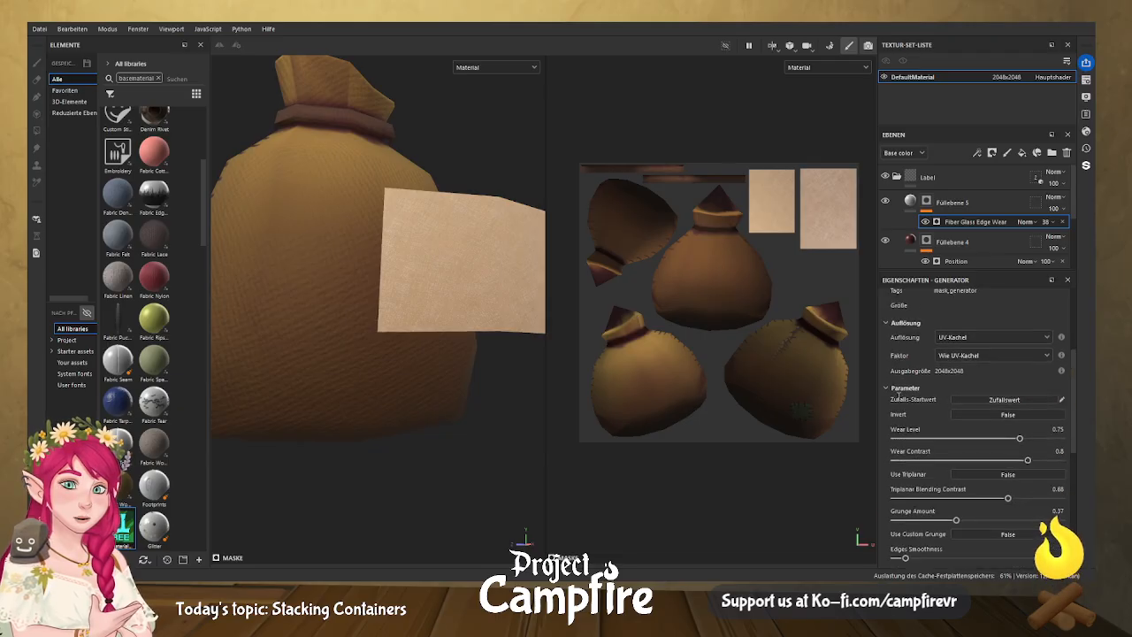
{"action": "scroll", "coordinate": [892, 415], "scroll_direction": "down", "scroll_amount": 2}
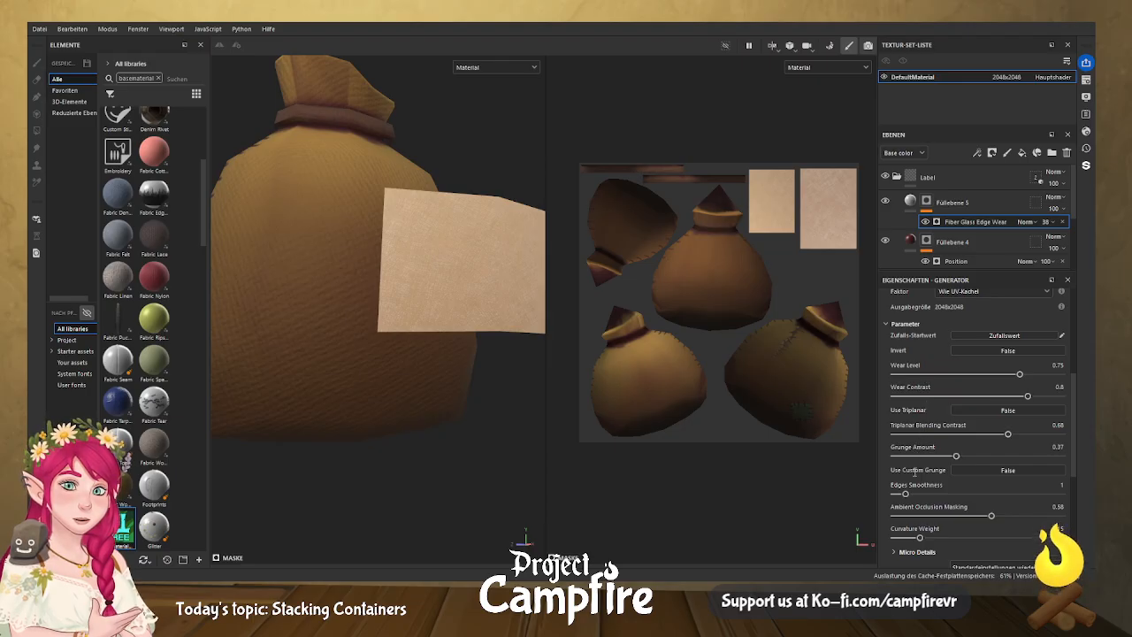
{"action": "scroll", "coordinate": [942, 488], "scroll_direction": "down", "scroll_amount": 2}
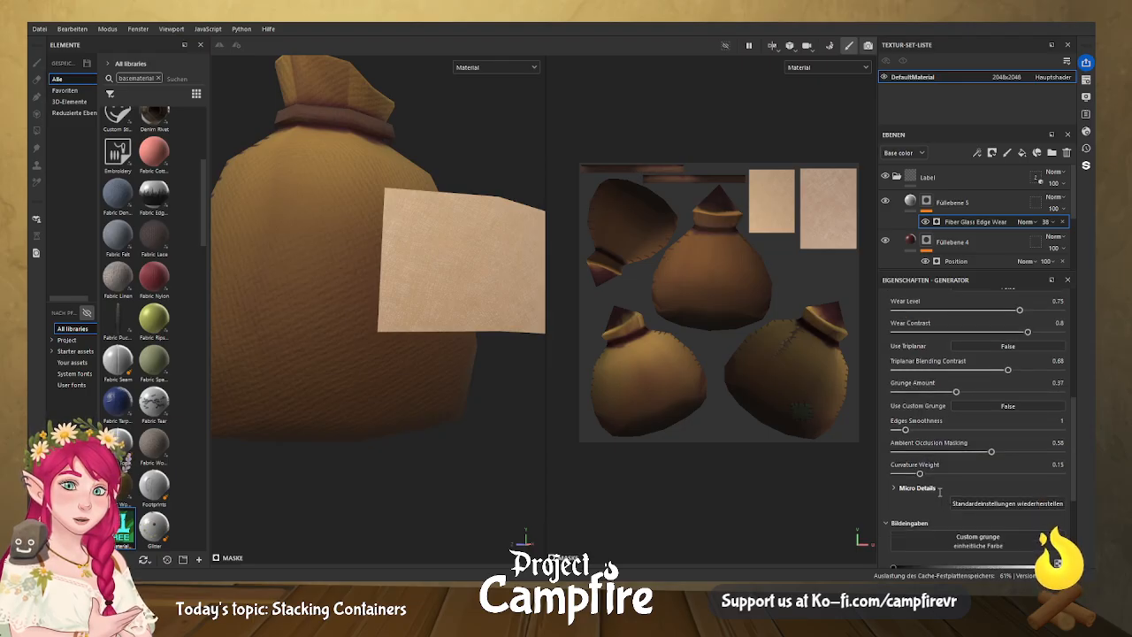
{"action": "left_click_drag", "start_coordinate": [903, 429], "coordinate": [990, 428]}
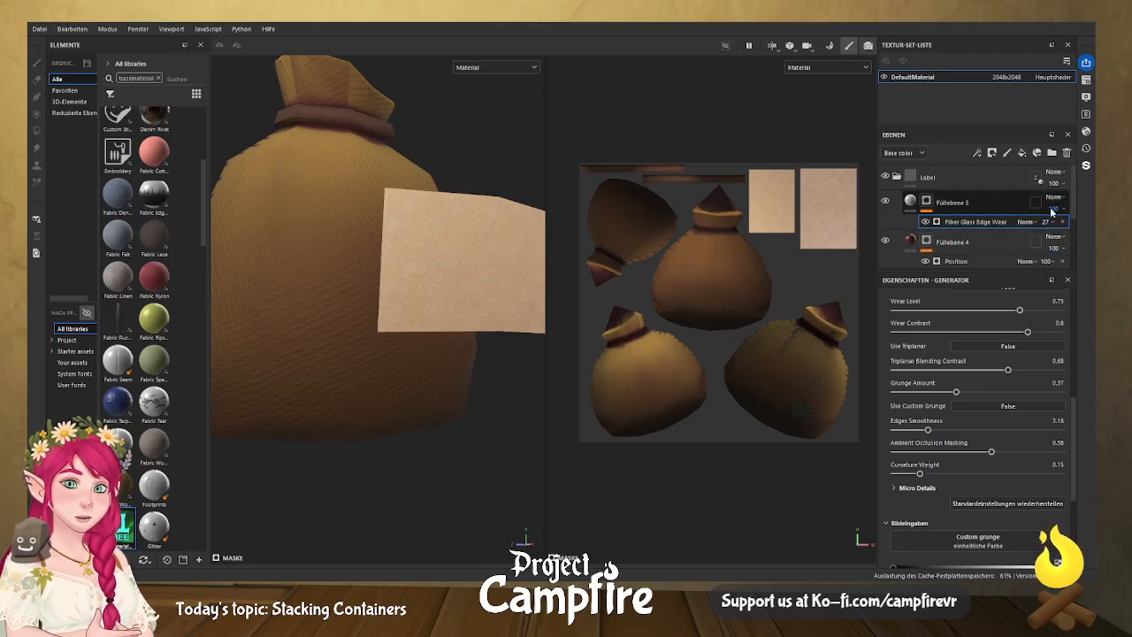
{"action": "left_click", "coordinate": [1078, 225]}
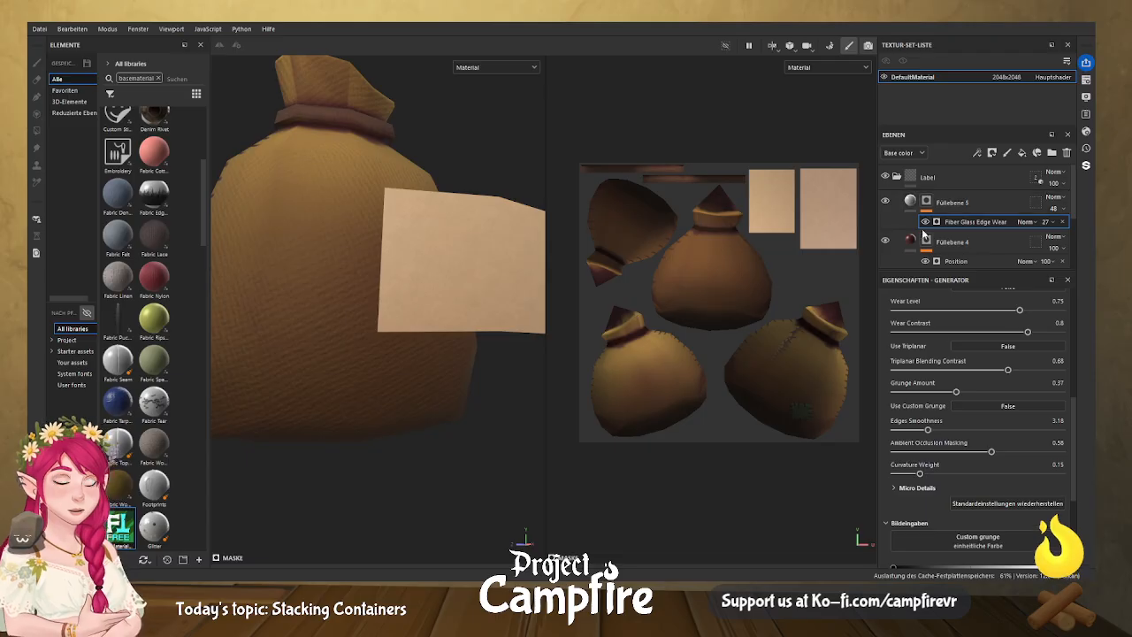
{"action": "scroll", "coordinate": [566, 351], "scroll_direction": "down", "scroll_amount": 1}
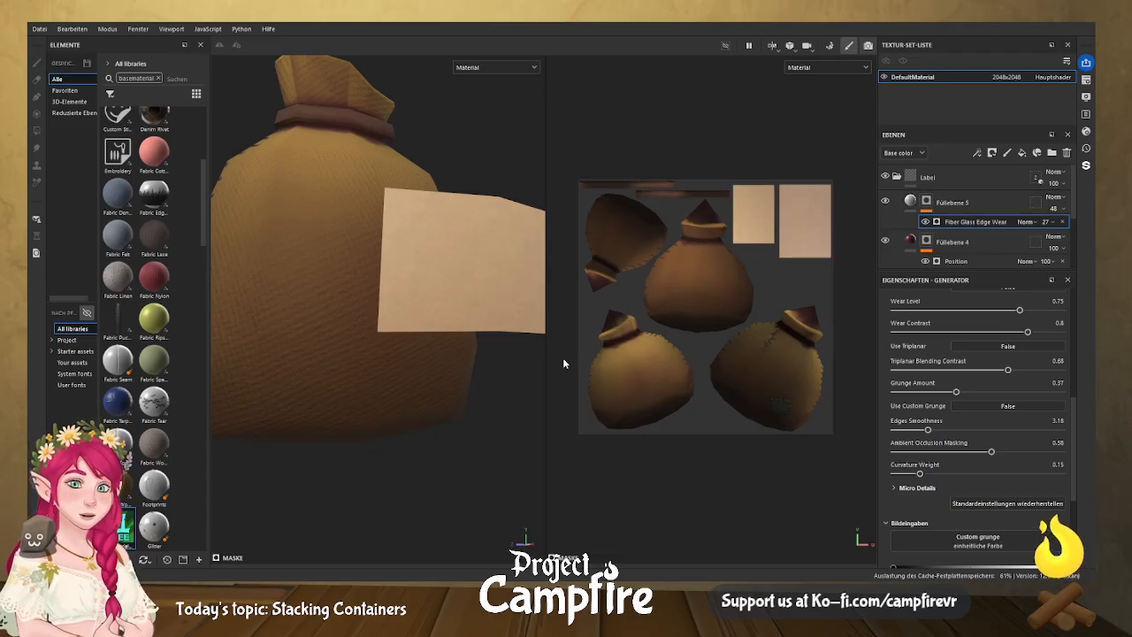
{"action": "scroll", "coordinate": [456, 380], "scroll_direction": "down", "scroll_amount": 1}
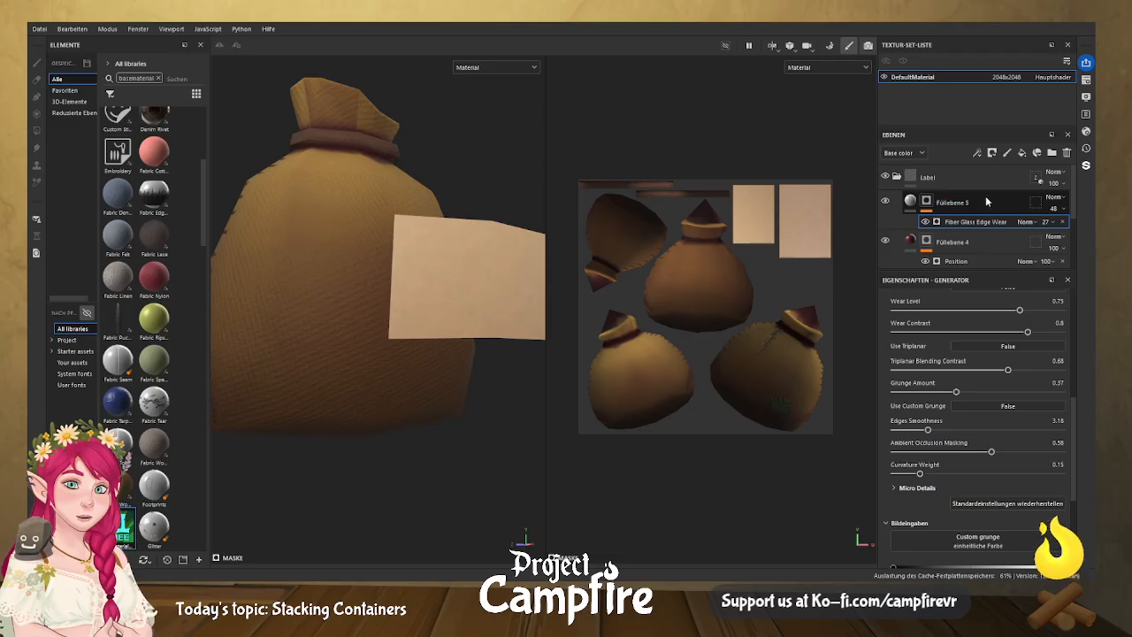
Add an empty paint layer above Füllebene 5 in the Label folder.
{"action": "key", "text": "1"}
{"action": "left_click", "coordinate": [1006, 152]}
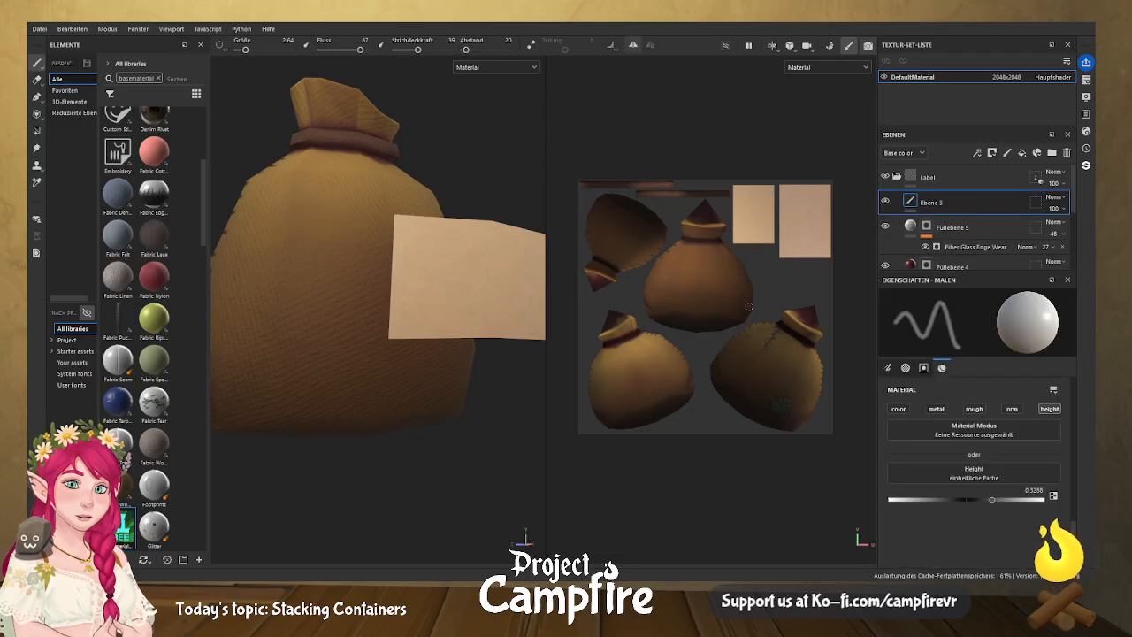
{"action": "scroll", "coordinate": [737, 277], "scroll_direction": "up", "scroll_amount": 6}
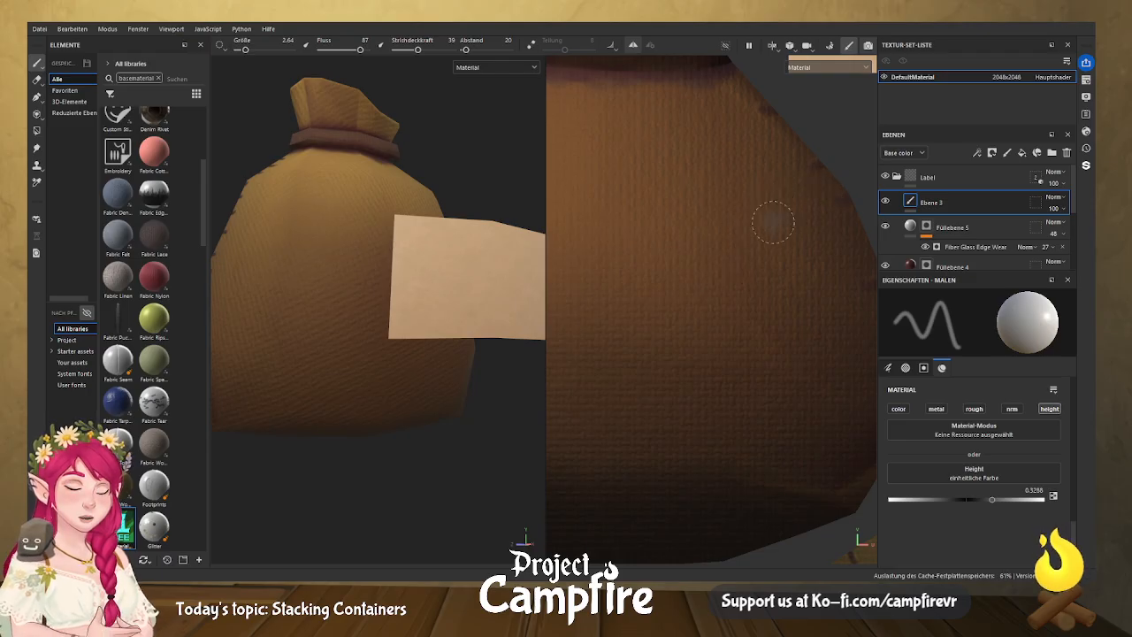
Switch the brush material of the paint layer Ebene 3 from the height channel to the color channel only.
{"action": "left_click_drag", "start_coordinate": [818, 157], "coordinate": [836, 177], "text": "alt"}
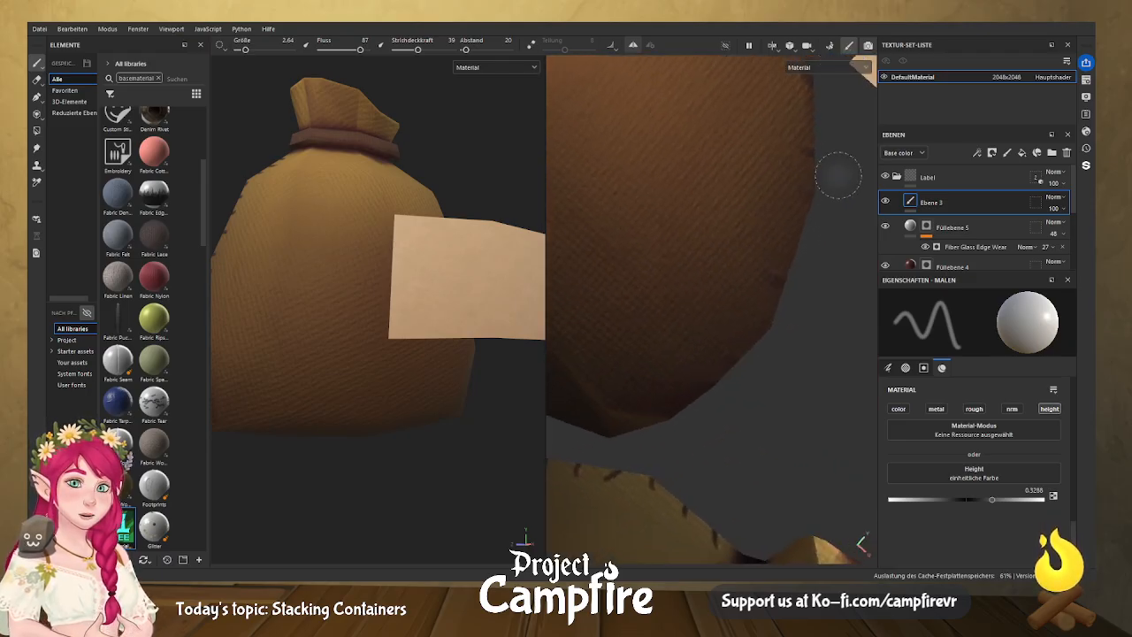
{"action": "mouse_move", "coordinate": [748, 236]}
{"action": "middle_mouse_down"}
{"action": "mouse_move", "coordinate": [543, 397]}
{"action": "mouse_move", "coordinate": [541, 358]}
{"action": "mouse_move", "coordinate": [510, 380]}
{"action": "middle_mouse_up"}
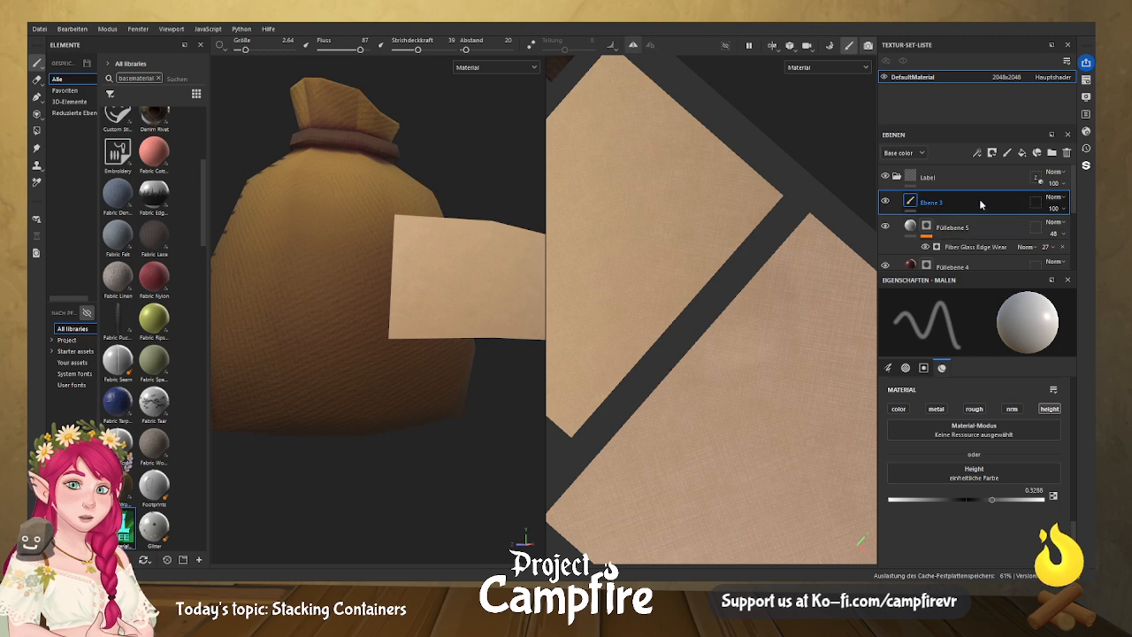
{"action": "left_click", "coordinate": [1049, 408]}
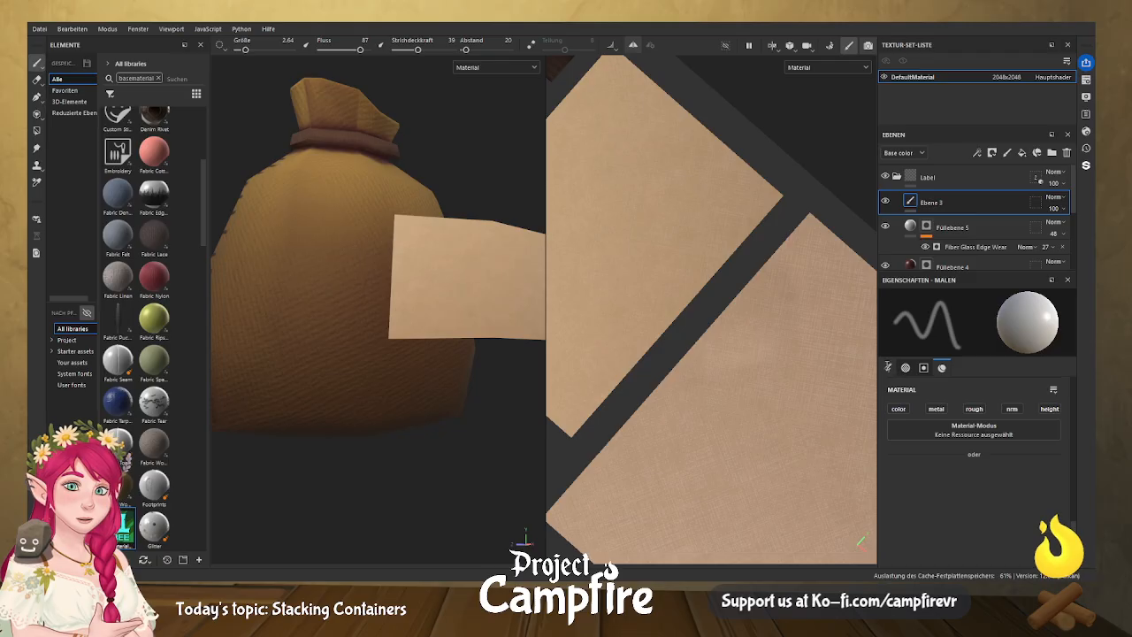
{"action": "left_click", "coordinate": [899, 408]}
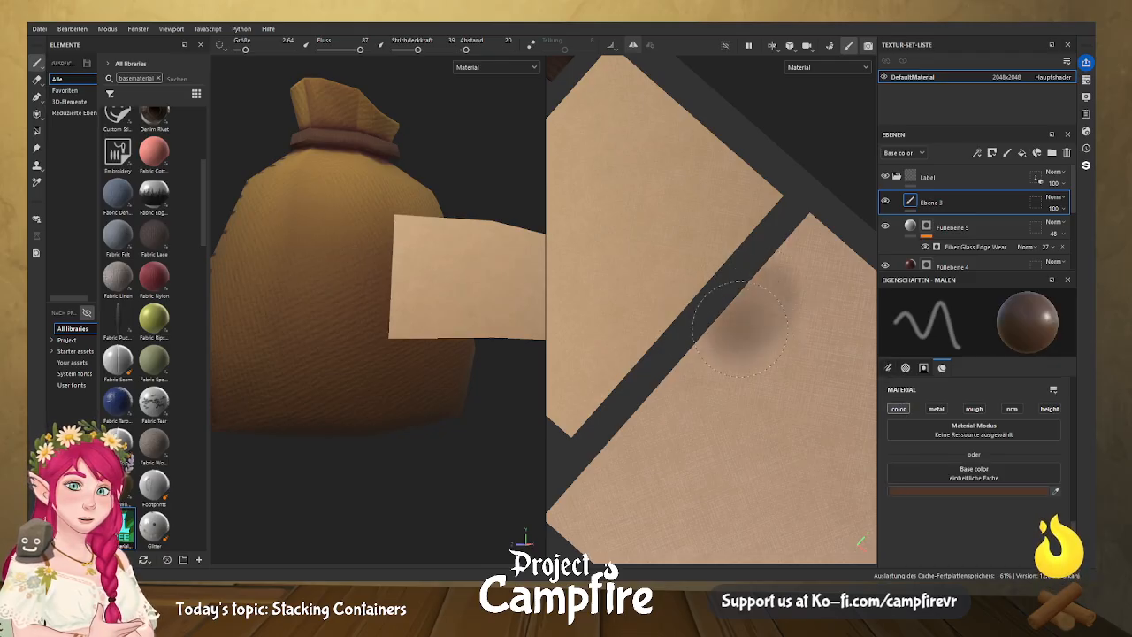
Try soft dark brown shading strokes along the facing edges of the two label pieces in the 2D view.
{"action": "scroll", "coordinate": [380, 283], "scroll_direction": "down", "scroll_amount": 5}
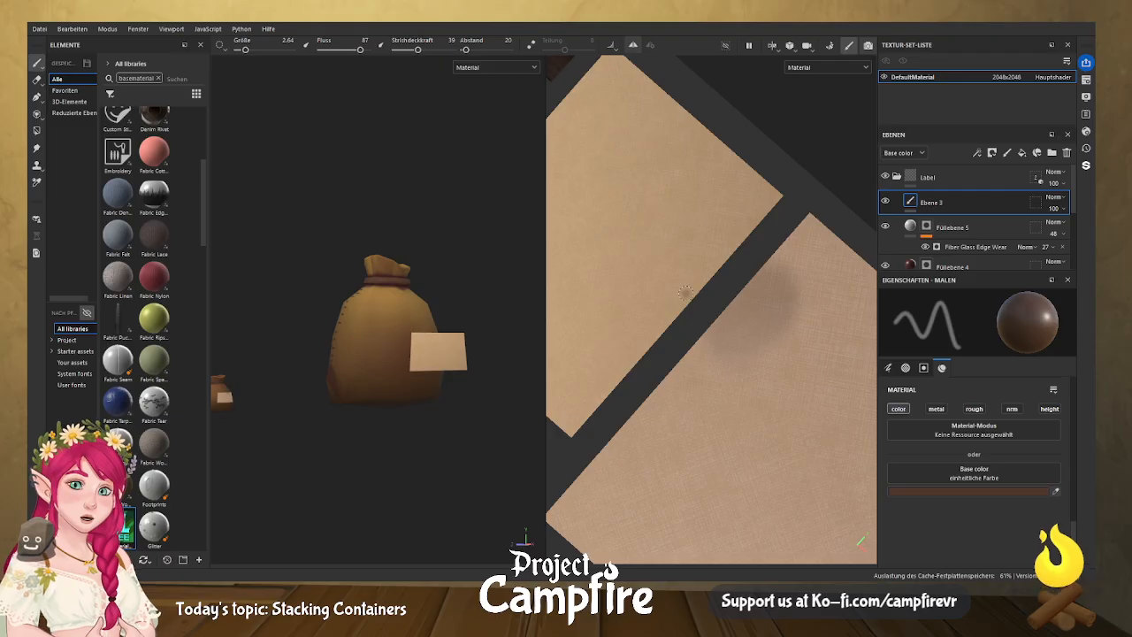
{"action": "left_click_drag", "start_coordinate": [674, 305], "coordinate": [688, 288]}
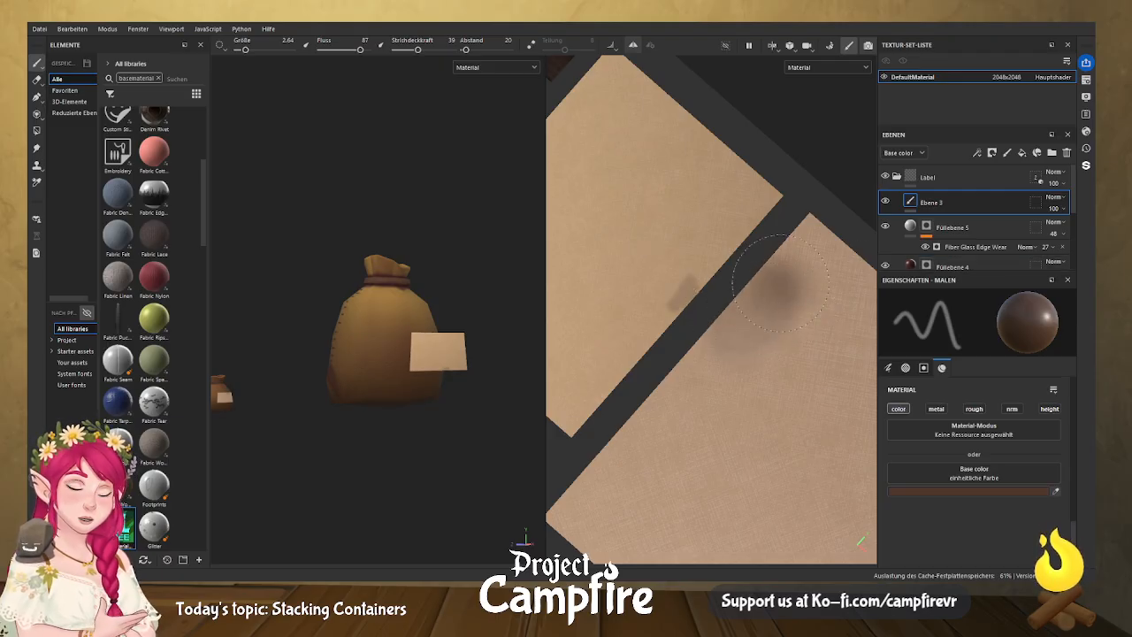
{"action": "left_click_drag", "start_coordinate": [776, 220], "coordinate": [805, 223], "text": "alt"}
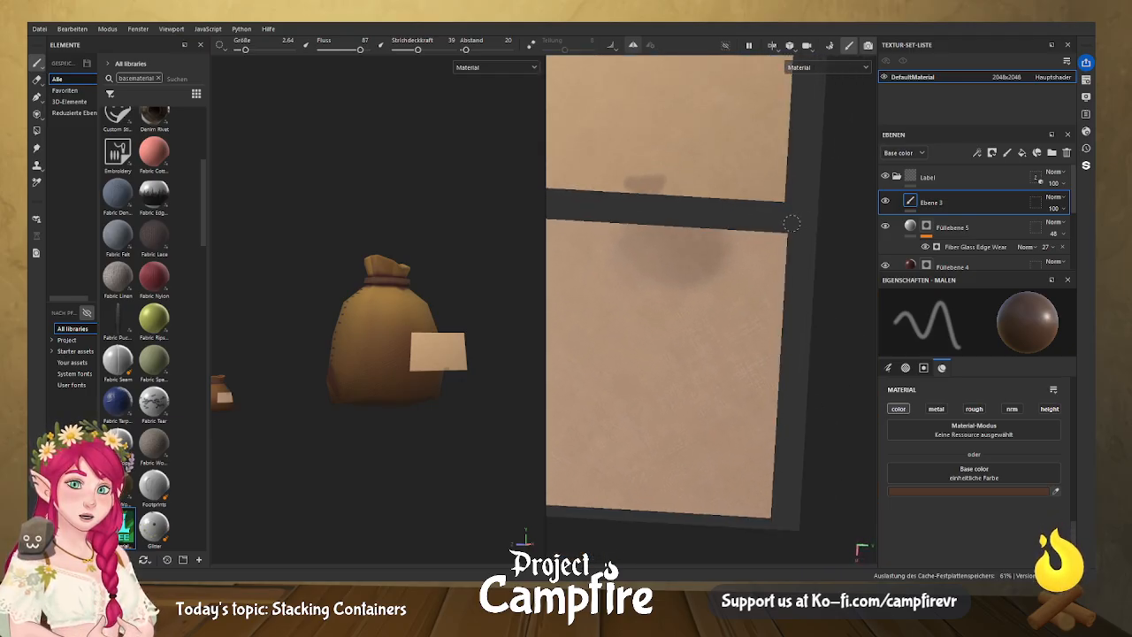
{"action": "left_click_drag", "start_coordinate": [545, 275], "coordinate": [216, 284]}
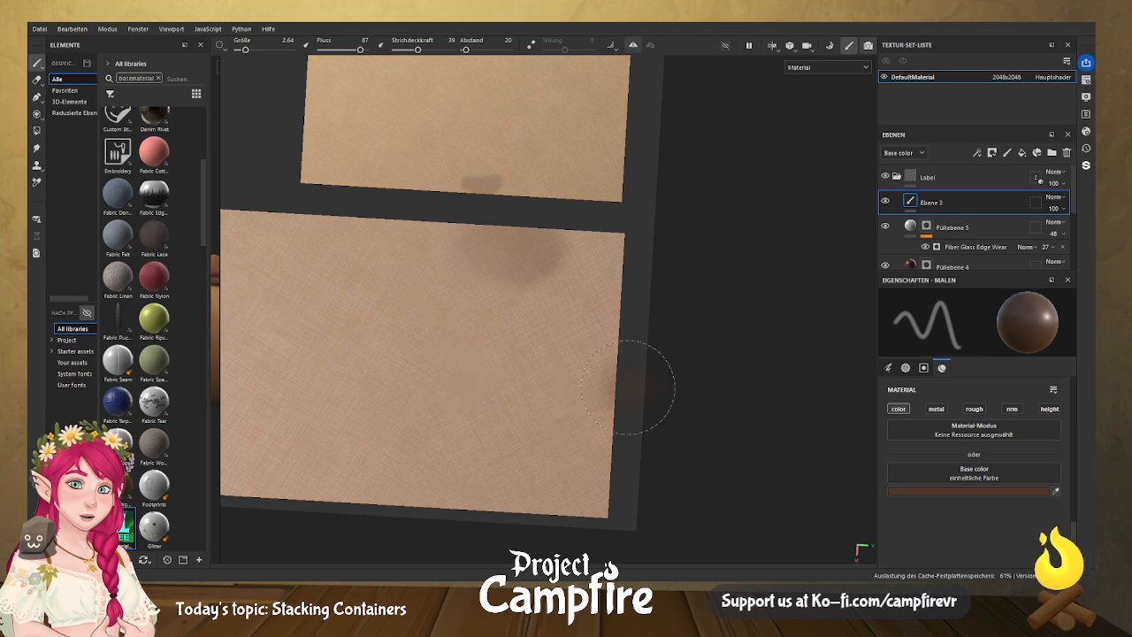
{"action": "mouse_move", "coordinate": [746, 342]}
{"action": "left_mouse_down", "text": "alt"}
{"action": "mouse_move", "coordinate": [734, 328]}
{"action": "mouse_move", "coordinate": [738, 336]}
{"action": "left_mouse_up", "text": "alt"}
{"action": "middle_click_drag", "start_coordinate": [714, 303], "coordinate": [885, 360]}
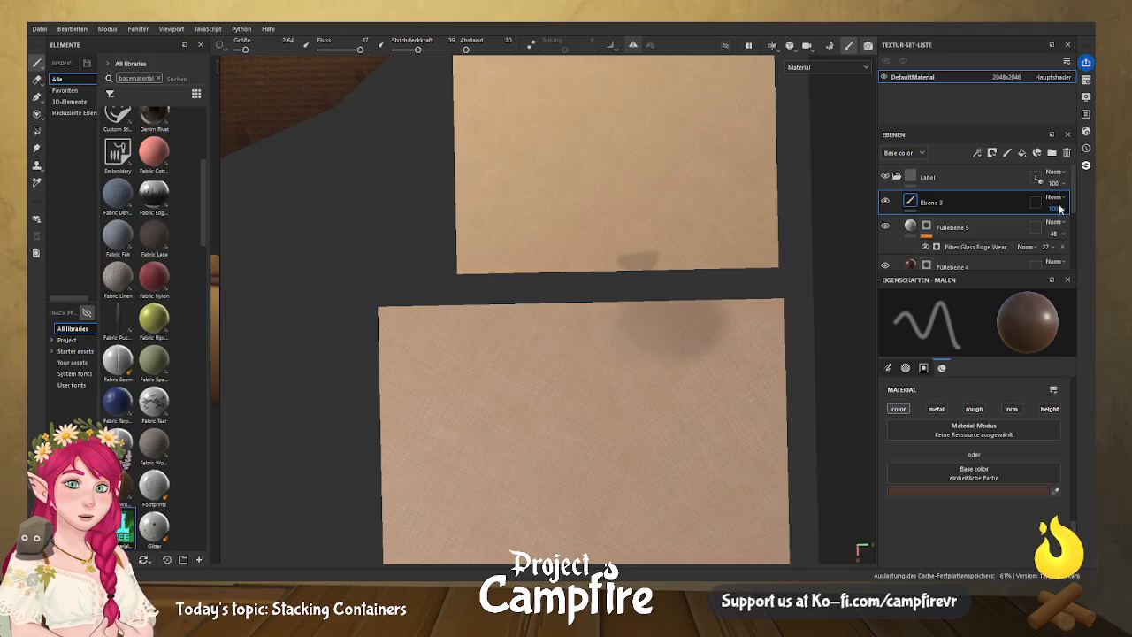
Delete the paint layer holding the test shading and add a new empty paint layer above Füllebene 5.
{"action": "left_click", "coordinate": [1068, 154]}
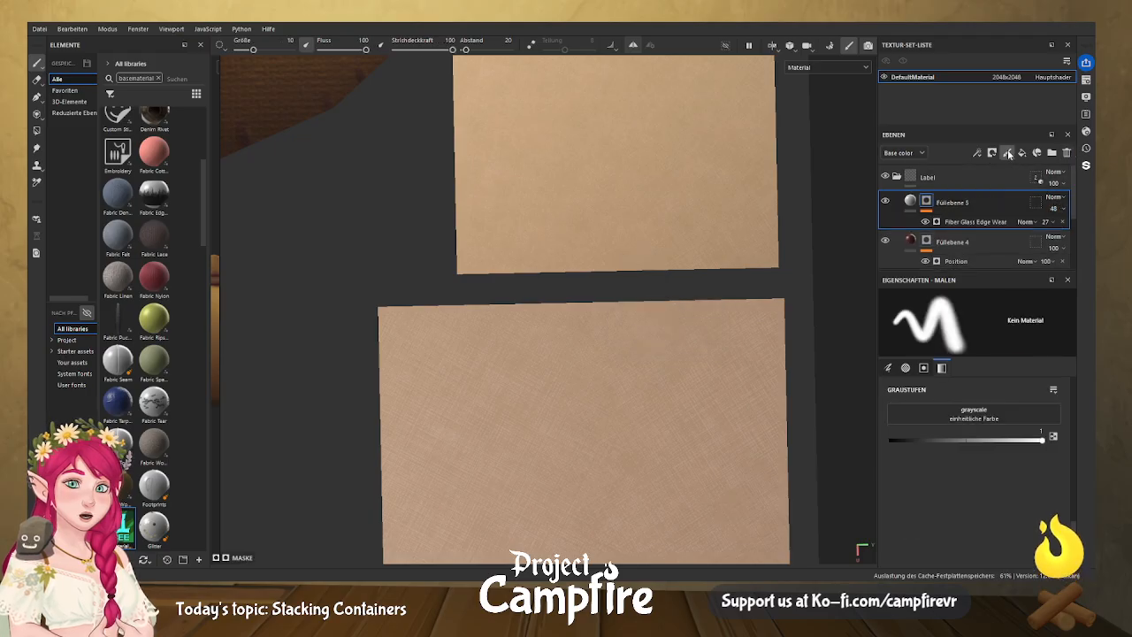
{"action": "left_click", "coordinate": [1008, 153]}
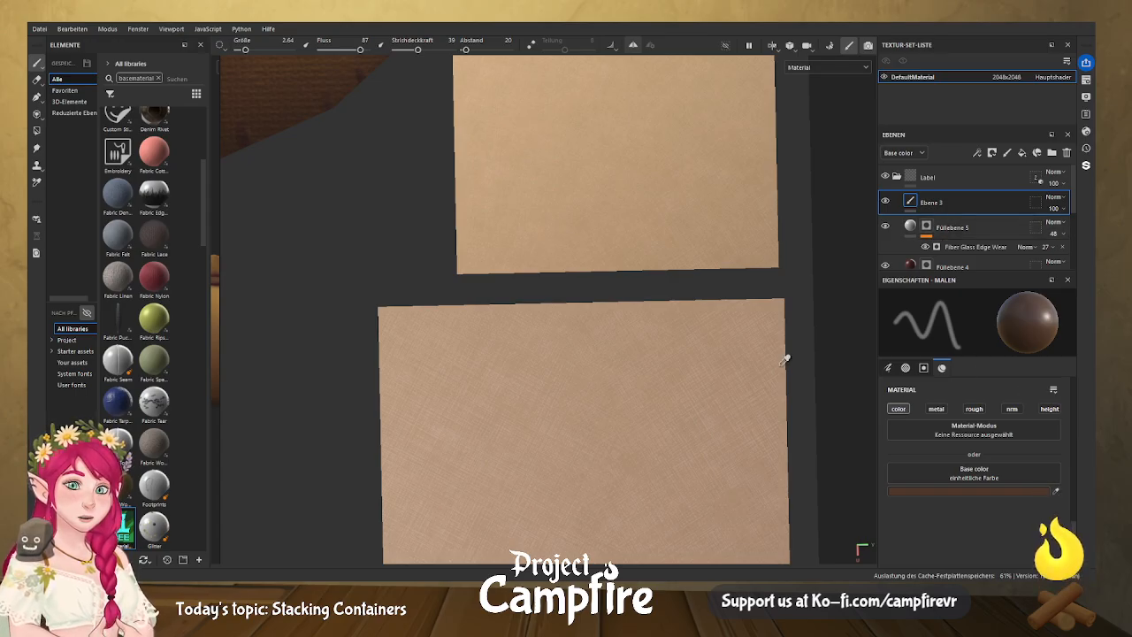
Sample the label's beige as the brush's base color and reduce the brush size to 0.93.
{"action": "left_click", "coordinate": [743, 299]}
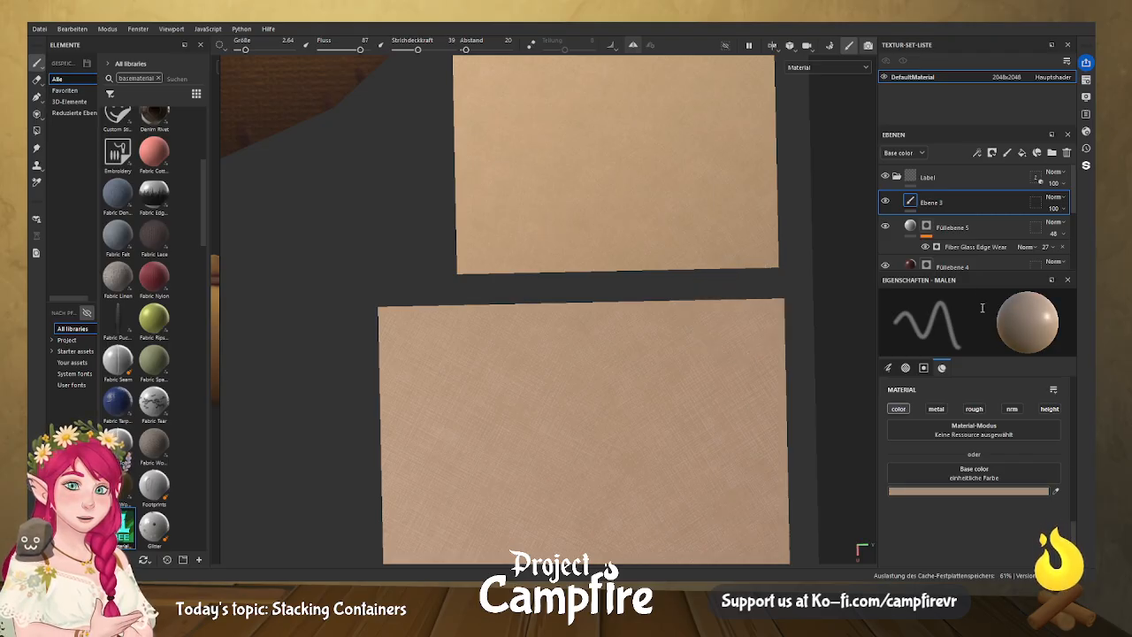
{"action": "left_click", "coordinate": [888, 367]}
{"action": "scroll", "coordinate": [991, 456], "scroll_direction": "up", "scroll_amount": 5}
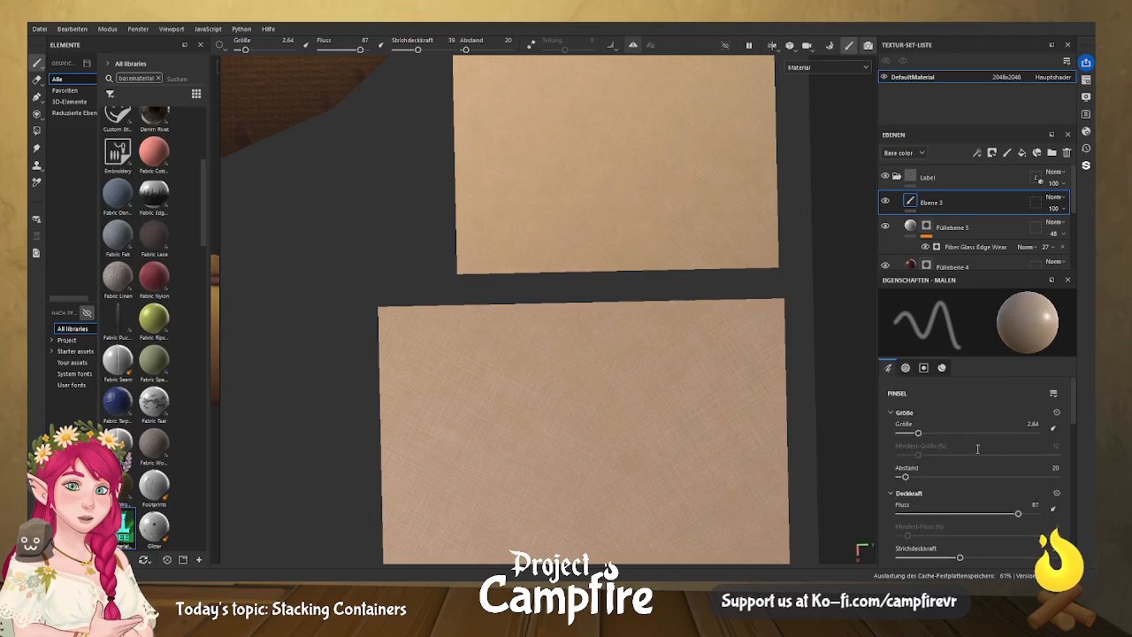
{"action": "left_click_drag", "start_coordinate": [916, 431], "coordinate": [903, 433]}
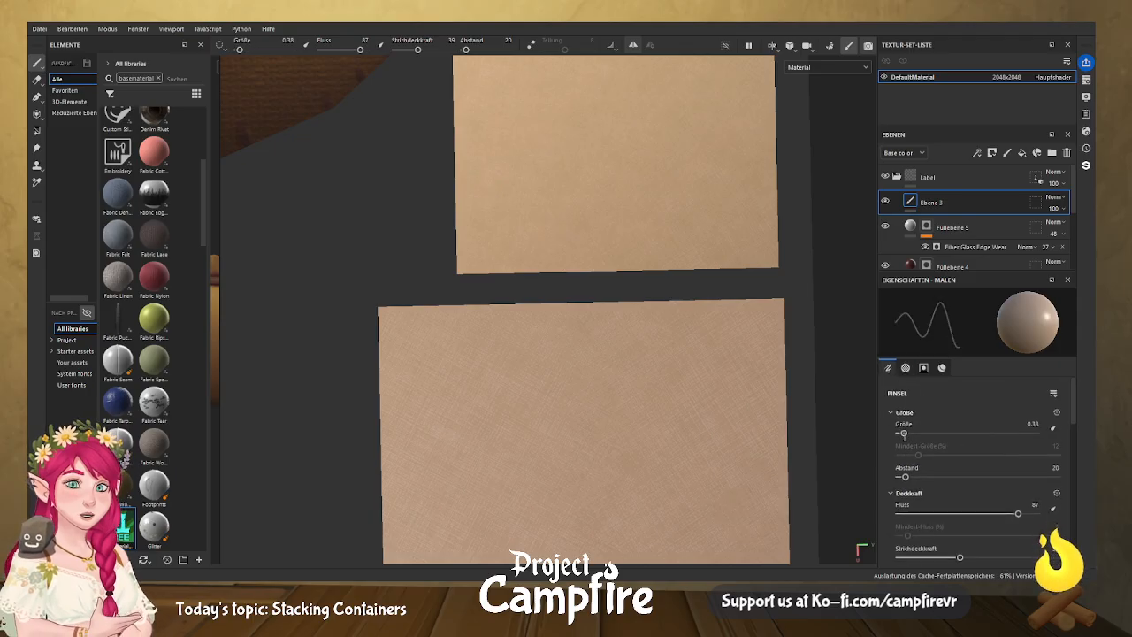
{"action": "left_click_drag", "start_coordinate": [903, 433], "coordinate": [908, 433]}
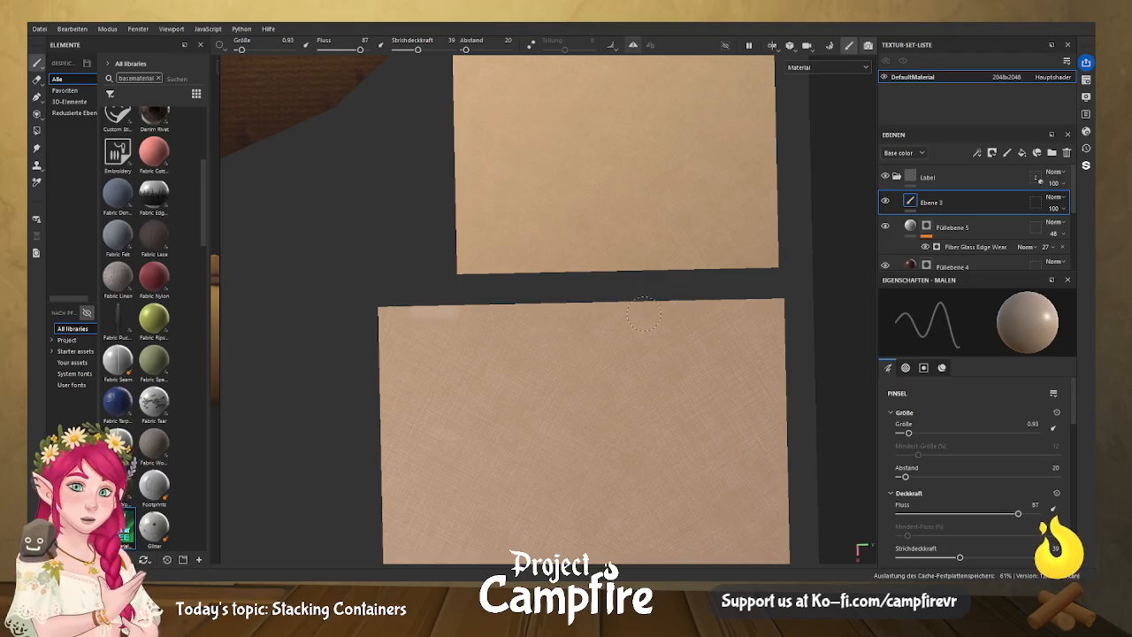
Set the brush to size 0.33 and stroke opacity 100, with a darker grey-brown base color.
{"action": "scroll", "coordinate": [1072, 452], "scroll_direction": "down", "scroll_amount": 5}
{"action": "scroll", "coordinate": [1072, 452], "scroll_direction": "down", "scroll_amount": 5}
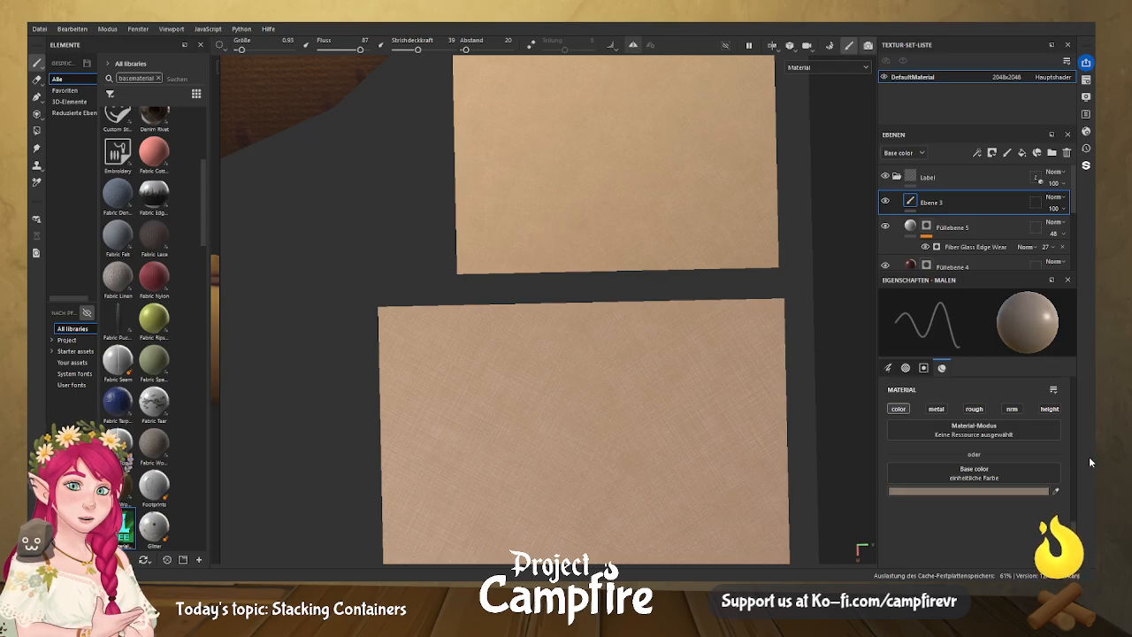
{"action": "scroll", "coordinate": [1068, 413], "scroll_direction": "up", "scroll_amount": 6}
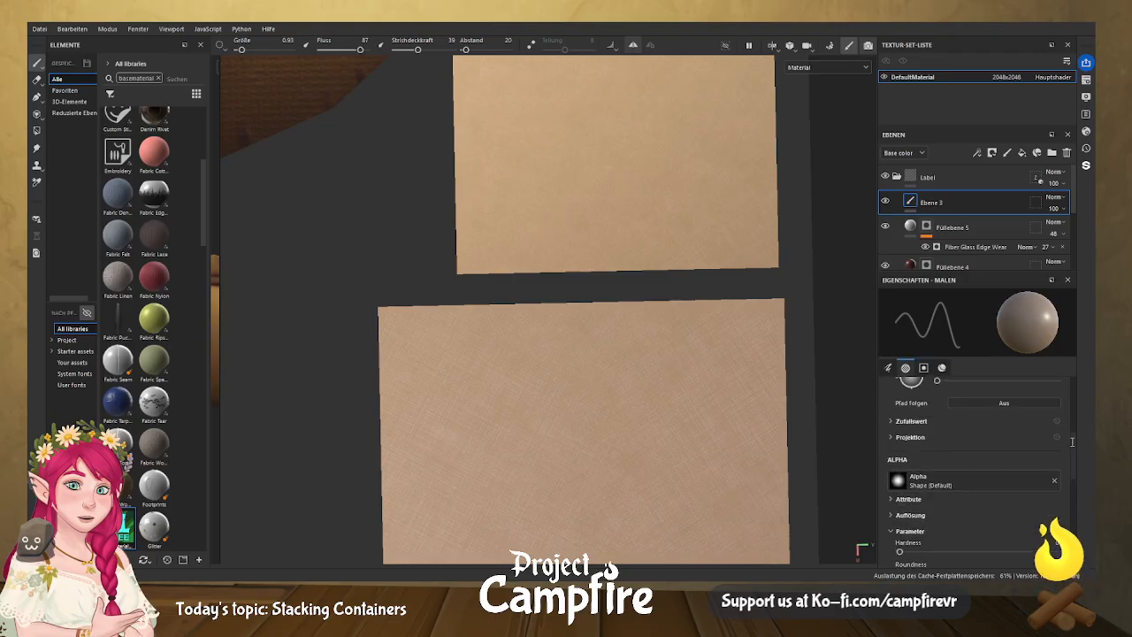
{"action": "scroll", "coordinate": [1068, 412], "scroll_direction": "up", "scroll_amount": 2}
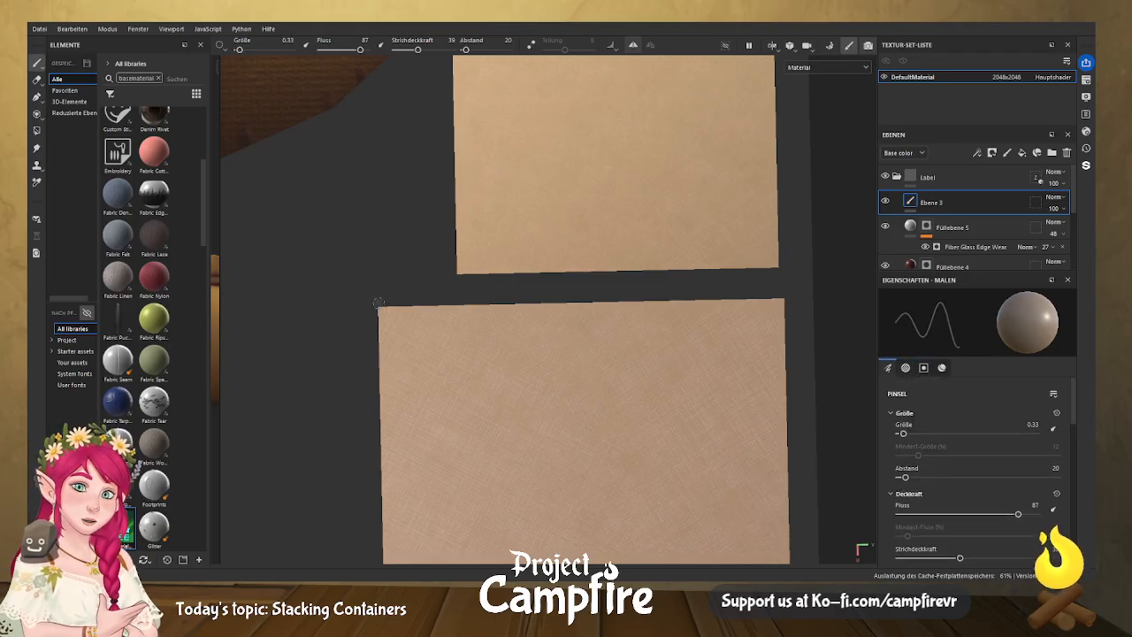
{"action": "scroll", "coordinate": [1070, 421], "scroll_direction": "down", "scroll_amount": 2}
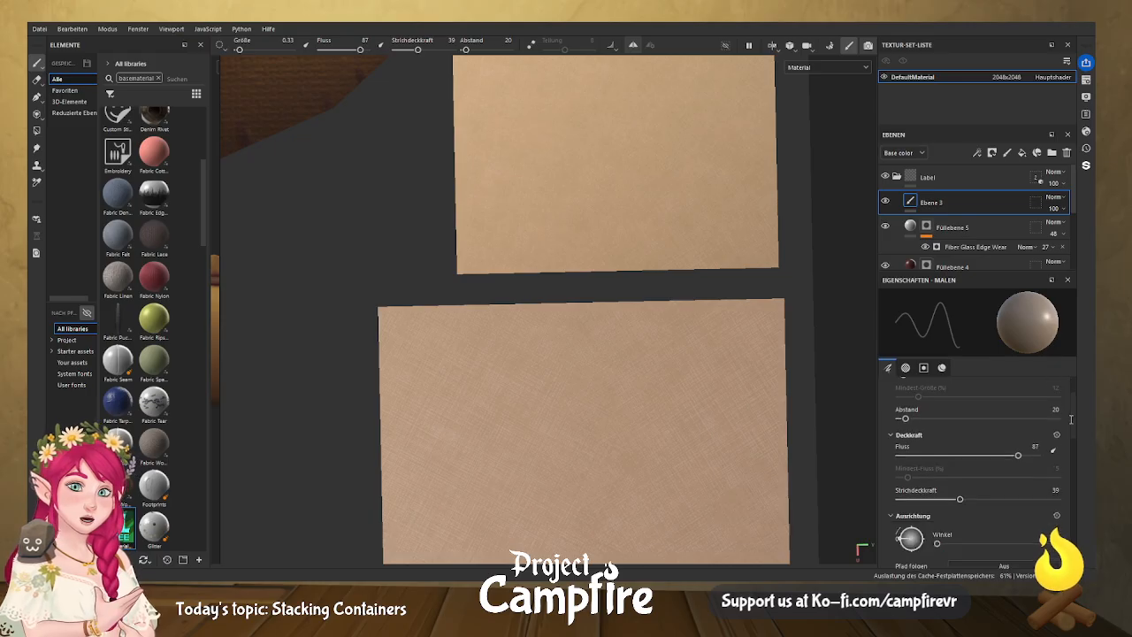
{"action": "scroll", "coordinate": [964, 491], "scroll_direction": "up", "scroll_amount": 1}
{"action": "left_click_drag", "start_coordinate": [960, 493], "coordinate": [1067, 501]}
{"action": "scroll", "coordinate": [1061, 508], "scroll_direction": "down", "scroll_amount": 10}
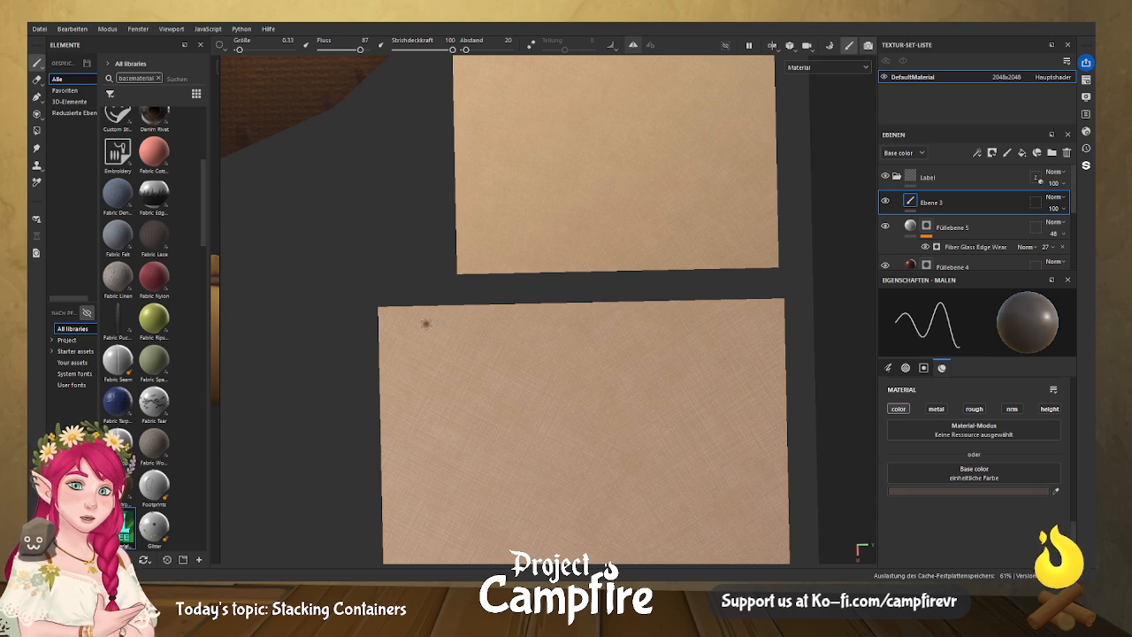
Try a dark stroke at the upper end of the lower label piece's left edge, and undo it.
{"action": "left_click_drag", "start_coordinate": [379, 336], "coordinate": [375, 309]}
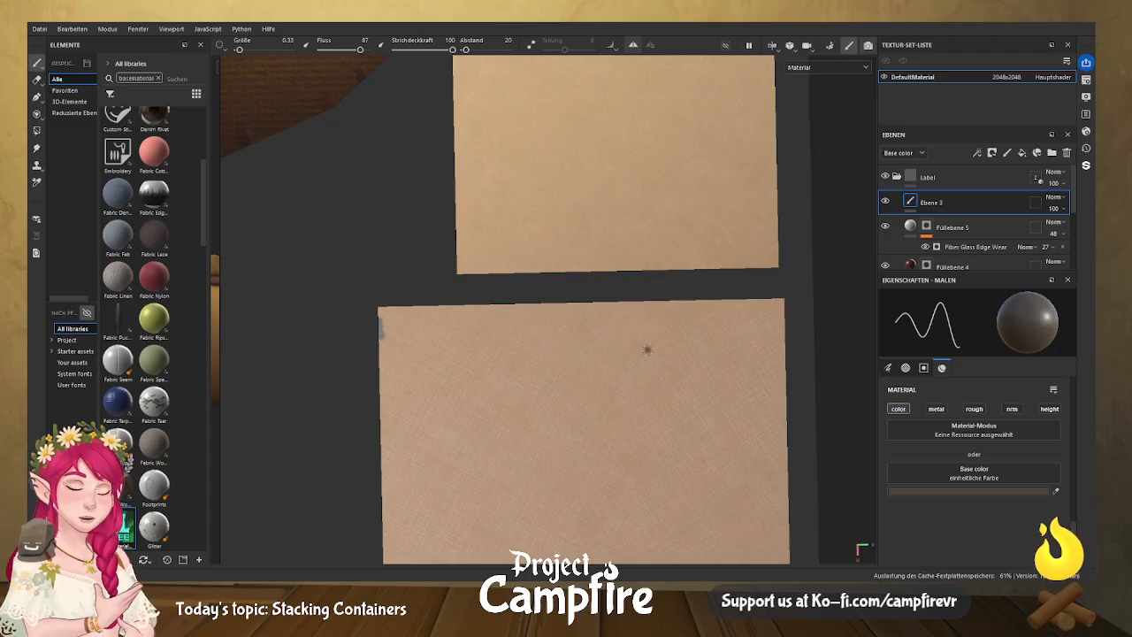
{"action": "key", "text": "ctrl+z"}
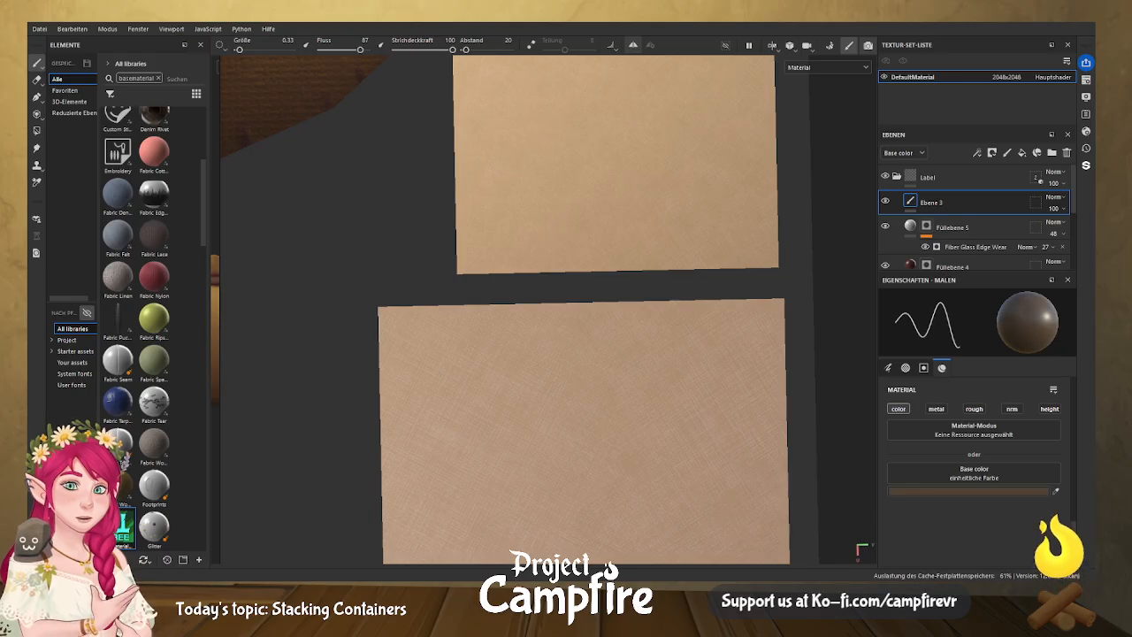
Reduce the brush size to 0.16 for thinner edge strokes.
{"action": "scroll", "coordinate": [1070, 517], "scroll_direction": "up", "scroll_amount": 6}
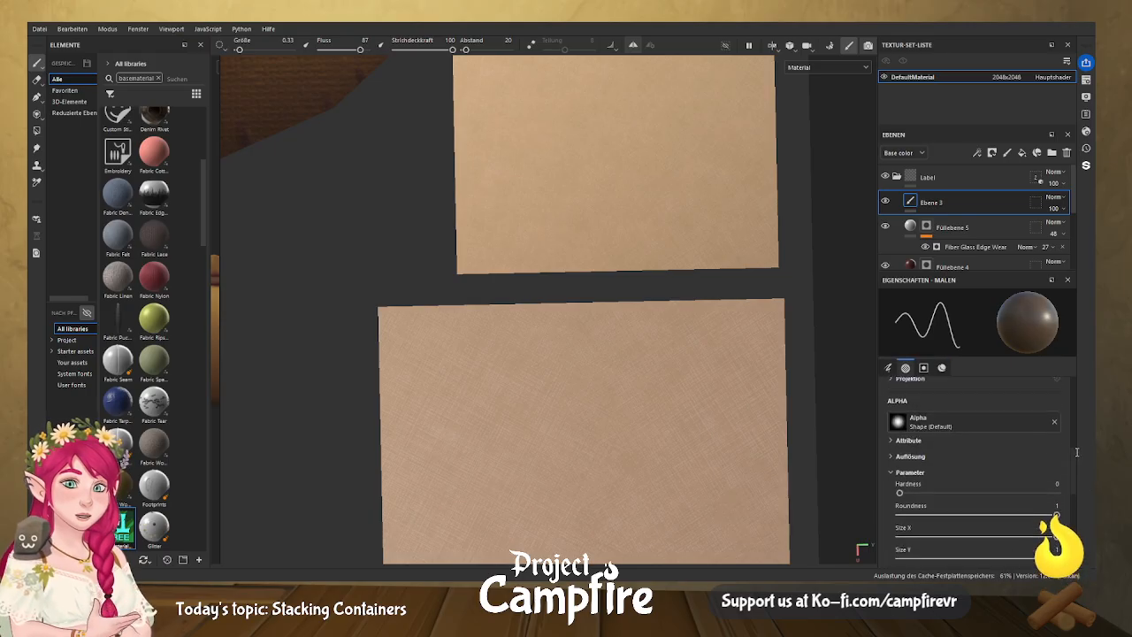
{"action": "scroll", "coordinate": [1075, 428], "scroll_direction": "down", "scroll_amount": 6}
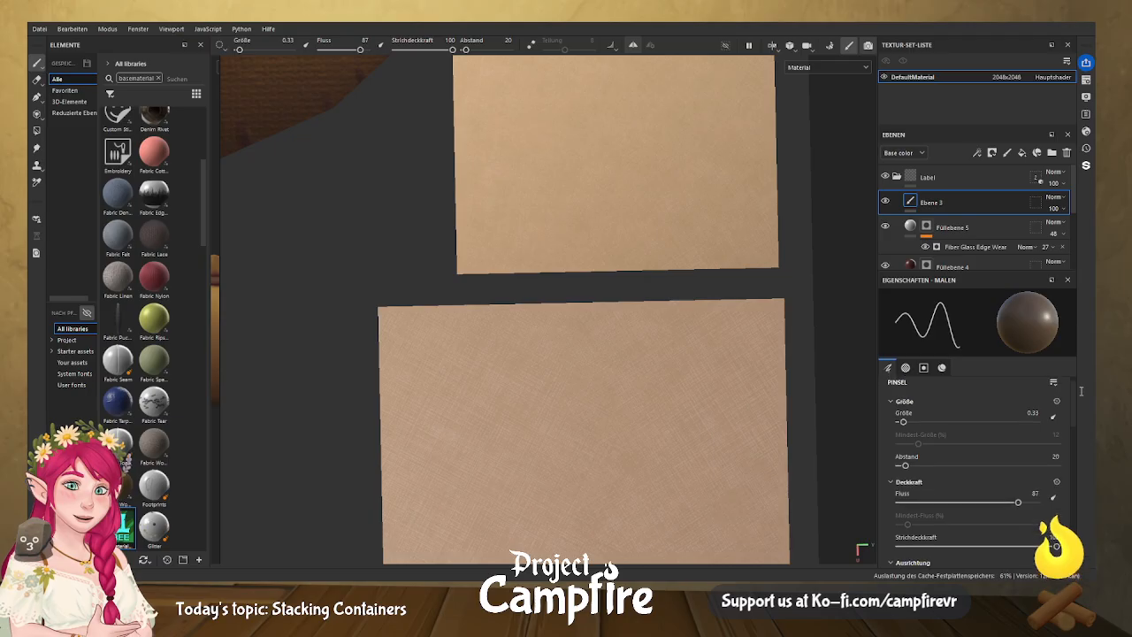
{"action": "scroll", "coordinate": [1072, 476], "scroll_direction": "up", "scroll_amount": 3}
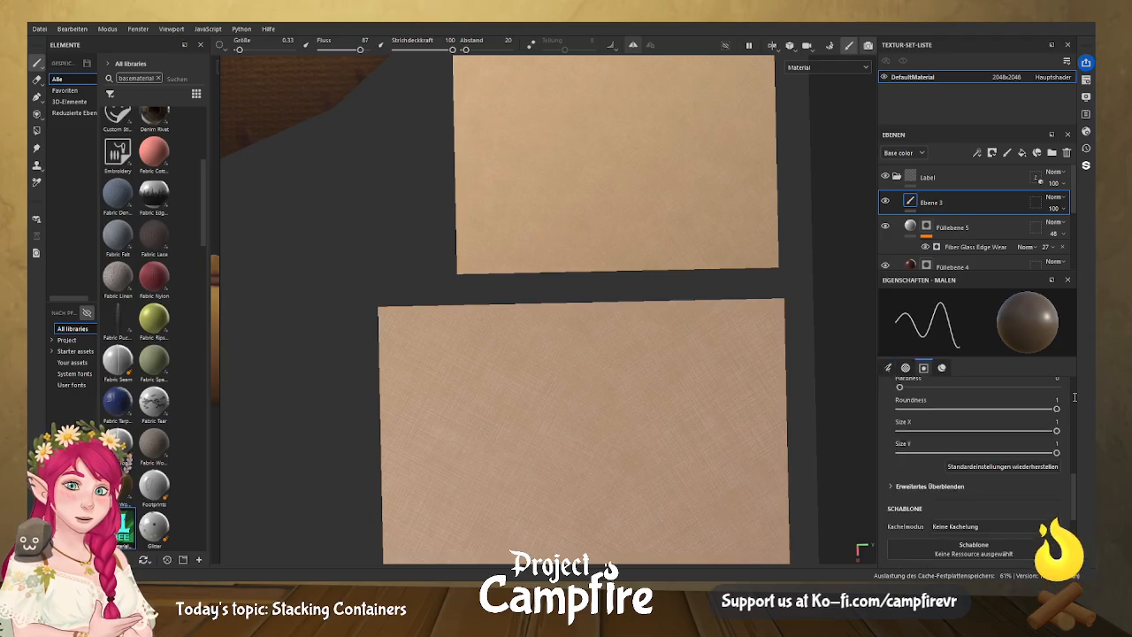
{"action": "scroll", "coordinate": [1072, 475], "scroll_direction": "up", "scroll_amount": 5}
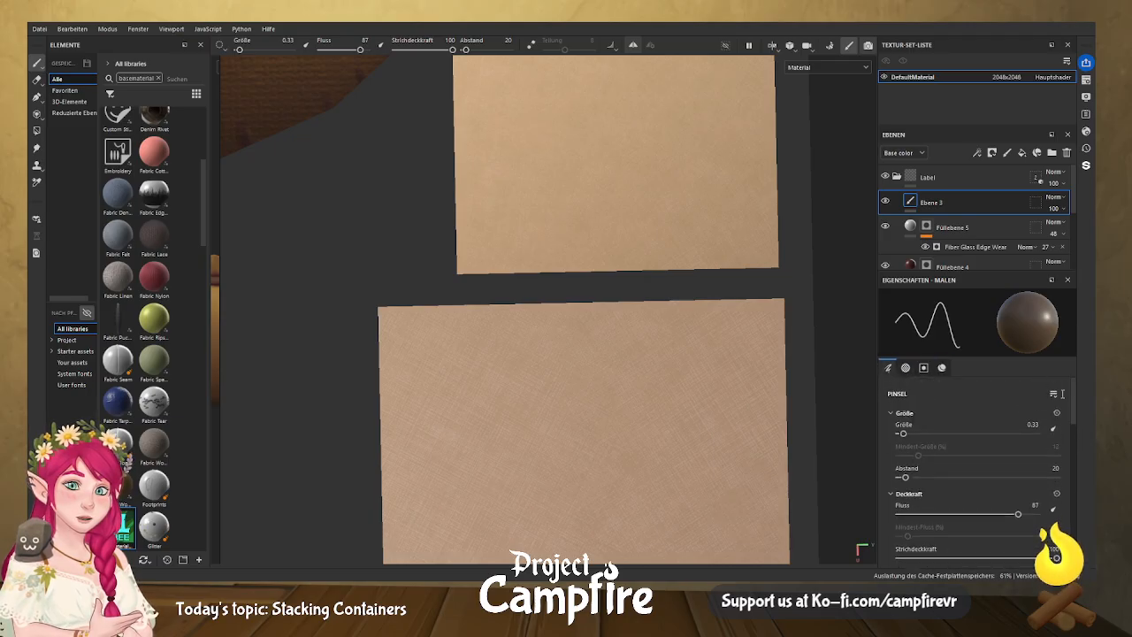
{"action": "left_click_drag", "start_coordinate": [902, 432], "coordinate": [901, 432]}
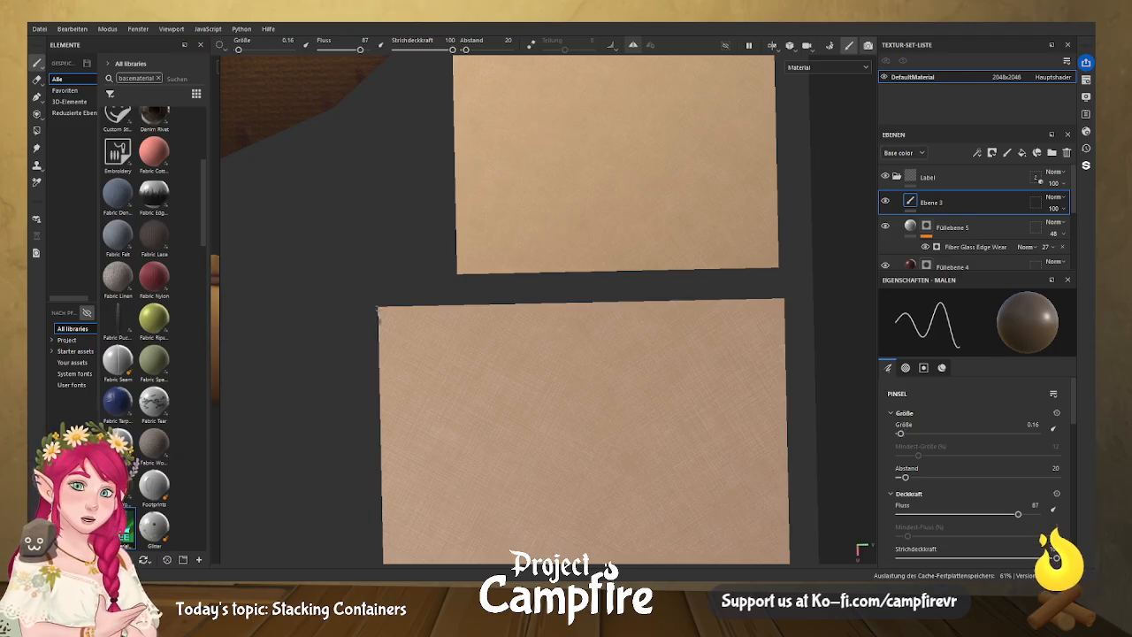
Paint thin, irregular dark brown wear marks along the side edges and corners of the lower label piece.
{"action": "left_click_drag", "start_coordinate": [378, 303], "coordinate": [381, 390]}
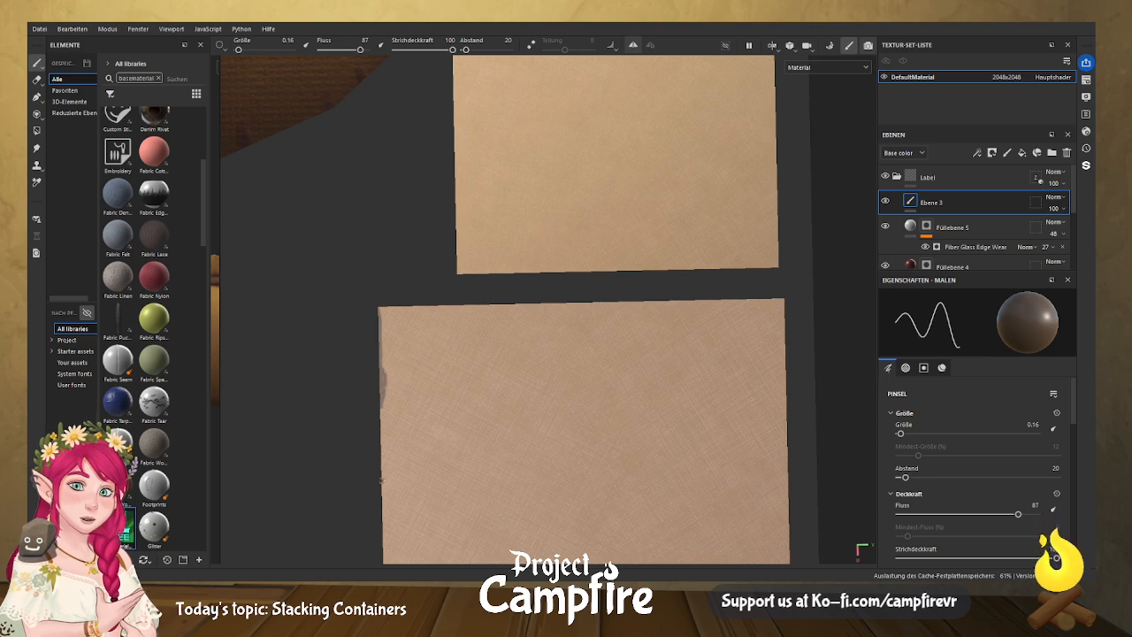
{"action": "left_click_drag", "start_coordinate": [376, 441], "coordinate": [389, 561]}
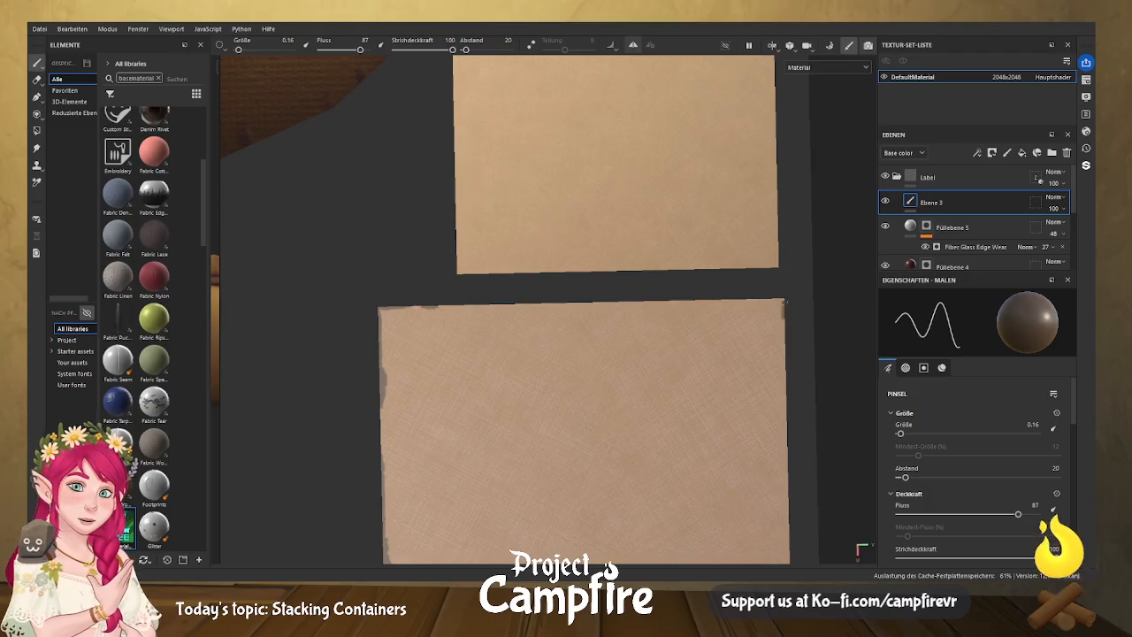
{"action": "mouse_move", "coordinate": [784, 350]}
{"action": "left_mouse_down"}
{"action": "mouse_move", "coordinate": [781, 373]}
{"action": "mouse_move", "coordinate": [786, 354]}
{"action": "left_mouse_up"}
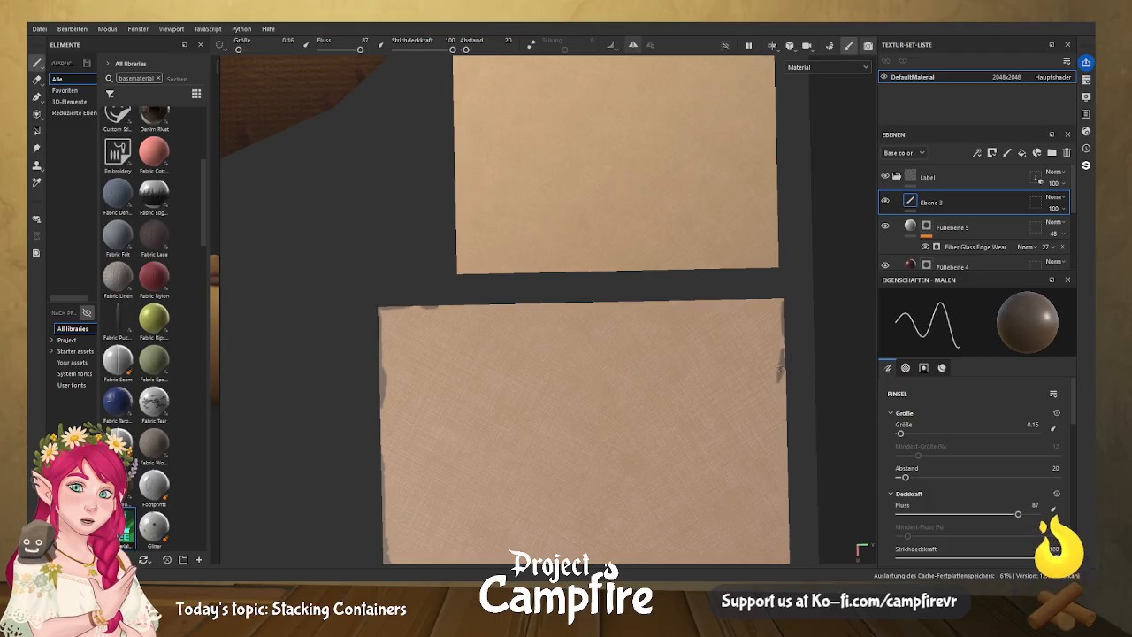
{"action": "left_click_drag", "start_coordinate": [786, 379], "coordinate": [787, 390]}
{"action": "mouse_move", "coordinate": [785, 442]}
{"action": "left_mouse_down"}
{"action": "mouse_move", "coordinate": [786, 474]}
{"action": "mouse_move", "coordinate": [786, 460]}
{"action": "left_mouse_up"}
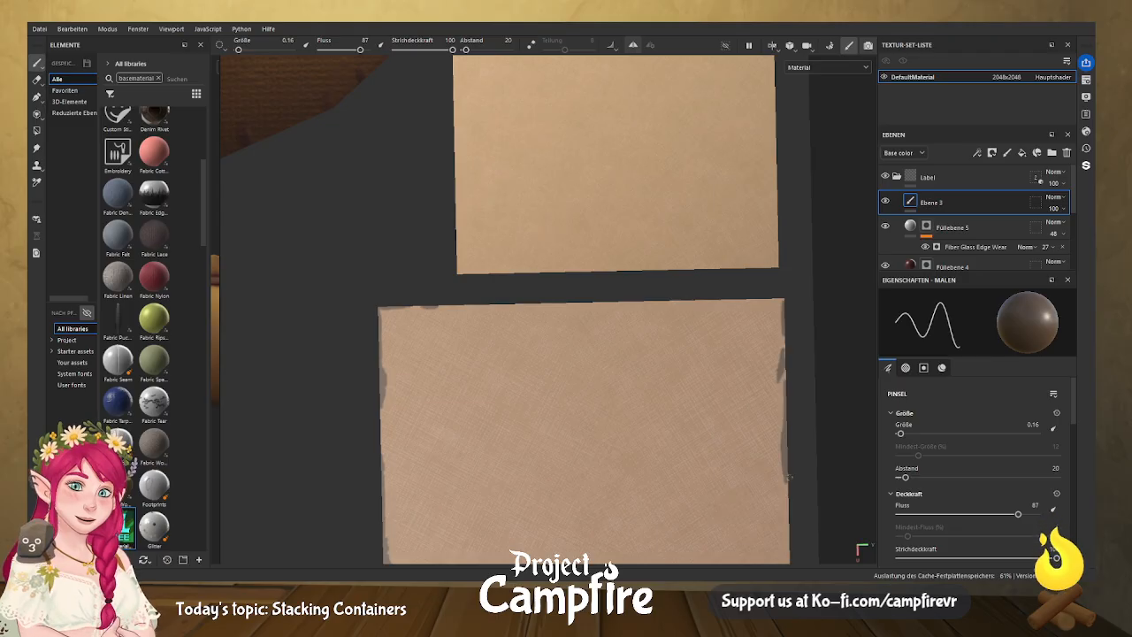
{"action": "left_click_drag", "start_coordinate": [787, 498], "coordinate": [786, 564]}
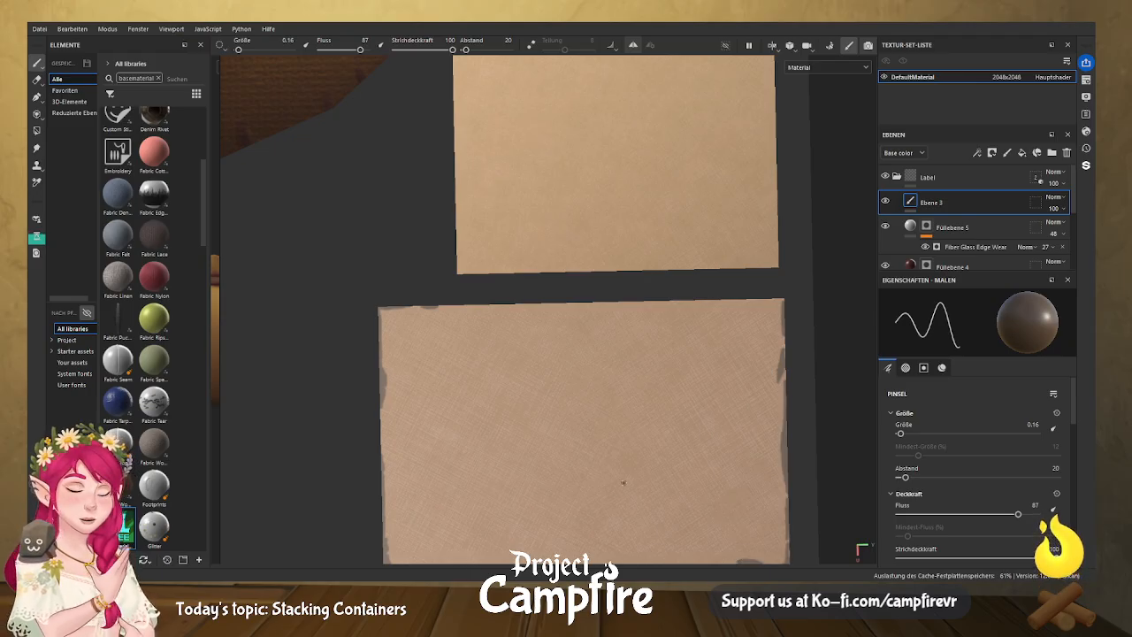
Erase the stray dark blob near the lower right corner of the lower label piece.
{"action": "mouse_move", "coordinate": [618, 487]}
{"action": "middle_mouse_down"}
{"action": "mouse_move", "coordinate": [619, 401]}
{"action": "mouse_move", "coordinate": [508, 407]}
{"action": "middle_mouse_up"}
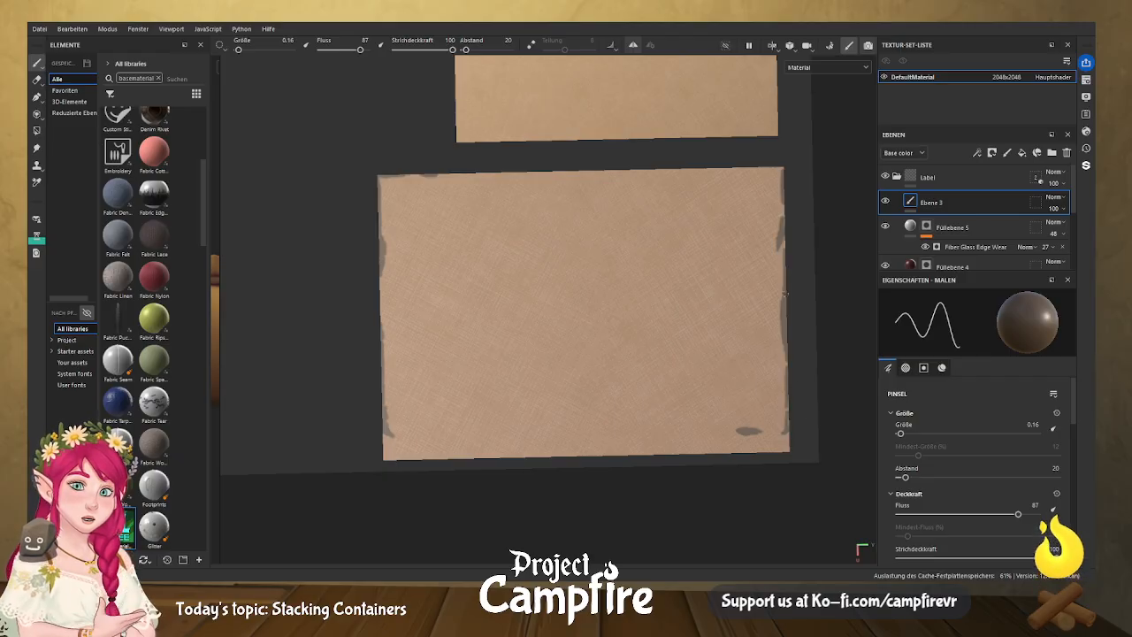
{"action": "key", "text": "e"}
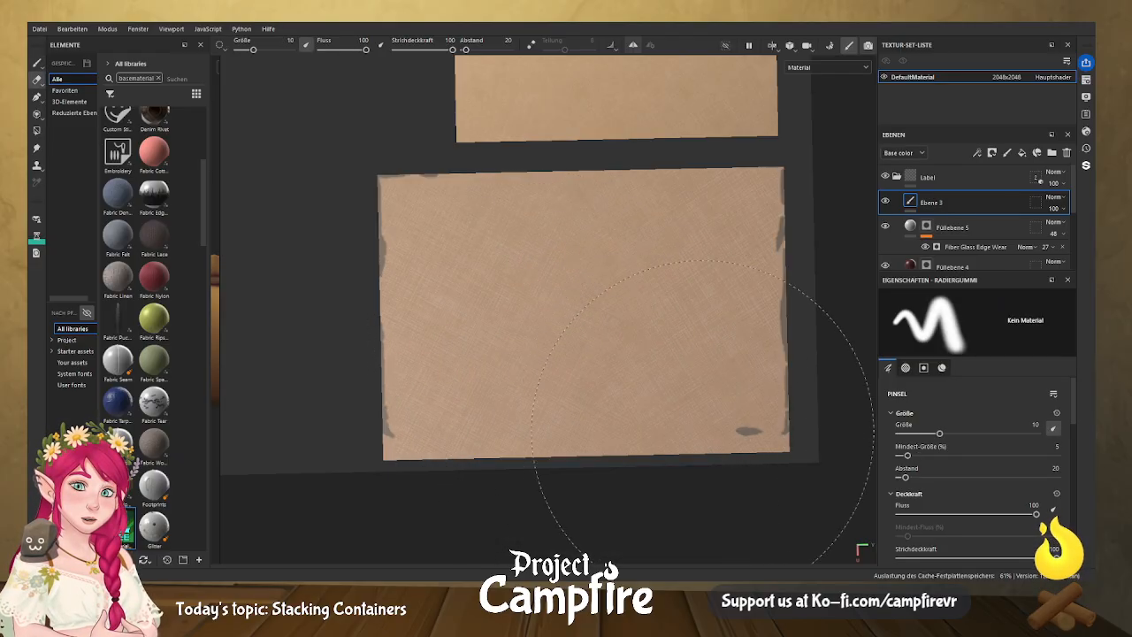
{"action": "left_click", "coordinate": [706, 424]}
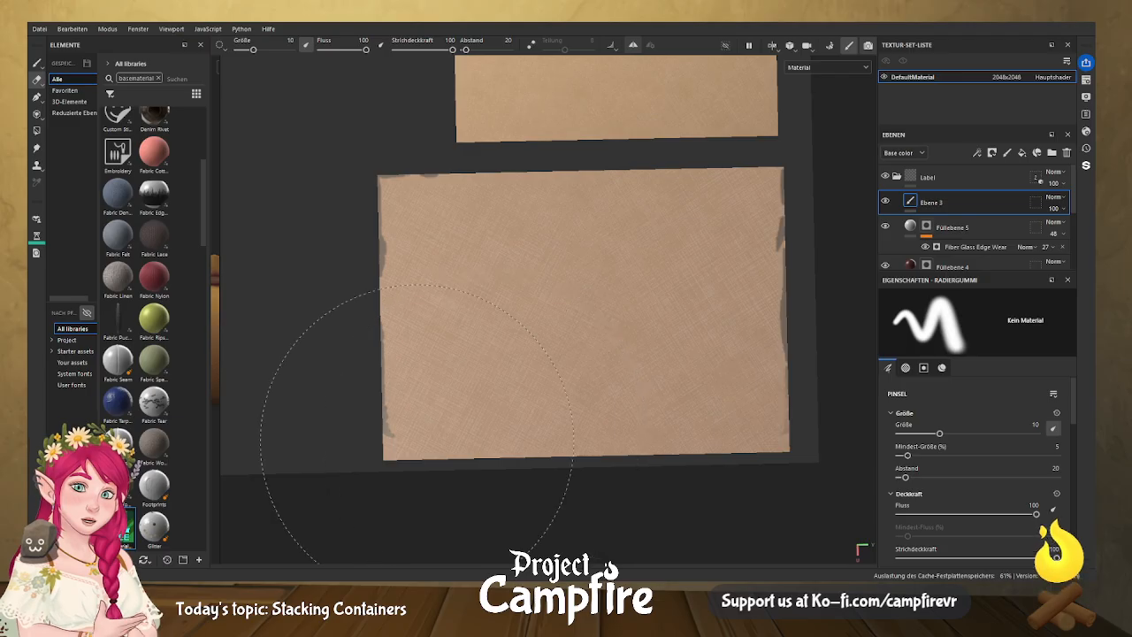
Erase the wear at the lower left corner and paint dark marks with a short crack along the lower label piece's lower edge.
{"action": "left_click", "coordinate": [458, 447]}
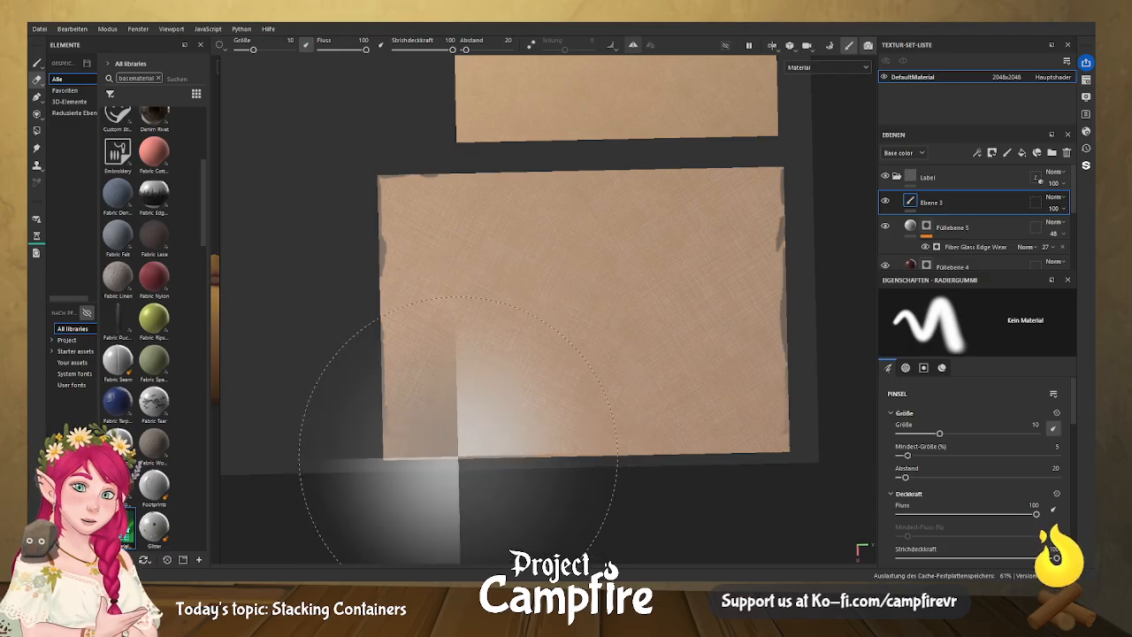
{"action": "key", "text": "p"}
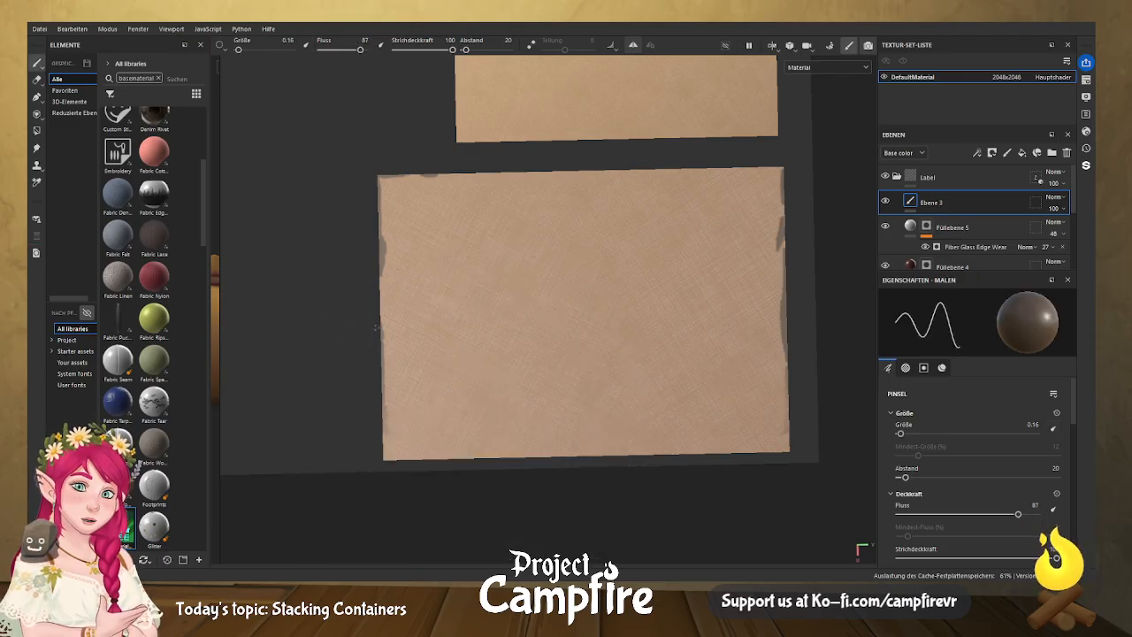
{"action": "mouse_move", "coordinate": [382, 431]}
{"action": "left_mouse_down"}
{"action": "mouse_move", "coordinate": [385, 460]}
{"action": "mouse_move", "coordinate": [610, 451]}
{"action": "left_mouse_up"}
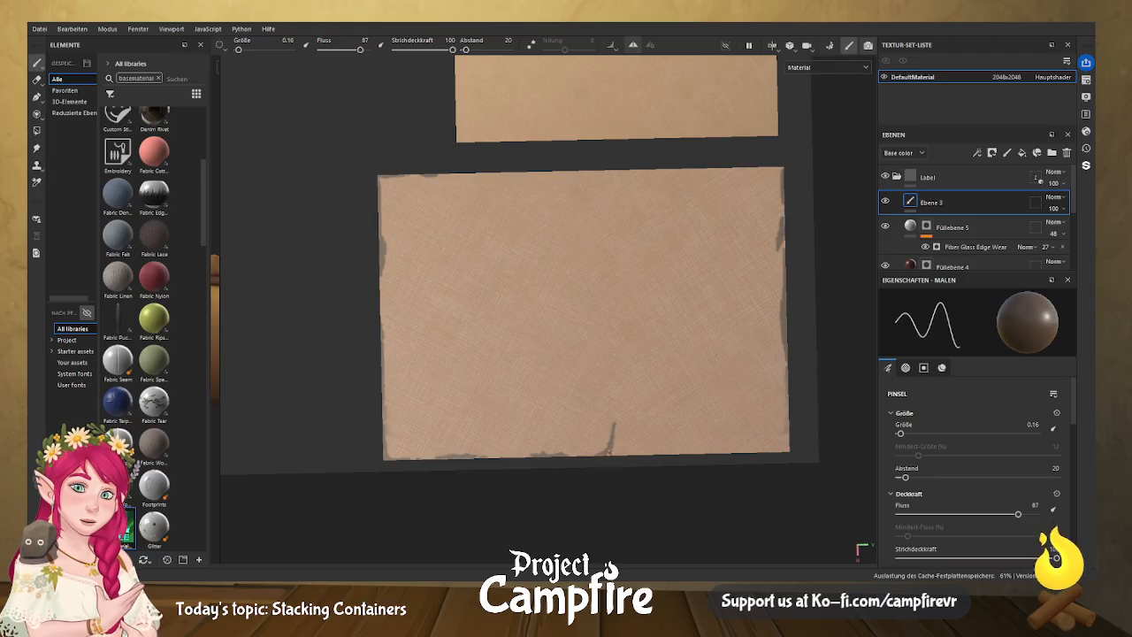
{"action": "left_click_drag", "start_coordinate": [637, 457], "coordinate": [776, 451]}
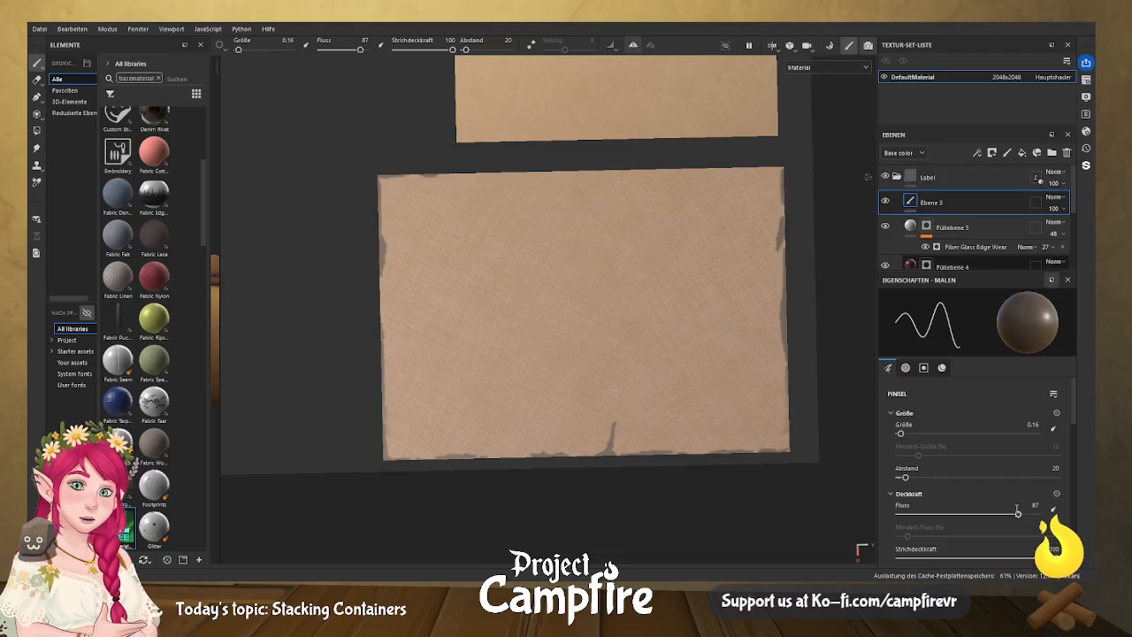
Switch the paint to a light tan base color at 33 stroke opacity and highlight the crack in the lower edge.
{"action": "scroll", "coordinate": [1070, 470], "scroll_direction": "down", "scroll_amount": 5}
{"action": "left_click", "coordinate": [942, 367]}
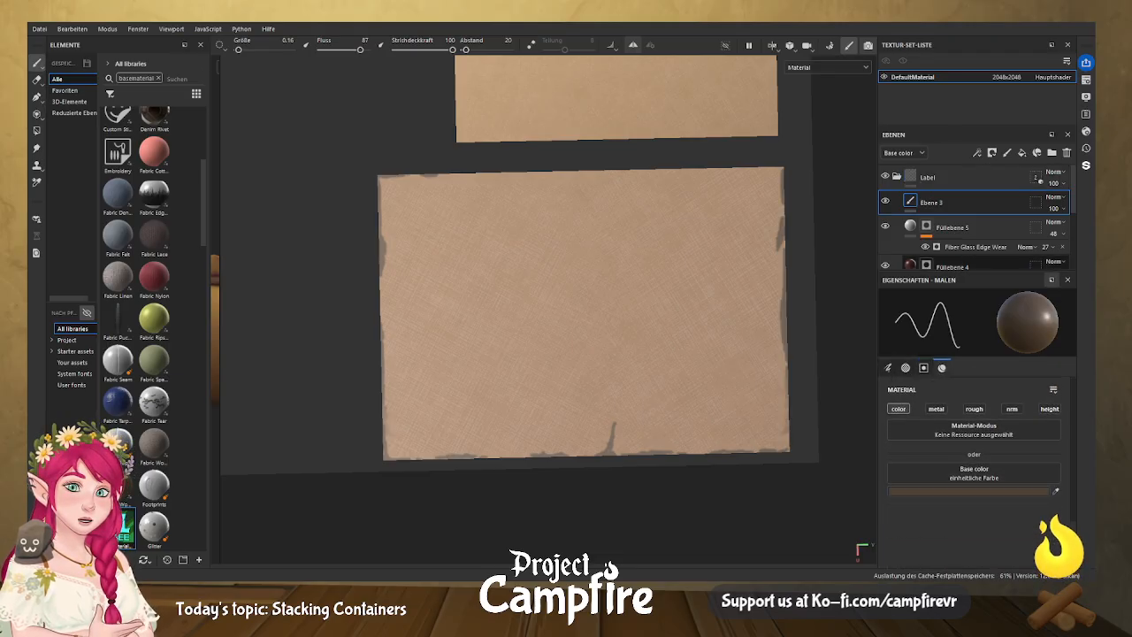
{"action": "left_click", "coordinate": [756, 421]}
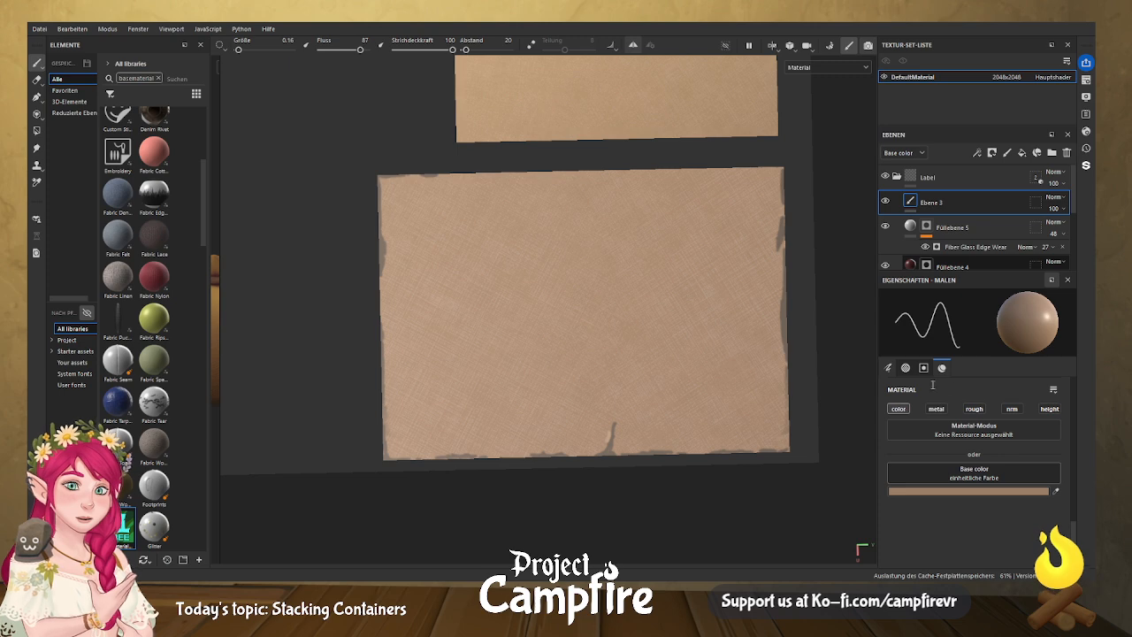
{"action": "scroll", "coordinate": [951, 440], "scroll_direction": "up", "scroll_amount": 6}
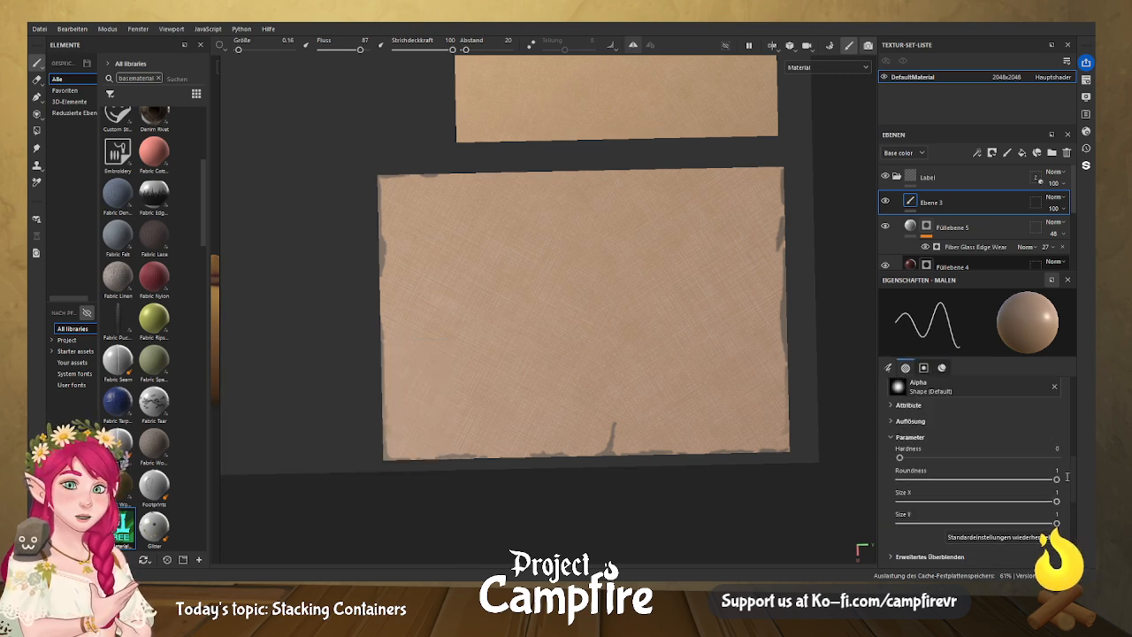
{"action": "left_click", "coordinate": [951, 440]}
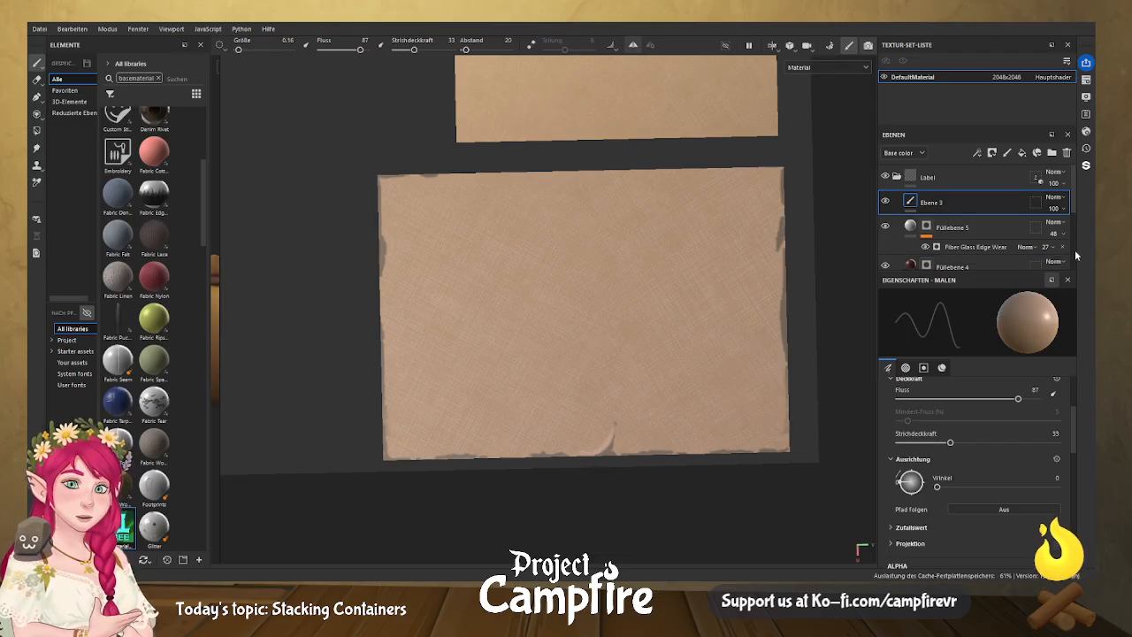
Reduce the opacity of the Füllebene 5 layer to 13 to soften the fiber pattern on the label.
{"action": "scroll", "coordinate": [1072, 208], "scroll_direction": "down", "scroll_amount": 2}
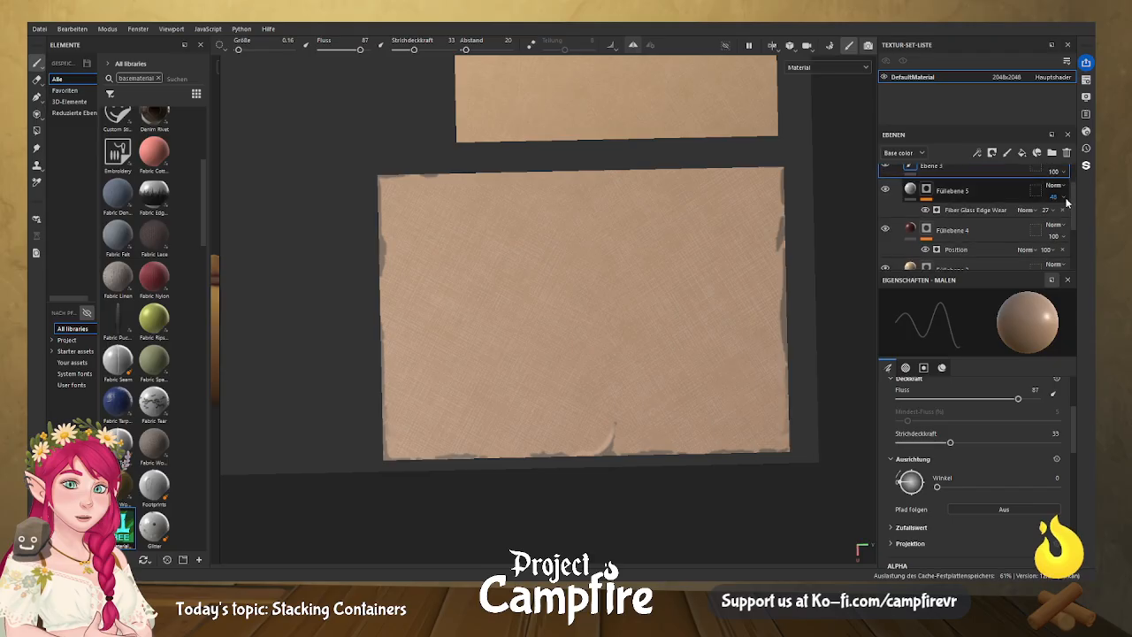
{"action": "left_click_drag", "start_coordinate": [1065, 209], "coordinate": [1055, 218]}
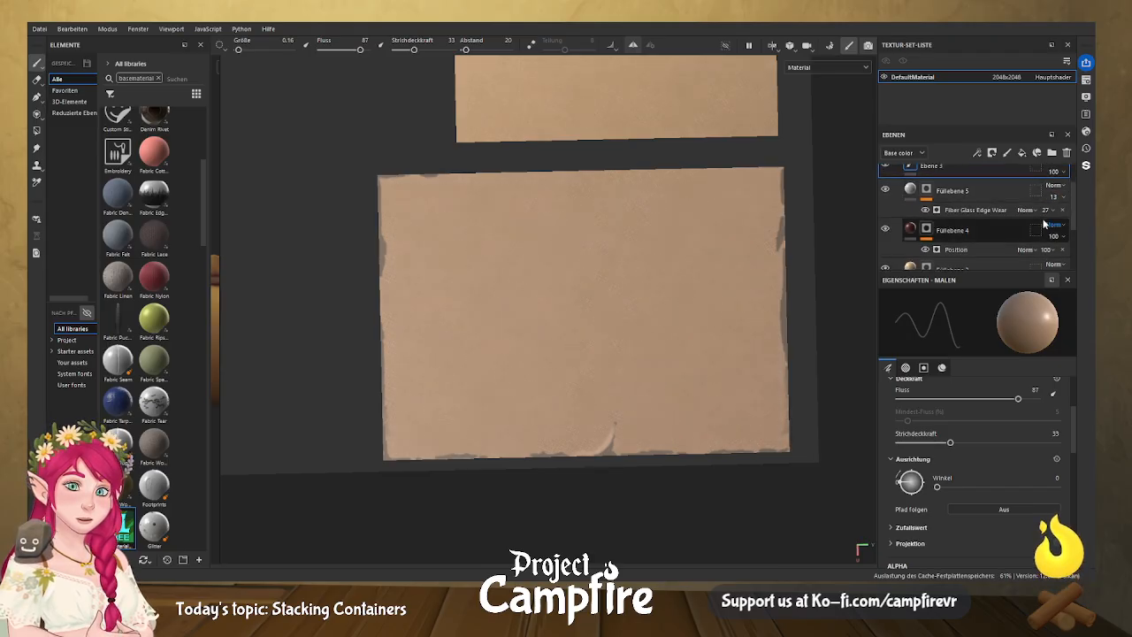
Reduce the brush size to 0.1 and paint light highlights beside the dark wear at the lower left corner of the lower label piece.
{"action": "scroll", "coordinate": [1066, 534], "scroll_direction": "down", "scroll_amount": 5}
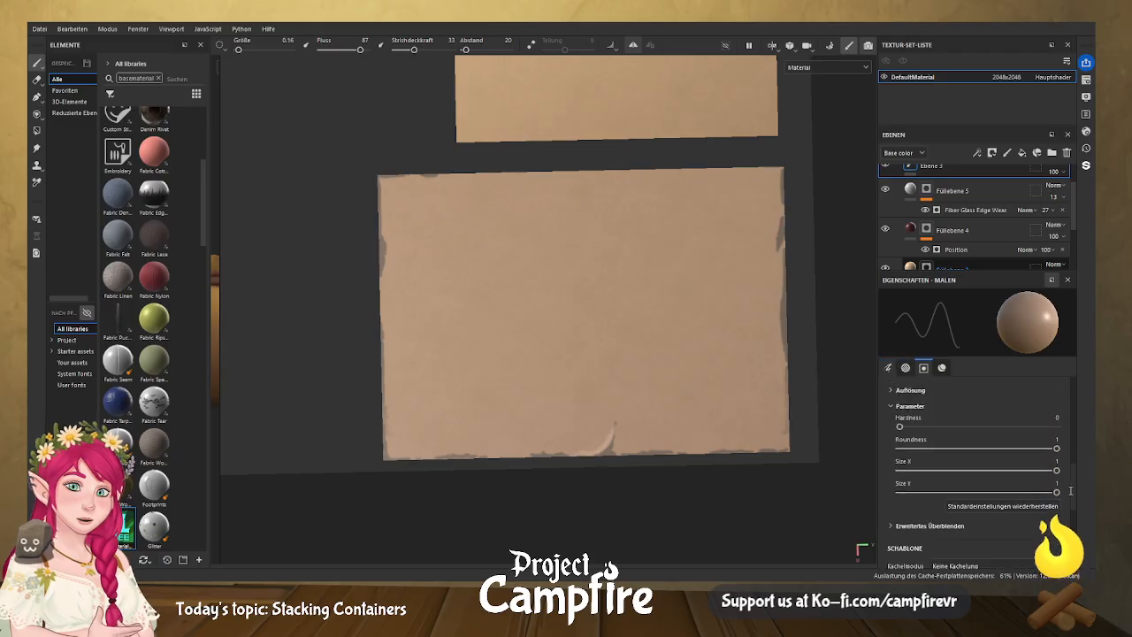
{"action": "scroll", "coordinate": [1067, 533], "scroll_direction": "down", "scroll_amount": 1}
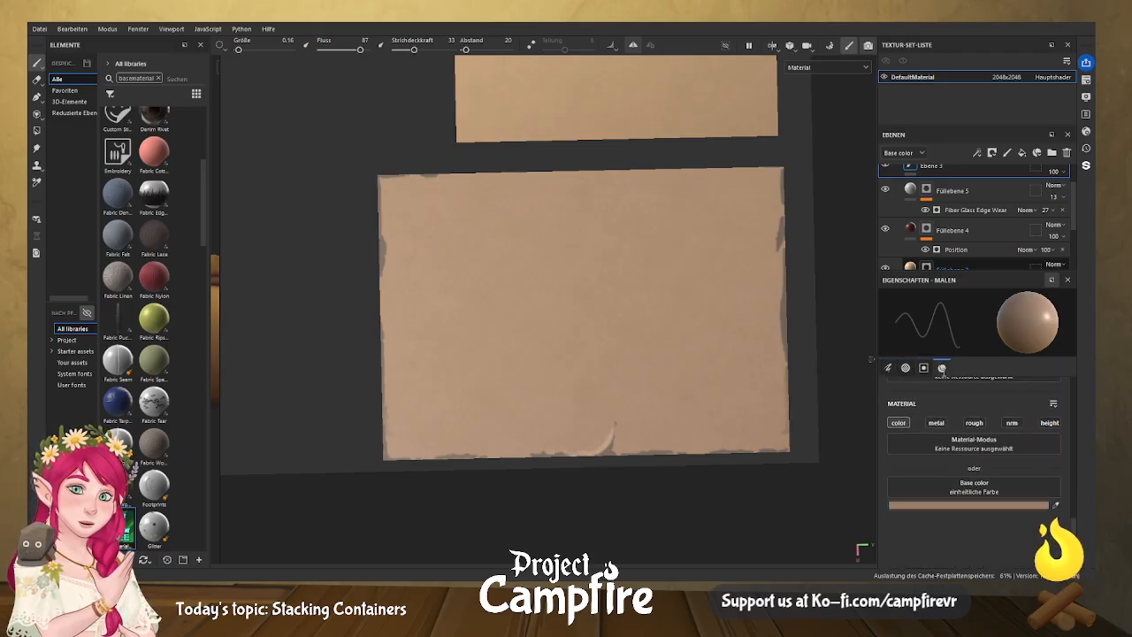
{"action": "scroll", "coordinate": [1075, 482], "scroll_direction": "up", "scroll_amount": 3}
{"action": "scroll", "coordinate": [1075, 482], "scroll_direction": "down", "scroll_amount": 3}
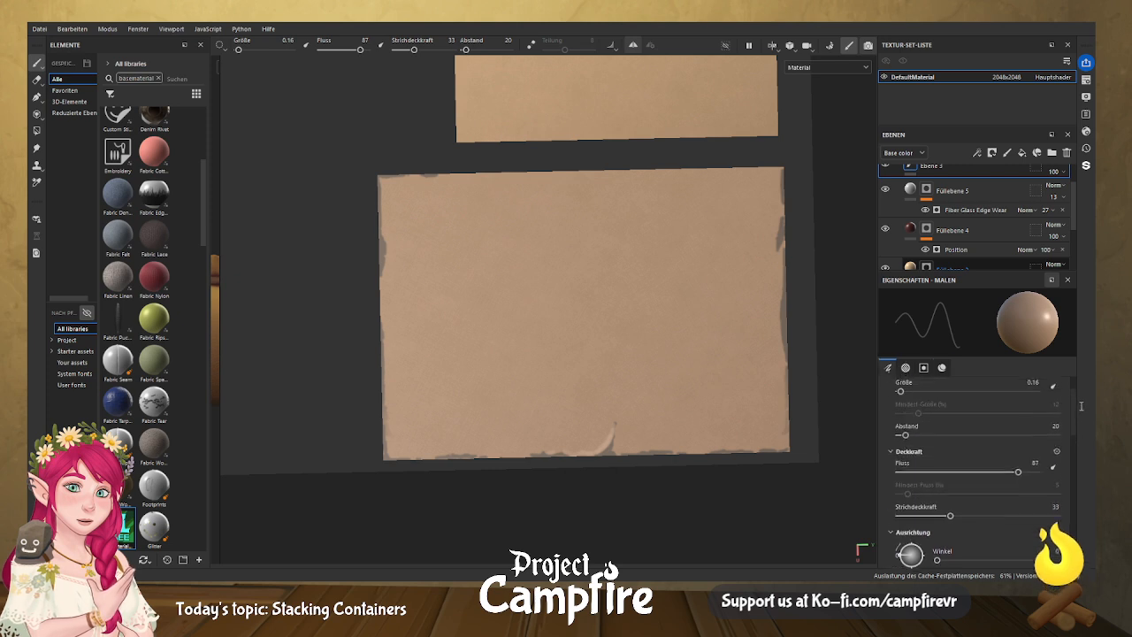
{"action": "scroll", "coordinate": [1073, 430], "scroll_direction": "up", "scroll_amount": 5}
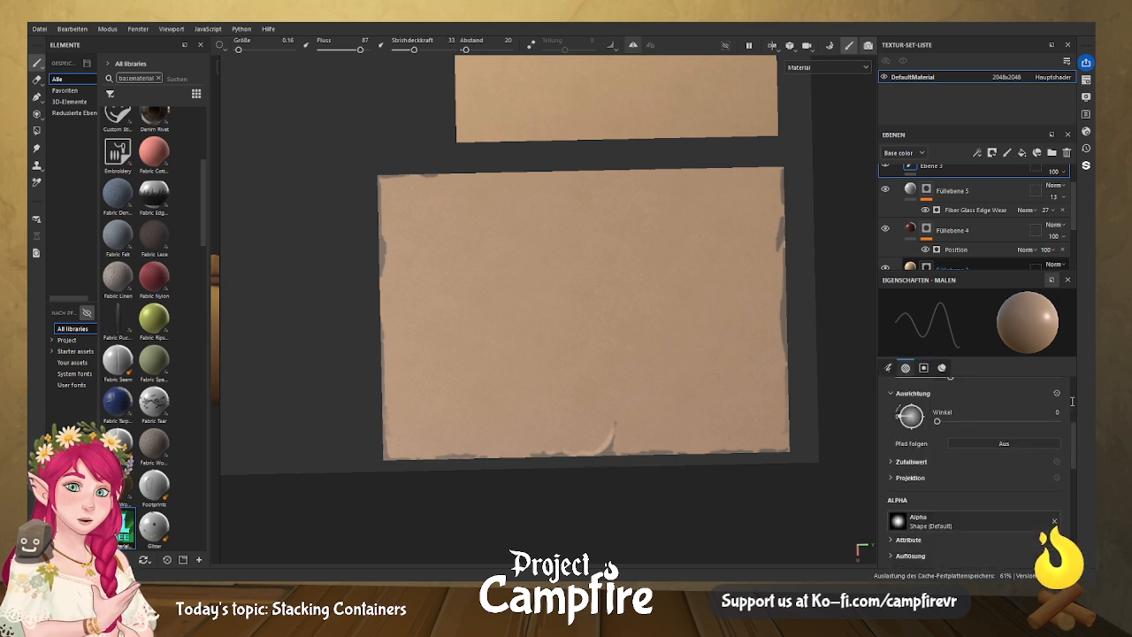
{"action": "scroll", "coordinate": [1070, 450], "scroll_direction": "up", "scroll_amount": 4}
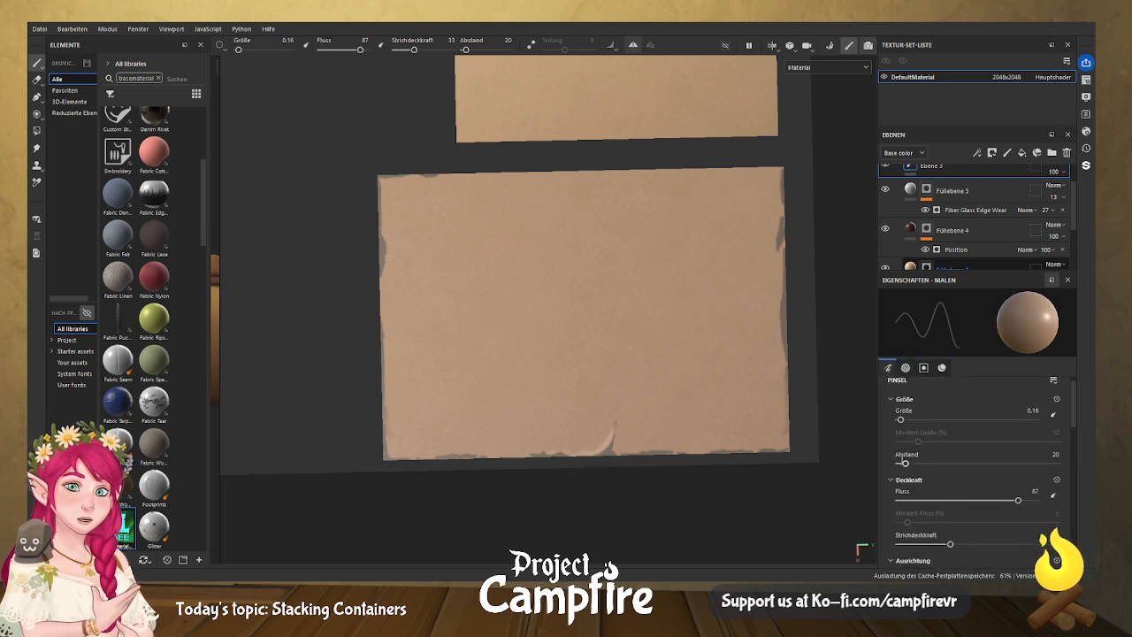
{"action": "left_click_drag", "start_coordinate": [903, 419], "coordinate": [887, 421]}
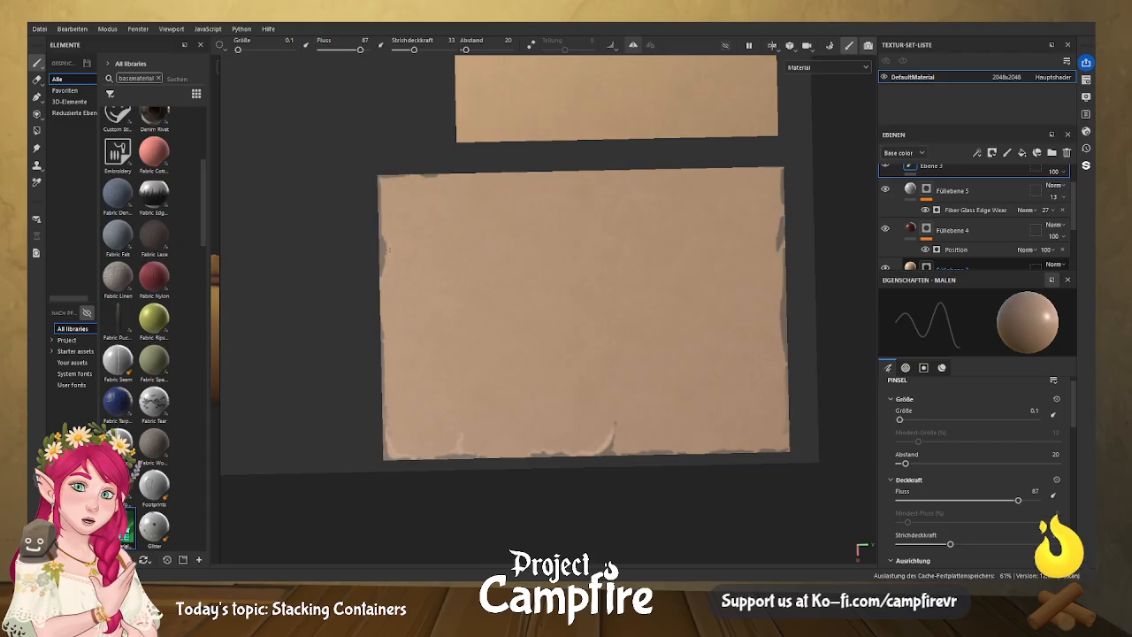
Paint light highlights along the side edges and small specks across the lower label piece, using brush sizes 0.39 and 0.13.
{"action": "left_click_drag", "start_coordinate": [899, 419], "coordinate": [904, 419]}
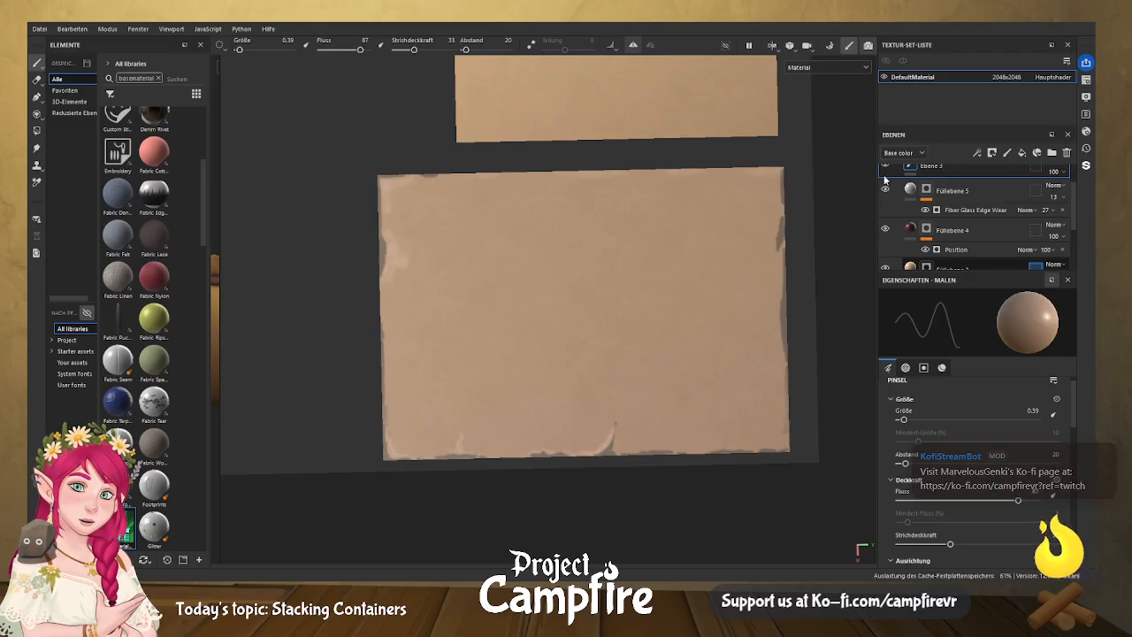
{"action": "left_click_drag", "start_coordinate": [904, 420], "coordinate": [901, 420]}
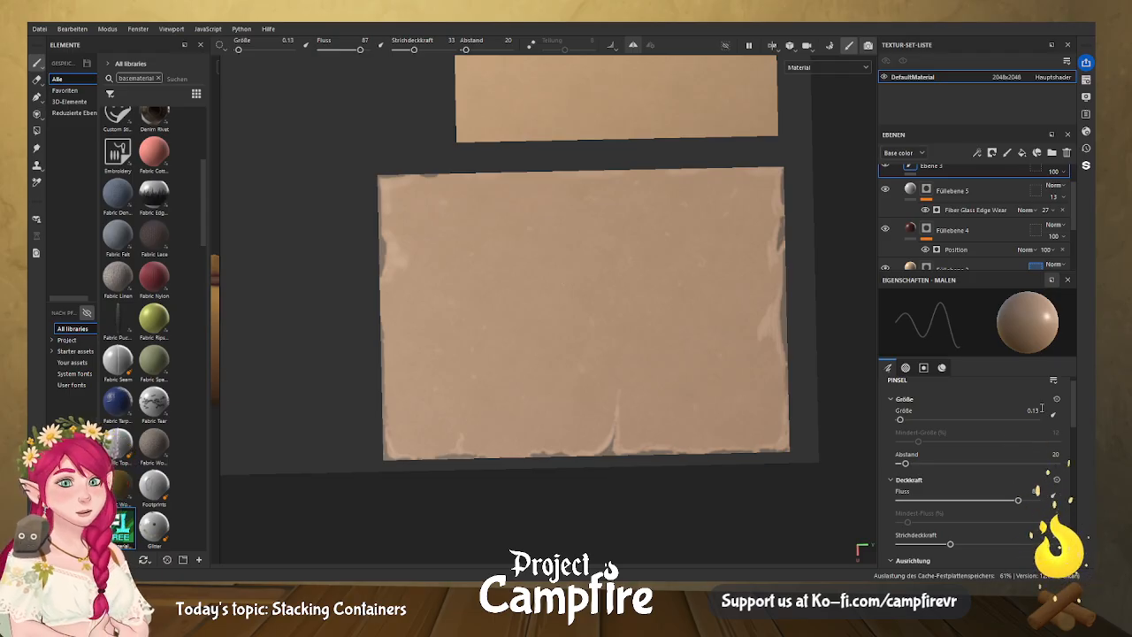
Switch to a dark base color with 48 stroke opacity and deepen the edge wear and lower cracks of the lower label piece.
{"action": "scroll", "coordinate": [1053, 460], "scroll_direction": "down", "scroll_amount": 5}
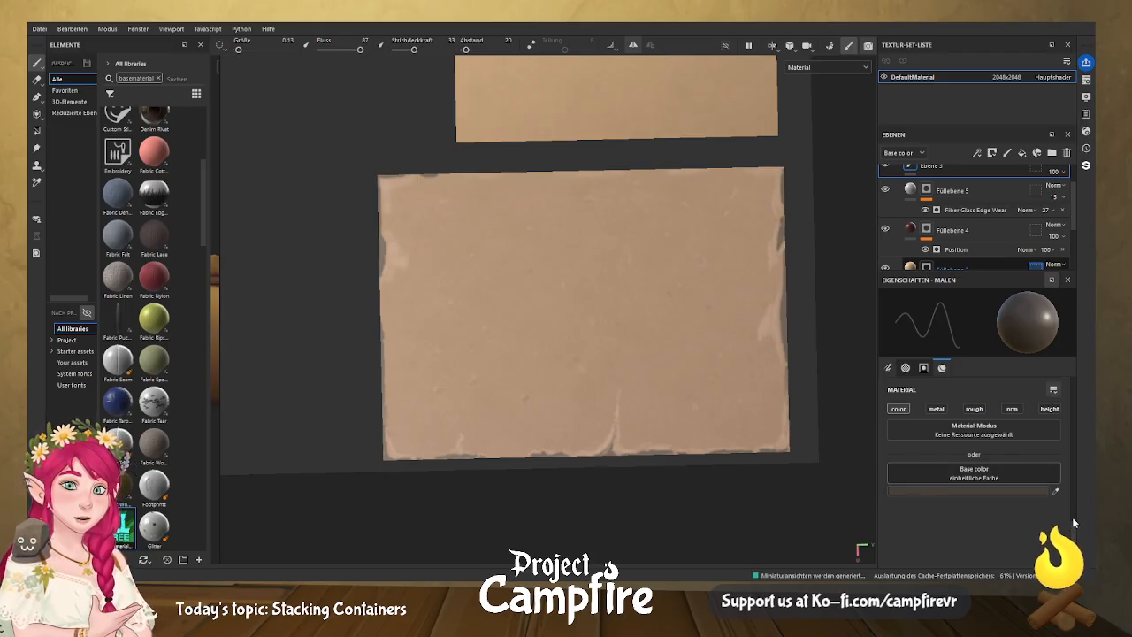
{"action": "scroll", "coordinate": [1075, 438], "scroll_direction": "up", "scroll_amount": 5}
{"action": "scroll", "coordinate": [1075, 431], "scroll_direction": "up", "scroll_amount": 1}
{"action": "left_click_drag", "start_coordinate": [950, 451], "coordinate": [974, 452]}
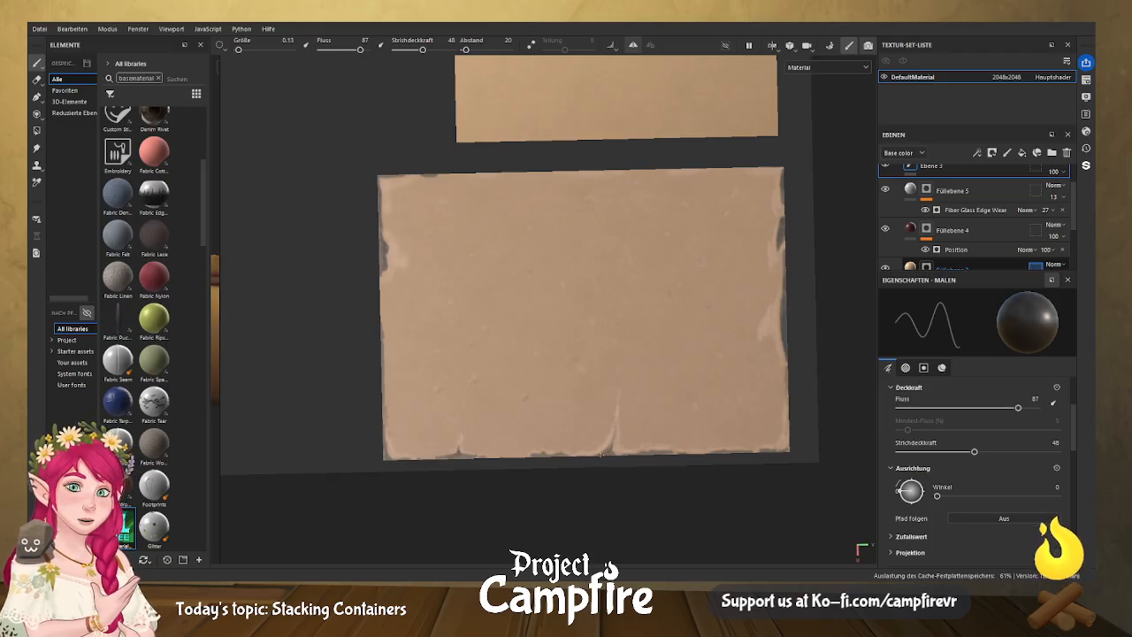
{"action": "left_click_drag", "start_coordinate": [613, 439], "coordinate": [615, 421]}
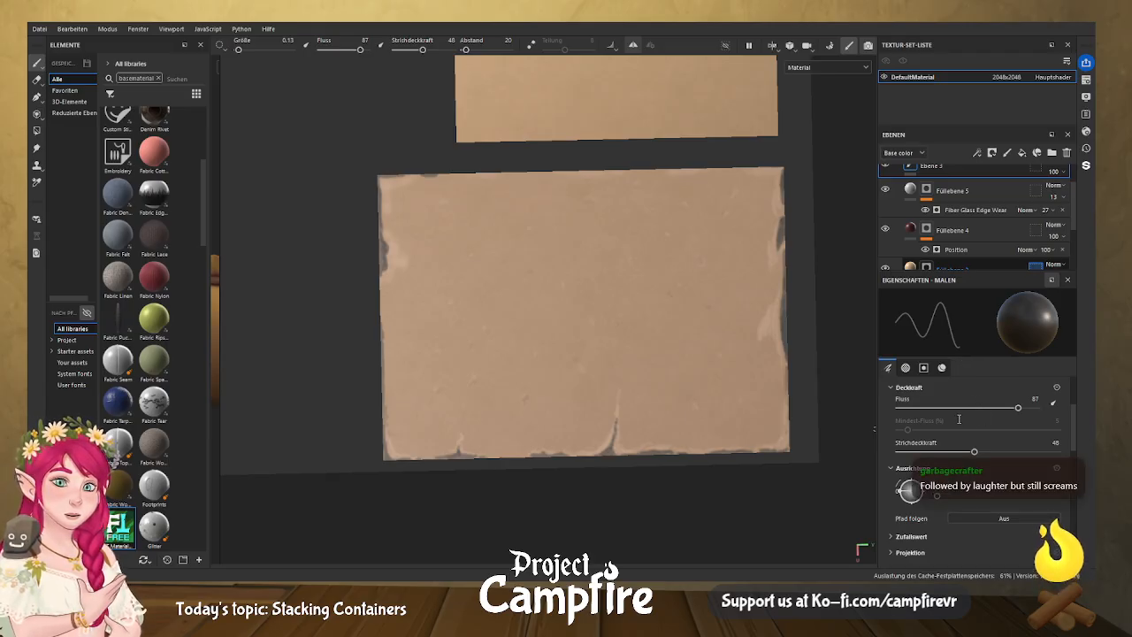
Set the brush size to 1.16 and paint dark wear on the right edge and upper left corner of the upper label piece.
{"action": "scroll", "coordinate": [1060, 247], "scroll_direction": "down", "scroll_amount": 1}
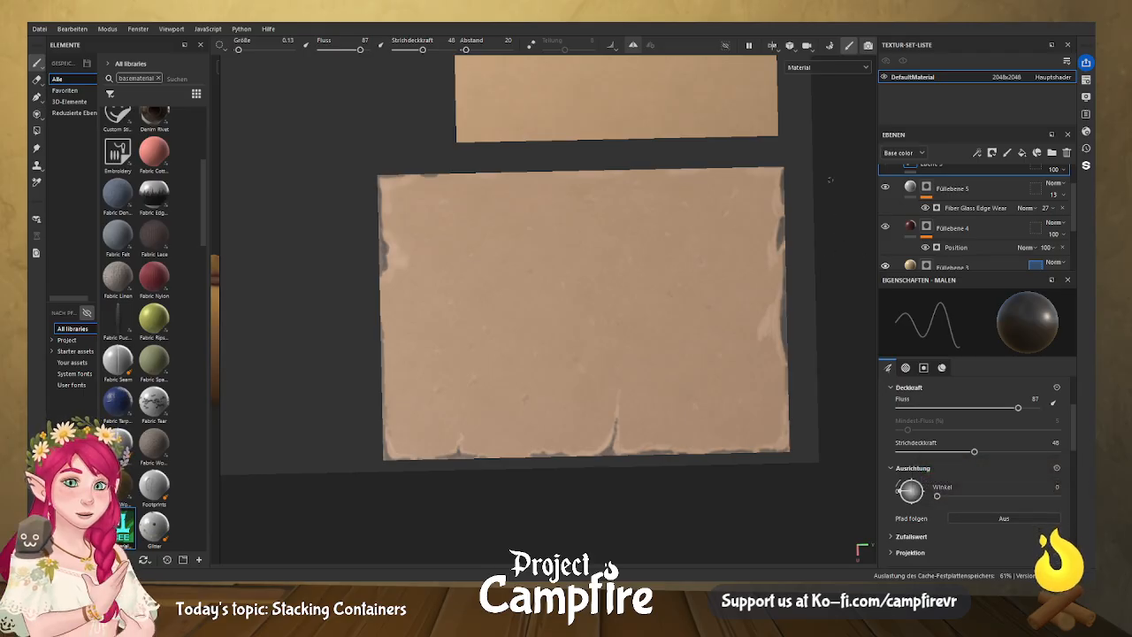
{"action": "middle_click_drag", "start_coordinate": [822, 166], "coordinate": [813, 417]}
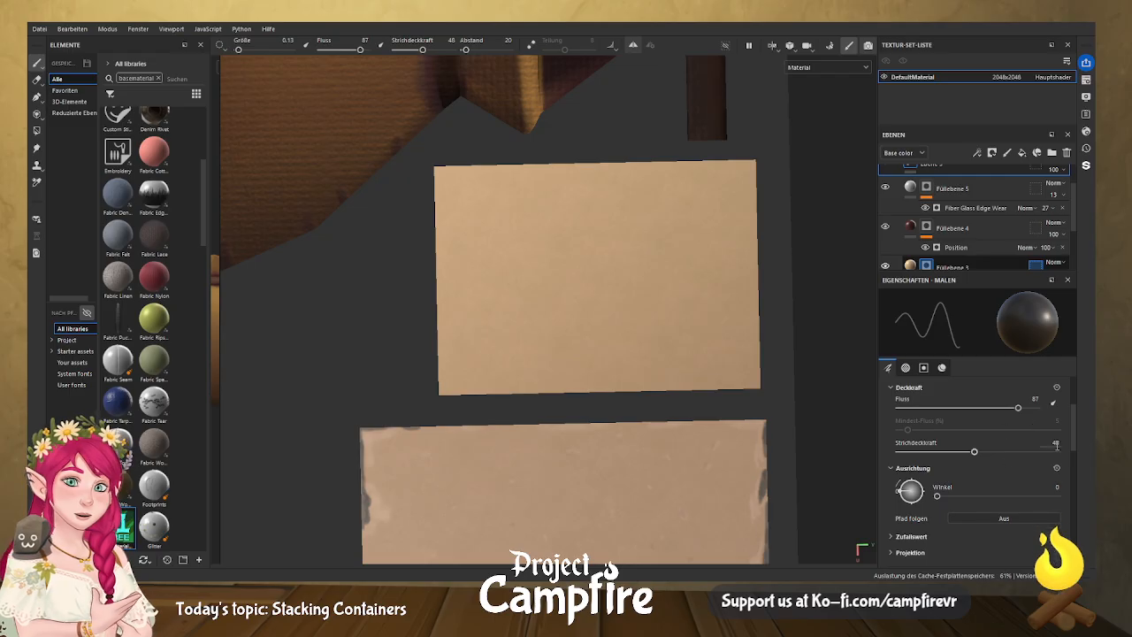
{"action": "scroll", "coordinate": [1072, 428], "scroll_direction": "up", "scroll_amount": 3}
{"action": "left_click", "coordinate": [901, 434]}
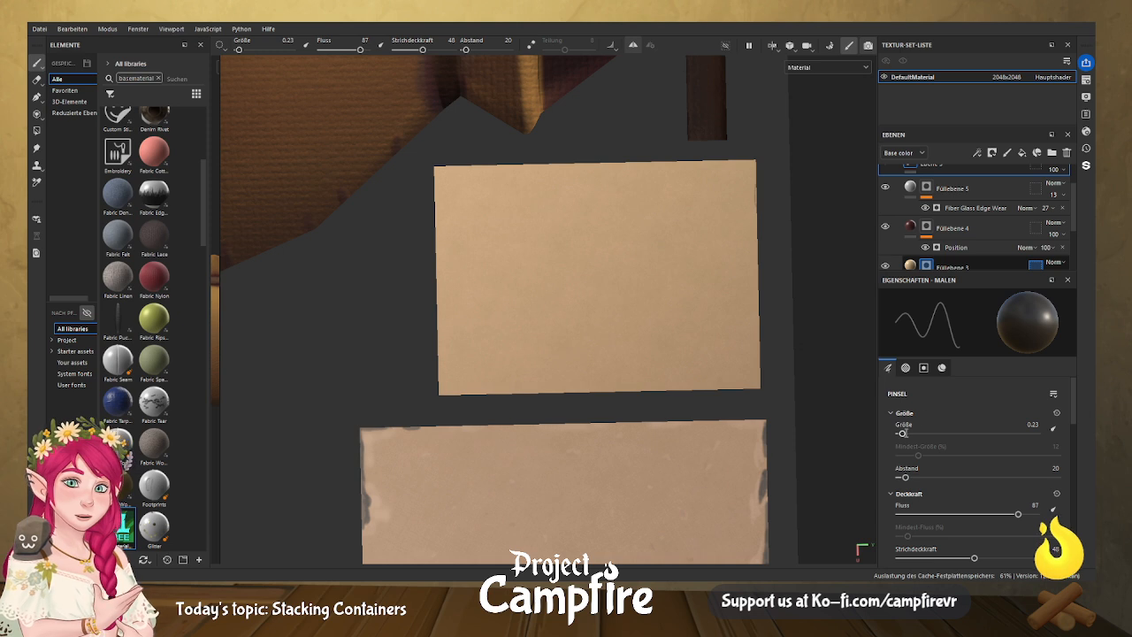
{"action": "left_click", "coordinate": [910, 434]}
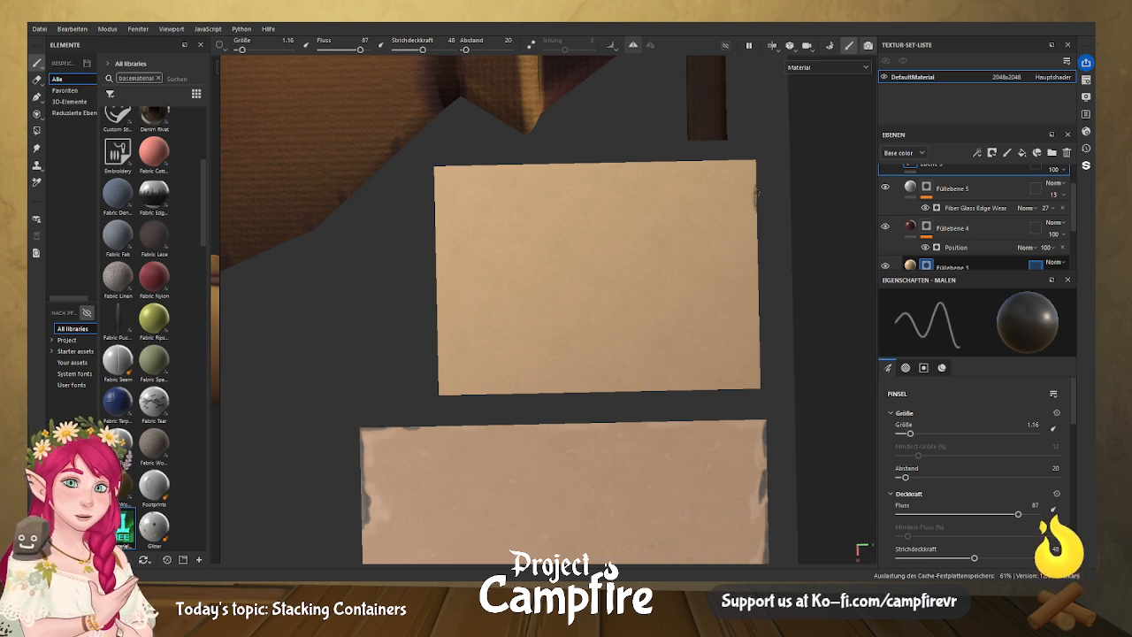
{"action": "mouse_move", "coordinate": [759, 230]}
{"action": "left_mouse_down"}
{"action": "mouse_move", "coordinate": [752, 297]}
{"action": "mouse_move", "coordinate": [756, 277]}
{"action": "left_mouse_up"}
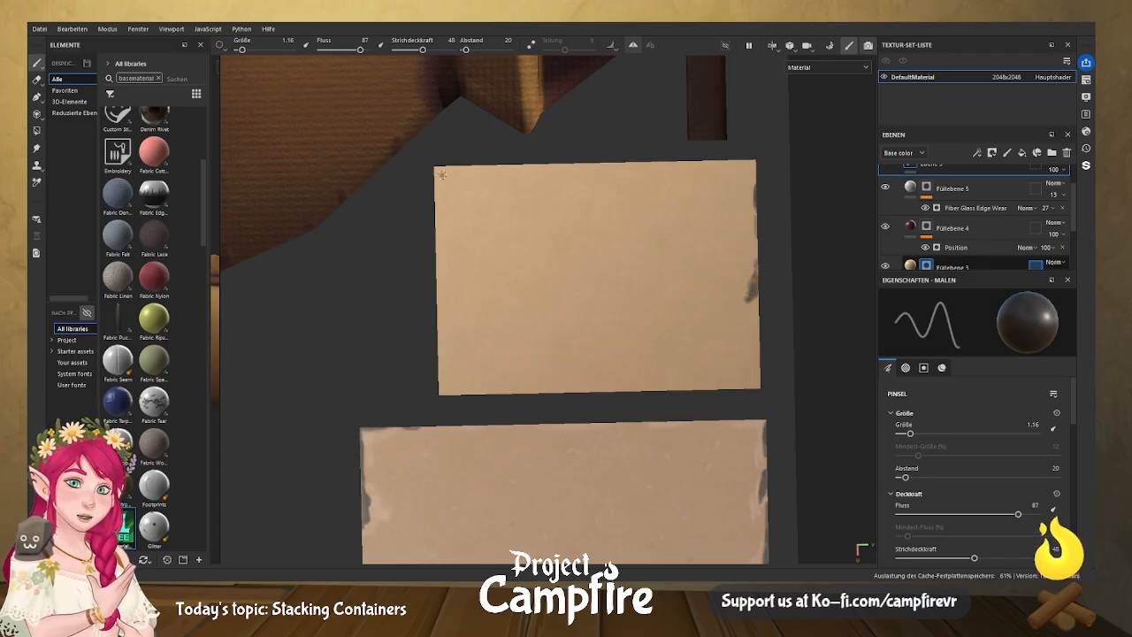
{"action": "left_click_drag", "start_coordinate": [433, 182], "coordinate": [435, 184]}
{"action": "left_click_drag", "start_coordinate": [431, 175], "coordinate": [439, 214]}
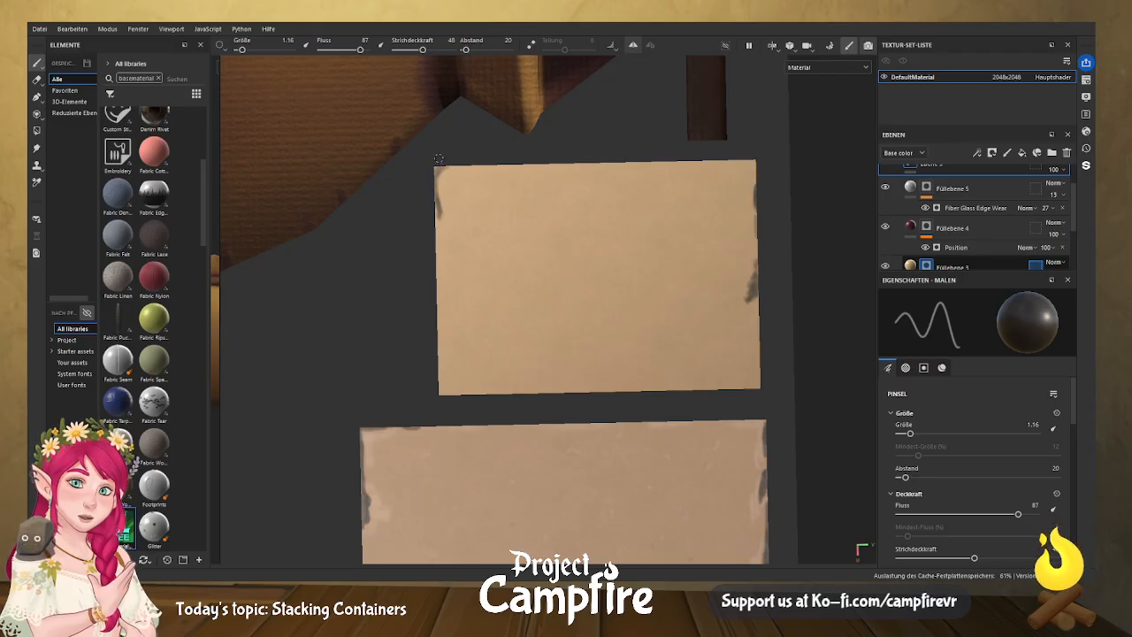
Paint irregular dark wear patches along the left and lower edges and near the upper right corner of the upper label piece.
{"action": "mouse_move", "coordinate": [436, 210]}
{"action": "left_mouse_down"}
{"action": "mouse_move", "coordinate": [440, 386]}
{"action": "mouse_move", "coordinate": [436, 302]}
{"action": "mouse_move", "coordinate": [435, 333]}
{"action": "left_mouse_up"}
{"action": "mouse_move", "coordinate": [434, 283]}
{"action": "left_mouse_down"}
{"action": "mouse_move", "coordinate": [437, 270]}
{"action": "mouse_move", "coordinate": [441, 375]}
{"action": "mouse_move", "coordinate": [489, 394]}
{"action": "left_mouse_up"}
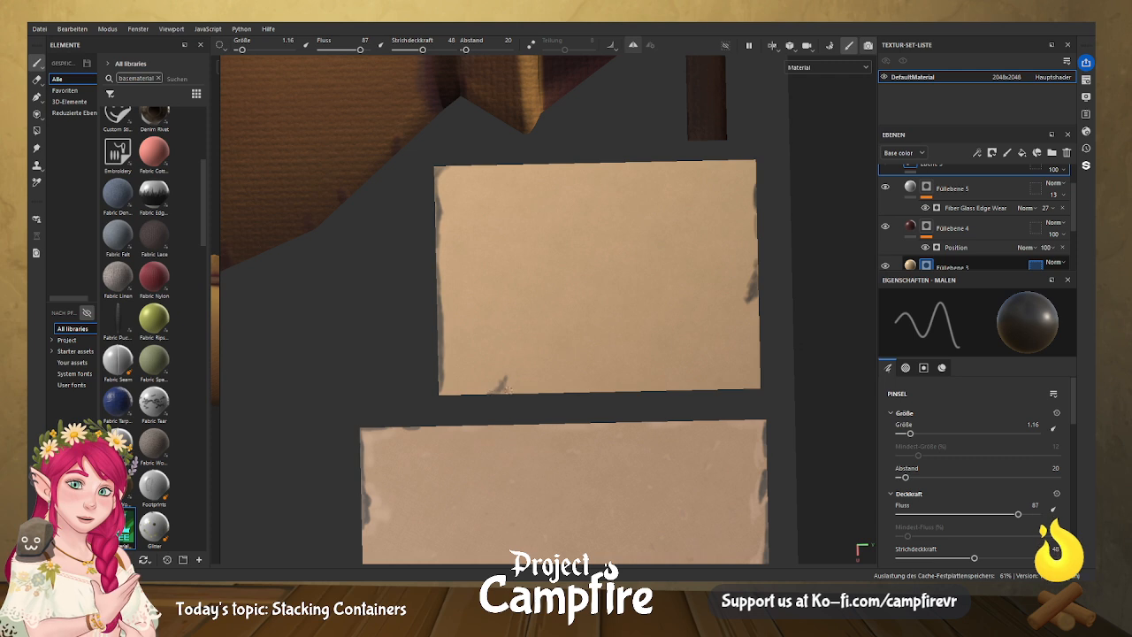
{"action": "mouse_move", "coordinate": [574, 390]}
{"action": "left_mouse_down"}
{"action": "mouse_move", "coordinate": [612, 389]}
{"action": "mouse_move", "coordinate": [546, 396]}
{"action": "left_mouse_up"}
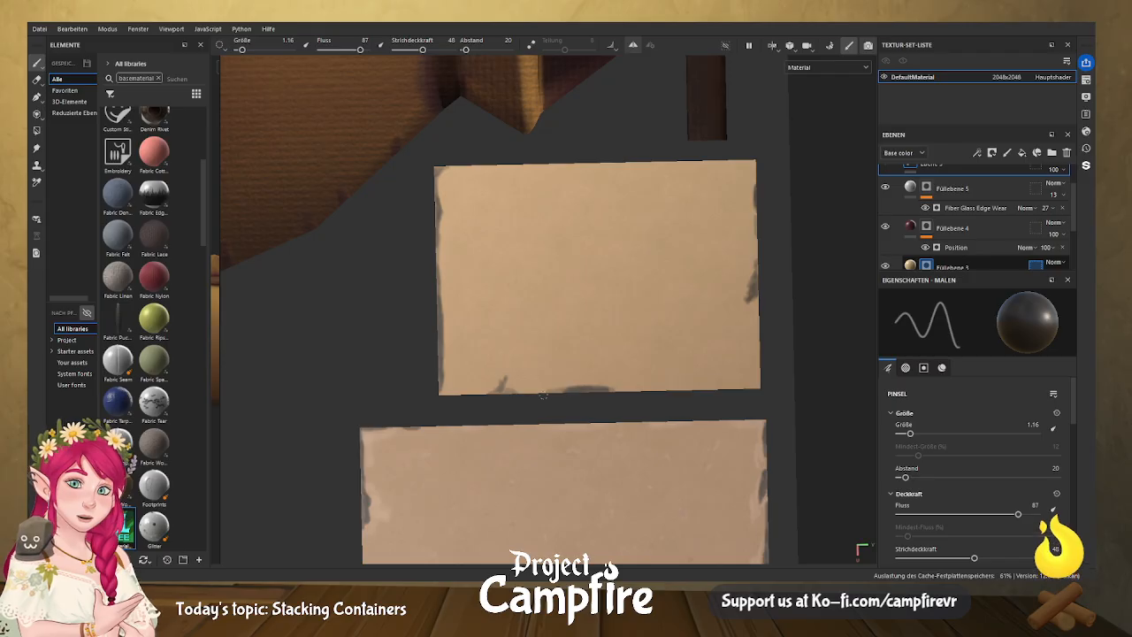
{"action": "left_click_drag", "start_coordinate": [686, 390], "coordinate": [717, 391]}
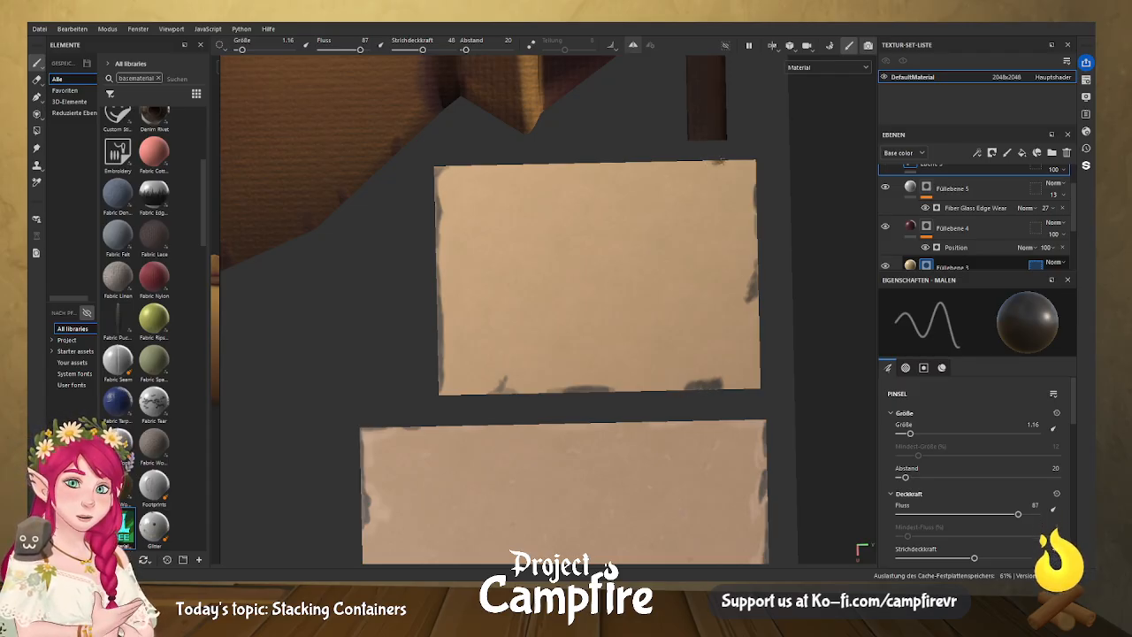
{"action": "mouse_move", "coordinate": [698, 157]}
{"action": "left_mouse_down"}
{"action": "mouse_move", "coordinate": [718, 163]}
{"action": "mouse_move", "coordinate": [706, 162]}
{"action": "left_mouse_up"}
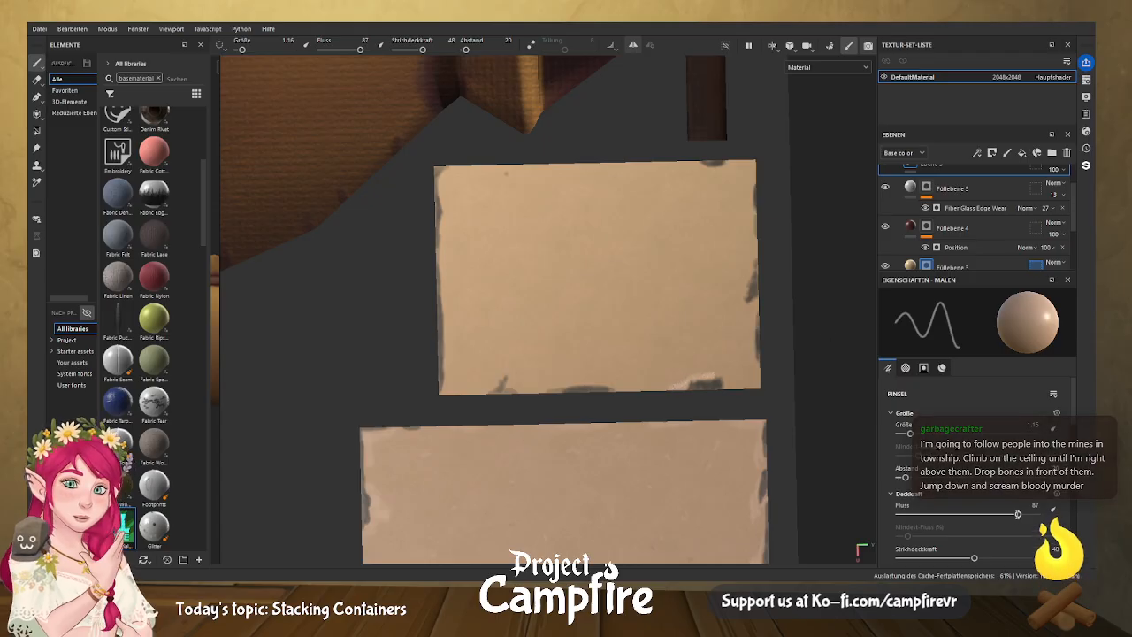
Undo the light strokes over the dark patch on the upper label piece's lower edge, and reduce the stroke opacity to 7.
{"action": "key", "text": "ctrl"}
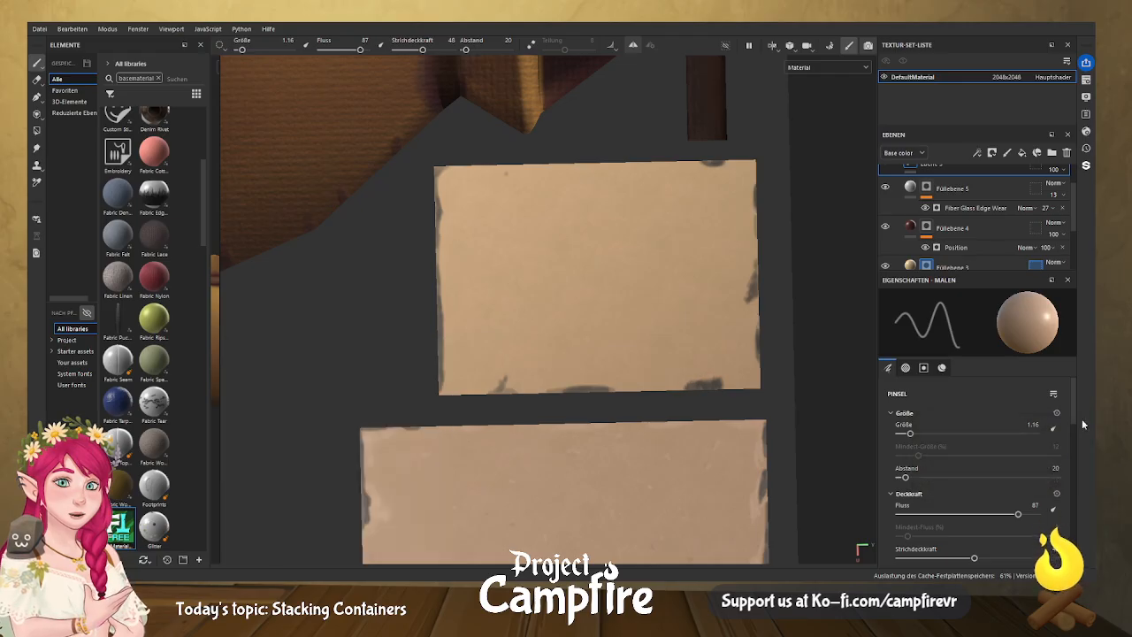
{"action": "left_click_drag", "start_coordinate": [1073, 414], "coordinate": [1072, 432]}
{"action": "left_click", "coordinate": [942, 484]}
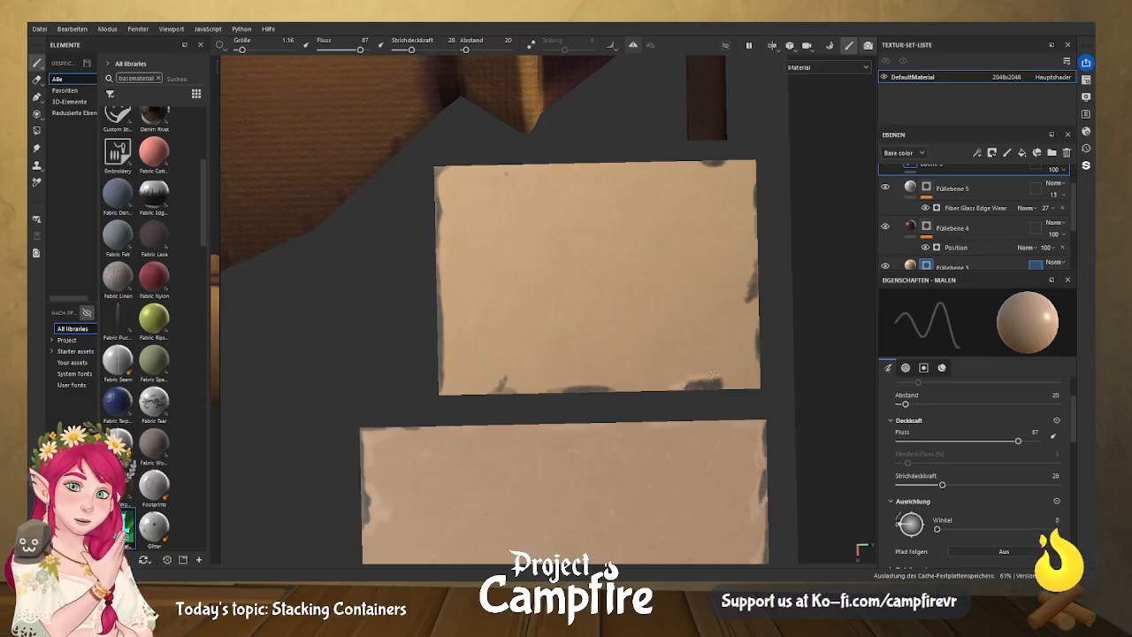
{"action": "key", "text": "ctrl"}
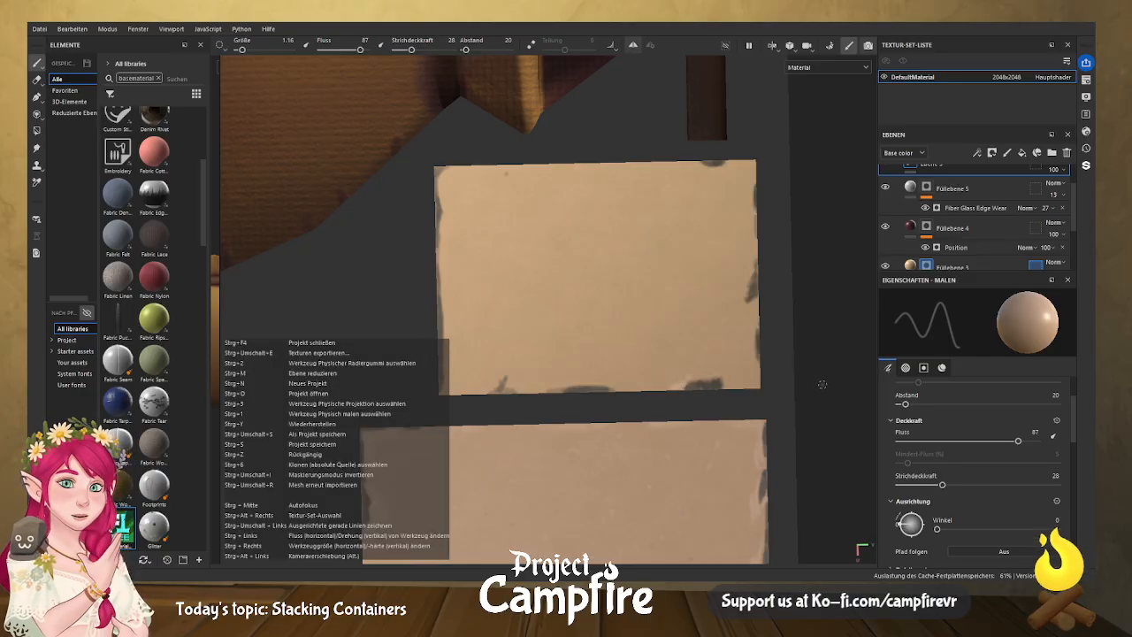
{"action": "left_click", "coordinate": [908, 484]}
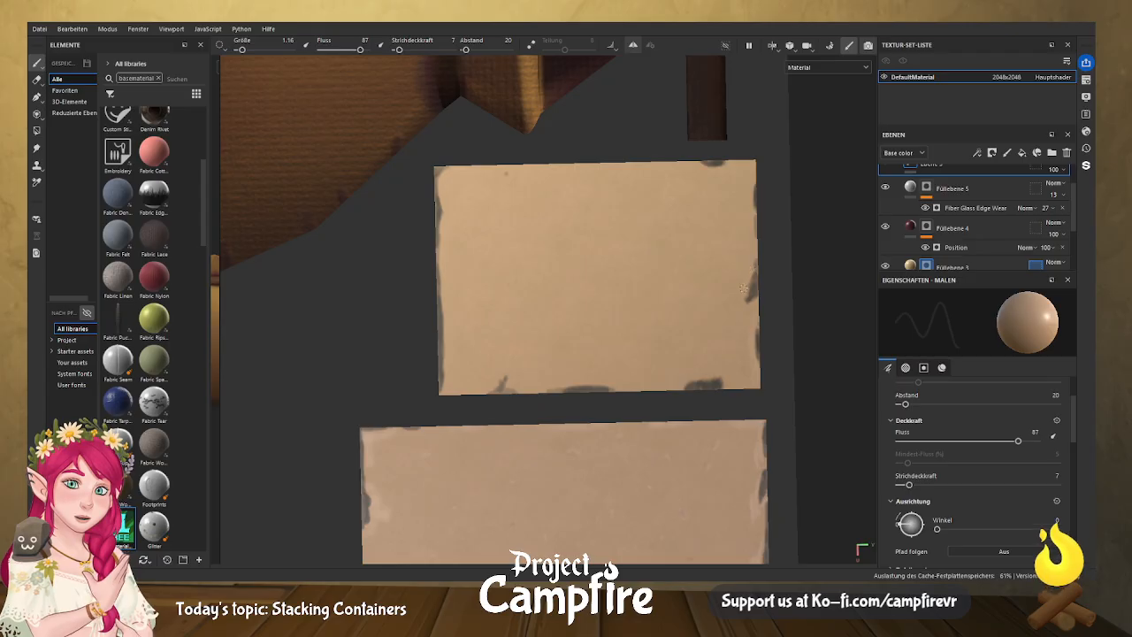
Raise the stroke opacity to 19, enlarge the brush to 3.87, and paint light highlights around the upper label piece's dark wear patches.
{"action": "left_click_drag", "start_coordinate": [909, 484], "coordinate": [928, 485]}
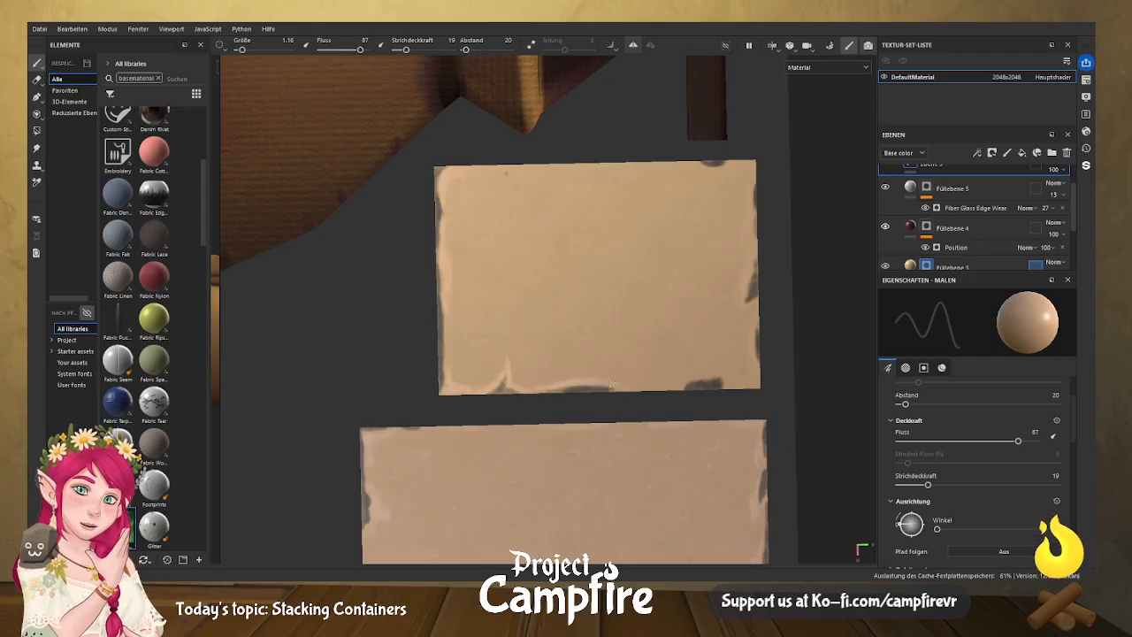
{"action": "scroll", "coordinate": [1075, 420], "scroll_direction": "up", "scroll_amount": 2}
{"action": "left_click_drag", "start_coordinate": [911, 433], "coordinate": [922, 433]}
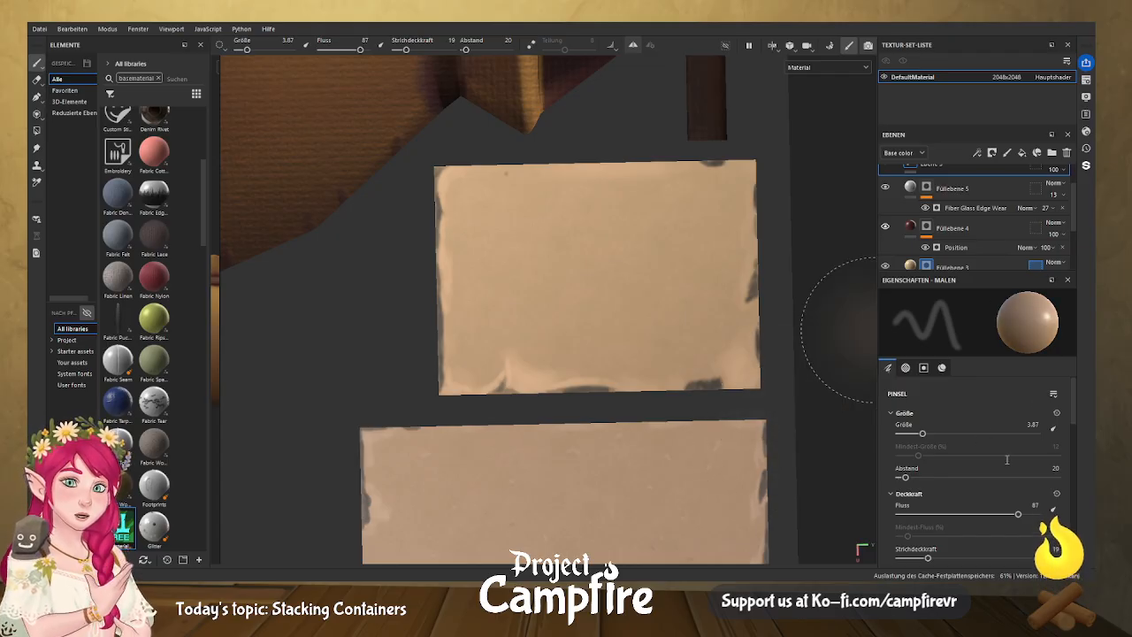
Switch to a dark base color, set the flow to 99 and brush size to 0.55, and refine the upper label piece's worn edges.
{"action": "left_click_drag", "start_coordinate": [908, 436], "coordinate": [902, 434]}
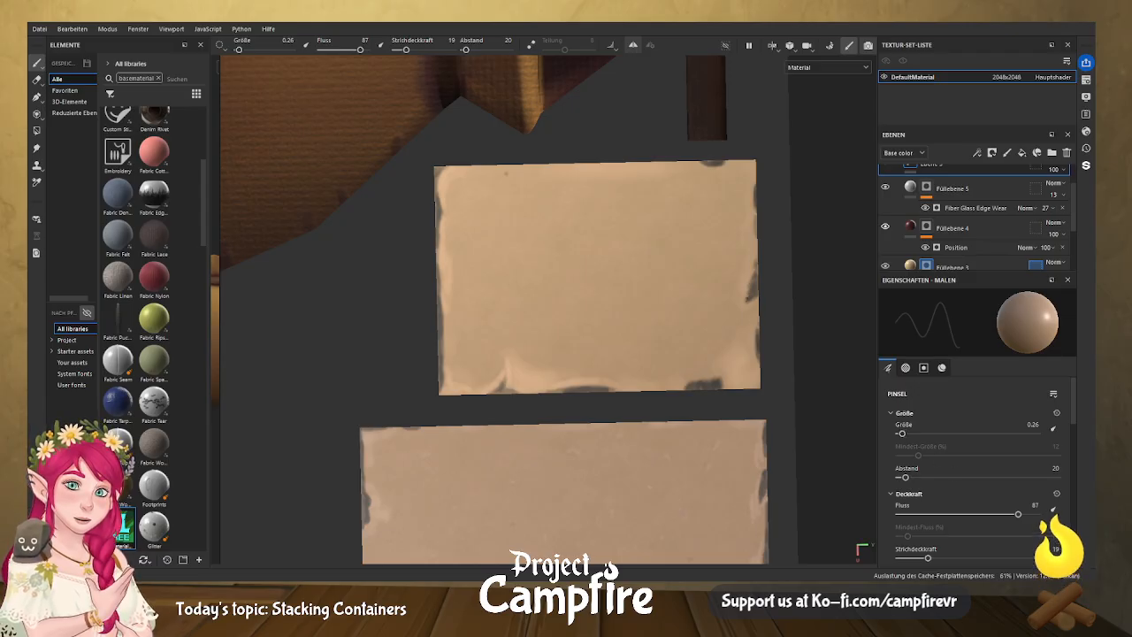
{"action": "left_click", "coordinate": [1025, 513]}
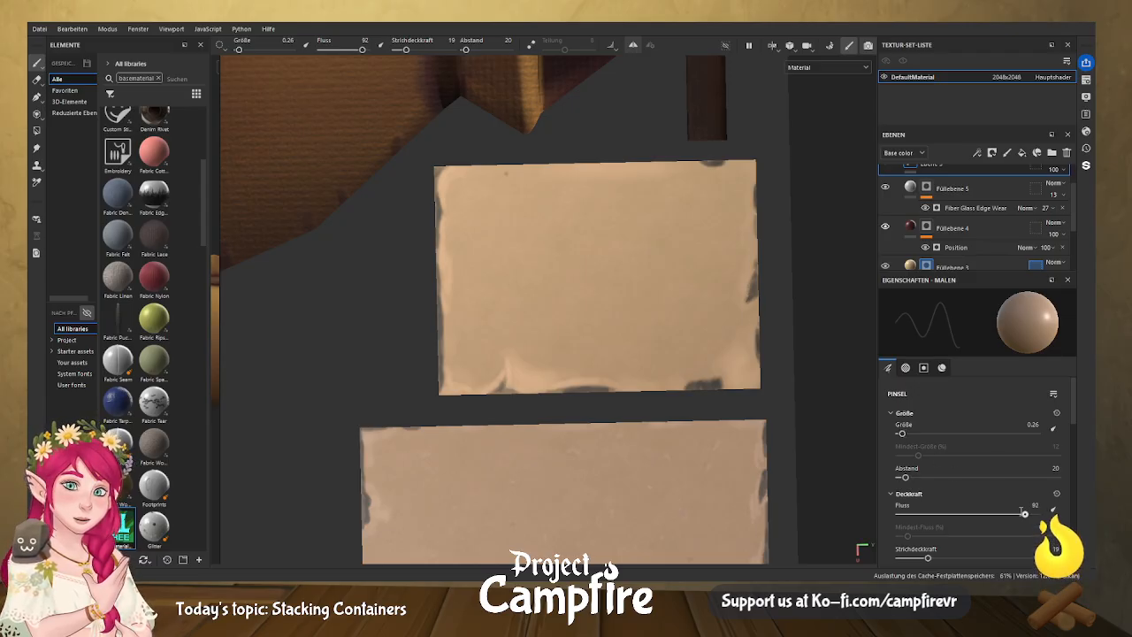
{"action": "left_click", "coordinate": [902, 433]}
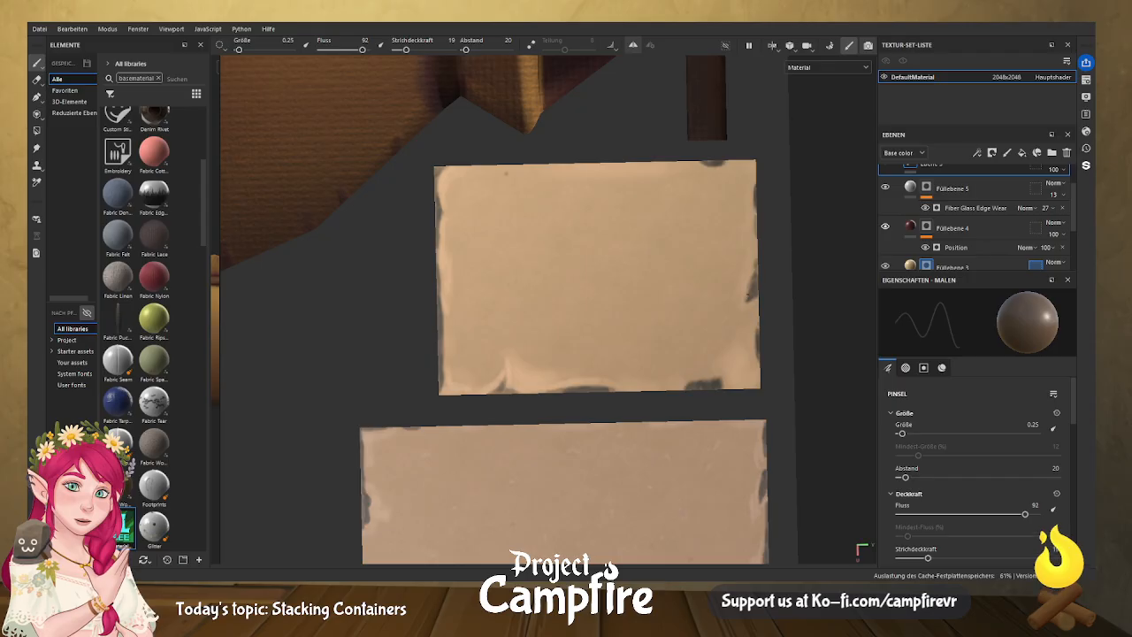
{"action": "left_click_drag", "start_coordinate": [1026, 513], "coordinate": [1035, 513]}
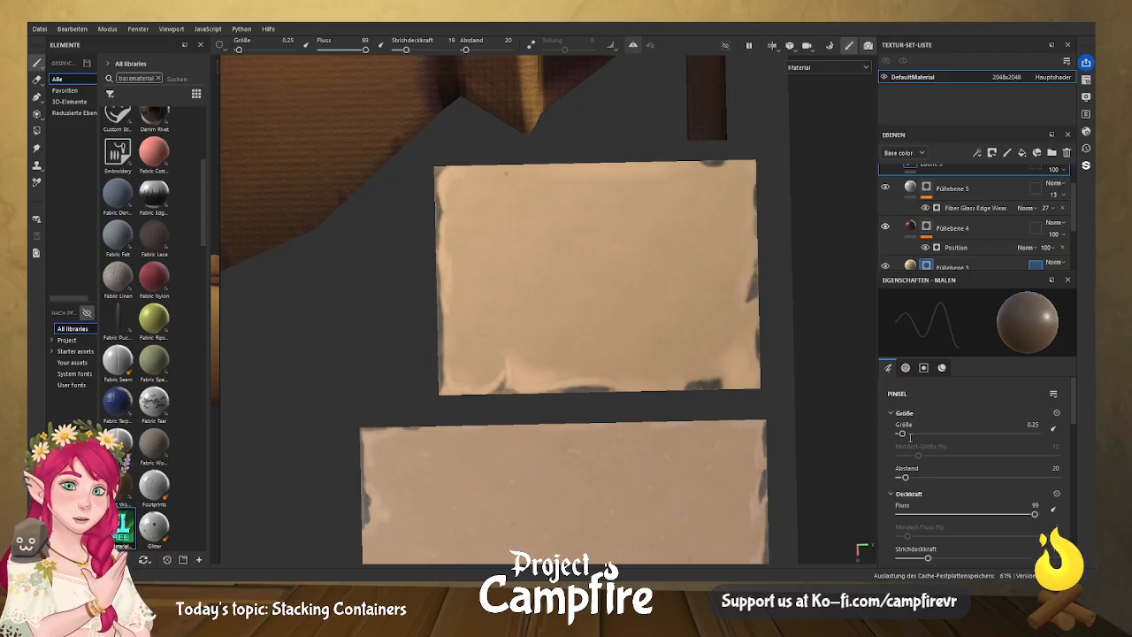
{"action": "left_click_drag", "start_coordinate": [902, 433], "coordinate": [903, 433]}
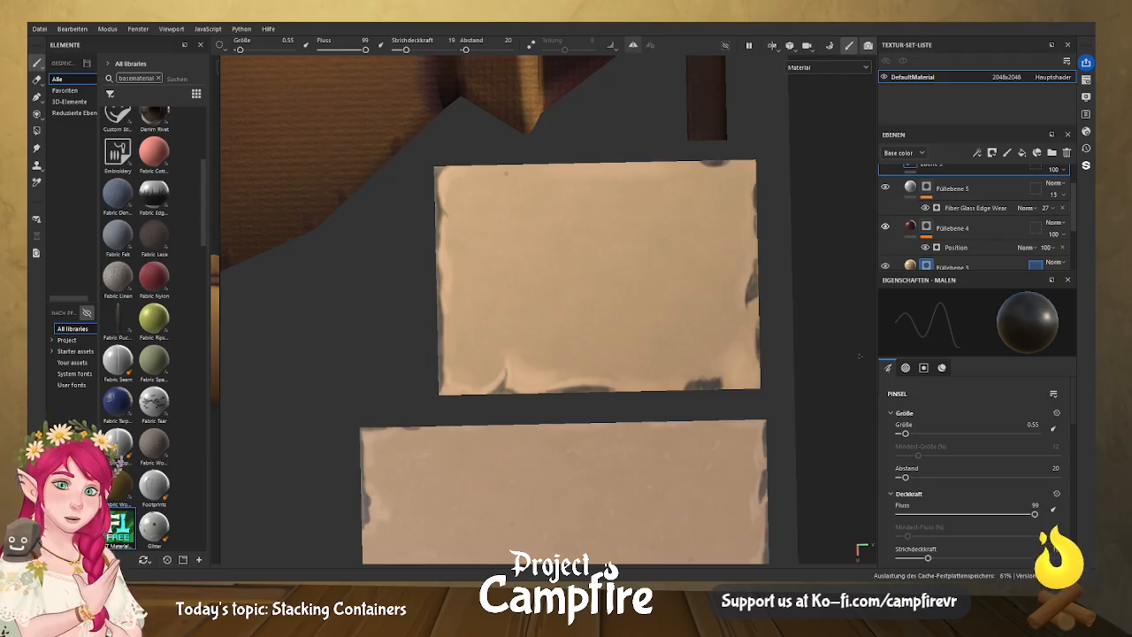
Enlarge the brush to 1.03 and 2.02 to deepen the dark wear patches on the upper label piece.
{"action": "left_click", "coordinate": [891, 265]}
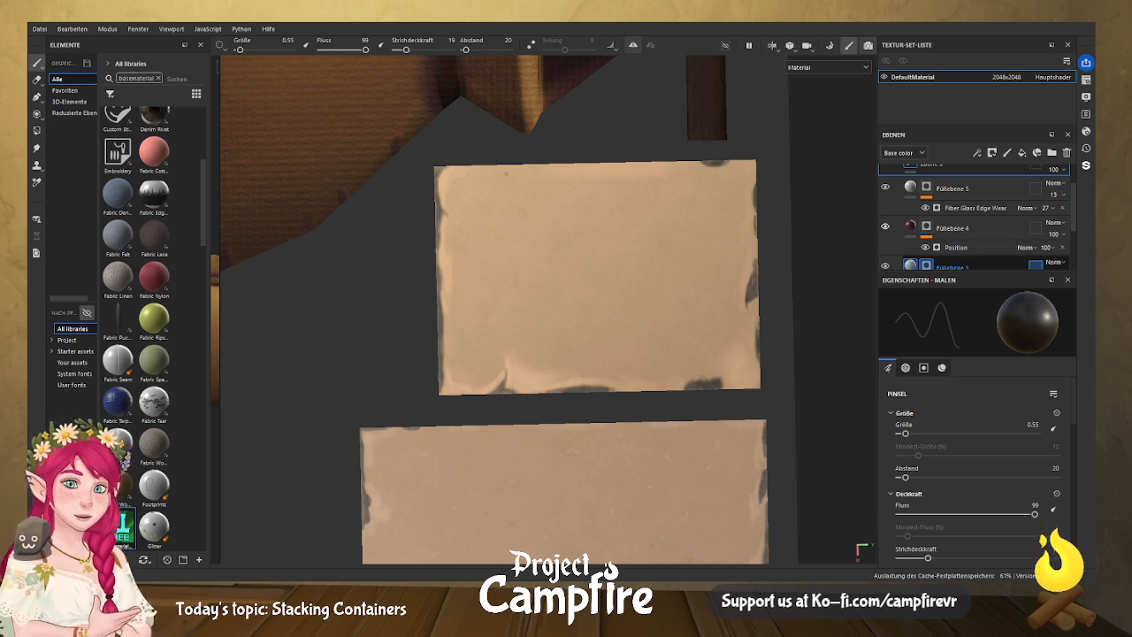
{"action": "left_click_drag", "start_coordinate": [905, 434], "coordinate": [909, 433]}
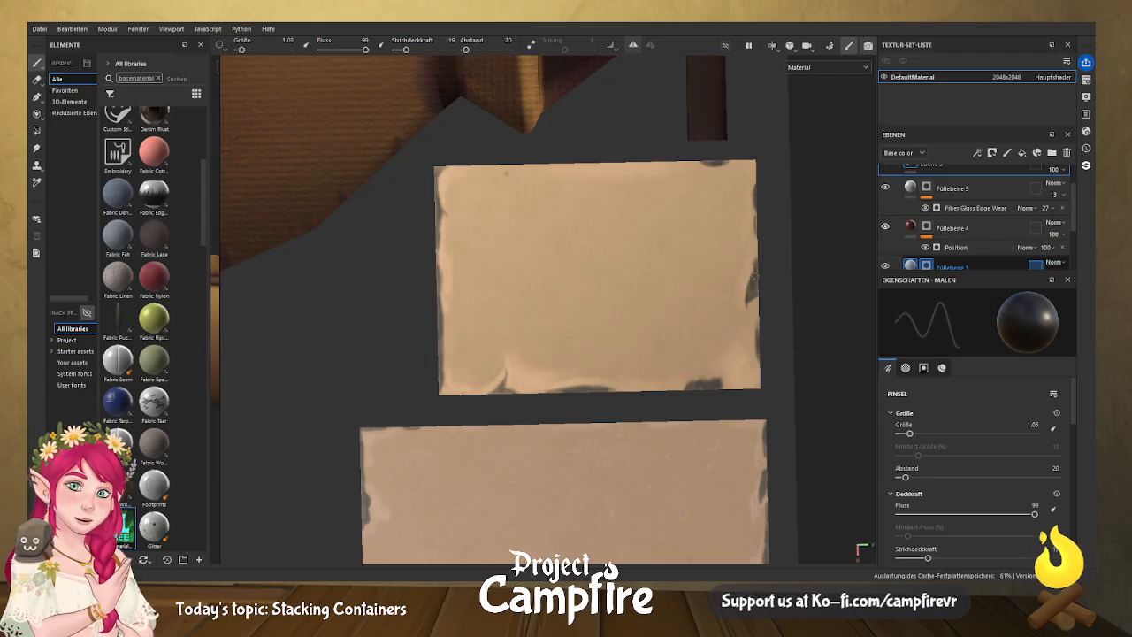
{"action": "left_click_drag", "start_coordinate": [909, 433], "coordinate": [915, 434]}
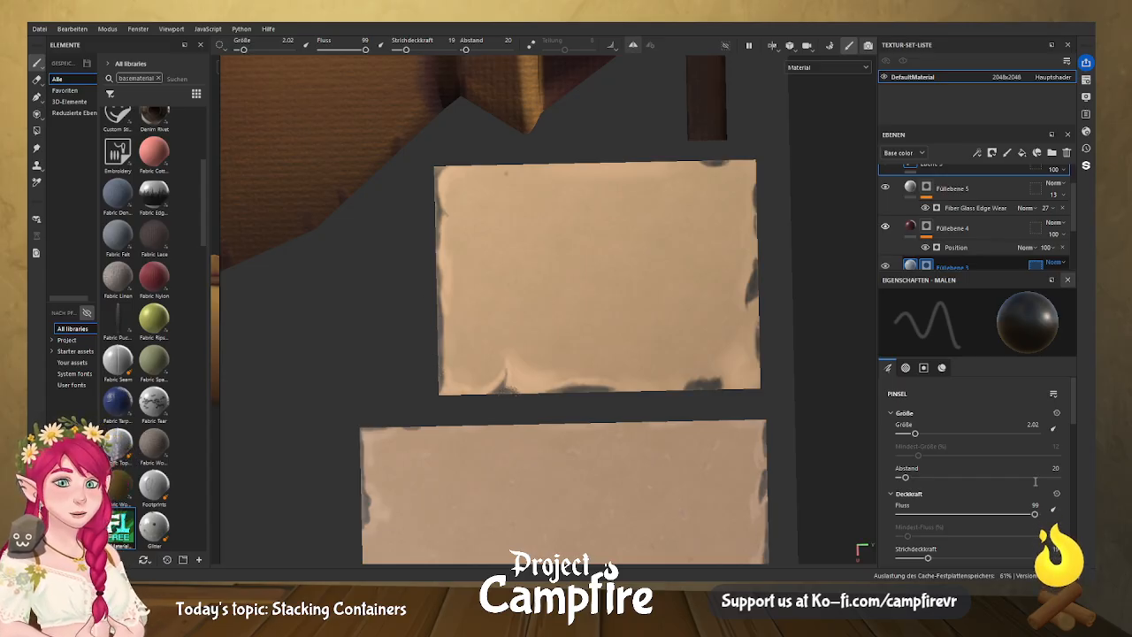
Restrict the brush material on layer Ebene 4 to the height channel and set the height to 0.1184.
{"action": "scroll", "coordinate": [1073, 209], "scroll_direction": "up", "scroll_amount": 3}
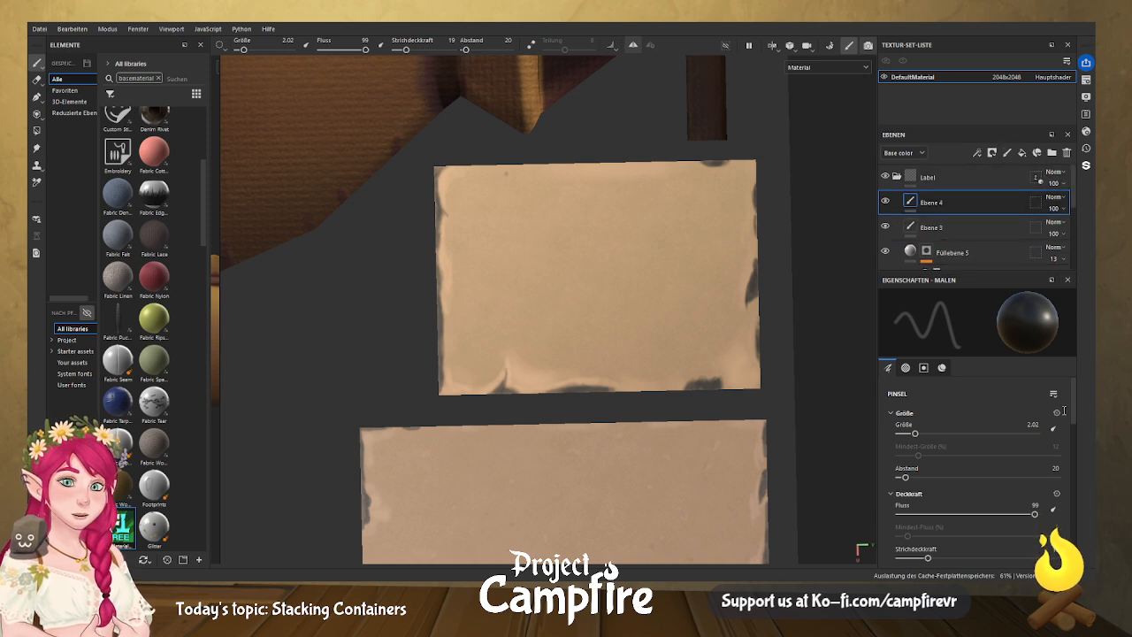
{"action": "left_click", "coordinate": [942, 367]}
{"action": "left_click", "coordinate": [899, 408]}
{"action": "left_click", "coordinate": [1048, 409]}
{"action": "left_click_drag", "start_coordinate": [993, 501], "coordinate": [976, 501]}
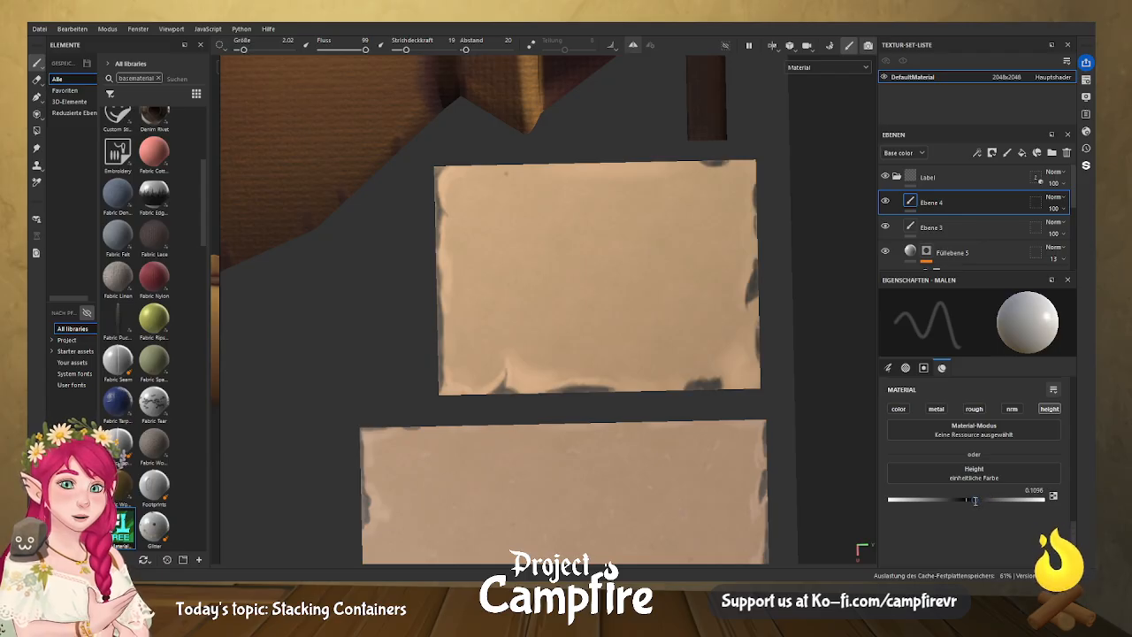
Reduce the brush flow to 33 and try raised height strokes near the upper label piece's lower edge.
{"action": "scroll", "coordinate": [1076, 454], "scroll_direction": "up", "scroll_amount": 5}
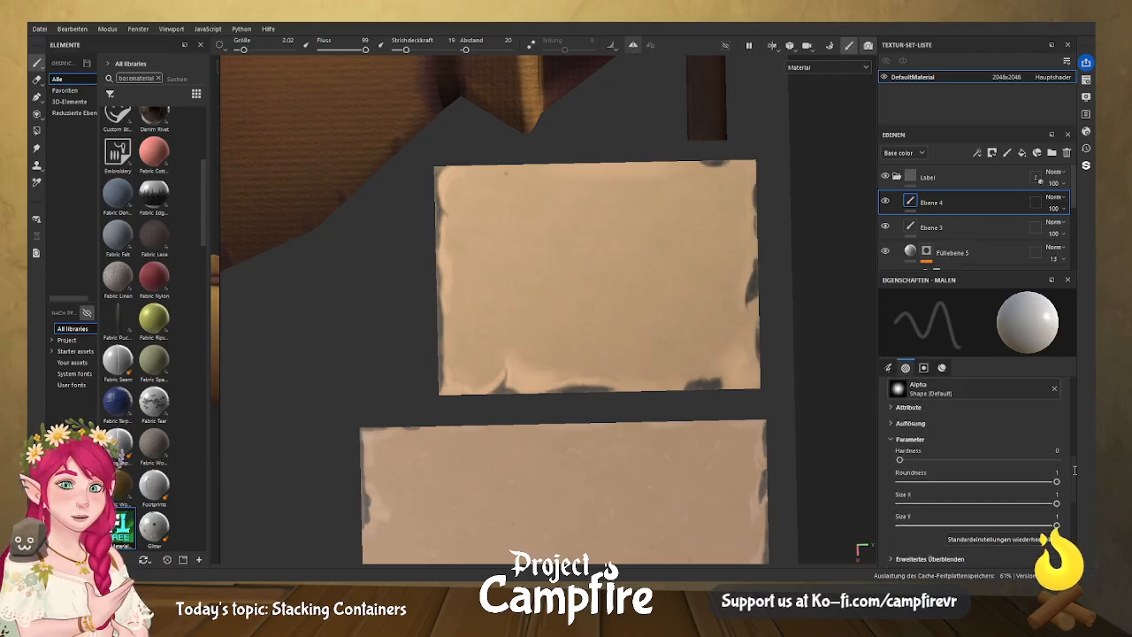
{"action": "scroll", "coordinate": [955, 437], "scroll_direction": "up", "scroll_amount": 6}
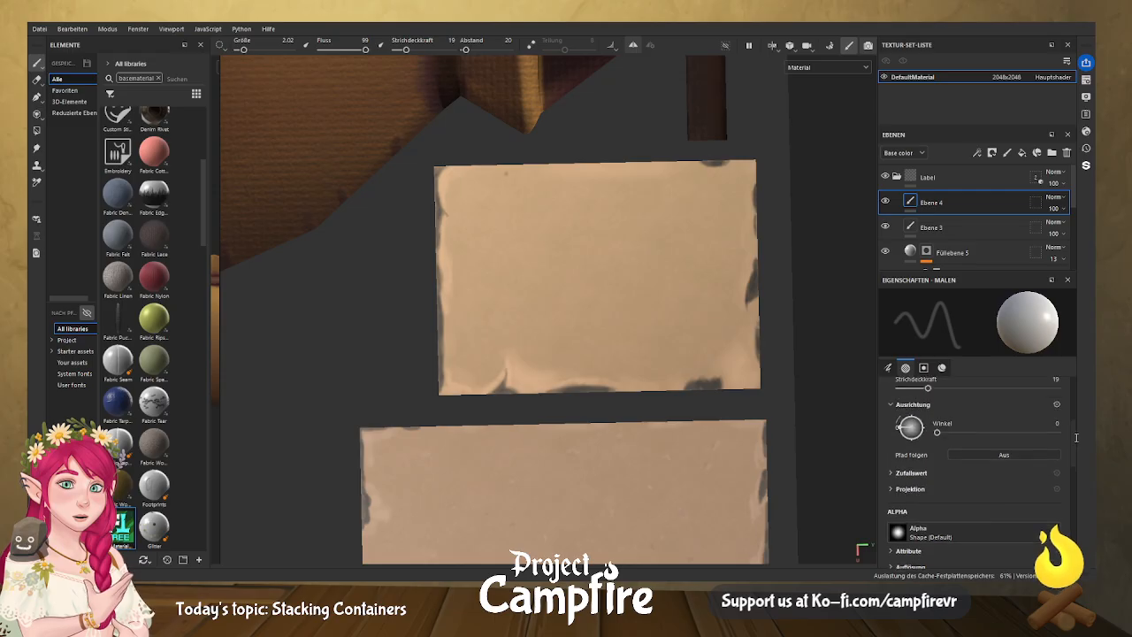
{"action": "left_click_drag", "start_coordinate": [959, 442], "coordinate": [944, 442]}
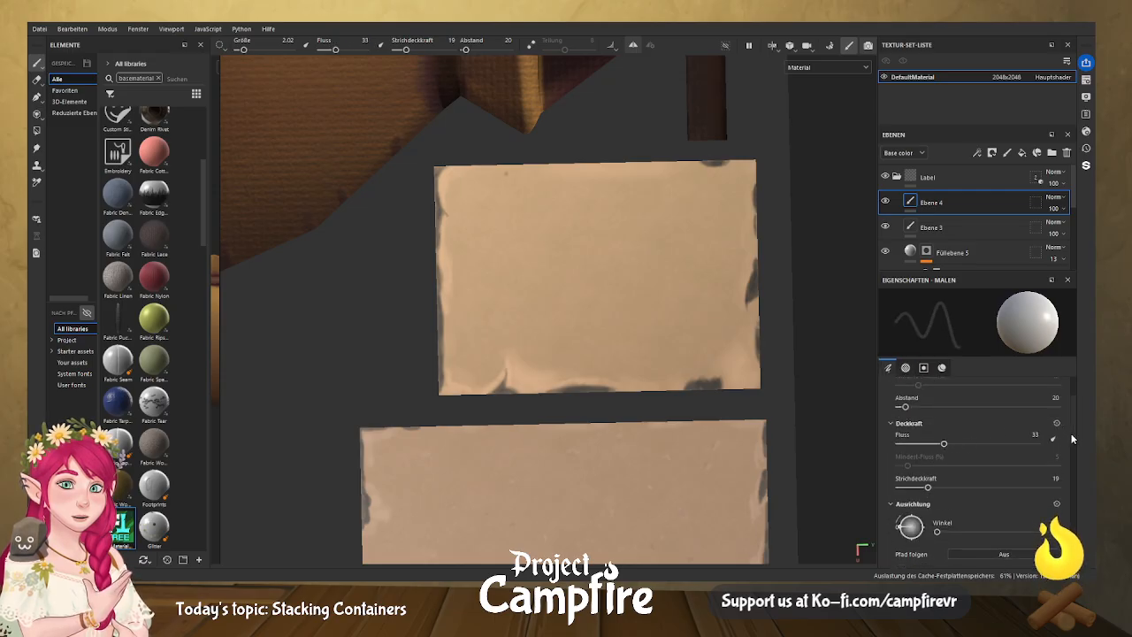
Reduce the brush spacing to 9.
{"action": "scroll", "coordinate": [1069, 434], "scroll_direction": "up", "scroll_amount": 2}
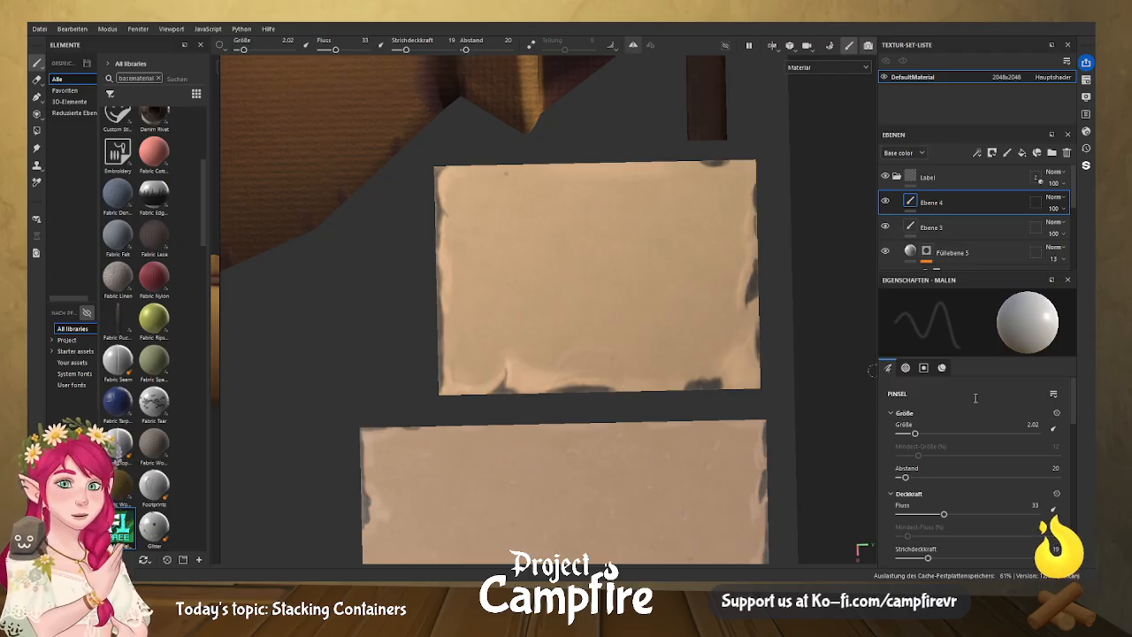
{"action": "left_click_drag", "start_coordinate": [1074, 401], "coordinate": [1073, 442]}
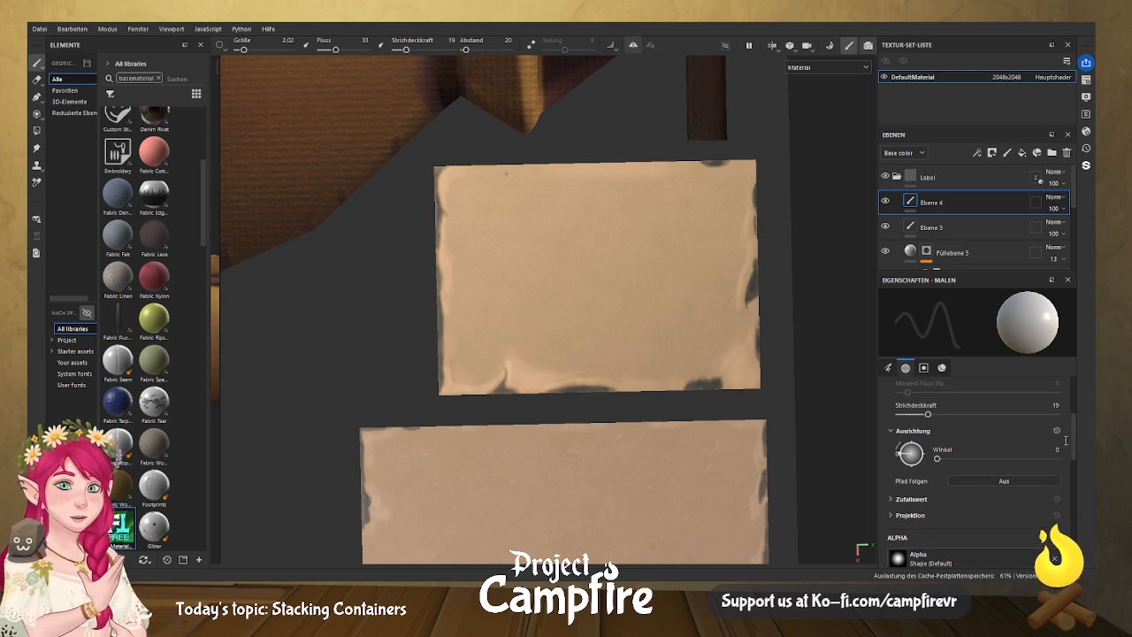
{"action": "scroll", "coordinate": [1065, 440], "scroll_direction": "up", "scroll_amount": 2}
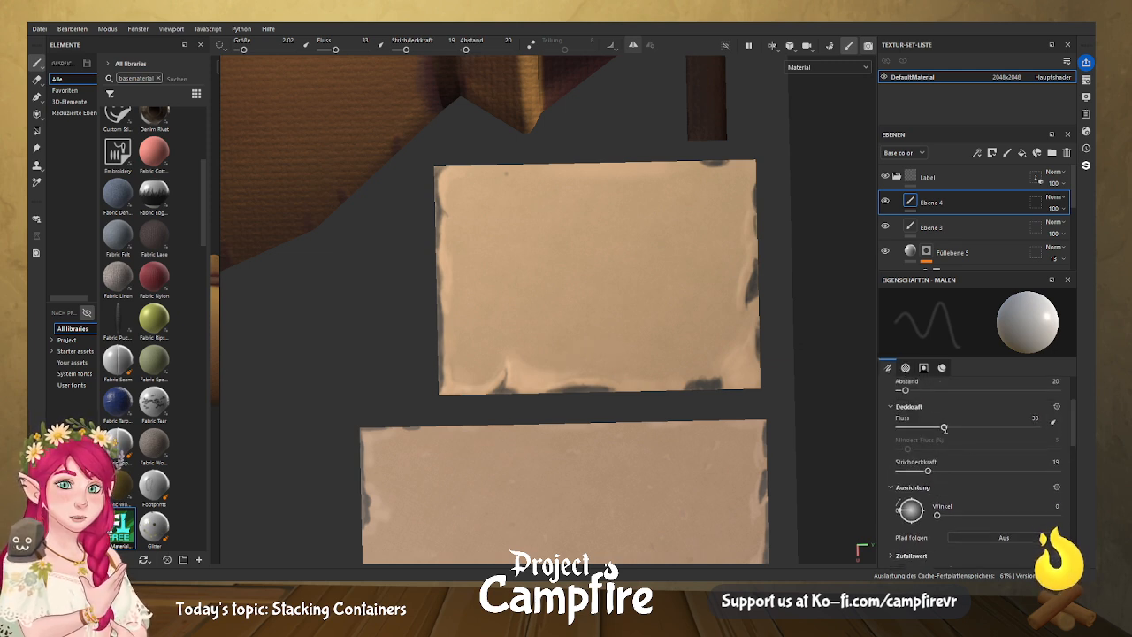
{"action": "scroll", "coordinate": [1072, 415], "scroll_direction": "up", "scroll_amount": 3}
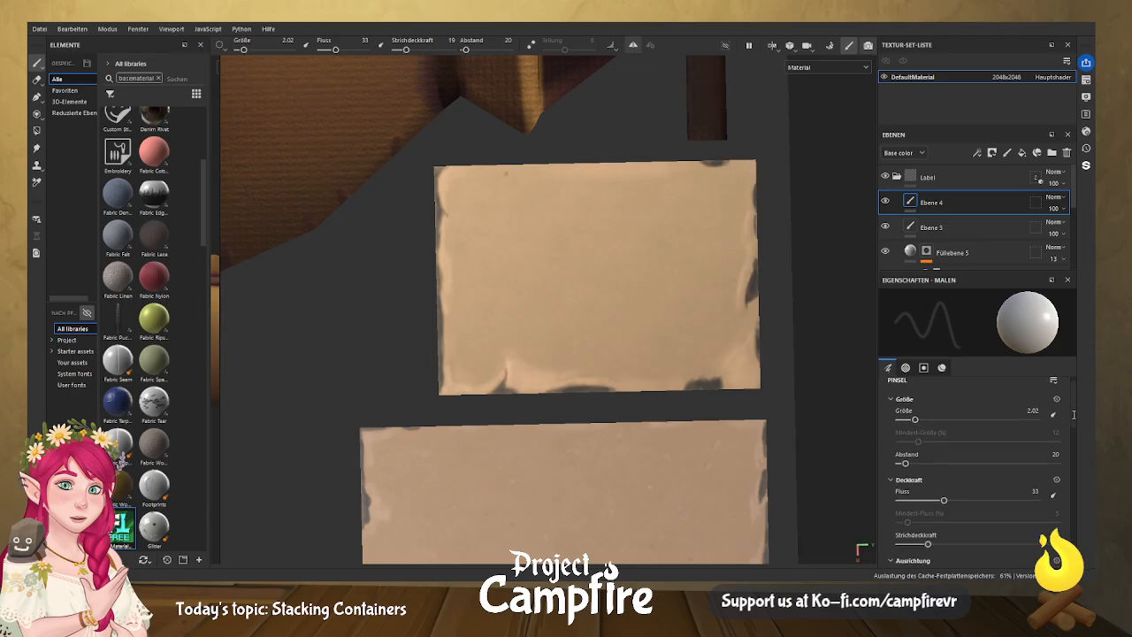
{"action": "mouse_move", "coordinate": [904, 462]}
{"action": "left_mouse_down"}
{"action": "mouse_move", "coordinate": [925, 462]}
{"action": "mouse_move", "coordinate": [900, 463]}
{"action": "left_mouse_up"}
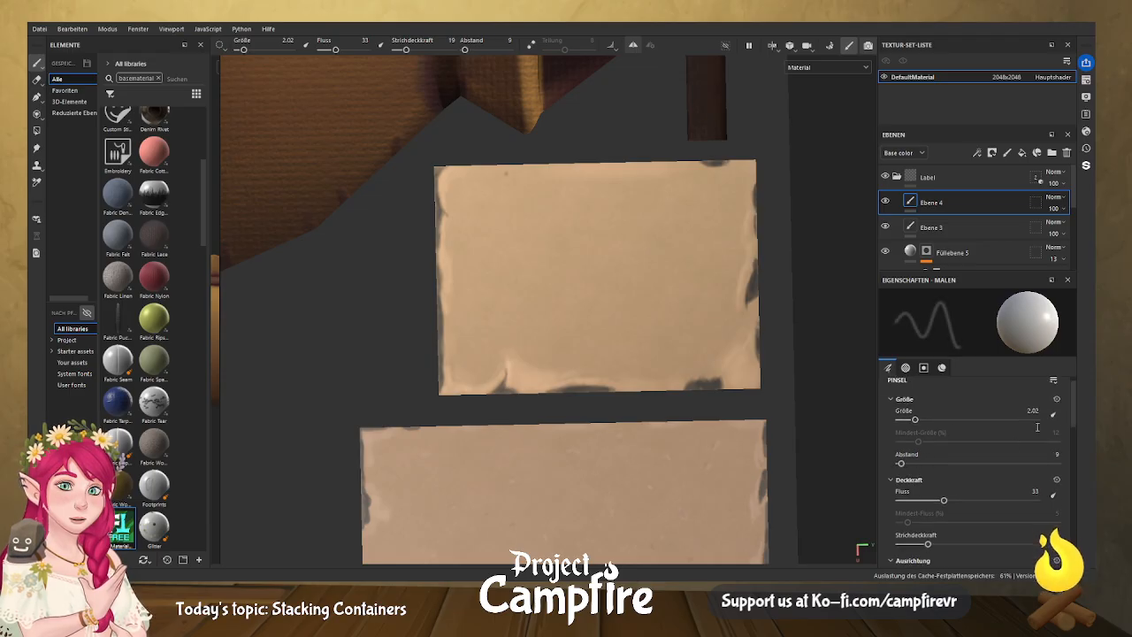
{"action": "scroll", "coordinate": [1072, 434], "scroll_direction": "down", "scroll_amount": 4}
{"action": "scroll", "coordinate": [1072, 443], "scroll_direction": "down", "scroll_amount": 5}
{"action": "scroll", "coordinate": [1069, 466], "scroll_direction": "down", "scroll_amount": 5}
{"action": "scroll", "coordinate": [1066, 485], "scroll_direction": "down", "scroll_amount": 1}
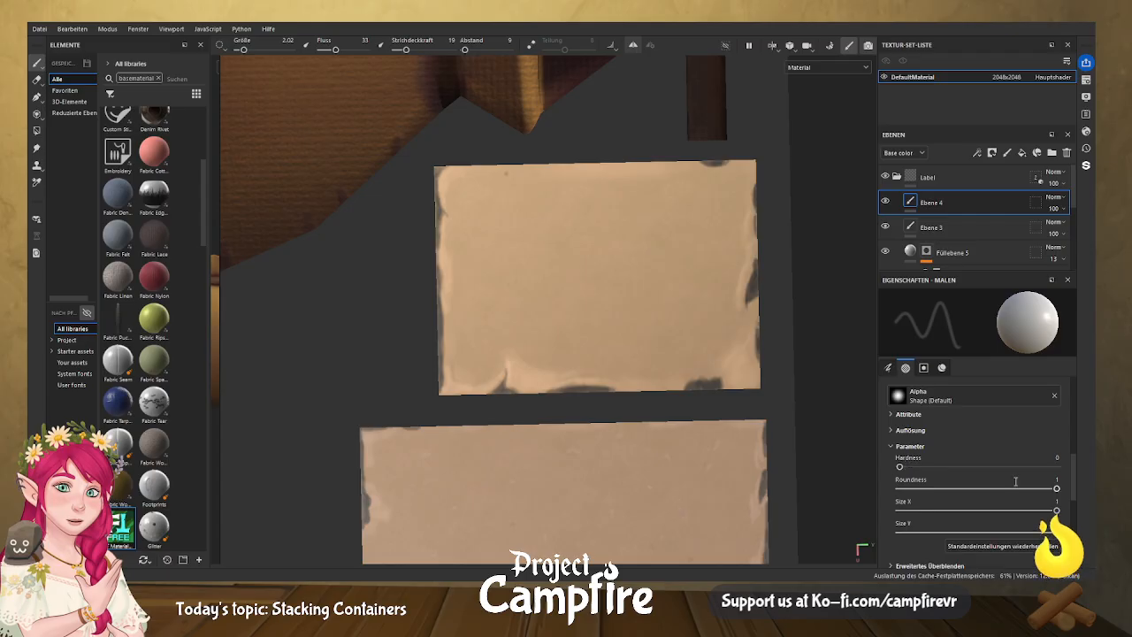
{"action": "left_click_drag", "start_coordinate": [998, 492], "coordinate": [1058, 489]}
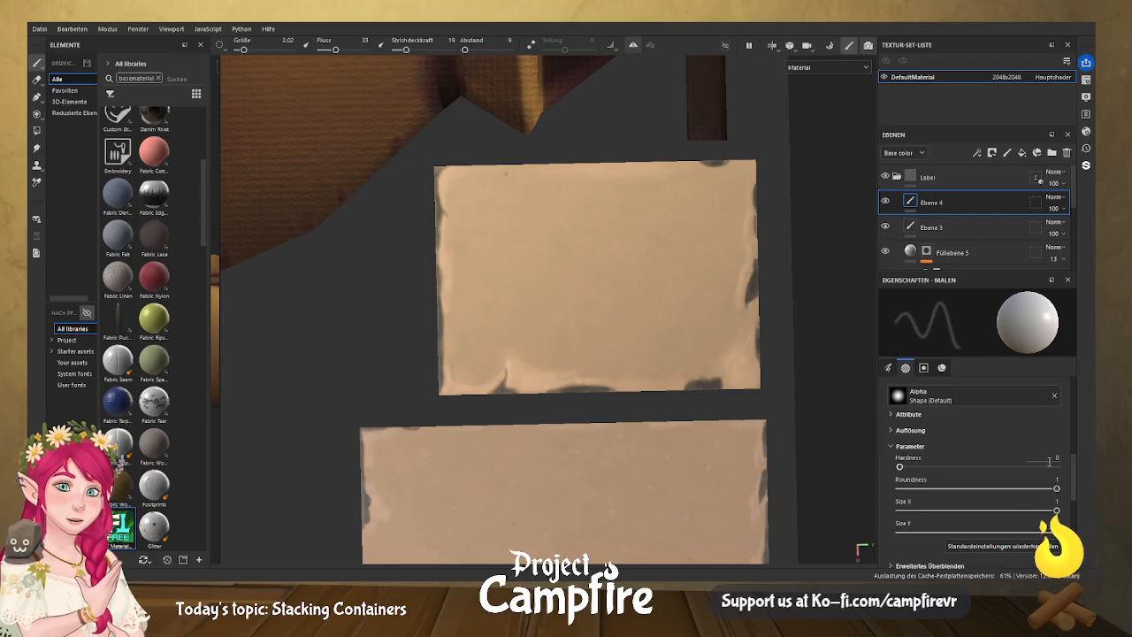
{"action": "mouse_move", "coordinate": [899, 467]}
{"action": "left_mouse_down"}
{"action": "mouse_move", "coordinate": [1062, 463]}
{"action": "mouse_move", "coordinate": [895, 465]}
{"action": "left_mouse_up"}
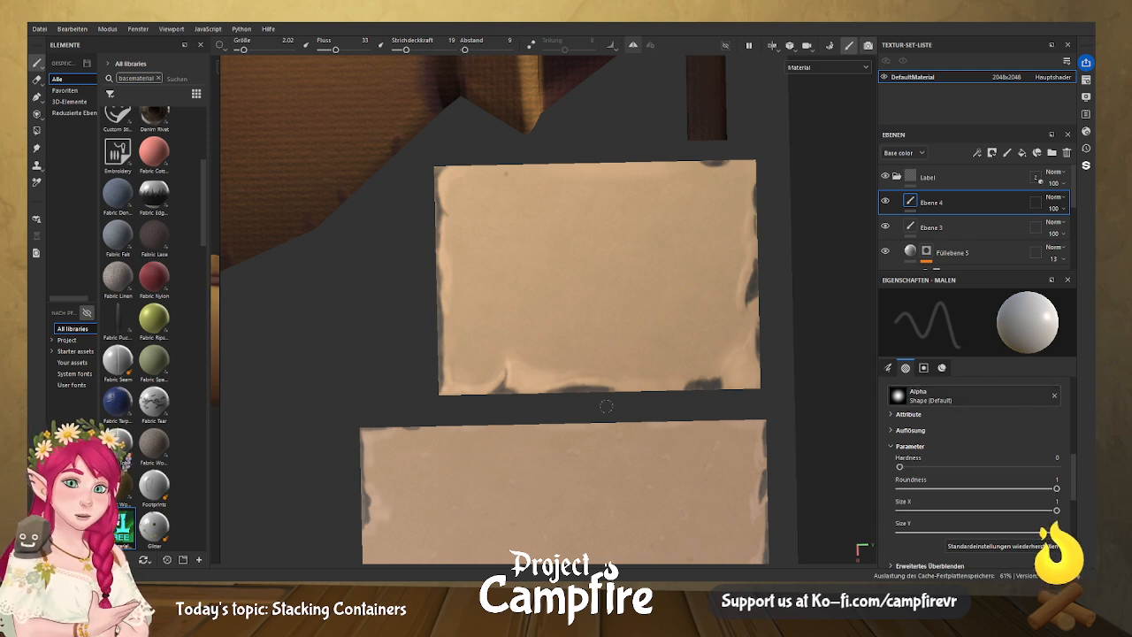
Lower the stroke opacity to 10 and reduce the brush size to 0.38.
{"action": "scroll", "coordinate": [1068, 420], "scroll_direction": "up", "scroll_amount": 3}
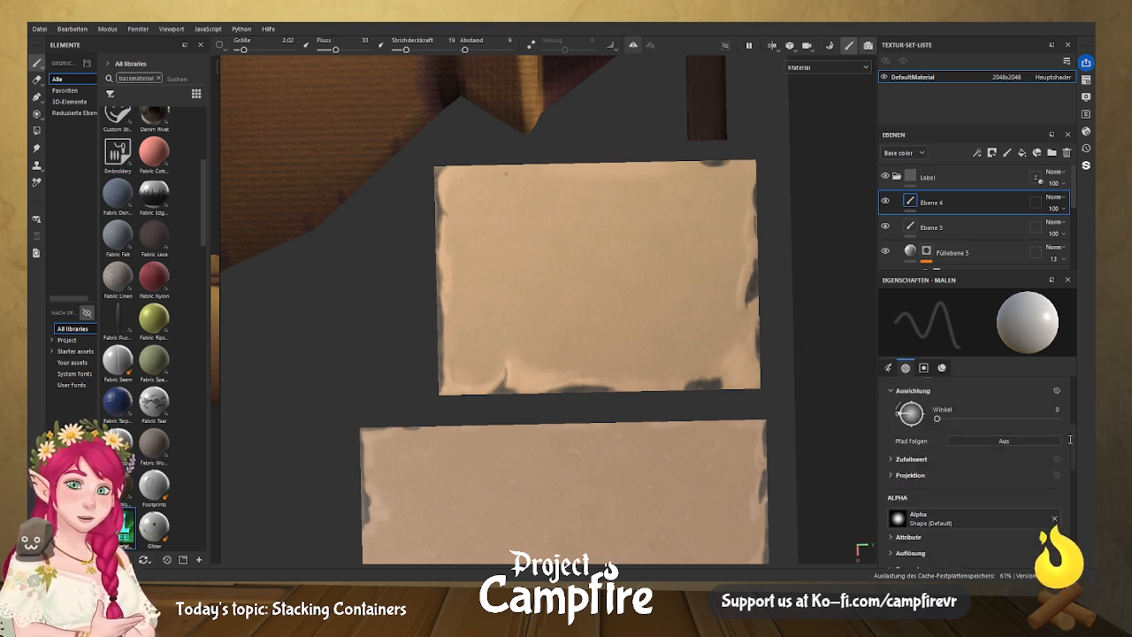
{"action": "scroll", "coordinate": [1068, 420], "scroll_direction": "up", "scroll_amount": 1}
{"action": "left_click_drag", "start_coordinate": [928, 468], "coordinate": [913, 468]}
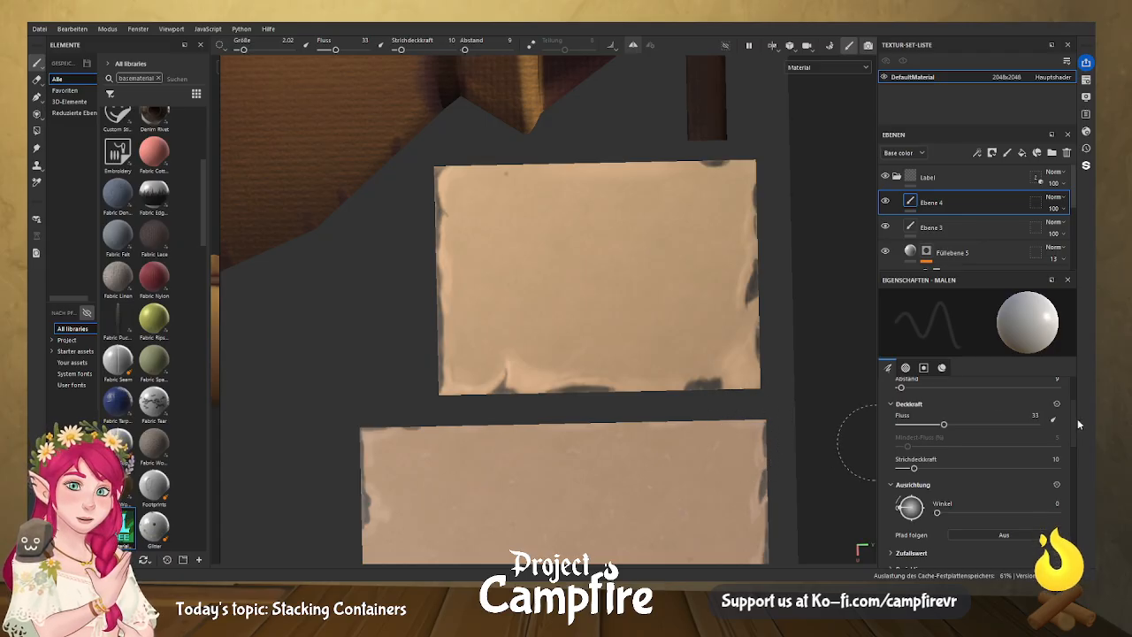
{"action": "scroll", "coordinate": [1078, 424], "scroll_direction": "up", "scroll_amount": 2}
{"action": "left_click_drag", "start_coordinate": [911, 433], "coordinate": [900, 431]}
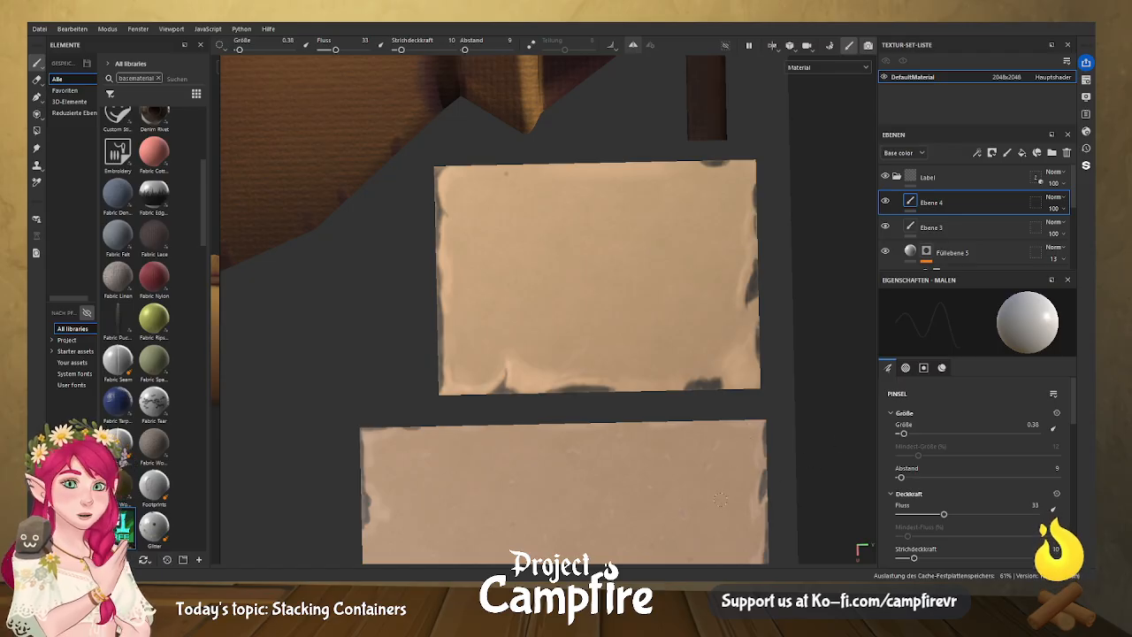
Paint subtle raised height detail along the lower label piece's edges with brush sizes 0.12 and 0.45.
{"action": "key", "text": "alt"}
{"action": "middle_click_drag", "start_coordinate": [684, 288], "coordinate": [700, 163]}
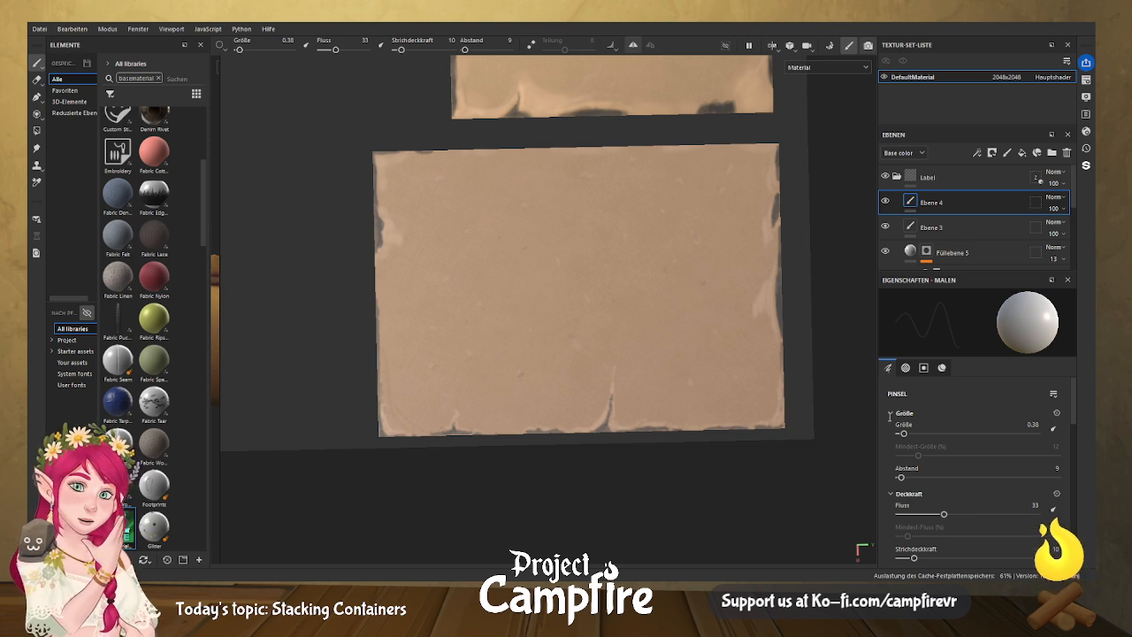
{"action": "left_click_drag", "start_coordinate": [903, 433], "coordinate": [900, 433]}
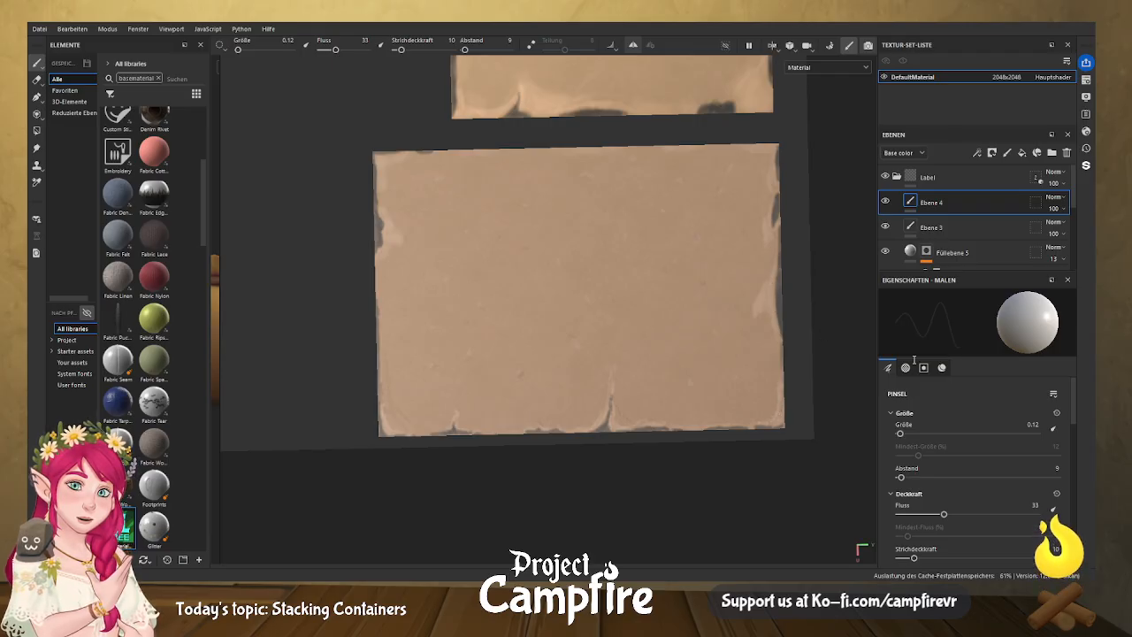
{"action": "left_click_drag", "start_coordinate": [901, 433], "coordinate": [903, 433]}
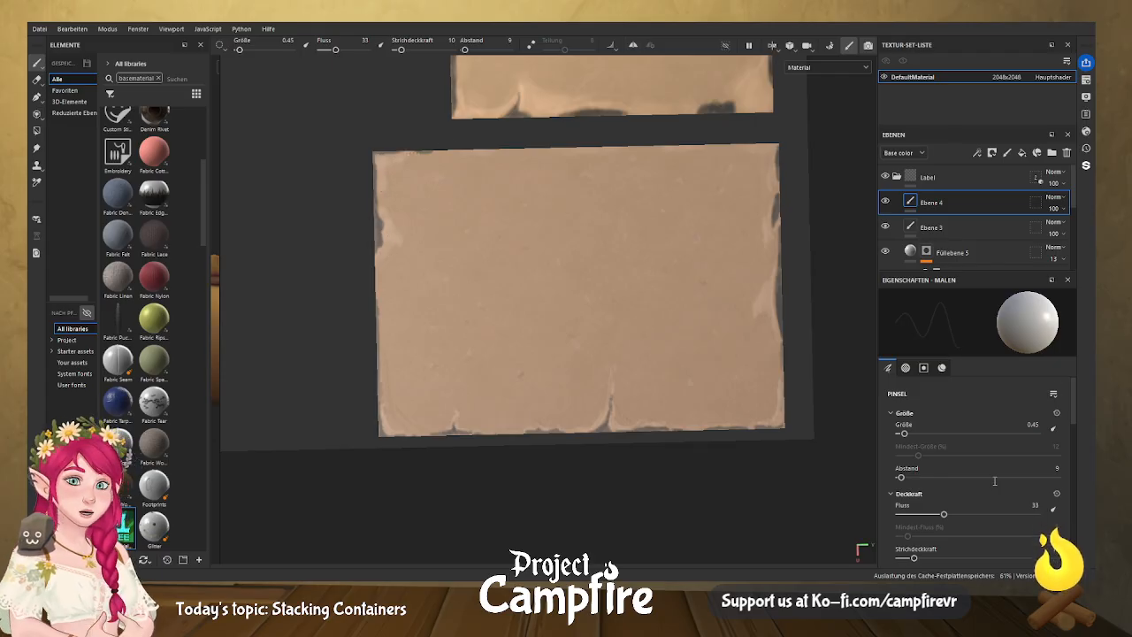
Set the height to -0.0959 and the brush size to 0.14, and paint recessed detail along the lower label piece's worn edges.
{"action": "scroll", "coordinate": [1068, 484], "scroll_direction": "down", "scroll_amount": 5}
{"action": "scroll", "coordinate": [1068, 484], "scroll_direction": "down", "scroll_amount": 5}
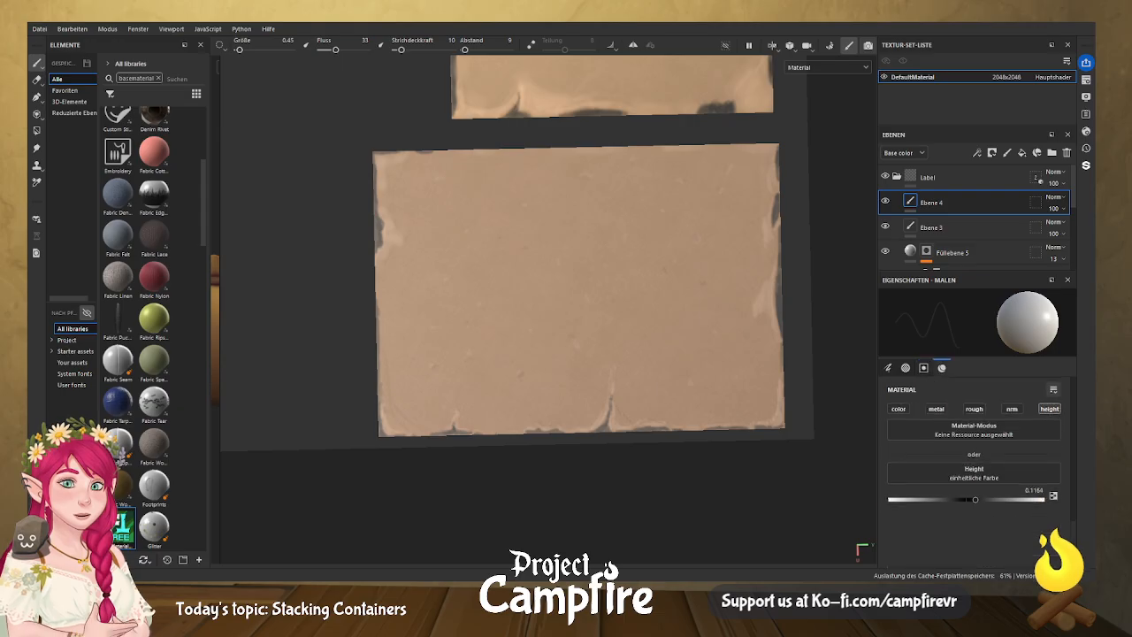
{"action": "left_click_drag", "start_coordinate": [973, 500], "coordinate": [958, 499]}
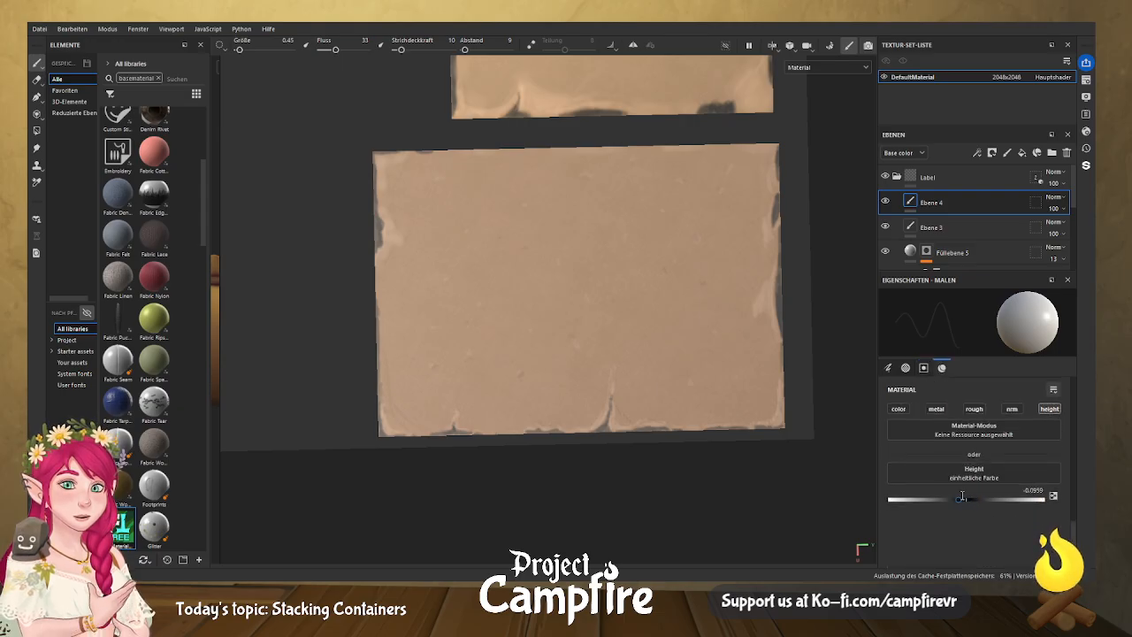
{"action": "scroll", "coordinate": [929, 461], "scroll_direction": "up", "scroll_amount": 10}
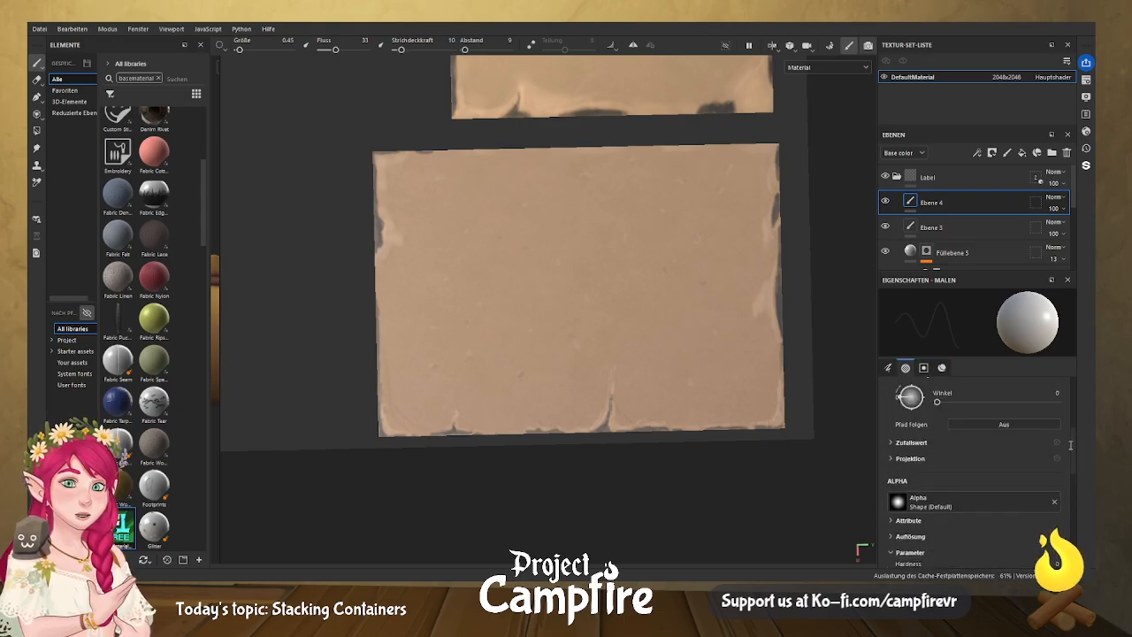
{"action": "left_click_drag", "start_coordinate": [904, 433], "coordinate": [900, 434]}
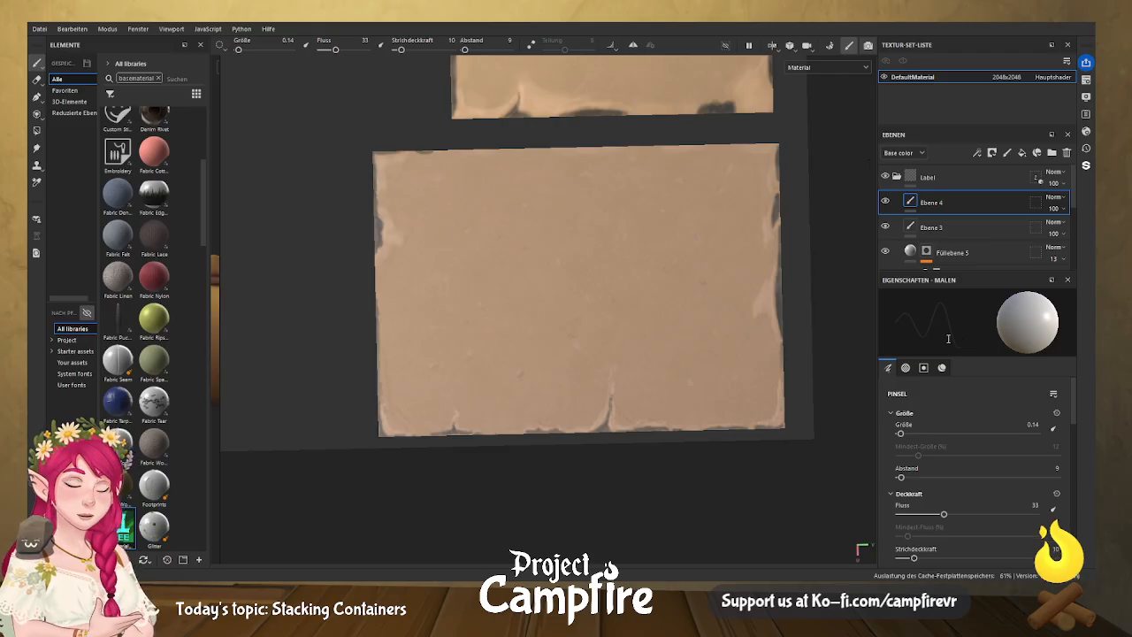
Set the brush size to 0.63, the flow to 15 and the stroke opacity to 5 for the upper label piece.
{"action": "left_click_drag", "start_coordinate": [901, 432], "coordinate": [905, 432]}
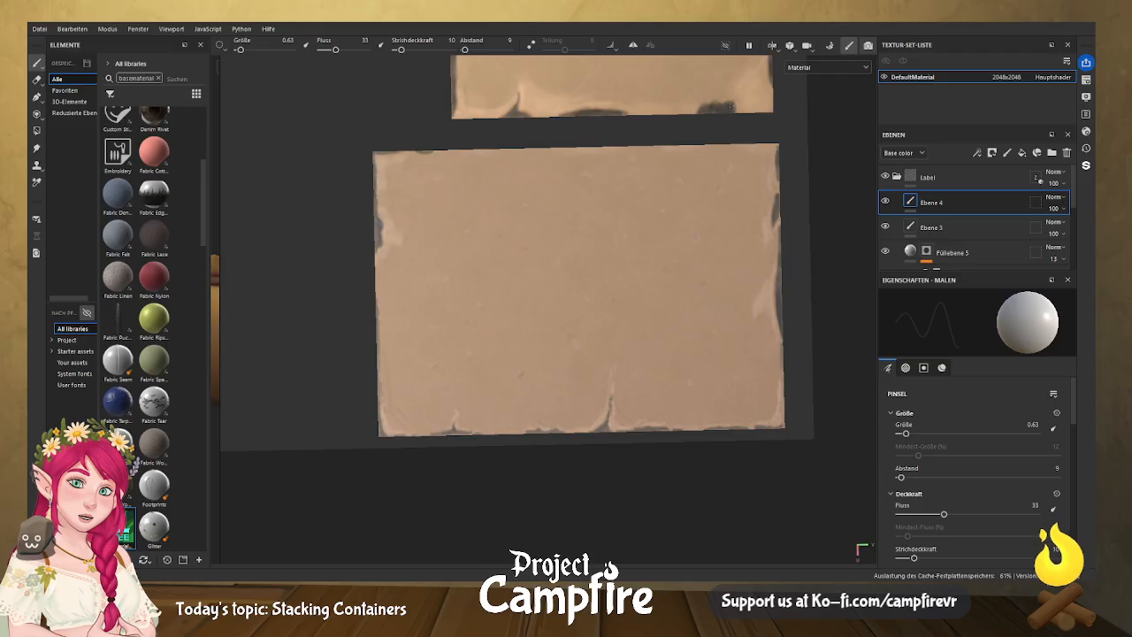
{"action": "middle_click_drag", "start_coordinate": [802, 104], "coordinate": [747, 256]}
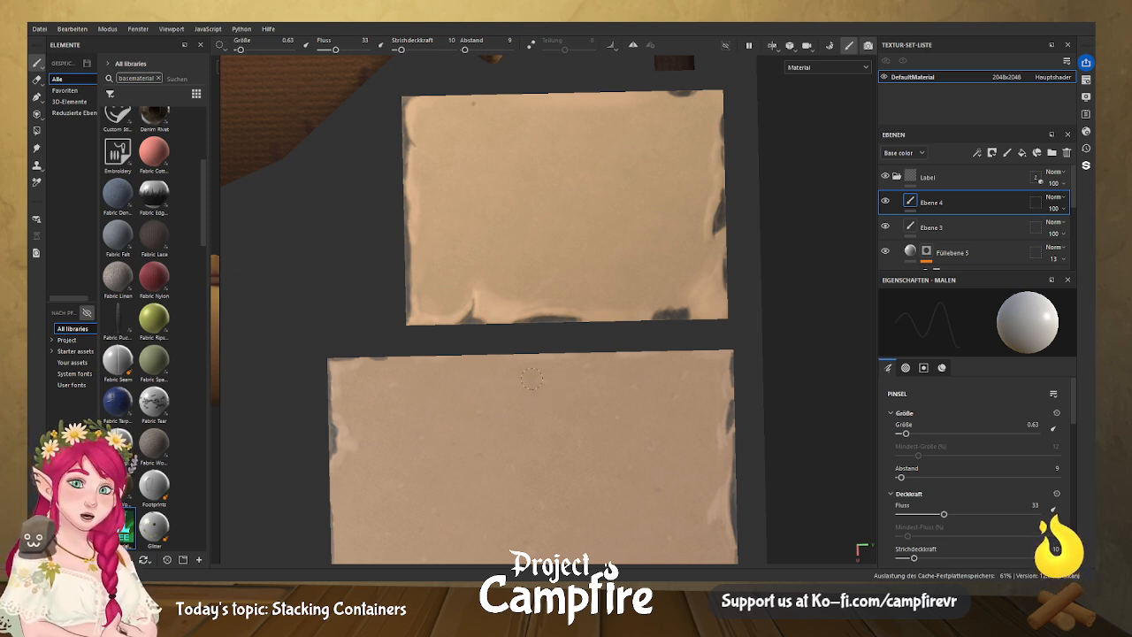
{"action": "left_click", "coordinate": [942, 514]}
{"action": "left_click_drag", "start_coordinate": [942, 514], "coordinate": [918, 514]}
{"action": "scroll", "coordinate": [1071, 434], "scroll_direction": "down", "scroll_amount": 2}
{"action": "scroll", "coordinate": [1071, 437], "scroll_direction": "down", "scroll_amount": 2}
{"action": "left_click_drag", "start_coordinate": [914, 442], "coordinate": [906, 442]}
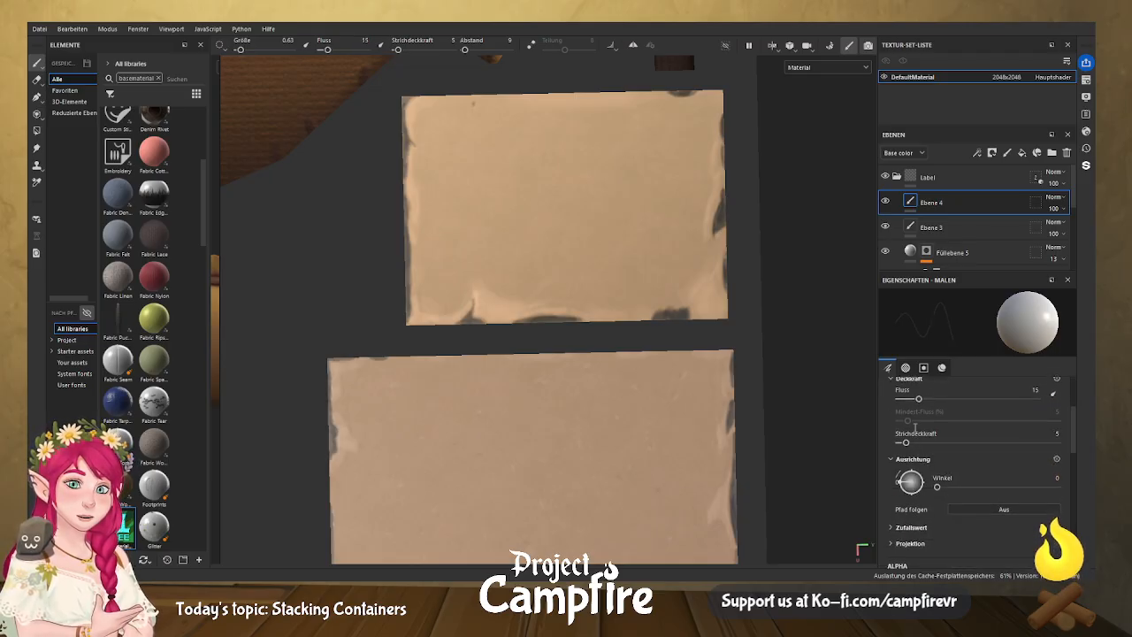
Set the brush size to 0.19, and raise it to 1.1.
{"action": "scroll", "coordinate": [1072, 416], "scroll_direction": "up", "scroll_amount": 4}
{"action": "left_click_drag", "start_coordinate": [906, 423], "coordinate": [900, 424]}
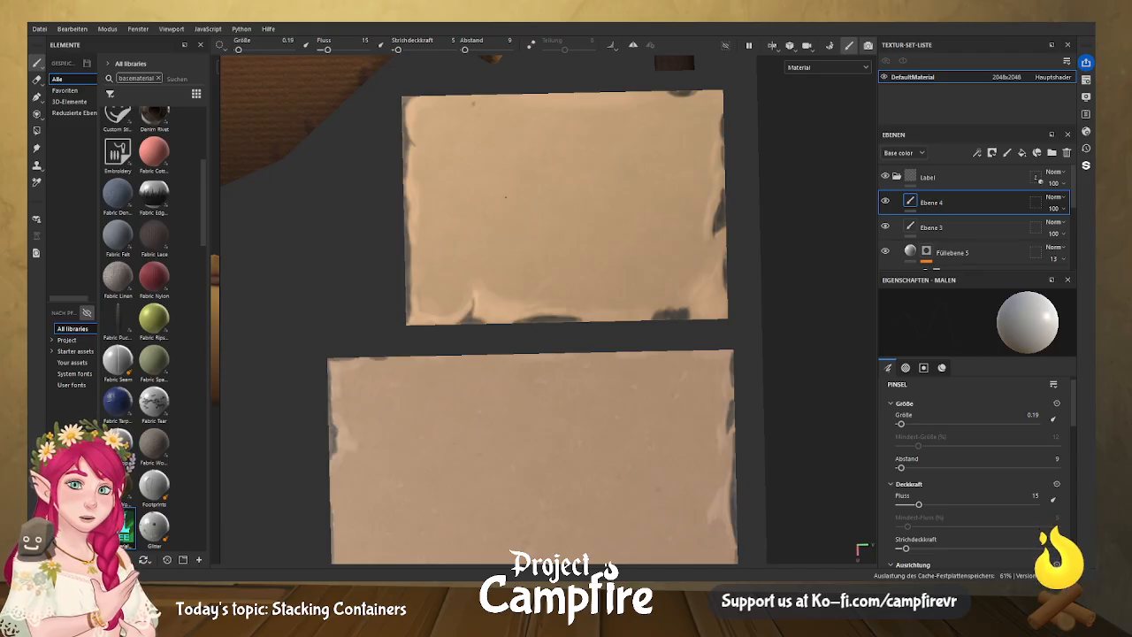
{"action": "left_click", "coordinate": [909, 423]}
{"action": "left_click_drag", "start_coordinate": [909, 423], "coordinate": [907, 423]}
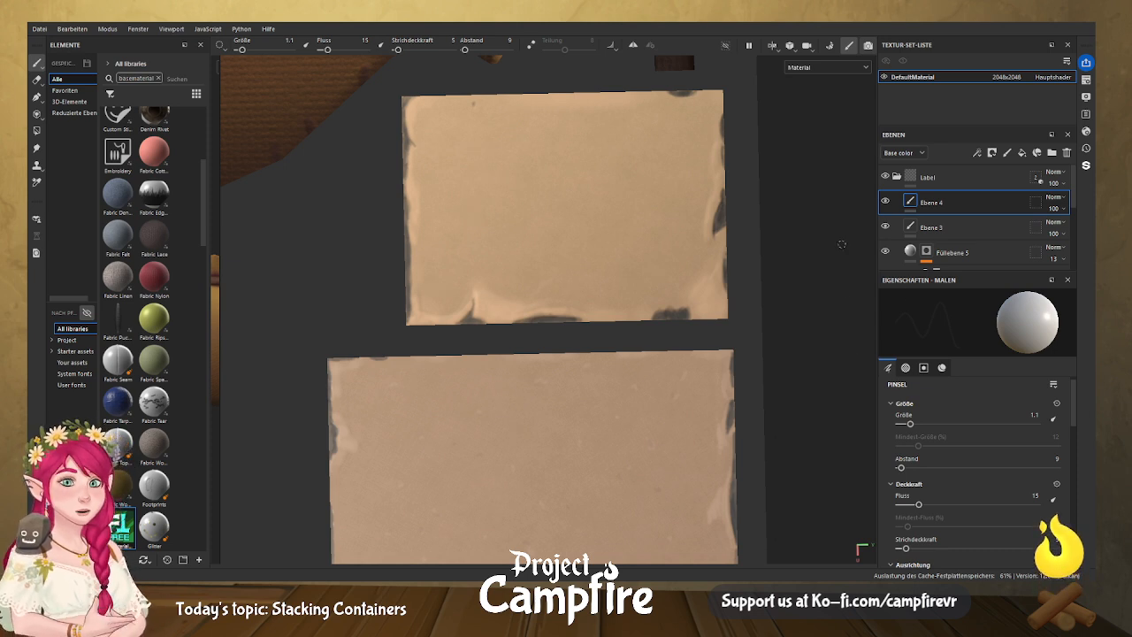
Enlarge the 3D view and examine the painted labels together with the whole sack and pouch.
{"action": "scroll", "coordinate": [841, 244], "scroll_direction": "down", "scroll_amount": 6}
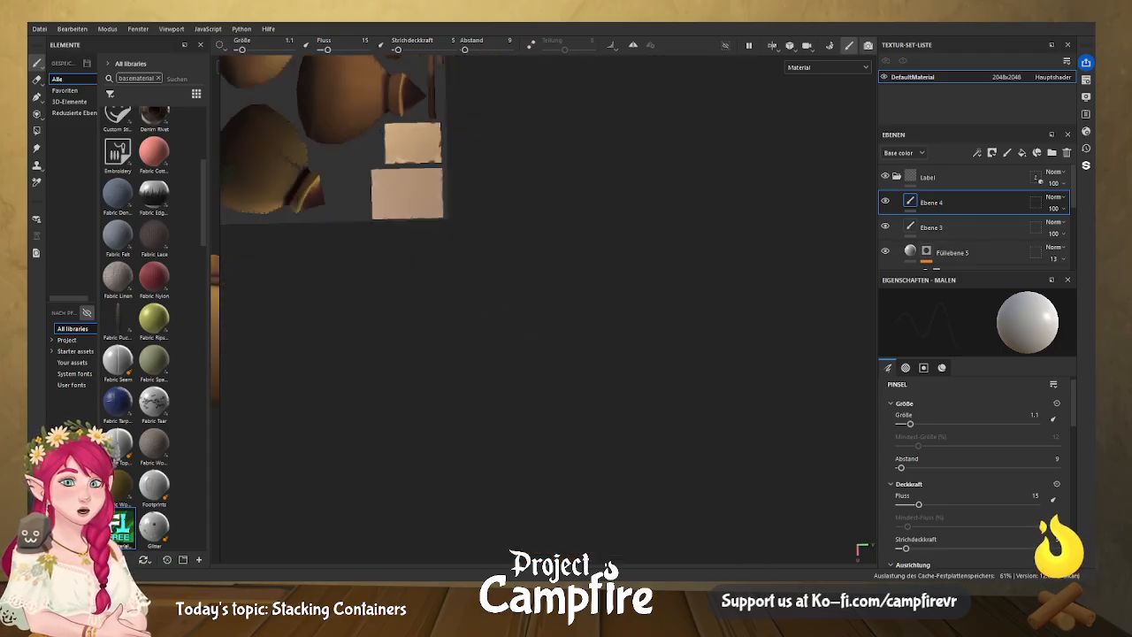
{"action": "scroll", "coordinate": [424, 173], "scroll_direction": "up", "scroll_amount": 2}
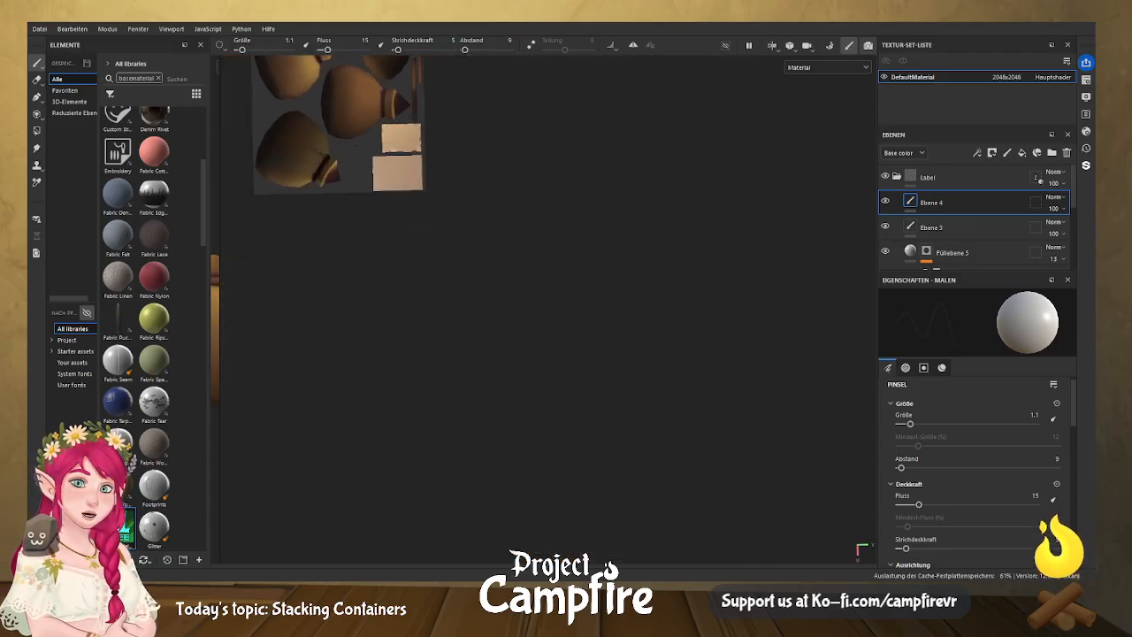
{"action": "scroll", "coordinate": [625, 254], "scroll_direction": "down", "scroll_amount": 1}
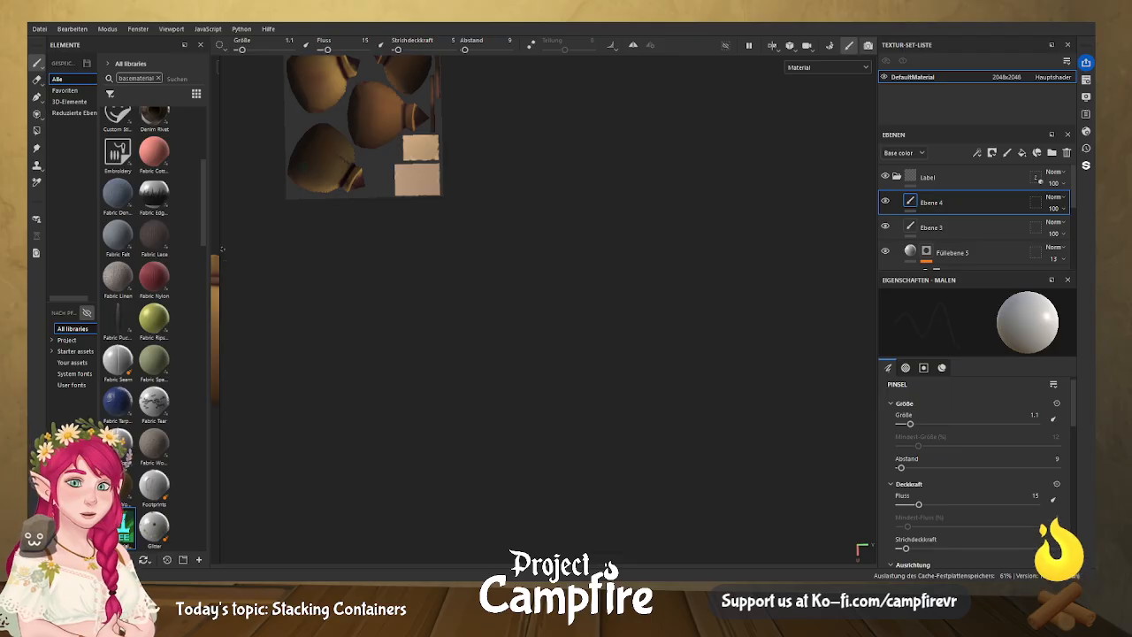
{"action": "left_click_drag", "start_coordinate": [219, 248], "coordinate": [709, 271]}
{"action": "key", "text": "f"}
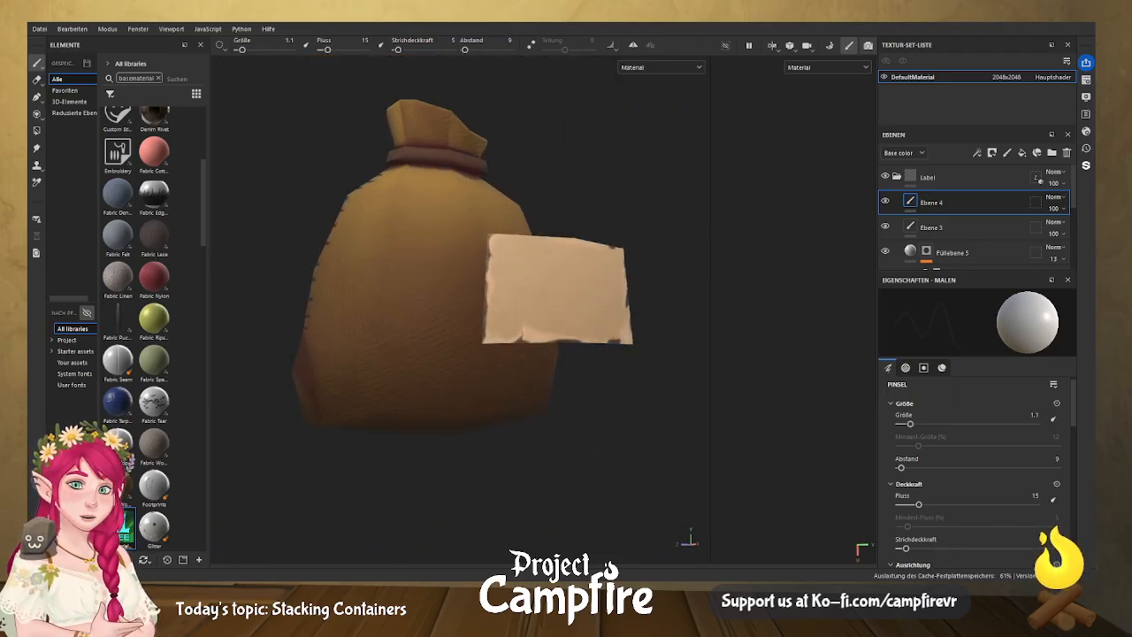
{"action": "right_click_drag", "start_coordinate": [522, 460], "coordinate": [470, 448], "text": "shift"}
{"action": "scroll", "coordinate": [470, 447], "scroll_direction": "down", "scroll_amount": 5}
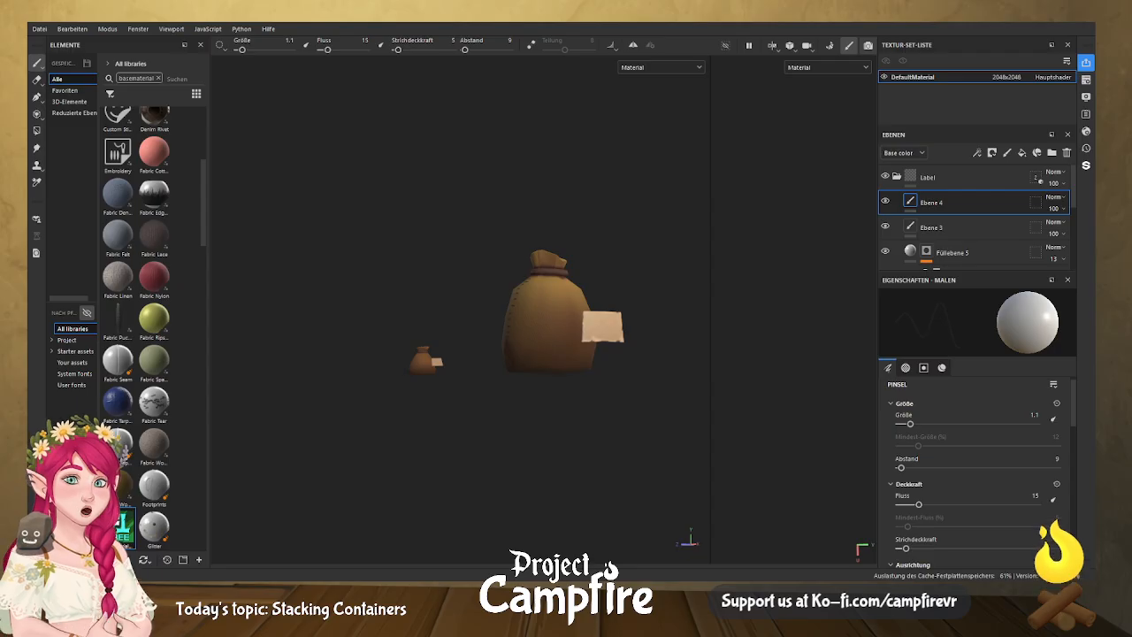
Switch to Blender and give the sack object a new material named SackPouch.
{"action": "key", "text": "alt+Tab"}
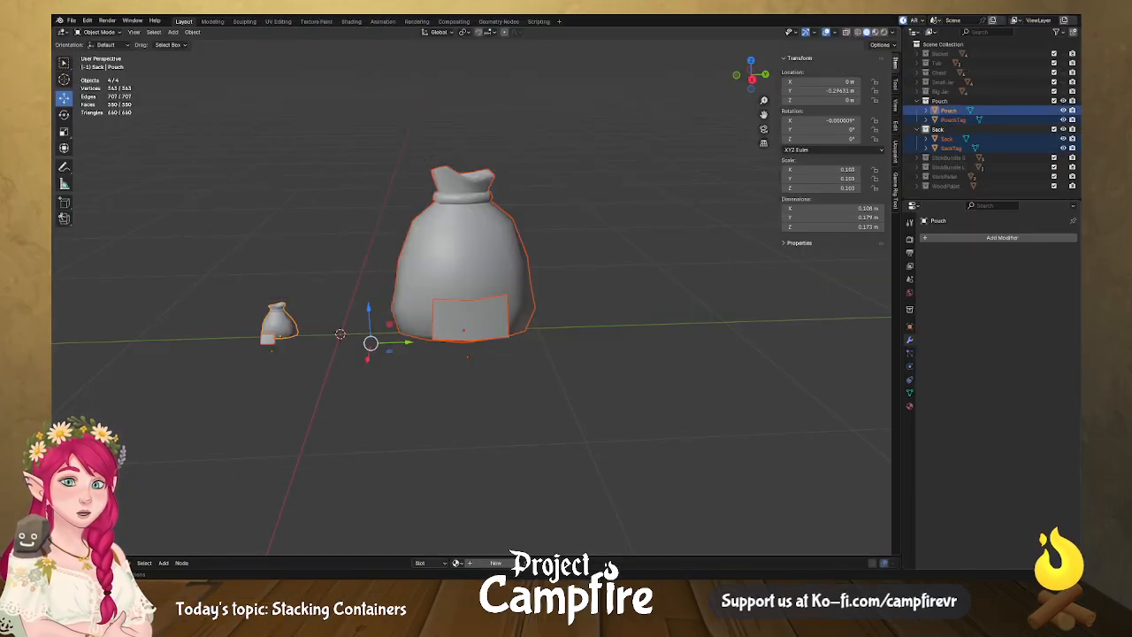
{"action": "left_click", "coordinate": [946, 139]}
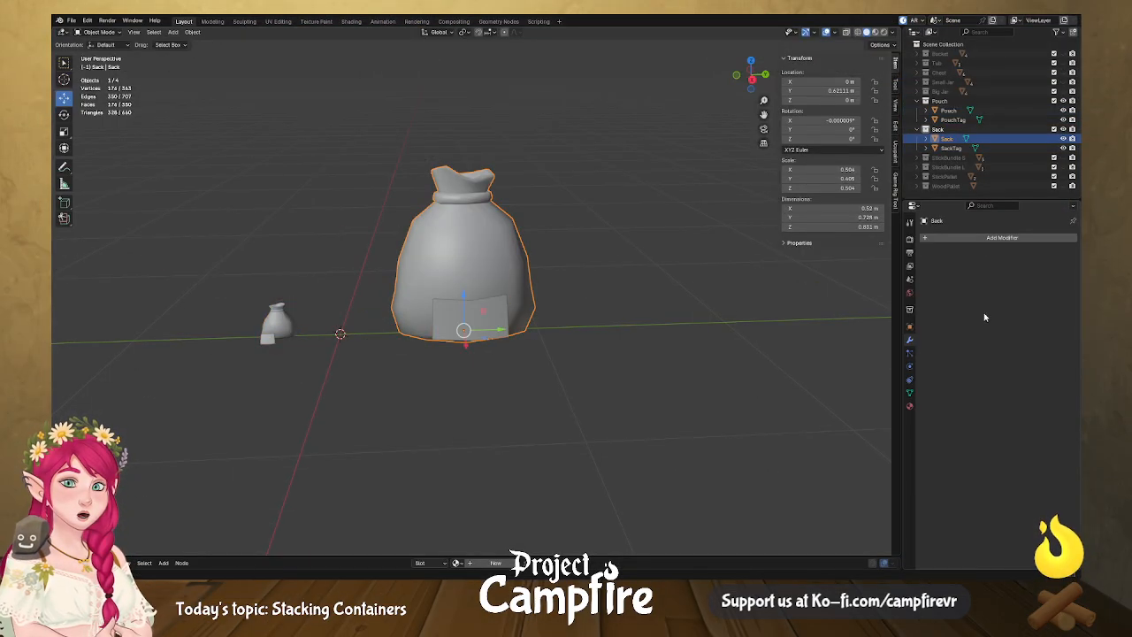
{"action": "left_click", "coordinate": [910, 406]}
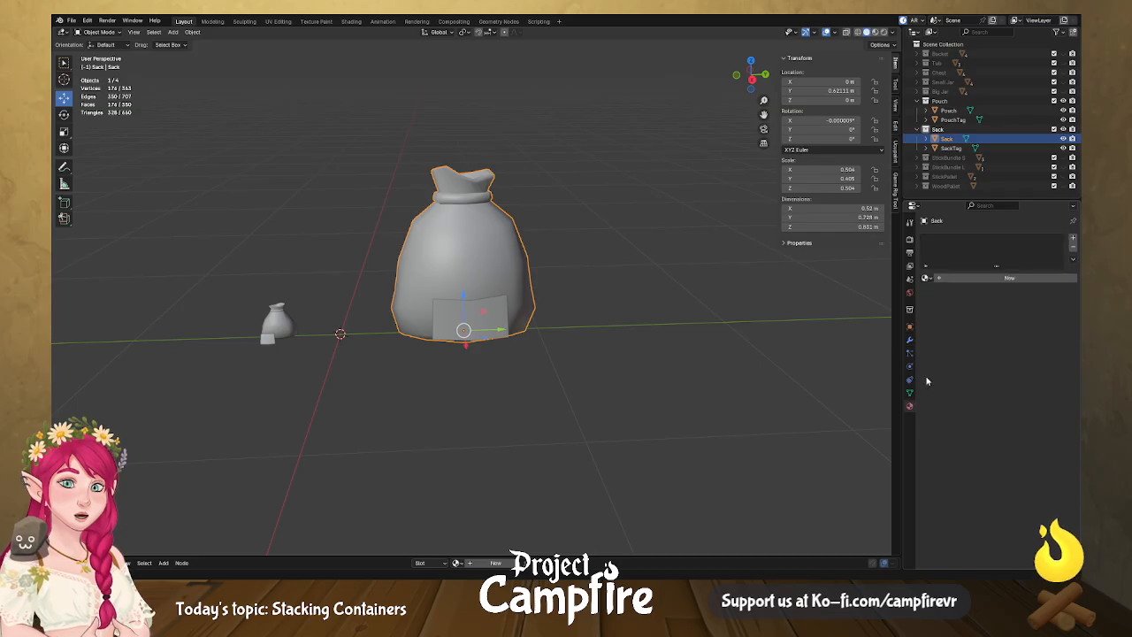
{"action": "left_click", "coordinate": [926, 279]}
{"action": "left_click", "coordinate": [948, 279]}
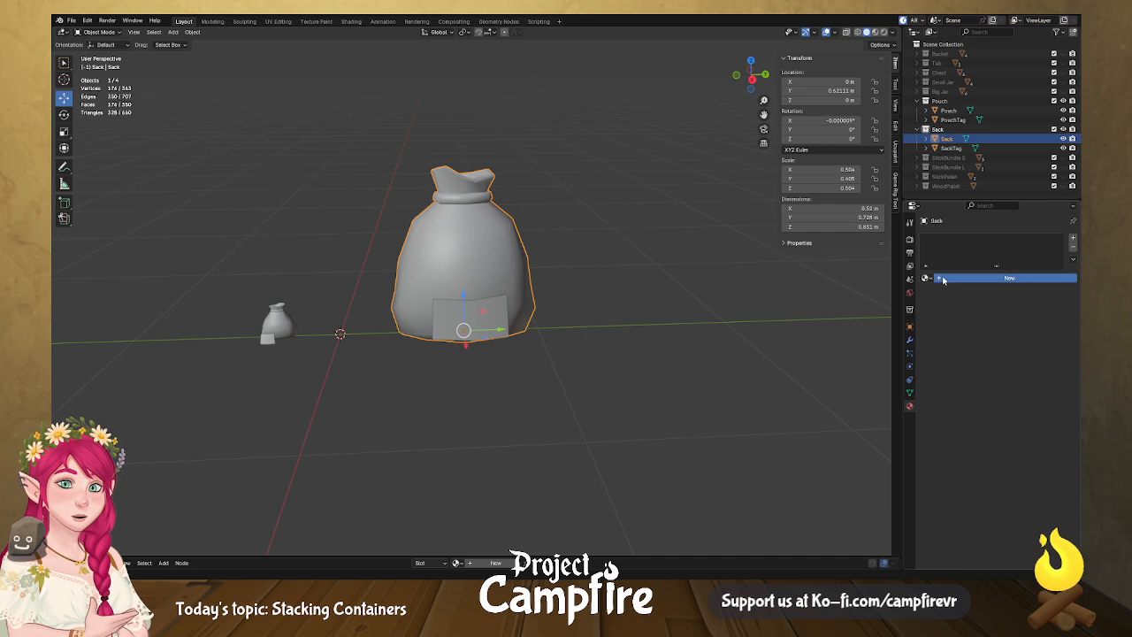
{"action": "left_click", "coordinate": [943, 280]}
{"action": "double_click", "coordinate": [979, 278]}
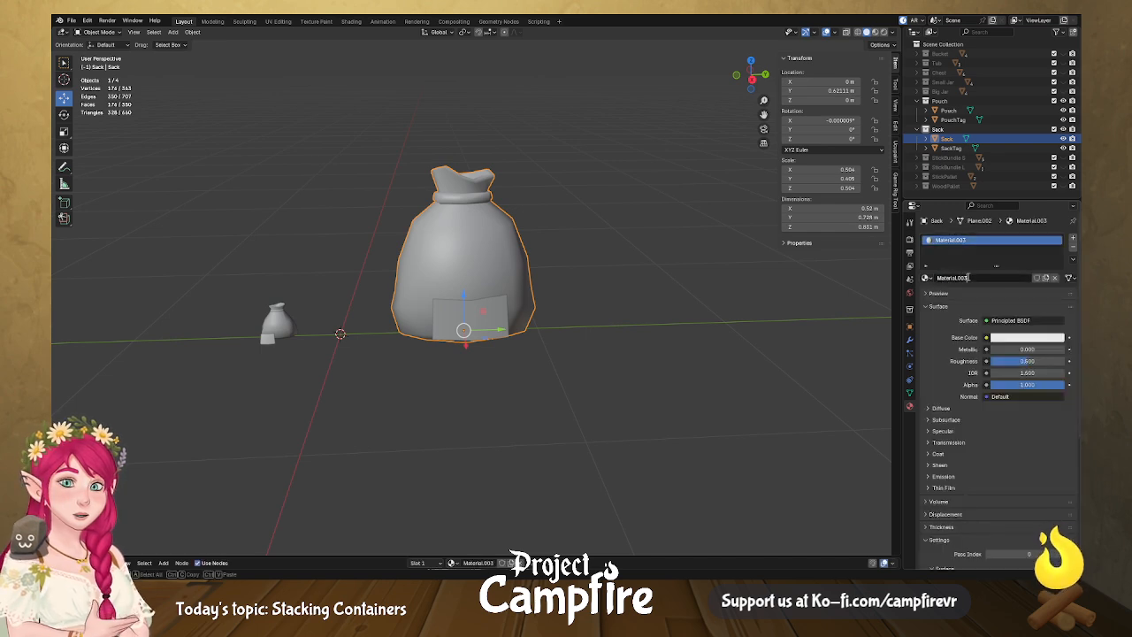
{"action": "left_click_drag", "start_coordinate": [979, 278], "coordinate": [907, 280]}
{"action": "type", "text": "SackPouch"}
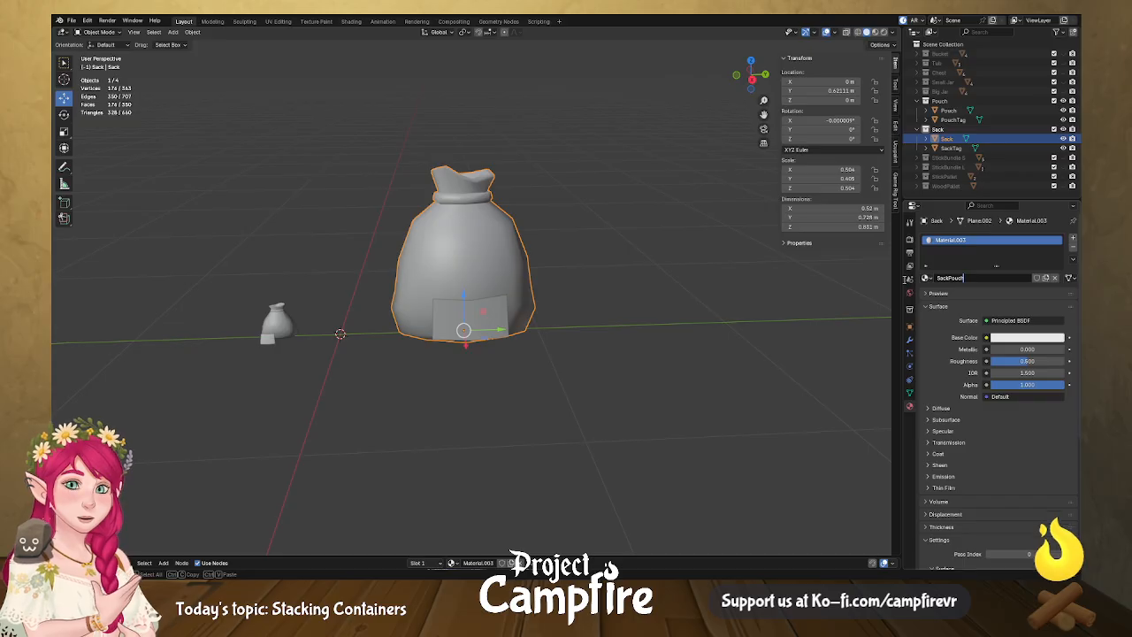
{"action": "key", "text": "Return"}
Use DefaultMaterial_Base_color.png as the material's base color image texture and show the viewport in material preview shading.
{"action": "left_click", "coordinate": [986, 338]}
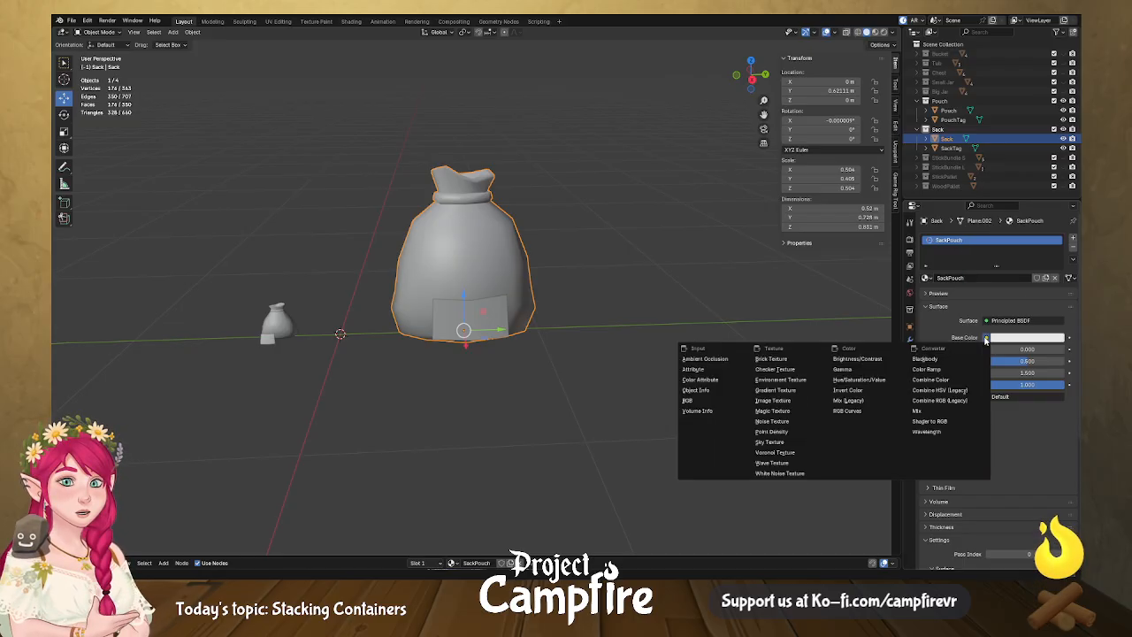
{"action": "left_click", "coordinate": [784, 404]}
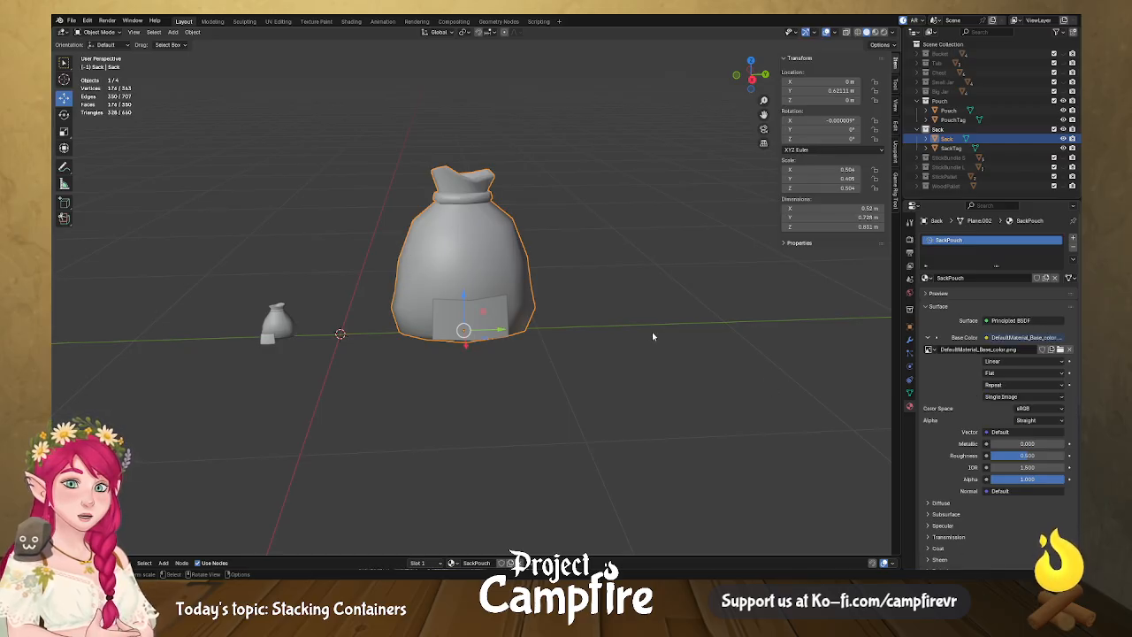
{"action": "scroll", "coordinate": [719, 291], "scroll_direction": "down", "scroll_amount": 1}
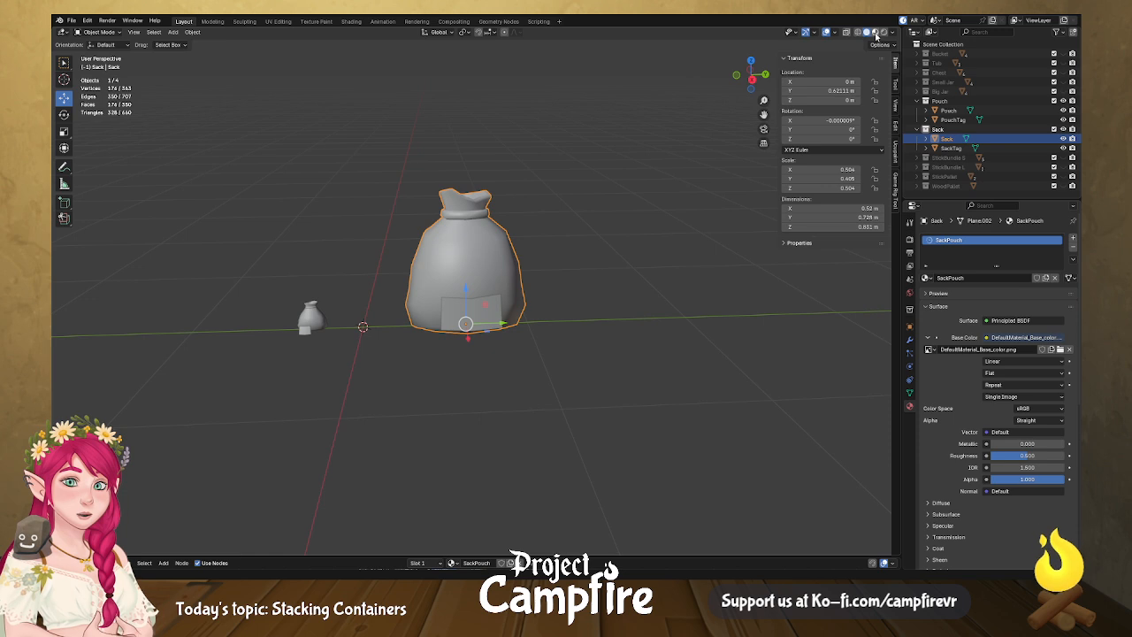
{"action": "left_click", "coordinate": [876, 32]}
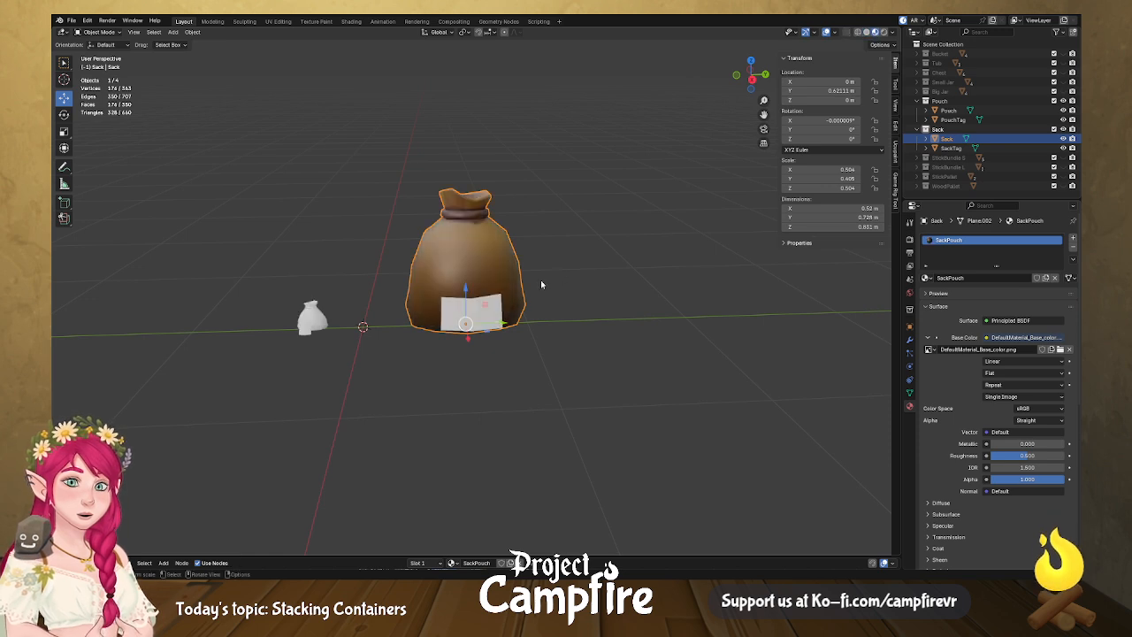
Assign the existing SackPouch material to the sack's tag, the pouch and the pouch's tag.
{"action": "mouse_move", "coordinate": [459, 297]}
{"action": "middle_mouse_down"}
{"action": "mouse_move", "coordinate": [589, 299]}
{"action": "mouse_move", "coordinate": [453, 295]}
{"action": "middle_mouse_up"}
{"action": "left_click", "coordinate": [487, 313]}
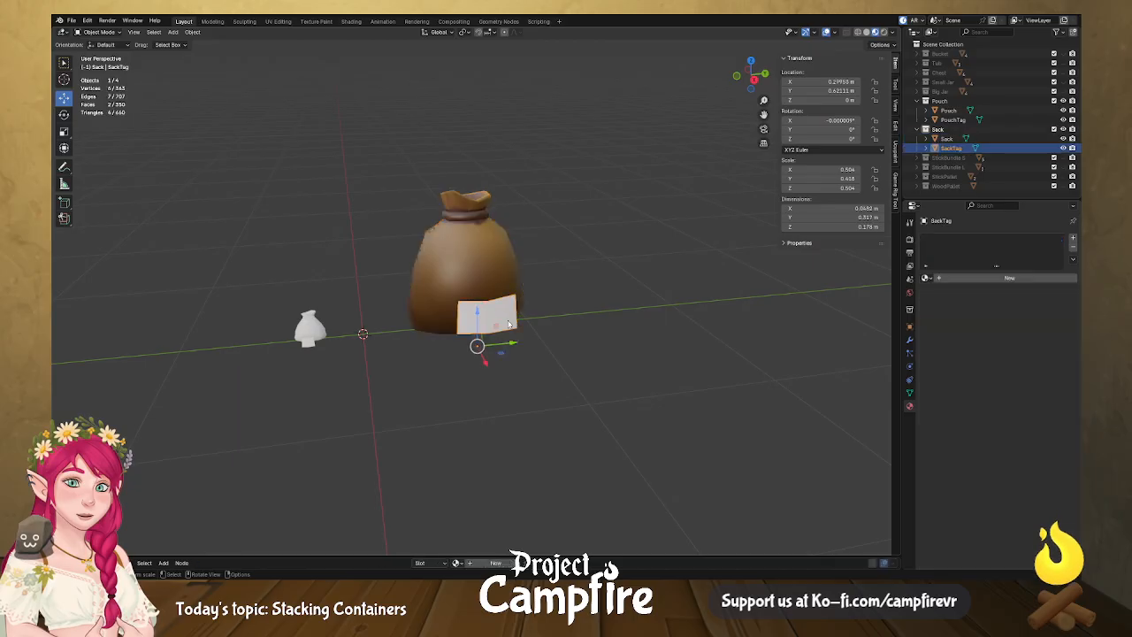
{"action": "left_click", "coordinate": [926, 277]}
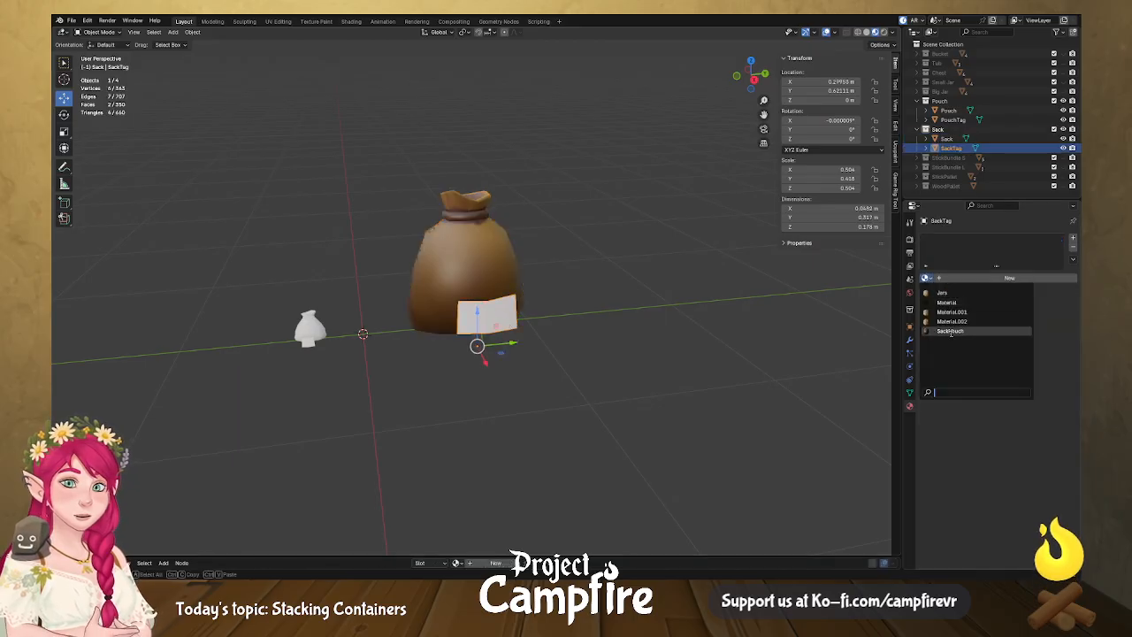
{"action": "left_click", "coordinate": [950, 331]}
{"action": "left_click", "coordinate": [315, 323]}
{"action": "left_click", "coordinate": [926, 278]}
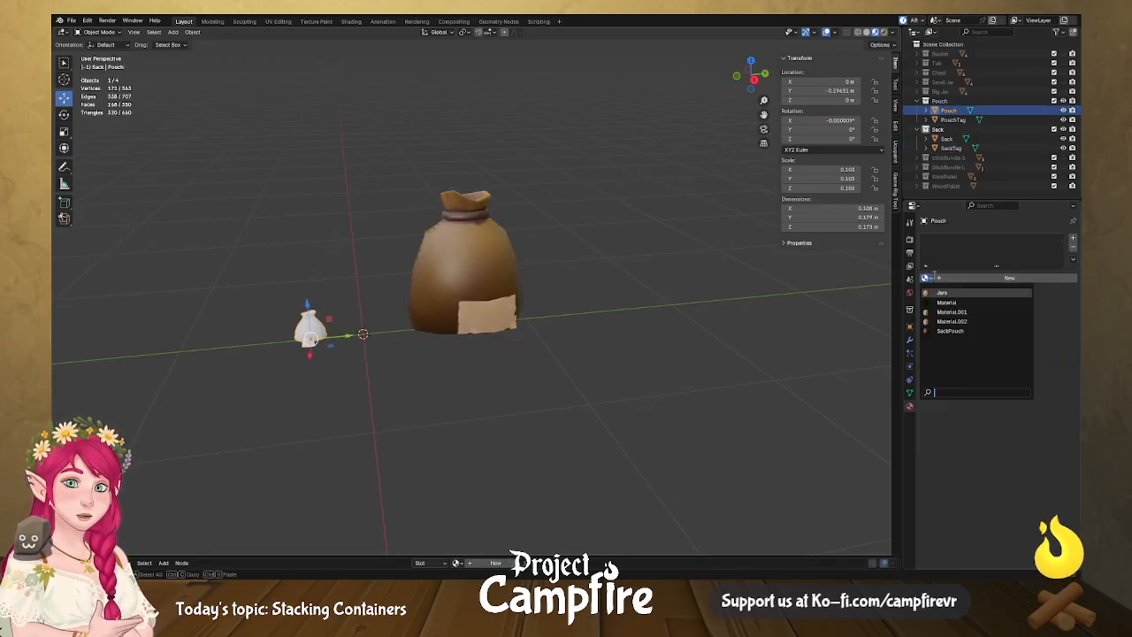
{"action": "left_click", "coordinate": [949, 330]}
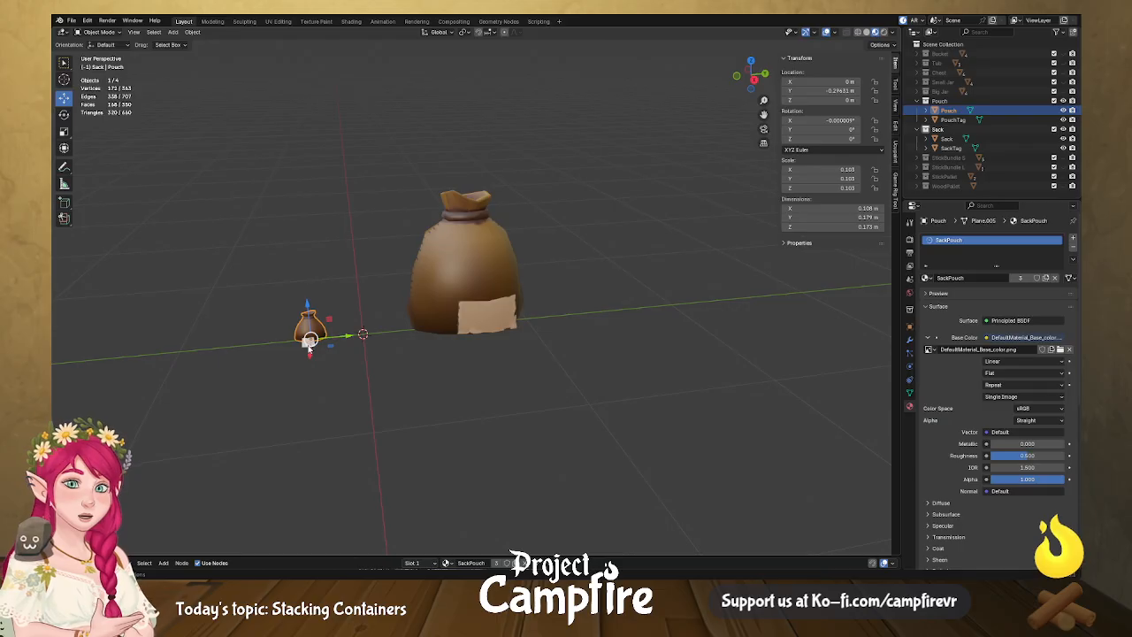
{"action": "left_click", "coordinate": [310, 346]}
{"action": "left_click", "coordinate": [926, 278]}
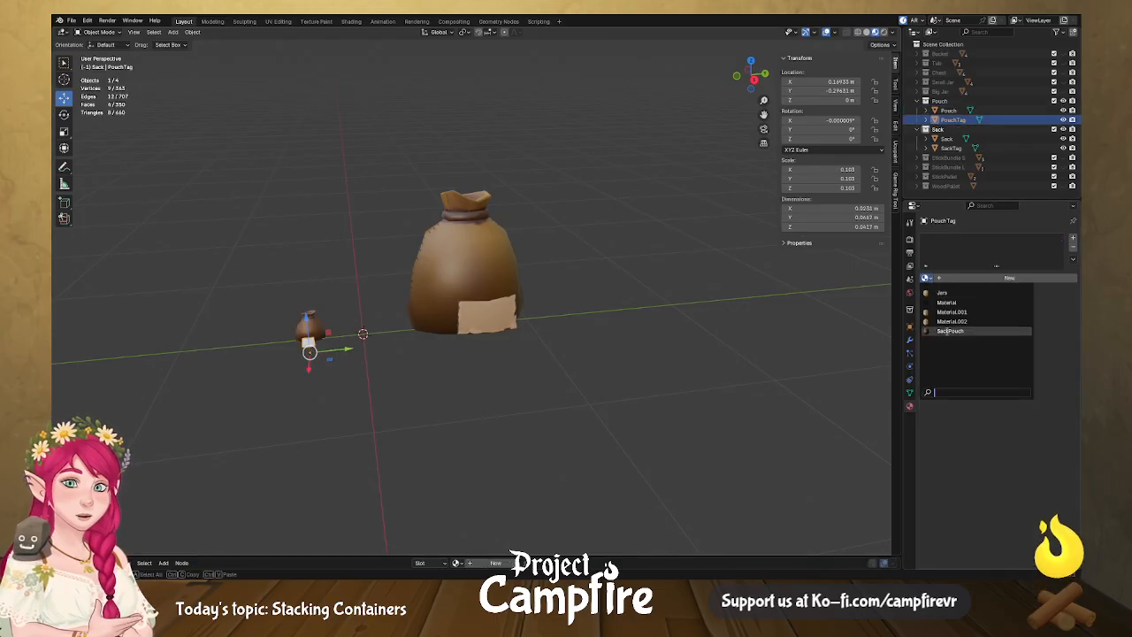
{"action": "left_click", "coordinate": [950, 331]}
Enlarge the shader editor, duplicate the image texture node with DefaultMaterial_Normal.png and connect its color to the shader's Normal input.
{"action": "left_click", "coordinate": [128, 562]}
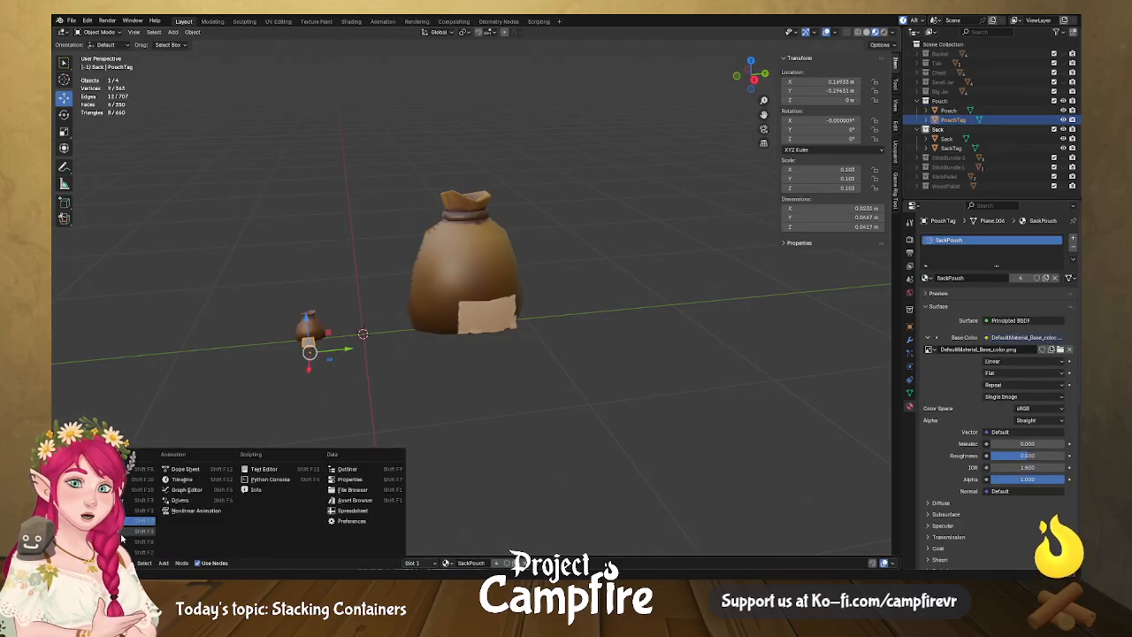
{"action": "key", "text": "Escape"}
{"action": "left_click_drag", "start_coordinate": [321, 557], "coordinate": [369, 183]}
{"action": "scroll", "coordinate": [327, 354], "scroll_direction": "up", "scroll_amount": 4}
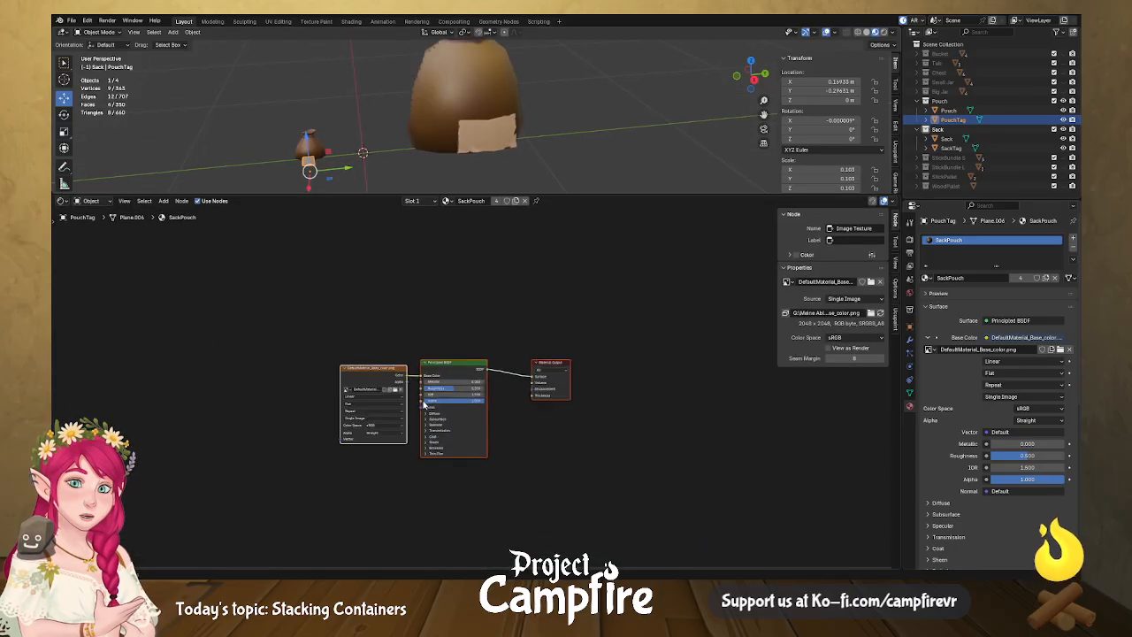
{"action": "left_click_drag", "start_coordinate": [322, 355], "coordinate": [189, 285]}
{"action": "right_click", "coordinate": [202, 308]}
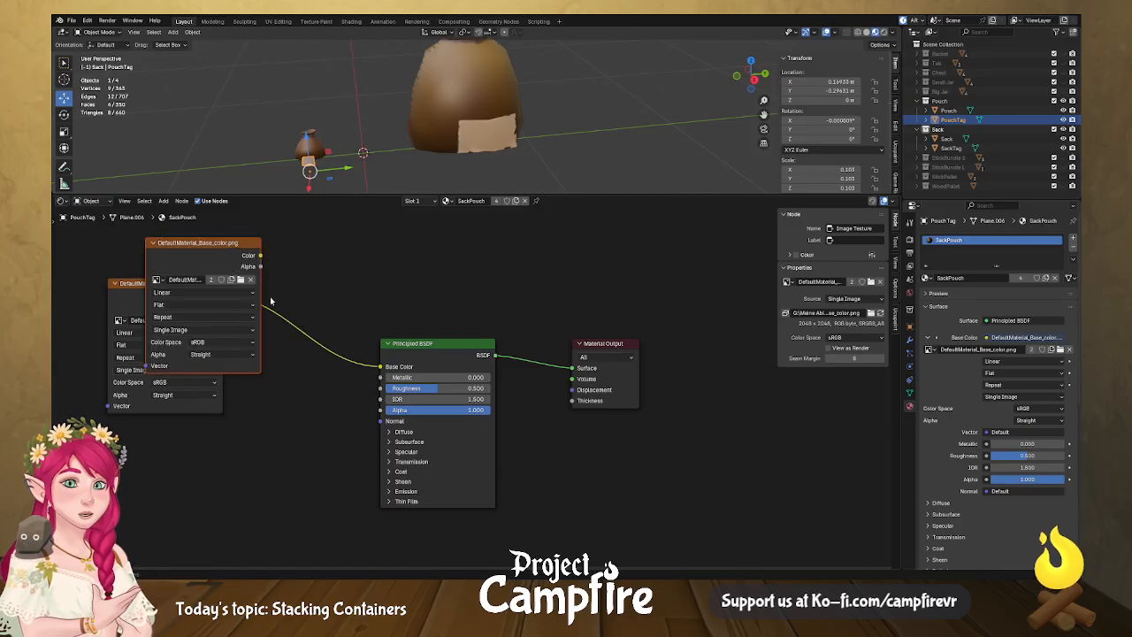
{"action": "left_click", "coordinate": [250, 252]}
{"action": "left_click", "coordinate": [201, 440]}
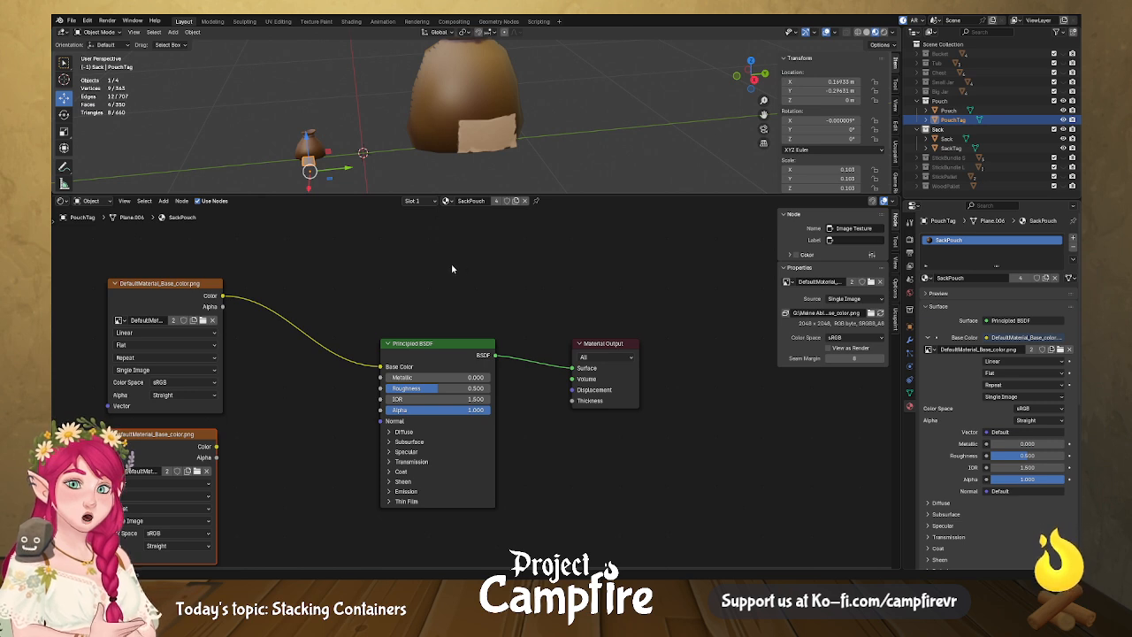
{"action": "left_click_drag", "start_coordinate": [215, 446], "coordinate": [394, 422]}
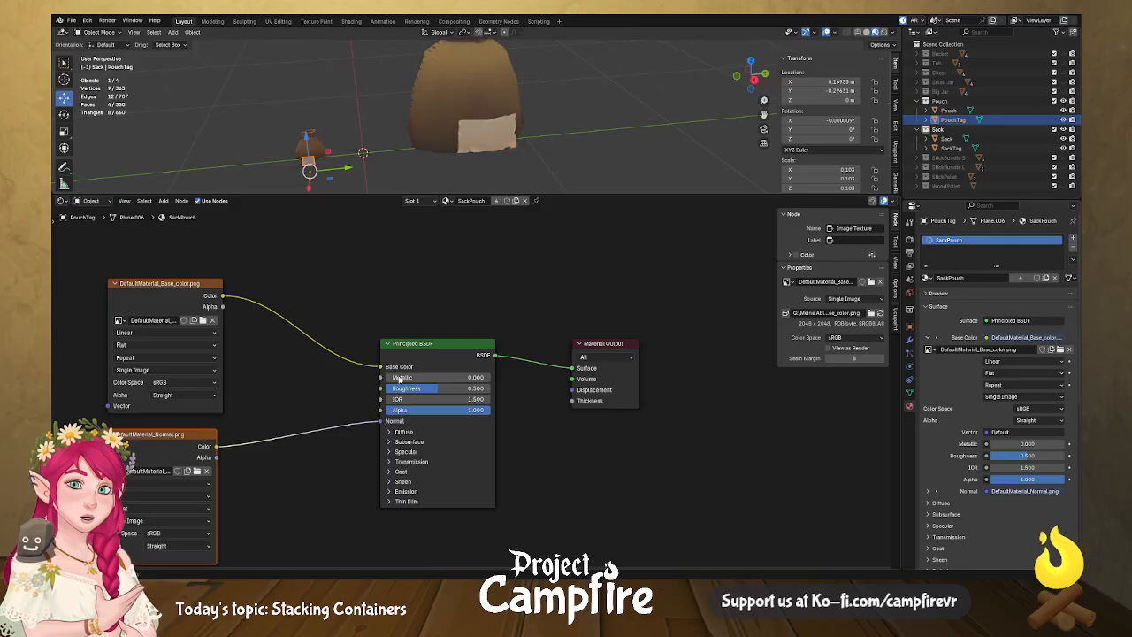
Replace the normal image with the DefaultMaterial_Normal_OpenGL.png version and set the material's roughness to 1.000.
{"action": "mouse_move", "coordinate": [446, 124]}
{"action": "middle_mouse_down"}
{"action": "mouse_move", "coordinate": [608, 111]}
{"action": "mouse_move", "coordinate": [509, 138]}
{"action": "mouse_move", "coordinate": [455, 132]}
{"action": "mouse_move", "coordinate": [463, 101]}
{"action": "mouse_move", "coordinate": [496, 98]}
{"action": "mouse_move", "coordinate": [506, 116]}
{"action": "middle_mouse_up"}
{"action": "scroll", "coordinate": [497, 106], "scroll_direction": "down", "scroll_amount": 5}
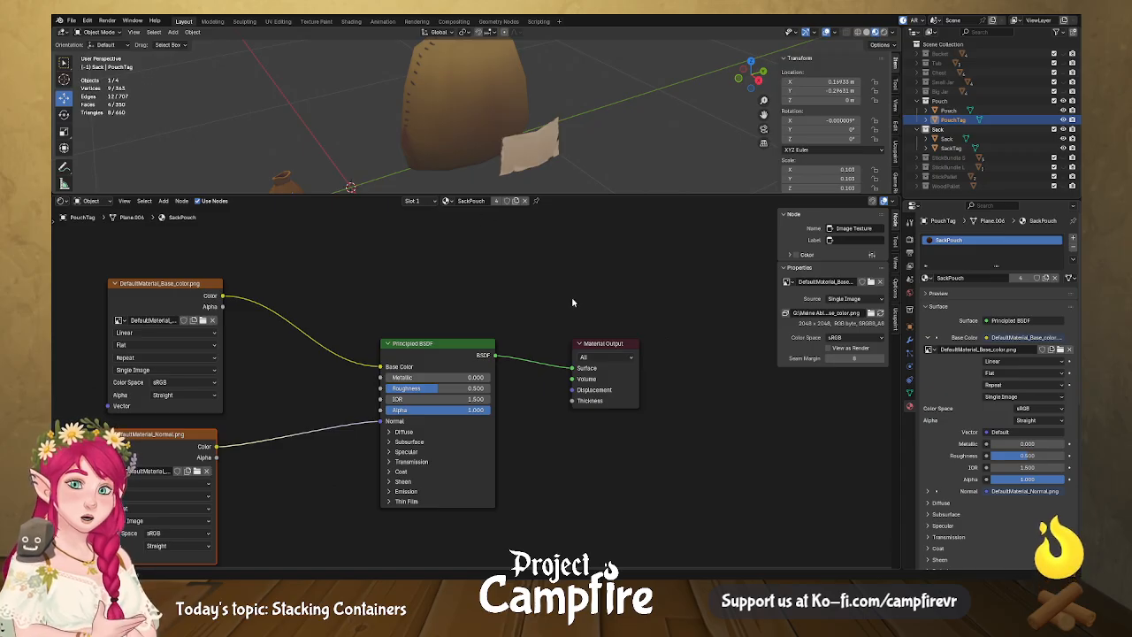
{"action": "middle_click_drag", "start_coordinate": [531, 172], "coordinate": [454, 170]}
{"action": "middle_click_drag", "start_coordinate": [467, 130], "coordinate": [511, 186]}
{"action": "left_click_drag", "start_coordinate": [439, 389], "coordinate": [485, 389]}
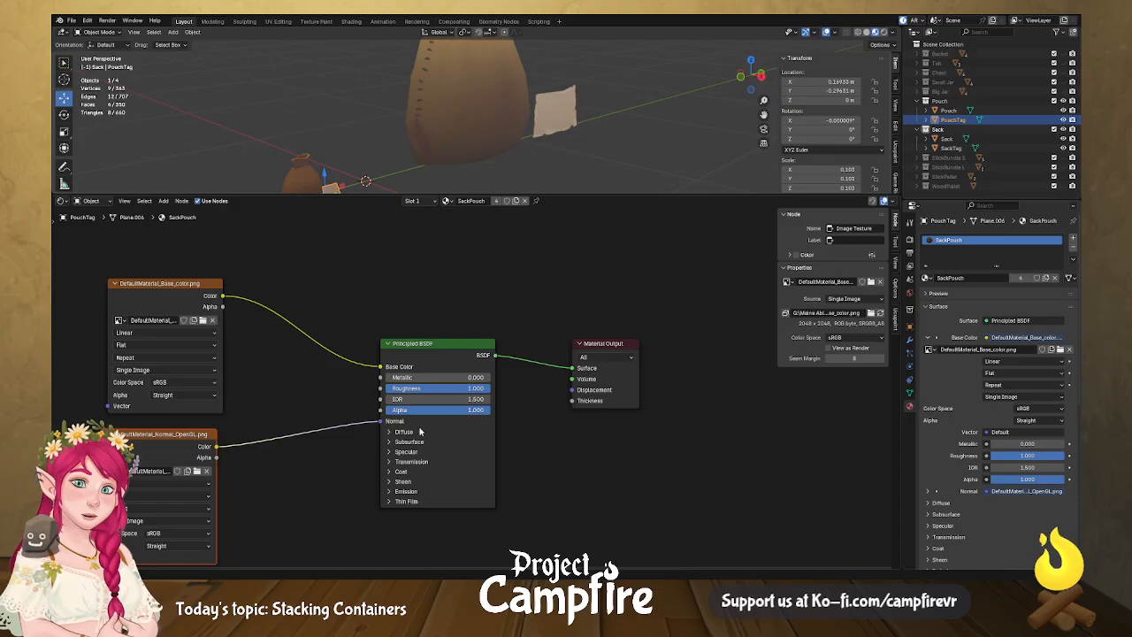
Enlarge the 3D viewport and move the sack's tag about -0.302 m along X onto the sack's front.
{"action": "left_click", "coordinate": [519, 150]}
{"action": "scroll", "coordinate": [519, 150], "scroll_direction": "down", "scroll_amount": 4}
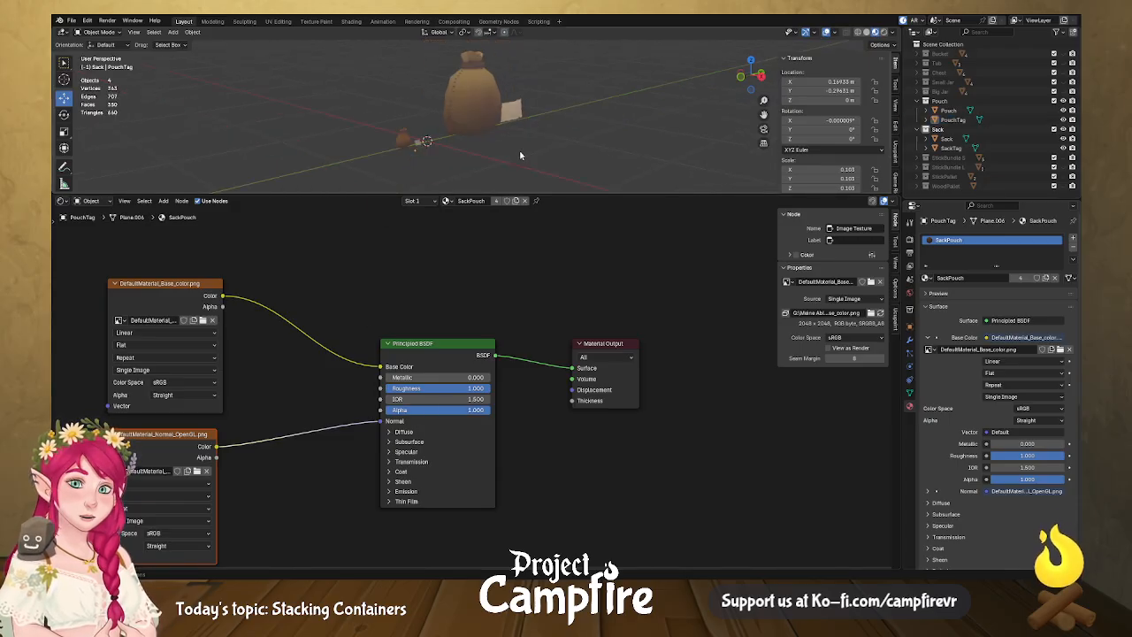
{"action": "left_click_drag", "start_coordinate": [552, 193], "coordinate": [531, 451]}
{"action": "scroll", "coordinate": [519, 270], "scroll_direction": "up", "scroll_amount": 1}
{"action": "middle_click_drag", "start_coordinate": [517, 277], "coordinate": [590, 298]}
{"action": "scroll", "coordinate": [500, 273], "scroll_direction": "up", "scroll_amount": 5}
{"action": "left_click", "coordinate": [488, 294]}
{"action": "key", "text": "g"}
{"action": "key", "text": "x"}
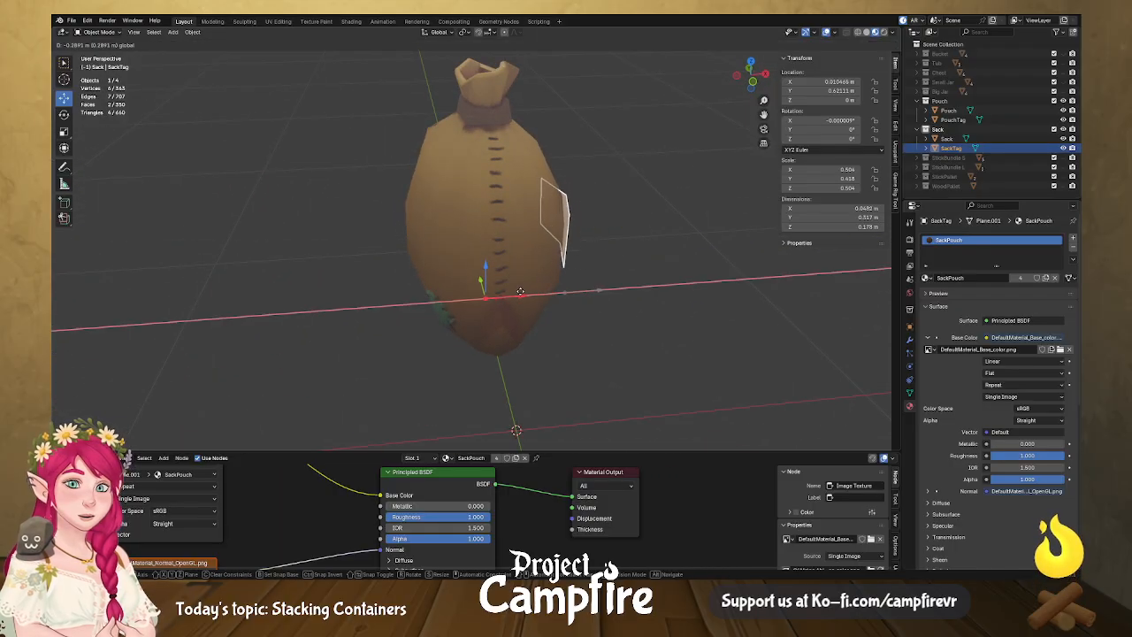
{"action": "left_click", "coordinate": [596, 298]}
{"action": "middle_click_drag", "start_coordinate": [596, 298], "coordinate": [496, 281]}
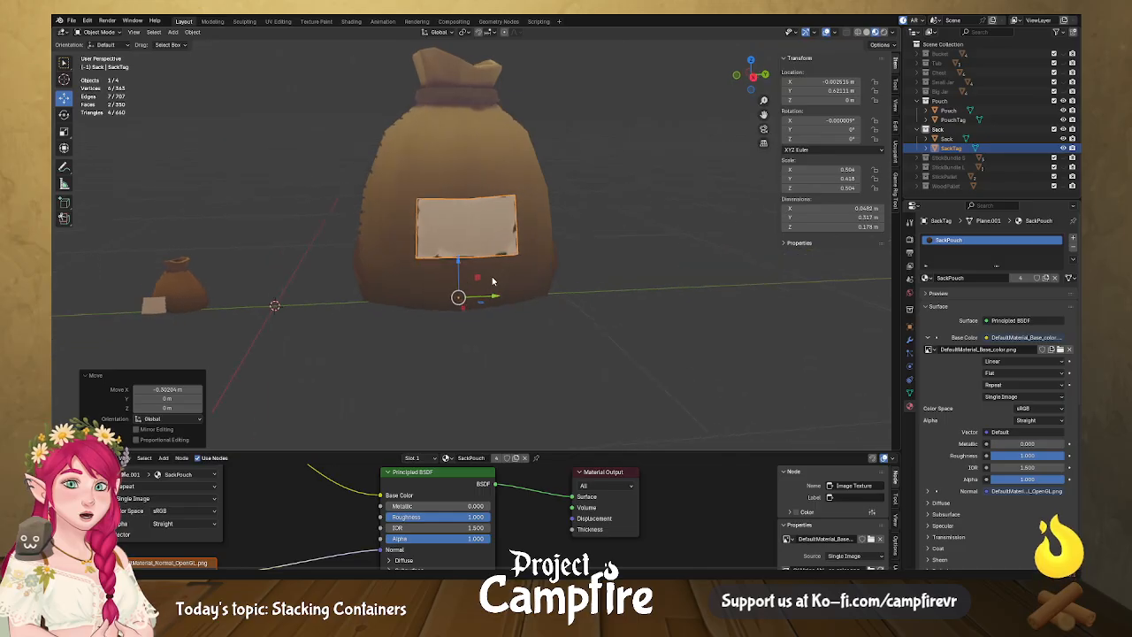
Move the pouch's tag about -0.165 m along X onto the pouch's front and fine-tune its X position against the surface.
{"action": "scroll", "coordinate": [491, 284], "scroll_direction": "down", "scroll_amount": 4}
{"action": "left_click", "coordinate": [442, 297]}
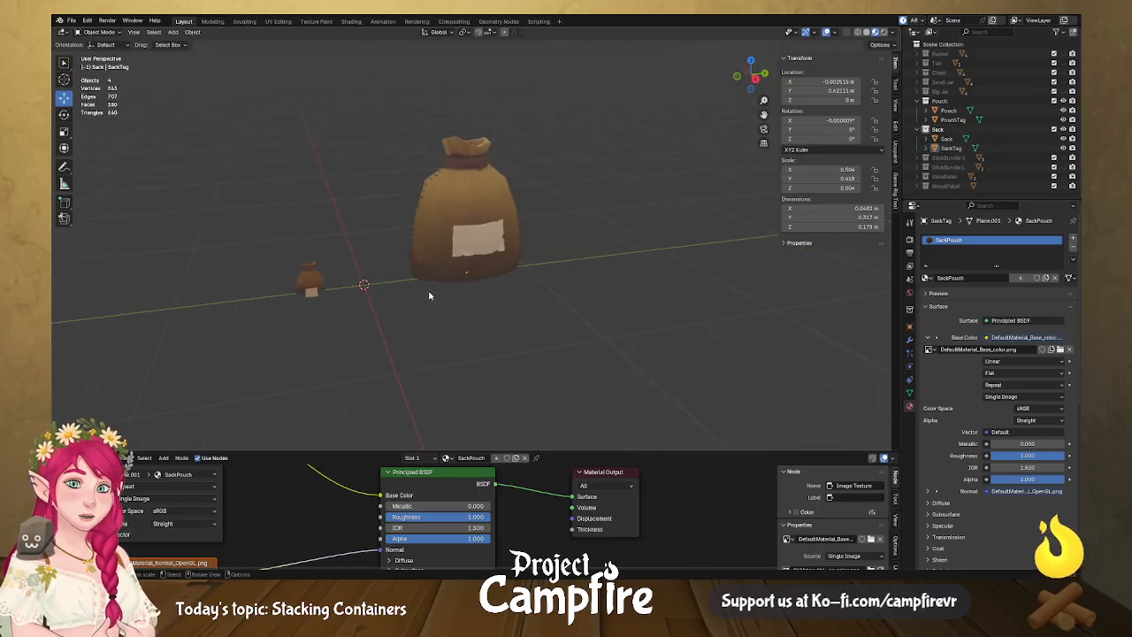
{"action": "scroll", "coordinate": [390, 297], "scroll_direction": "up", "scroll_amount": 5}
{"action": "middle_click_drag", "start_coordinate": [363, 295], "coordinate": [562, 256], "text": "shift"}
{"action": "left_click", "coordinate": [321, 327]}
{"action": "middle_click_drag", "start_coordinate": [320, 327], "coordinate": [597, 271]}
{"action": "key", "text": "g"}
{"action": "key", "text": "x"}
{"action": "left_click", "coordinate": [593, 323]}
{"action": "key", "text": "g"}
{"action": "key", "text": "x"}
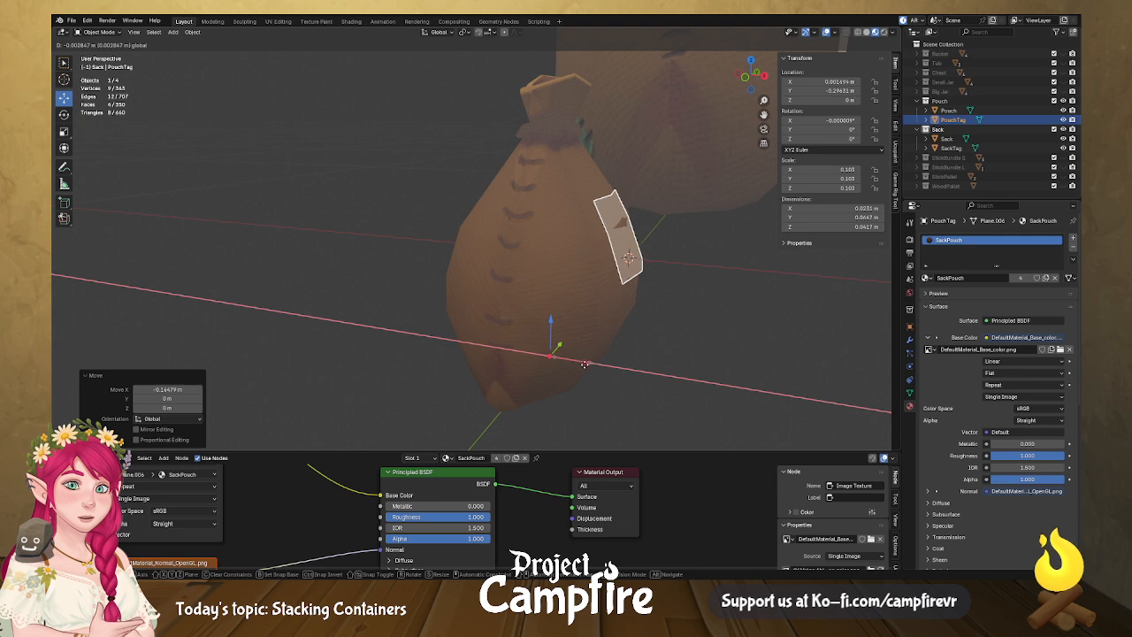
{"action": "left_click", "coordinate": [586, 370]}
{"action": "key", "text": "KP_3"}
{"action": "left_click", "coordinate": [526, 321]}
Examine the textured sack and pouch with their tags from the front and the back.
{"action": "scroll", "coordinate": [517, 312], "scroll_direction": "down", "scroll_amount": 5}
{"action": "middle_click_drag", "start_coordinate": [512, 305], "coordinate": [529, 379]}
{"action": "scroll", "coordinate": [523, 309], "scroll_direction": "down", "scroll_amount": 3}
{"action": "scroll", "coordinate": [523, 358], "scroll_direction": "down", "scroll_amount": 2}
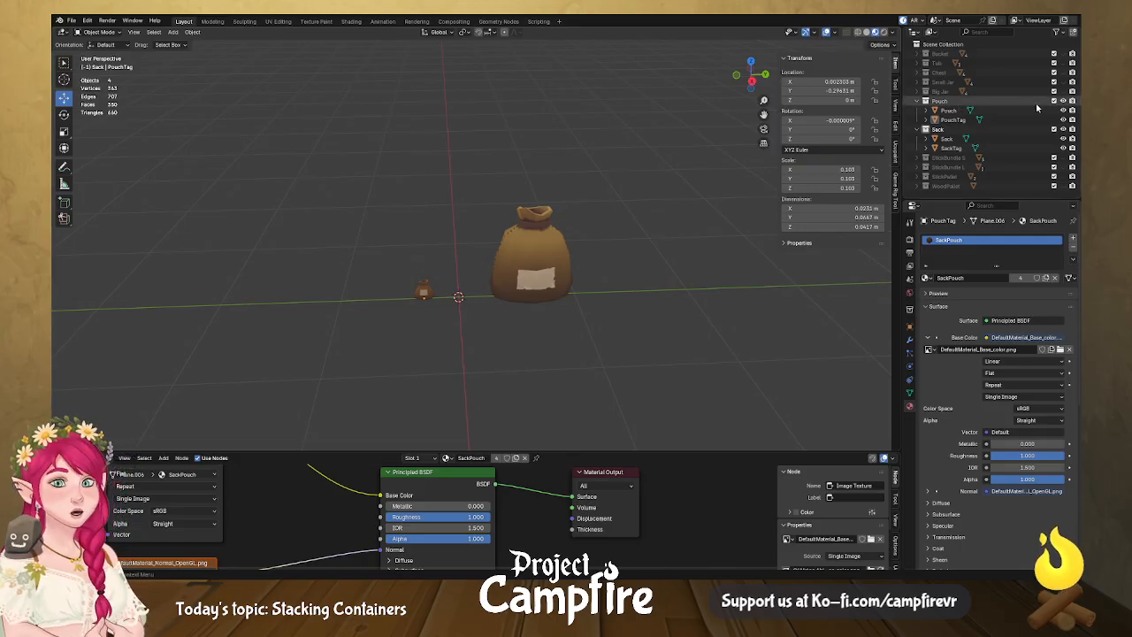
{"action": "middle_click_drag", "start_coordinate": [765, 224], "coordinate": [718, 285]}
{"action": "scroll", "coordinate": [523, 283], "scroll_direction": "up", "scroll_amount": 3}
{"action": "middle_click_drag", "start_coordinate": [523, 283], "coordinate": [375, 257]}
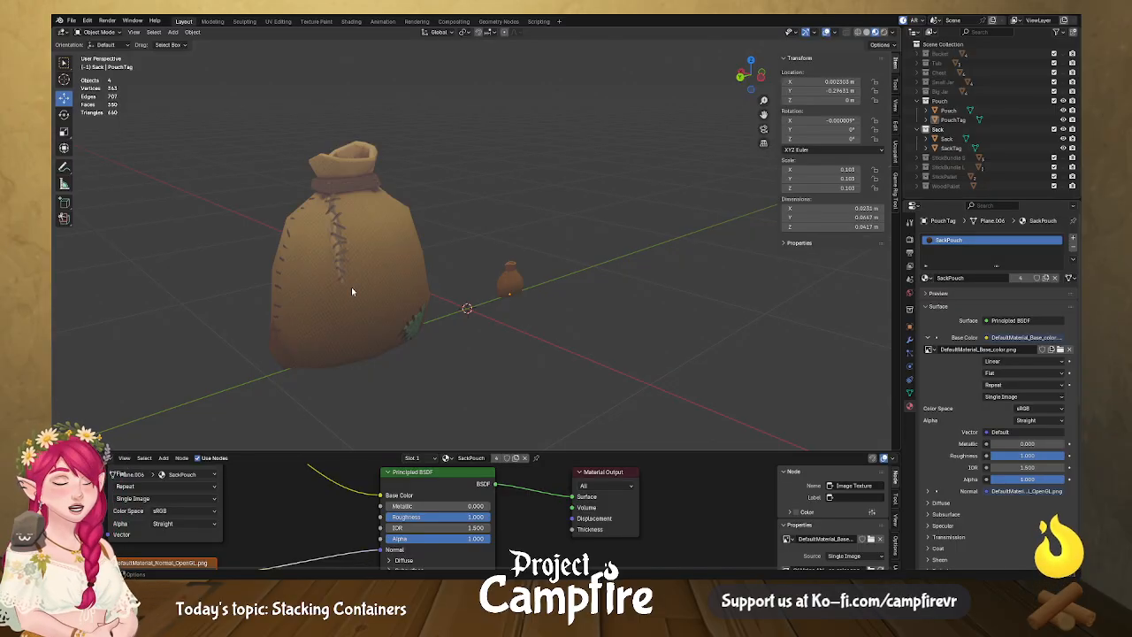
{"action": "middle_click_drag", "start_coordinate": [457, 273], "coordinate": [517, 285]}
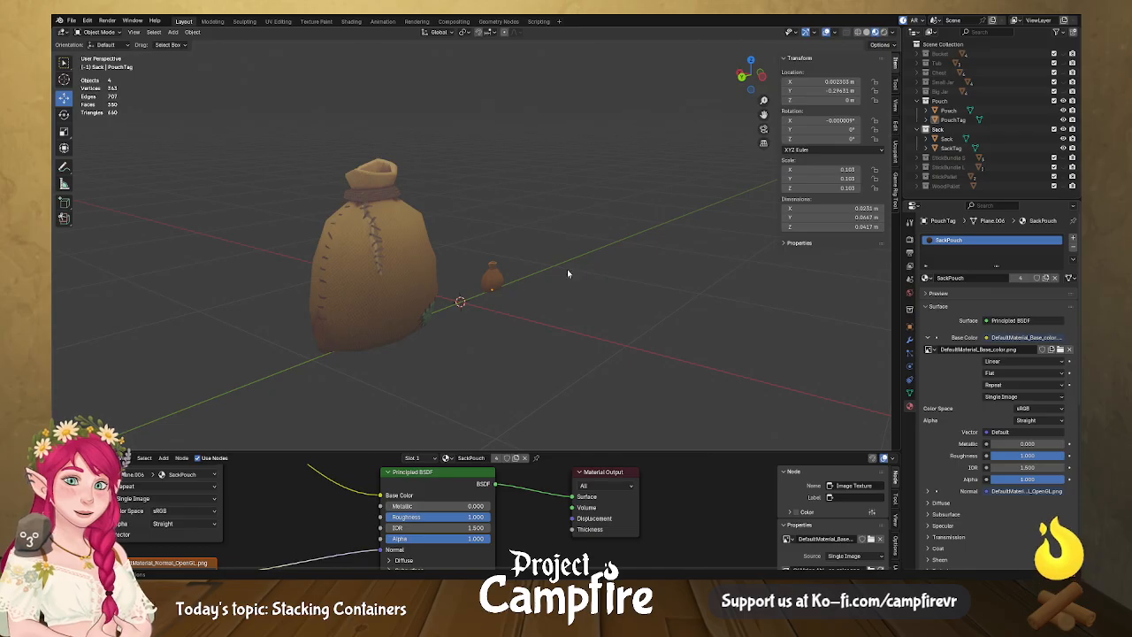
{"action": "mouse_move", "coordinate": [568, 190]}
{"action": "middle_mouse_down"}
{"action": "mouse_move", "coordinate": [627, 188]}
{"action": "mouse_move", "coordinate": [571, 189]}
{"action": "mouse_move", "coordinate": [748, 222]}
{"action": "mouse_move", "coordinate": [628, 179]}
{"action": "middle_mouse_up"}
Switch the viewport to rendered shading and add a sun light to the scene.
{"action": "left_click", "coordinate": [884, 32]}
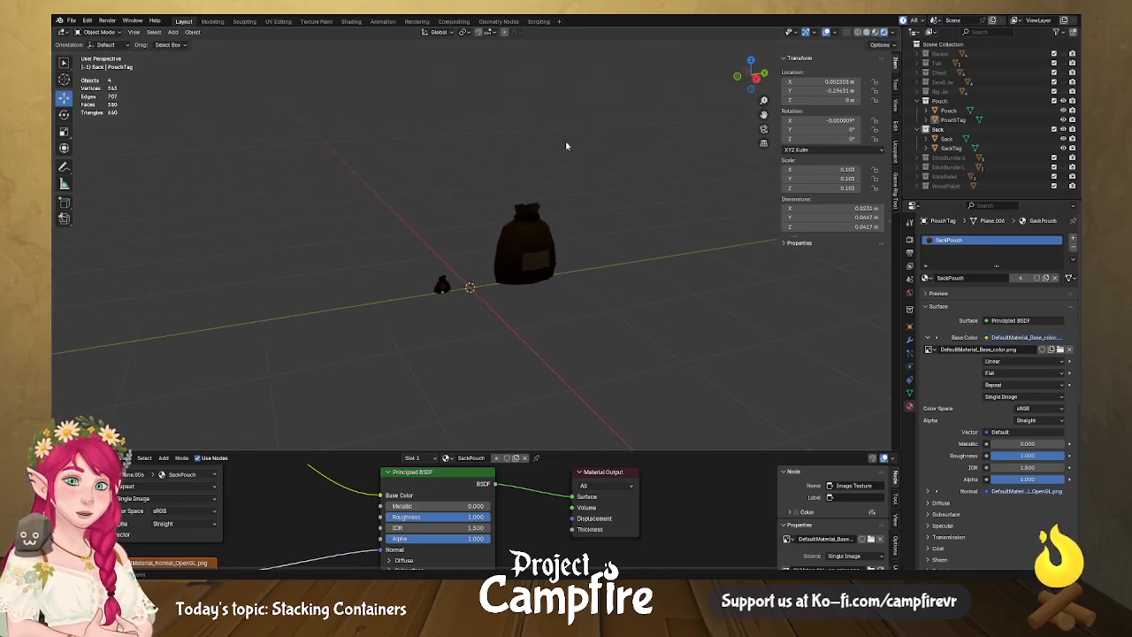
{"action": "scroll", "coordinate": [436, 136], "scroll_direction": "down", "scroll_amount": 1}
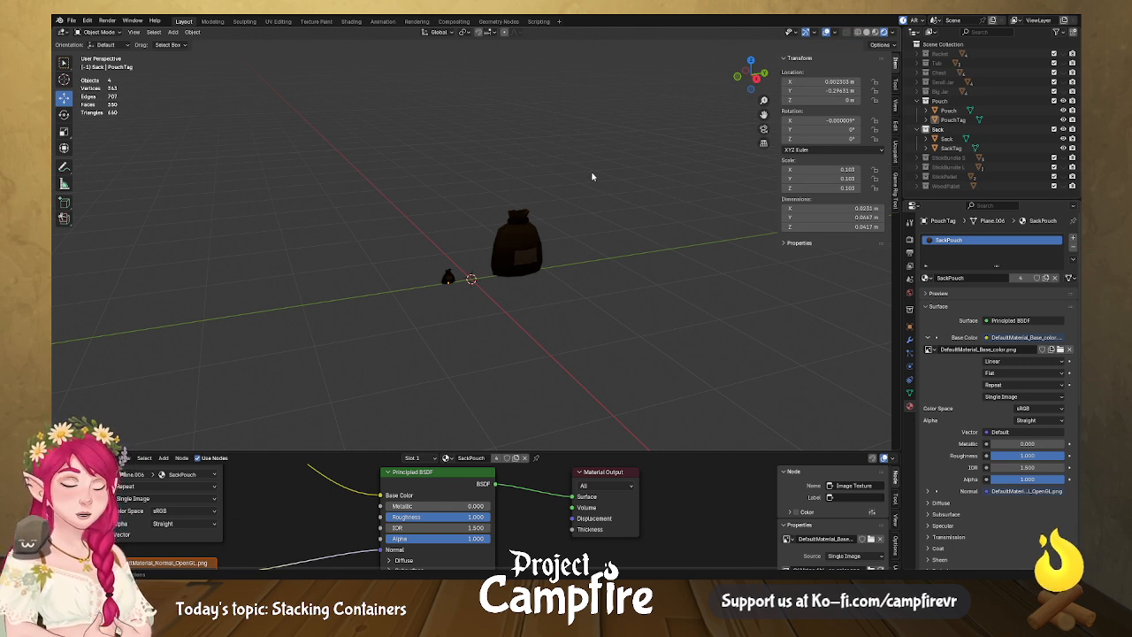
{"action": "left_click", "coordinate": [173, 32]}
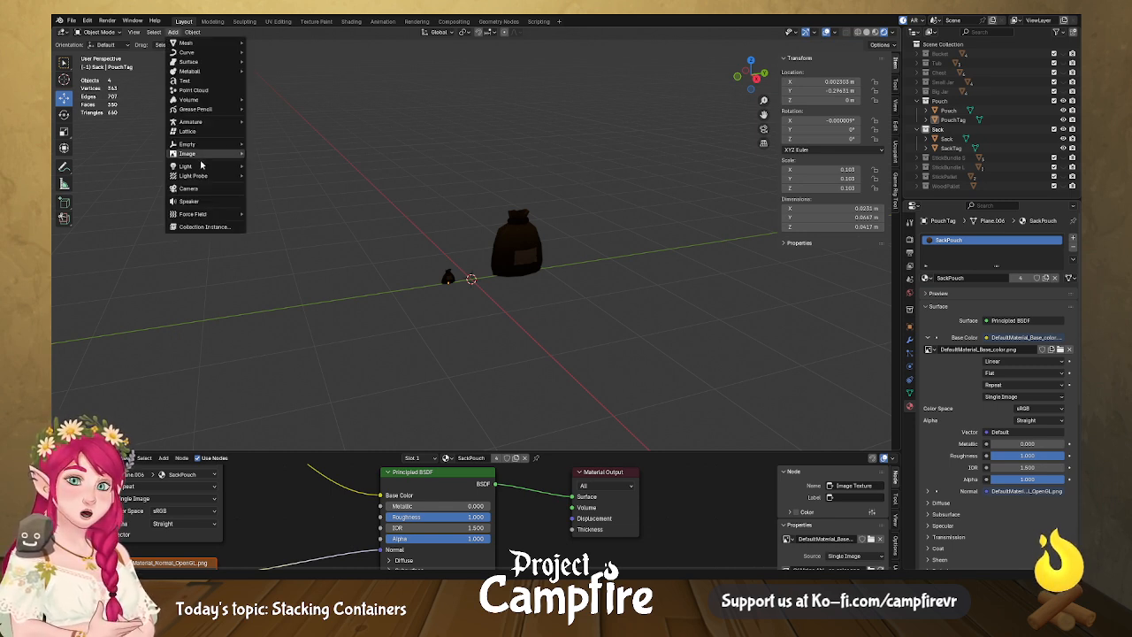
{"action": "mouse_move", "coordinate": [202, 168]}
{"action": "left_click", "coordinate": [288, 176]}
Aim the sun light at the tagged fronts of the sack and pouch, with a rotation of about 120°, 200° and 101°.
{"action": "middle_click_drag", "start_coordinate": [599, 240], "coordinate": [505, 248]}
{"action": "left_click_drag", "start_coordinate": [485, 326], "coordinate": [498, 266]}
{"action": "middle_click_drag", "start_coordinate": [522, 286], "coordinate": [428, 353]}
{"action": "left_click_drag", "start_coordinate": [447, 268], "coordinate": [489, 269]}
{"action": "middle_click_drag", "start_coordinate": [489, 269], "coordinate": [436, 239]}
{"action": "left_click_drag", "start_coordinate": [436, 239], "coordinate": [455, 284]}
{"action": "middle_click_drag", "start_coordinate": [456, 285], "coordinate": [596, 361]}
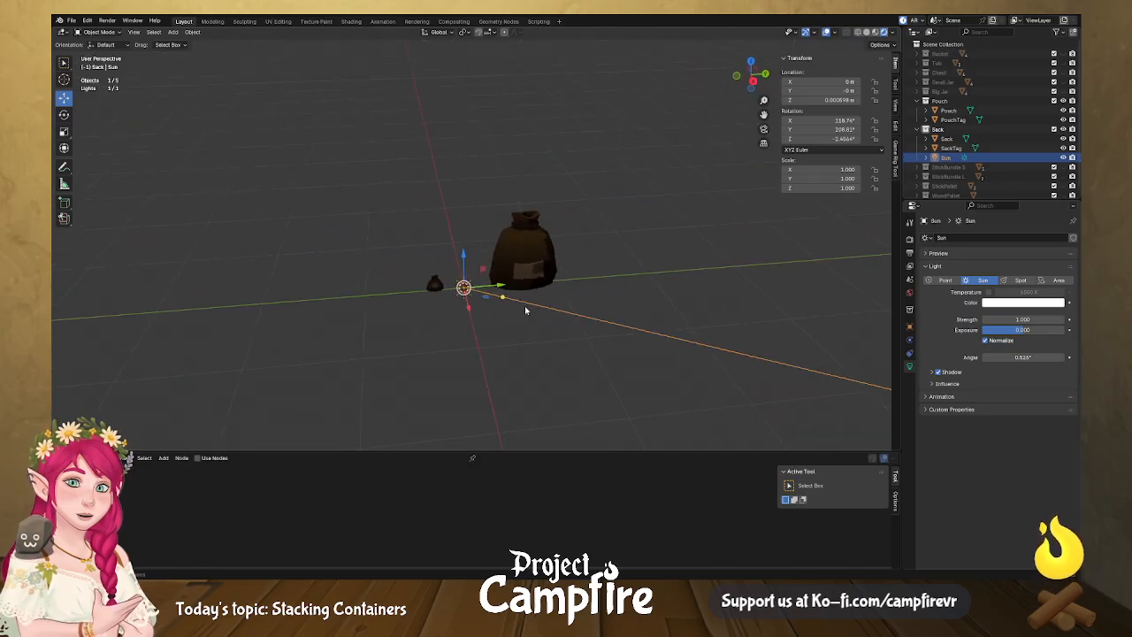
{"action": "middle_click_drag", "start_coordinate": [498, 313], "coordinate": [517, 363]}
{"action": "left_click_drag", "start_coordinate": [509, 269], "coordinate": [437, 257]}
{"action": "middle_click_drag", "start_coordinate": [437, 257], "coordinate": [530, 228]}
{"action": "left_click_drag", "start_coordinate": [478, 267], "coordinate": [462, 334]}
{"action": "middle_click_drag", "start_coordinate": [461, 333], "coordinate": [445, 316]}
{"action": "scroll", "coordinate": [445, 316], "scroll_direction": "up", "scroll_amount": 5}
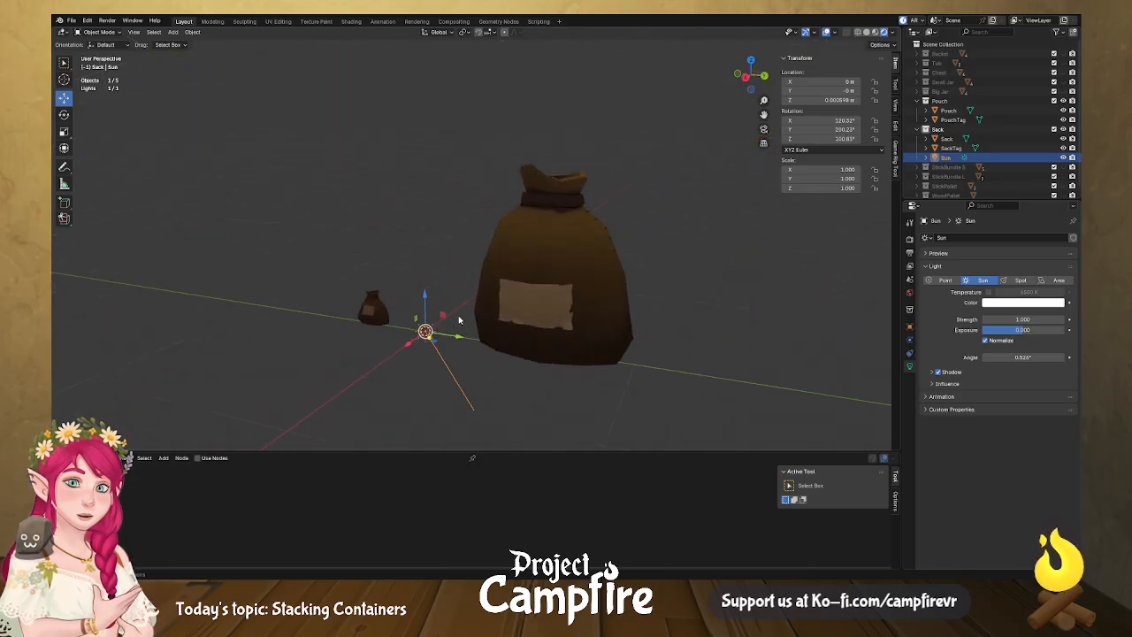
Give the sun light a pale warm yellow color, set its strength to about 6.26 and lower its exposure.
{"action": "left_click", "coordinate": [1000, 304]}
{"action": "left_click_drag", "start_coordinate": [1013, 203], "coordinate": [1010, 198]}
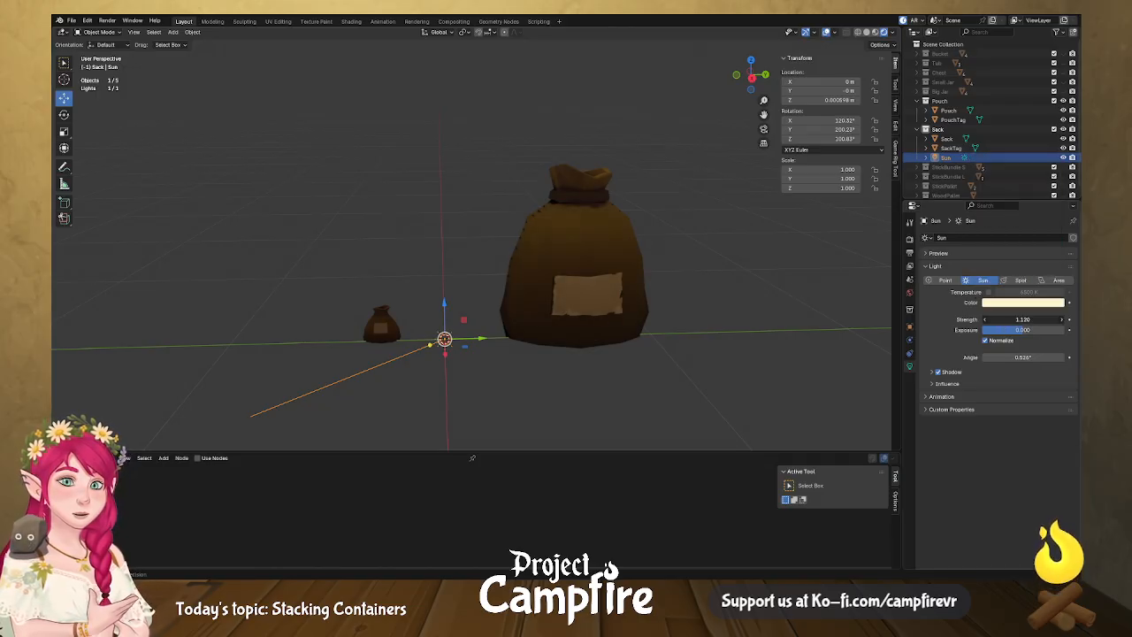
{"action": "mouse_move", "coordinate": [1023, 319]}
{"action": "left_mouse_down"}
{"action": "mouse_move", "coordinate": [1060, 319]}
{"action": "mouse_move", "coordinate": [1039, 320]}
{"action": "left_mouse_up"}
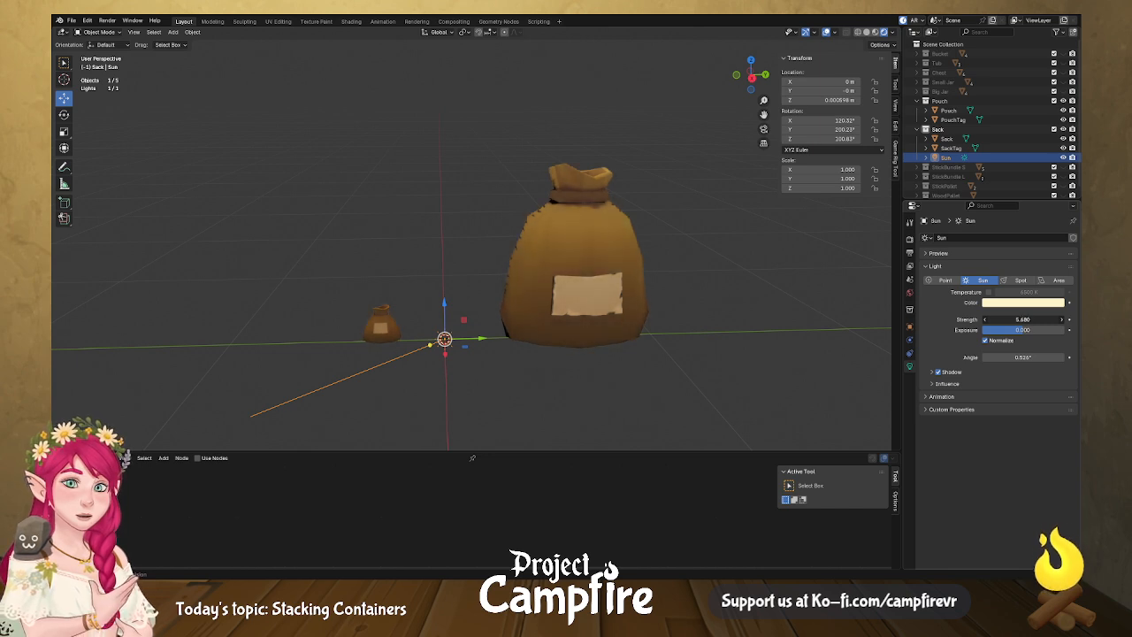
{"action": "middle_click_drag", "start_coordinate": [677, 380], "coordinate": [544, 372]}
{"action": "mouse_move", "coordinate": [1023, 329]}
{"action": "left_mouse_down"}
{"action": "mouse_move", "coordinate": [1040, 329]}
{"action": "mouse_move", "coordinate": [1022, 332]}
{"action": "left_mouse_up"}
Set the sun's shadow filter to 5.00 and resolution limit to about 0.02 m, and enable jitter with about 19% overblur.
{"action": "left_click", "coordinate": [939, 372]}
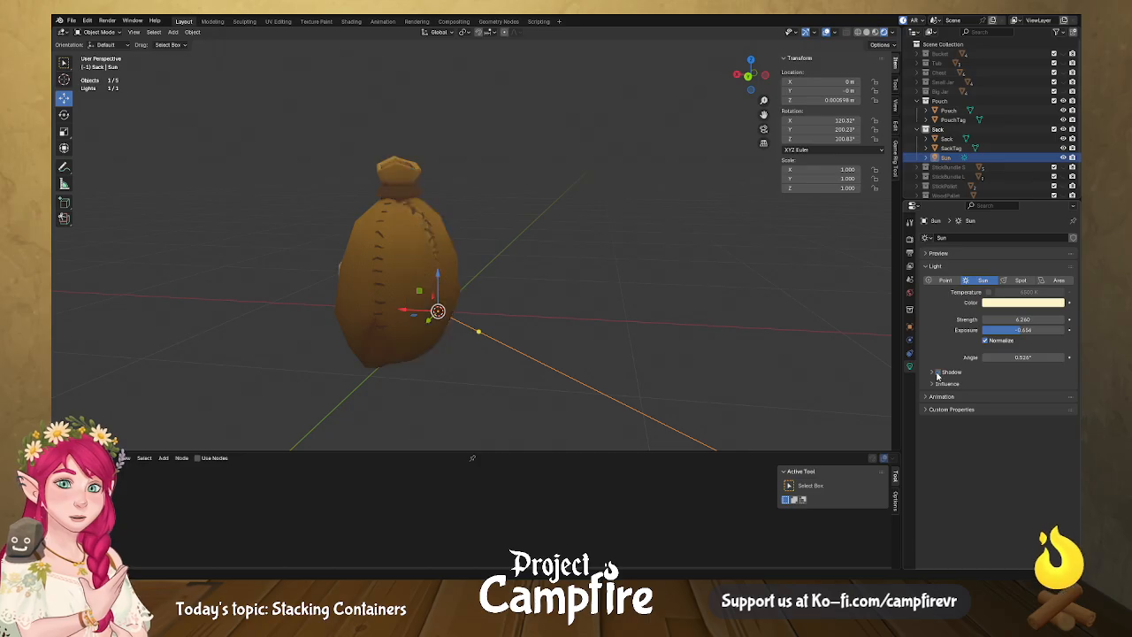
{"action": "left_click", "coordinate": [938, 372]}
{"action": "left_click", "coordinate": [951, 372]}
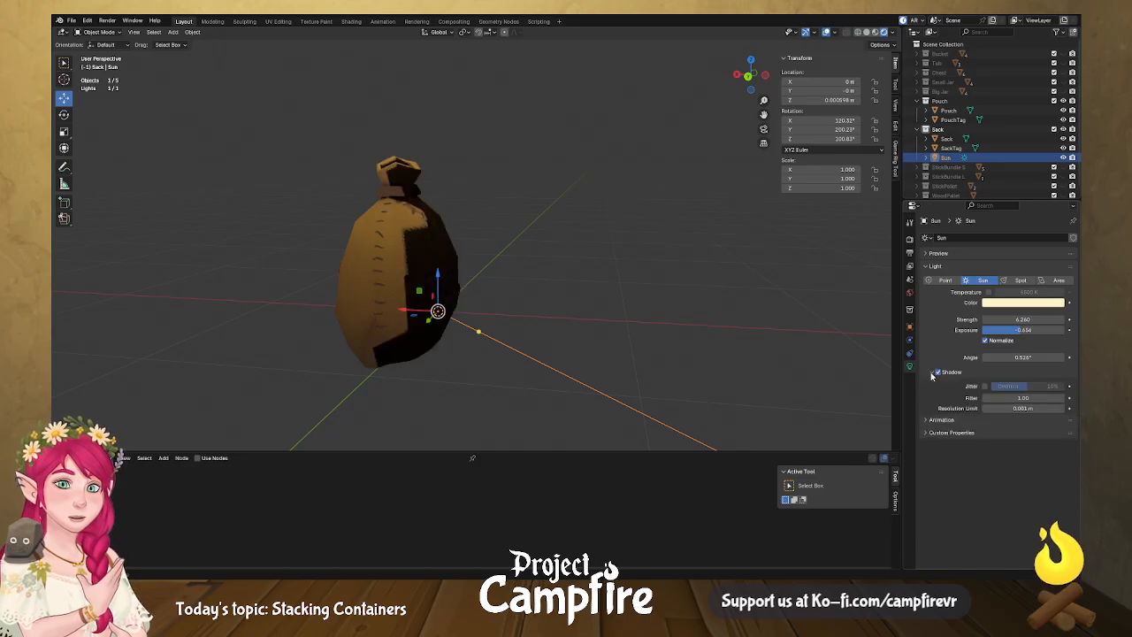
{"action": "mouse_move", "coordinate": [1022, 397]}
{"action": "left_mouse_down"}
{"action": "mouse_move", "coordinate": [1043, 397]}
{"action": "mouse_move", "coordinate": [1031, 409]}
{"action": "left_mouse_up"}
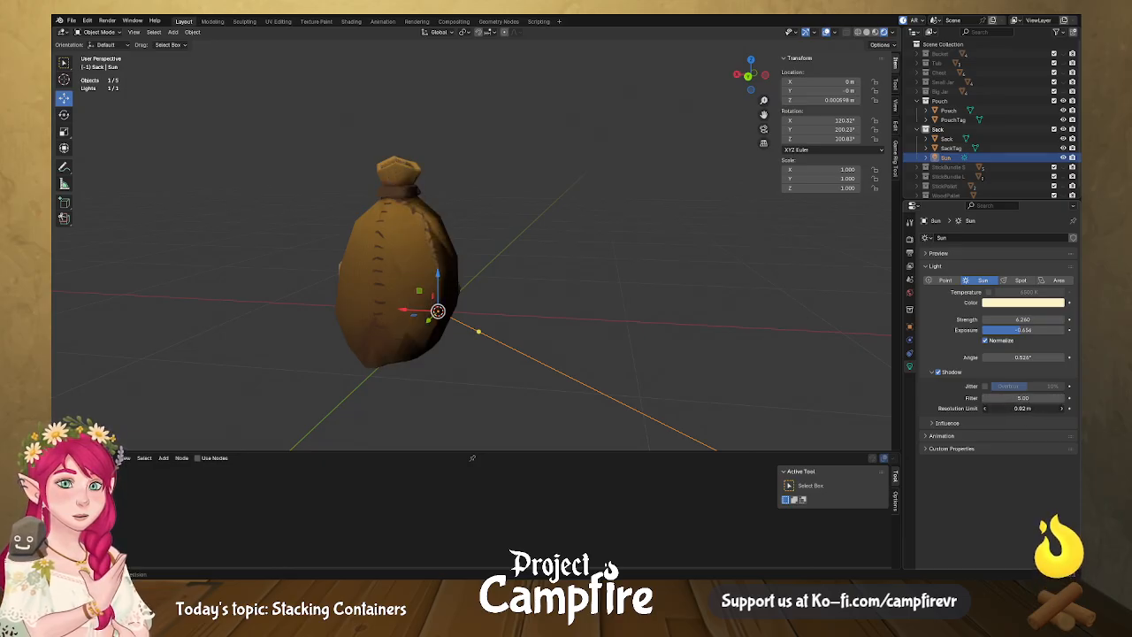
{"action": "left_click", "coordinate": [985, 386]}
{"action": "left_click_drag", "start_coordinate": [1008, 386], "coordinate": [1029, 387]}
{"action": "middle_click_drag", "start_coordinate": [625, 372], "coordinate": [827, 345]}
{"action": "scroll", "coordinate": [707, 354], "scroll_direction": "up", "scroll_amount": 3}
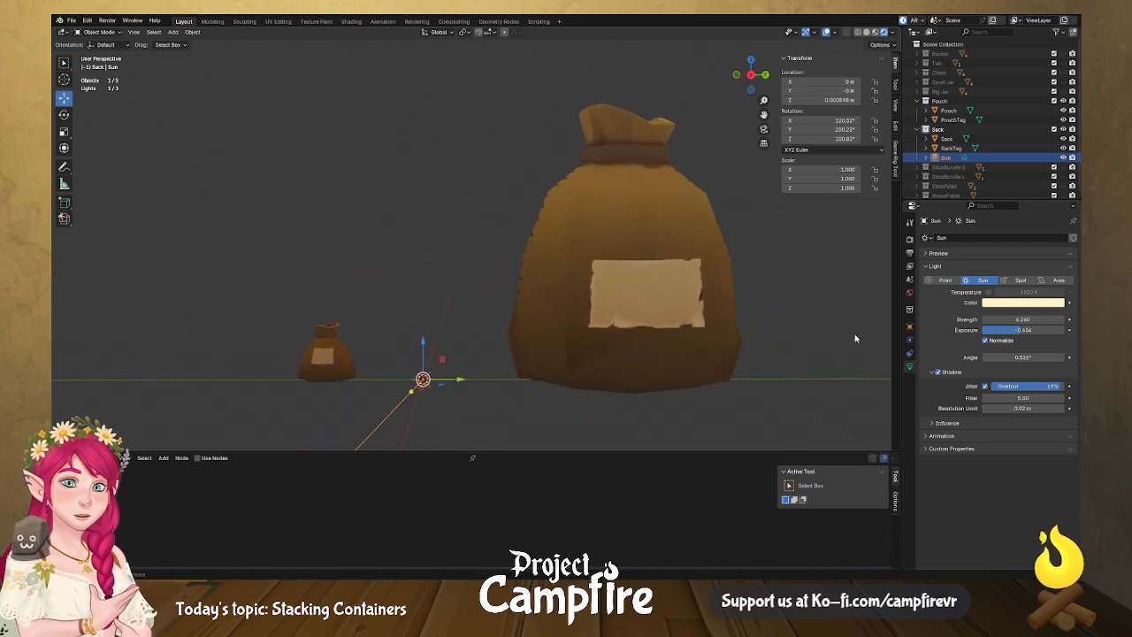
Disable the sun light's shadow and hide the viewport overlays and gizmos.
{"action": "left_click", "coordinate": [938, 373]}
{"action": "scroll", "coordinate": [725, 341], "scroll_direction": "down", "scroll_amount": 3}
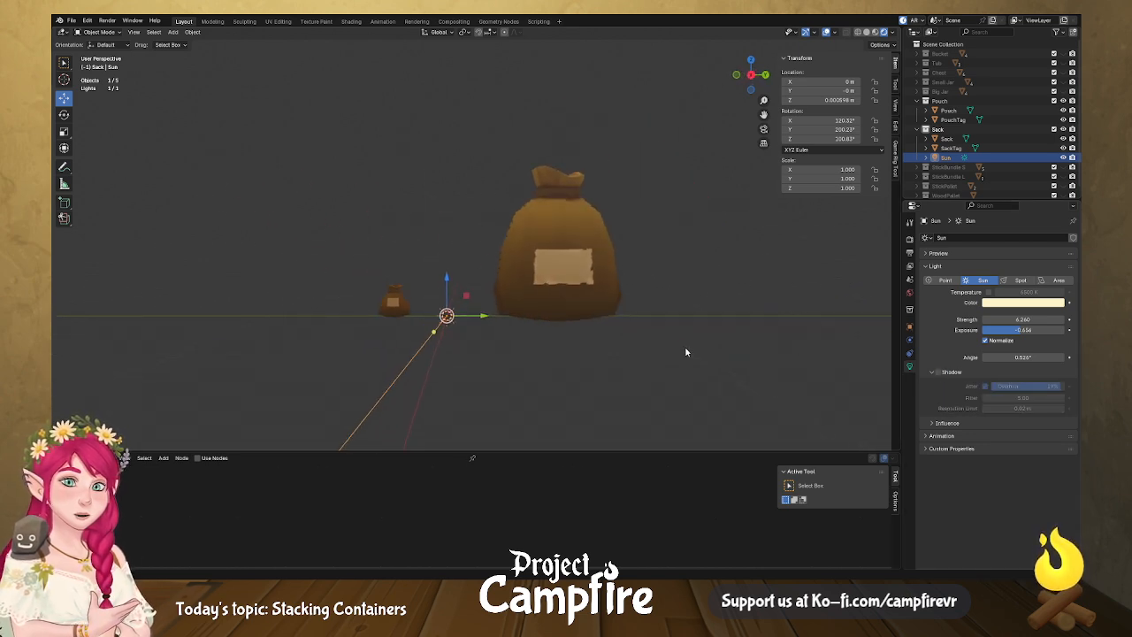
{"action": "scroll", "coordinate": [675, 351], "scroll_direction": "up", "scroll_amount": 3}
{"action": "middle_click_drag", "start_coordinate": [634, 356], "coordinate": [609, 356]}
{"action": "scroll", "coordinate": [575, 359], "scroll_direction": "up", "scroll_amount": 1}
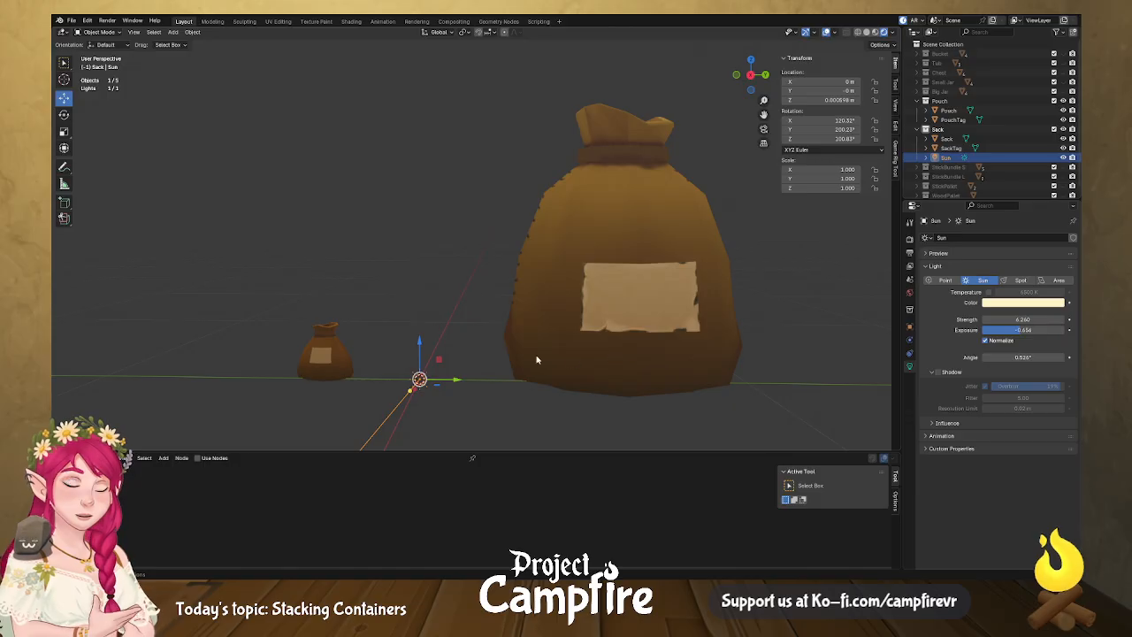
{"action": "middle_click_drag", "start_coordinate": [317, 332], "coordinate": [552, 318]}
{"action": "scroll", "coordinate": [556, 313], "scroll_direction": "down", "scroll_amount": 2}
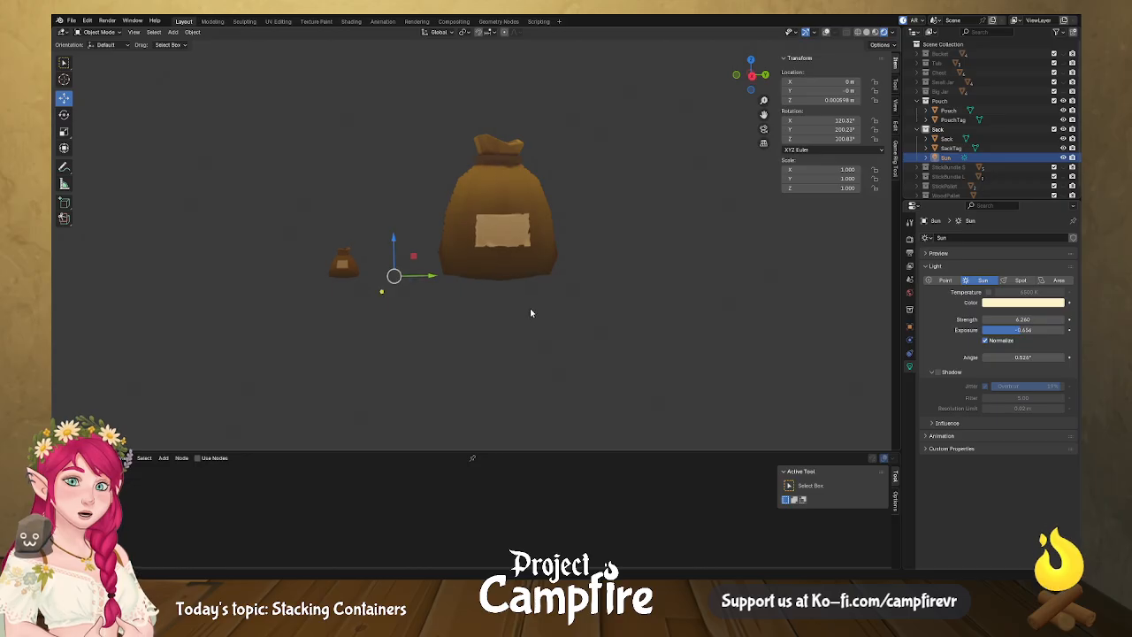
{"action": "middle_click_drag", "start_coordinate": [500, 297], "coordinate": [495, 302]}
{"action": "left_click", "coordinate": [806, 32]}
Examine the lit sack and pouch from the front, the back and above.
{"action": "middle_click_drag", "start_coordinate": [632, 257], "coordinate": [637, 299]}
{"action": "scroll", "coordinate": [645, 297], "scroll_direction": "up", "scroll_amount": 2}
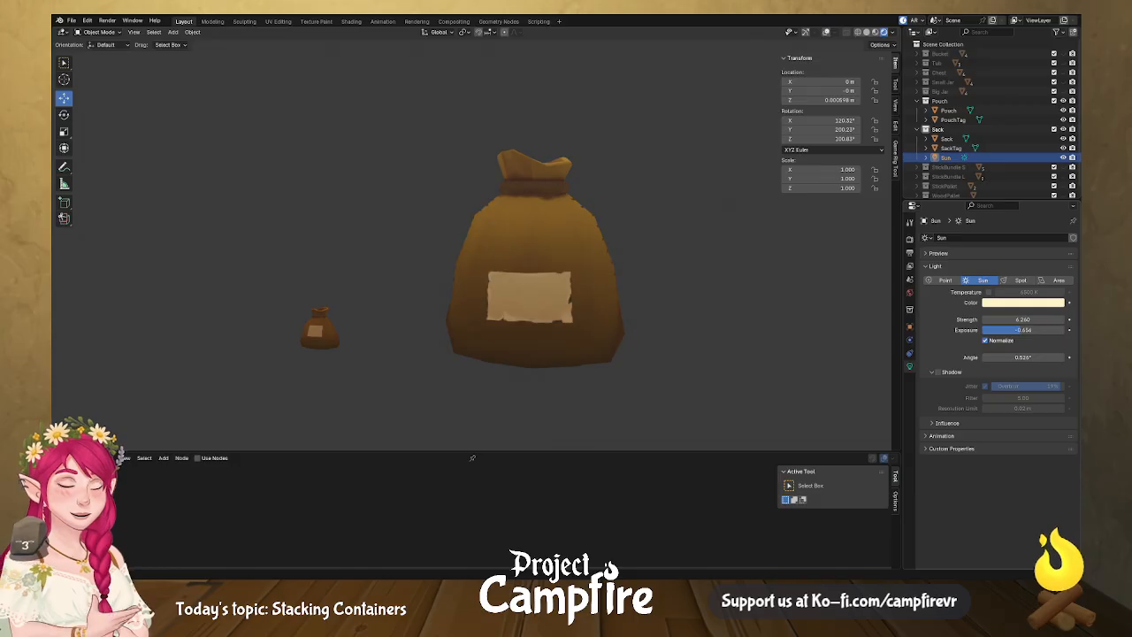
{"action": "middle_click_drag", "start_coordinate": [549, 336], "coordinate": [401, 342]}
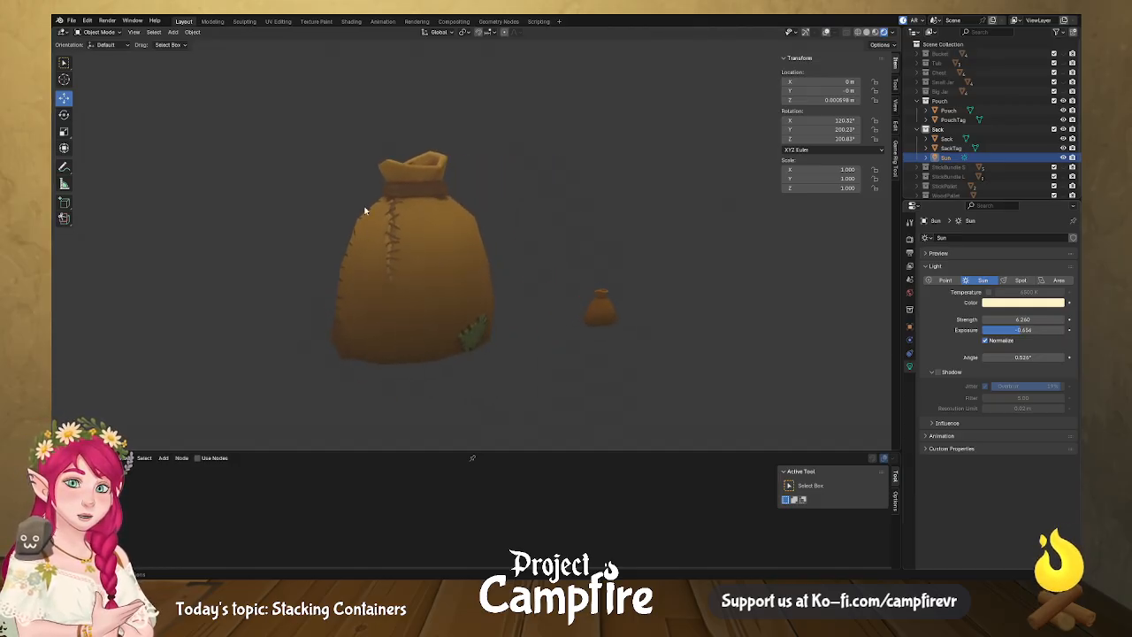
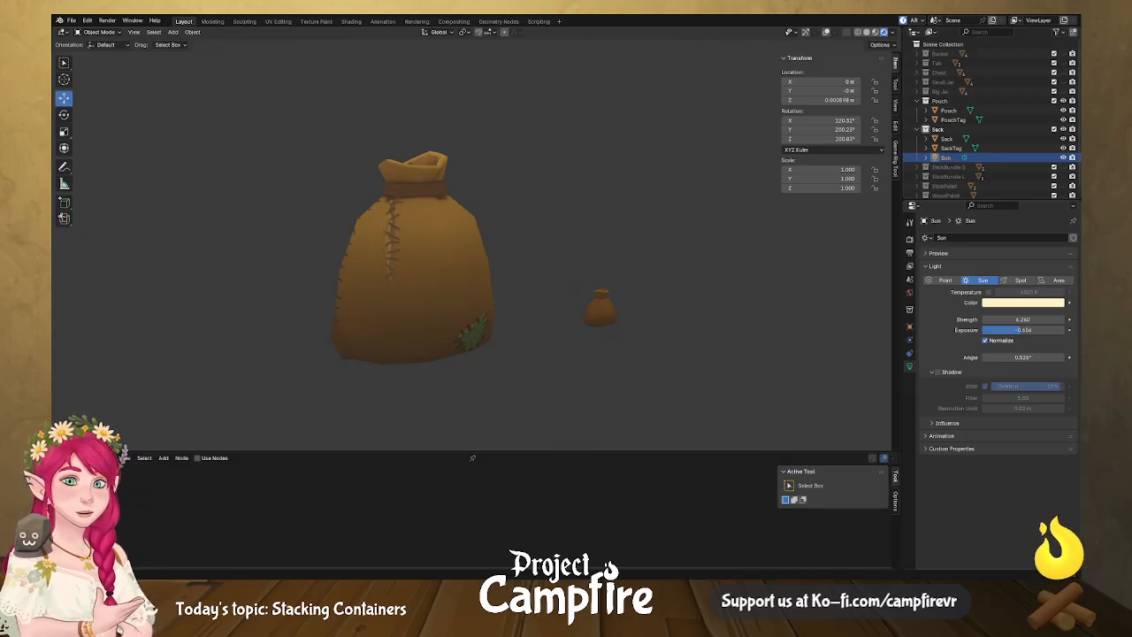
{"action": "middle_click_drag", "start_coordinate": [471, 280], "coordinate": [713, 217]}
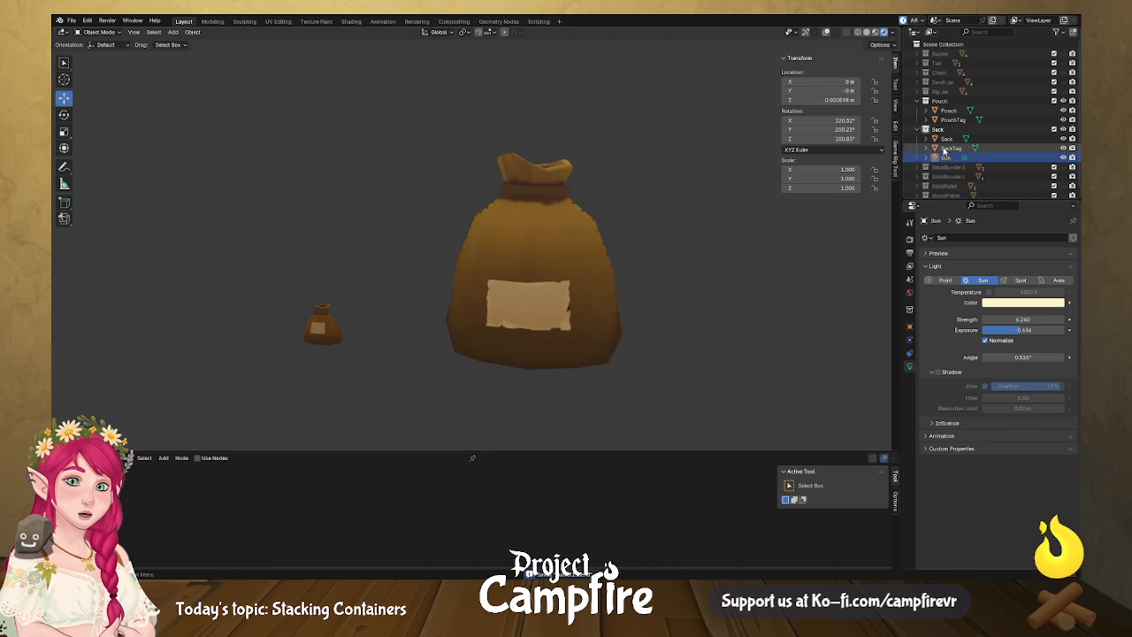
{"action": "middle_click_drag", "start_coordinate": [694, 245], "coordinate": [567, 293]}
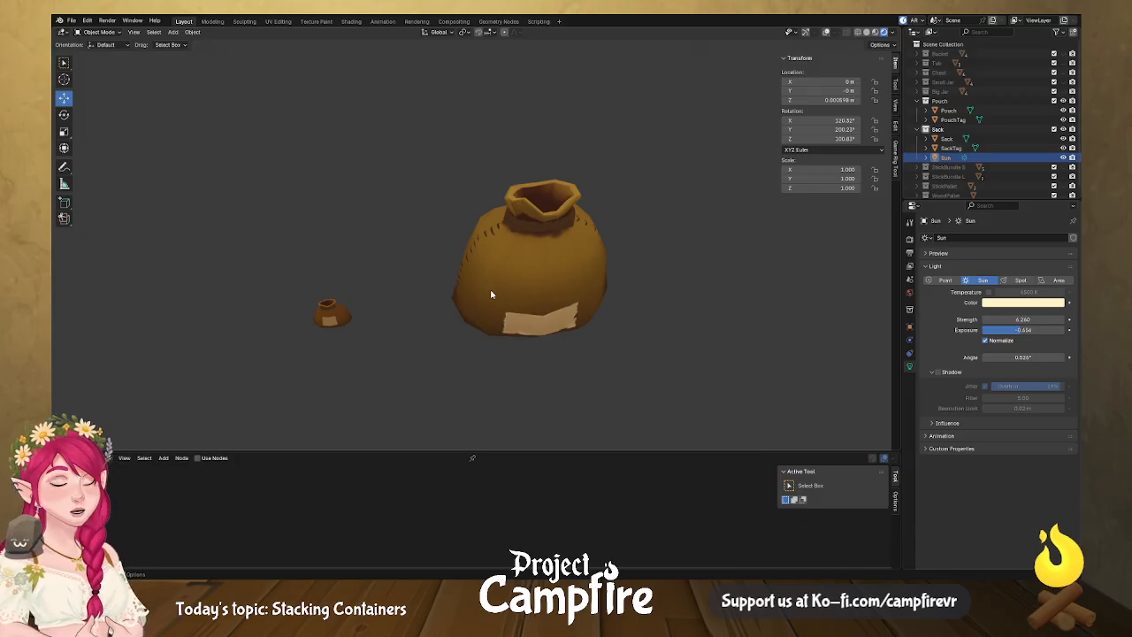
{"action": "middle_click_drag", "start_coordinate": [412, 316], "coordinate": [411, 266]}
Add a Basis shape key to the pouch mesh and a second shape key named Open.
{"action": "left_click", "coordinate": [434, 266]}
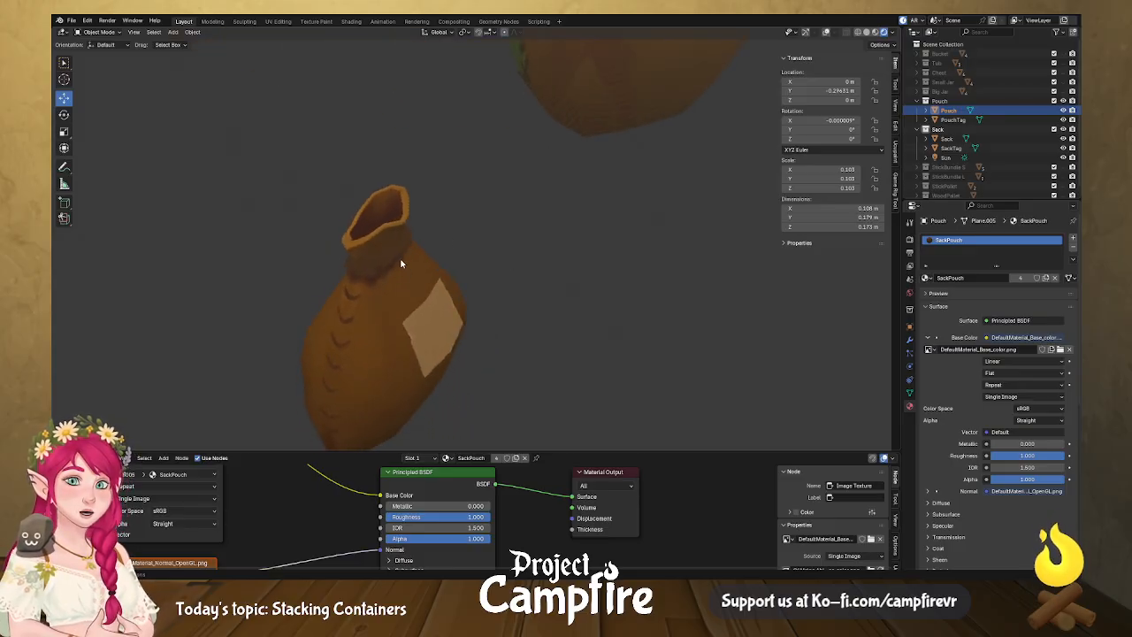
{"action": "left_click", "coordinate": [911, 393]}
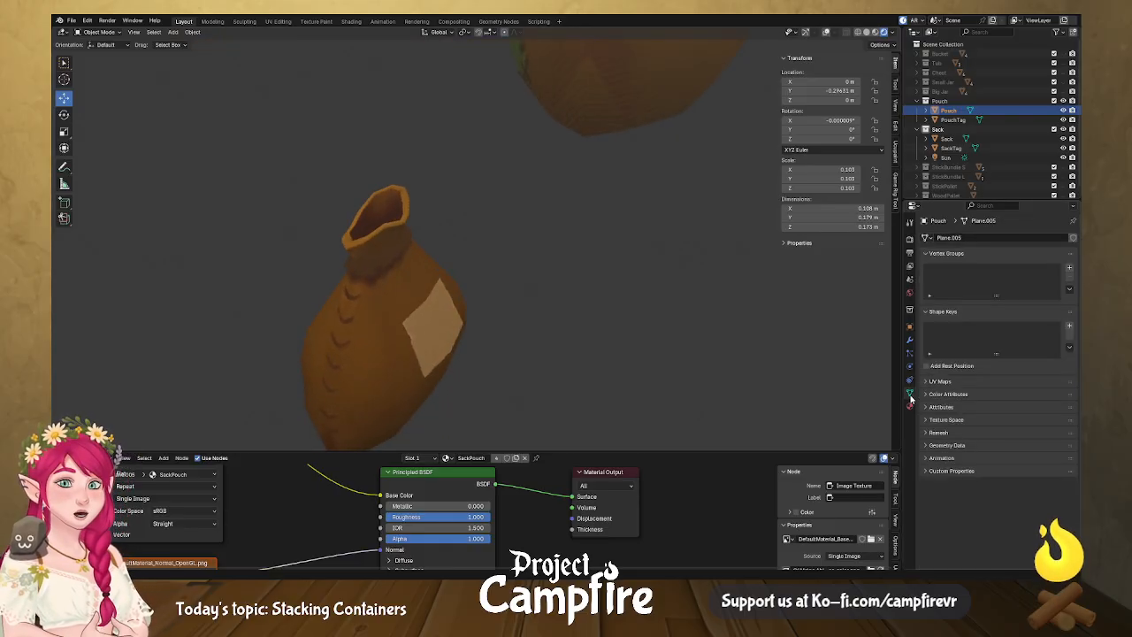
{"action": "left_click", "coordinate": [1070, 327]}
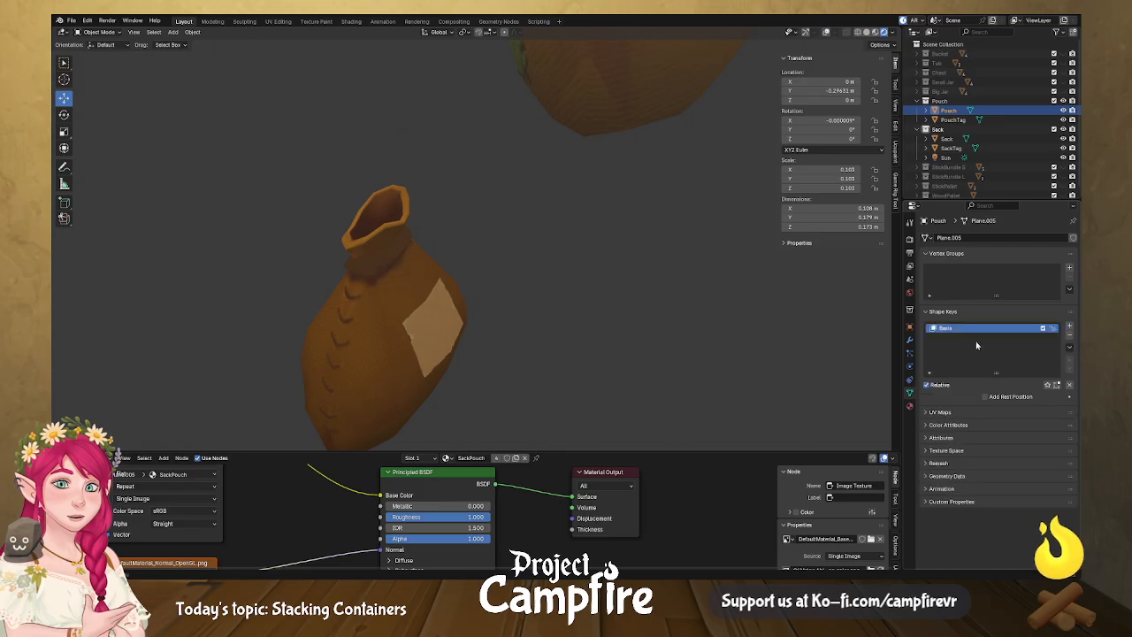
{"action": "left_click", "coordinate": [1069, 327]}
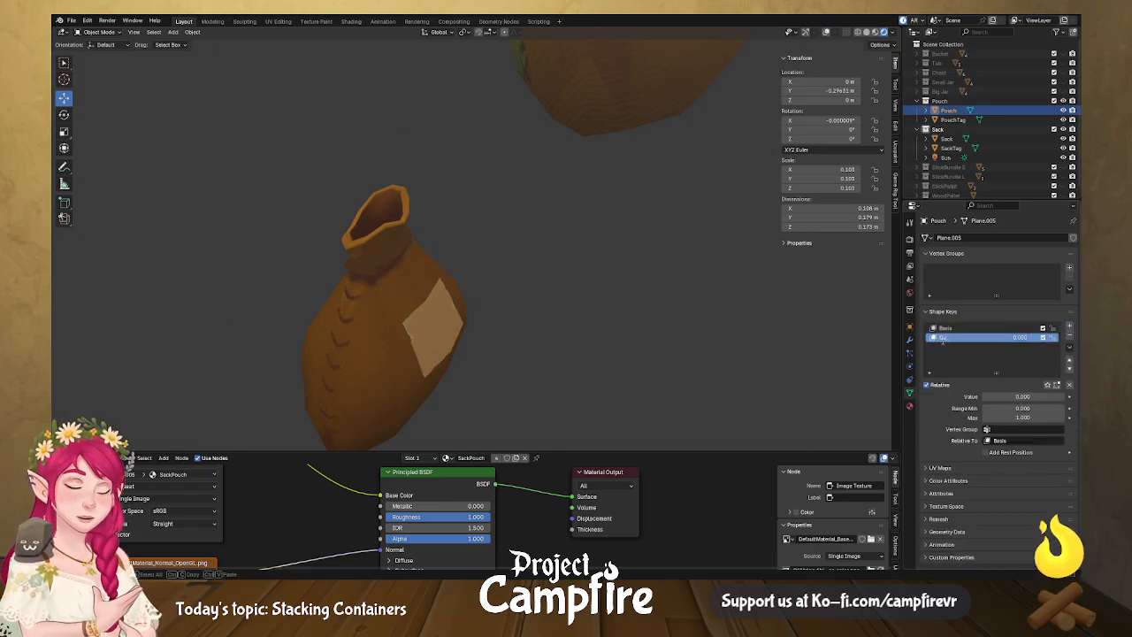
{"action": "key", "text": "Return"}
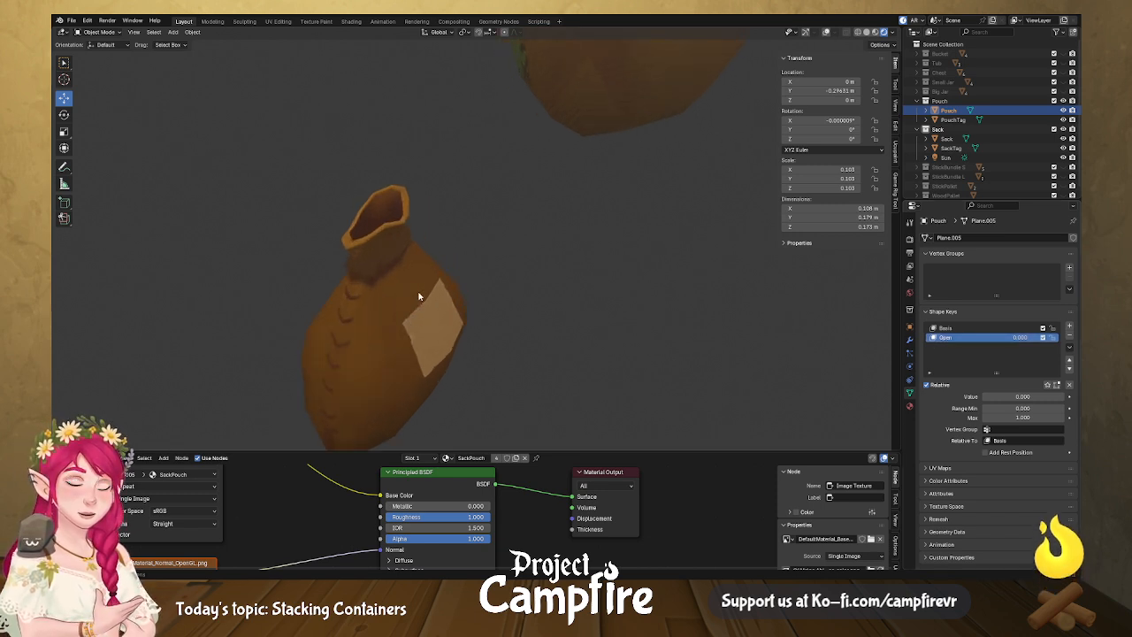
Put the pouch in edit mode with nothing selected and show the overlays and gizmos again, viewing its opening from above.
{"action": "key", "text": "Tab"}
{"action": "key", "text": "alt+a"}
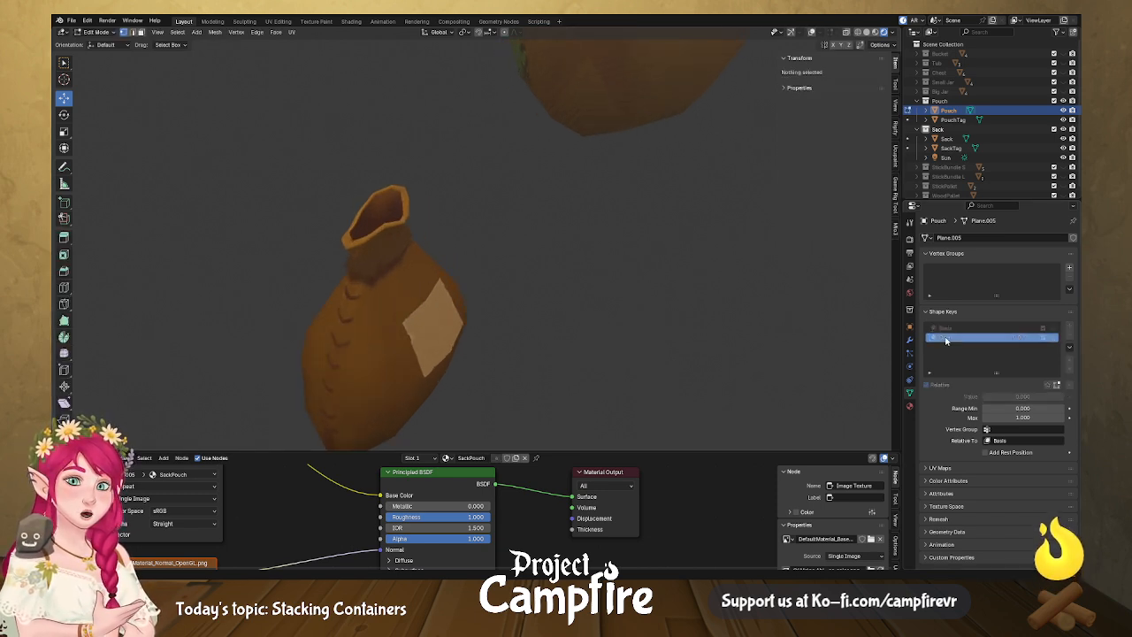
{"action": "left_click", "coordinate": [812, 32]}
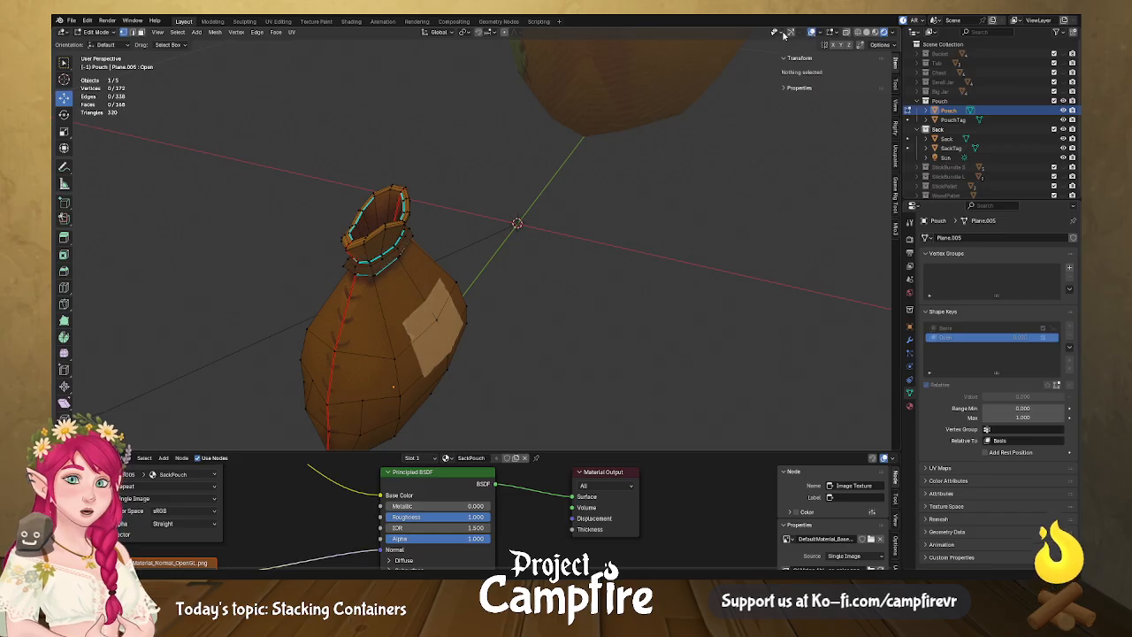
{"action": "left_click", "coordinate": [790, 32]}
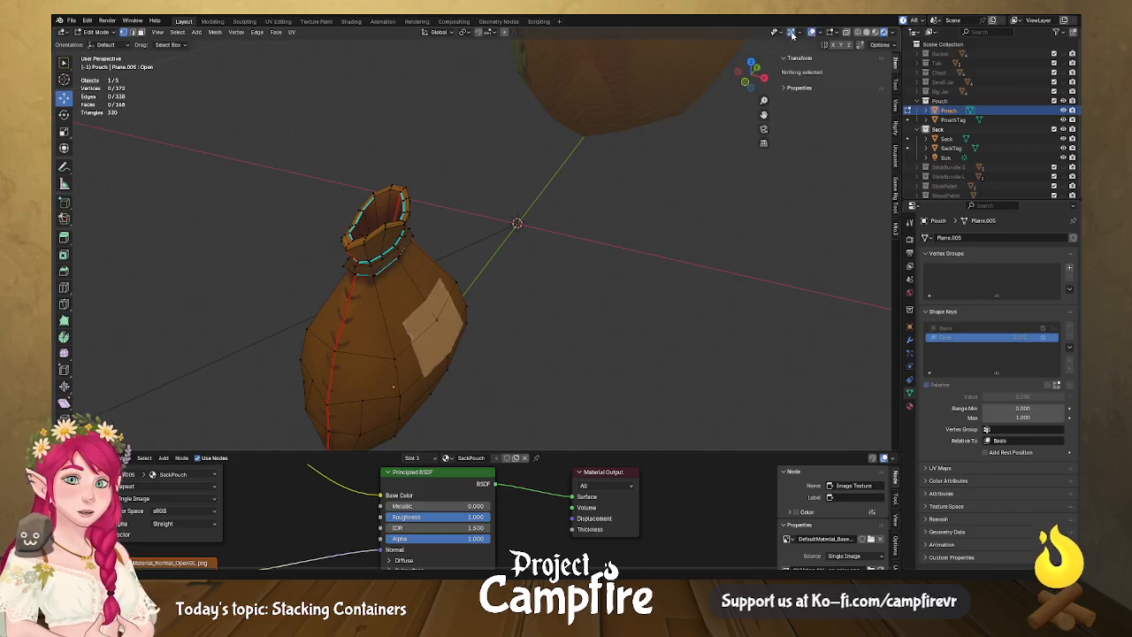
{"action": "middle_click_drag", "start_coordinate": [518, 212], "coordinate": [552, 303]}
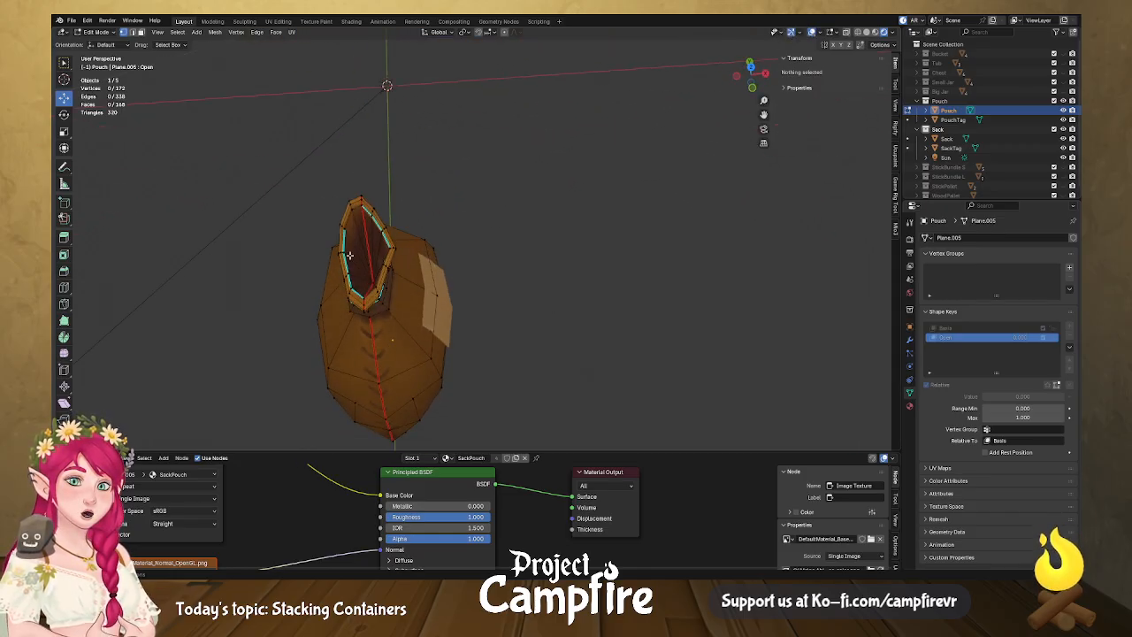
Set the value of the pouch's Open shape key to 1.000.
{"action": "left_click", "coordinate": [1032, 396]}
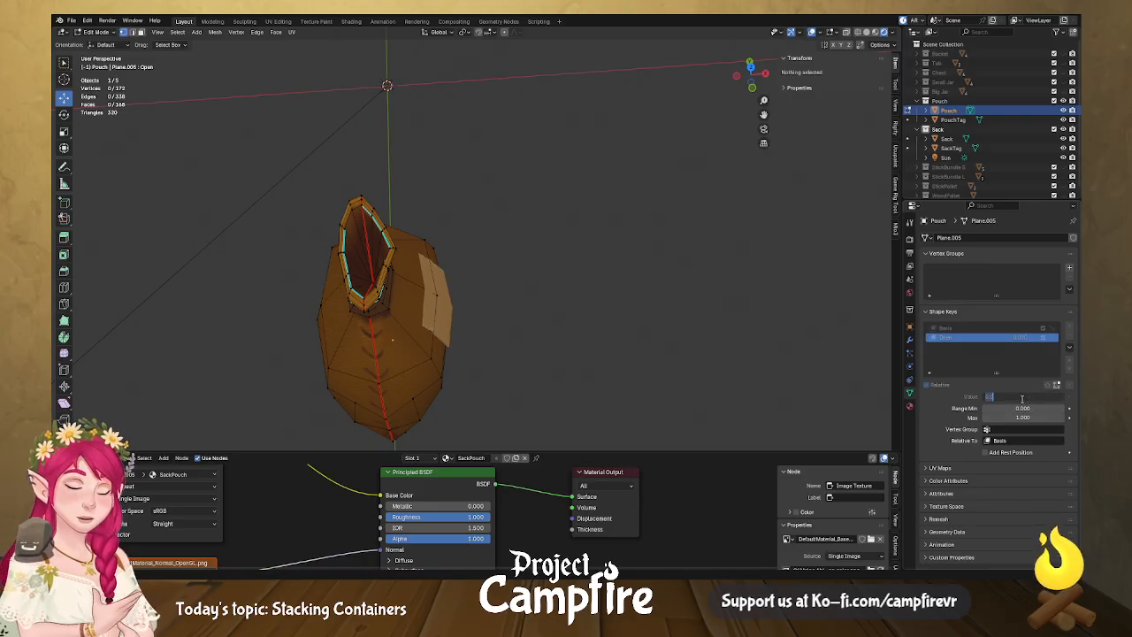
{"action": "key", "text": "Return"}
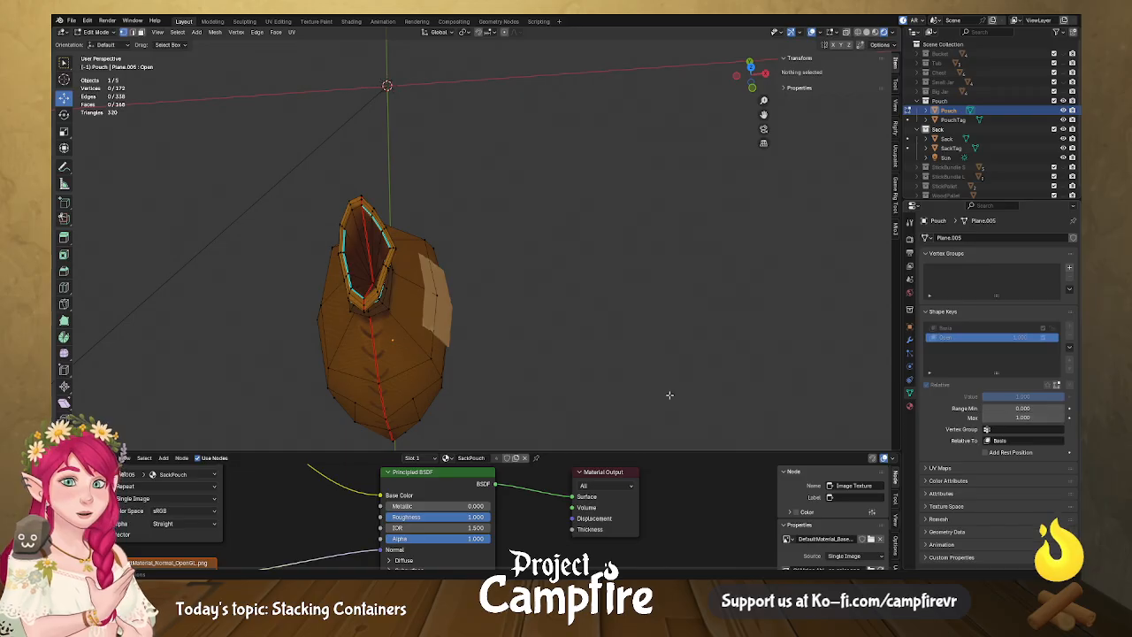
Turn on proportional editing for the pouch mesh and shrink its influence radius to a small area around the opening.
{"action": "middle_click_drag", "start_coordinate": [389, 298], "coordinate": [484, 304]}
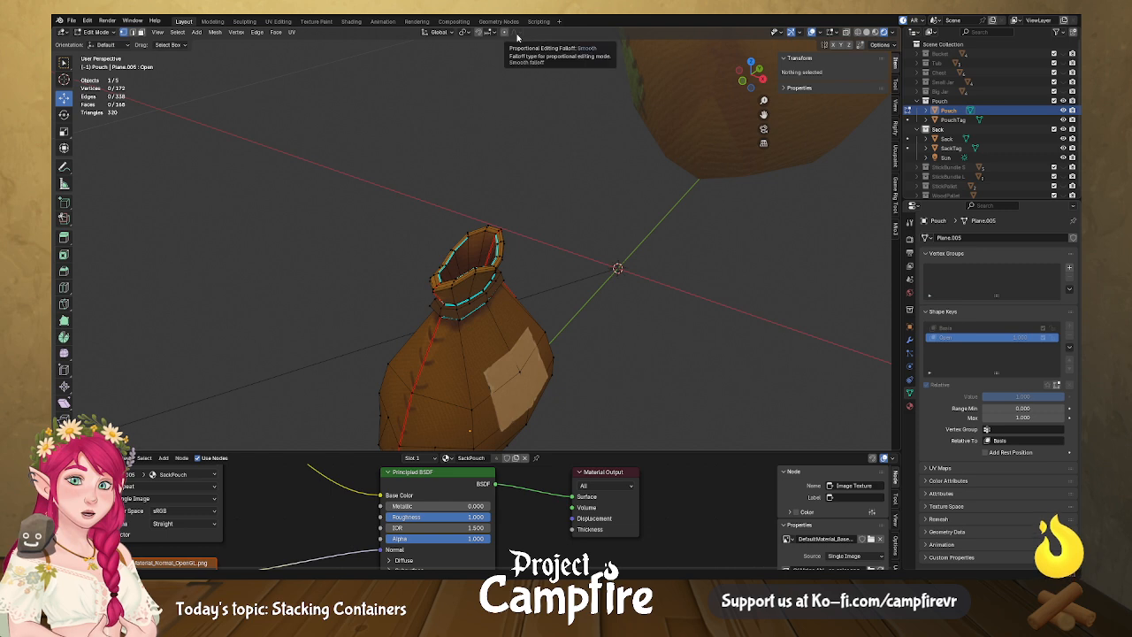
{"action": "middle_click_drag", "start_coordinate": [494, 299], "coordinate": [497, 289]}
{"action": "left_click", "coordinate": [515, 33]}
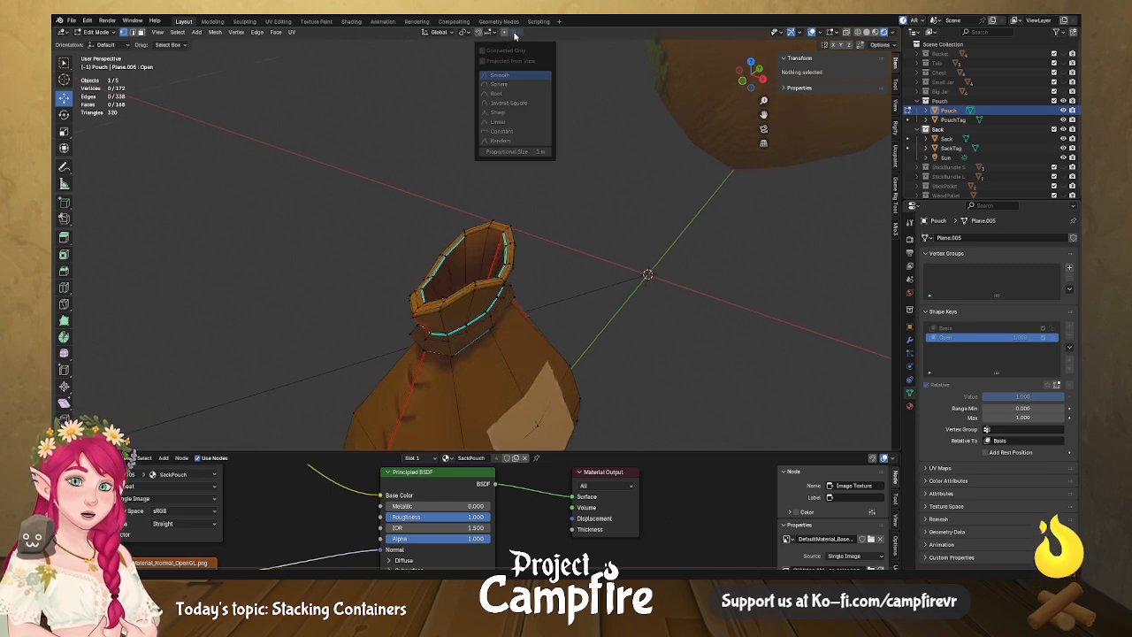
{"action": "left_click", "coordinate": [505, 32]}
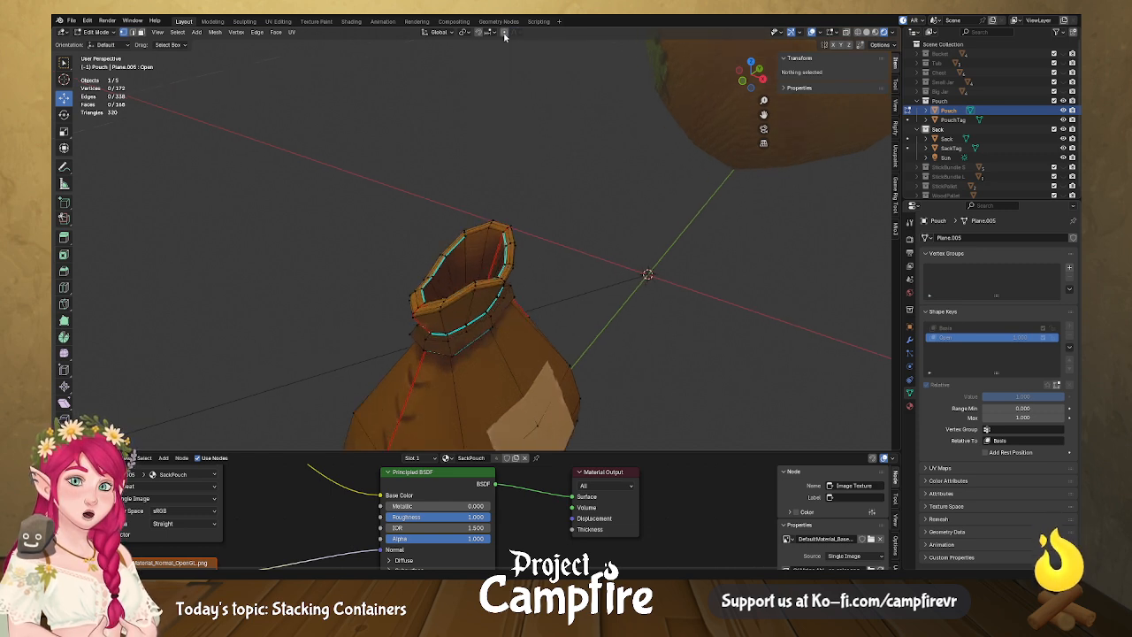
{"action": "left_click", "coordinate": [492, 319], "text": "alt"}
{"action": "middle_click_drag", "start_coordinate": [492, 320], "coordinate": [537, 335]}
{"action": "left_click_drag", "start_coordinate": [534, 321], "coordinate": [552, 323]}
{"action": "scroll", "coordinate": [537, 320], "scroll_direction": "down", "scroll_amount": 3}
{"action": "scroll", "coordinate": [537, 320], "scroll_direction": "up", "scroll_amount": 15}
{"action": "scroll", "coordinate": [537, 320], "scroll_direction": "up", "scroll_amount": 6}
{"action": "scroll", "coordinate": [552, 325], "scroll_direction": "down", "scroll_amount": 4}
{"action": "scroll", "coordinate": [551, 323], "scroll_direction": "down", "scroll_amount": 2}
{"action": "scroll", "coordinate": [552, 323], "scroll_direction": "down", "scroll_amount": 1}
{"action": "scroll", "coordinate": [552, 323], "scroll_direction": "down", "scroll_amount": 1}
Pull the middle rim vertex on the tag side outward within the XZ plane, using a proportional size of about 0.039 m.
{"action": "left_click", "coordinate": [513, 275]}
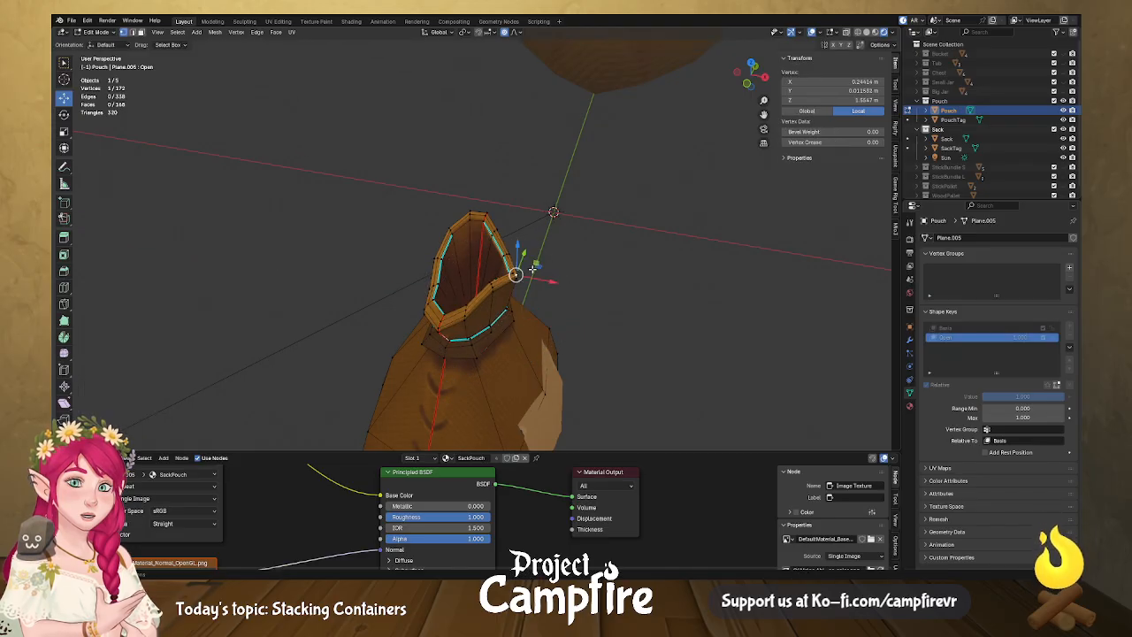
{"action": "middle_click_drag", "start_coordinate": [562, 281], "coordinate": [547, 265]}
{"action": "key", "text": "g"}
{"action": "key", "text": "shift+y"}
{"action": "scroll", "coordinate": [558, 268], "scroll_direction": "down", "scroll_amount": 2}
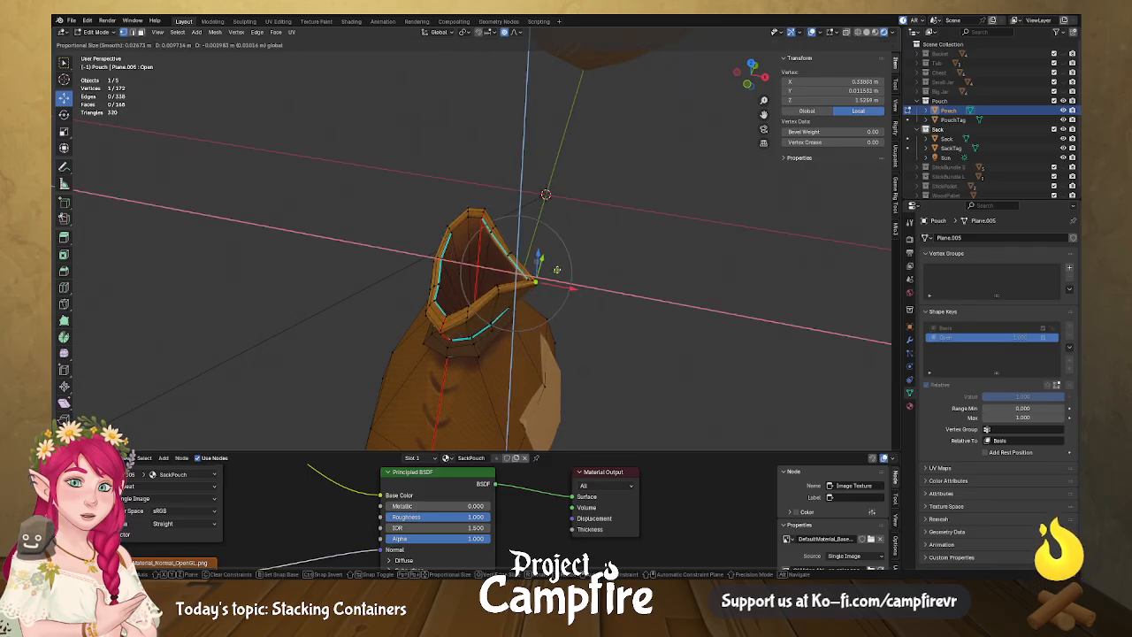
{"action": "scroll", "coordinate": [557, 269], "scroll_direction": "up", "scroll_amount": 3}
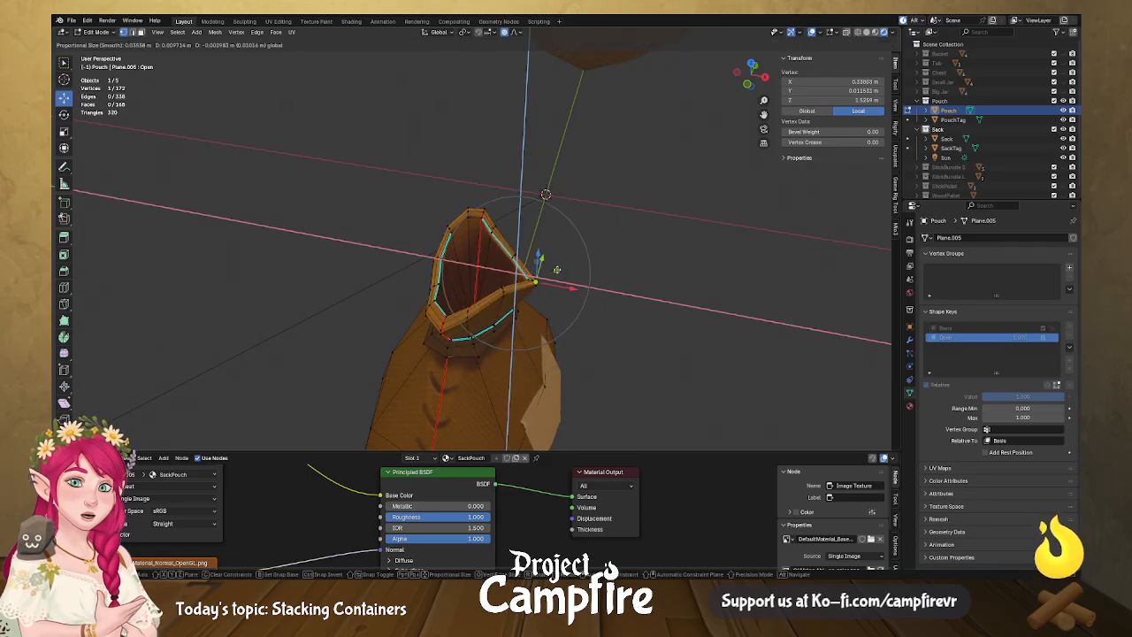
{"action": "left_click", "coordinate": [557, 269]}
Move the rim vertex beside the tag-side middle outward horizontally to round the pouch's opening.
{"action": "middle_click_drag", "start_coordinate": [504, 293], "coordinate": [458, 311]}
{"action": "left_click_drag", "start_coordinate": [455, 304], "coordinate": [448, 307]}
{"action": "scroll", "coordinate": [451, 306], "scroll_direction": "down", "scroll_amount": 1}
{"action": "middle_click_drag", "start_coordinate": [448, 308], "coordinate": [529, 297]}
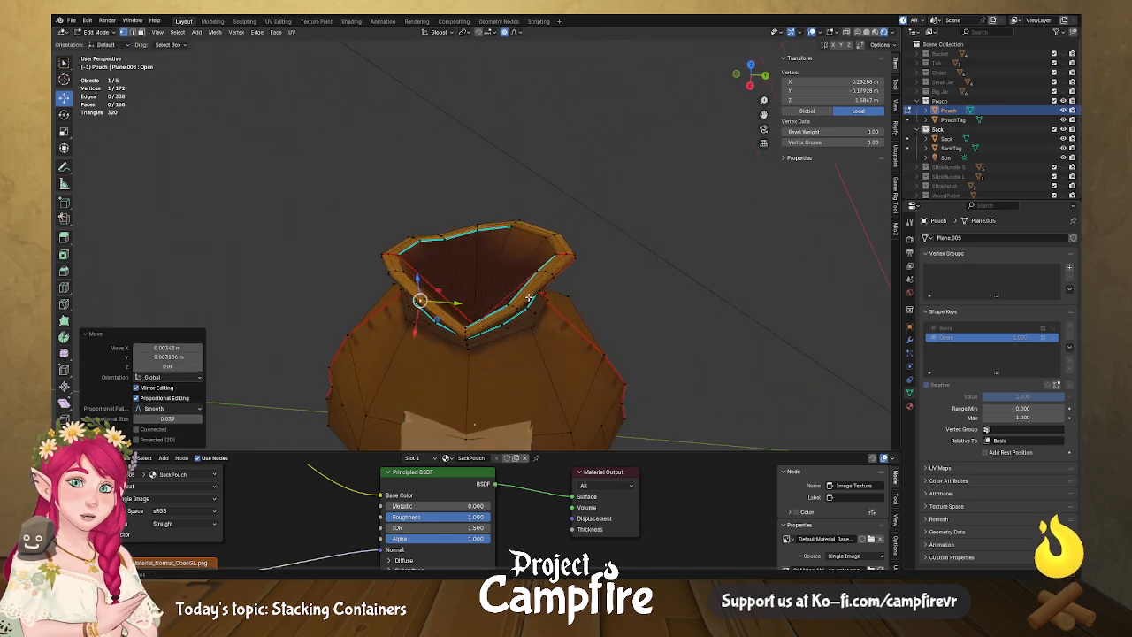
Spread the two neck-band vertices on either side of the tag-side middle outward.
{"action": "middle_click_drag", "start_coordinate": [456, 328], "coordinate": [475, 329]}
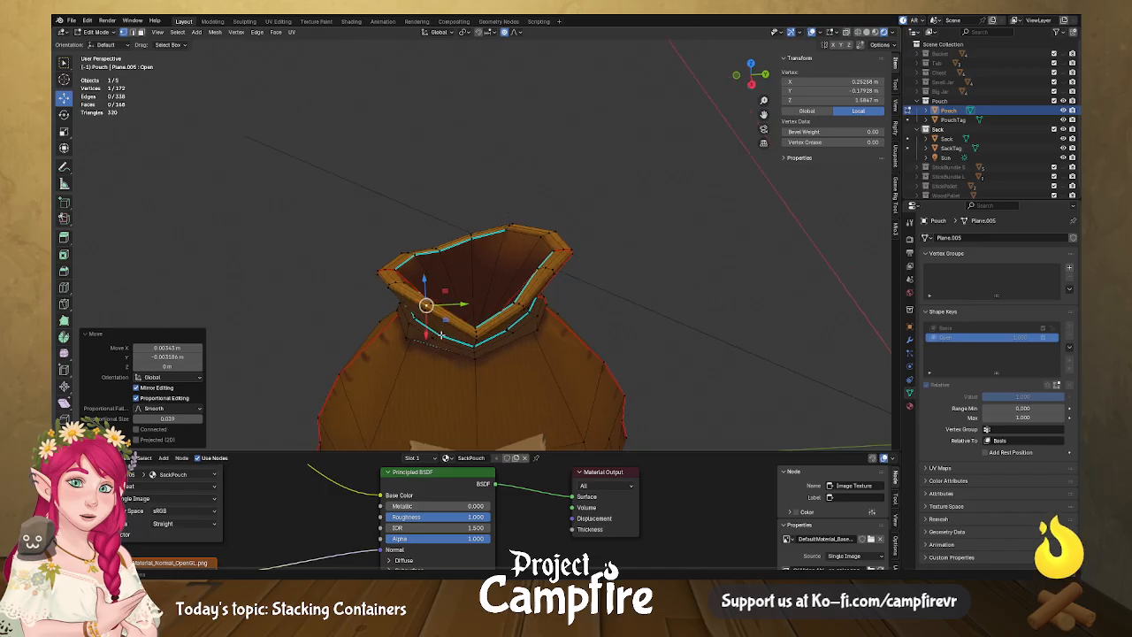
{"action": "left_click", "coordinate": [439, 336]}
{"action": "left_click_drag", "start_coordinate": [460, 350], "coordinate": [453, 354]}
{"action": "left_click", "coordinate": [511, 330]}
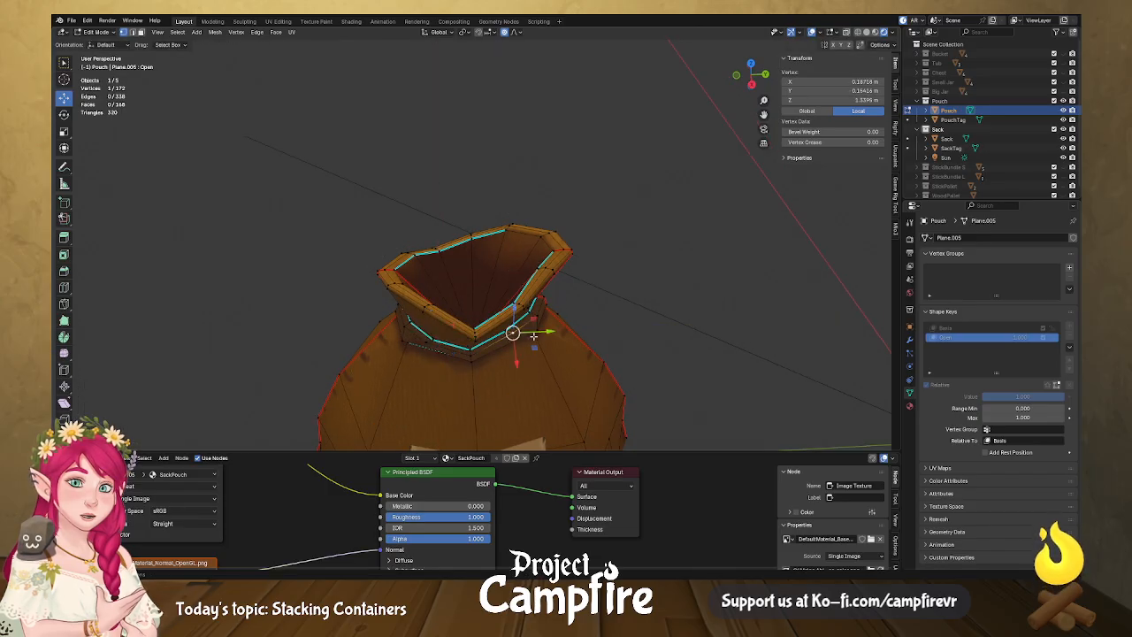
{"action": "left_click_drag", "start_coordinate": [536, 345], "coordinate": [551, 353]}
{"action": "middle_click_drag", "start_coordinate": [551, 353], "coordinate": [516, 334]}
Move the rim vertices on the back half of the pouch outward horizontally to widen the opening.
{"action": "middle_click_drag", "start_coordinate": [445, 305], "coordinate": [493, 276]}
{"action": "left_click", "coordinate": [422, 323]}
{"action": "left_click_drag", "start_coordinate": [423, 322], "coordinate": [459, 361]}
{"action": "left_click", "coordinate": [472, 354]}
{"action": "middle_click_drag", "start_coordinate": [459, 361], "coordinate": [435, 373]}
{"action": "left_click", "coordinate": [426, 319]}
{"action": "left_click_drag", "start_coordinate": [439, 305], "coordinate": [409, 322]}
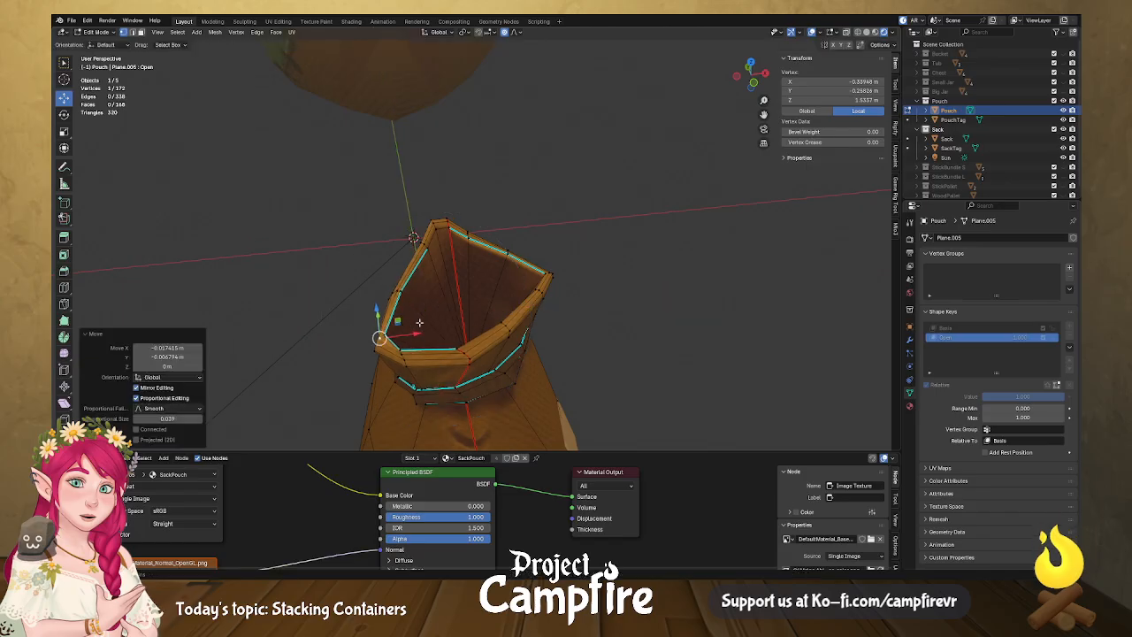
{"action": "middle_click_drag", "start_coordinate": [410, 322], "coordinate": [415, 265]}
{"action": "left_click", "coordinate": [414, 266]}
{"action": "left_click_drag", "start_coordinate": [414, 266], "coordinate": [419, 327]}
{"action": "left_click", "coordinate": [423, 327]}
Pull the rim vertices at the two side seams outward so the opening becomes rounder.
{"action": "middle_click_drag", "start_coordinate": [477, 350], "coordinate": [530, 265]}
{"action": "left_click", "coordinate": [536, 256]}
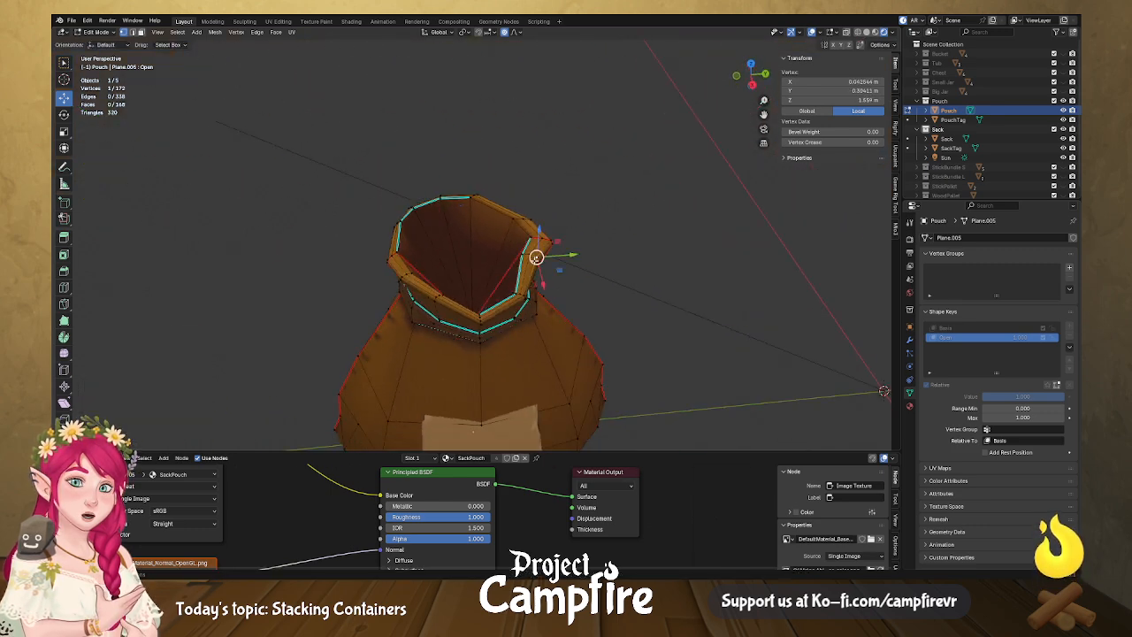
{"action": "left_click_drag", "start_coordinate": [547, 268], "coordinate": [571, 275]}
{"action": "left_click", "coordinate": [413, 277]}
{"action": "left_click_drag", "start_coordinate": [429, 287], "coordinate": [437, 278]}
Move the neck vertices at both side seams outward below the widened rim.
{"action": "middle_click_drag", "start_coordinate": [437, 277], "coordinate": [495, 261]}
{"action": "left_click", "coordinate": [402, 335]}
{"action": "left_click_drag", "start_coordinate": [426, 333], "coordinate": [412, 342]}
{"action": "middle_click_drag", "start_coordinate": [412, 341], "coordinate": [380, 313]}
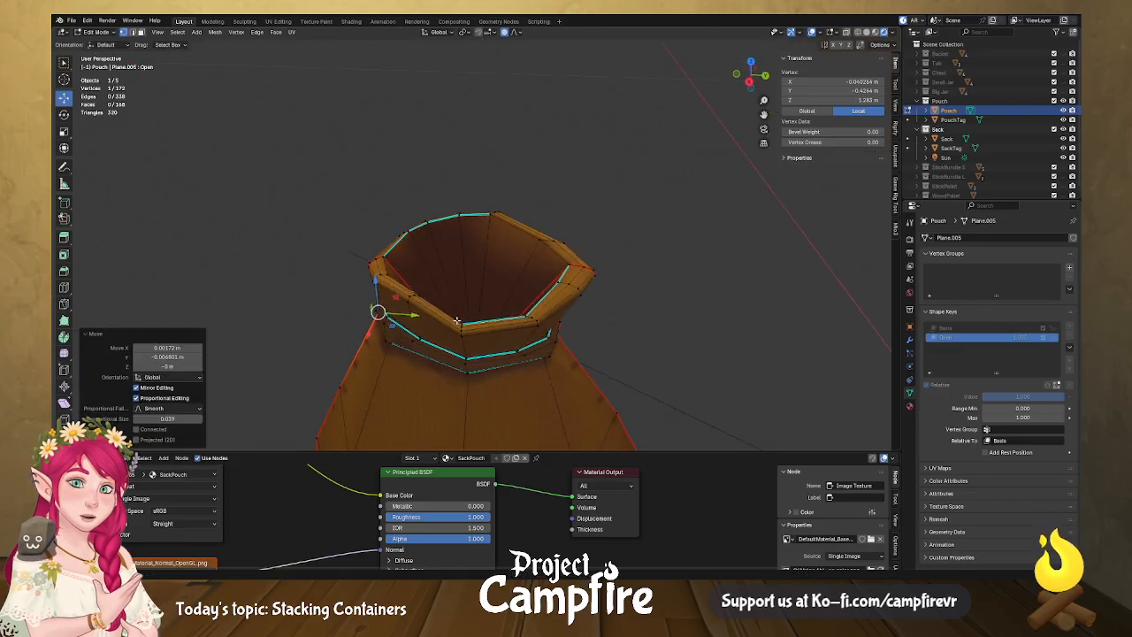
{"action": "left_click", "coordinate": [559, 345]}
{"action": "mouse_move", "coordinate": [574, 358]}
{"action": "left_mouse_down"}
{"action": "mouse_move", "coordinate": [601, 355]}
{"action": "mouse_move", "coordinate": [589, 353]}
{"action": "left_mouse_up"}
Push the upper and lower neck-band vertices on the back of the pouch outward.
{"action": "middle_click_drag", "start_coordinate": [589, 354], "coordinate": [495, 354]}
{"action": "left_click", "coordinate": [521, 326]}
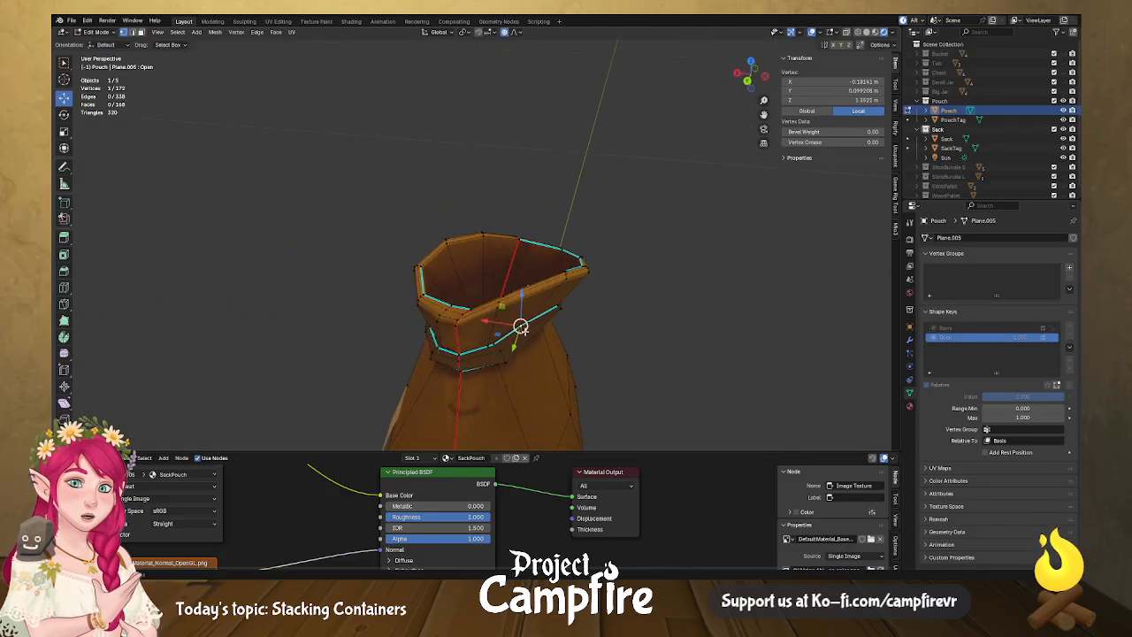
{"action": "left_click_drag", "start_coordinate": [502, 340], "coordinate": [522, 360]}
{"action": "middle_click_drag", "start_coordinate": [521, 361], "coordinate": [49, 363]}
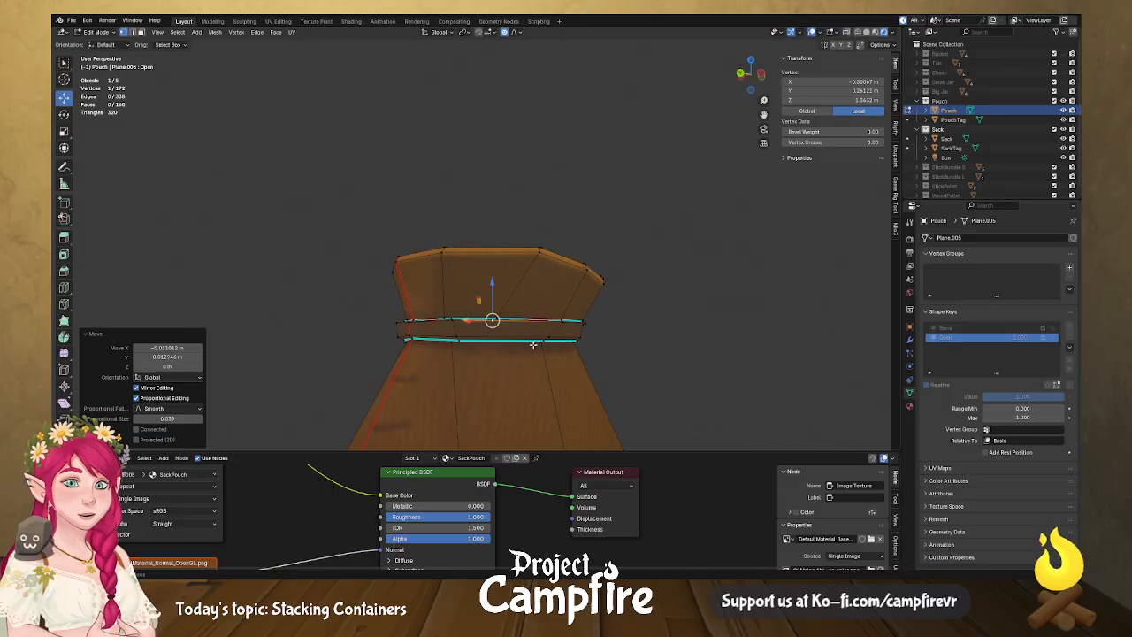
{"action": "left_click", "coordinate": [551, 343]}
{"action": "middle_click_drag", "start_coordinate": [592, 373], "coordinate": [550, 340]}
{"action": "left_click", "coordinate": [550, 340]}
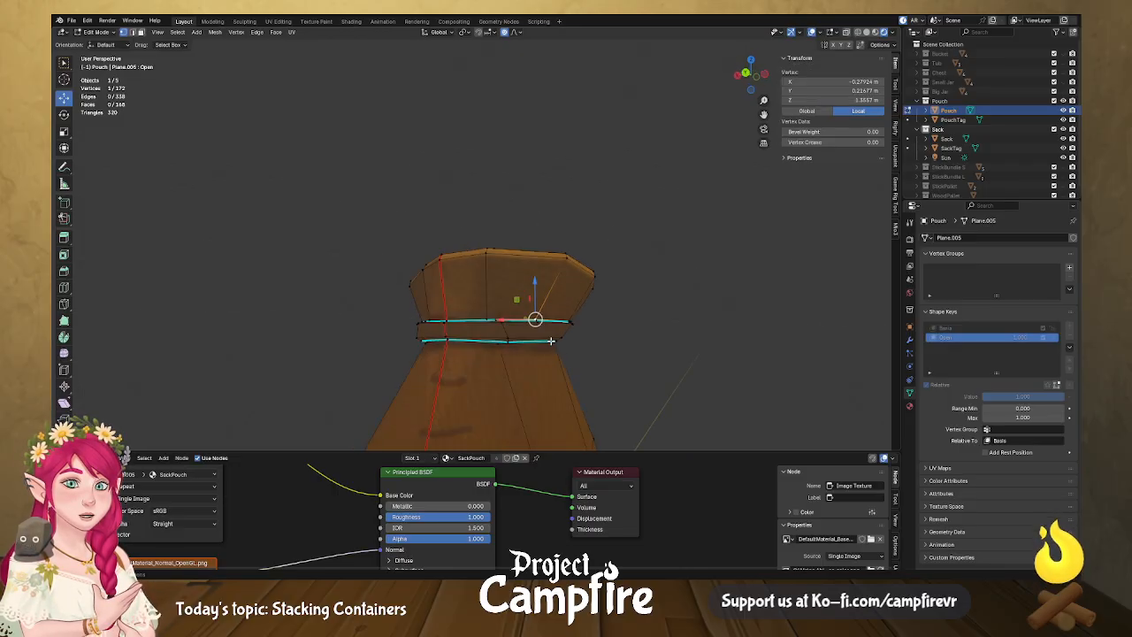
{"action": "key", "text": "g"}
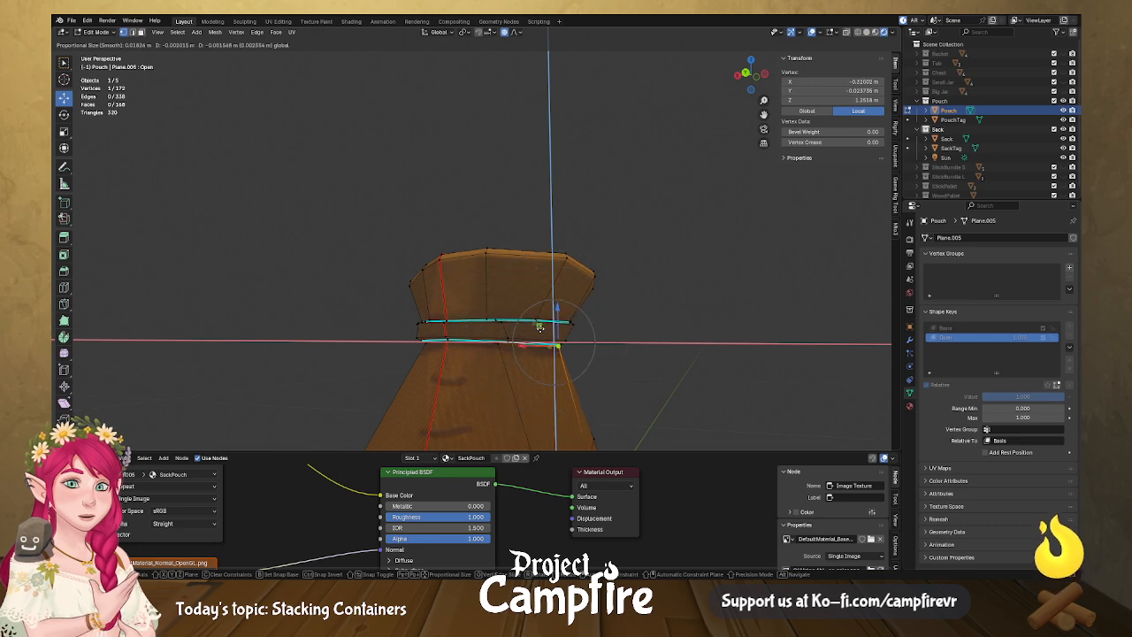
{"action": "left_click", "coordinate": [559, 329]}
Even out the back of the pouch's opening by moving two of its rim vertices, finishing with horizontal-only adjustments.
{"action": "middle_click_drag", "start_coordinate": [561, 346], "coordinate": [542, 201]}
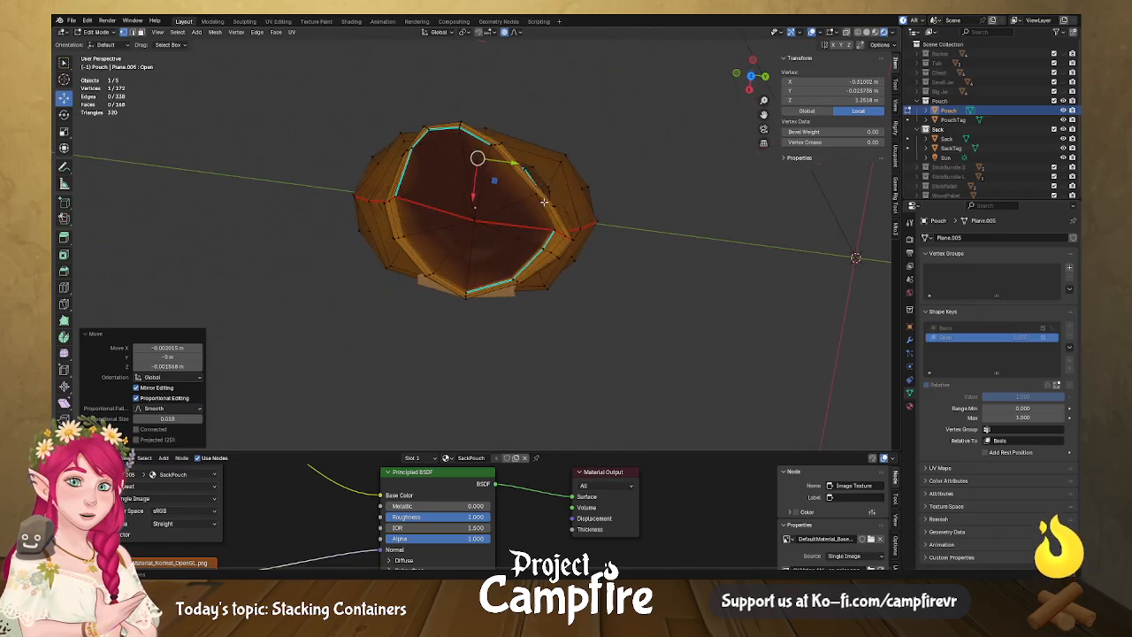
{"action": "left_click", "coordinate": [559, 203]}
{"action": "key", "text": "g"}
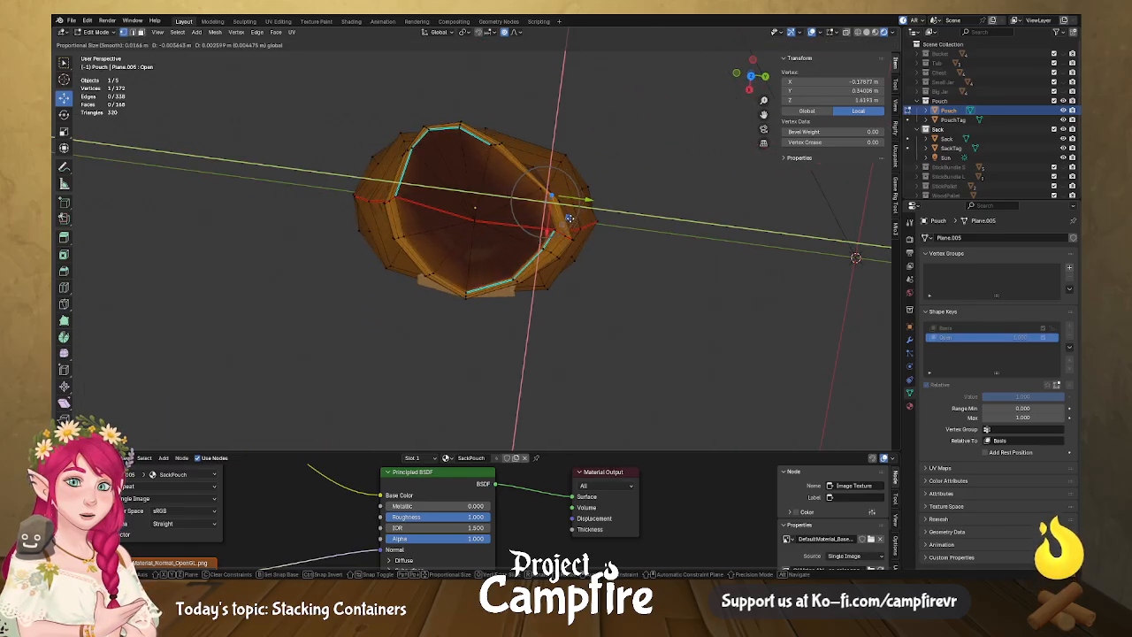
{"action": "left_click", "coordinate": [568, 216]}
{"action": "middle_click_drag", "start_coordinate": [568, 215], "coordinate": [480, 116]}
{"action": "key", "text": "g"}
{"action": "key", "text": "shift+z"}
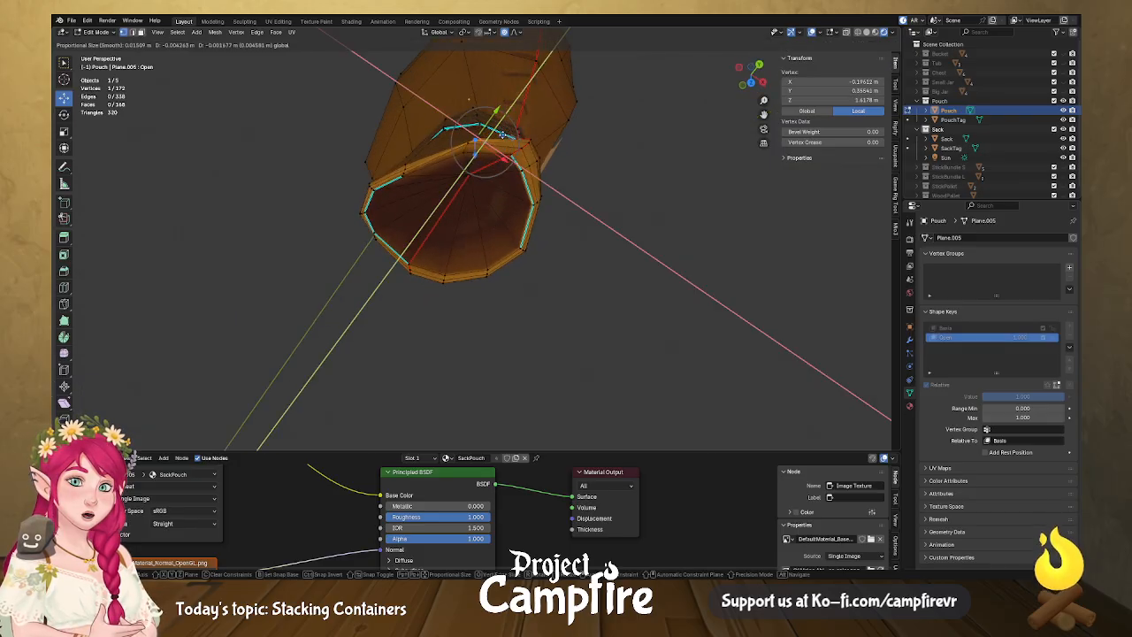
{"action": "left_click", "coordinate": [456, 142]}
{"action": "key", "text": "g"}
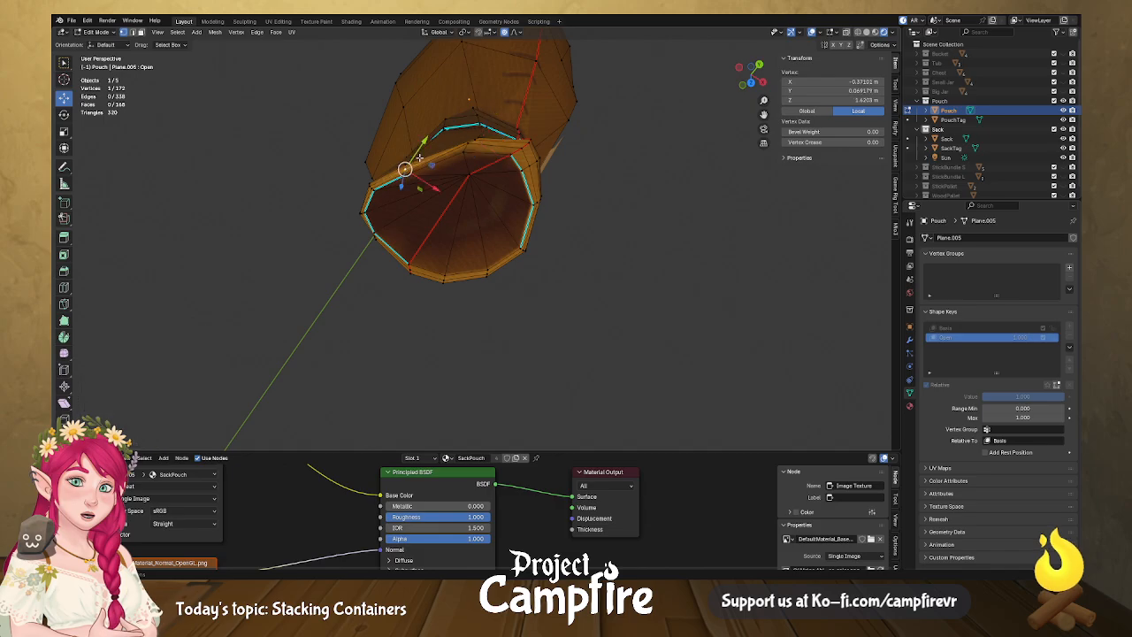
{"action": "key", "text": "shift+z"}
{"action": "left_click", "coordinate": [425, 153]}
Check the widened pouch, return to object mode and lower the Open shape key's value to 0.000.
{"action": "middle_click_drag", "start_coordinate": [426, 152], "coordinate": [637, 113]}
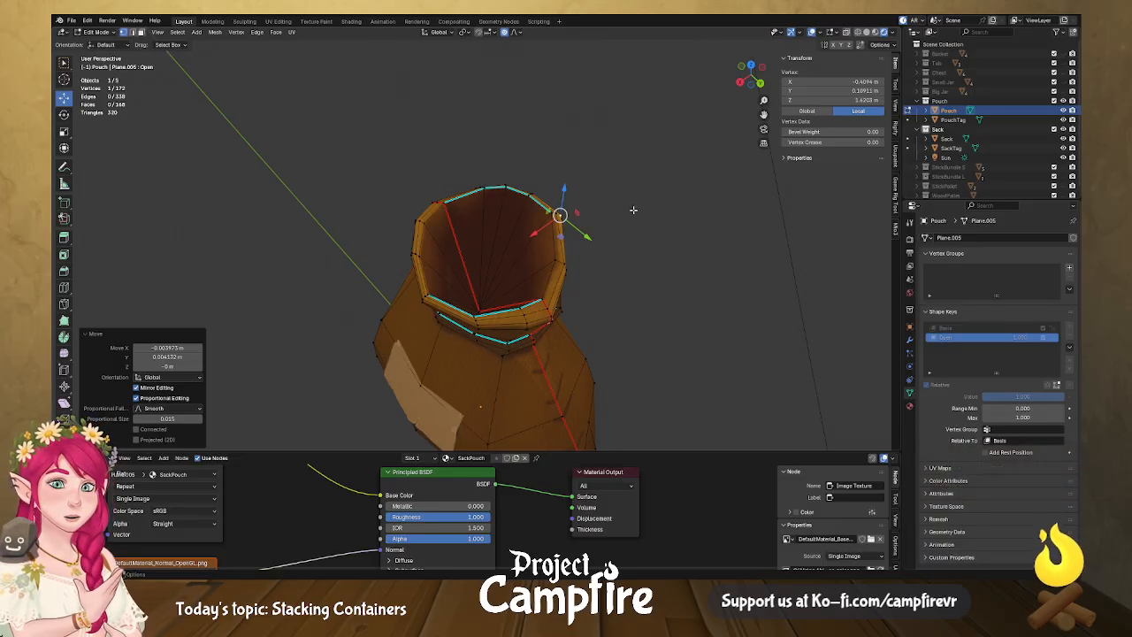
{"action": "middle_click_drag", "start_coordinate": [615, 268], "coordinate": [428, 382]}
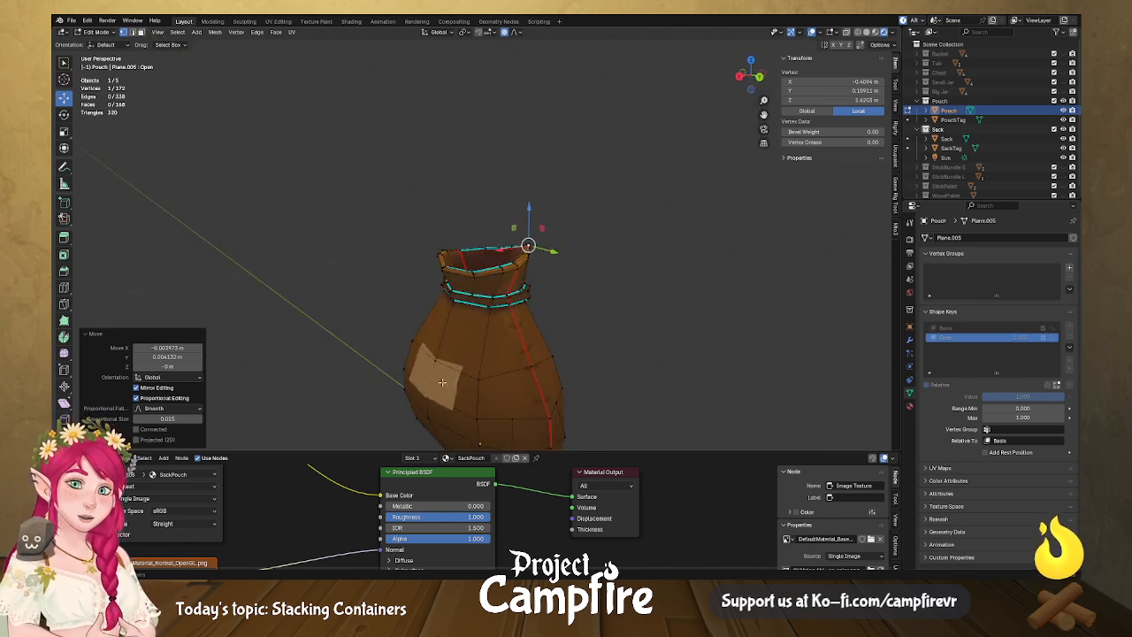
{"action": "left_click", "coordinate": [442, 382]}
{"action": "middle_click_drag", "start_coordinate": [446, 294], "coordinate": [540, 314]}
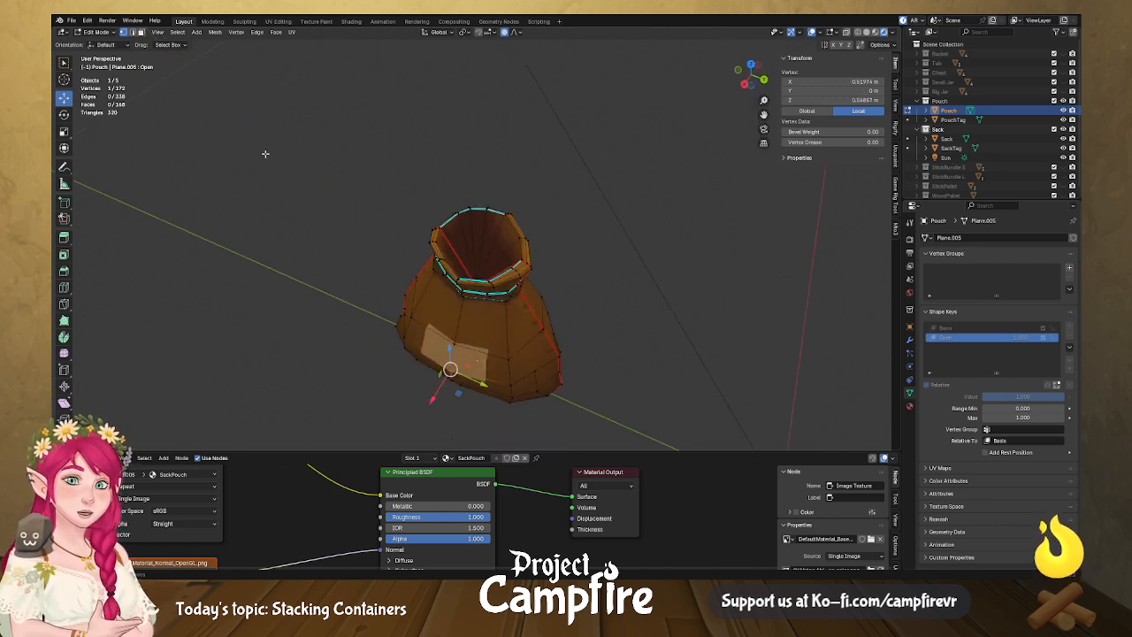
{"action": "left_click", "coordinate": [107, 32]}
{"action": "left_click", "coordinate": [101, 42]}
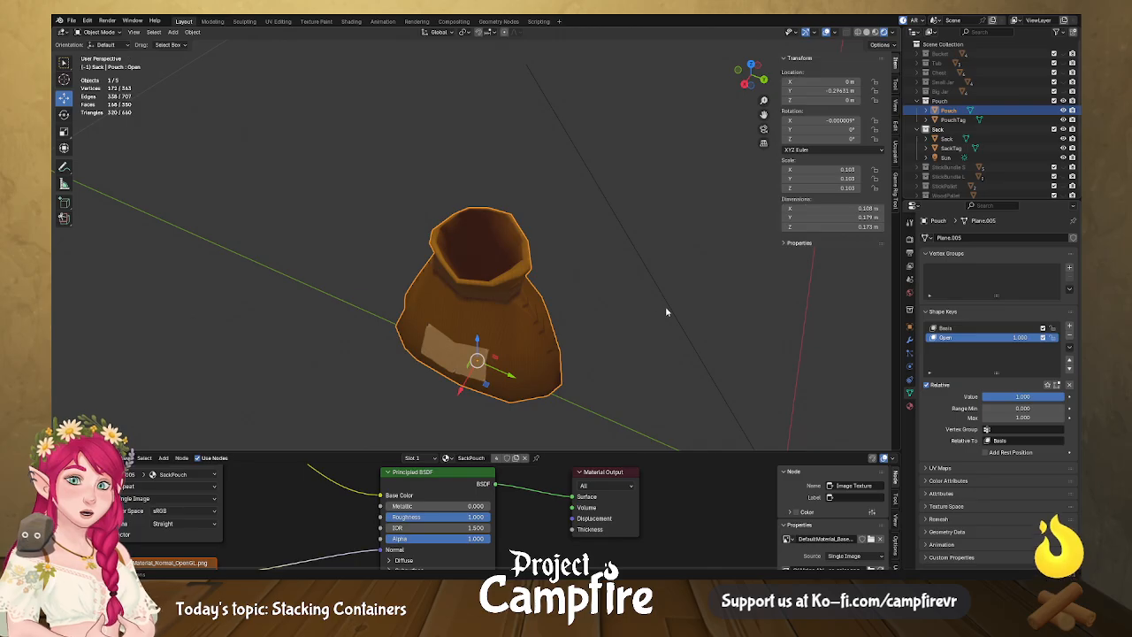
{"action": "left_click_drag", "start_coordinate": [1026, 396], "coordinate": [984, 396]}
{"action": "left_click_drag", "start_coordinate": [1022, 397], "coordinate": [648, 377]}
Join the pouch tag into the pouch object, keeping the pouch as the active object.
{"action": "left_click", "coordinate": [446, 344]}
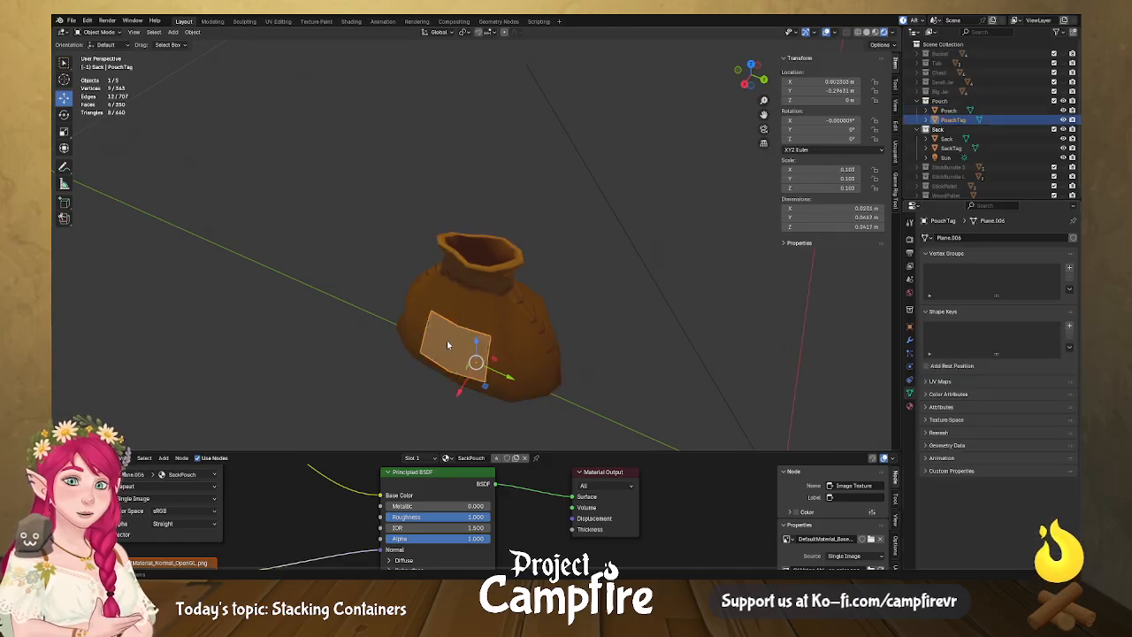
{"action": "left_click", "coordinate": [528, 347], "text": "shift"}
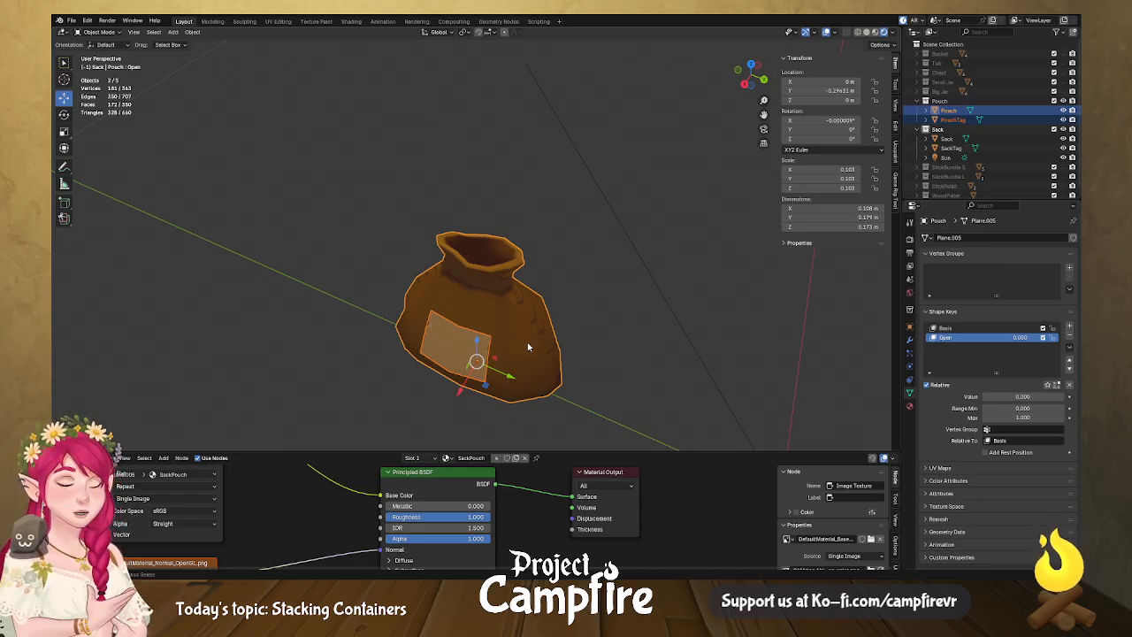
{"action": "key", "text": "ctrl+j"}
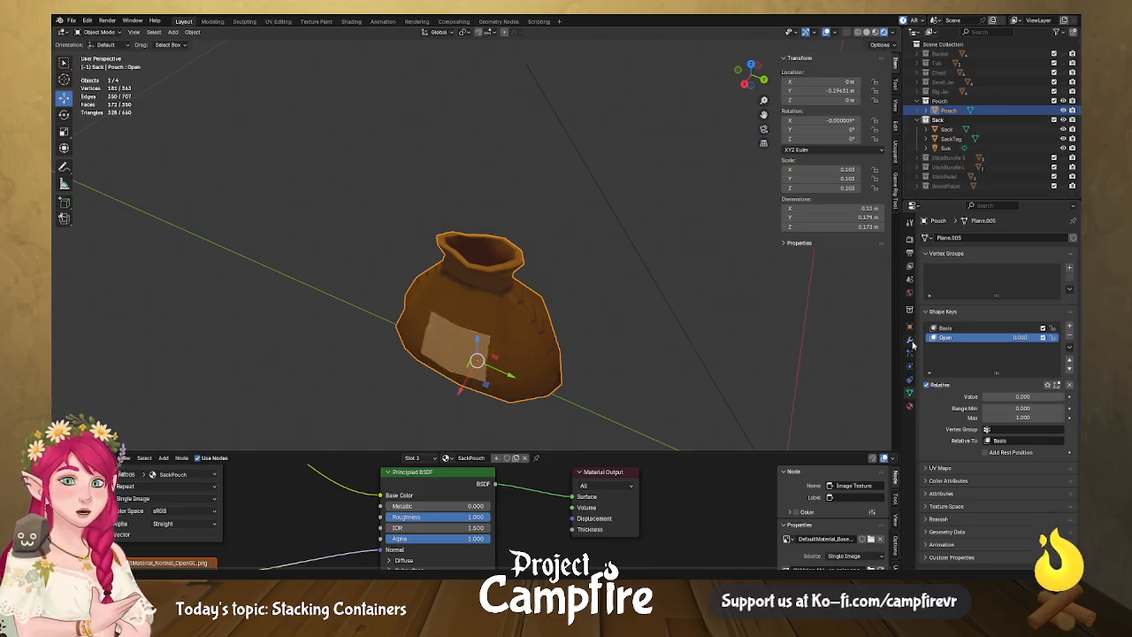
Set the joined pouch's Open shape key to 1.000 and enter edit mode with the tag in close view.
{"action": "left_click_drag", "start_coordinate": [1002, 398], "coordinate": [1064, 398]}
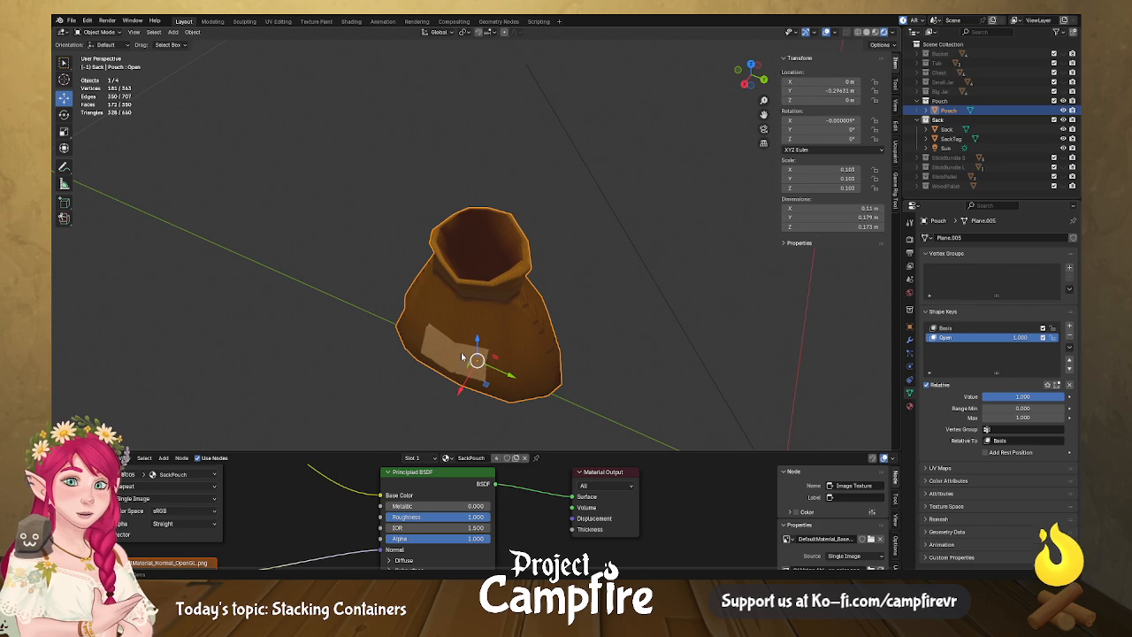
{"action": "left_click", "coordinate": [116, 36]}
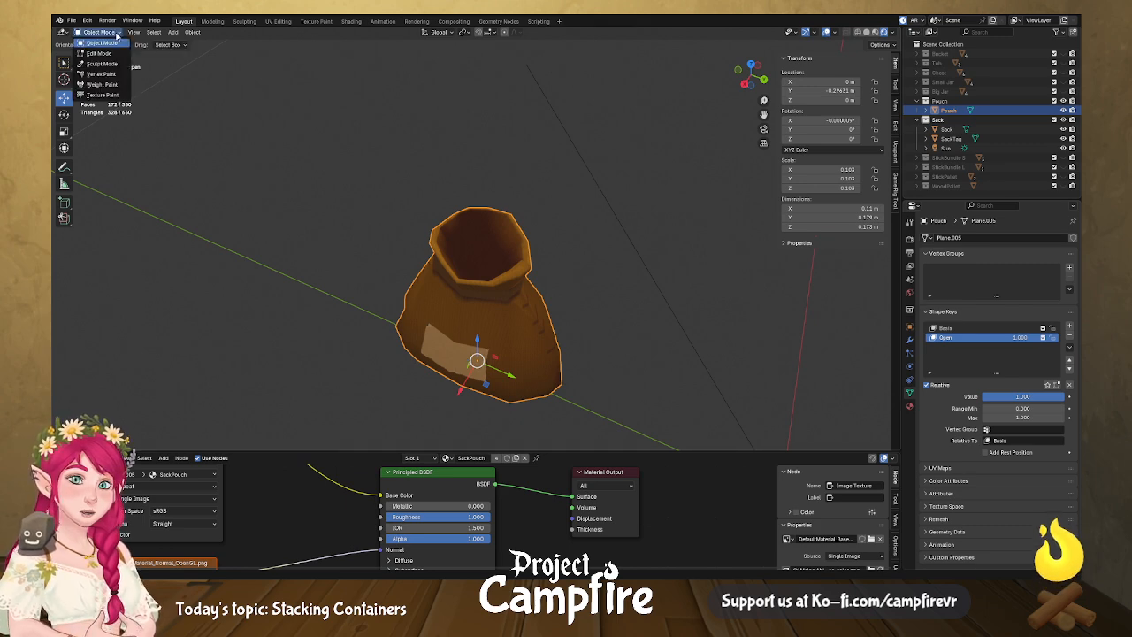
{"action": "left_click", "coordinate": [118, 55]}
{"action": "key", "text": "KP_Decimal"}
{"action": "middle_click_drag", "start_coordinate": [495, 407], "coordinate": [446, 309]}
{"action": "middle_click_drag", "start_coordinate": [446, 396], "coordinate": [479, 111], "text": "shift"}
{"action": "middle_click_drag", "start_coordinate": [484, 262], "coordinate": [449, 297], "text": "shift"}
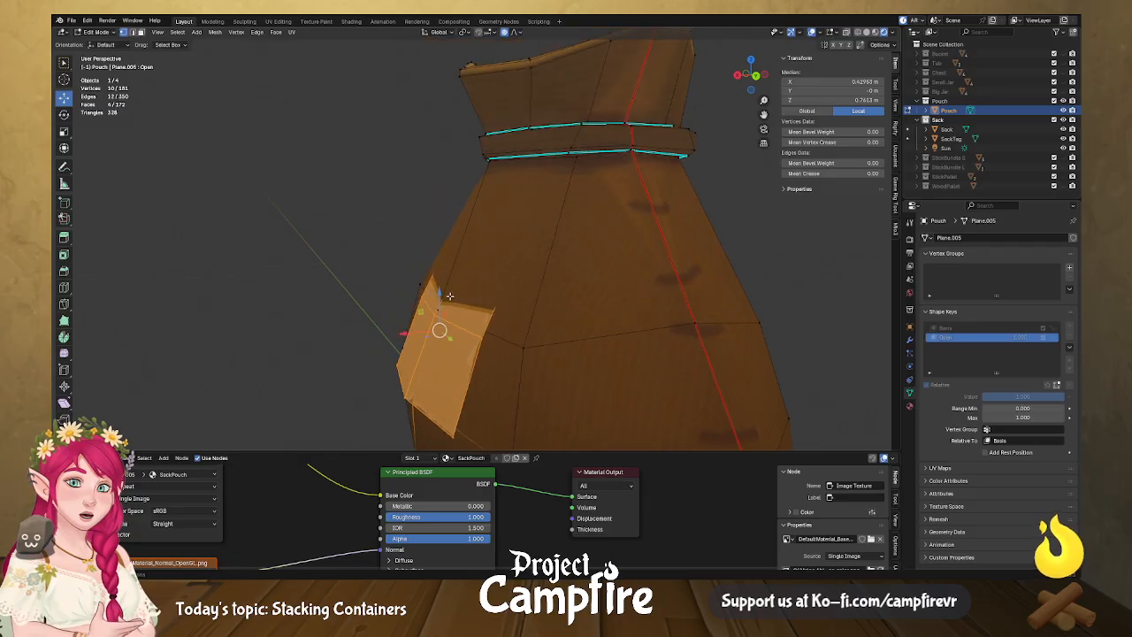
Move the three vertices of the tag's upper edge outward along X by about 0.0028 m, then return to object mode.
{"action": "key", "text": "alt+a"}
{"action": "scroll", "coordinate": [465, 291], "scroll_direction": "up", "scroll_amount": 3}
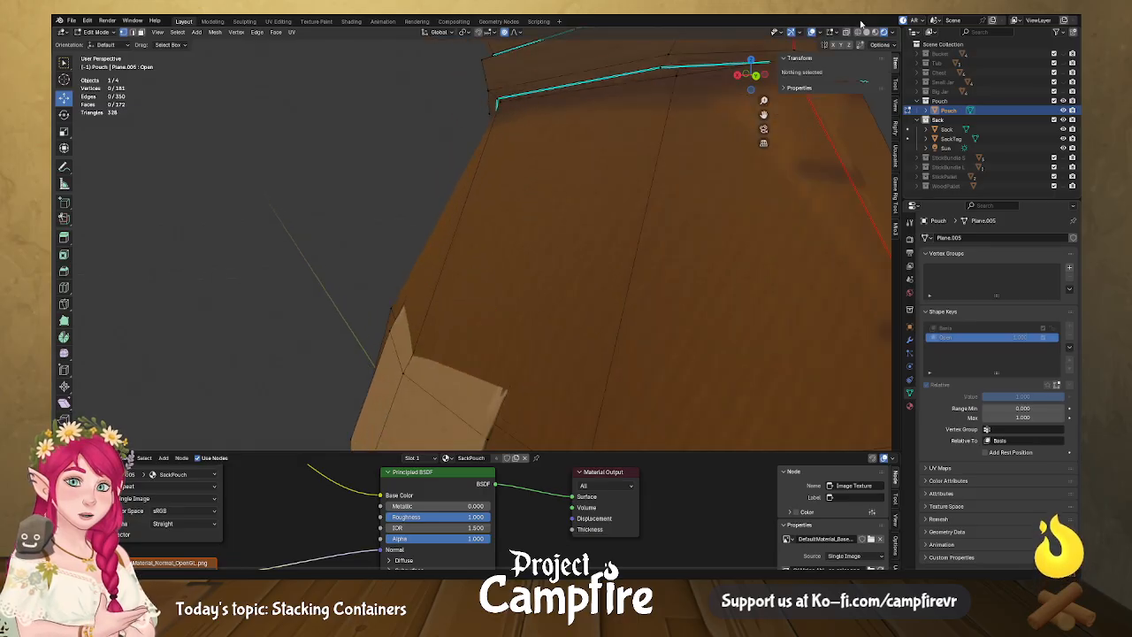
{"action": "middle_click_drag", "start_coordinate": [533, 313], "coordinate": [447, 297]}
{"action": "left_click", "coordinate": [459, 276]}
{"action": "left_click", "coordinate": [598, 316], "text": "shift"}
{"action": "left_click", "coordinate": [401, 248], "text": "shift"}
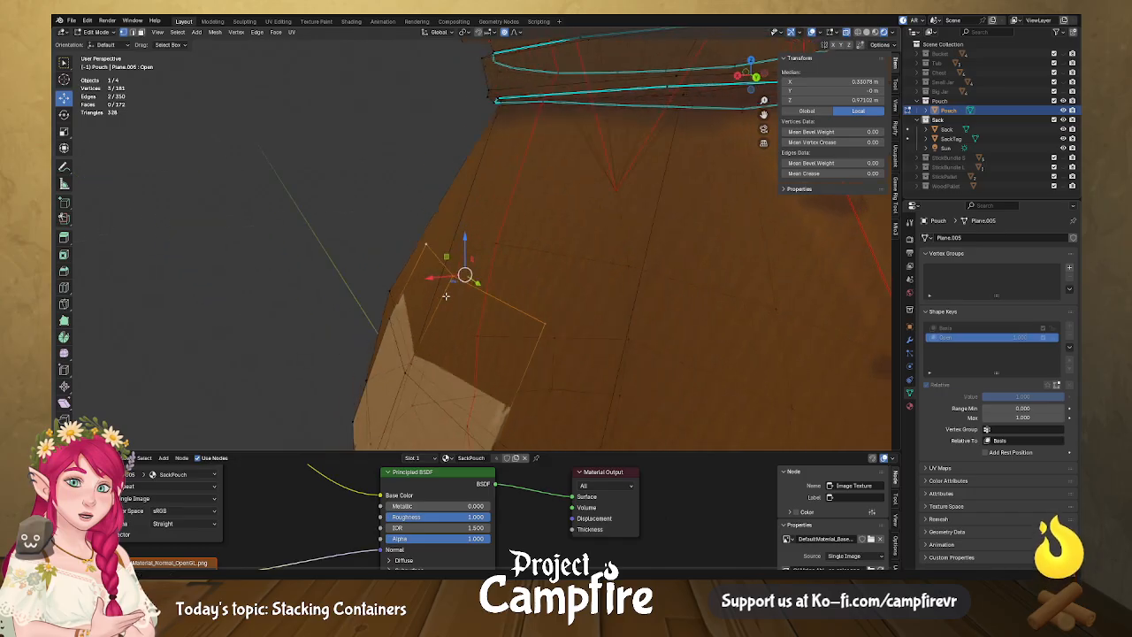
{"action": "key", "text": "g"}
{"action": "key", "text": "x"}
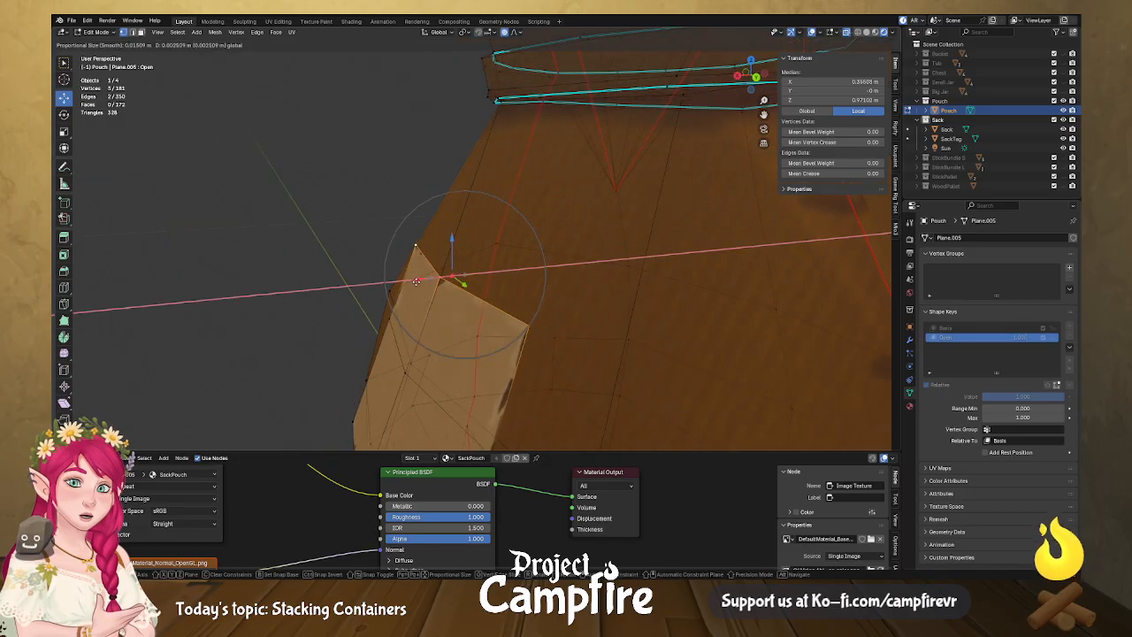
{"action": "left_click", "coordinate": [415, 283]}
{"action": "middle_click_drag", "start_coordinate": [414, 283], "coordinate": [567, 289]}
{"action": "scroll", "coordinate": [529, 308], "scroll_direction": "down", "scroll_amount": 4}
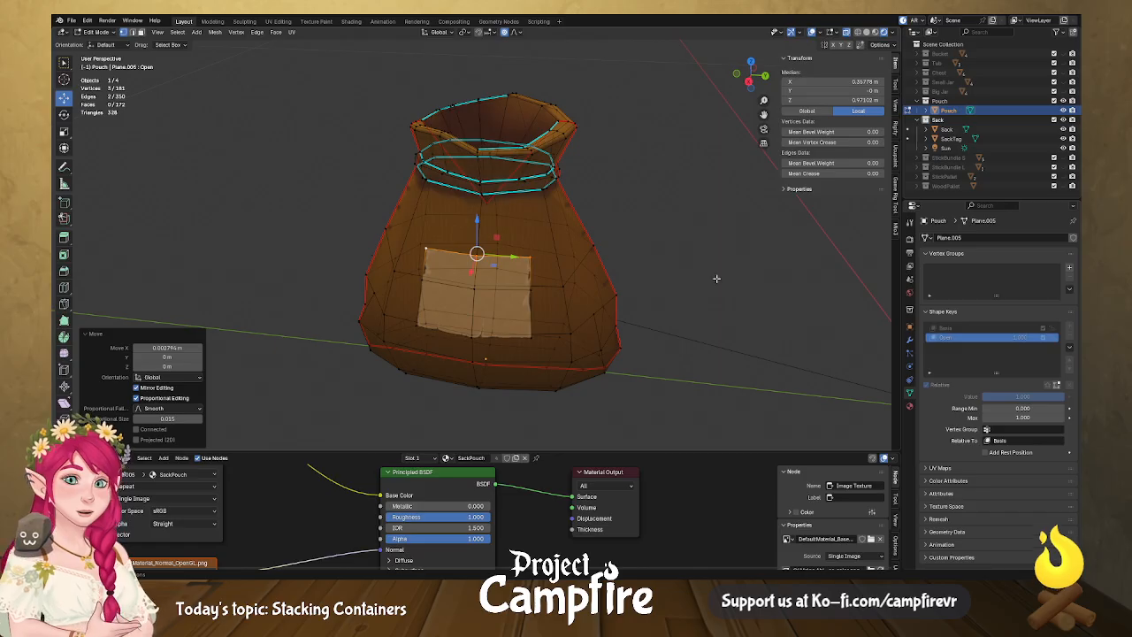
{"action": "left_click", "coordinate": [97, 32]}
{"action": "left_click", "coordinate": [97, 41]}
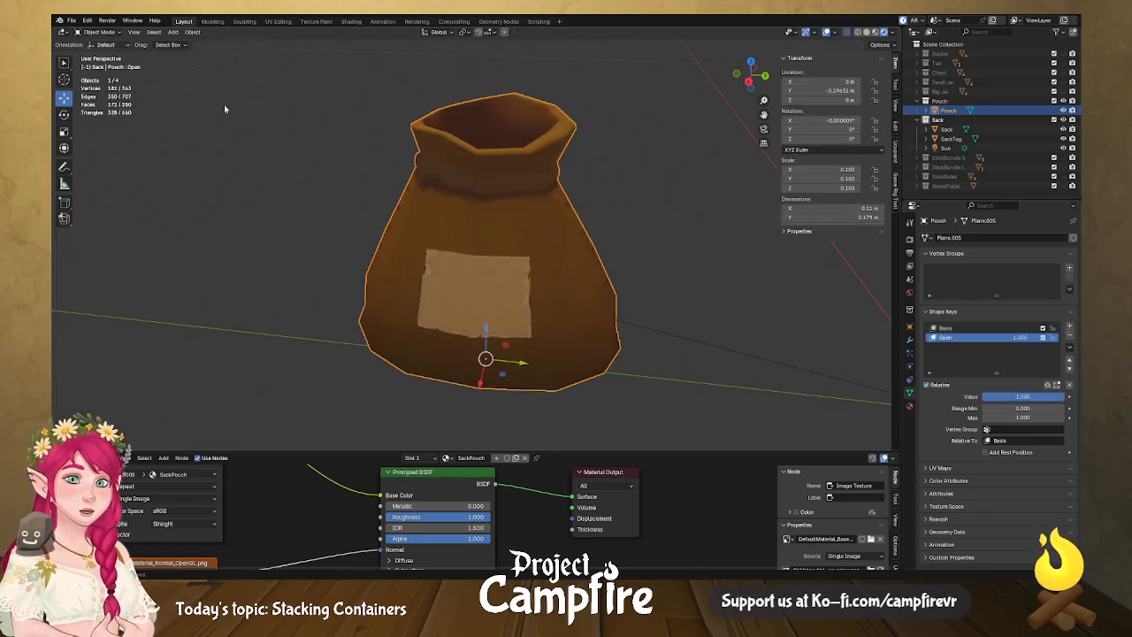
Add a new plane to the pouch's mesh in edit mode, with the Open shape key active at 1.000.
{"action": "middle_click_drag", "start_coordinate": [523, 280], "coordinate": [610, 293]}
{"action": "left_click_drag", "start_coordinate": [1022, 396], "coordinate": [1061, 397]}
{"action": "middle_click_drag", "start_coordinate": [203, 243], "coordinate": [525, 257]}
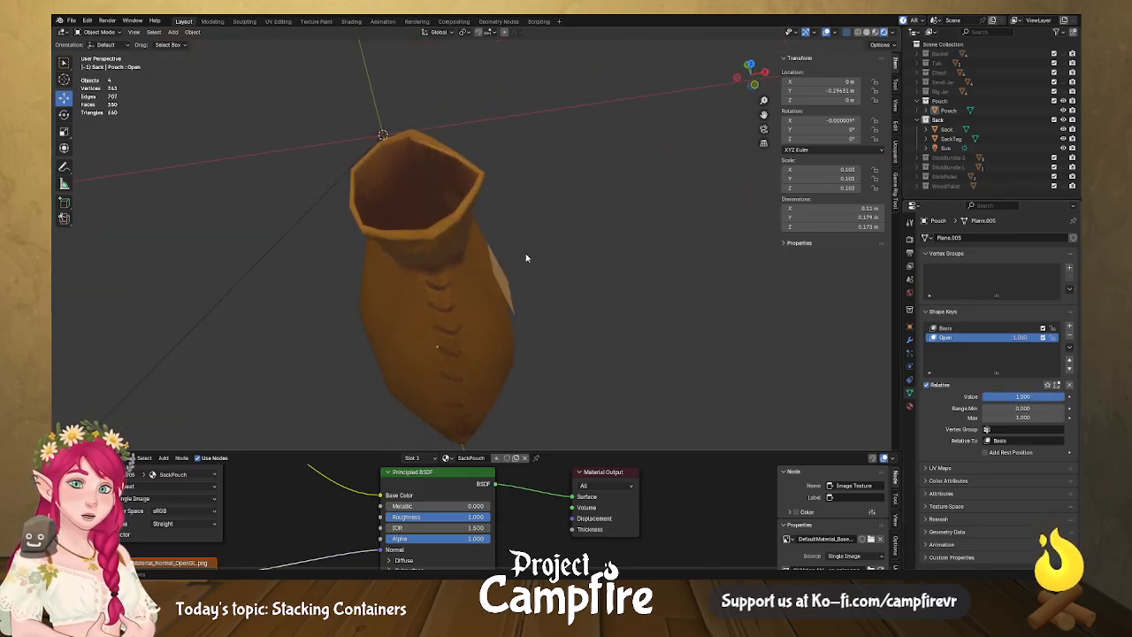
{"action": "left_click", "coordinate": [472, 301]}
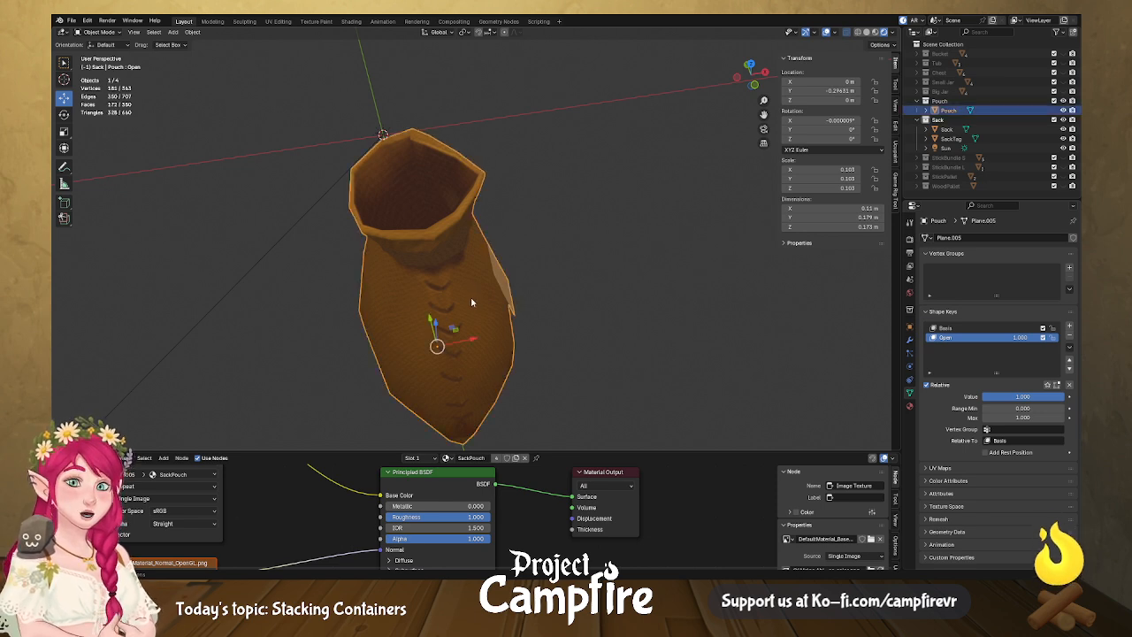
{"action": "key", "text": "Tab"}
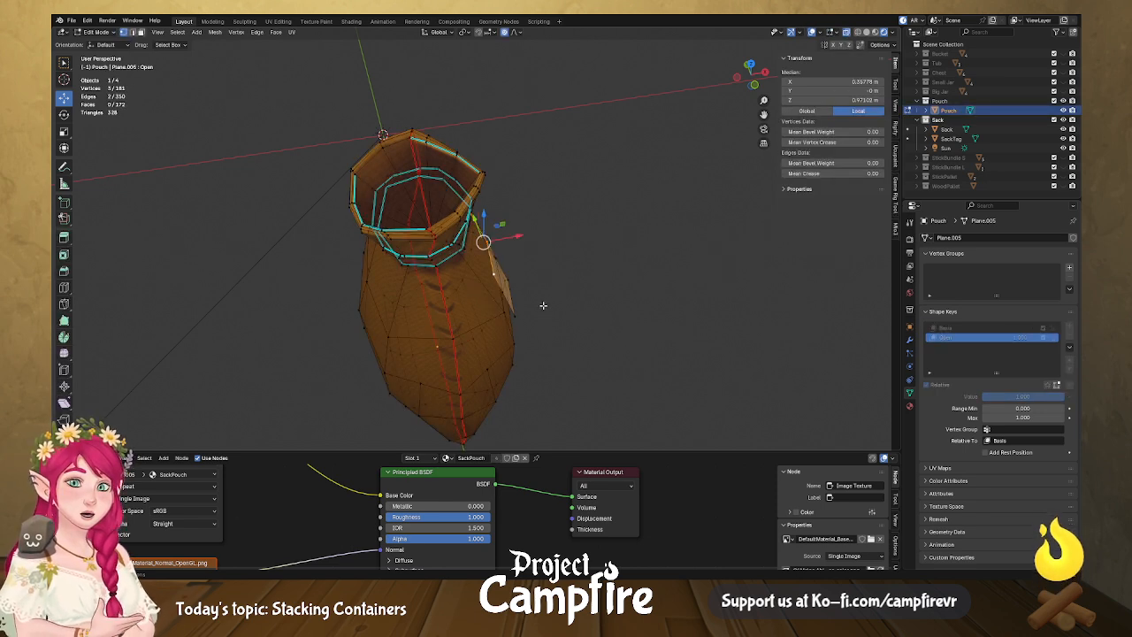
{"action": "key", "text": "shift+a"}
{"action": "left_click", "coordinate": [517, 299]}
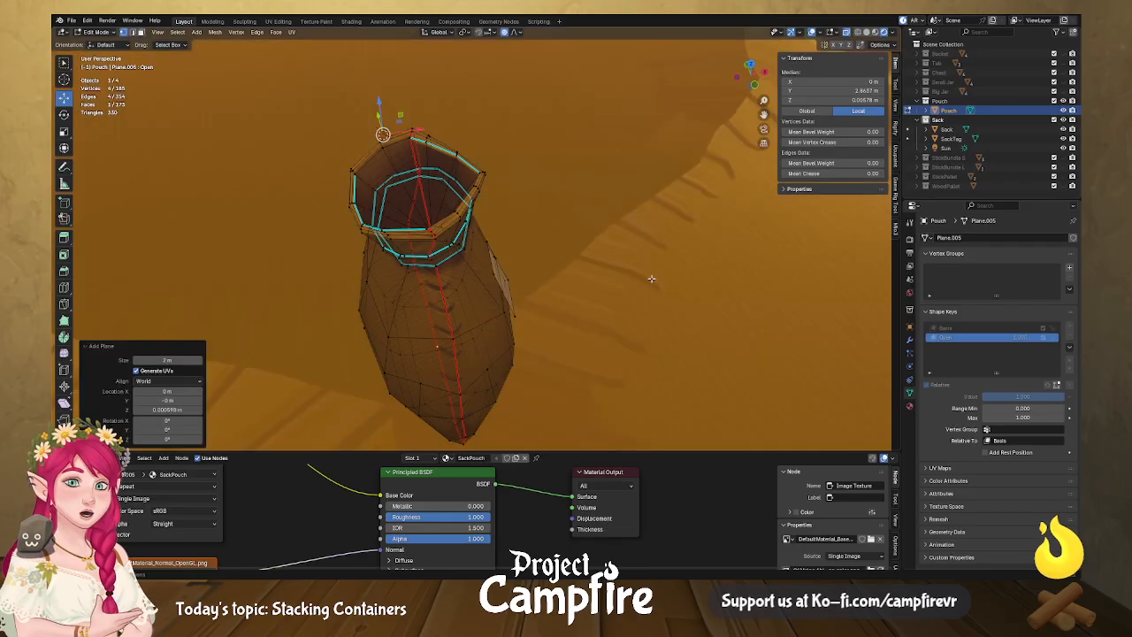
Scale the new plane down to 0.130 of its size.
{"action": "scroll", "coordinate": [751, 273], "scroll_direction": "down", "scroll_amount": 2}
{"action": "scroll", "coordinate": [751, 273], "scroll_direction": "down", "scroll_amount": 4}
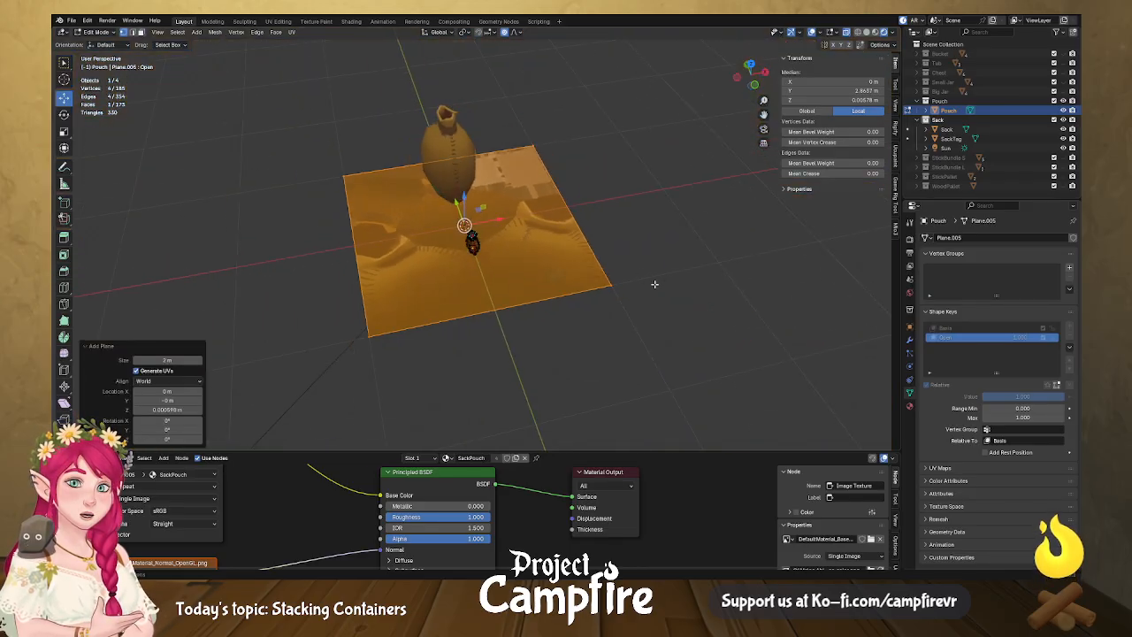
{"action": "key", "text": "s"}
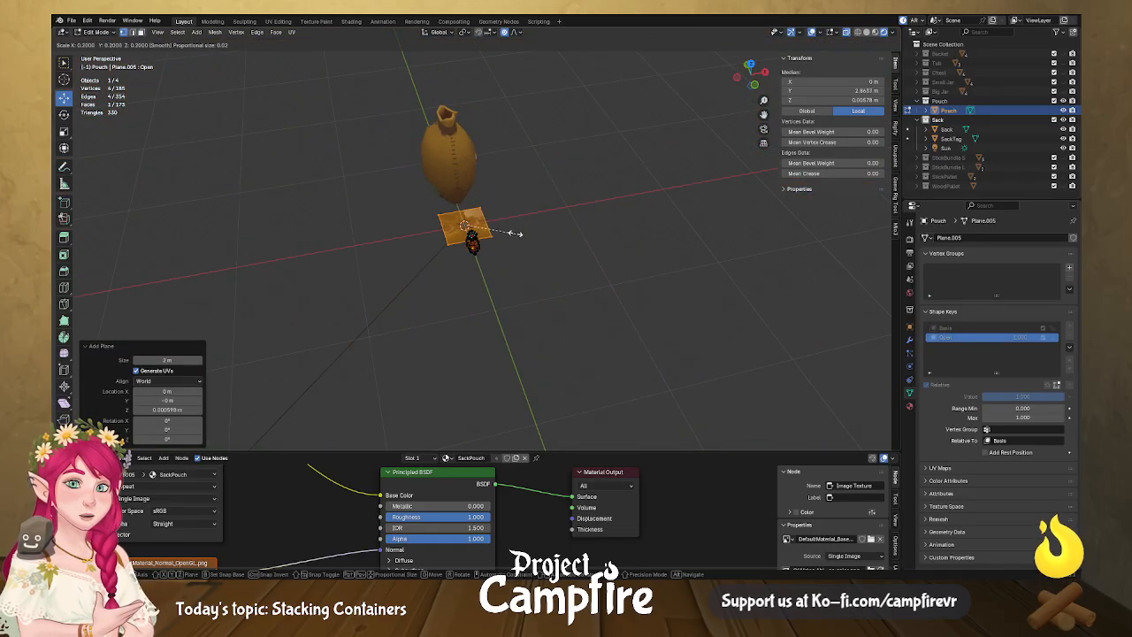
{"action": "left_click", "coordinate": [497, 230]}
{"action": "scroll", "coordinate": [497, 230], "scroll_direction": "up", "scroll_amount": 5}
{"action": "middle_click_drag", "start_coordinate": [498, 247], "coordinate": [552, 264]}
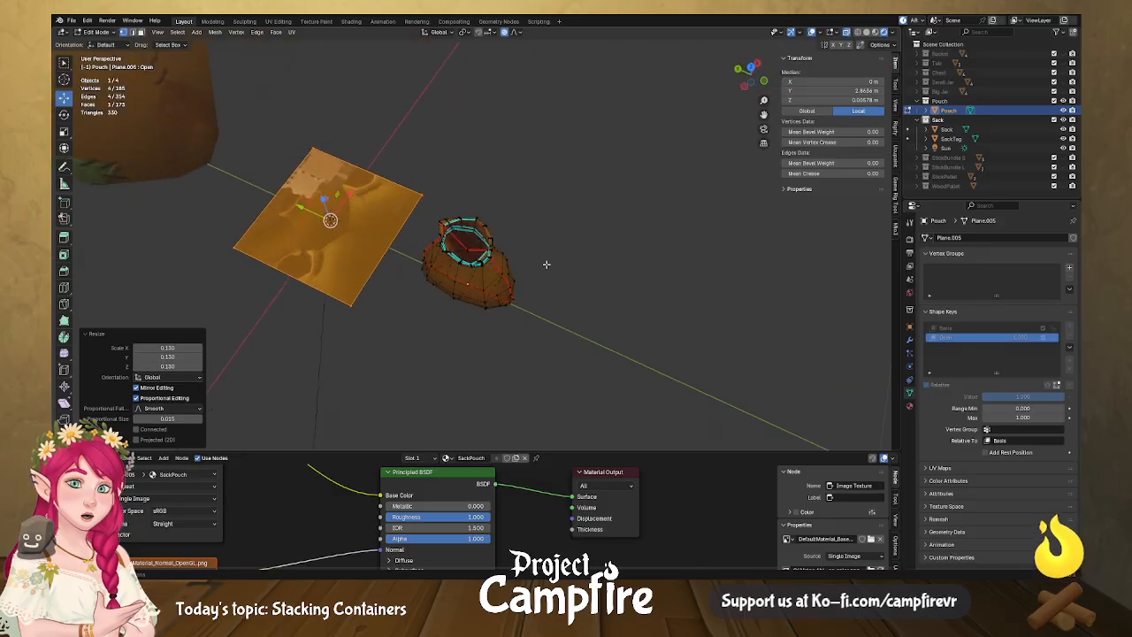
Move the plane horizontally onto the pouch and raise it by about 0.1 m along Z.
{"action": "middle_click_drag", "start_coordinate": [324, 224], "coordinate": [507, 255]}
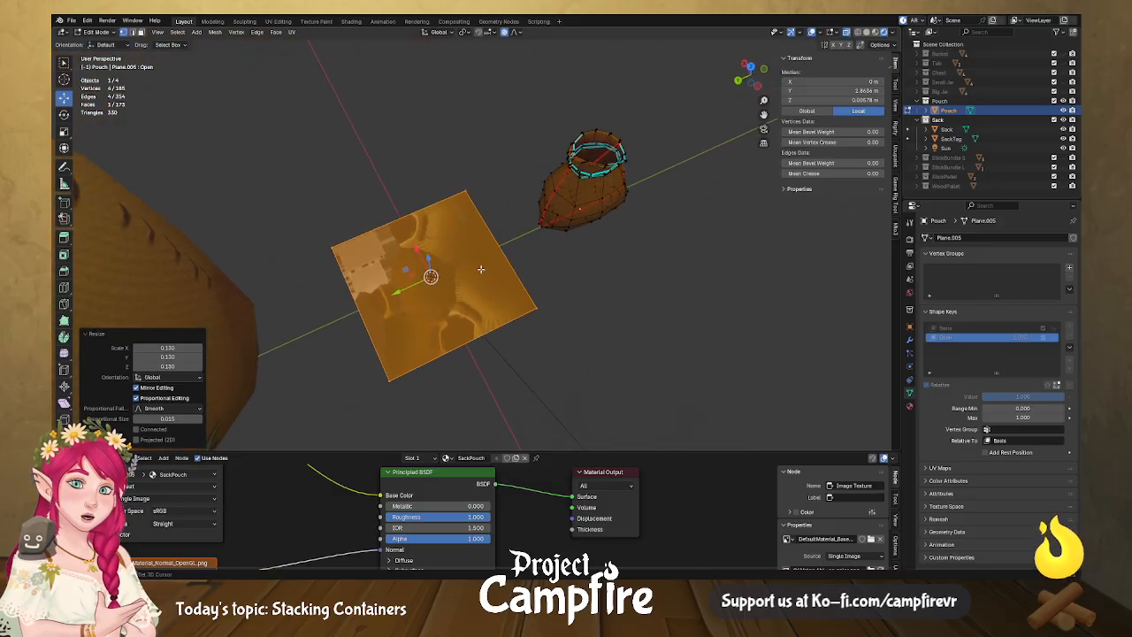
{"action": "key", "text": "g"}
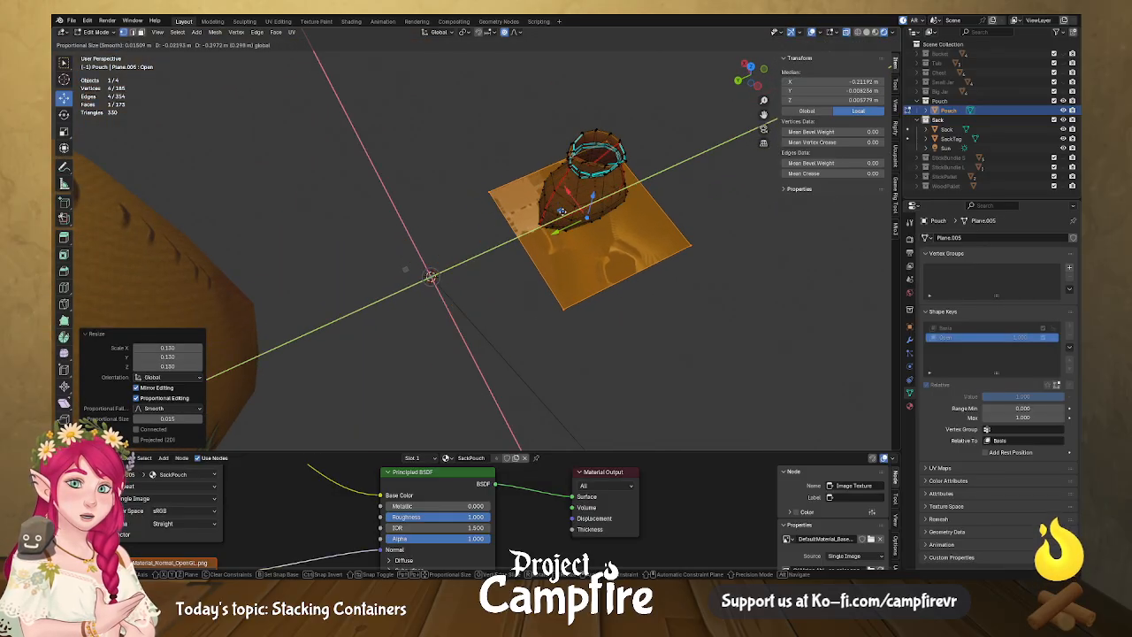
{"action": "left_click", "coordinate": [609, 229]}
{"action": "scroll", "coordinate": [608, 229], "scroll_direction": "up", "scroll_amount": 5}
{"action": "middle_click_drag", "start_coordinate": [673, 221], "coordinate": [504, 274], "text": "shift"}
{"action": "left_click_drag", "start_coordinate": [561, 225], "coordinate": [571, 128]}
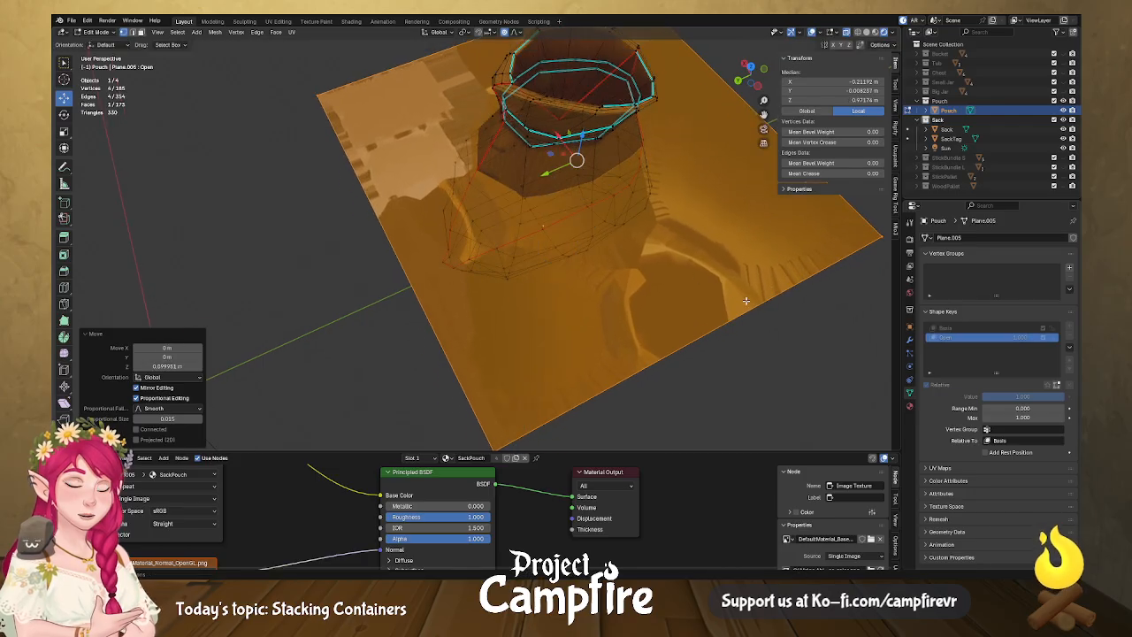
Select only the plane's linked geometry, scale it to 0.326 and shift it about 0.0272 m along X into the pouch.
{"action": "scroll", "coordinate": [732, 282], "scroll_direction": "down", "scroll_amount": 5}
{"action": "middle_click_drag", "start_coordinate": [732, 282], "coordinate": [744, 308]}
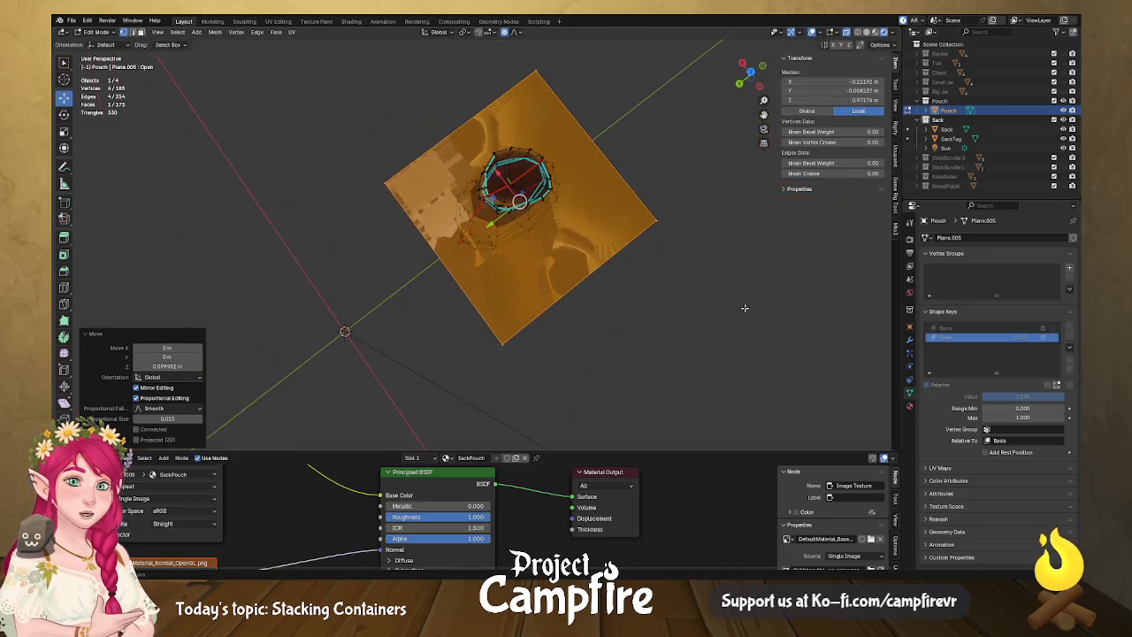
{"action": "key", "text": "a"}
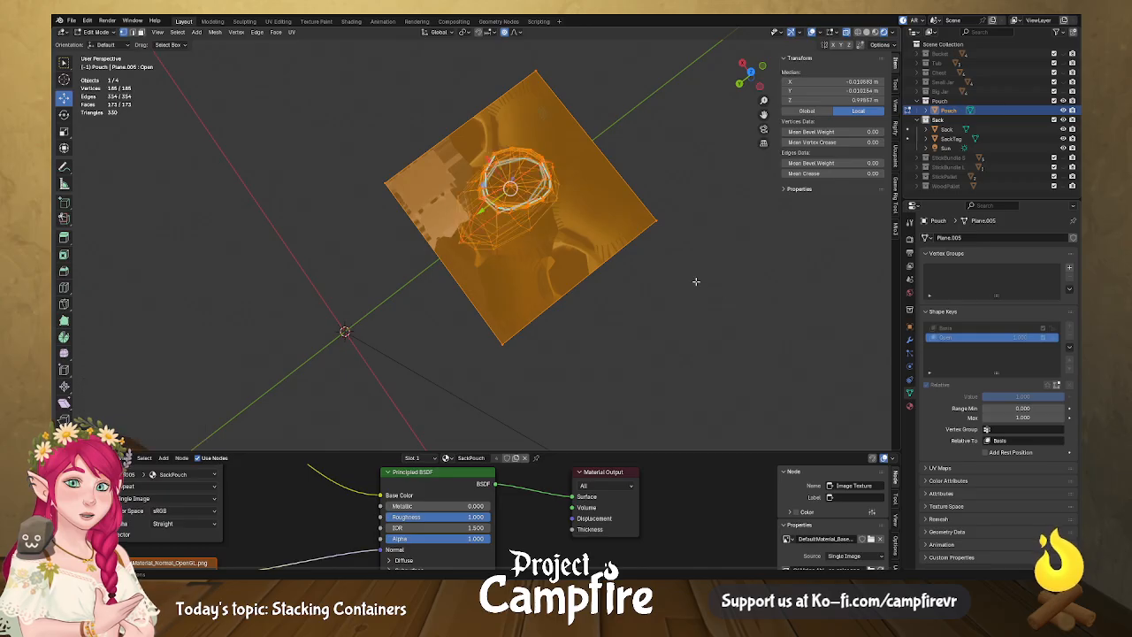
{"action": "key", "text": "alt+a"}
{"action": "left_click", "coordinate": [655, 220]}
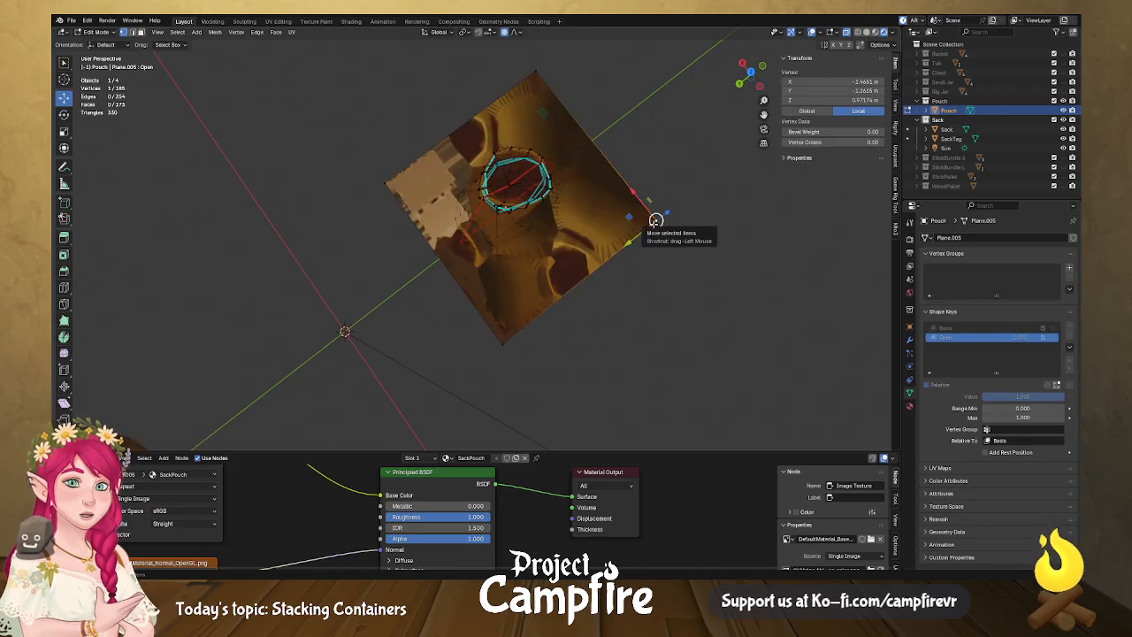
{"action": "key", "text": "ctrl+l"}
{"action": "key", "text": "s"}
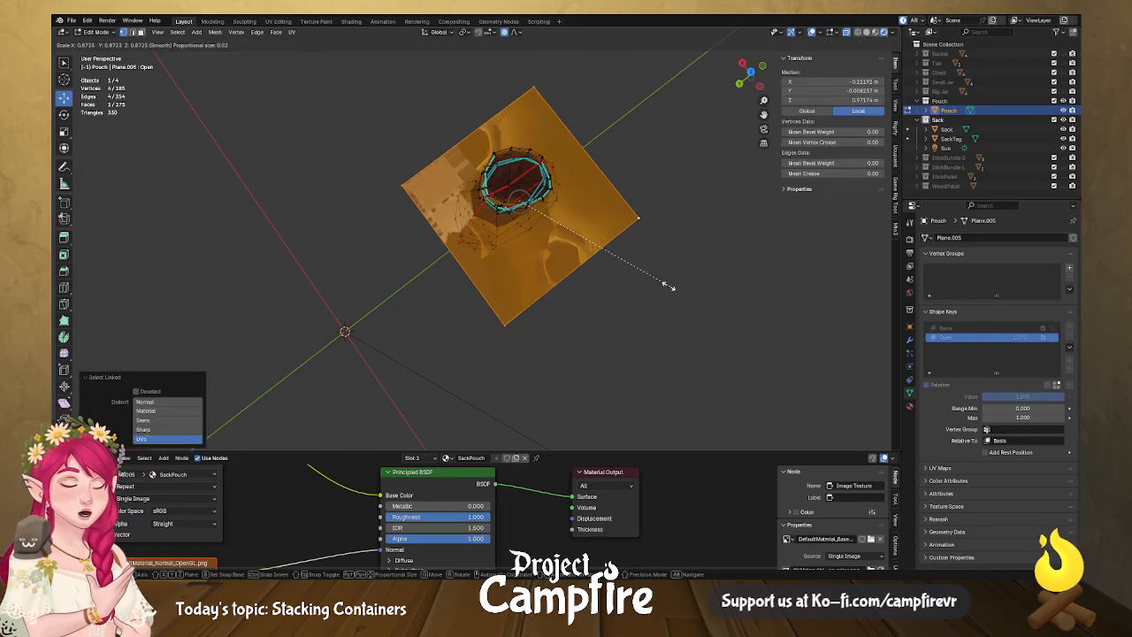
{"action": "left_click", "coordinate": [587, 242]}
{"action": "scroll", "coordinate": [596, 248], "scroll_direction": "up", "scroll_amount": 5}
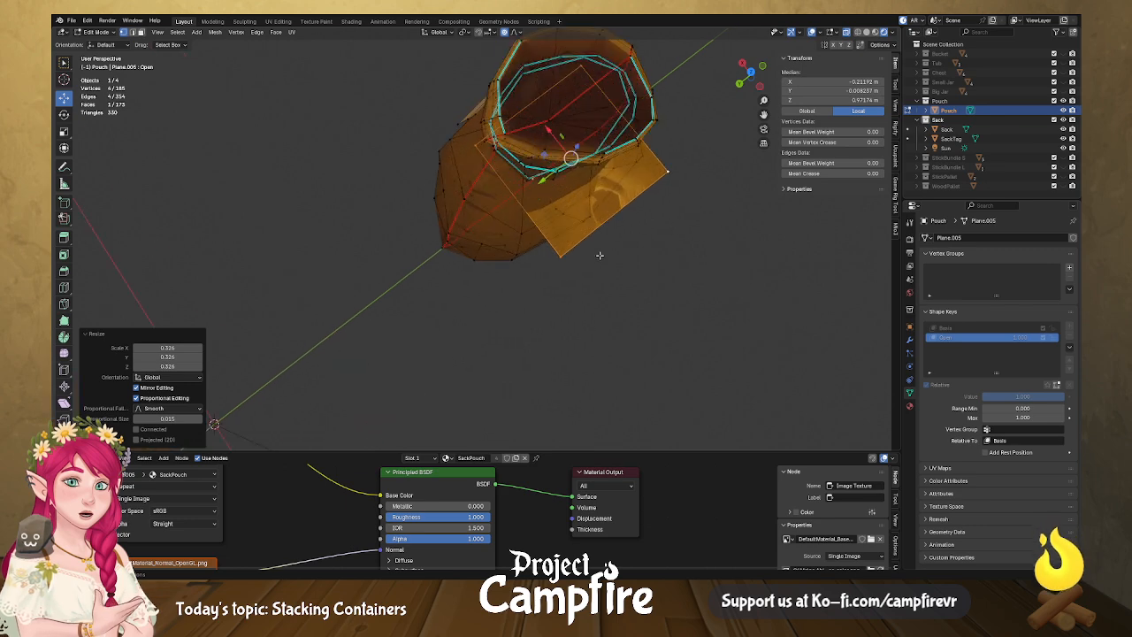
{"action": "middle_click_drag", "start_coordinate": [603, 248], "coordinate": [400, 283]}
{"action": "left_click_drag", "start_coordinate": [483, 152], "coordinate": [531, 189]}
Divide the plane with two crossing, centred loop cuts.
{"action": "middle_click_drag", "start_coordinate": [534, 209], "coordinate": [545, 254]}
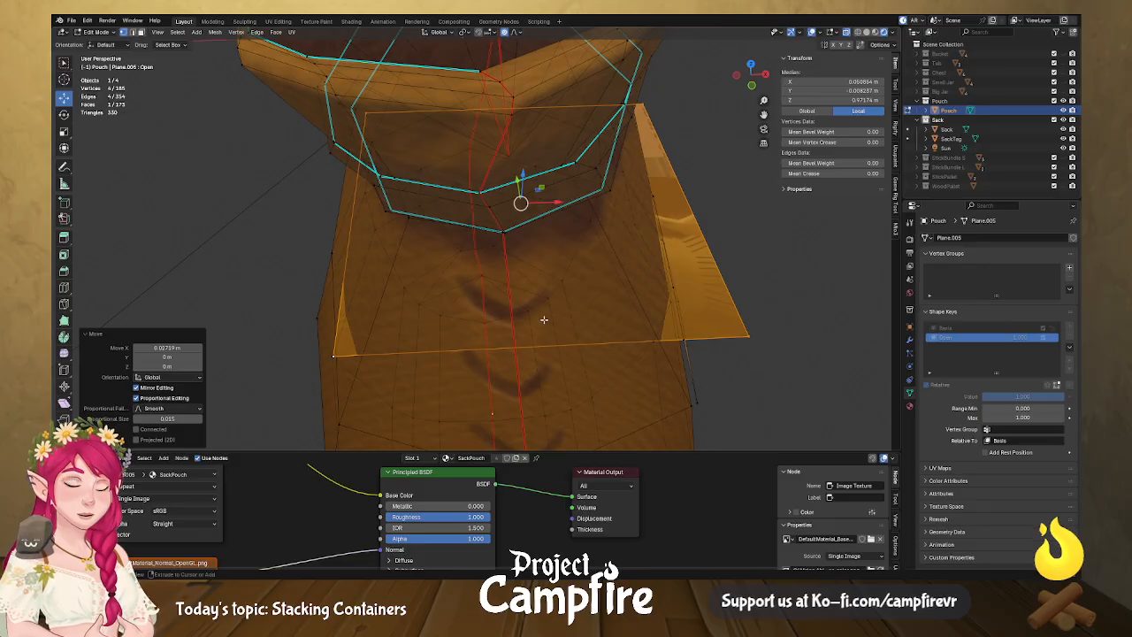
{"action": "key", "text": "ctrl+r"}
{"action": "left_click", "coordinate": [593, 342]}
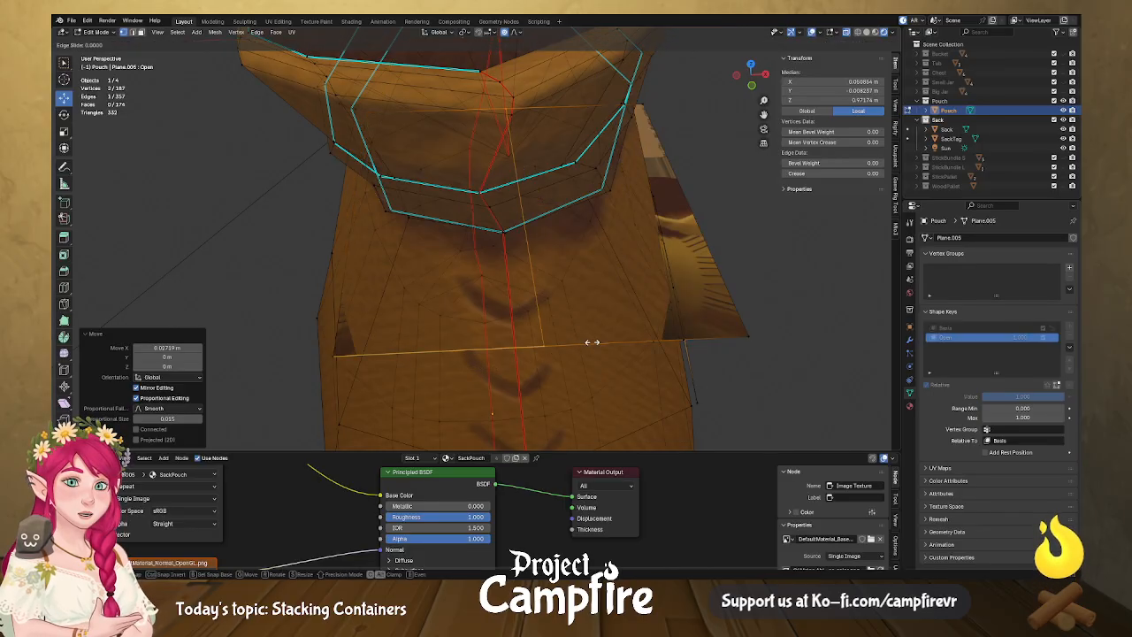
{"action": "right_click", "coordinate": [665, 241]}
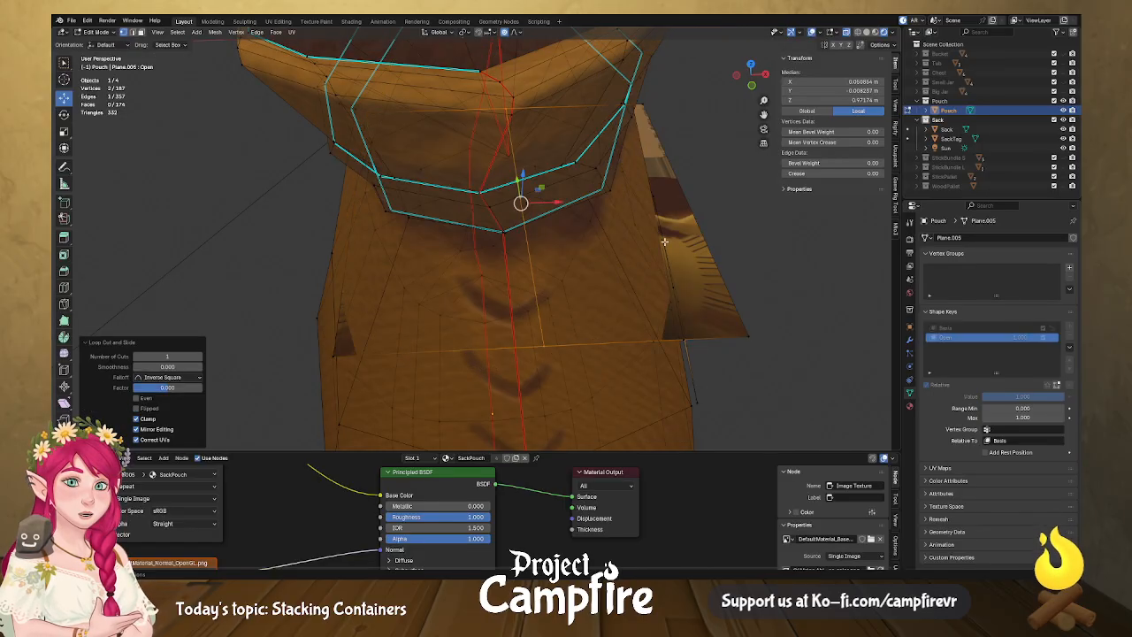
{"action": "key", "text": "ctrl+r"}
{"action": "left_click", "coordinate": [675, 197]}
{"action": "right_click", "coordinate": [675, 197]}
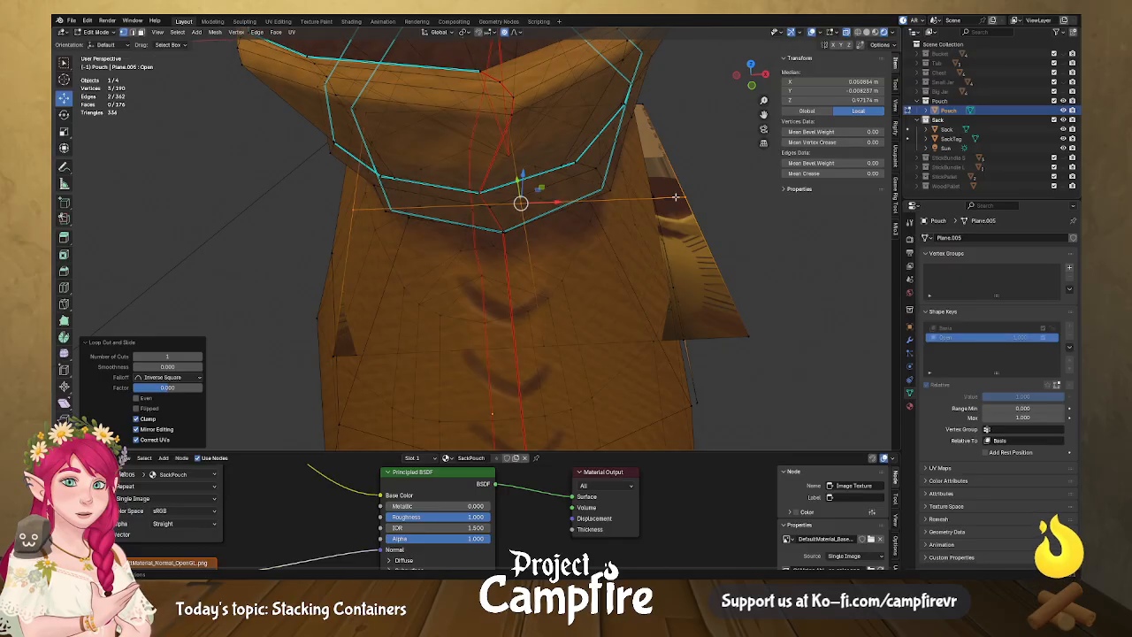
Pull the two corner vertices on one side of the plane inward horizontally to fit inside the pouch wall.
{"action": "left_click", "coordinate": [746, 339]}
{"action": "key", "text": "g"}
{"action": "key", "text": "x"}
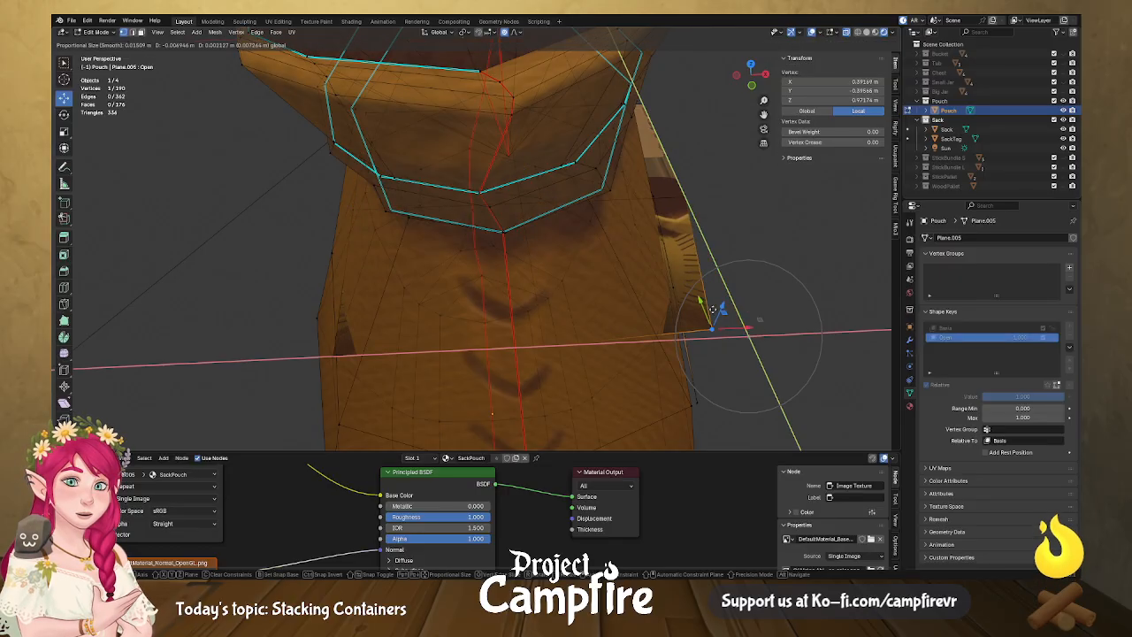
{"action": "left_click", "coordinate": [757, 320]}
{"action": "left_click", "coordinate": [334, 352]}
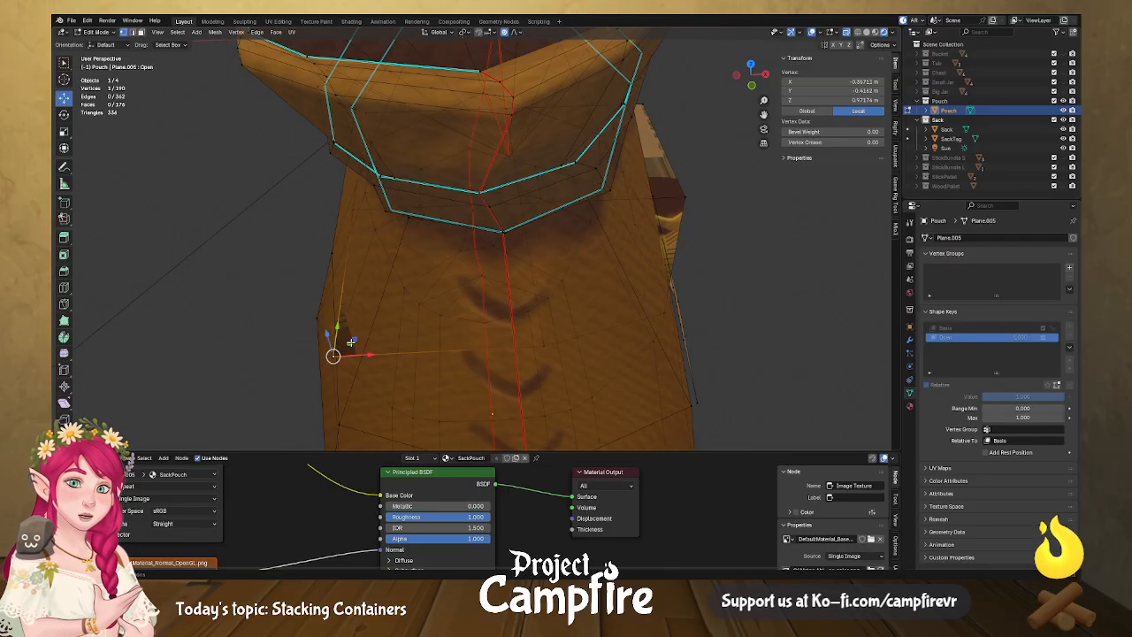
{"action": "key", "text": "g"}
{"action": "key", "text": "x"}
{"action": "left_click", "coordinate": [380, 316]}
Move the plane's two opposite corner vertices inward in the XY plane to fit inside the pouch.
{"action": "middle_click_drag", "start_coordinate": [379, 316], "coordinate": [504, 274]}
{"action": "left_click", "coordinate": [508, 278]}
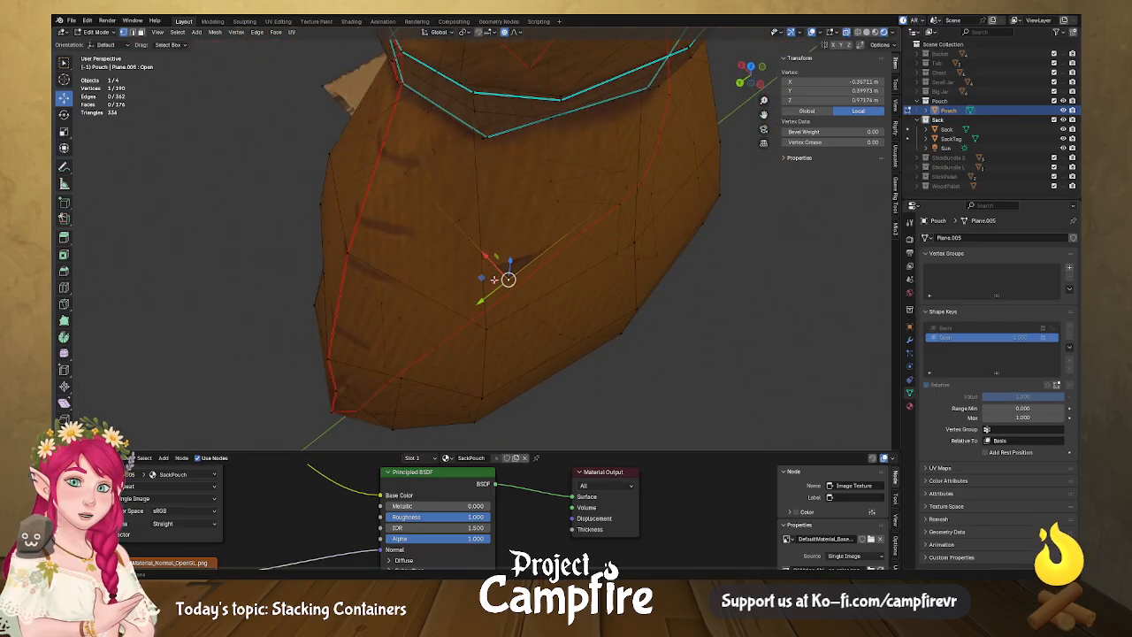
{"action": "left_click_drag", "start_coordinate": [482, 279], "coordinate": [494, 222]}
{"action": "middle_click_drag", "start_coordinate": [495, 222], "coordinate": [596, 259]}
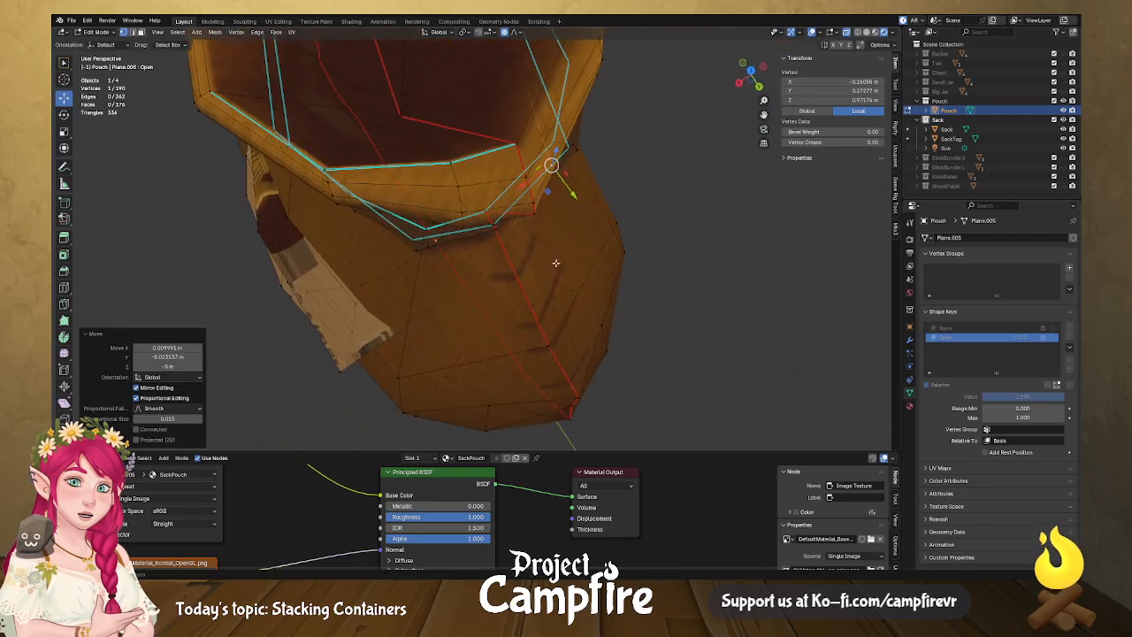
{"action": "left_click", "coordinate": [340, 371]}
{"action": "left_click_drag", "start_coordinate": [333, 400], "coordinate": [372, 320]}
{"action": "middle_click_drag", "start_coordinate": [371, 320], "coordinate": [397, 290]}
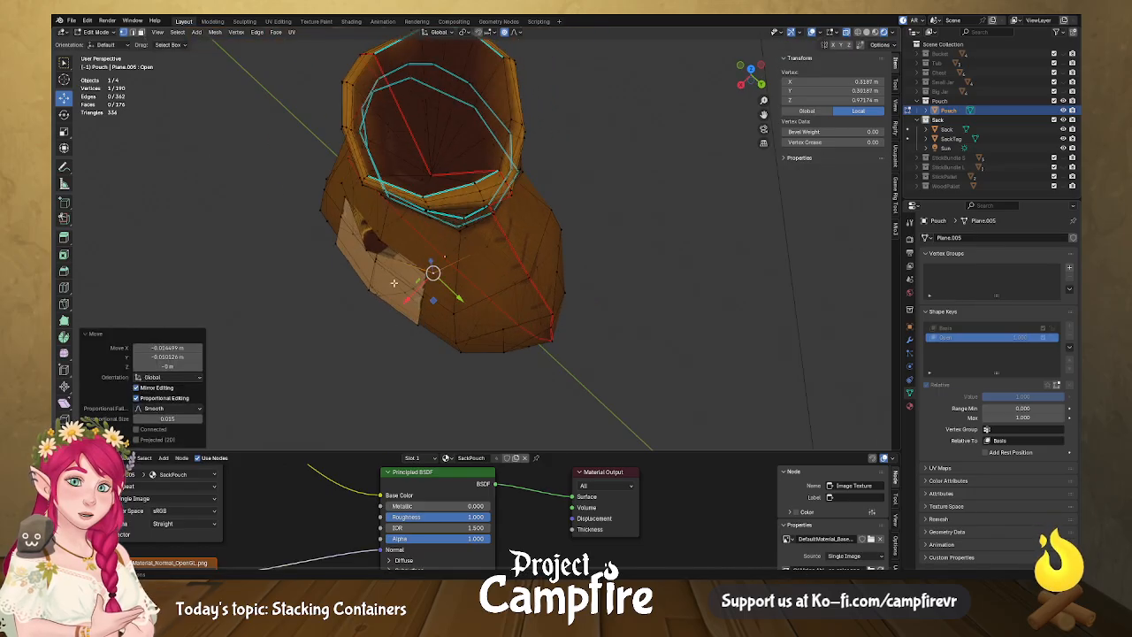
Move the middle vertex of the plane's tag-side edge inward along X by about 0.0075 m.
{"action": "left_click", "coordinate": [368, 250]}
{"action": "left_click_drag", "start_coordinate": [339, 277], "coordinate": [352, 265]}
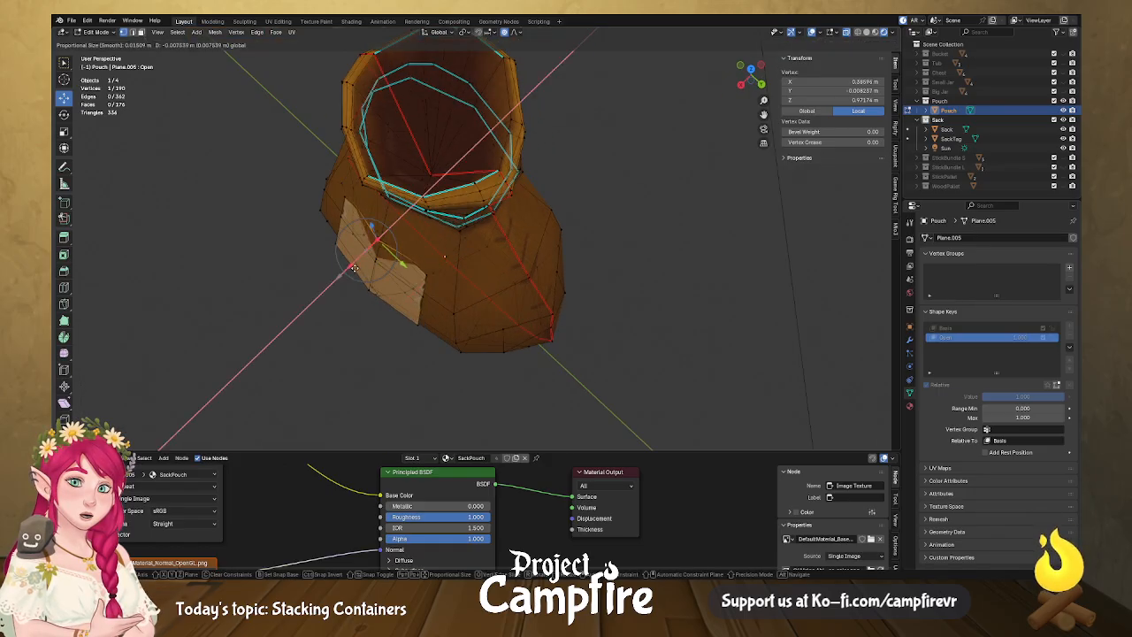
{"action": "middle_click_drag", "start_coordinate": [613, 278], "coordinate": [528, 242]}
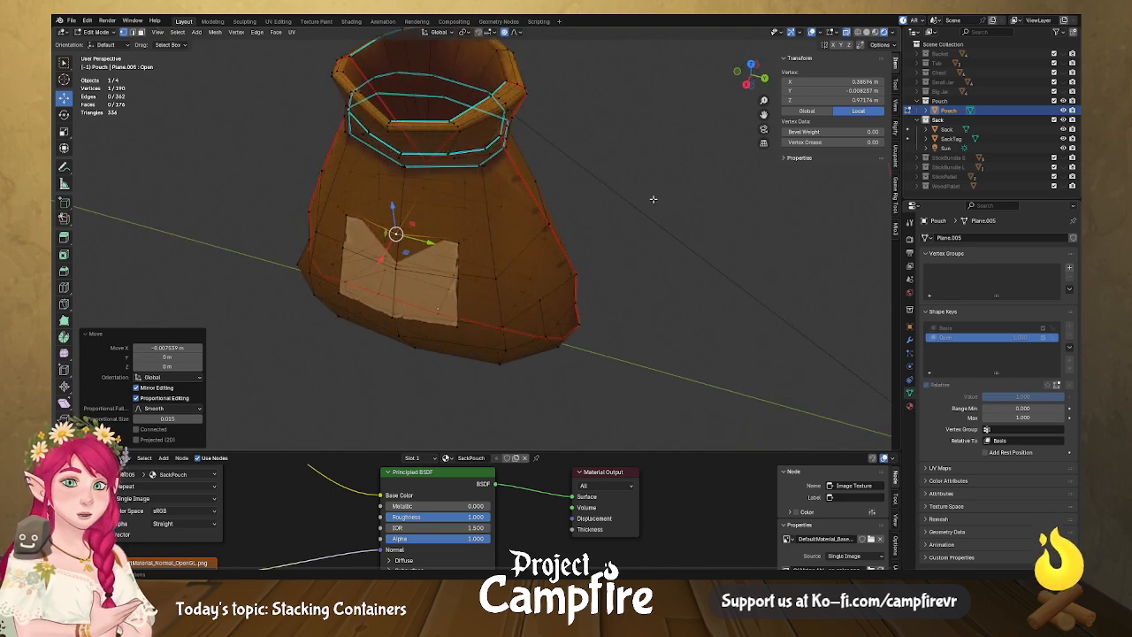
Select the whole linked plane, raise it into the pouch's neck and shift it to line up with the opening.
{"action": "key", "text": "l"}
{"action": "middle_click_drag", "start_coordinate": [481, 214], "coordinate": [481, 221]}
{"action": "left_click_drag", "start_coordinate": [477, 216], "coordinate": [487, 138]}
{"action": "middle_click_drag", "start_coordinate": [487, 138], "coordinate": [544, 210]}
{"action": "left_click_drag", "start_coordinate": [543, 204], "coordinate": [514, 232]}
Turn off proportional editing and undo the trial move of the plane's protruding corner vertex.
{"action": "left_click", "coordinate": [435, 322]}
{"action": "middle_click_drag", "start_coordinate": [435, 322], "coordinate": [336, 231]}
{"action": "left_click", "coordinate": [369, 229]}
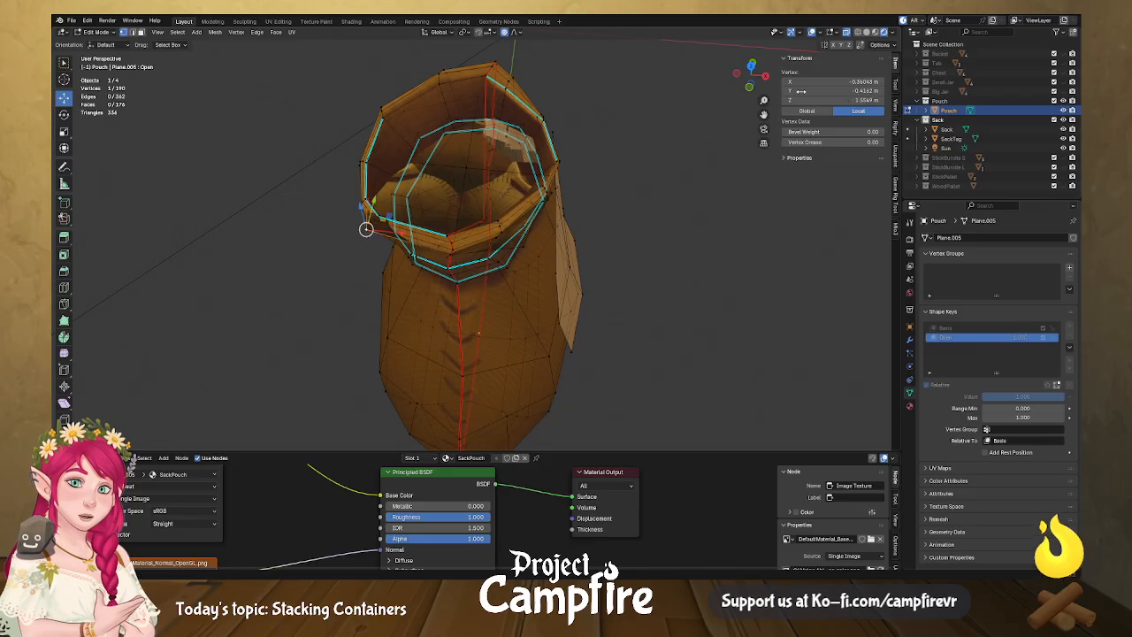
{"action": "left_click_drag", "start_coordinate": [388, 216], "coordinate": [401, 213]}
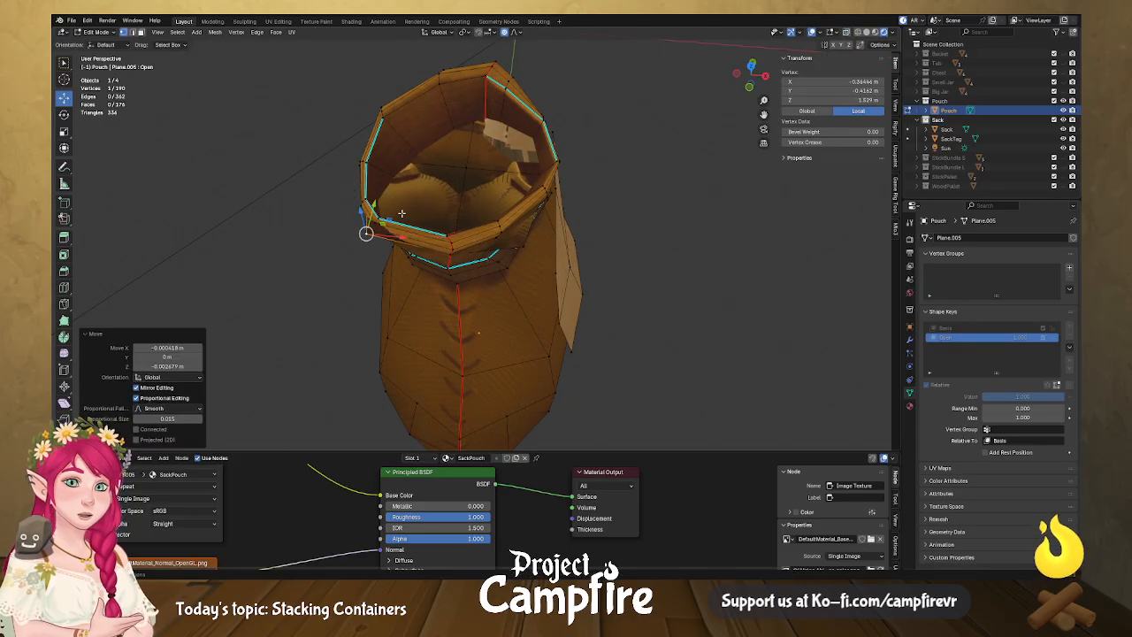
{"action": "left_click", "coordinate": [505, 32]}
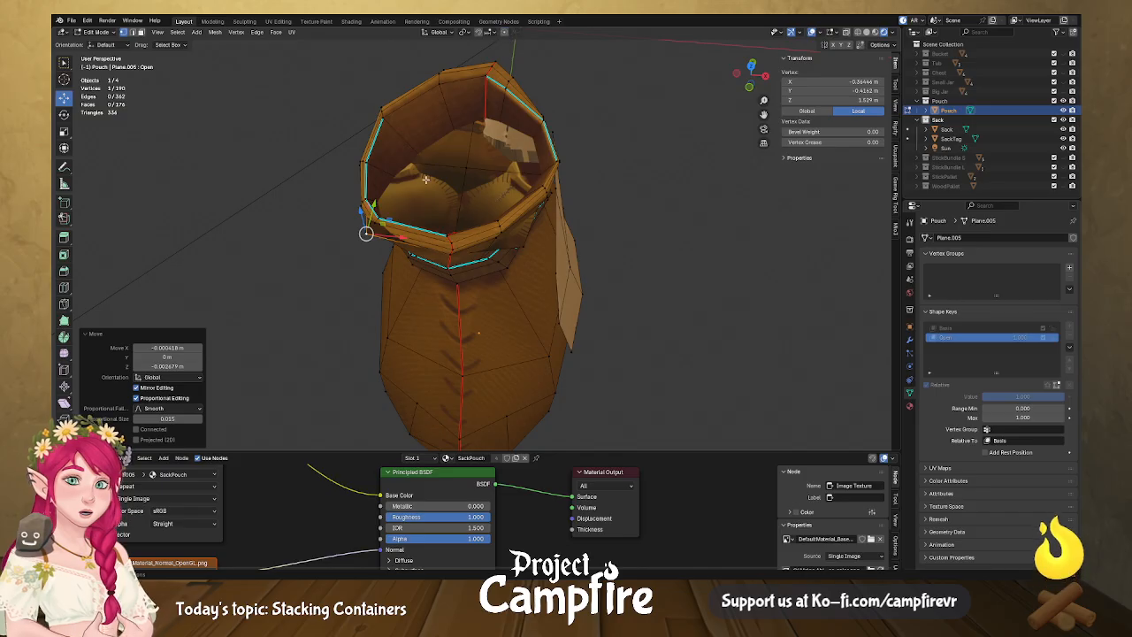
{"action": "key", "text": "ctrl+z"}
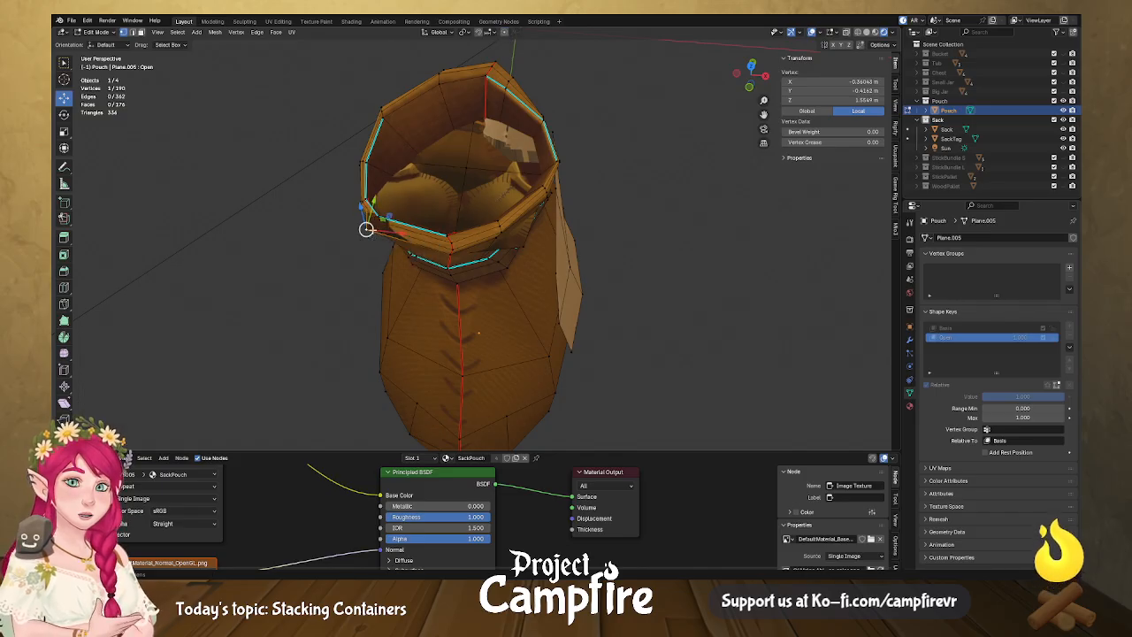
Reposition the plane's protruding corner vertex inside the neck and lower it by about 0.0095 m along Z.
{"action": "left_click_drag", "start_coordinate": [387, 223], "coordinate": [398, 211]}
{"action": "middle_click_drag", "start_coordinate": [398, 210], "coordinate": [559, 159]}
{"action": "left_click_drag", "start_coordinate": [546, 132], "coordinate": [547, 141]}
{"action": "middle_click_drag", "start_coordinate": [547, 142], "coordinate": [598, 202]}
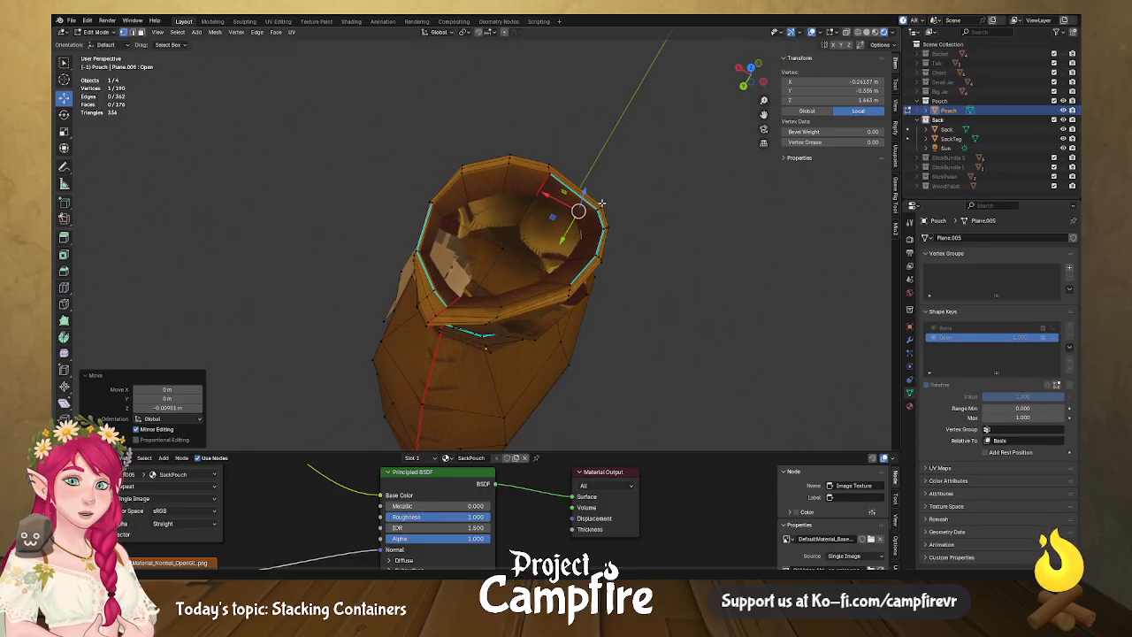
Nudge the plane vertex poking through the neck near the tag back inside the pouch.
{"action": "scroll", "coordinate": [606, 246], "scroll_direction": "up", "scroll_amount": 4}
{"action": "middle_click_drag", "start_coordinate": [602, 248], "coordinate": [606, 214]}
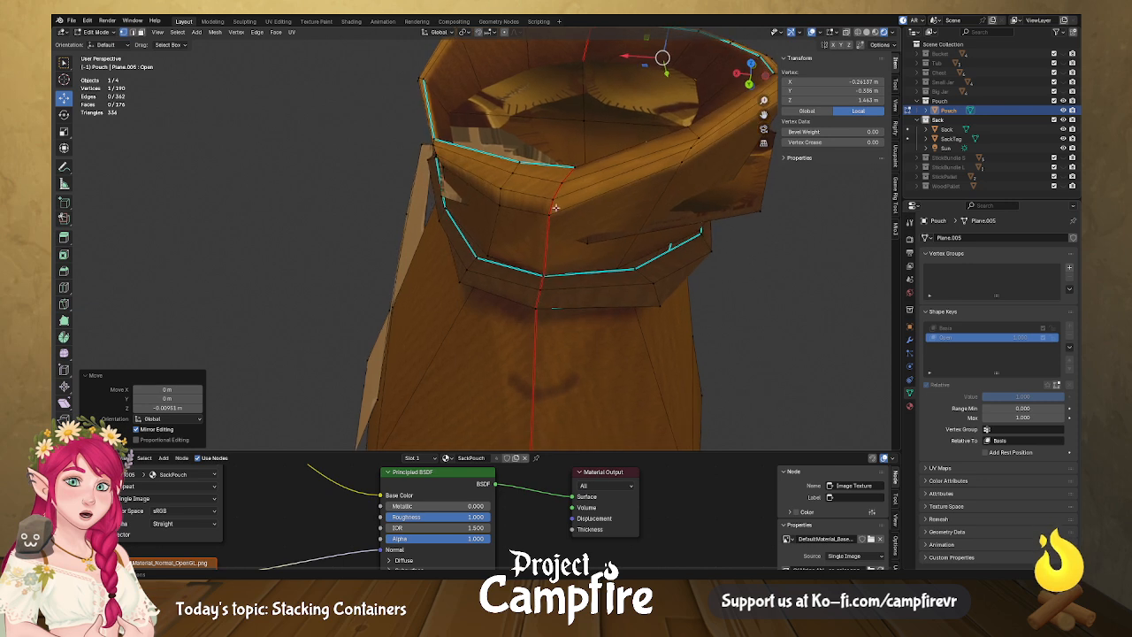
{"action": "left_click", "coordinate": [442, 195]}
{"action": "left_click_drag", "start_coordinate": [418, 206], "coordinate": [427, 203]}
{"action": "middle_click_drag", "start_coordinate": [610, 235], "coordinate": [559, 258]}
Shift the protruding edge's middle vertex inward and its corner by about 0.023 m in X and 0.0055 m in Y.
{"action": "left_click", "coordinate": [519, 259]}
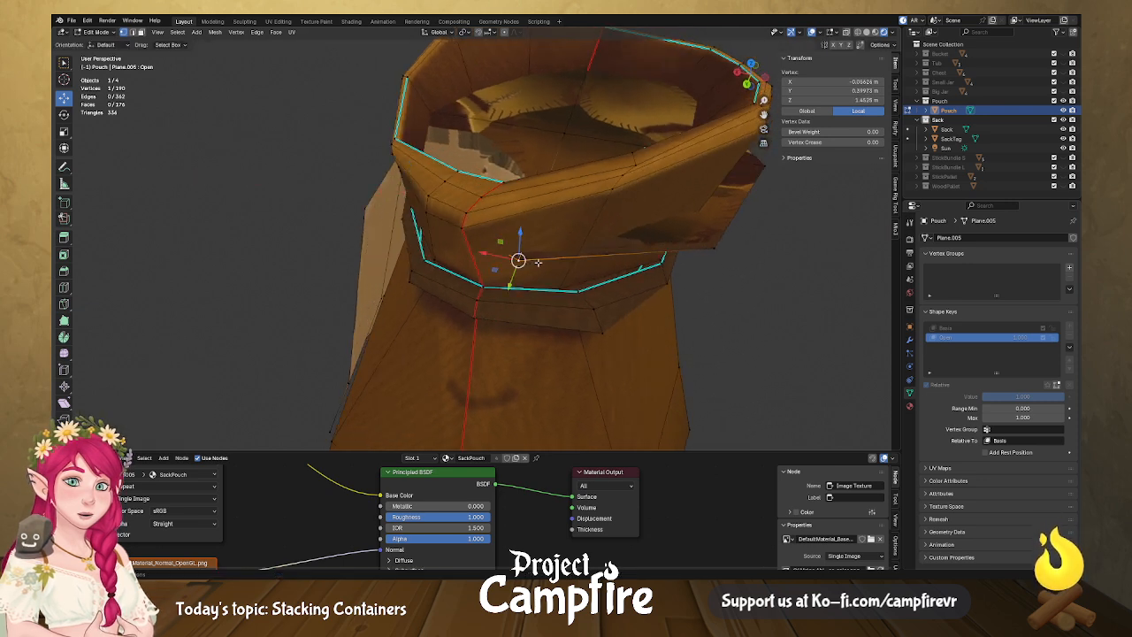
{"action": "left_click_drag", "start_coordinate": [494, 268], "coordinate": [676, 247]}
{"action": "key", "text": "g"}
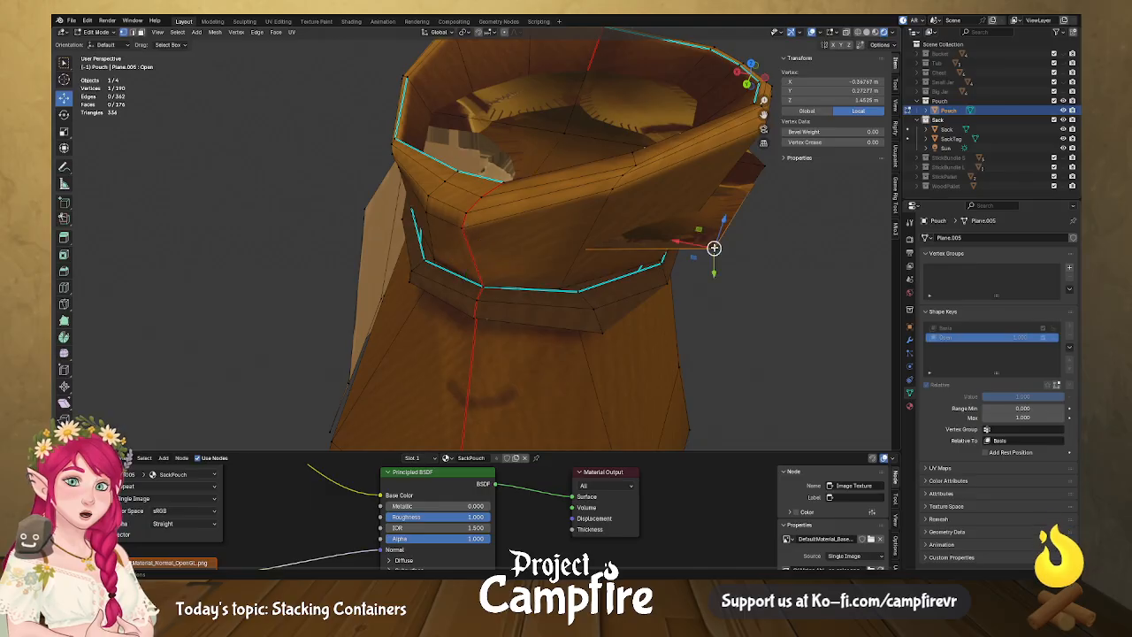
{"action": "key", "text": "shift+z"}
{"action": "left_click", "coordinate": [774, 192]}
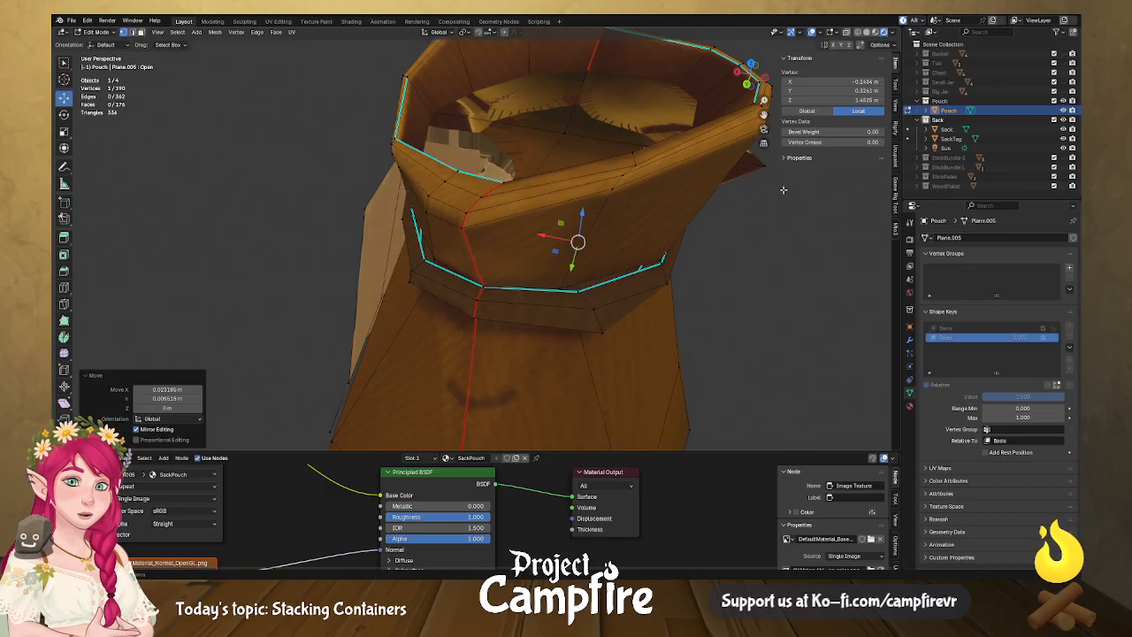
Shift the plane vertex poking out opposite the tag horizontally into the neck, about 0.007 m in X and -0.012 m in Y.
{"action": "middle_click_drag", "start_coordinate": [773, 192], "coordinate": [678, 232]}
{"action": "left_click", "coordinate": [546, 306]}
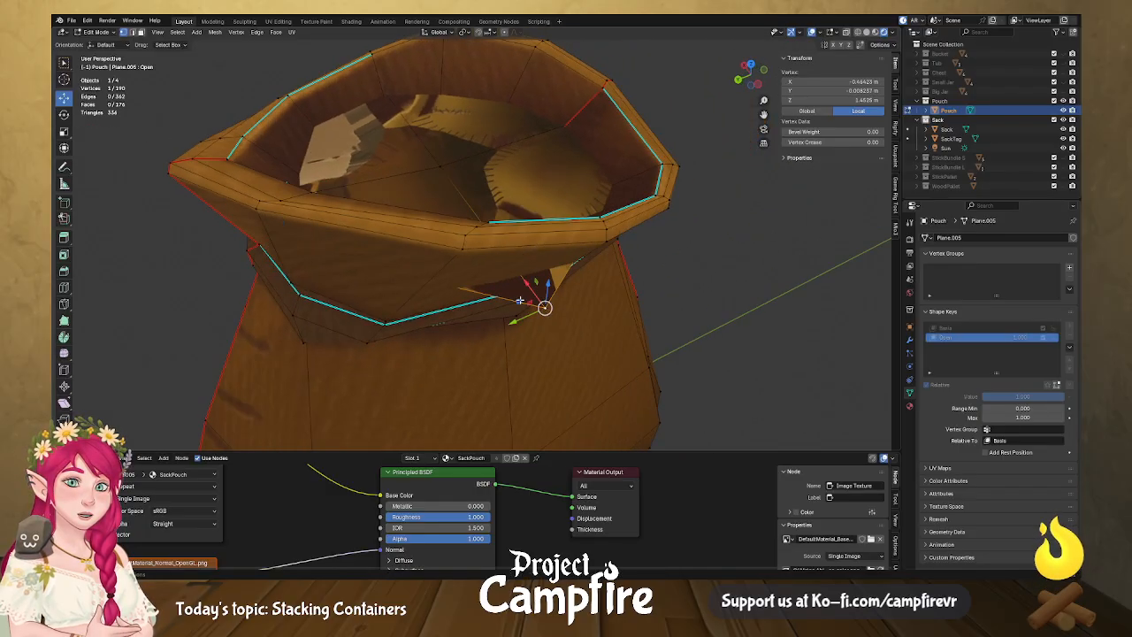
{"action": "key", "text": "g"}
{"action": "key", "text": "shift+z"}
{"action": "left_click", "coordinate": [555, 255]}
{"action": "middle_click_drag", "start_coordinate": [556, 255], "coordinate": [566, 291]}
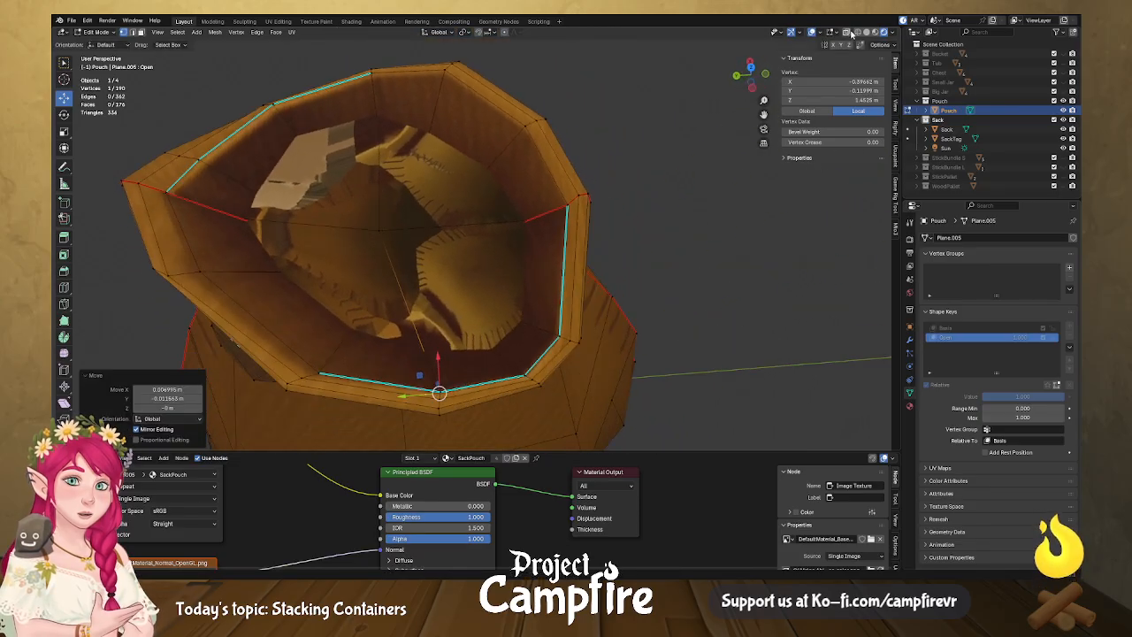
With X-ray on, select the neighbouring plane corner vertex behind the neck wall and pull it slightly inward.
{"action": "left_click", "coordinate": [847, 32]}
{"action": "middle_click_drag", "start_coordinate": [623, 304], "coordinate": [550, 308]}
{"action": "left_click", "coordinate": [539, 292]}
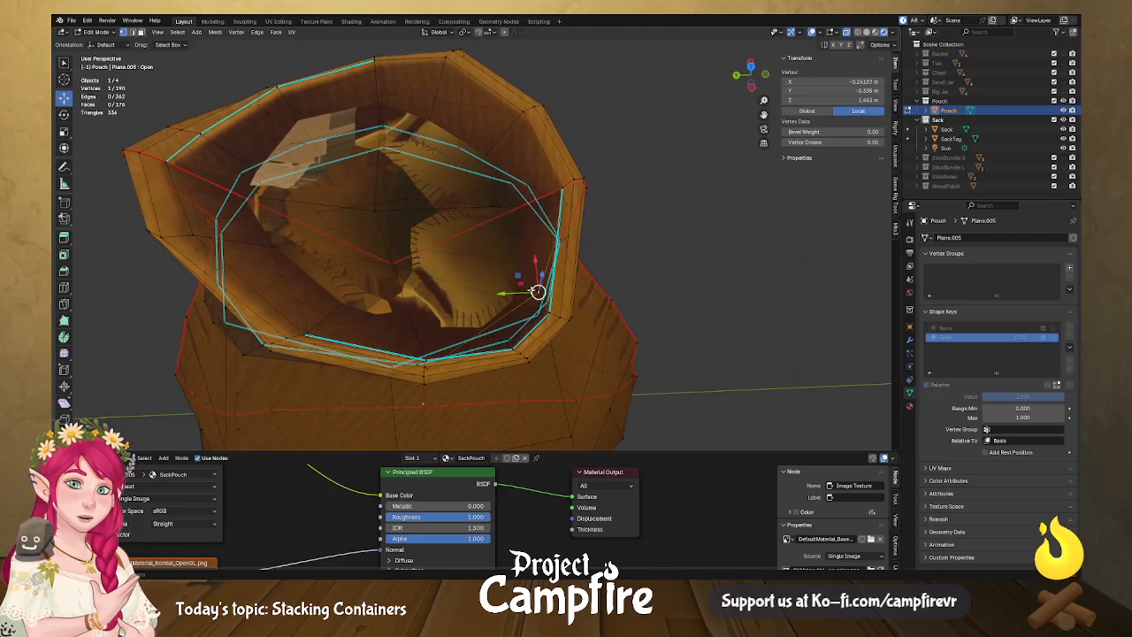
{"action": "left_click_drag", "start_coordinate": [518, 276], "coordinate": [510, 297]}
Move the protruding plane vertex on the tag side into the neck, about -0.009 m in X and 0.0065 m in Y.
{"action": "middle_click_drag", "start_coordinate": [509, 297], "coordinate": [660, 300]}
{"action": "left_click", "coordinate": [483, 314]}
{"action": "key", "text": "g"}
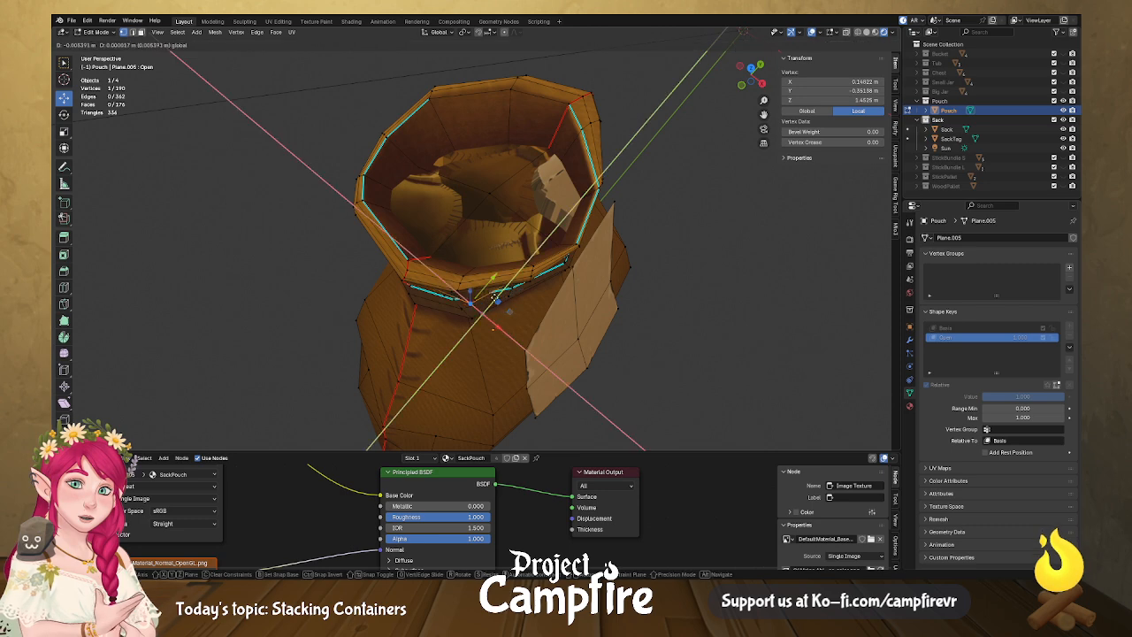
{"action": "left_click", "coordinate": [502, 280]}
{"action": "middle_click_drag", "start_coordinate": [502, 280], "coordinate": [483, 260]}
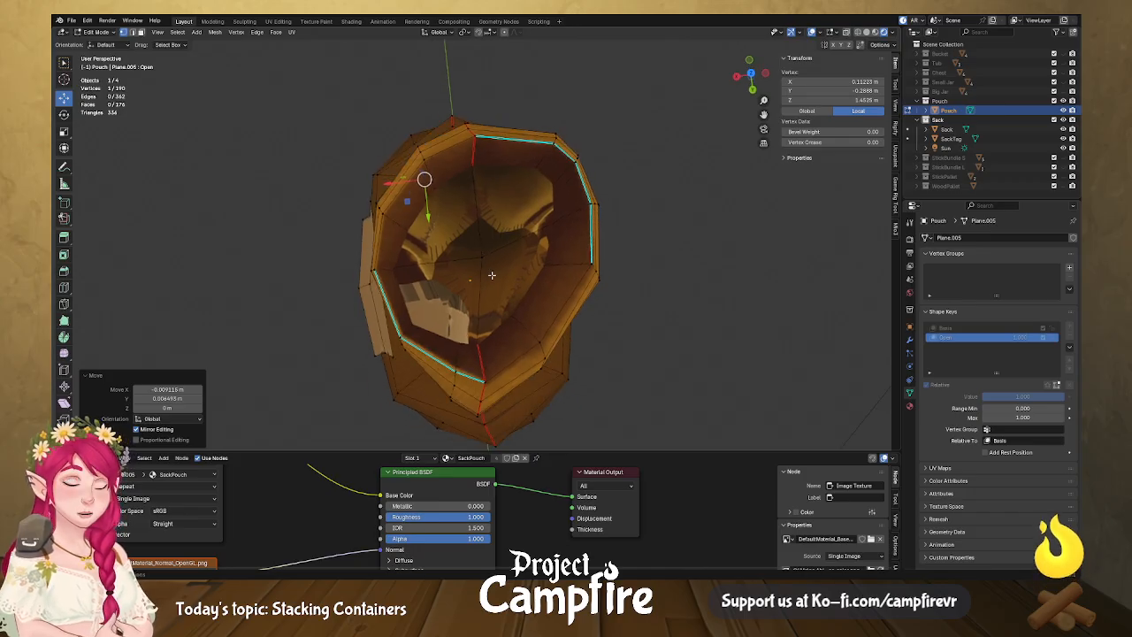
Shift the inner plane's centre vertex by about 0.0007 m in X and -0.0053 m in Y.
{"action": "middle_click_drag", "start_coordinate": [520, 283], "coordinate": [499, 273]}
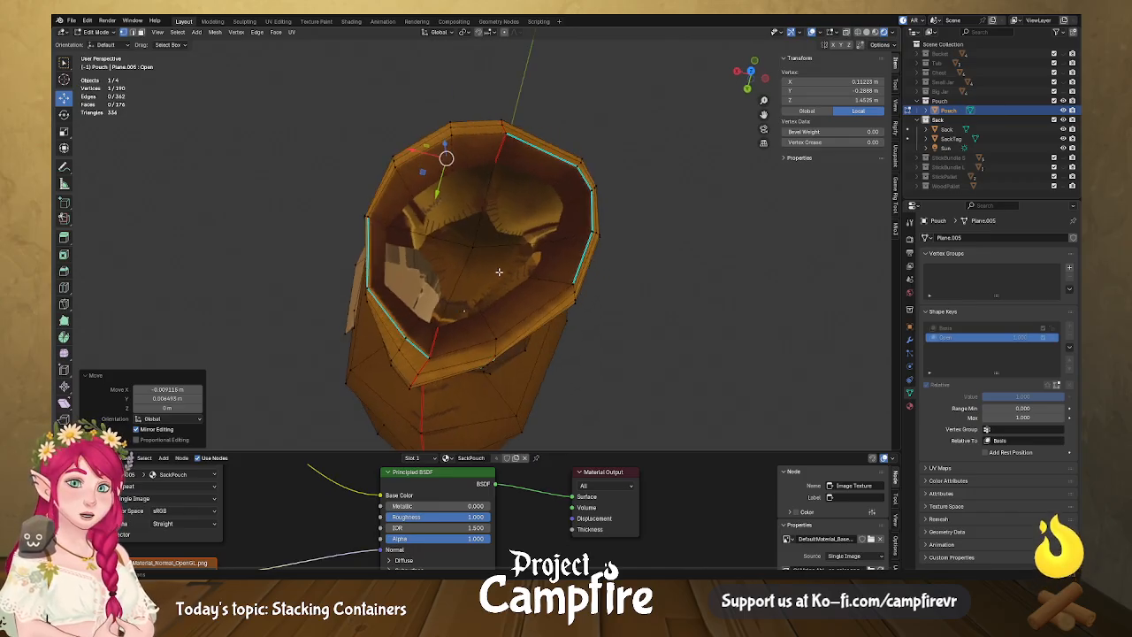
{"action": "right_click", "coordinate": [471, 248], "text": "shift"}
{"action": "left_click_drag", "start_coordinate": [453, 261], "coordinate": [453, 245]}
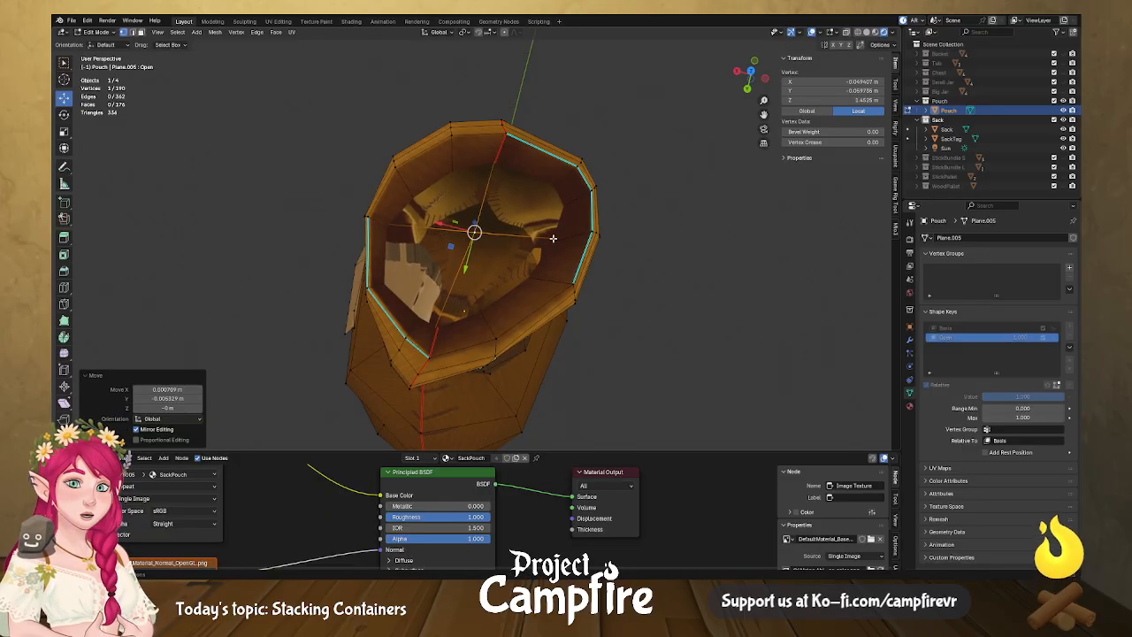
With X-ray on, reposition the plane's side vertex opposite the tag within the neck's horizontal plane.
{"action": "key", "text": "alt+a"}
{"action": "left_click", "coordinate": [847, 33]}
{"action": "left_click", "coordinate": [573, 237]}
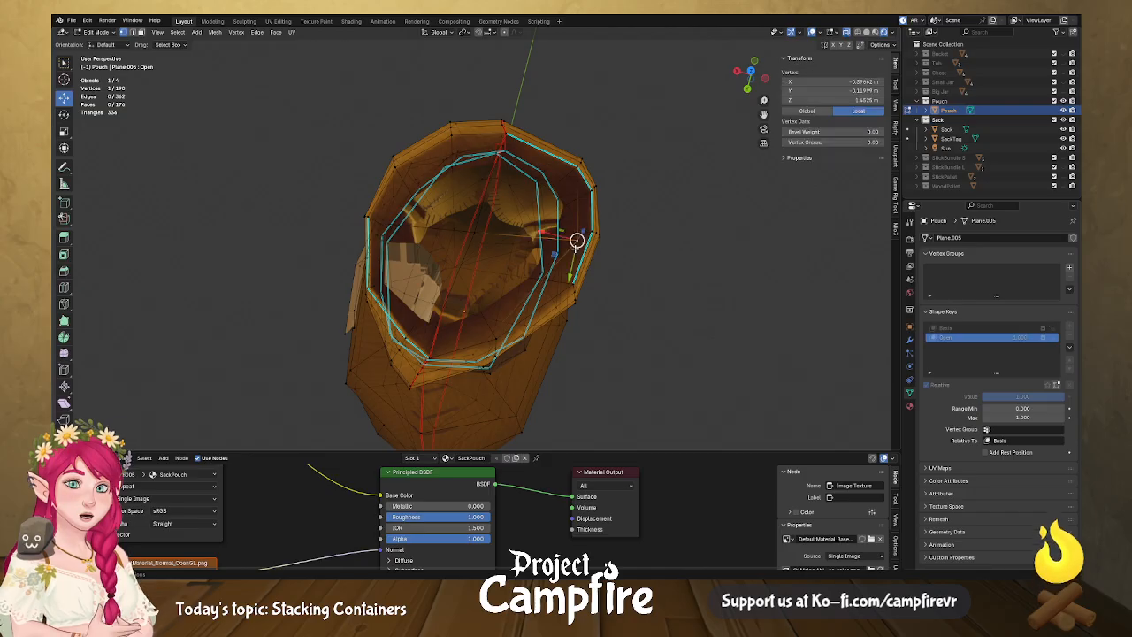
{"action": "left_click_drag", "start_coordinate": [556, 254], "coordinate": [536, 274]}
Recentre the plane's middle vertex about 0.0056 m along Y, then fine-tune it horizontally by 0.0014 m in X and -0.001 m in Y.
{"action": "left_click", "coordinate": [471, 236]}
{"action": "left_click_drag", "start_coordinate": [464, 262], "coordinate": [460, 278]}
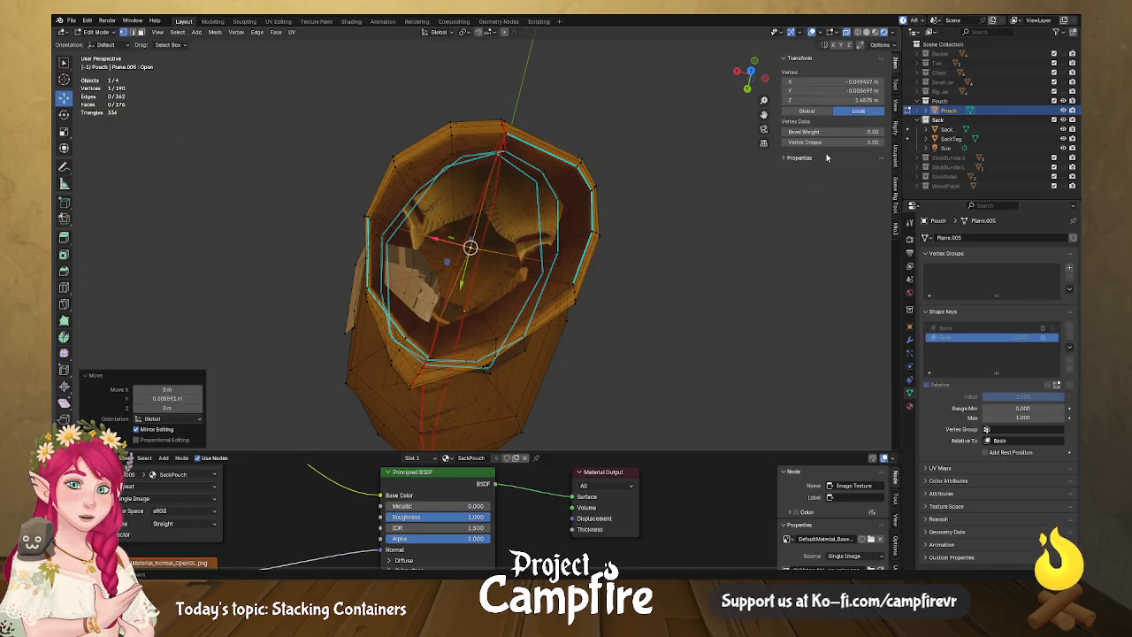
{"action": "left_click", "coordinate": [852, 34]}
{"action": "middle_click_drag", "start_coordinate": [698, 260], "coordinate": [655, 203]}
{"action": "middle_click_drag", "start_coordinate": [702, 279], "coordinate": [704, 263]}
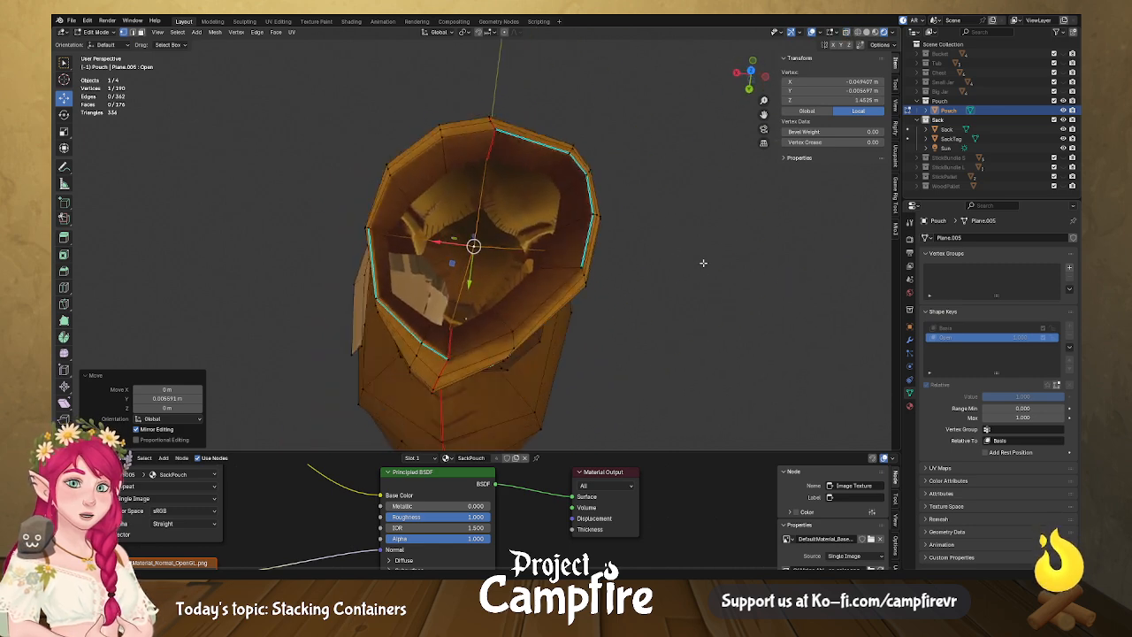
{"action": "key", "text": "g"}
{"action": "key", "text": "shift+z"}
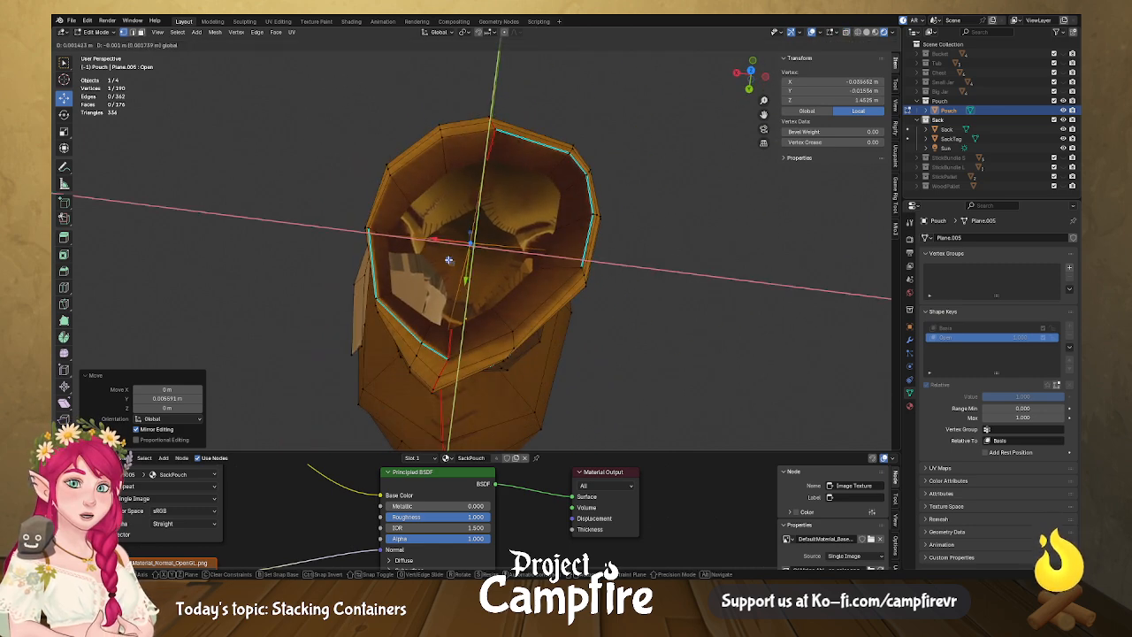
{"action": "left_click", "coordinate": [448, 259]}
{"action": "middle_click_drag", "start_coordinate": [573, 282], "coordinate": [604, 286]}
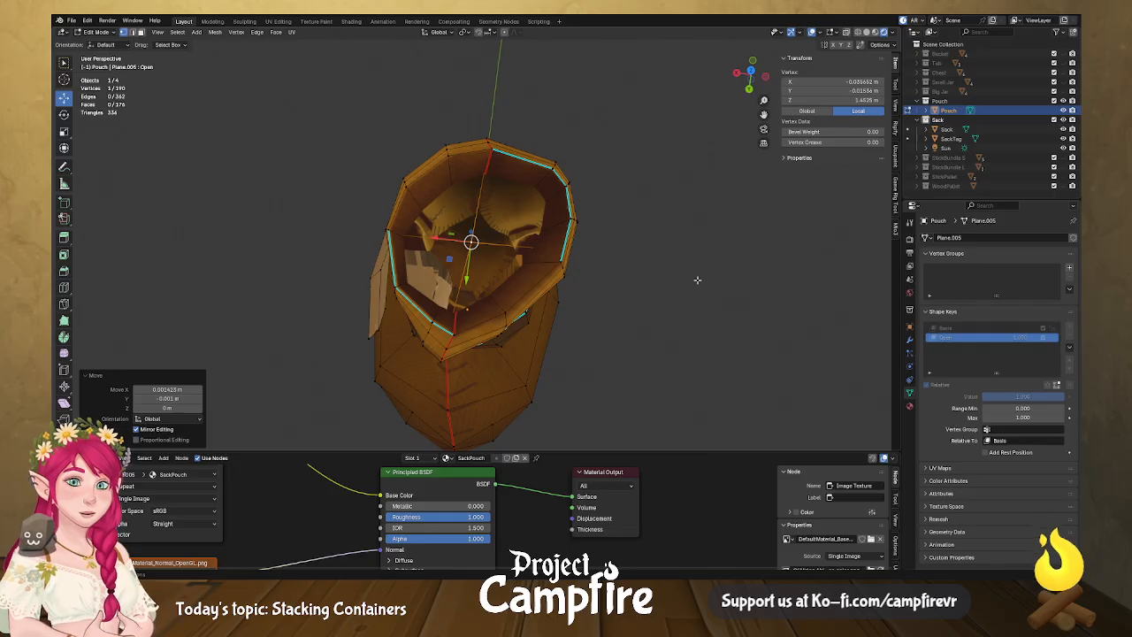
Create a new material named PouchContent in a second slot and assign it to the inner plane's four faces.
{"action": "key", "text": "3"}
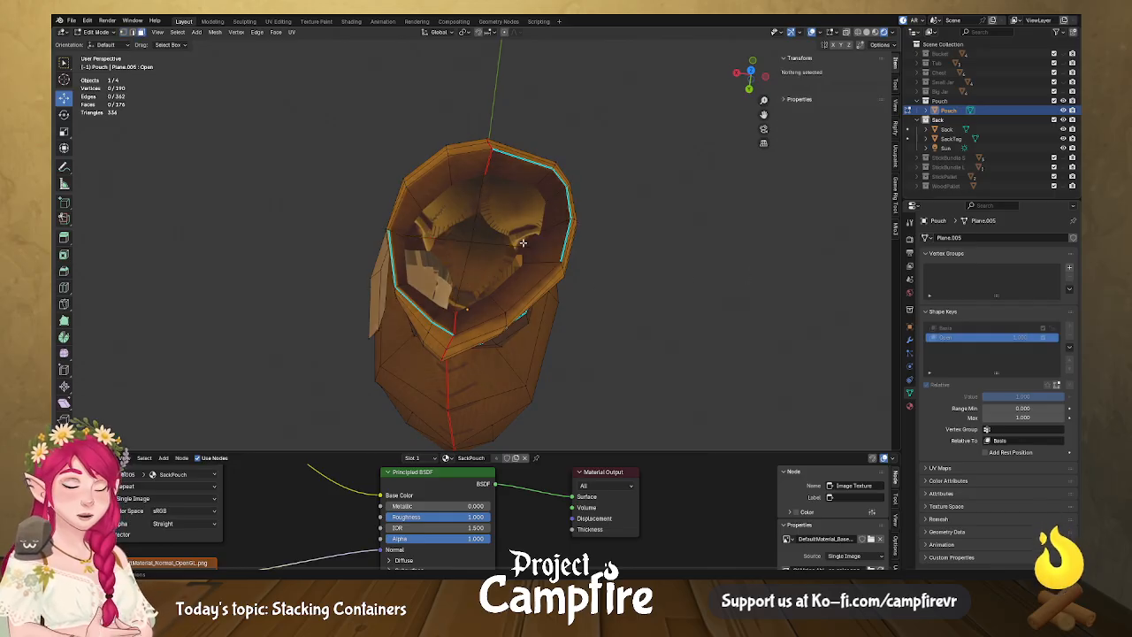
{"action": "left_click", "coordinate": [507, 216]}
{"action": "left_click", "coordinate": [455, 221], "text": "shift"}
{"action": "left_click", "coordinate": [451, 263], "text": "shift"}
{"action": "left_click", "coordinate": [476, 268], "text": "shift"}
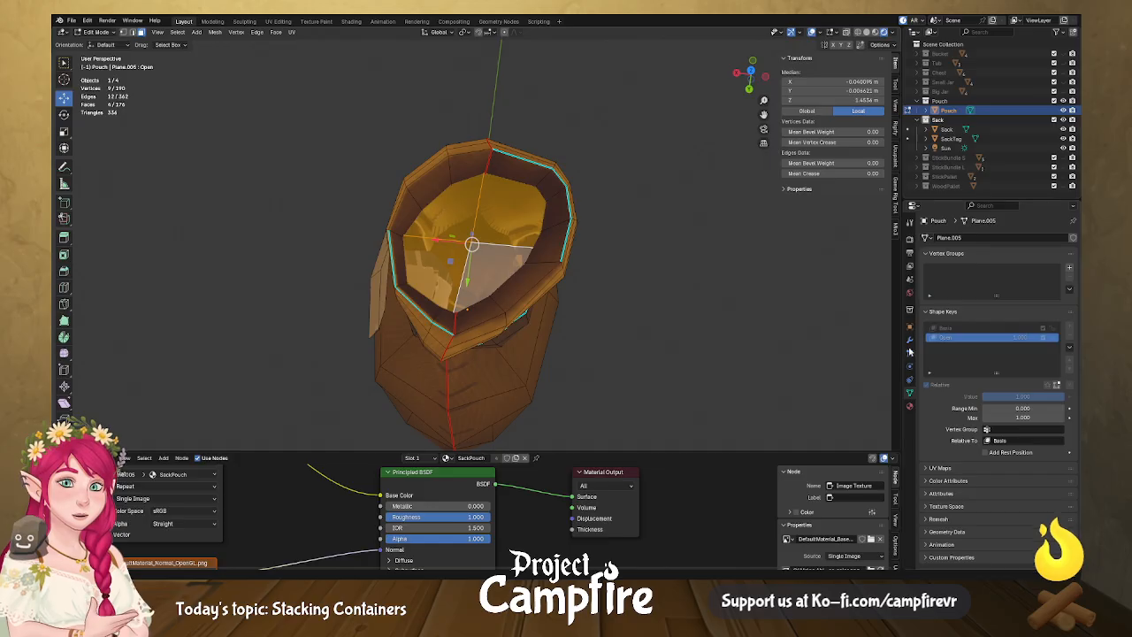
{"action": "left_click", "coordinate": [910, 406]}
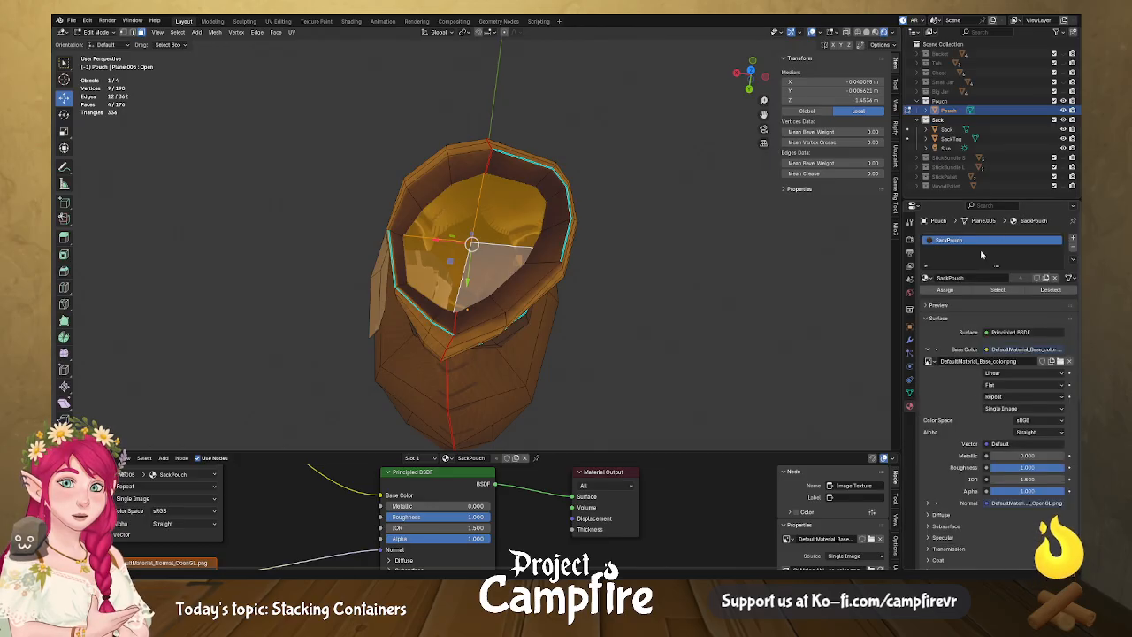
{"action": "left_click", "coordinate": [1074, 239]}
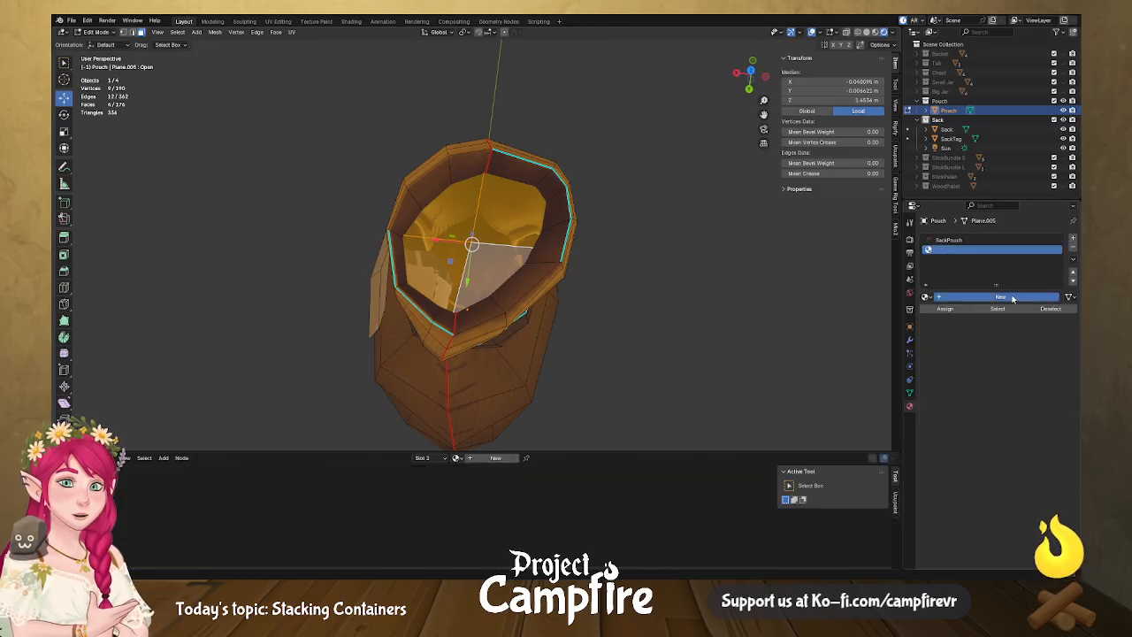
{"action": "left_click", "coordinate": [982, 296]}
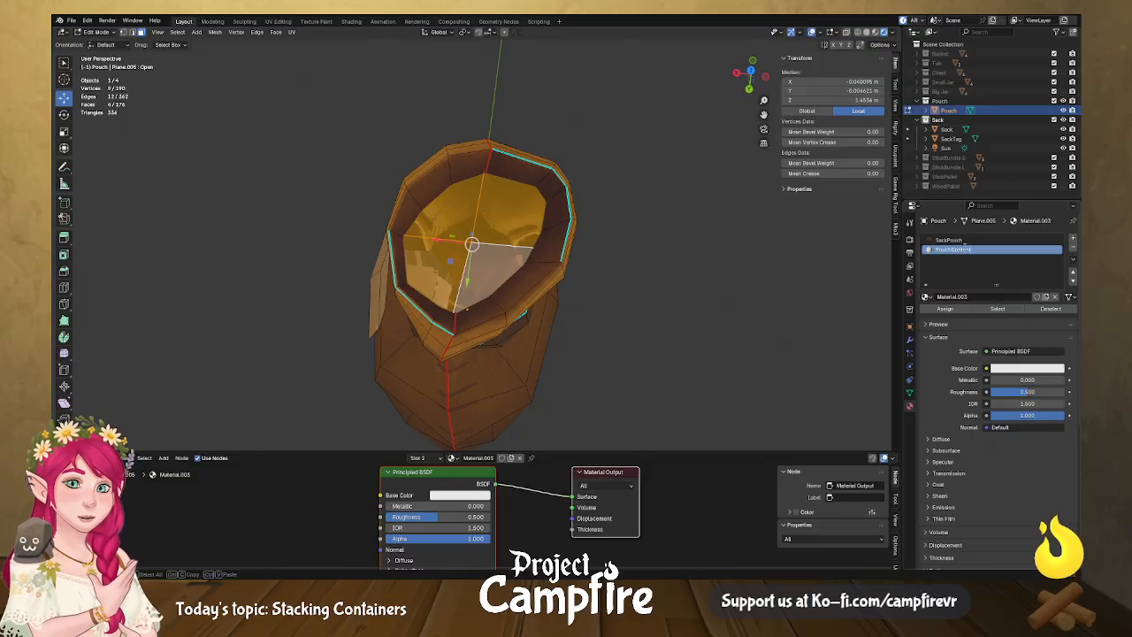
{"action": "key", "text": "Return"}
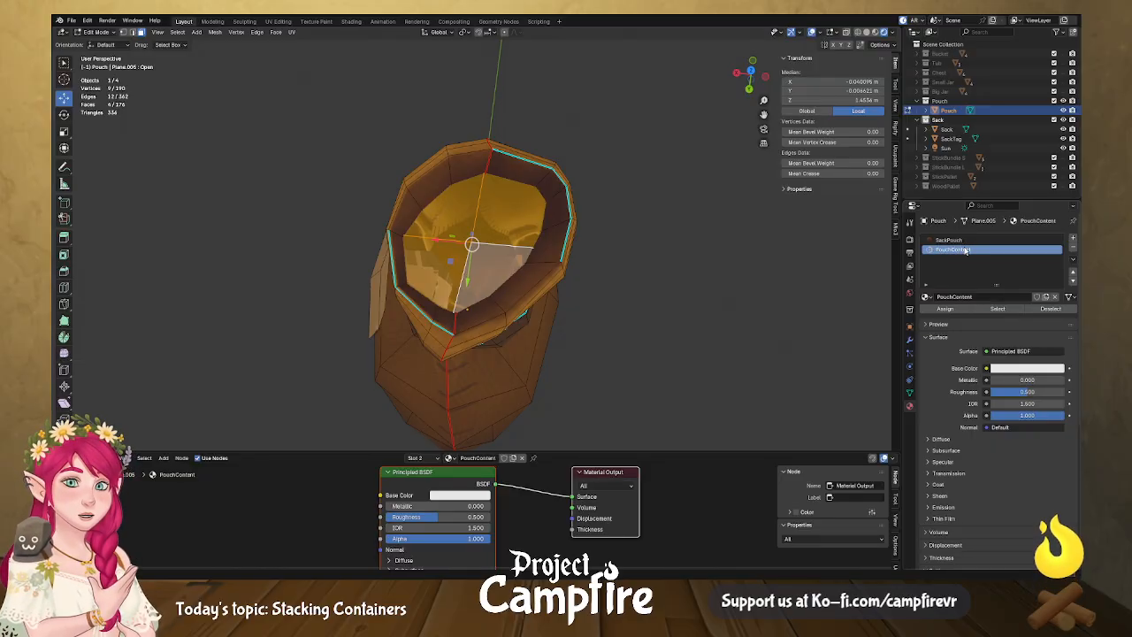
{"action": "left_click", "coordinate": [944, 309]}
Return to Object Mode and set the Open shape key's value to 0.
{"action": "middle_click_drag", "start_coordinate": [628, 312], "coordinate": [656, 284]}
{"action": "left_click", "coordinate": [104, 33]}
{"action": "left_click", "coordinate": [99, 43]}
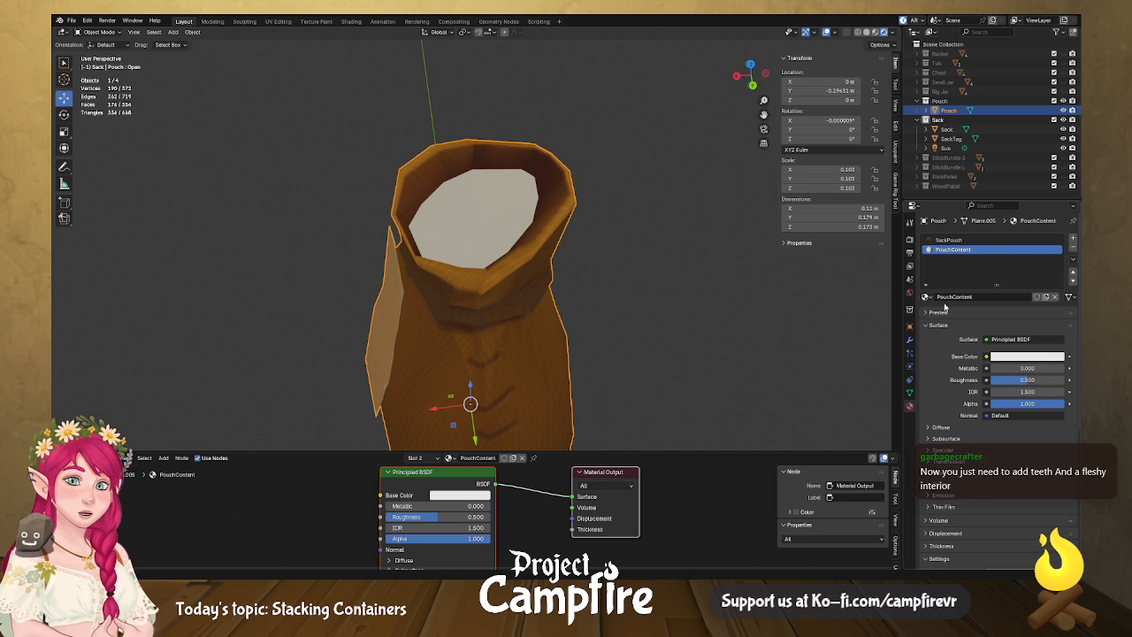
{"action": "left_click", "coordinate": [910, 393]}
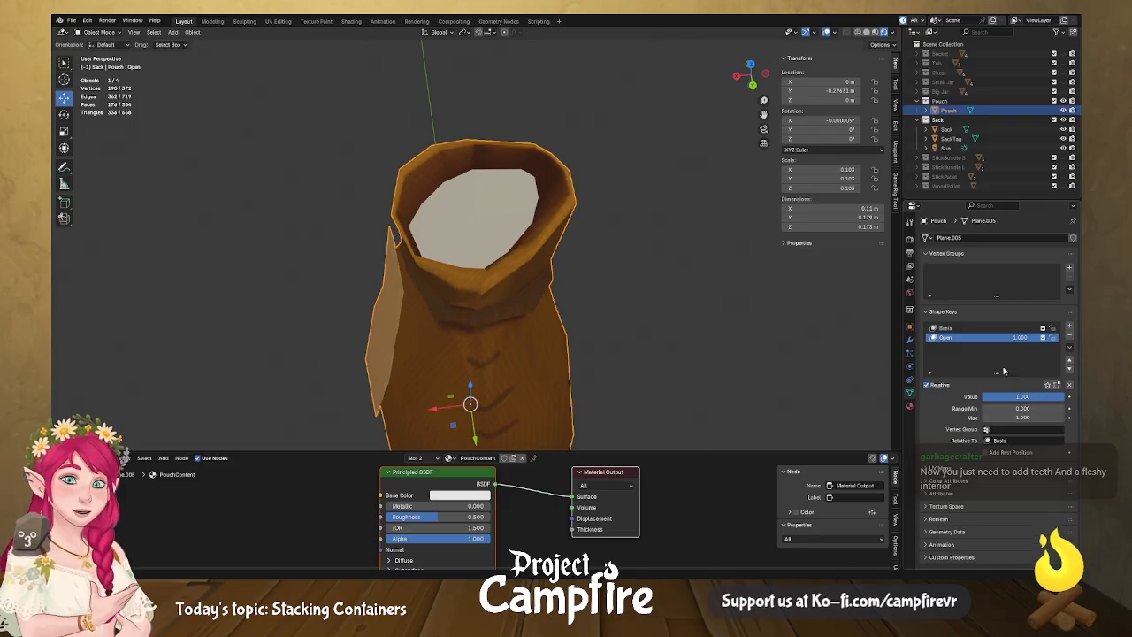
{"action": "left_click_drag", "start_coordinate": [1046, 402], "coordinate": [991, 401]}
{"action": "middle_click_drag", "start_coordinate": [770, 354], "coordinate": [244, 122]}
{"action": "scroll", "coordinate": [580, 217], "scroll_direction": "down", "scroll_amount": 4}
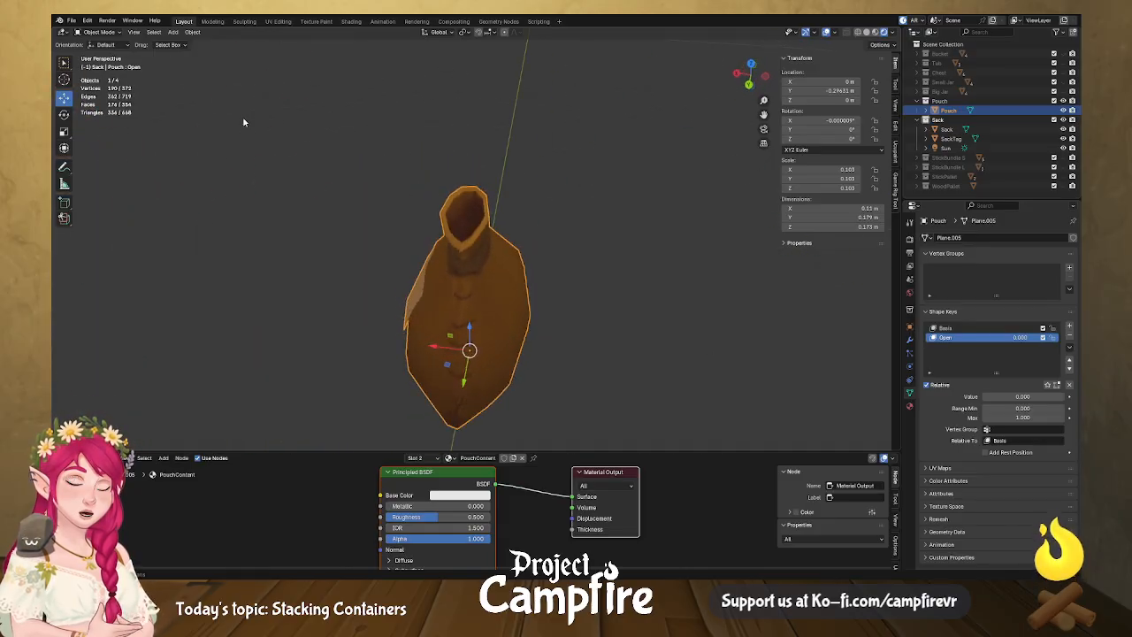
Switch to Edit Mode on the Basis shape key and examine how the inner plane's faces sit in the closed pouch.
{"action": "left_click", "coordinate": [102, 31]}
{"action": "left_click", "coordinate": [106, 54]}
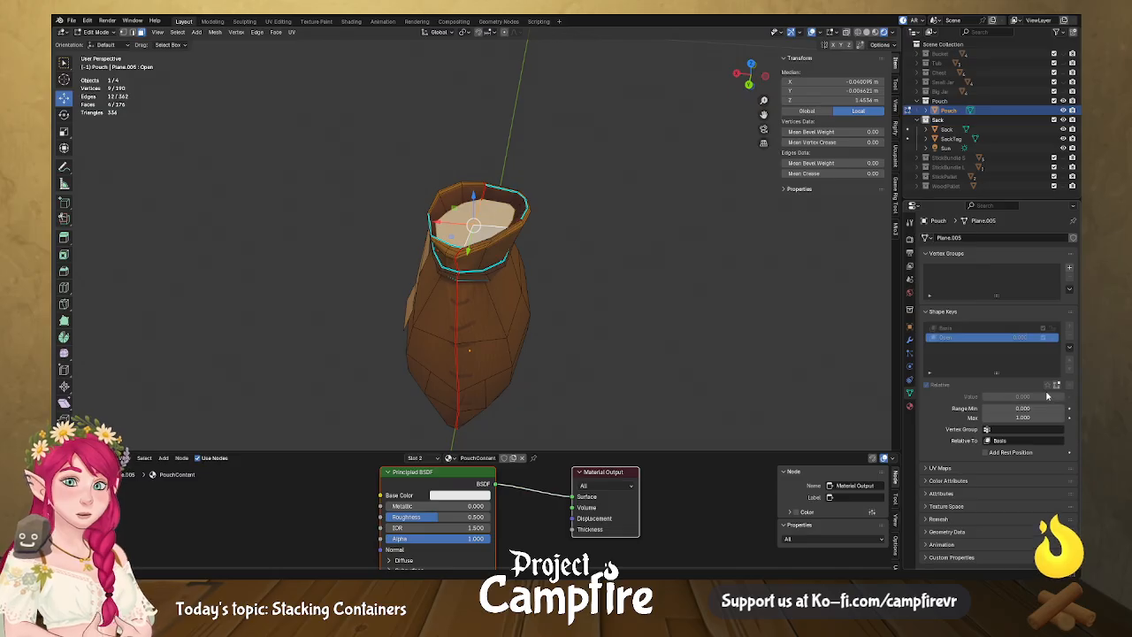
{"action": "left_click", "coordinate": [973, 328]}
{"action": "middle_click_drag", "start_coordinate": [672, 248], "coordinate": [663, 290]}
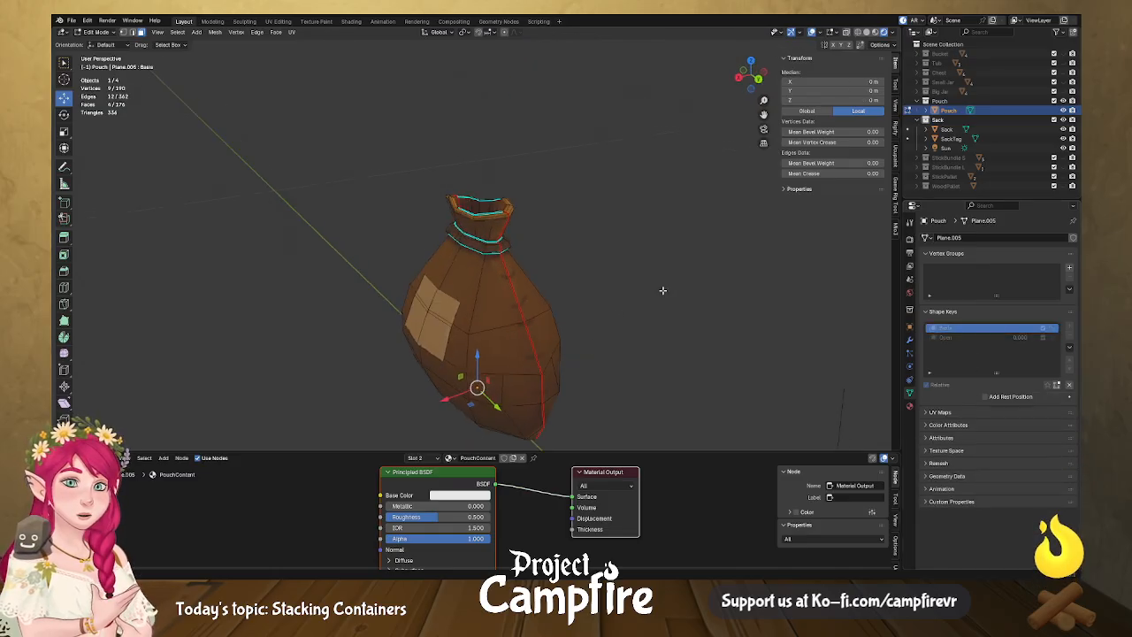
{"action": "scroll", "coordinate": [584, 369], "scroll_direction": "up", "scroll_amount": 4}
{"action": "middle_click_drag", "start_coordinate": [586, 398], "coordinate": [646, 256], "text": "shift"}
{"action": "scroll", "coordinate": [571, 226], "scroll_direction": "up", "scroll_amount": 4}
{"action": "scroll", "coordinate": [571, 226], "scroll_direction": "up", "scroll_amount": 3}
{"action": "scroll", "coordinate": [649, 215], "scroll_direction": "down", "scroll_amount": 8}
{"action": "scroll", "coordinate": [681, 297], "scroll_direction": "down", "scroll_amount": 18}
{"action": "key", "text": "KP_Decimal"}
{"action": "middle_click_drag", "start_coordinate": [533, 239], "coordinate": [786, 284]}
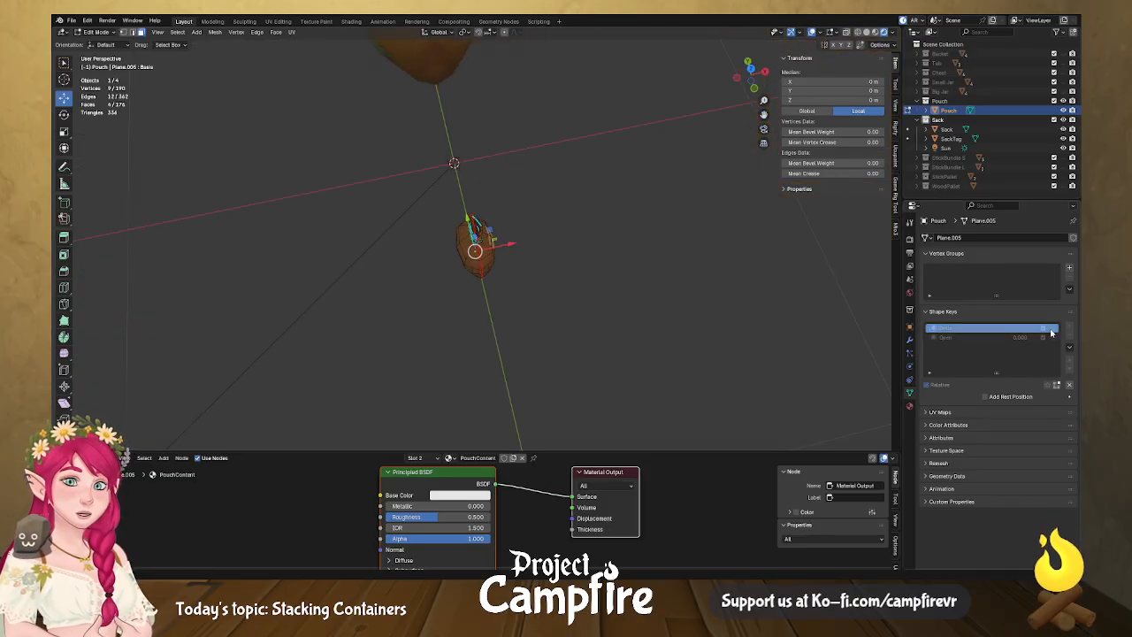
Compare the inner plane's faces between the Open and Basis shape keys in Edit Mode.
{"action": "left_click", "coordinate": [951, 338]}
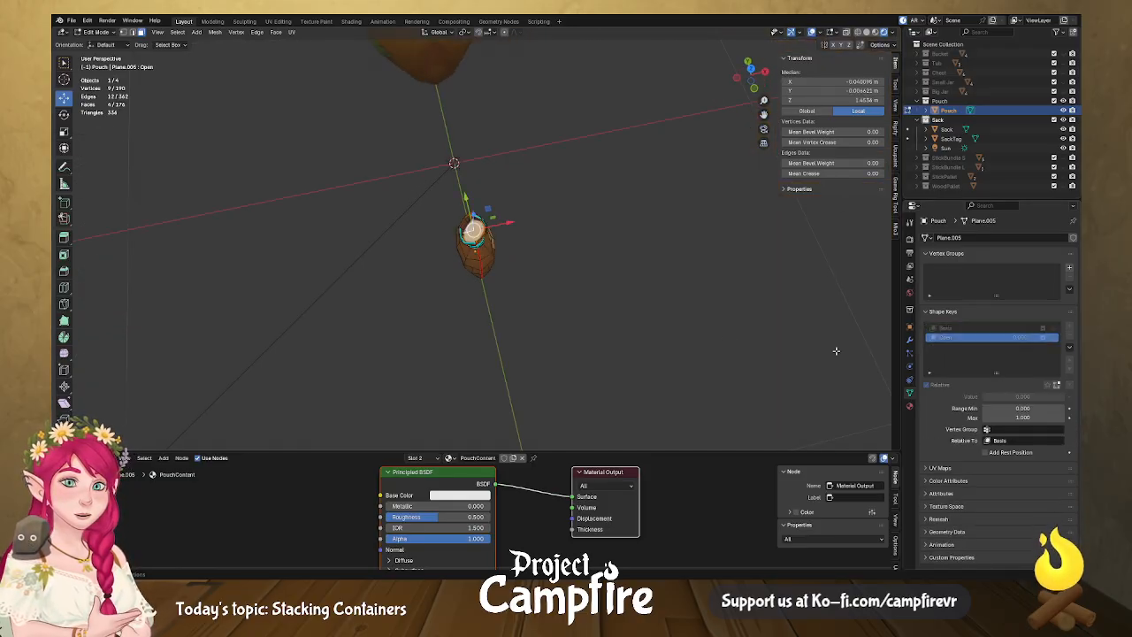
{"action": "scroll", "coordinate": [520, 223], "scroll_direction": "up", "scroll_amount": 8}
{"action": "middle_click_drag", "start_coordinate": [520, 224], "coordinate": [459, 194]}
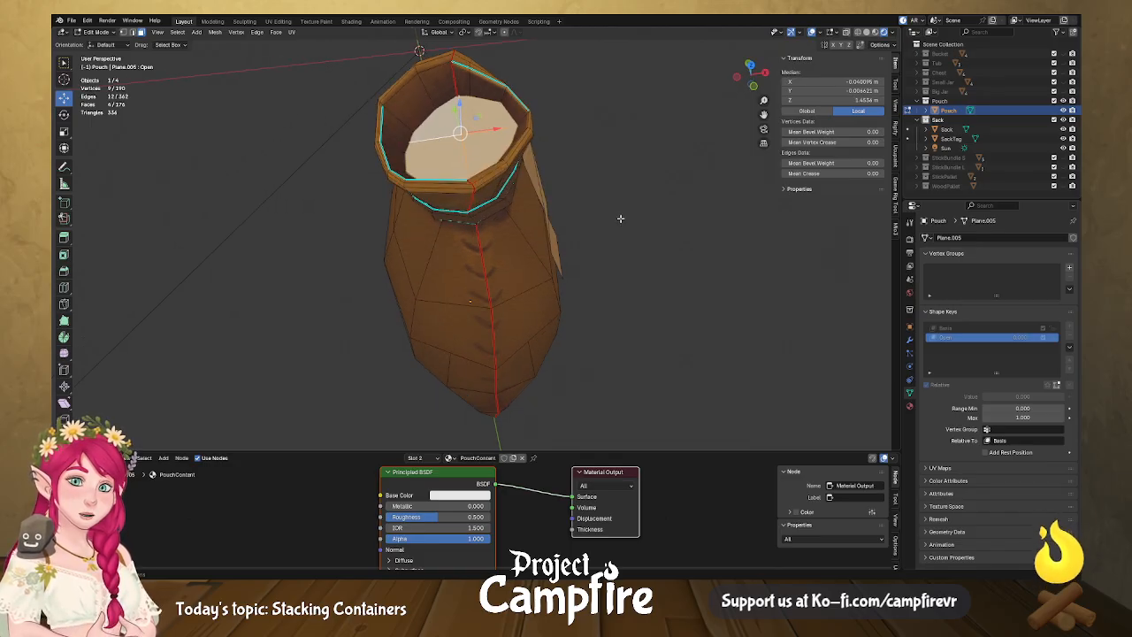
{"action": "middle_click_drag", "start_coordinate": [595, 211], "coordinate": [824, 313]}
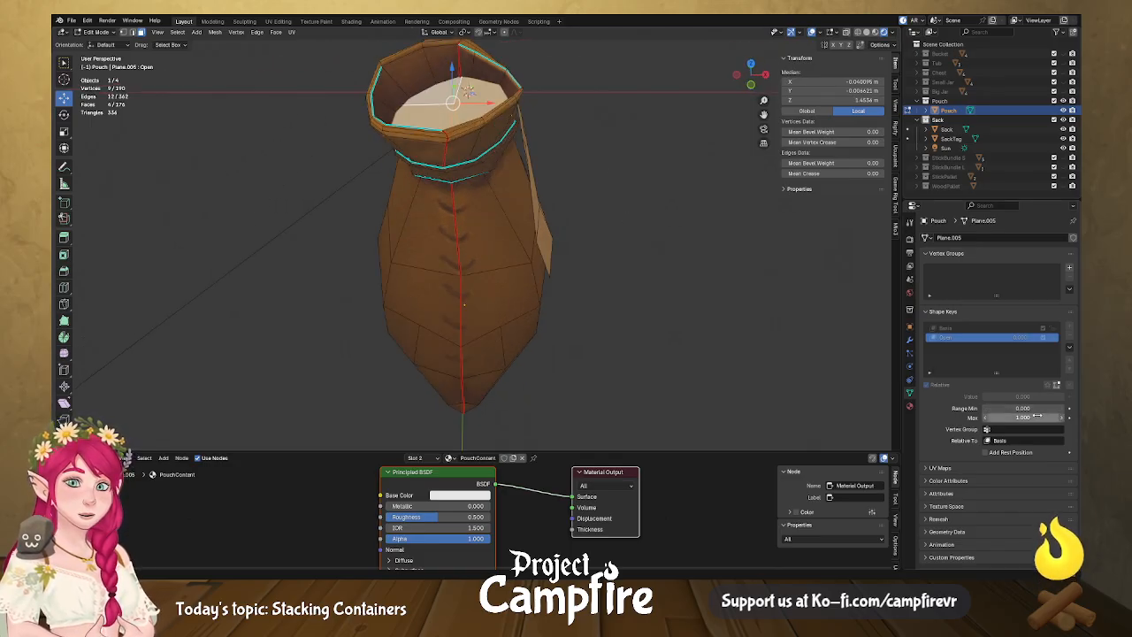
{"action": "left_click", "coordinate": [977, 328]}
{"action": "mouse_move", "coordinate": [649, 313]}
{"action": "middle_mouse_down"}
{"action": "mouse_move", "coordinate": [519, 236]}
{"action": "mouse_move", "coordinate": [558, 336]}
{"action": "mouse_move", "coordinate": [579, 315]}
{"action": "mouse_move", "coordinate": [648, 306]}
{"action": "middle_mouse_up"}
Return to Object Mode and set the Open shape key's value to 1.
{"action": "left_click", "coordinate": [97, 32]}
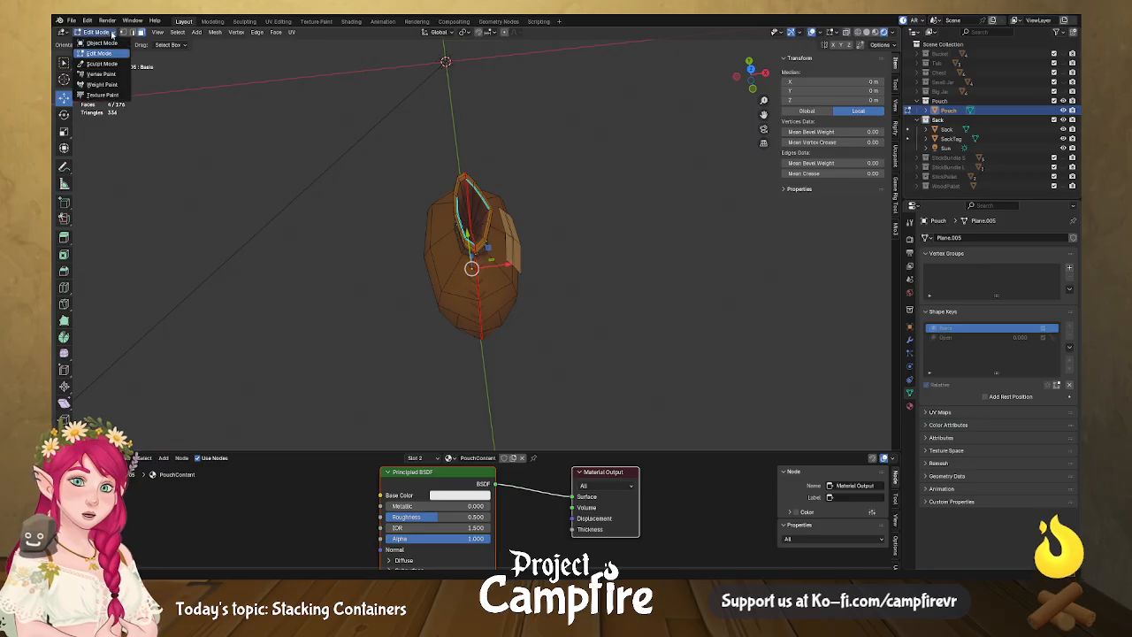
{"action": "left_click", "coordinate": [97, 42]}
{"action": "left_click", "coordinate": [935, 341]}
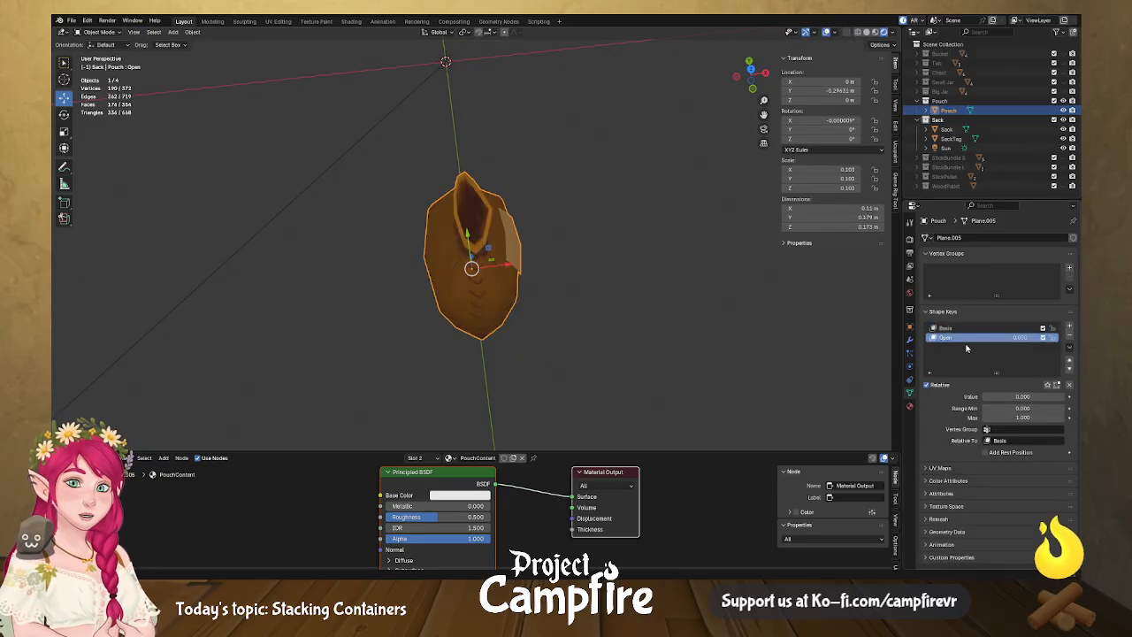
{"action": "left_click_drag", "start_coordinate": [995, 396], "coordinate": [1064, 396]}
{"action": "middle_click_drag", "start_coordinate": [646, 372], "coordinate": [440, 179]}
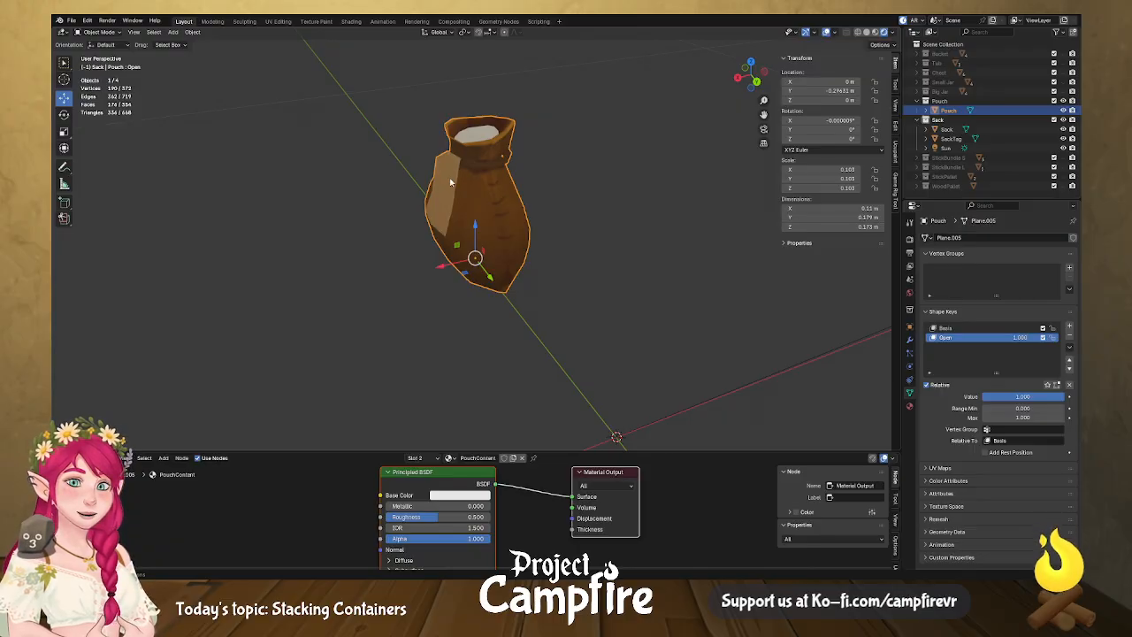
In Edit Mode on the Open shape key, lower the tag's upper edge nearest the front along Z to about 1.17 m.
{"action": "left_click", "coordinate": [115, 33]}
{"action": "left_click", "coordinate": [99, 55]}
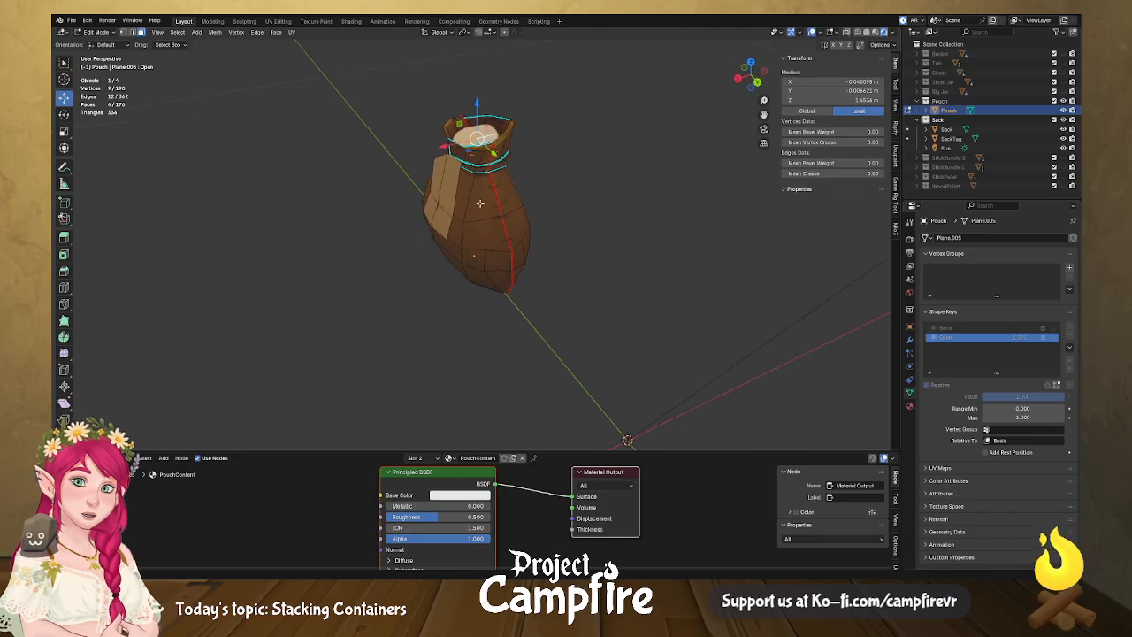
{"action": "middle_click_drag", "start_coordinate": [416, 160], "coordinate": [465, 193]}
{"action": "scroll", "coordinate": [465, 193], "scroll_direction": "up", "scroll_amount": 3}
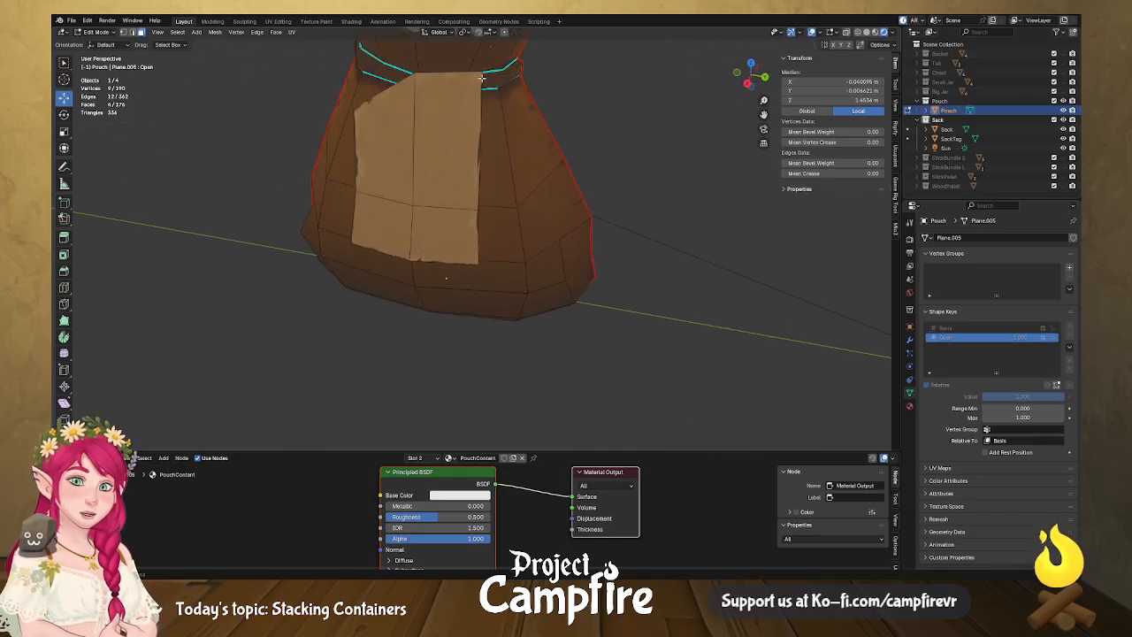
{"action": "left_click", "coordinate": [447, 75]}
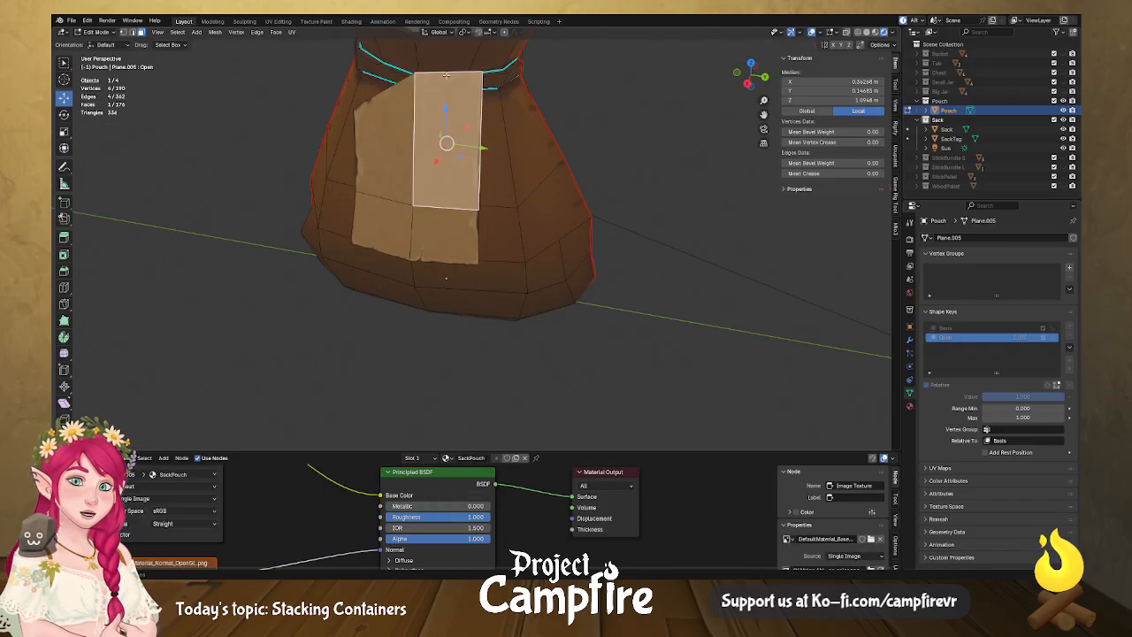
{"action": "left_click", "coordinate": [141, 31]}
{"action": "left_click", "coordinate": [445, 71]}
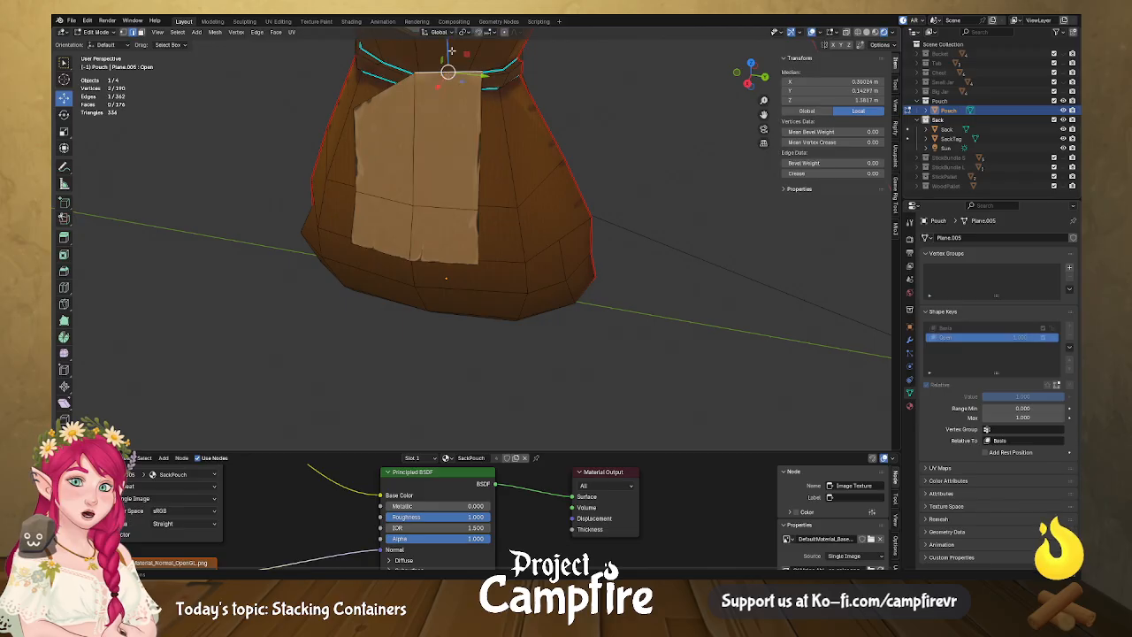
{"action": "left_click_drag", "start_coordinate": [446, 46], "coordinate": [446, 125]}
{"action": "middle_click_drag", "start_coordinate": [446, 125], "coordinate": [545, 211]}
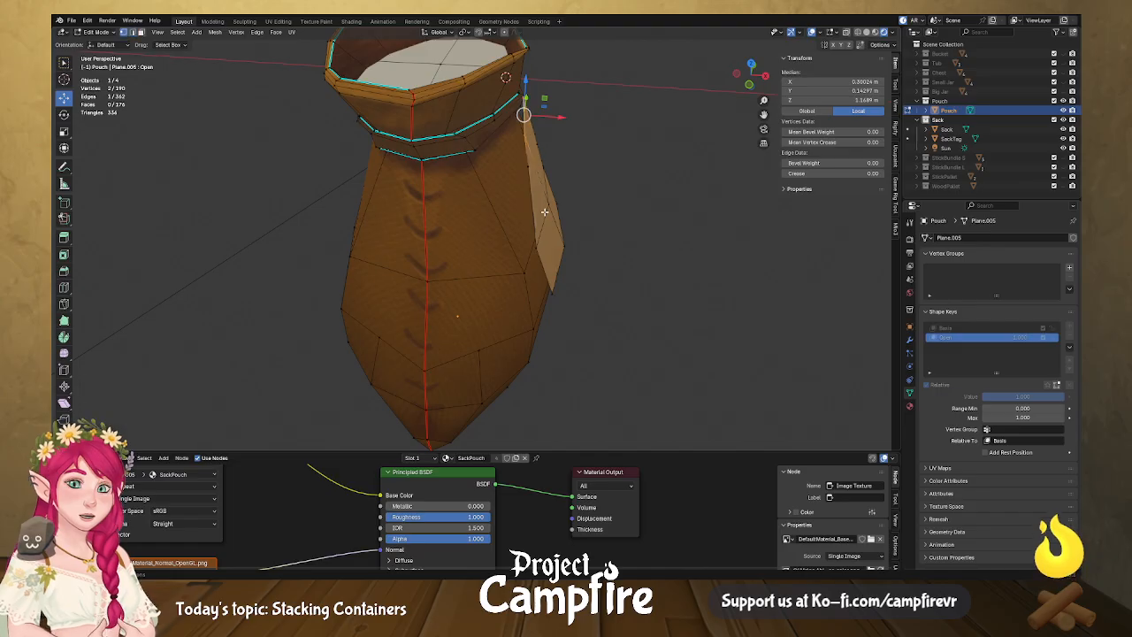
Move the tag's two upper corner vertices along X so they sit against the pouch's surface.
{"action": "key", "text": "alt+a"}
{"action": "middle_click_drag", "start_coordinate": [530, 167], "coordinate": [603, 168]}
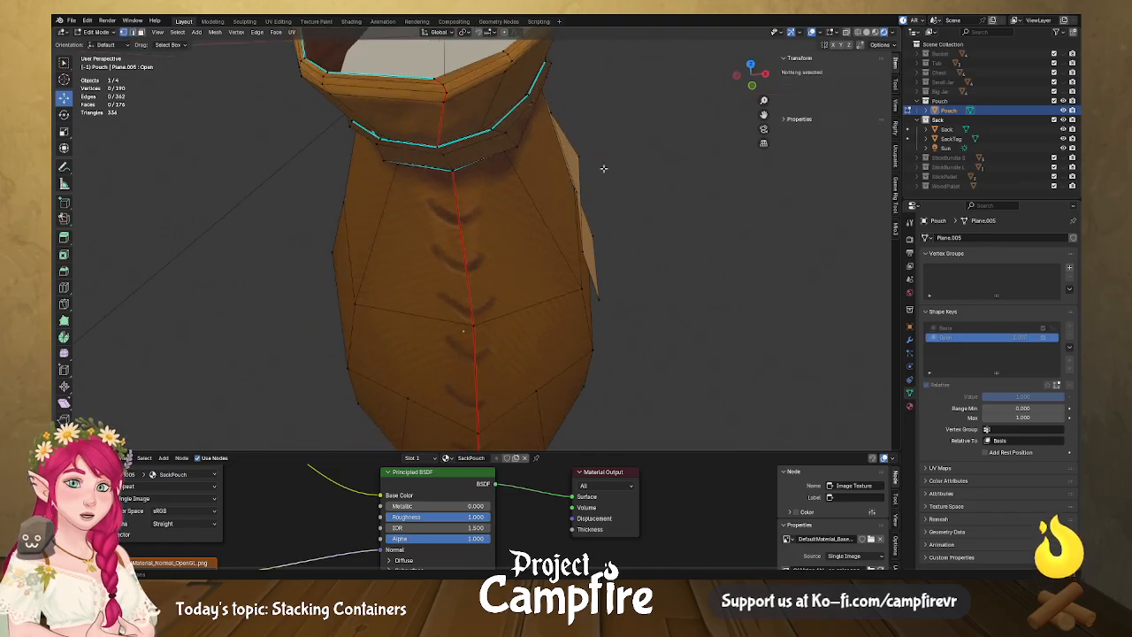
{"action": "left_click", "coordinate": [577, 159]}
{"action": "key", "text": "g"}
{"action": "key", "text": "x"}
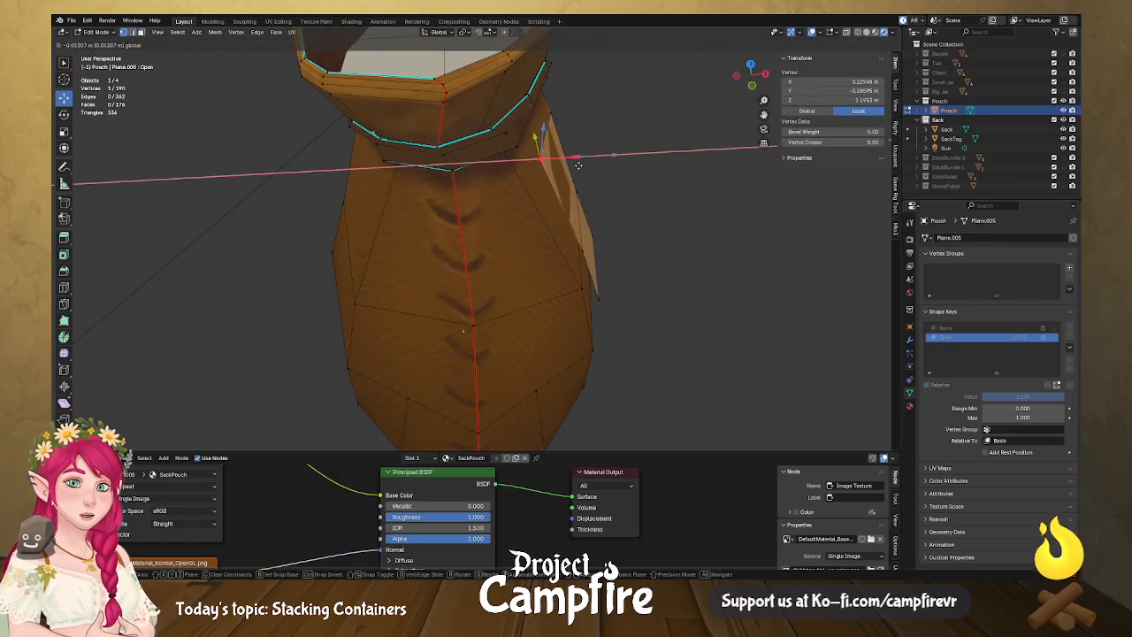
{"action": "left_click", "coordinate": [588, 166]}
{"action": "middle_click_drag", "start_coordinate": [548, 152], "coordinate": [375, 174]}
{"action": "left_click", "coordinate": [411, 100]}
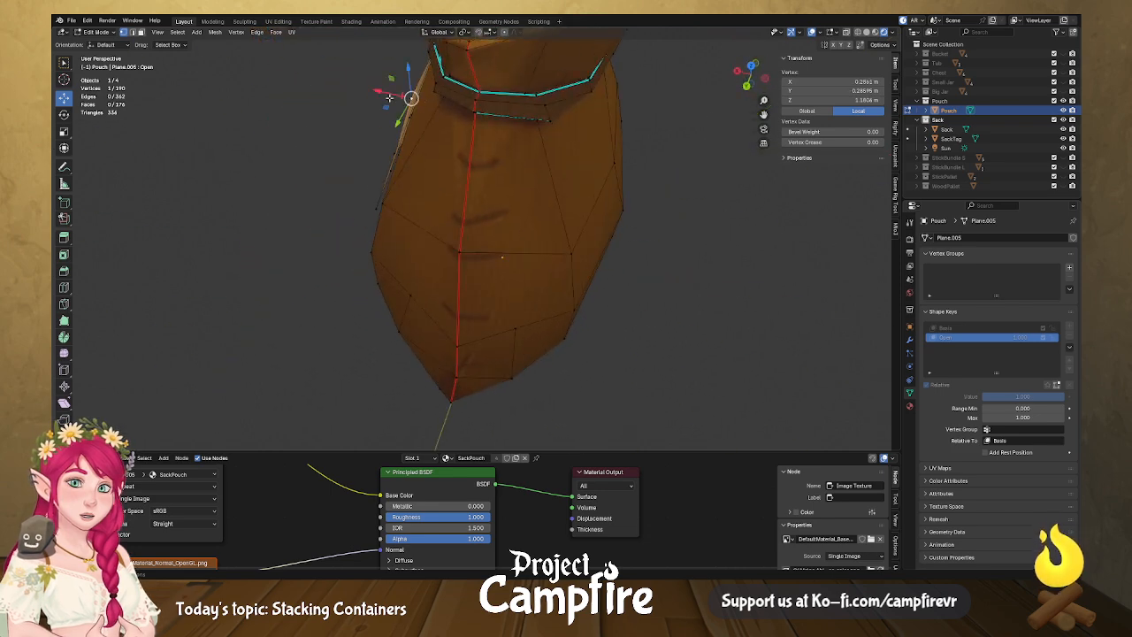
{"action": "key", "text": "g"}
{"action": "key", "text": "x"}
{"action": "left_click", "coordinate": [399, 102]}
Lower the tag's whole upper edge along Z to about 1.07 m and shift it along X to about 0.32 m.
{"action": "middle_click_drag", "start_coordinate": [399, 102], "coordinate": [511, 114]}
{"action": "left_click", "coordinate": [421, 108], "text": "alt"}
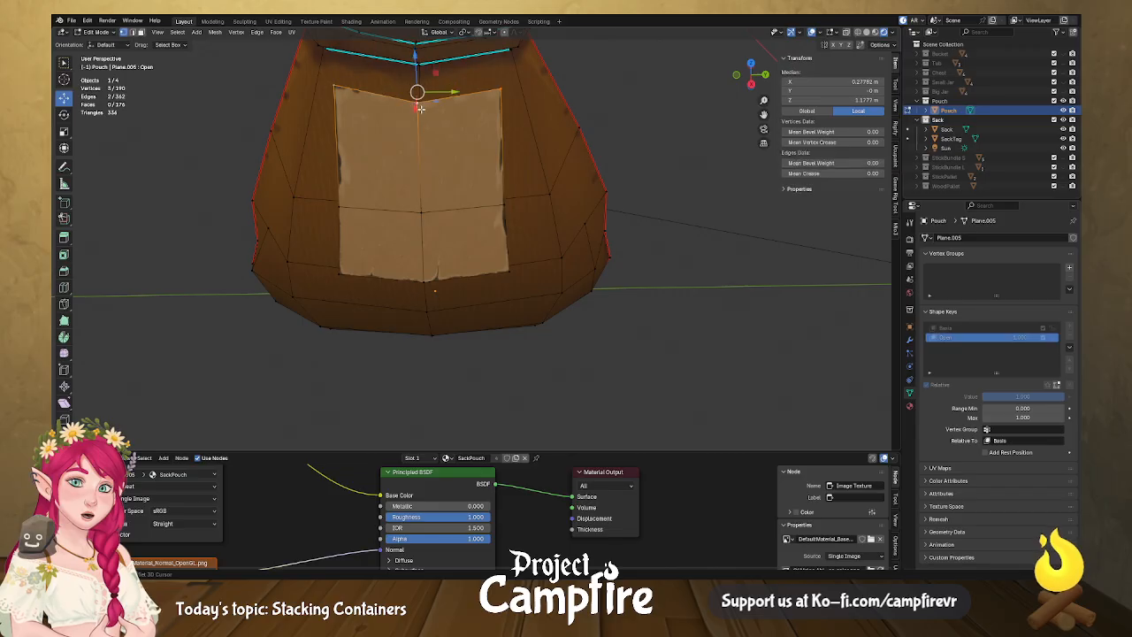
{"action": "left_click_drag", "start_coordinate": [419, 64], "coordinate": [418, 93]}
{"action": "left_click_drag", "start_coordinate": [418, 137], "coordinate": [416, 146]}
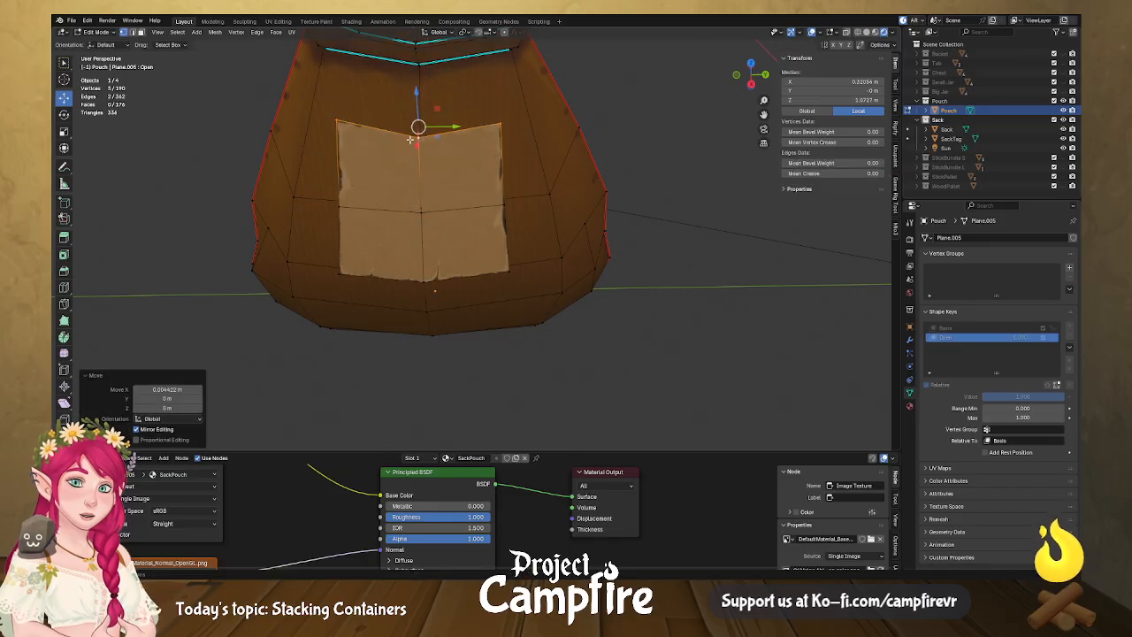
Lower the tag's upper corner on the positive Y side to about Z 1.04 m and move it out to about X 0.32 m.
{"action": "left_click", "coordinate": [502, 124]}
{"action": "key", "text": "g"}
{"action": "key", "text": "z"}
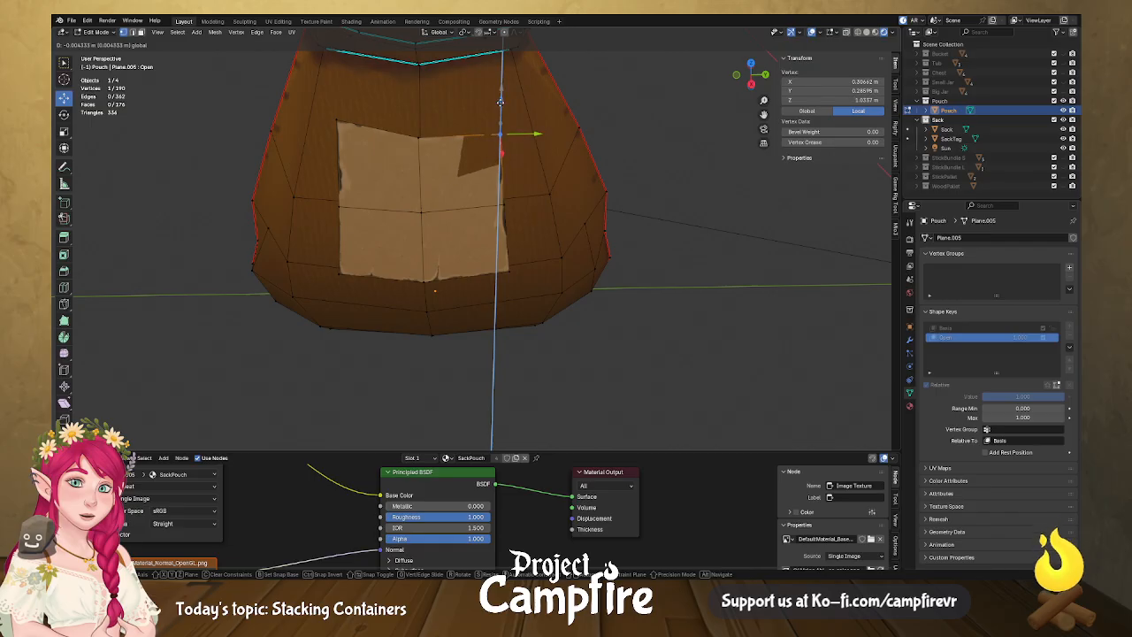
{"action": "left_click", "coordinate": [502, 153]}
{"action": "key", "text": "g"}
{"action": "key", "text": "x"}
{"action": "right_click", "coordinate": [501, 141]}
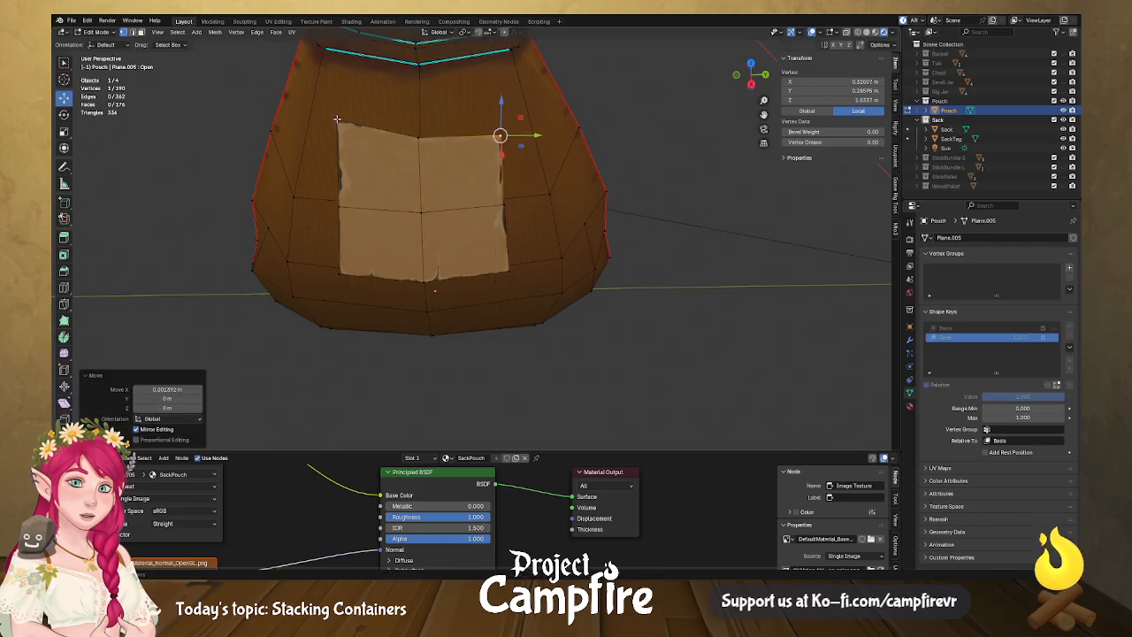
Lower the tag's upper corner on the negative Y side to about Z 1.02 m and move it out to about X 0.32 m.
{"action": "left_click", "coordinate": [334, 117]}
{"action": "key", "text": "g"}
{"action": "key", "text": "z"}
{"action": "left_click", "coordinate": [332, 106]}
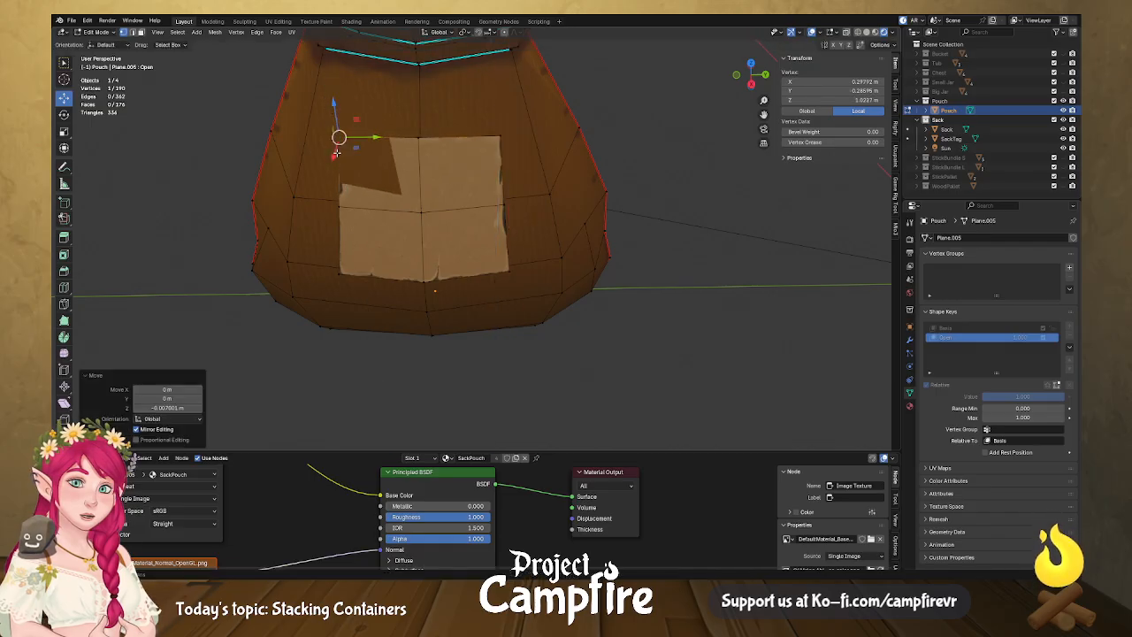
{"action": "key", "text": "g"}
{"action": "key", "text": "x"}
{"action": "left_click", "coordinate": [331, 161]}
{"action": "key", "text": "g"}
{"action": "key", "text": "x"}
{"action": "right_click", "coordinate": [284, 92]}
In Object Mode, scrub the Open shape key's value to check how the tag deforms.
{"action": "left_click", "coordinate": [99, 32]}
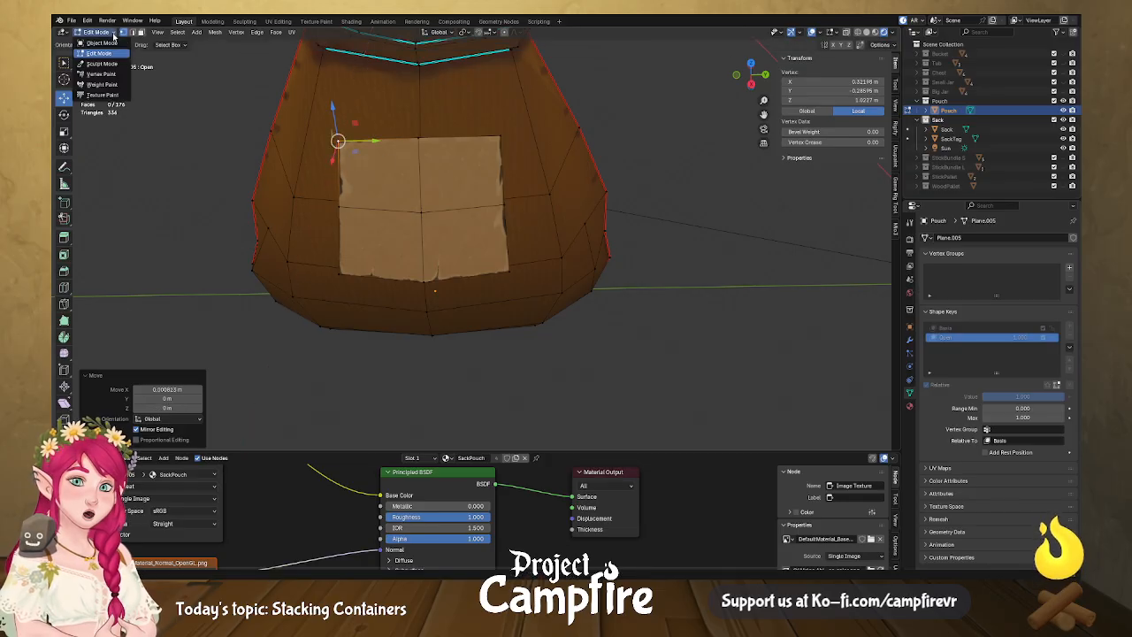
{"action": "left_click", "coordinate": [101, 42]}
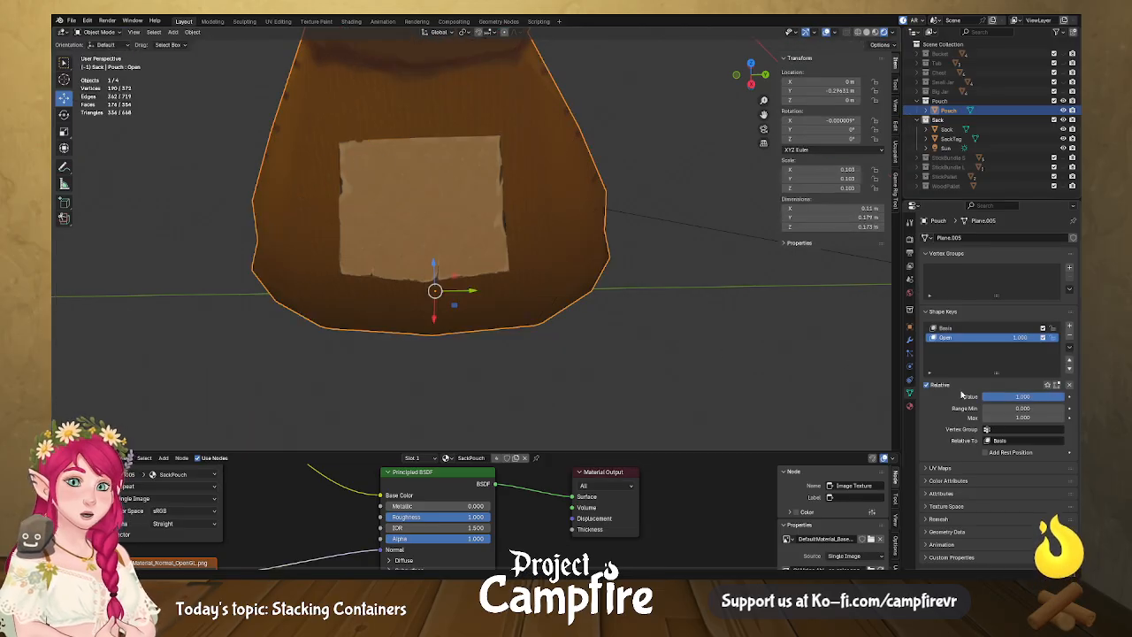
{"action": "left_click_drag", "start_coordinate": [1023, 396], "coordinate": [1061, 396]}
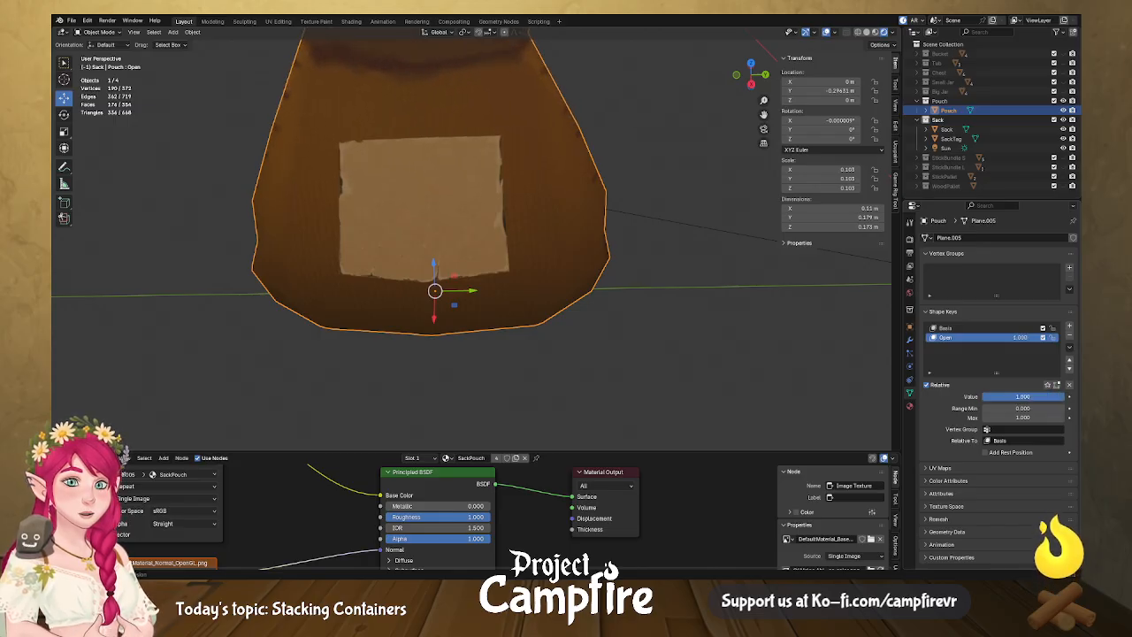
Back in Edit Mode, lower the tag's upper edge to about Z 1.00 m and adjust it along X to about 0.34 m.
{"action": "left_click", "coordinate": [107, 35]}
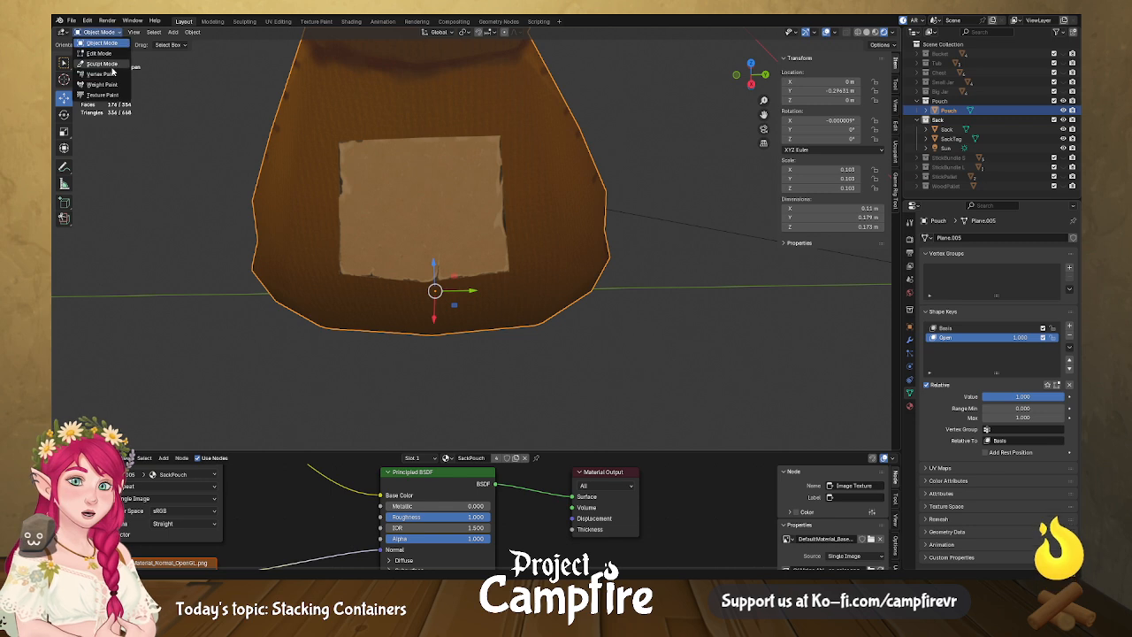
{"action": "left_click", "coordinate": [99, 51]}
{"action": "left_click", "coordinate": [419, 139], "text": "shift"}
{"action": "left_click", "coordinate": [501, 139], "text": "shift"}
{"action": "left_click_drag", "start_coordinate": [419, 158], "coordinate": [419, 160]}
{"action": "left_click_drag", "start_coordinate": [416, 115], "coordinate": [424, 133]}
{"action": "middle_click_drag", "start_coordinate": [423, 133], "coordinate": [360, 110]}
{"action": "left_click_drag", "start_coordinate": [360, 110], "coordinate": [358, 108]}
{"action": "middle_click_drag", "start_coordinate": [359, 109], "coordinate": [487, 129]}
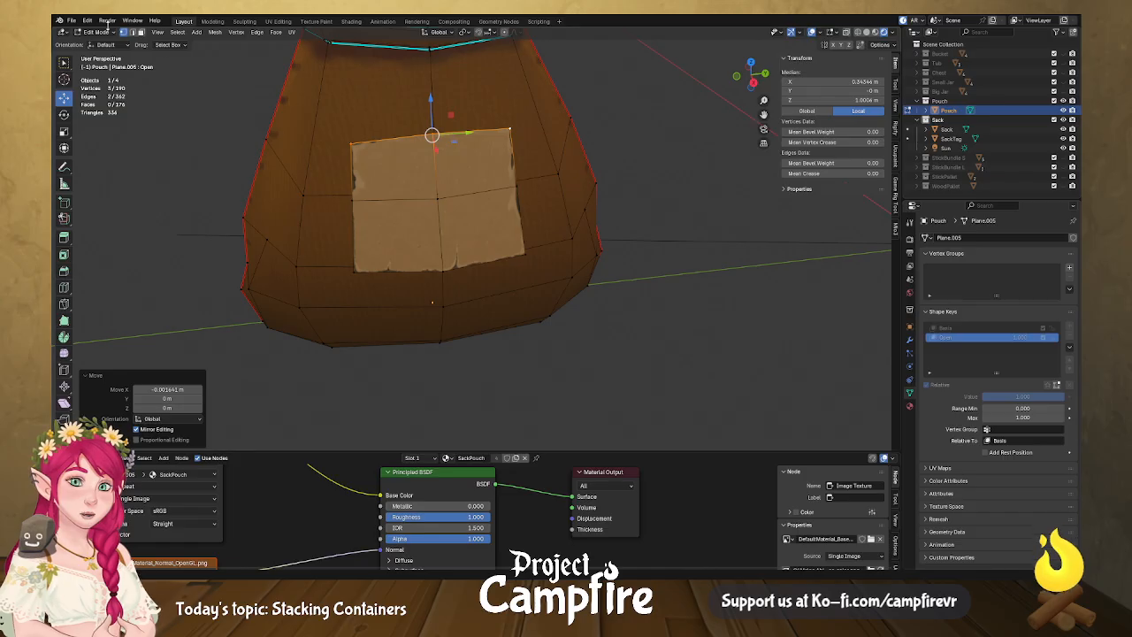
Check the tag's deformation again by scrubbing the Open shape key in Object Mode, then return to Edit Mode.
{"action": "left_click", "coordinate": [97, 31]}
{"action": "left_click", "coordinate": [102, 43]}
{"action": "left_click_drag", "start_coordinate": [1032, 399], "coordinate": [1059, 397]}
{"action": "left_click", "coordinate": [103, 33]}
{"action": "left_click", "coordinate": [97, 53]}
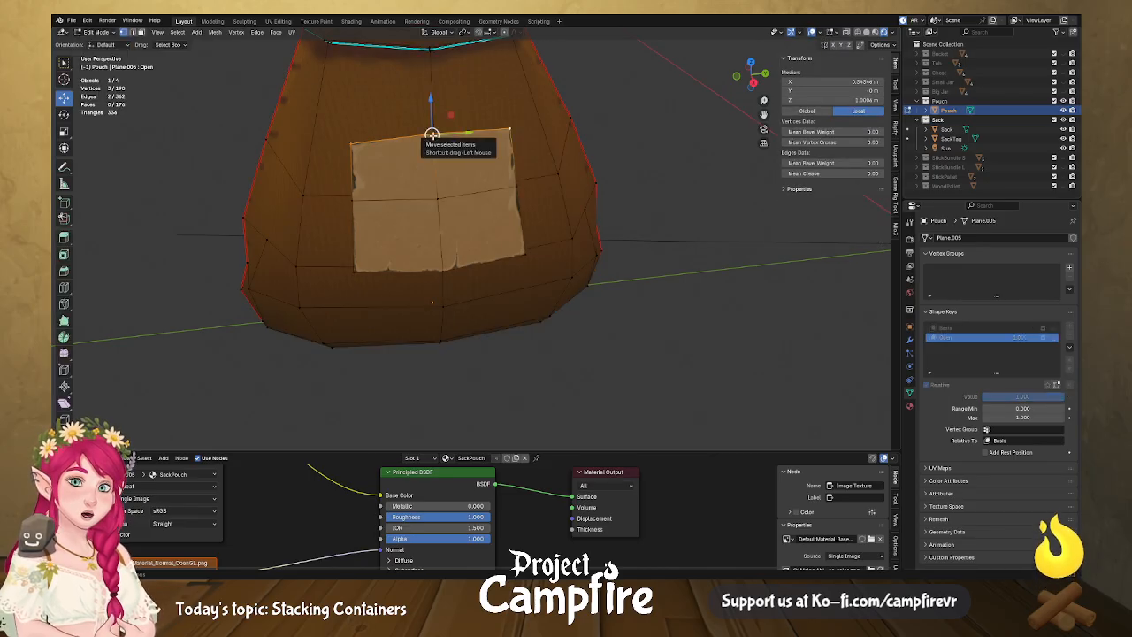
Nudge the tag's upper edge and its corner vertices slightly lower on the opened pouch.
{"action": "left_click", "coordinate": [471, 130]}
{"action": "left_click_drag", "start_coordinate": [472, 95], "coordinate": [494, 144]}
{"action": "left_click", "coordinate": [510, 135]}
{"action": "left_click", "coordinate": [355, 143]}
{"action": "left_click_drag", "start_coordinate": [346, 111], "coordinate": [347, 113]}
Return to Object Mode and set the pouch's Open shape key value to 0.
{"action": "left_click", "coordinate": [95, 32]}
{"action": "left_click", "coordinate": [99, 42]}
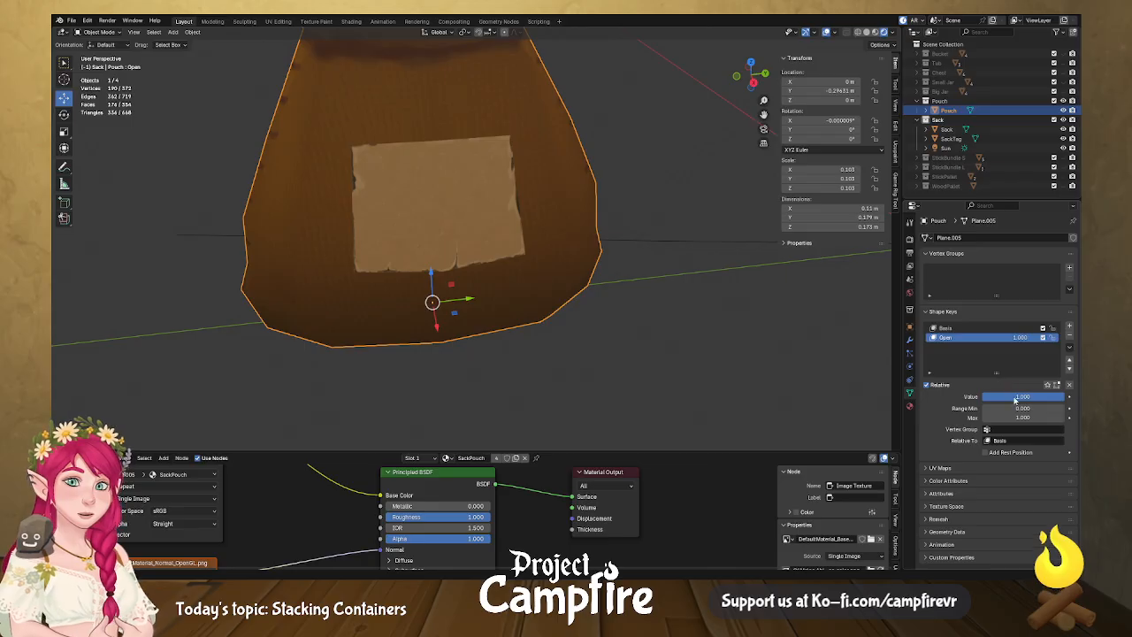
{"action": "left_click_drag", "start_coordinate": [1062, 396], "coordinate": [984, 397]}
{"action": "scroll", "coordinate": [774, 325], "scroll_direction": "down", "scroll_amount": 6}
{"action": "middle_click_drag", "start_coordinate": [613, 306], "coordinate": [728, 299]}
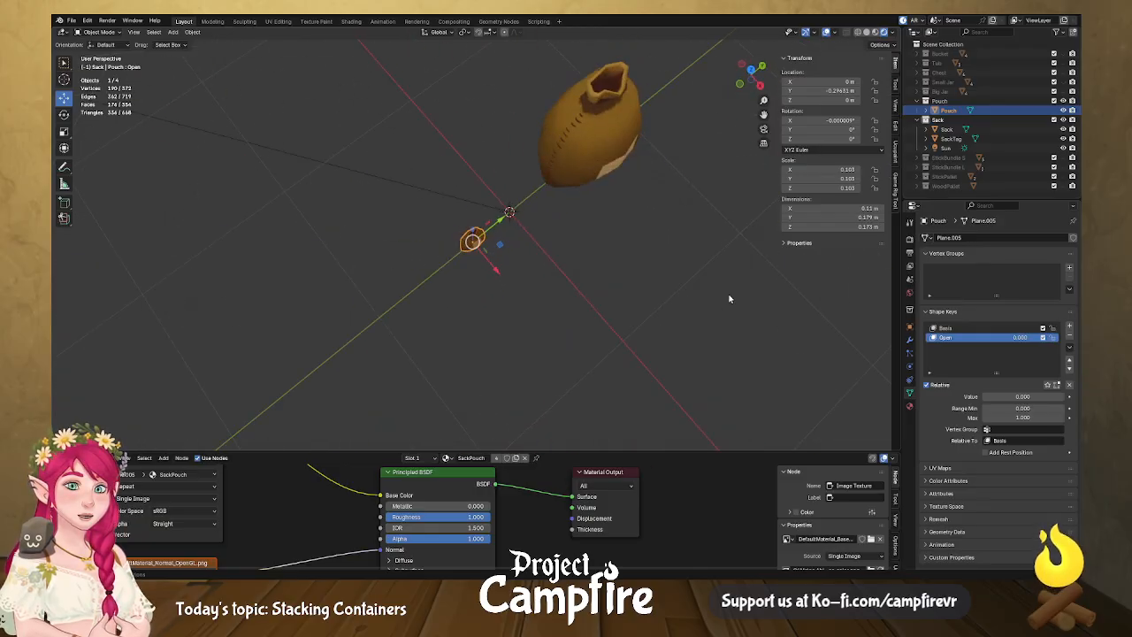
Join the SackTag object into the Sack object.
{"action": "left_click", "coordinate": [637, 166]}
{"action": "mouse_move", "coordinate": [639, 167]}
{"action": "middle_mouse_down"}
{"action": "mouse_move", "coordinate": [659, 143]}
{"action": "mouse_move", "coordinate": [648, 171]}
{"action": "middle_mouse_up"}
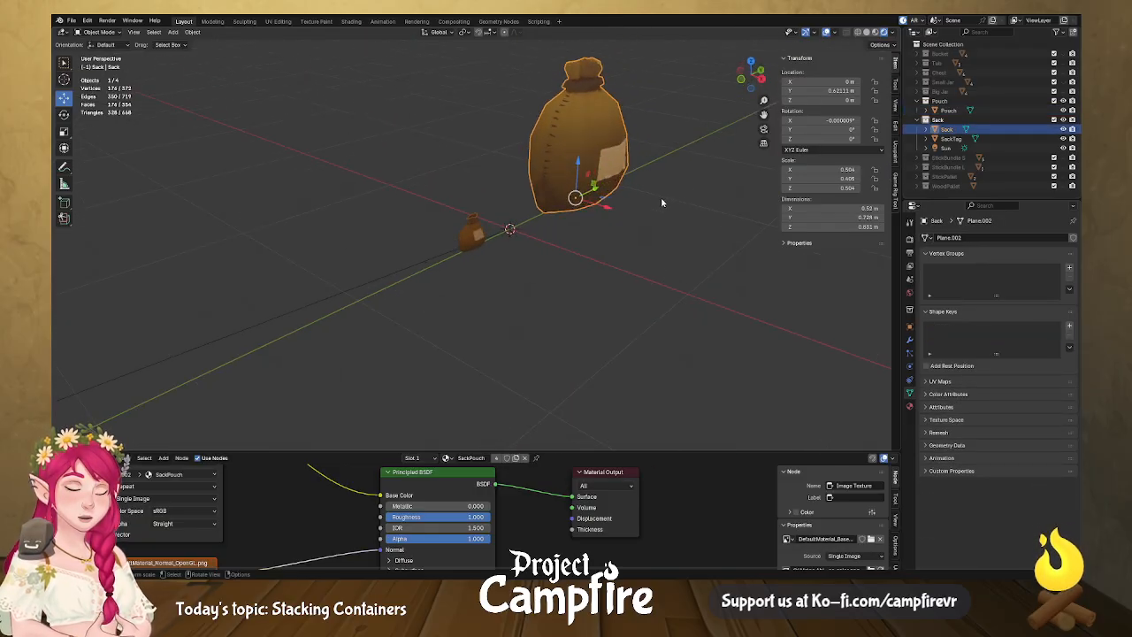
{"action": "scroll", "coordinate": [680, 176], "scroll_direction": "down", "scroll_amount": 3}
{"action": "scroll", "coordinate": [626, 171], "scroll_direction": "up", "scroll_amount": 5}
{"action": "middle_click_drag", "start_coordinate": [648, 212], "coordinate": [469, 320]}
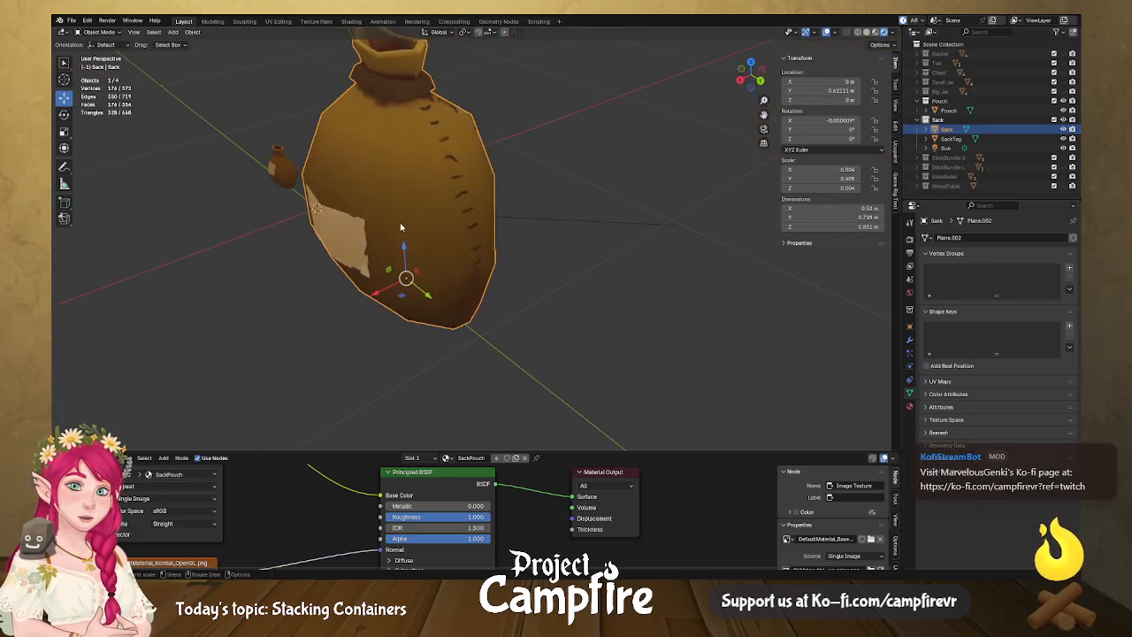
{"action": "left_click", "coordinate": [337, 250], "text": "shift"}
{"action": "left_click", "coordinate": [452, 213], "text": "shift"}
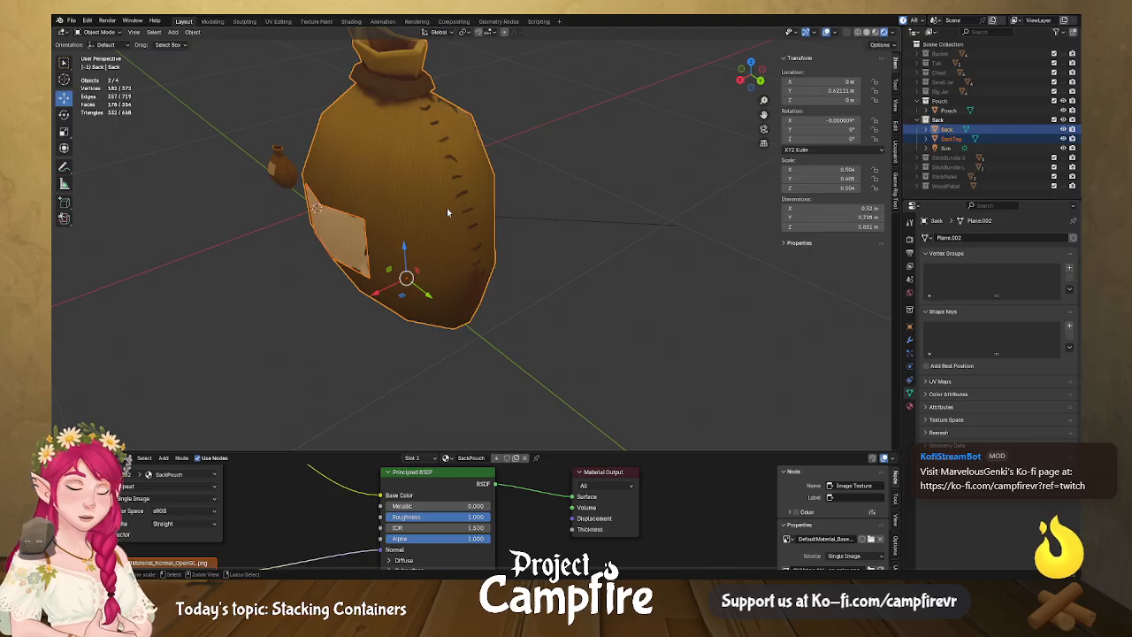
{"action": "key", "text": "ctrl+j"}
Add a Basis shape key and a second key named Open to the sack, with Open's value at 1.
{"action": "middle_click_drag", "start_coordinate": [482, 219], "coordinate": [518, 225]}
{"action": "scroll", "coordinate": [478, 220], "scroll_direction": "up", "scroll_amount": 4}
{"action": "scroll", "coordinate": [518, 225], "scroll_direction": "down", "scroll_amount": 3}
{"action": "middle_click_drag", "start_coordinate": [442, 221], "coordinate": [524, 256]}
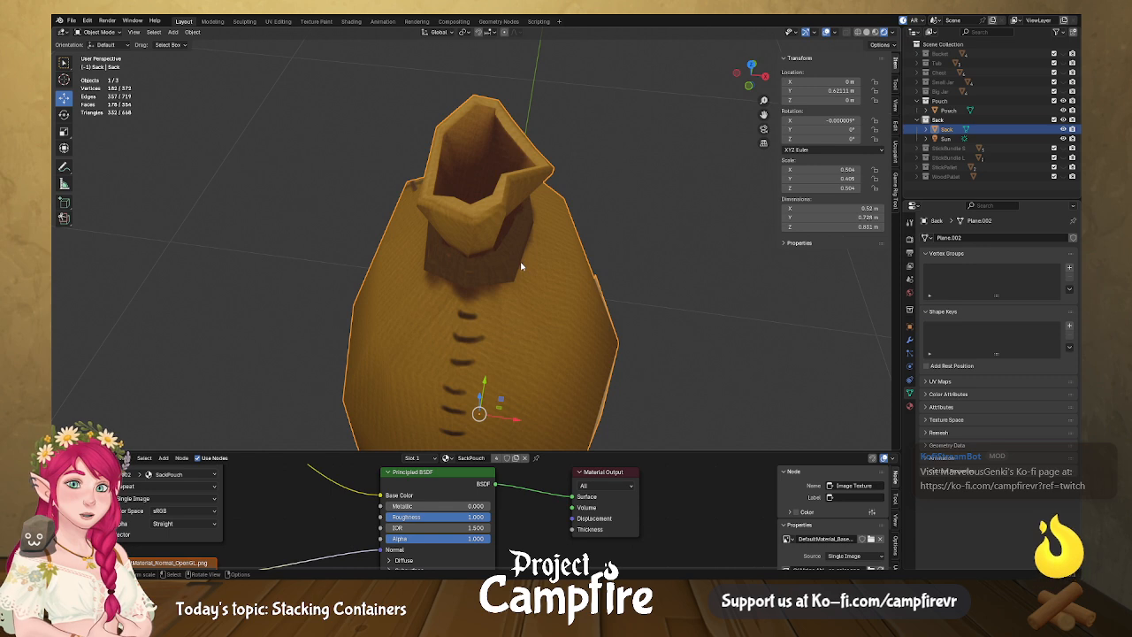
{"action": "left_click", "coordinate": [1069, 326]}
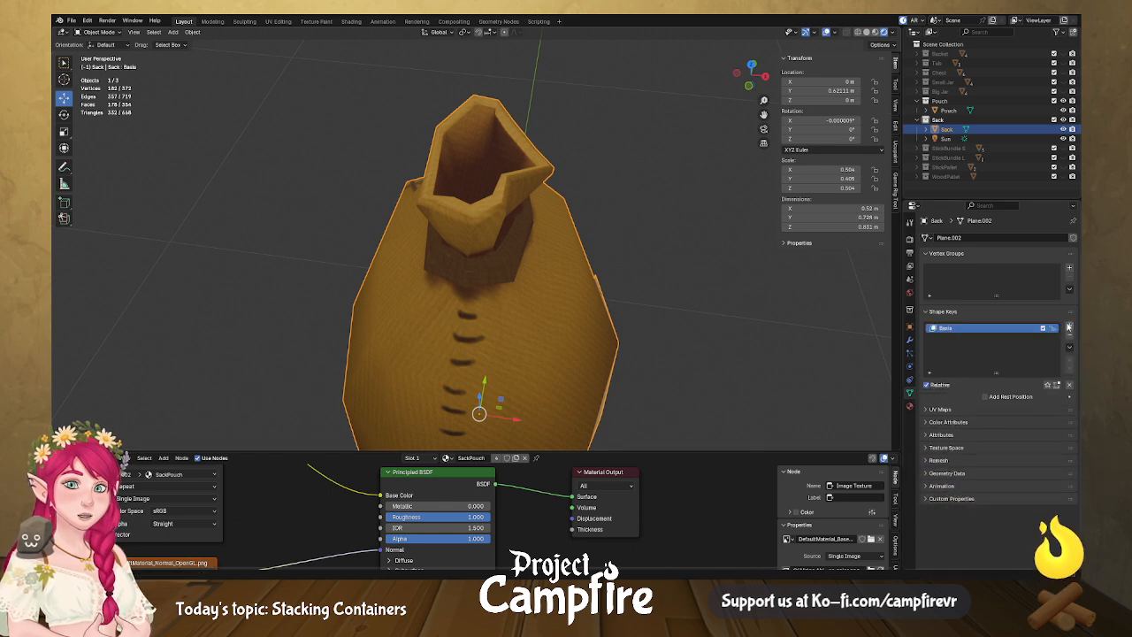
{"action": "left_click", "coordinate": [1070, 328]}
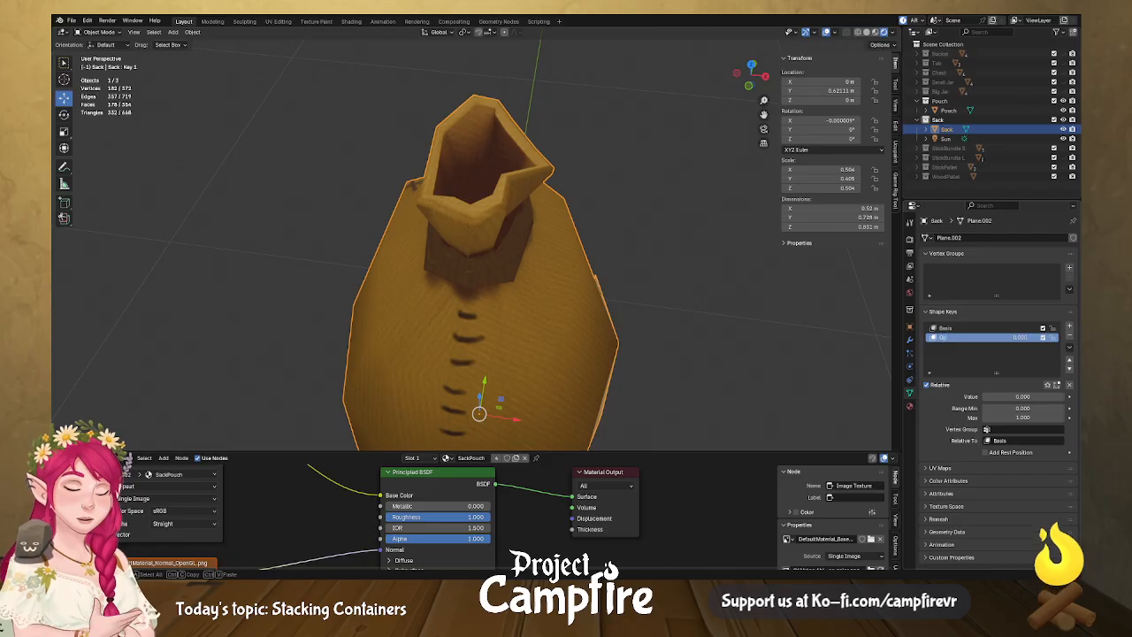
{"action": "key", "text": "Return"}
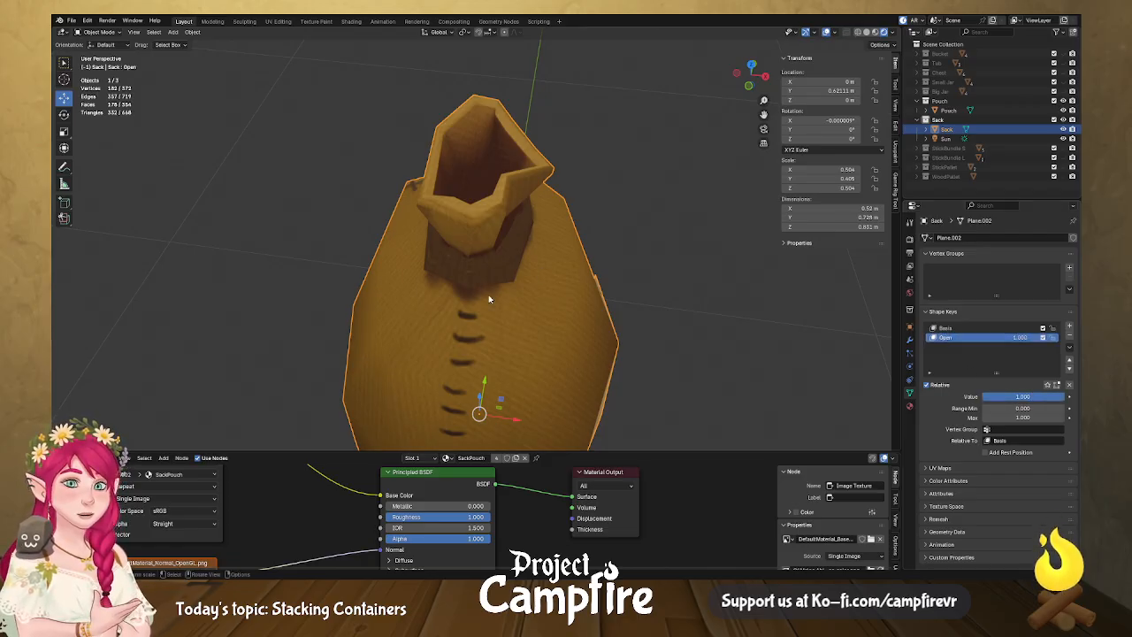
In Edit Mode, pull the side vertex of the sack's neck outward along X to about 0.27 m, using proportional editing with a radius of about 0.149 m.
{"action": "key", "text": "Tab"}
{"action": "middle_click_drag", "start_coordinate": [516, 307], "coordinate": [426, 139]}
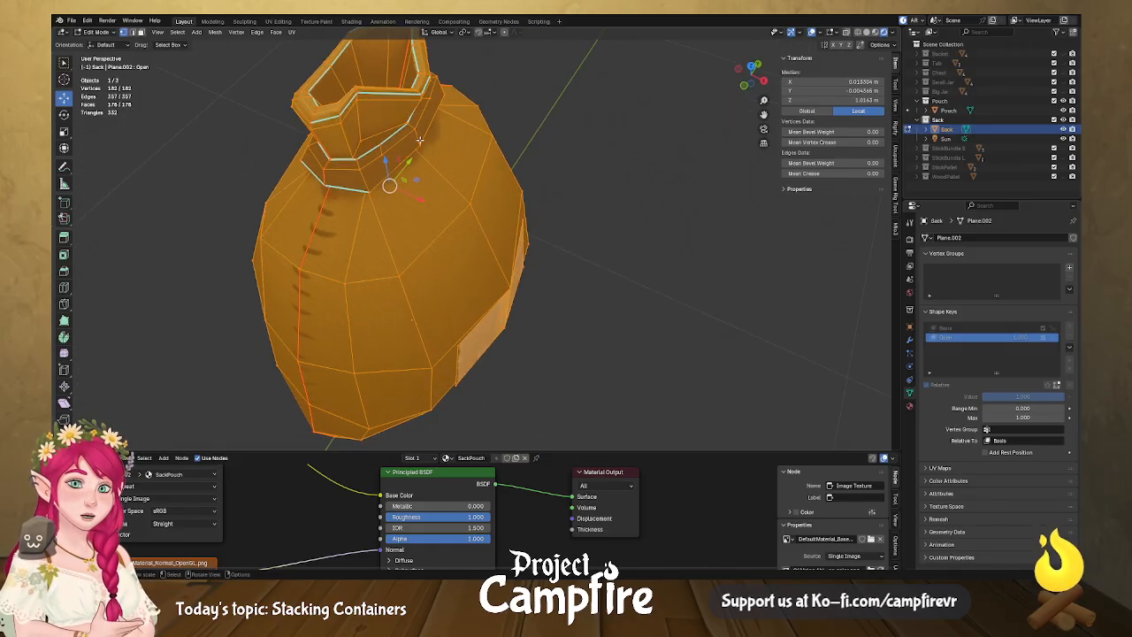
{"action": "left_click", "coordinate": [421, 135]}
{"action": "scroll", "coordinate": [453, 152], "scroll_direction": "up", "scroll_amount": 2}
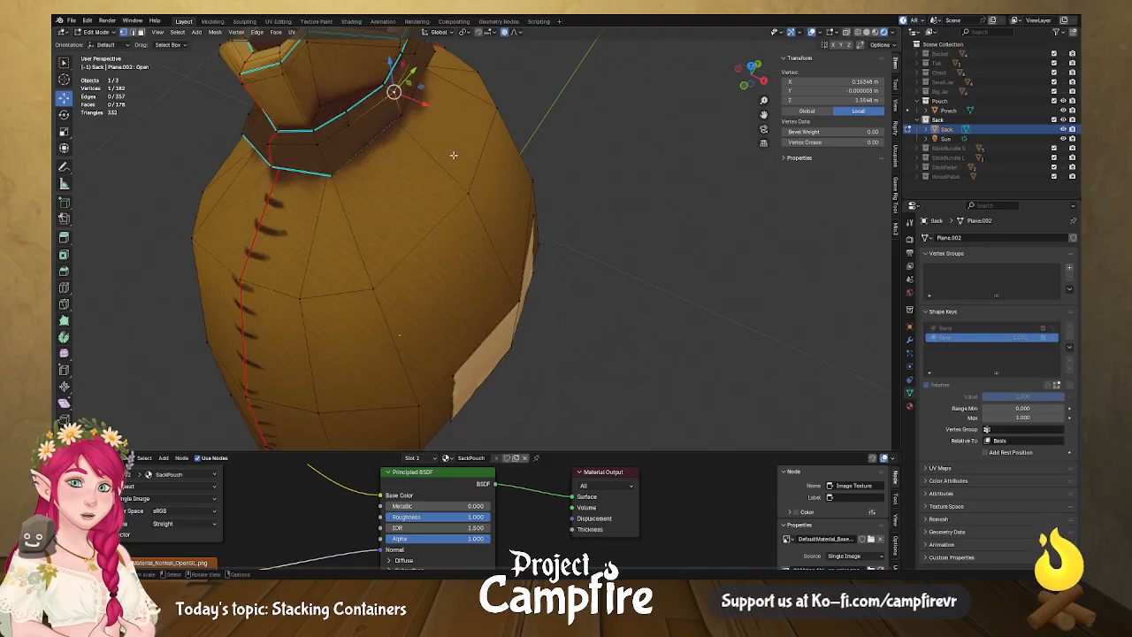
{"action": "middle_click_drag", "start_coordinate": [453, 152], "coordinate": [462, 172]}
{"action": "key", "text": "g"}
{"action": "key", "text": "x"}
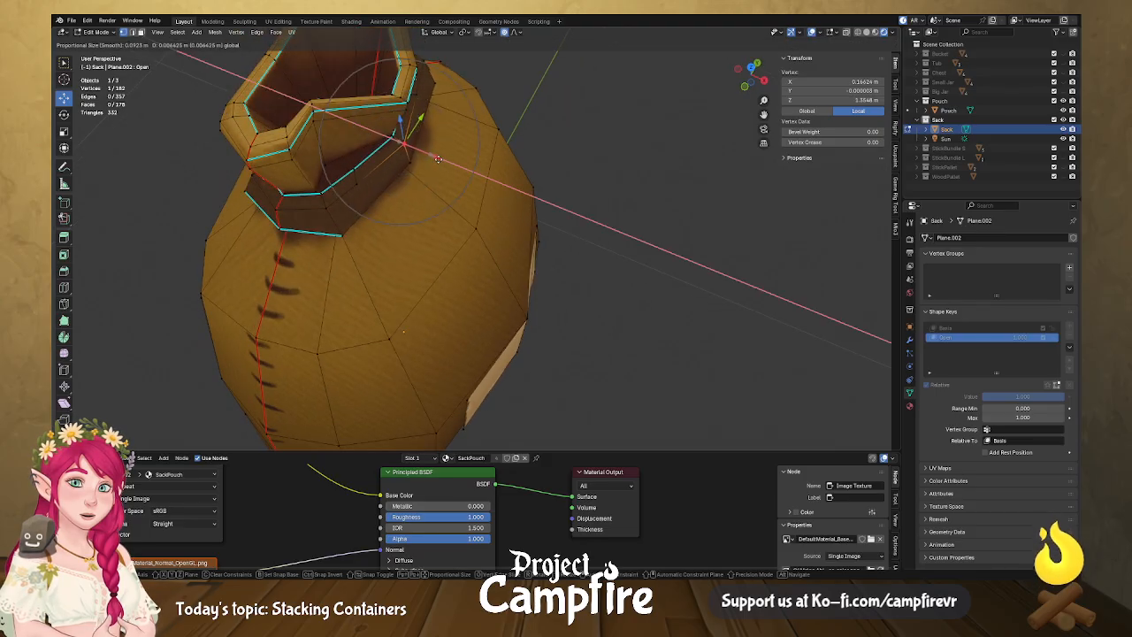
{"action": "scroll", "coordinate": [446, 163], "scroll_direction": "down", "scroll_amount": 11}
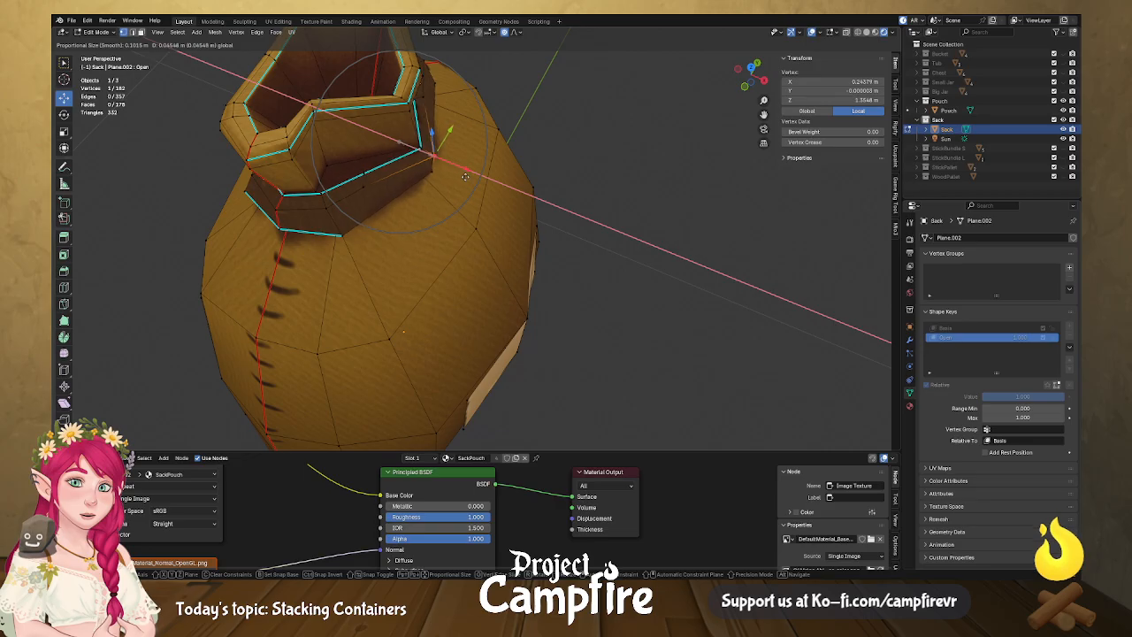
{"action": "scroll", "coordinate": [465, 176], "scroll_direction": "down", "scroll_amount": 4}
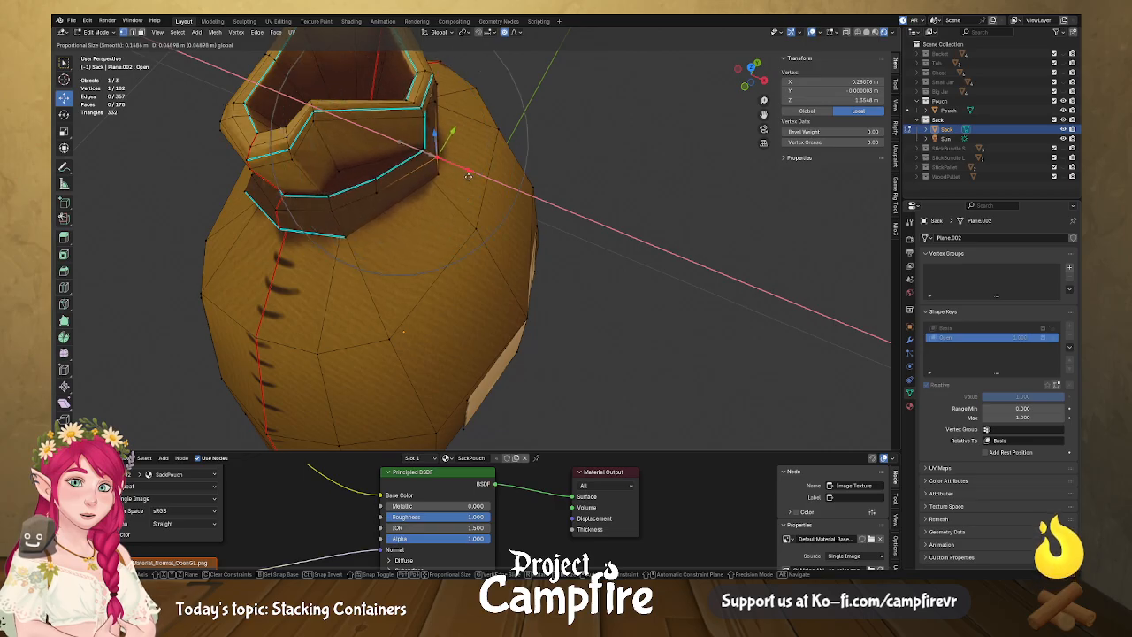
{"action": "left_click", "coordinate": [478, 181]}
Lower the same neck vertex along Z by about 0.008 m with proportional editing.
{"action": "scroll", "coordinate": [489, 187], "scroll_direction": "up", "scroll_amount": 2}
{"action": "mouse_move", "coordinate": [488, 187]}
{"action": "middle_mouse_down"}
{"action": "mouse_move", "coordinate": [516, 251]}
{"action": "mouse_move", "coordinate": [505, 177]}
{"action": "middle_mouse_up"}
{"action": "scroll", "coordinate": [504, 211], "scroll_direction": "down", "scroll_amount": 2}
{"action": "middle_click_drag", "start_coordinate": [513, 136], "coordinate": [479, 230]}
{"action": "key", "text": "g"}
{"action": "key", "text": "z"}
{"action": "left_click", "coordinate": [476, 95]}
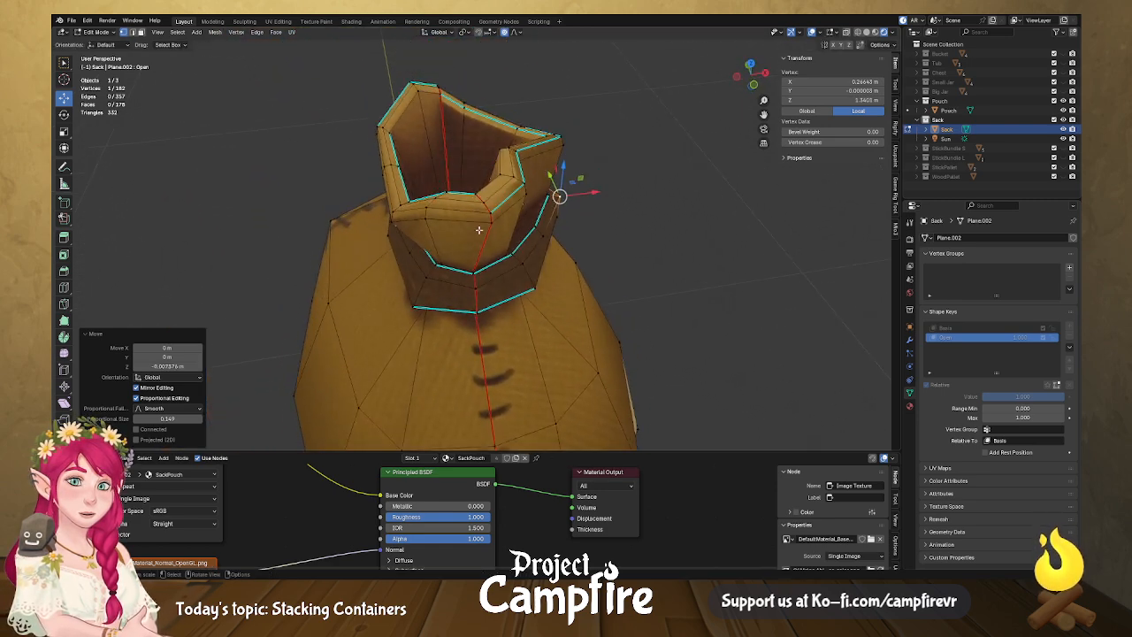
Pull the two neck vertices flanking the negative Y seam outward in the XY plane with proportional editing.
{"action": "left_click", "coordinate": [524, 262]}
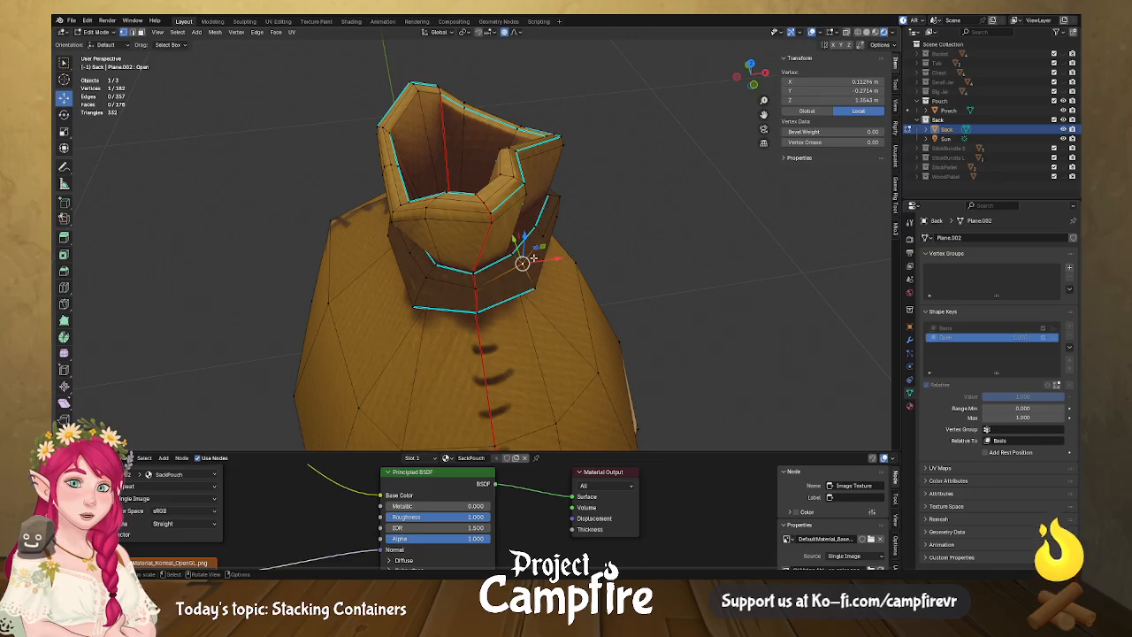
{"action": "key", "text": "g"}
{"action": "key", "text": "shift+z"}
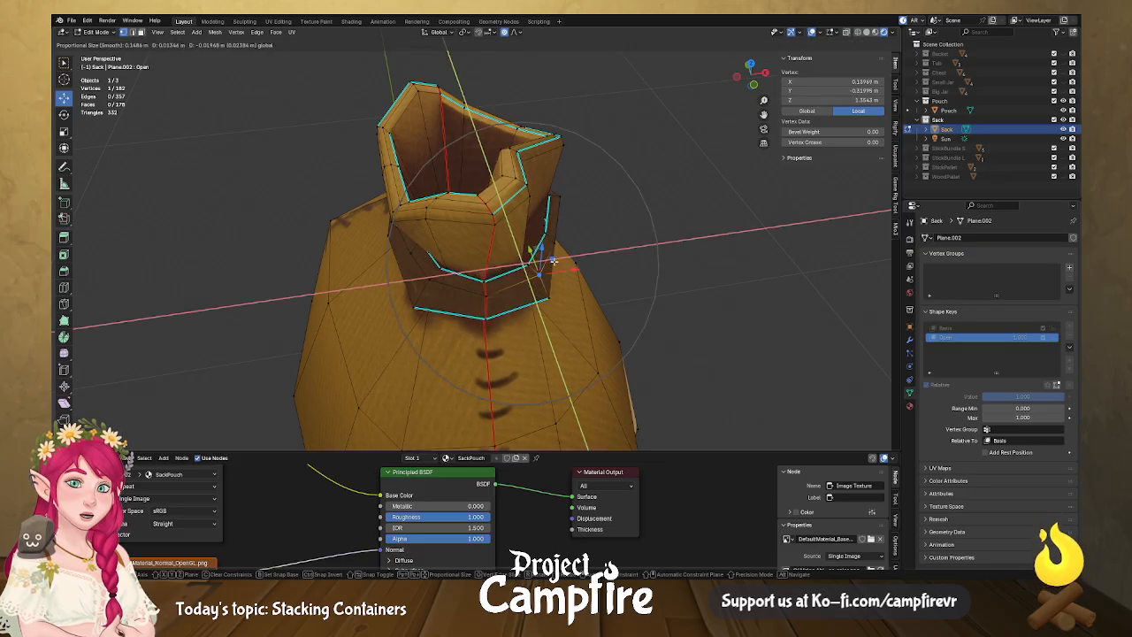
{"action": "left_click", "coordinate": [437, 271]}
{"action": "left_click", "coordinate": [443, 268]}
{"action": "middle_click_drag", "start_coordinate": [459, 262], "coordinate": [543, 321]}
{"action": "key", "text": "g"}
{"action": "key", "text": "shift+z"}
{"action": "left_click", "coordinate": [482, 329]}
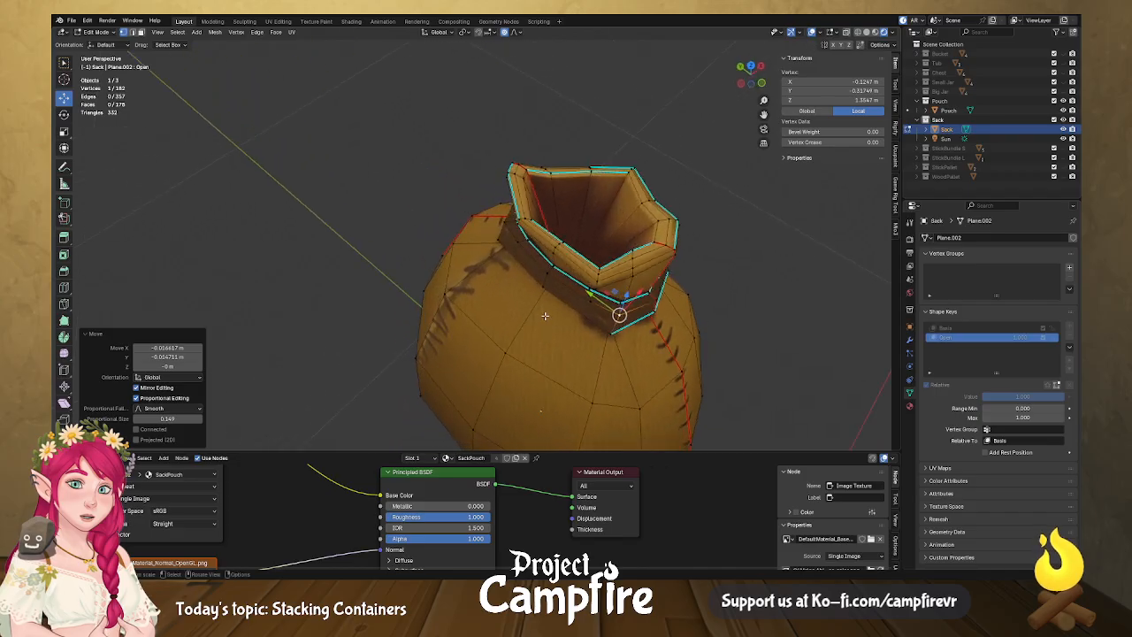
Widen the rest of the neck by moving the negative X side vertex and the adjacent positive Y vertex outward horizontally.
{"action": "left_click", "coordinate": [547, 274]}
{"action": "key", "text": "g"}
{"action": "key", "text": "shift+z"}
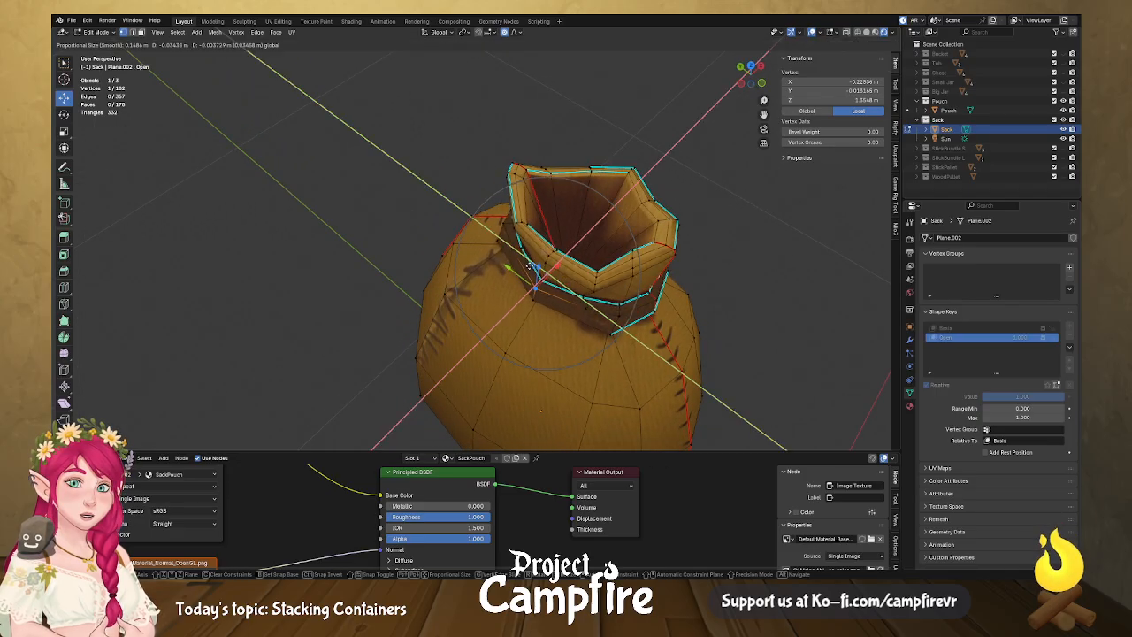
{"action": "left_click", "coordinate": [540, 283]}
{"action": "middle_click_drag", "start_coordinate": [539, 283], "coordinate": [626, 225]}
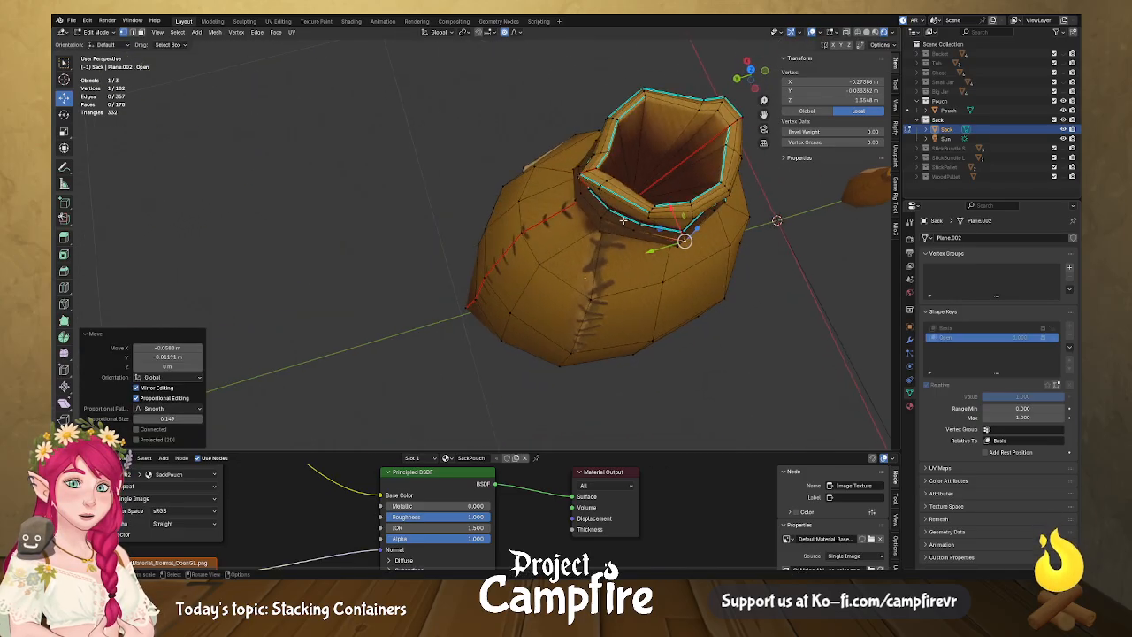
{"action": "left_click", "coordinate": [610, 212]}
{"action": "left_click_drag", "start_coordinate": [586, 199], "coordinate": [587, 211]}
{"action": "middle_click_drag", "start_coordinate": [502, 170], "coordinate": [563, 157]}
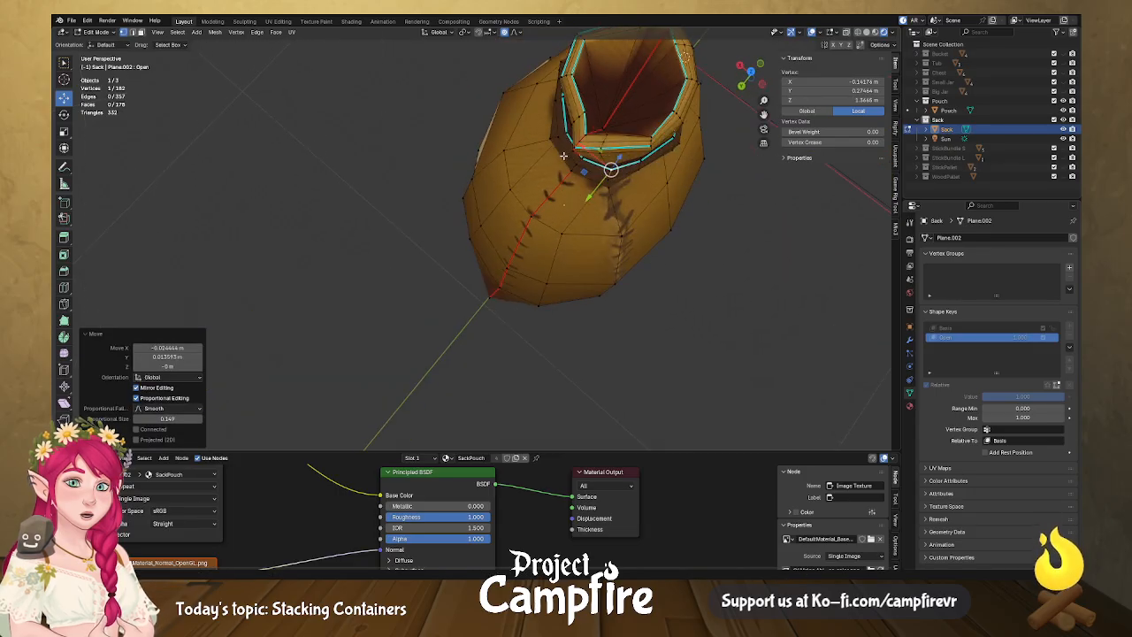
Pull the sack's mouth rim vertices outward in the XY plane with proportional editing, including the one on the positive X, negative Y side.
{"action": "left_click", "coordinate": [567, 135]}
{"action": "left_click_drag", "start_coordinate": [541, 133], "coordinate": [529, 129]}
{"action": "middle_click_drag", "start_coordinate": [529, 128], "coordinate": [493, 174]}
{"action": "left_click", "coordinate": [486, 159]}
{"action": "key", "text": "g"}
{"action": "key", "text": "shift+z"}
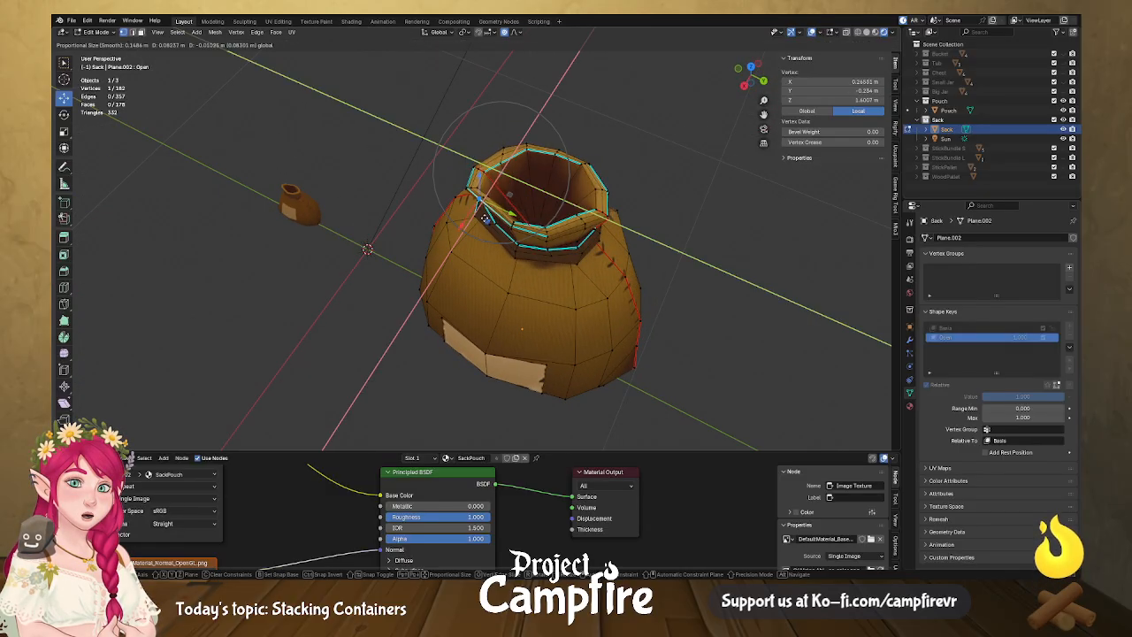
{"action": "left_click", "coordinate": [475, 227]}
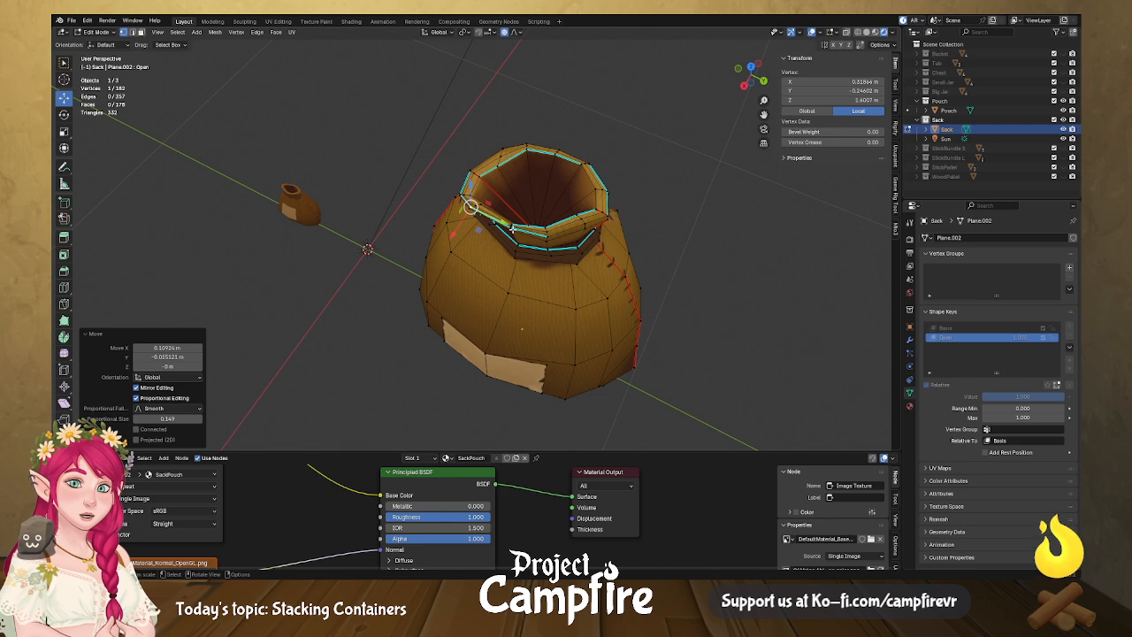
Push the rim vertex on the positive X side and its neighbour toward positive Y outward with proportional editing.
{"action": "left_click", "coordinate": [510, 227]}
{"action": "key", "text": "g"}
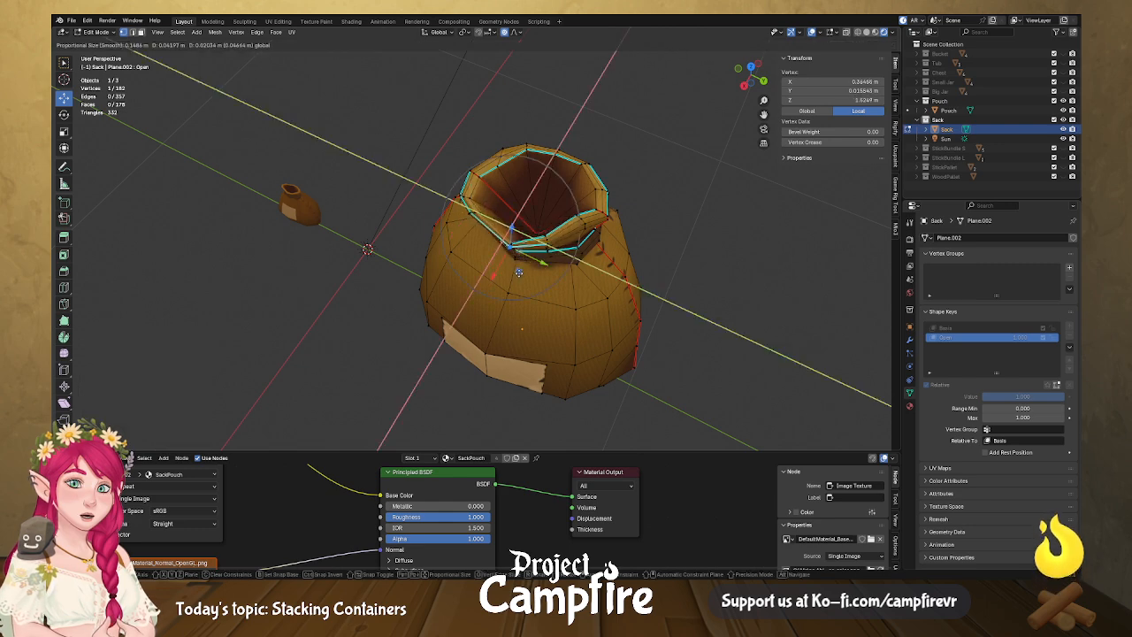
{"action": "left_click", "coordinate": [575, 232]}
{"action": "left_click", "coordinate": [585, 224]}
{"action": "left_click_drag", "start_coordinate": [596, 246], "coordinate": [608, 284]}
{"action": "middle_click_drag", "start_coordinate": [573, 299], "coordinate": [594, 265]}
Widen the rim from the negative Y side round to the negative X side by moving its vertices outward horizontally.
{"action": "left_click", "coordinate": [468, 237]}
{"action": "middle_click_drag", "start_coordinate": [468, 237], "coordinate": [462, 240]}
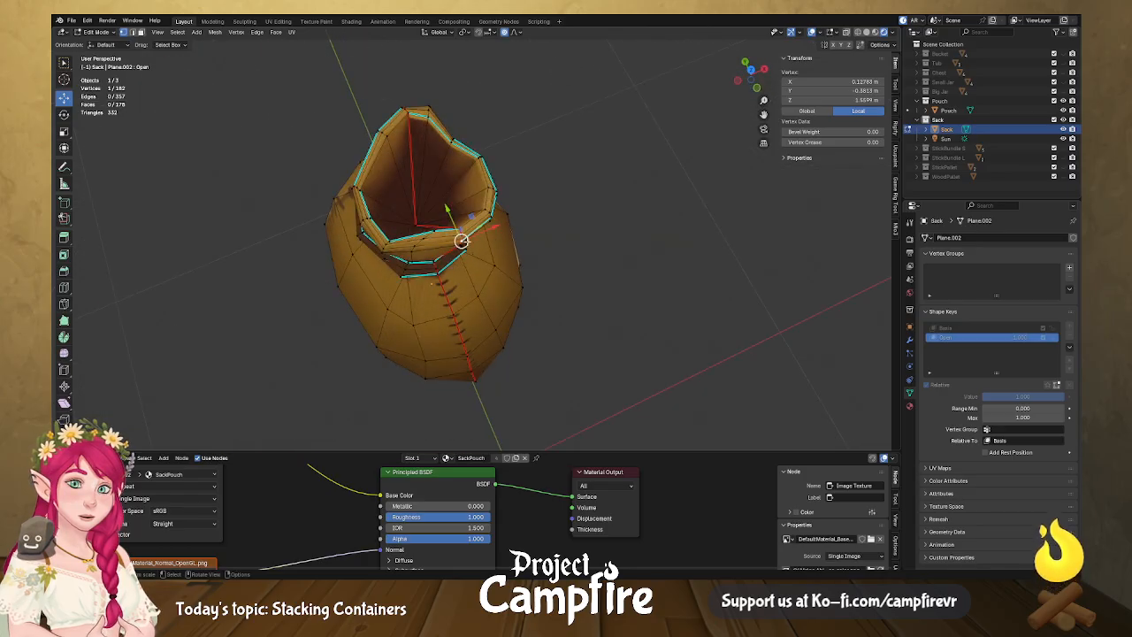
{"action": "left_click_drag", "start_coordinate": [471, 217], "coordinate": [428, 252]}
{"action": "left_click", "coordinate": [422, 245]}
{"action": "middle_click_drag", "start_coordinate": [349, 297], "coordinate": [400, 257]}
{"action": "left_click", "coordinate": [386, 261]}
{"action": "left_click_drag", "start_coordinate": [382, 239], "coordinate": [367, 263]}
{"action": "middle_click_drag", "start_coordinate": [373, 263], "coordinate": [549, 259]}
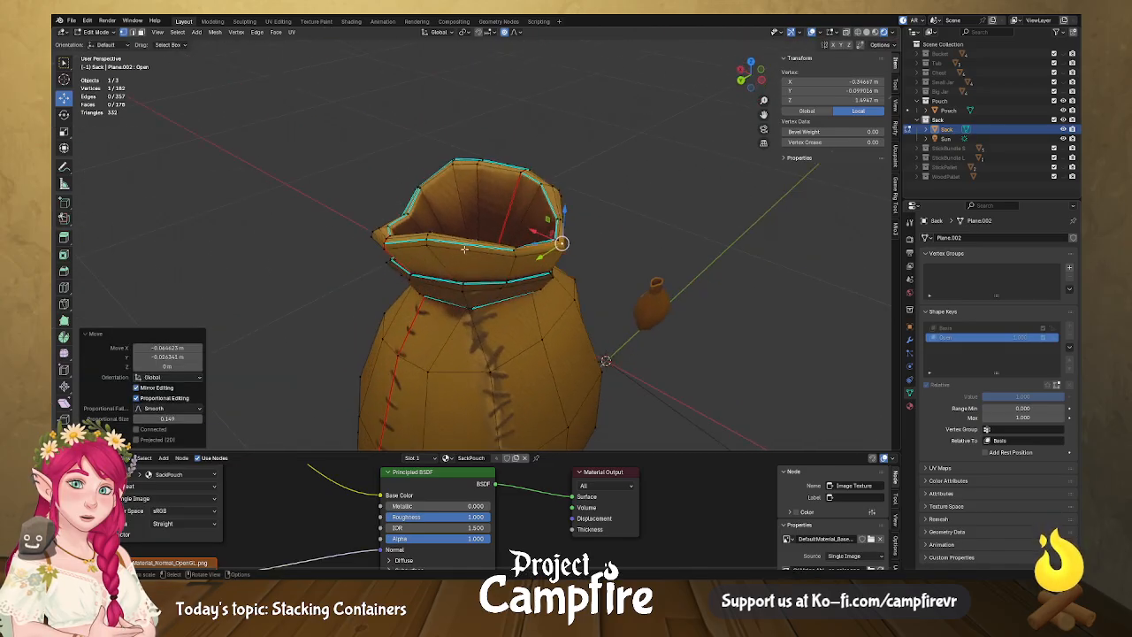
Move the remaining rim vertices on the negative X, positive Y side outward to round off the mouth opening.
{"action": "left_click", "coordinate": [429, 240]}
{"action": "middle_click_drag", "start_coordinate": [429, 240], "coordinate": [518, 295]}
{"action": "left_click_drag", "start_coordinate": [488, 309], "coordinate": [571, 304]}
{"action": "left_click", "coordinate": [580, 292]}
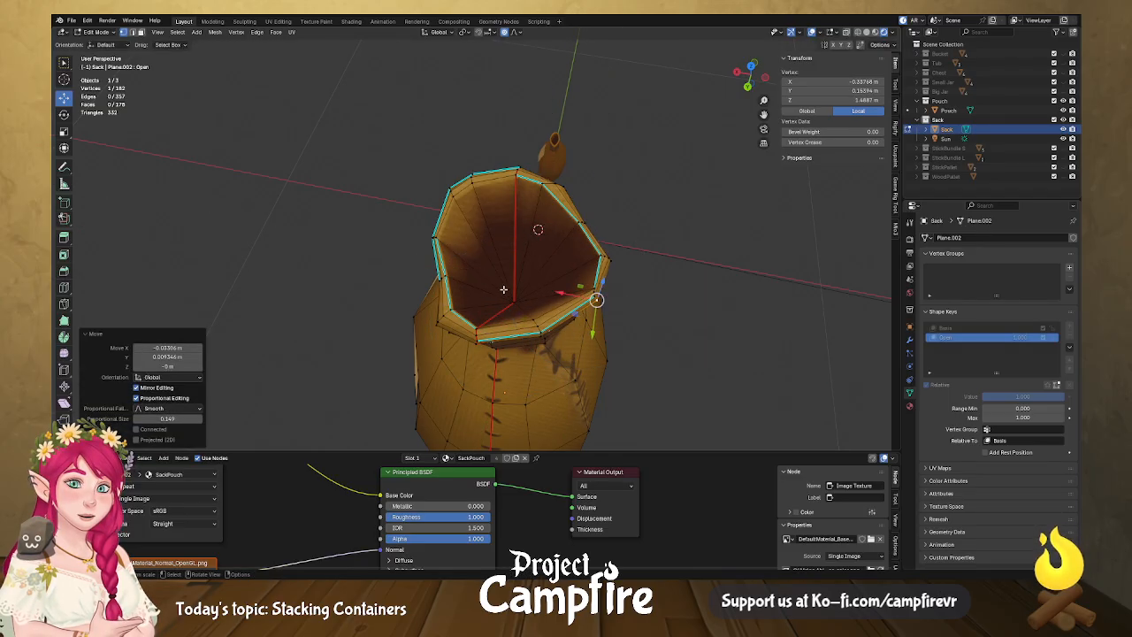
{"action": "middle_click_drag", "start_coordinate": [477, 294], "coordinate": [512, 278]}
{"action": "left_click", "coordinate": [483, 264]}
{"action": "left_click_drag", "start_coordinate": [470, 285], "coordinate": [464, 290]}
Select adjacent pairs of high rim vertices around the mouth and lower them along Z to even out the rim.
{"action": "middle_click_drag", "start_coordinate": [550, 292], "coordinate": [451, 189]}
{"action": "left_click", "coordinate": [434, 182], "text": "shift"}
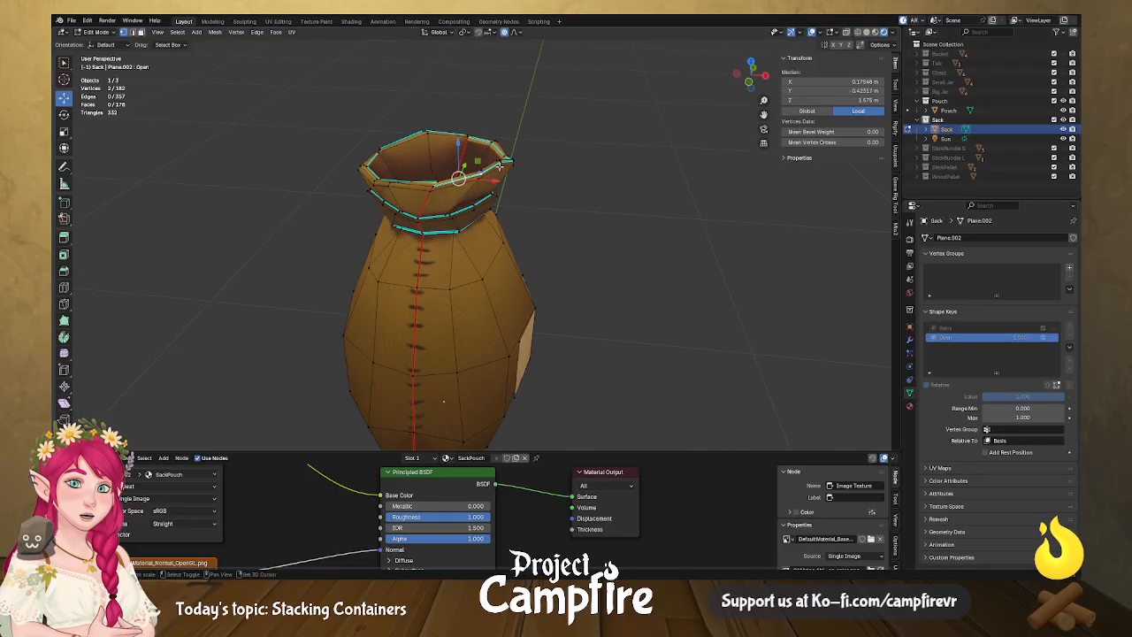
{"action": "left_click_drag", "start_coordinate": [492, 141], "coordinate": [492, 159]}
{"action": "left_click", "coordinate": [426, 132]}
{"action": "left_click", "coordinate": [363, 168], "text": "shift"}
{"action": "left_click_drag", "start_coordinate": [385, 124], "coordinate": [393, 169]}
{"action": "left_click", "coordinate": [390, 190]}
{"action": "middle_click_drag", "start_coordinate": [393, 169], "coordinate": [497, 282]}
Move the neck vertex near the negative Y seam about 0.046 m along X and lower it about 0.032 m with a 0.032 proportional size.
{"action": "left_click", "coordinate": [455, 211]}
{"action": "scroll", "coordinate": [467, 204], "scroll_direction": "up", "scroll_amount": 7}
{"action": "key", "text": "alt+a"}
{"action": "middle_click_drag", "start_coordinate": [467, 211], "coordinate": [548, 236]}
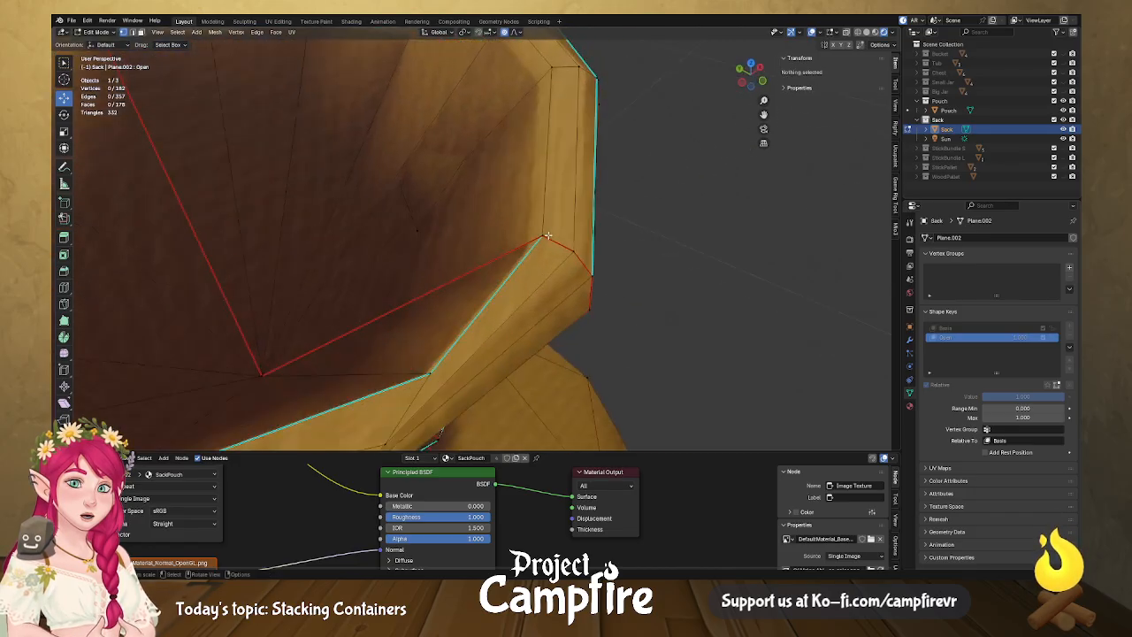
{"action": "left_click", "coordinate": [429, 372]}
{"action": "middle_click_drag", "start_coordinate": [429, 372], "coordinate": [421, 333]}
{"action": "left_click_drag", "start_coordinate": [442, 206], "coordinate": [475, 185]}
{"action": "scroll", "coordinate": [482, 194], "scroll_direction": "down", "scroll_amount": 5}
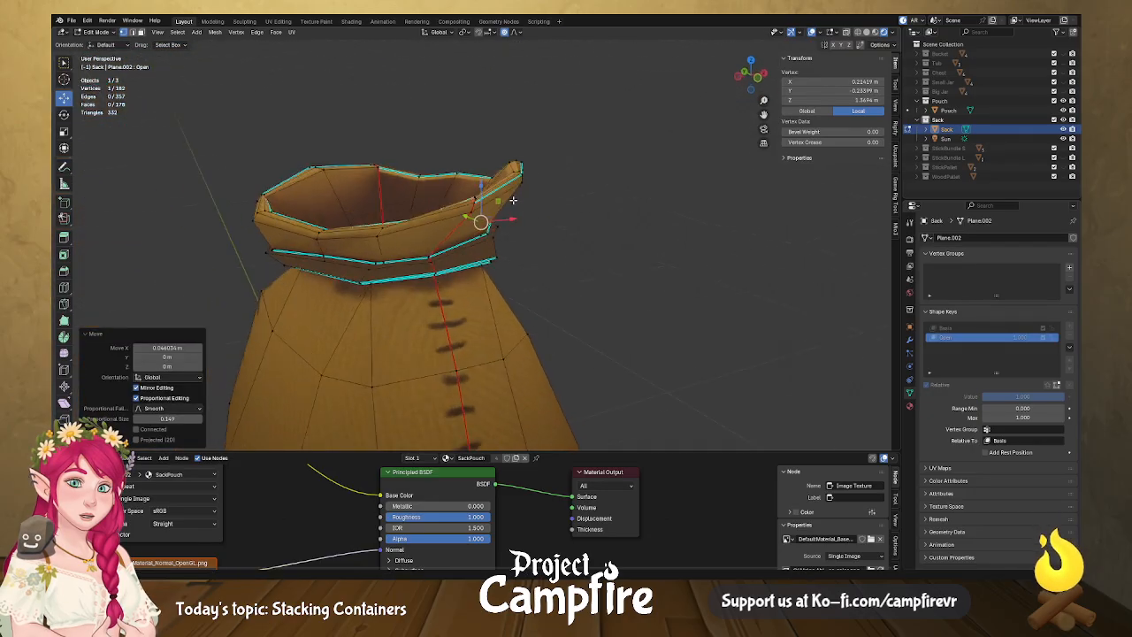
{"action": "mouse_move", "coordinate": [490, 202]}
{"action": "middle_mouse_down"}
{"action": "mouse_move", "coordinate": [484, 232]}
{"action": "mouse_move", "coordinate": [505, 216]}
{"action": "middle_mouse_up"}
{"action": "left_click_drag", "start_coordinate": [485, 195], "coordinate": [485, 192]}
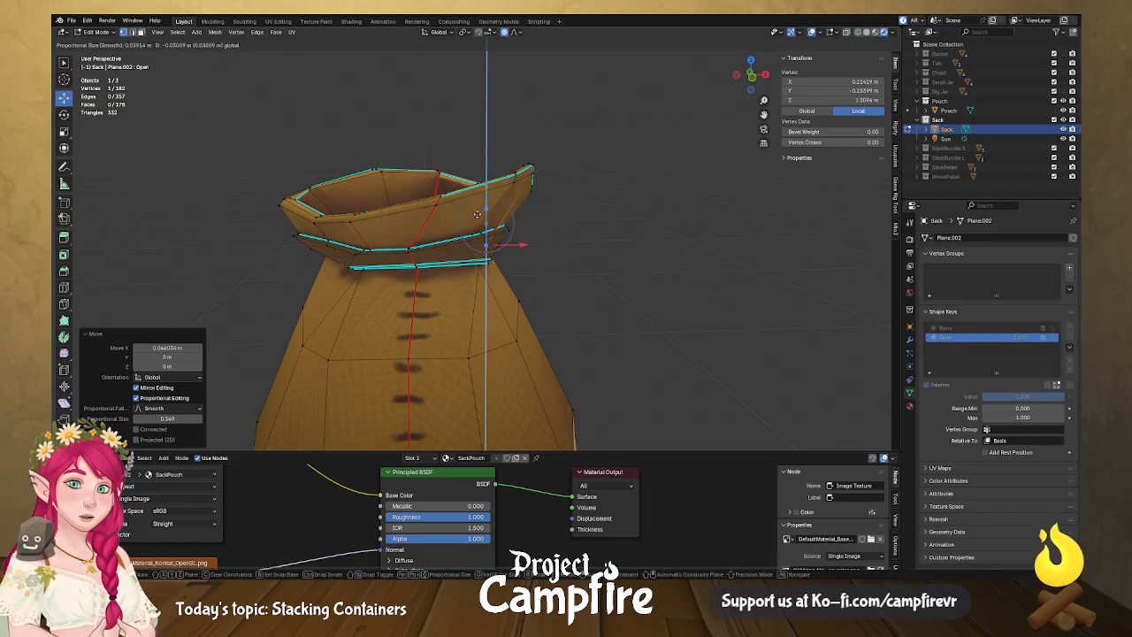
{"action": "left_click_drag", "start_coordinate": [477, 214], "coordinate": [487, 245]}
Add a 2 m plane to the sack mesh and divide it into quarters with two crossing centred loop cuts.
{"action": "middle_click_drag", "start_coordinate": [487, 245], "coordinate": [587, 300]}
{"action": "scroll", "coordinate": [364, 256], "scroll_direction": "down", "scroll_amount": 3}
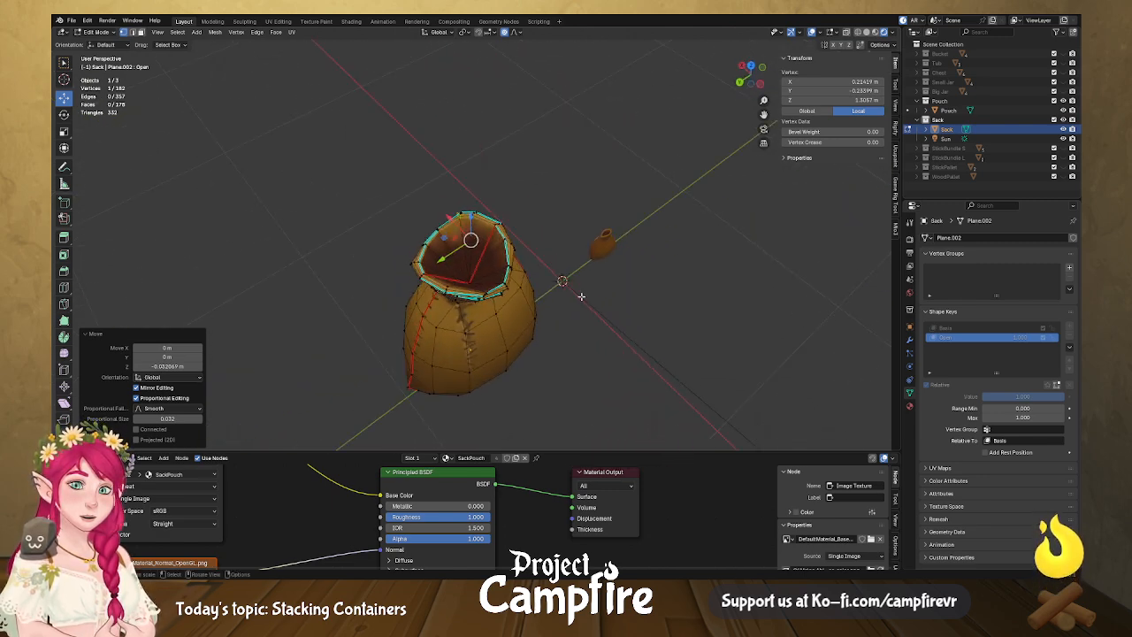
{"action": "key", "text": "shift+a"}
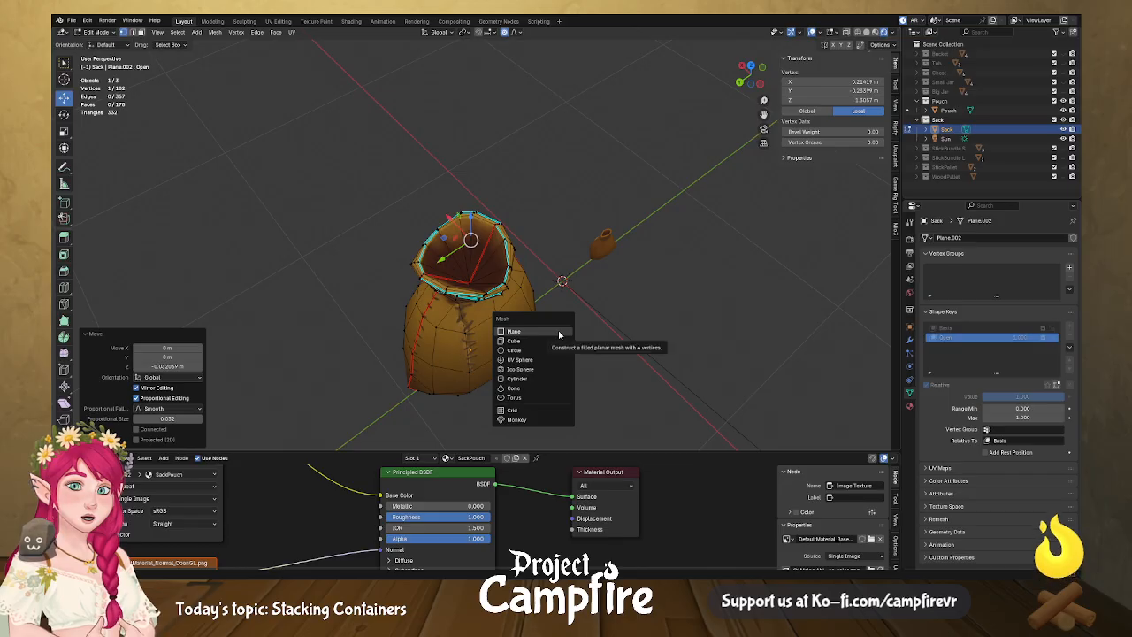
{"action": "left_click", "coordinate": [558, 331]}
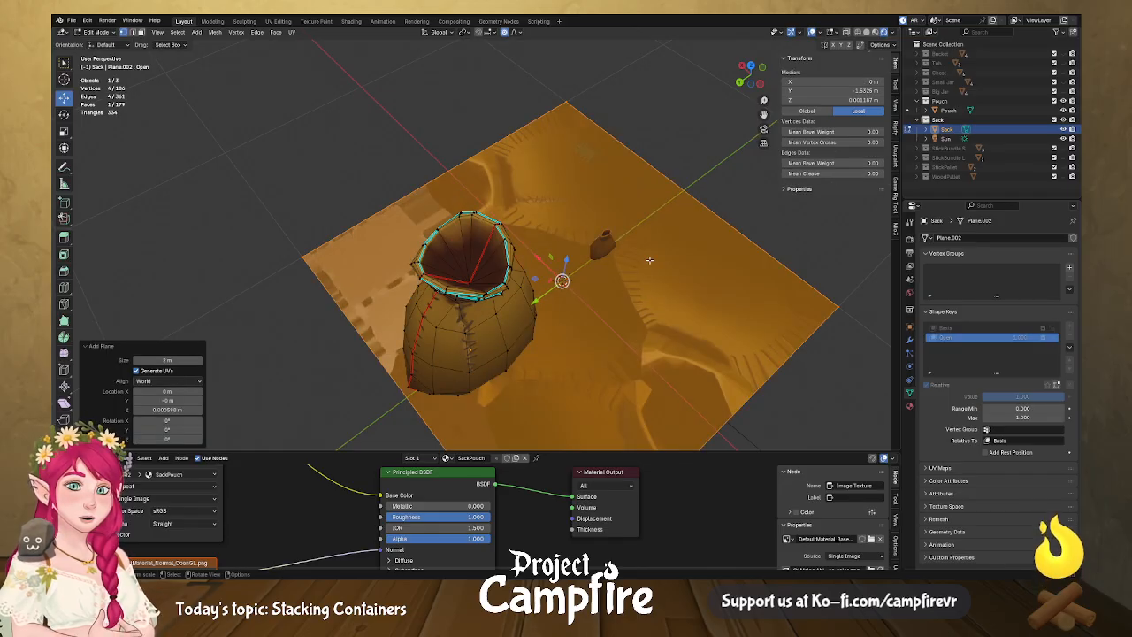
{"action": "key", "text": "ctrl+r"}
{"action": "left_click", "coordinate": [691, 188]}
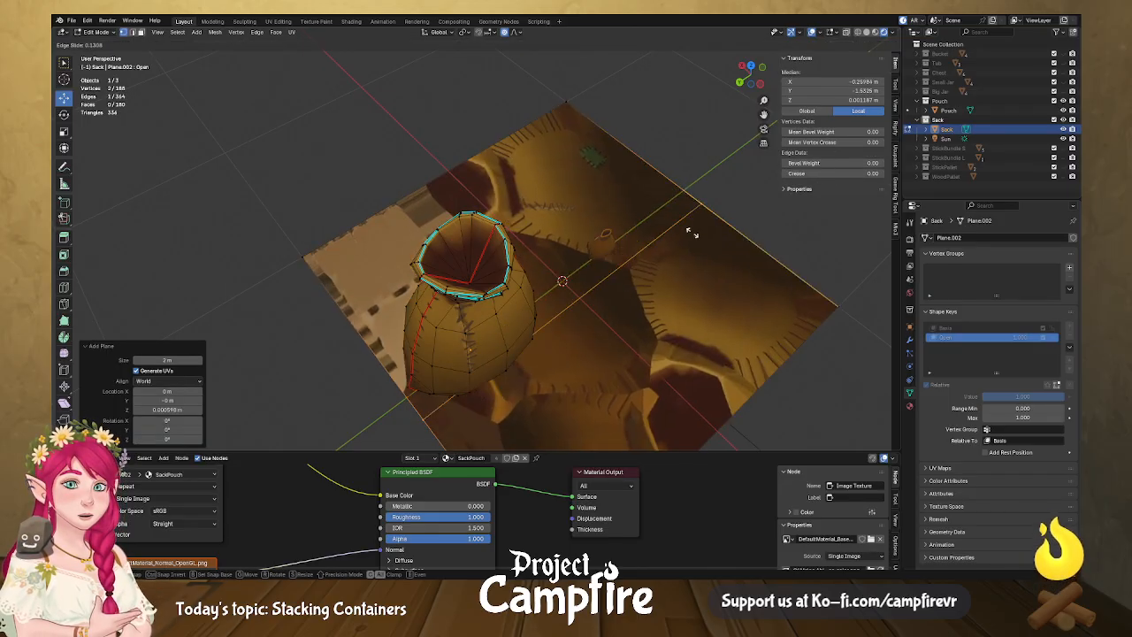
{"action": "left_click", "coordinate": [645, 253]}
{"action": "key", "text": "ctrl+r"}
{"action": "left_click", "coordinate": [698, 381]}
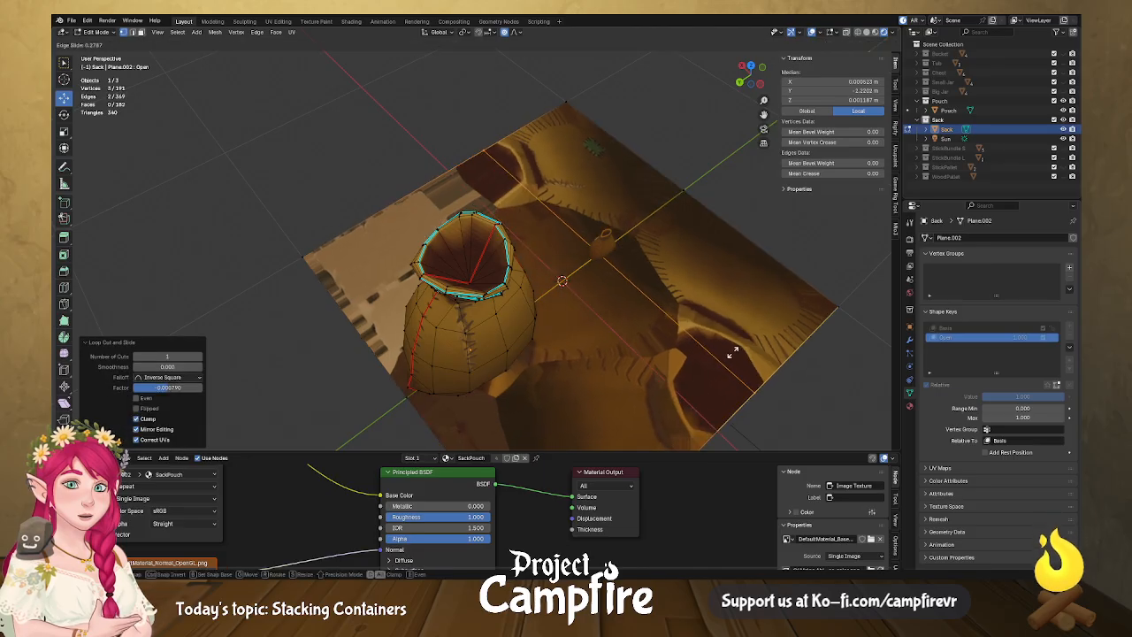
{"action": "left_click", "coordinate": [705, 394]}
Move the plane's four corner vertices inward so that its outline forms an octagon.
{"action": "middle_click_drag", "start_coordinate": [705, 393], "coordinate": [650, 393]}
{"action": "scroll", "coordinate": [650, 393], "scroll_direction": "down", "scroll_amount": 3}
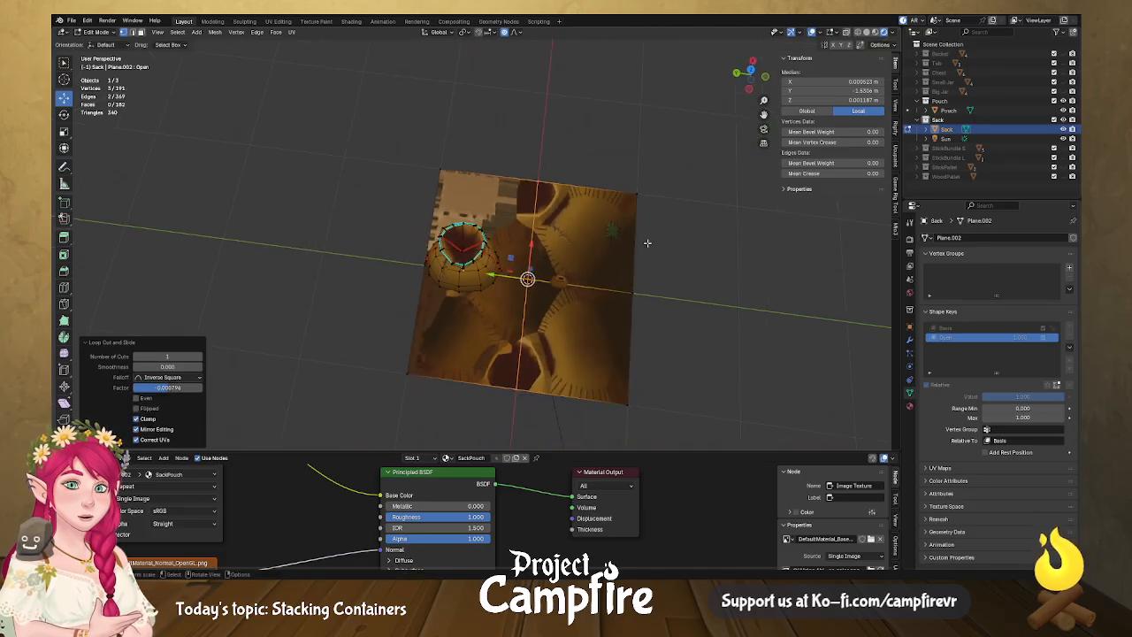
{"action": "left_click", "coordinate": [637, 194]}
{"action": "left_click_drag", "start_coordinate": [621, 174], "coordinate": [595, 195]}
{"action": "left_click", "coordinate": [438, 172]}
{"action": "left_click_drag", "start_coordinate": [429, 159], "coordinate": [469, 202]}
{"action": "left_click", "coordinate": [409, 371]}
{"action": "left_click_drag", "start_coordinate": [392, 353], "coordinate": [437, 338]}
{"action": "left_click", "coordinate": [625, 403]}
{"action": "left_click_drag", "start_coordinate": [612, 383], "coordinate": [577, 345]}
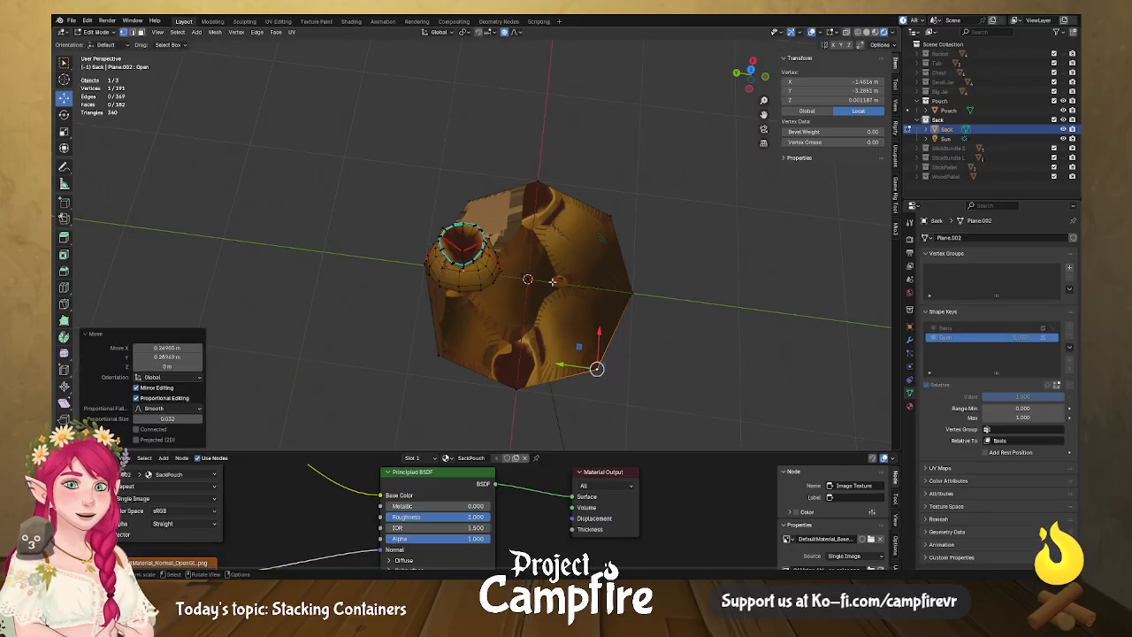
Select the whole linked plane, move it over the sack's opening without proportional editing, and scale it to 0.172.
{"action": "left_click", "coordinate": [629, 288]}
{"action": "key", "text": "l"}
{"action": "middle_click_drag", "start_coordinate": [665, 322], "coordinate": [532, 257]}
{"action": "left_click_drag", "start_coordinate": [527, 239], "coordinate": [456, 255]}
{"action": "key", "text": "s"}
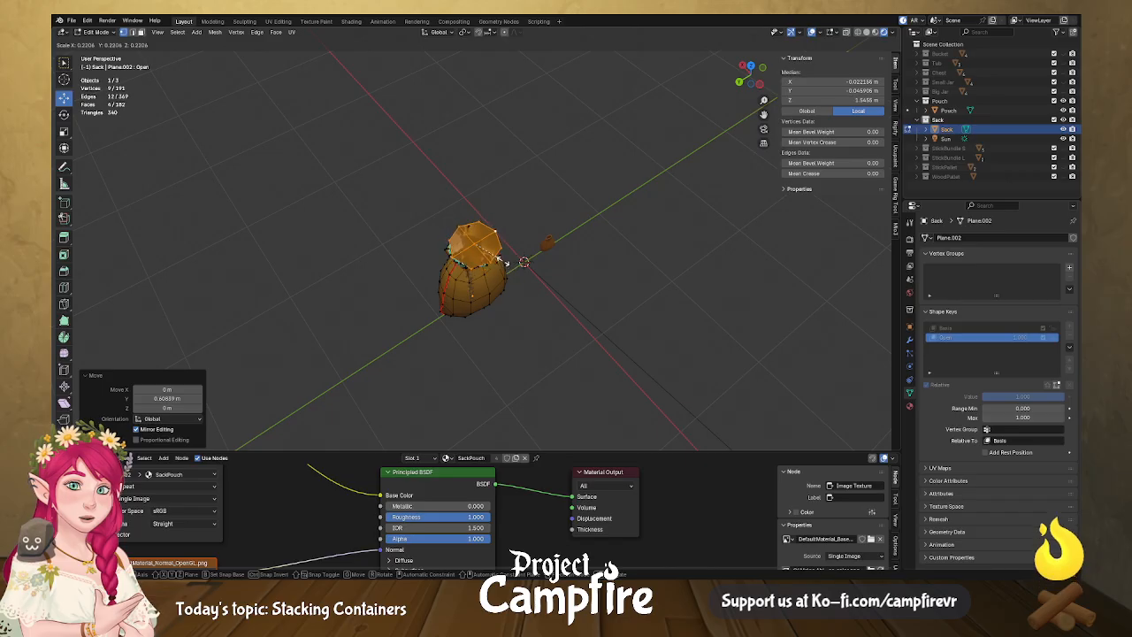
{"action": "left_click", "coordinate": [500, 257]}
Centre the octagonal plane horizontally in the sack's mouth and lower it into the neck.
{"action": "middle_click_drag", "start_coordinate": [500, 256], "coordinate": [566, 256]}
{"action": "scroll", "coordinate": [566, 263], "scroll_direction": "up", "scroll_amount": 4}
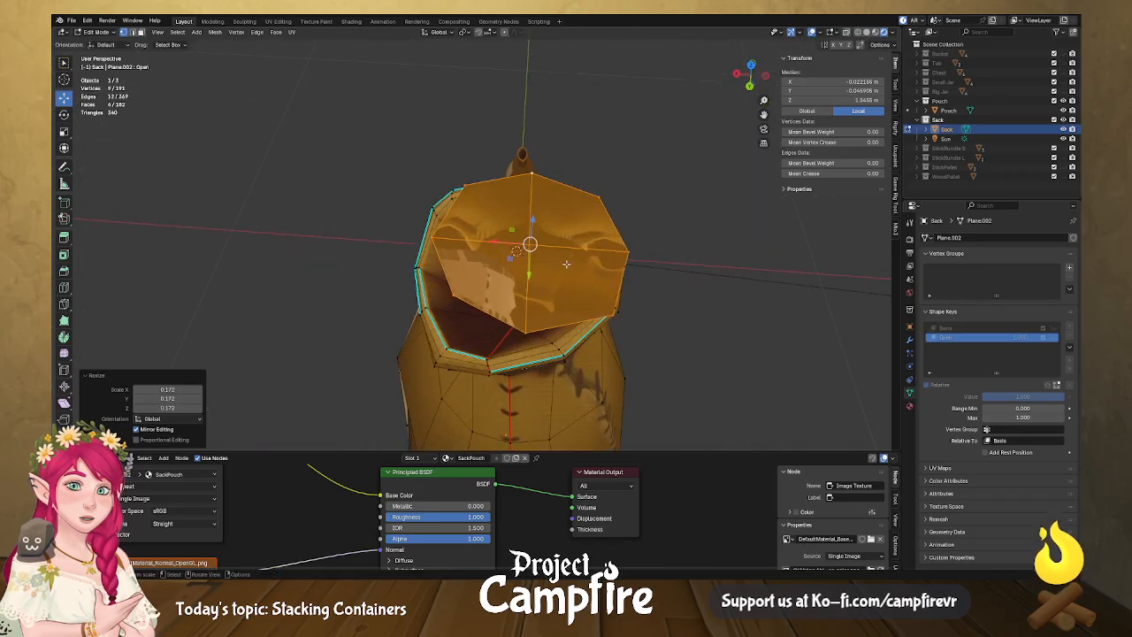
{"action": "left_click_drag", "start_coordinate": [534, 223], "coordinate": [512, 258]}
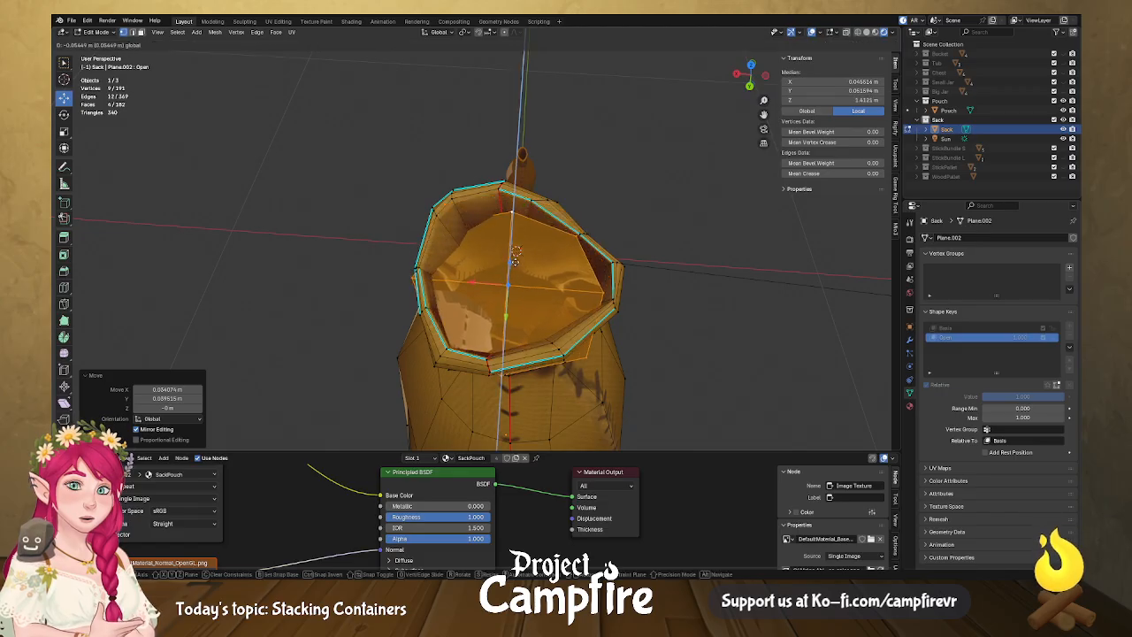
{"action": "left_click_drag", "start_coordinate": [517, 265], "coordinate": [516, 266]}
{"action": "middle_click_drag", "start_coordinate": [516, 266], "coordinate": [562, 189]}
{"action": "left_click_drag", "start_coordinate": [560, 181], "coordinate": [565, 212]}
Move three of the plane's outer vertices horizontally so that they meet the neck's inner wall.
{"action": "middle_click_drag", "start_coordinate": [566, 211], "coordinate": [645, 205]}
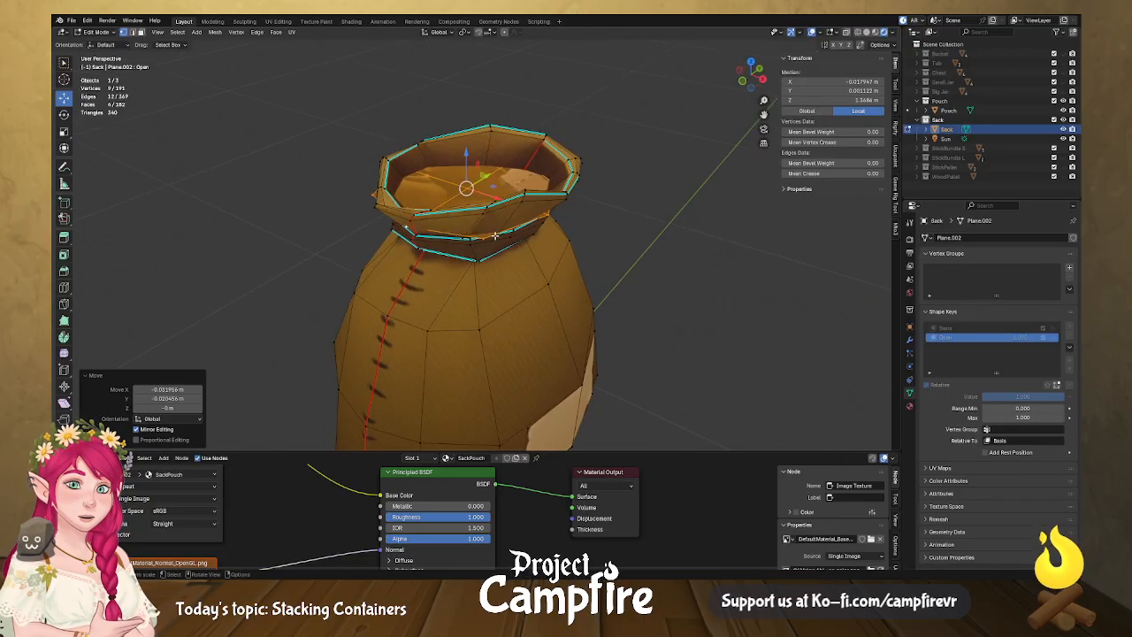
{"action": "left_click", "coordinate": [483, 238]}
{"action": "middle_click_drag", "start_coordinate": [492, 248], "coordinate": [549, 256]}
{"action": "left_click_drag", "start_coordinate": [528, 235], "coordinate": [511, 235]}
{"action": "middle_click_drag", "start_coordinate": [511, 235], "coordinate": [556, 269]}
{"action": "left_click", "coordinate": [547, 249]}
{"action": "left_click_drag", "start_coordinate": [563, 270], "coordinate": [560, 266]}
{"action": "middle_click_drag", "start_coordinate": [560, 265], "coordinate": [464, 240]}
{"action": "middle_click_drag", "start_coordinate": [336, 259], "coordinate": [336, 297]}
{"action": "left_click", "coordinate": [364, 278]}
{"action": "left_click_drag", "start_coordinate": [345, 280], "coordinate": [354, 272]}
Fit the plane's outer vertex on the negative X, negative Y side to the neck wall, undoing the first move.
{"action": "left_click", "coordinate": [430, 295]}
{"action": "middle_click_drag", "start_coordinate": [424, 298], "coordinate": [459, 341]}
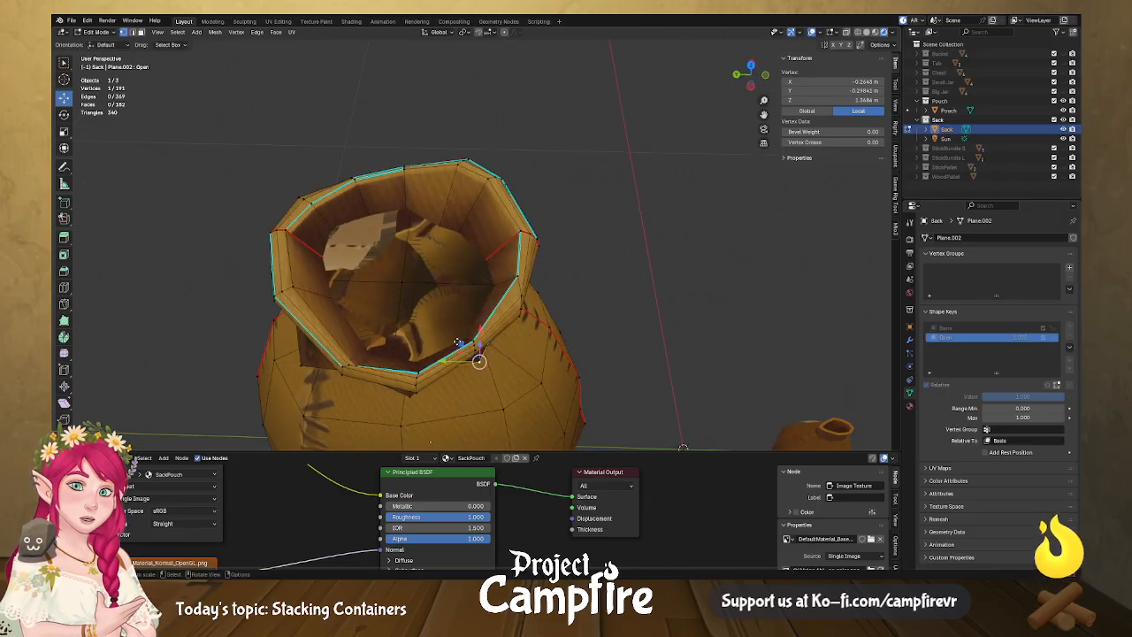
{"action": "left_click_drag", "start_coordinate": [460, 345], "coordinate": [453, 336]}
{"action": "key", "text": "ctrl+z"}
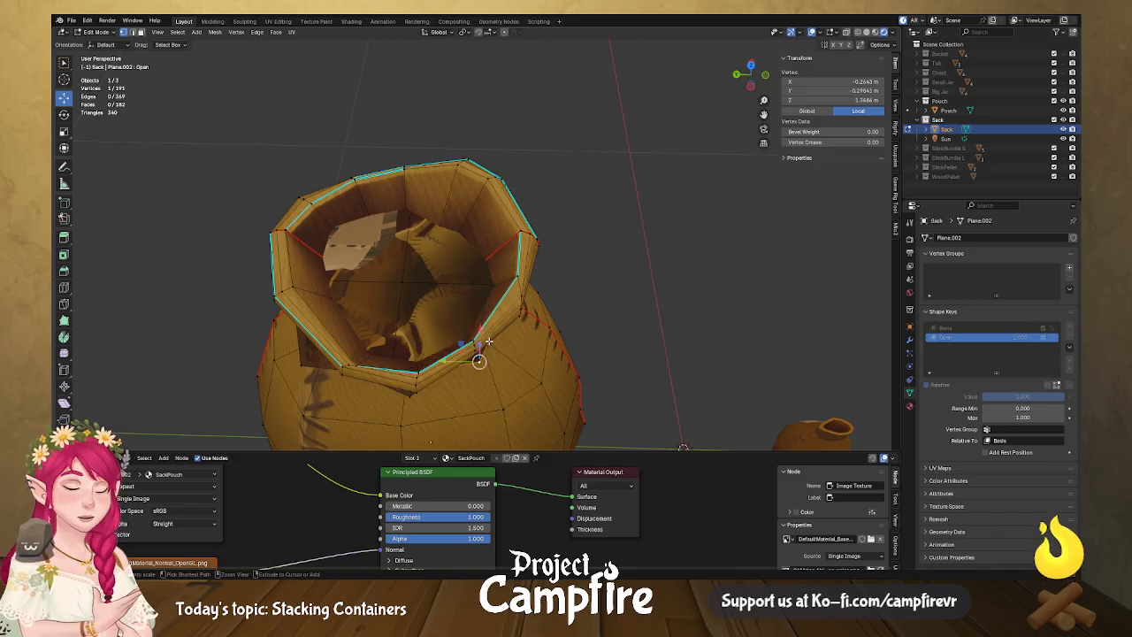
{"action": "middle_click_drag", "start_coordinate": [484, 333], "coordinate": [533, 309]}
{"action": "left_click_drag", "start_coordinate": [532, 309], "coordinate": [513, 308]}
Reposition the next outer vertex of the plane and the one on its positive Y side against the neck wall.
{"action": "middle_click_drag", "start_coordinate": [409, 367], "coordinate": [274, 312]}
{"action": "left_click", "coordinate": [421, 351]}
{"action": "left_click_drag", "start_coordinate": [269, 306], "coordinate": [269, 299]}
{"action": "middle_click_drag", "start_coordinate": [269, 299], "coordinate": [416, 325]}
{"action": "left_click", "coordinate": [405, 344]}
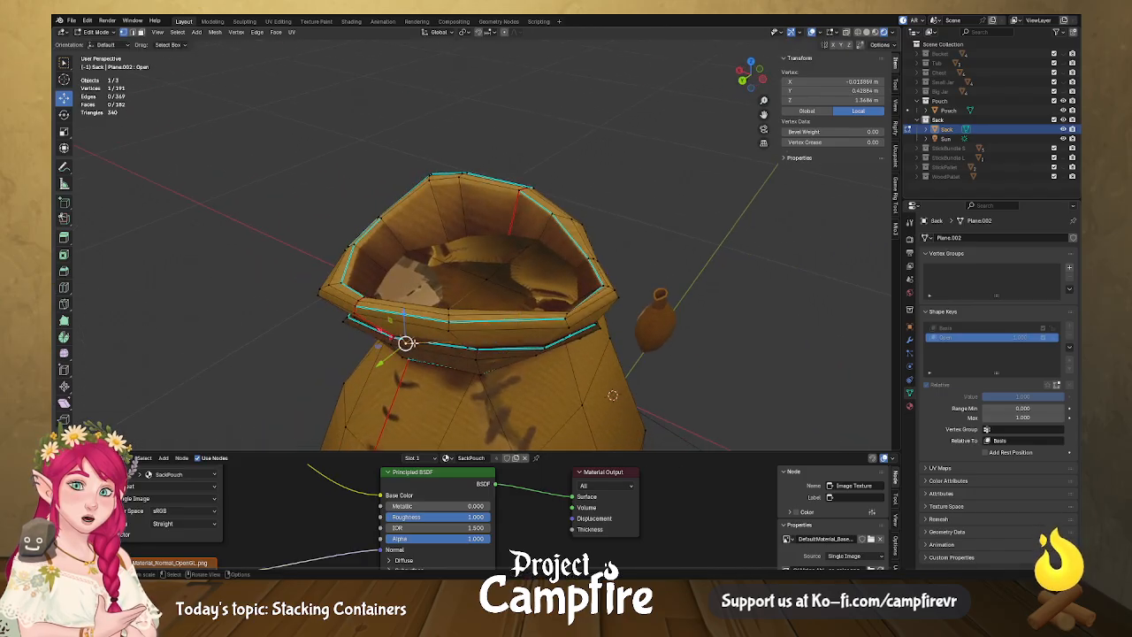
{"action": "left_click_drag", "start_coordinate": [384, 359], "coordinate": [390, 364]}
With X-ray display temporarily enabled, select the plane's hidden outer vertex near the positive X, positive Y side and fit it to the neck.
{"action": "middle_click_drag", "start_coordinate": [389, 363], "coordinate": [500, 338]}
{"action": "left_click", "coordinate": [498, 345]}
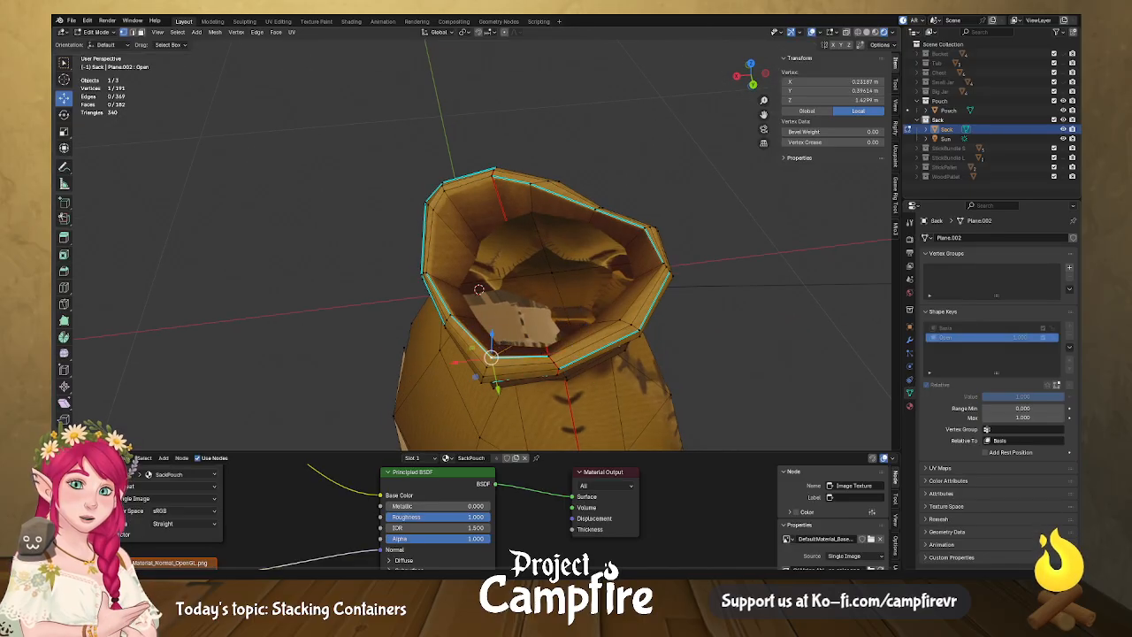
{"action": "left_click", "coordinate": [847, 35]}
{"action": "middle_click_drag", "start_coordinate": [503, 367], "coordinate": [358, 271]}
{"action": "scroll", "coordinate": [544, 383], "scroll_direction": "up", "scroll_amount": 2}
{"action": "left_click", "coordinate": [349, 207]}
{"action": "left_click", "coordinate": [337, 314]}
{"action": "middle_click_drag", "start_coordinate": [338, 317], "coordinate": [373, 311]}
{"action": "left_click_drag", "start_coordinate": [357, 328], "coordinate": [507, 271]}
{"action": "left_click", "coordinate": [845, 33]}
{"action": "middle_click_drag", "start_coordinate": [397, 309], "coordinate": [375, 328]}
{"action": "left_click_drag", "start_coordinate": [290, 319], "coordinate": [291, 320]}
Move the plane's outer vertex on the negative Y side about 0.013 m along Y.
{"action": "middle_click_drag", "start_coordinate": [376, 349], "coordinate": [592, 281]}
{"action": "left_click", "coordinate": [545, 232]}
{"action": "left_click", "coordinate": [551, 227]}
{"action": "key", "text": "g"}
{"action": "key", "text": "y"}
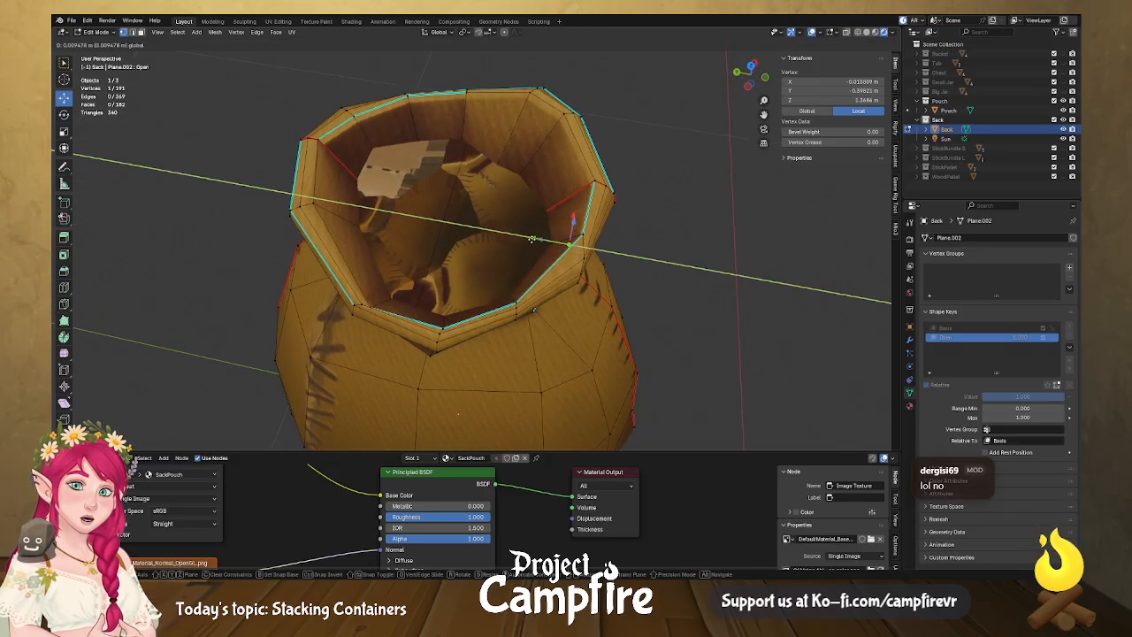
{"action": "left_click", "coordinate": [535, 307]}
{"action": "middle_click_drag", "start_coordinate": [535, 307], "coordinate": [651, 267]}
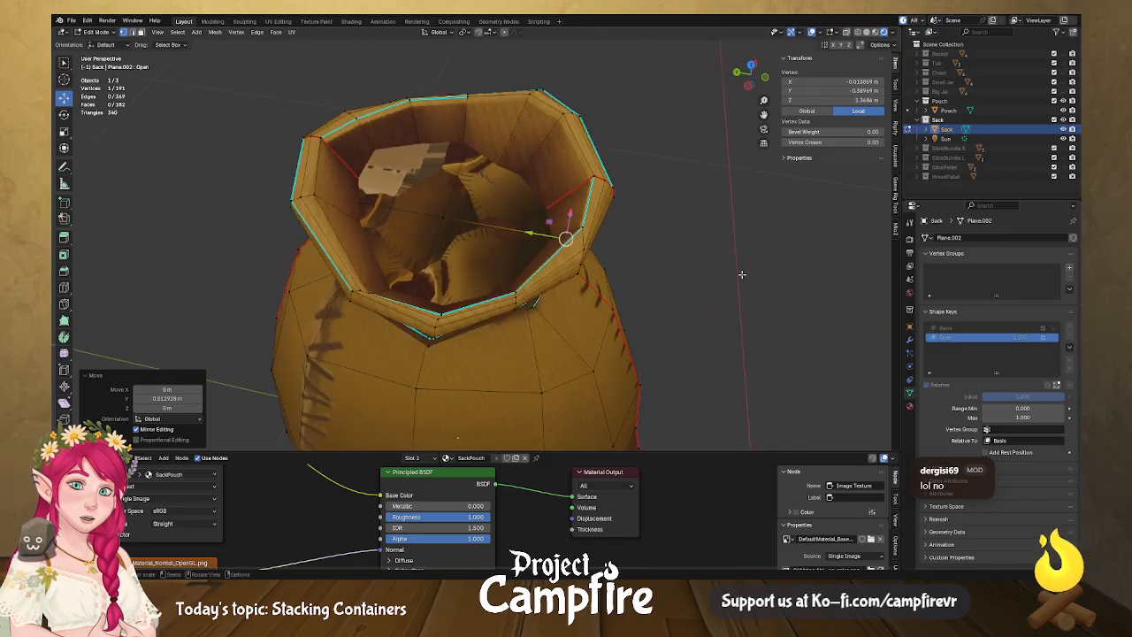
Add a second material slot with the PouchContent material and assign it to the plane's four faces.
{"action": "left_click", "coordinate": [911, 406]}
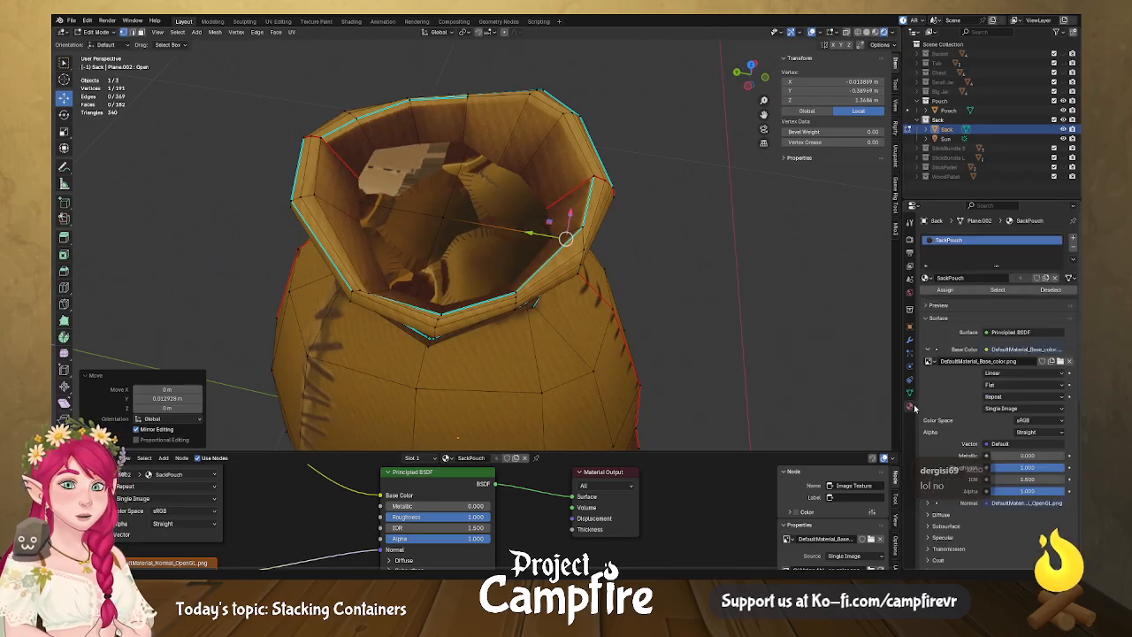
{"action": "left_click", "coordinate": [1072, 238]}
{"action": "key", "text": "3"}
{"action": "left_click", "coordinate": [445, 204]}
{"action": "left_click", "coordinate": [457, 209], "text": "shift"}
{"action": "left_click", "coordinate": [455, 231], "text": "shift"}
{"action": "left_click", "coordinate": [438, 234], "text": "shift"}
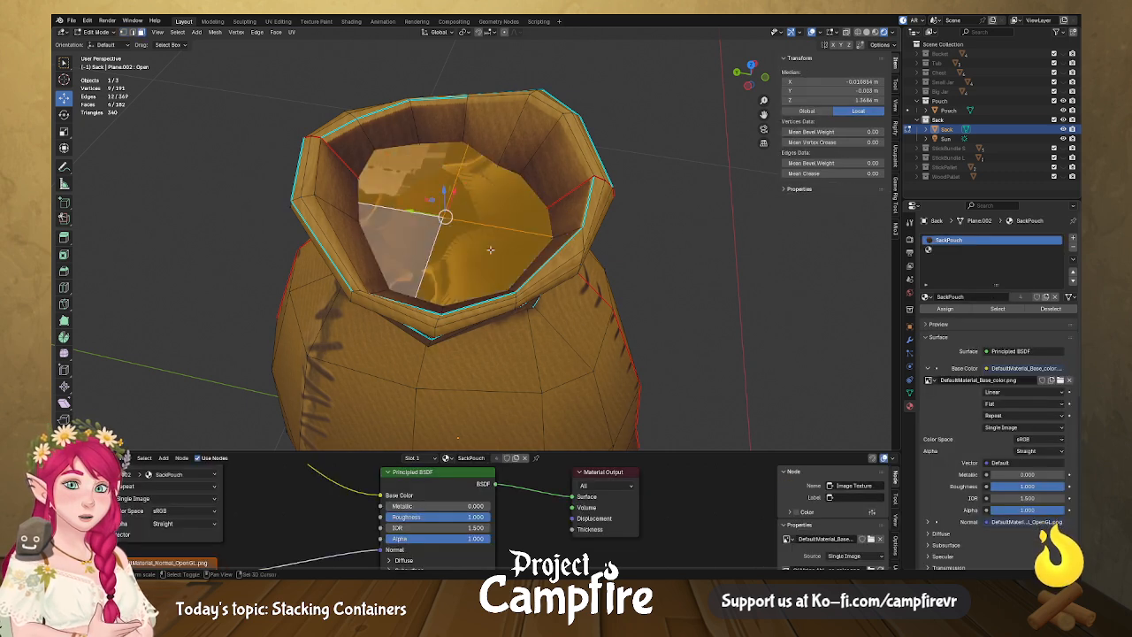
{"action": "left_click", "coordinate": [951, 249]}
{"action": "left_click", "coordinate": [927, 296]}
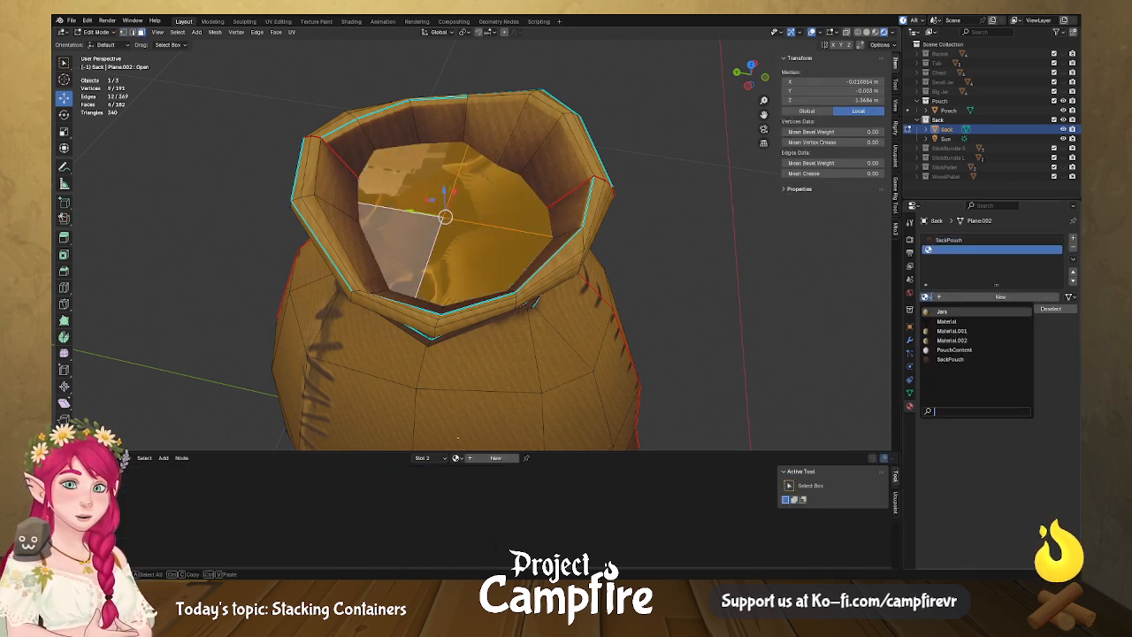
{"action": "left_click", "coordinate": [954, 350]}
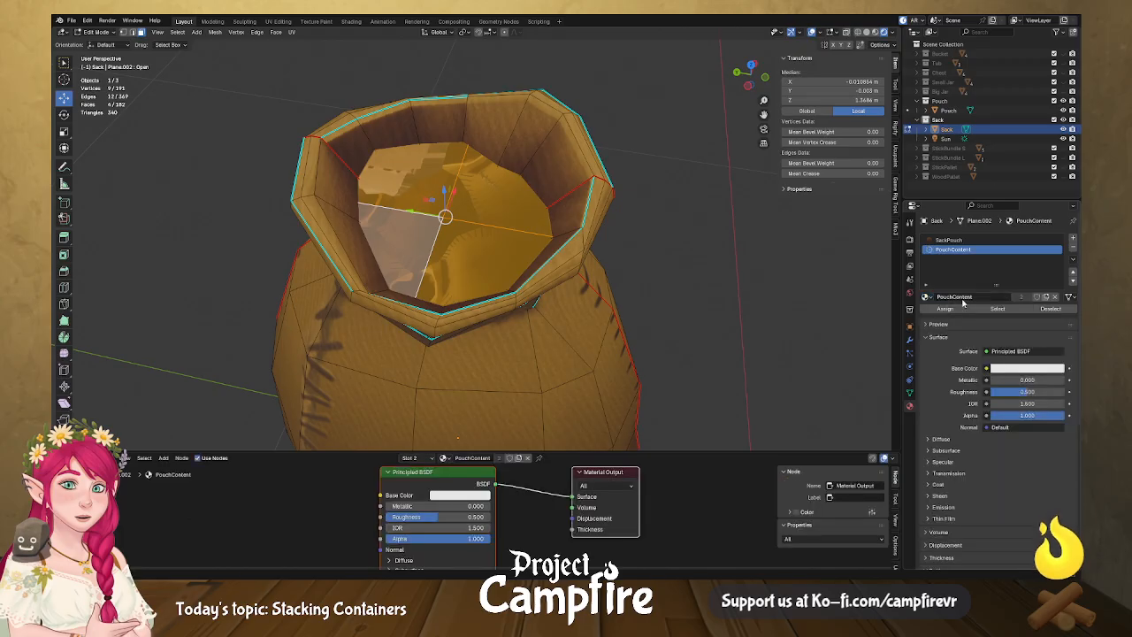
{"action": "left_click", "coordinate": [952, 310]}
Raise the centre vertex of the content surface along Z into a mound and return to Object Mode.
{"action": "middle_click_drag", "start_coordinate": [627, 309], "coordinate": [566, 258]}
{"action": "left_click", "coordinate": [449, 199]}
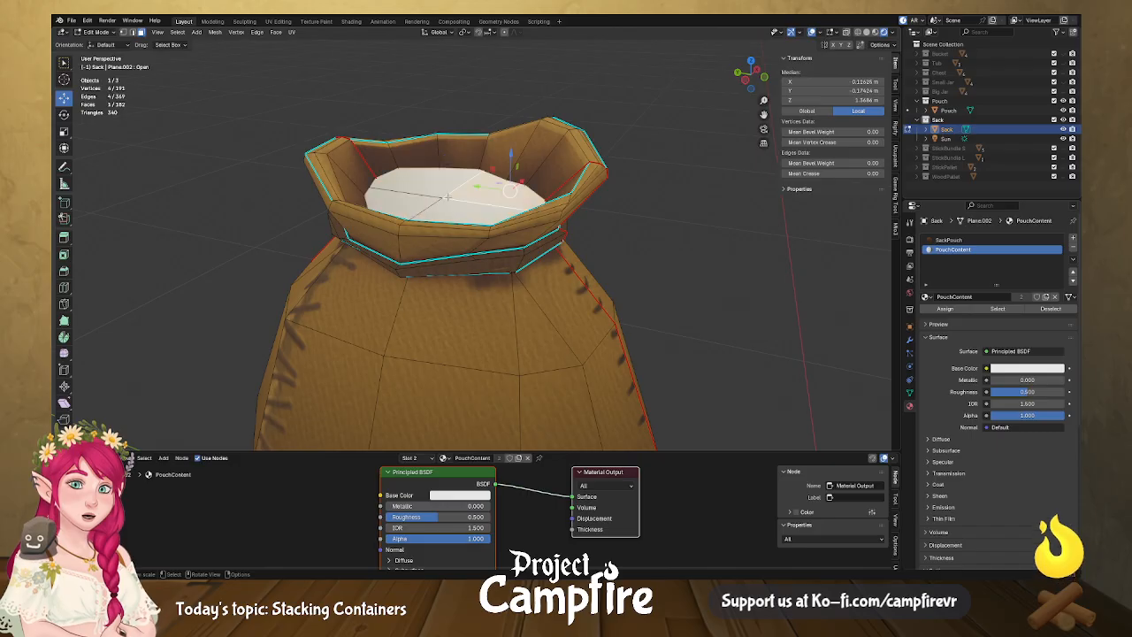
{"action": "left_click", "coordinate": [445, 192]}
{"action": "left_click_drag", "start_coordinate": [441, 161], "coordinate": [441, 146]}
{"action": "middle_click_drag", "start_coordinate": [441, 147], "coordinate": [279, 122]}
{"action": "key", "text": "Tab"}
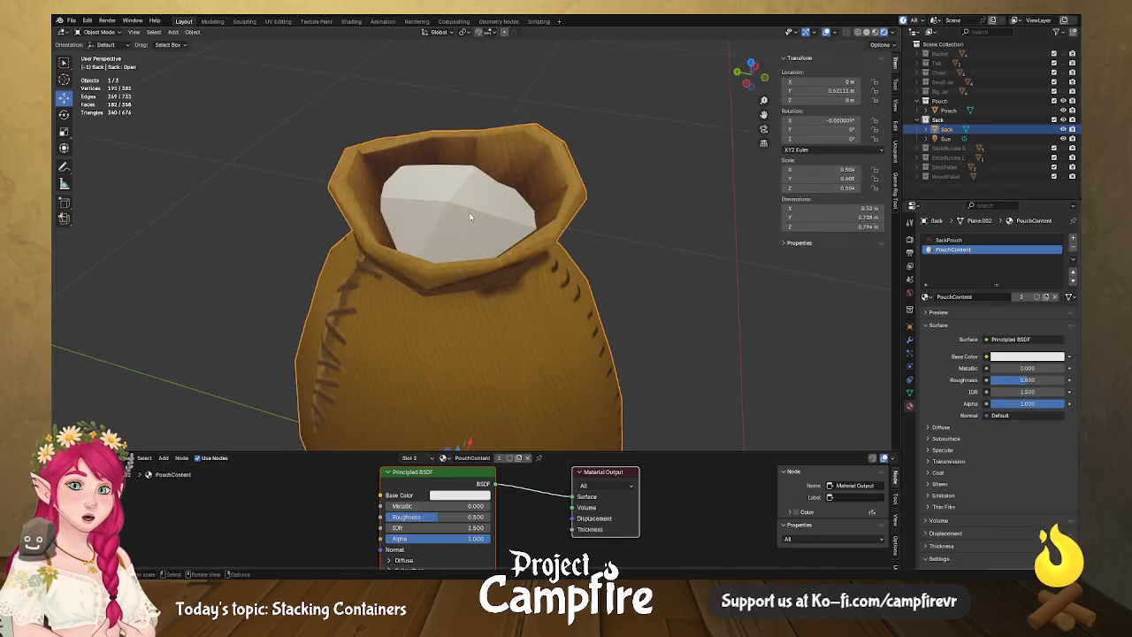
Shade the sack smooth, keeping sharp edges, and check it from the tag side.
{"action": "right_click", "coordinate": [476, 219]}
{"action": "left_click", "coordinate": [465, 204]}
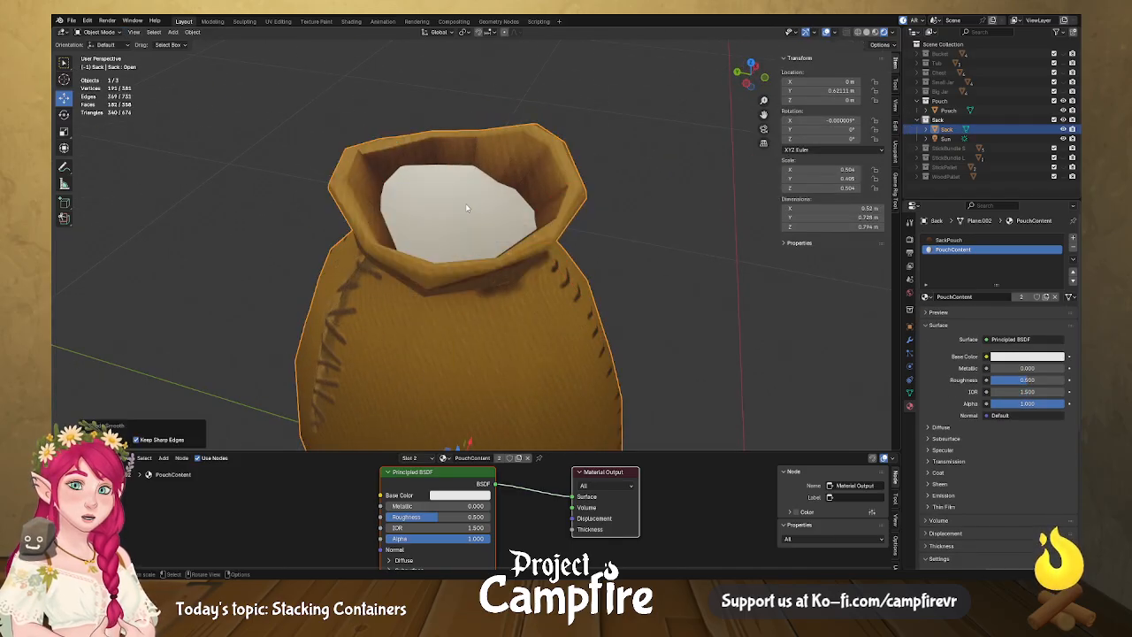
{"action": "scroll", "coordinate": [466, 208], "scroll_direction": "down", "scroll_amount": 3}
{"action": "middle_click_drag", "start_coordinate": [466, 207], "coordinate": [323, 228]}
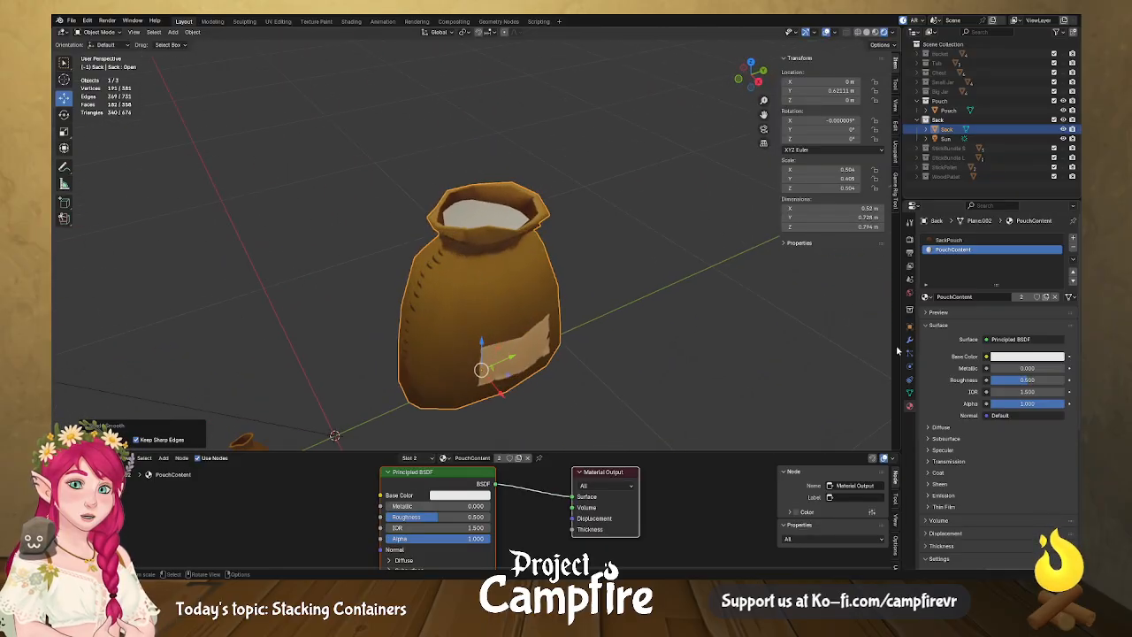
Lower the sack's Open shape key value to 0.923 and enter Edit Mode.
{"action": "left_click", "coordinate": [911, 393]}
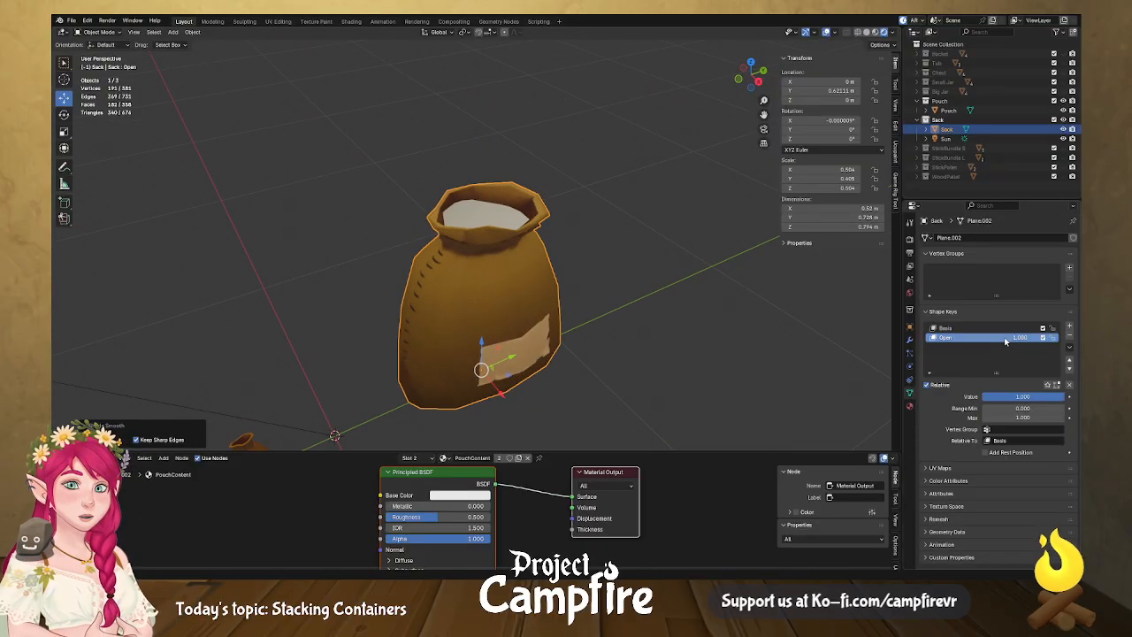
{"action": "left_click_drag", "start_coordinate": [1047, 396], "coordinate": [999, 409]}
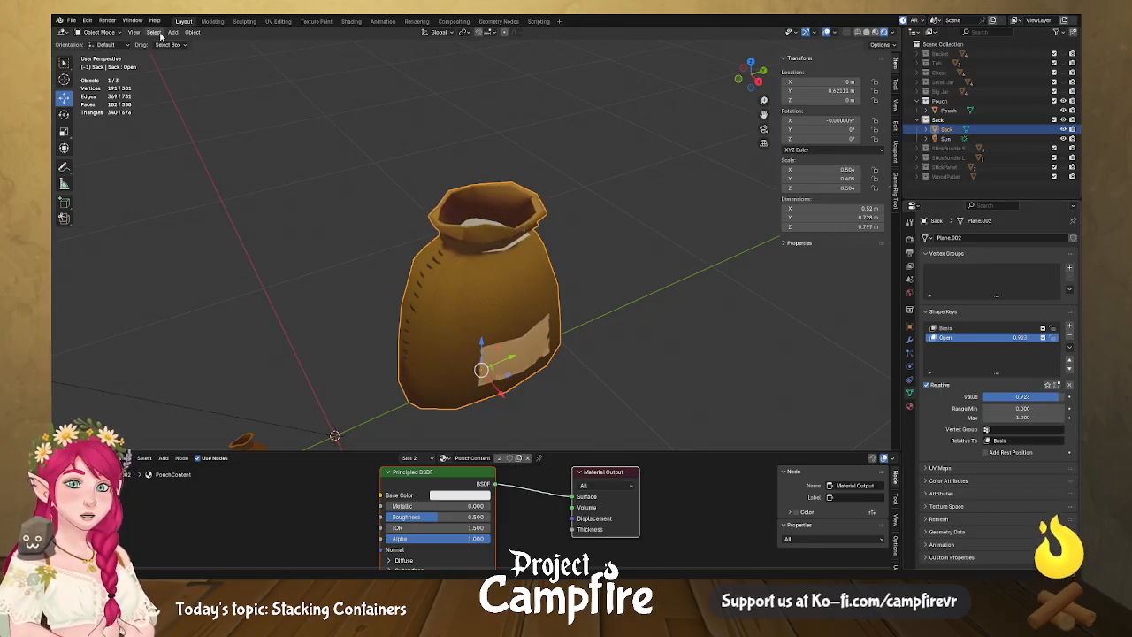
{"action": "left_click", "coordinate": [99, 32]}
{"action": "left_click", "coordinate": [99, 53]}
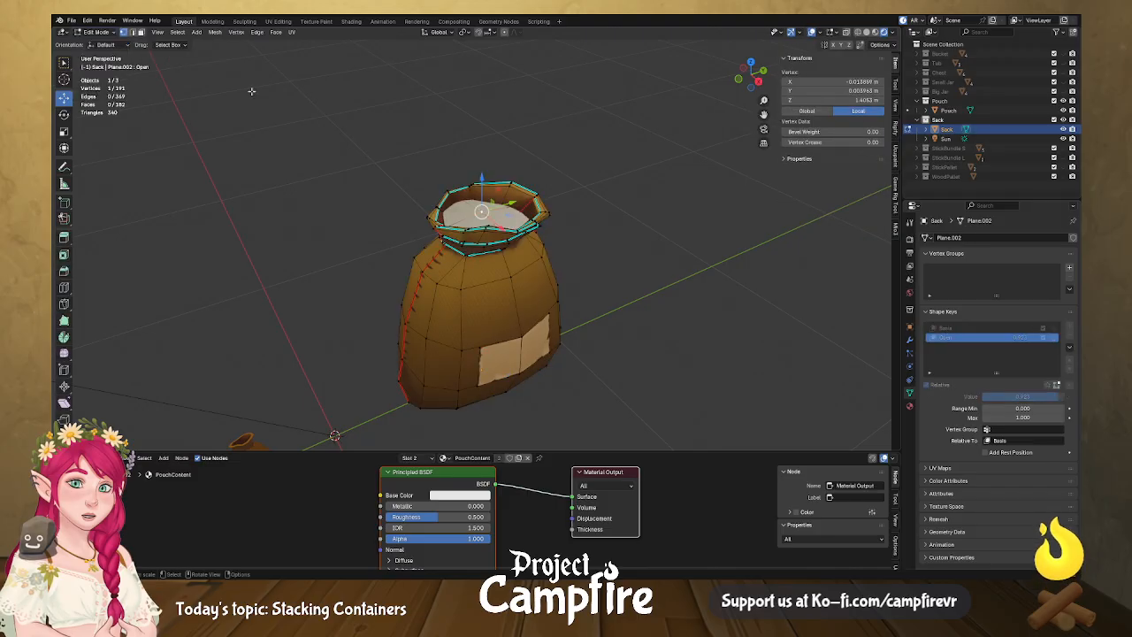
Try raising the content surface's centre vertex along Z by about 0.46 m and 0.1 m in the Basis key, ending in Object Mode.
{"action": "left_click", "coordinate": [944, 328]}
{"action": "middle_click_drag", "start_coordinate": [584, 339], "coordinate": [489, 346]}
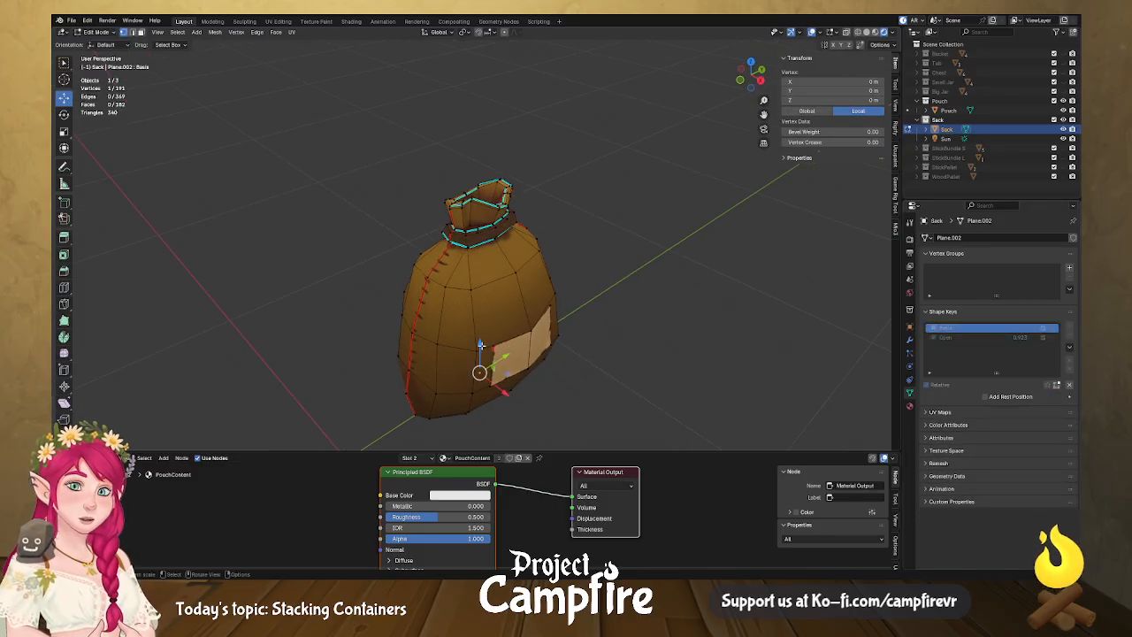
{"action": "left_click_drag", "start_coordinate": [480, 345], "coordinate": [483, 245]}
{"action": "key", "text": "s"}
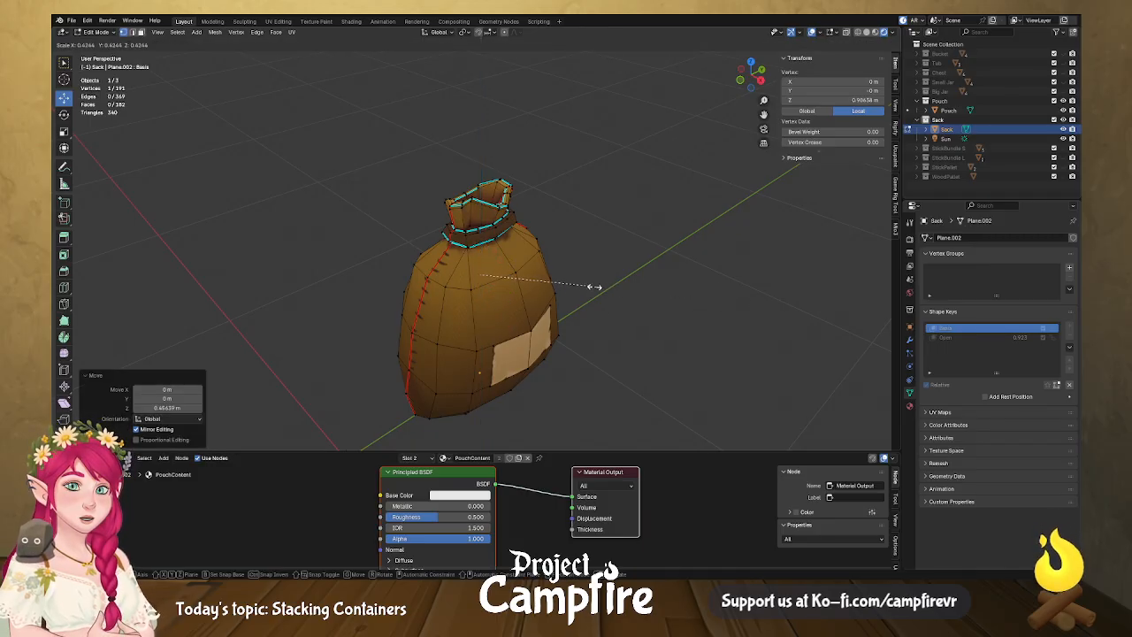
{"action": "left_click", "coordinate": [536, 276]}
{"action": "left_click_drag", "start_coordinate": [480, 247], "coordinate": [485, 220]}
{"action": "left_click", "coordinate": [113, 33]}
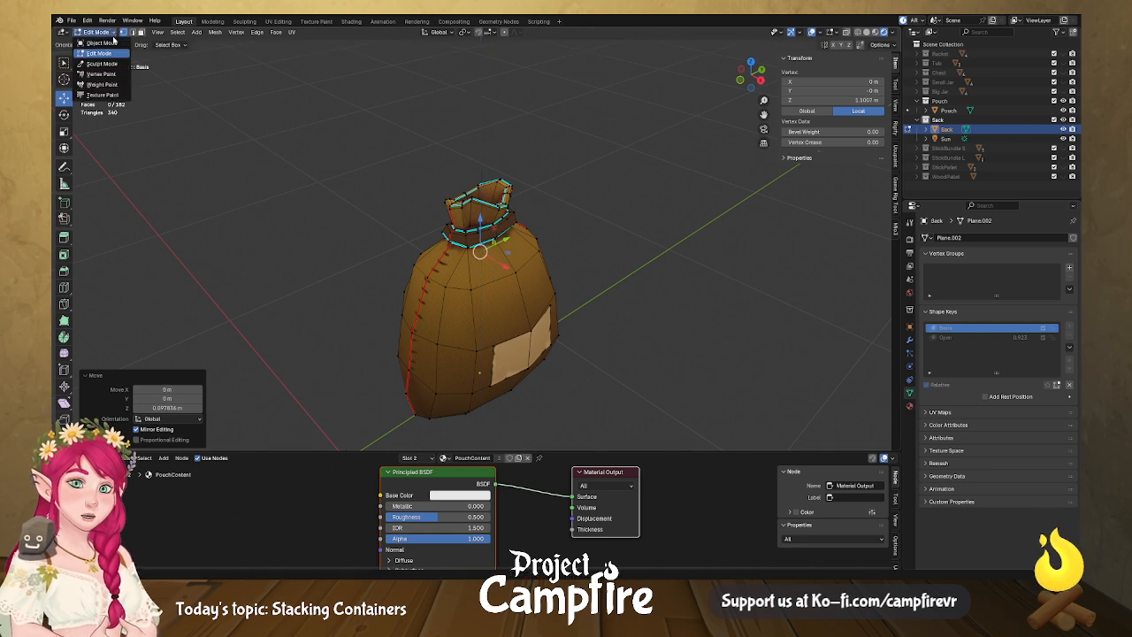
{"action": "left_click", "coordinate": [98, 42]}
Set the Open shape key's value to 1.000 and check the content surface from the seam side.
{"action": "middle_click_drag", "start_coordinate": [638, 285], "coordinate": [493, 250]}
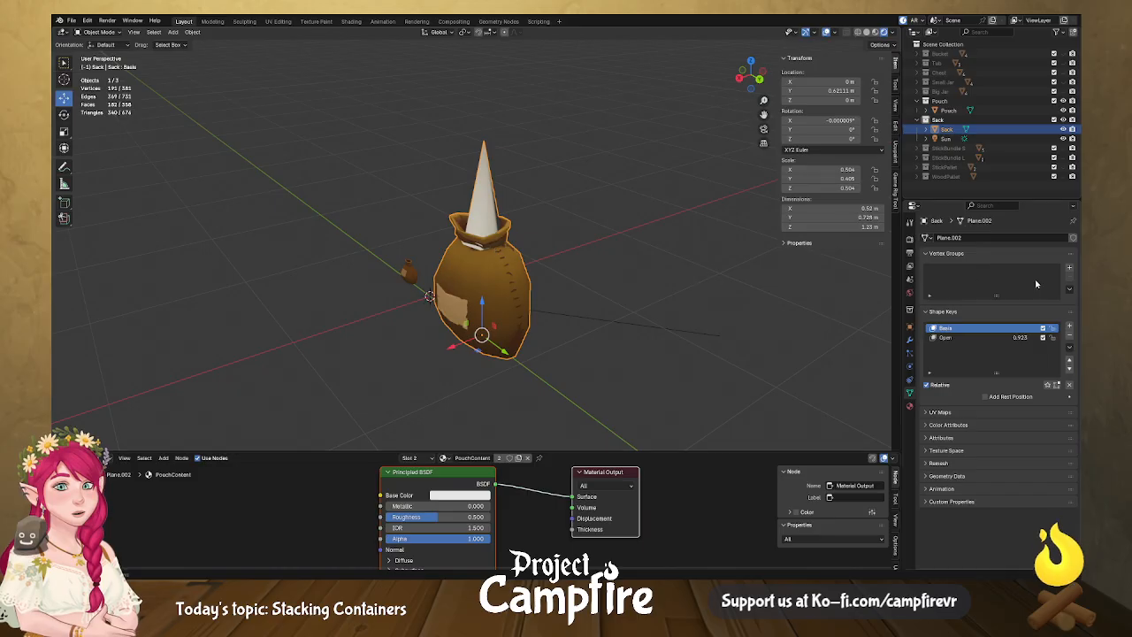
{"action": "left_click", "coordinate": [966, 338]}
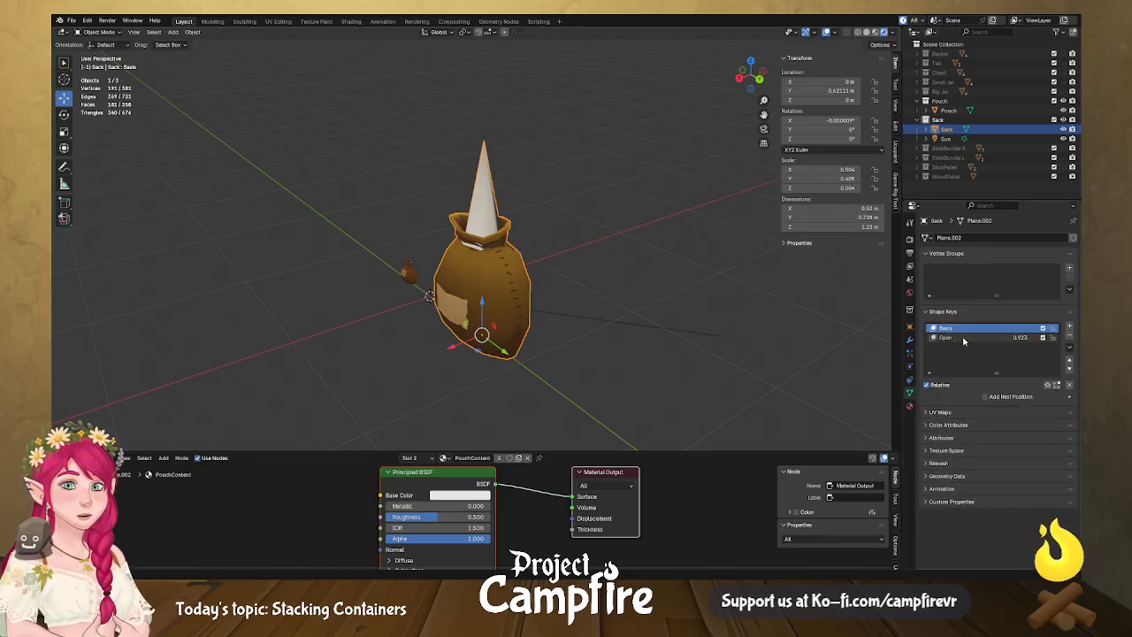
{"action": "mouse_move", "coordinate": [1056, 398]}
{"action": "left_mouse_down"}
{"action": "mouse_move", "coordinate": [983, 398]}
{"action": "mouse_move", "coordinate": [1065, 398]}
{"action": "left_mouse_up"}
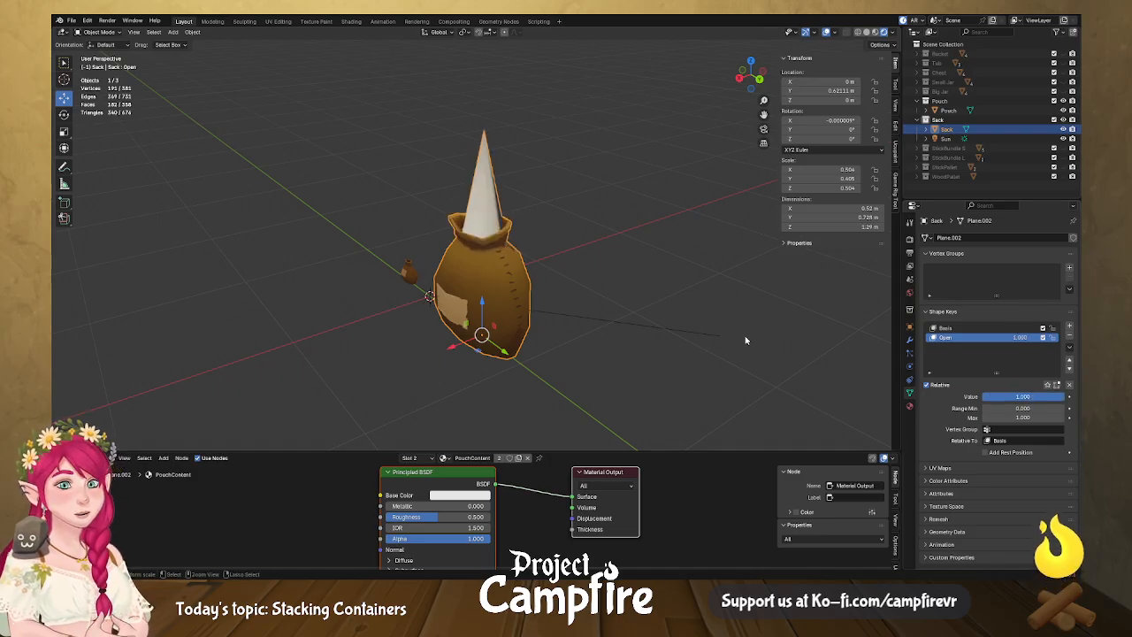
Undo the Open value change and the centre vertex's moves in the Basis key, staying in Edit Mode.
{"action": "key", "text": "ctrl+z"}
{"action": "key", "text": "ctrl+z"}
{"action": "key", "text": "ctrl+z"}
{"action": "key", "text": "ctrl+z"}
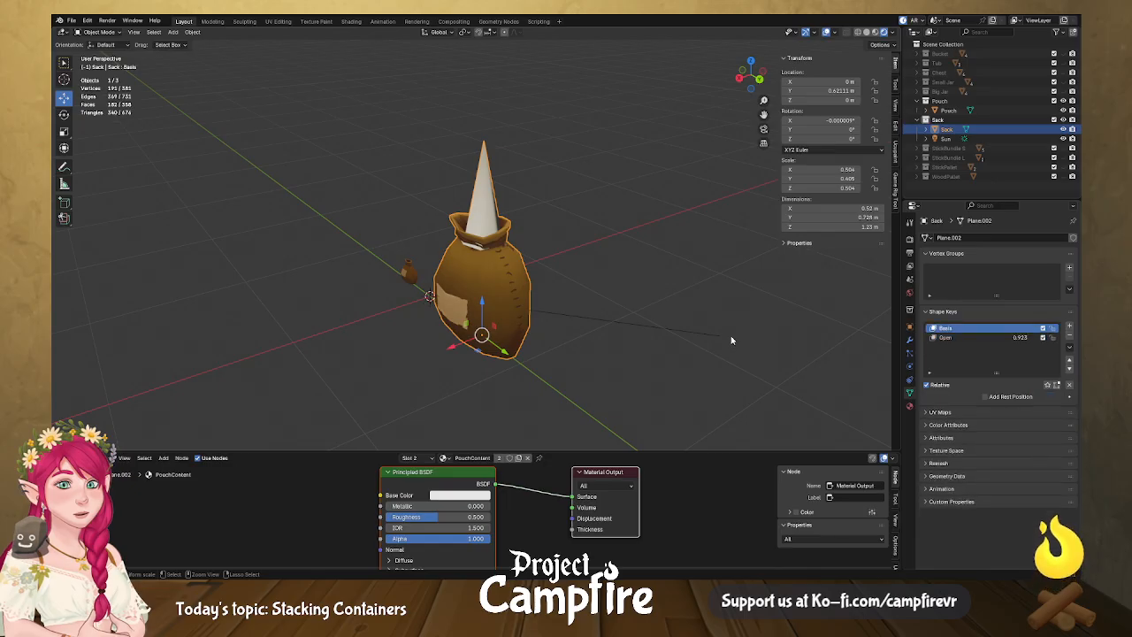
{"action": "key", "text": "Tab"}
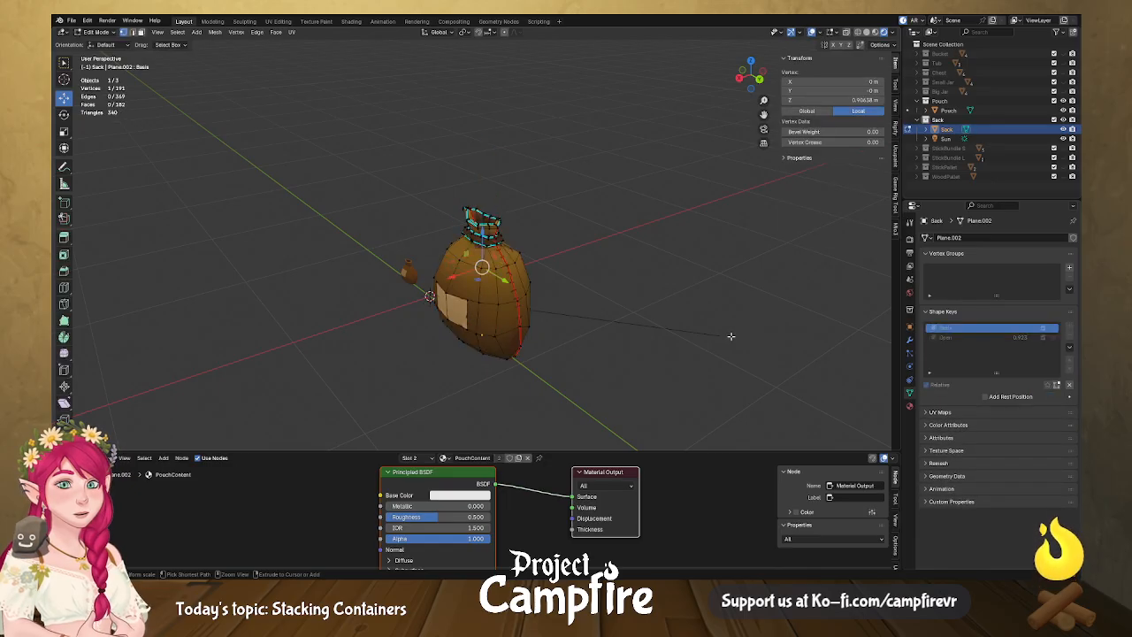
{"action": "key", "text": "ctrl+z"}
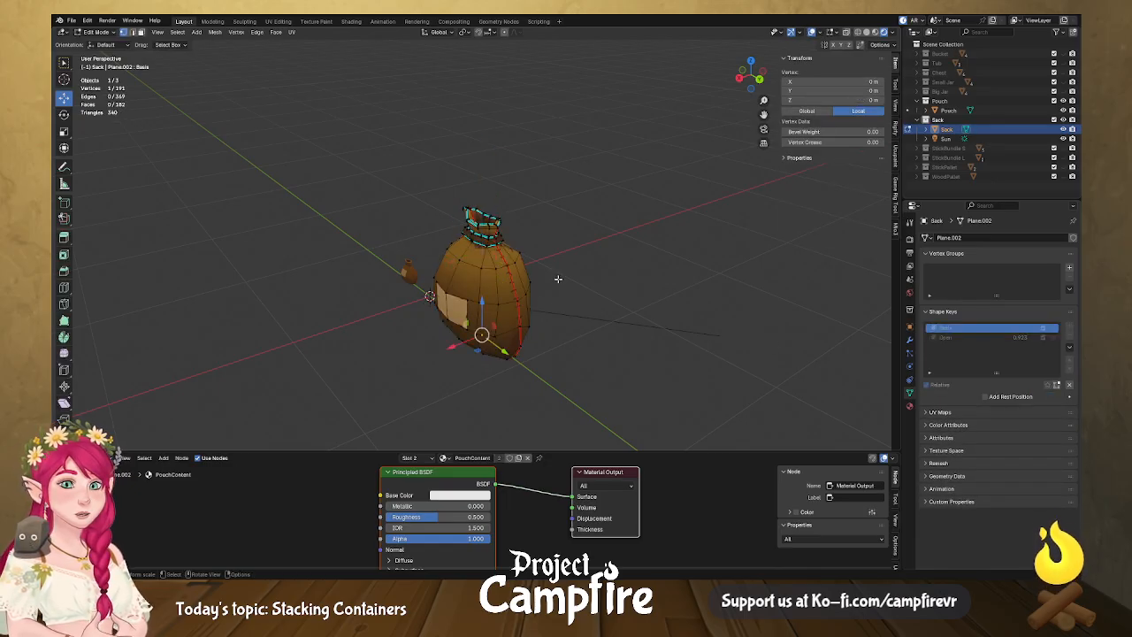
With the Open shape key active and X-ray off, select the four faces of the content surface inside the sack's mouth.
{"action": "middle_click_drag", "start_coordinate": [638, 357], "coordinate": [858, 95]}
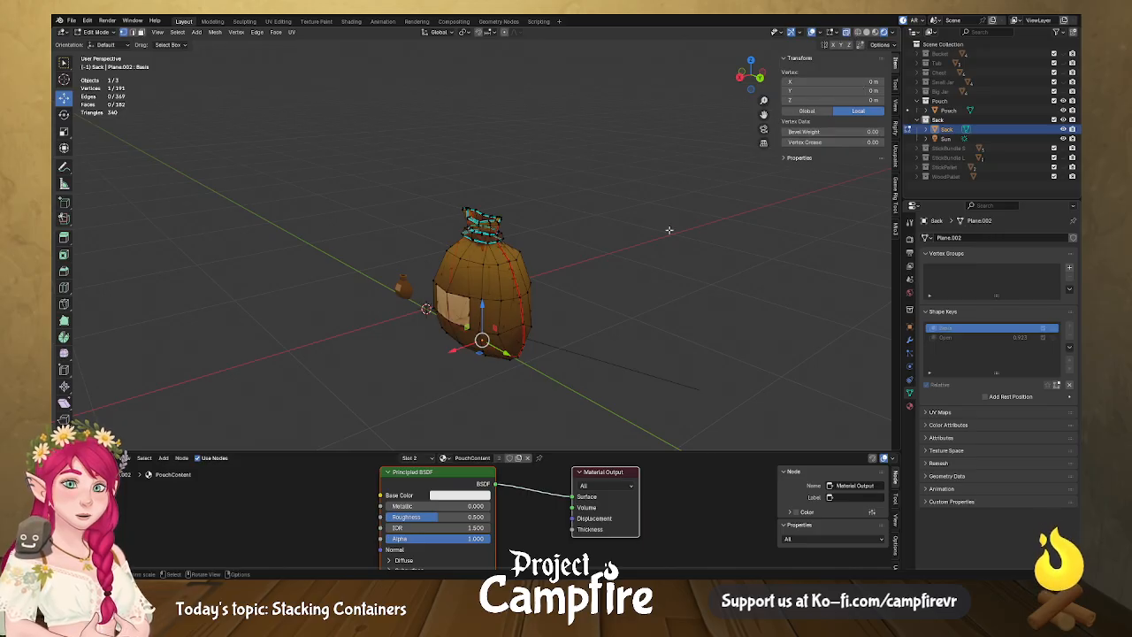
{"action": "scroll", "coordinate": [699, 196], "scroll_direction": "up", "scroll_amount": 3}
{"action": "middle_click_drag", "start_coordinate": [700, 196], "coordinate": [420, 199]}
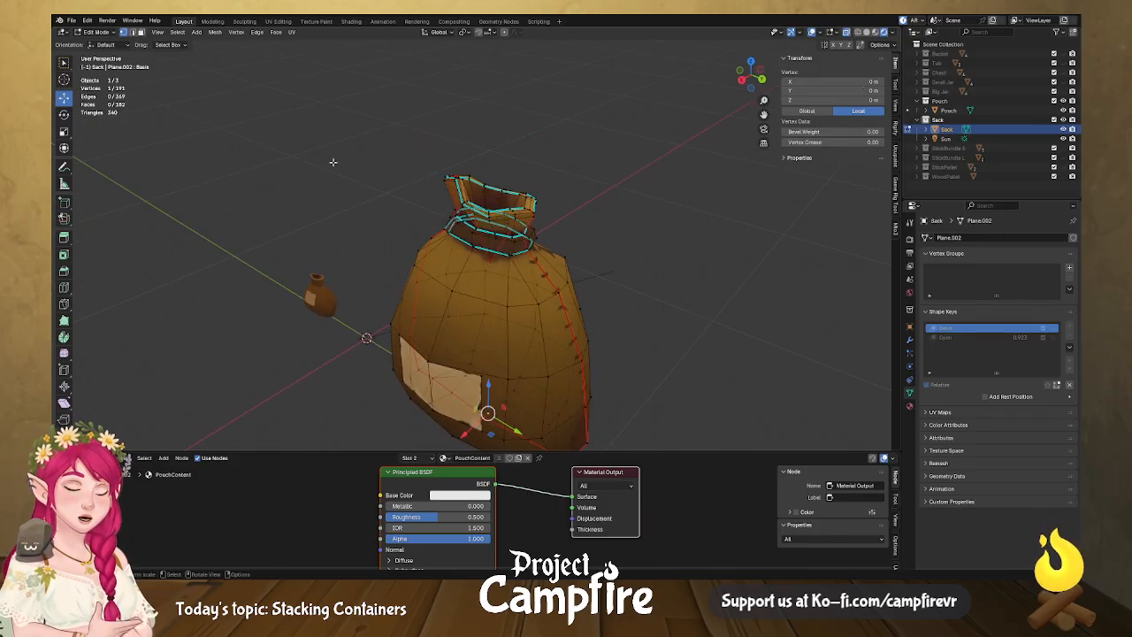
{"action": "left_click", "coordinate": [105, 31]}
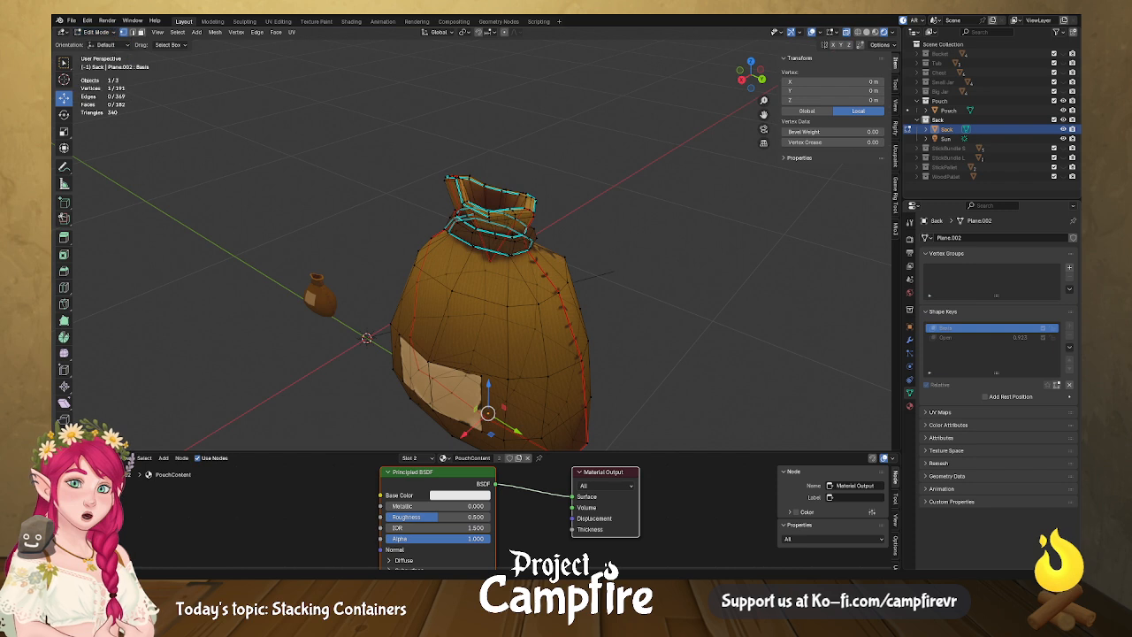
{"action": "left_click", "coordinate": [955, 337]}
{"action": "middle_click_drag", "start_coordinate": [884, 311], "coordinate": [794, 328]}
{"action": "middle_click_drag", "start_coordinate": [508, 227], "coordinate": [617, 157]}
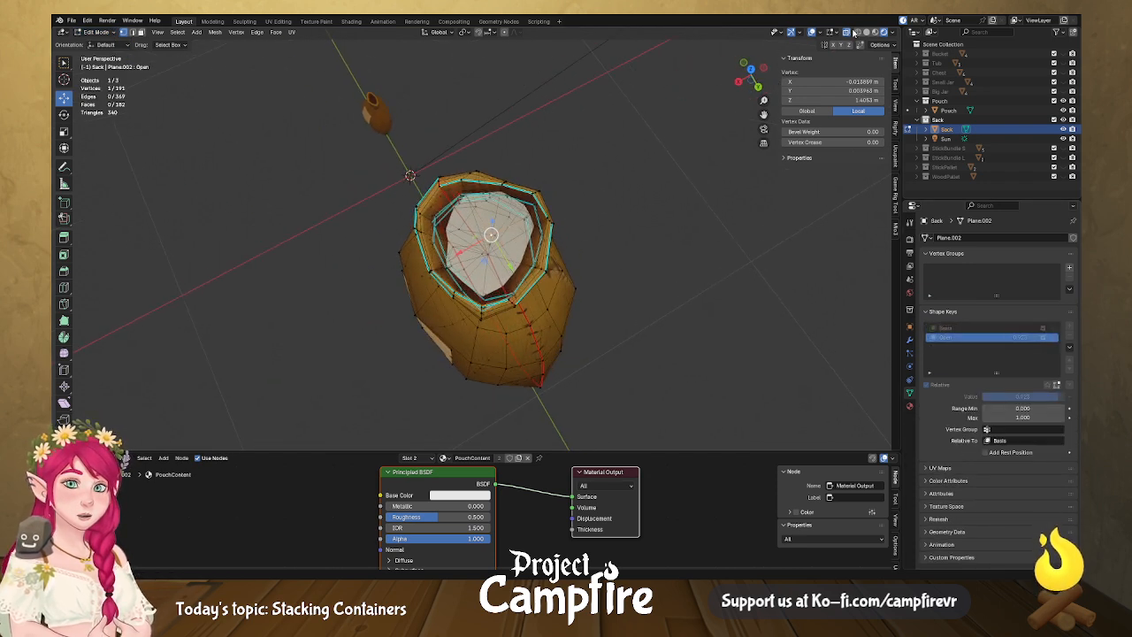
{"action": "left_click", "coordinate": [846, 32]}
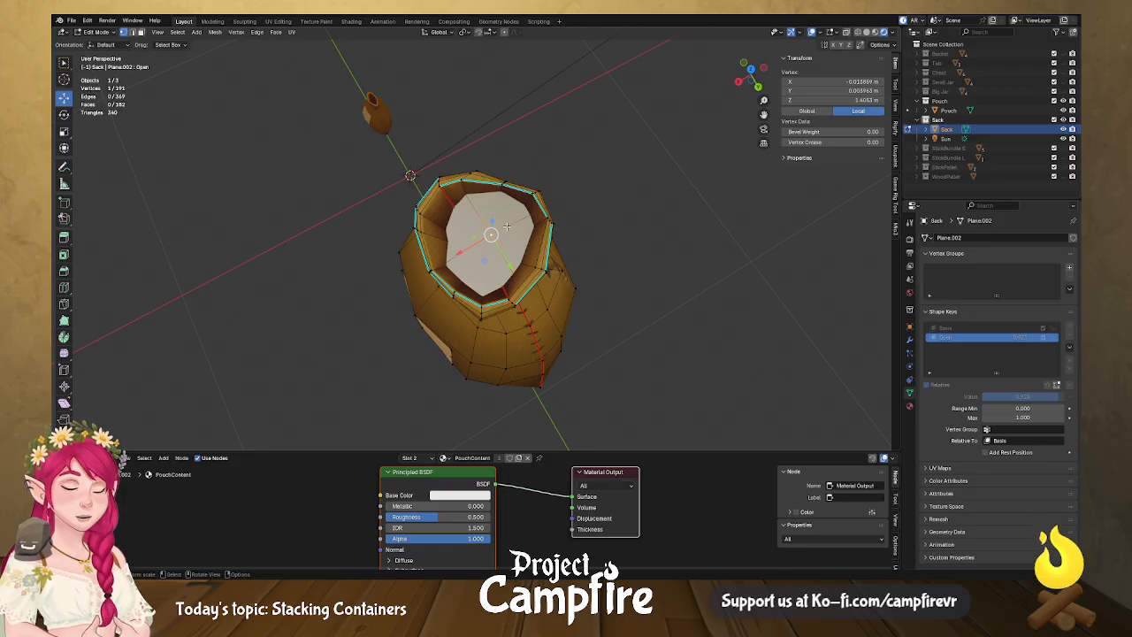
{"action": "key", "text": "3"}
{"action": "left_click", "coordinate": [507, 226]}
{"action": "left_click", "coordinate": [513, 251], "text": "shift"}
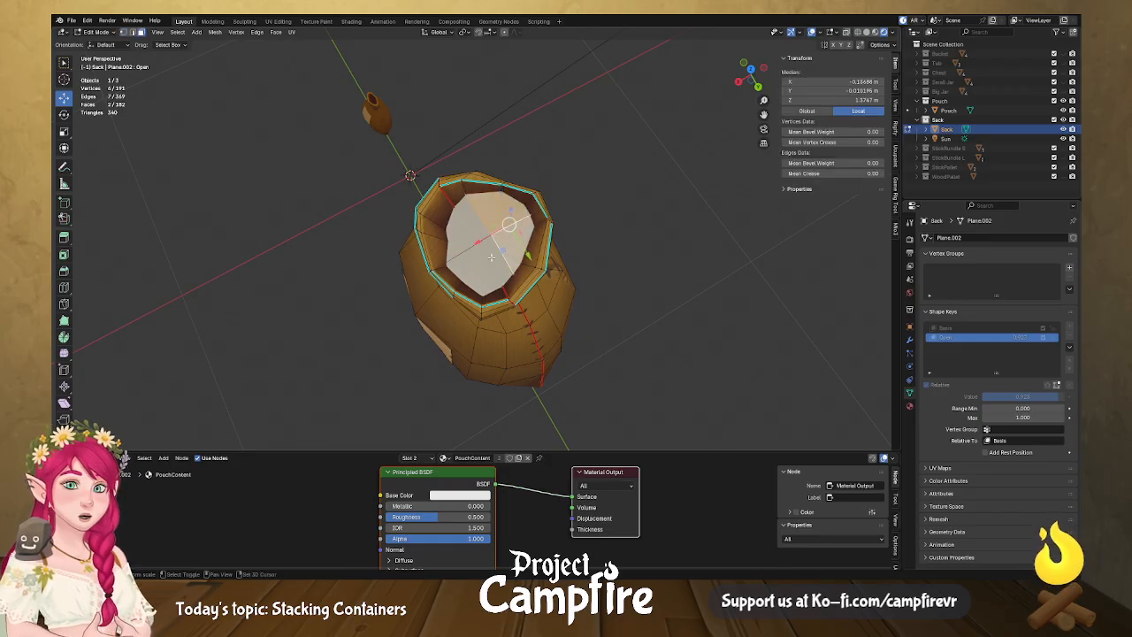
{"action": "left_click", "coordinate": [480, 266], "text": "shift"}
{"action": "left_click", "coordinate": [469, 228], "text": "shift"}
In the Basis key, scale the selected content faces to 0.495 and raise them along Z to a local height of about 1.17 m.
{"action": "left_click", "coordinate": [990, 328]}
{"action": "middle_click_drag", "start_coordinate": [796, 318], "coordinate": [514, 400]}
{"action": "key", "text": "s"}
{"action": "left_click", "coordinate": [672, 357]}
{"action": "key", "text": "g"}
{"action": "key", "text": "z"}
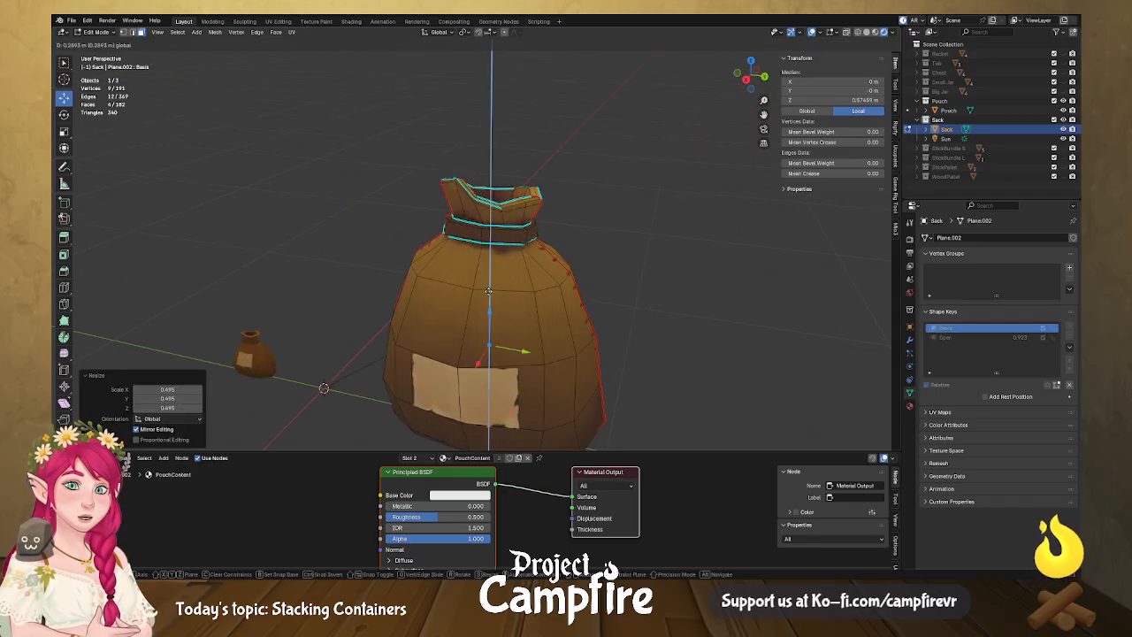
{"action": "left_click", "coordinate": [489, 215]}
In the Open key, lower the selected content faces about 0.59 m along Z into the sack's mouth.
{"action": "middle_click_drag", "start_coordinate": [632, 266], "coordinate": [577, 296]}
{"action": "left_click", "coordinate": [944, 337]}
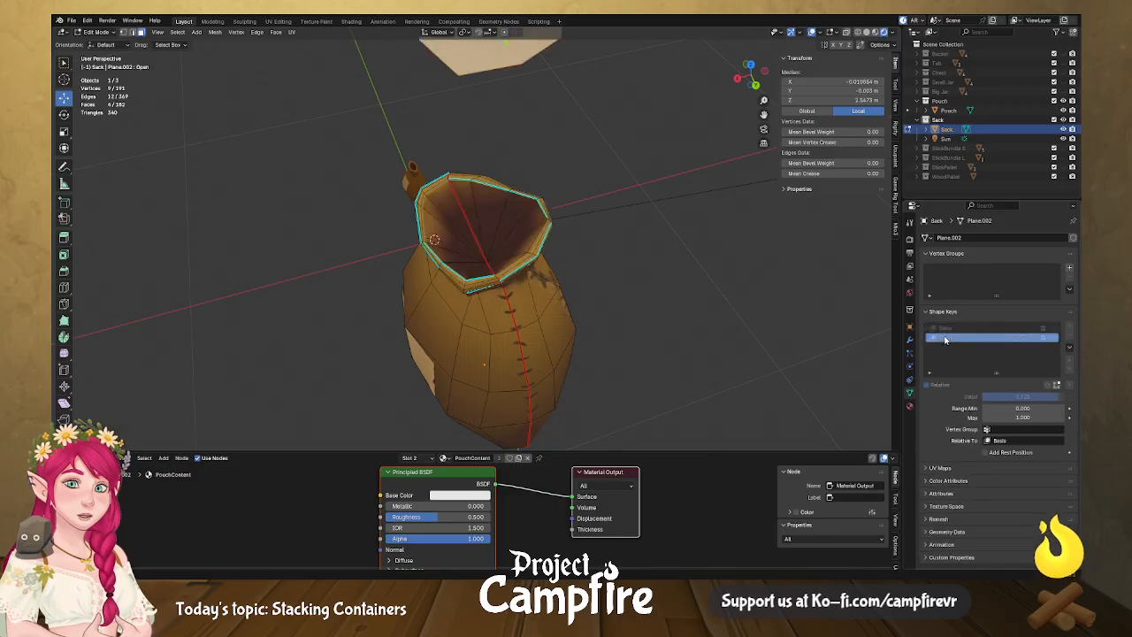
{"action": "key", "text": "g"}
{"action": "key", "text": "z"}
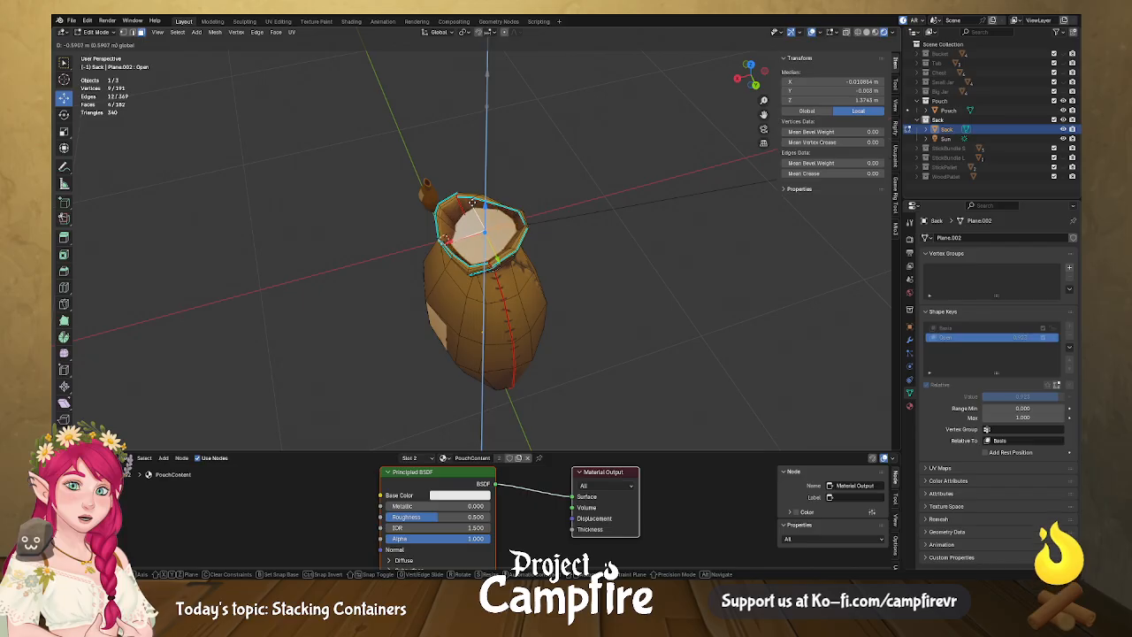
{"action": "left_click", "coordinate": [473, 204]}
Compare the Basis and Open keys, return to Object Mode and set the Open value to 1.000.
{"action": "left_click", "coordinate": [952, 329]}
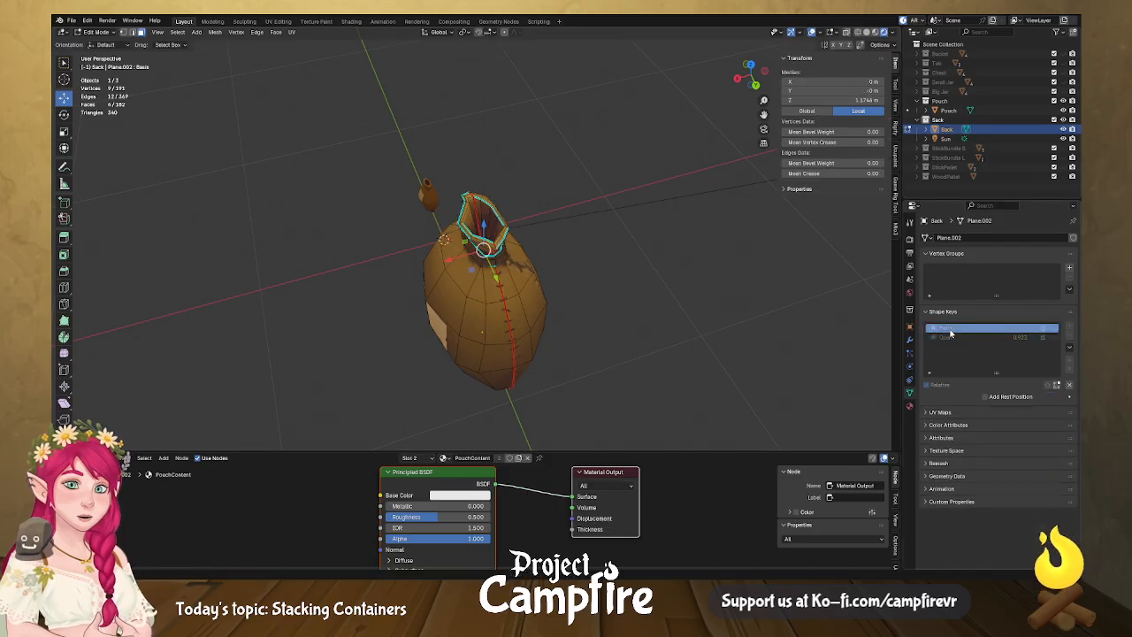
{"action": "left_click", "coordinate": [954, 339]}
{"action": "left_click", "coordinate": [99, 32]}
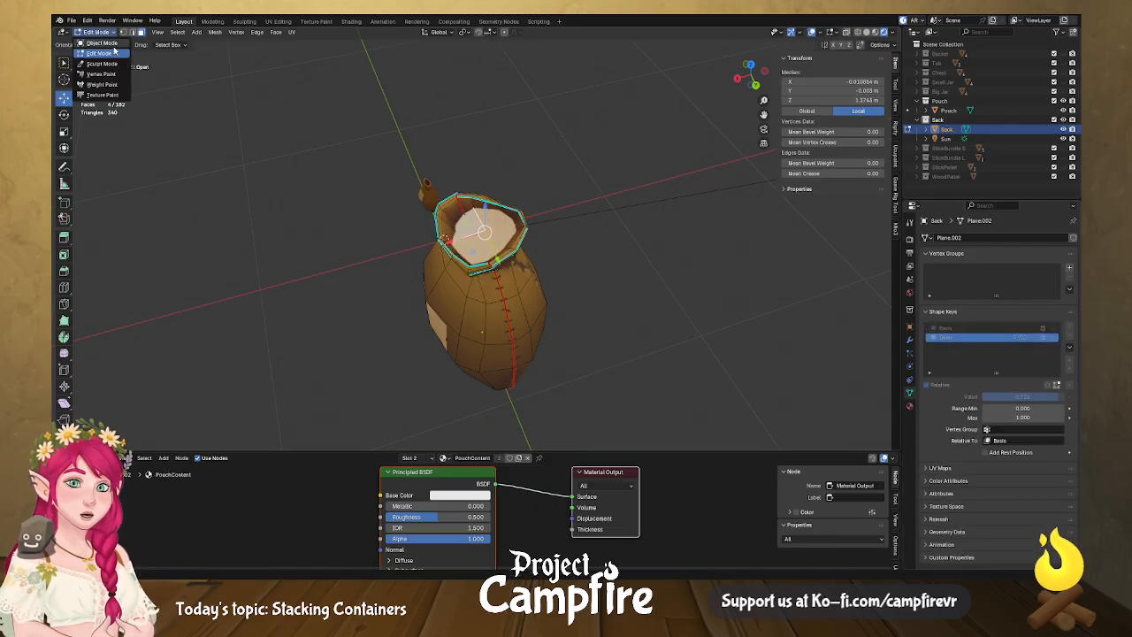
{"action": "left_click", "coordinate": [99, 41]}
{"action": "mouse_move", "coordinate": [1042, 401]}
{"action": "left_mouse_down"}
{"action": "mouse_move", "coordinate": [966, 401]}
{"action": "mouse_move", "coordinate": [1061, 401]}
{"action": "left_mouse_up"}
{"action": "middle_click_drag", "start_coordinate": [743, 358], "coordinate": [456, 347]}
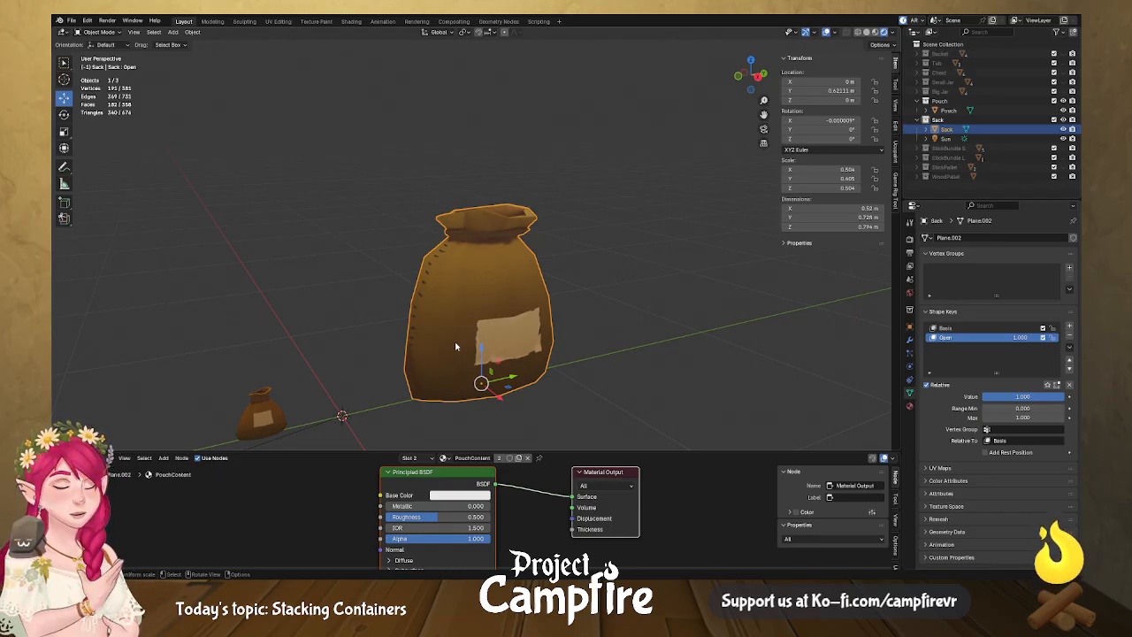
{"action": "middle_click_drag", "start_coordinate": [462, 309], "coordinate": [575, 332]}
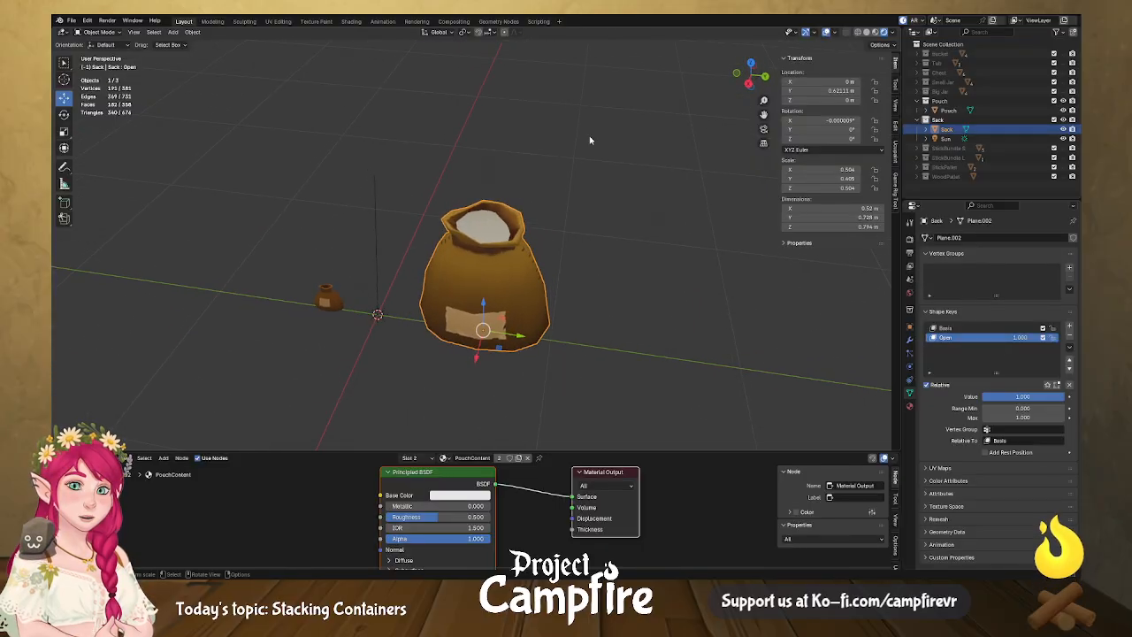
Hide the viewport gizmos and overlays and inspect the open sack and its contents from above.
{"action": "left_click", "coordinate": [807, 33]}
{"action": "left_click", "coordinate": [826, 33]}
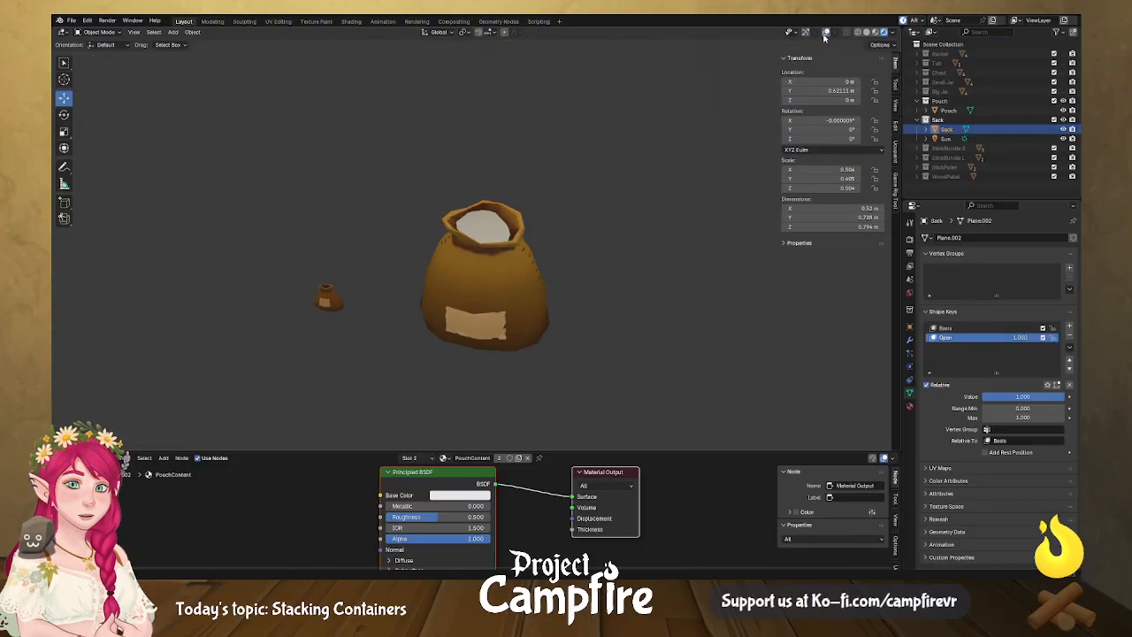
{"action": "middle_click_drag", "start_coordinate": [607, 283], "coordinate": [627, 281]}
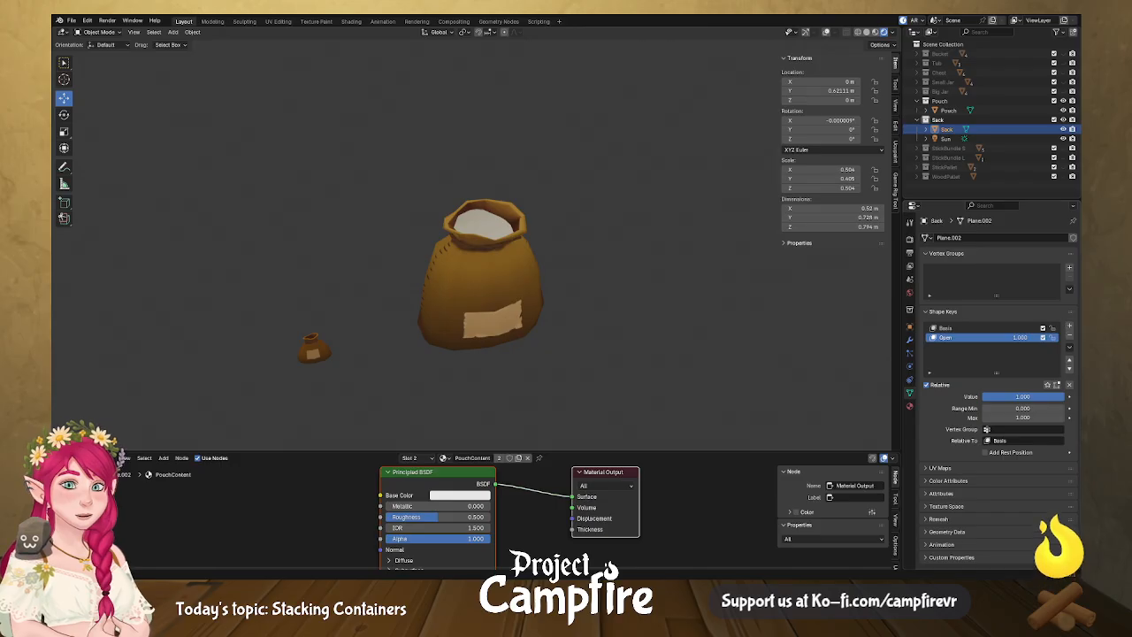
{"action": "middle_click_drag", "start_coordinate": [535, 297], "coordinate": [528, 331]}
{"action": "scroll", "coordinate": [545, 349], "scroll_direction": "up", "scroll_amount": 2}
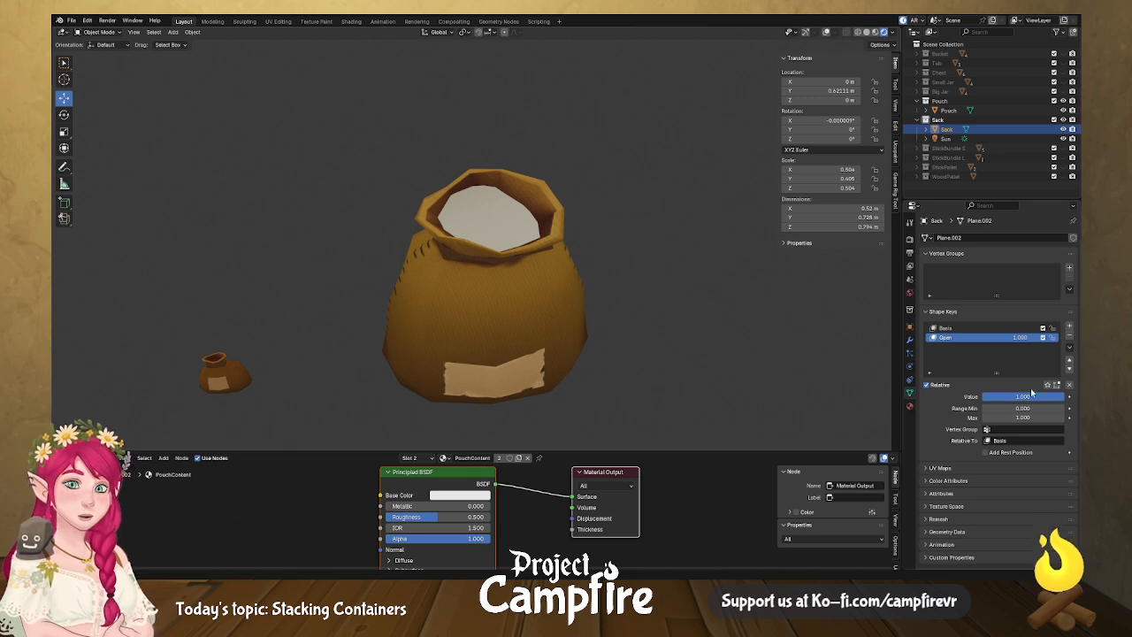
Set the Open shape key's value to 0.000 and check the closed sack from the tag side.
{"action": "left_click_drag", "start_coordinate": [1008, 396], "coordinate": [871, 370]}
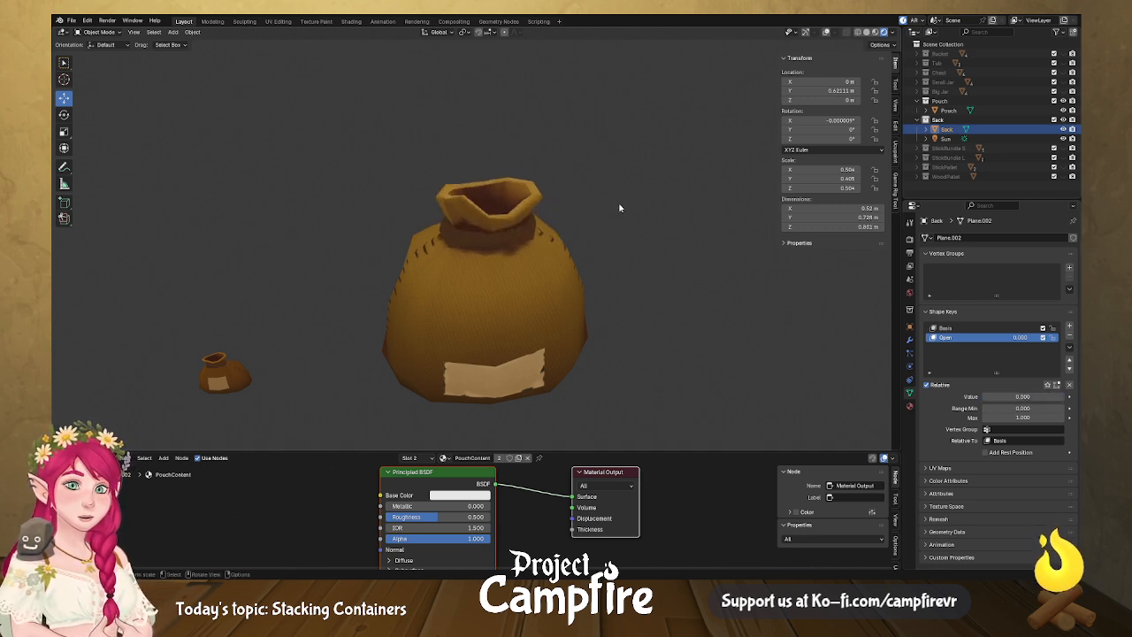
{"action": "middle_click_drag", "start_coordinate": [643, 261], "coordinate": [644, 252]}
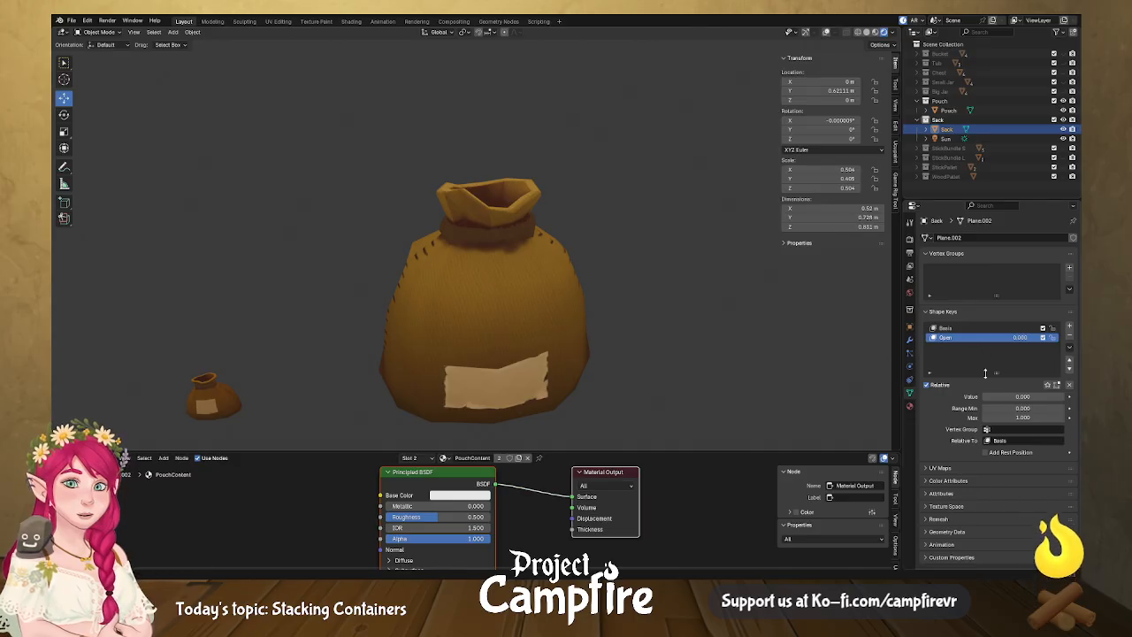
{"action": "mouse_move", "coordinate": [988, 401]}
{"action": "left_mouse_down"}
{"action": "mouse_move", "coordinate": [1061, 401]}
{"action": "mouse_move", "coordinate": [978, 402]}
{"action": "left_mouse_up"}
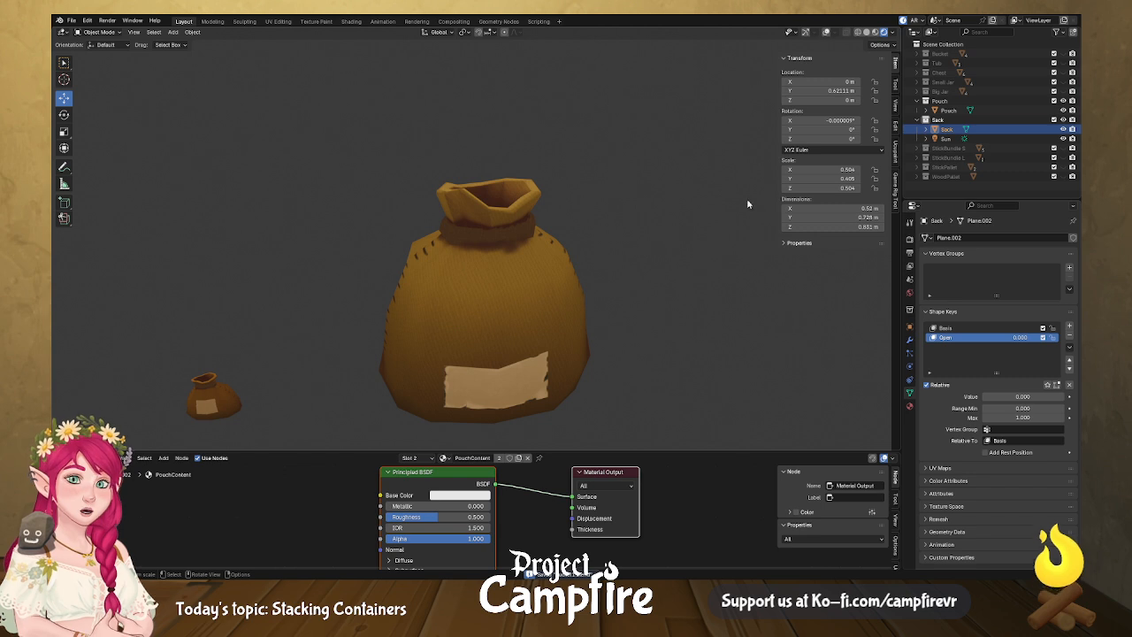
Hide the Pouch and Sack collections, and inspect StickBundle S in Solid shading before hiding it too.
{"action": "left_click", "coordinate": [1064, 110]}
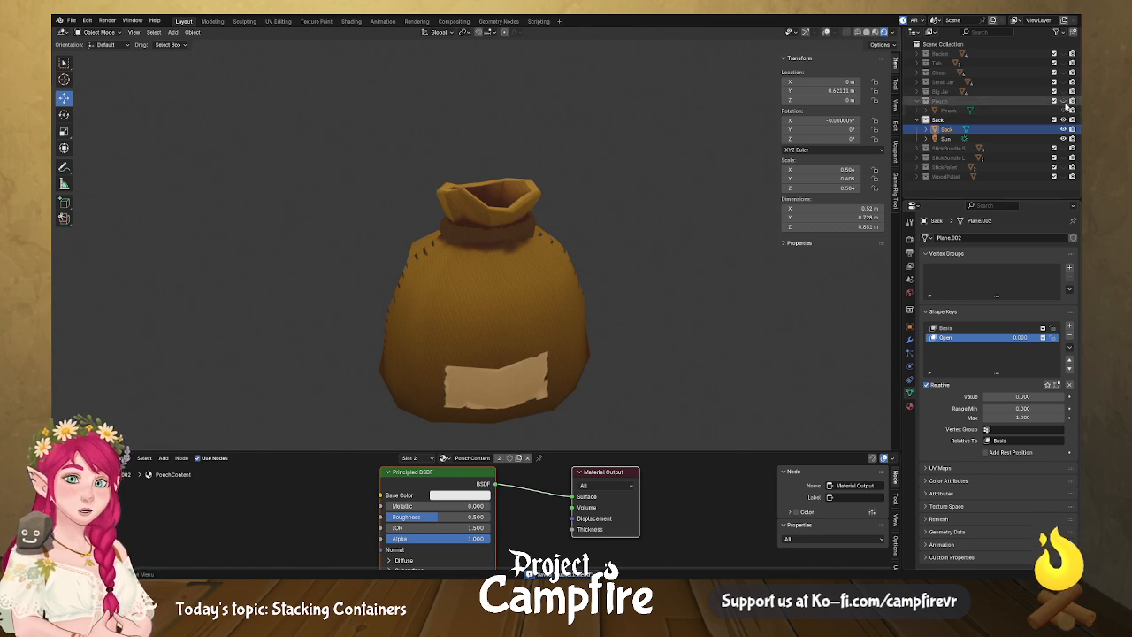
{"action": "left_click", "coordinate": [1063, 129]}
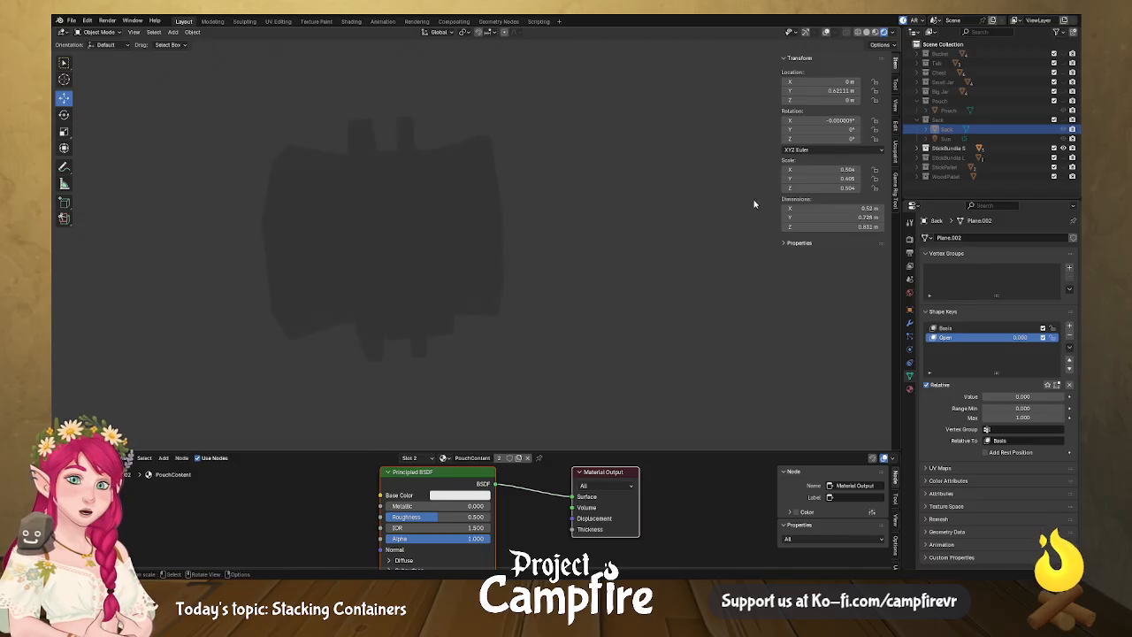
{"action": "left_click", "coordinate": [866, 32]}
{"action": "mouse_move", "coordinate": [566, 232]}
{"action": "middle_mouse_down"}
{"action": "mouse_move", "coordinate": [661, 236]}
{"action": "mouse_move", "coordinate": [557, 235]}
{"action": "middle_mouse_up"}
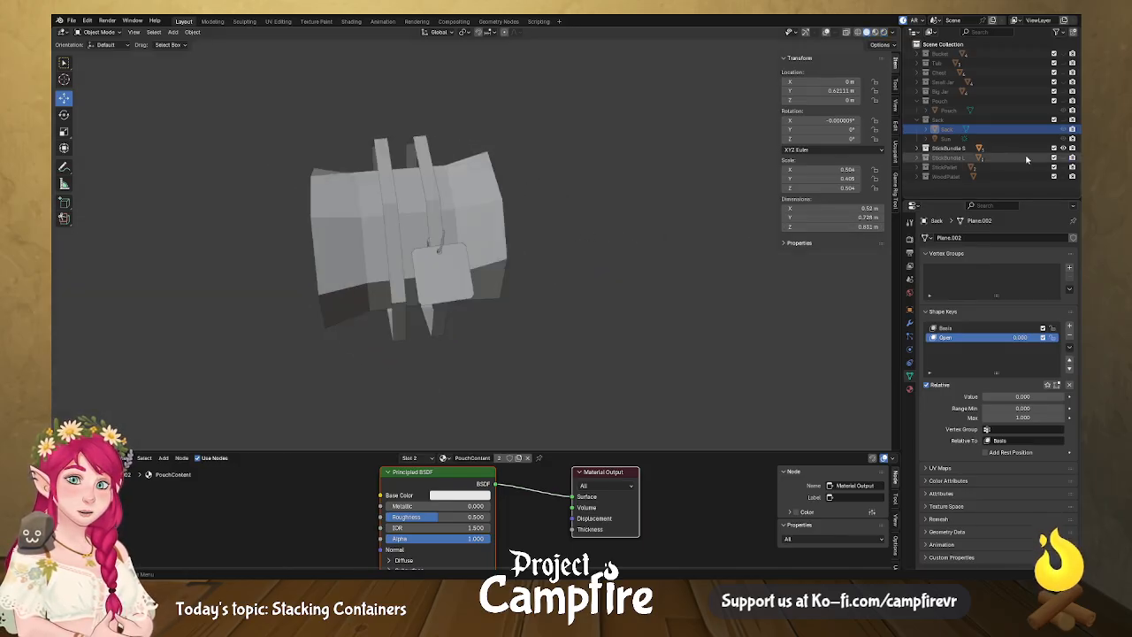
{"action": "left_click", "coordinate": [1063, 148]}
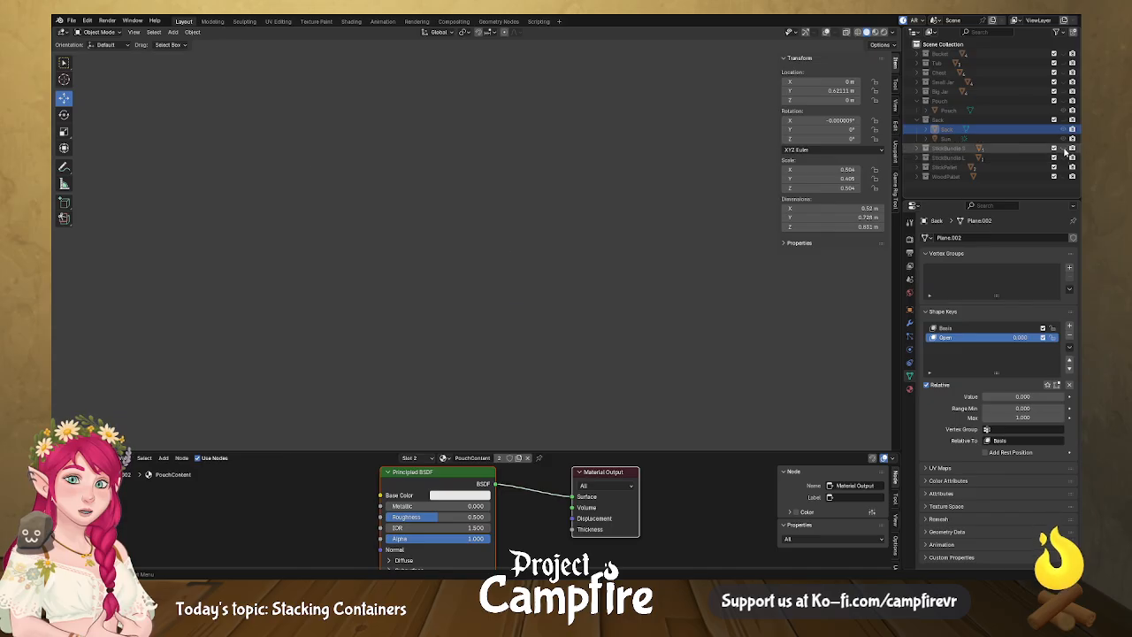
Inspect the StickBundle L, StickPallet and WoodPallet collections one at a time, hiding the first two again after viewing each.
{"action": "left_click", "coordinate": [1063, 158]}
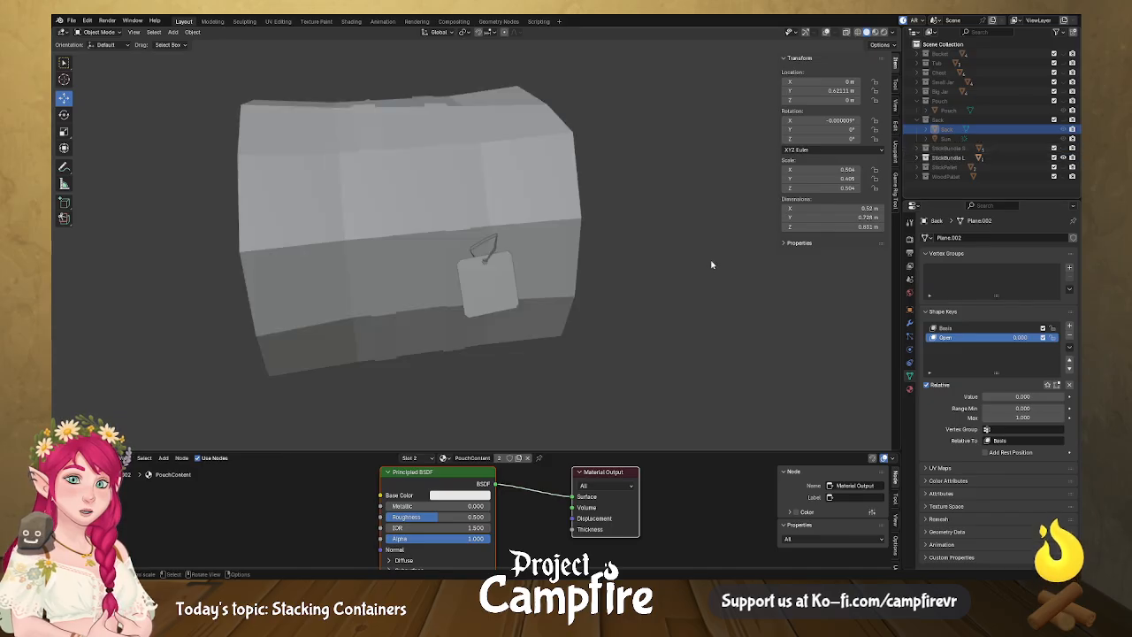
{"action": "left_click", "coordinate": [1063, 158]}
{"action": "left_click", "coordinate": [1063, 167]}
{"action": "scroll", "coordinate": [670, 245], "scroll_direction": "down", "scroll_amount": 6}
{"action": "middle_click_drag", "start_coordinate": [667, 250], "coordinate": [628, 257]}
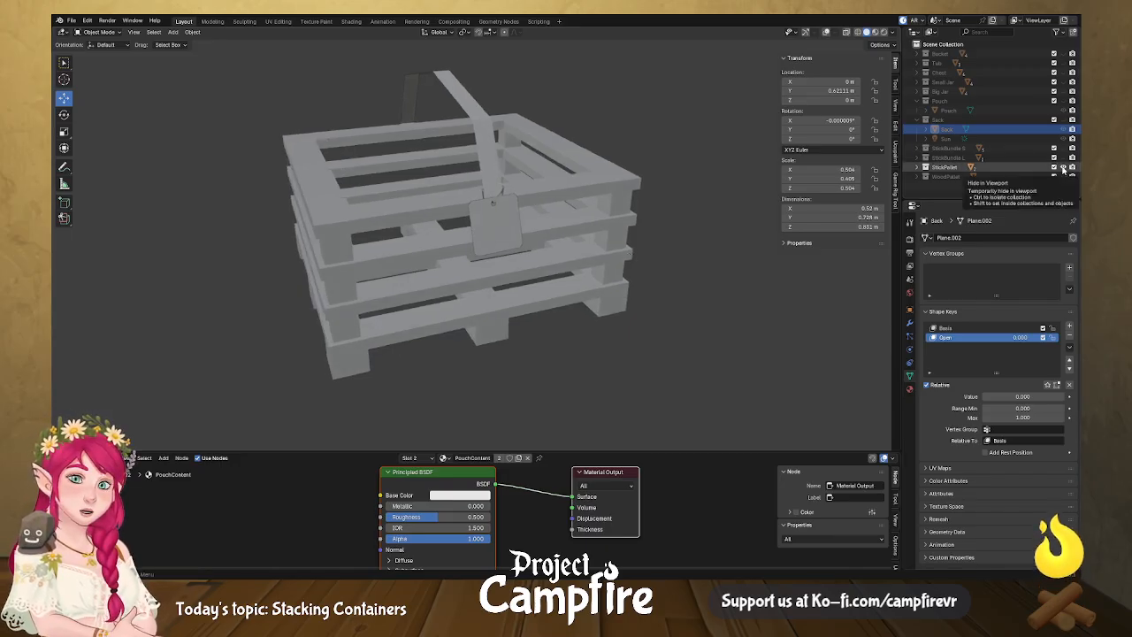
{"action": "left_click", "coordinate": [1063, 167]}
{"action": "left_click", "coordinate": [1063, 176]}
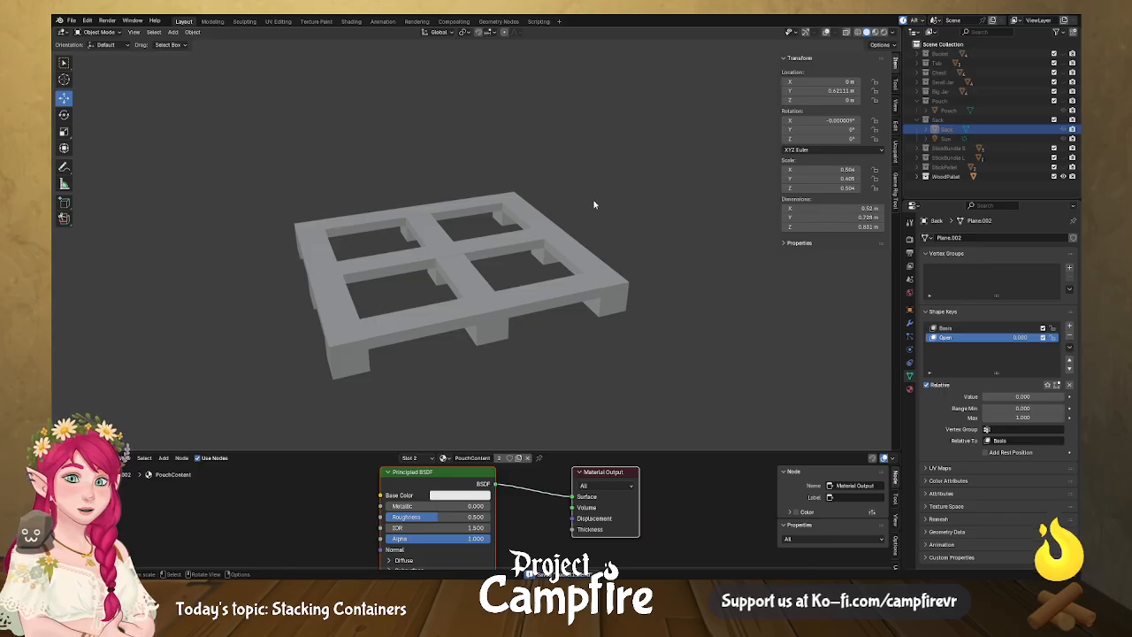
Show the Pouch and Sack collections again and hide the WoodPallet collection.
{"action": "left_click", "coordinate": [1064, 102]}
{"action": "left_click", "coordinate": [1064, 119]}
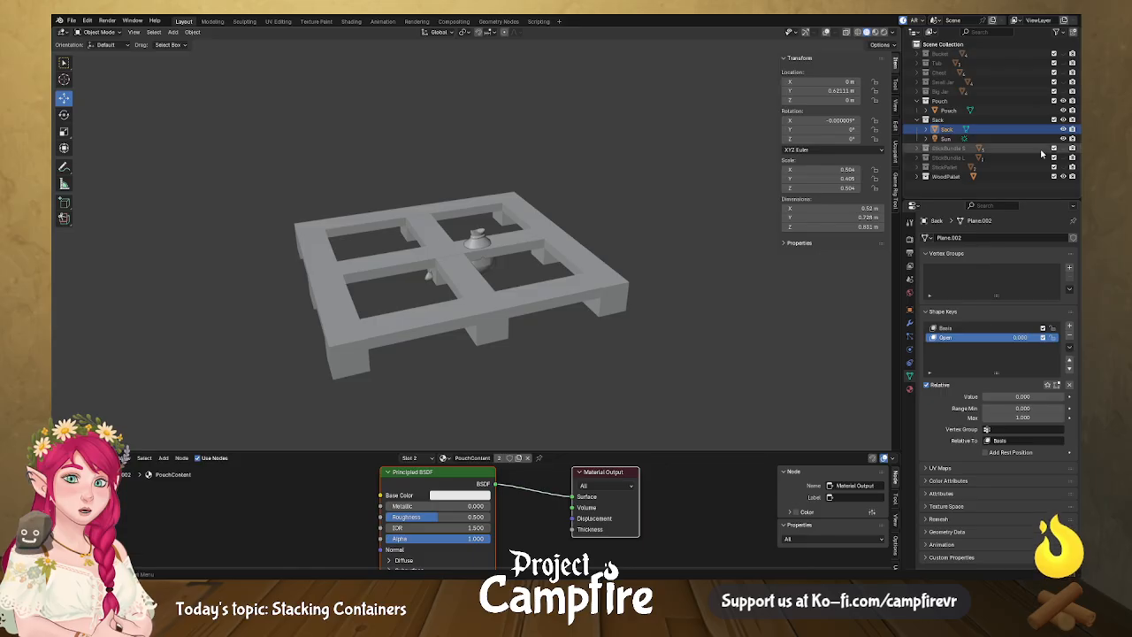
{"action": "left_click", "coordinate": [1064, 176]}
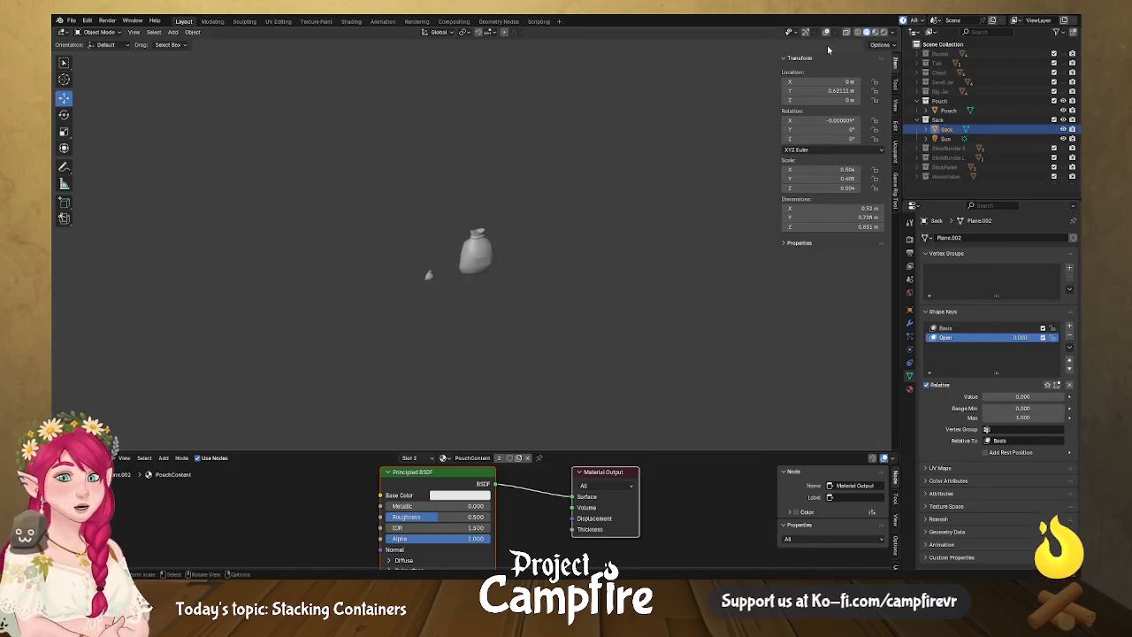
Turn the viewport overlays and gizmos back on and view the pouch and sack up close in Material Preview shading.
{"action": "left_click", "coordinate": [806, 32]}
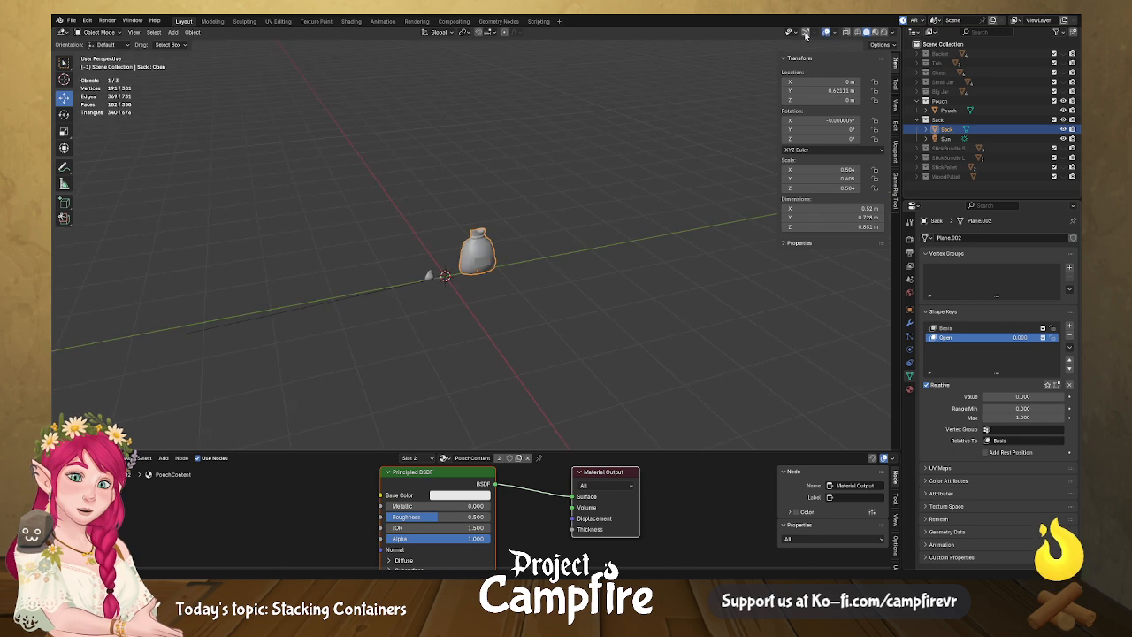
{"action": "left_click", "coordinate": [875, 33]}
{"action": "scroll", "coordinate": [645, 230], "scroll_direction": "up", "scroll_amount": 6}
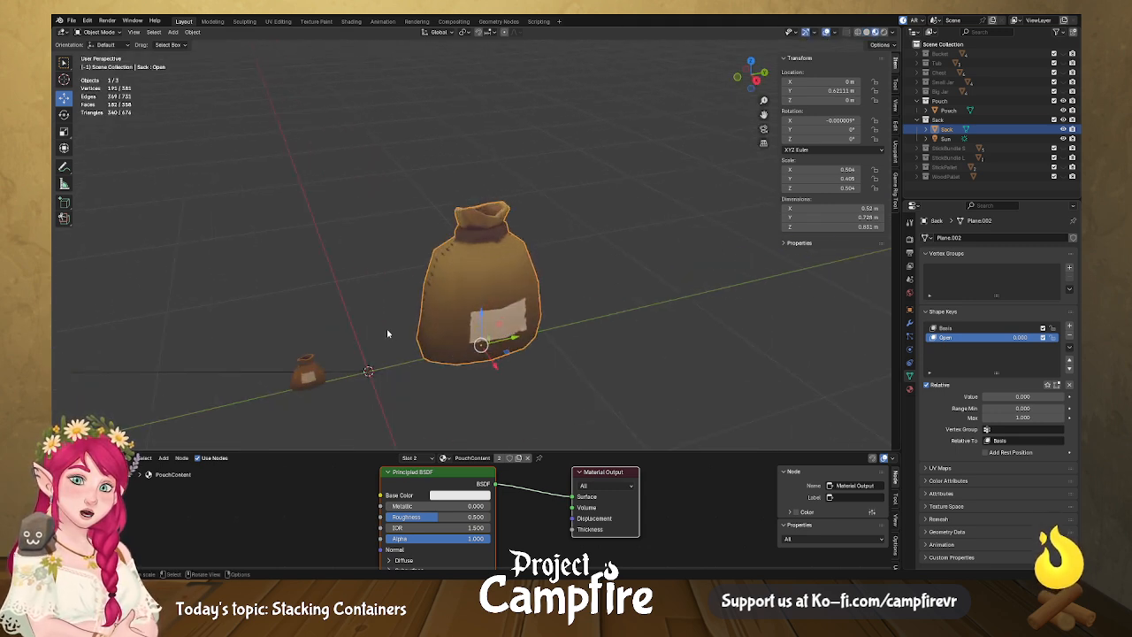